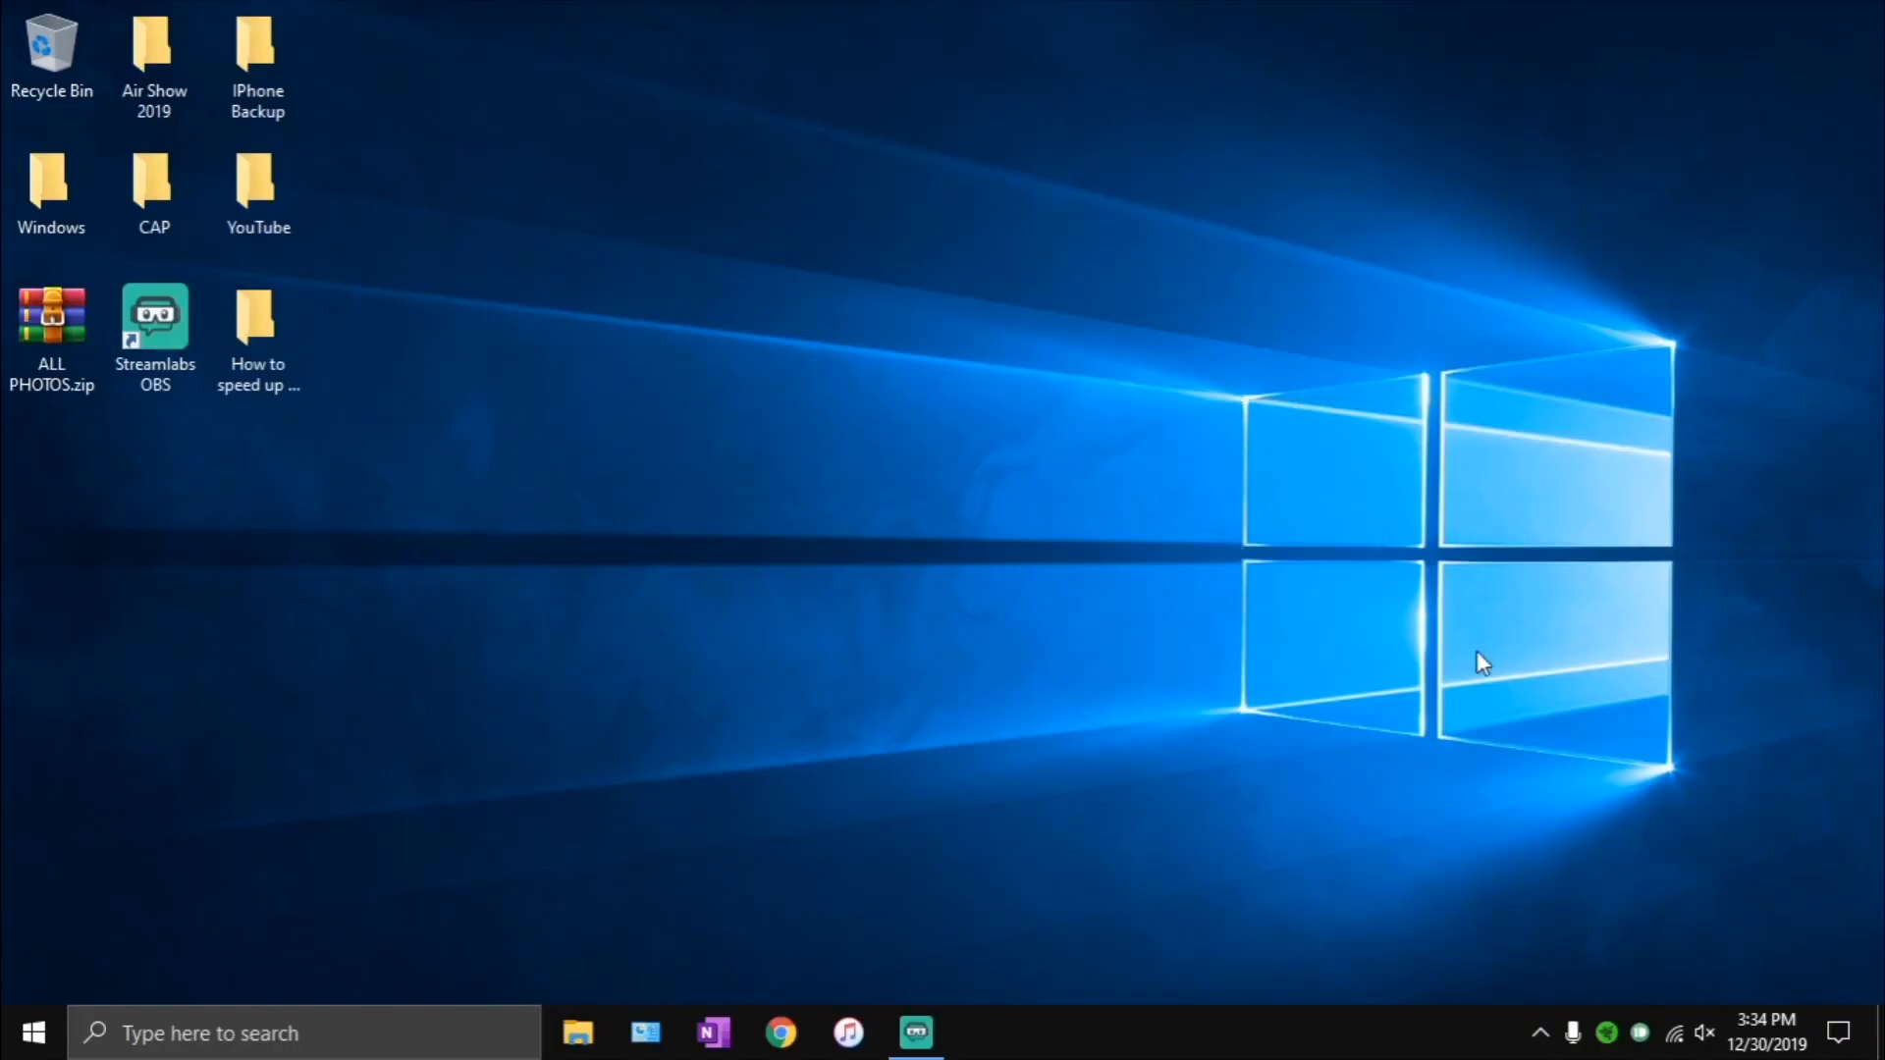
drag(1482, 661, 1661, 764)
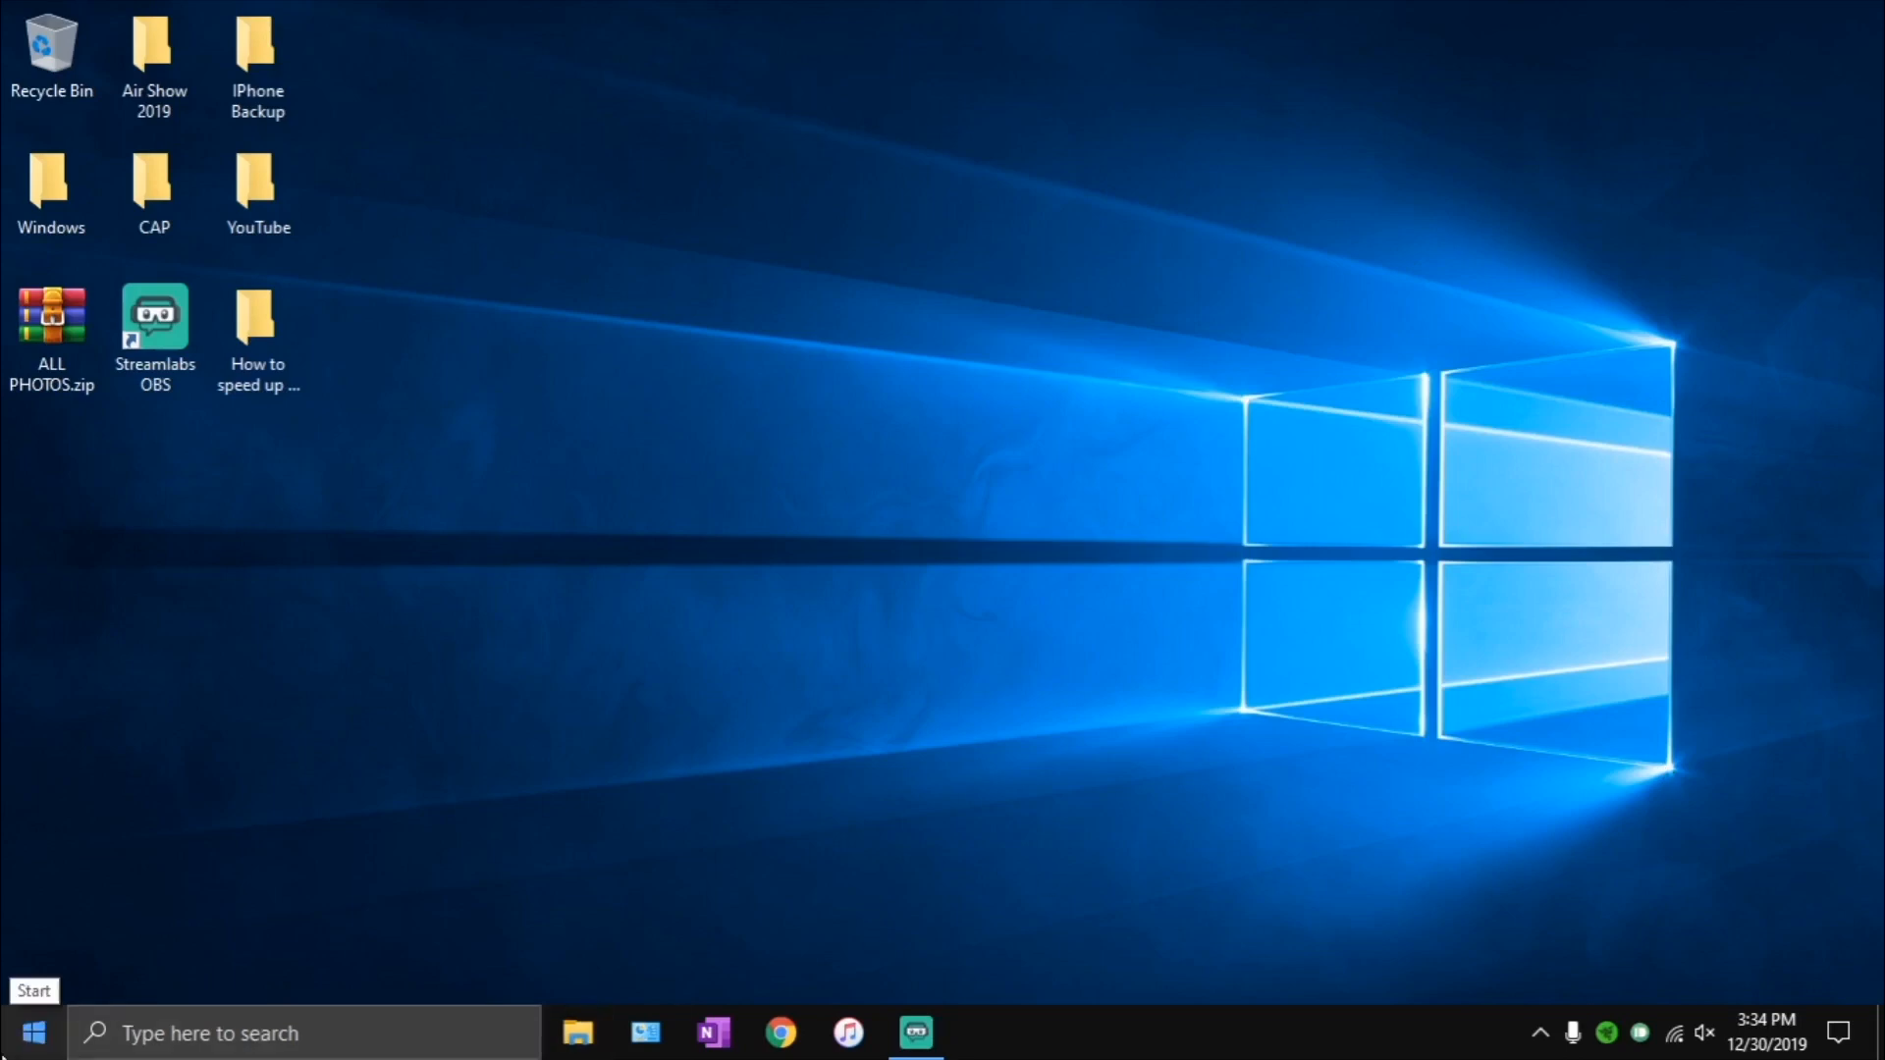
- Open the Windows Update settings and start installing the optional feature update to Windows 10, version 1909
click(38, 1018)
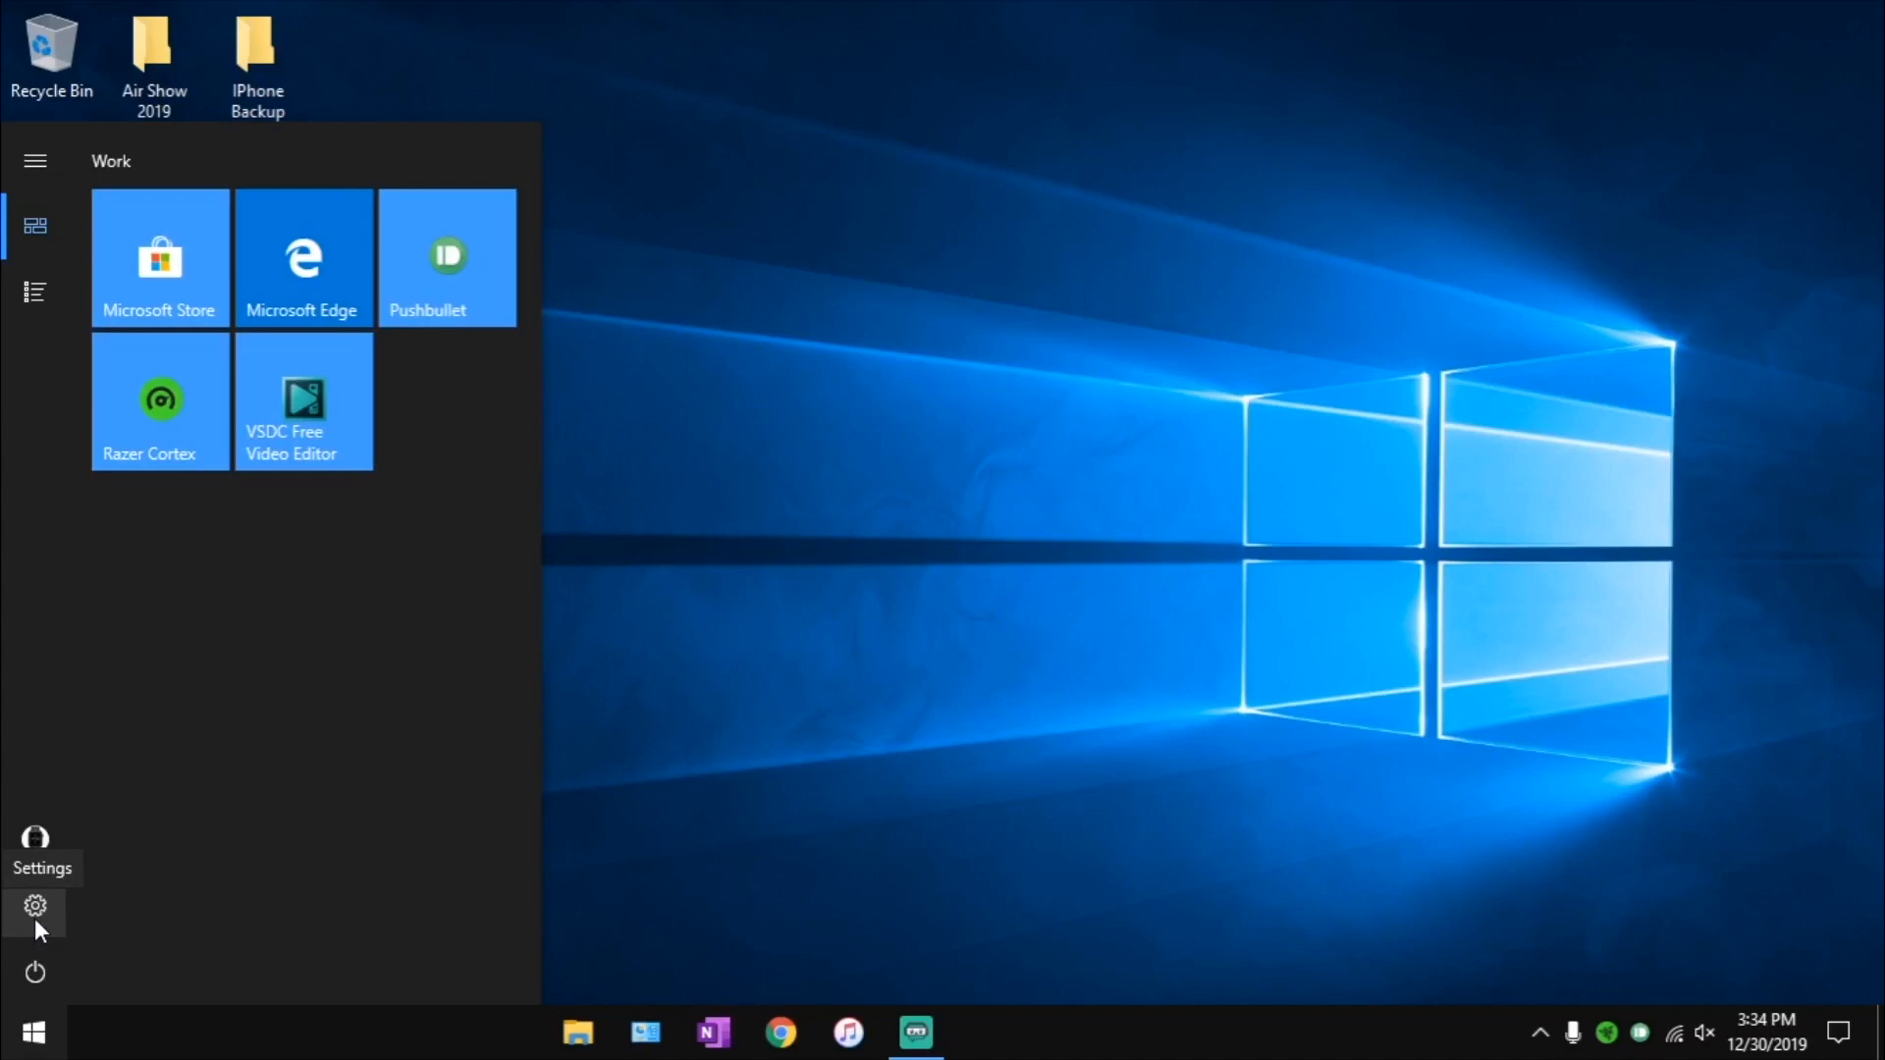
click(35, 919)
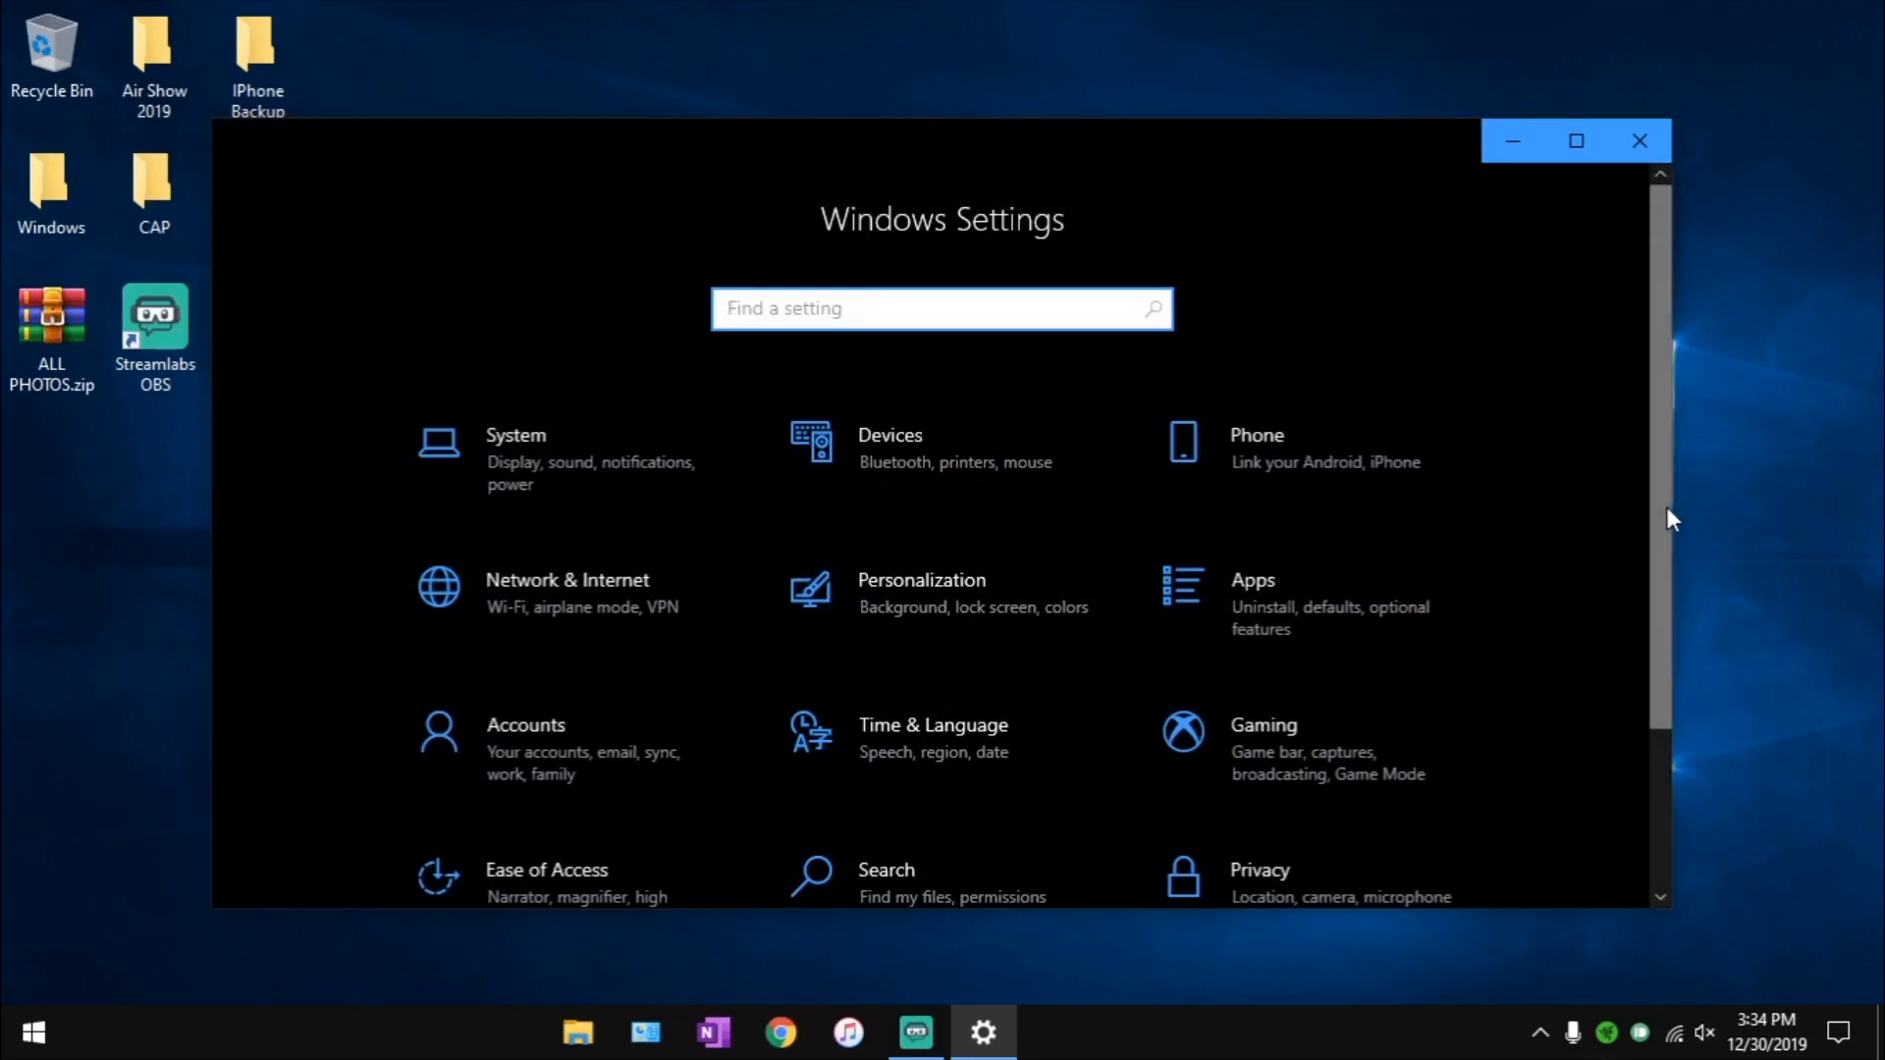
drag(1665, 507, 1665, 615)
click(551, 875)
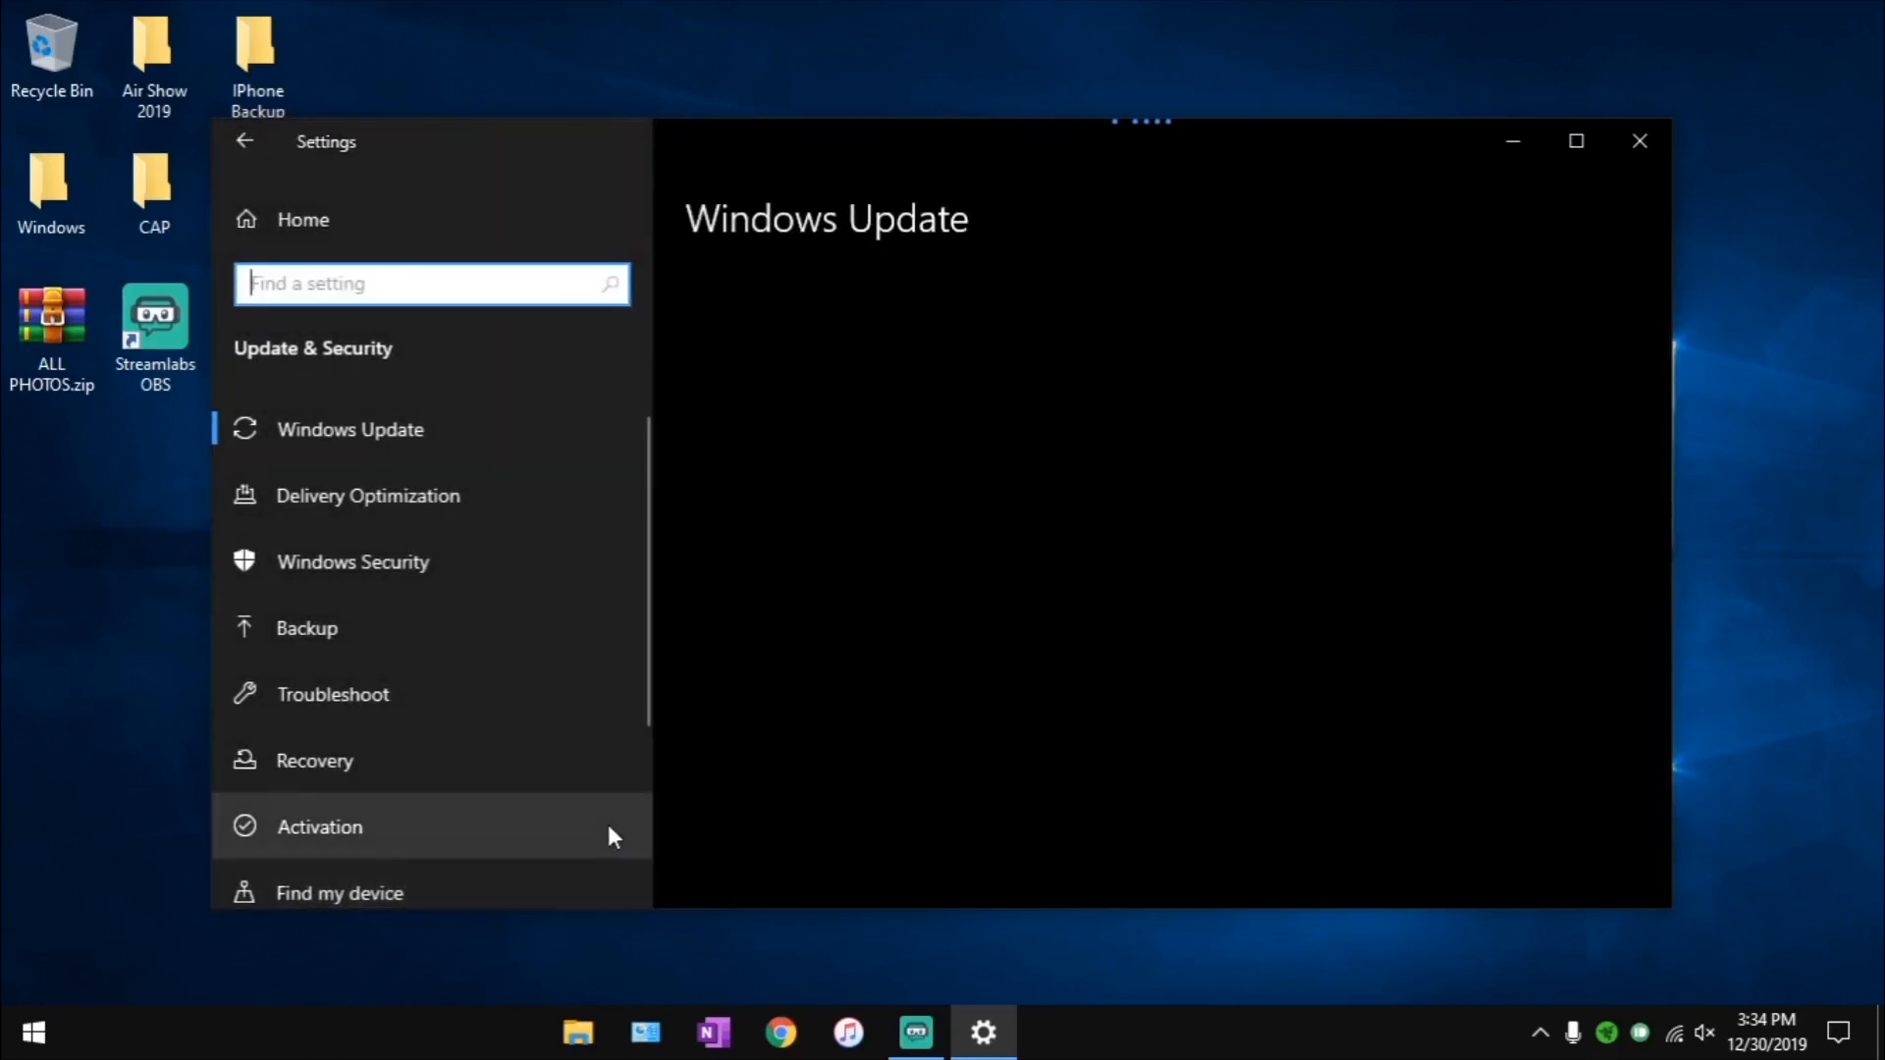
click(520, 432)
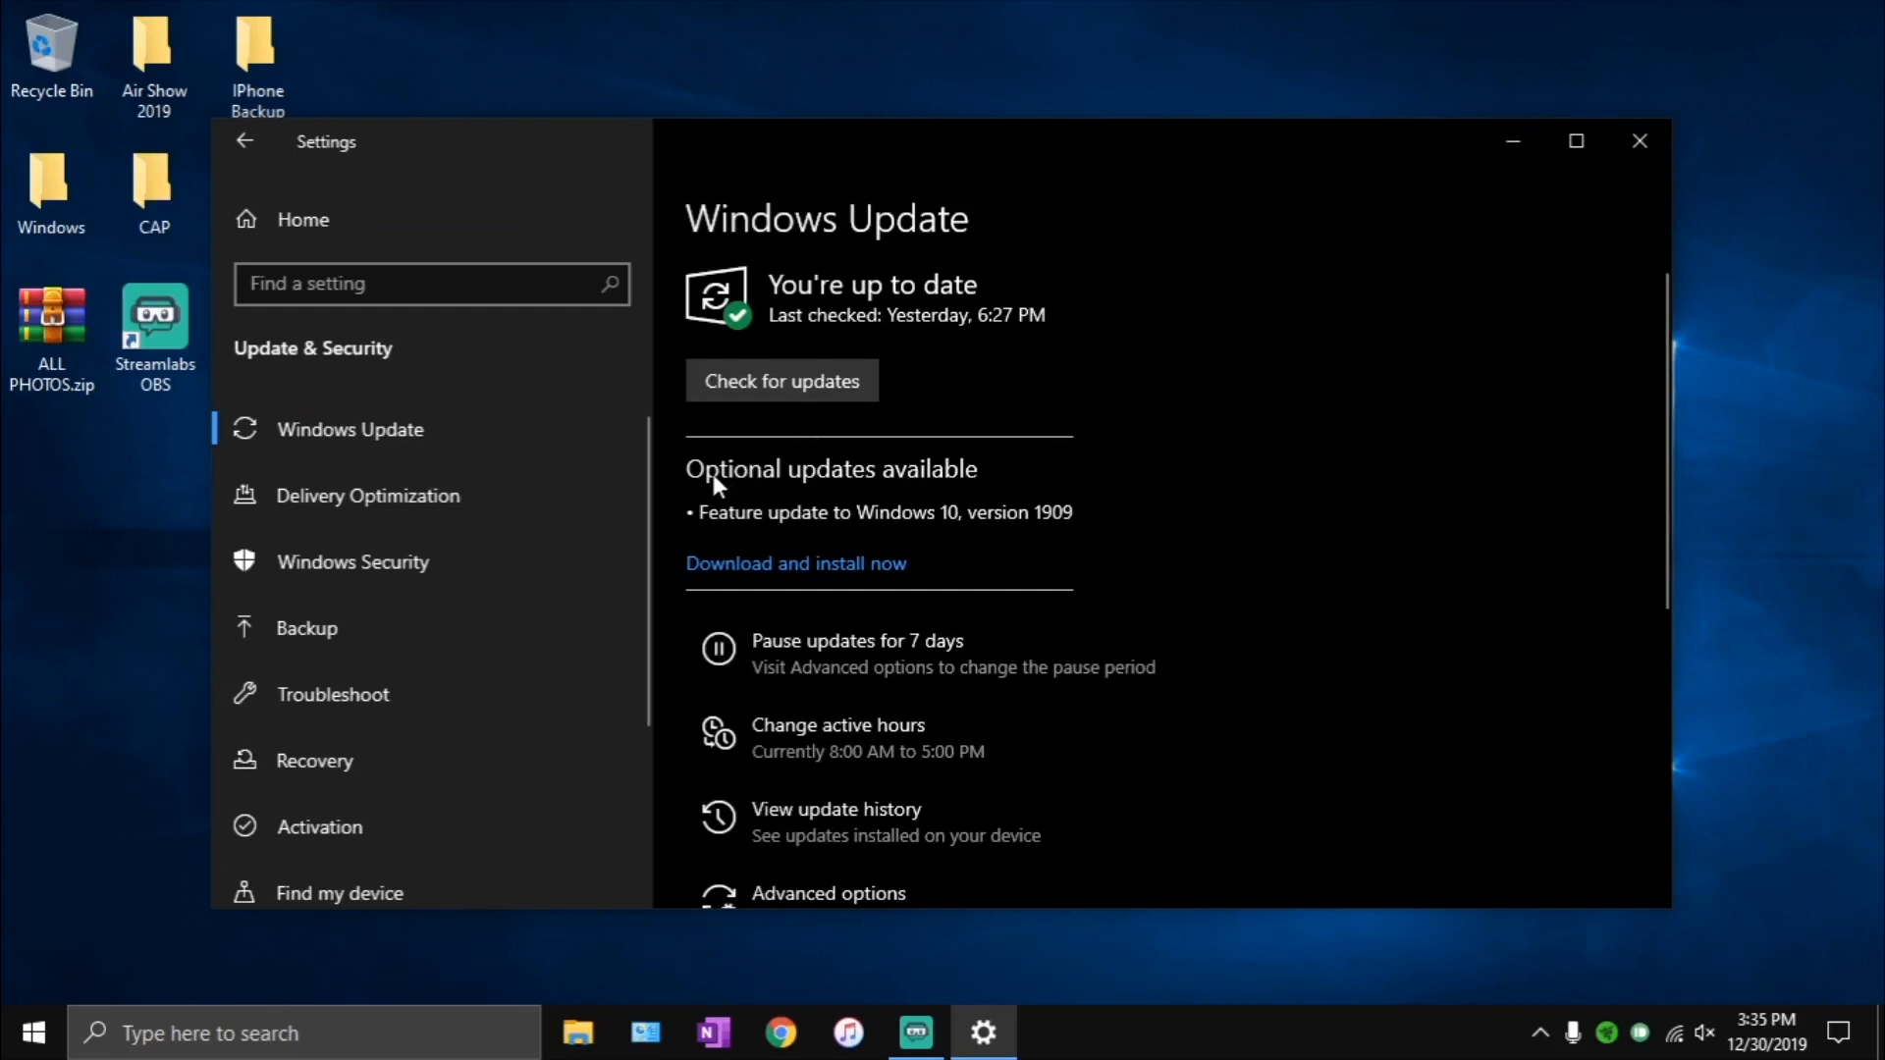
click(836, 578)
click(1640, 159)
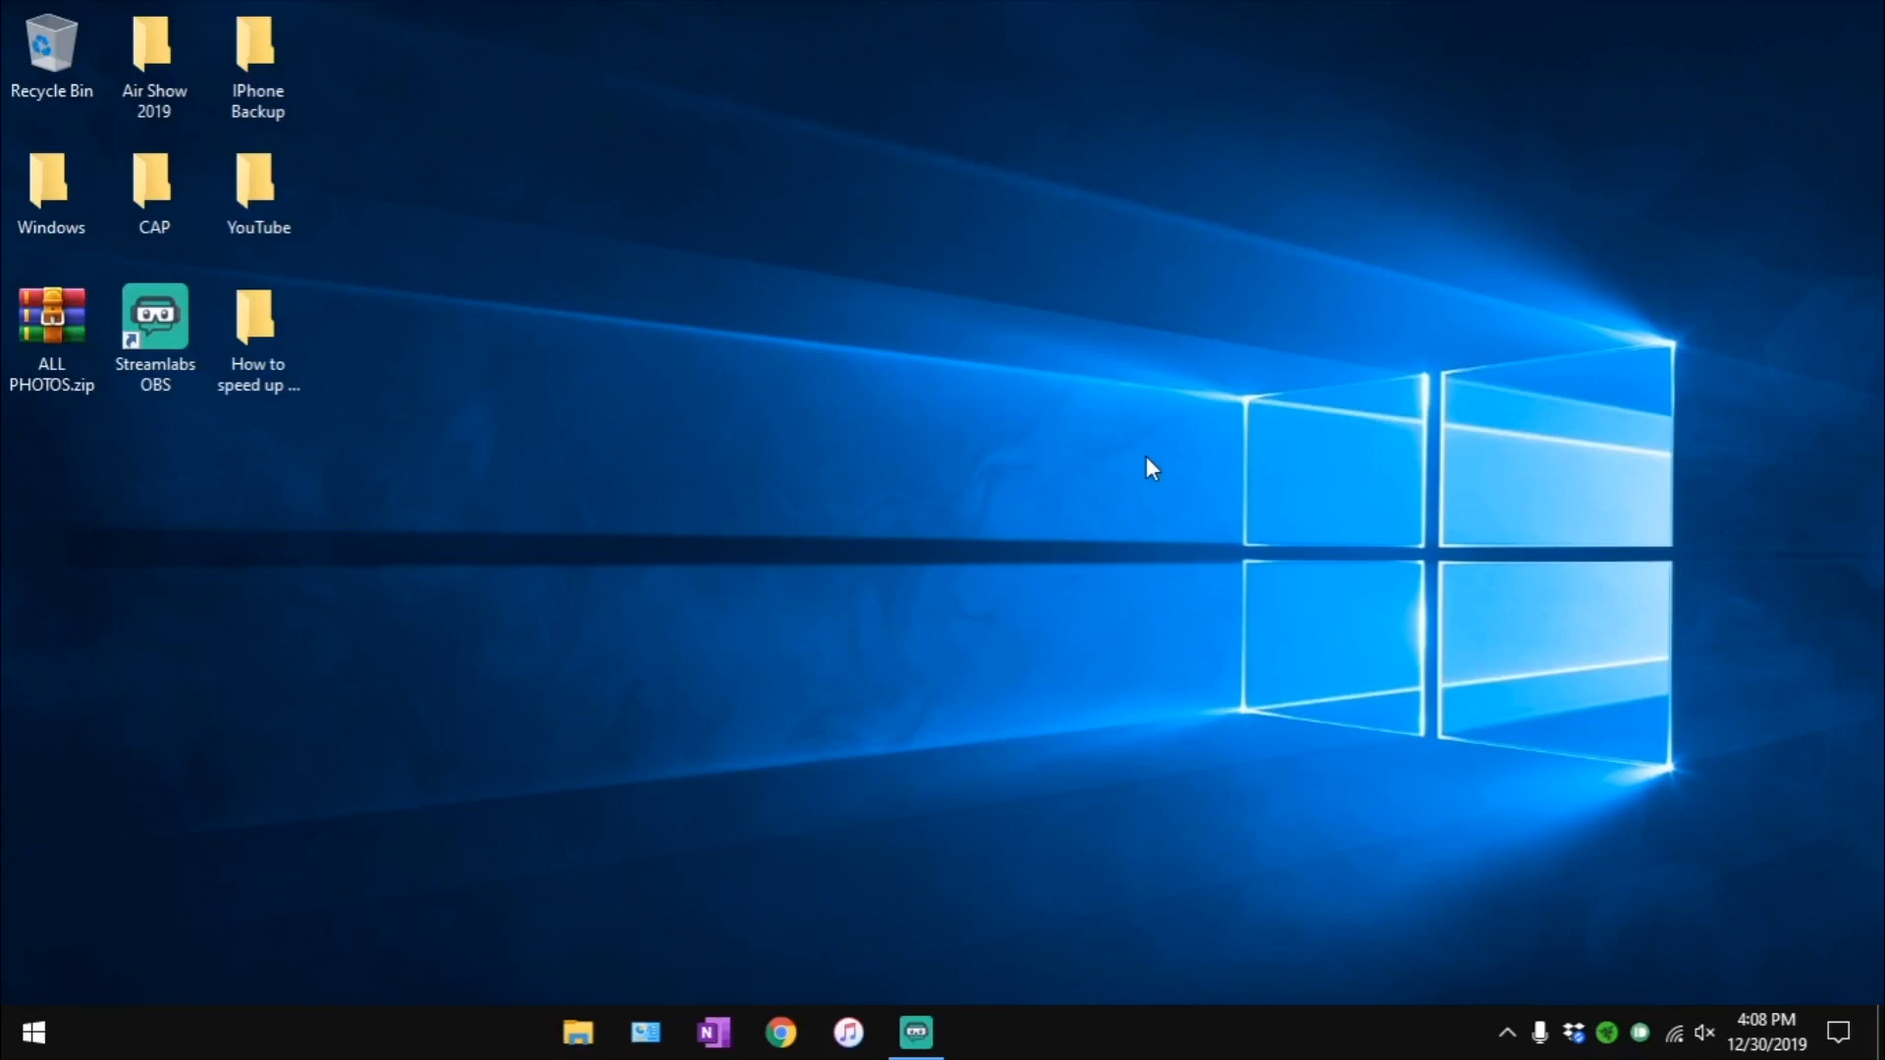
- Open the advanced system settings from the System page of Control Panel's System and Security section
key(super)
text(control)
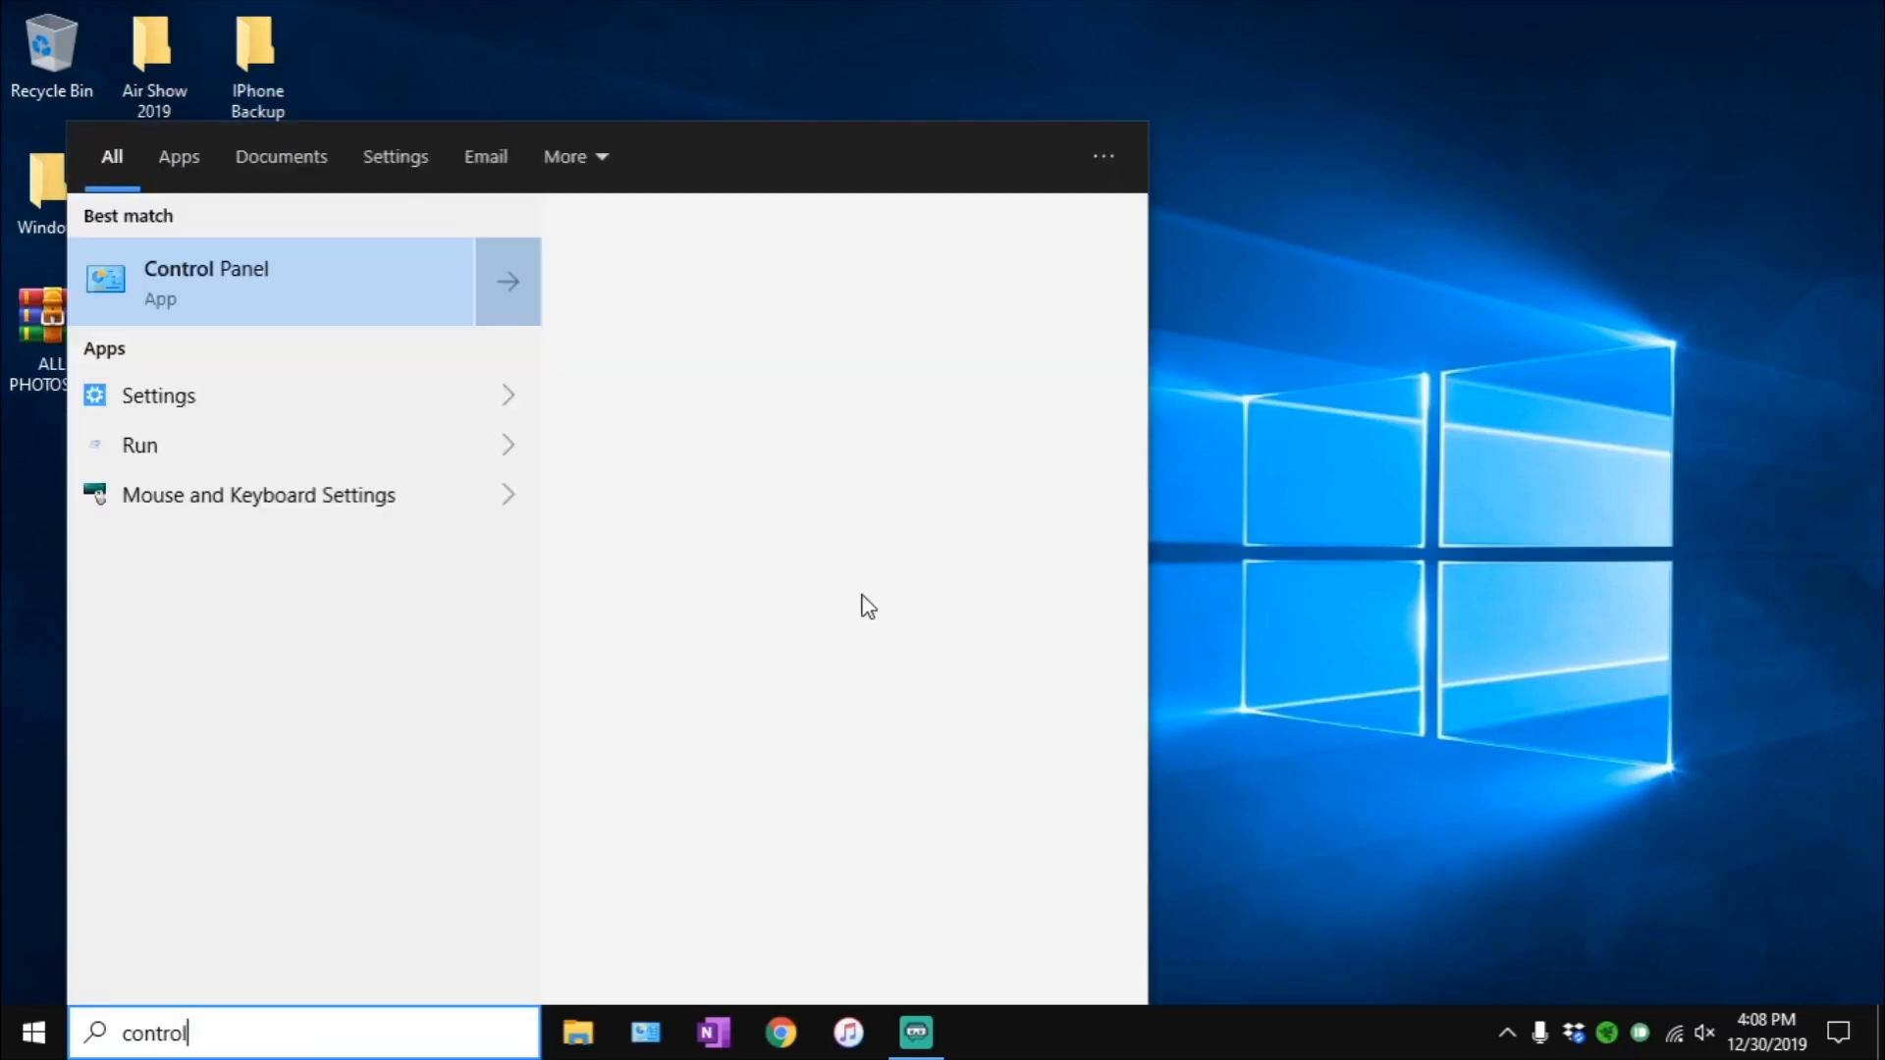
click(369, 275)
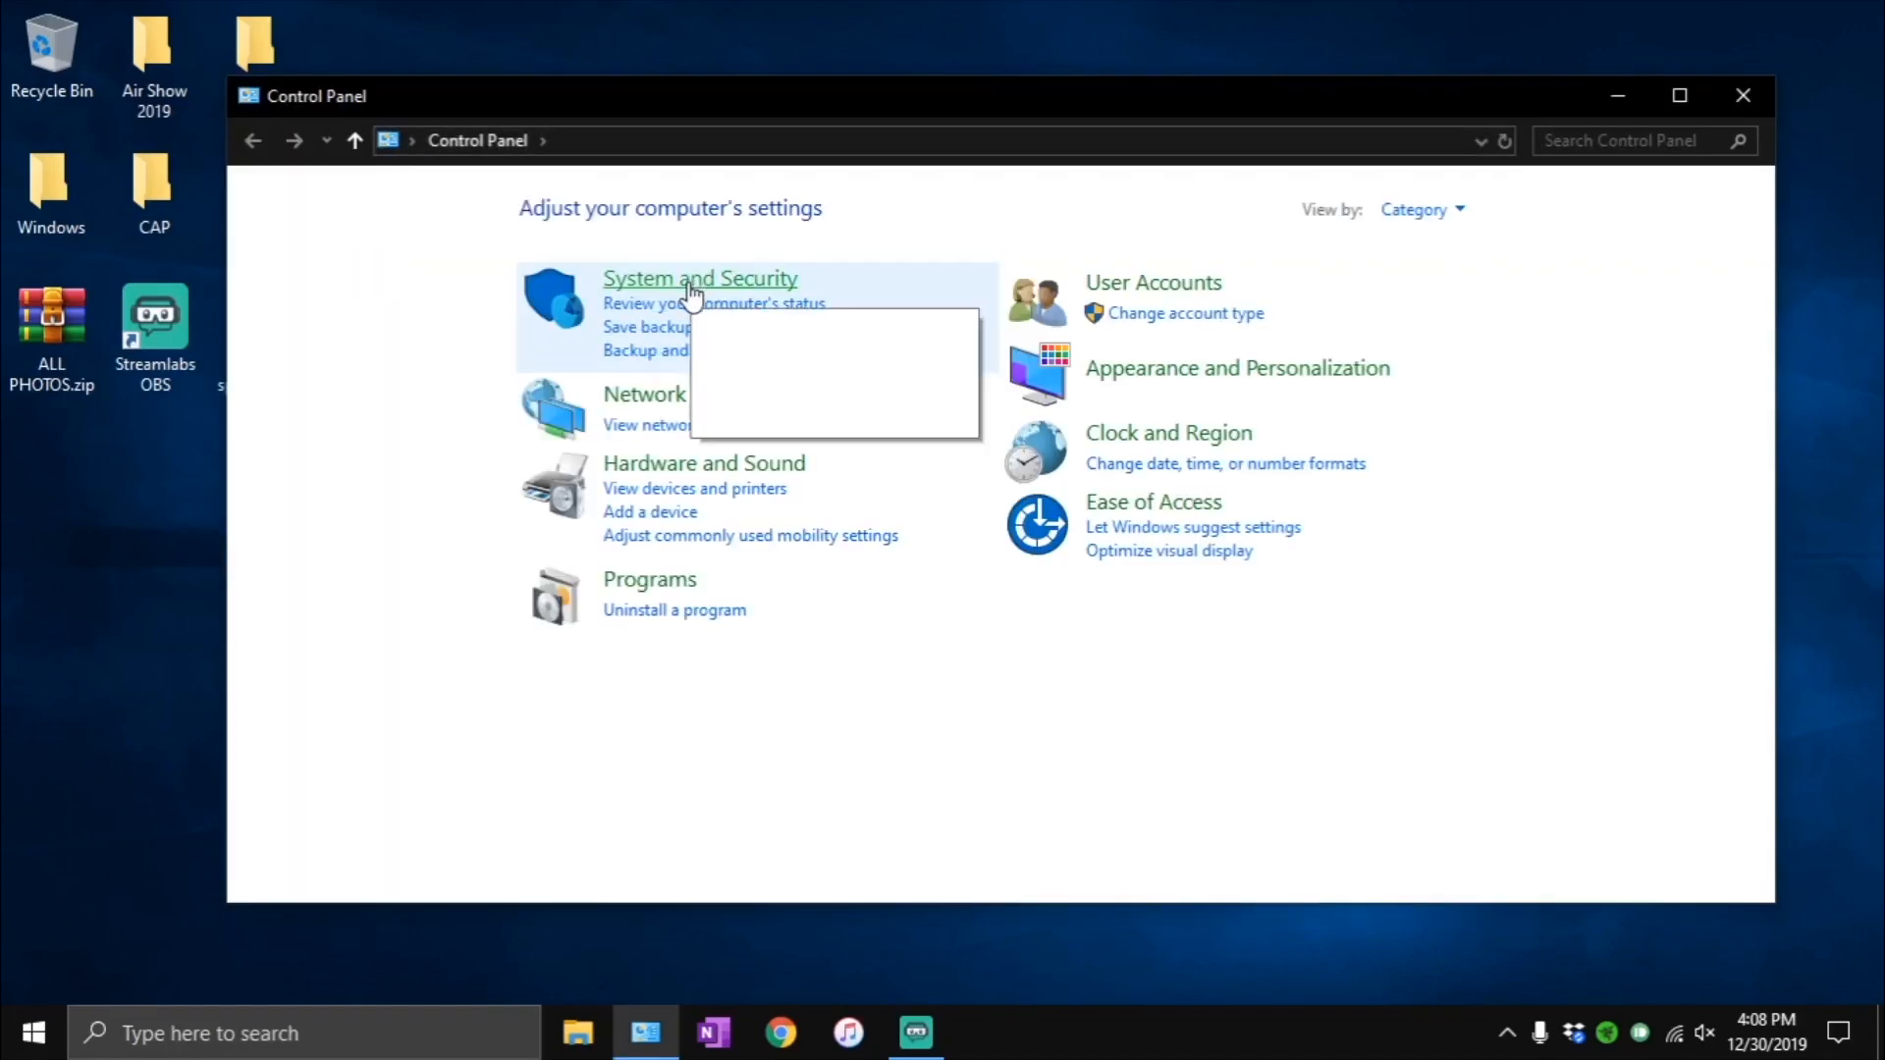
click(693, 285)
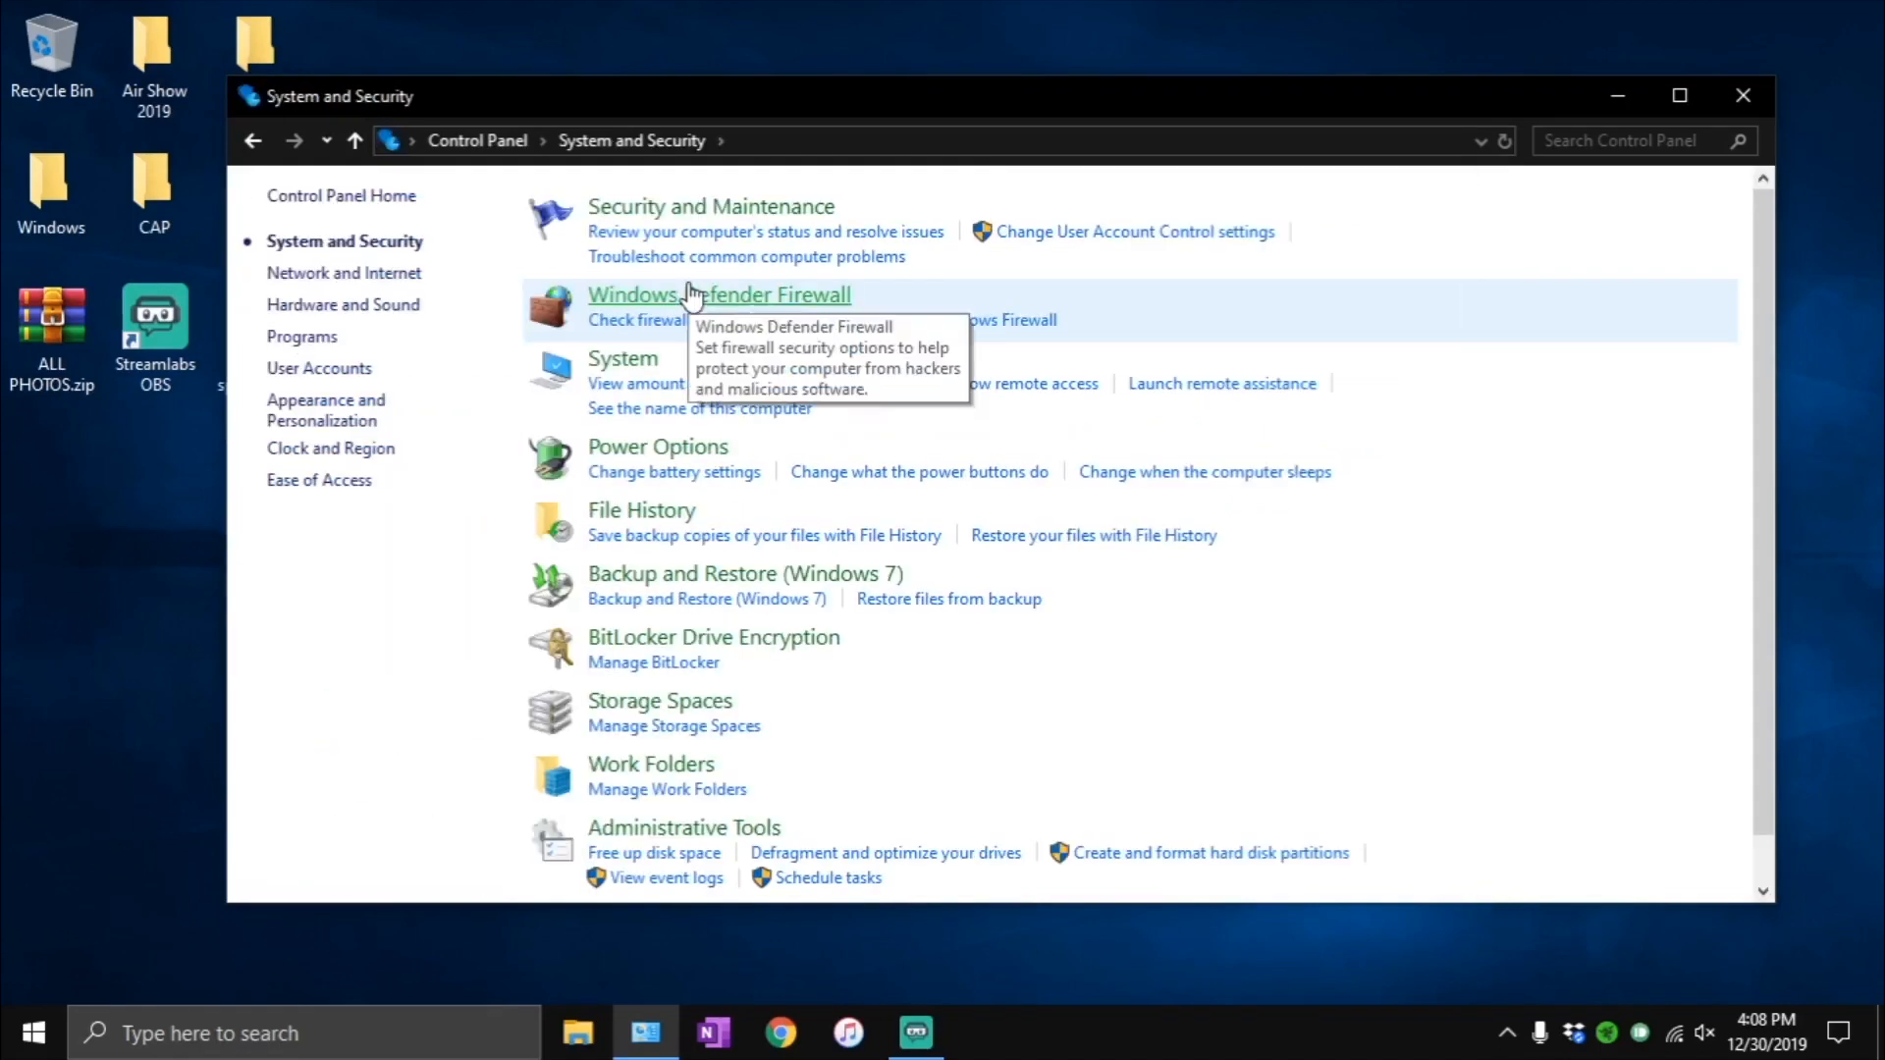
click(621, 361)
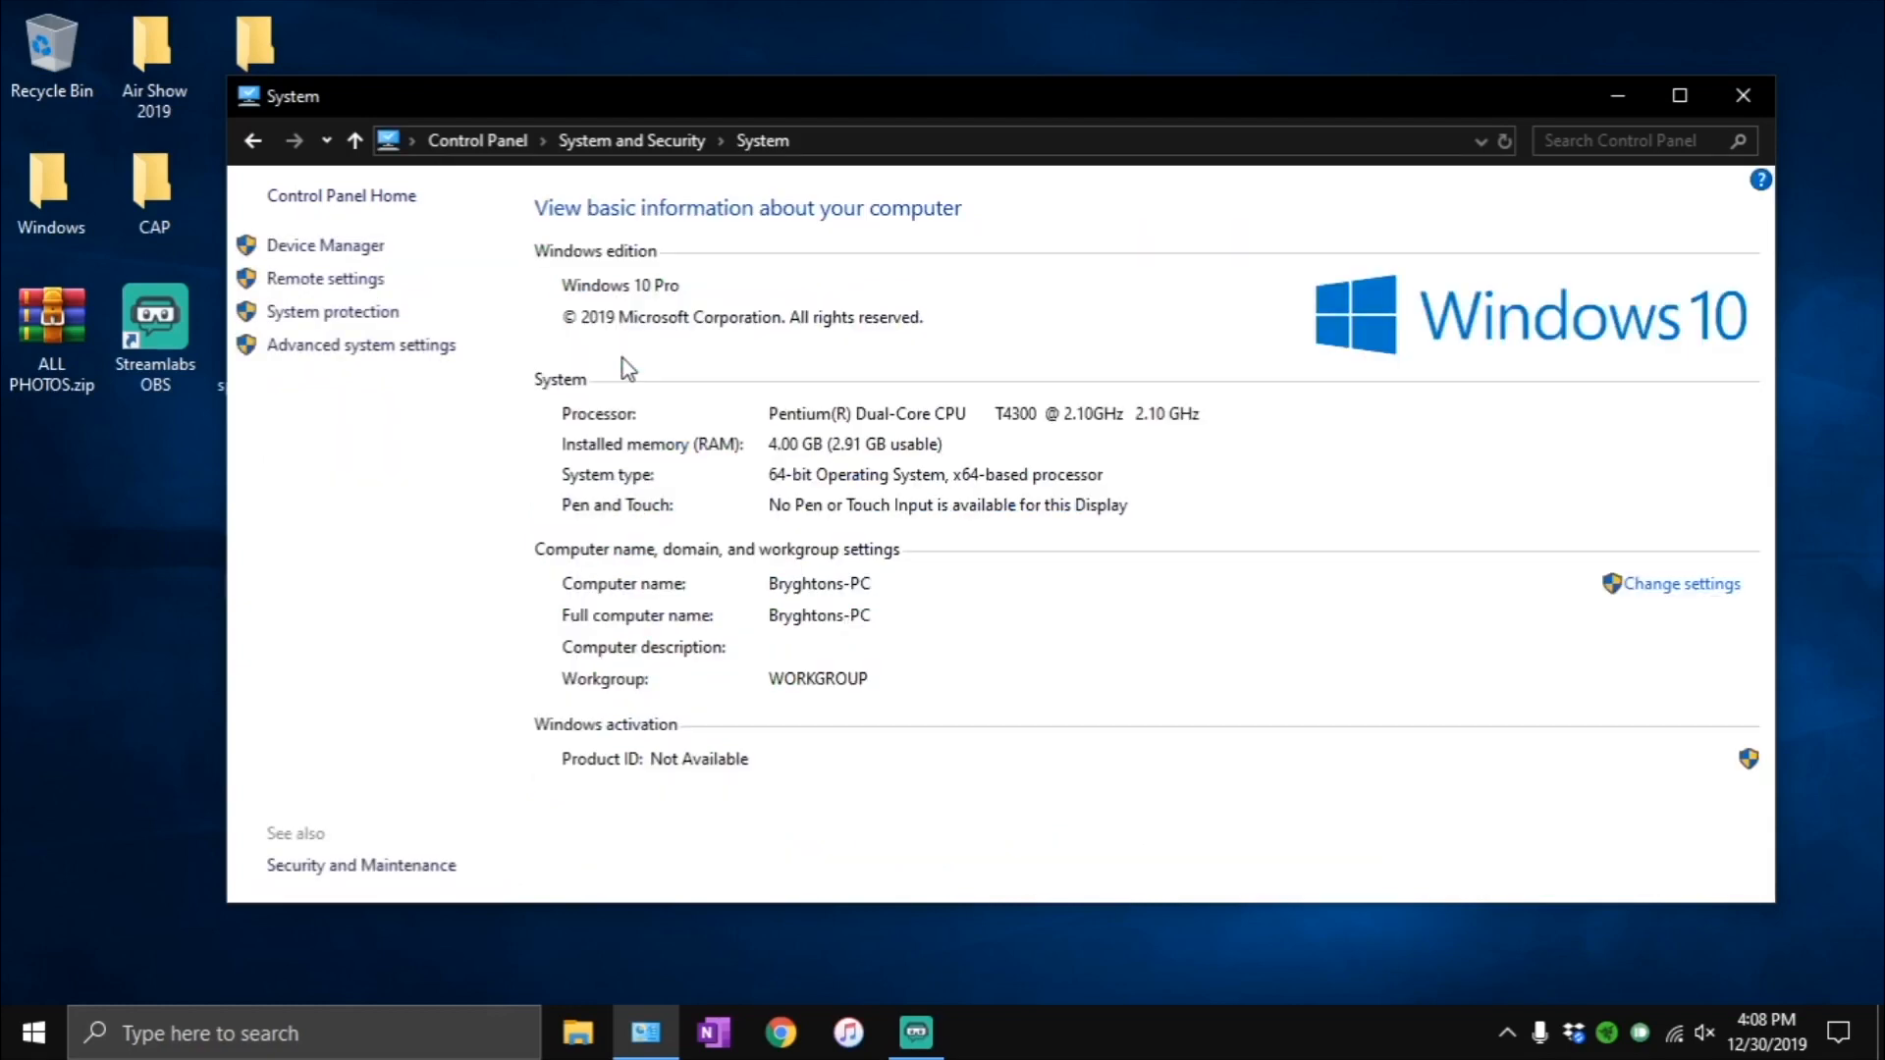
click(374, 351)
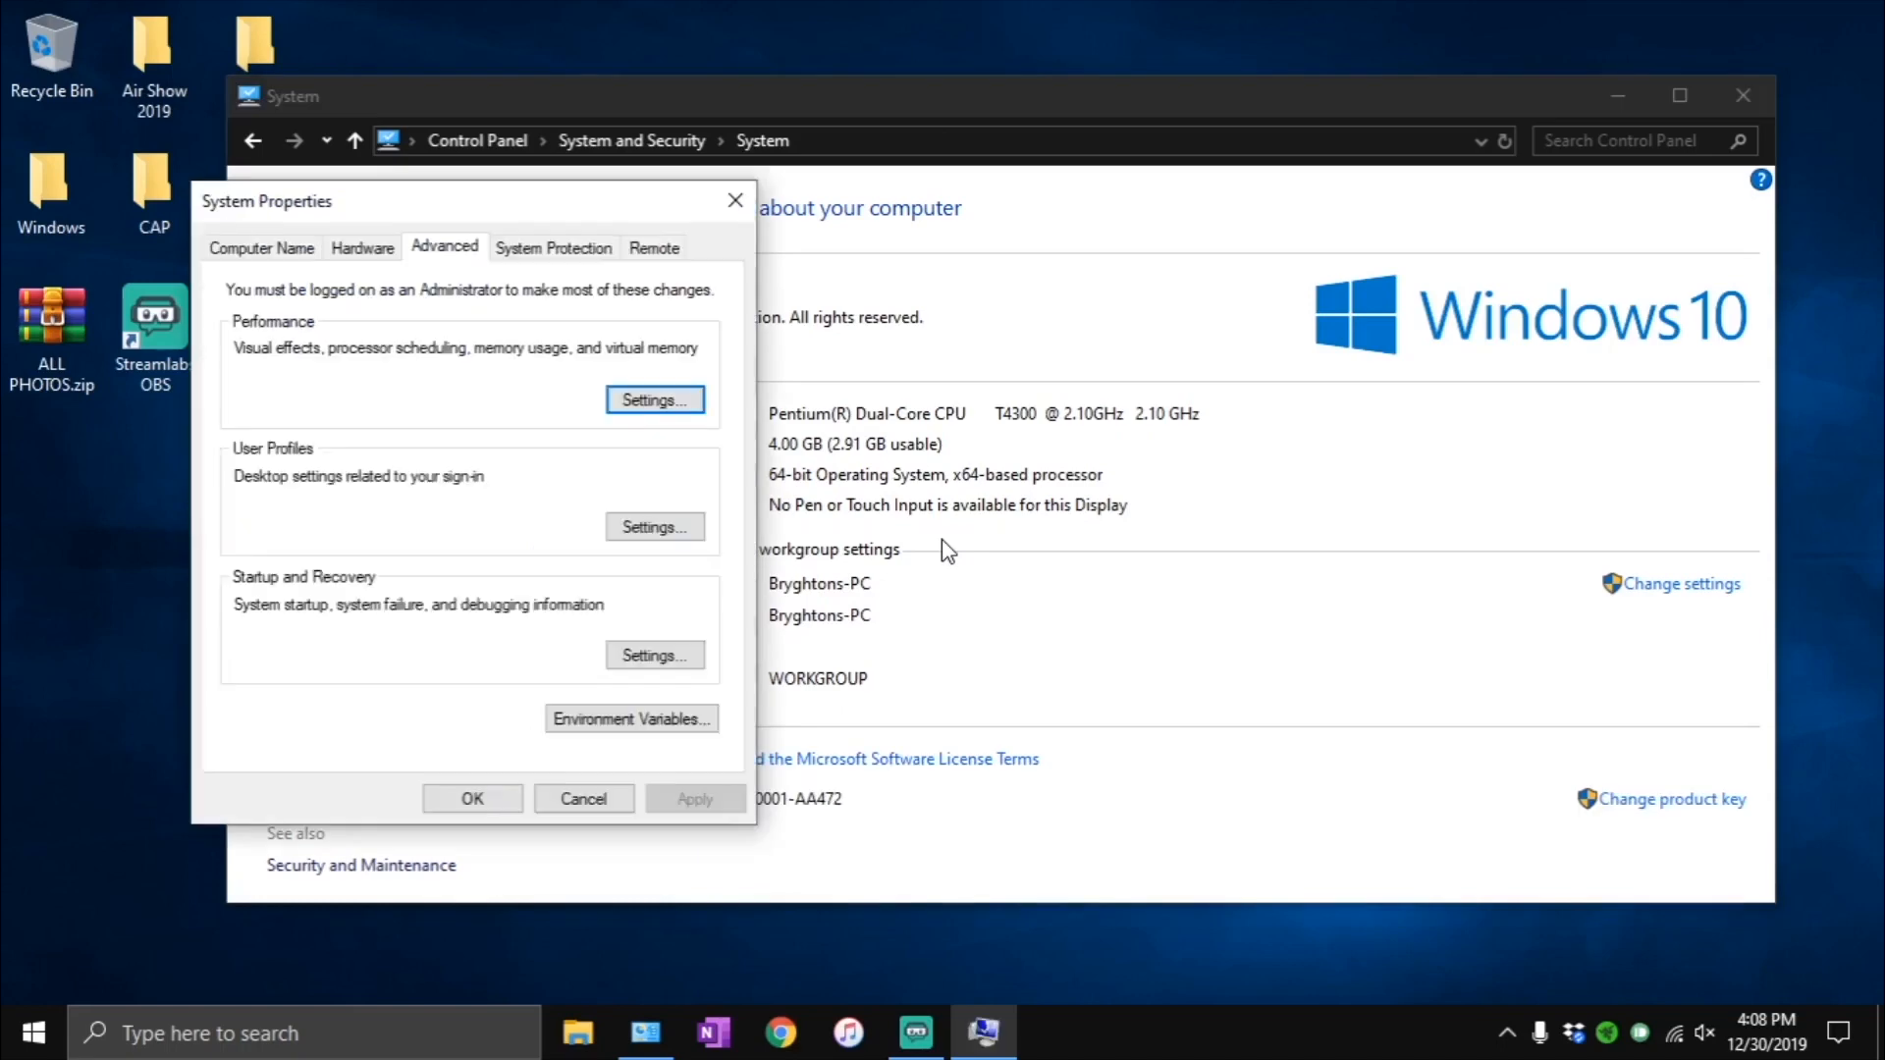
- Check the system protection configuration of drive CHARLIE (C:) and accept it with protection turned on
drag(497, 215, 836, 221)
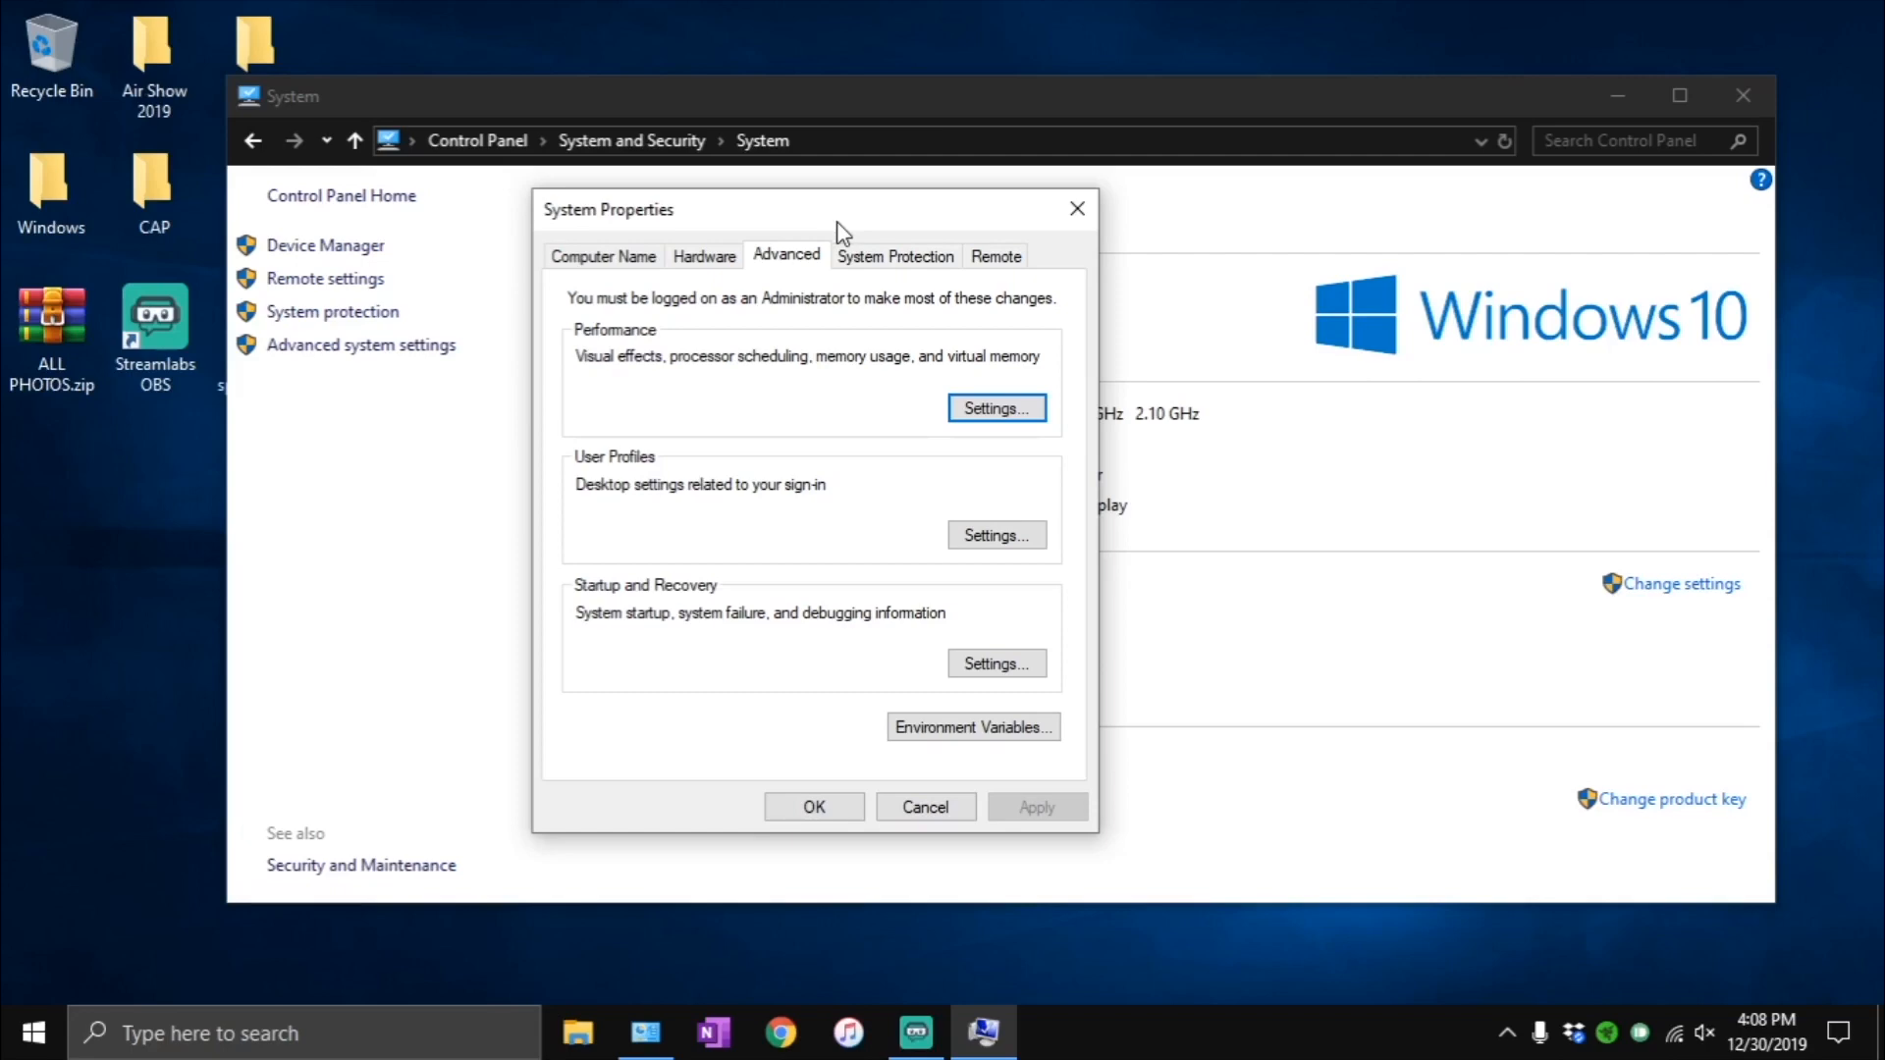
click(869, 257)
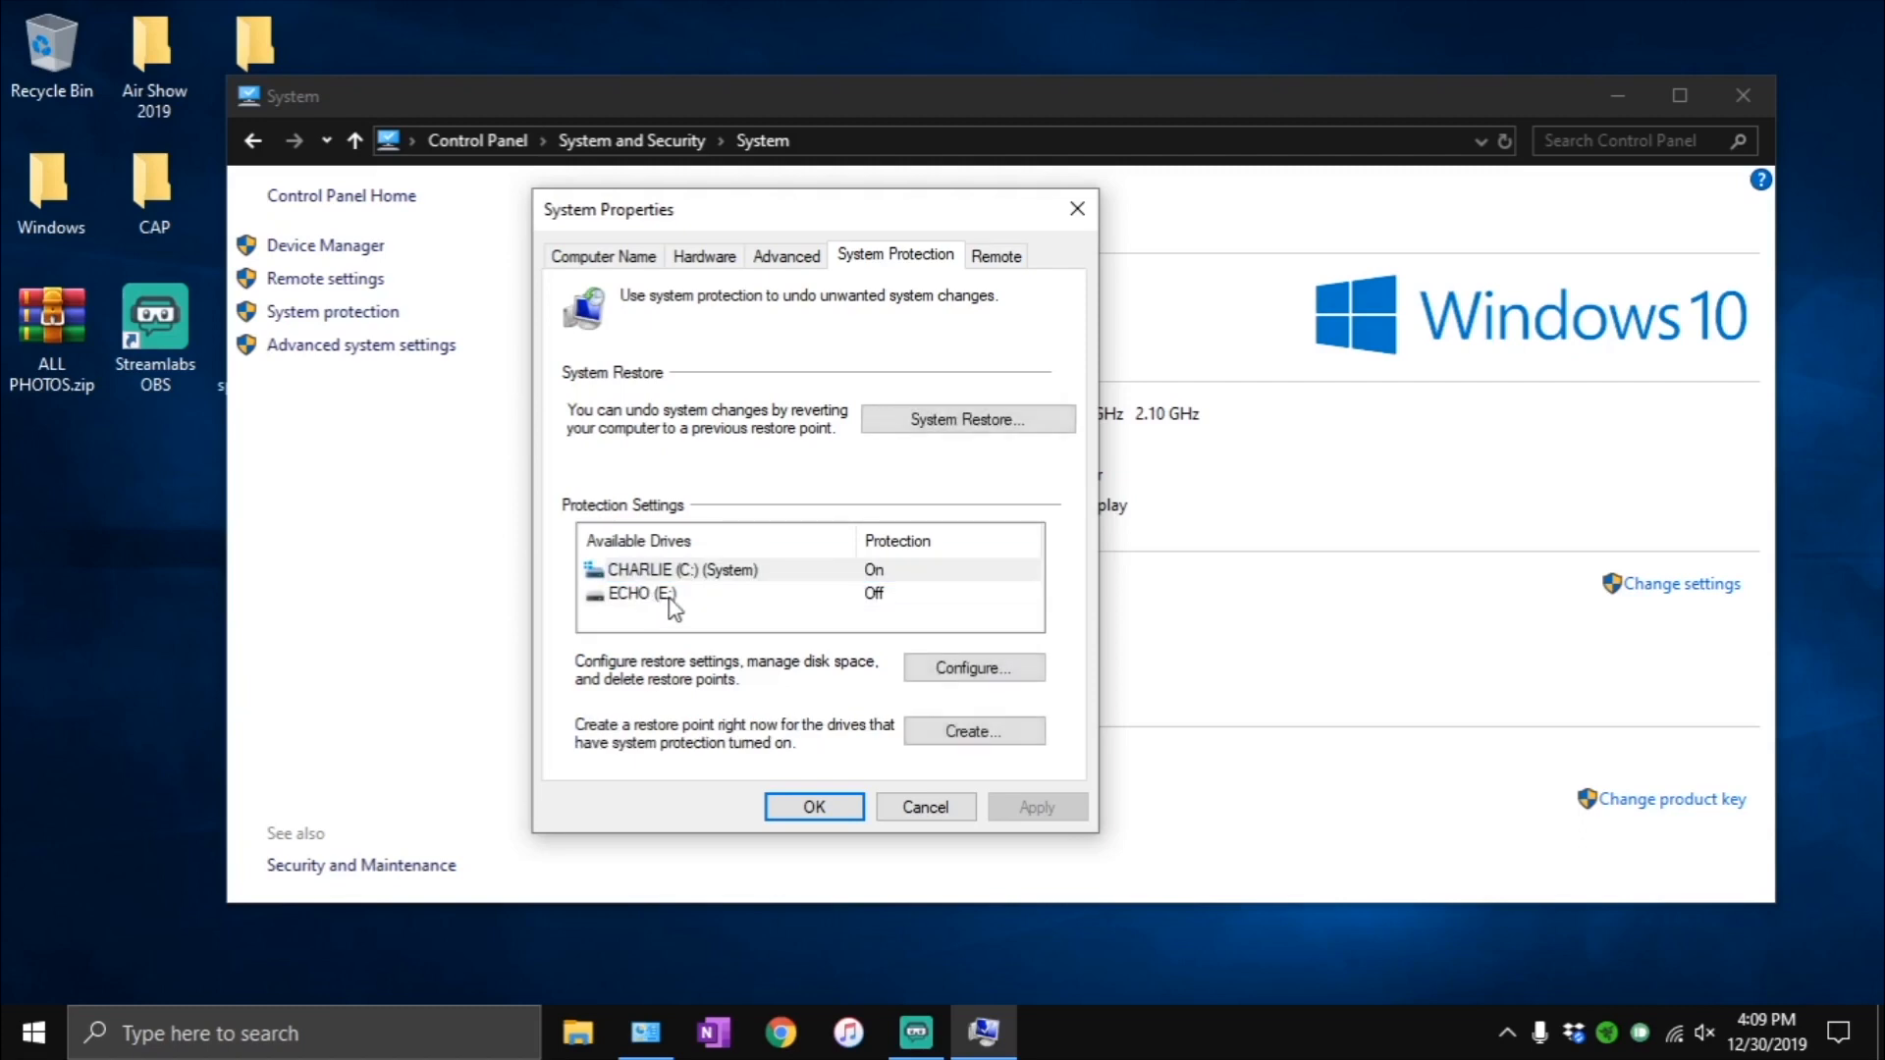
click(748, 575)
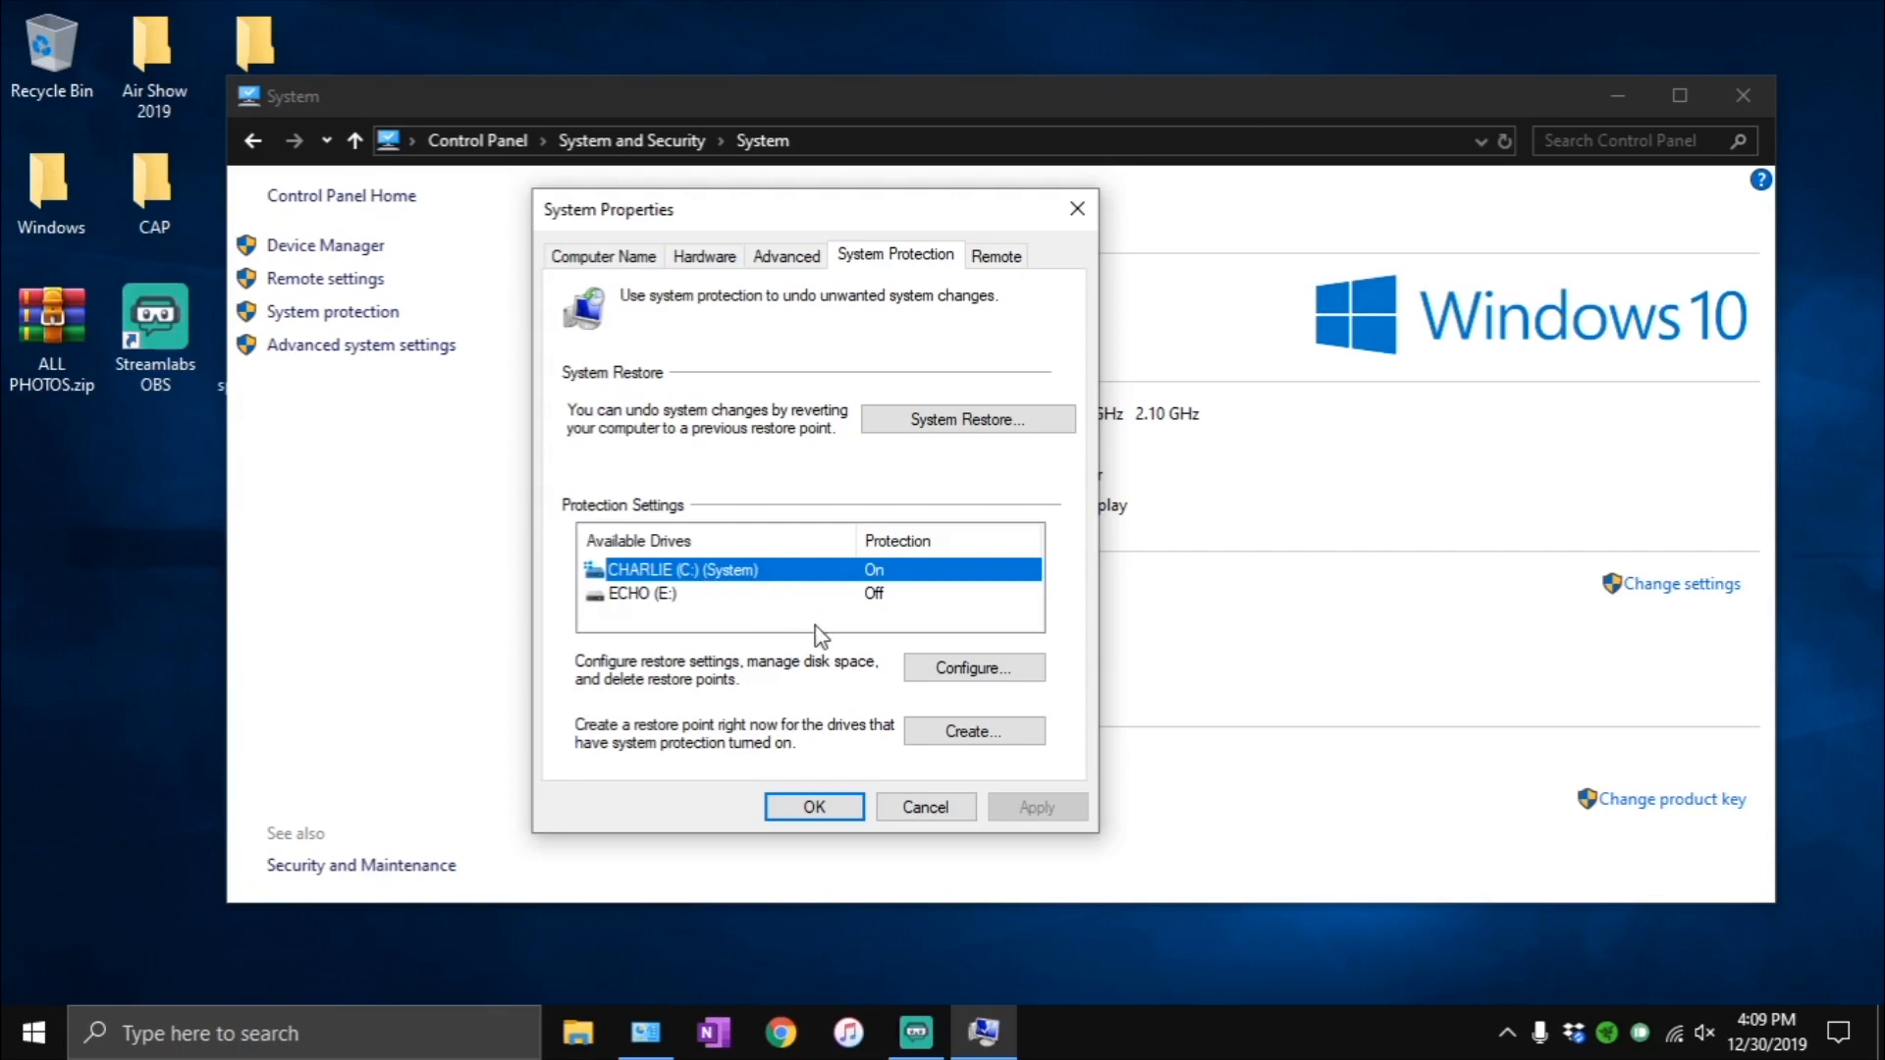
click(953, 668)
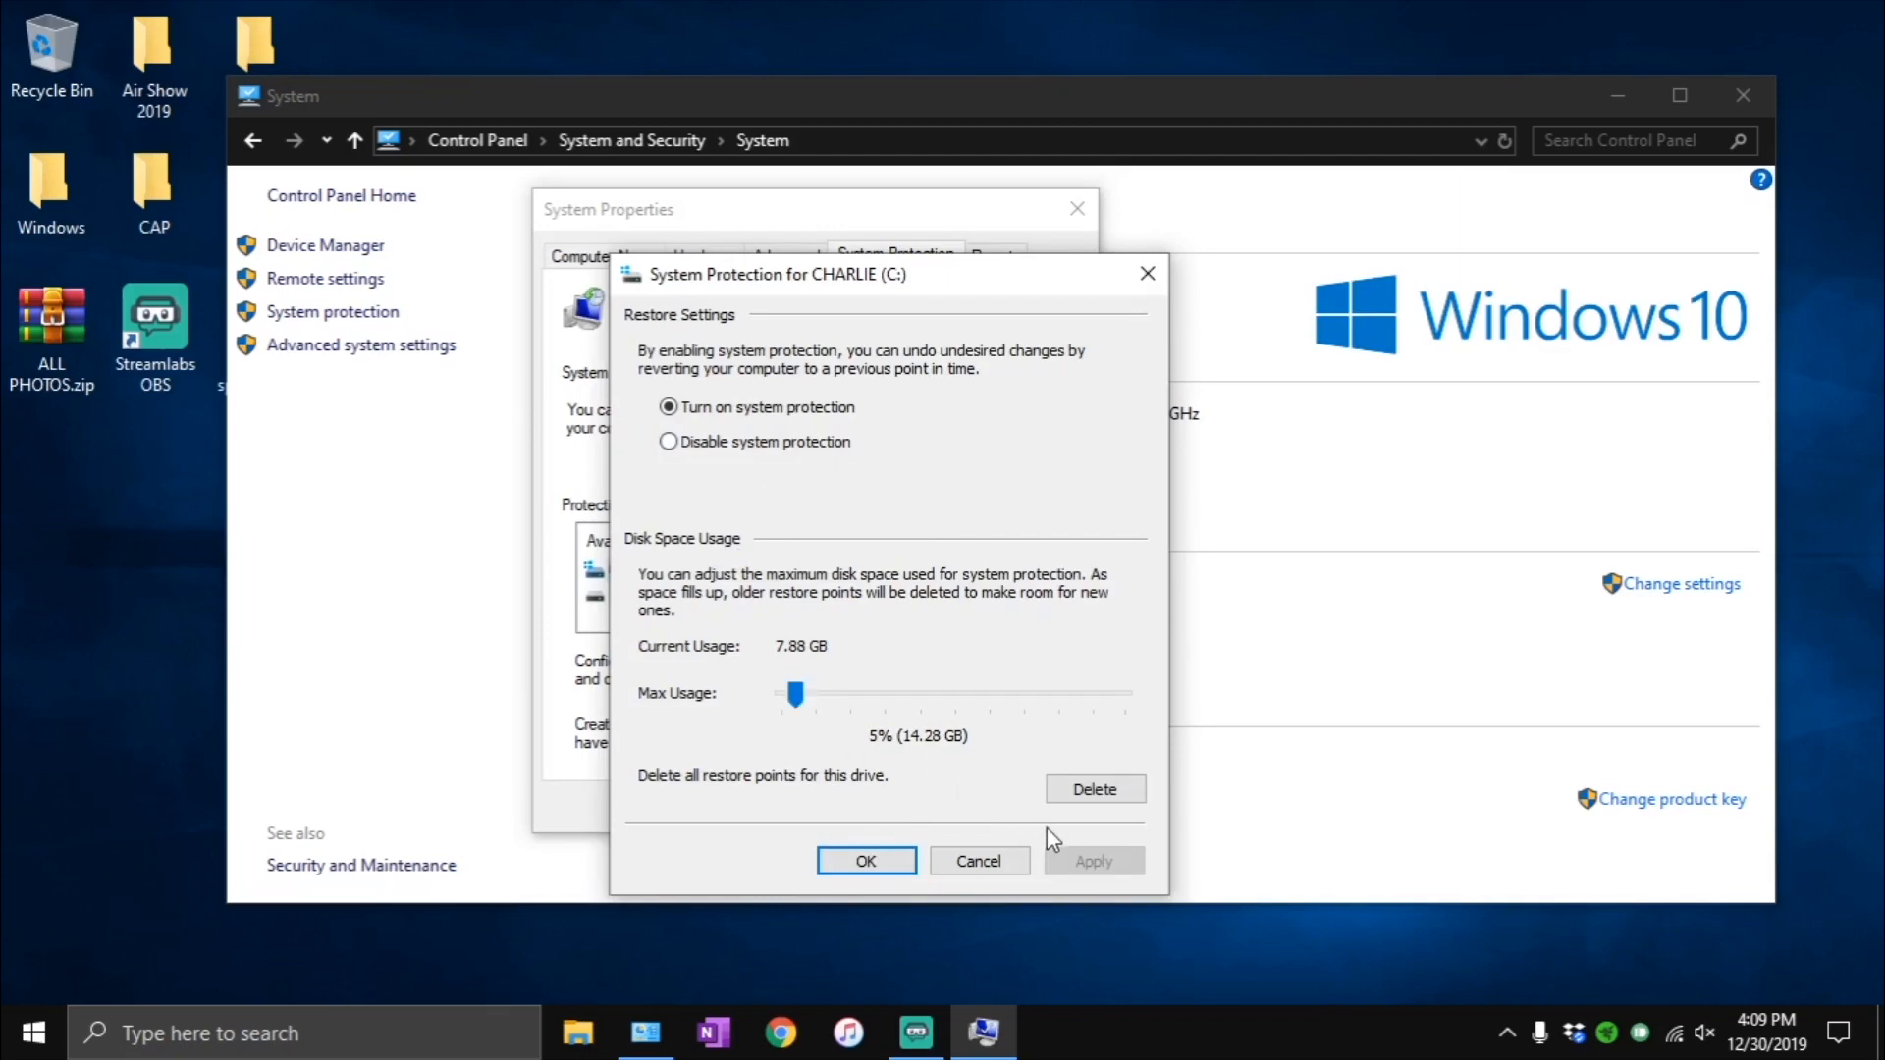
click(866, 862)
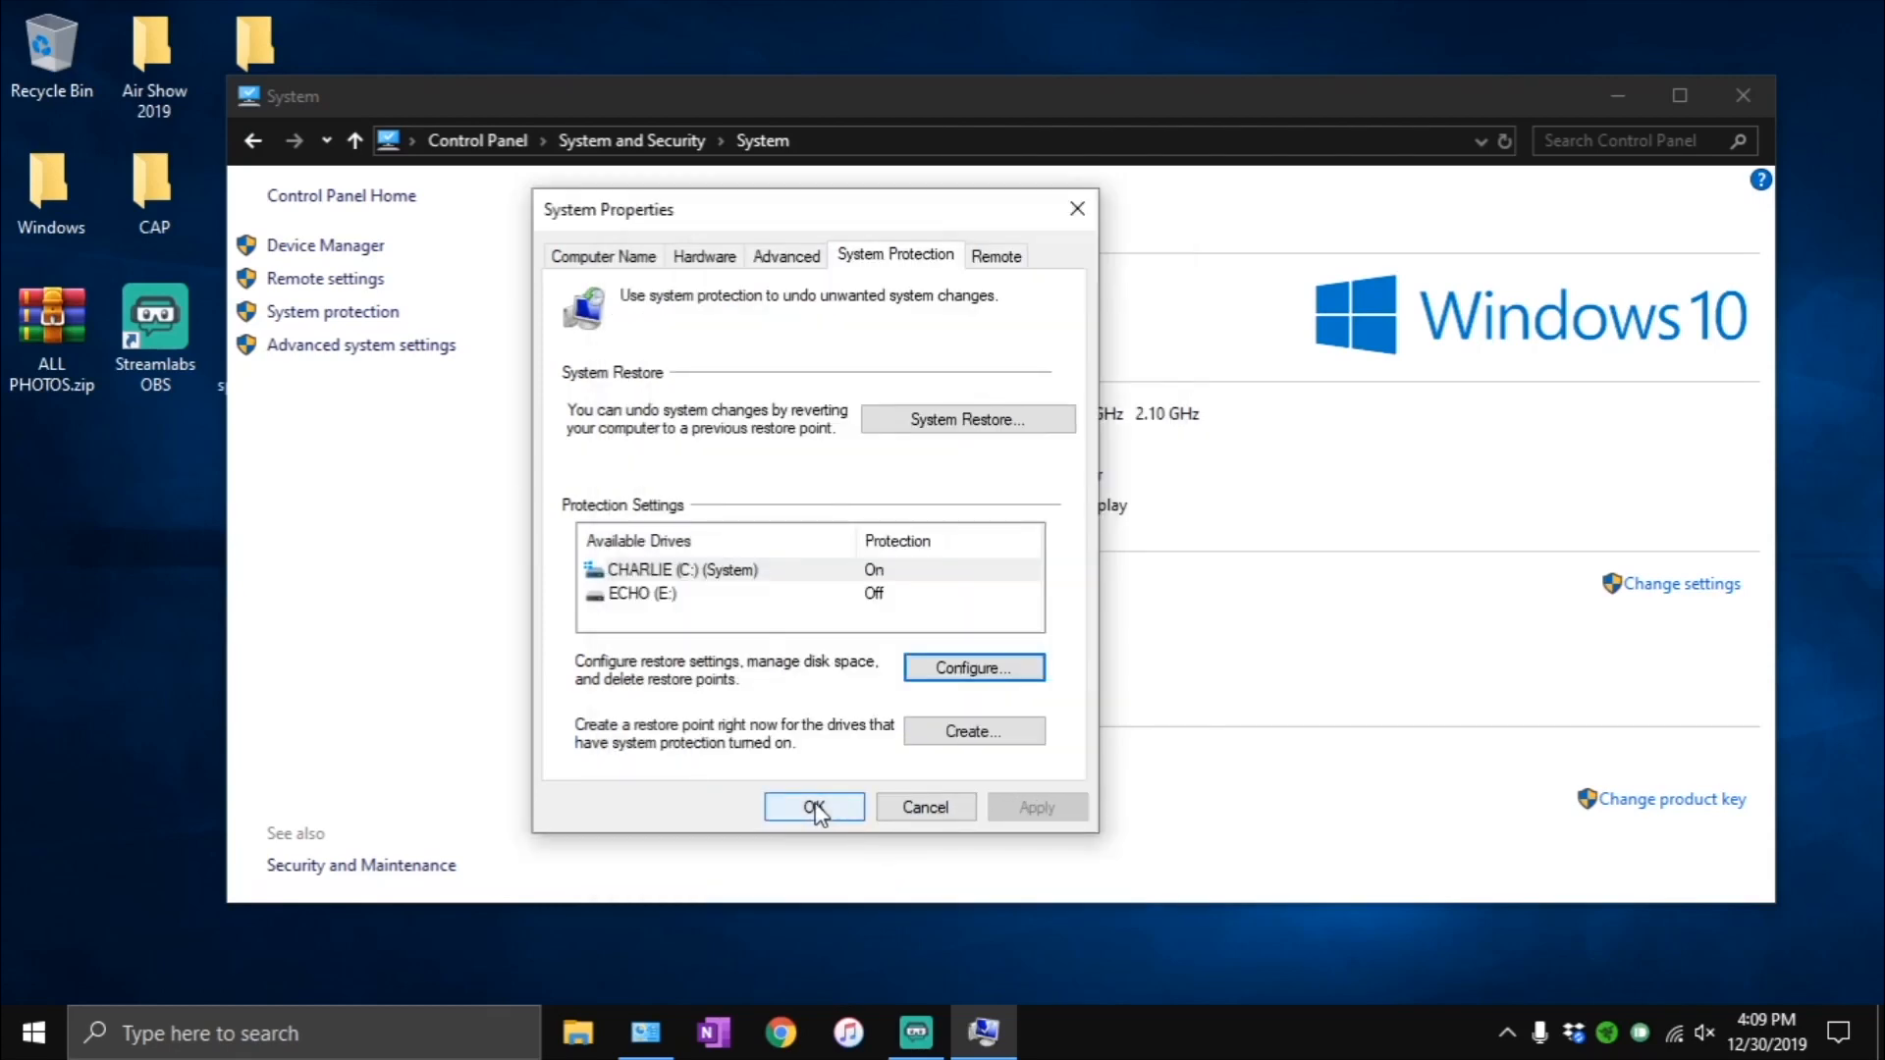
- Create a system restore point with the description "restore point" and close the System Properties
click(969, 732)
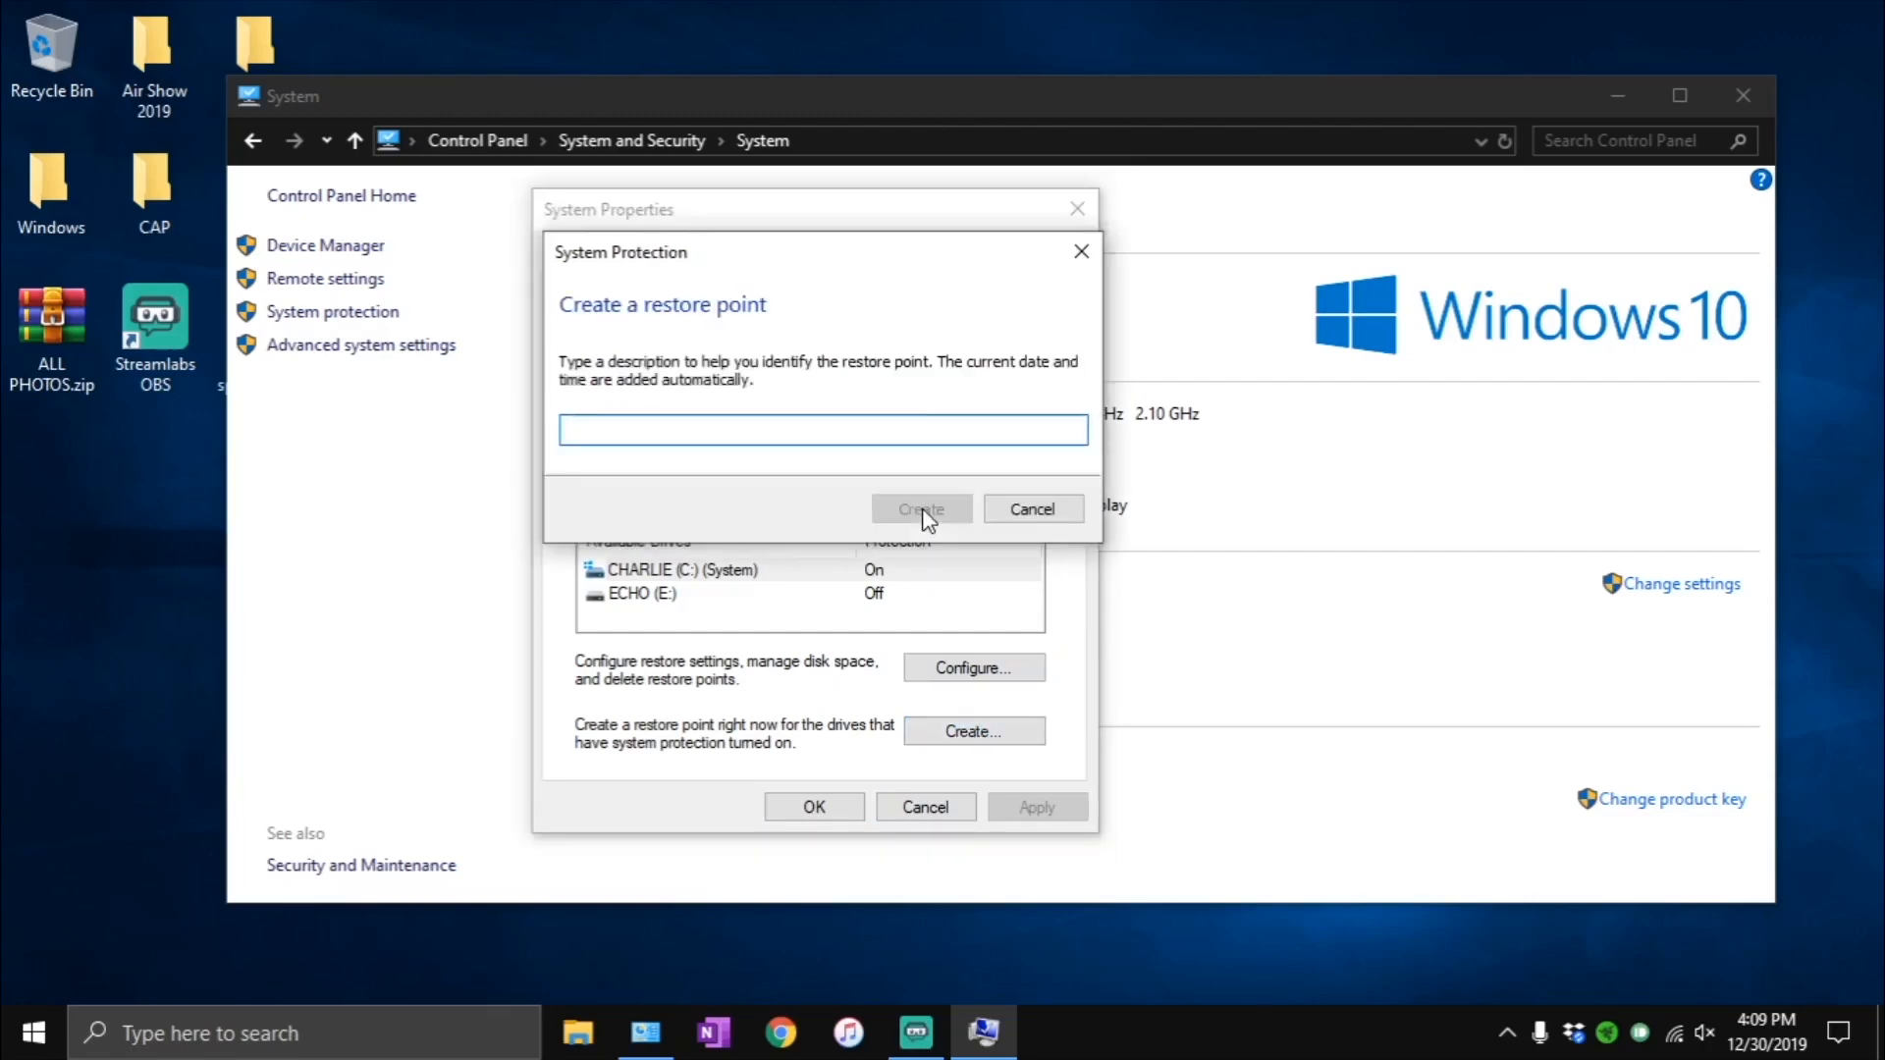
text(restpore)
key(BackSpace)
key(BackSpace)
key(BackSpace)
key(BackSpace)
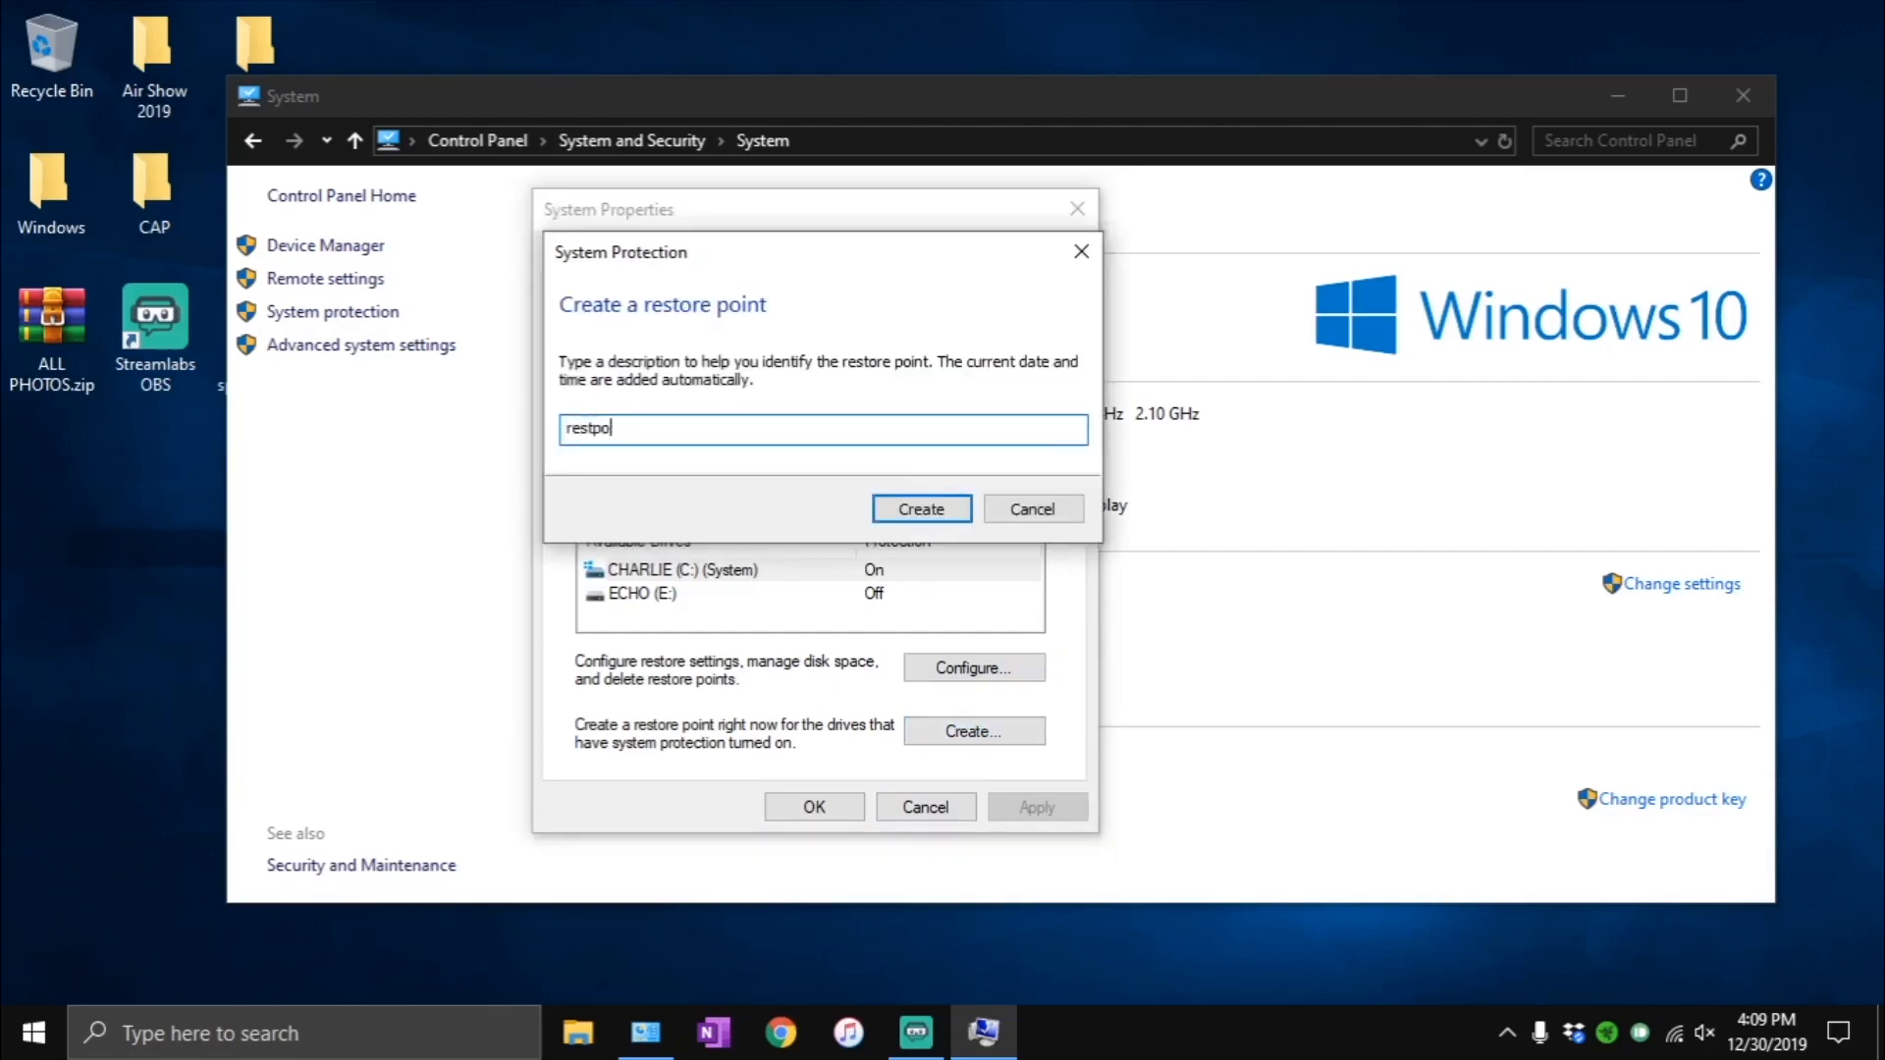
text(ore point)
click(924, 513)
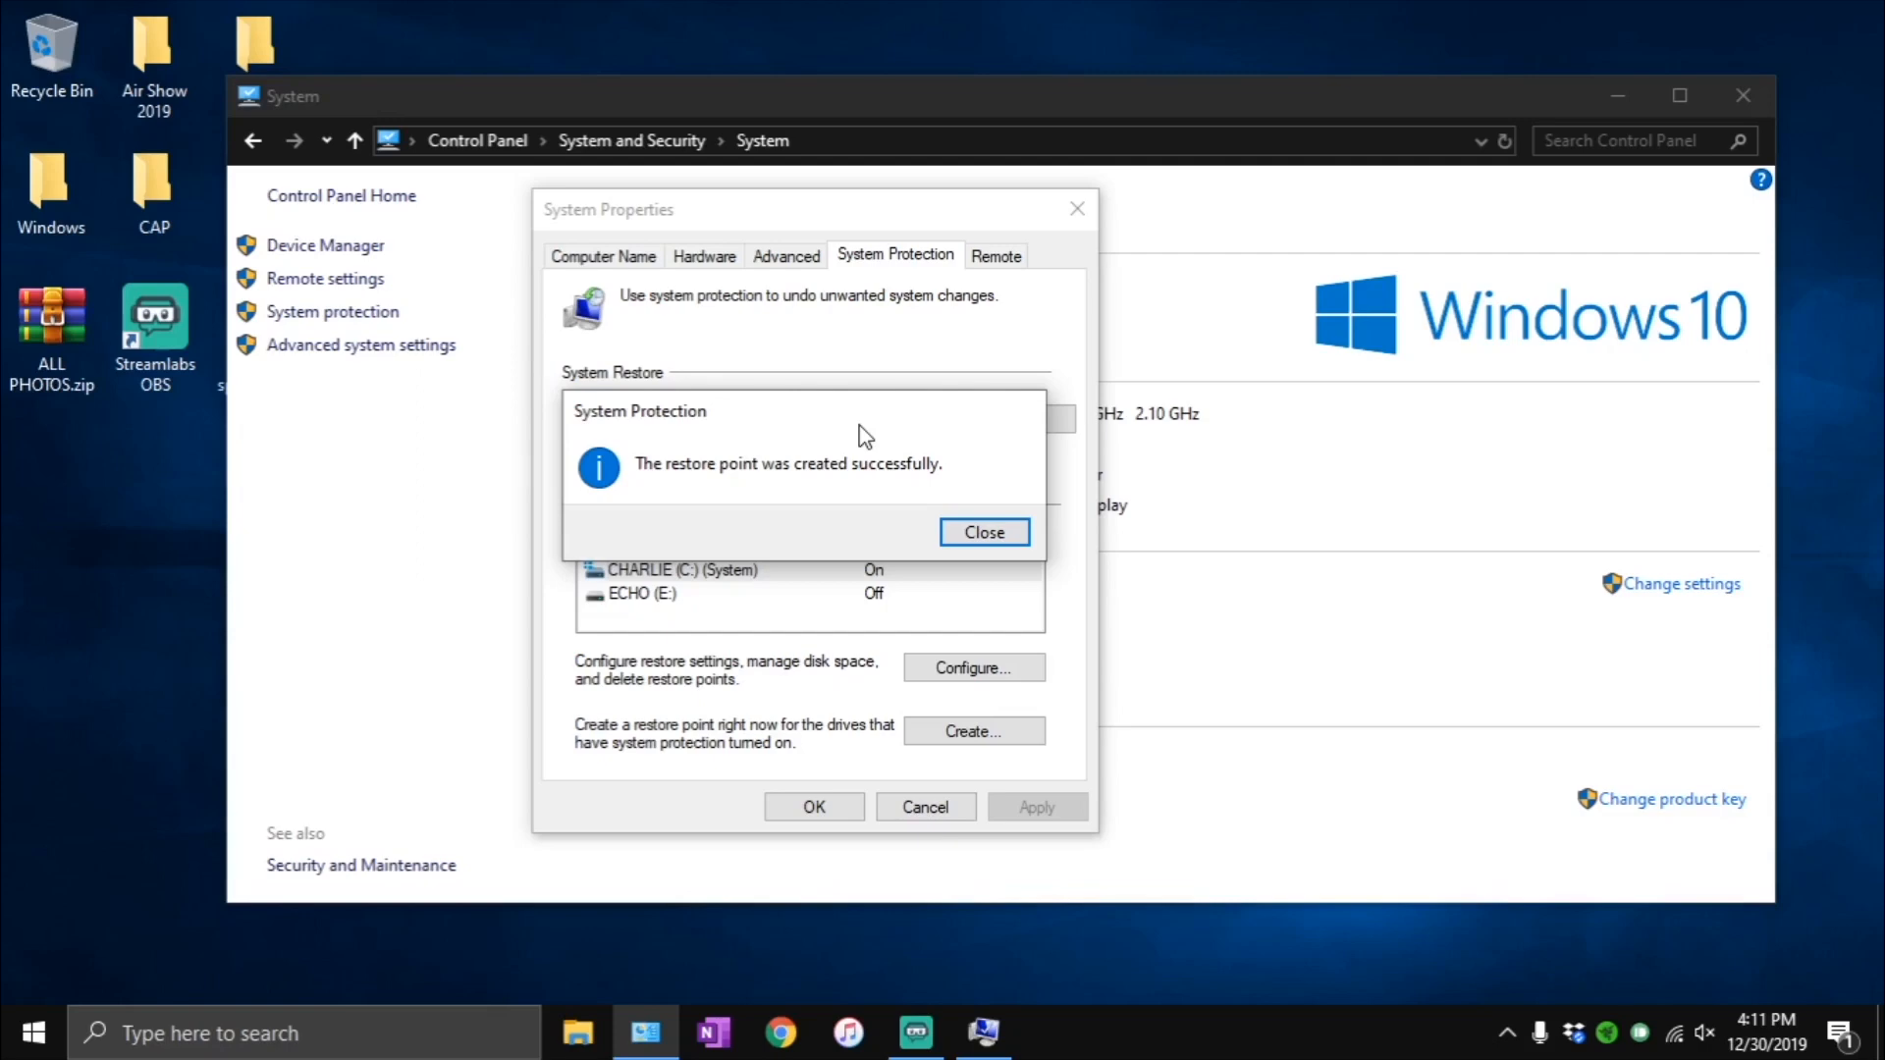
click(982, 535)
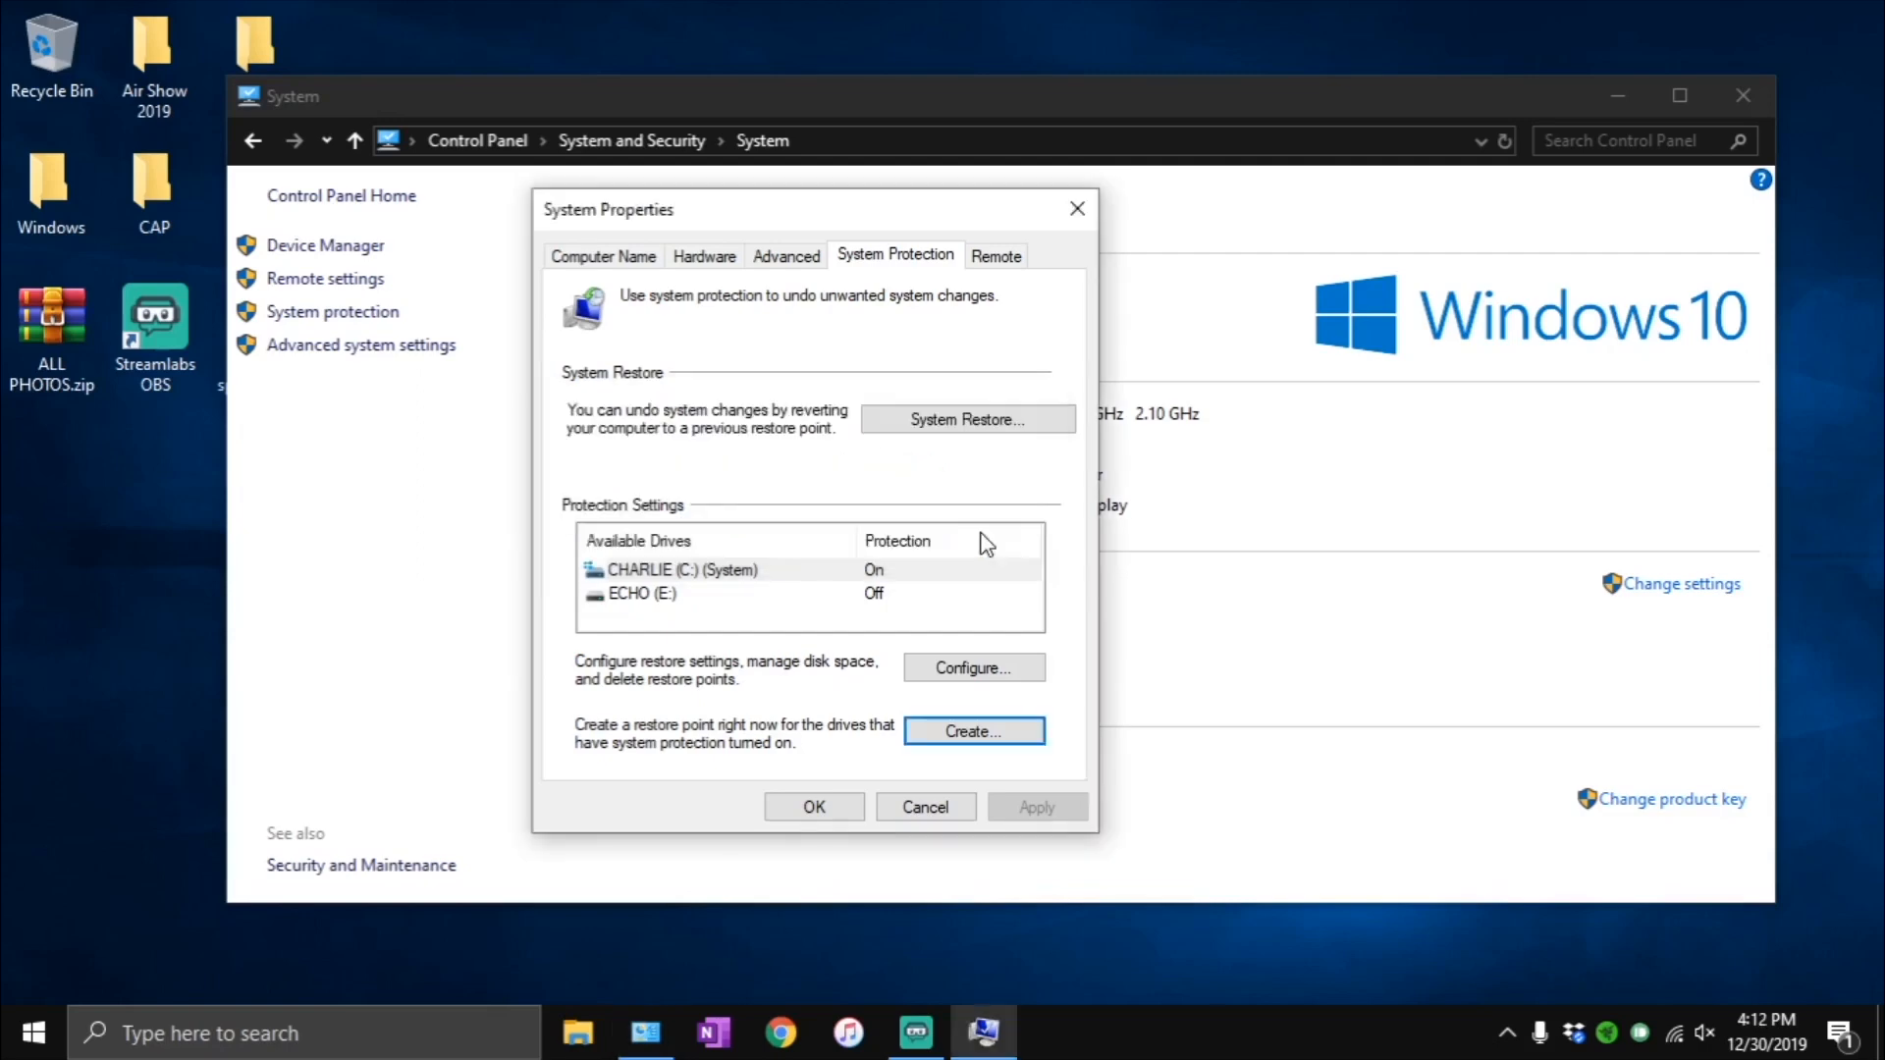
click(817, 813)
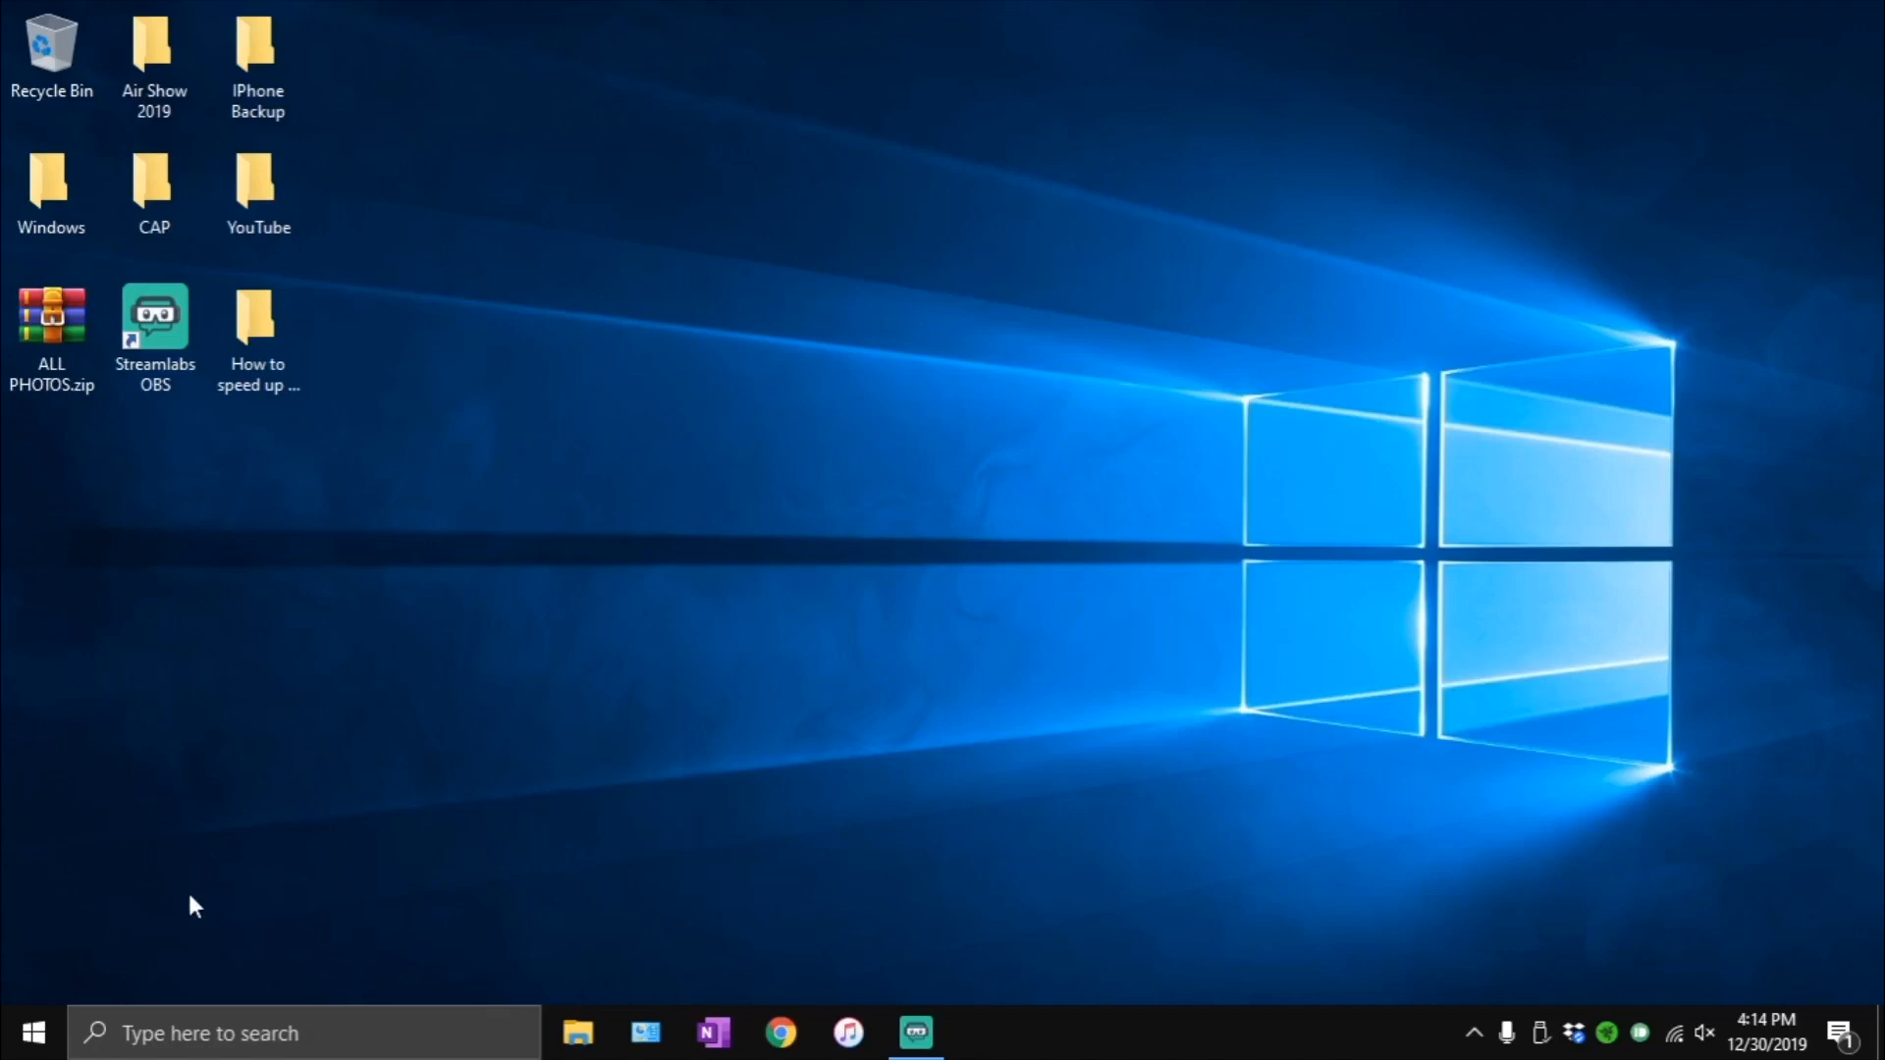
- Open the Notifications & actions page of the System settings and review the notification options and app senders
click(30, 1033)
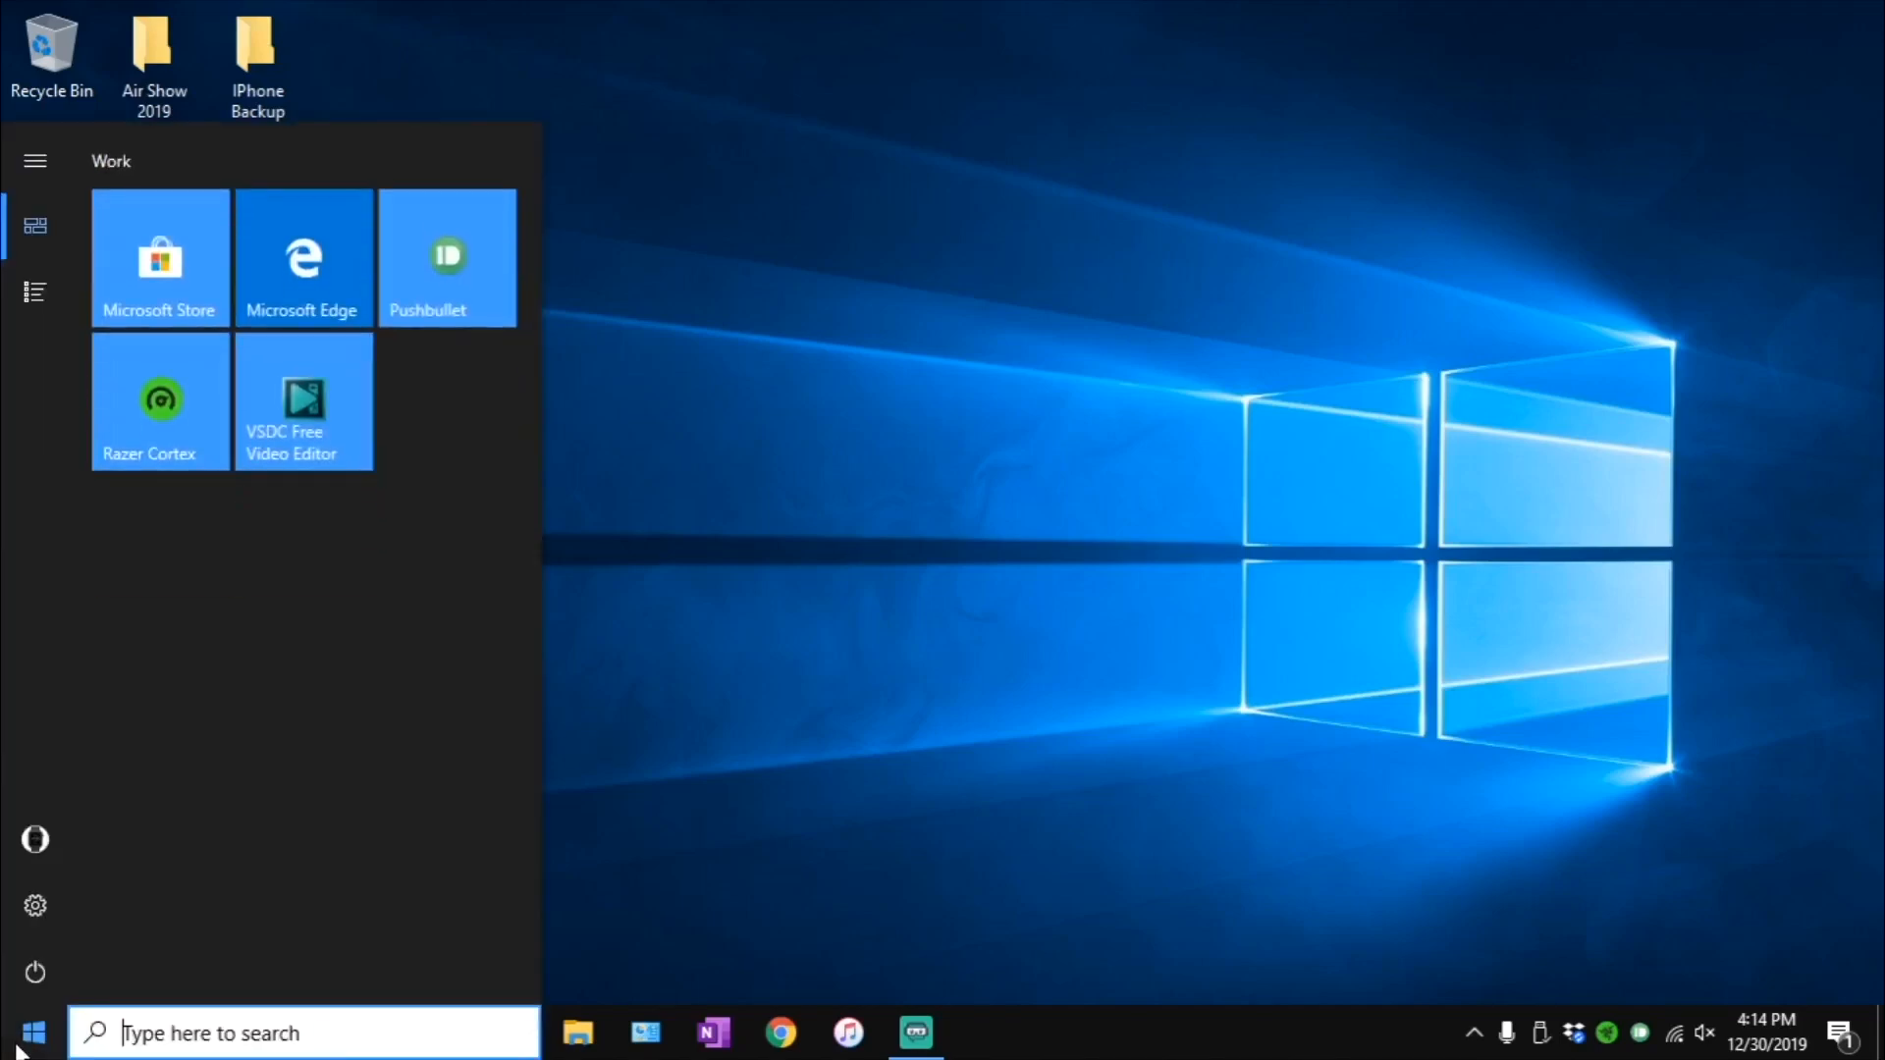
click(30, 909)
click(30, 907)
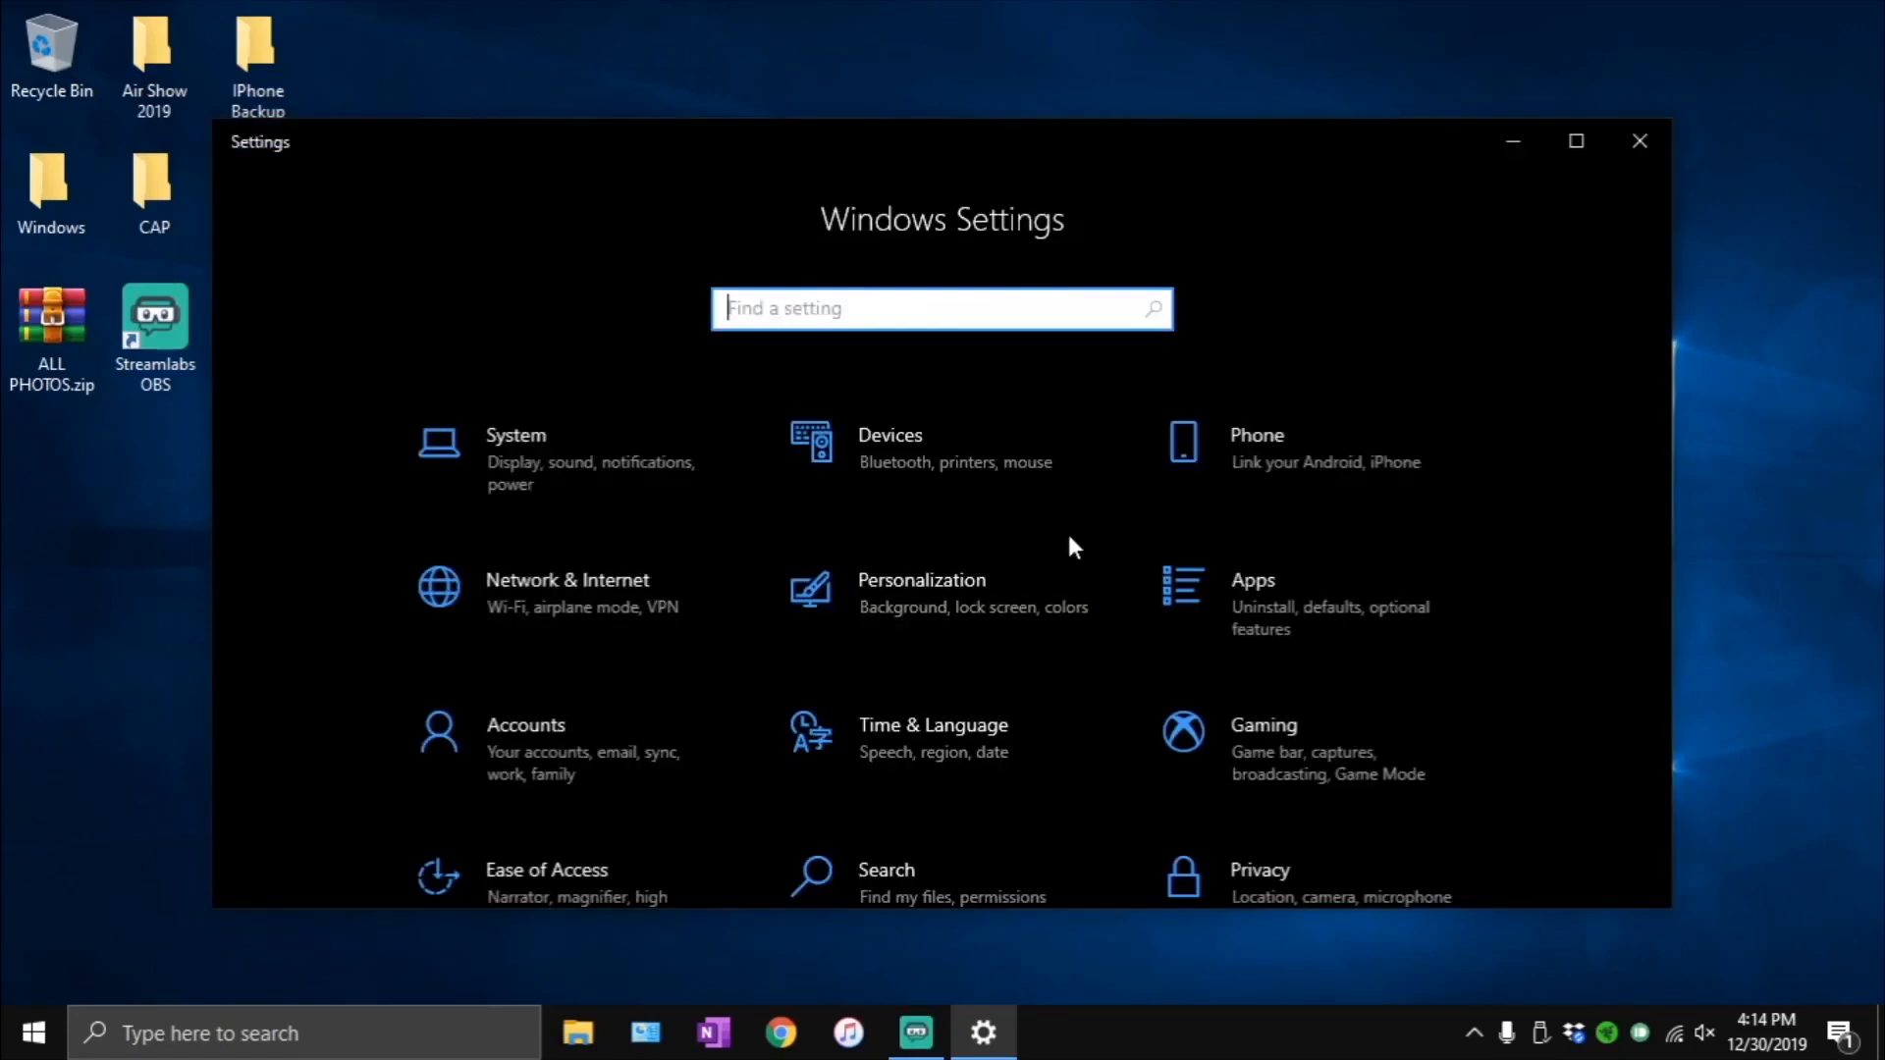
click(620, 421)
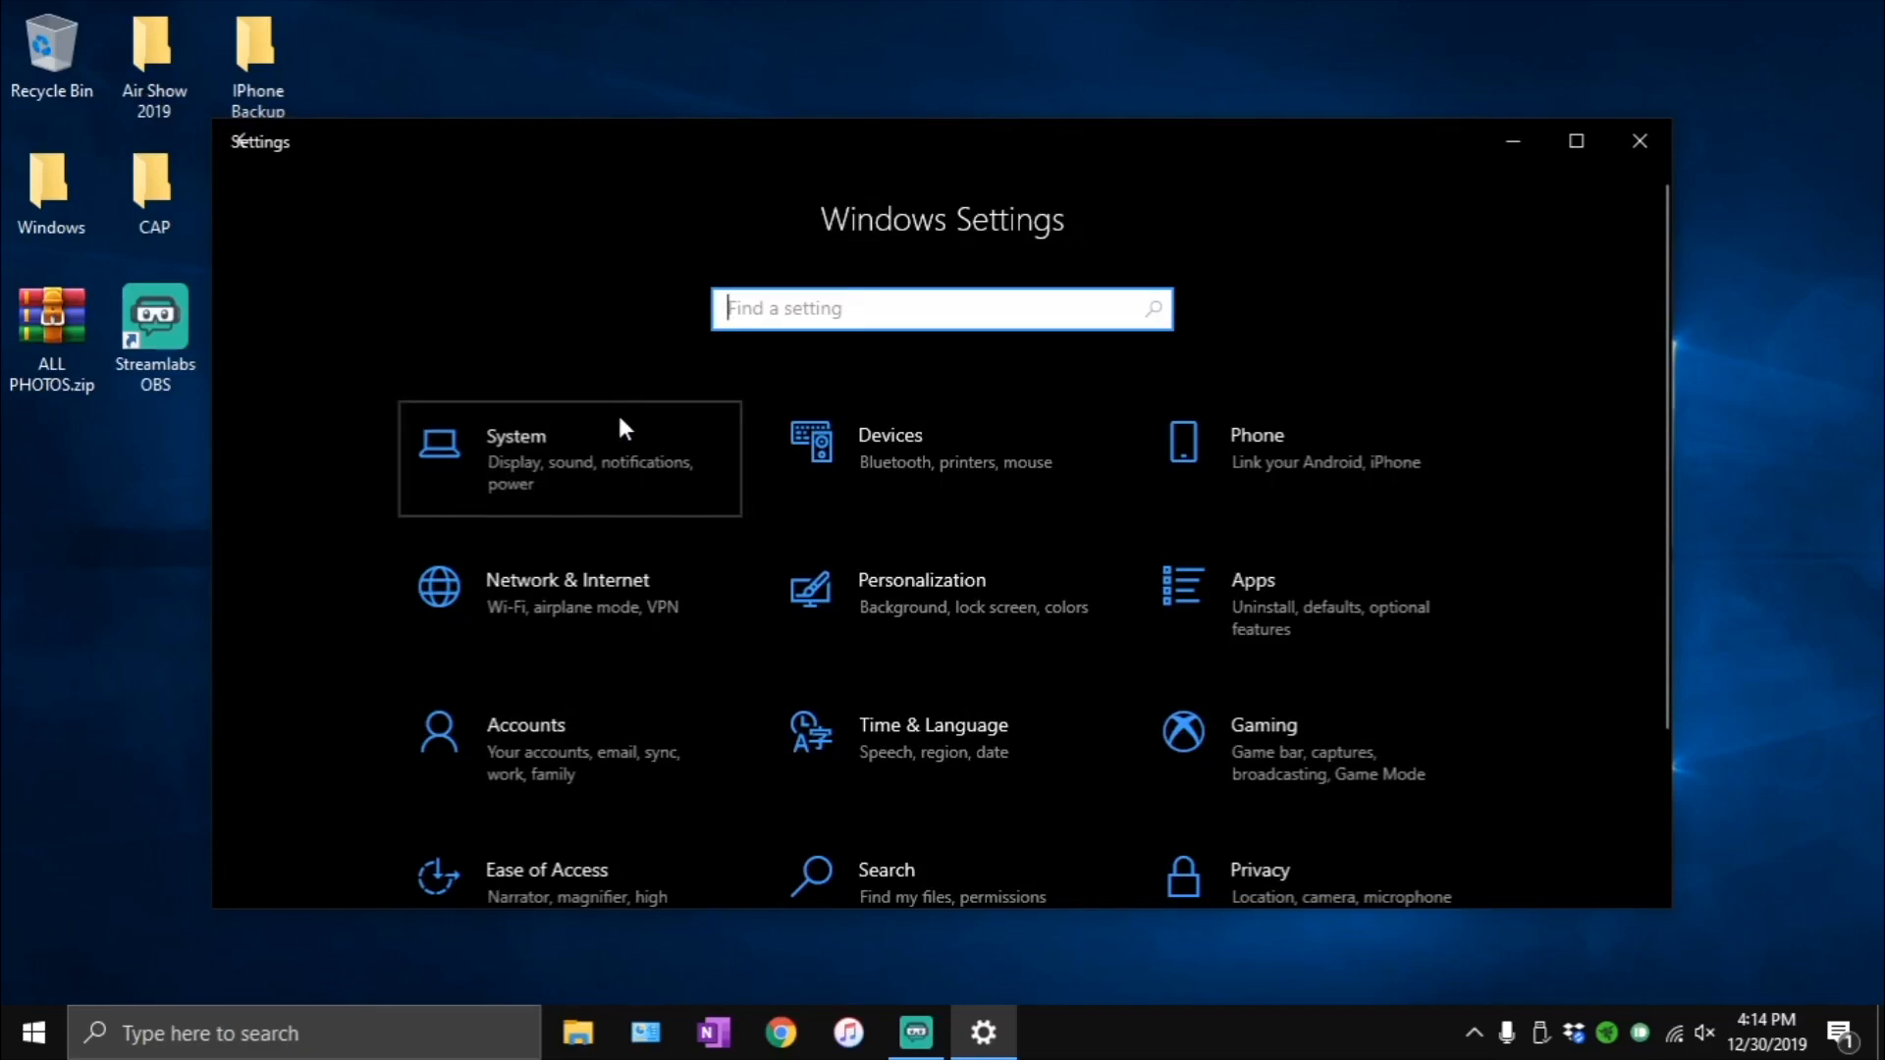
click(481, 458)
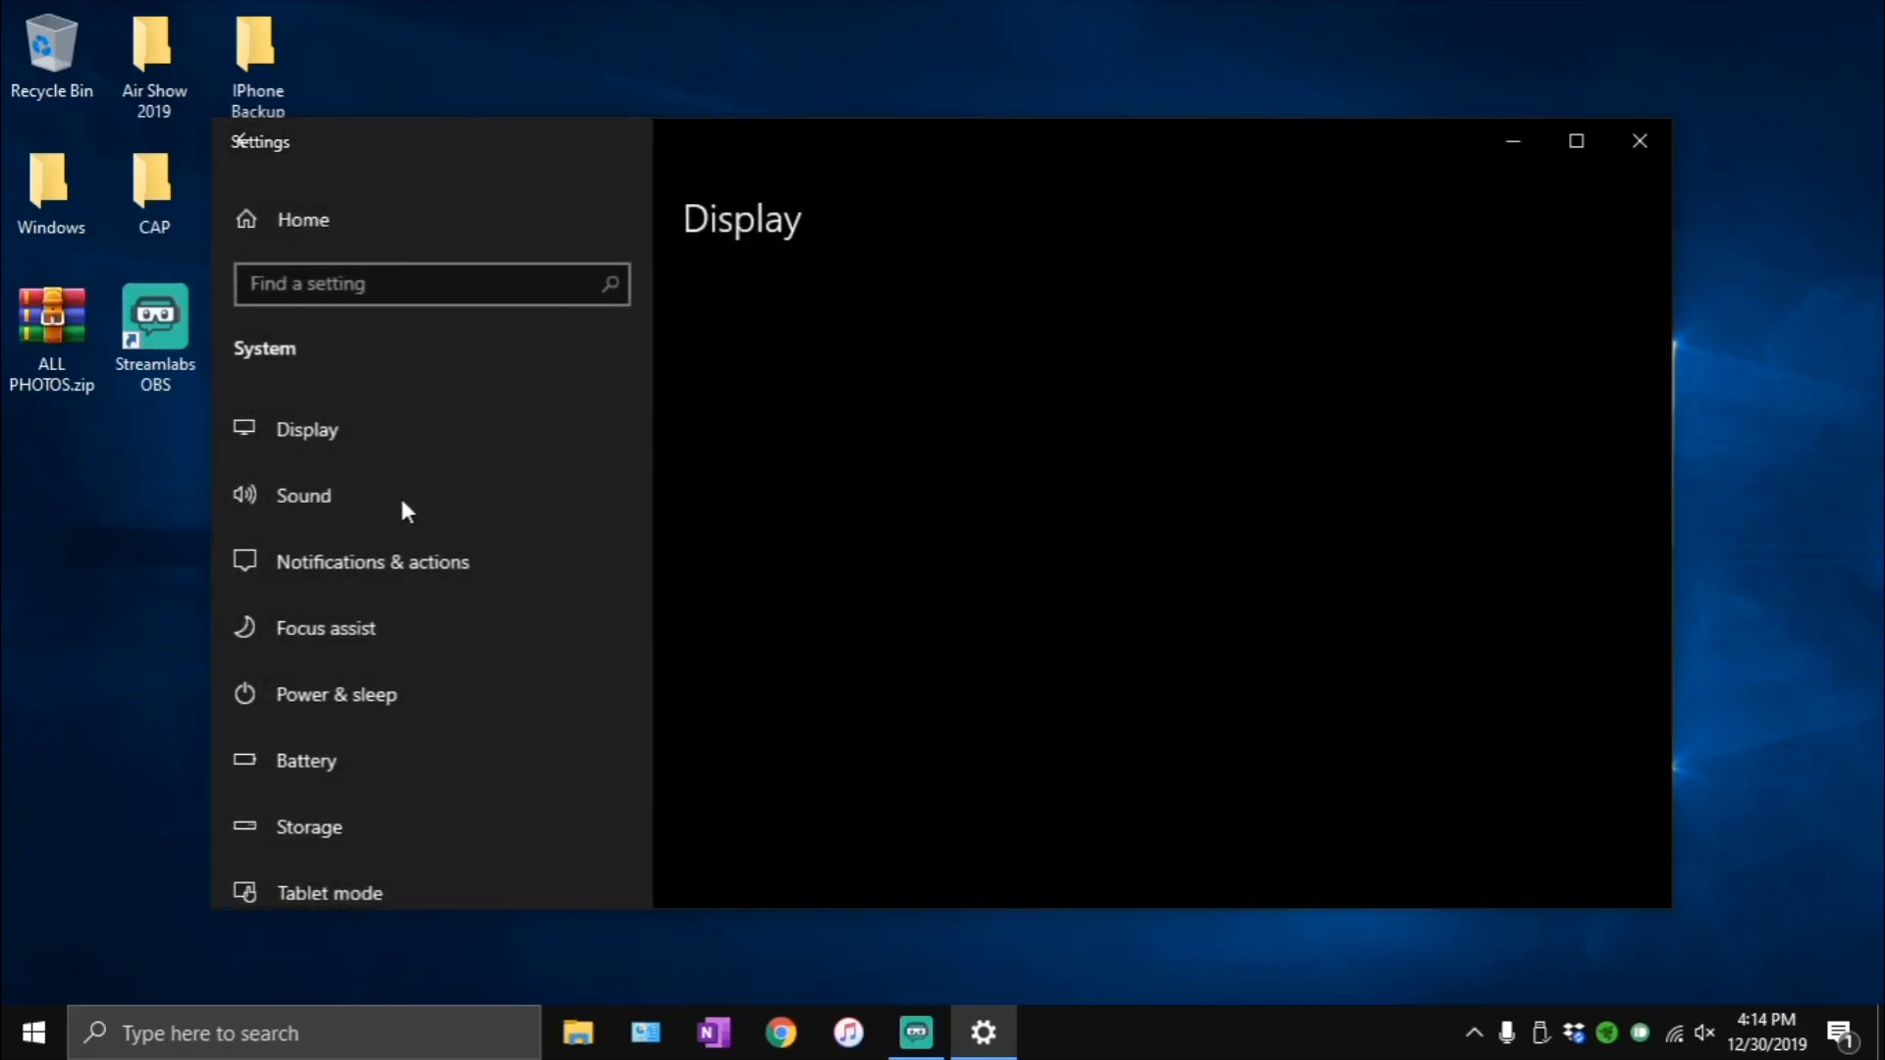
click(359, 569)
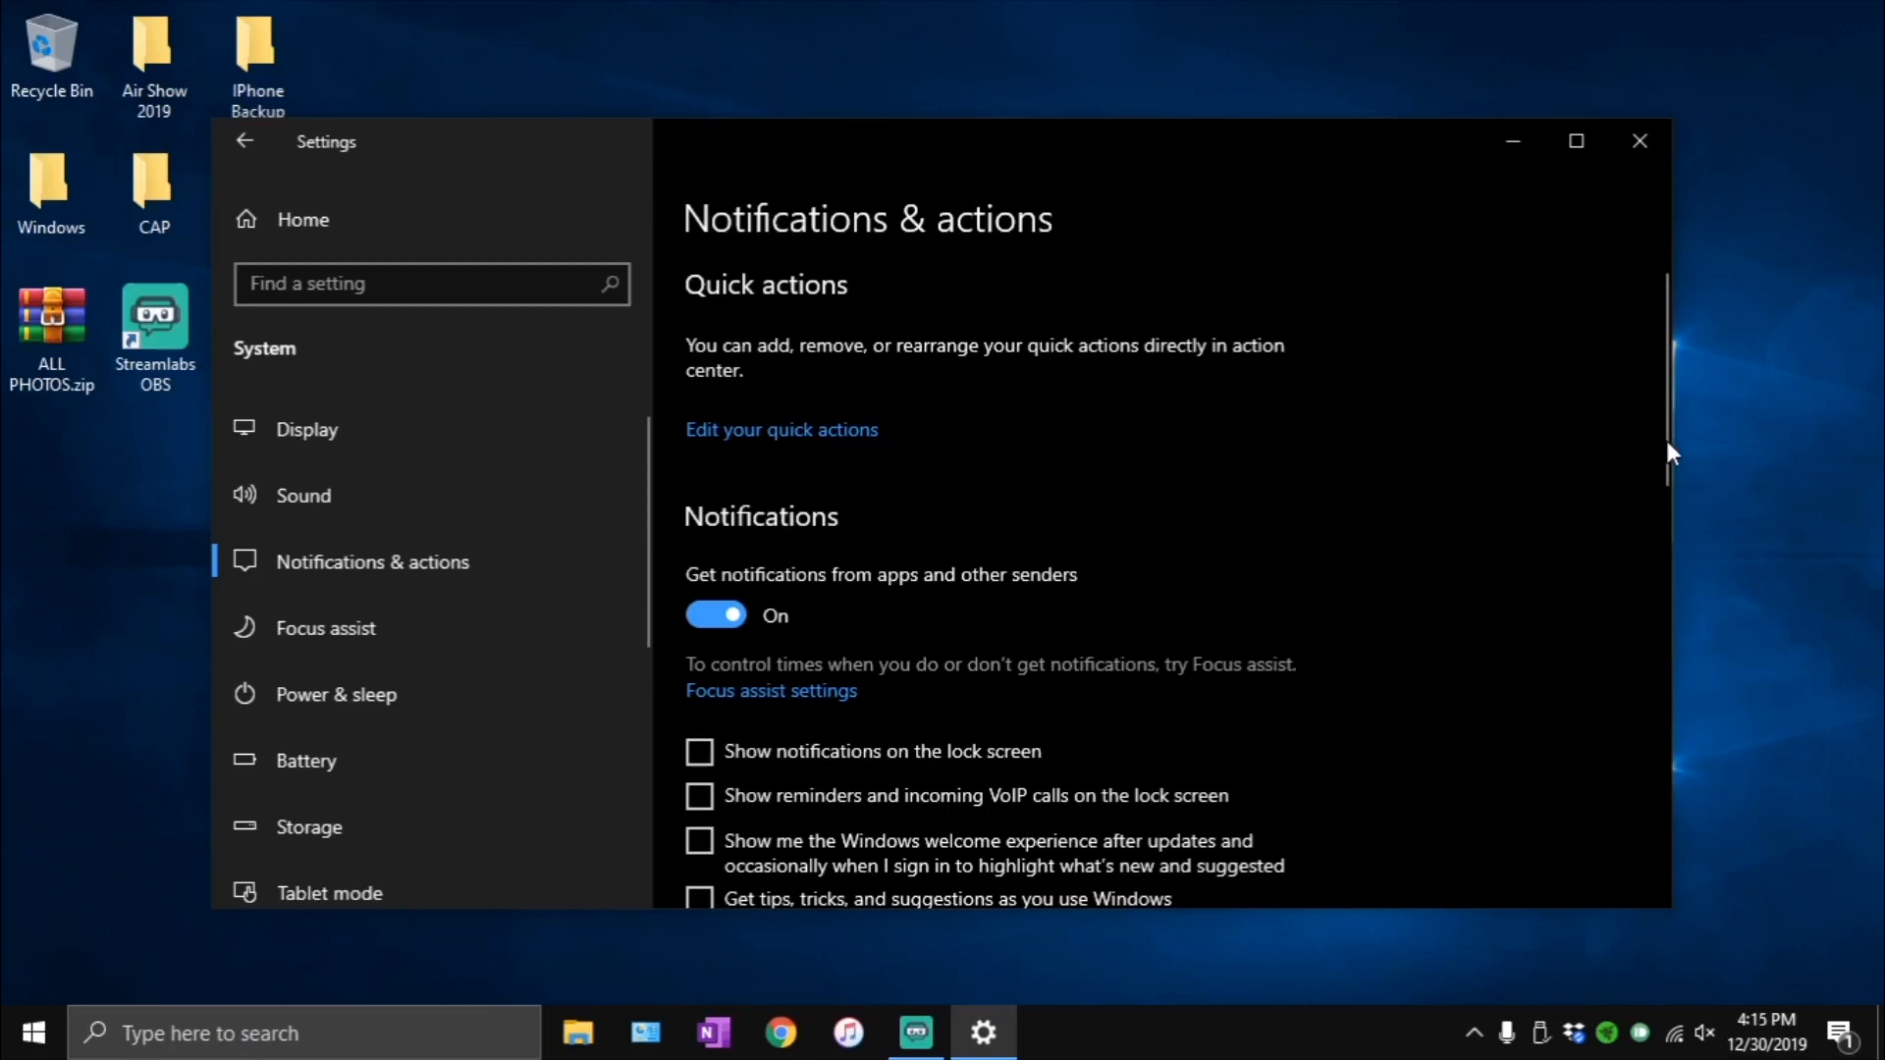
drag(1665, 439, 1658, 505)
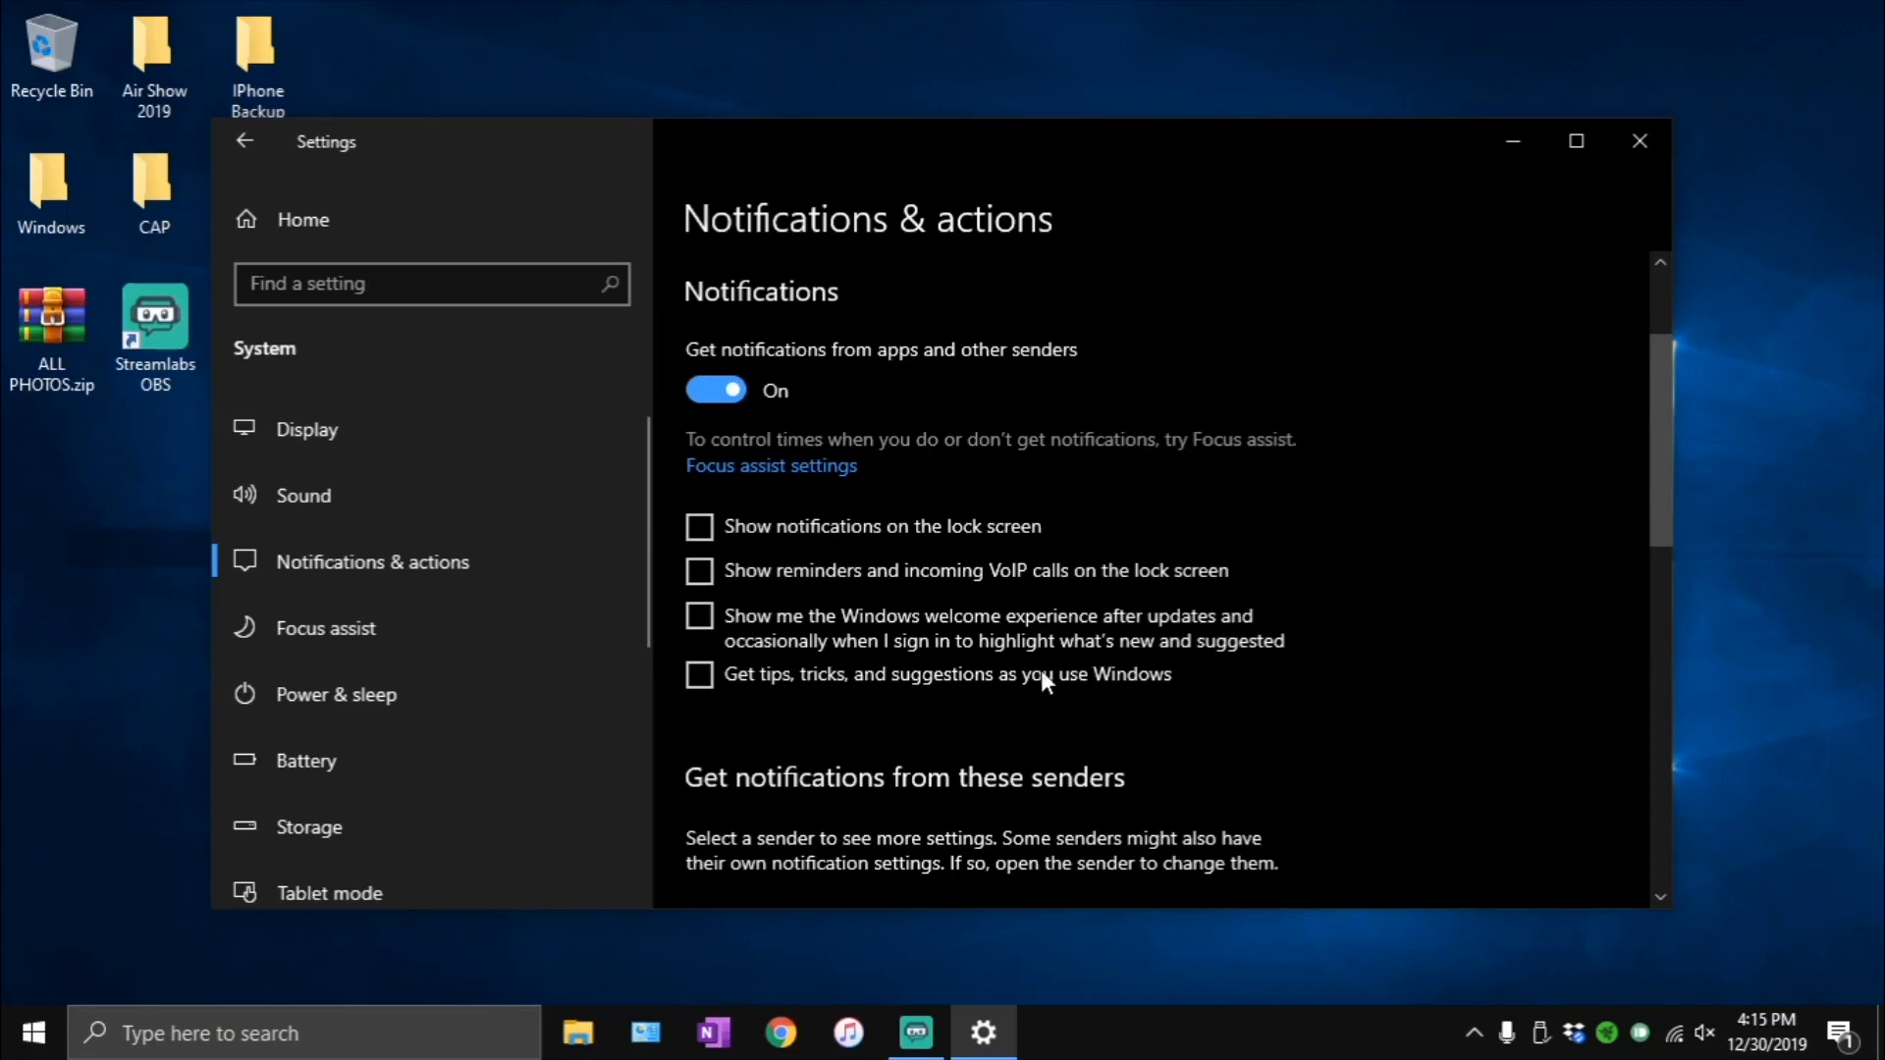
drag(1661, 456, 1354, 589)
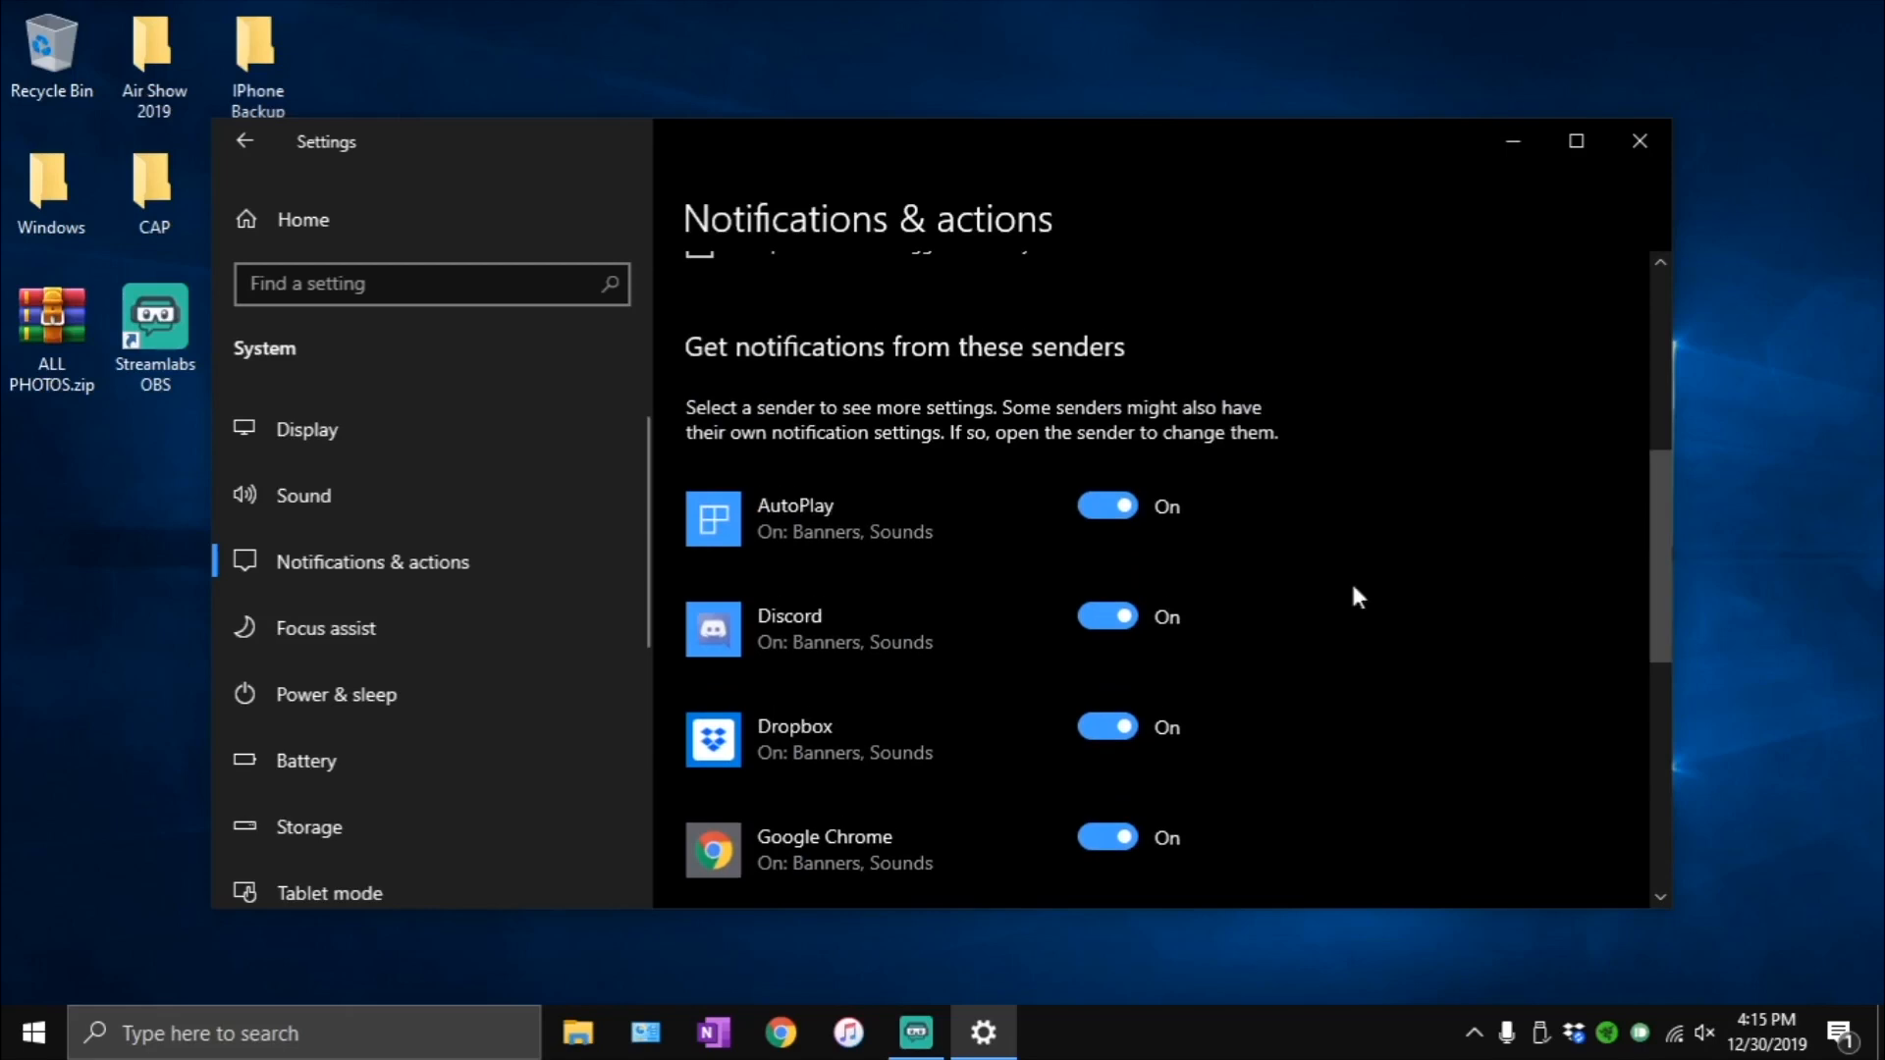
- Review the Focus assist modes and automatic rules, and check the Power & sleep timeouts
click(499, 638)
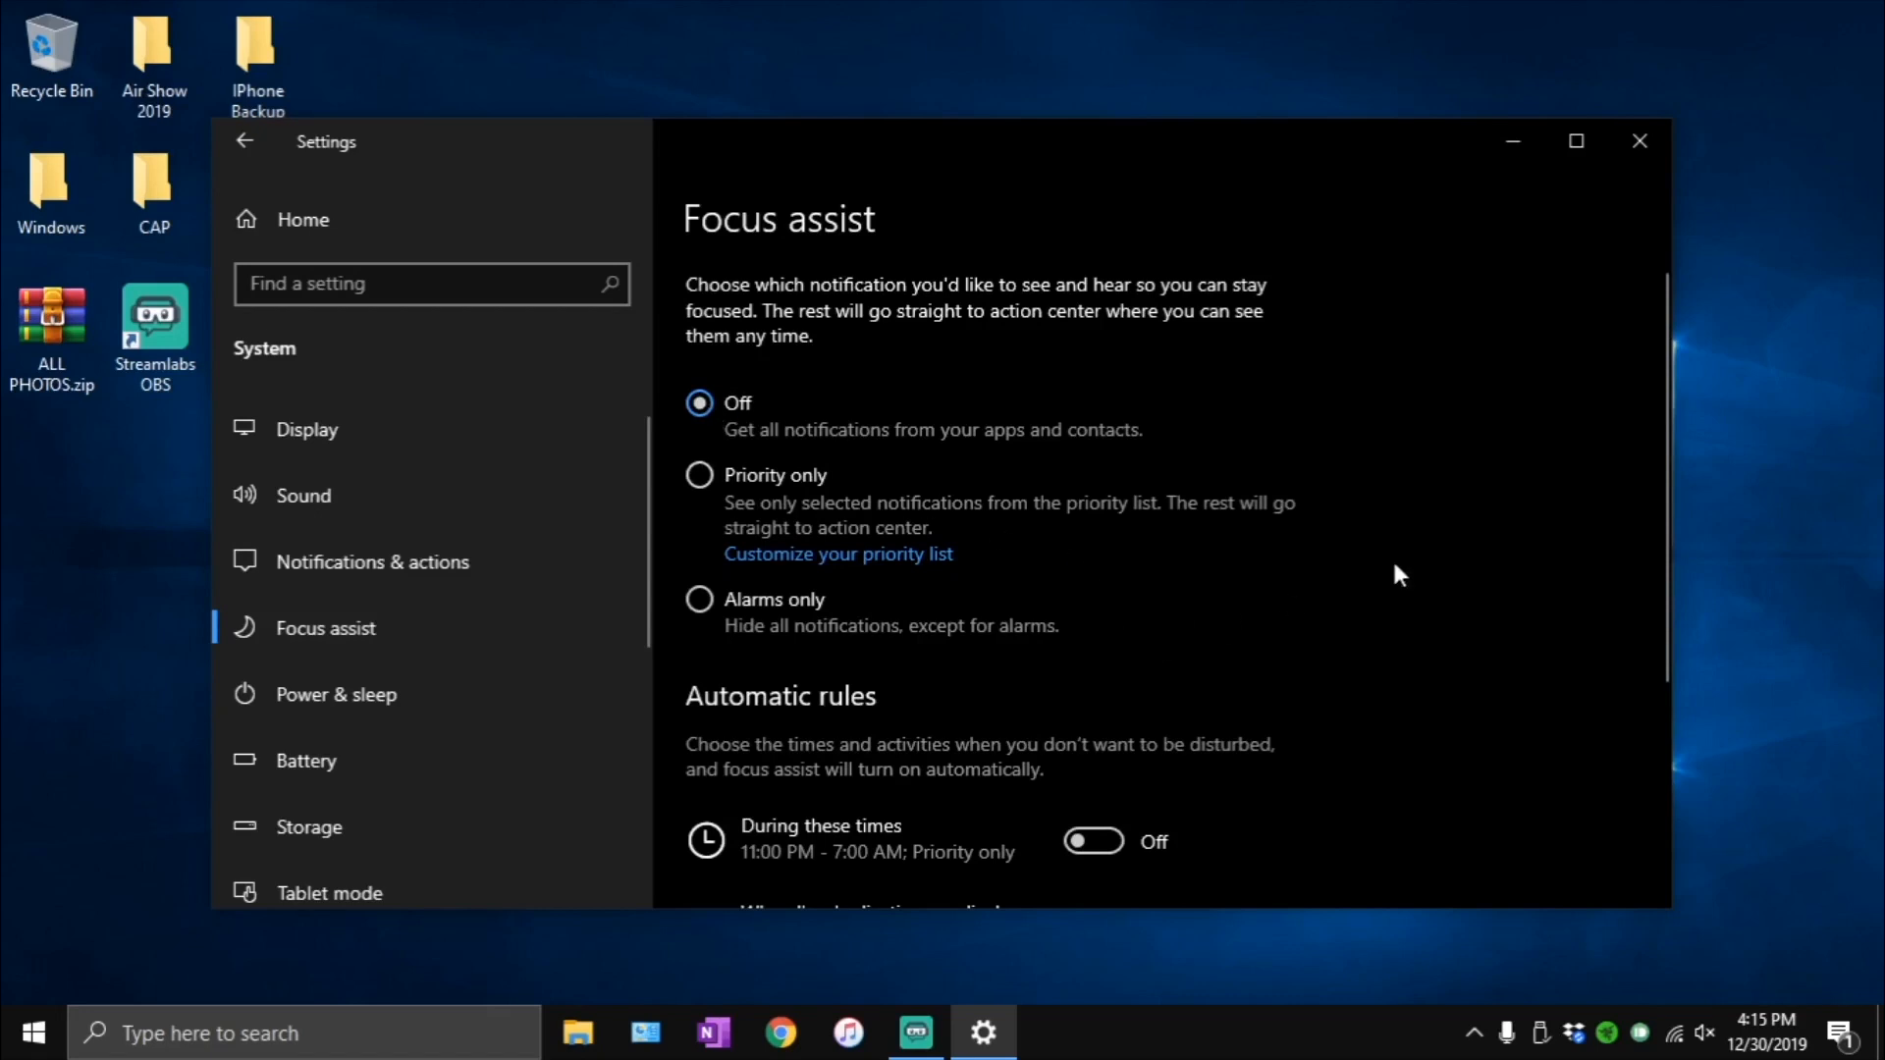
drag(1661, 507, 1657, 709)
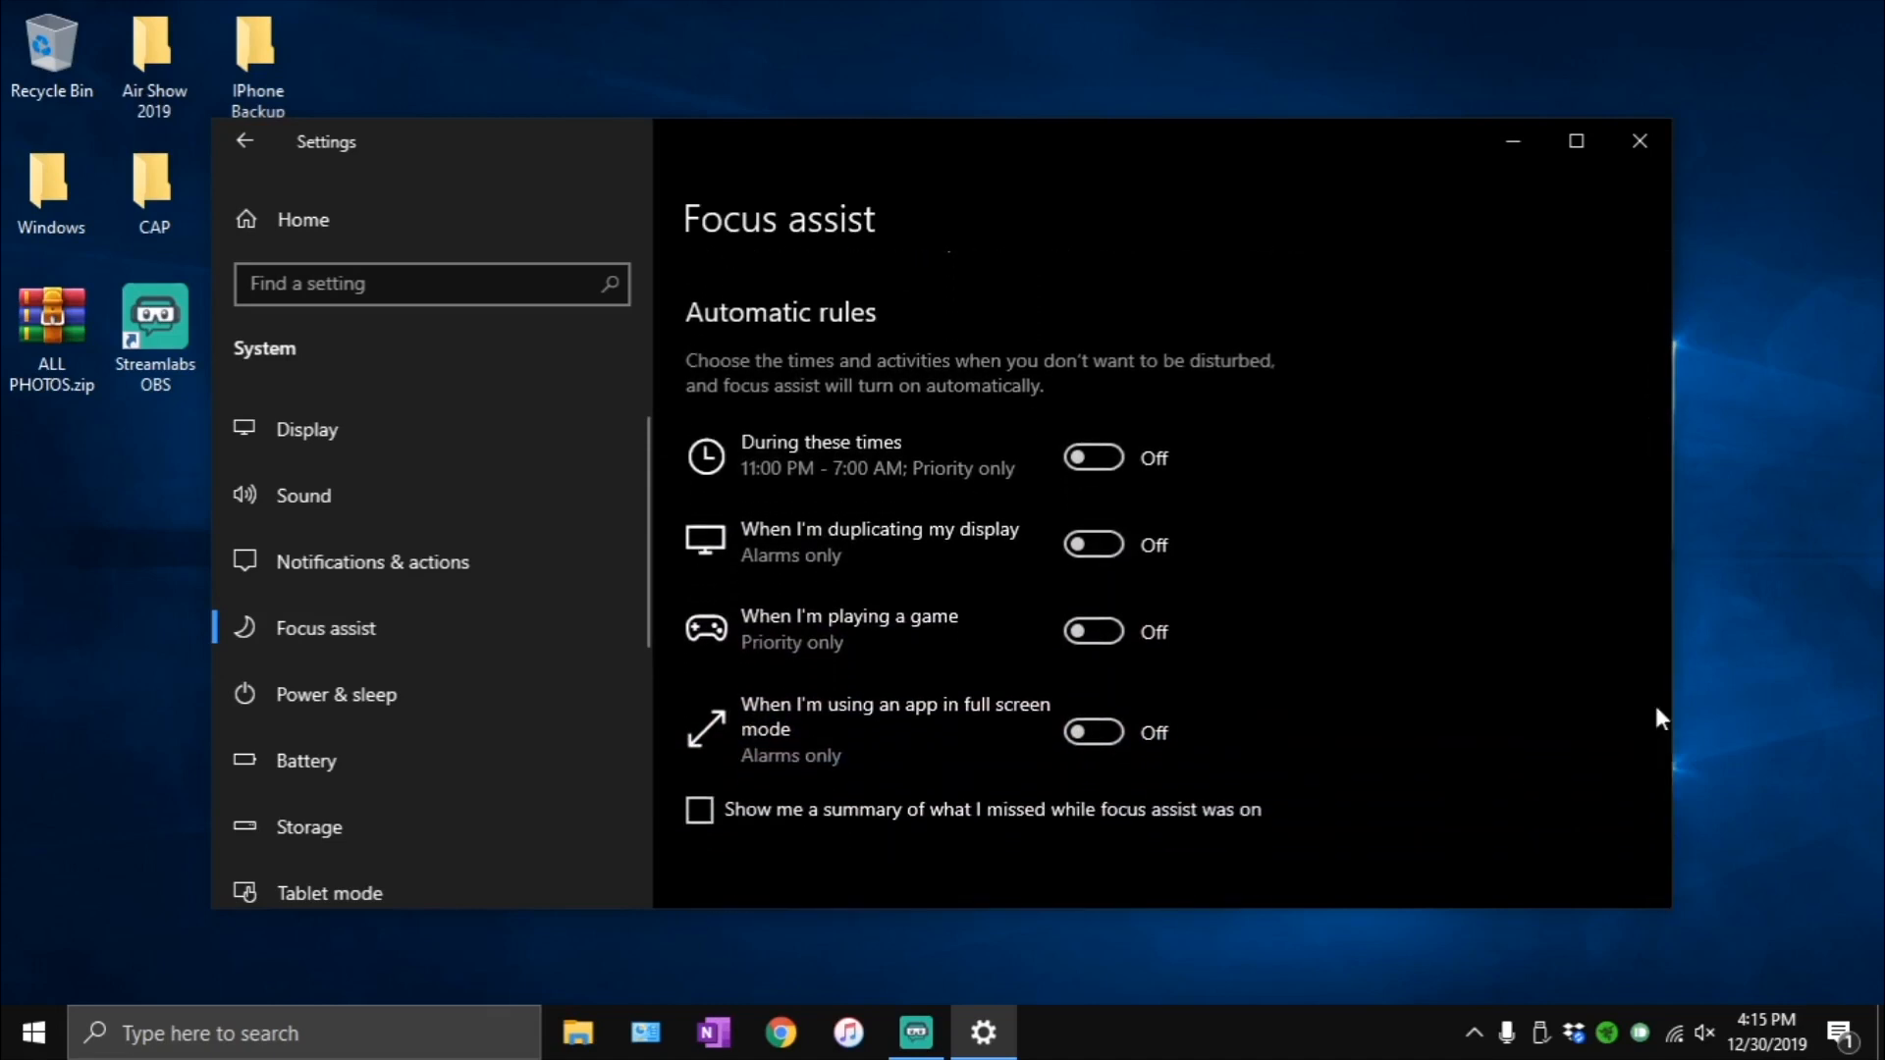
click(471, 677)
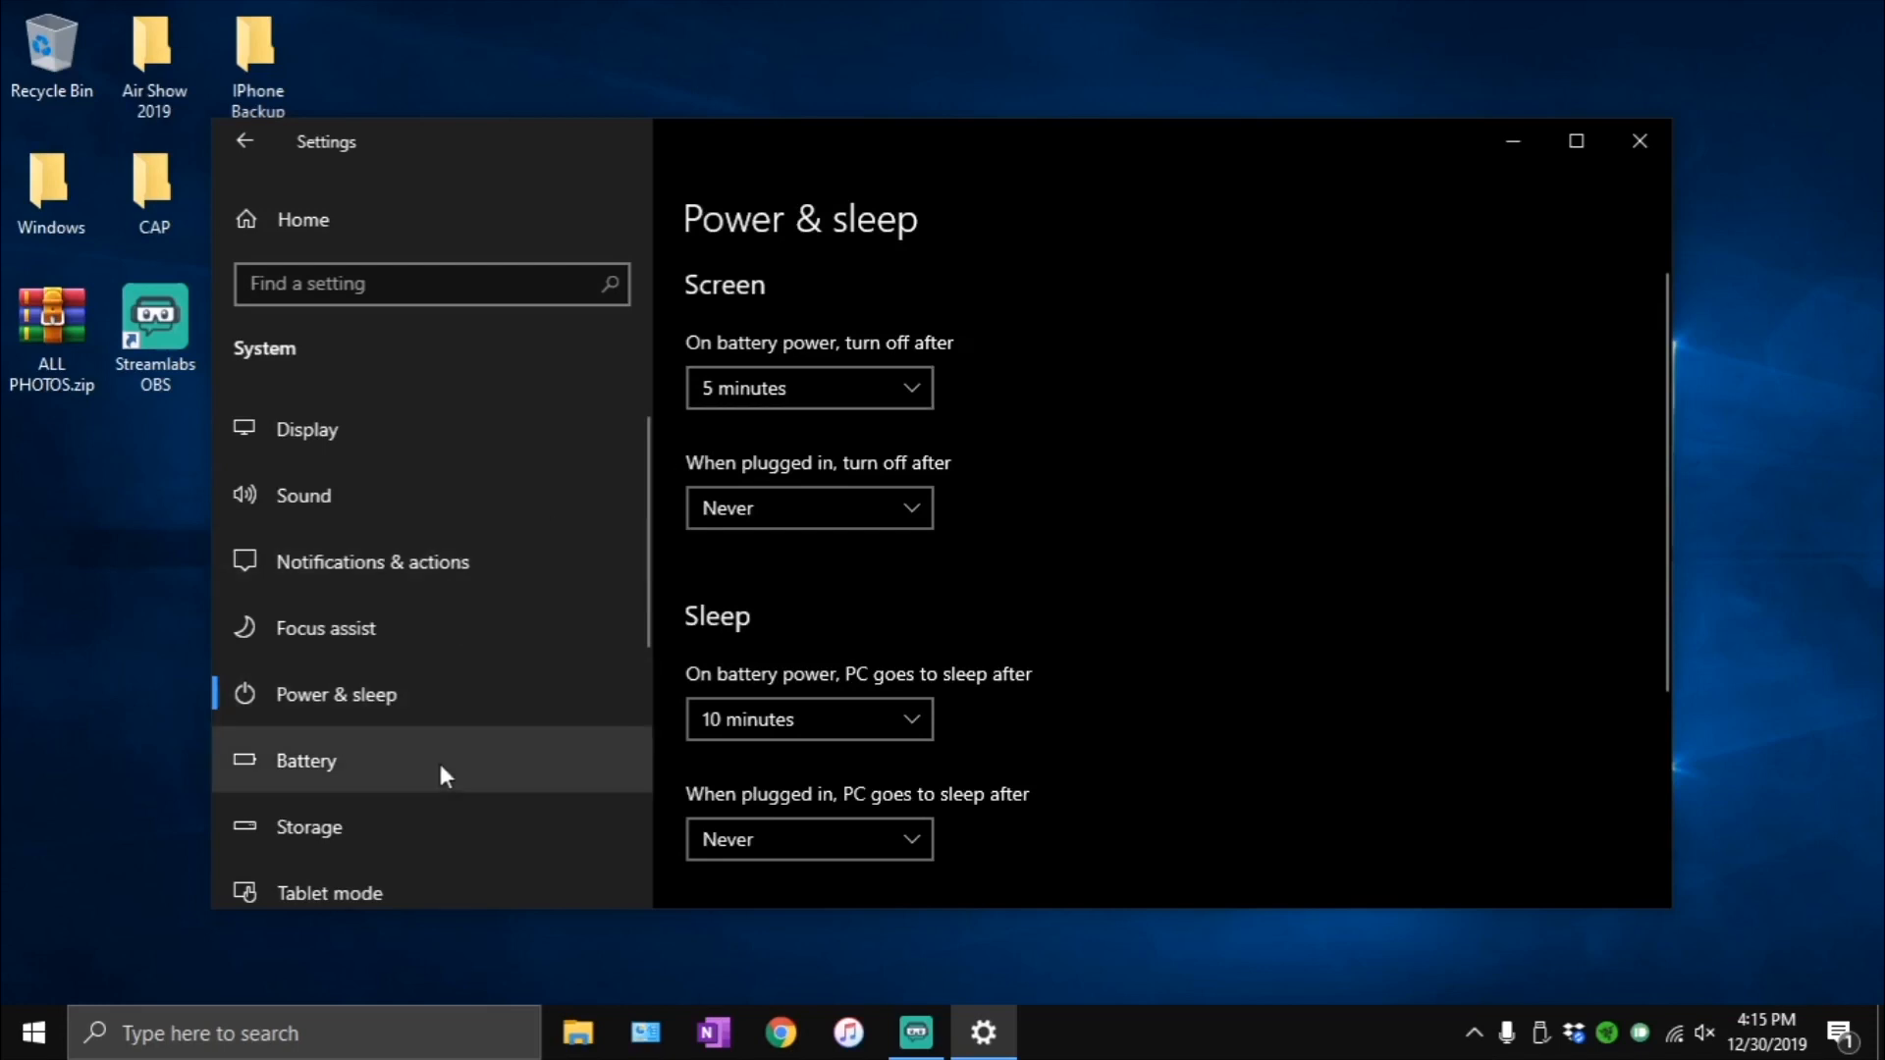
- Review the Storage page with its Storage Sense and drive usage sections, and check the Tablet mode options
click(350, 797)
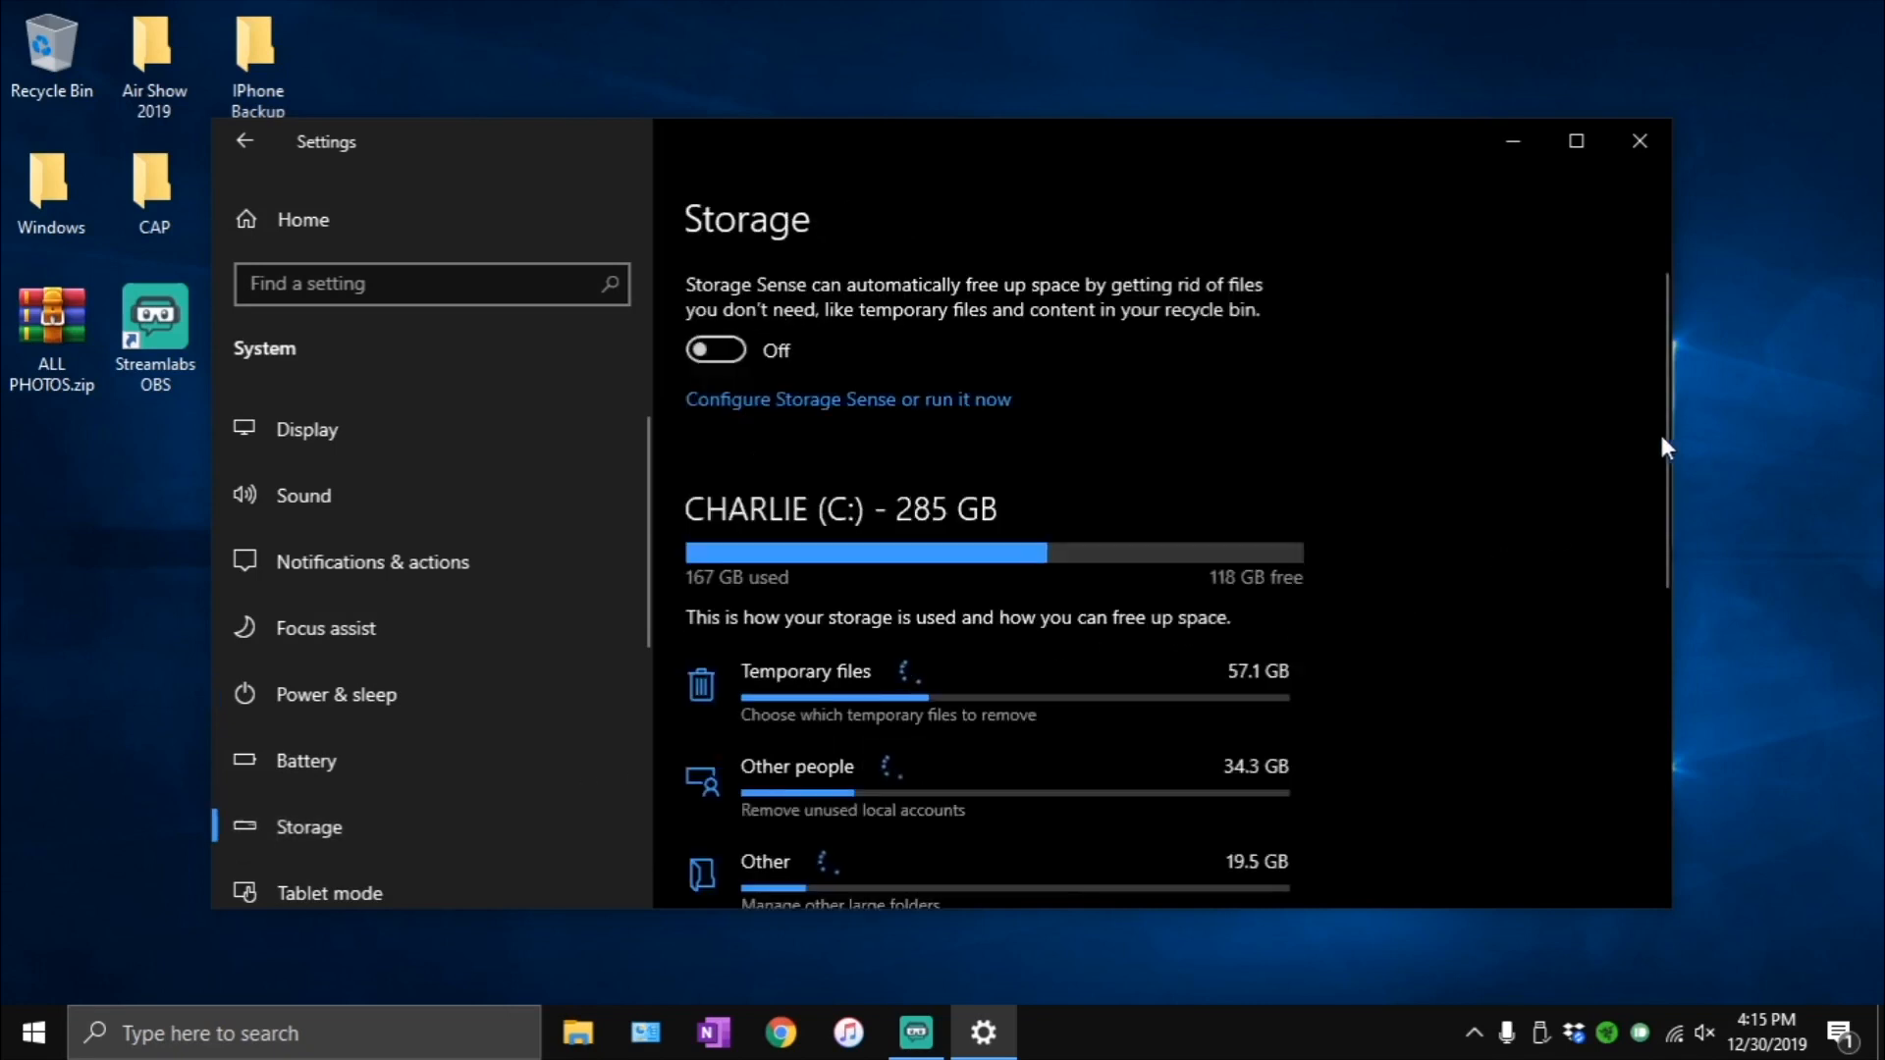
drag(1664, 434, 1616, 322)
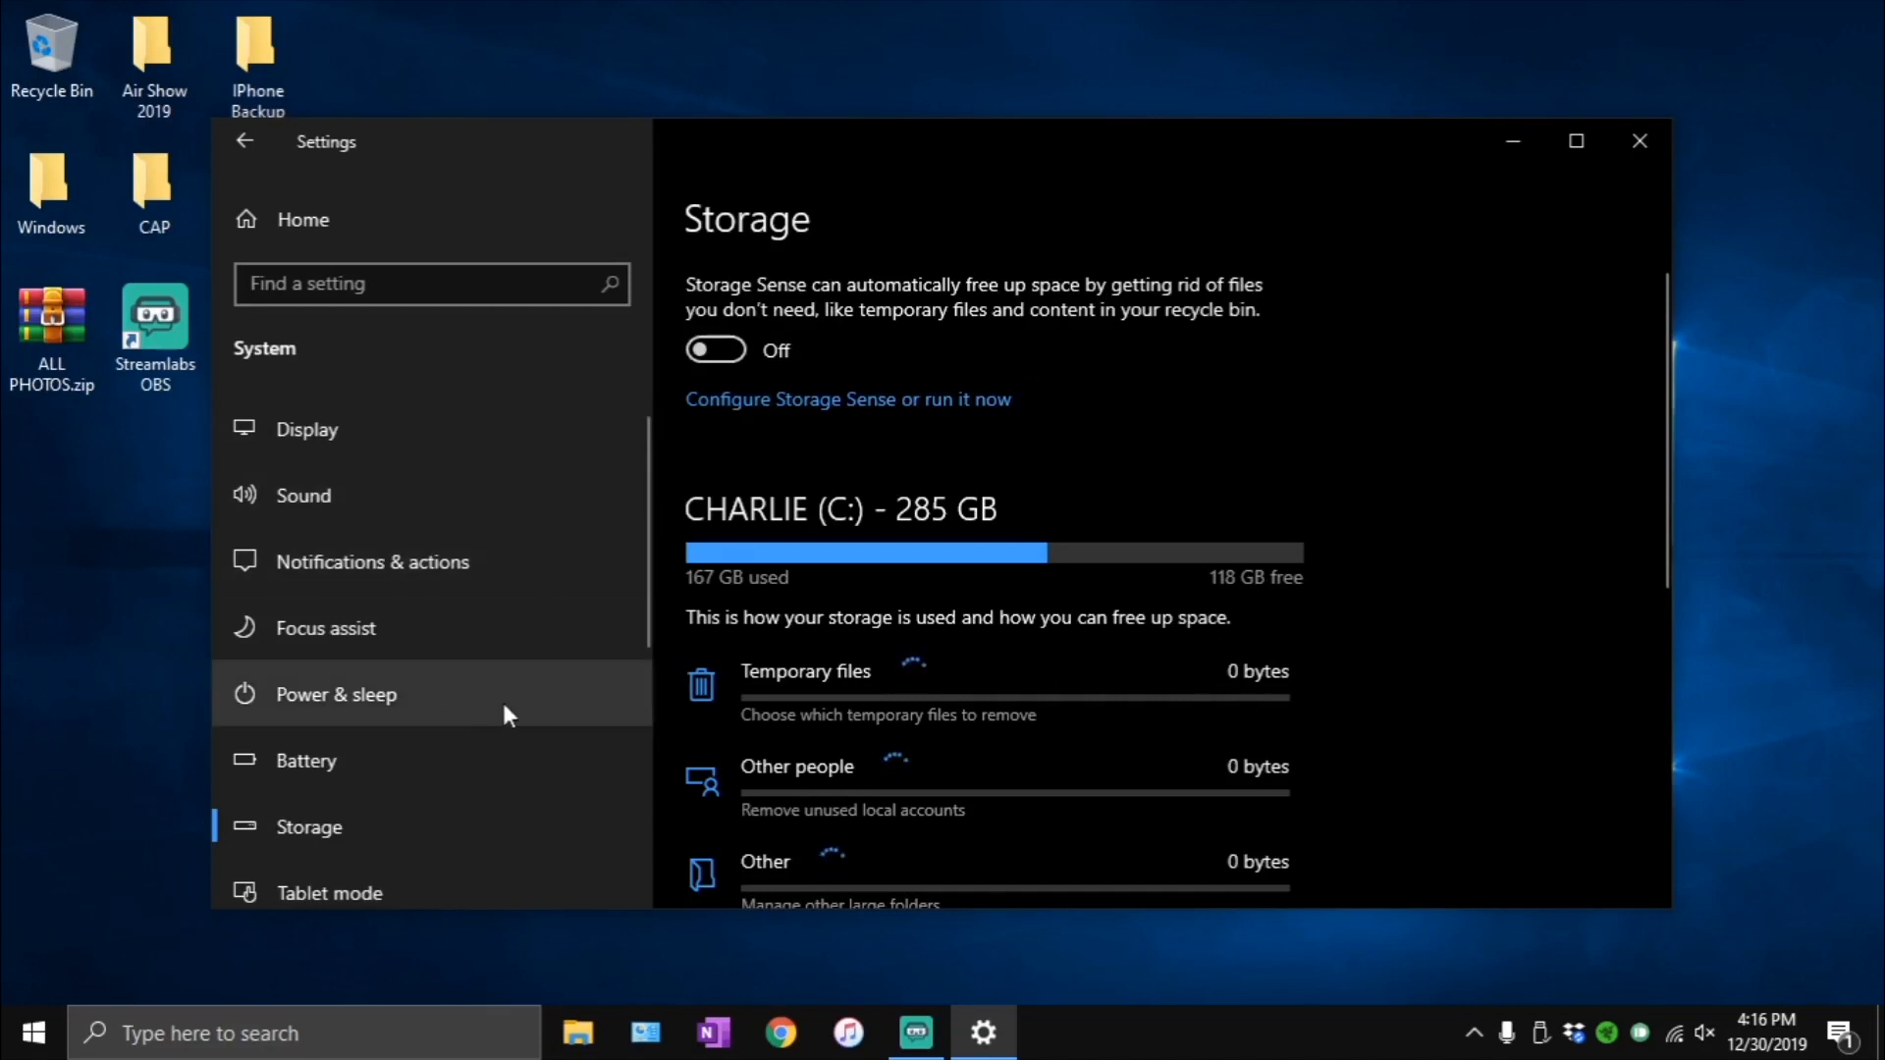
drag(646, 589, 598, 734)
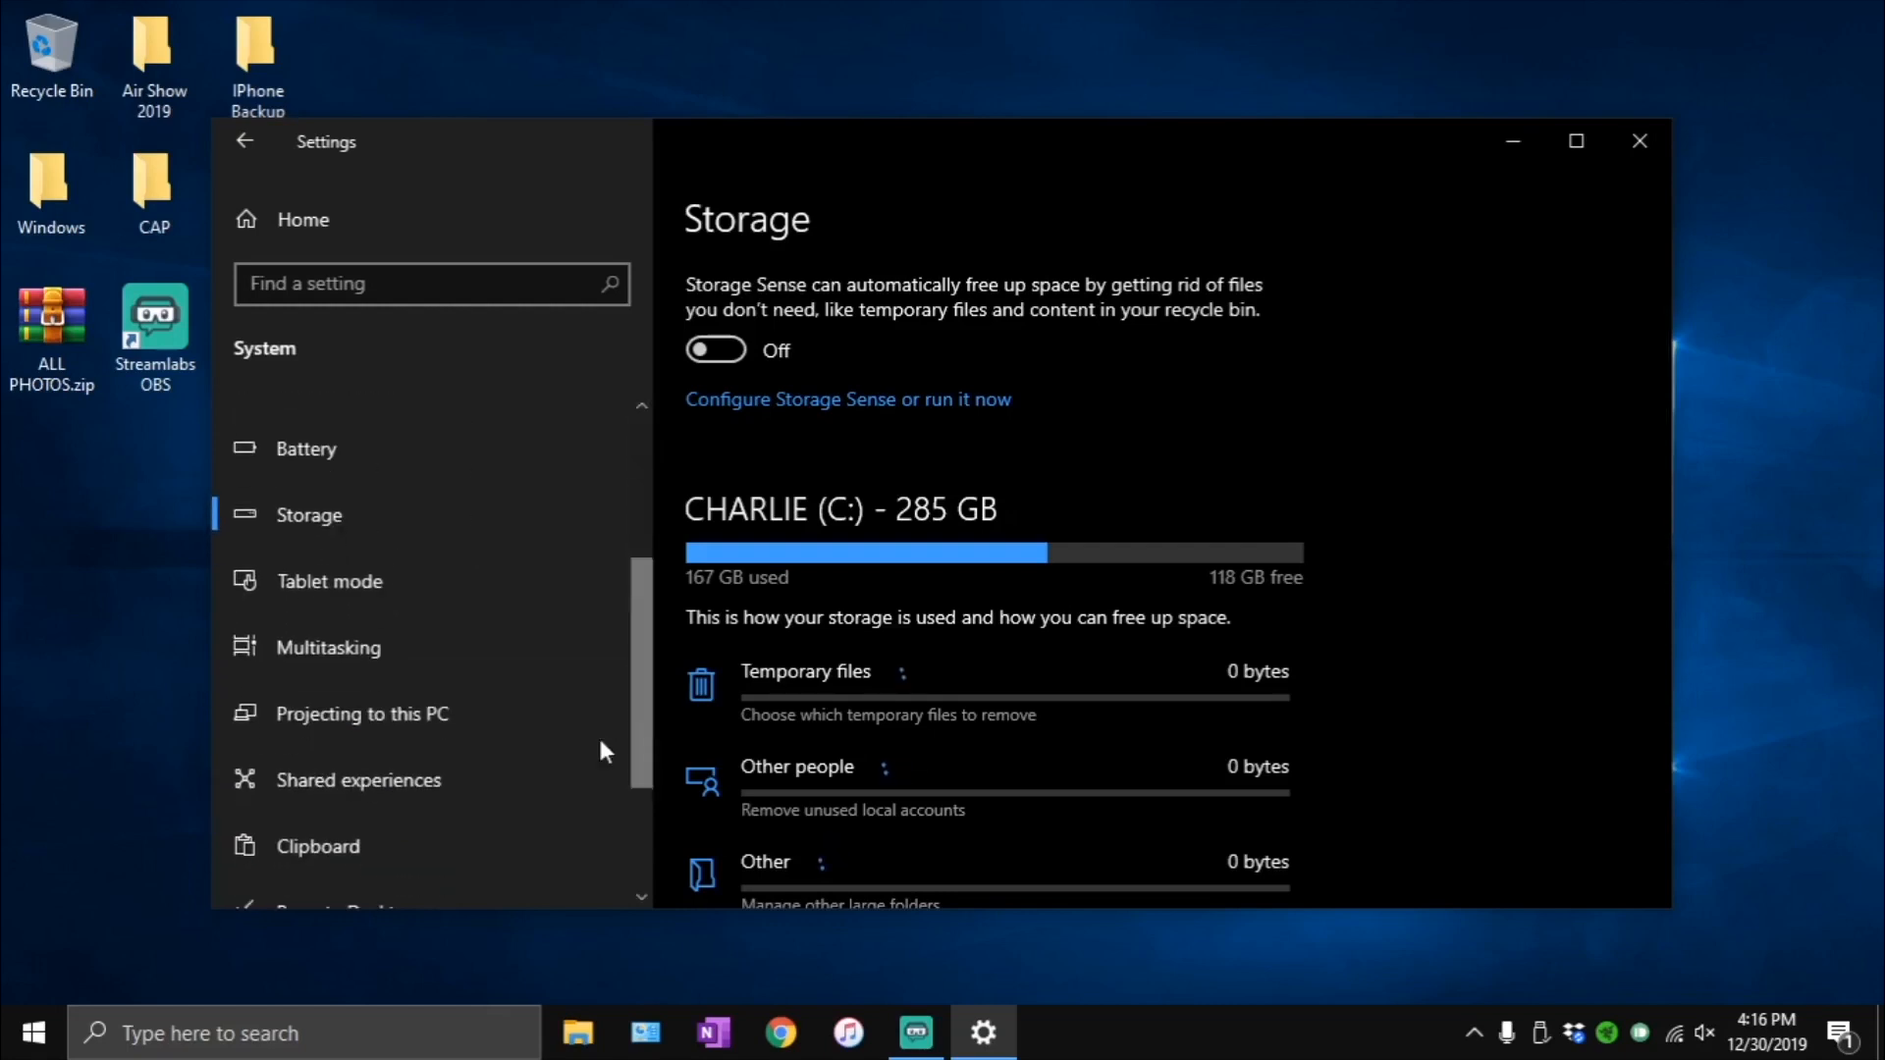
click(383, 588)
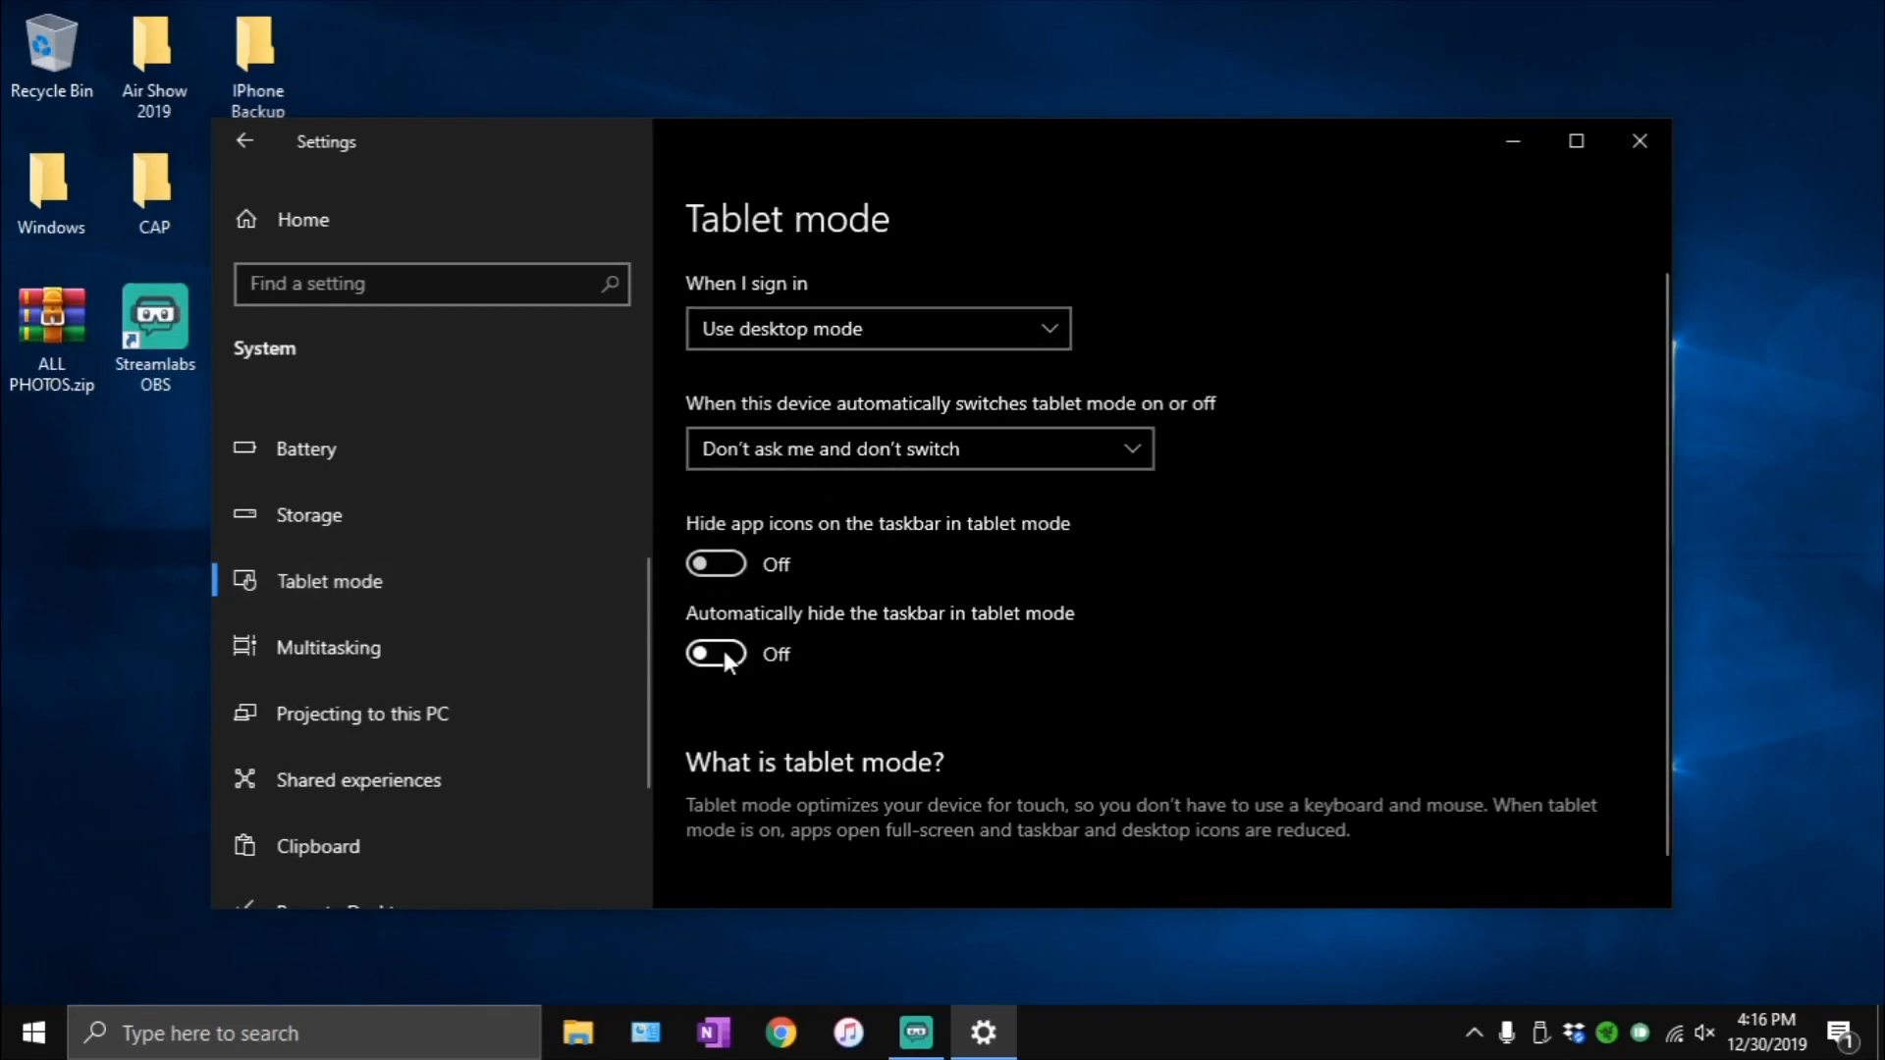
- Review the Multitasking settings for snapping windows, timeline suggestions and virtual desktops
click(438, 656)
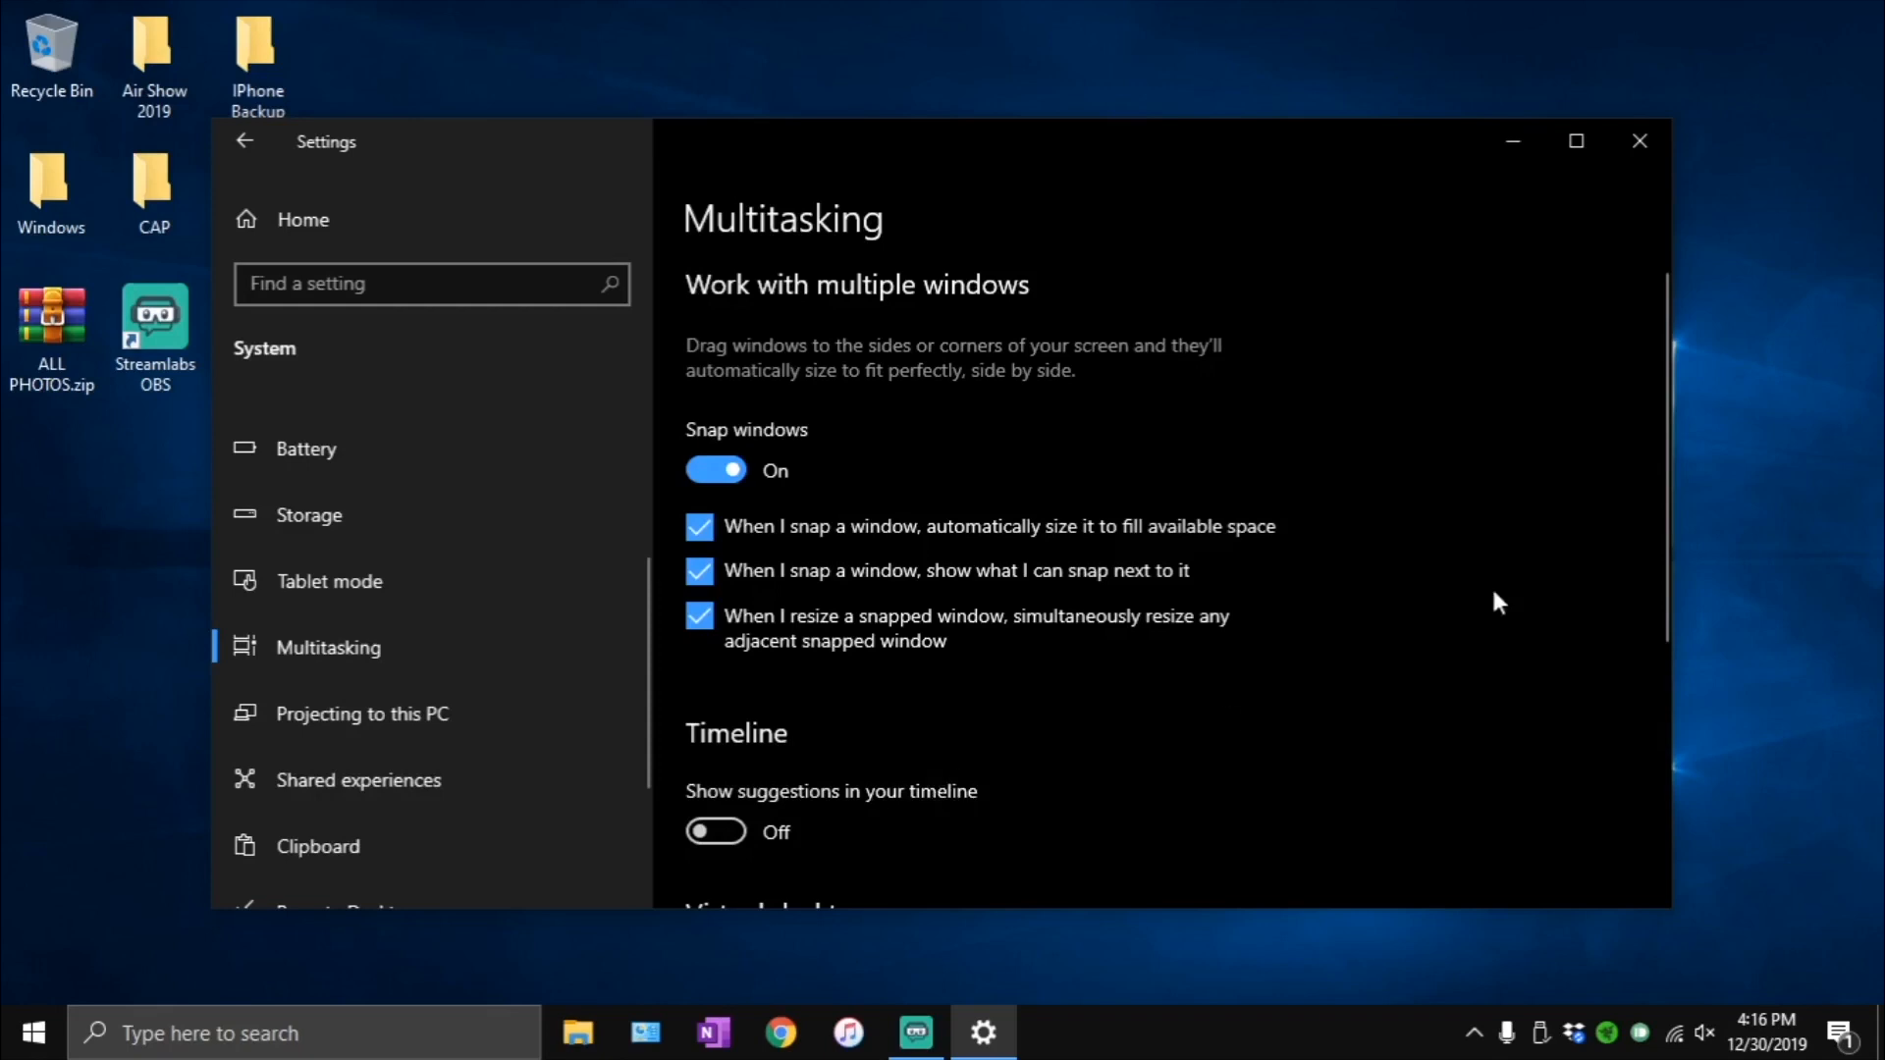
scroll(1654, 579, down, 2)
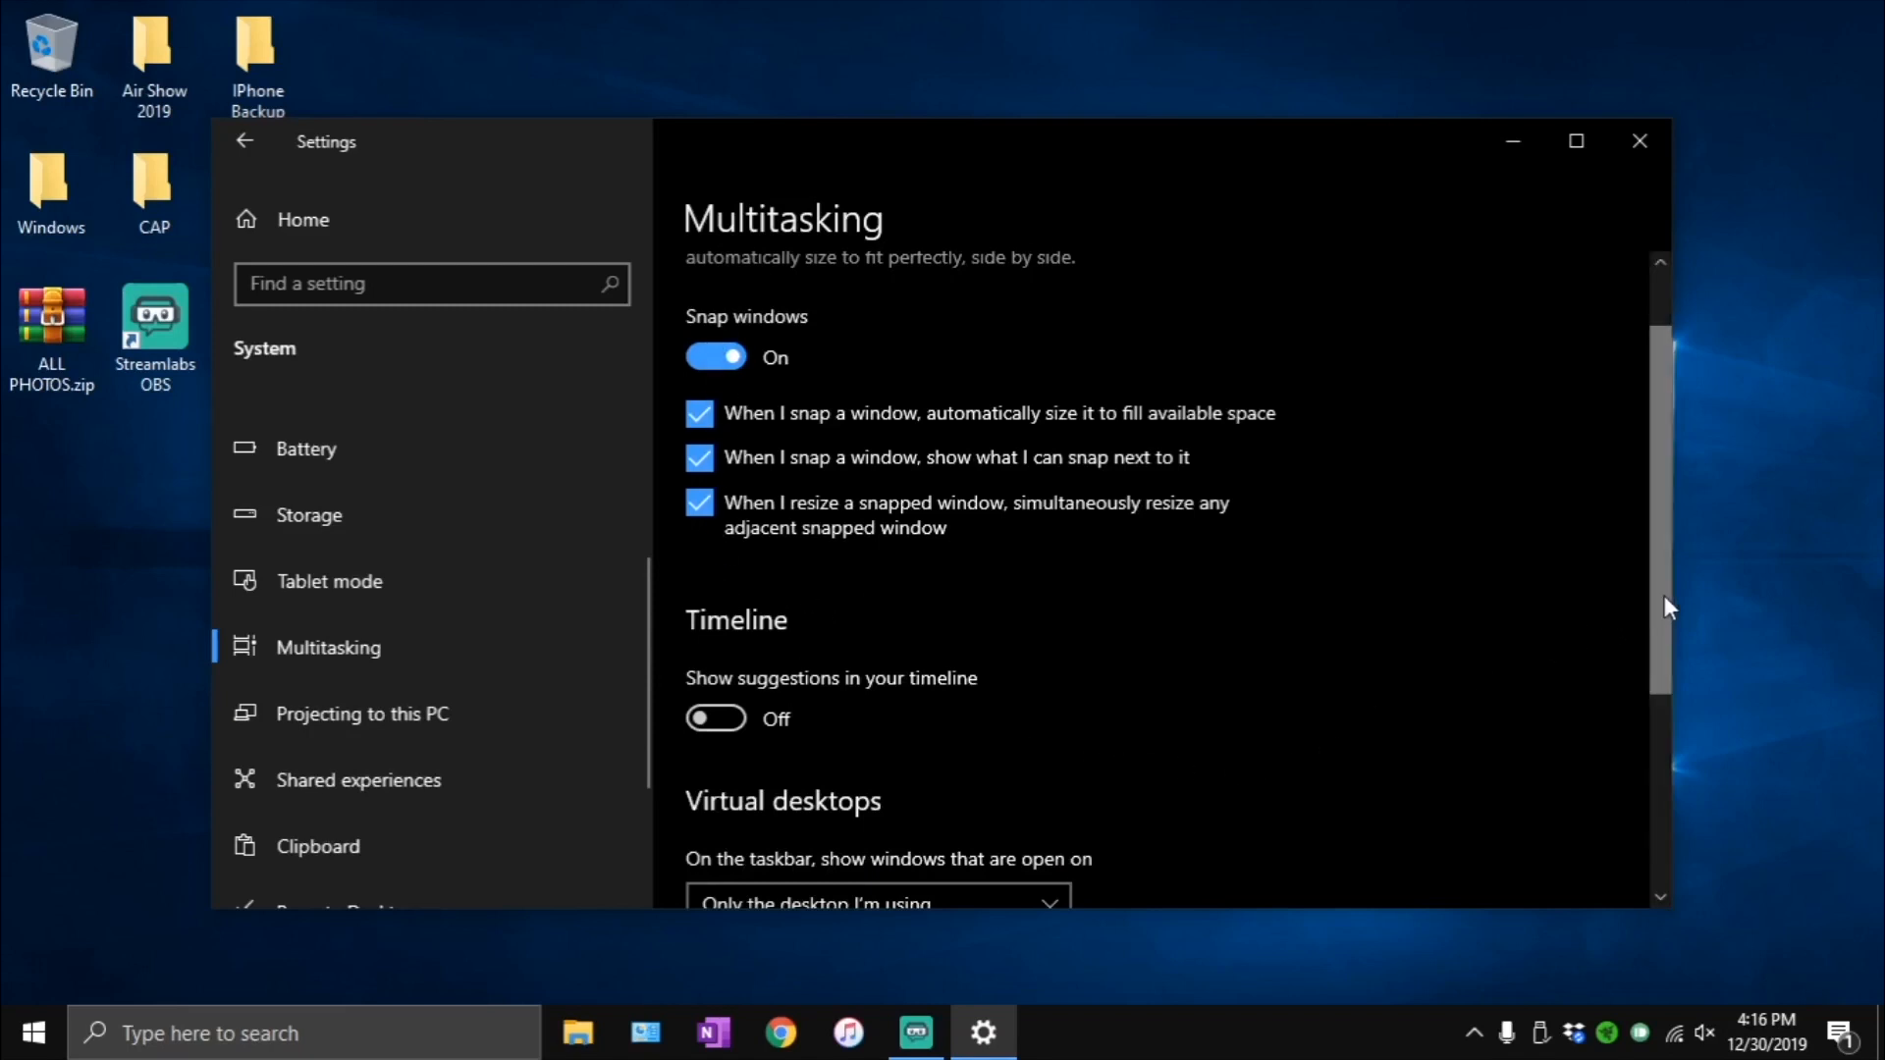
drag(1664, 595, 1641, 762)
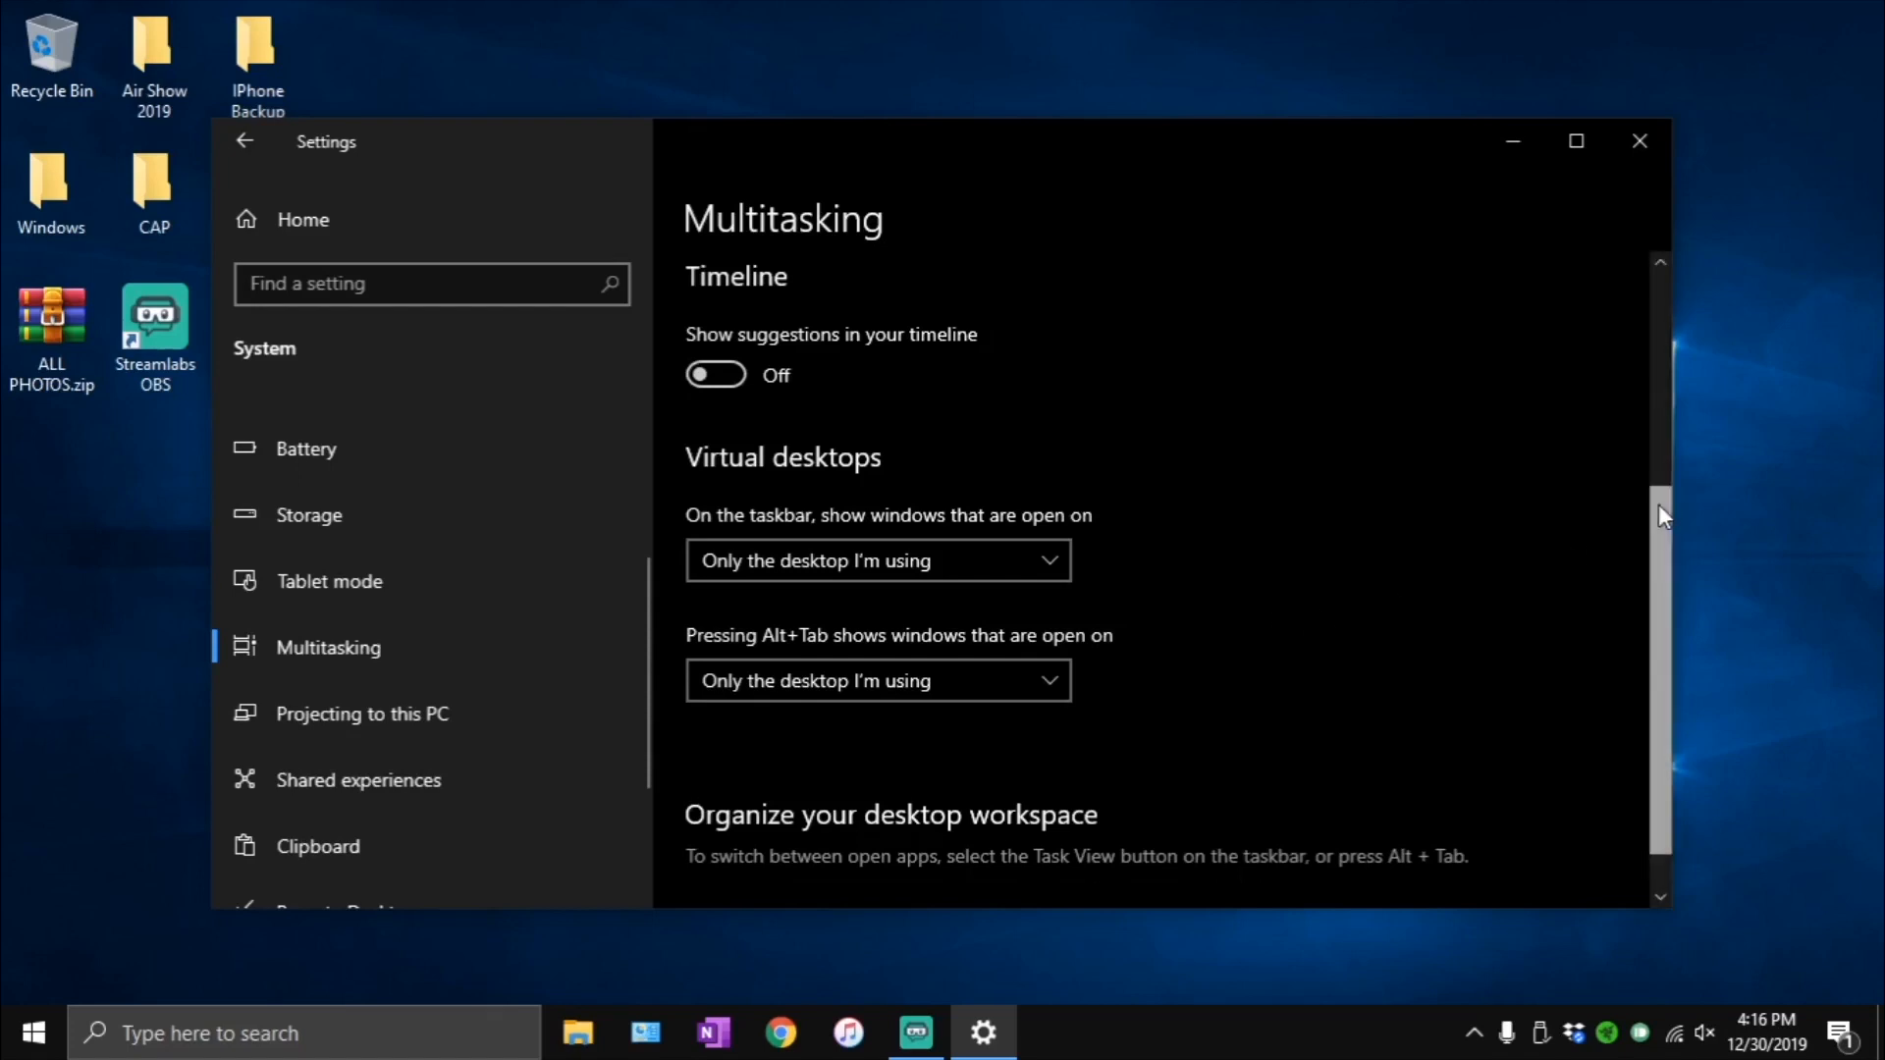
scroll(1658, 503, down, 1)
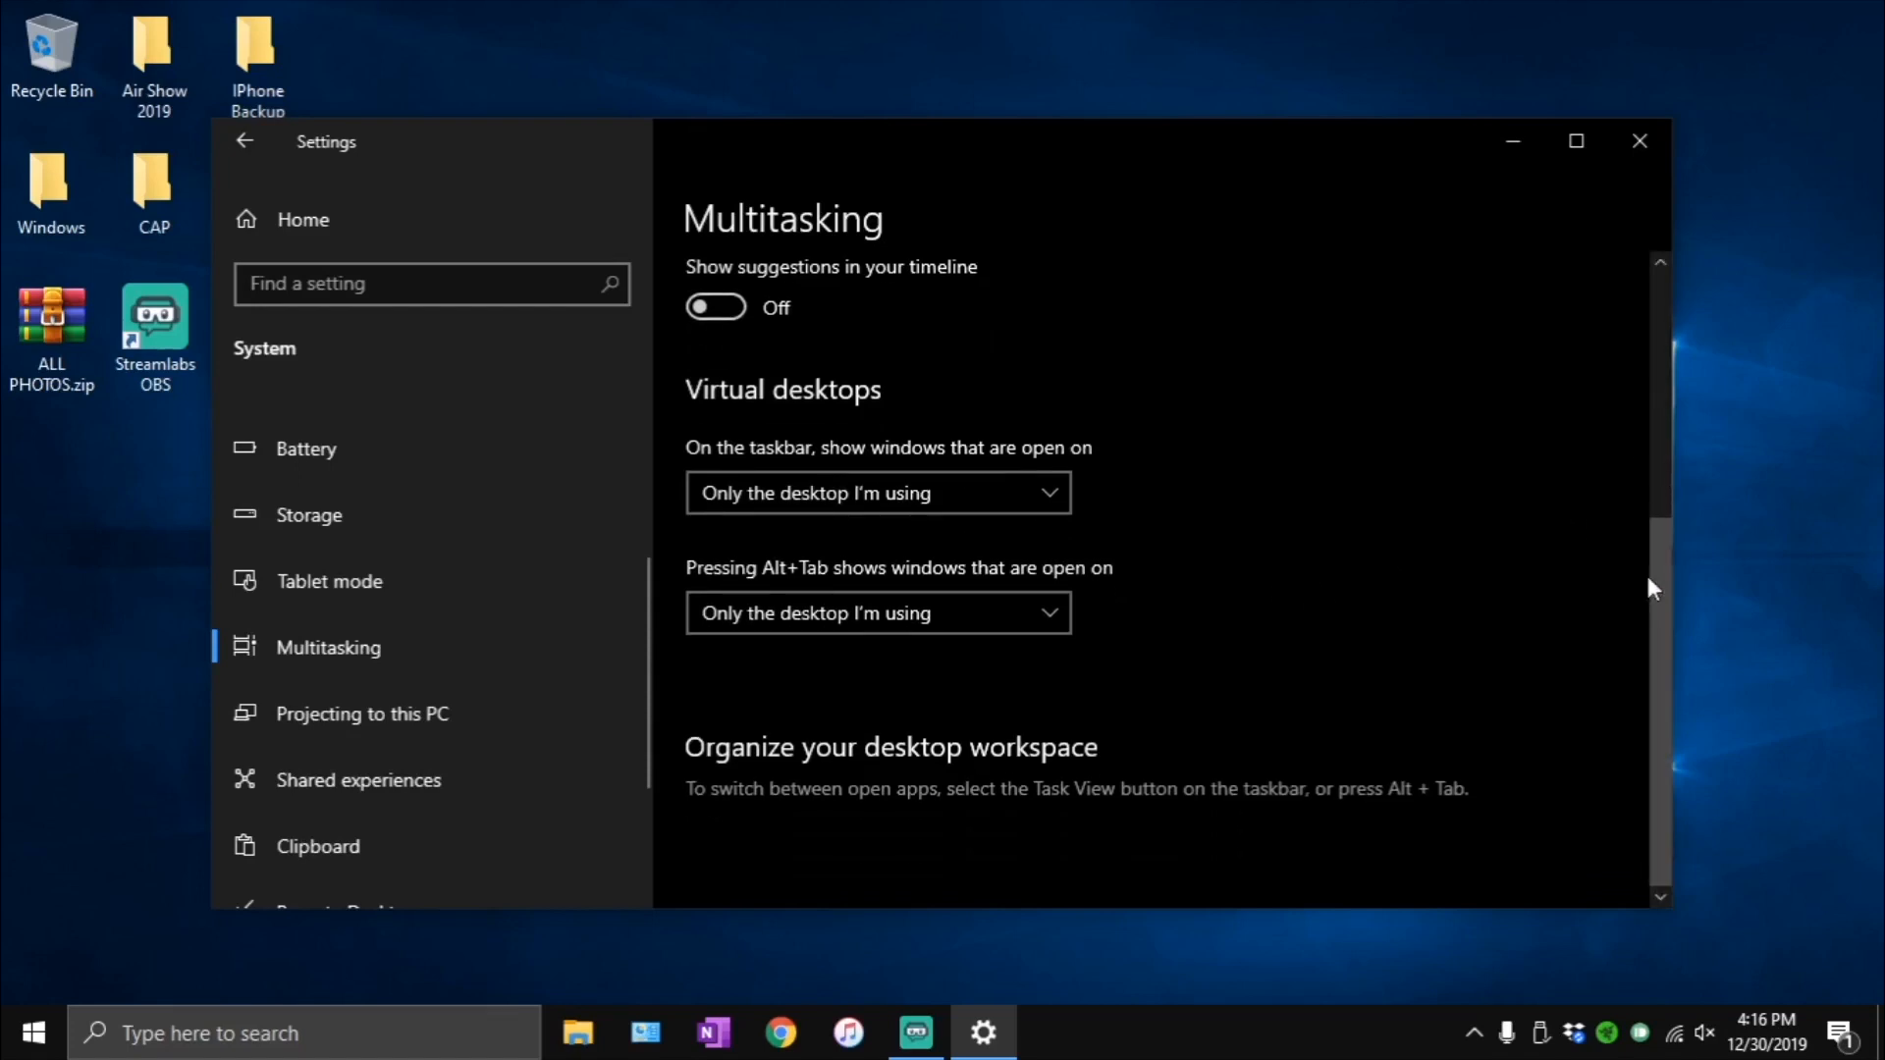
- Check the Share across devices option under Shared experiences and the Enable Remote Desktop setting
click(396, 792)
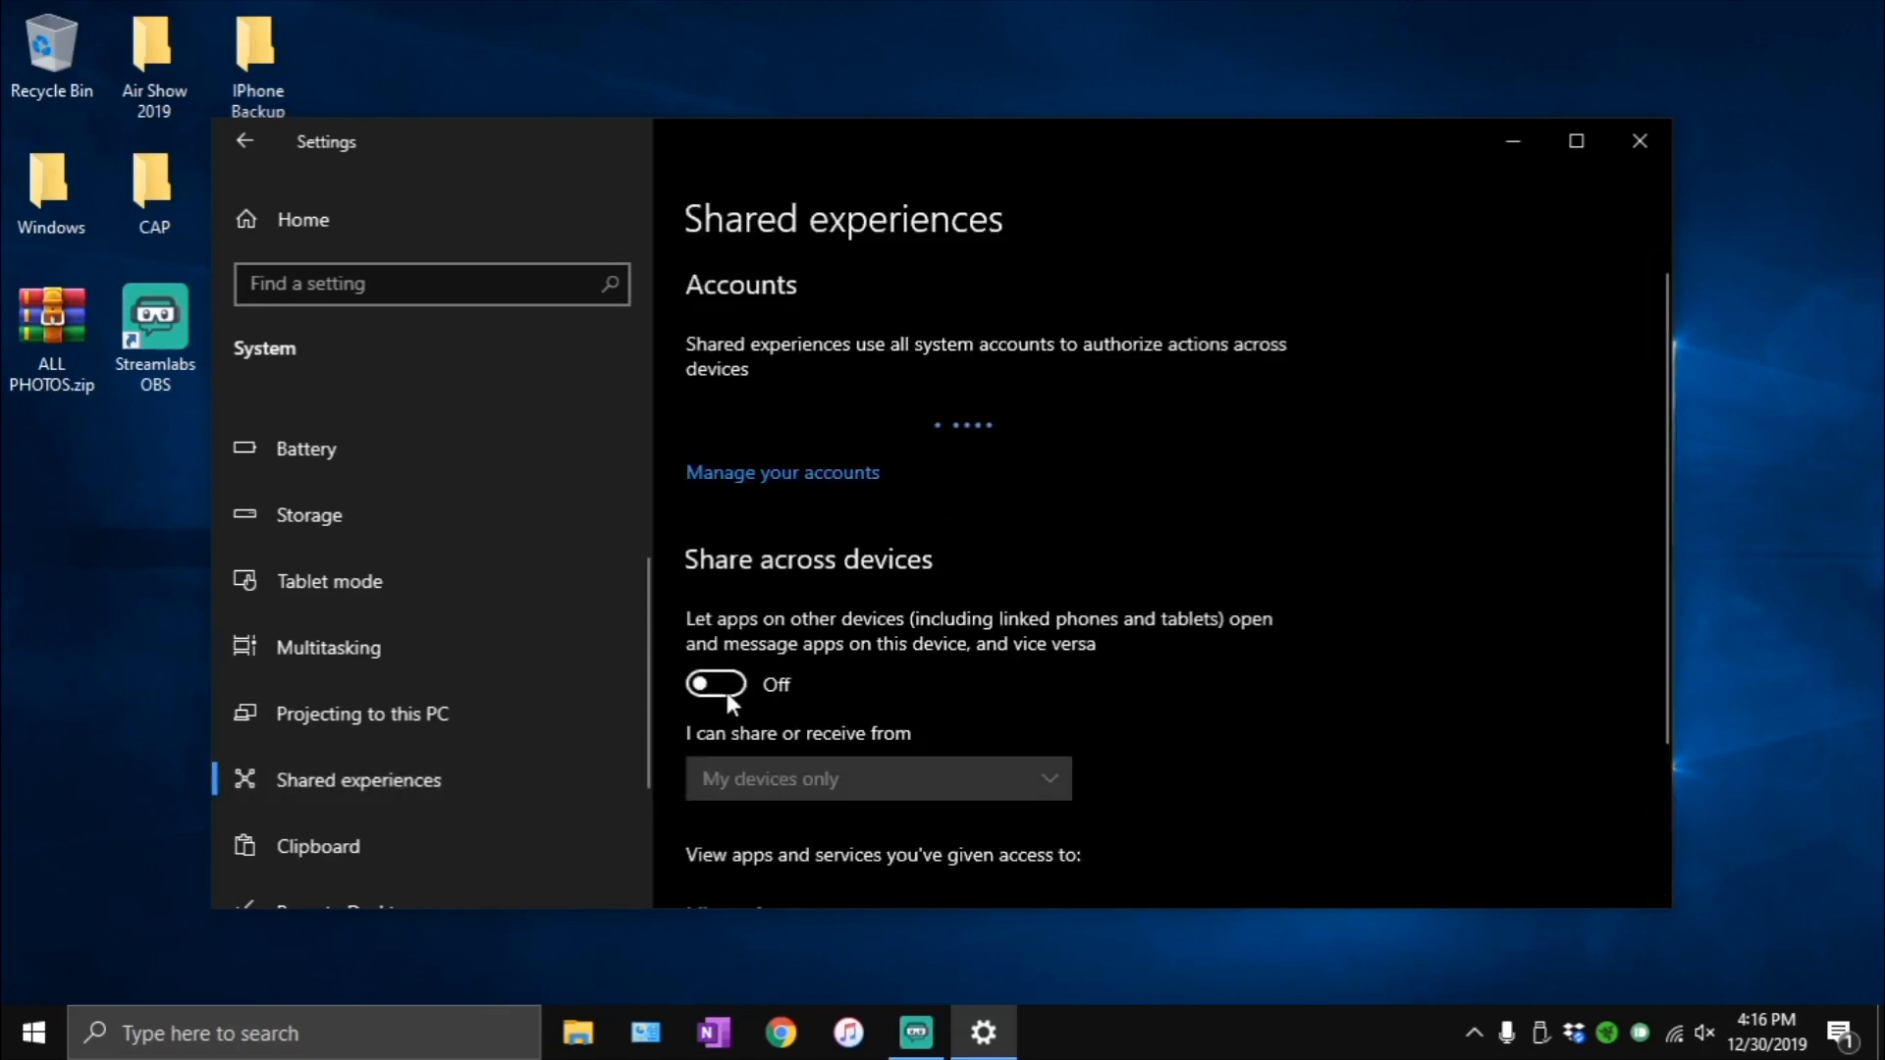
drag(644, 673, 638, 731)
click(375, 752)
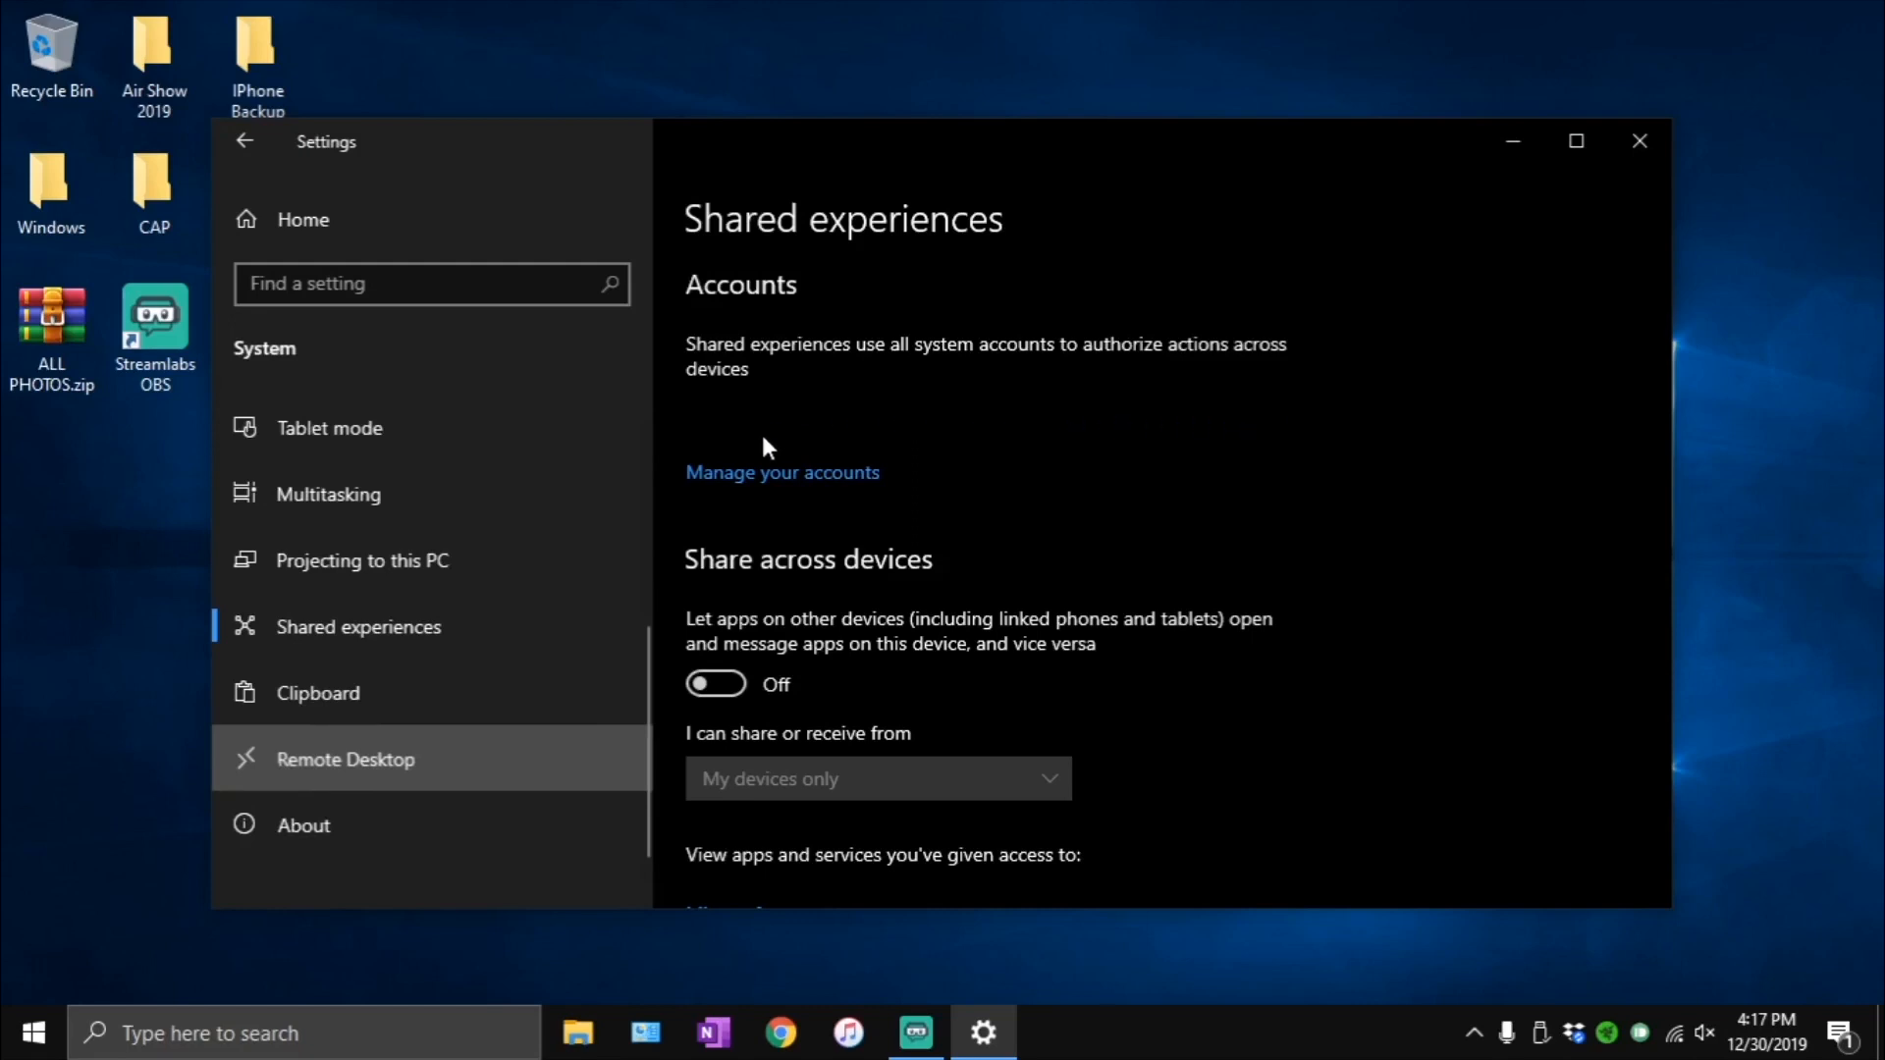
click(457, 746)
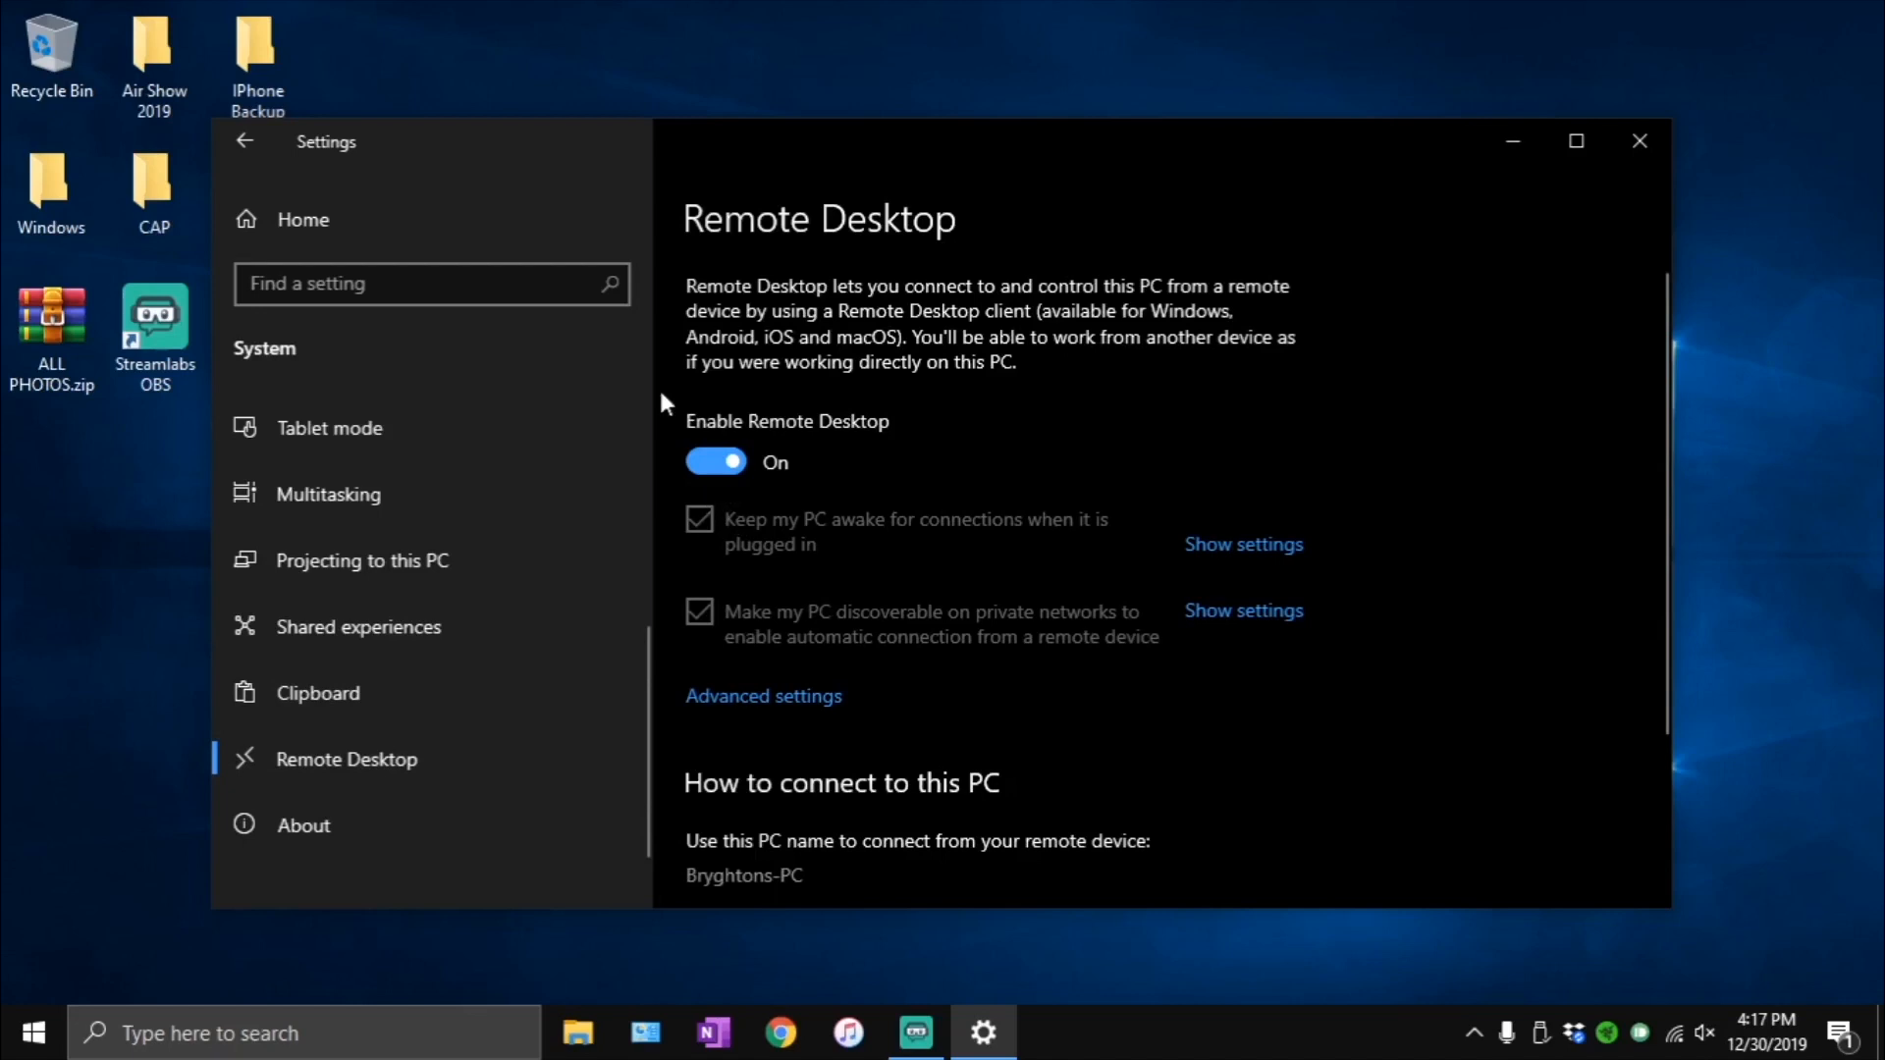
- Open the Colors page of the Personalization settings and review the color mode, transparency effects and accent color options
click(343, 220)
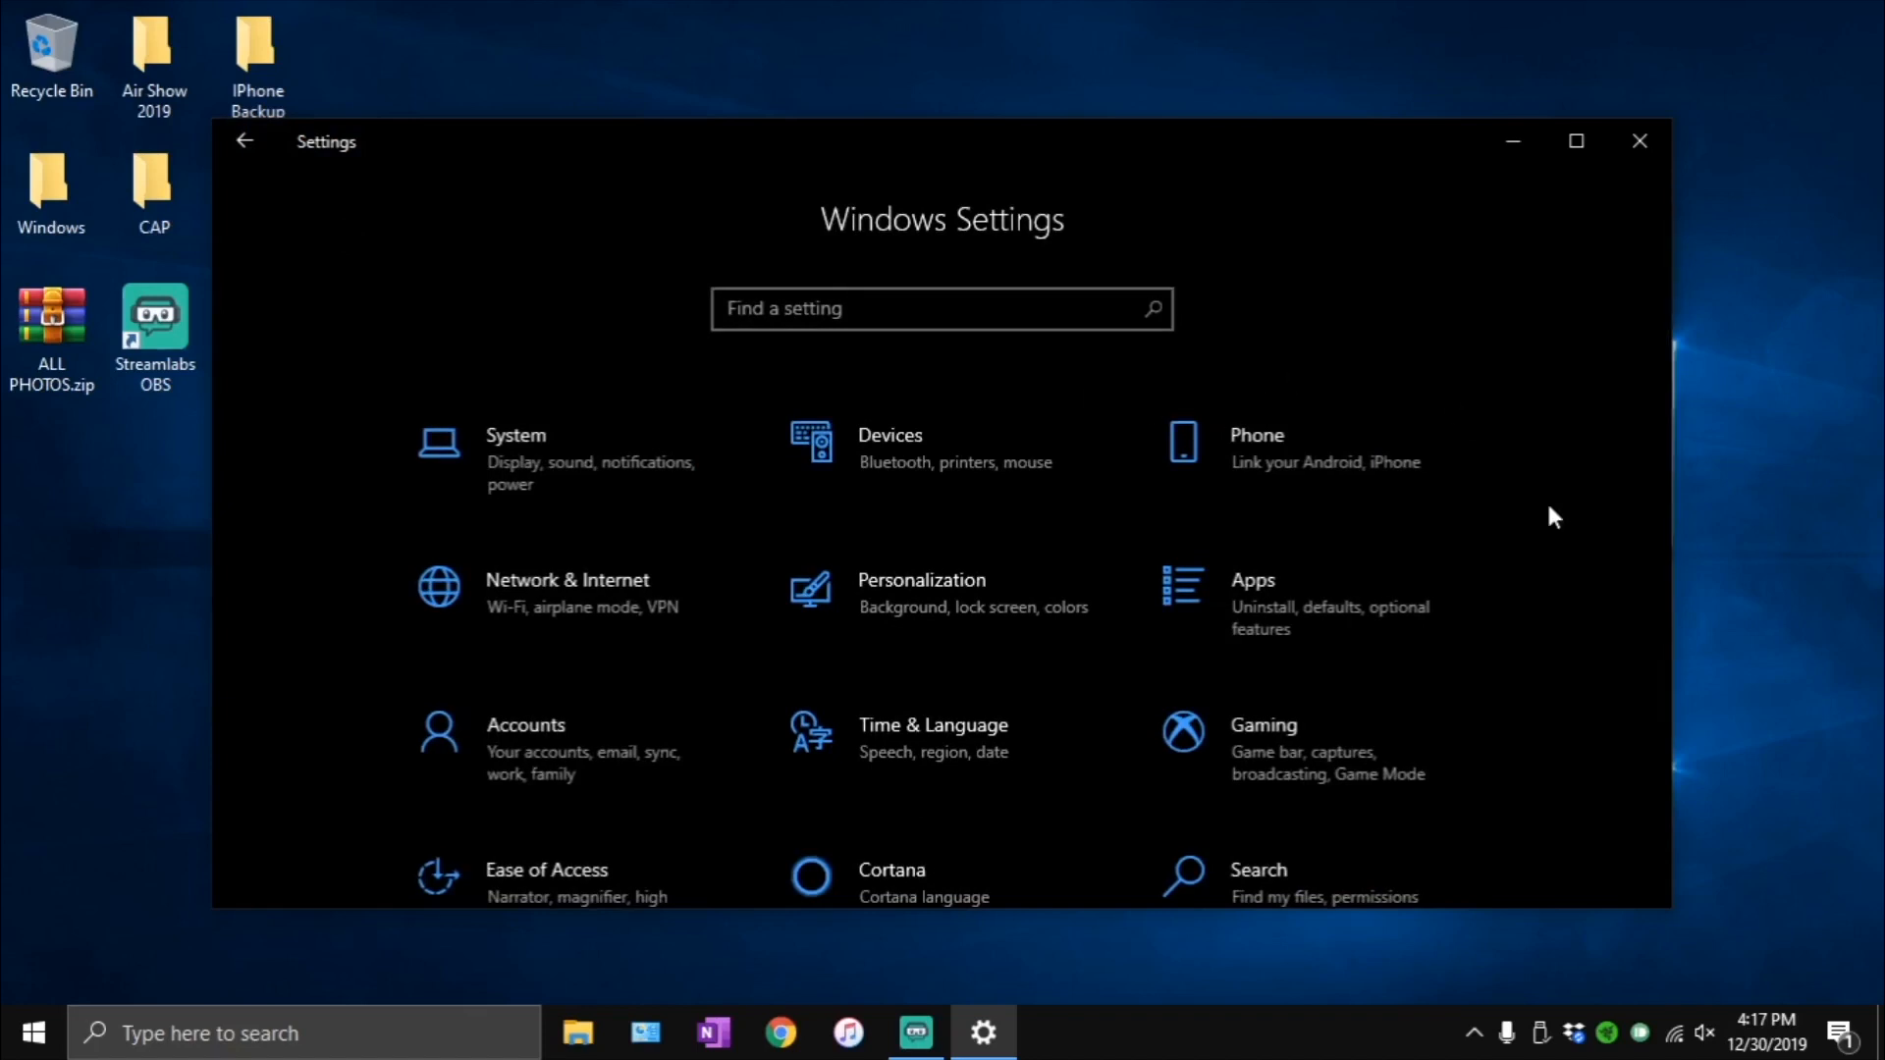
click(994, 605)
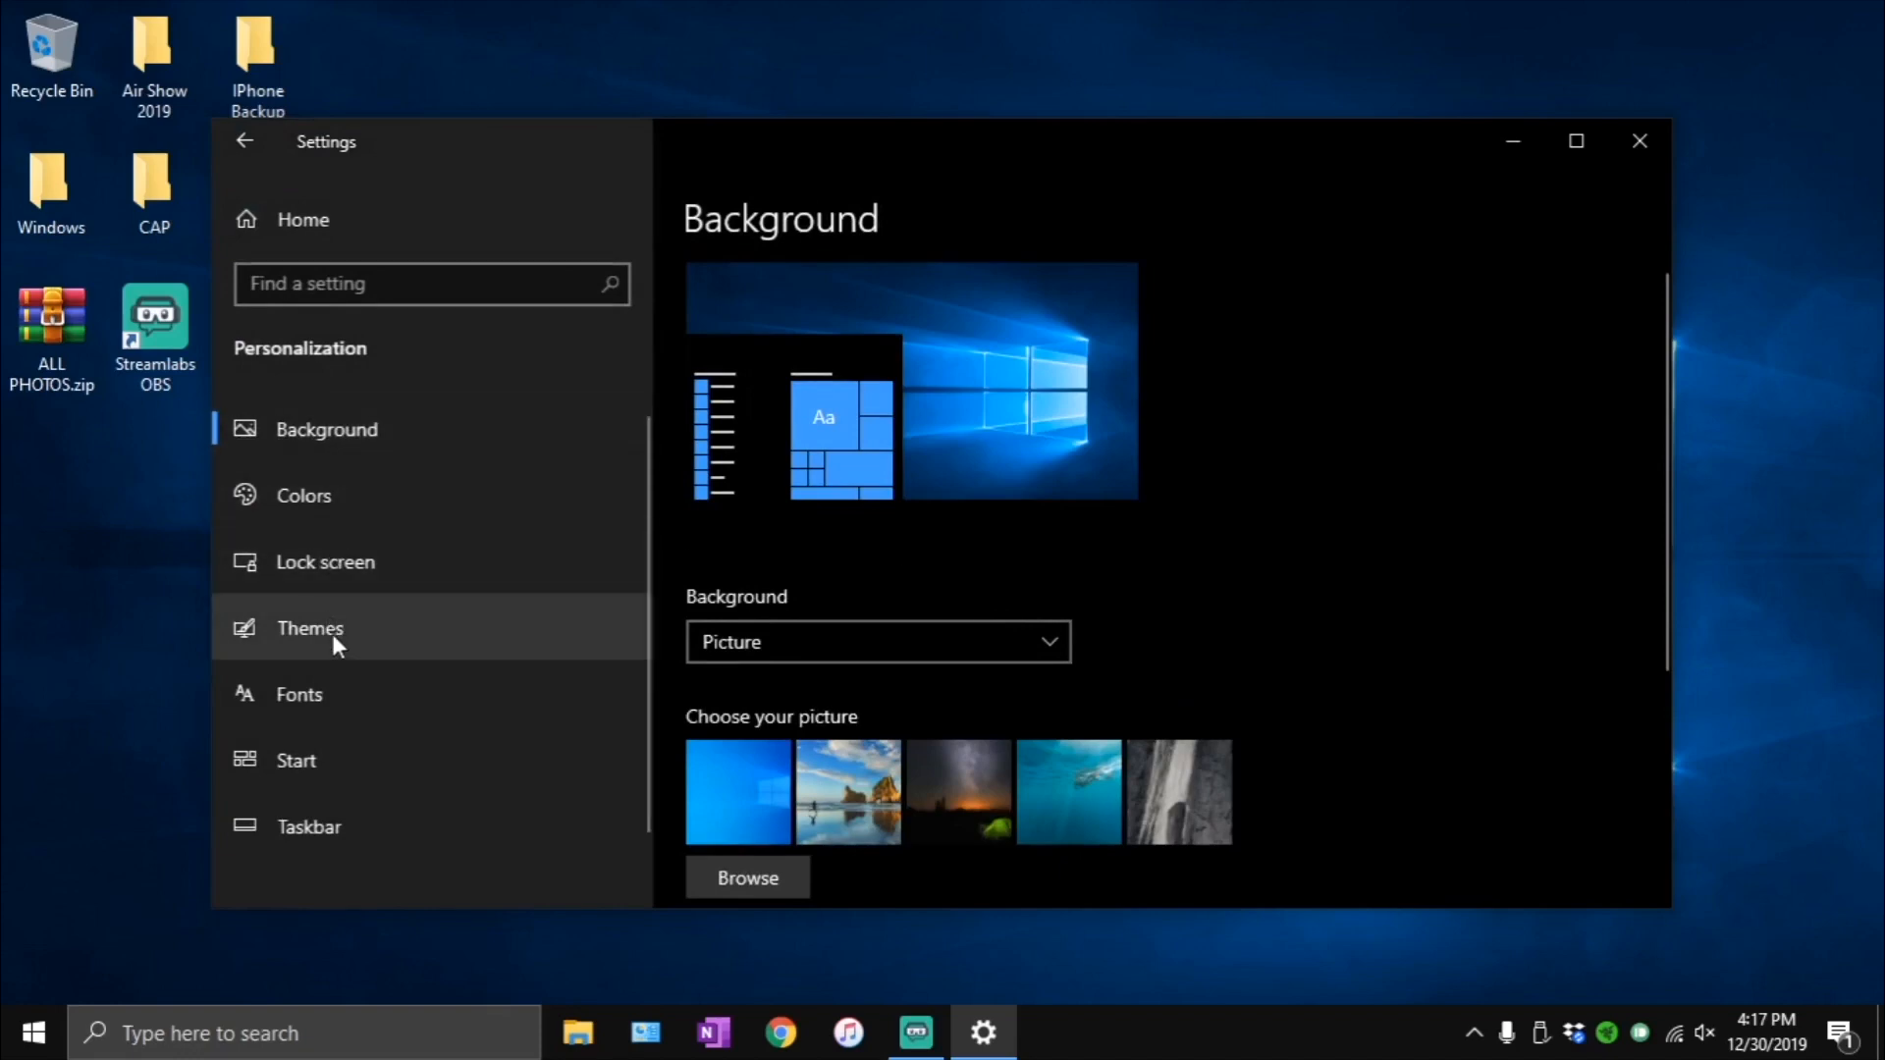
click(350, 500)
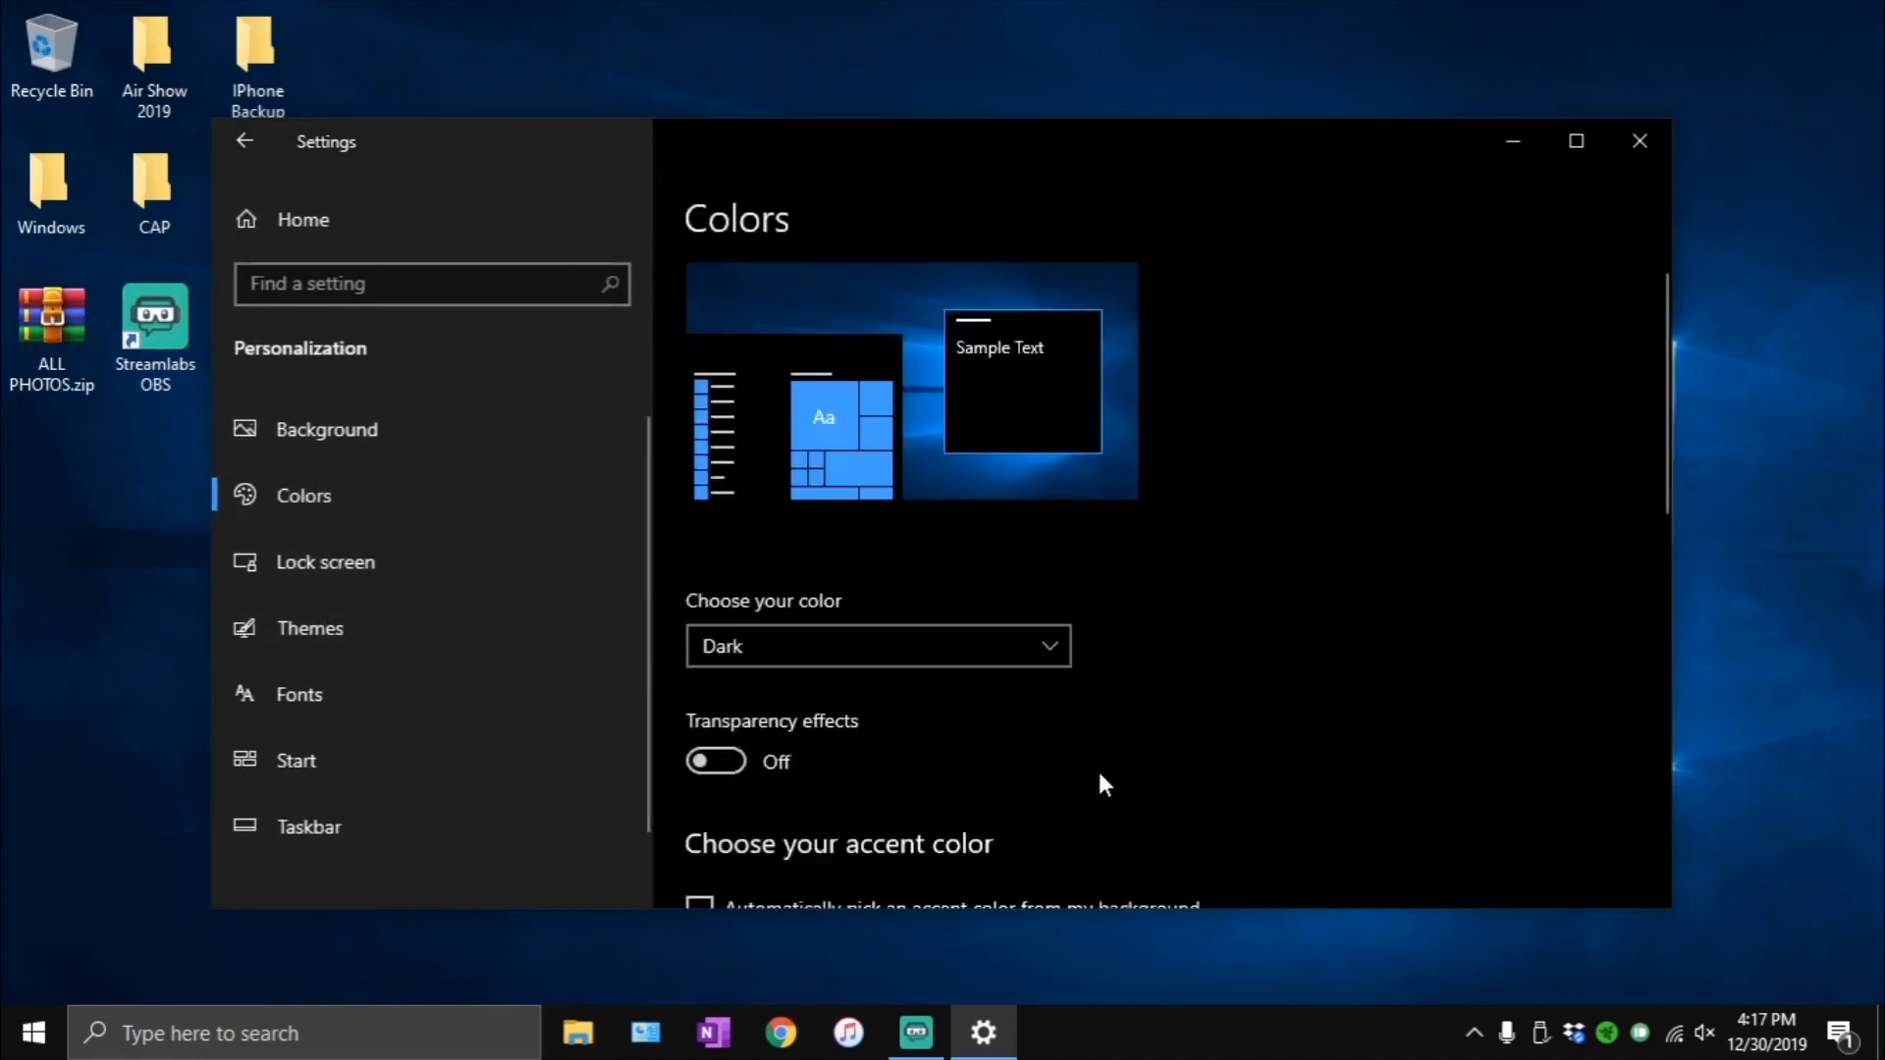
drag(1664, 346, 1661, 434)
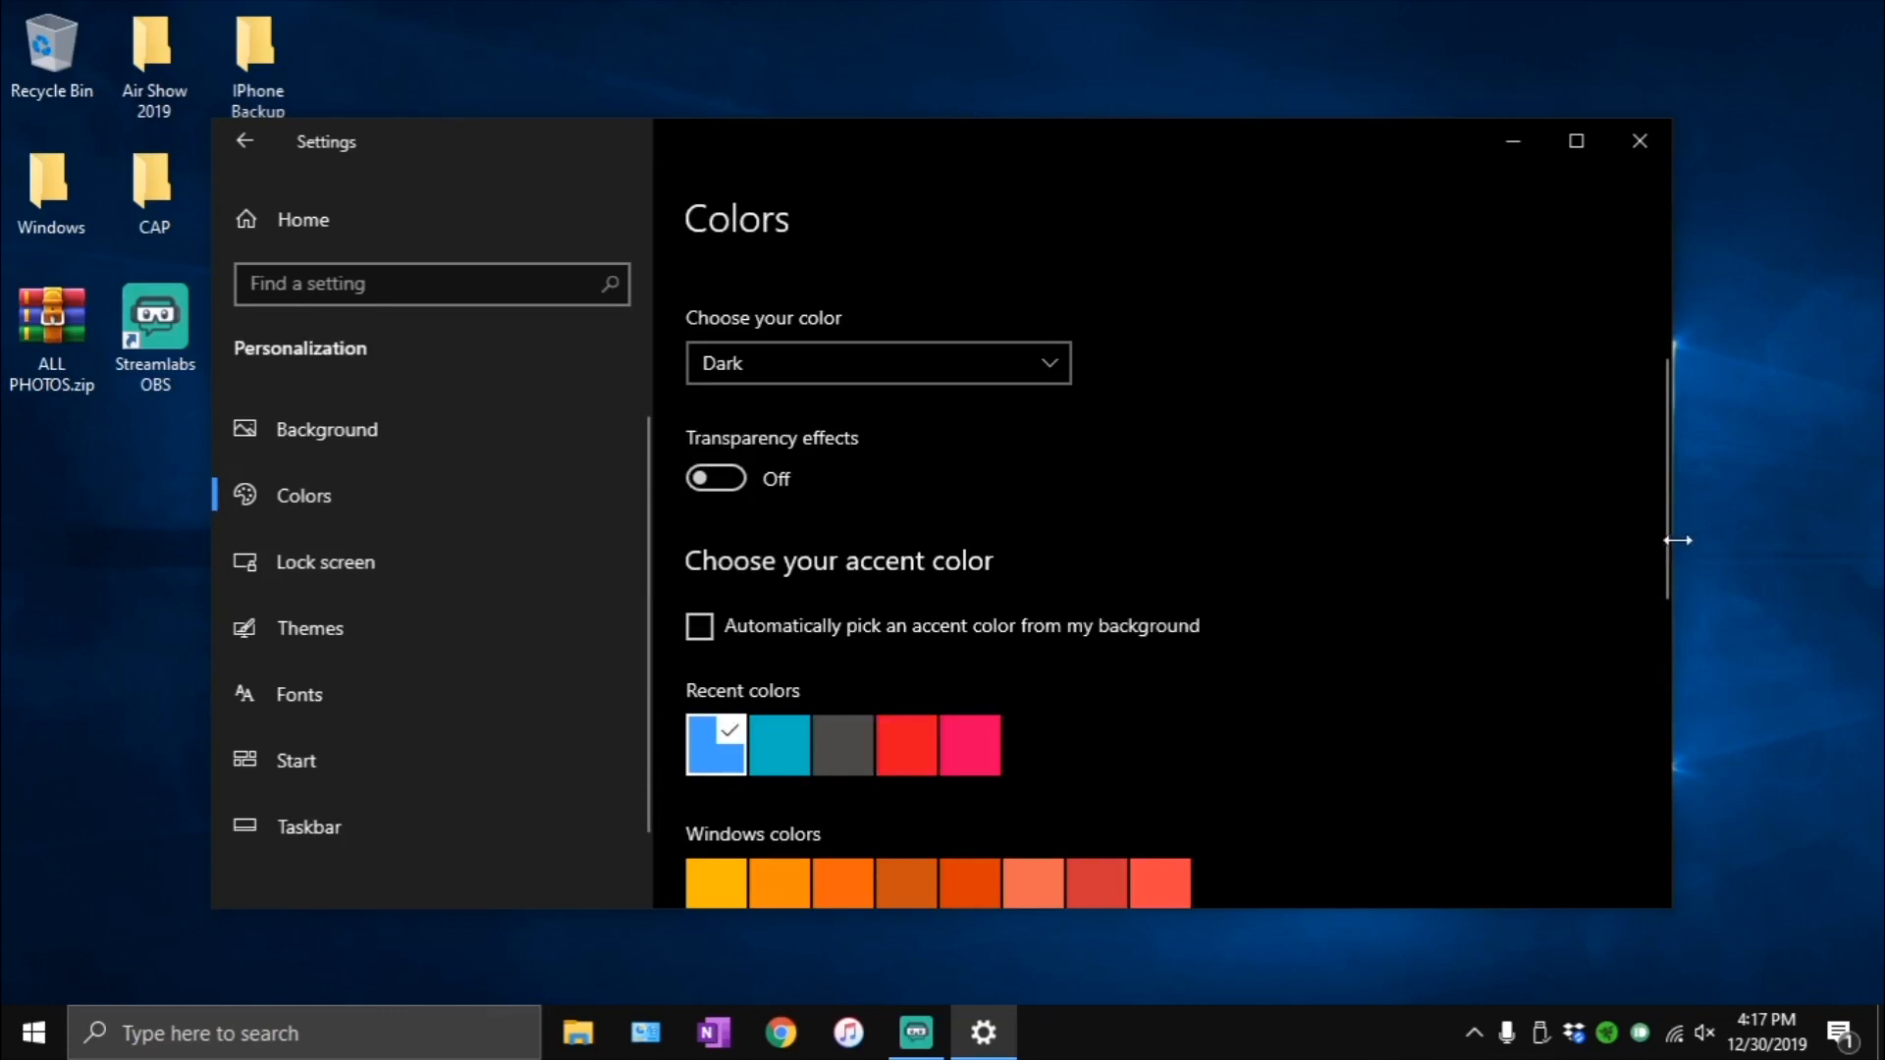
drag(1665, 548, 1592, 435)
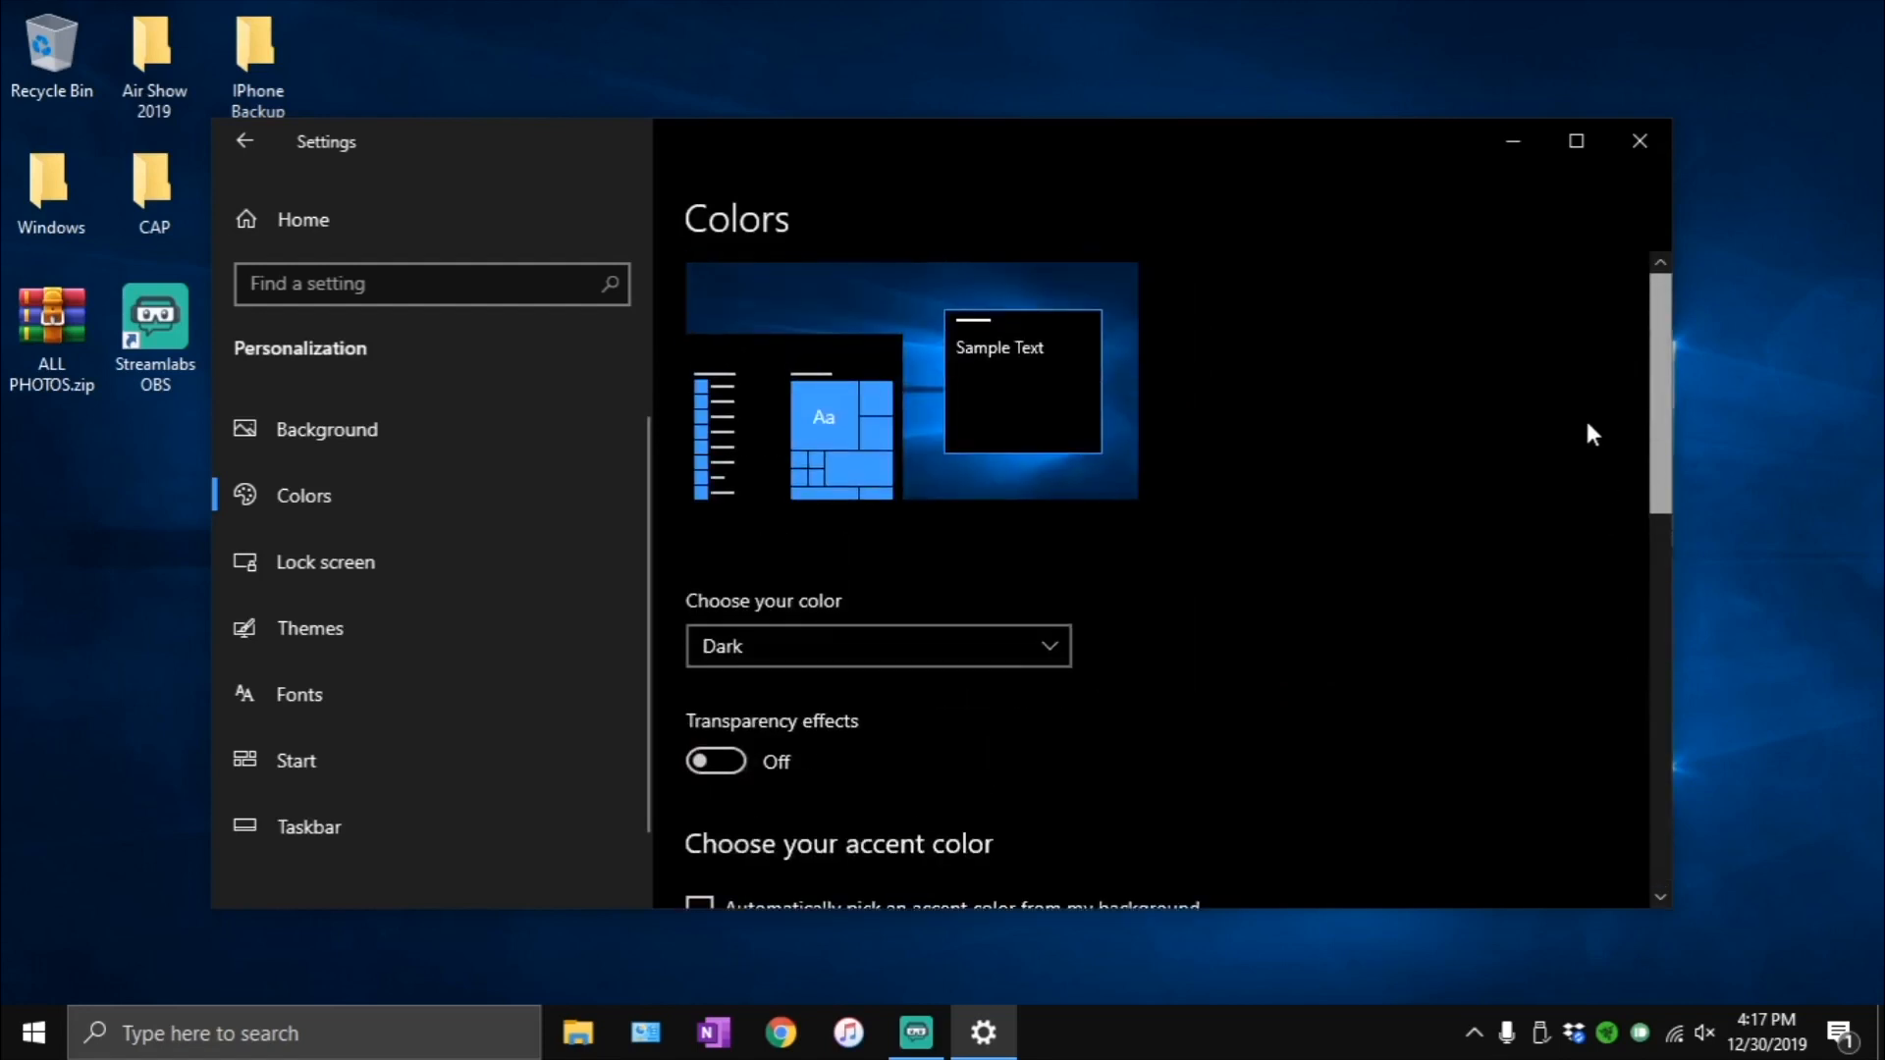
click(759, 646)
click(759, 646)
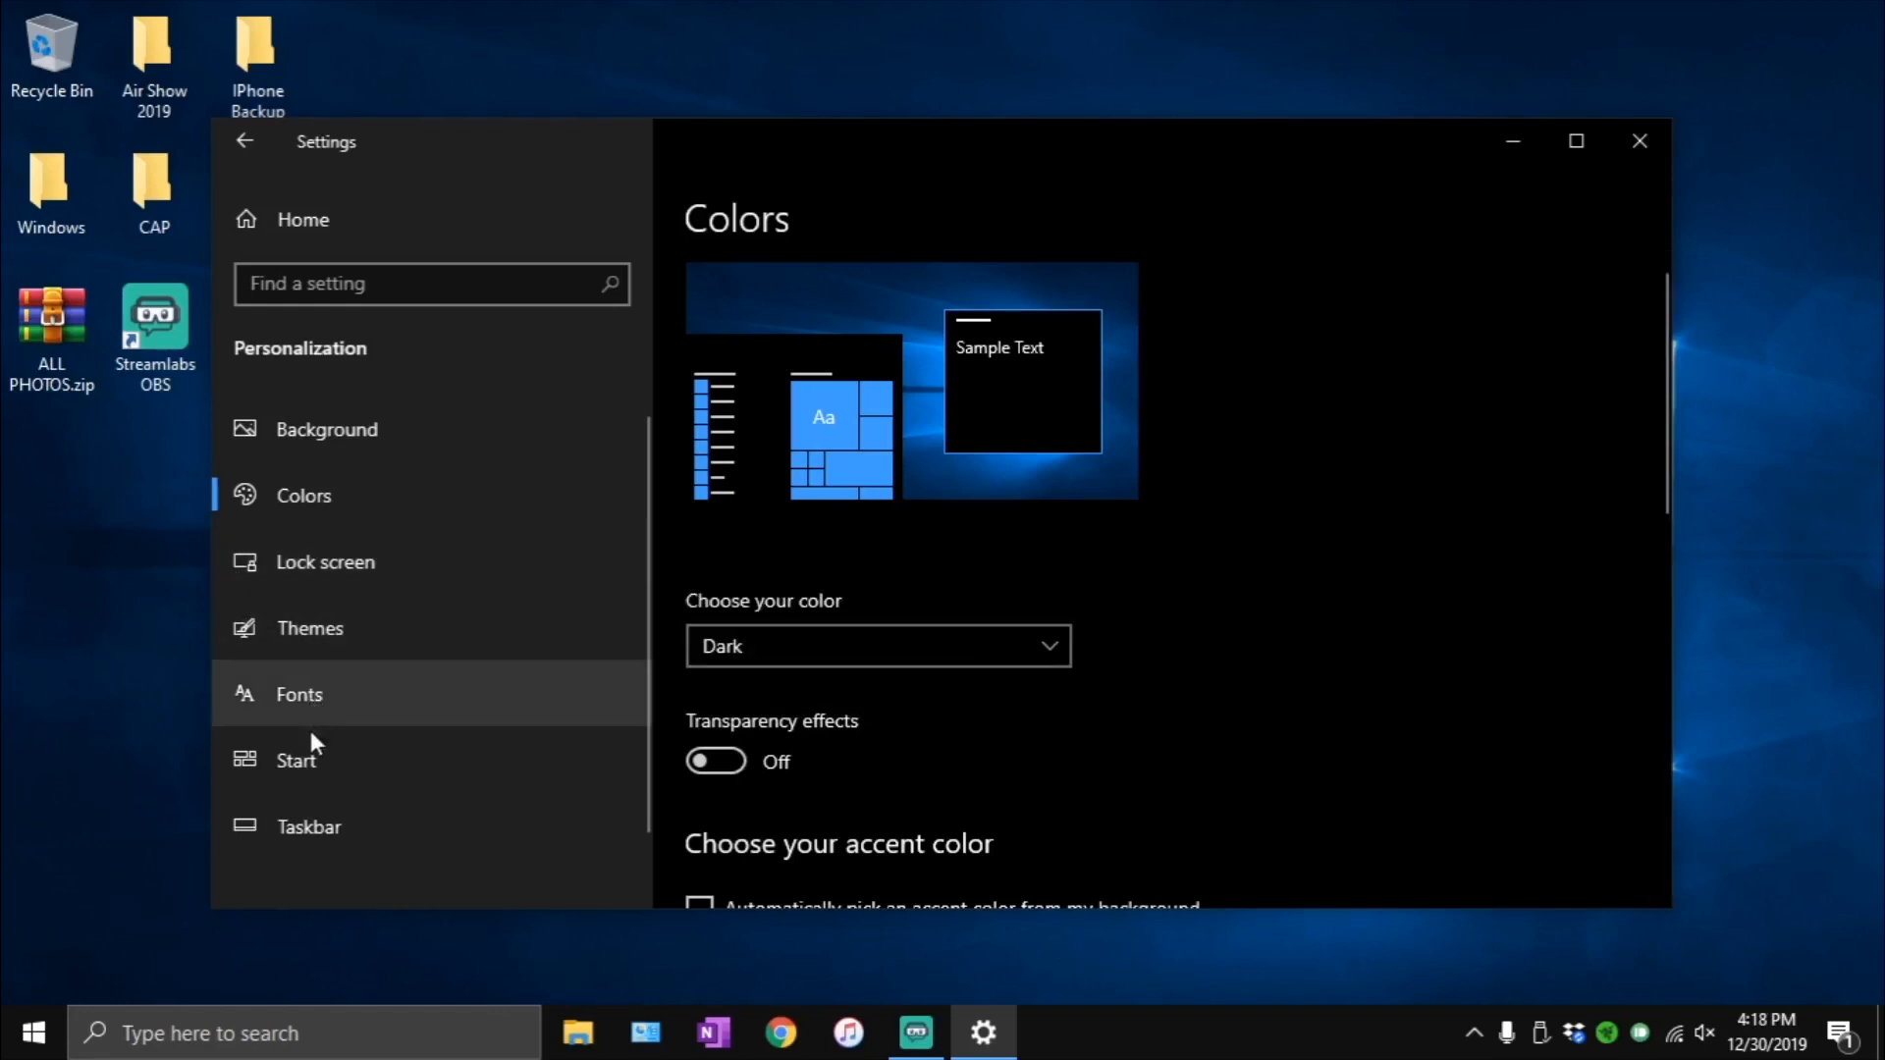
- Review which folders appear on Start, compare them with the Start menu, and return to the Start personalization page
click(295, 761)
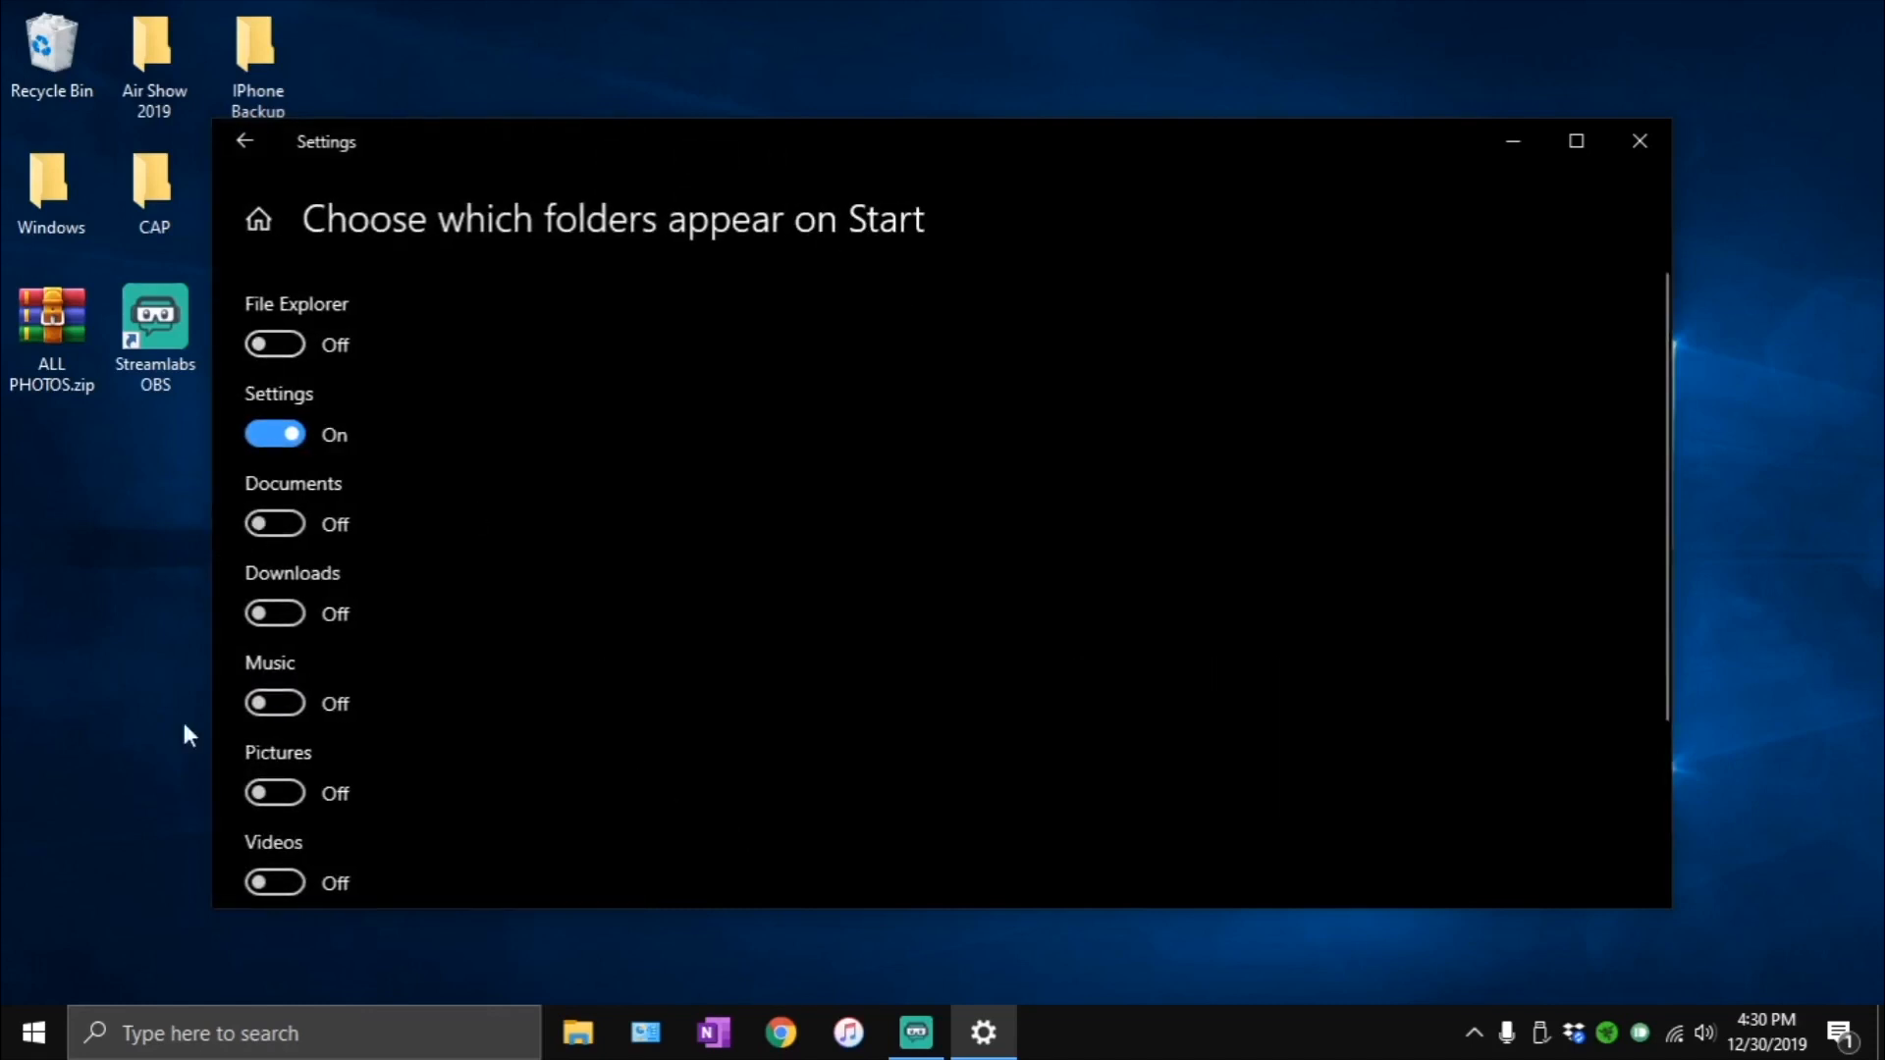
click(33, 1029)
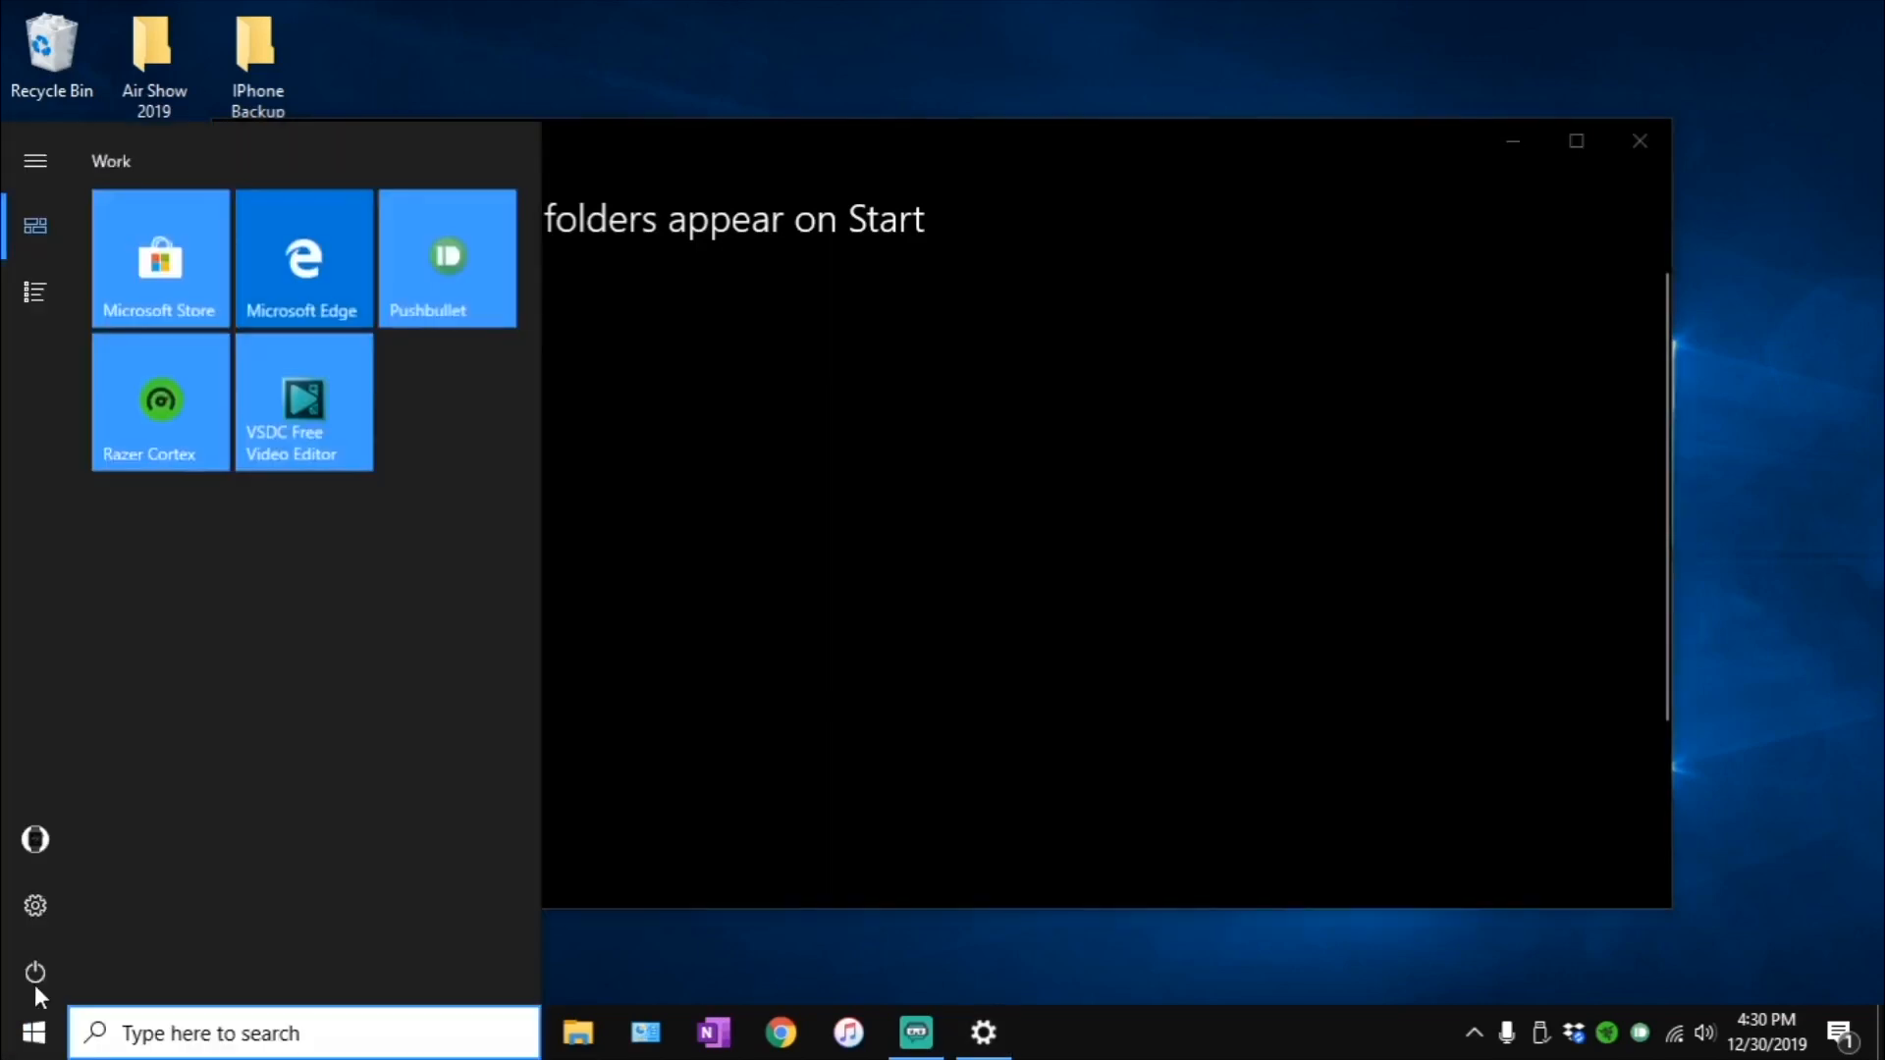
click(705, 709)
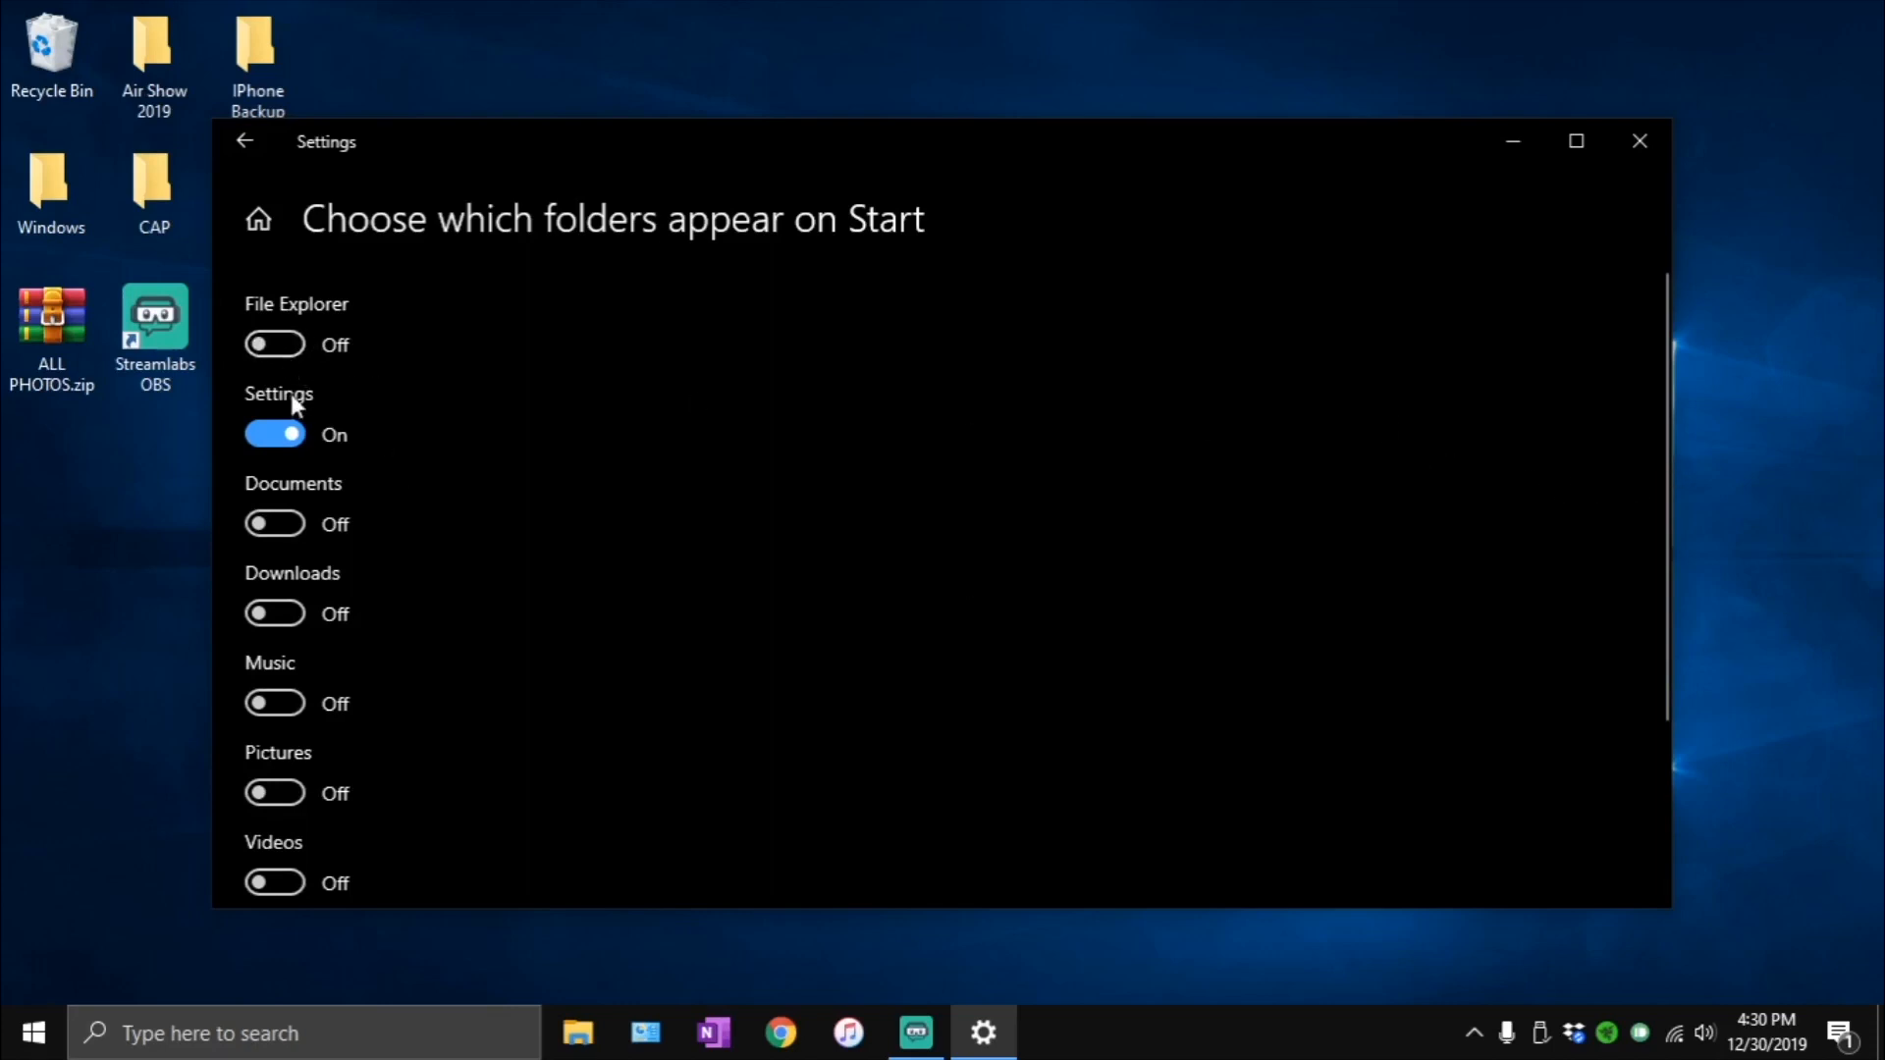
scroll(370, 441, down, 5)
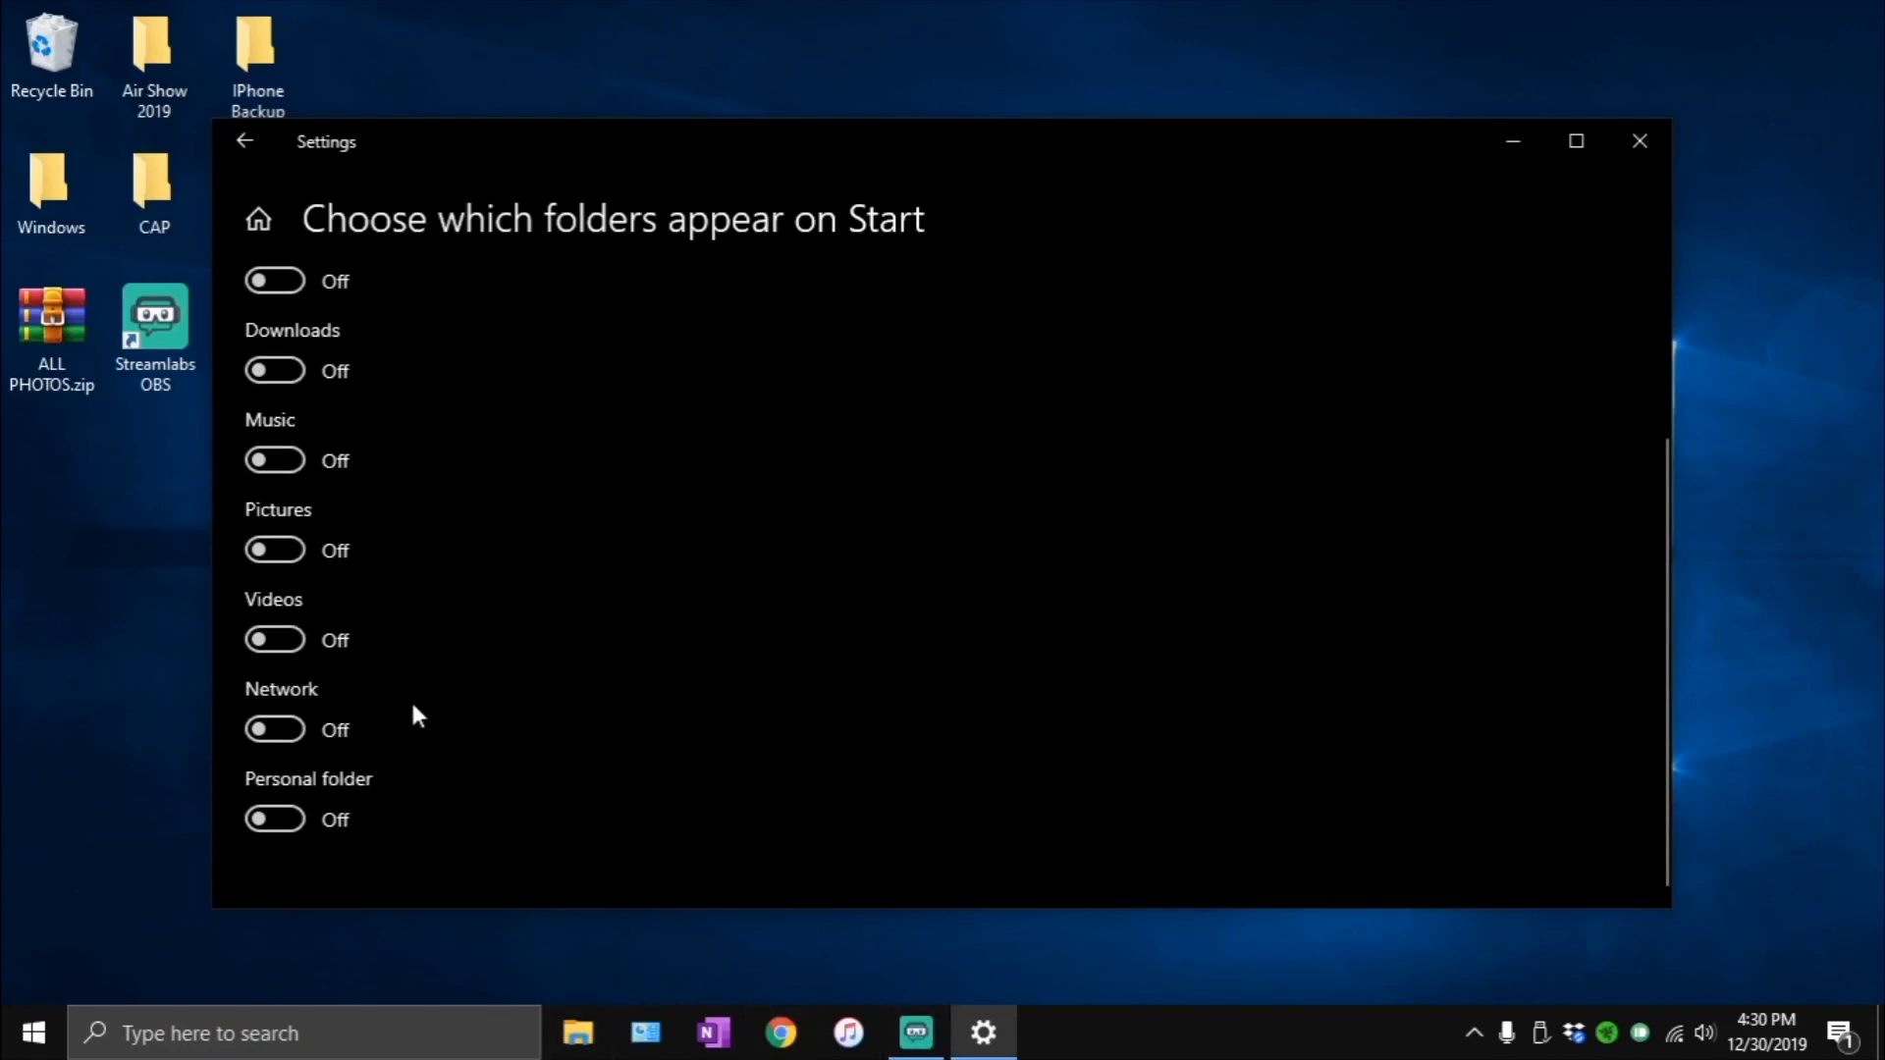
scroll(432, 707, up, 3)
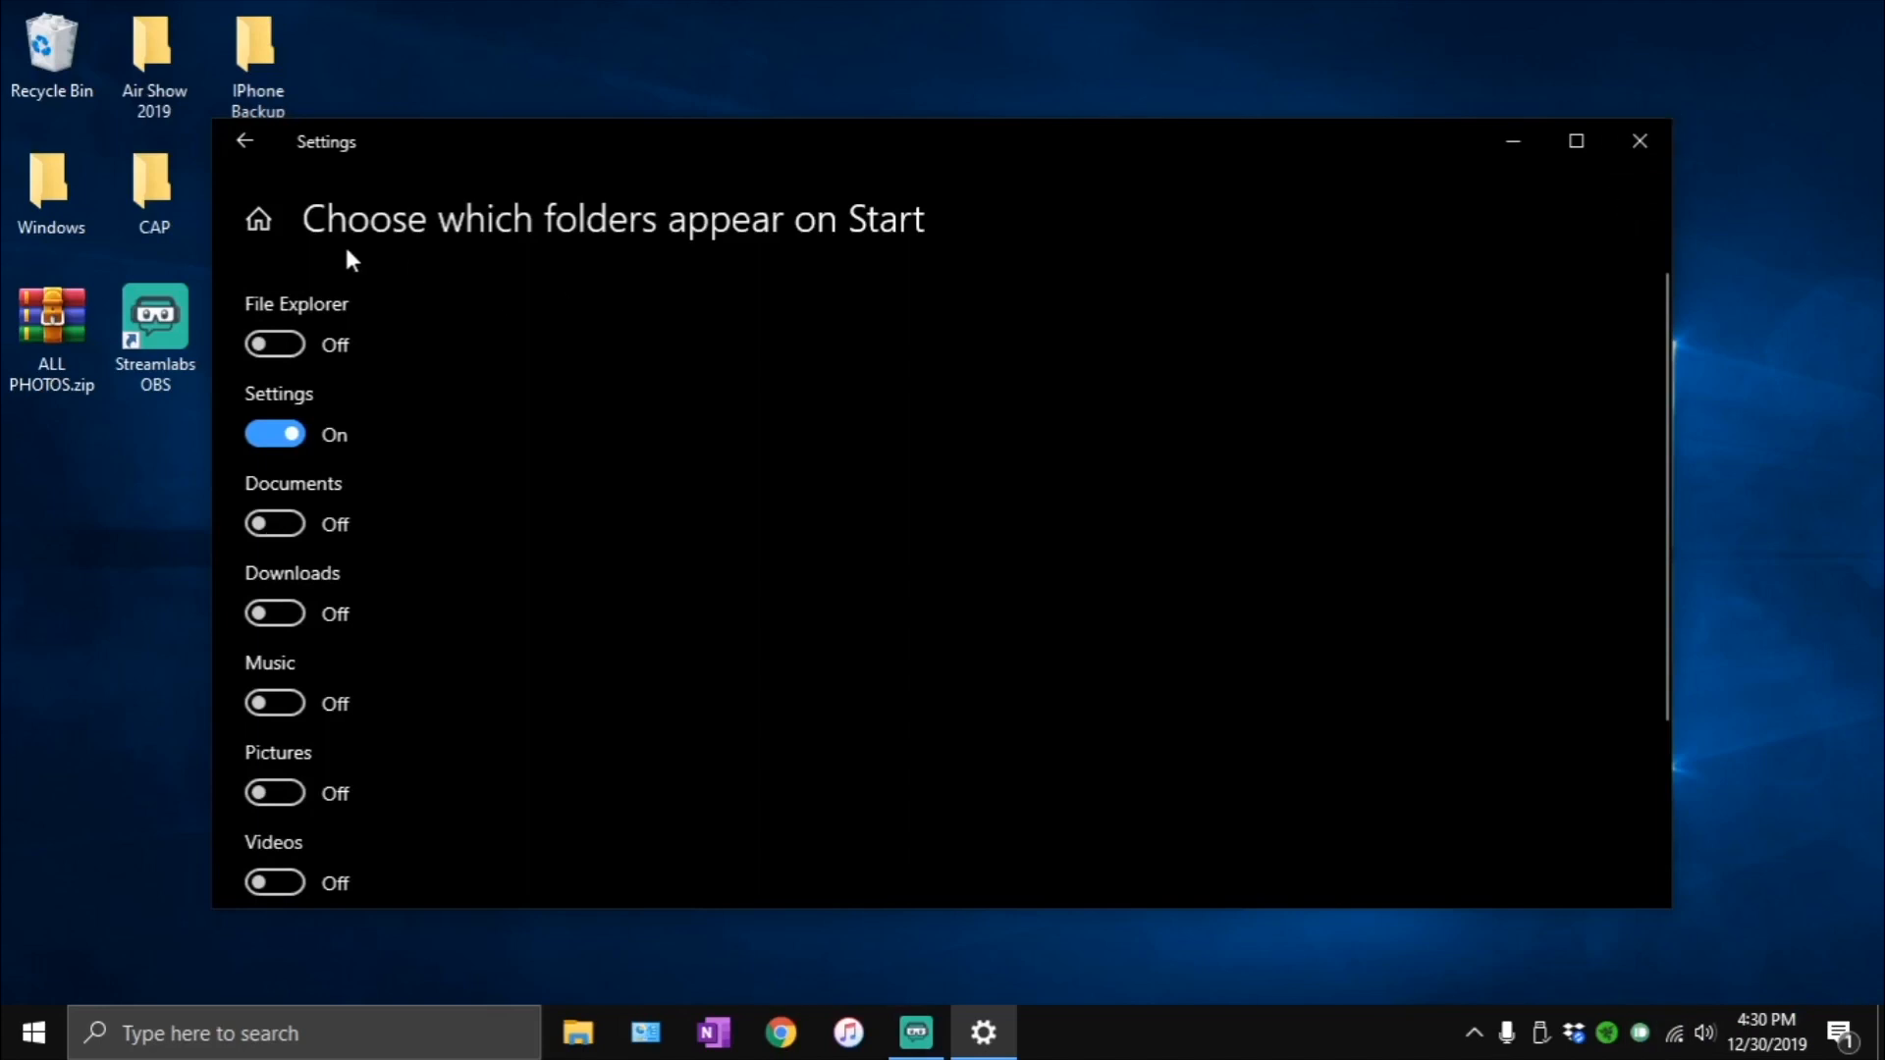
click(263, 152)
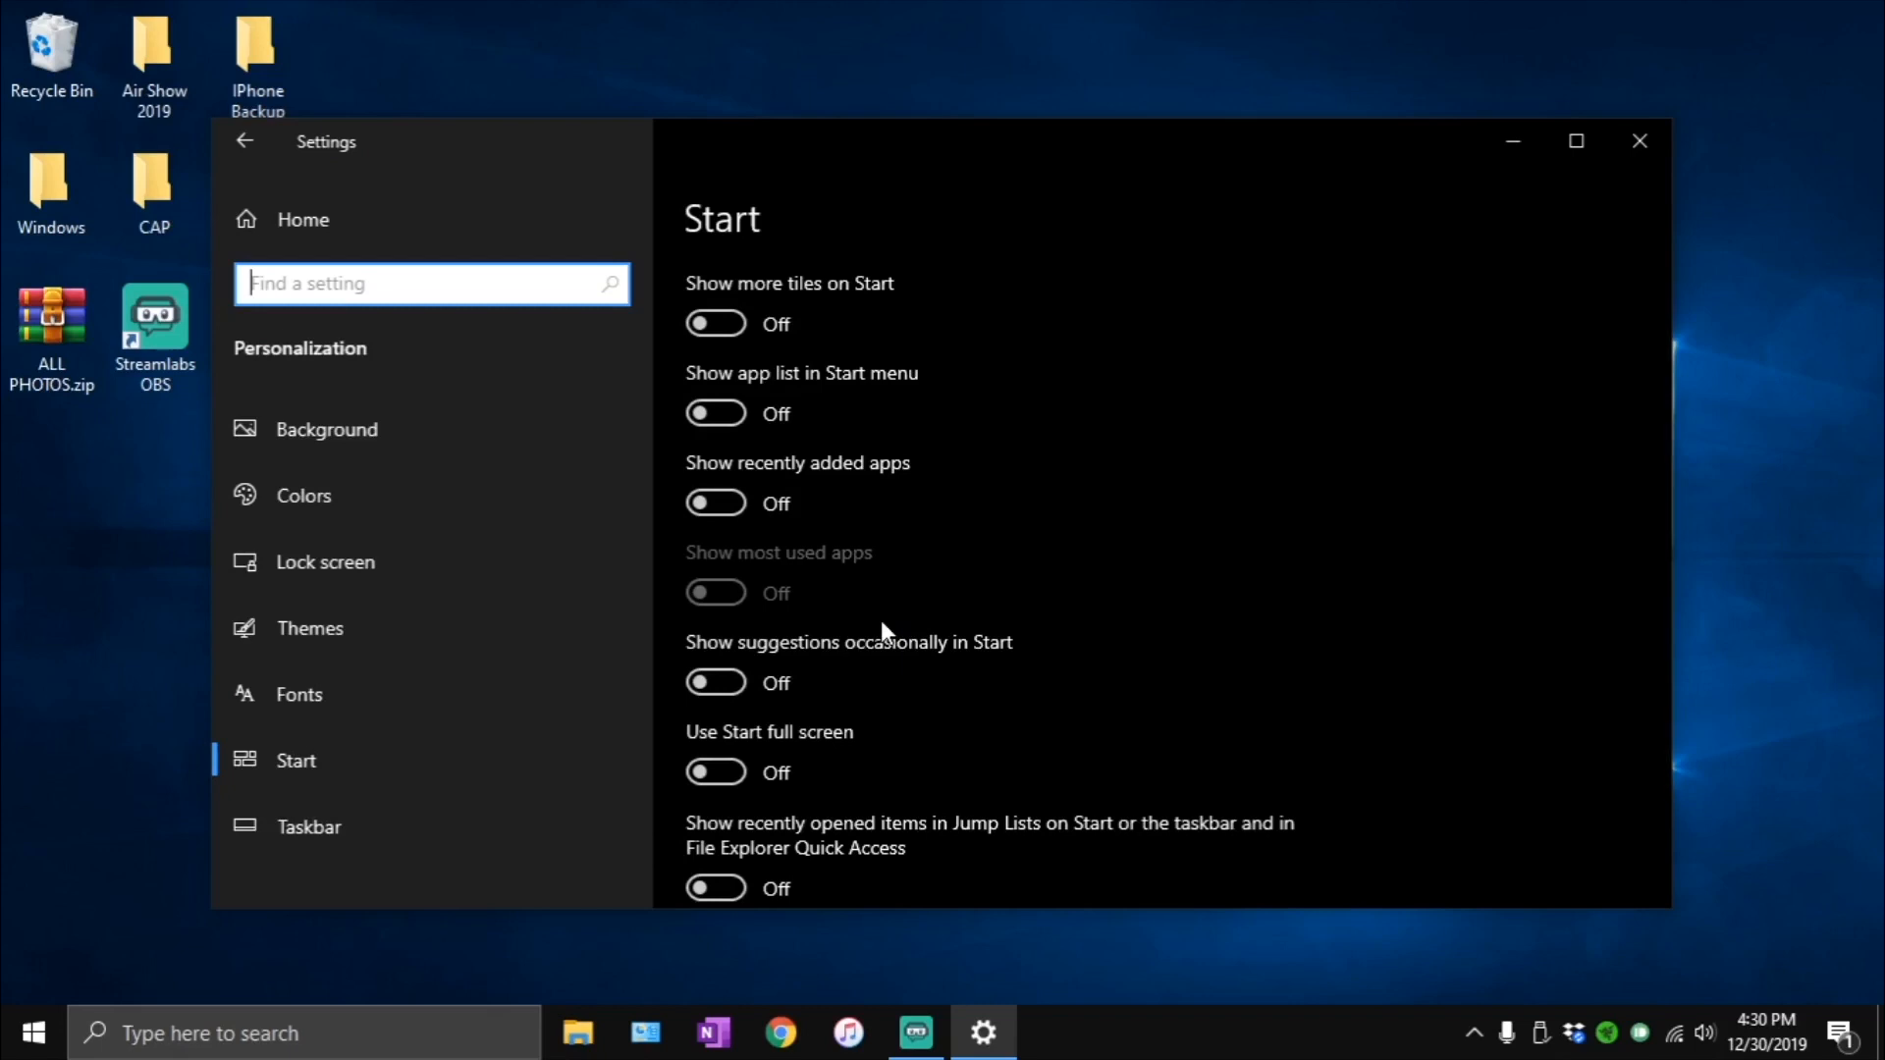
- Review the Taskbar personalization options, including the list of system icons and the People section
click(402, 817)
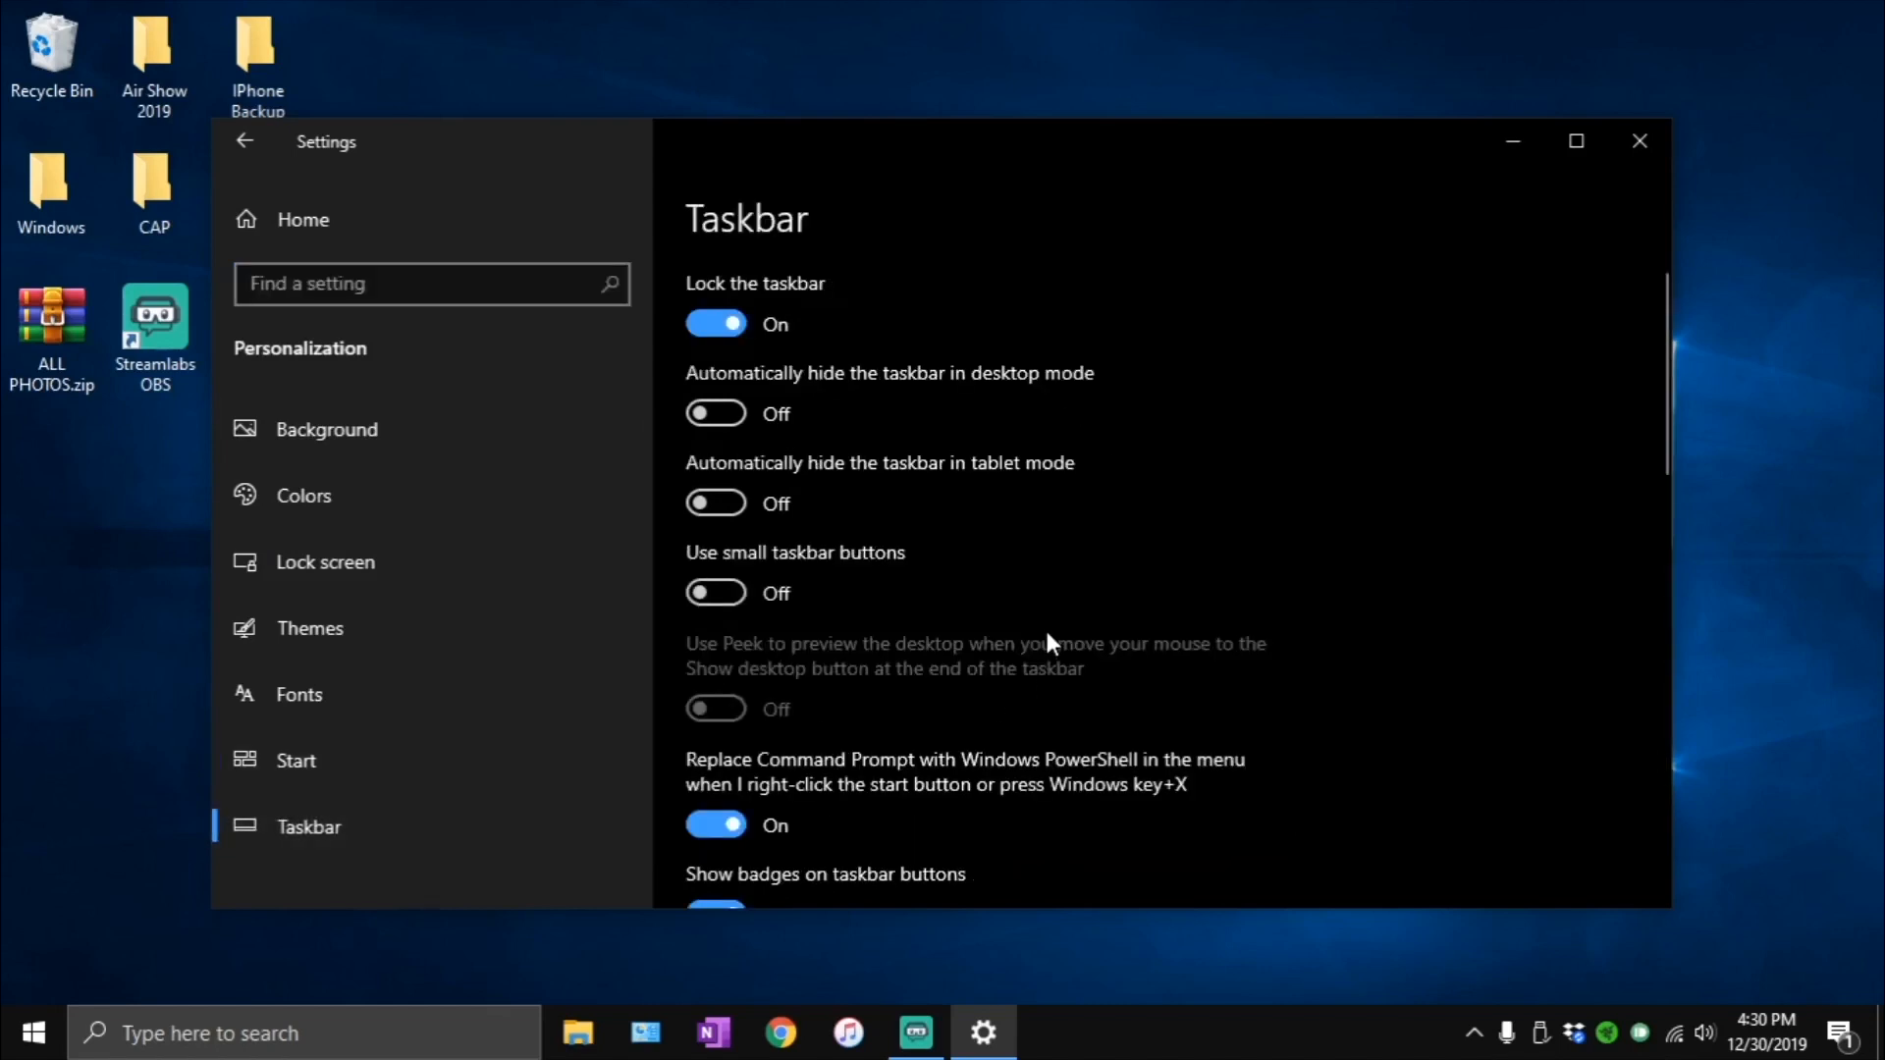
scroll(982, 471, down, 10)
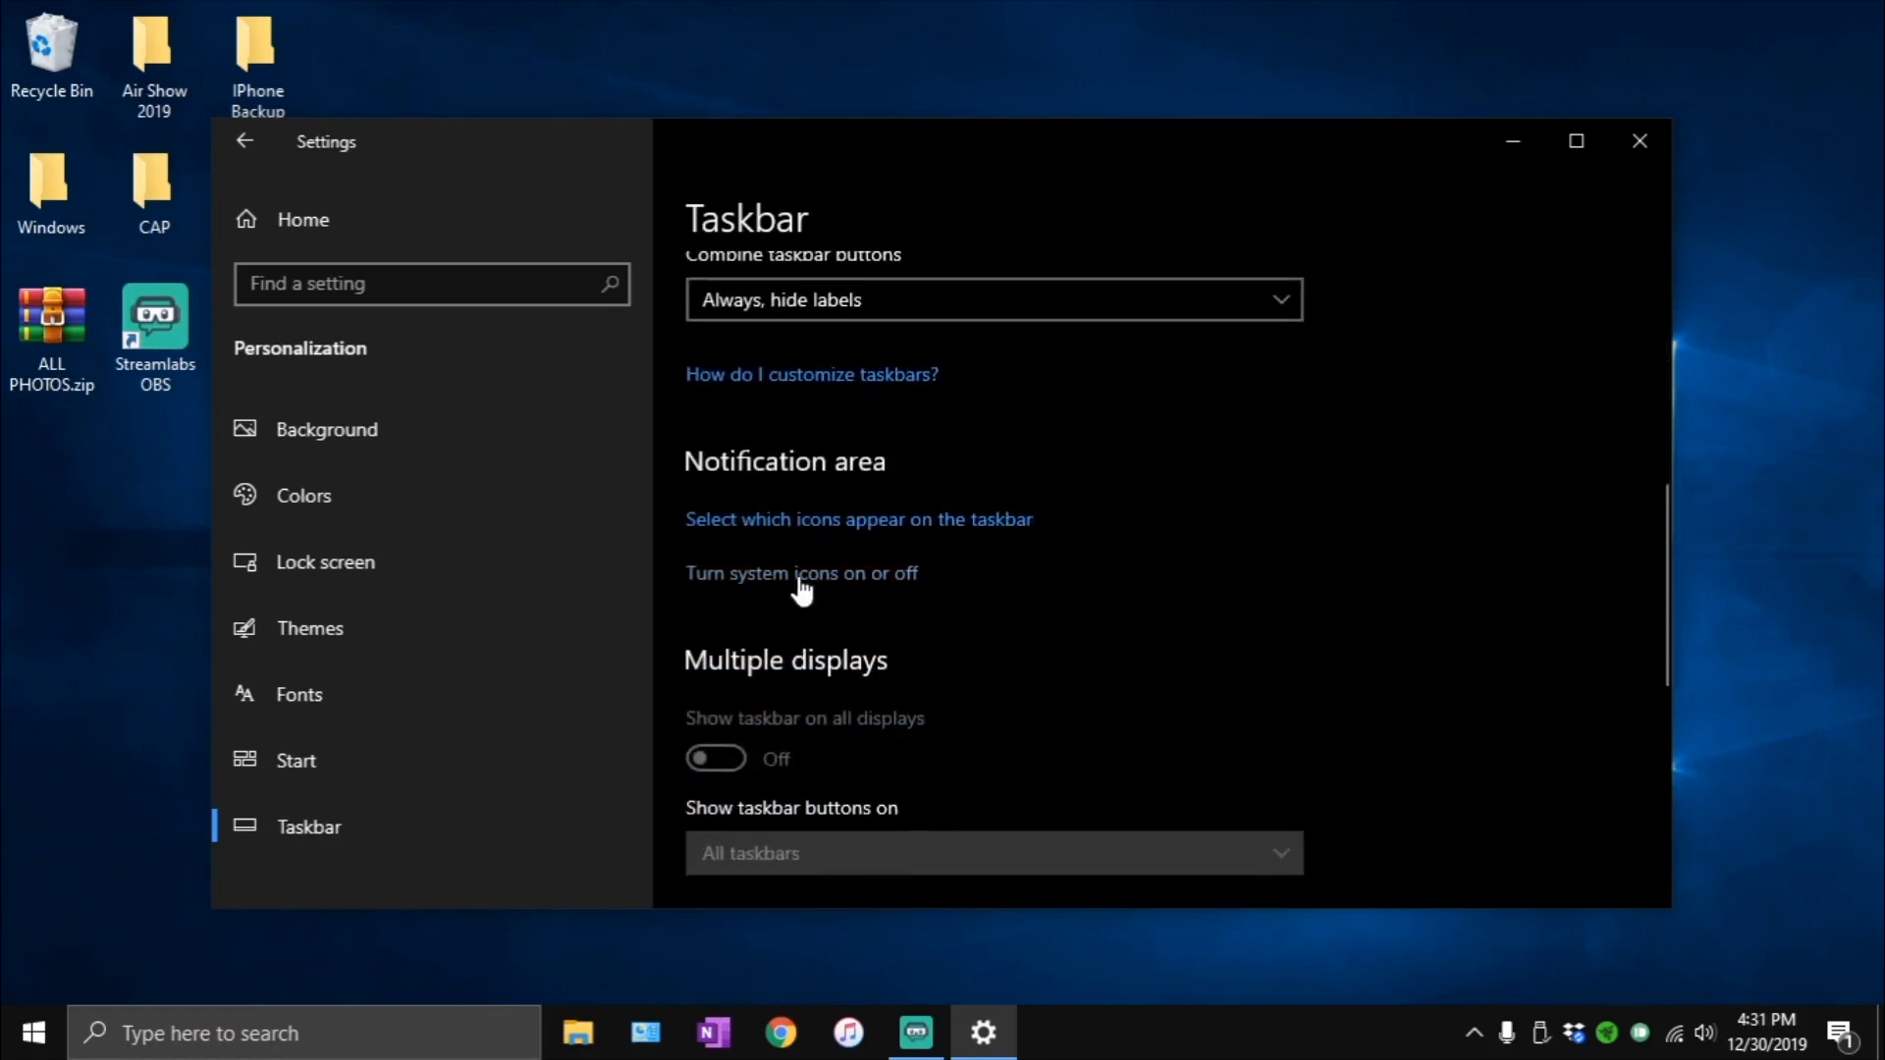
click(800, 579)
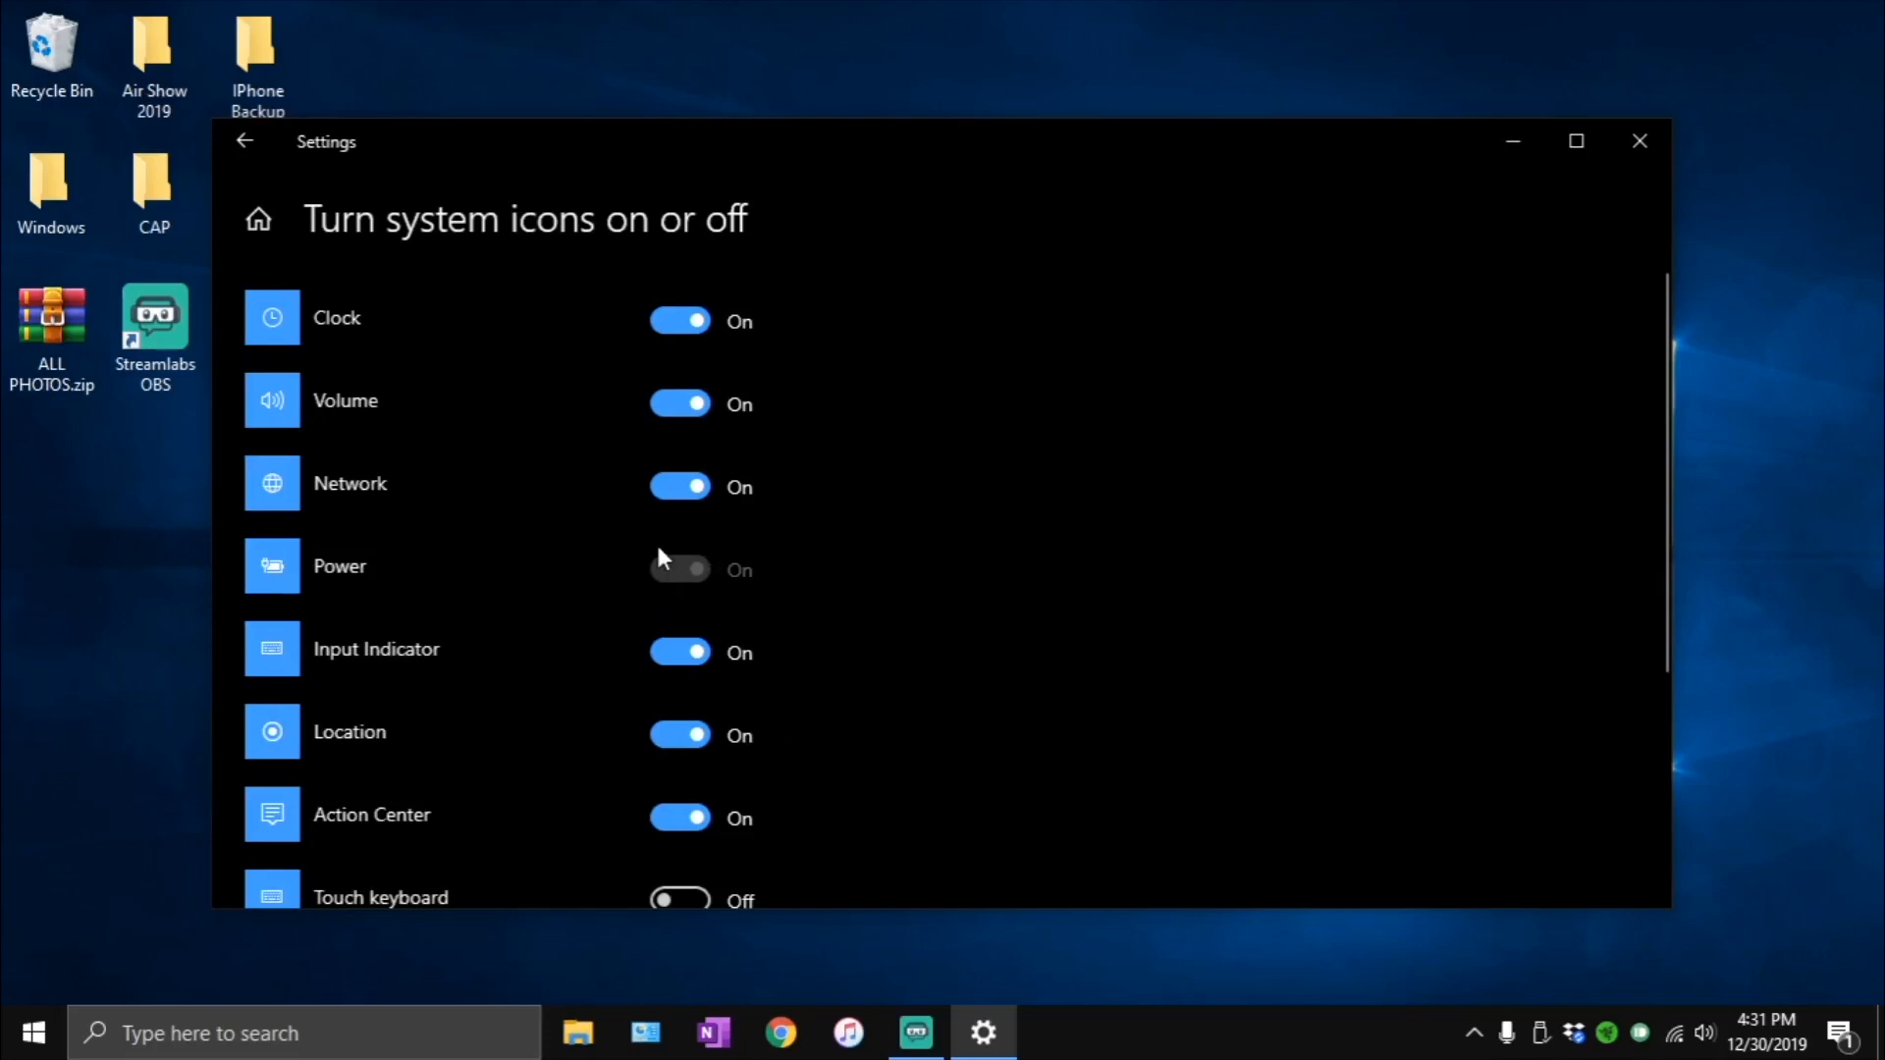
scroll(684, 686, down, 2)
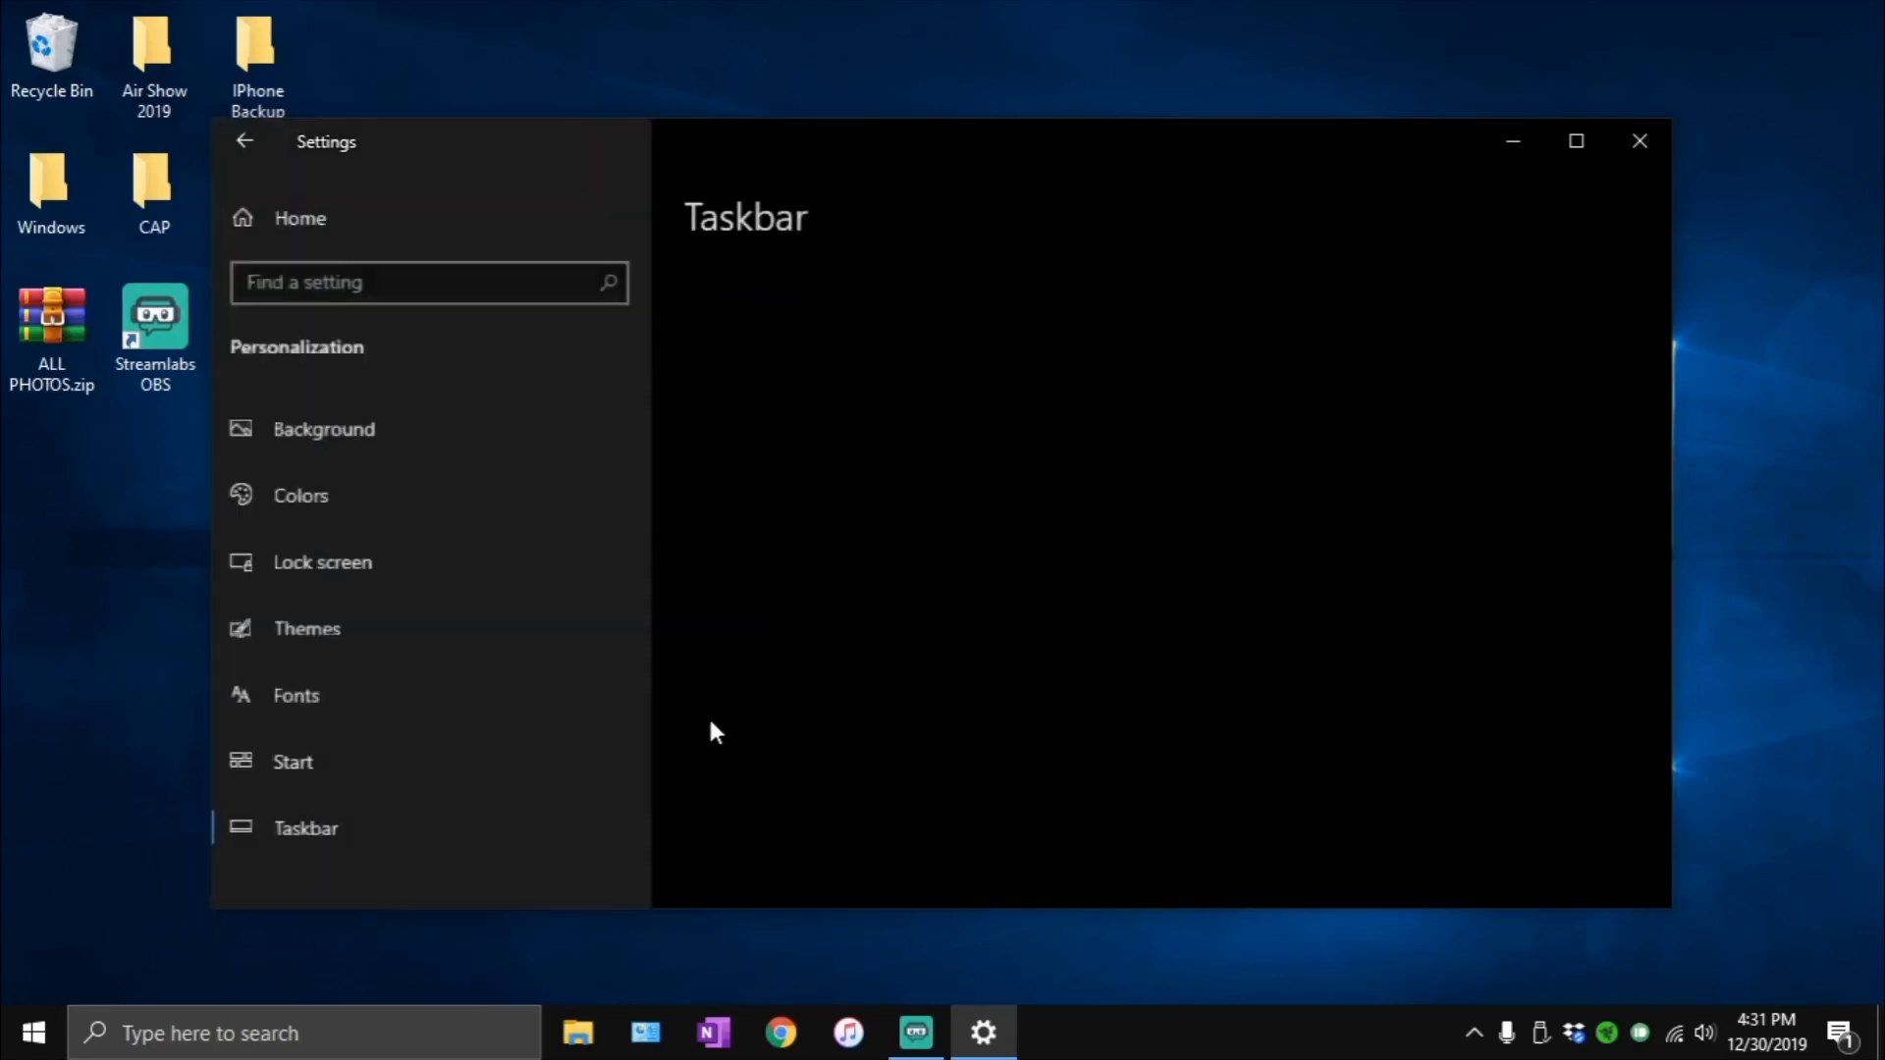
scroll(994, 714, down, 6)
scroll(993, 707, down, 6)
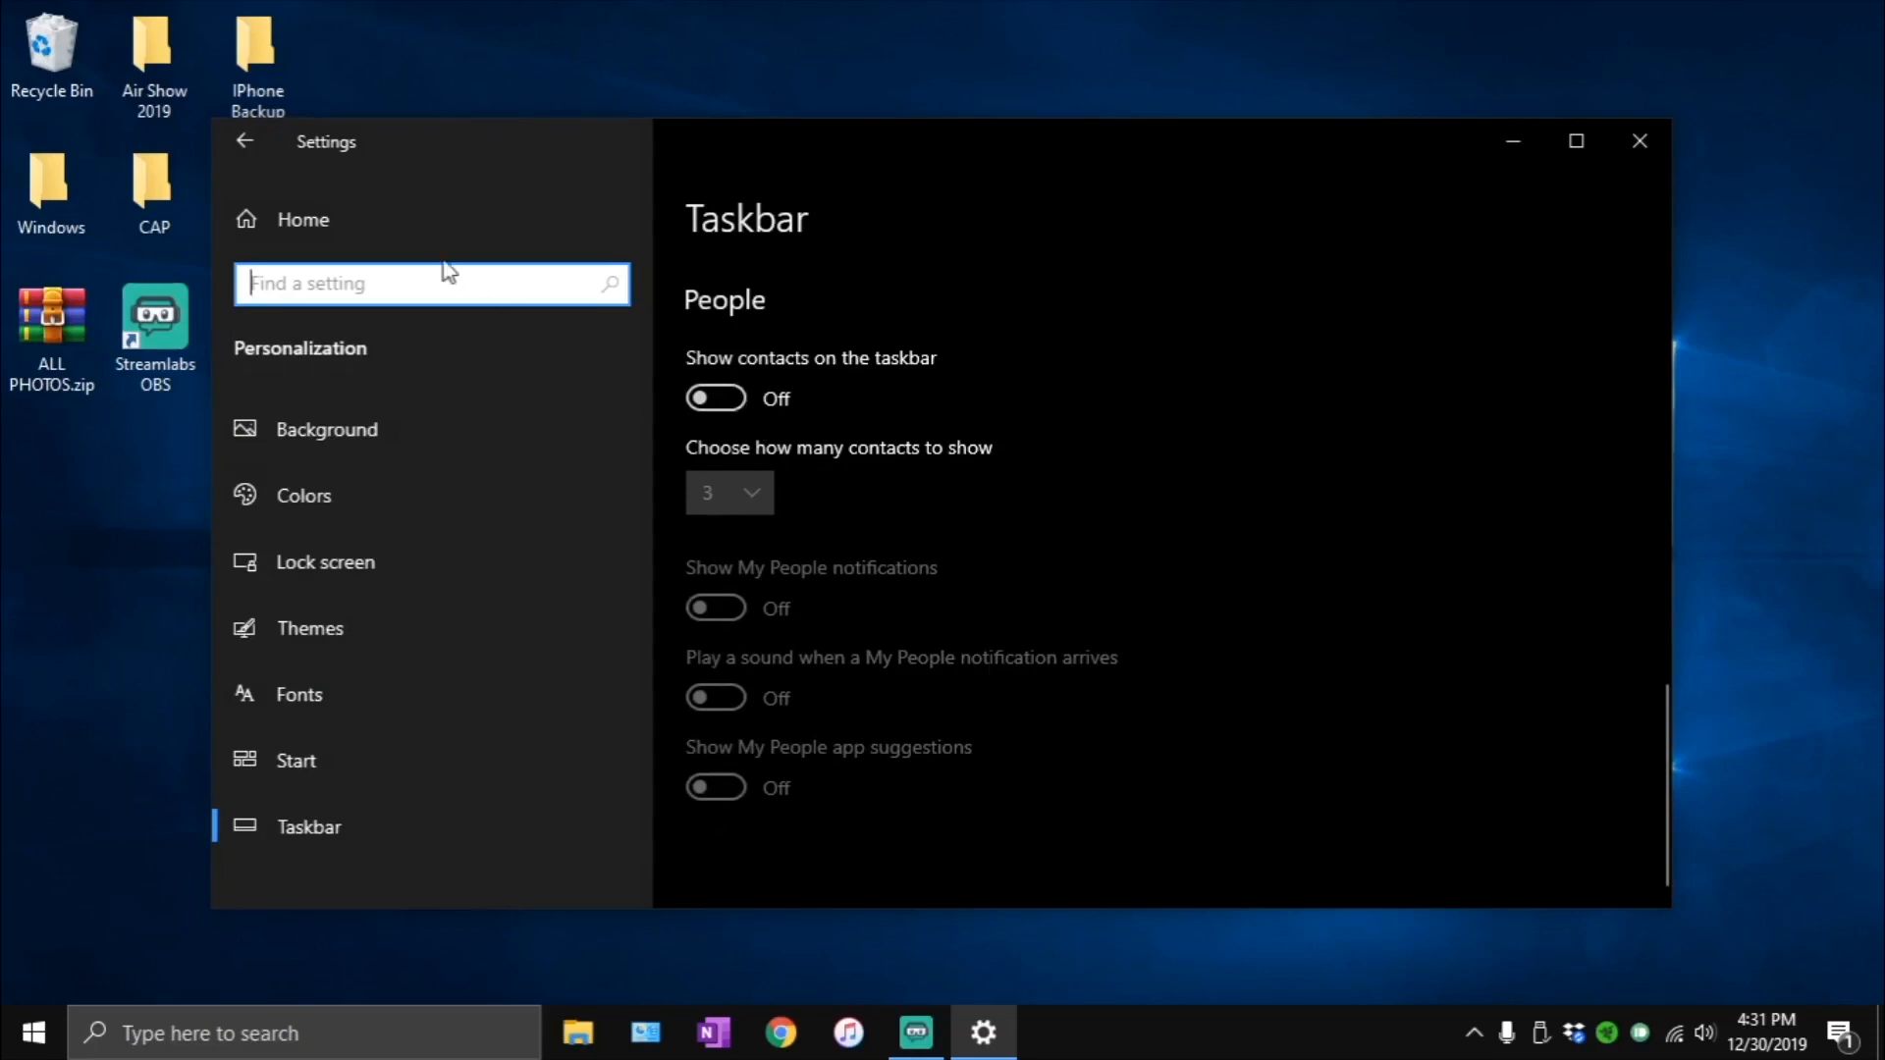
- Open the Default apps page of the Apps settings and review the default app assigned to each category
click(367, 220)
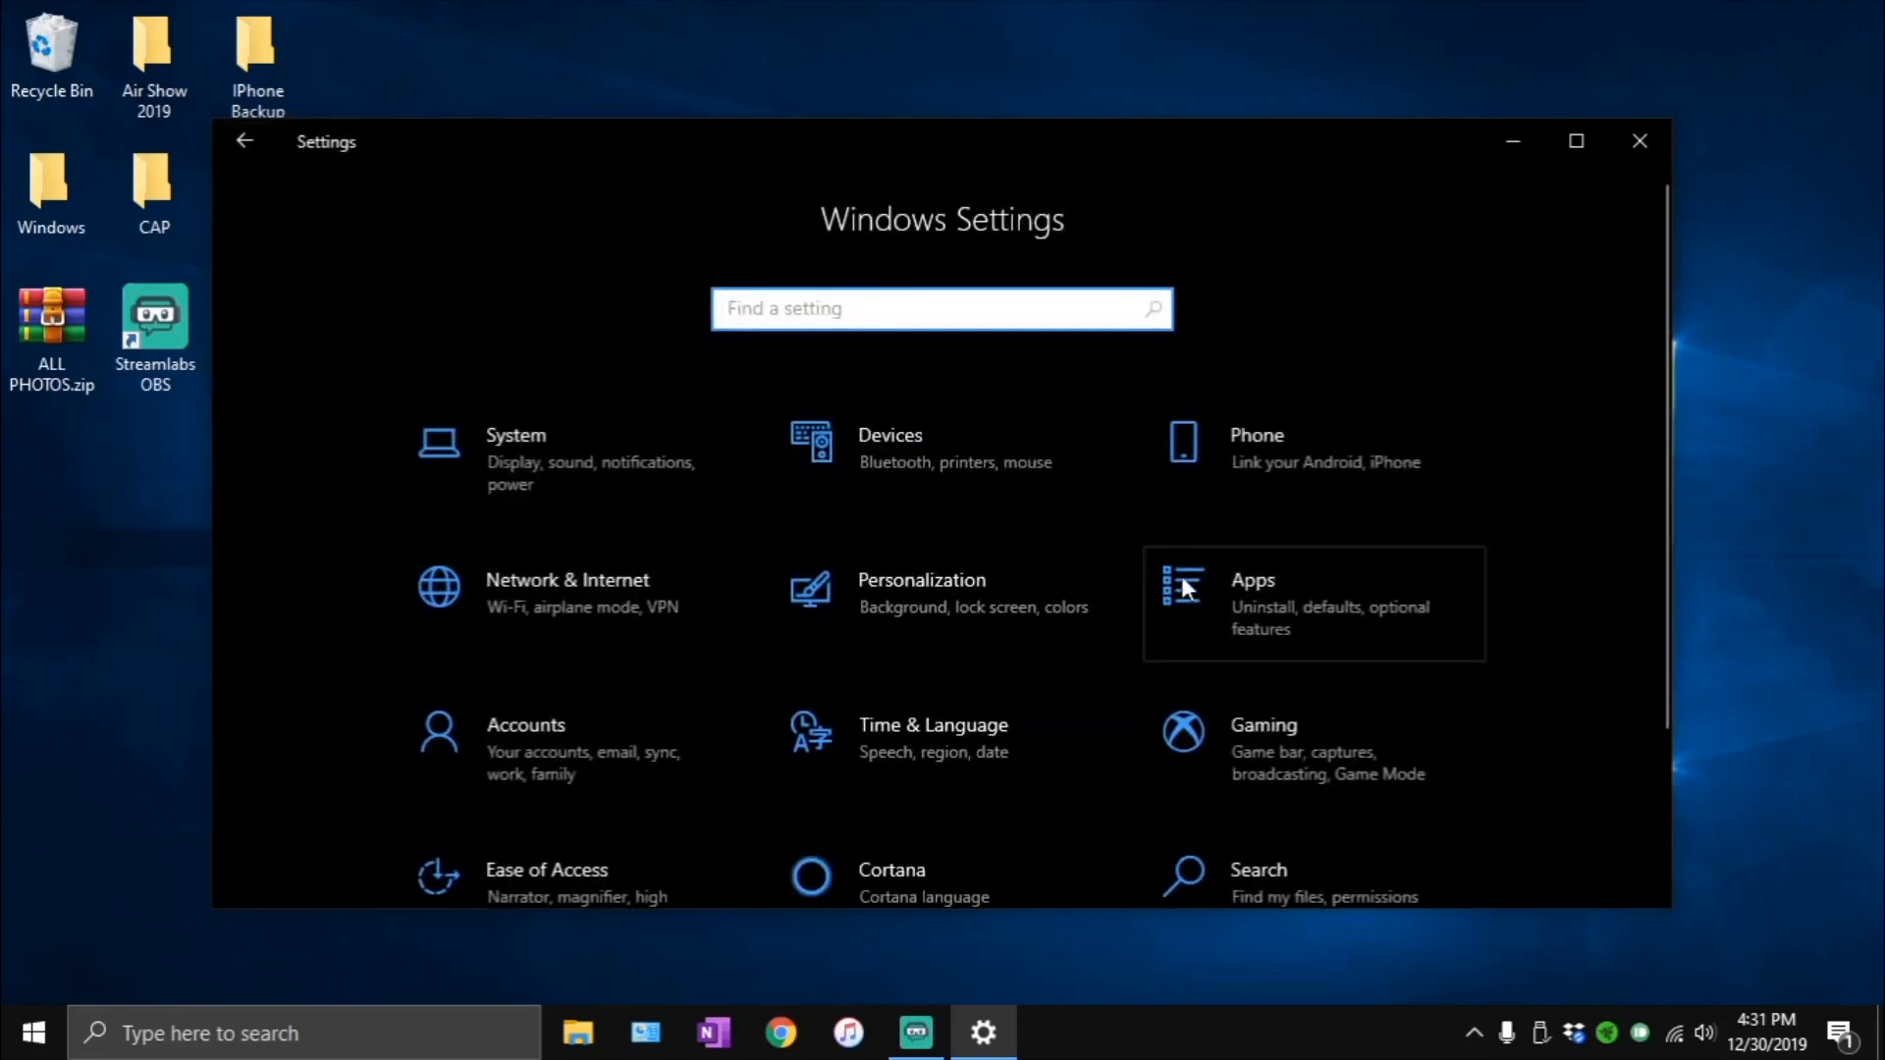
click(1264, 601)
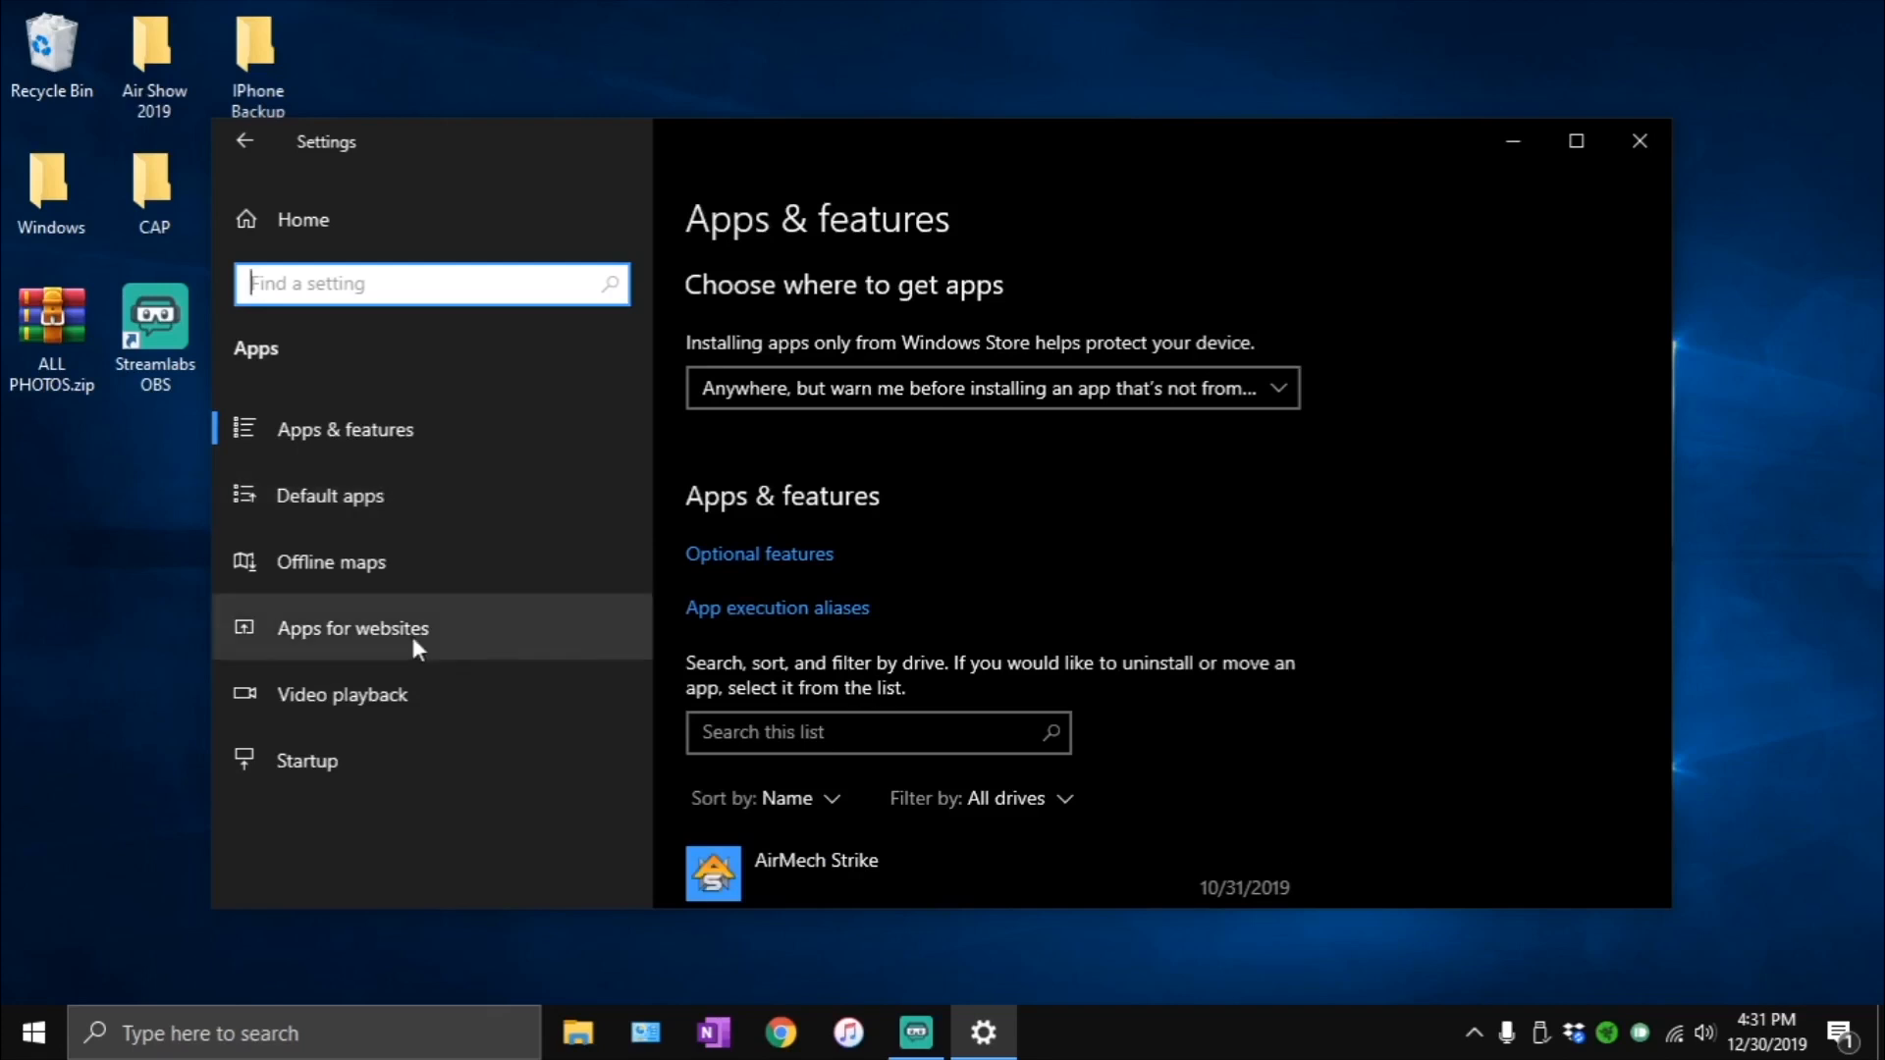
click(404, 509)
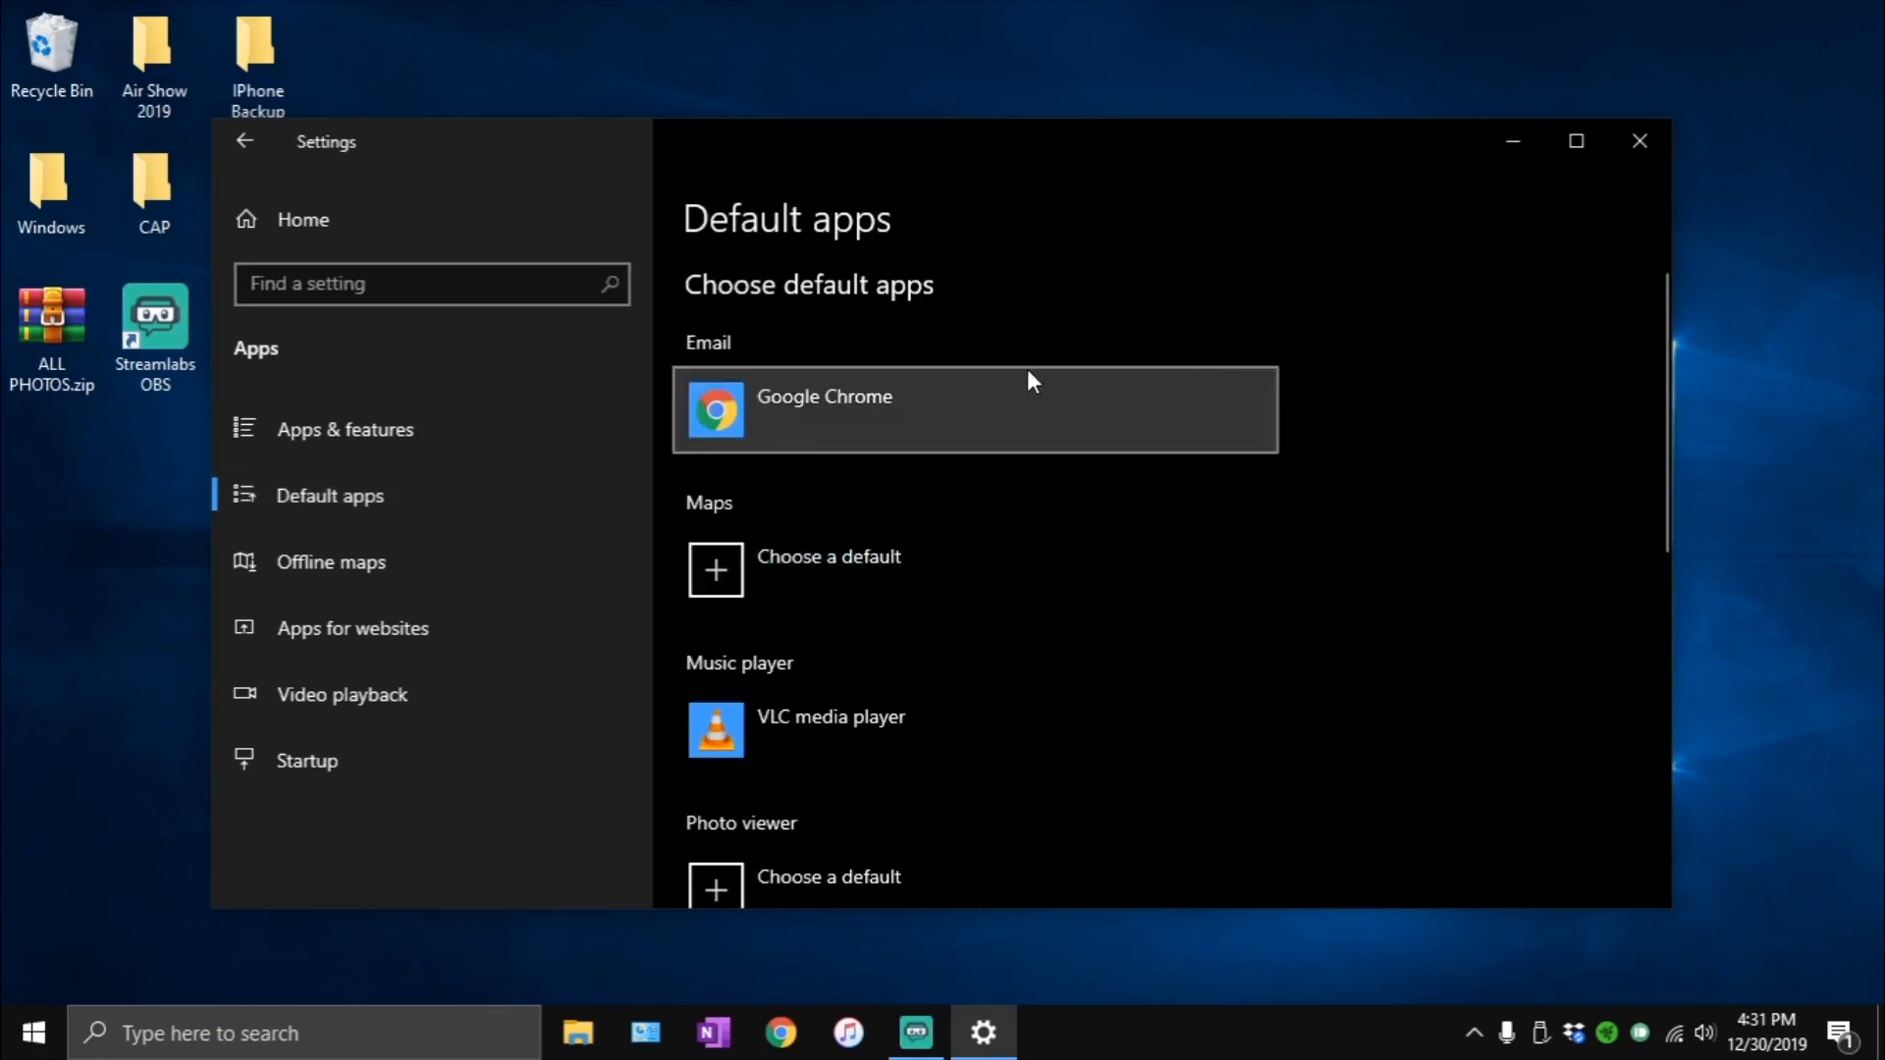
scroll(1009, 552, down, 1)
click(909, 431)
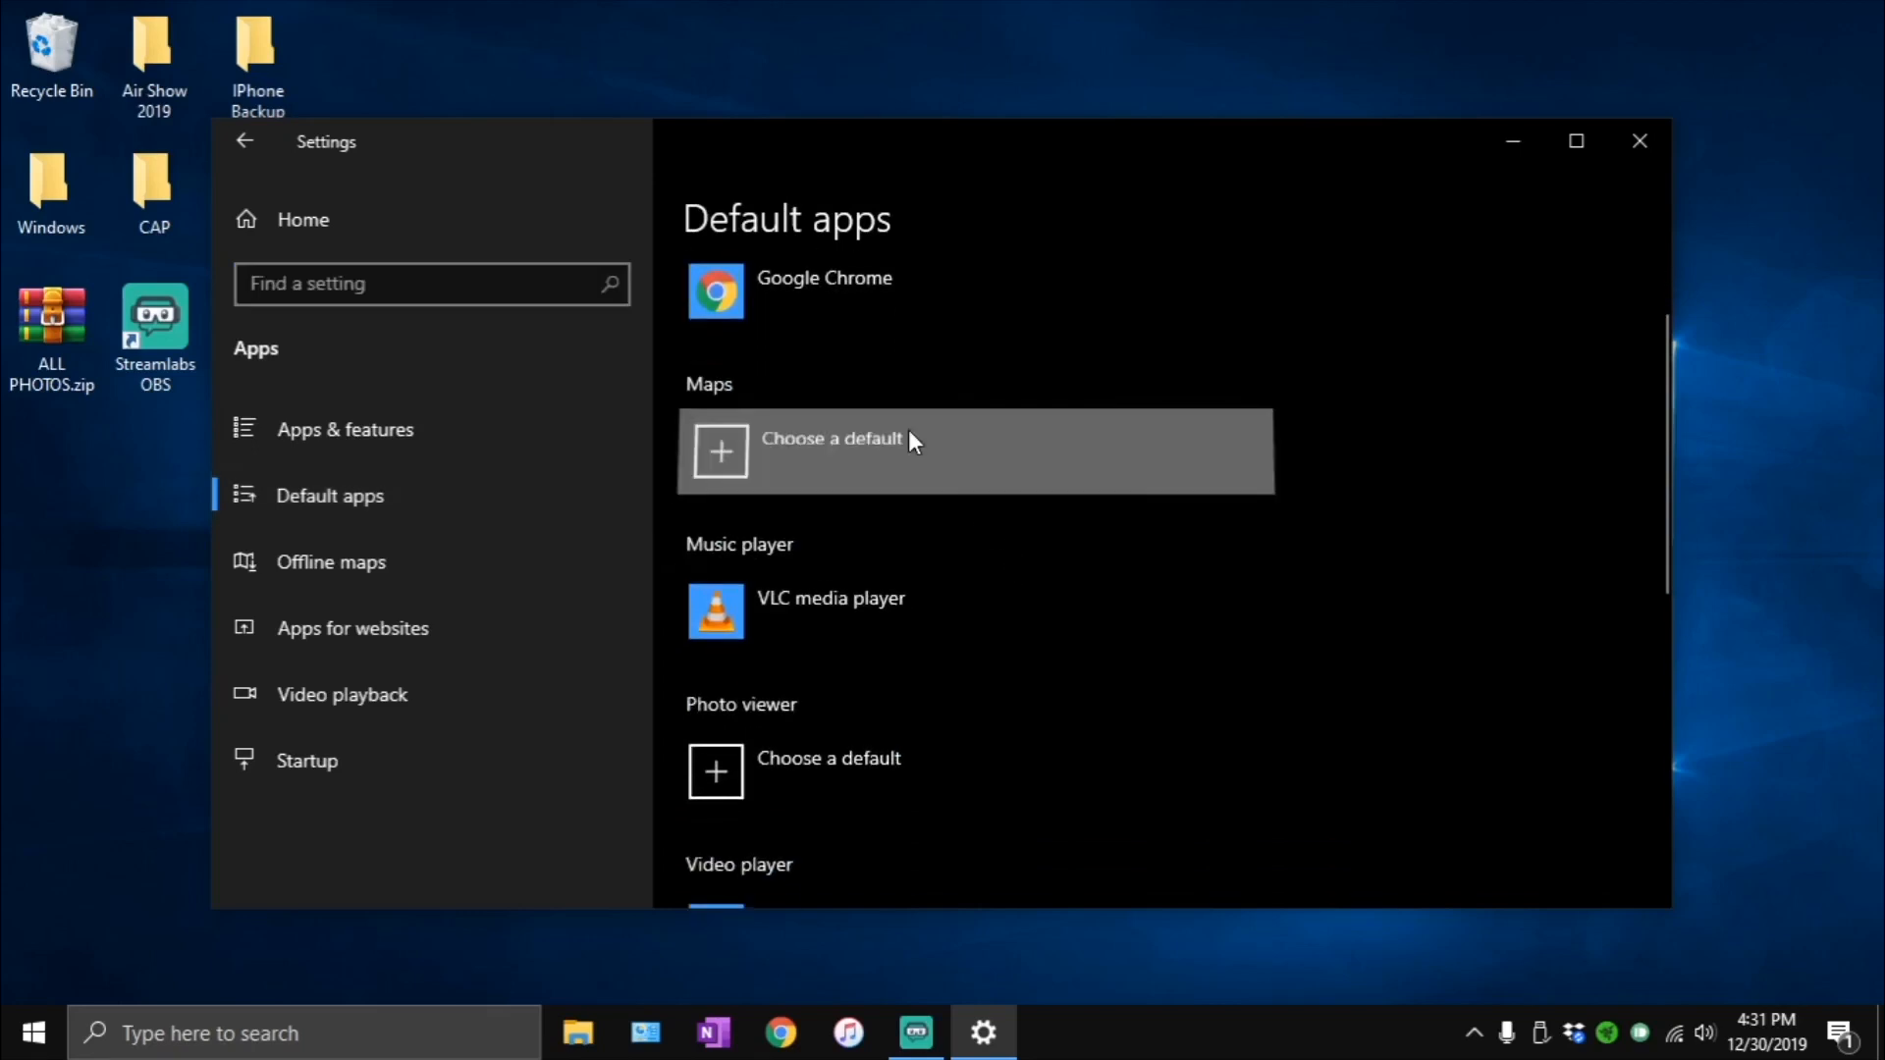
click(1376, 462)
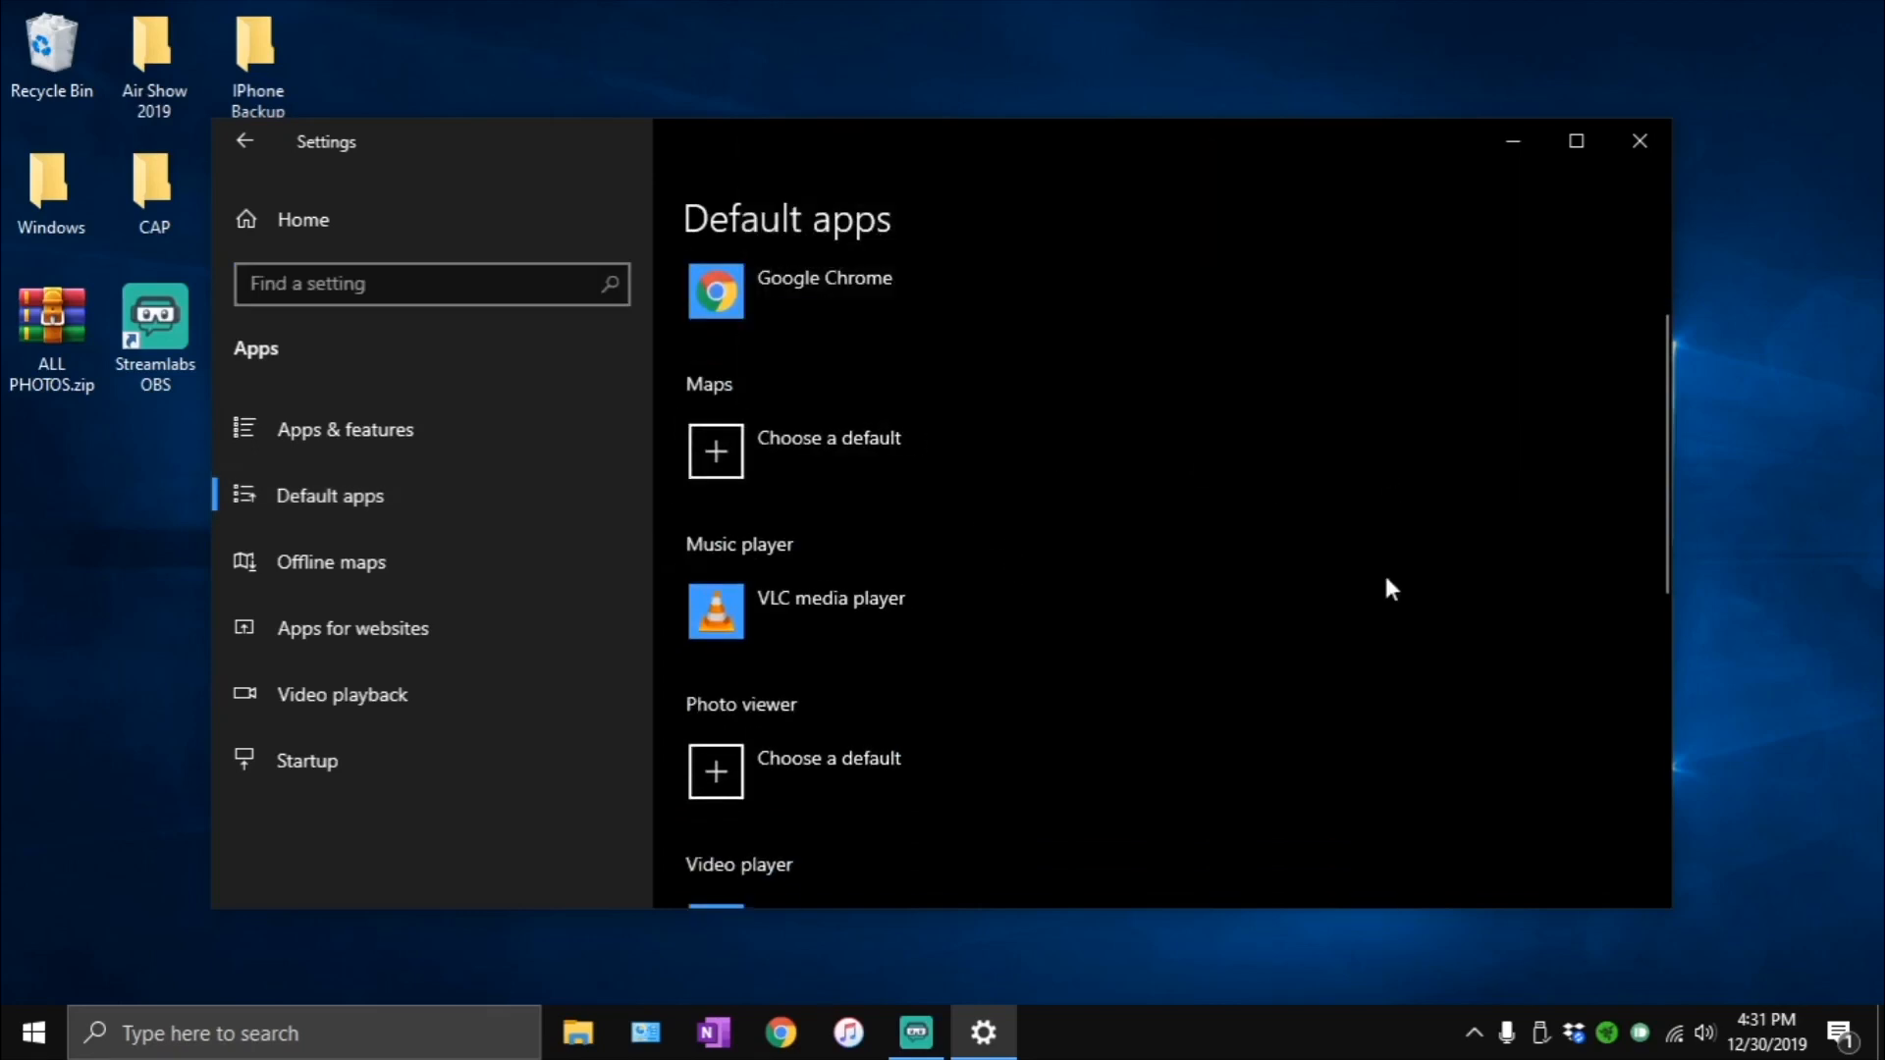
scroll(1388, 585, down, 1)
scroll(1276, 707, down, 2)
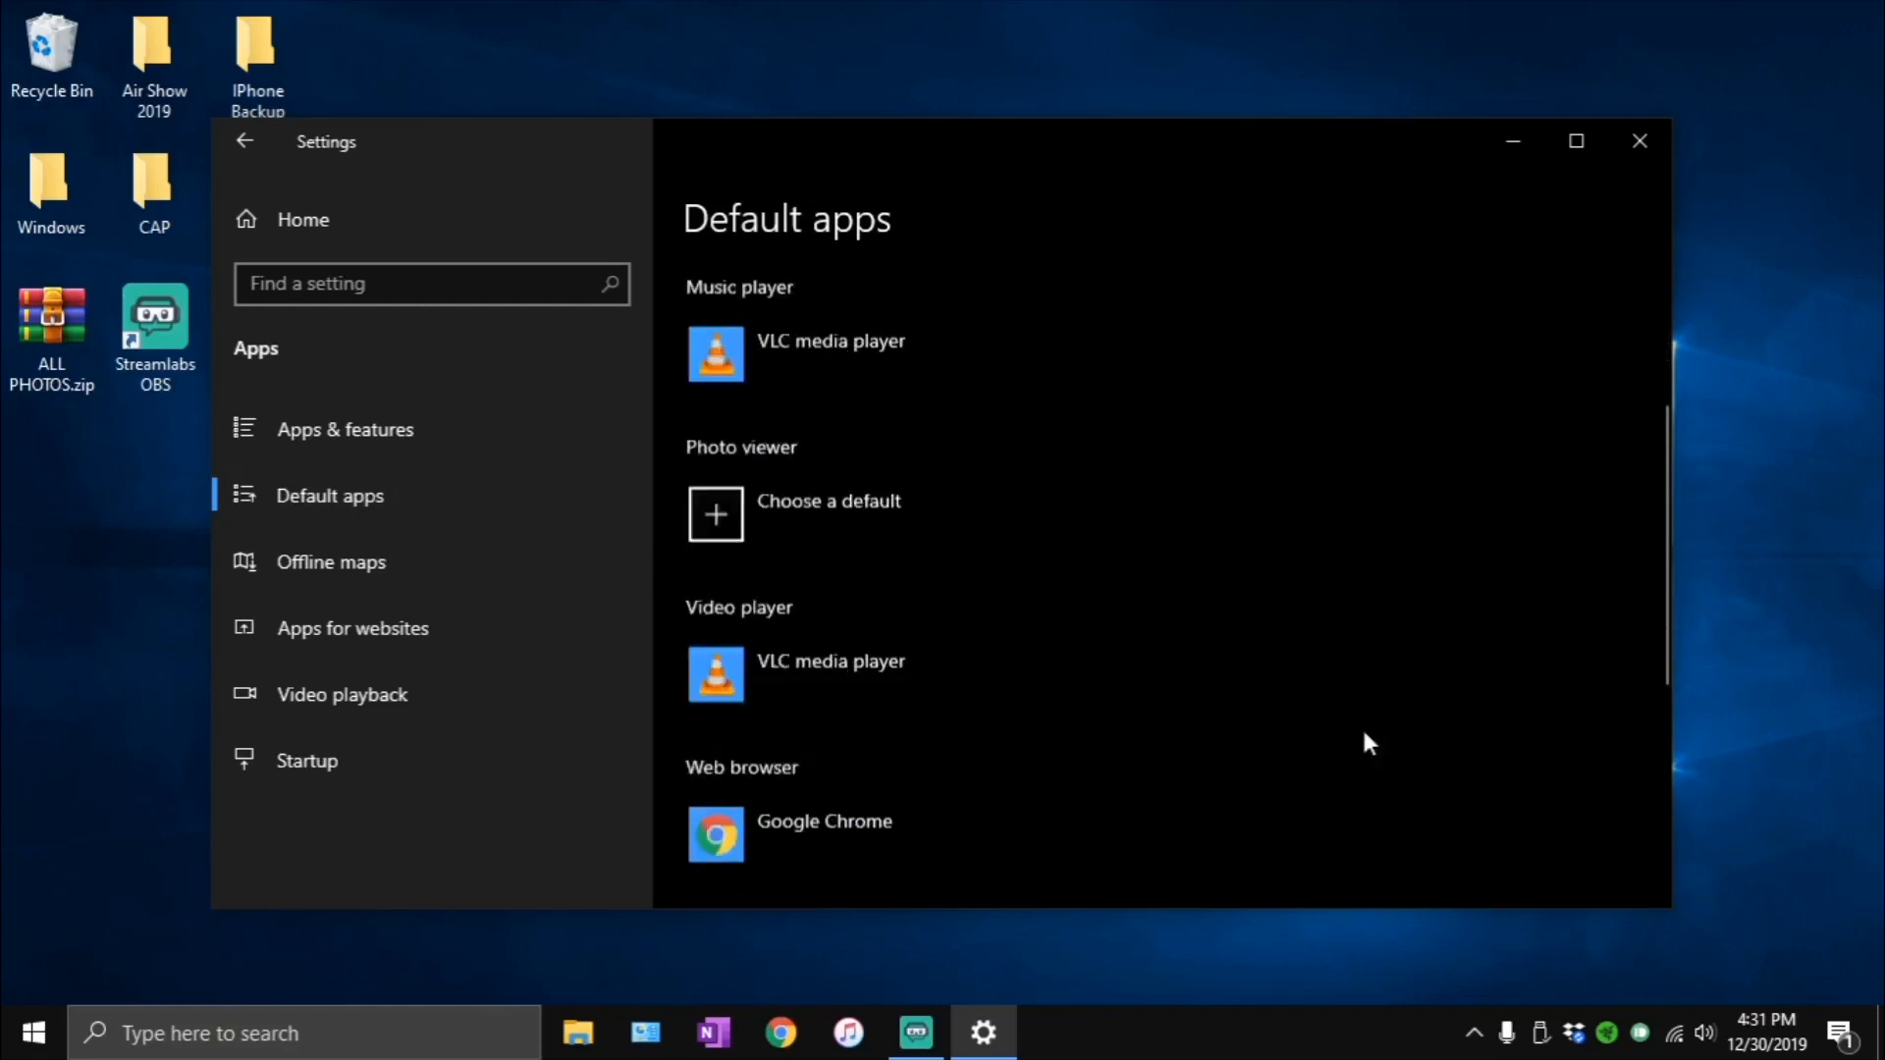
- Choose Google Chrome as the default web browser
click(745, 744)
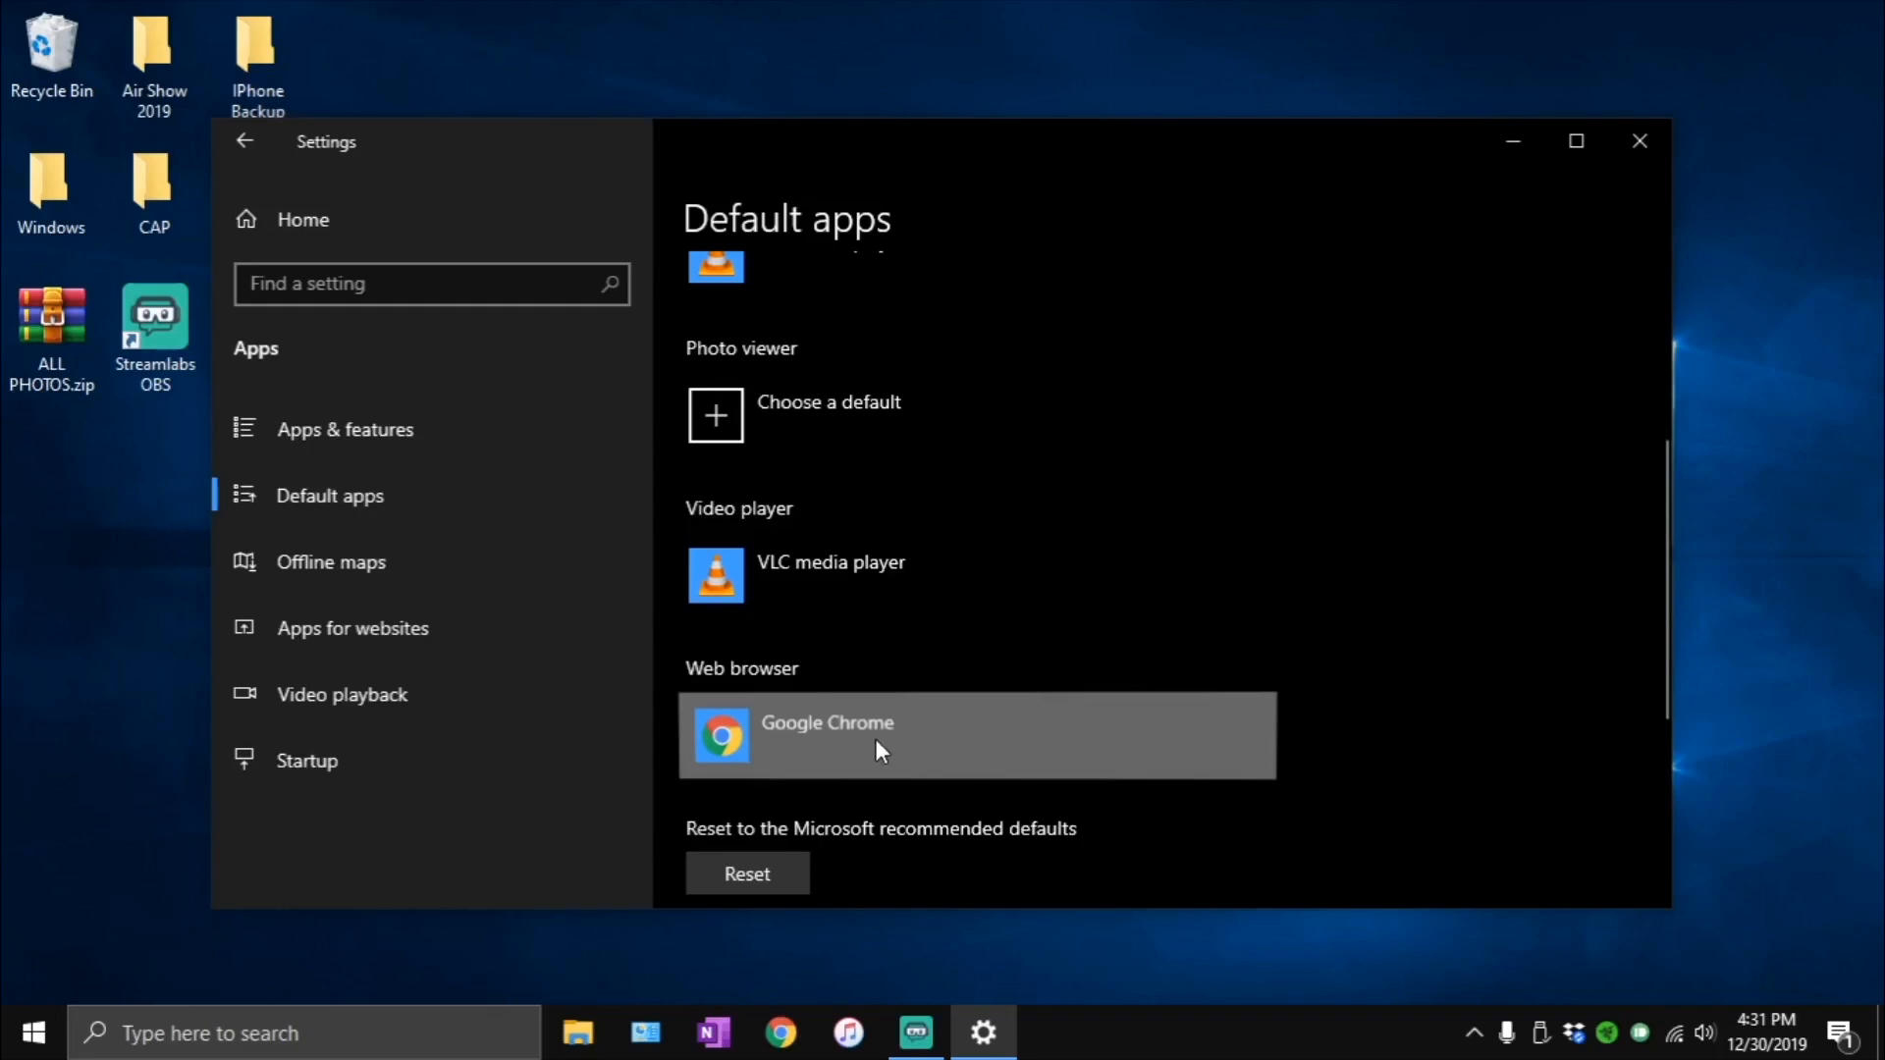
click(874, 766)
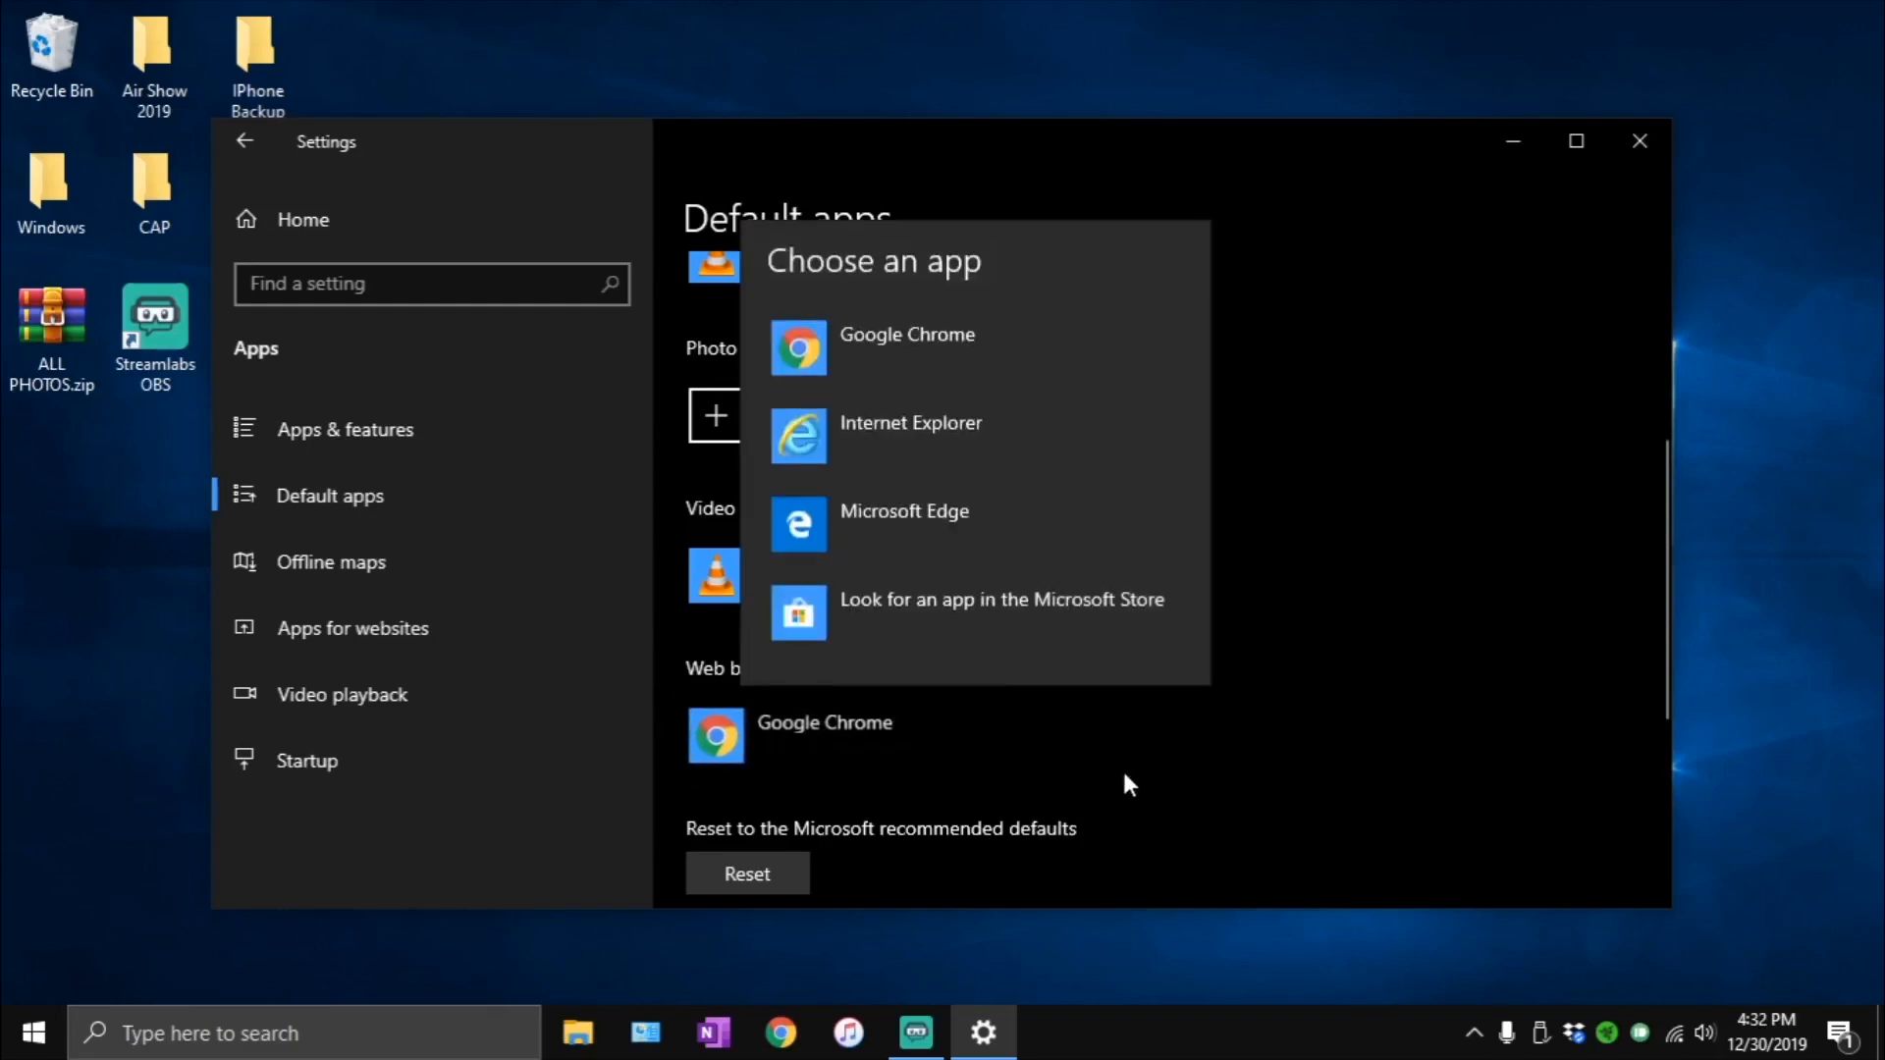
click(928, 374)
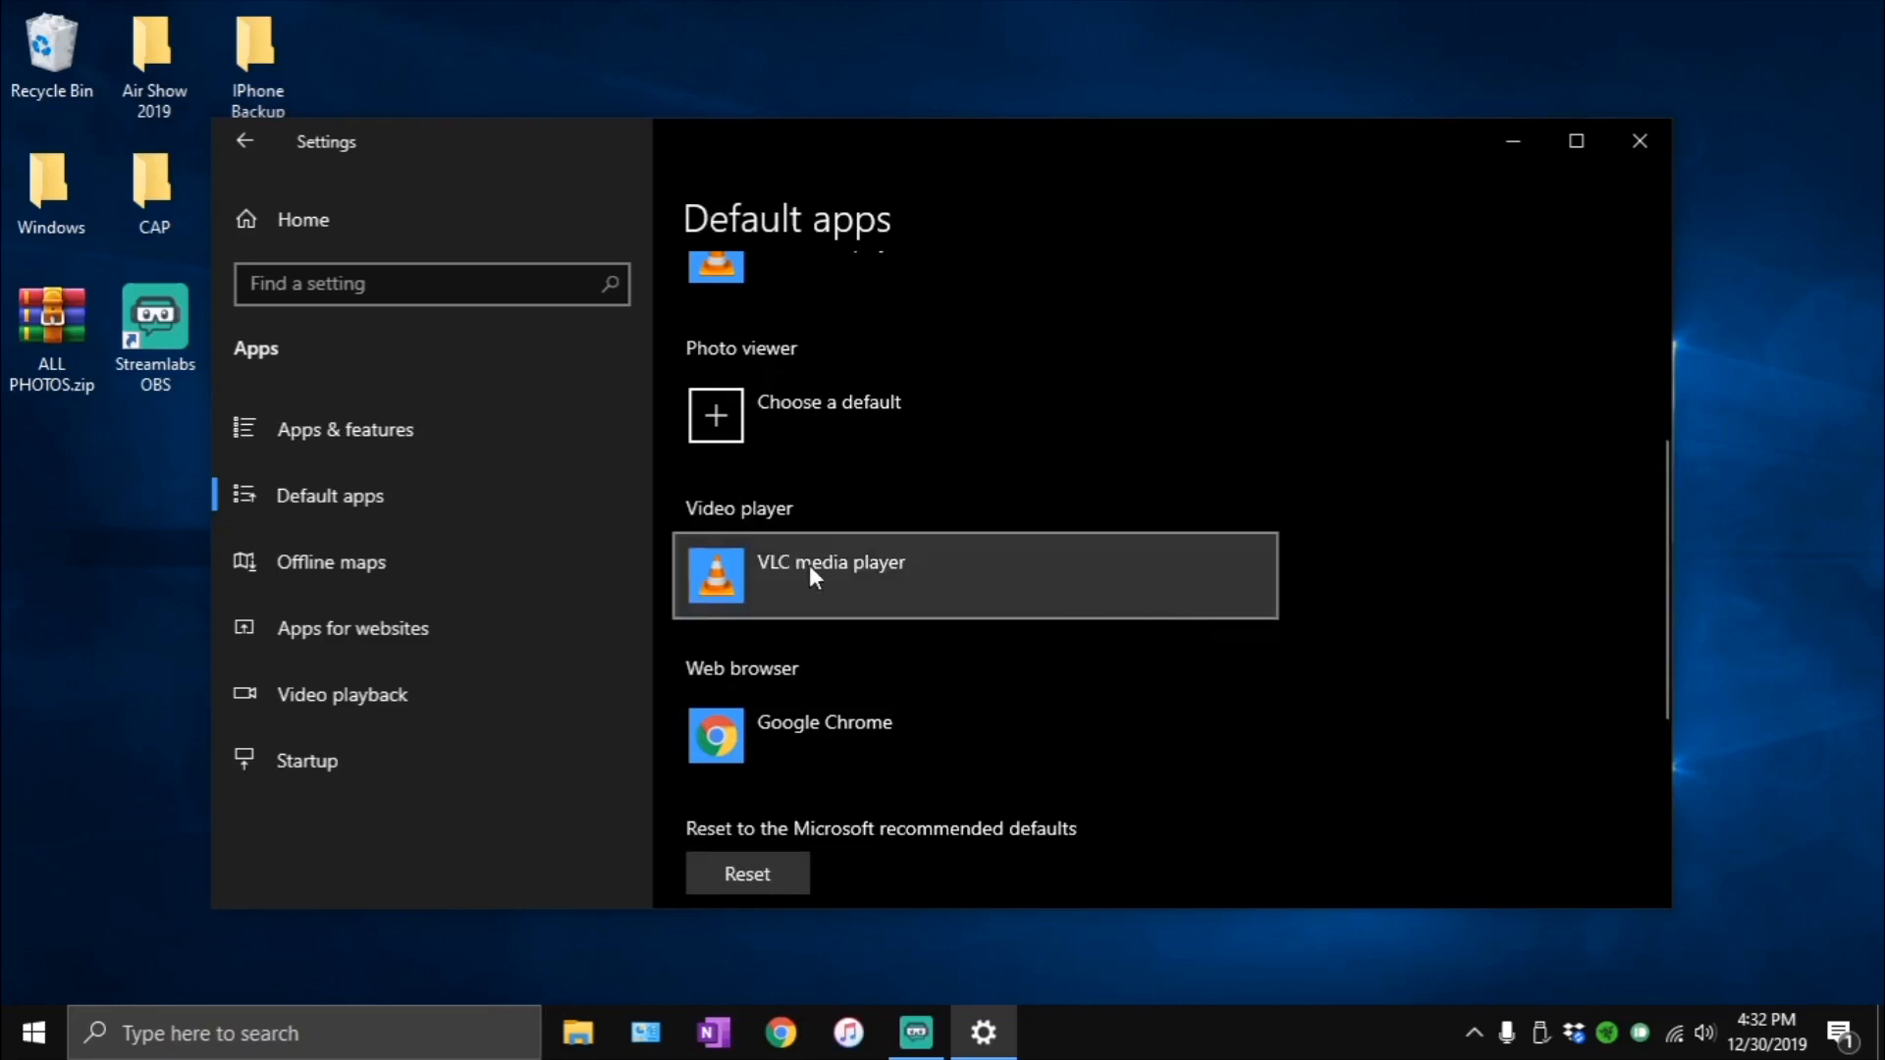
- Delete all offline maps and check the option for automatically updating maps
click(357, 569)
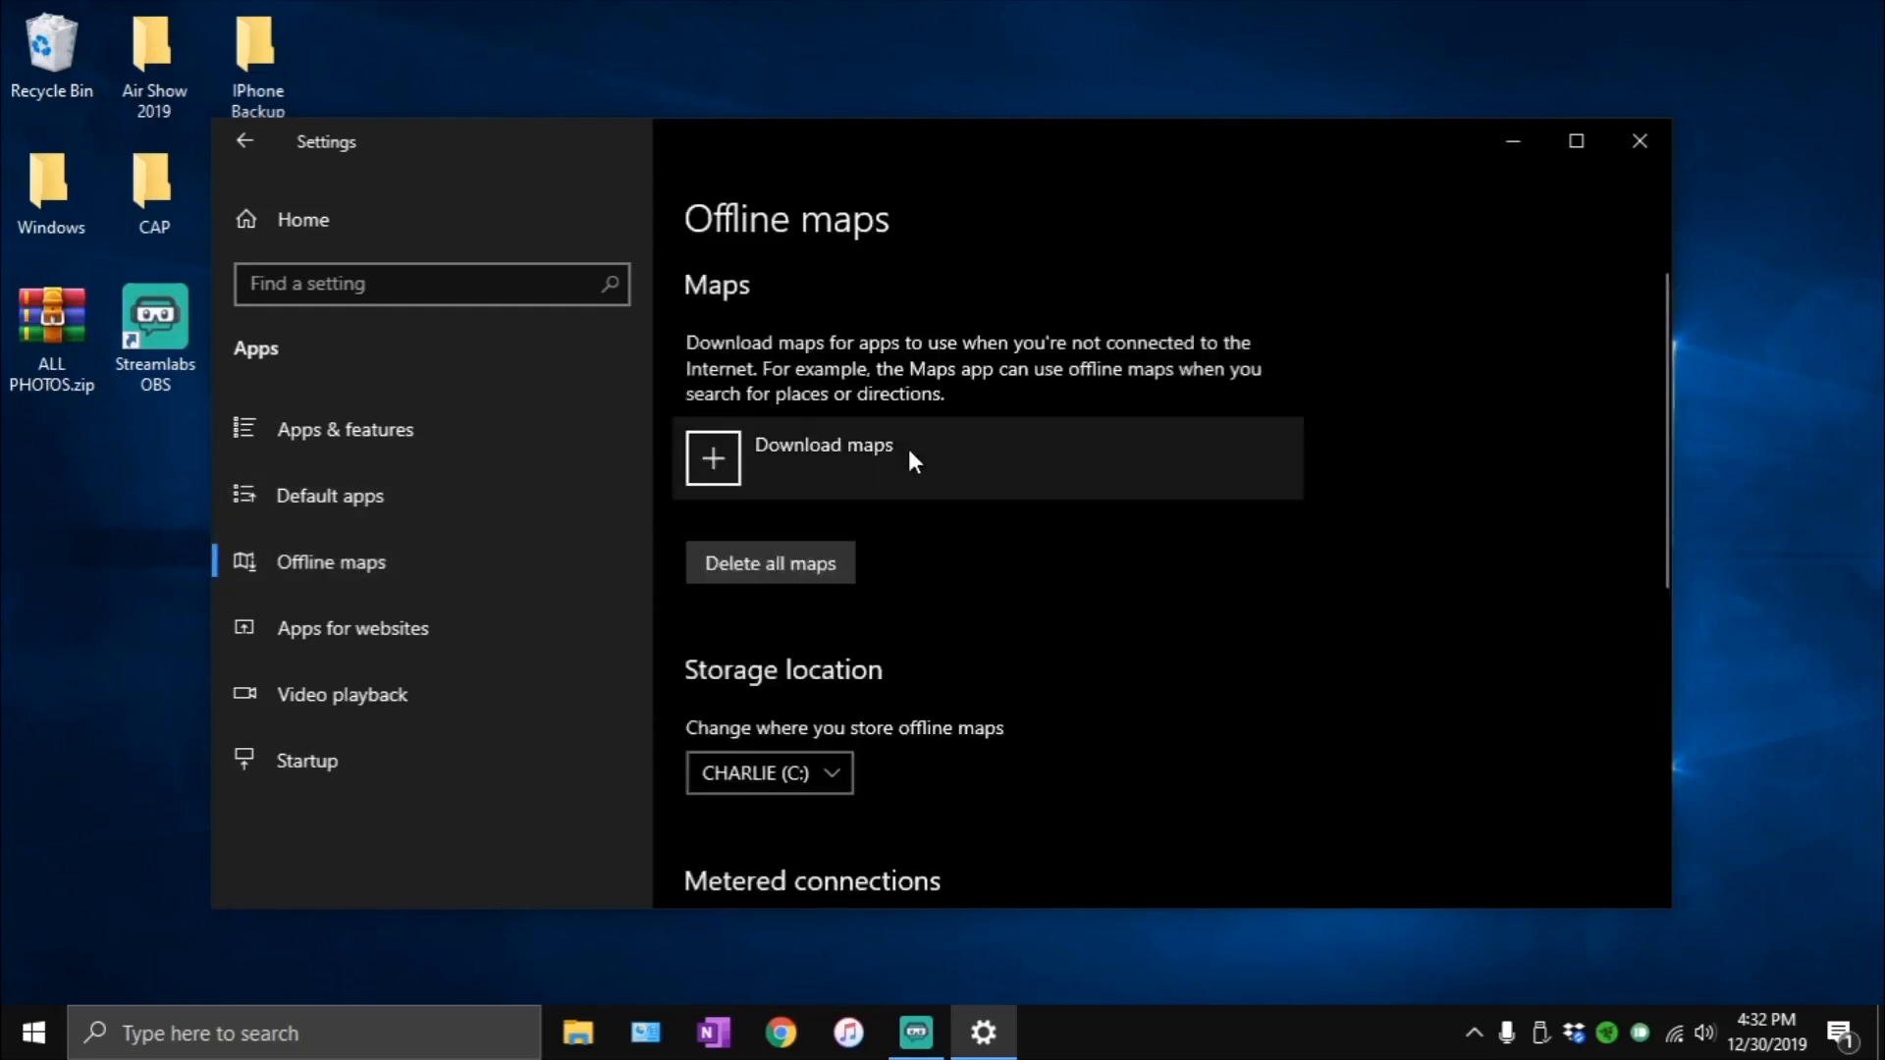
scroll(923, 353, down, 2)
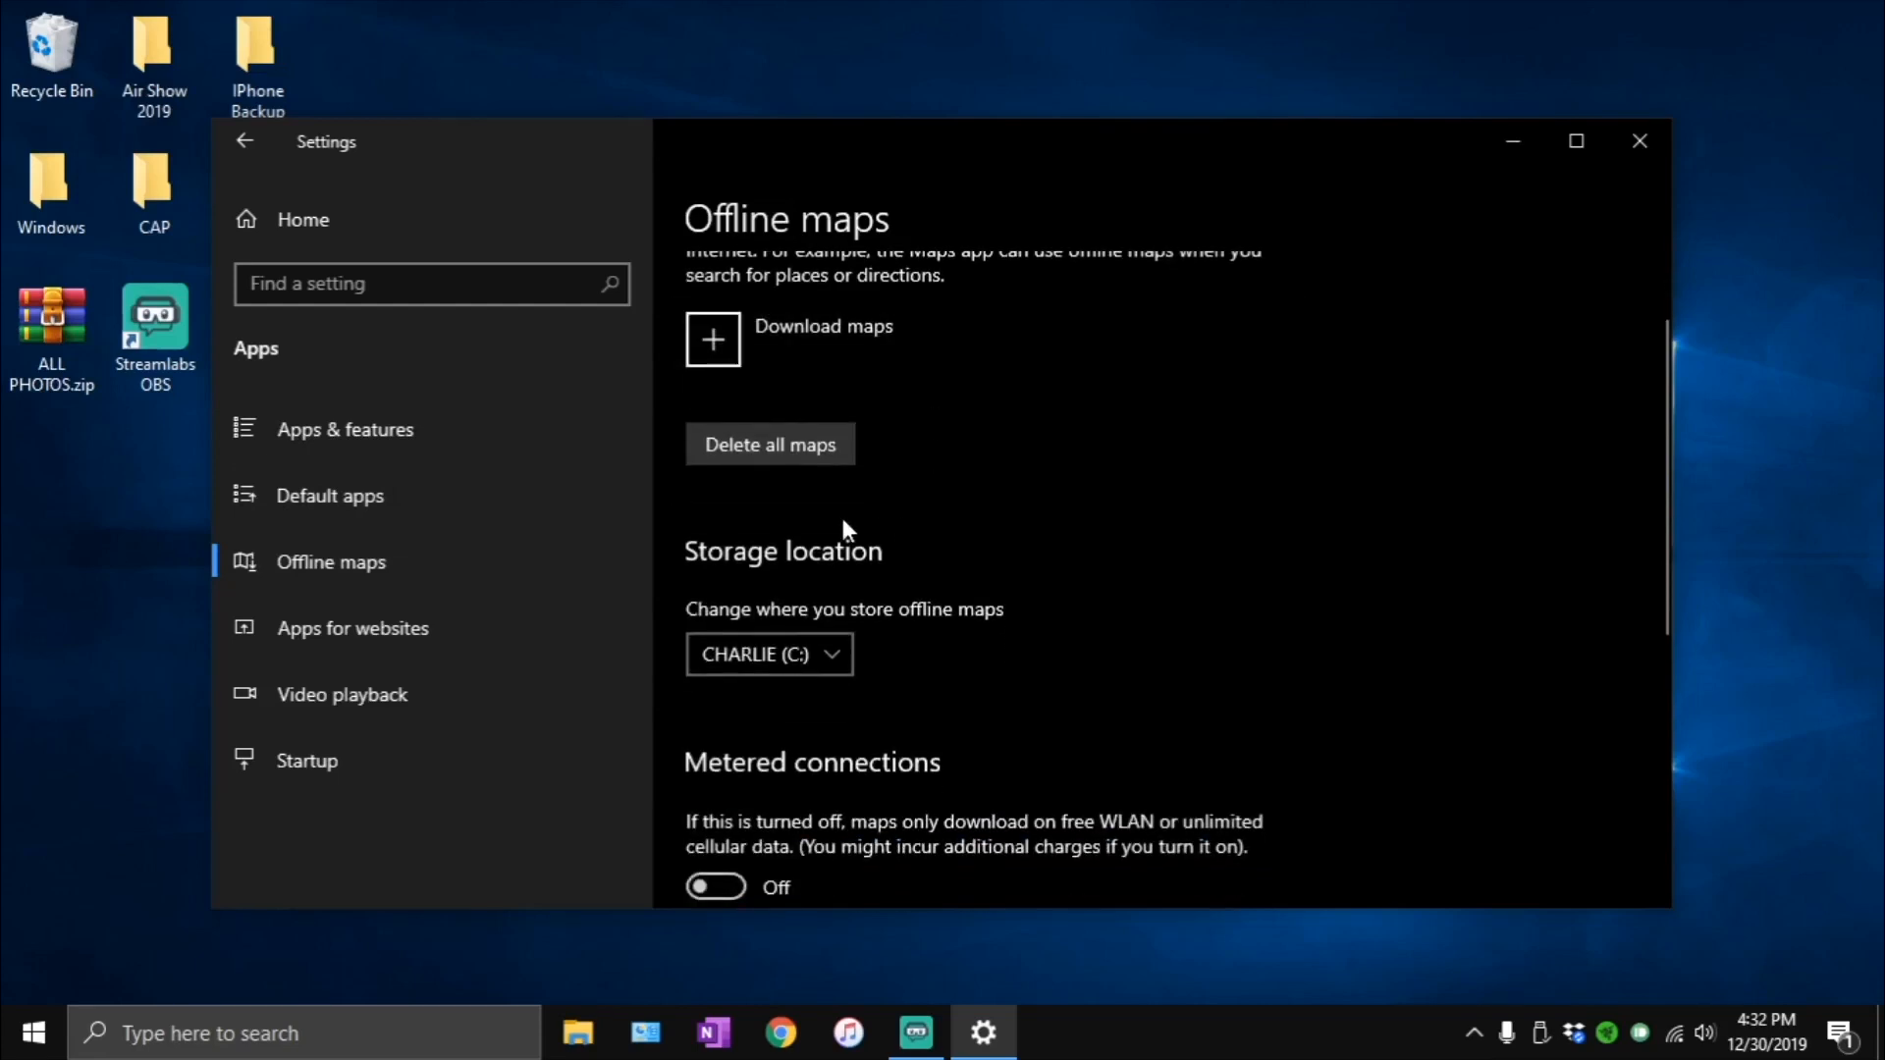
scroll(909, 469, up, 2)
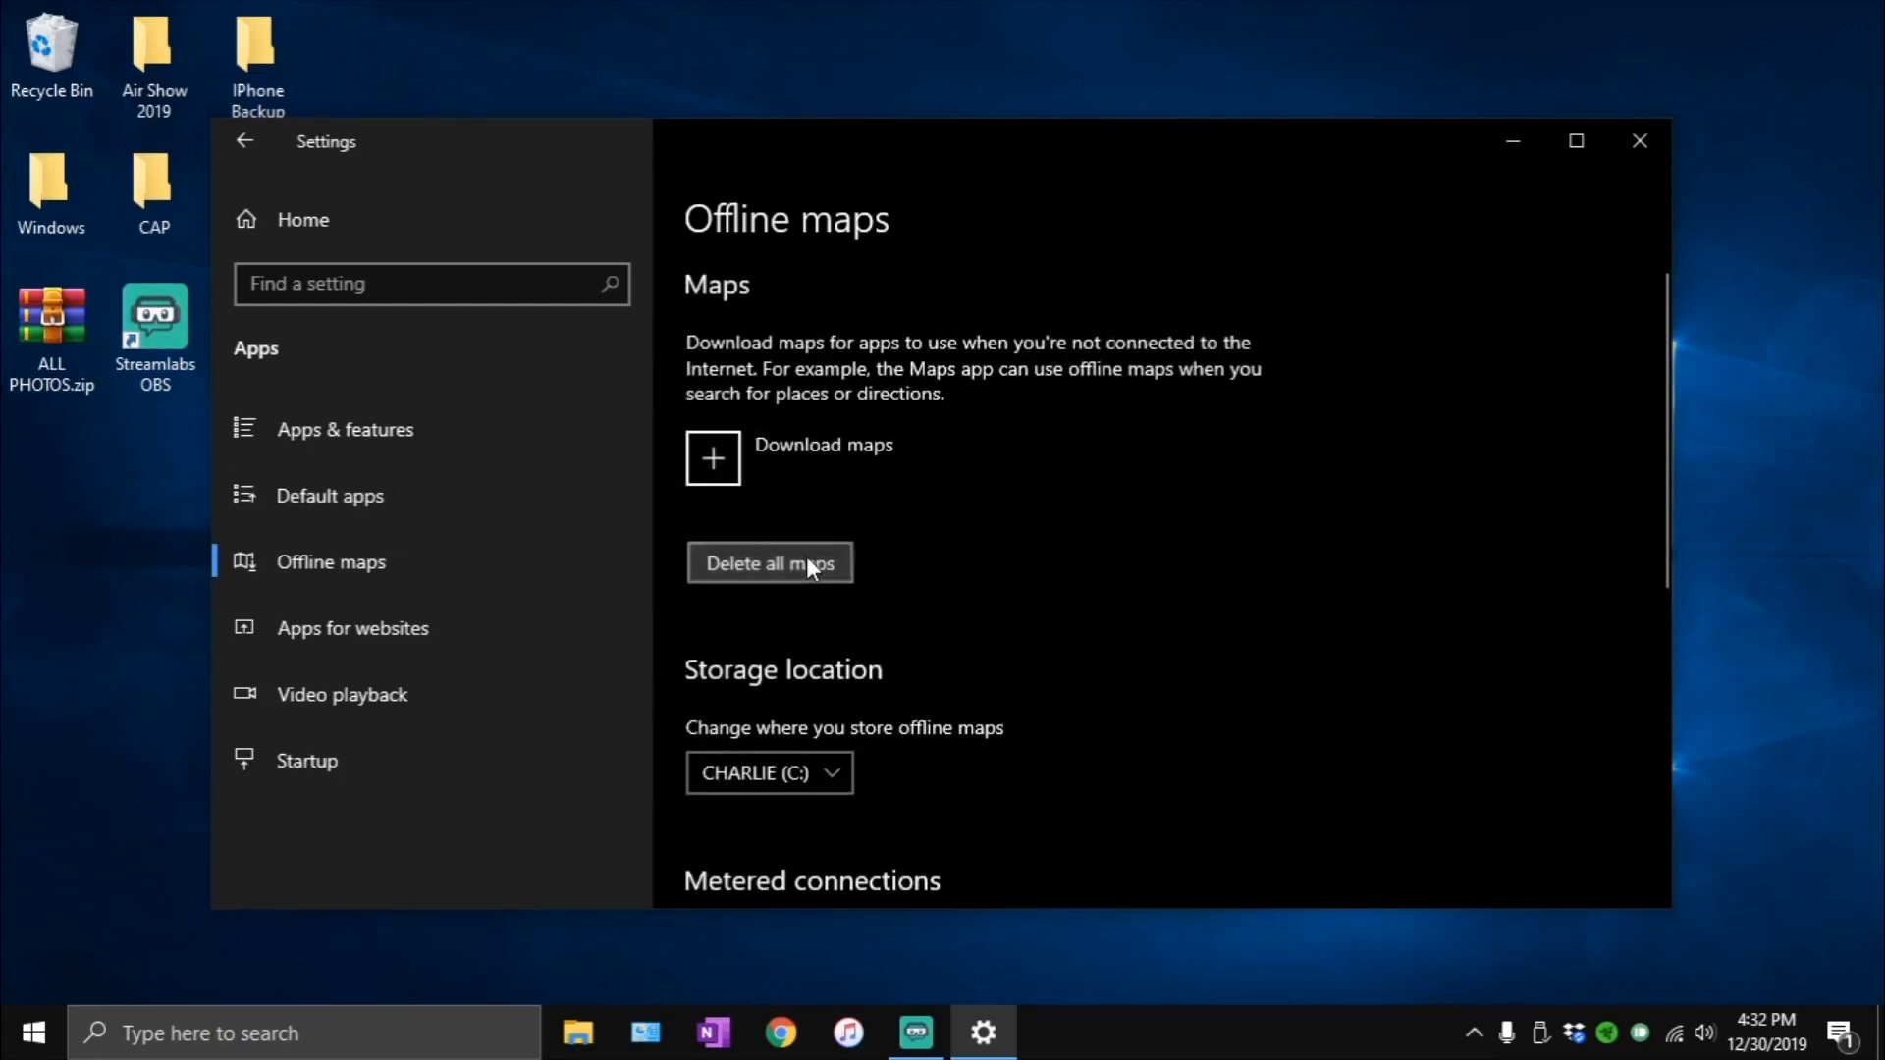
click(805, 556)
click(884, 493)
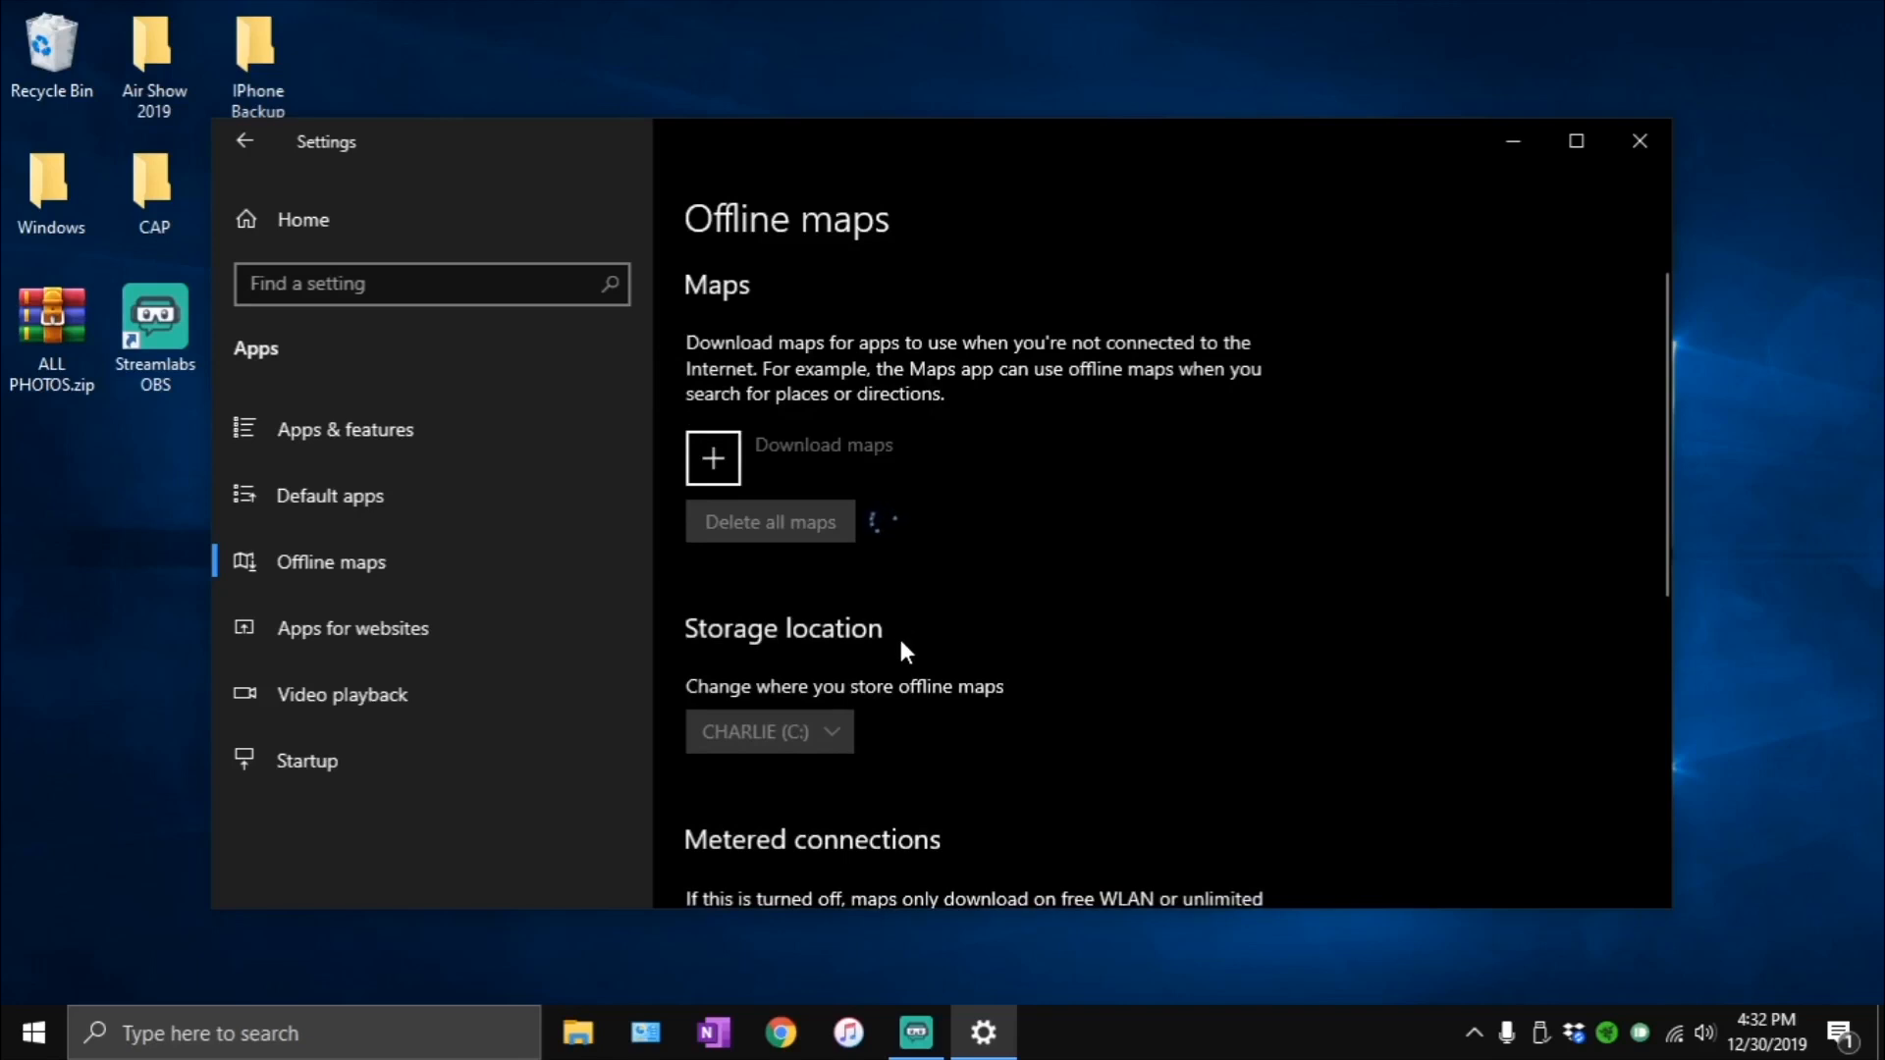
scroll(898, 634, down, 3)
scroll(907, 633, down, 5)
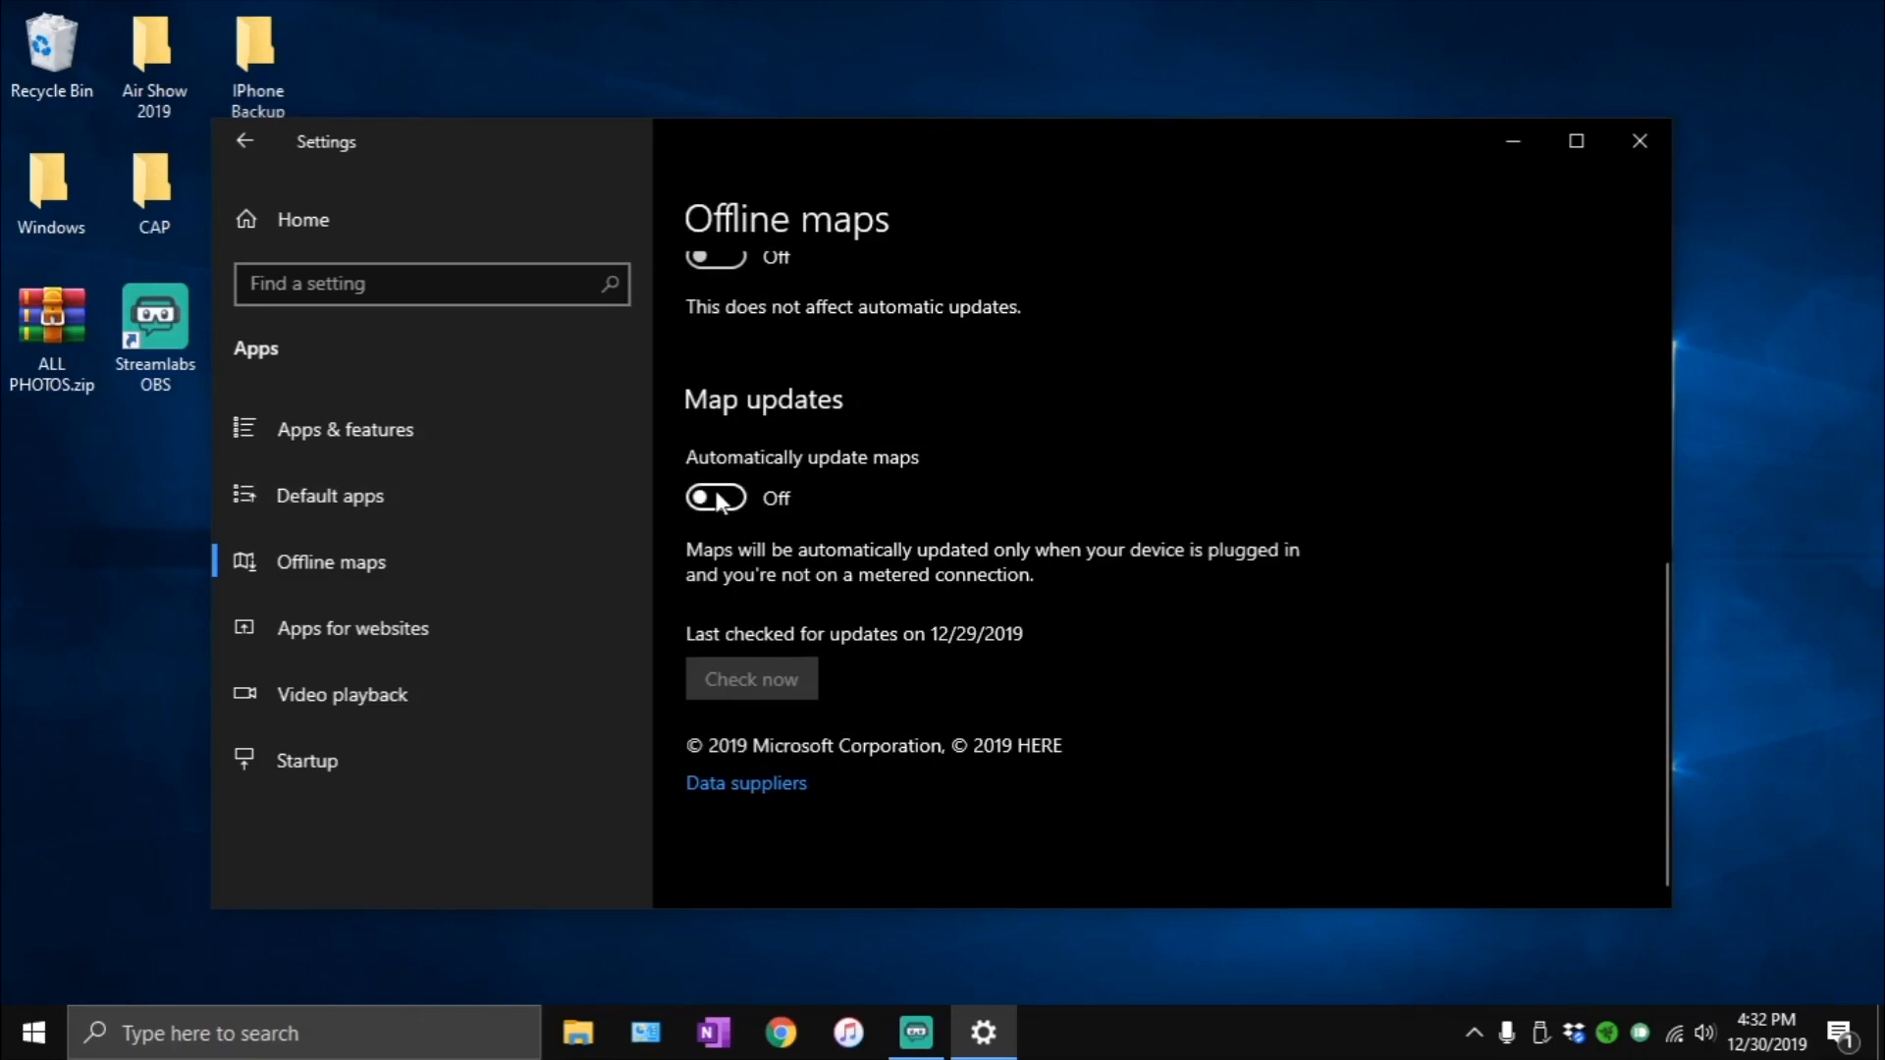
- Open the Startup page of the Apps settings and turn off FlvtoYoutubeDownloader.Redesign
click(385, 763)
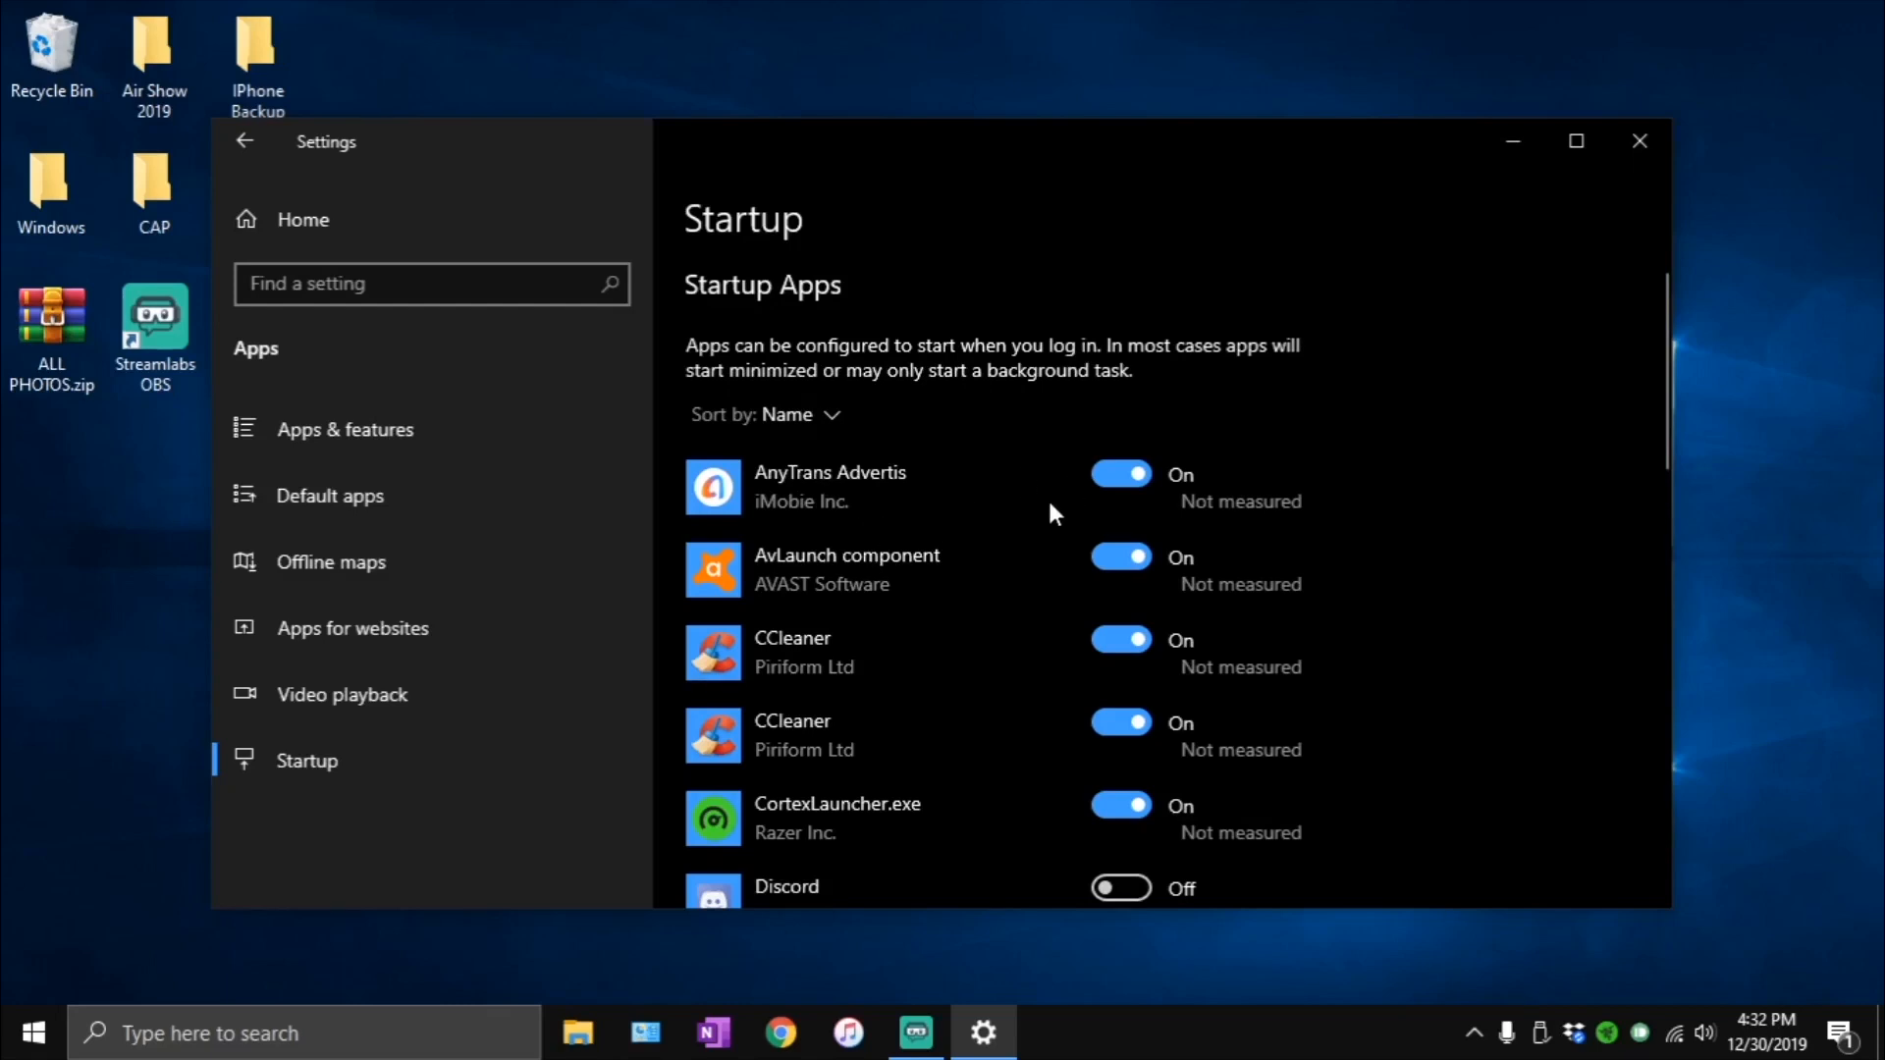
scroll(948, 564, down, 3)
scroll(915, 554, down, 6)
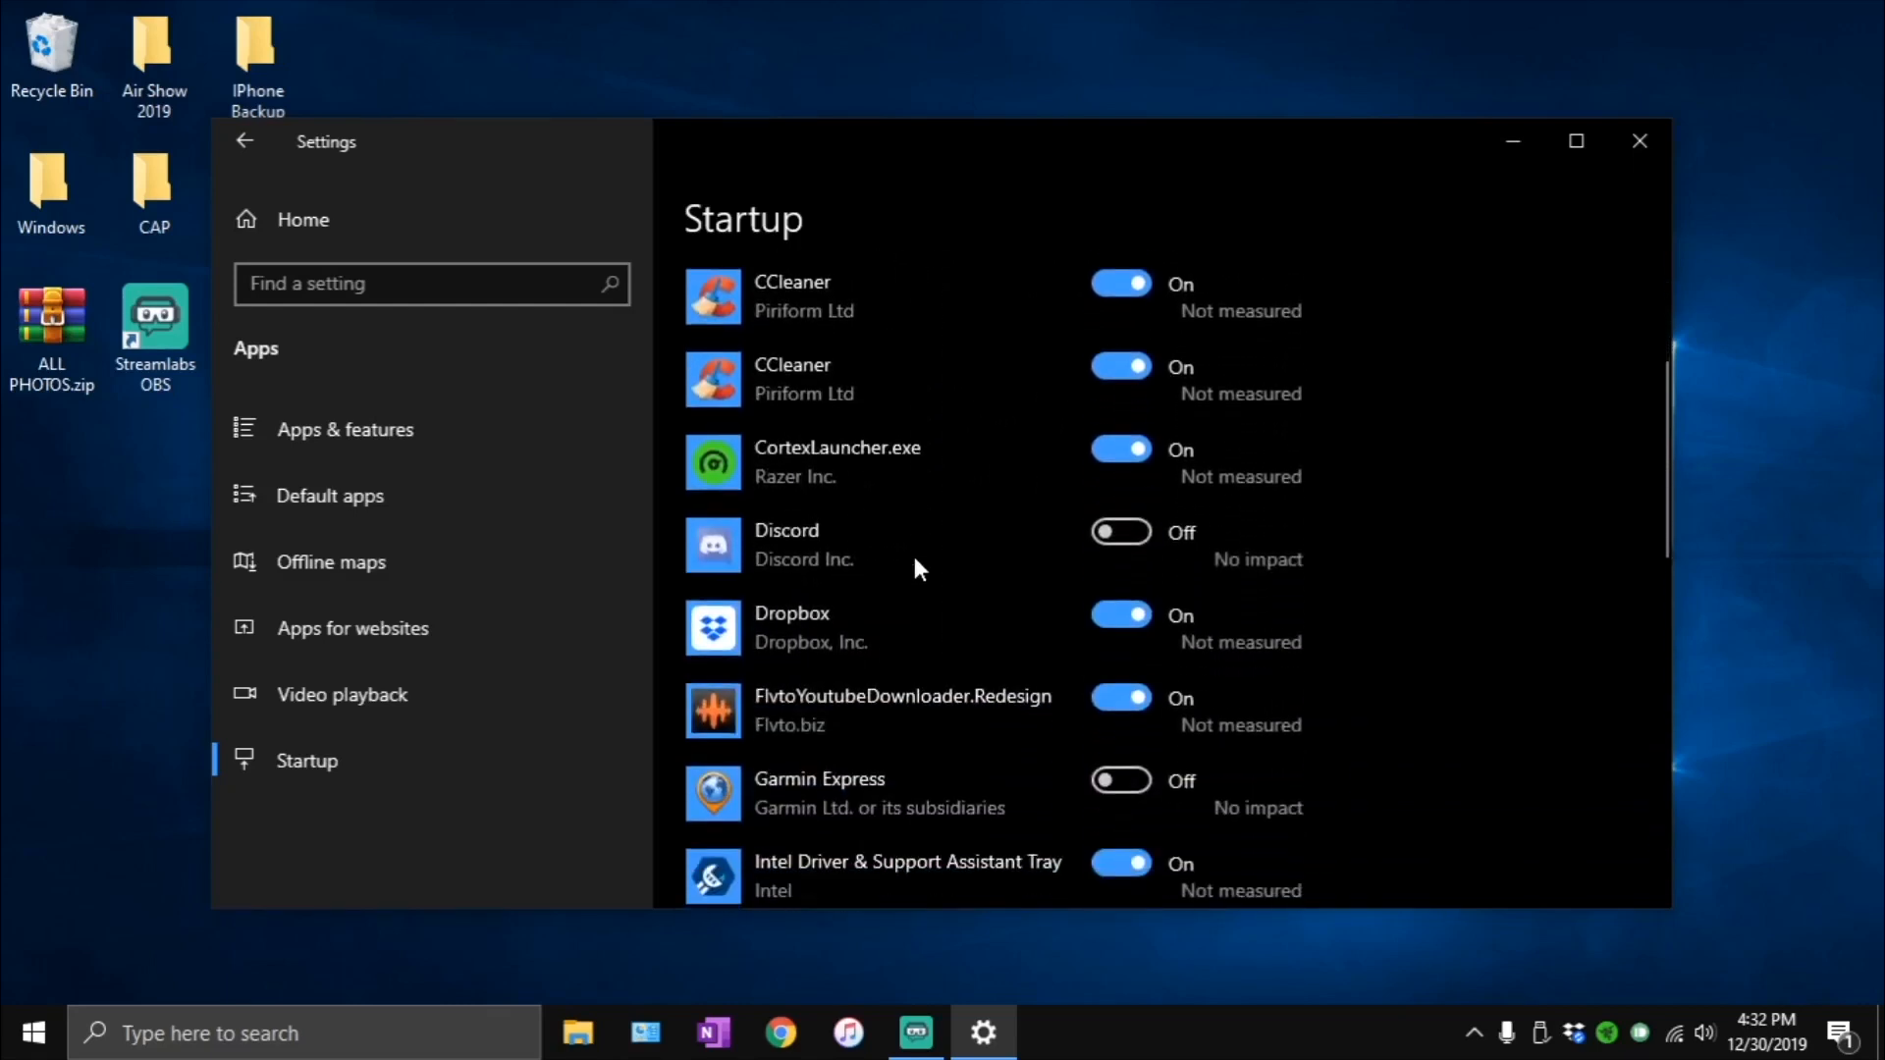
click(1112, 462)
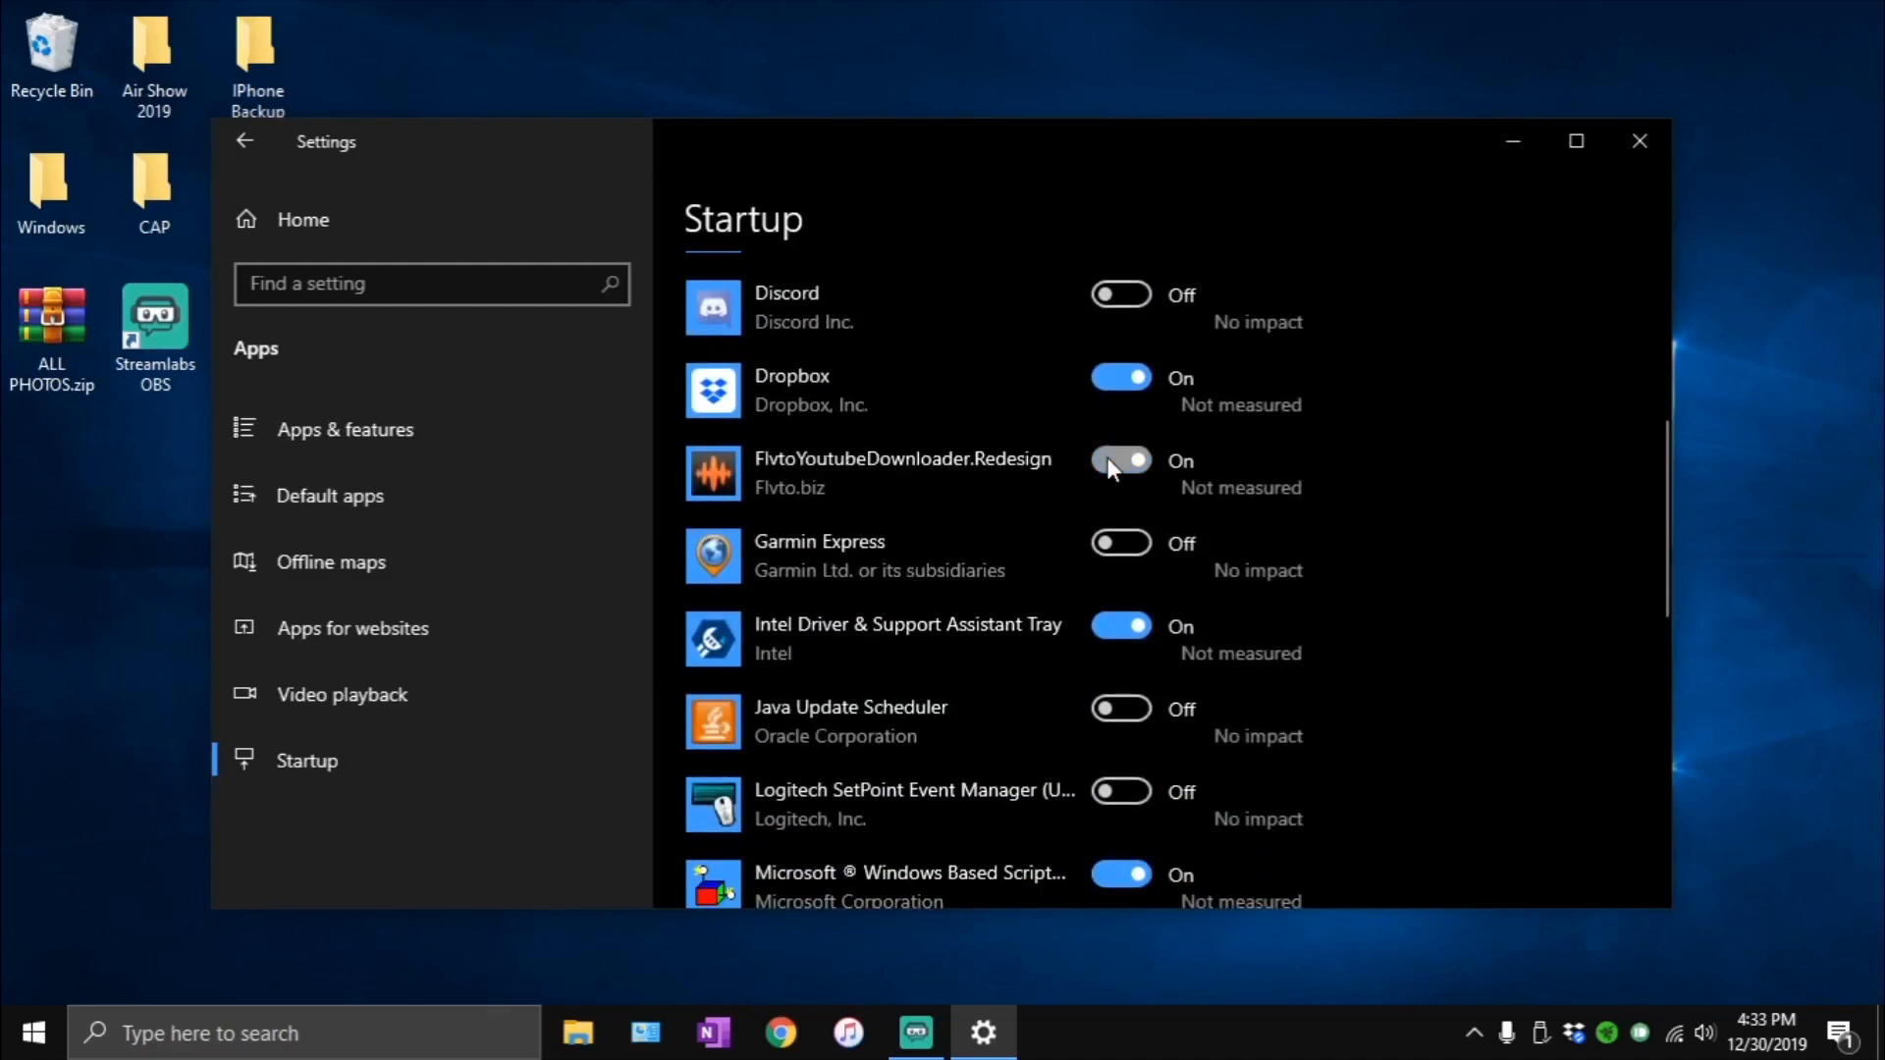
click(1080, 638)
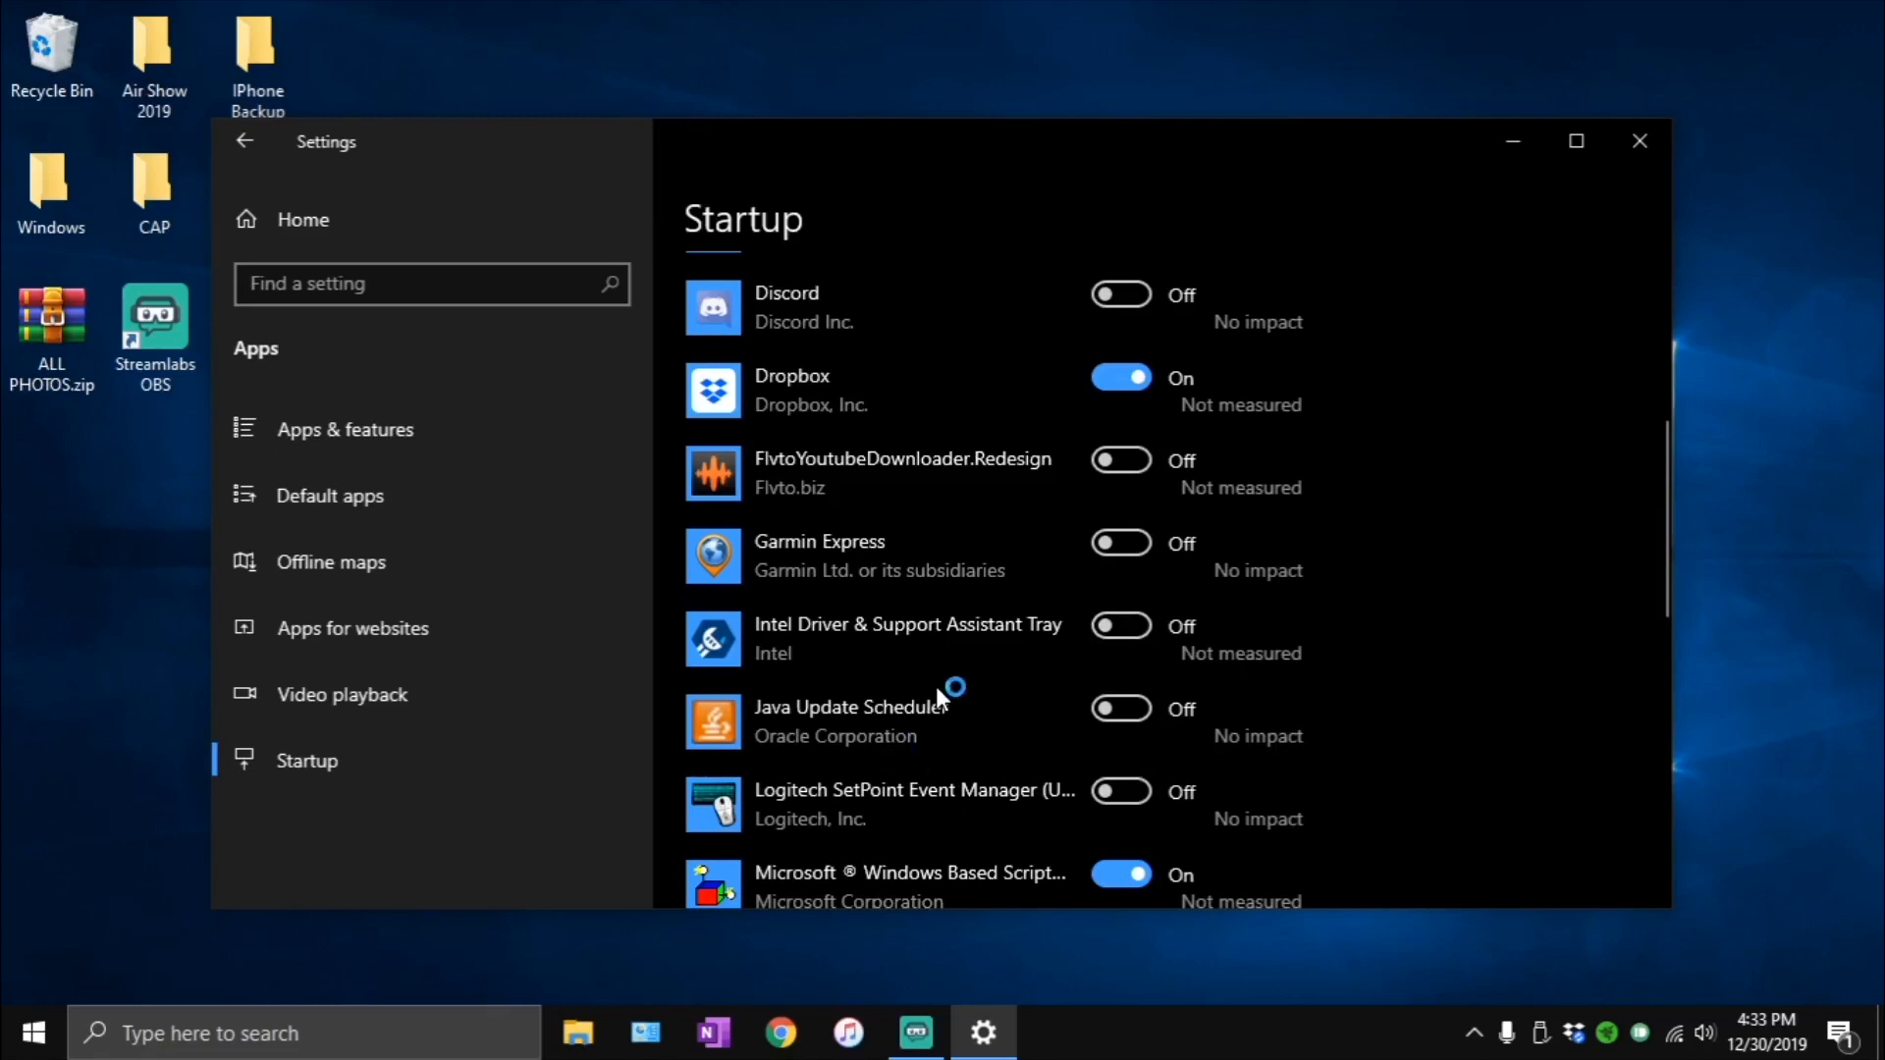
scroll(935, 686, down, 2)
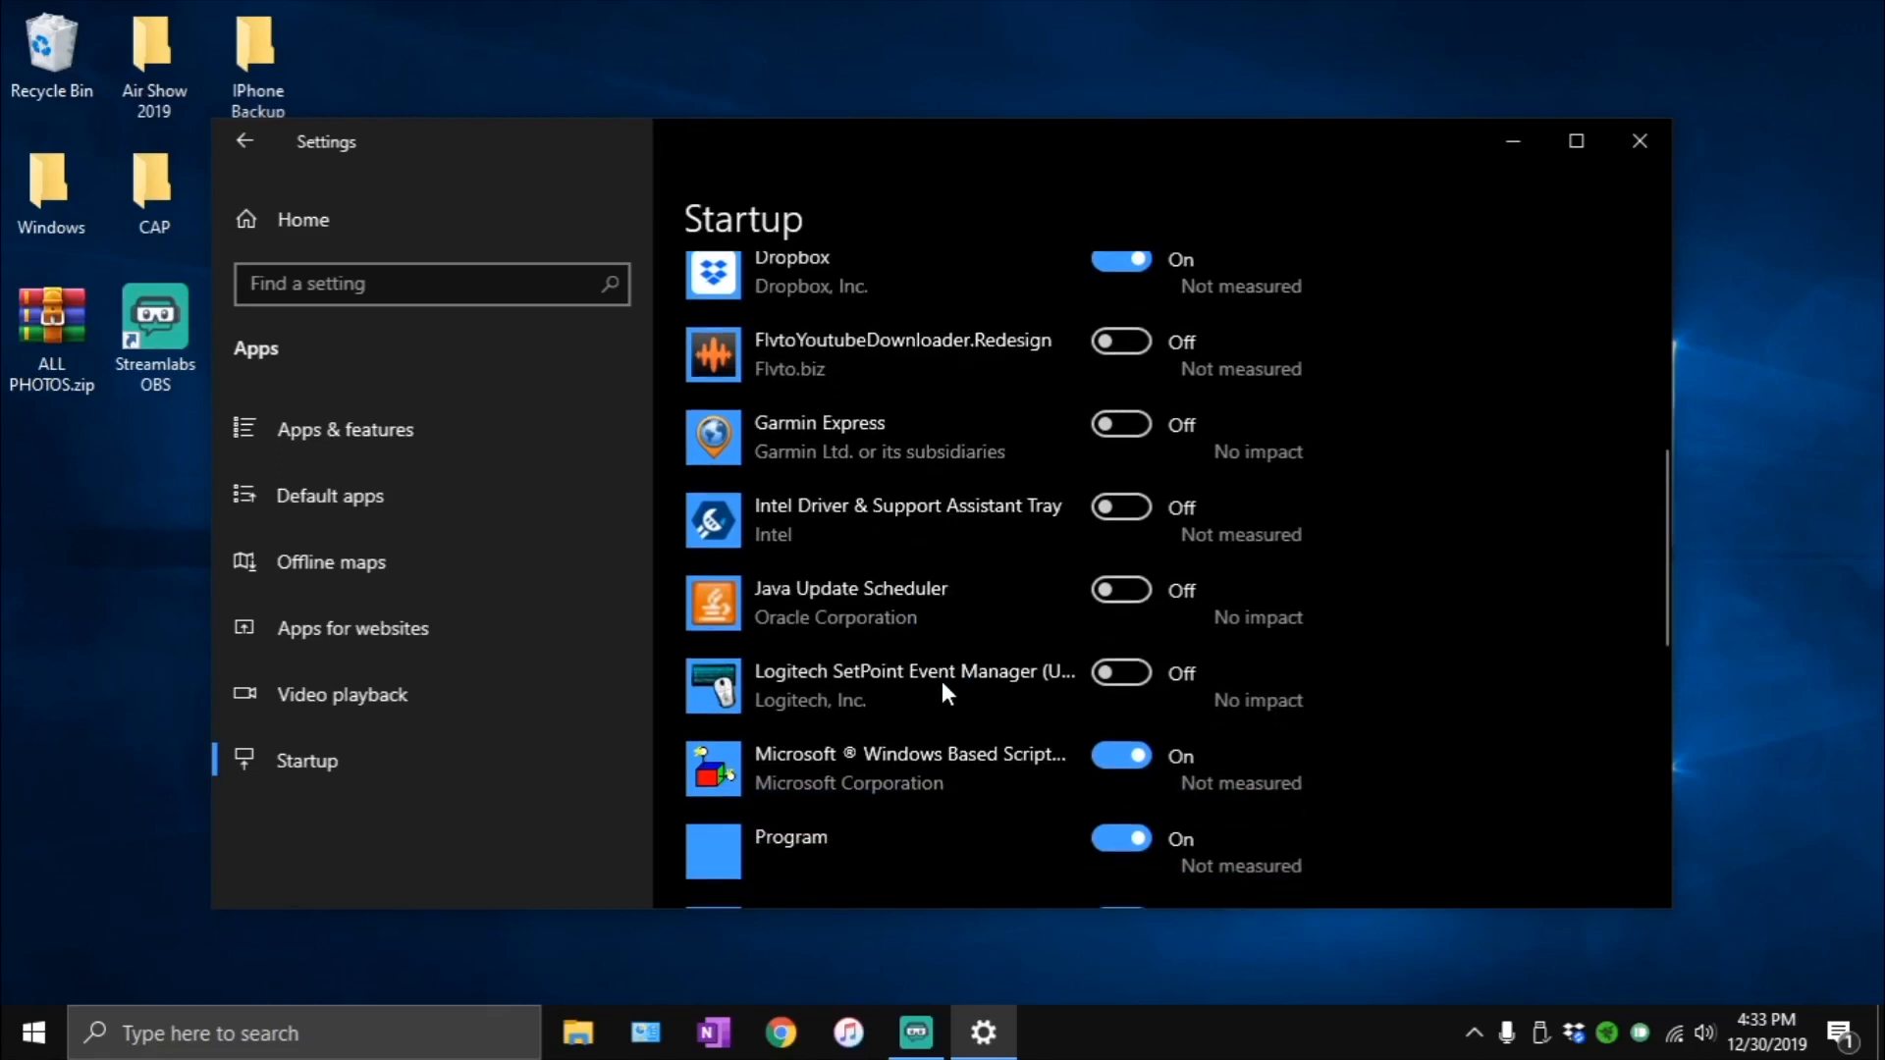
click(1121, 506)
- Turn on iCloud Services, iCloud Photo Stream and iCloud Drive in the startup apps list
scroll(1011, 704, down, 2)
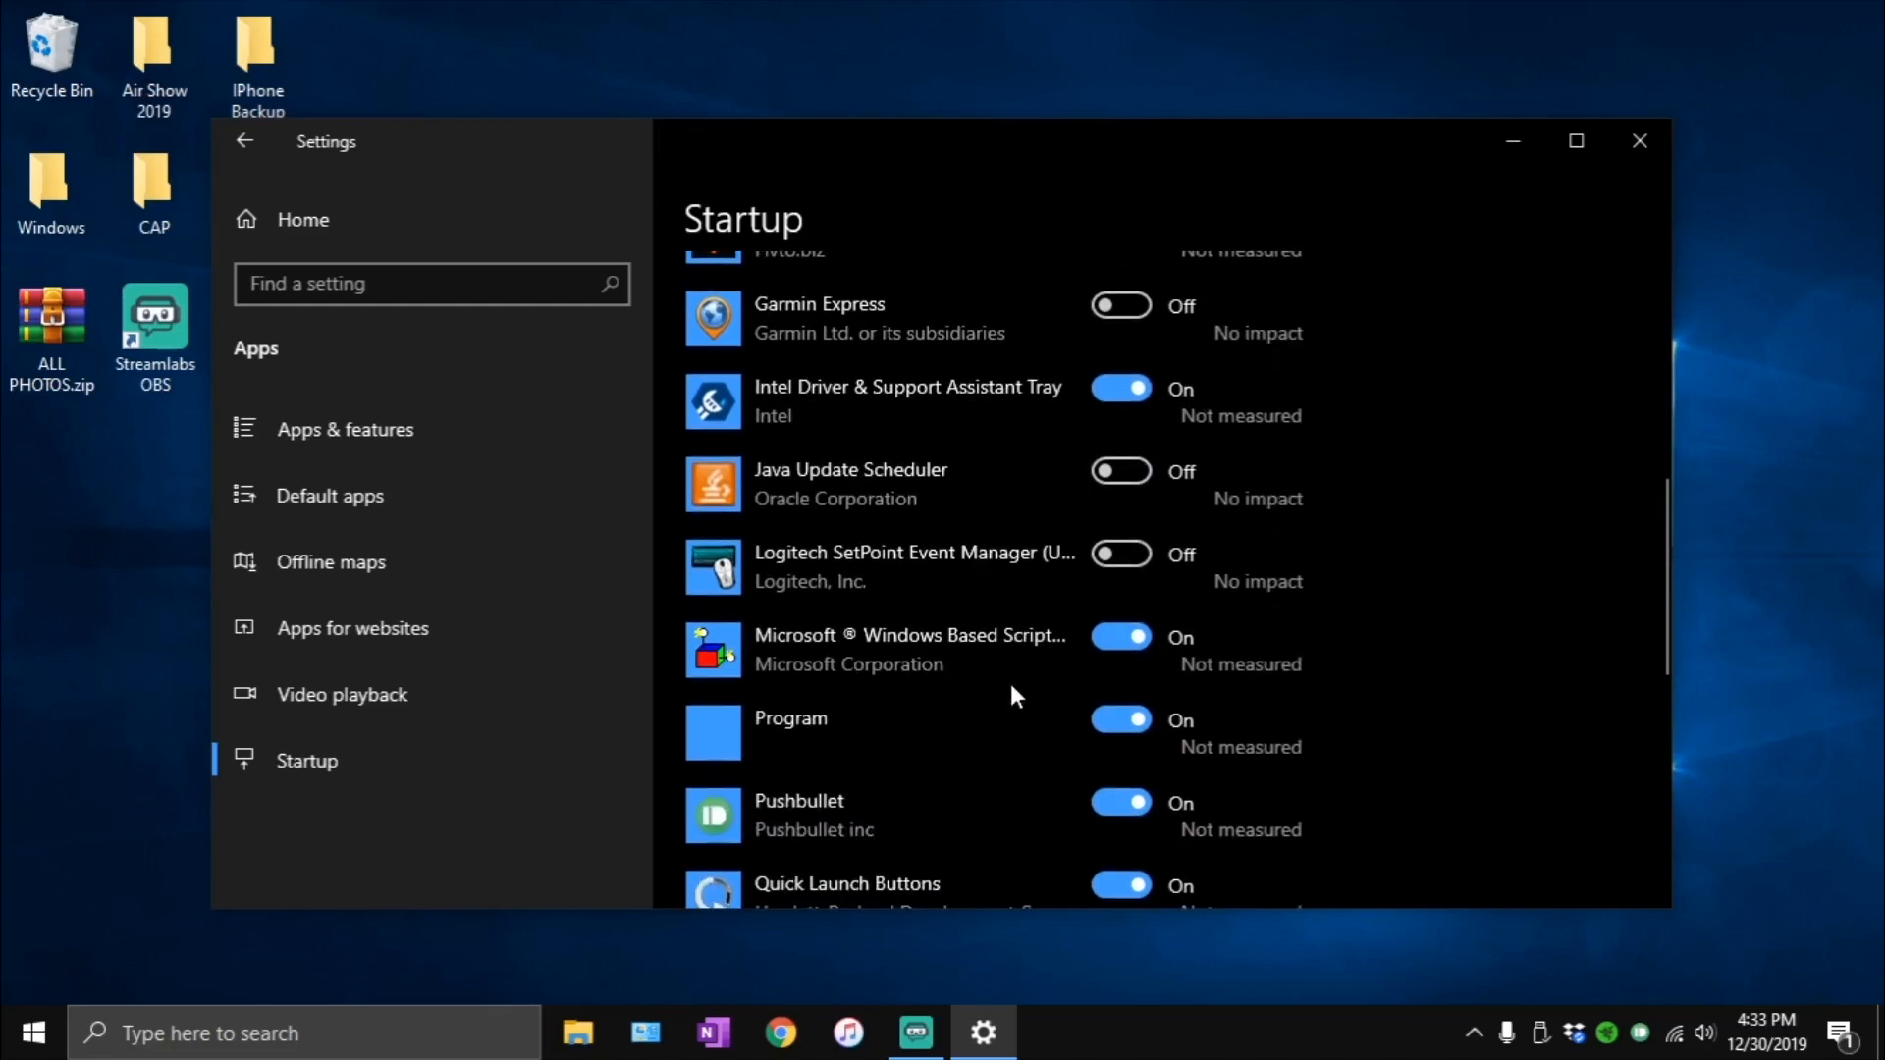
scroll(956, 626, down, 8)
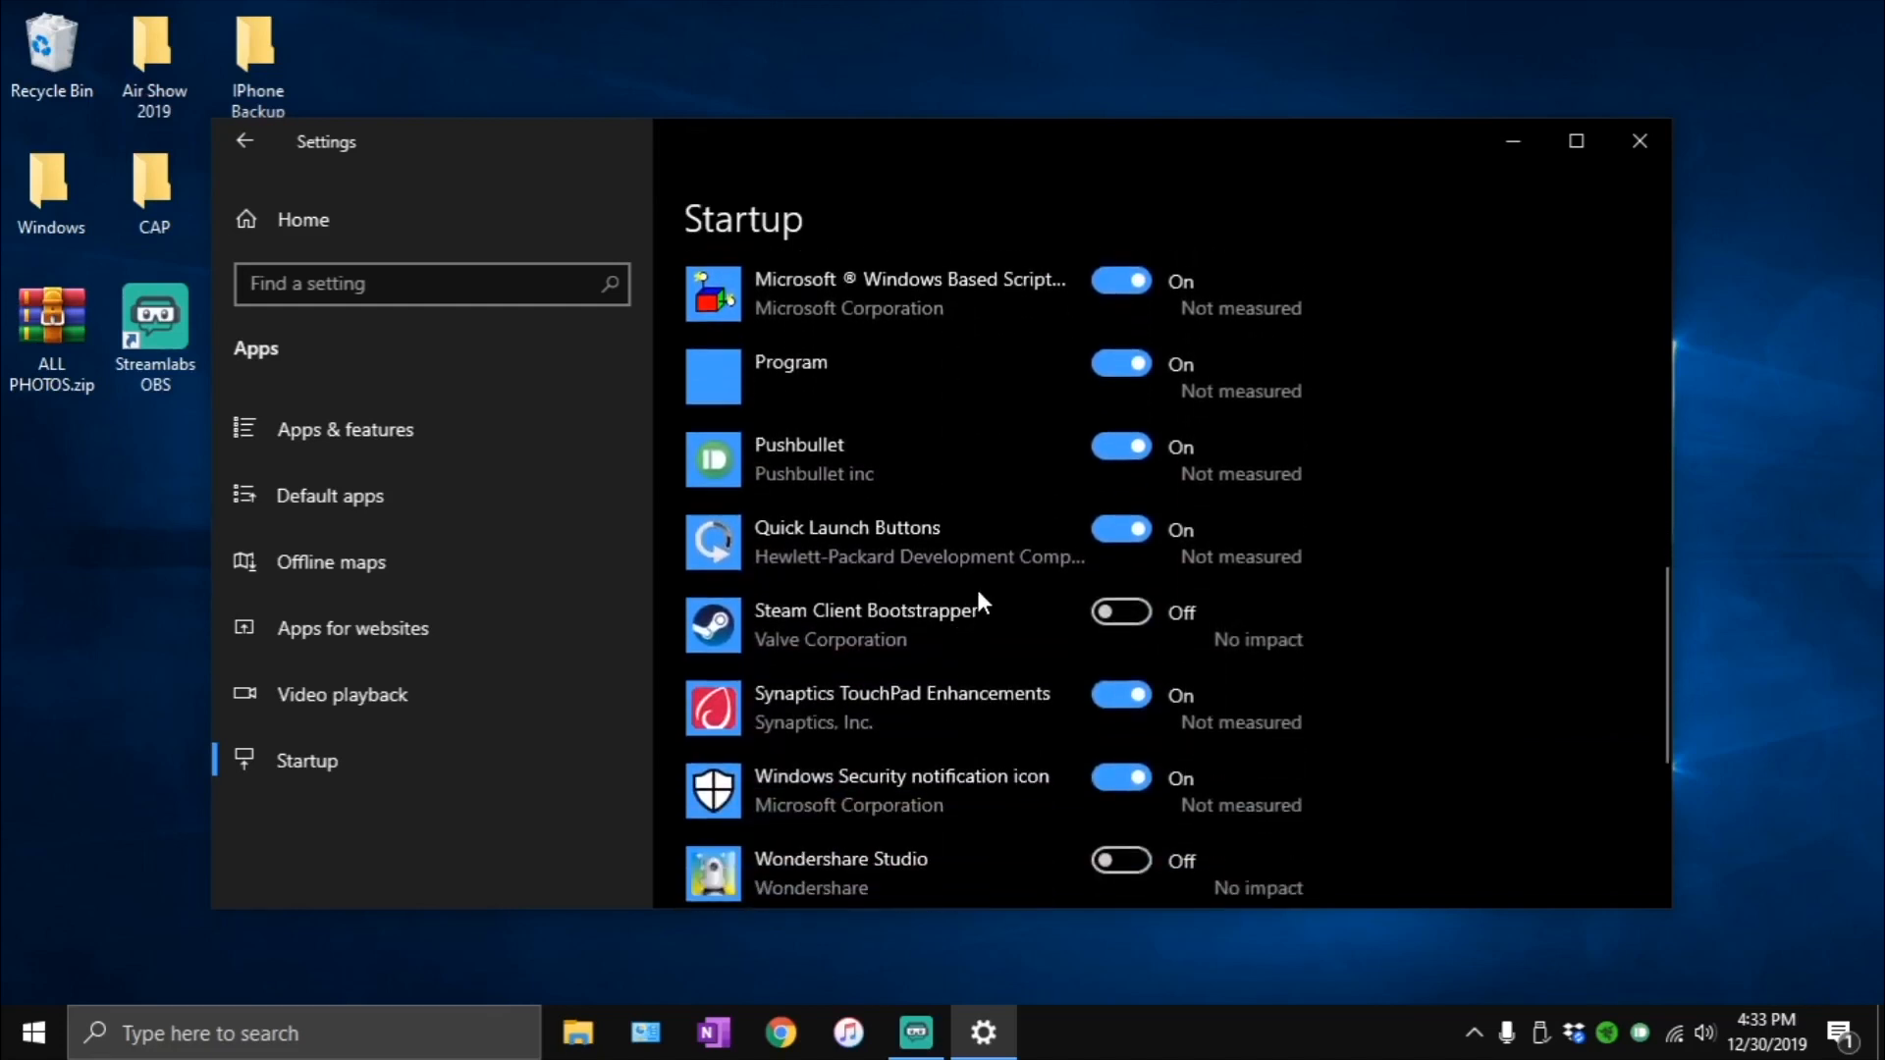
scroll(981, 562, down, 3)
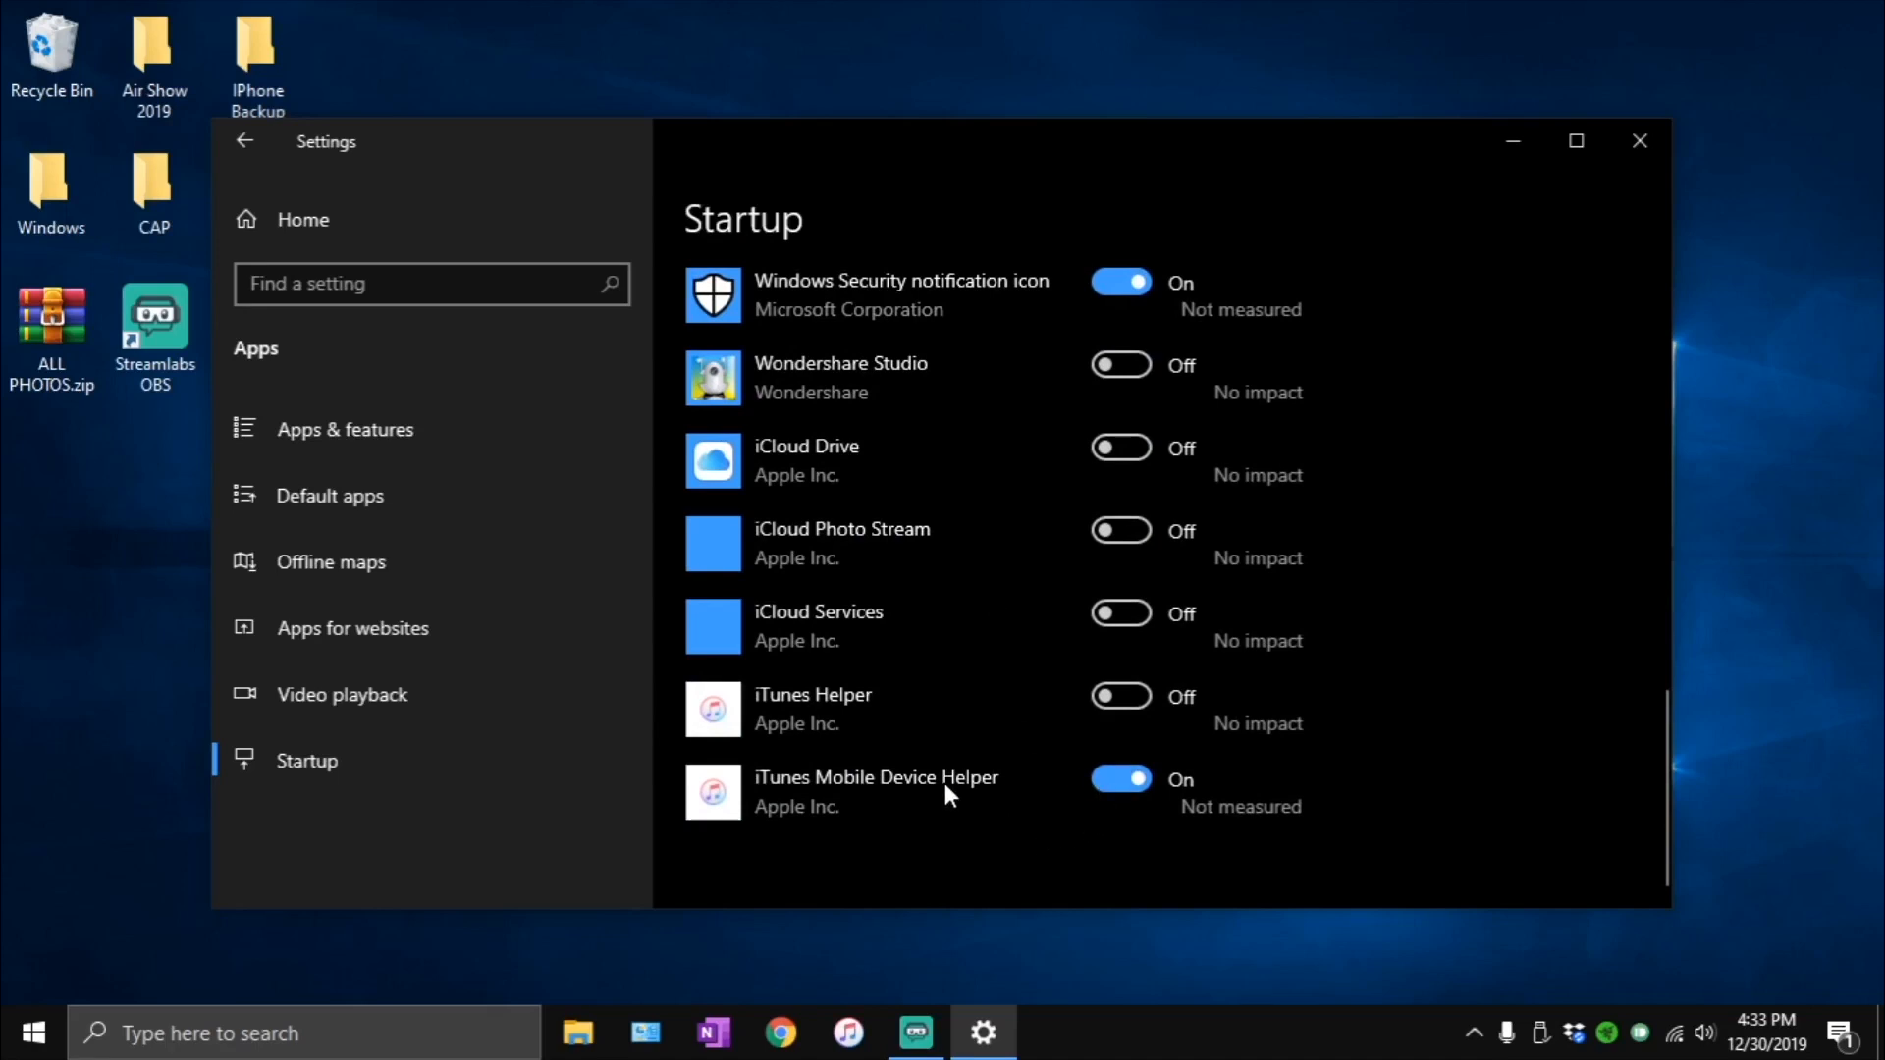
scroll(941, 781, up, 2)
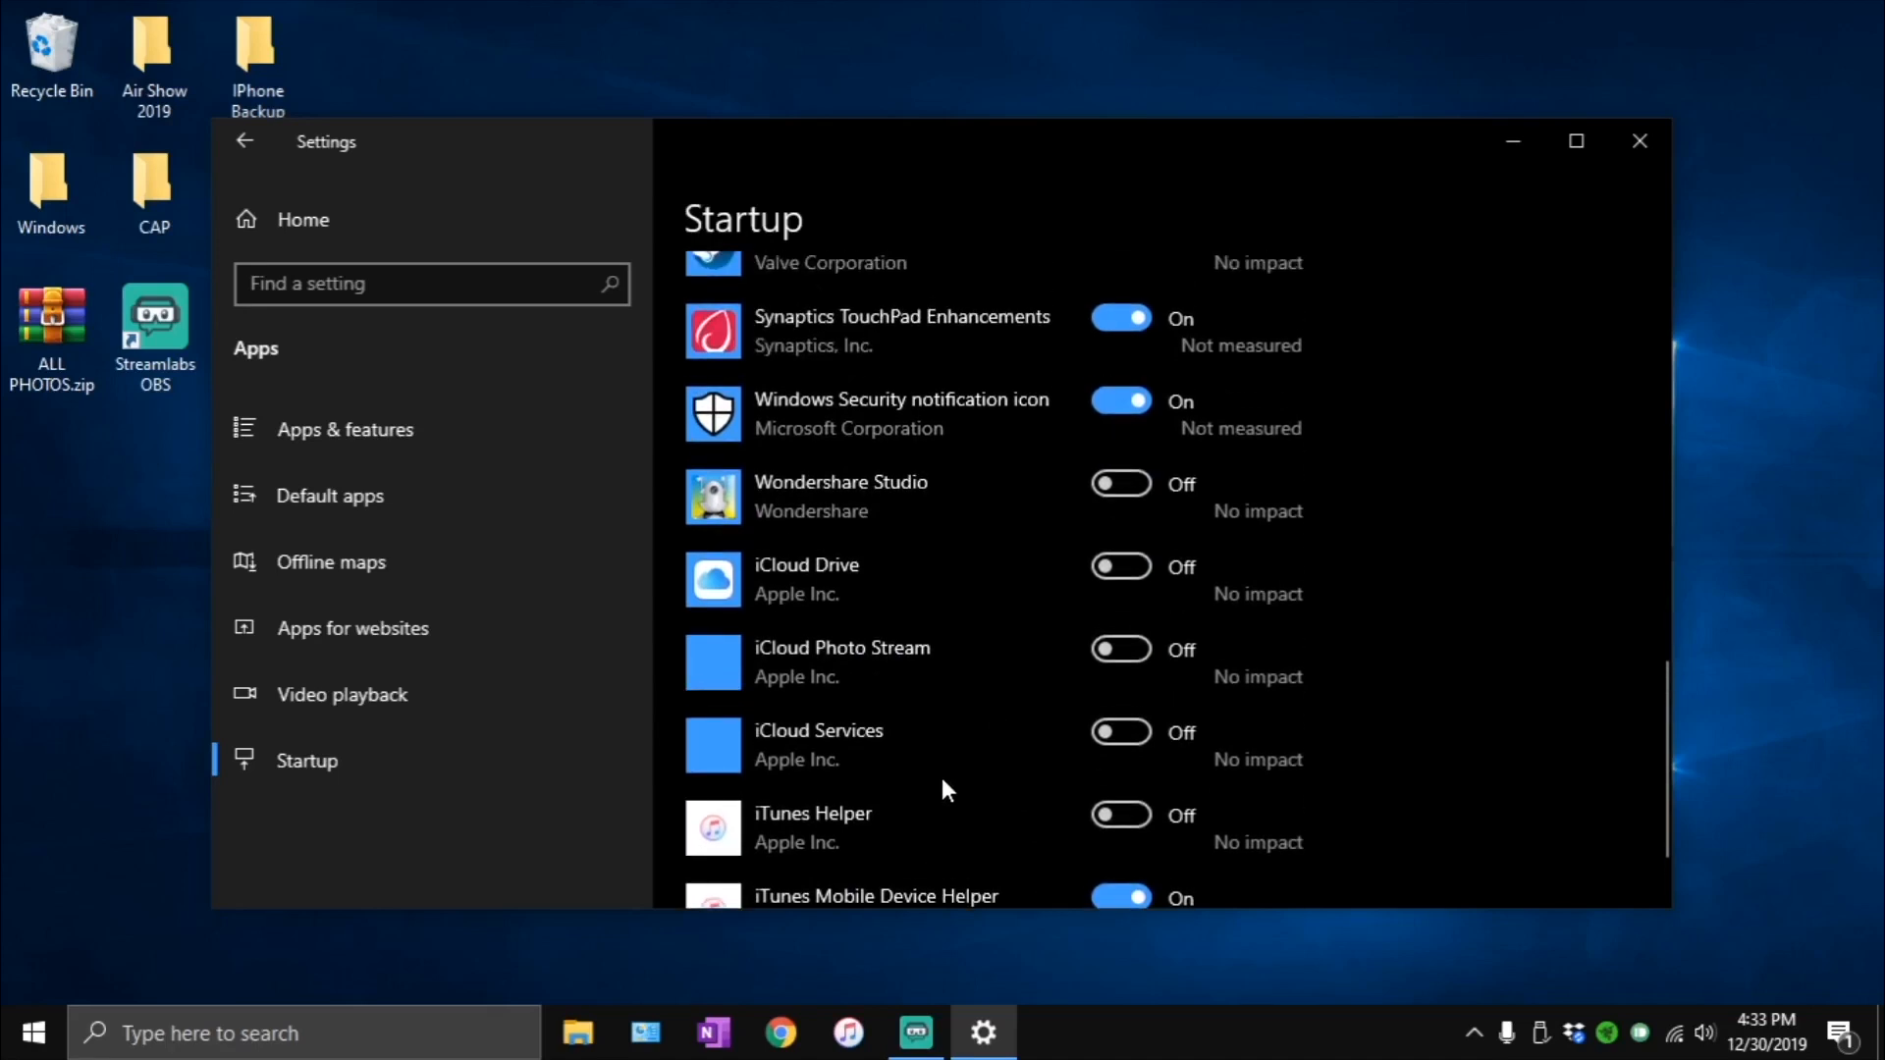
click(1111, 734)
click(1125, 650)
click(1136, 566)
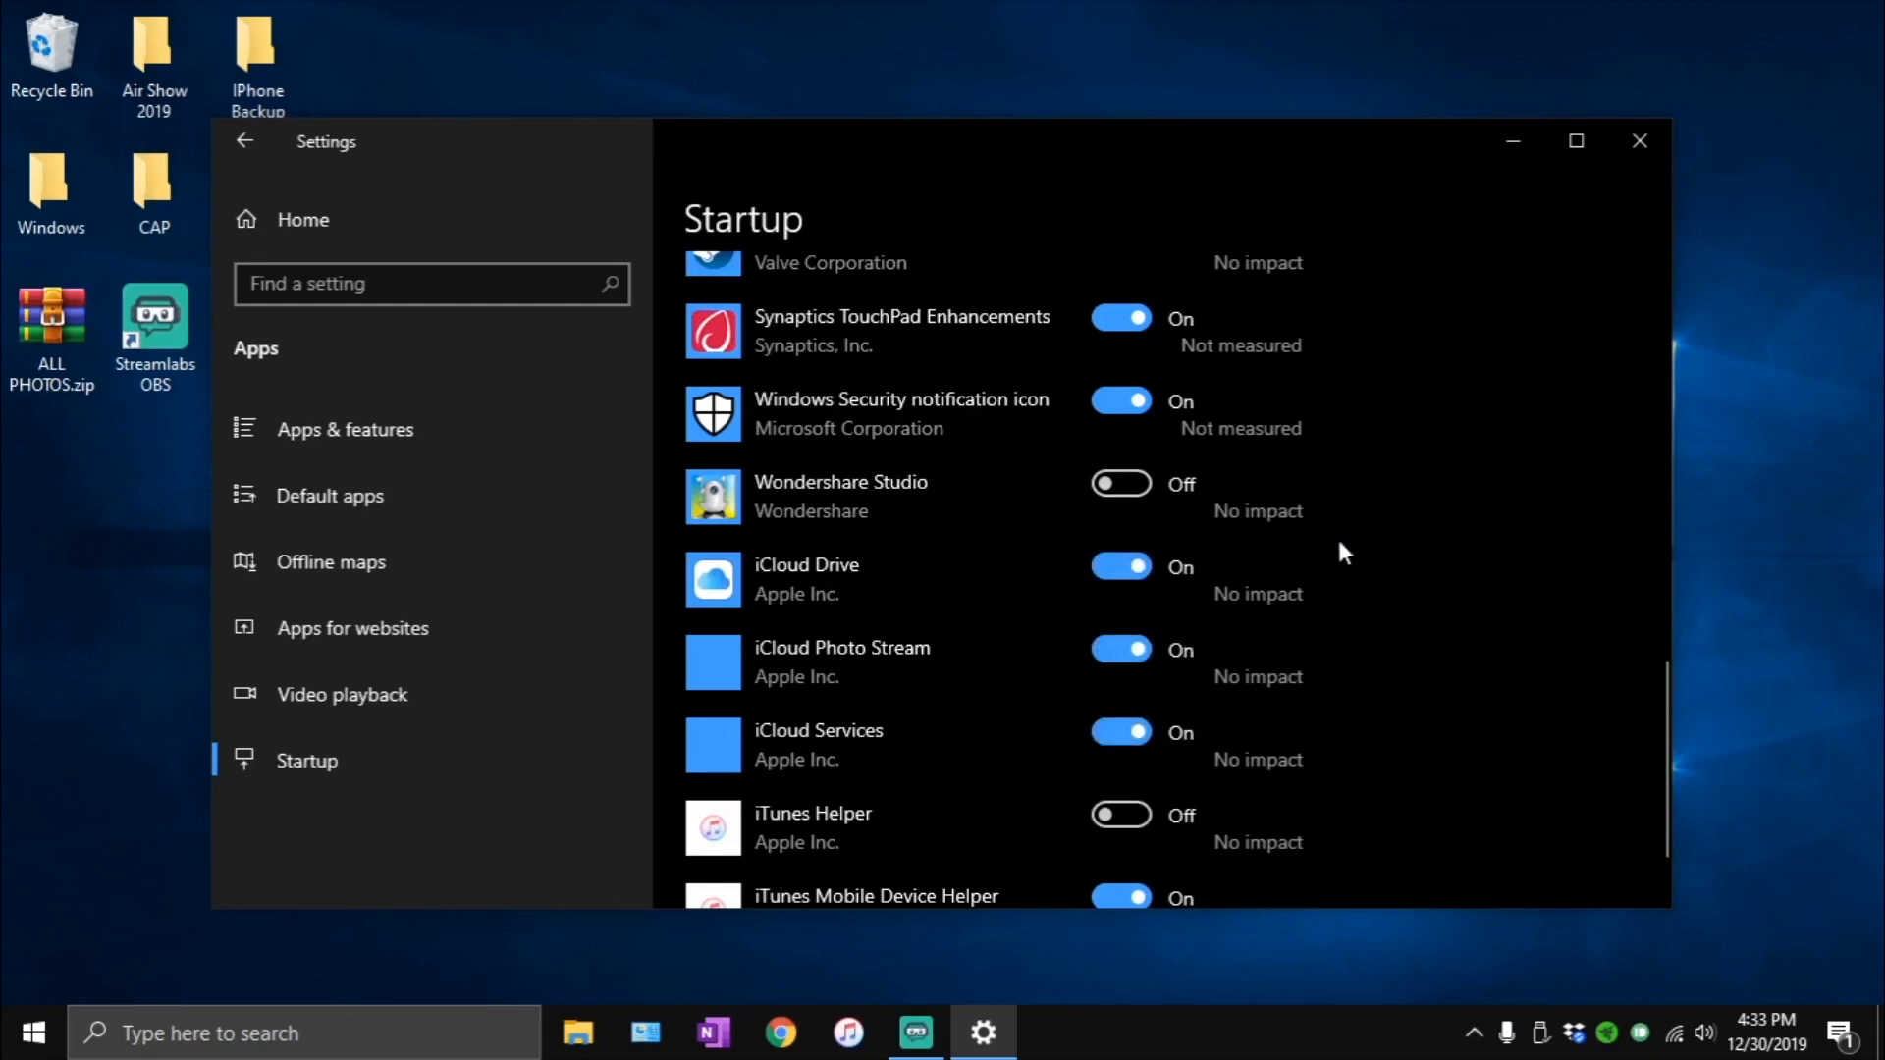
- Look back through the startup apps and turn off AnyTrans Advertis
scroll(1263, 589, up, 2)
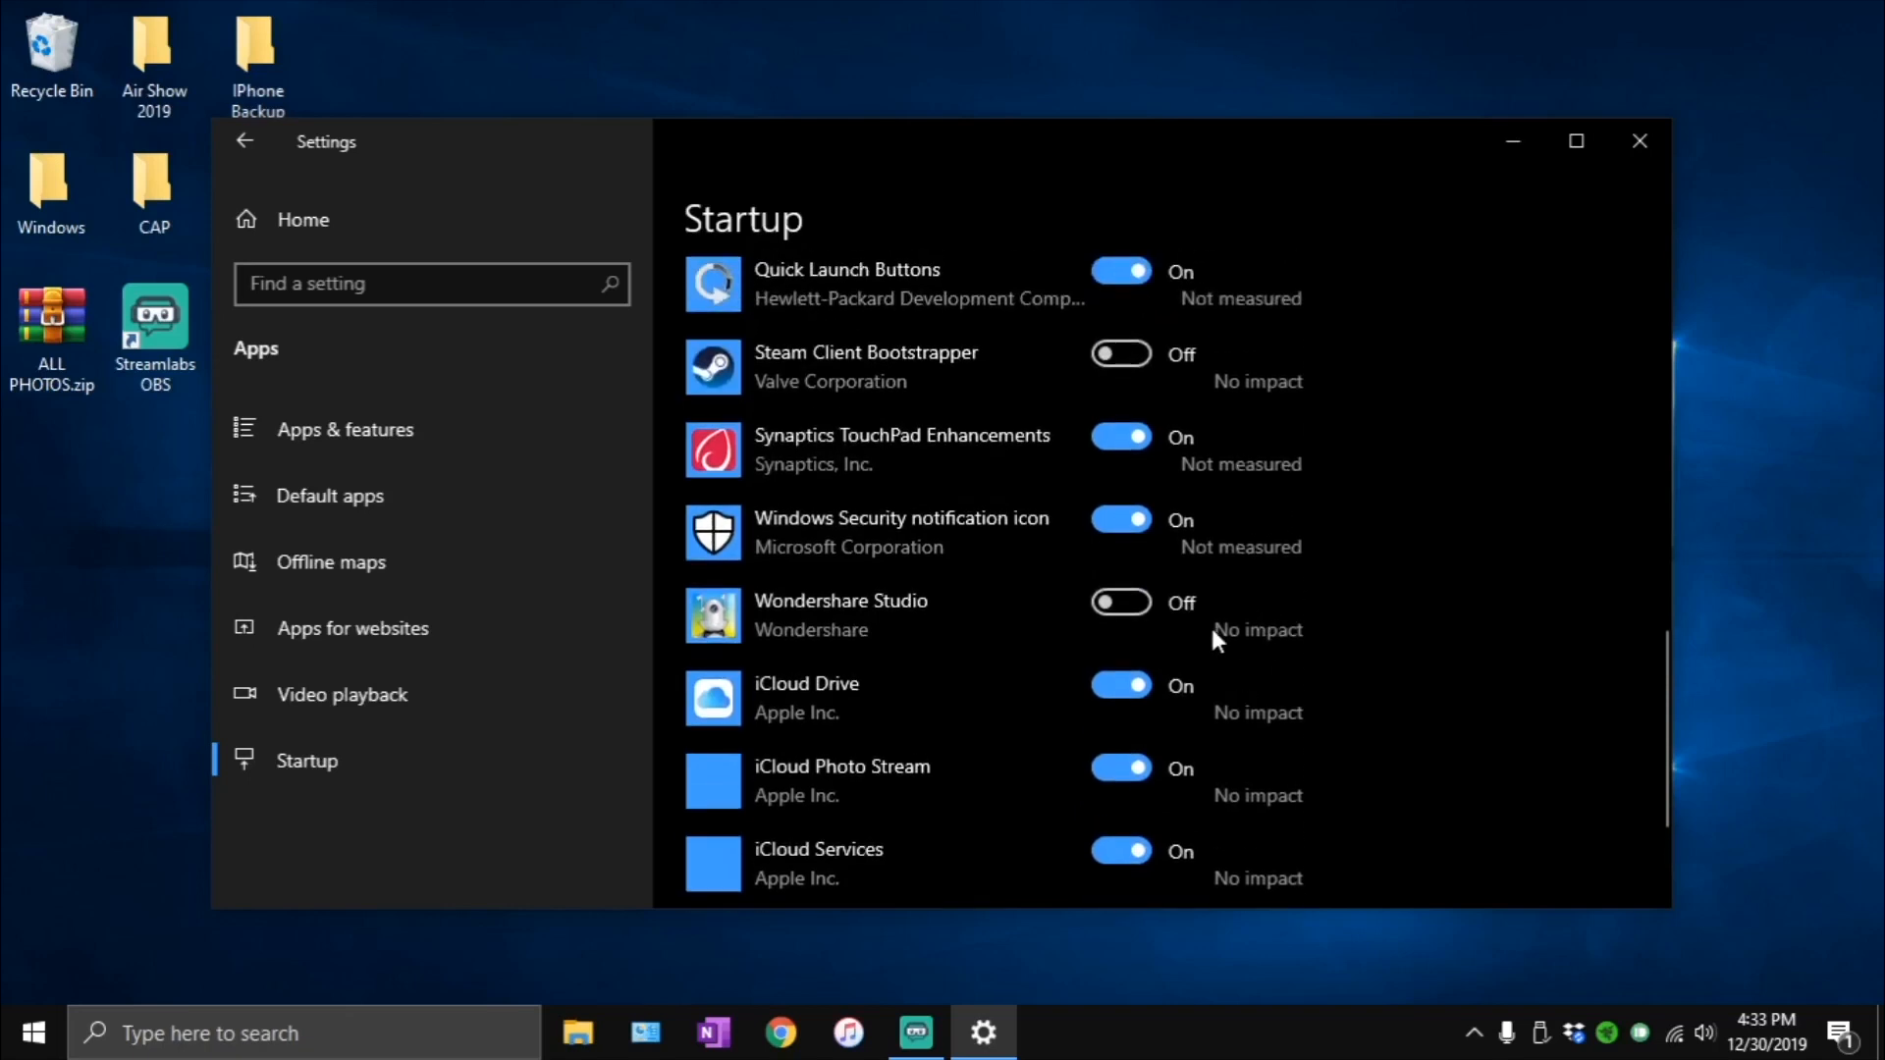
scroll(997, 687, up, 1)
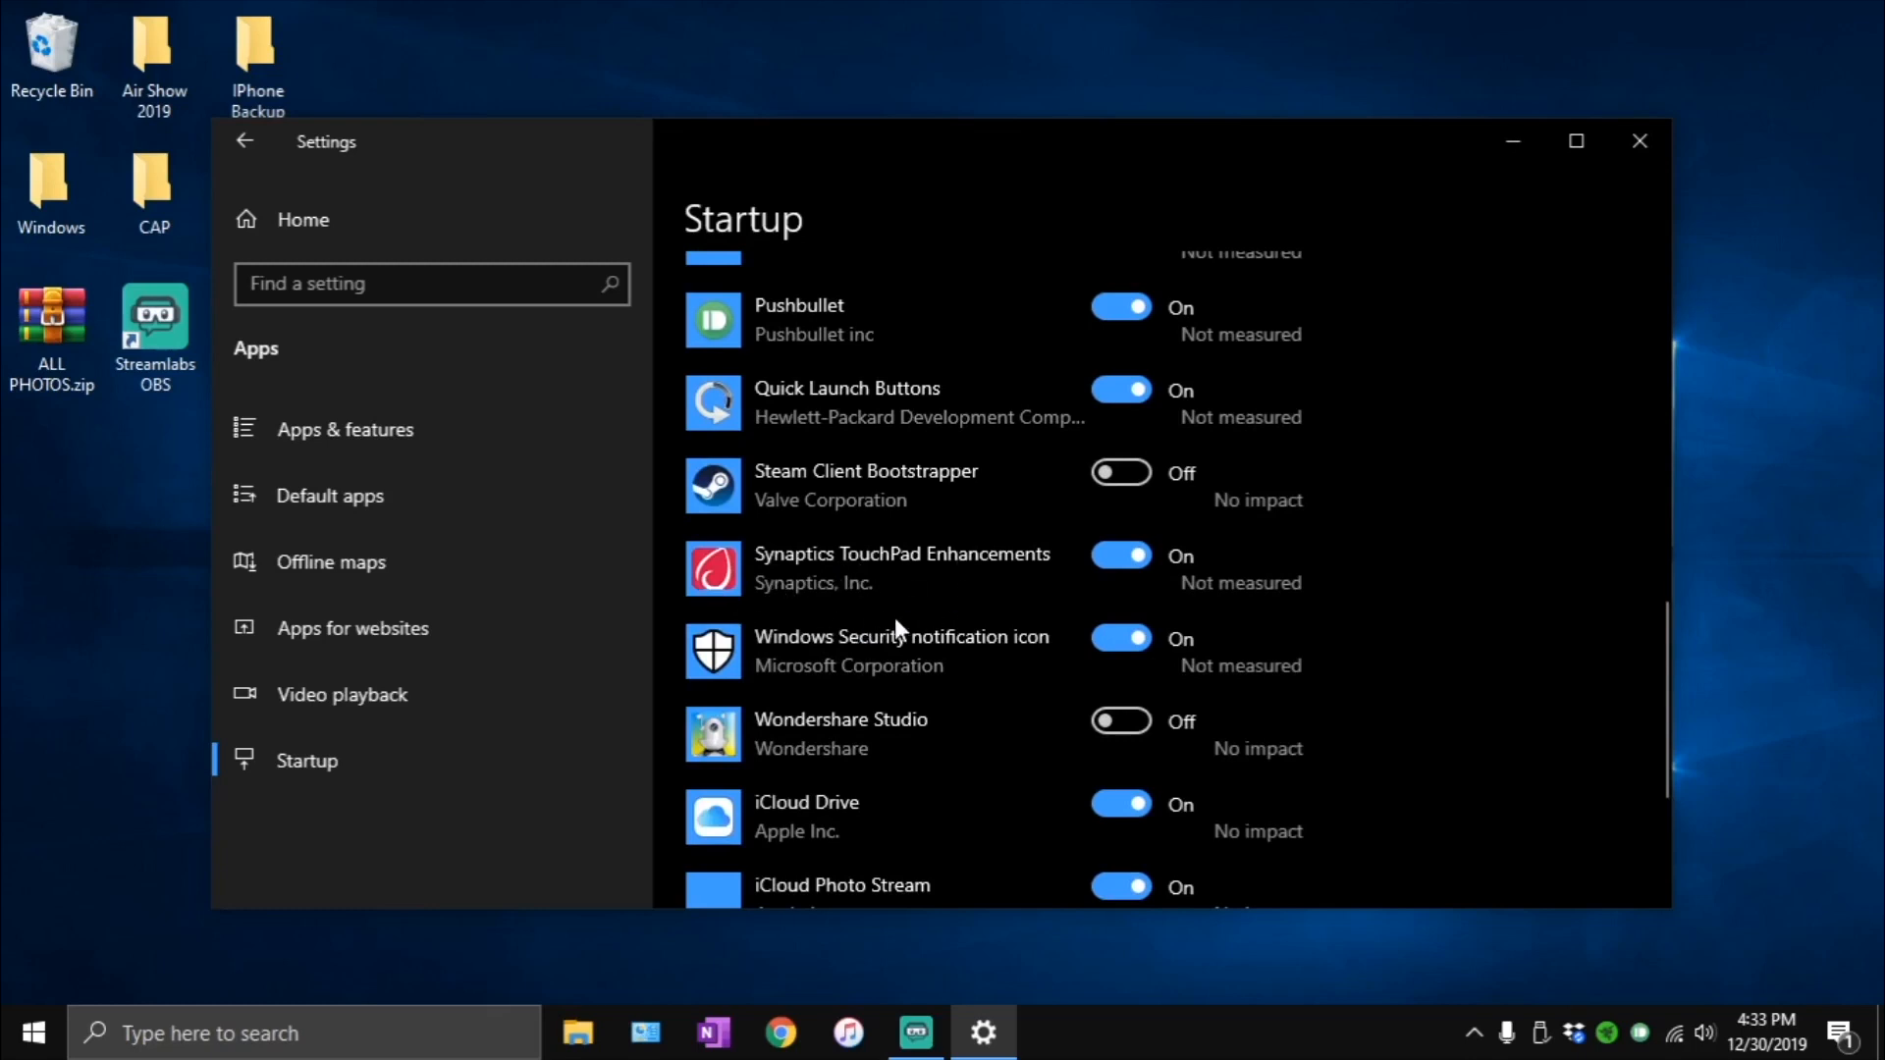
scroll(895, 626, up, 2)
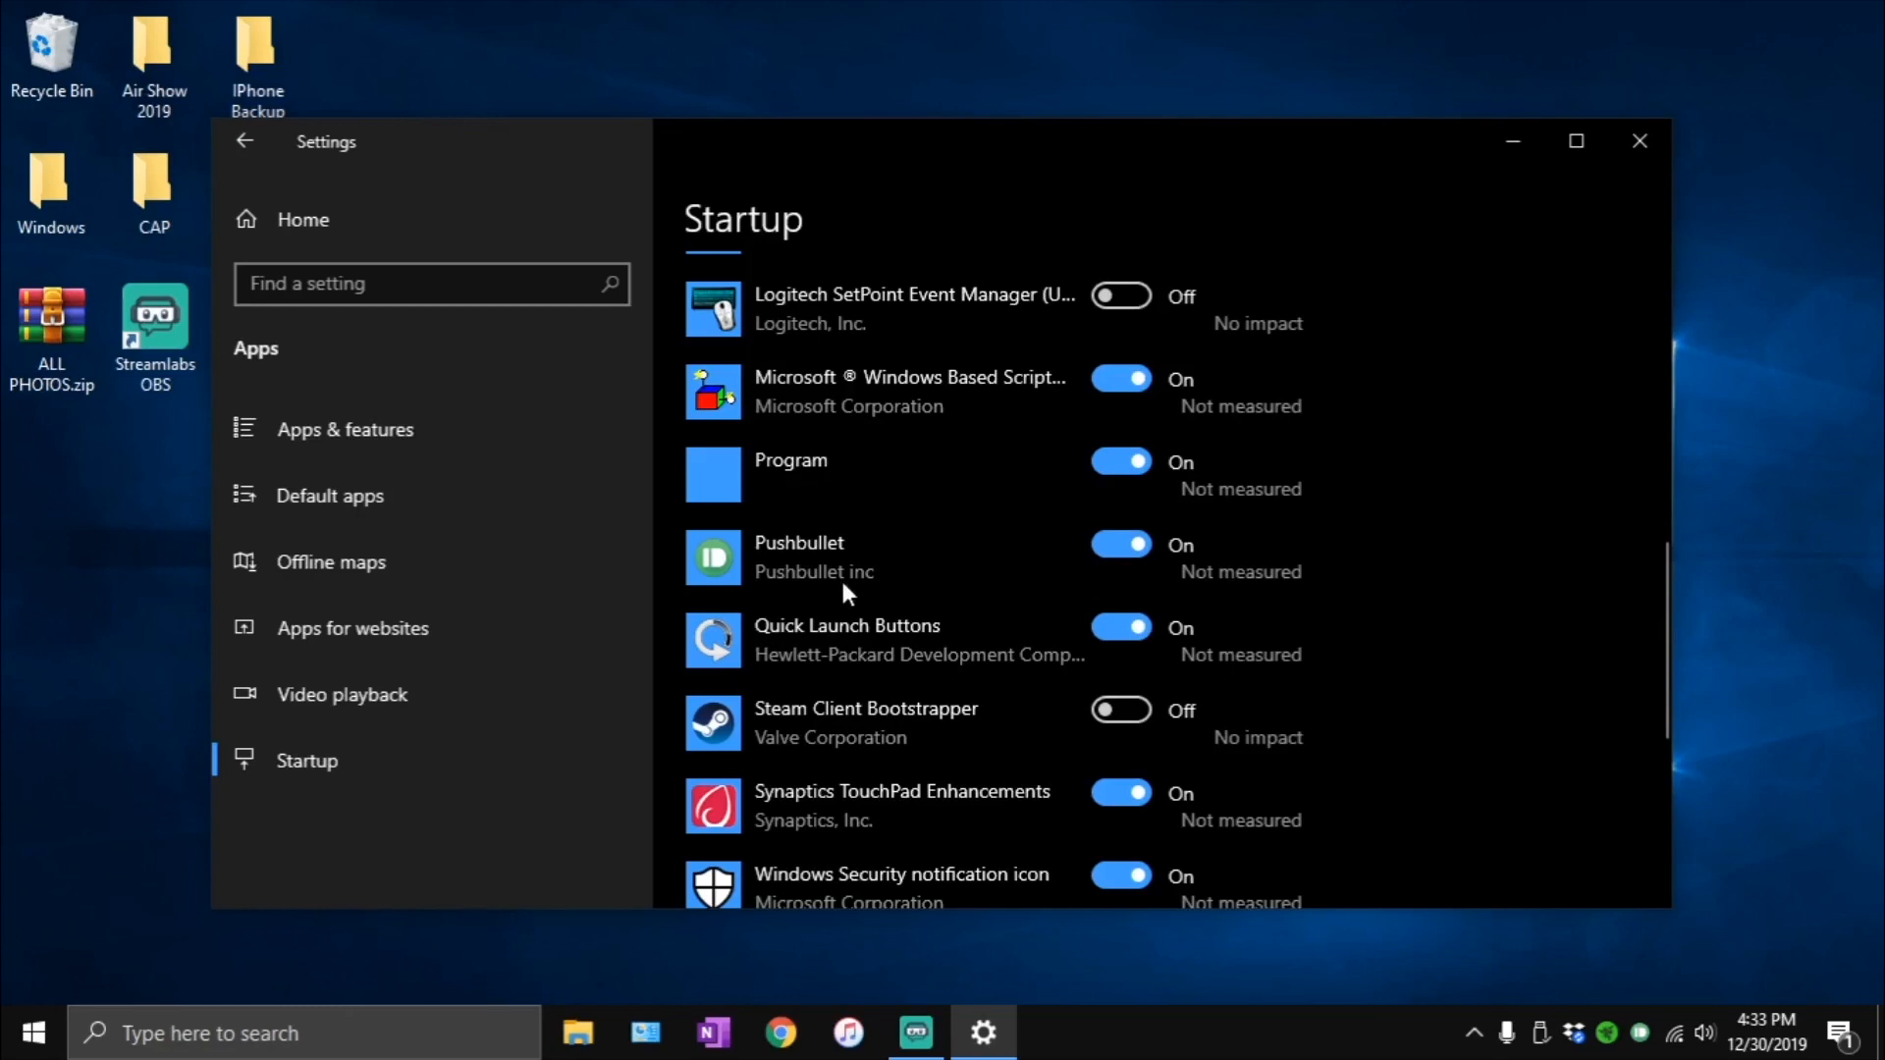
scroll(884, 567, up, 3)
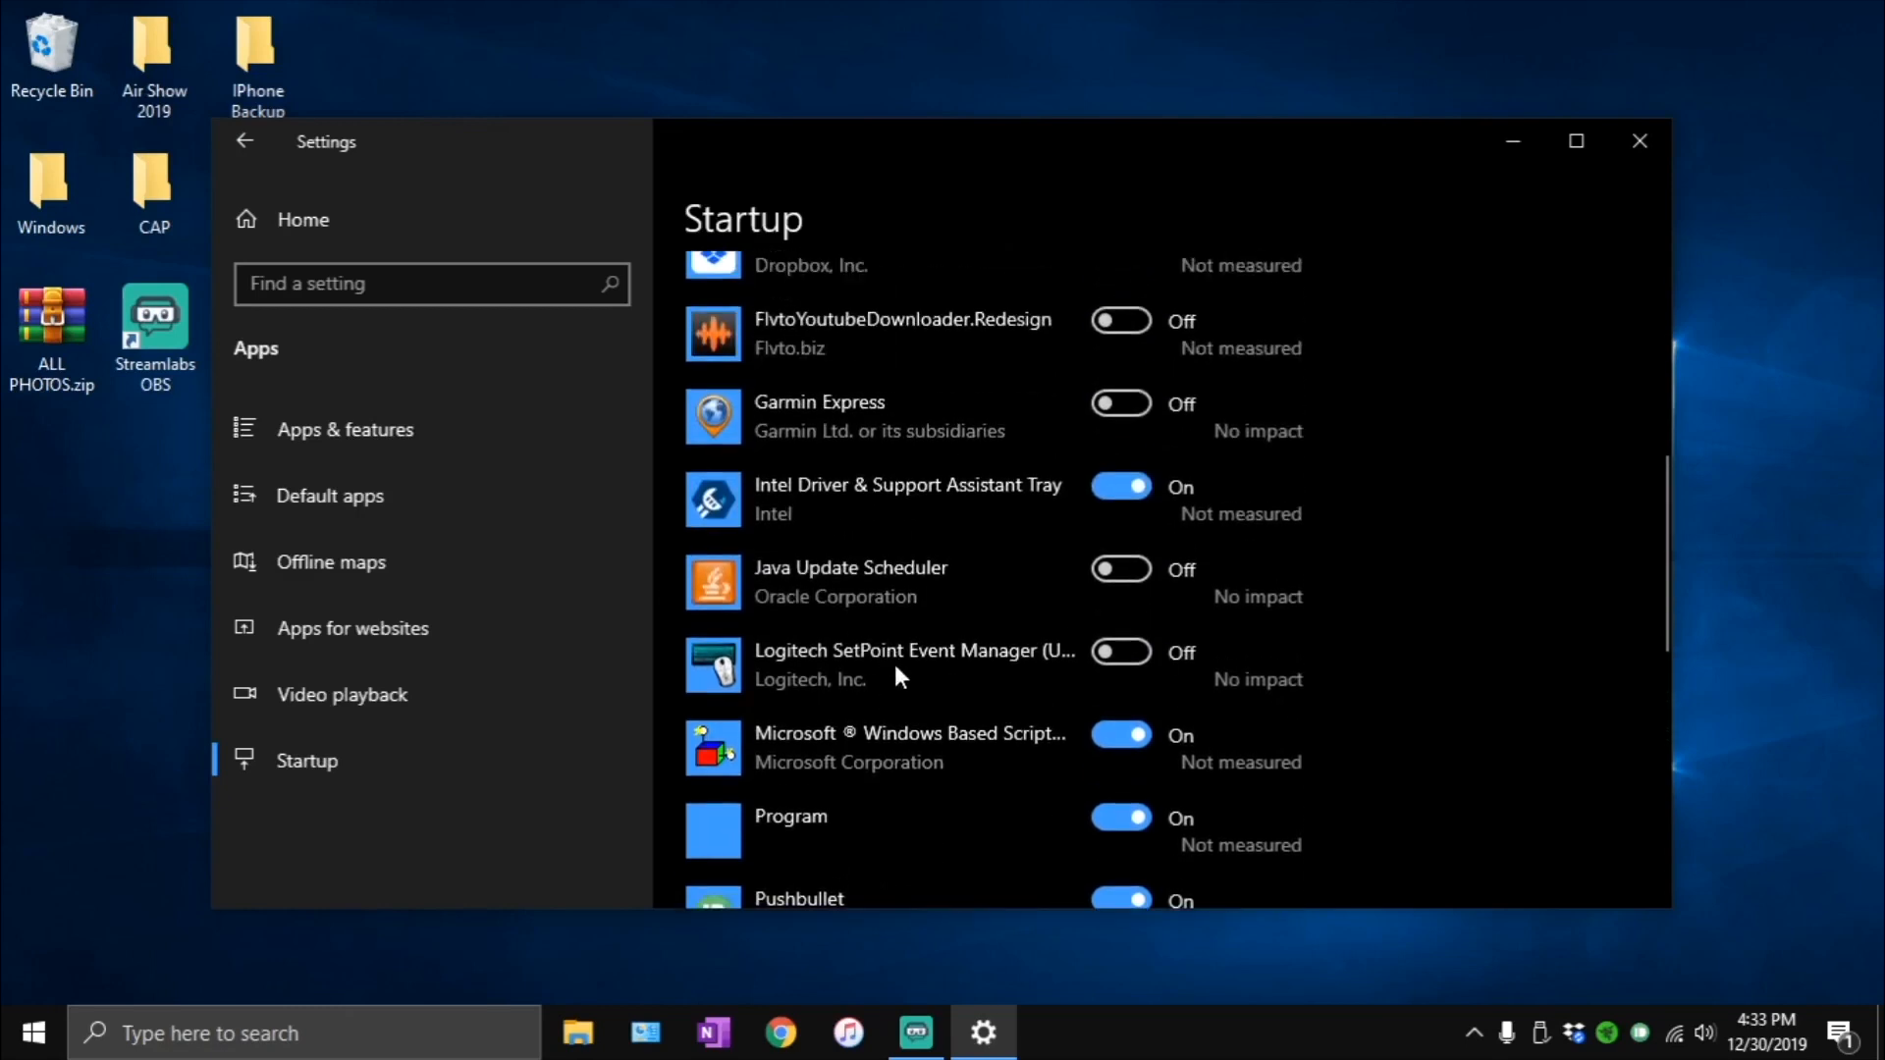
scroll(835, 601, up, 3)
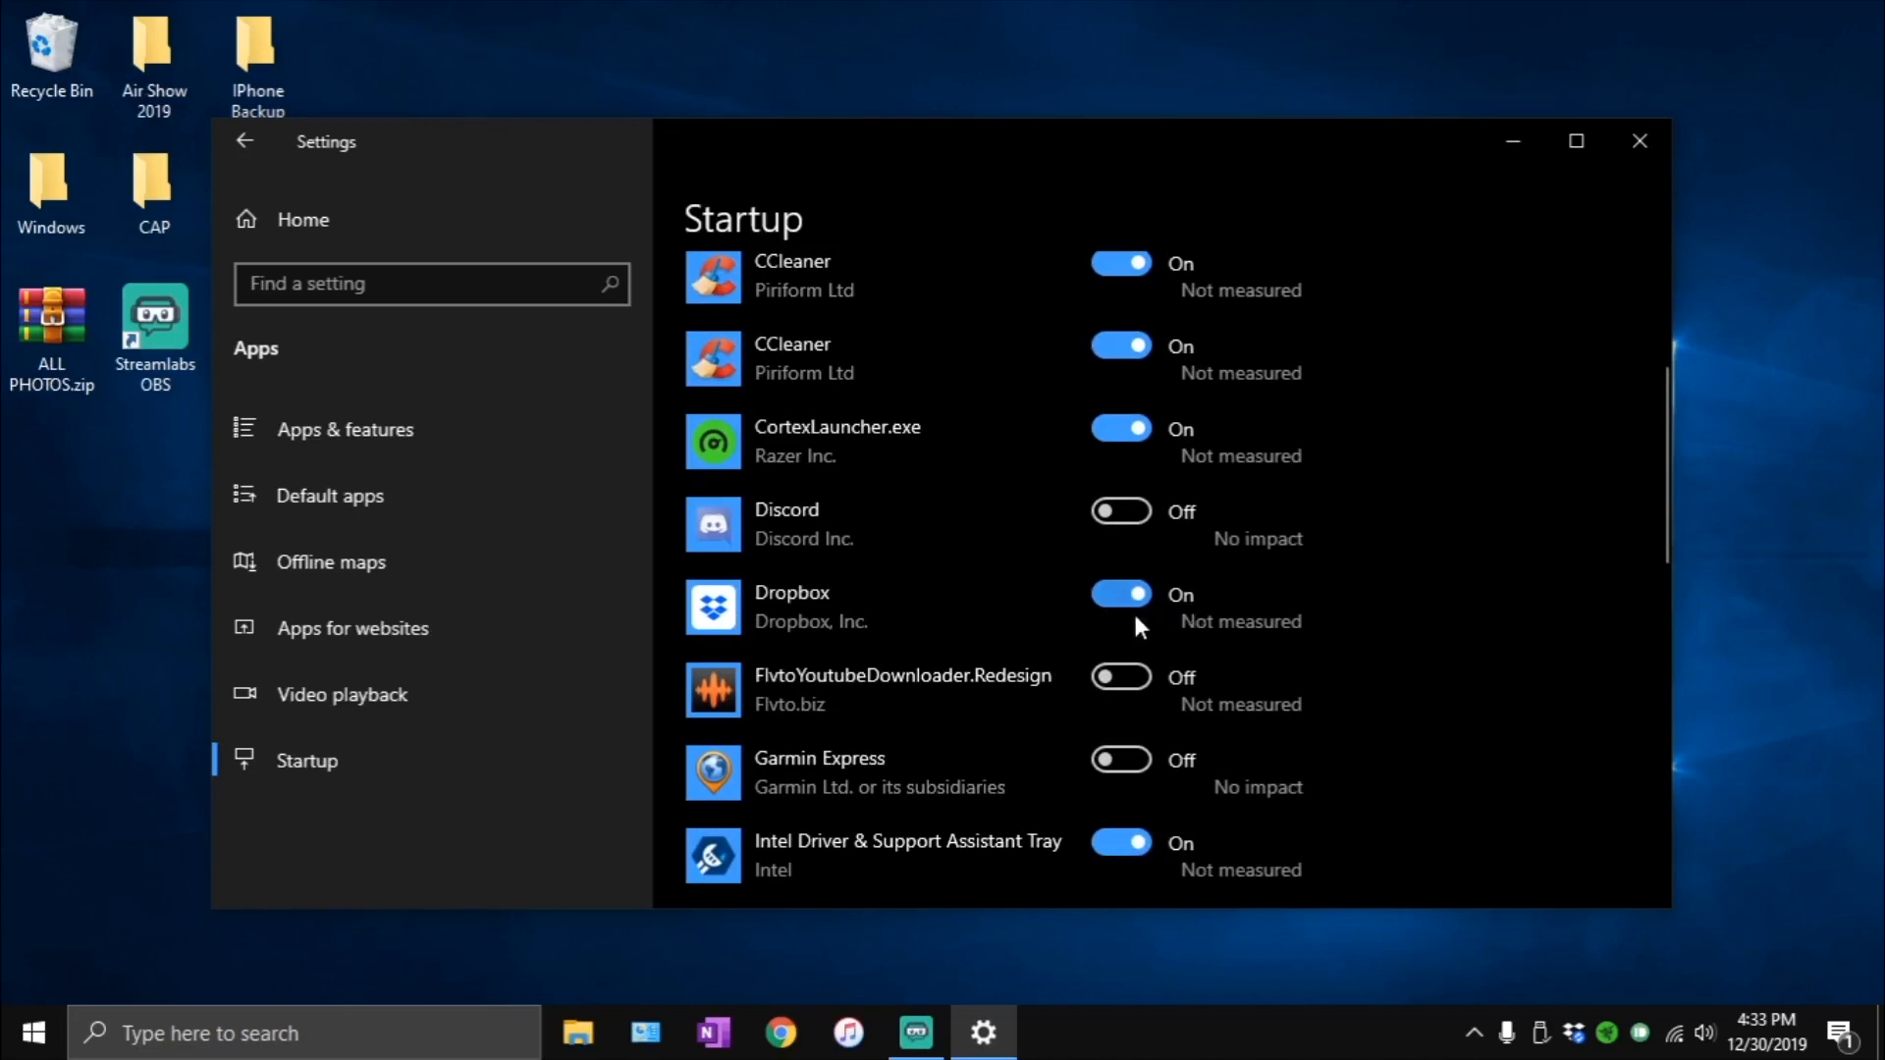
scroll(982, 587, up, 3)
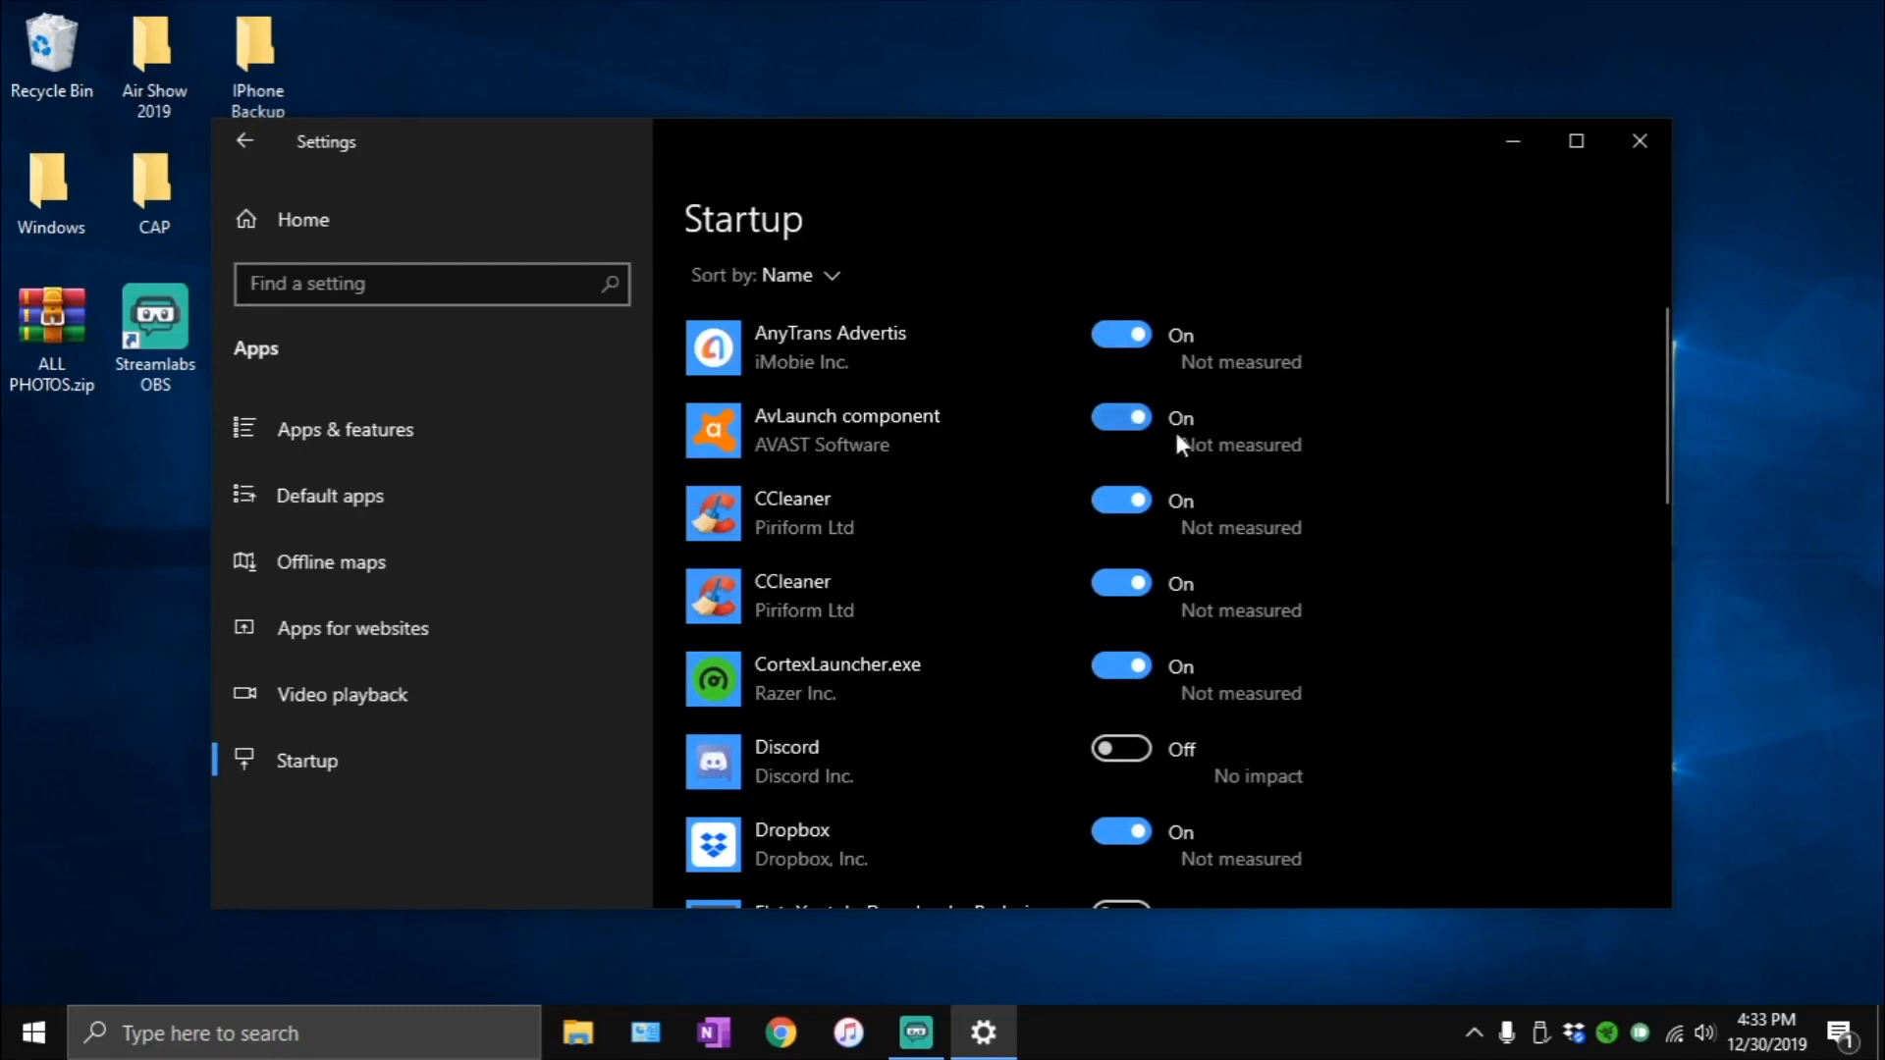
click(1115, 330)
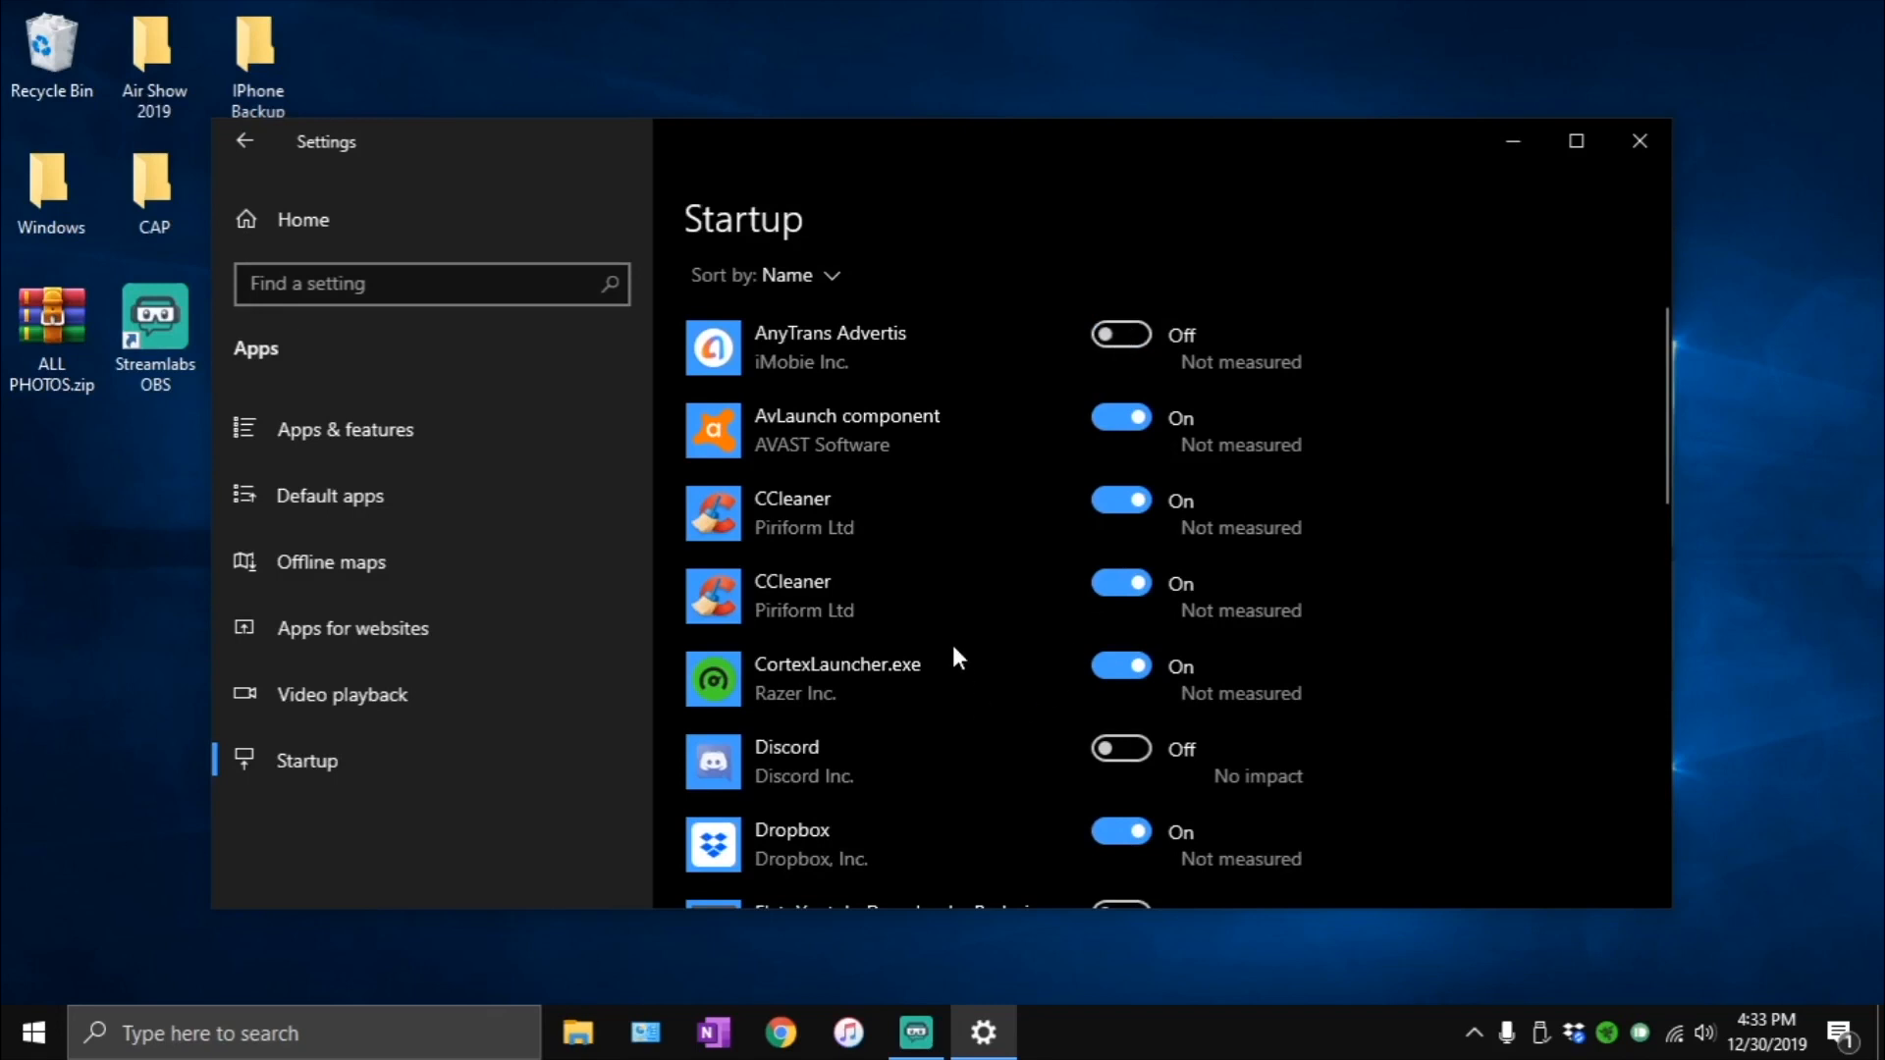
- Review the whole startup apps list once more to check which apps are enabled
scroll(954, 643, up, 2)
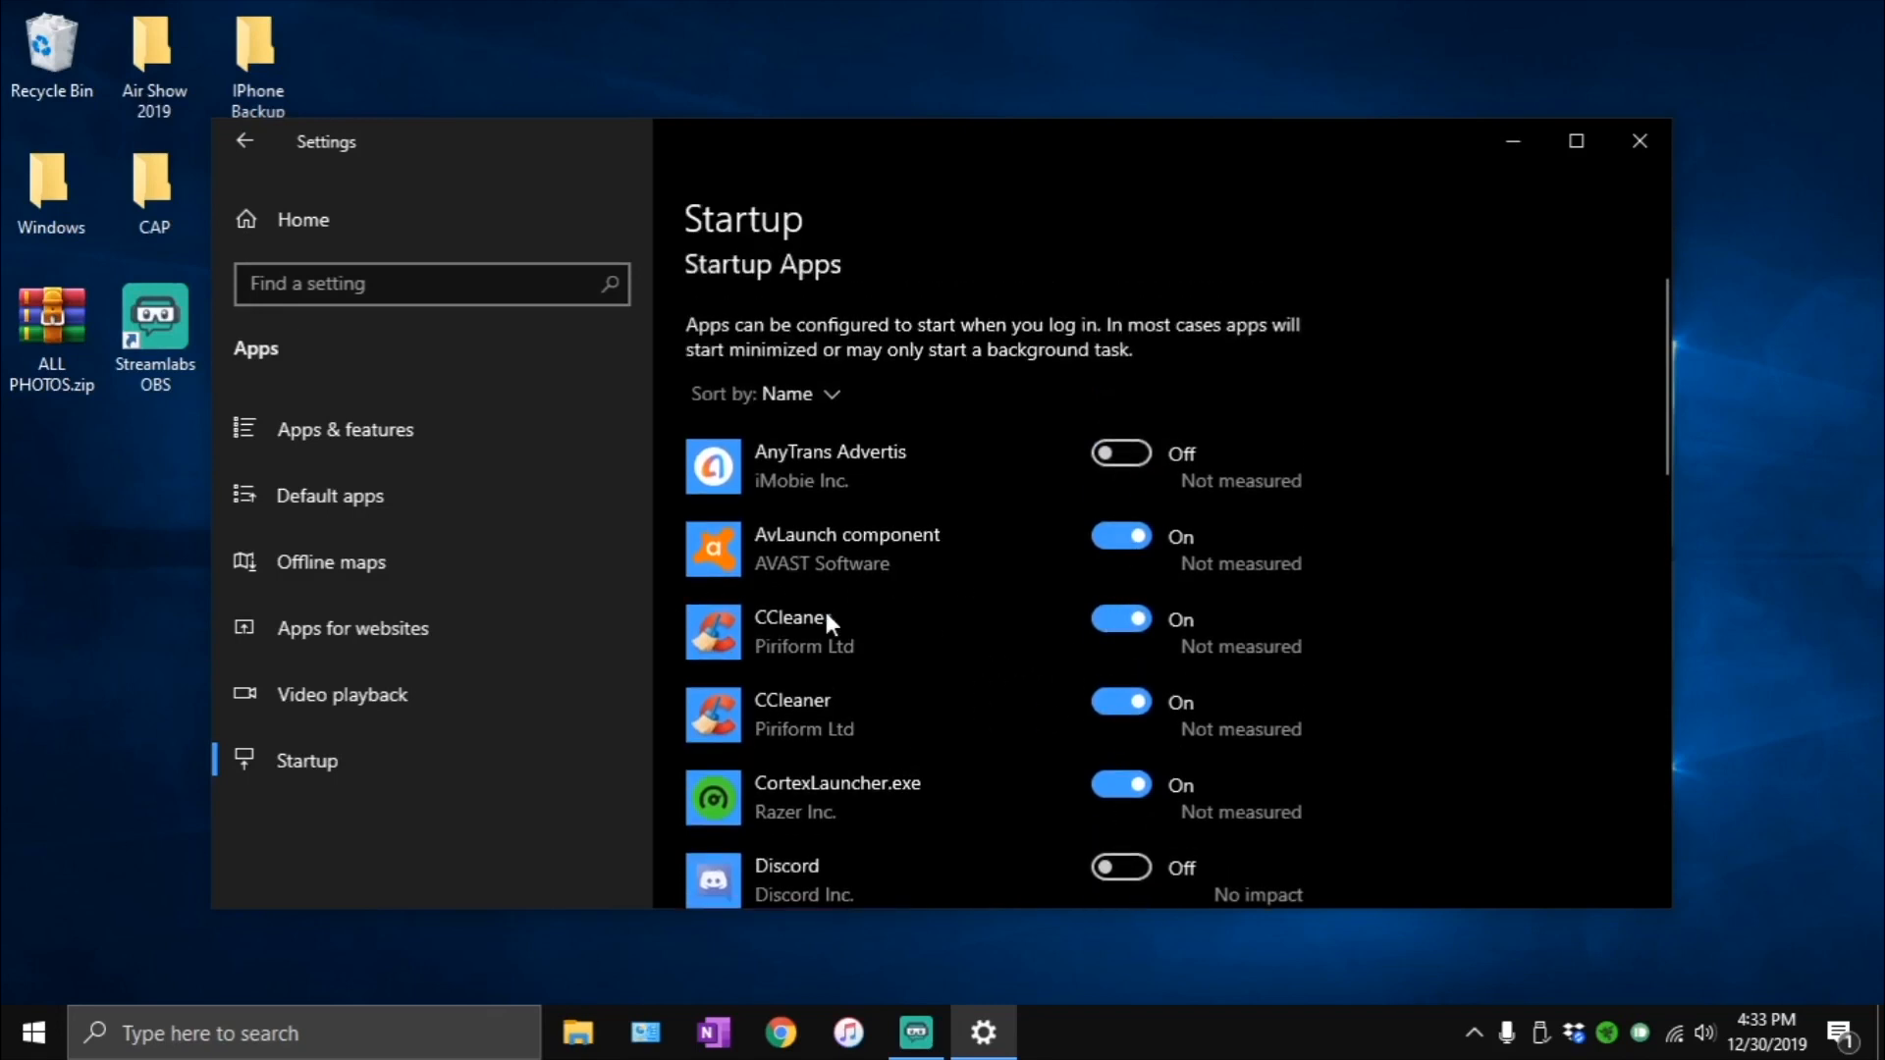
scroll(823, 607, down, 15)
scroll(901, 618, down, 1)
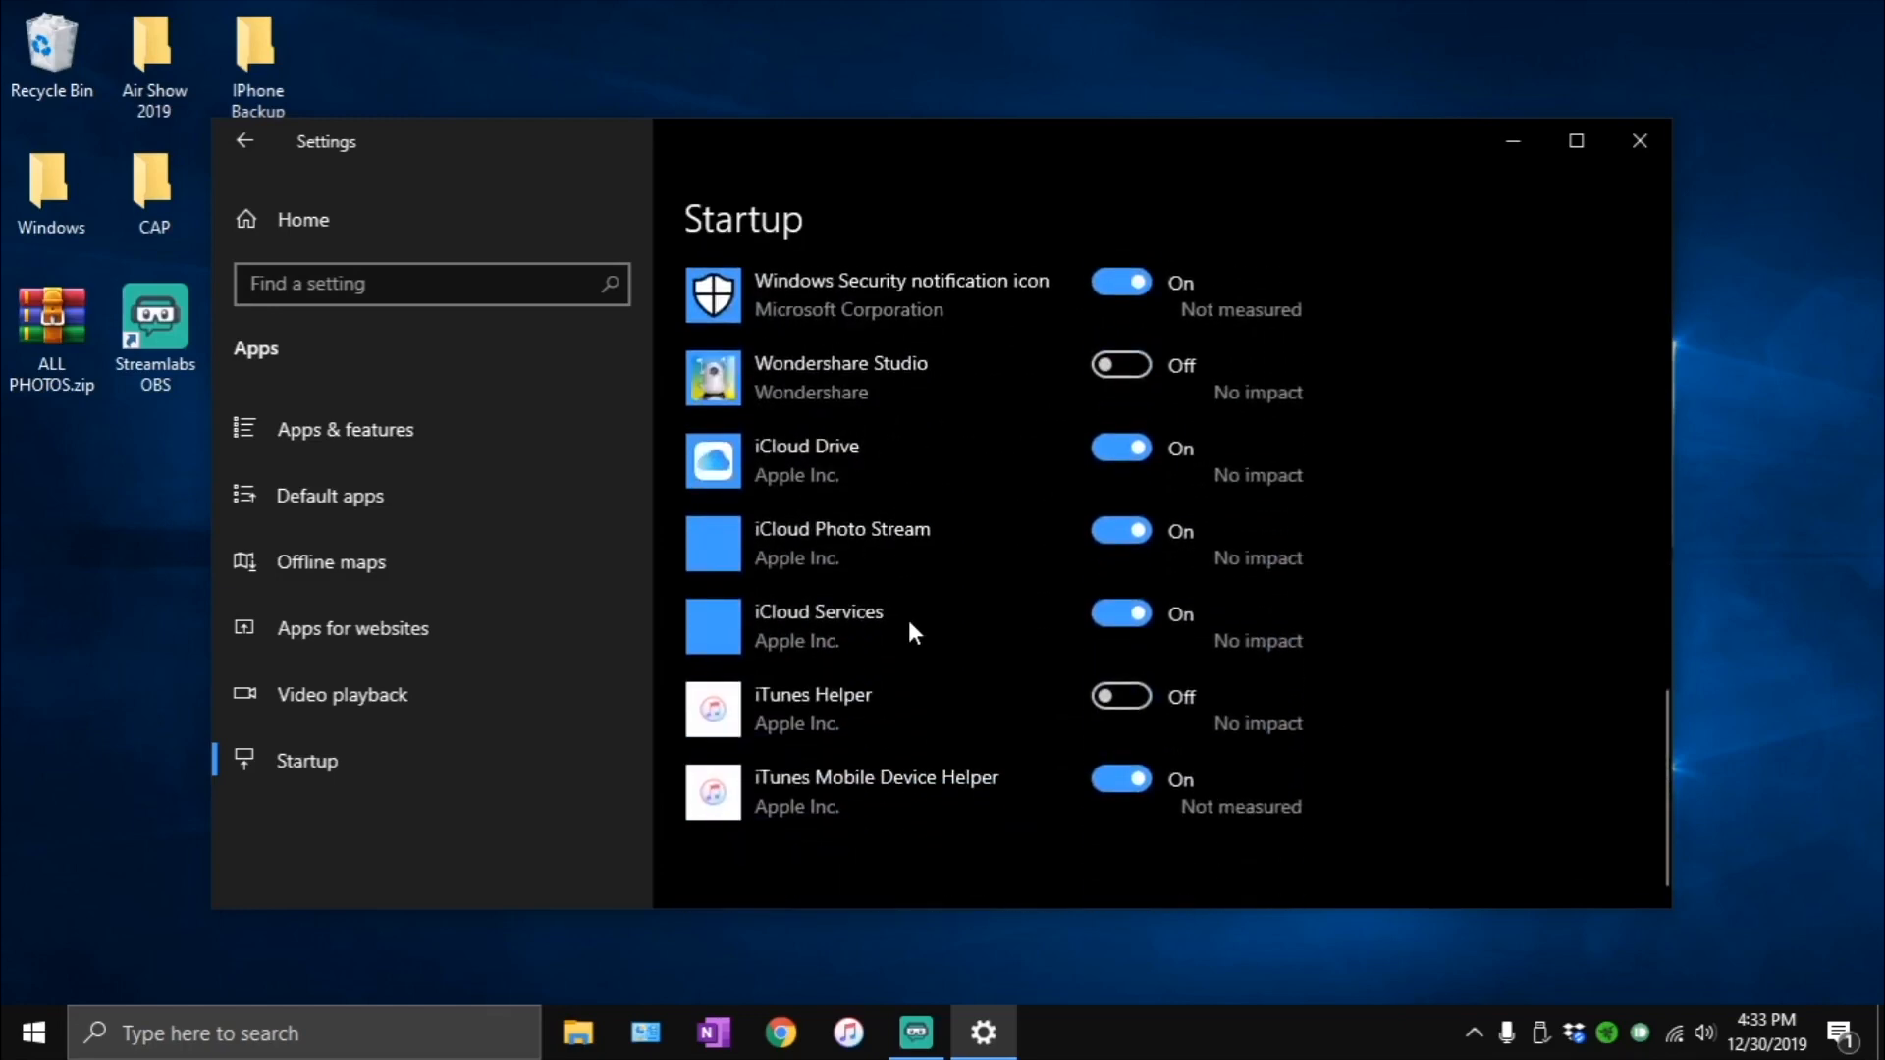
scroll(1041, 687, up, 5)
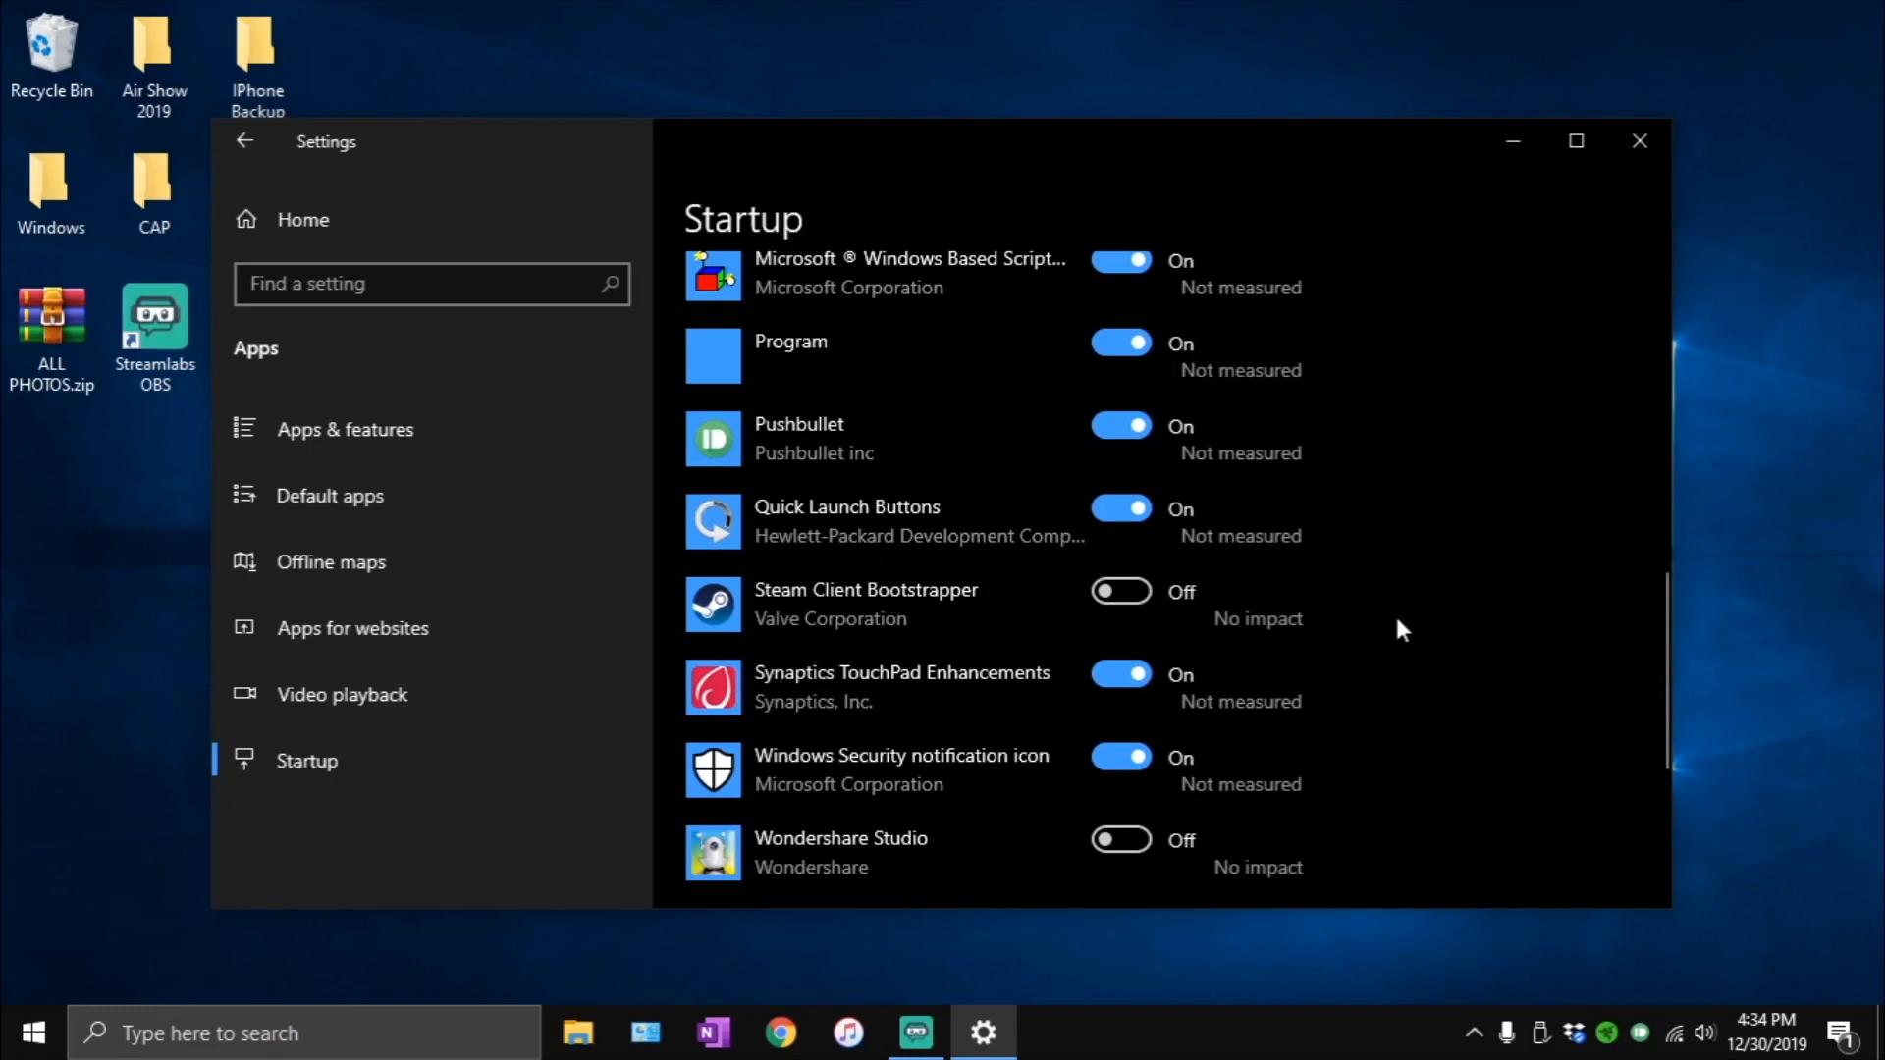
scroll(1298, 616, up, 5)
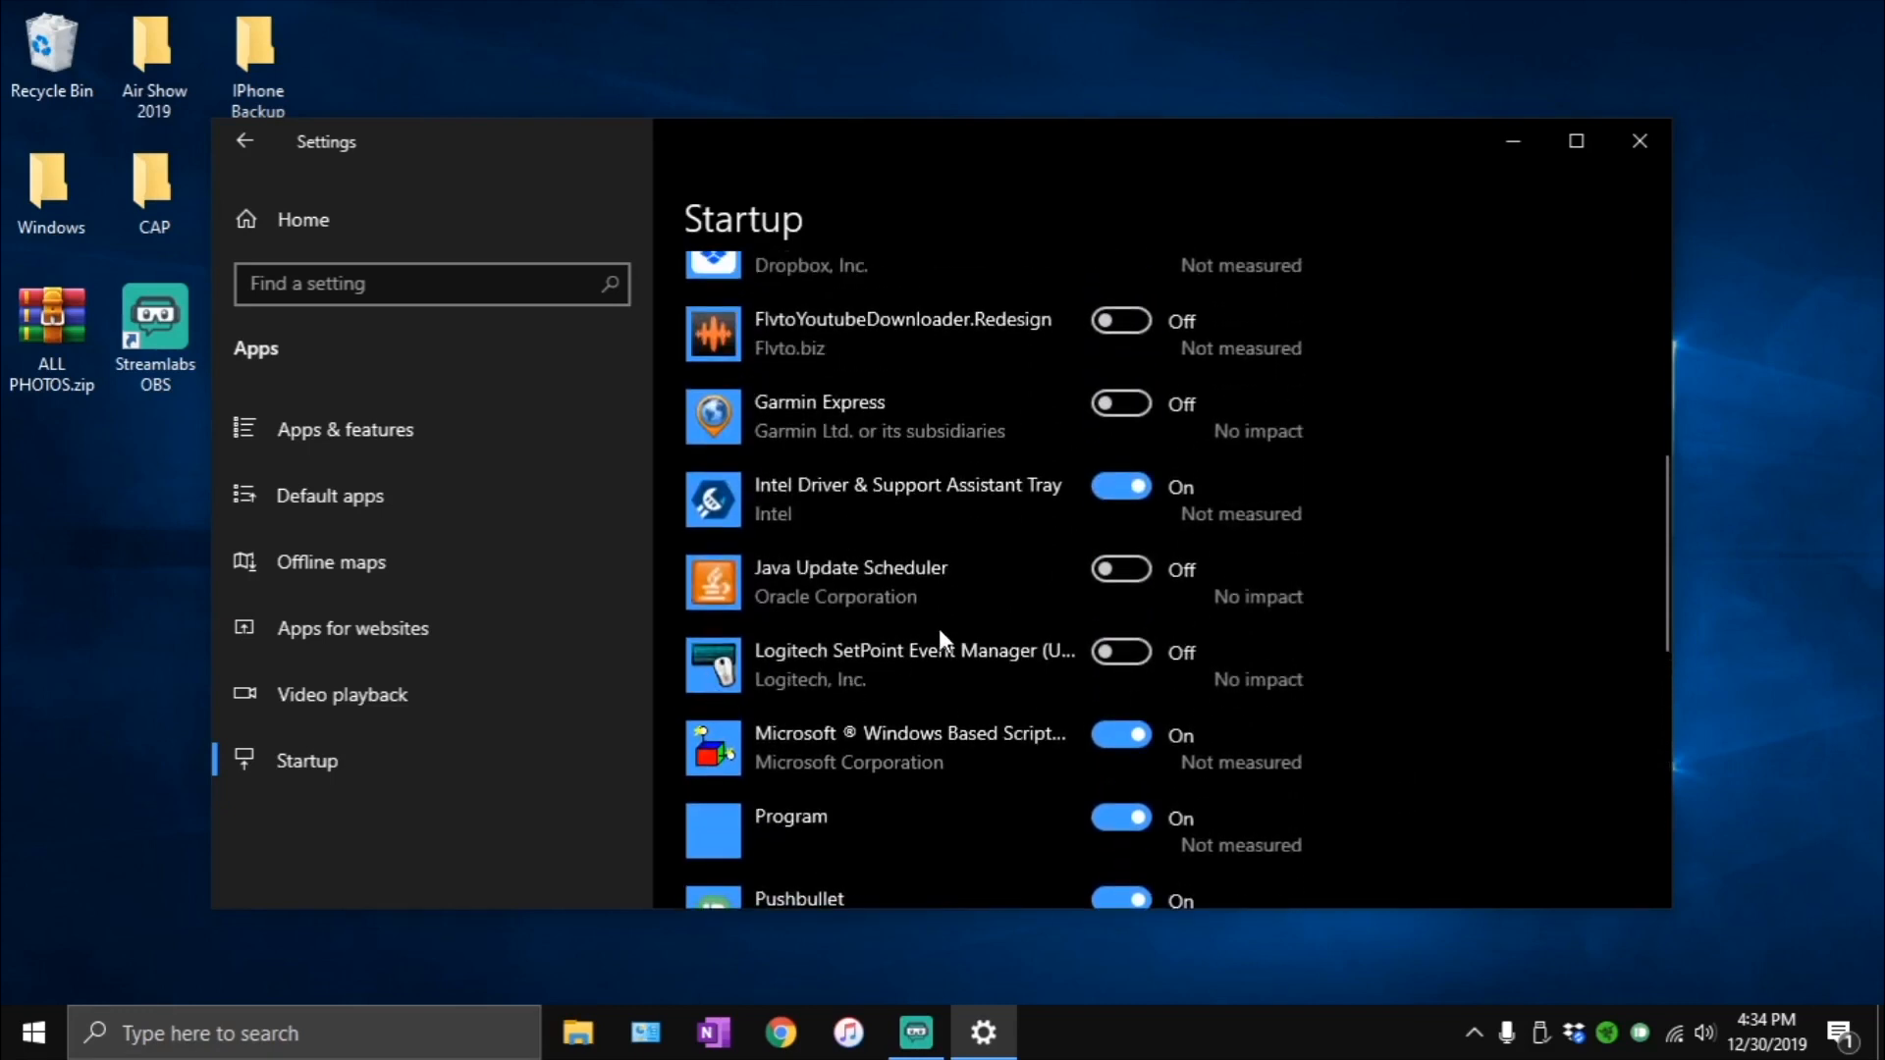
scroll(899, 569, up, 1)
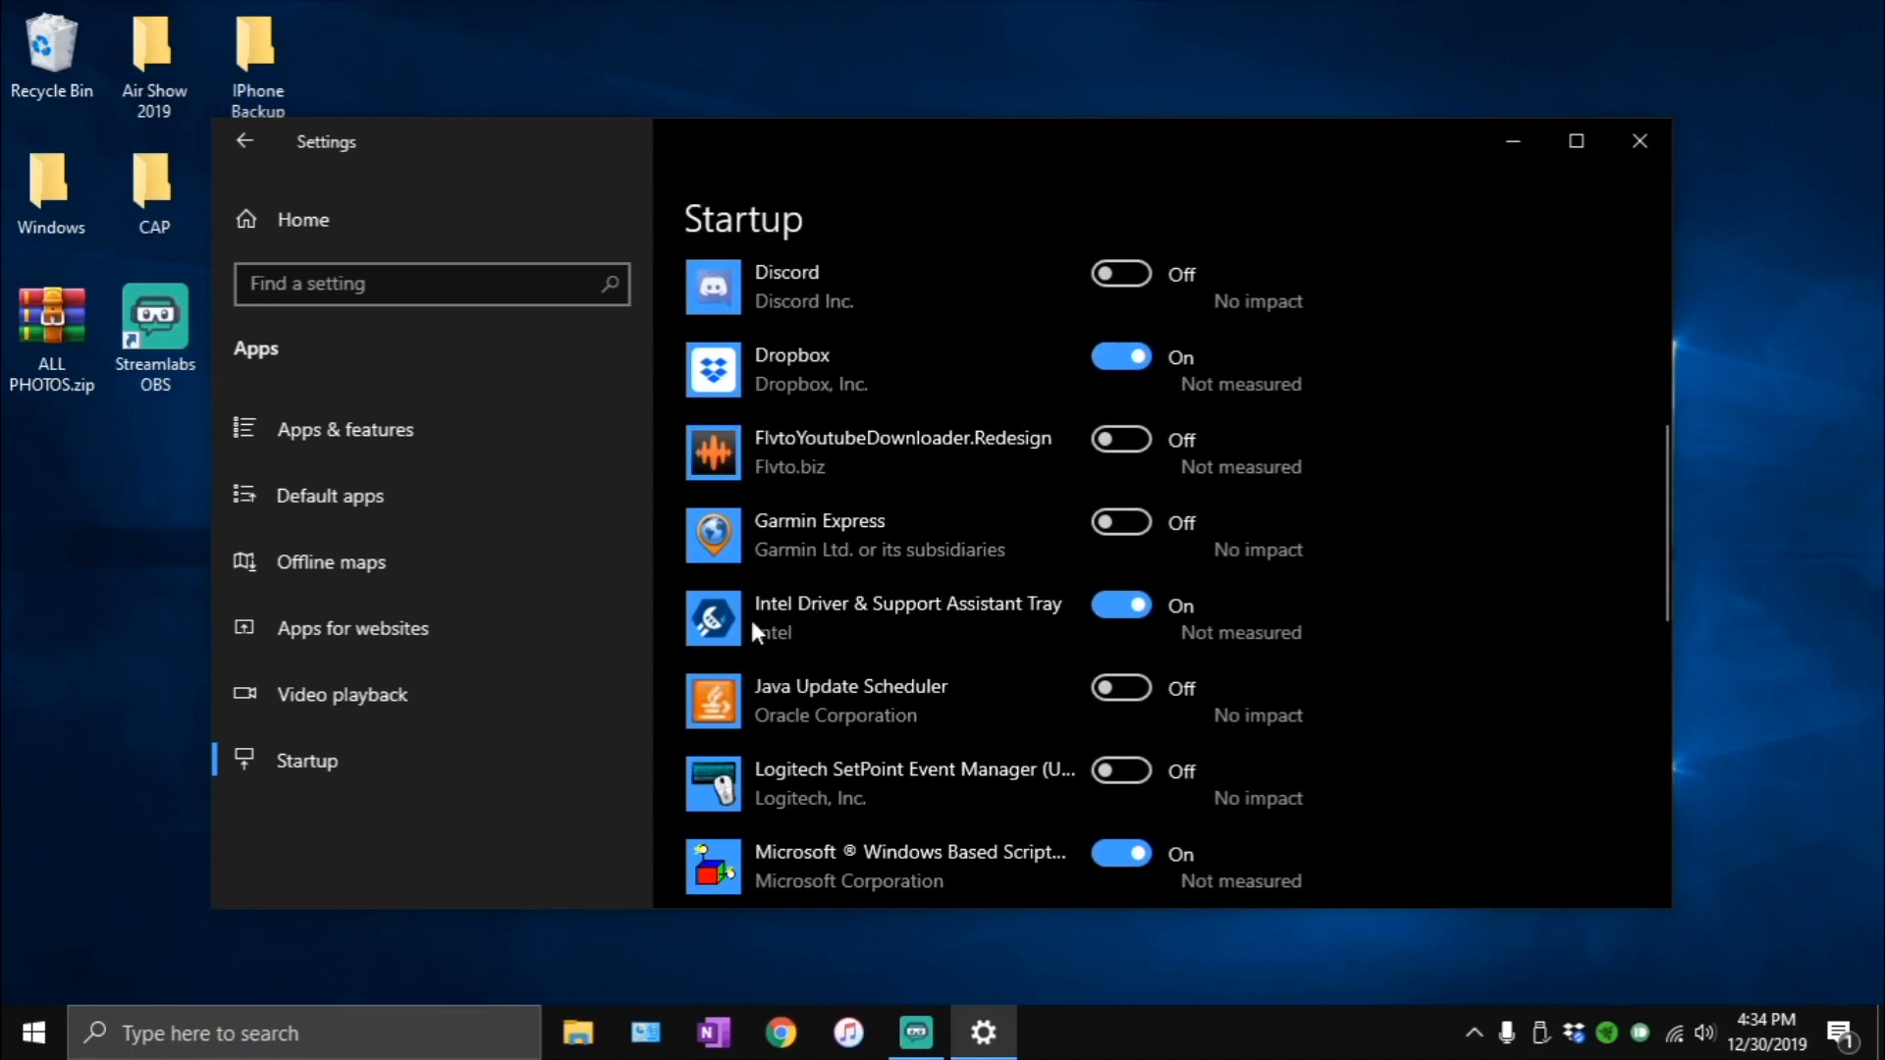
- Sort the startup apps by Startup impact and look through the reordered list
scroll(888, 615, up, 5)
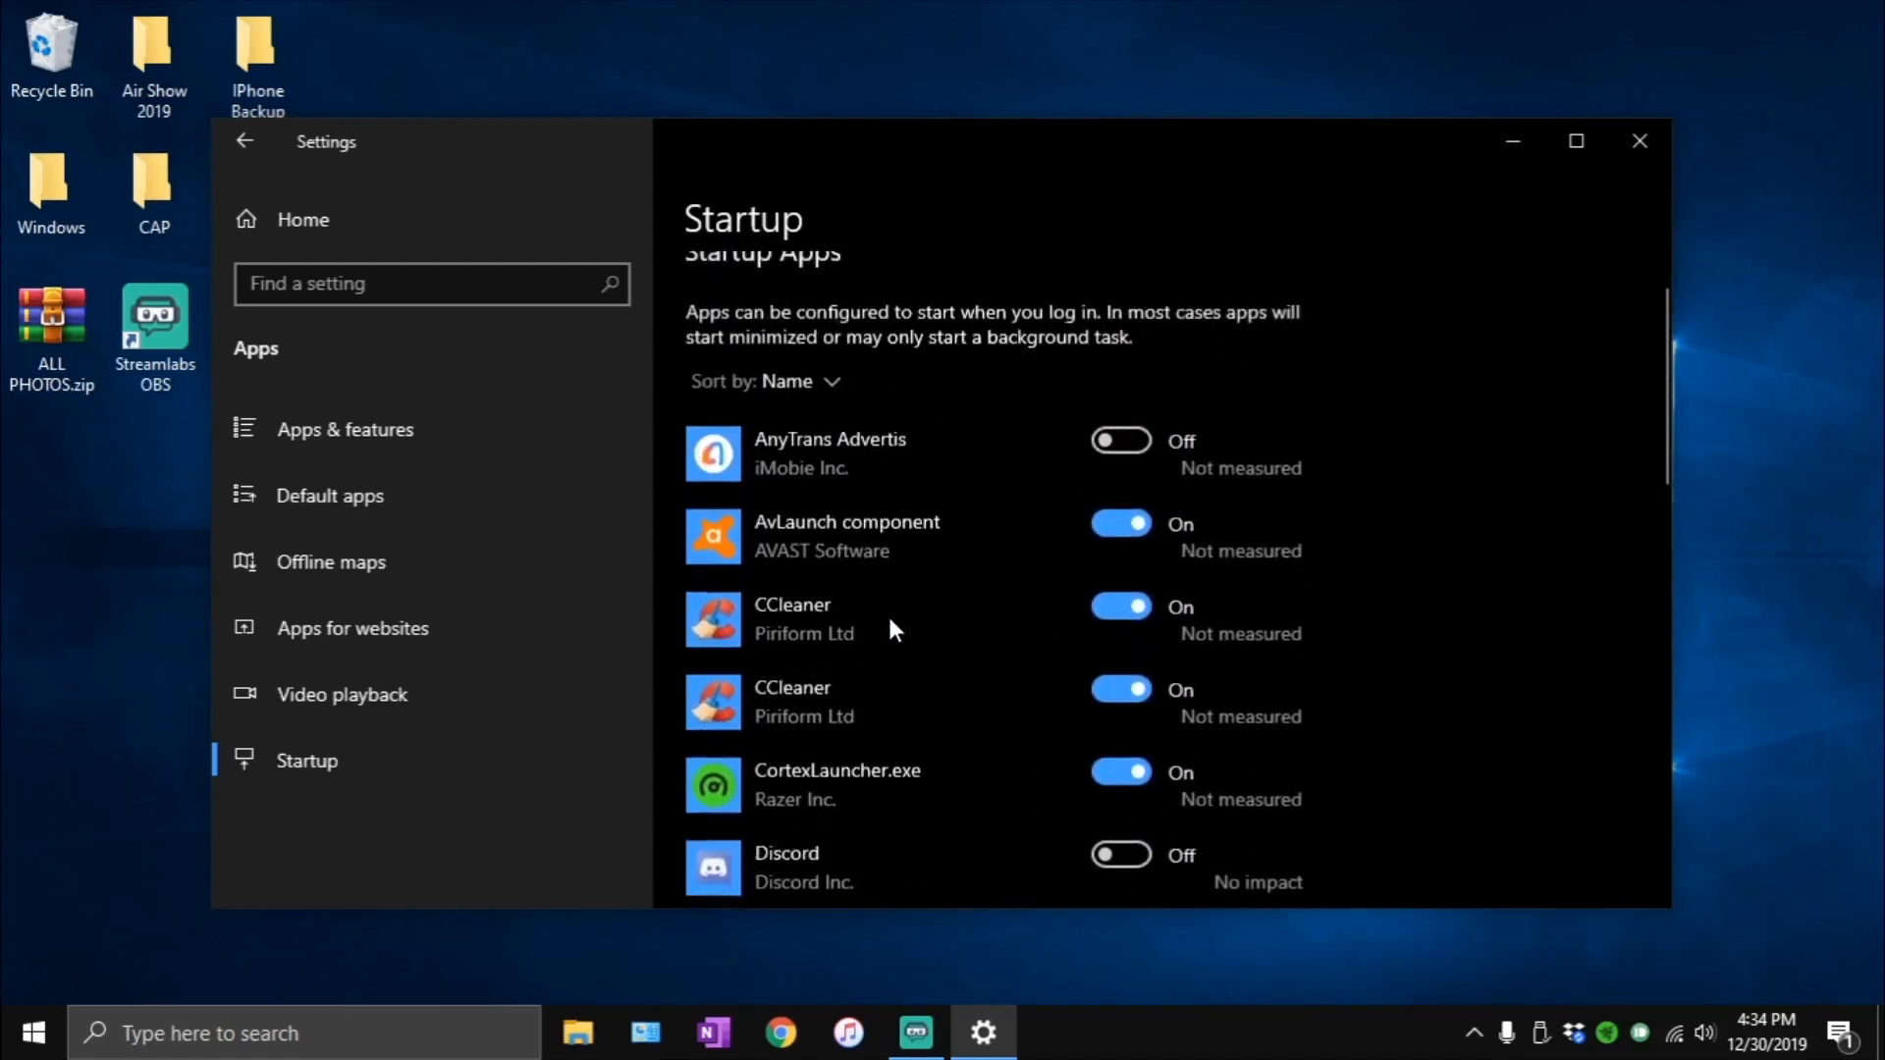
click(816, 417)
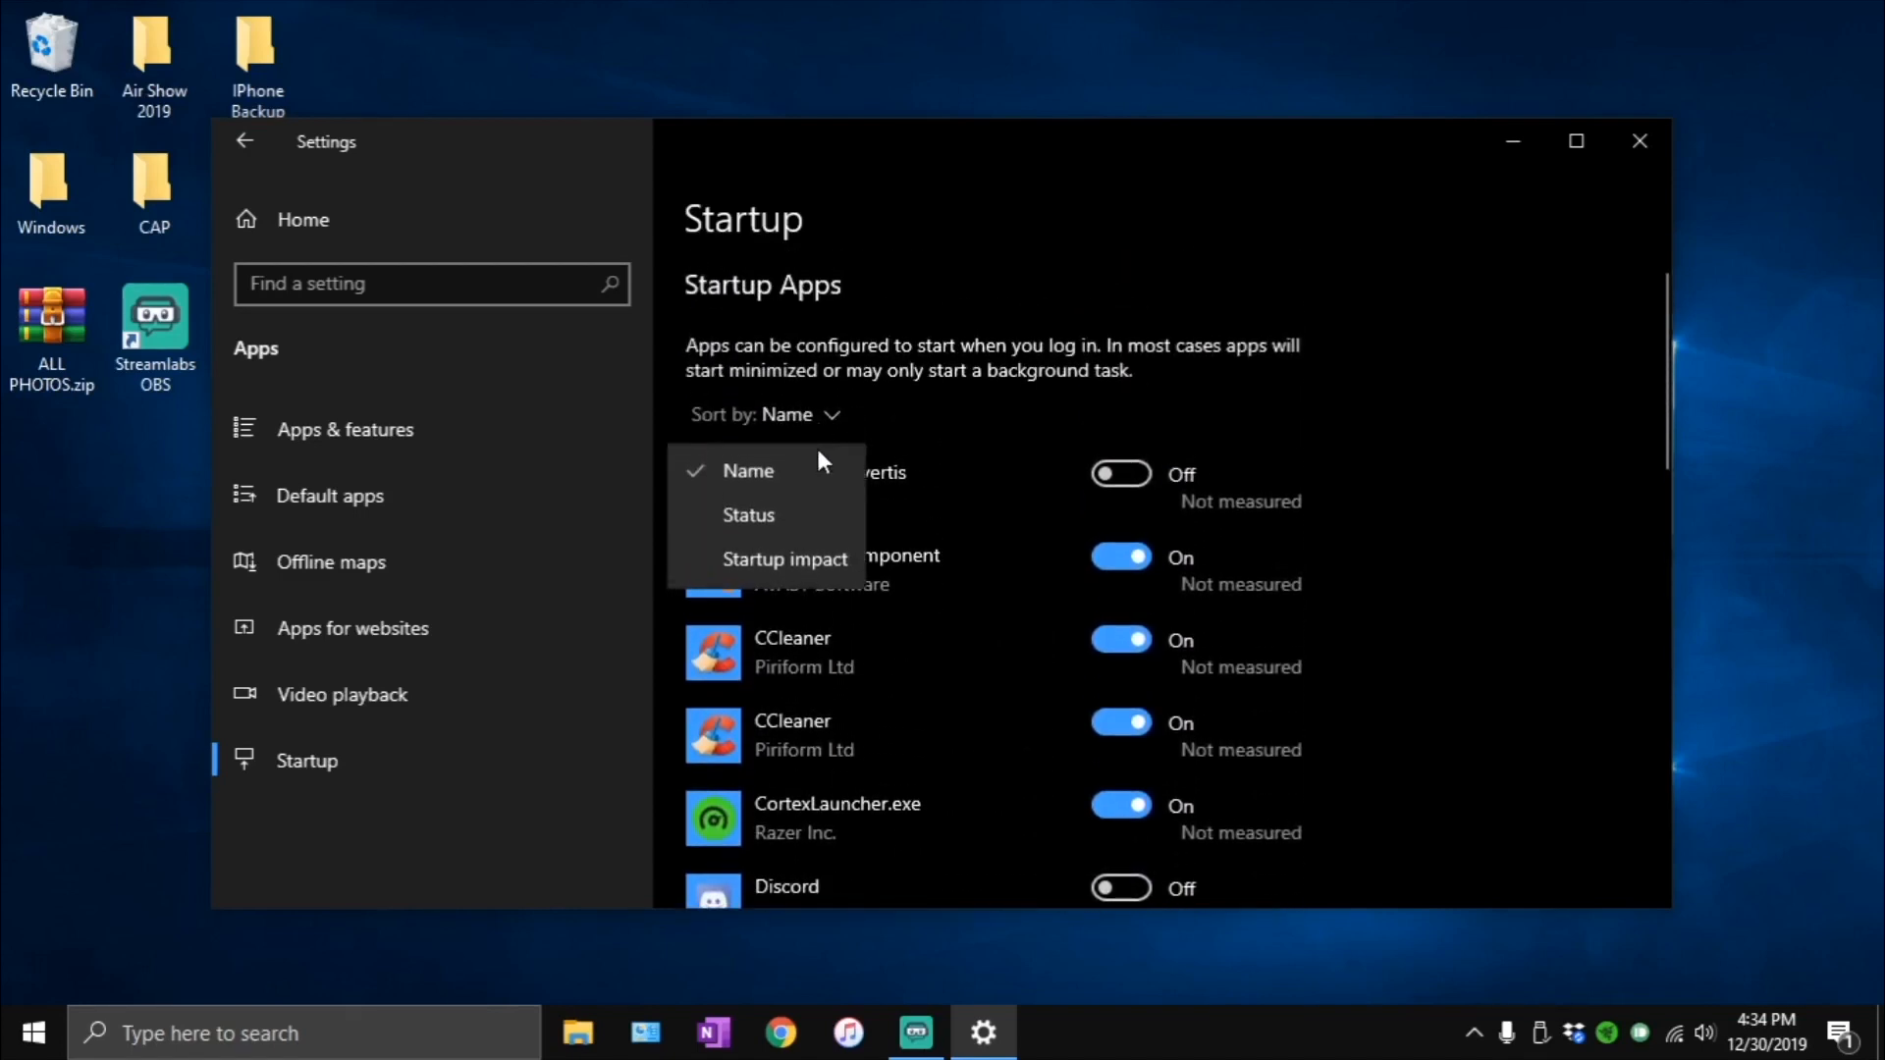
click(1176, 646)
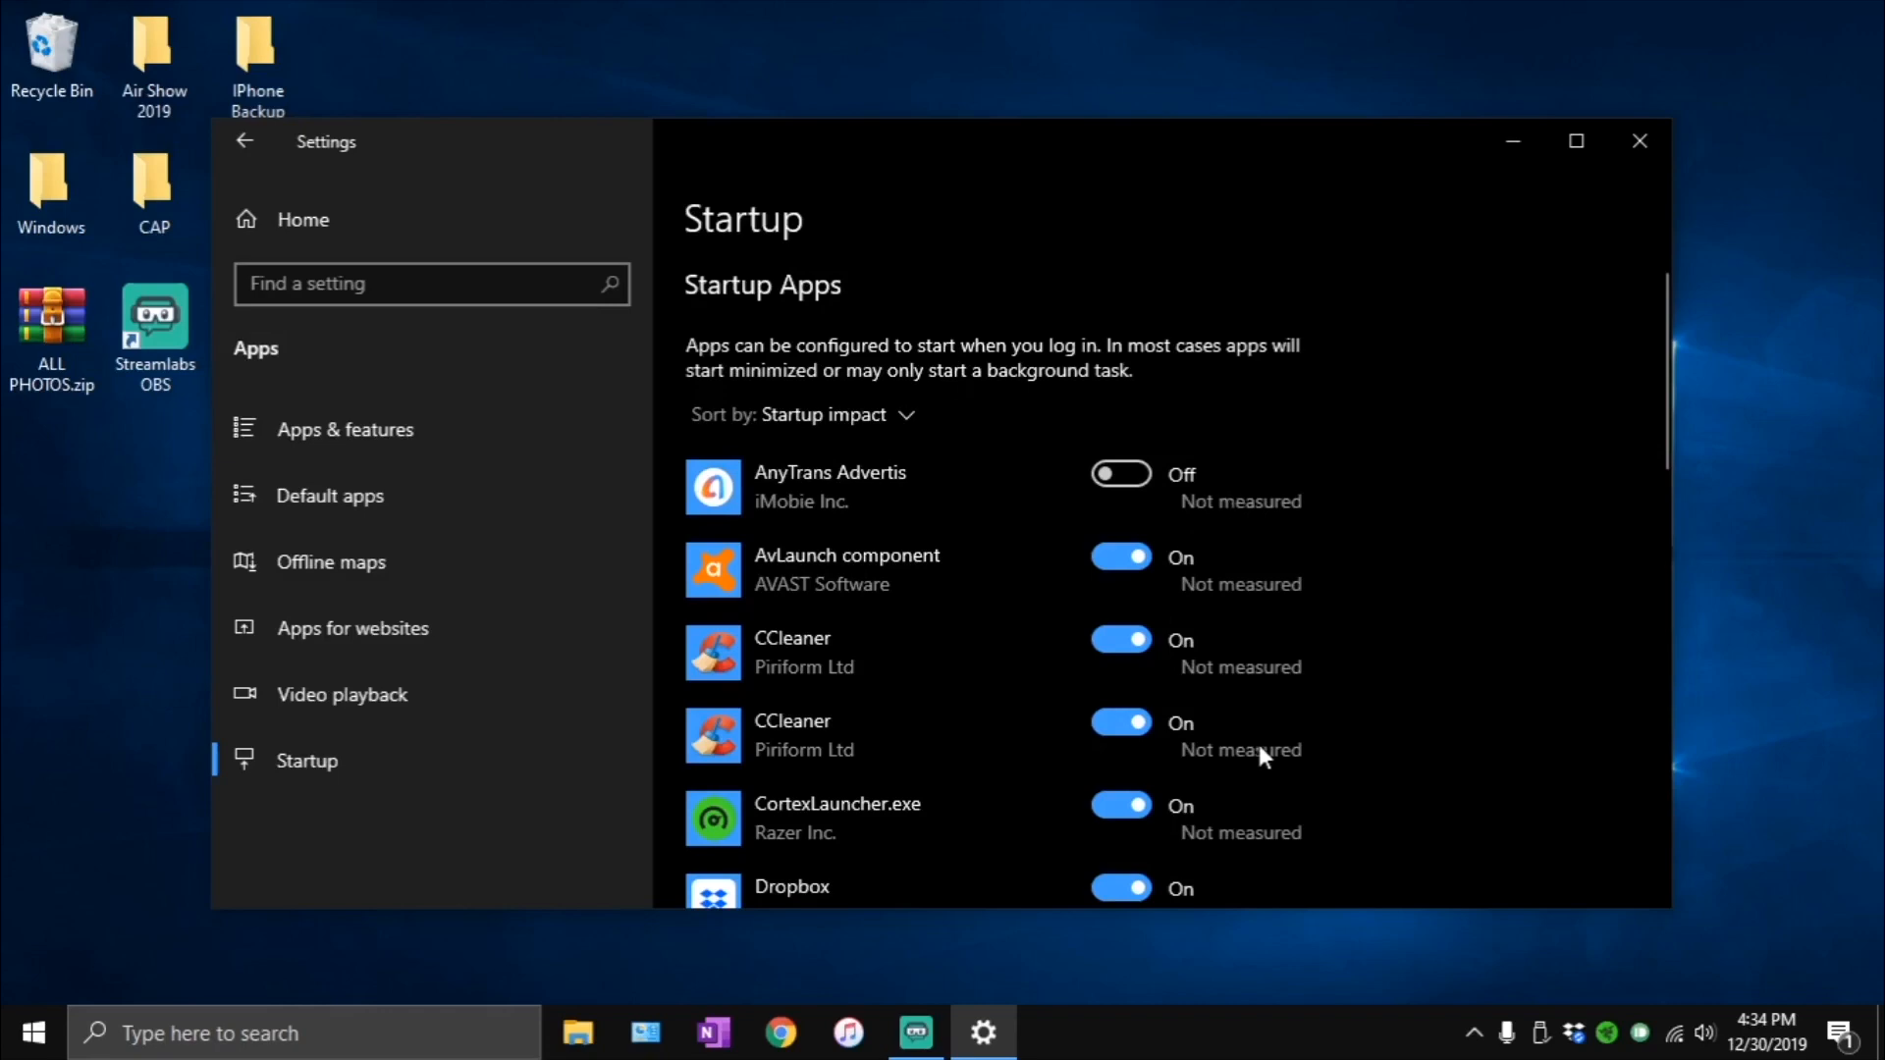
scroll(1264, 756, down, 10)
scroll(1272, 751, up, 2)
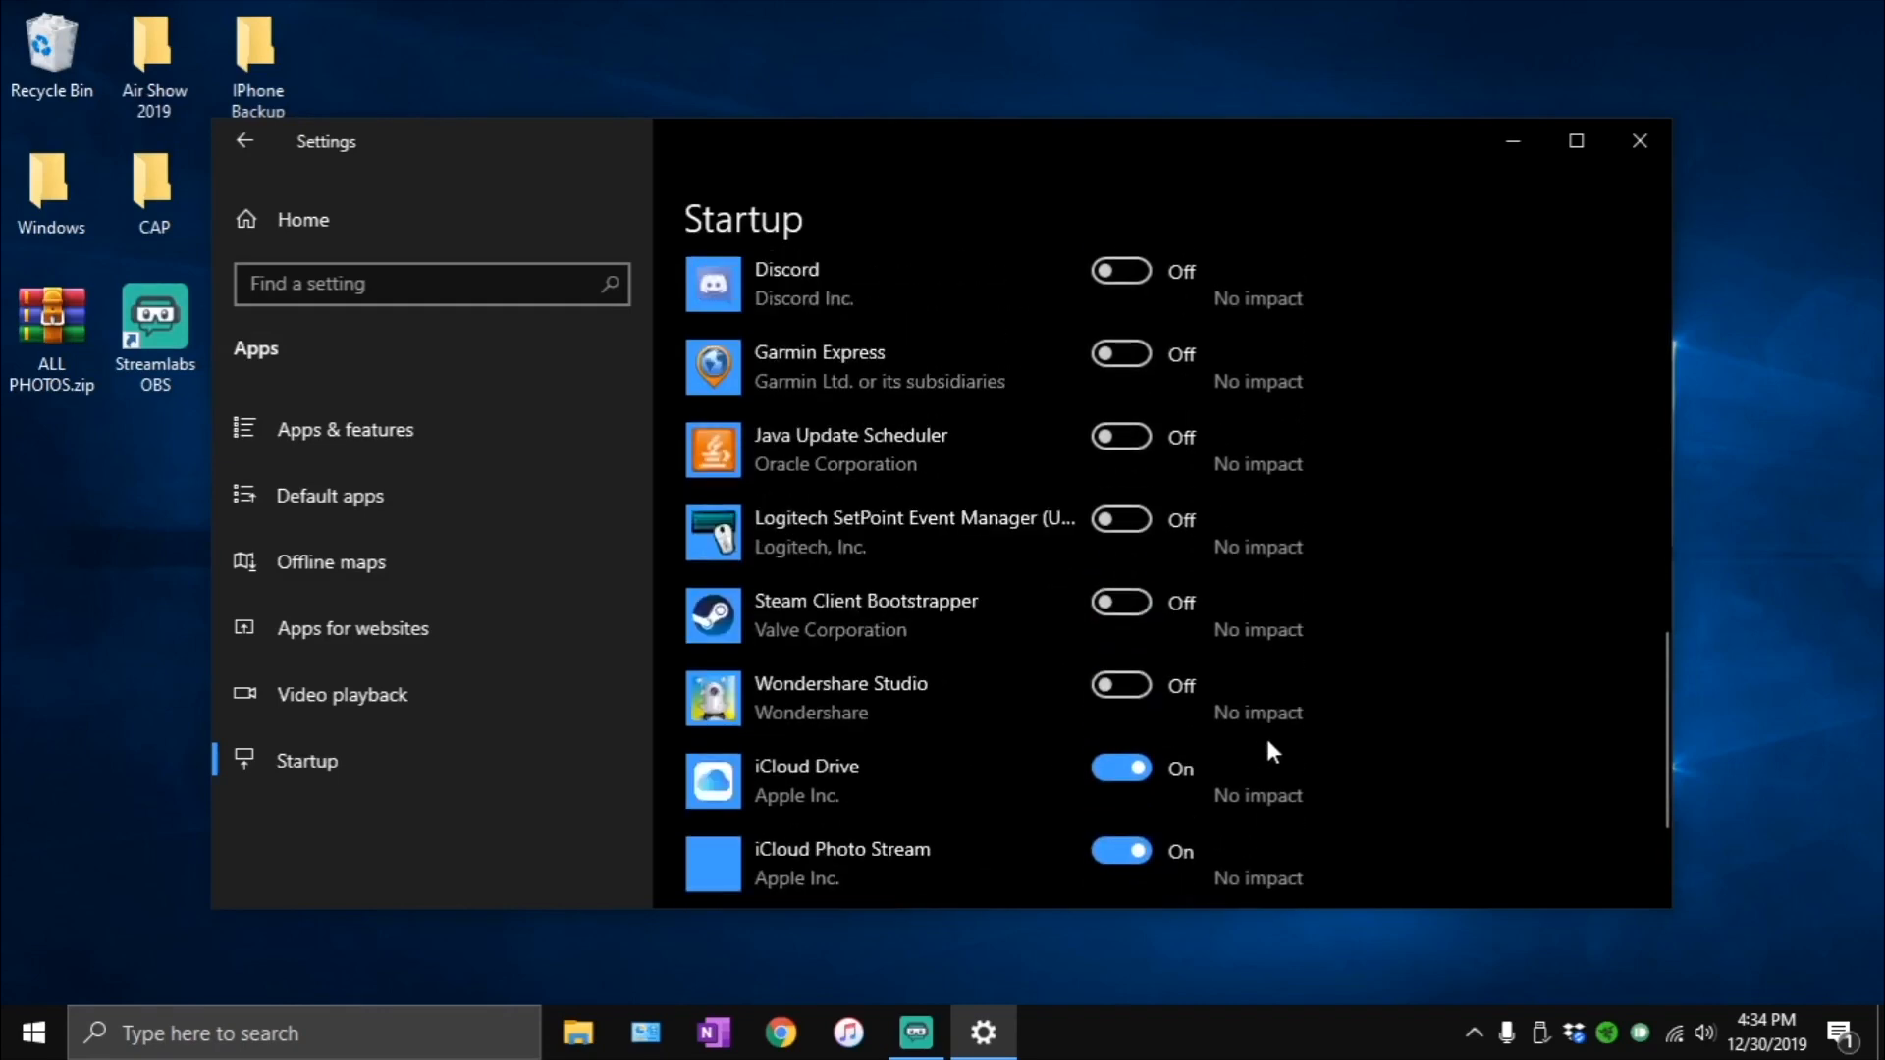
scroll(1267, 743, up, 8)
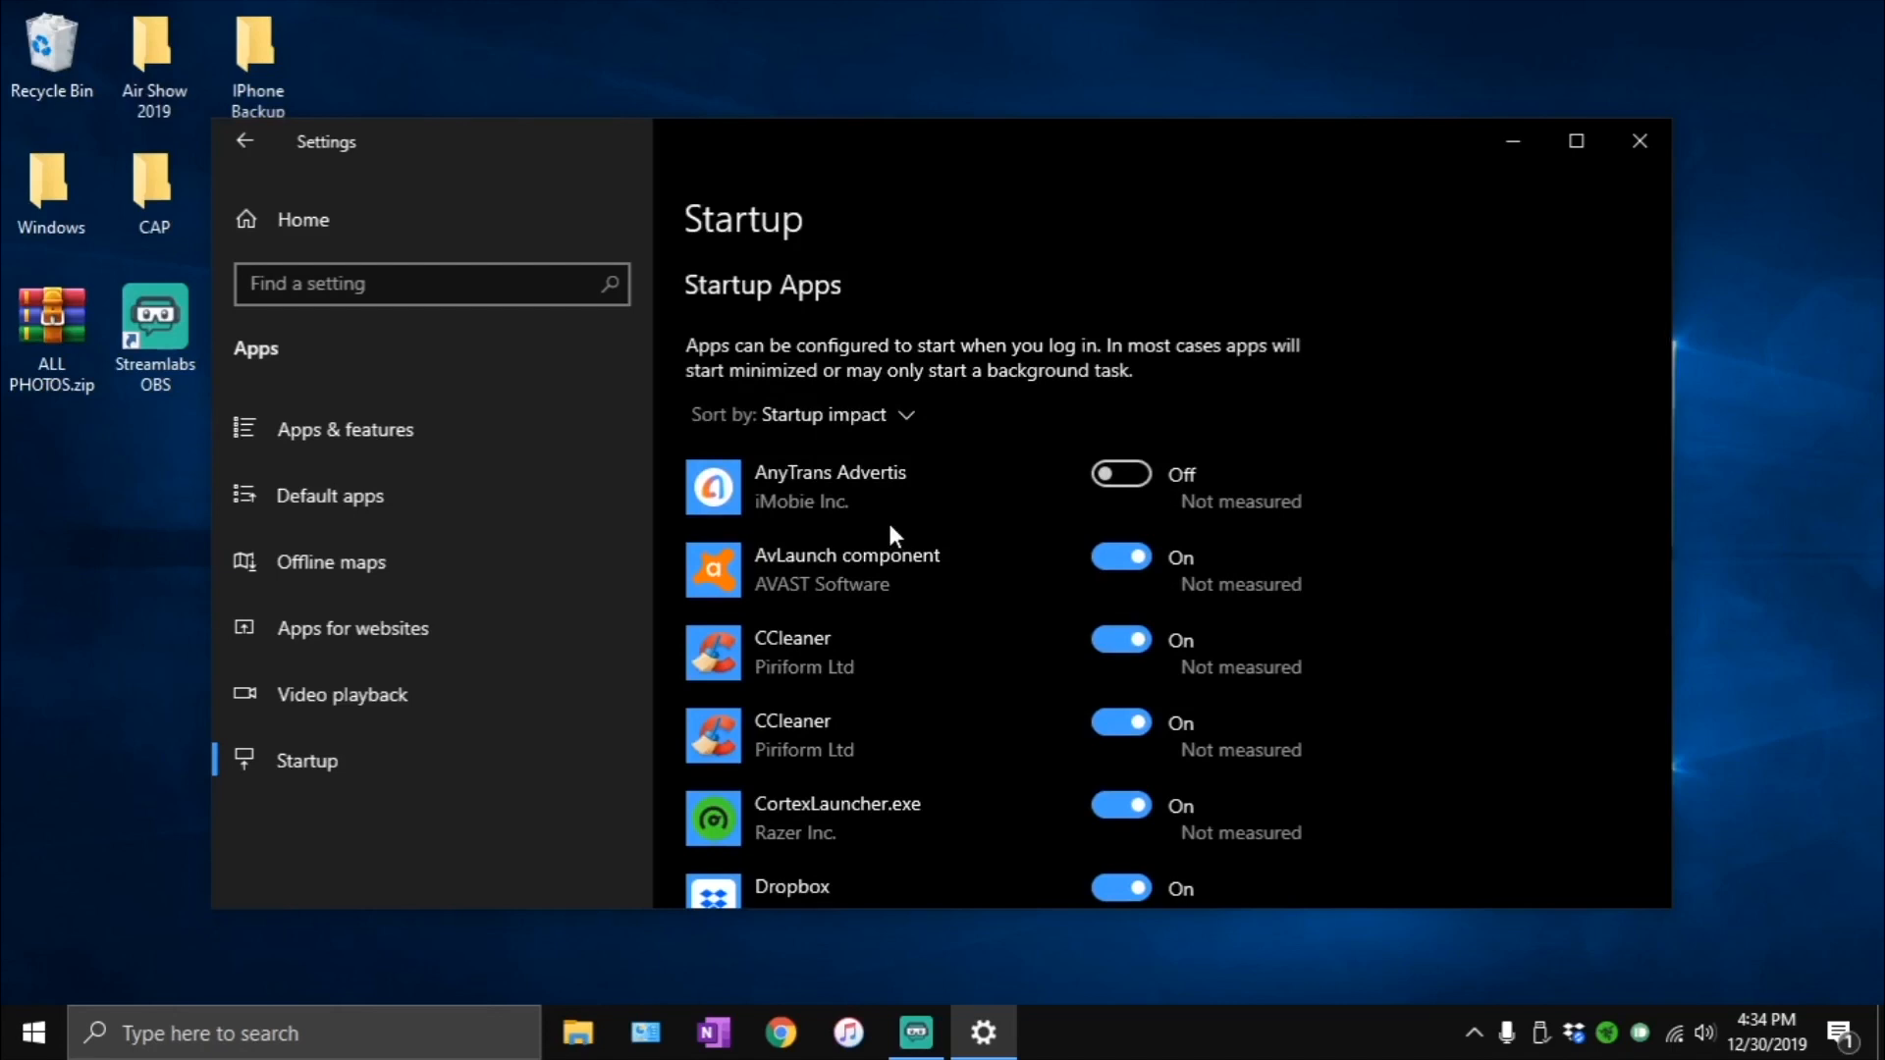
- In the Gaming settings, turn off recording game clips, screenshots and broadcasts using Game bar, and check Game Mode
click(331, 204)
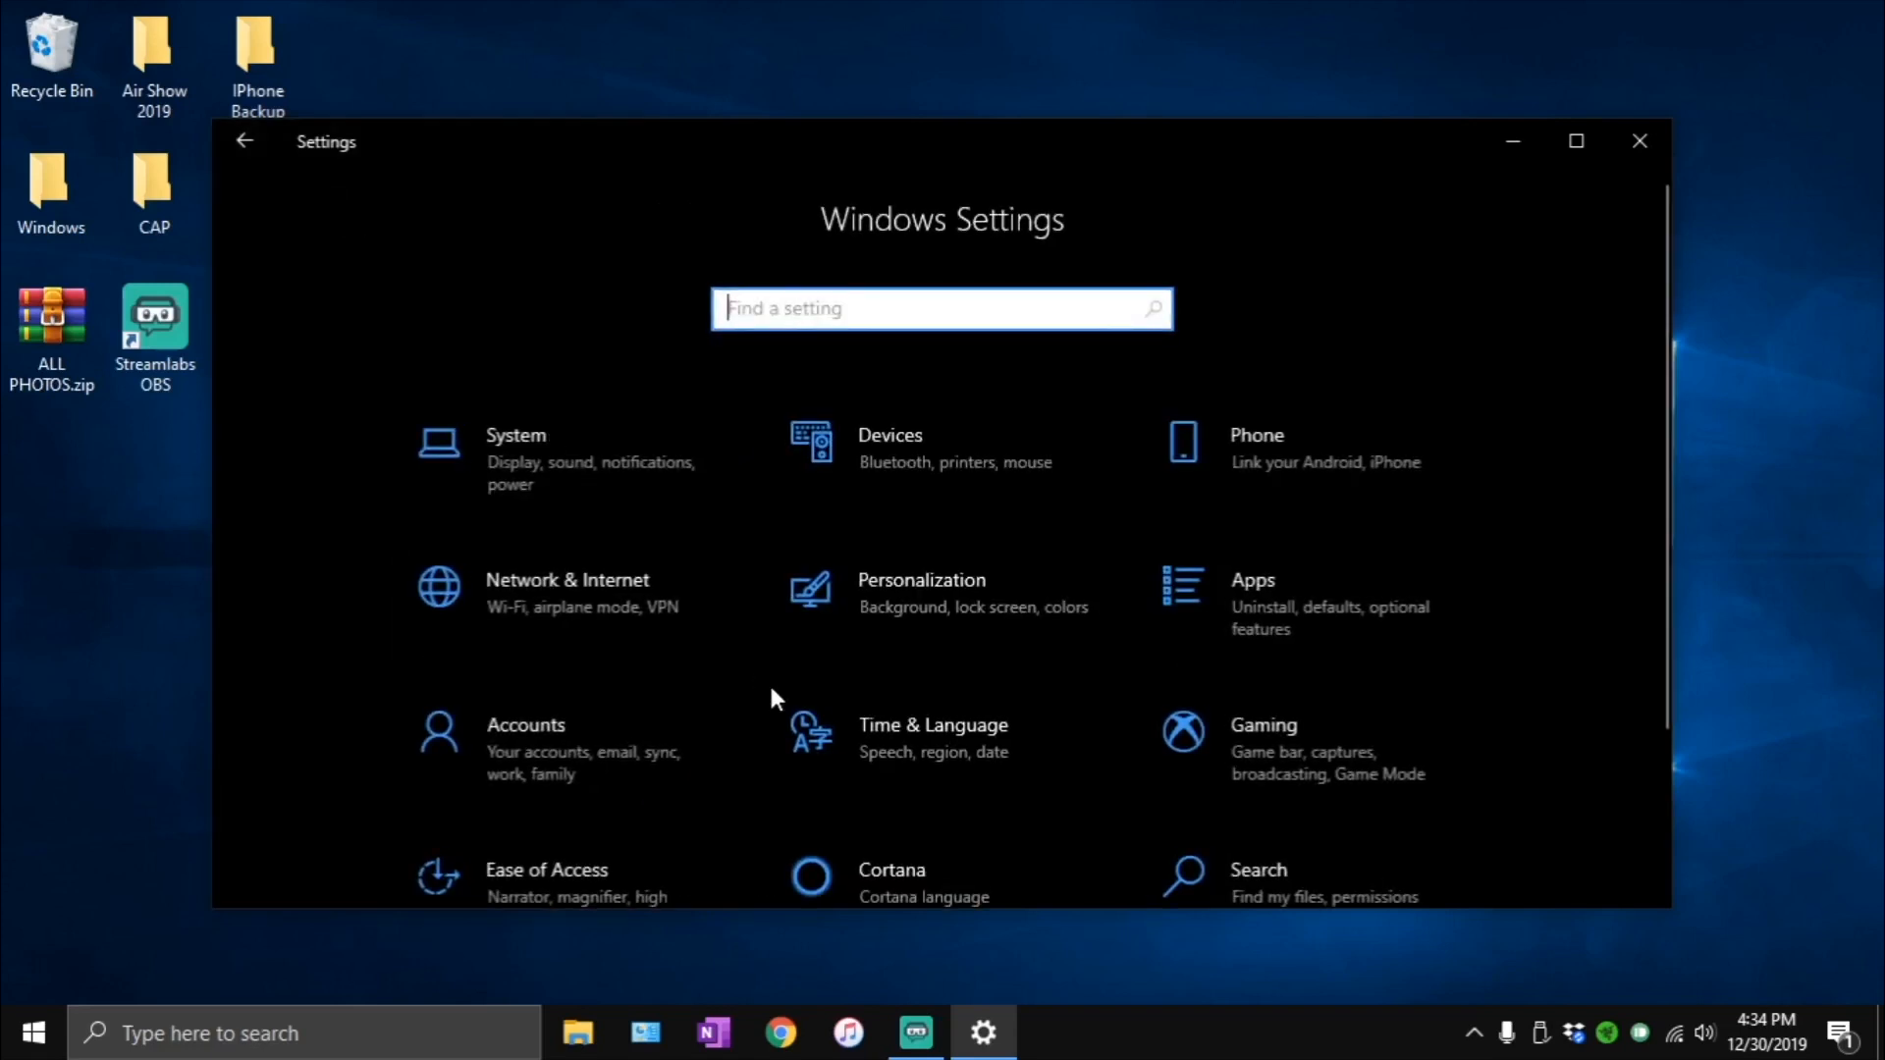
click(1183, 746)
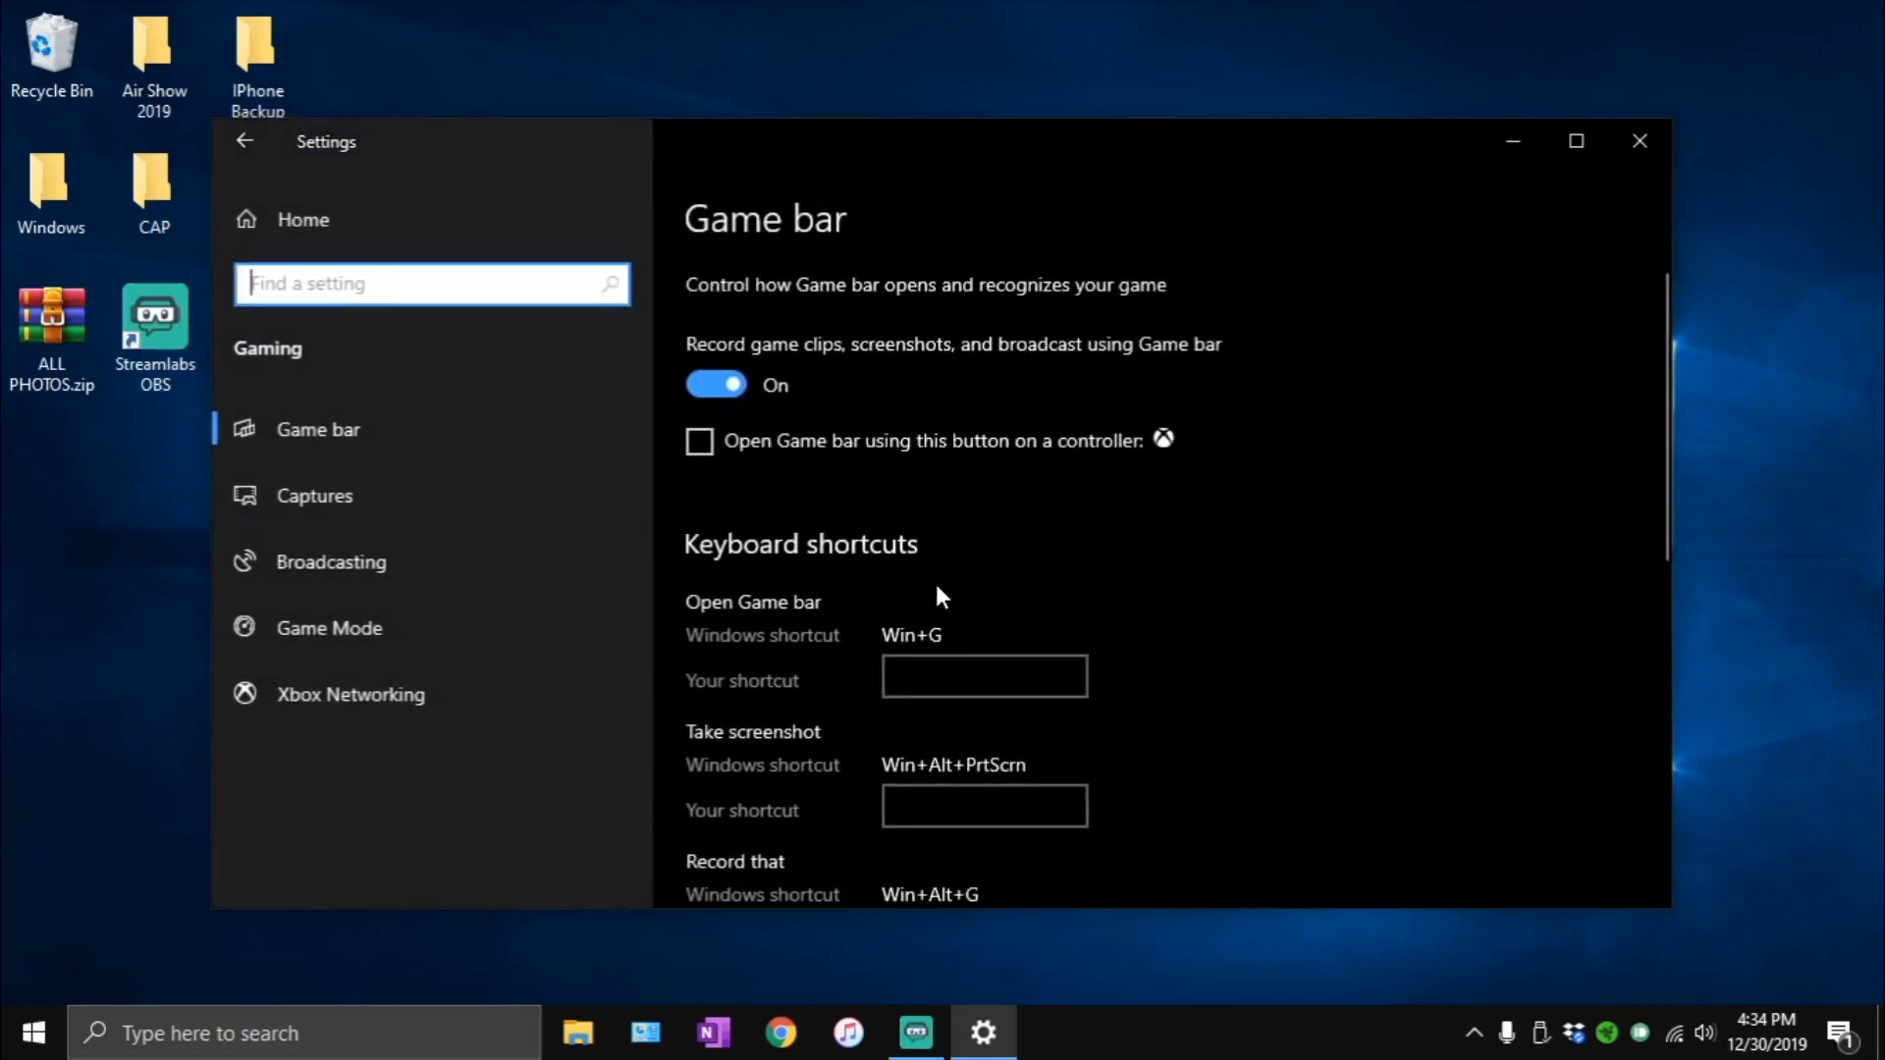
click(692, 382)
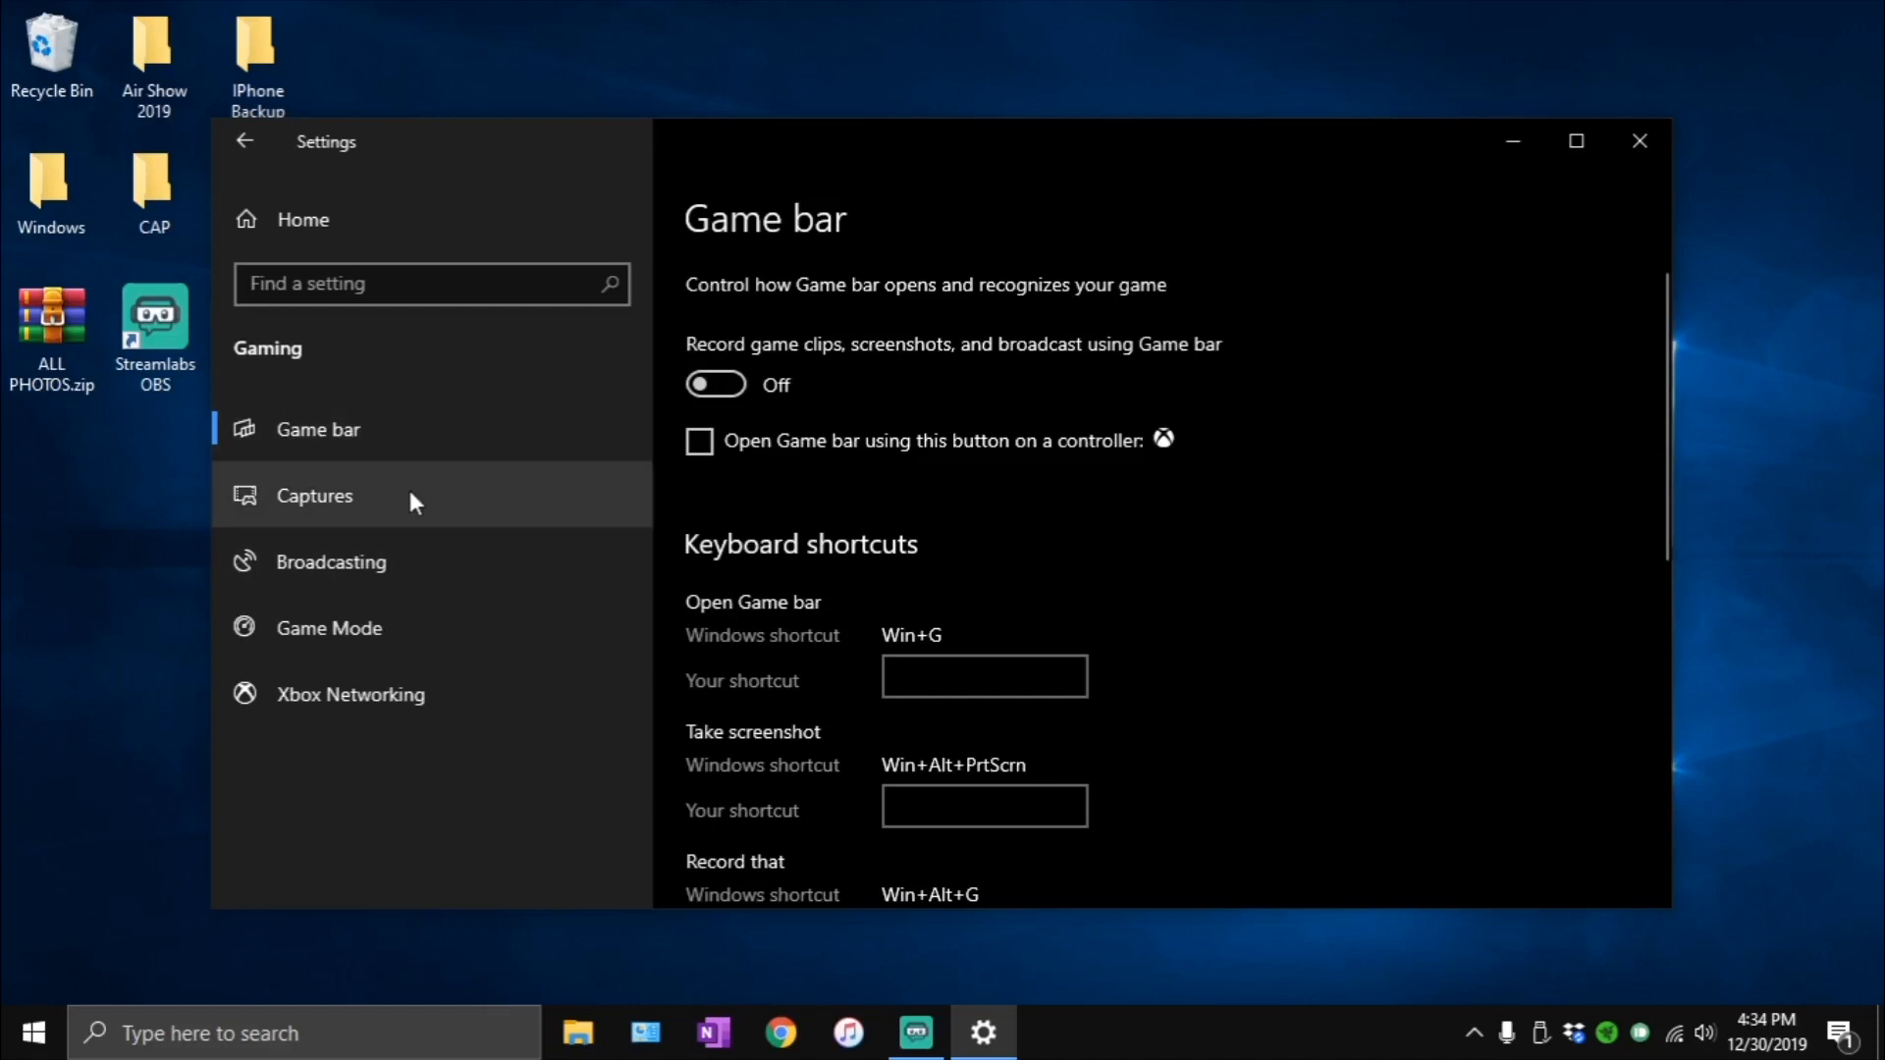
click(358, 611)
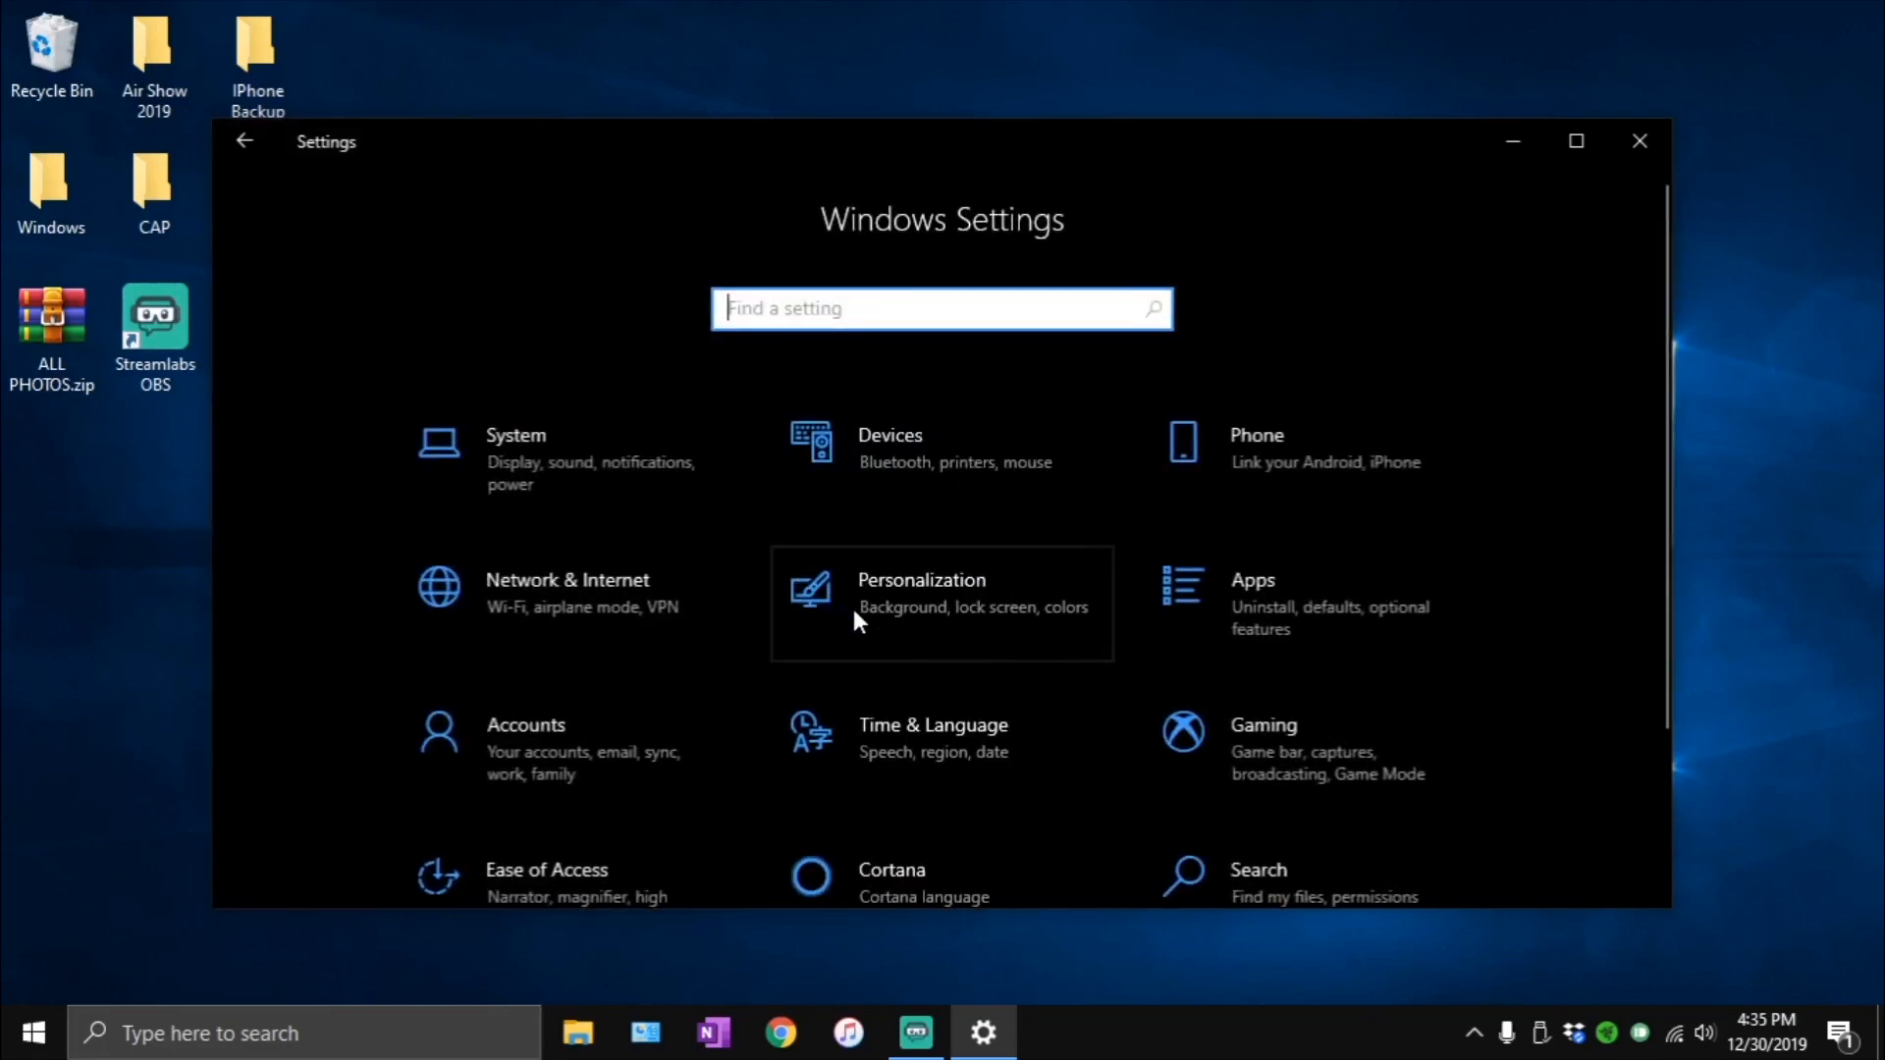
- In the Ease of Access display settings, turn the desktop background image off and back on
scroll(1282, 697, down, 2)
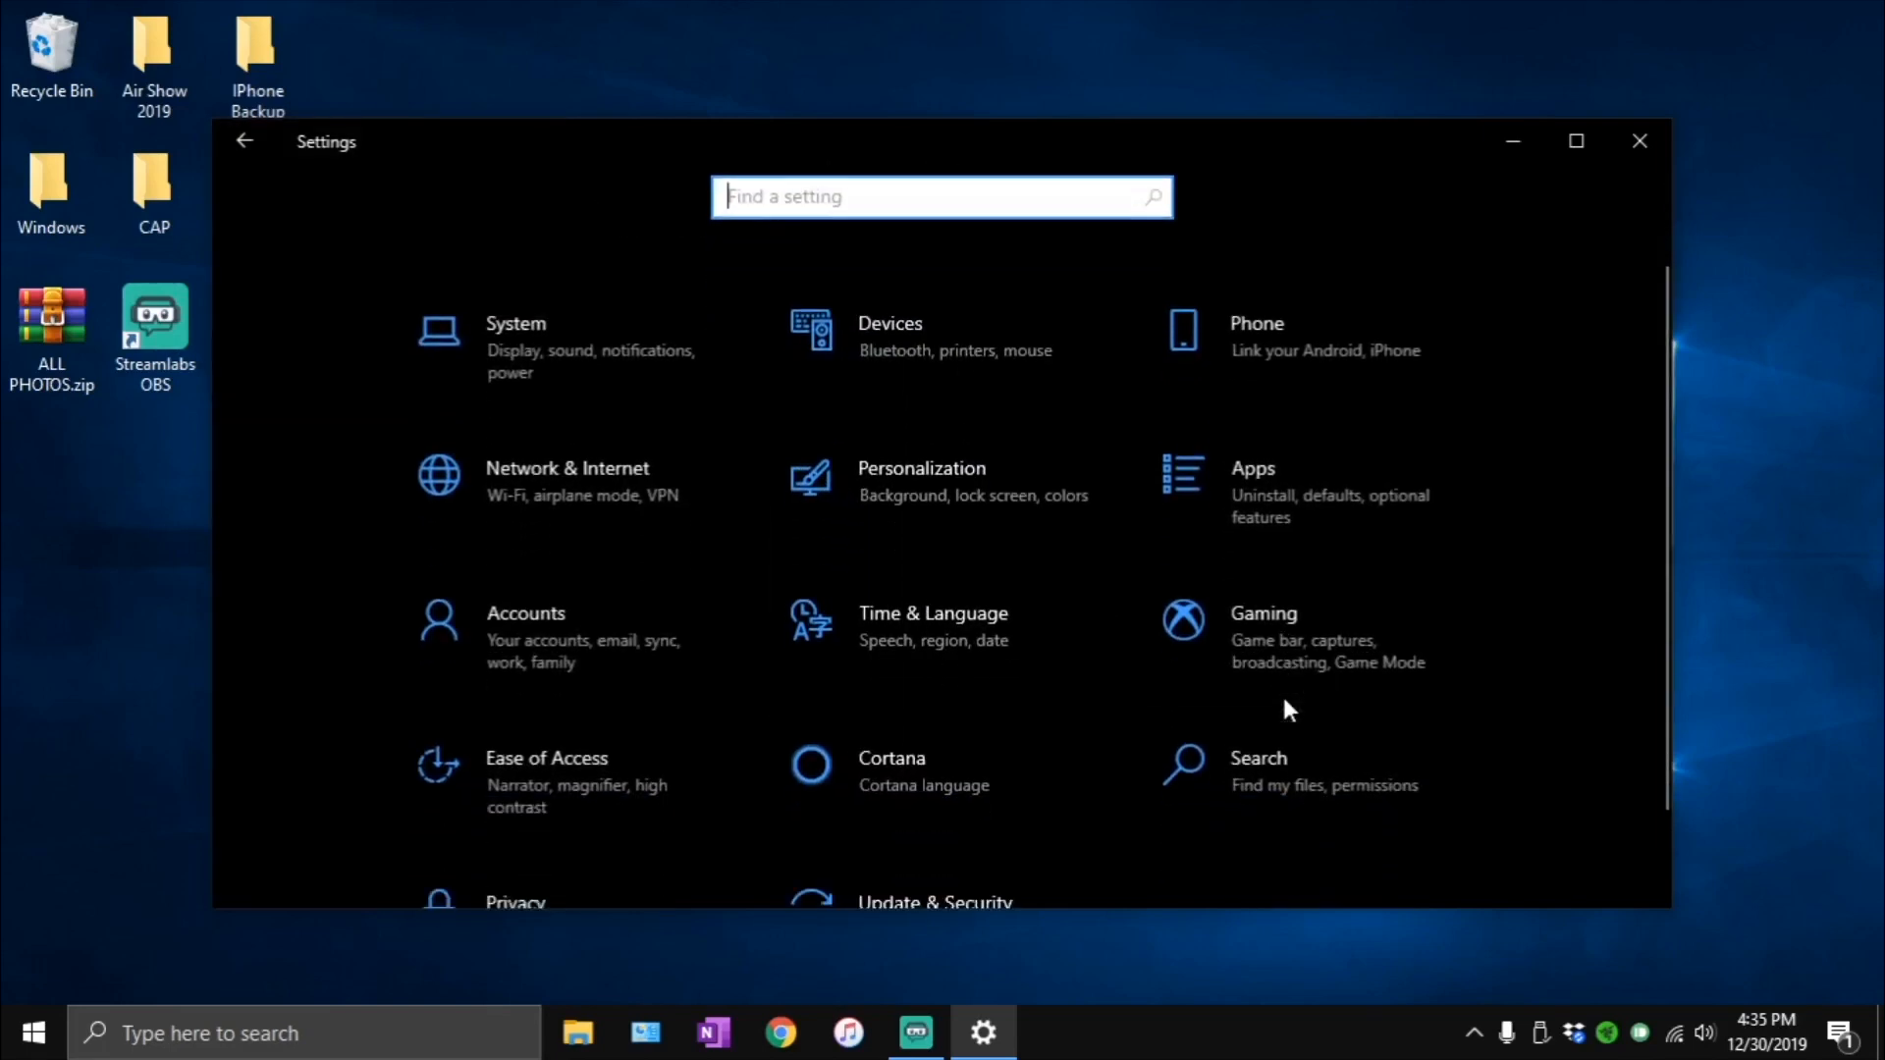
scroll(1286, 703, down, 1)
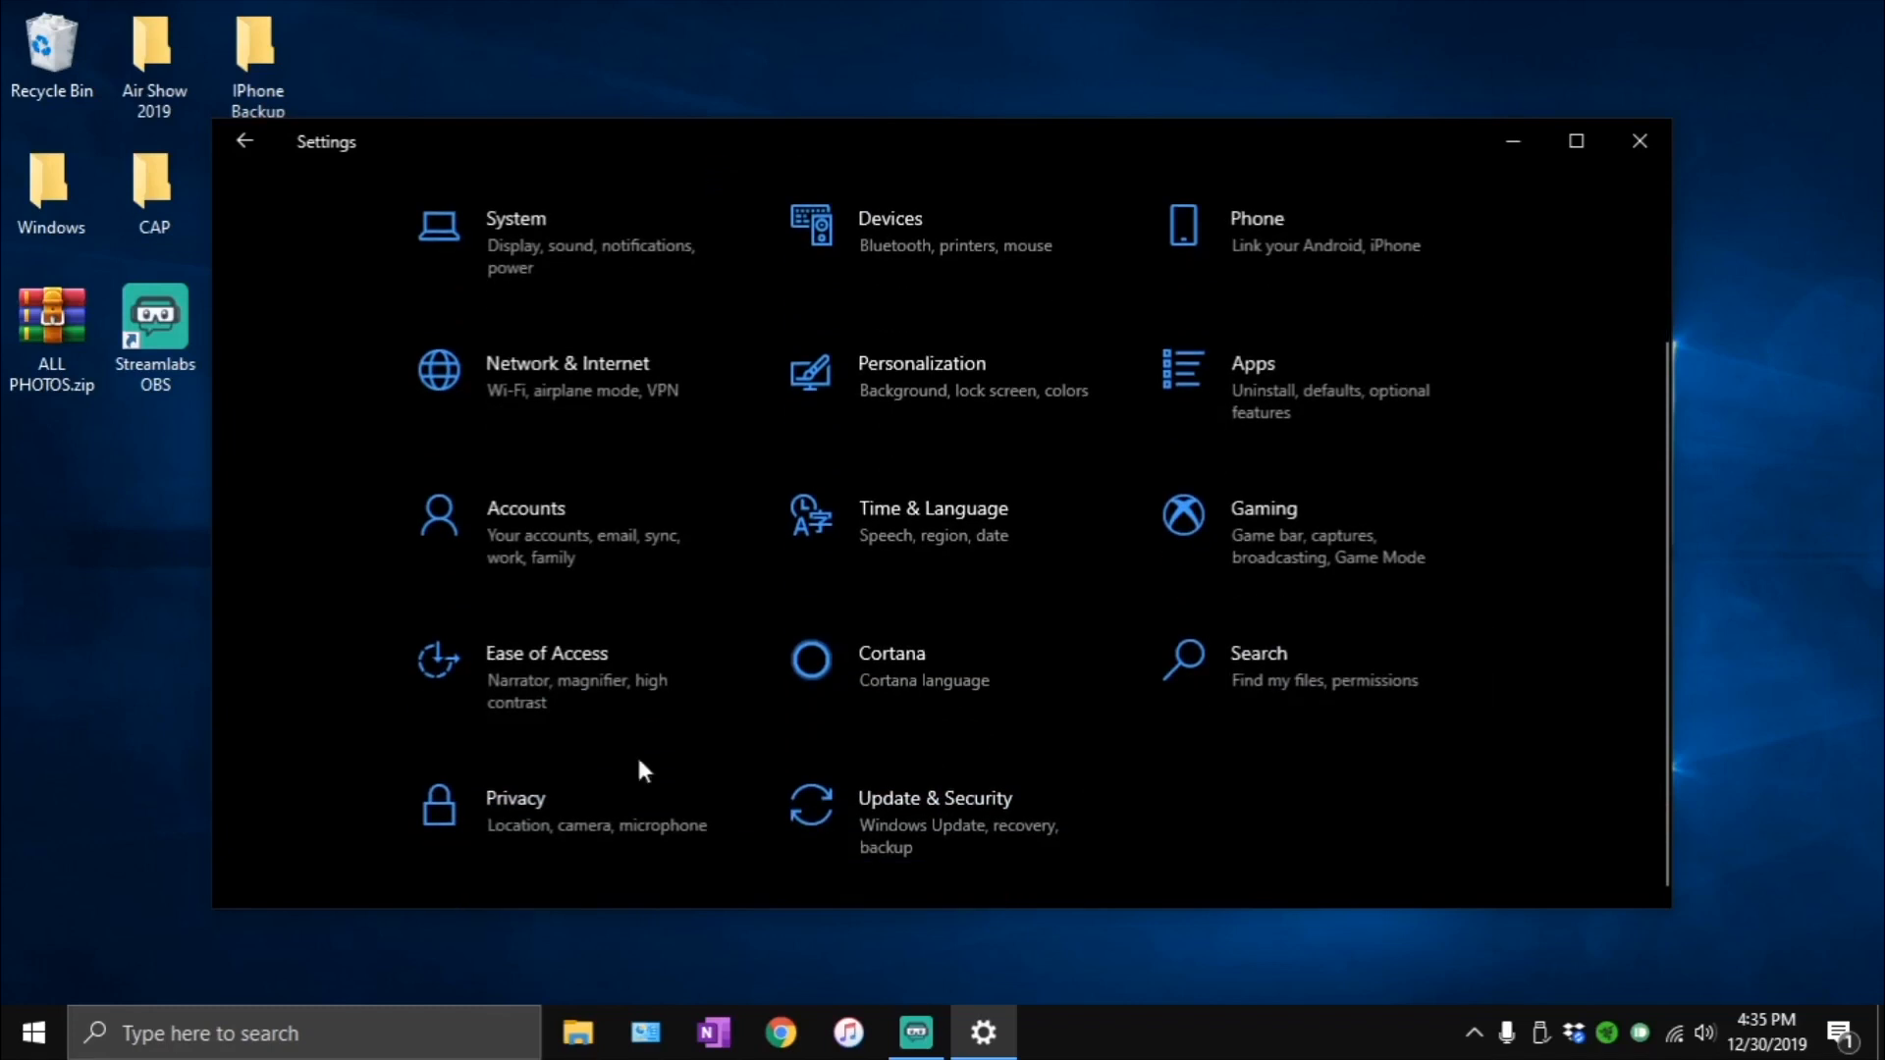
click(495, 680)
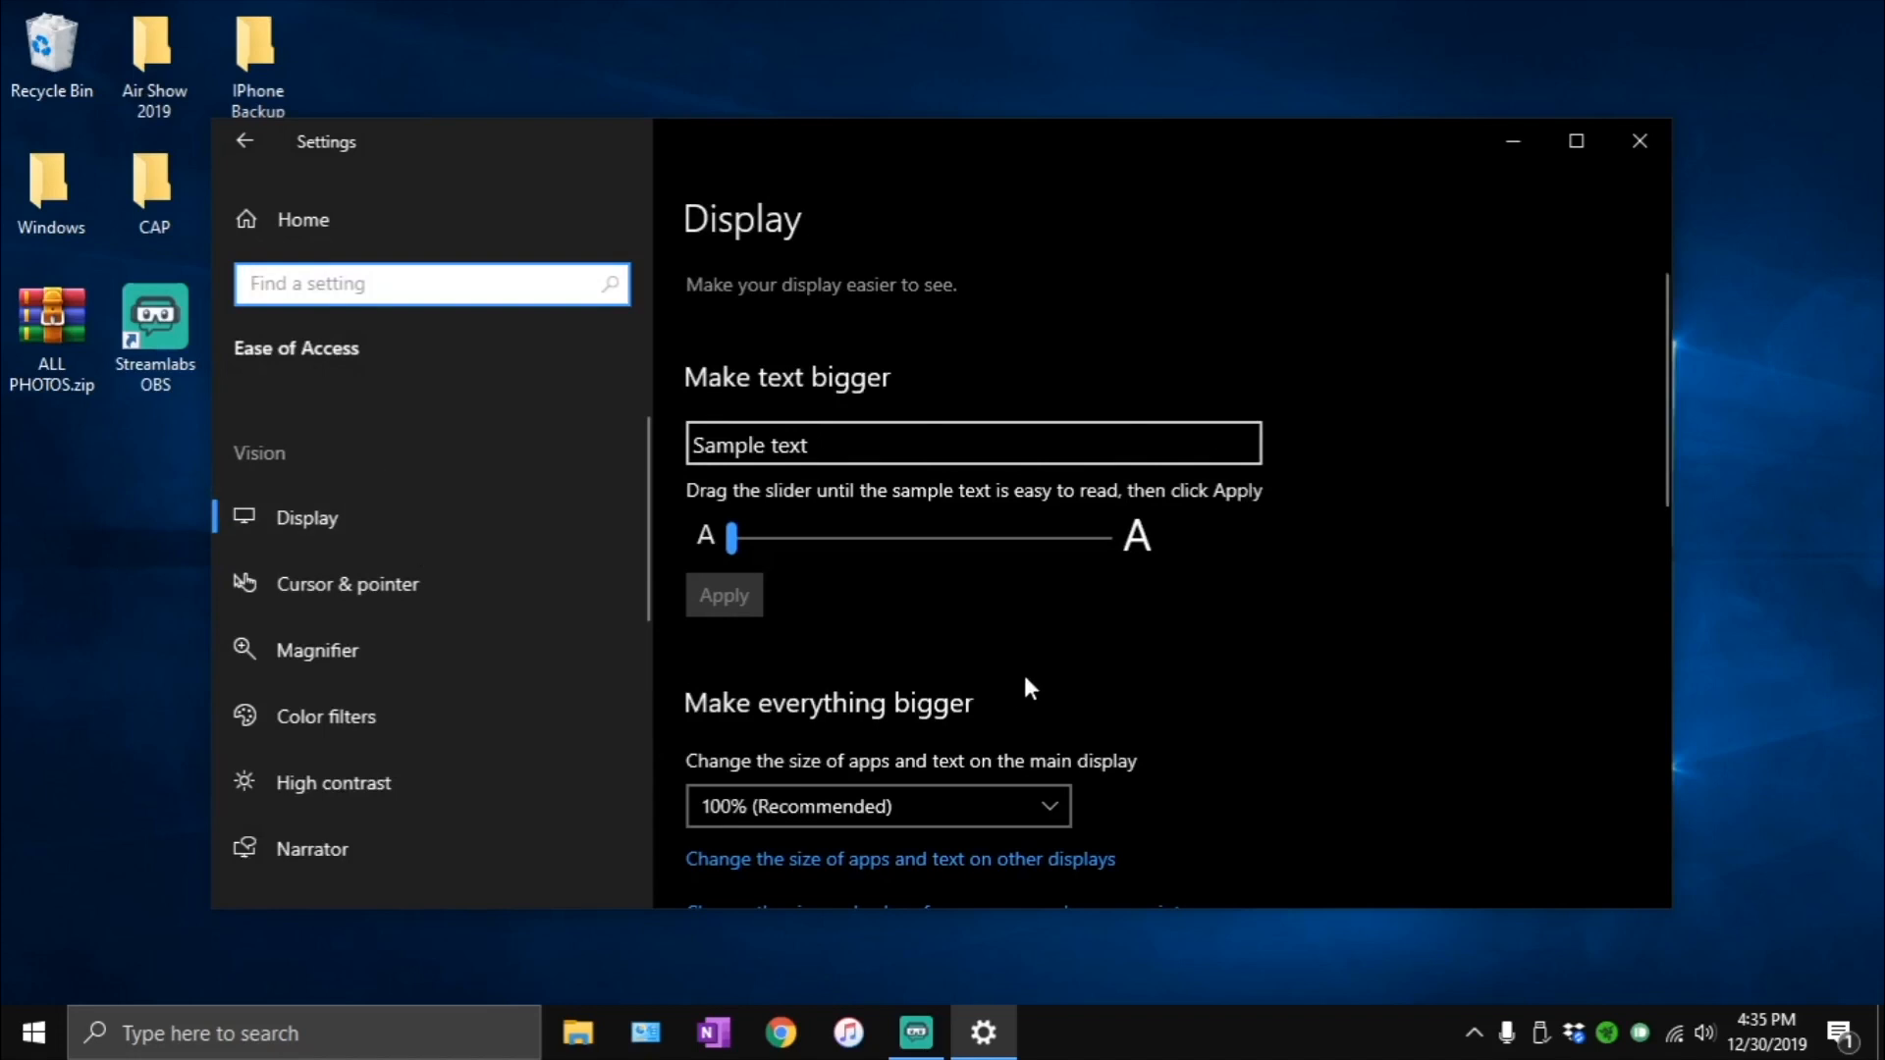
scroll(1025, 673, down, 4)
scroll(1025, 673, down, 4)
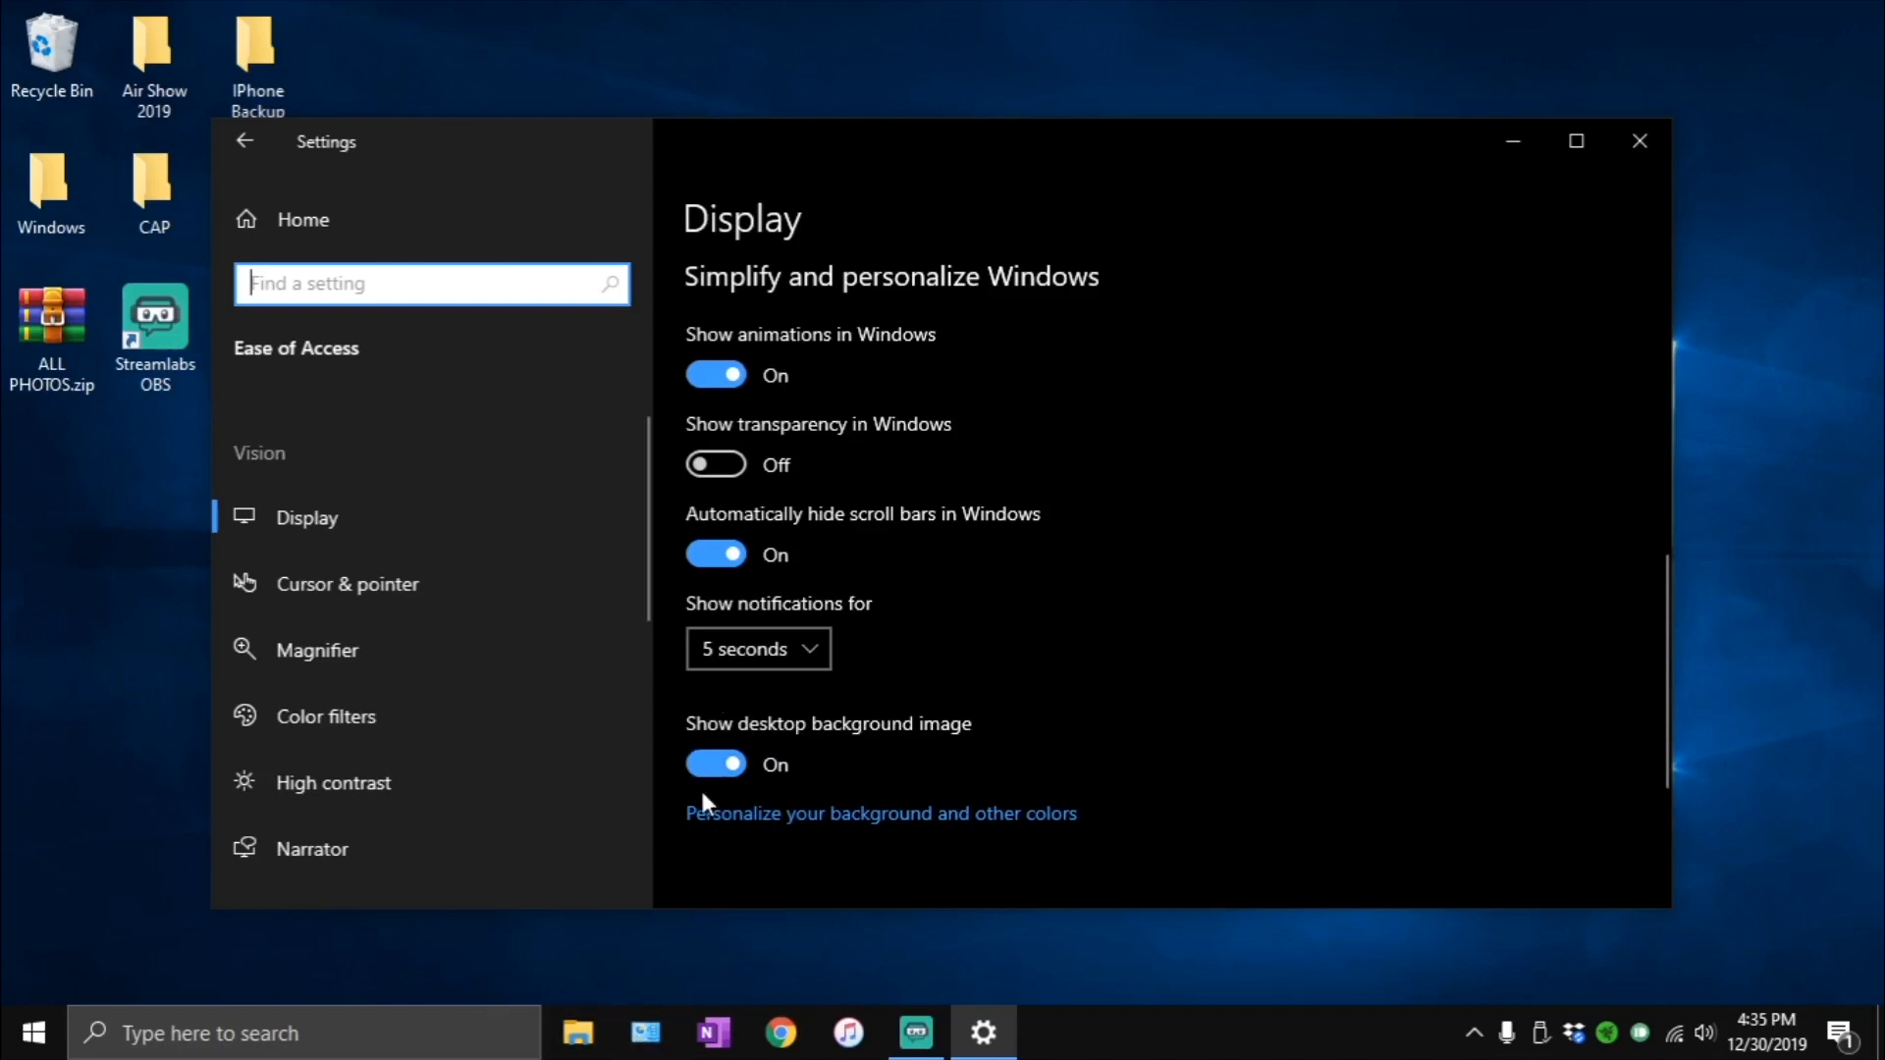
click(713, 766)
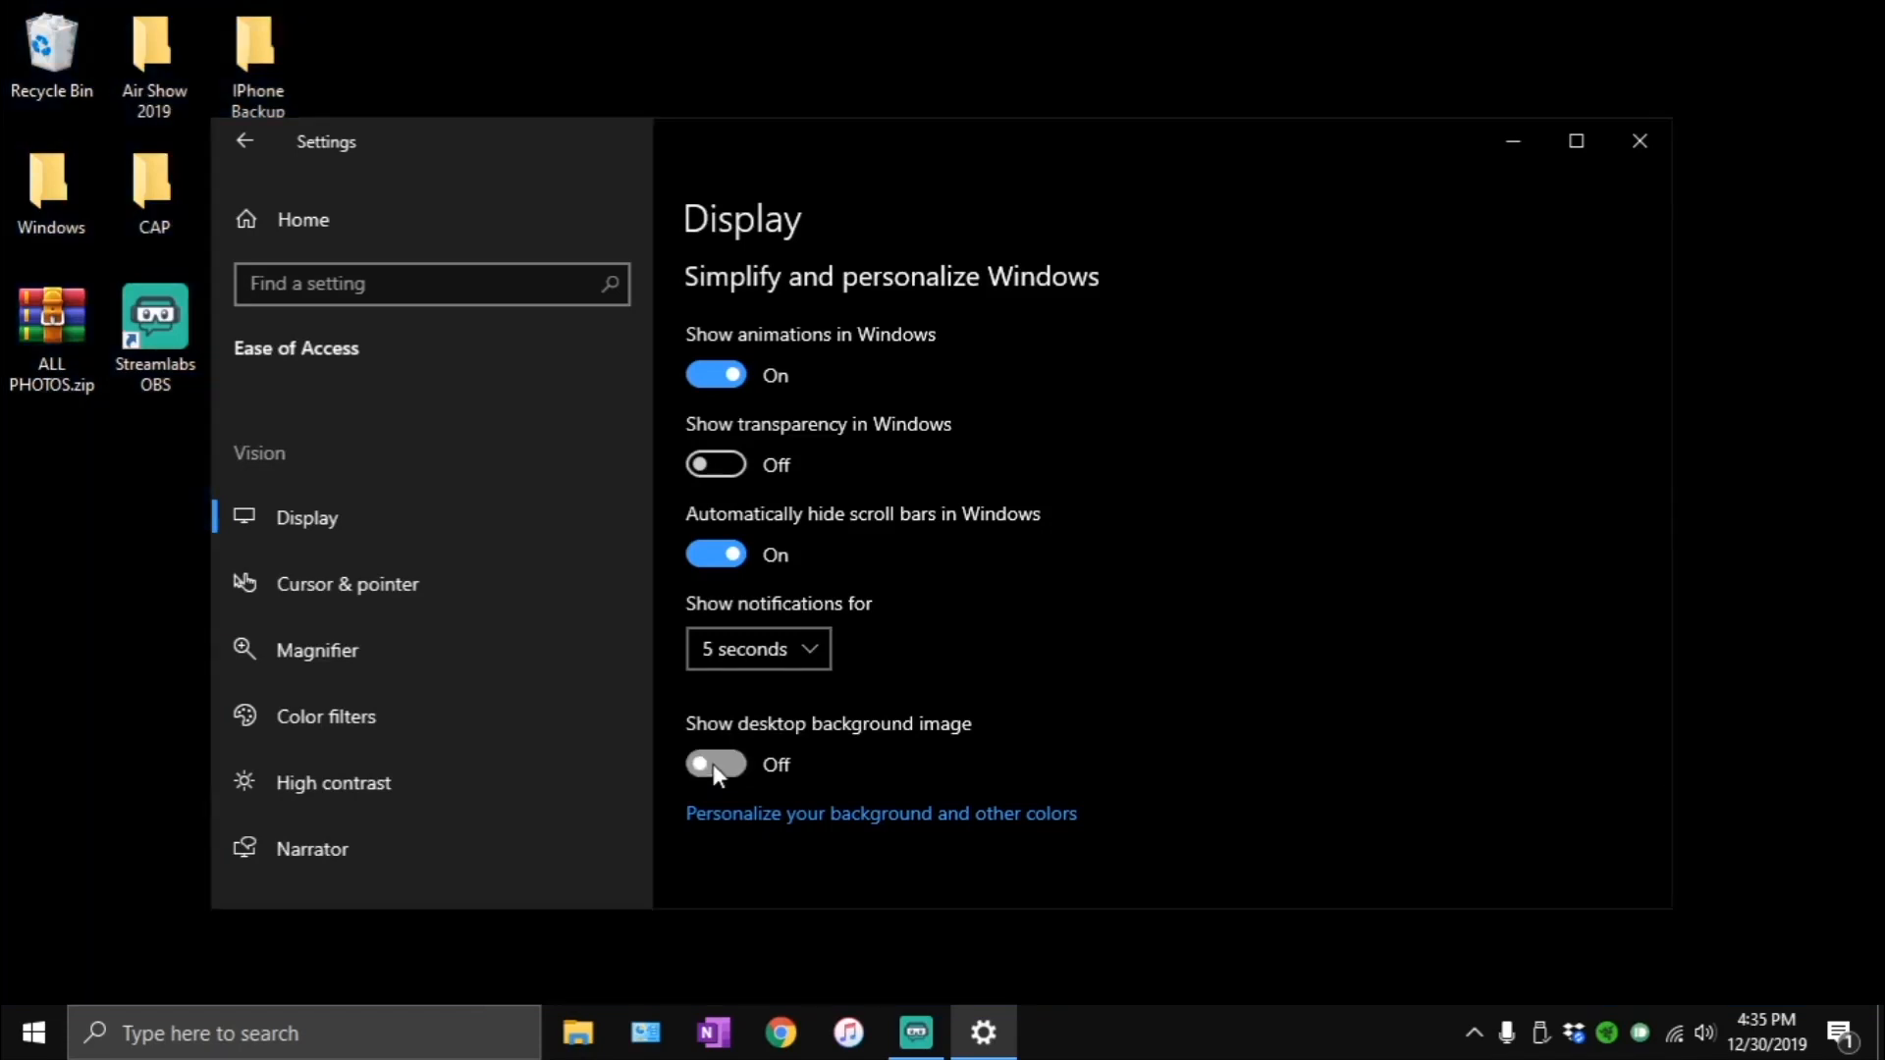
click(714, 764)
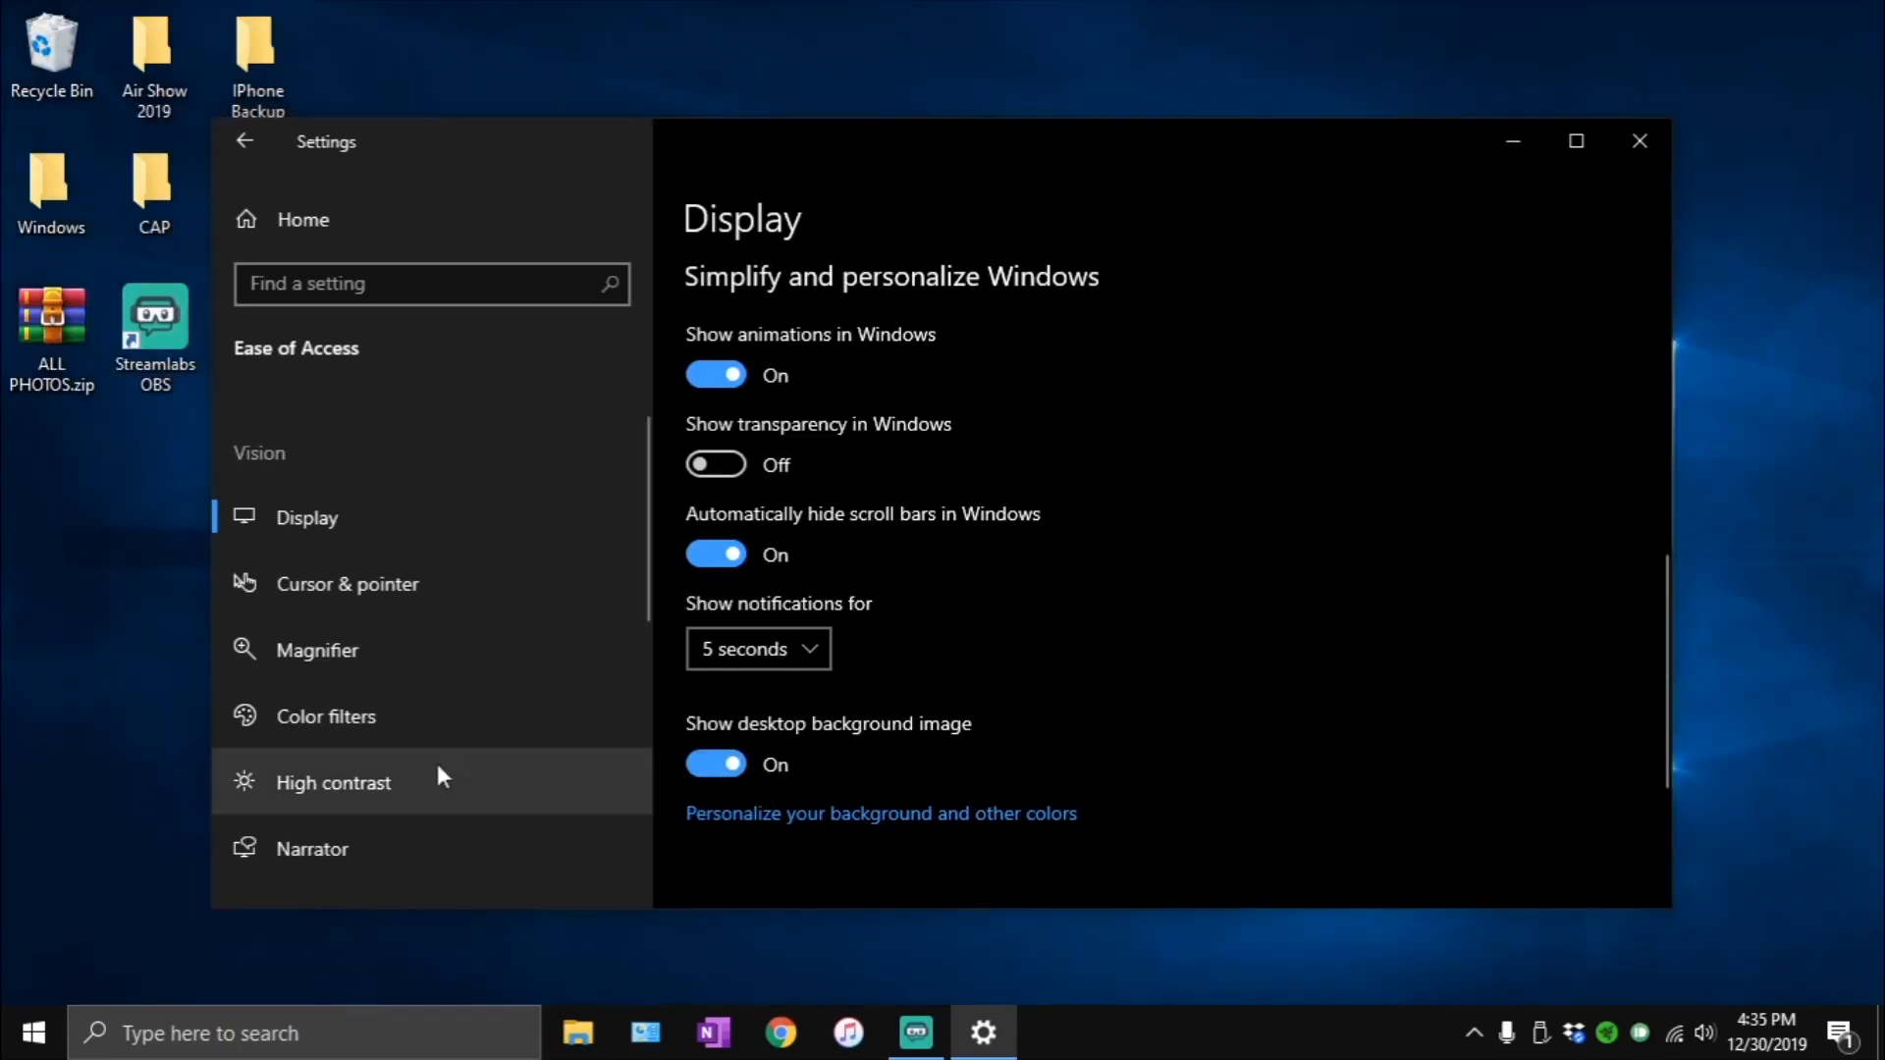
- Examine the Speech and Keyboard pages of the Ease of Access settings, including the Sticky Keys and Filter Keys options
scroll(404, 757, down, 5)
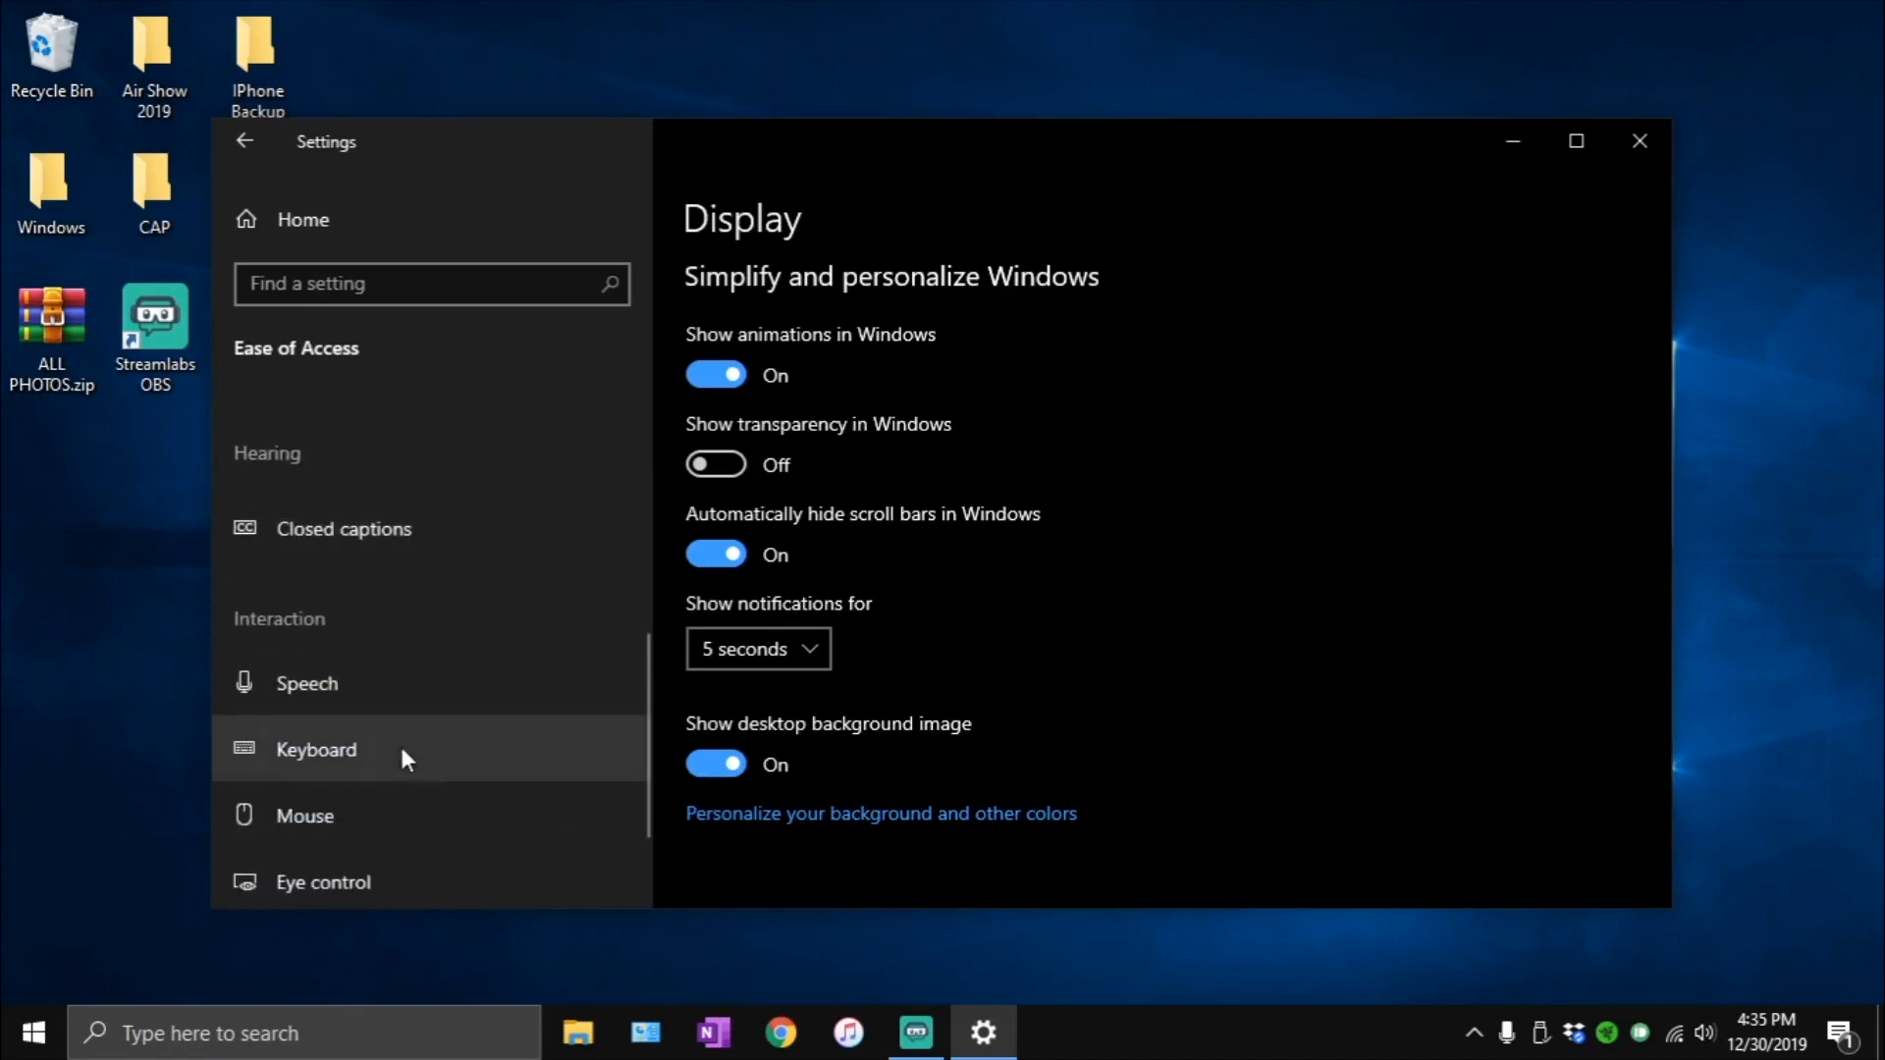
click(345, 664)
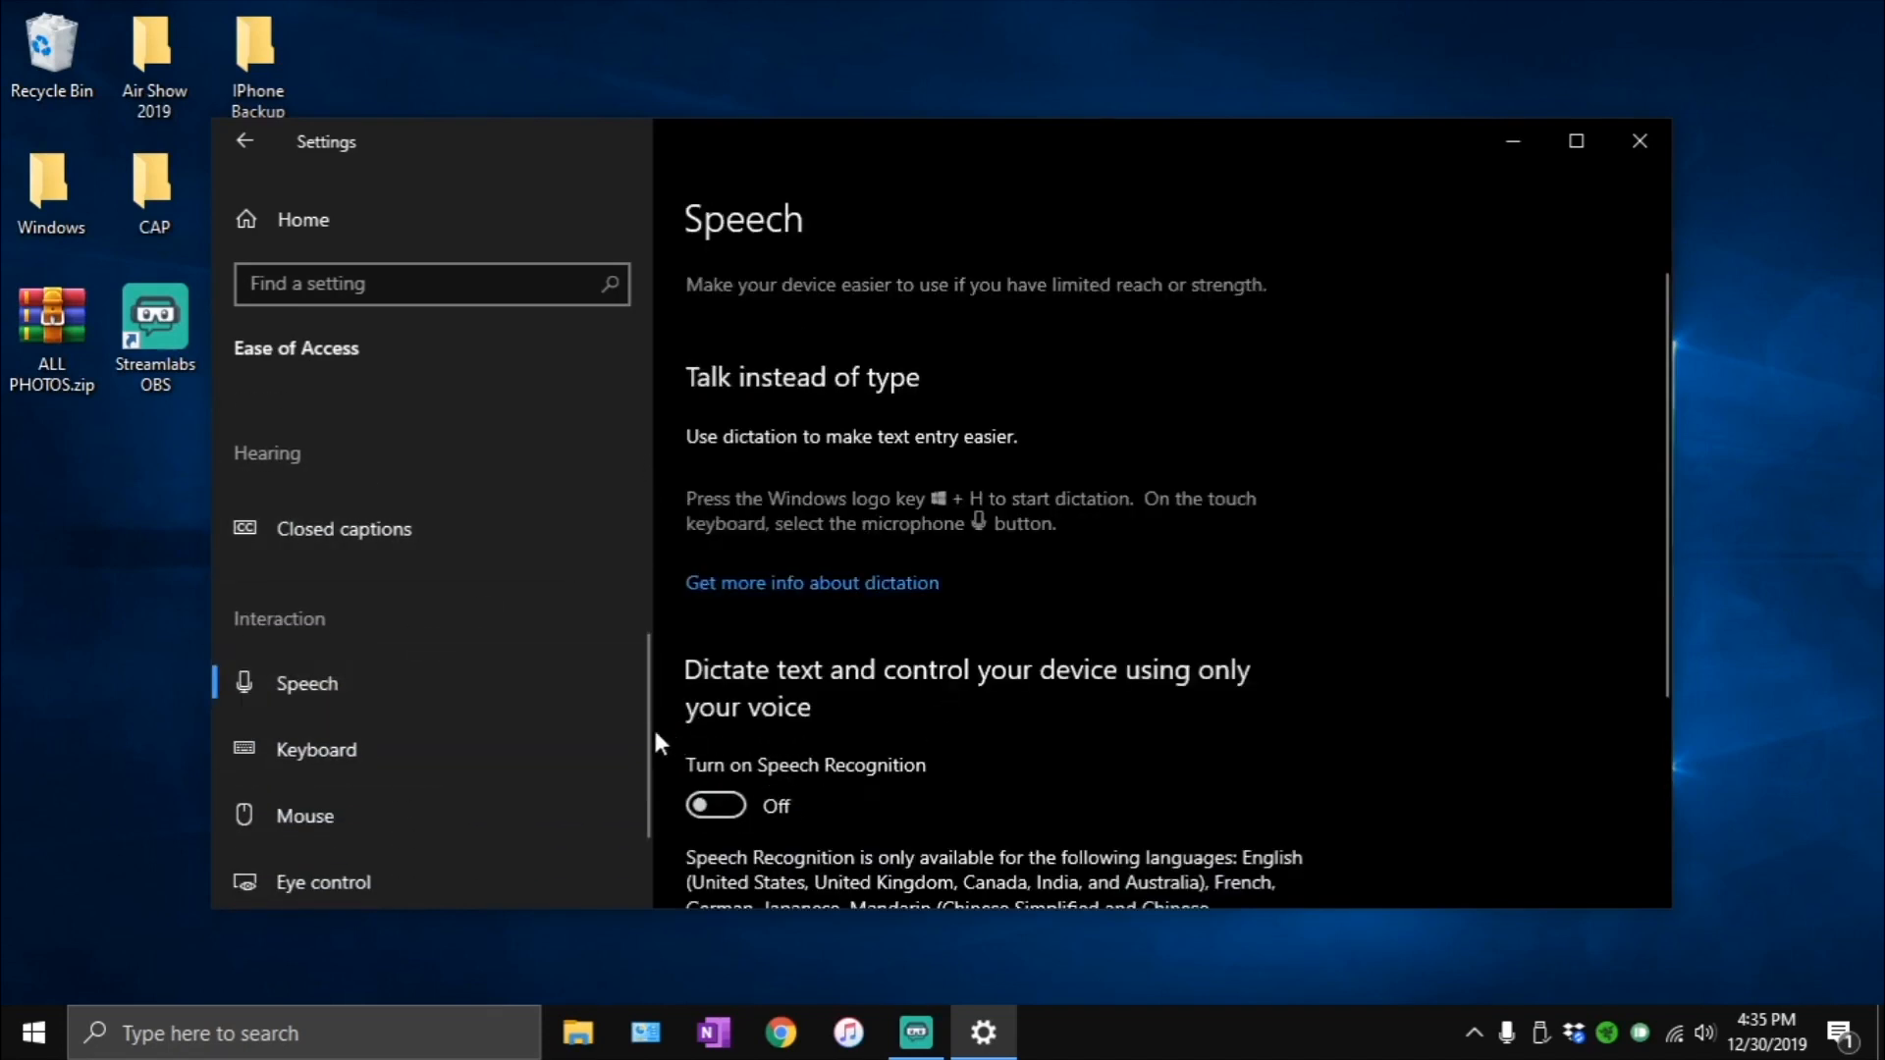
click(418, 759)
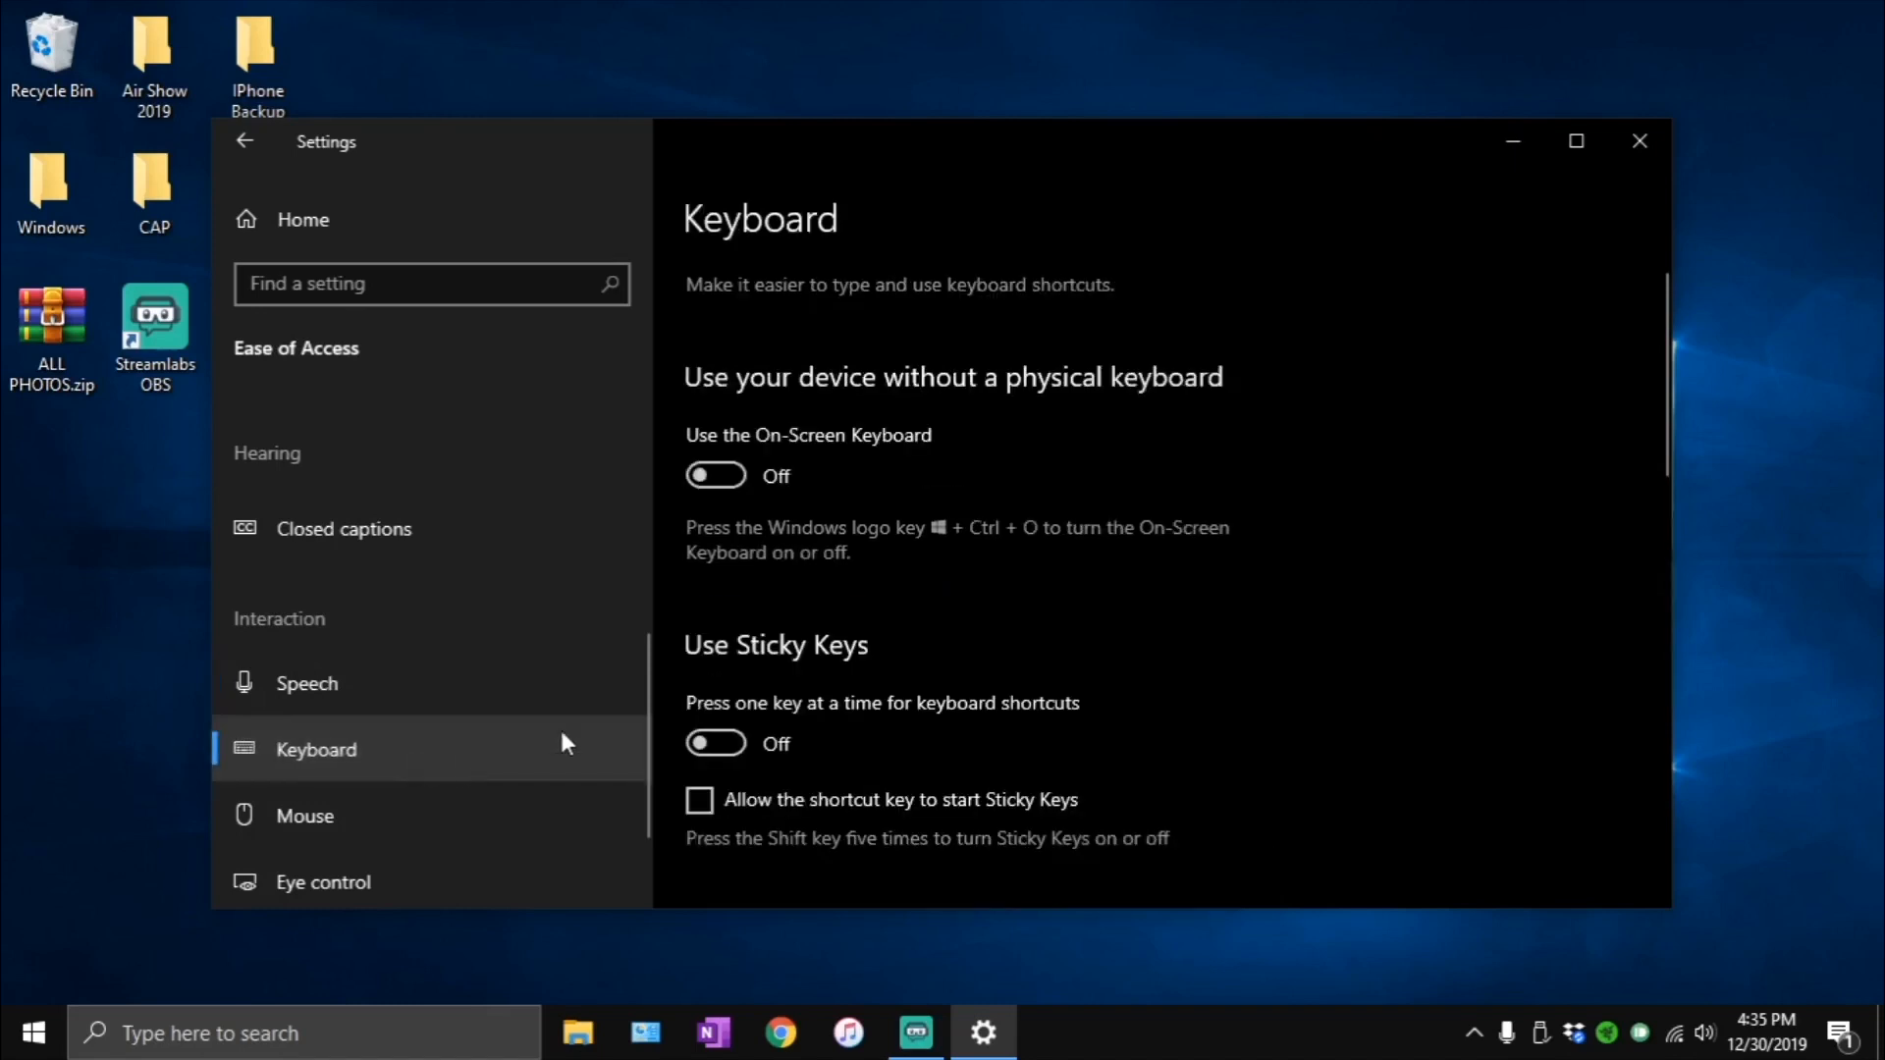
scroll(864, 569, down, 10)
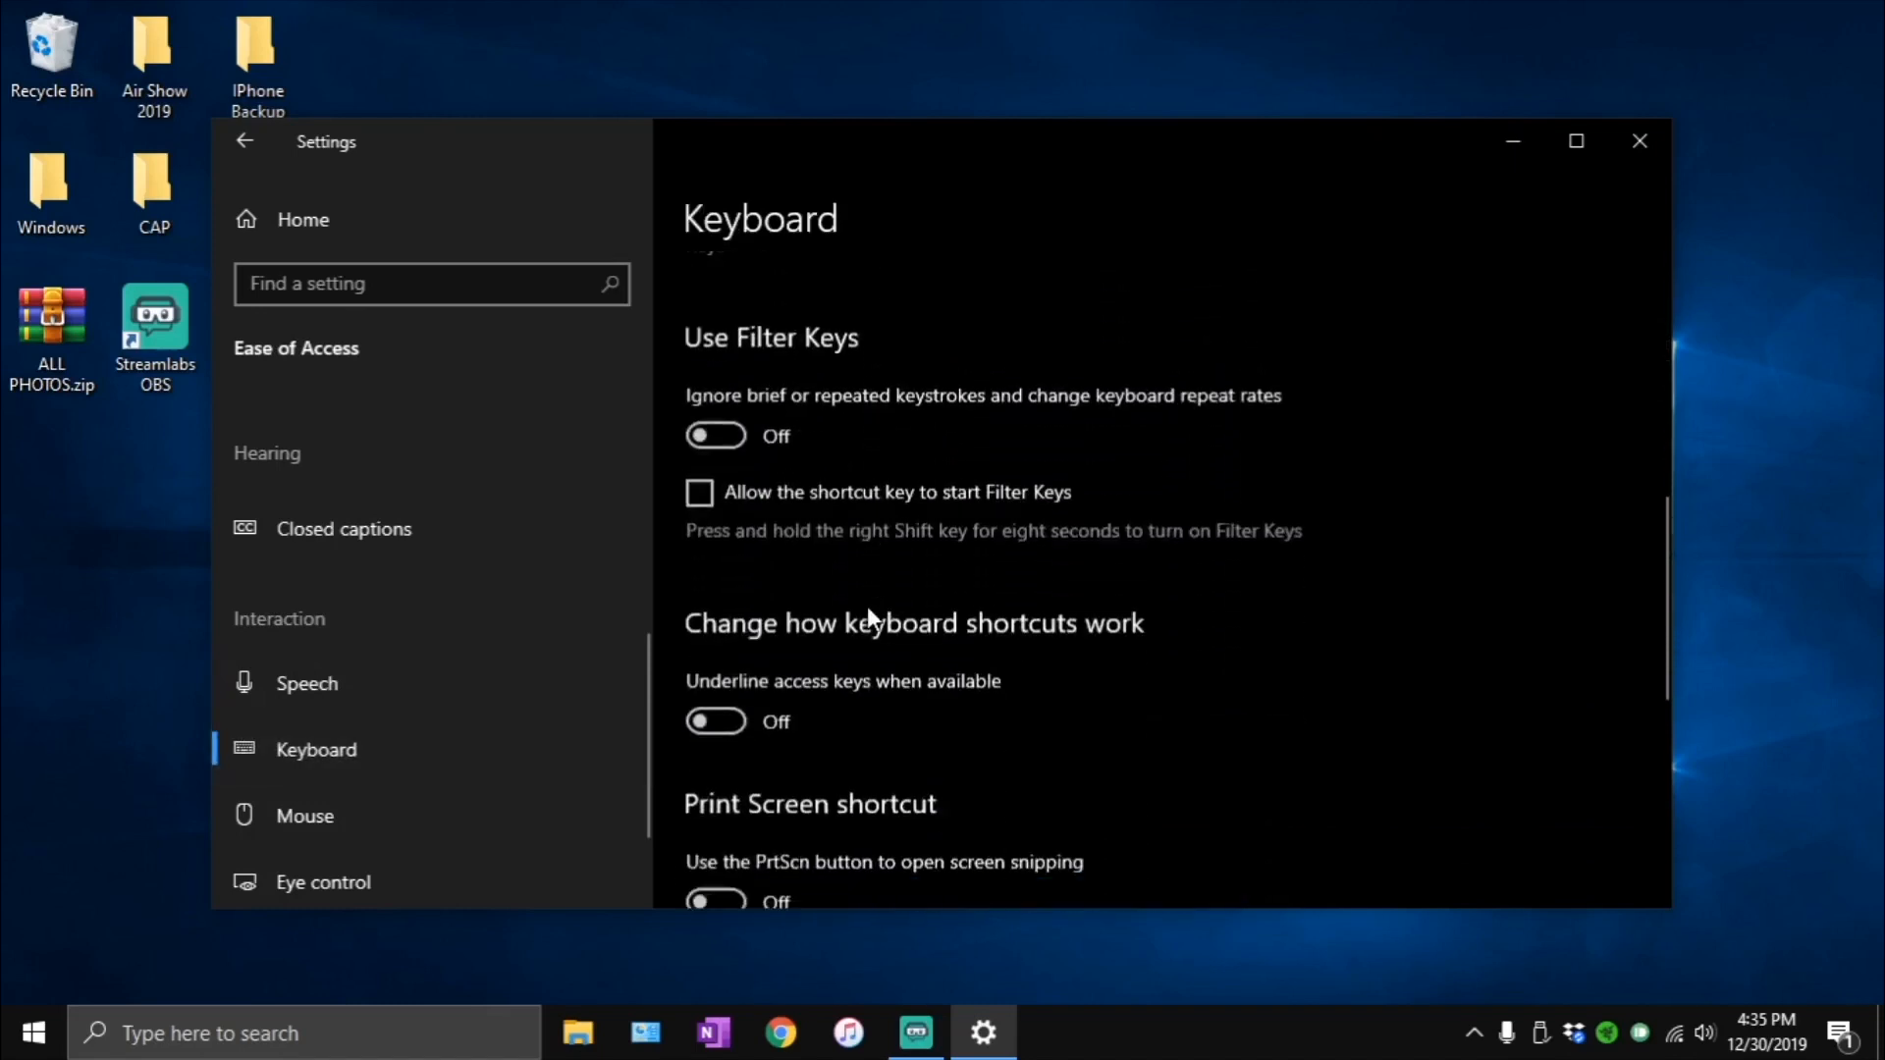
scroll(868, 605, down, 5)
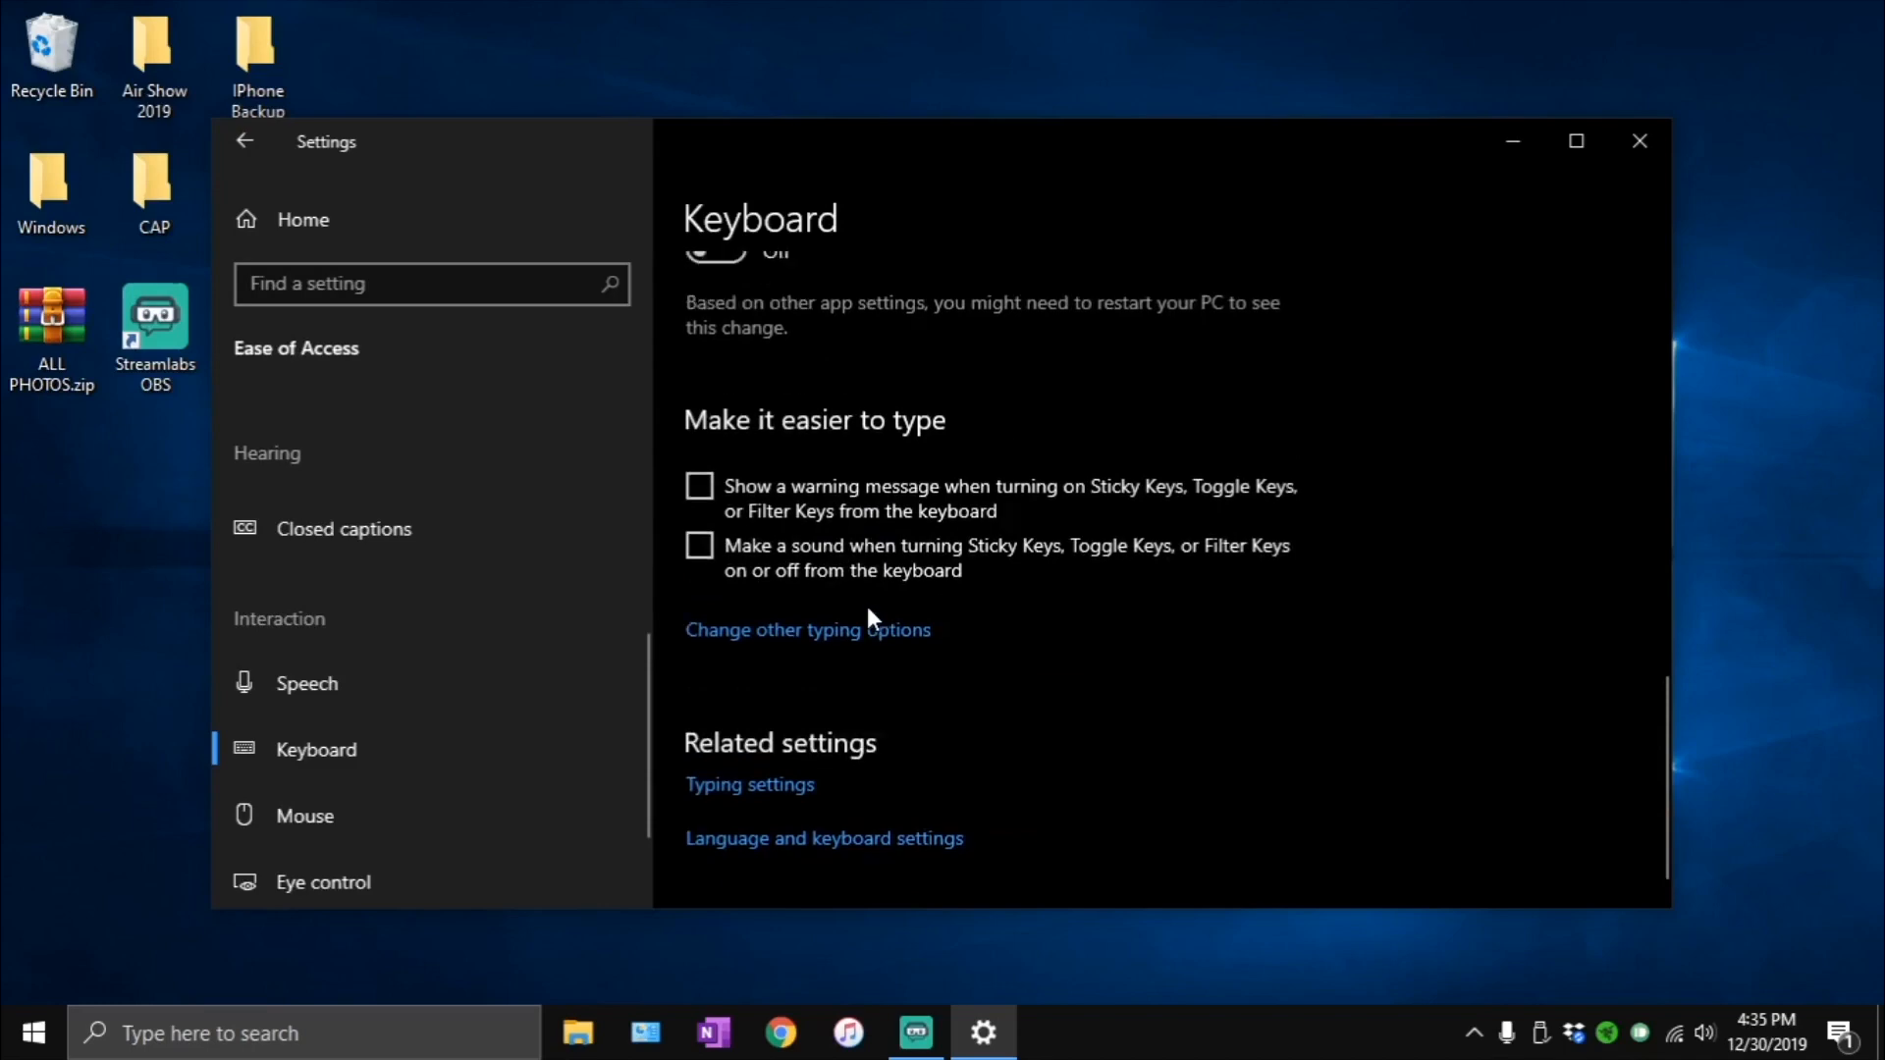
scroll(711, 714, up, 15)
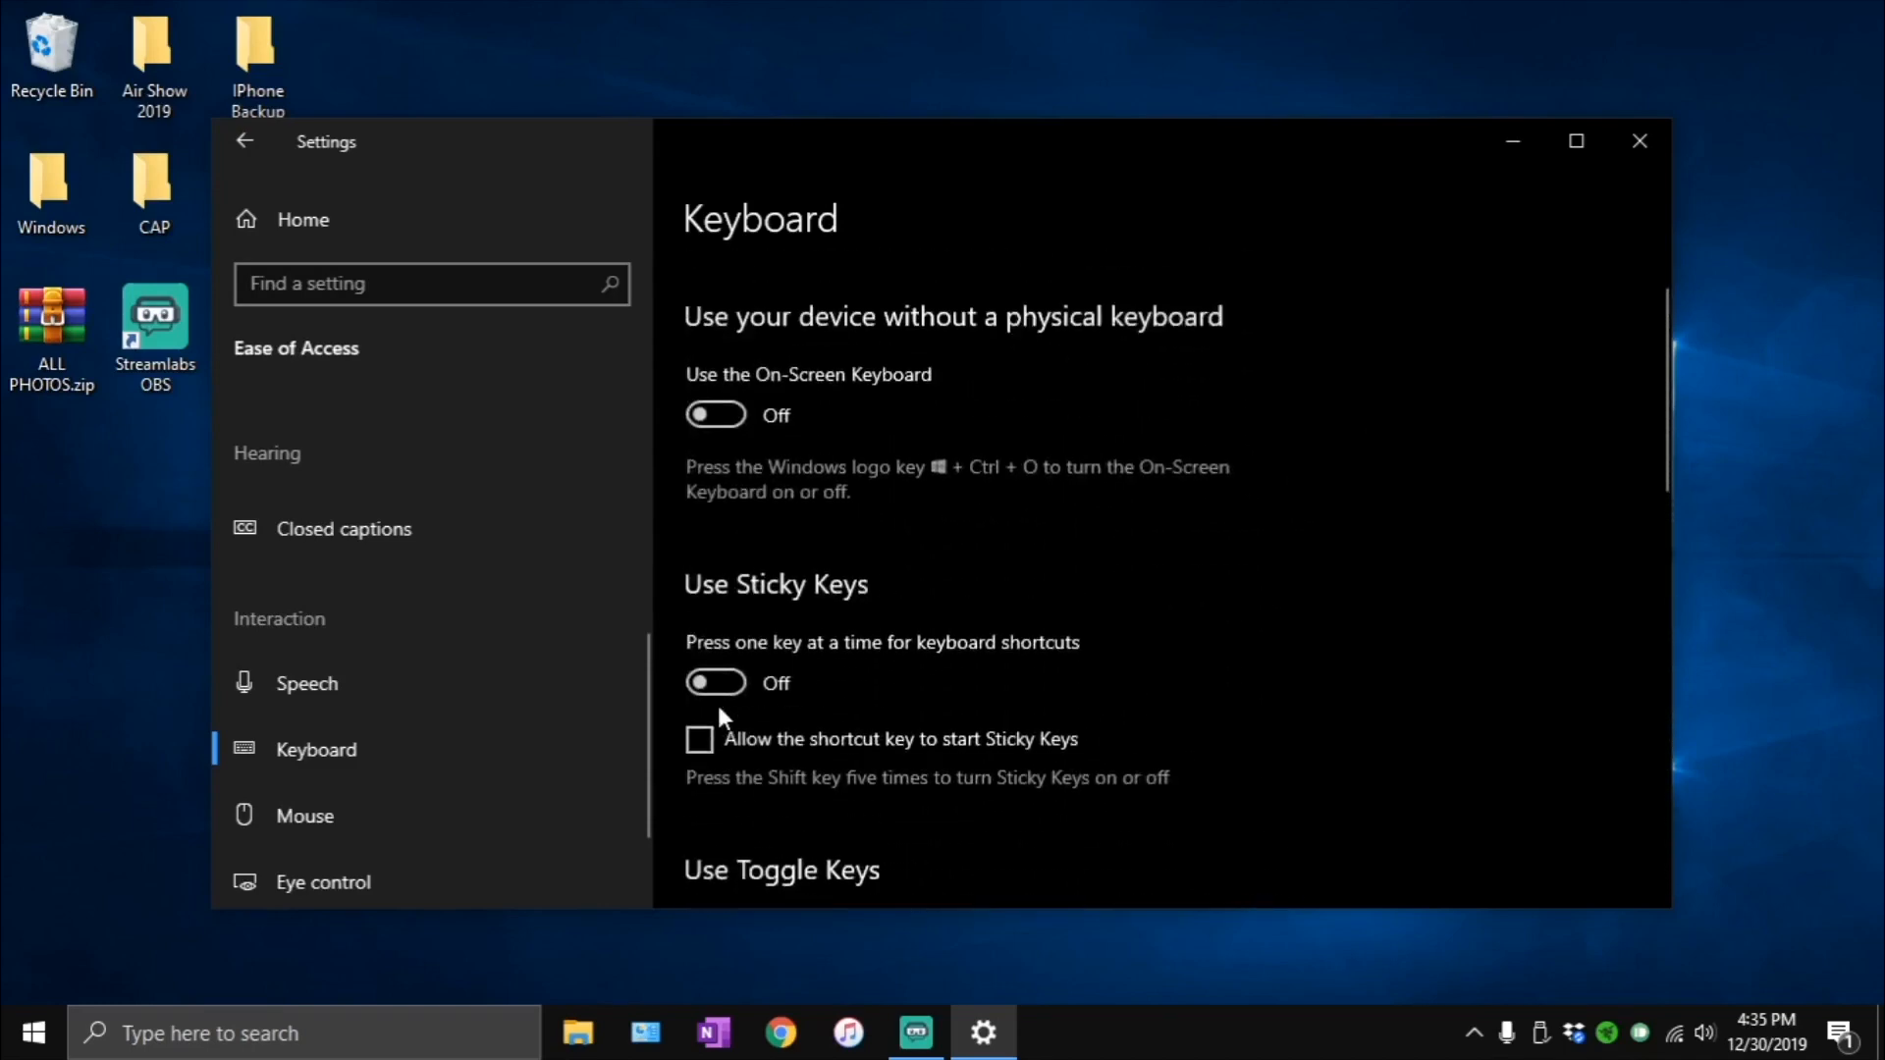
scroll(716, 701, up, 1)
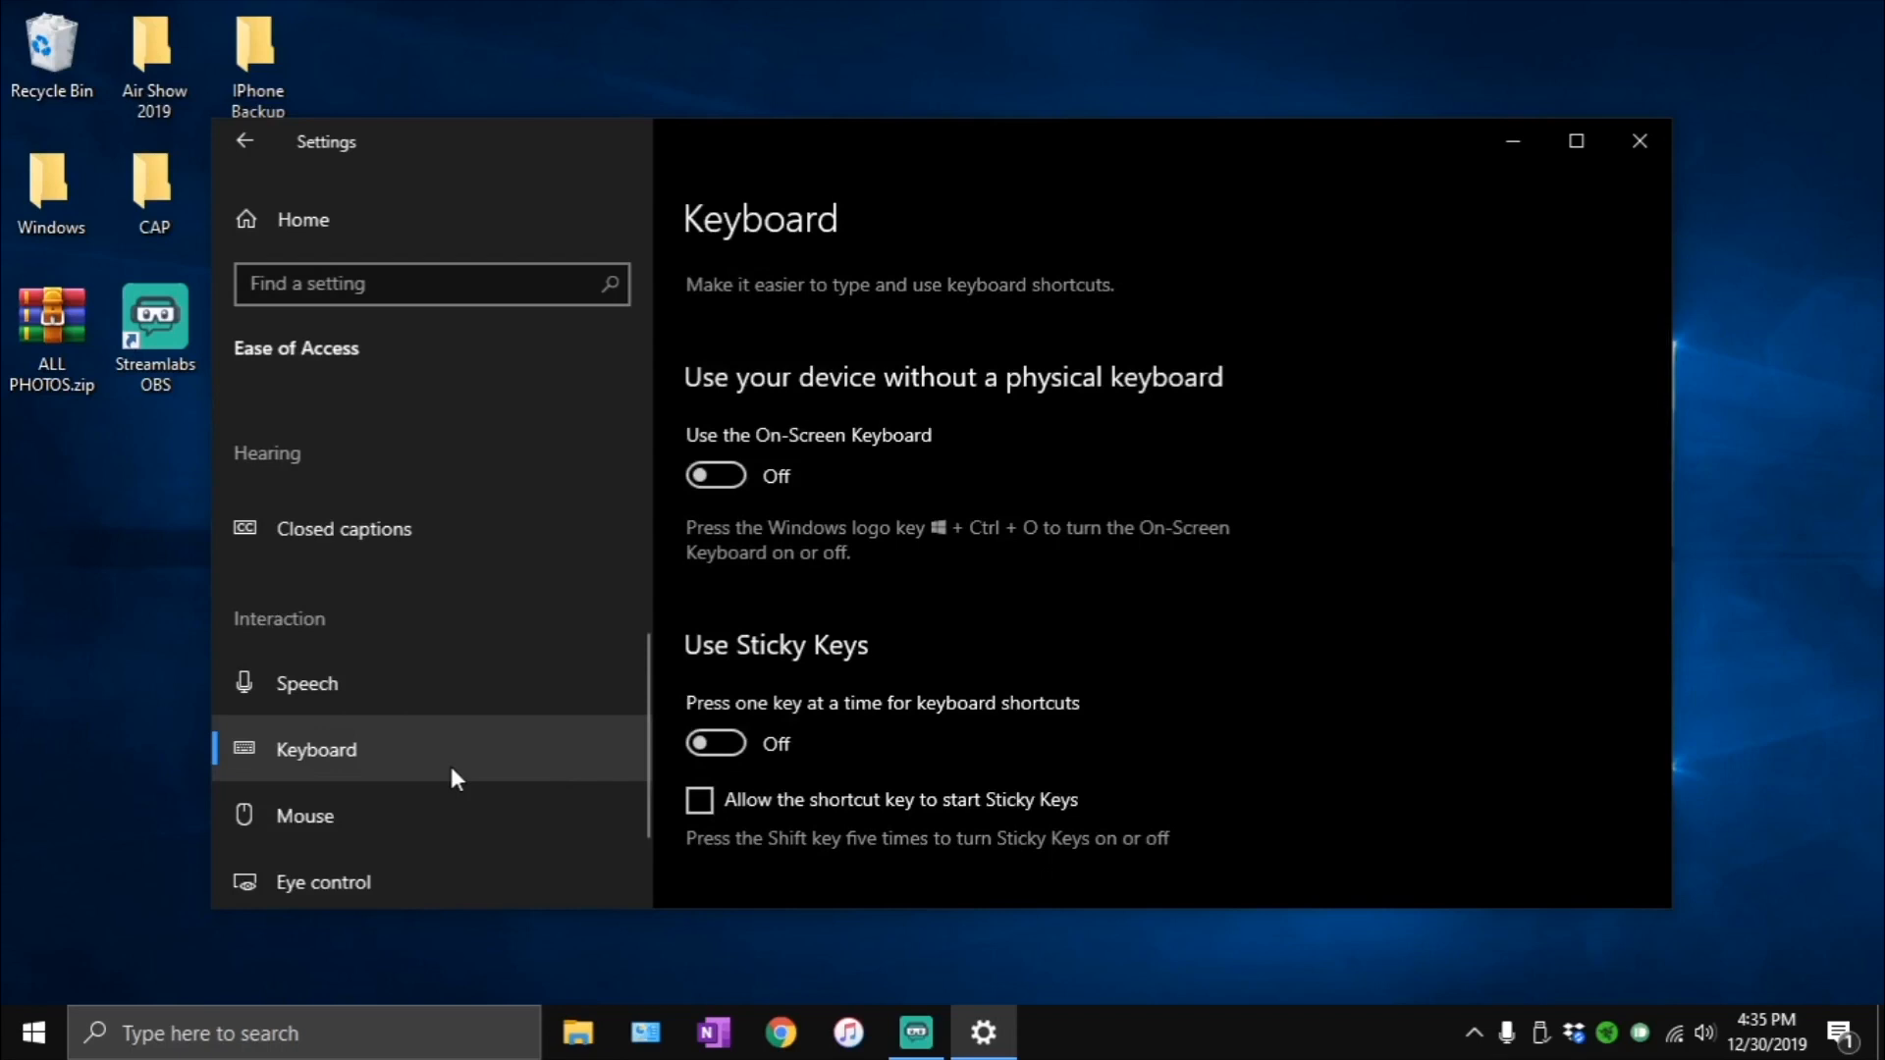
- Open the Privacy settings and check the online speech recognition and Inking & typing personalization options
click(343, 240)
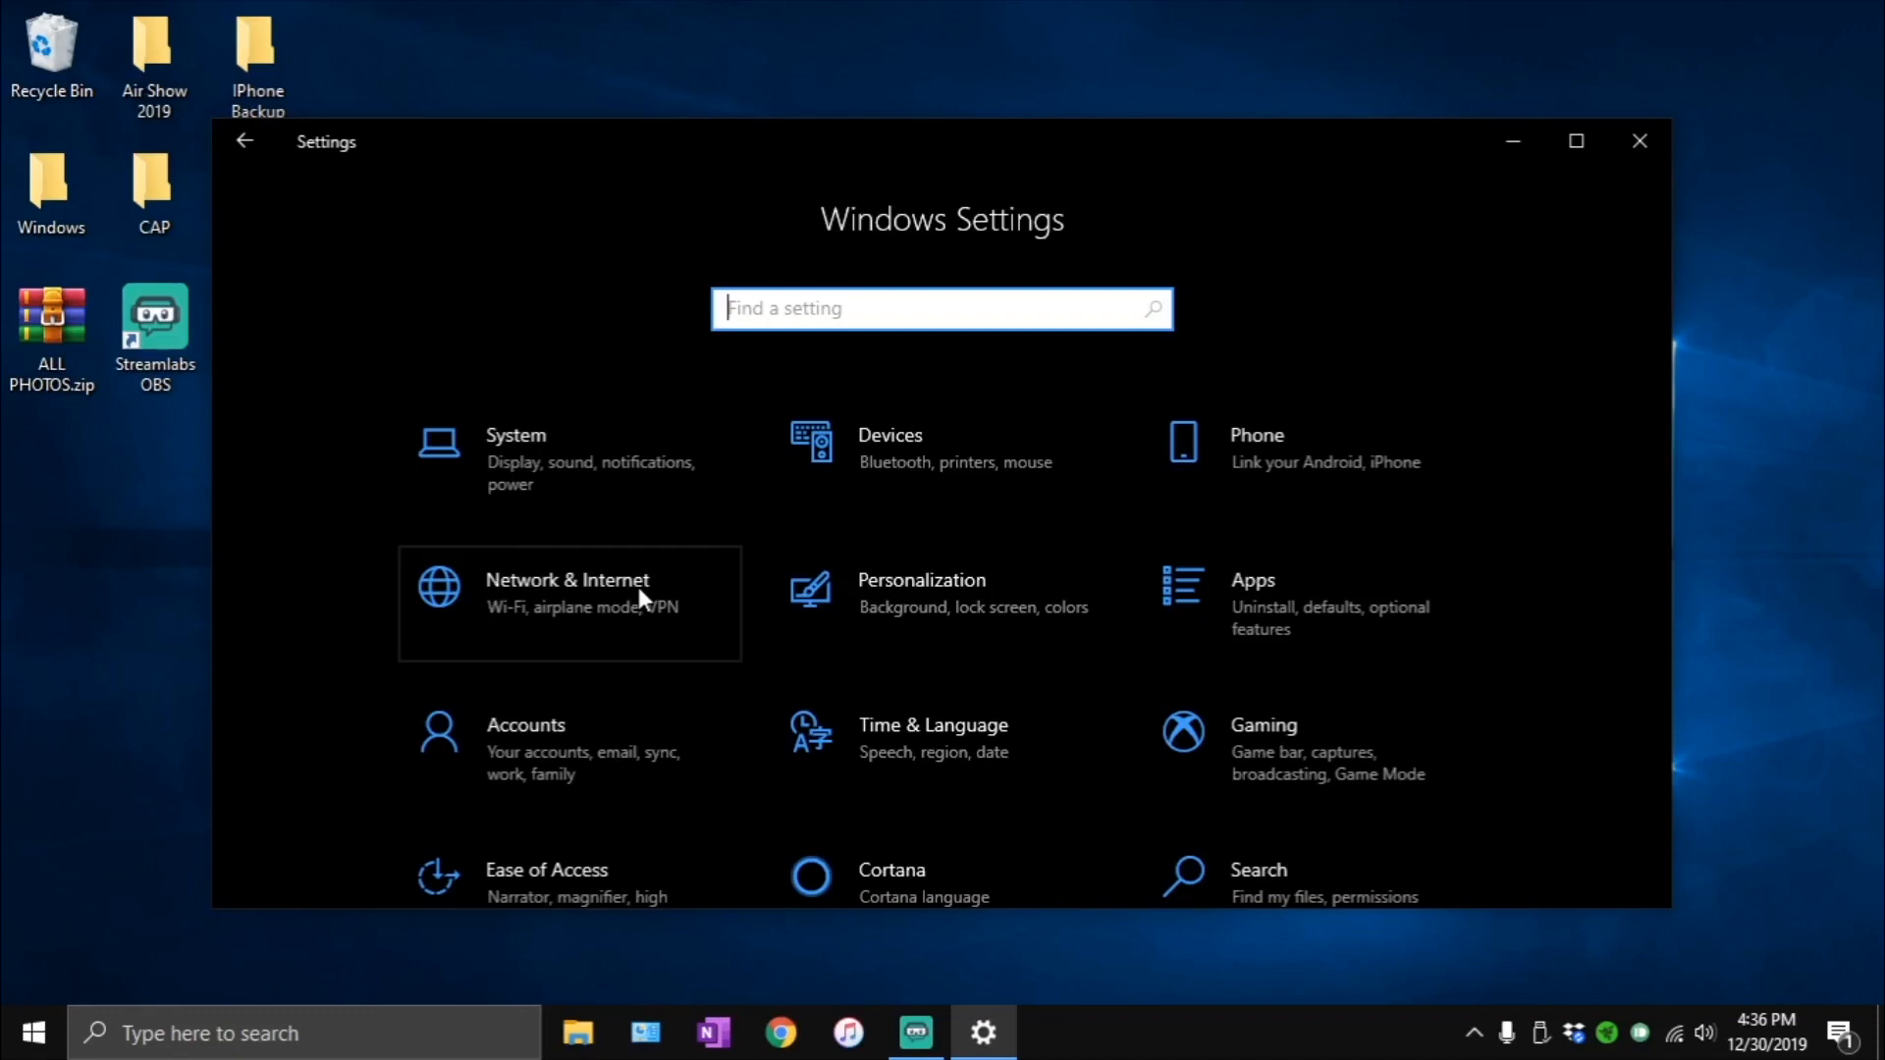
scroll(1040, 731, down, 2)
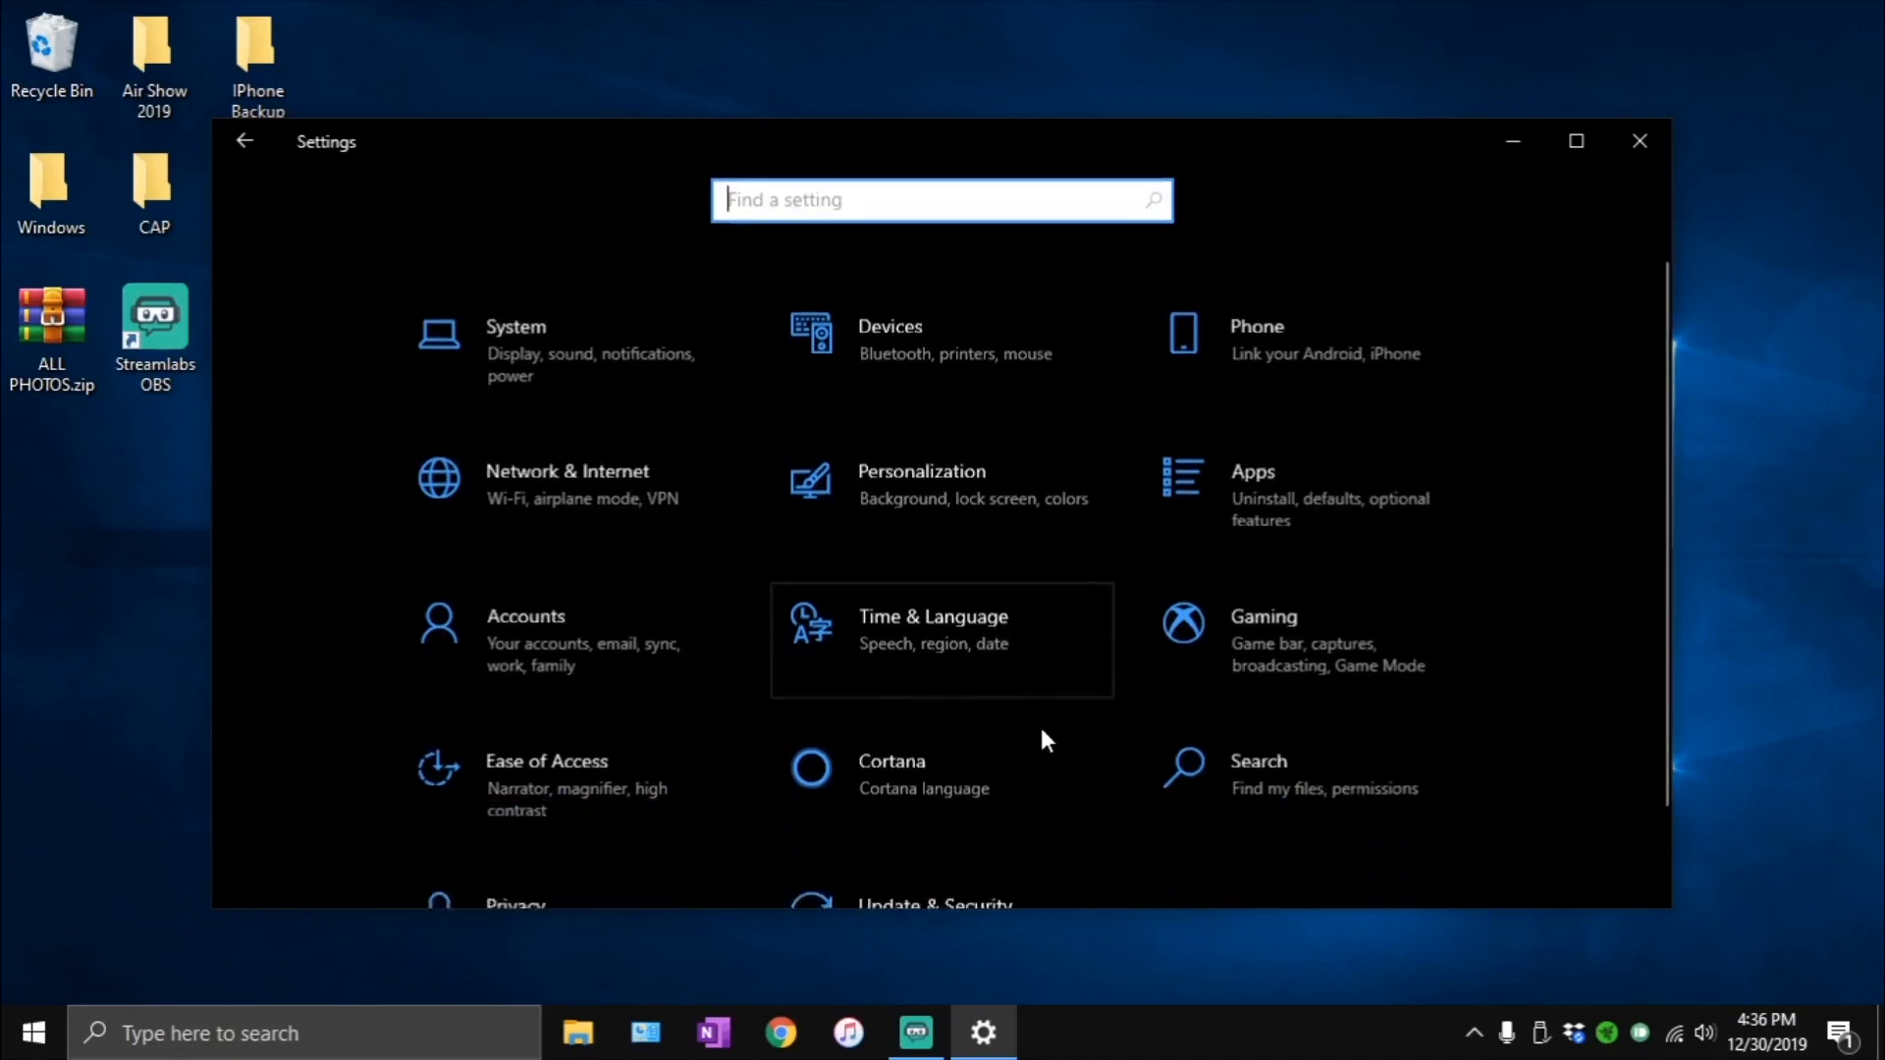
scroll(1041, 739, down, 1)
click(589, 807)
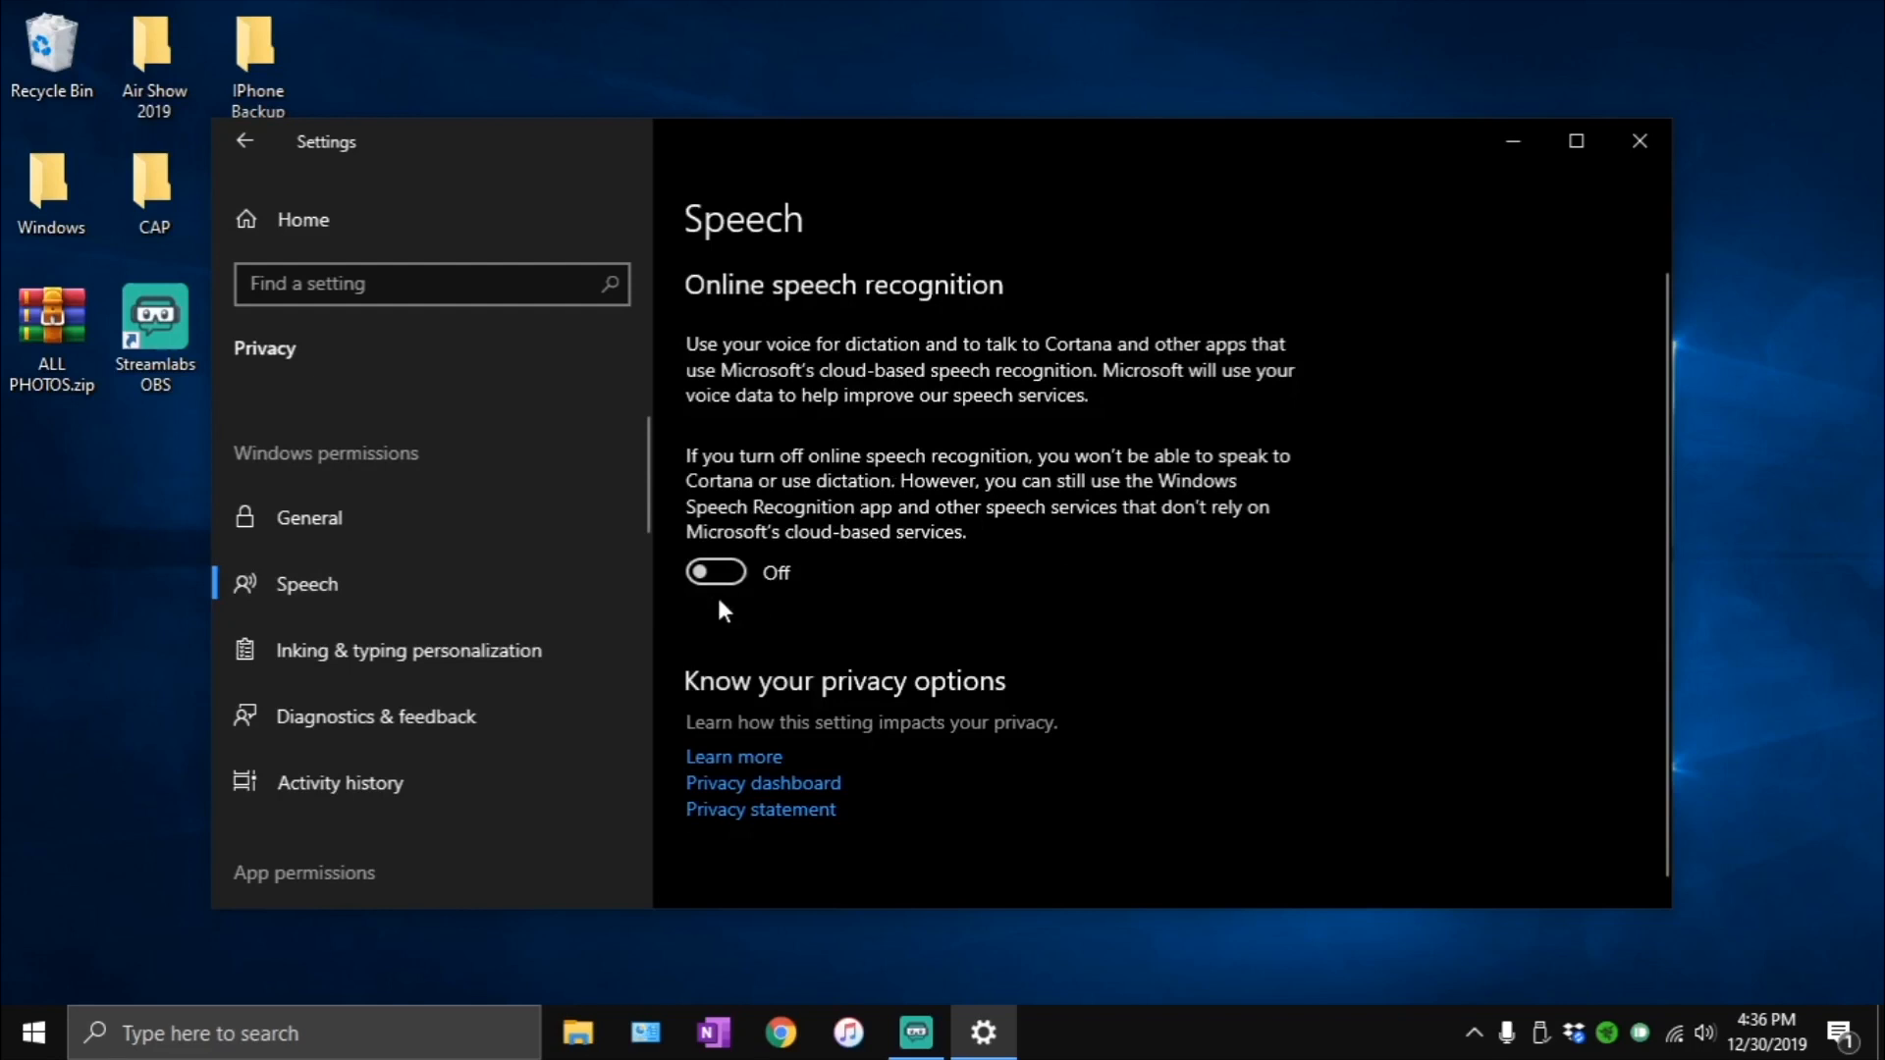
click(404, 648)
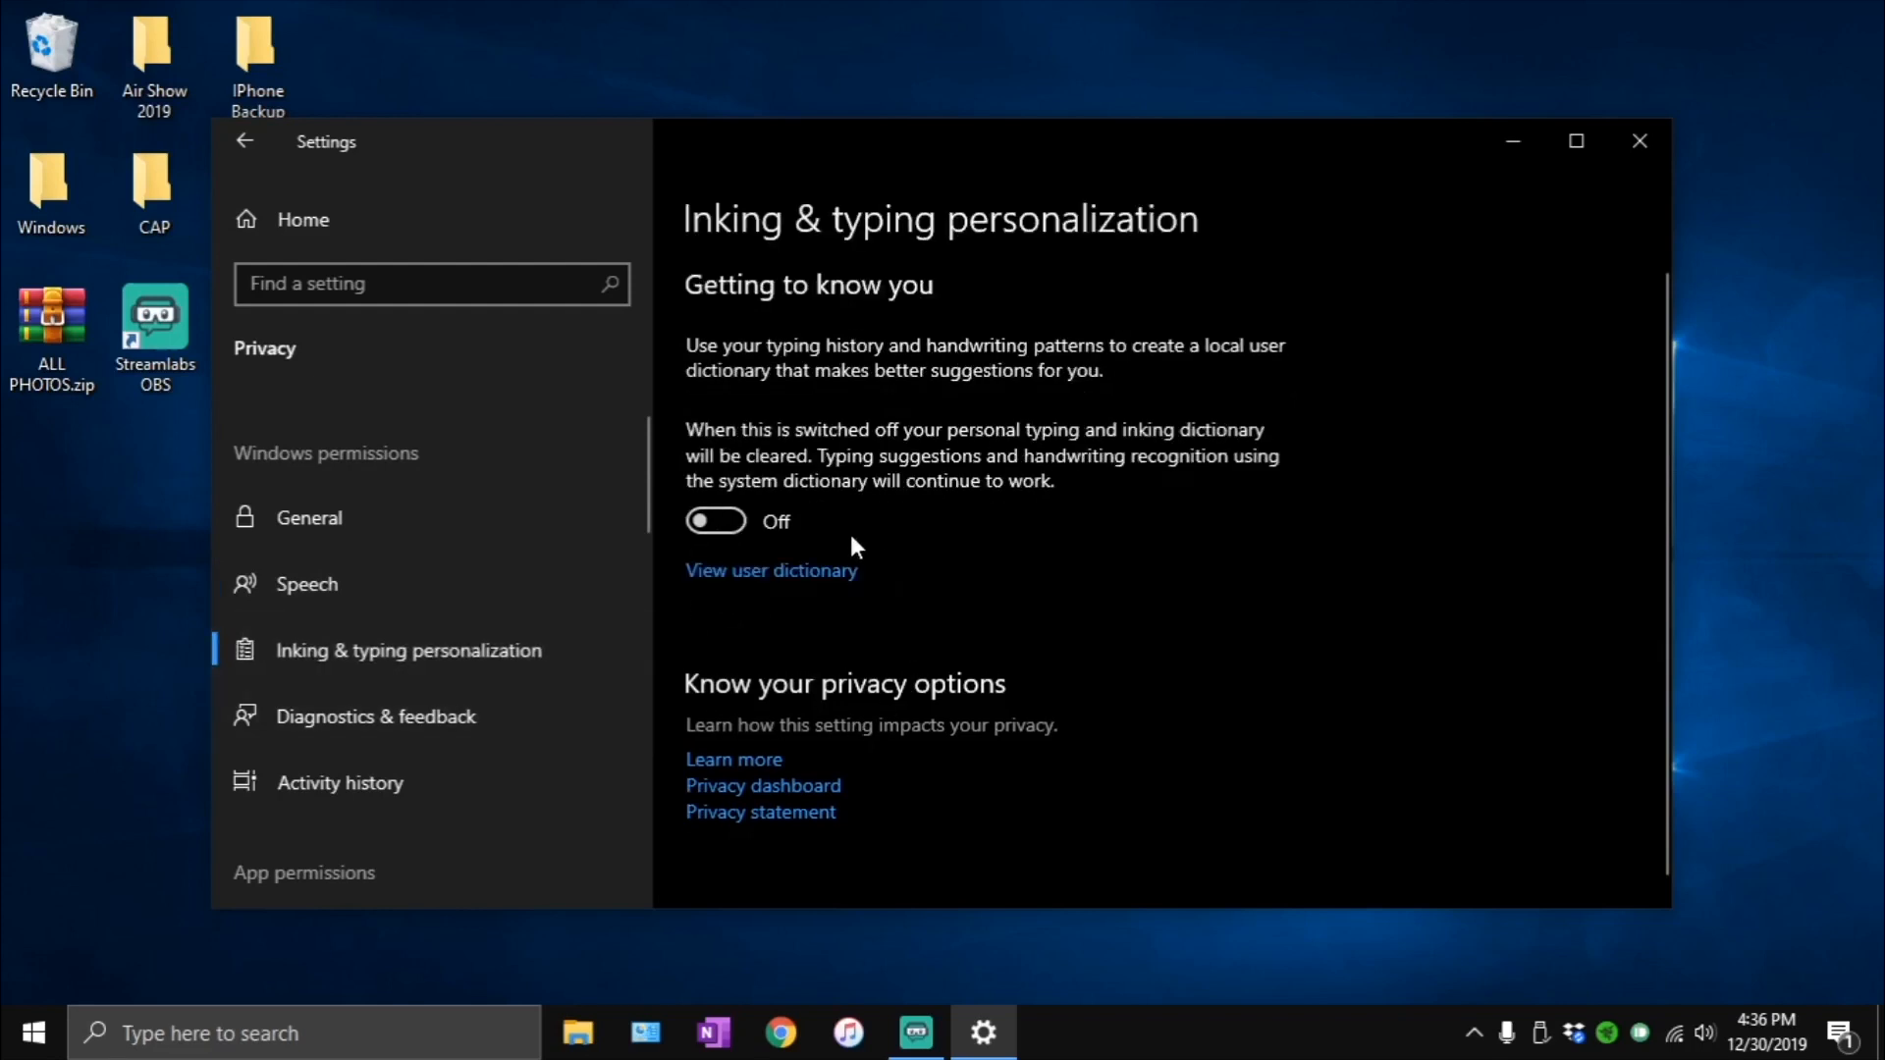
- Review the troubleshooting and feedback options under Diagnostics & feedback, and delete the diagnostic data Microsoft has collected about this device
click(414, 733)
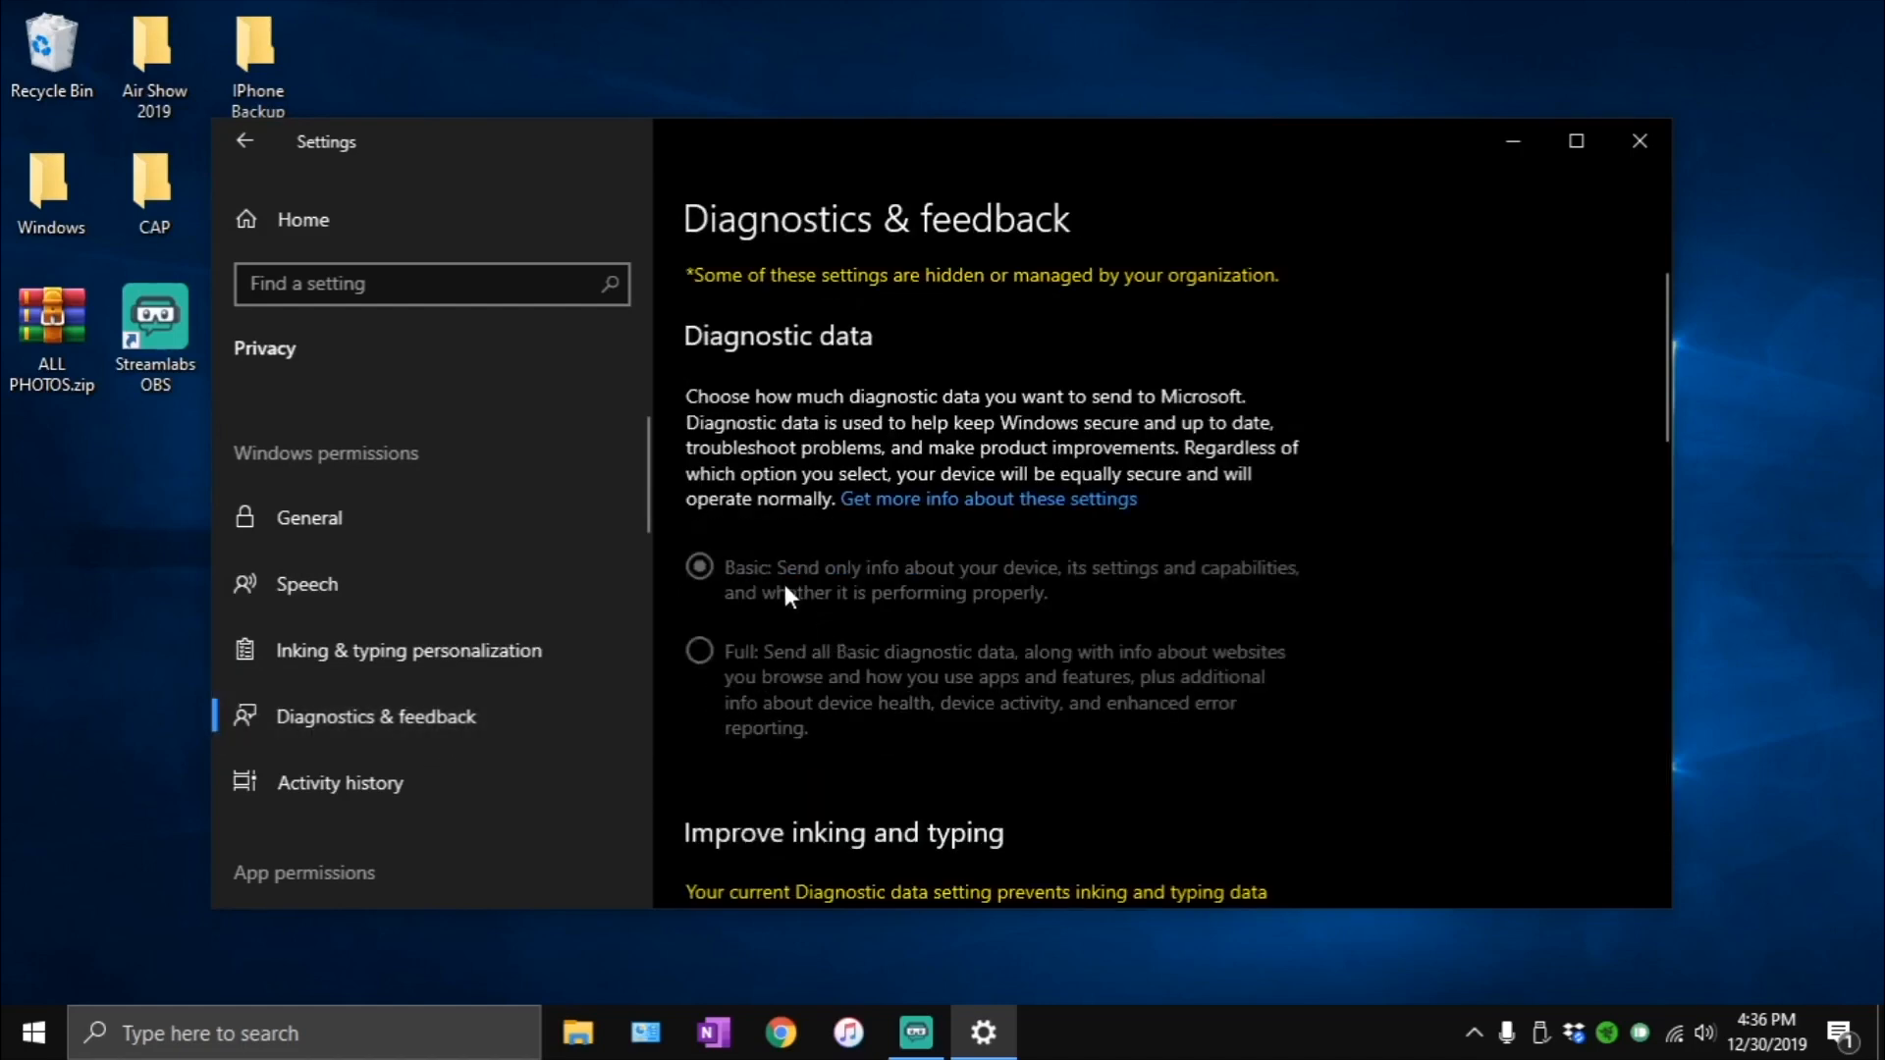
scroll(842, 659, down, 12)
click(921, 533)
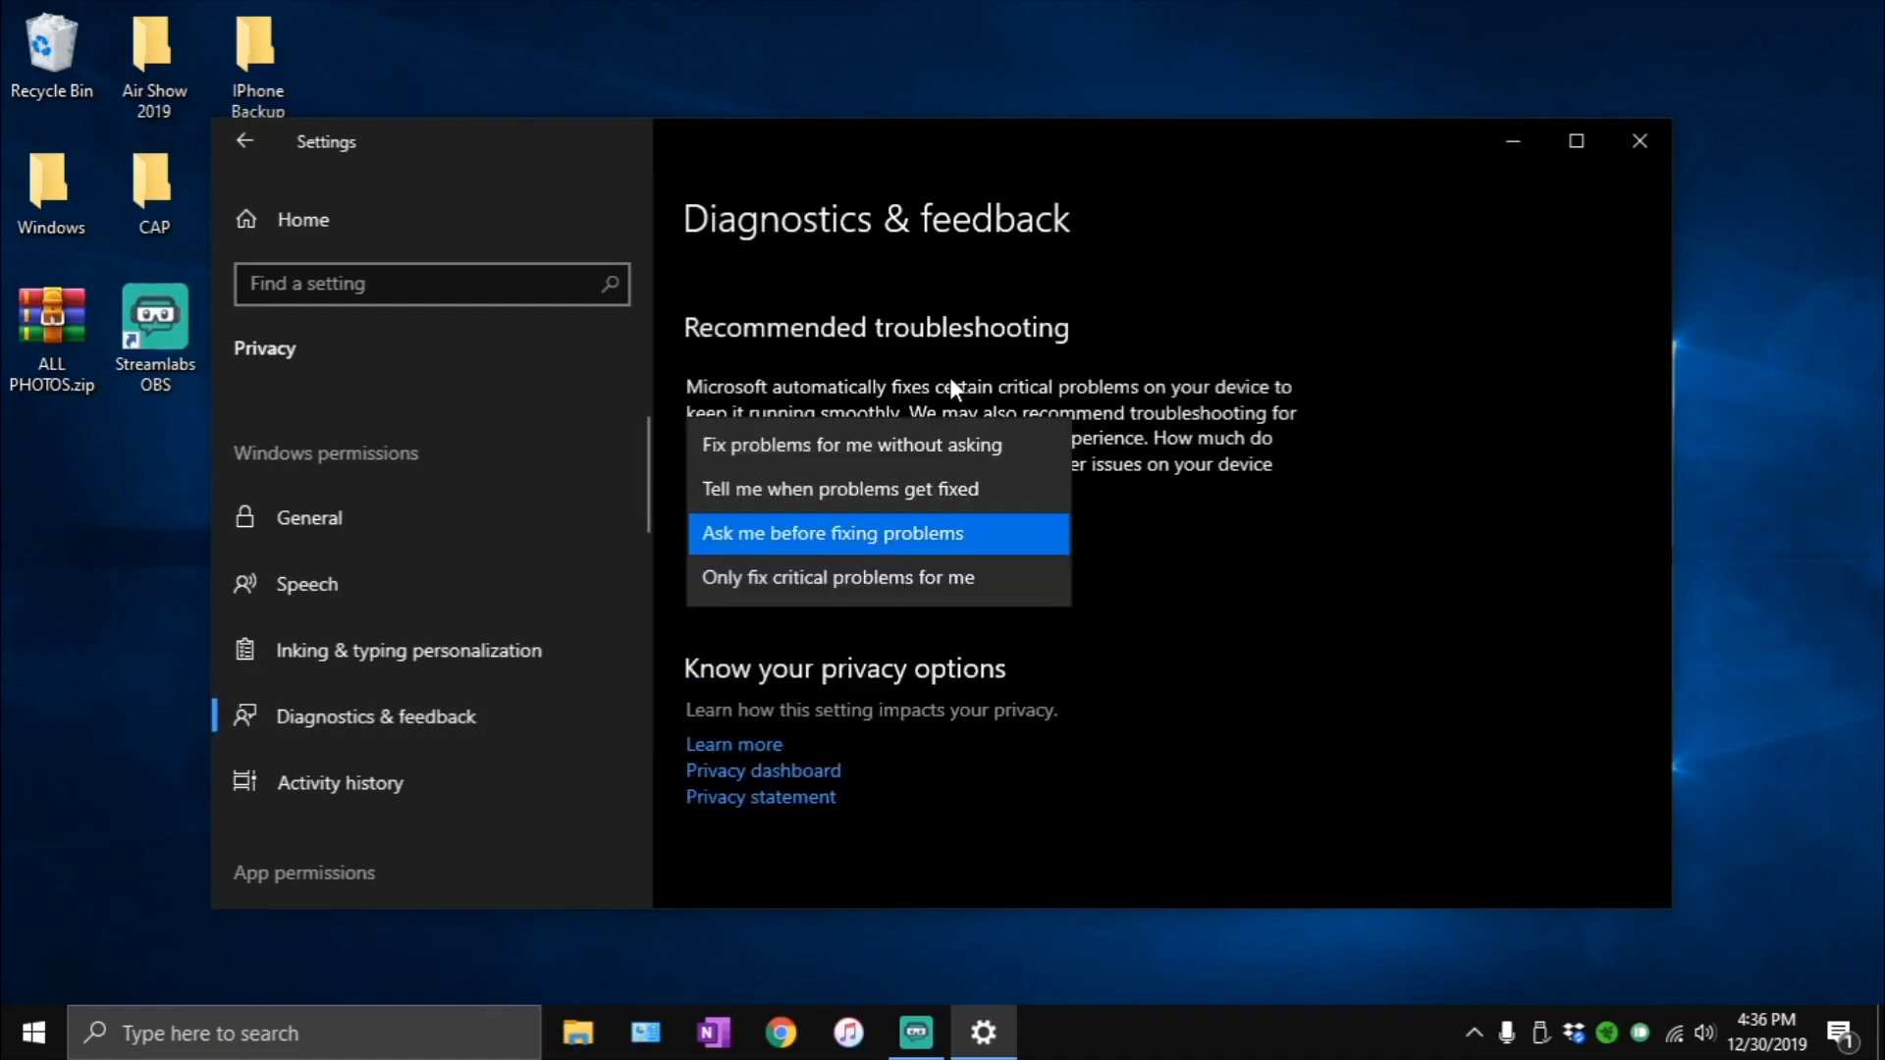
click(1166, 626)
scroll(976, 572, up, 4)
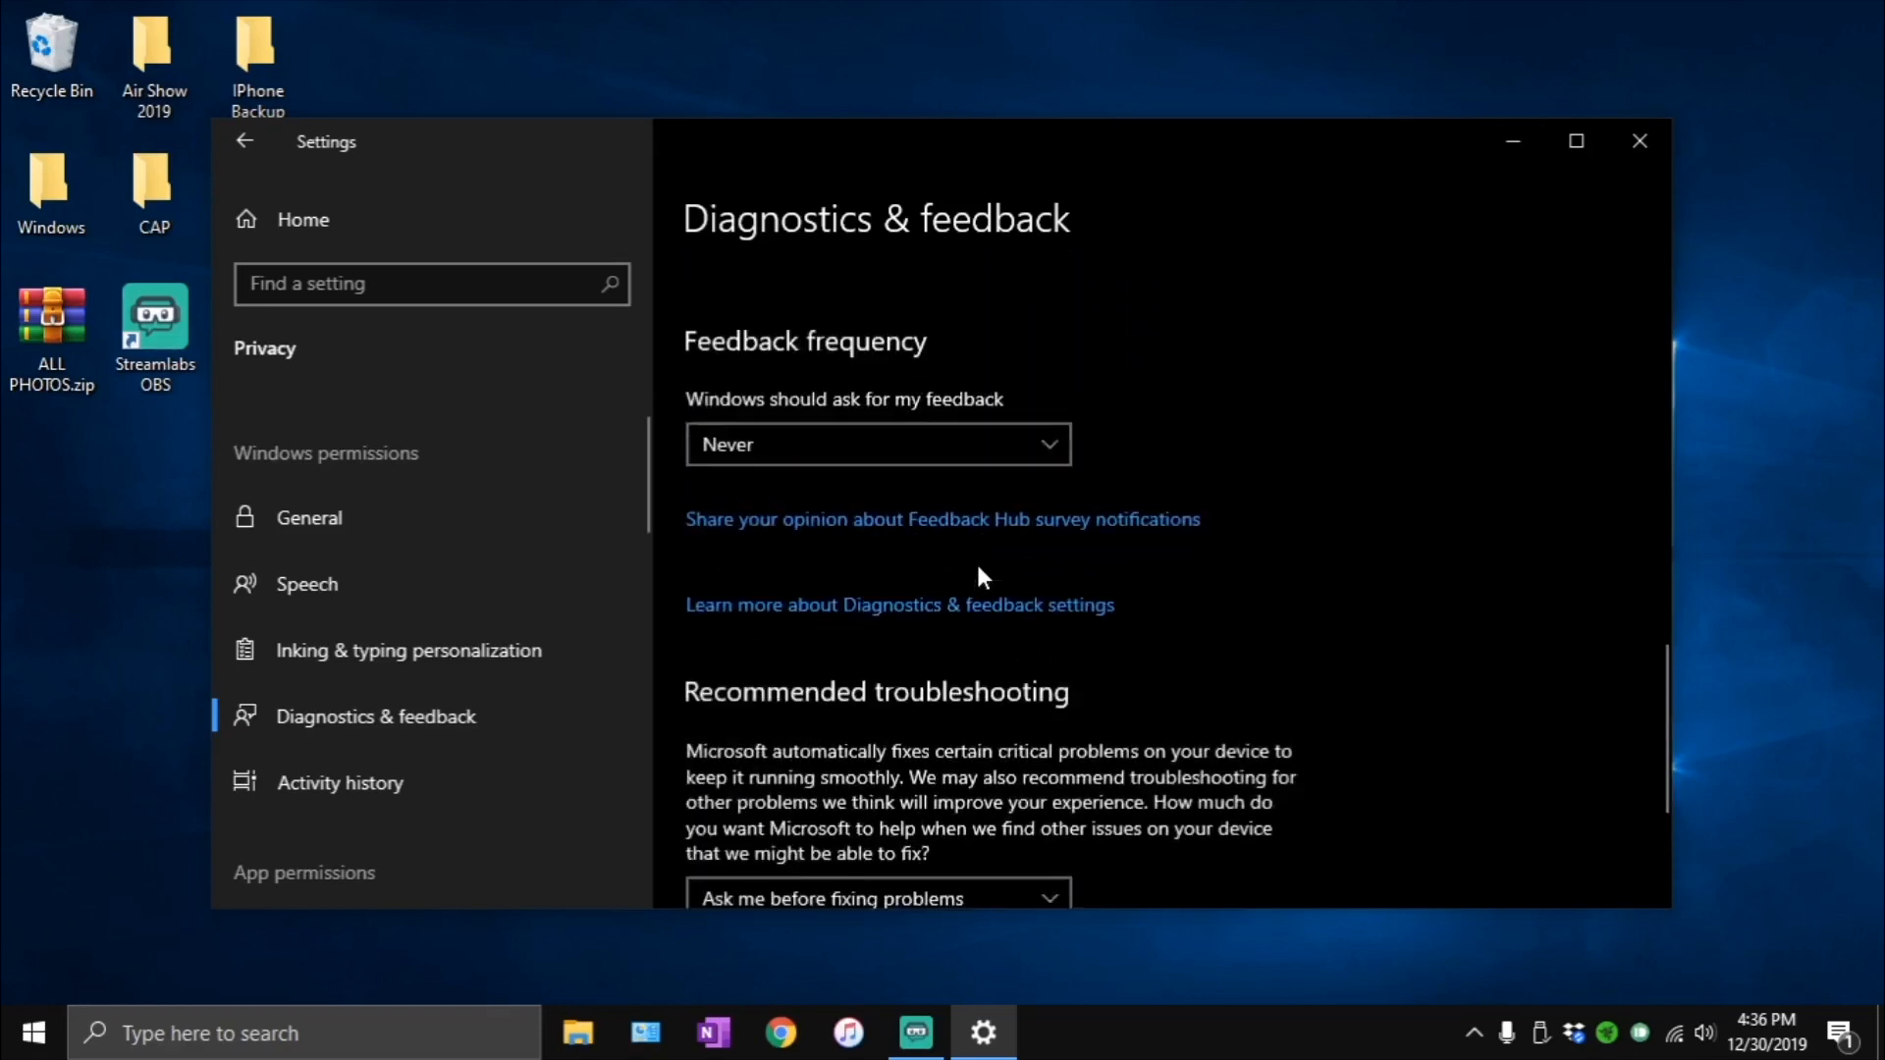
scroll(979, 570, up, 1)
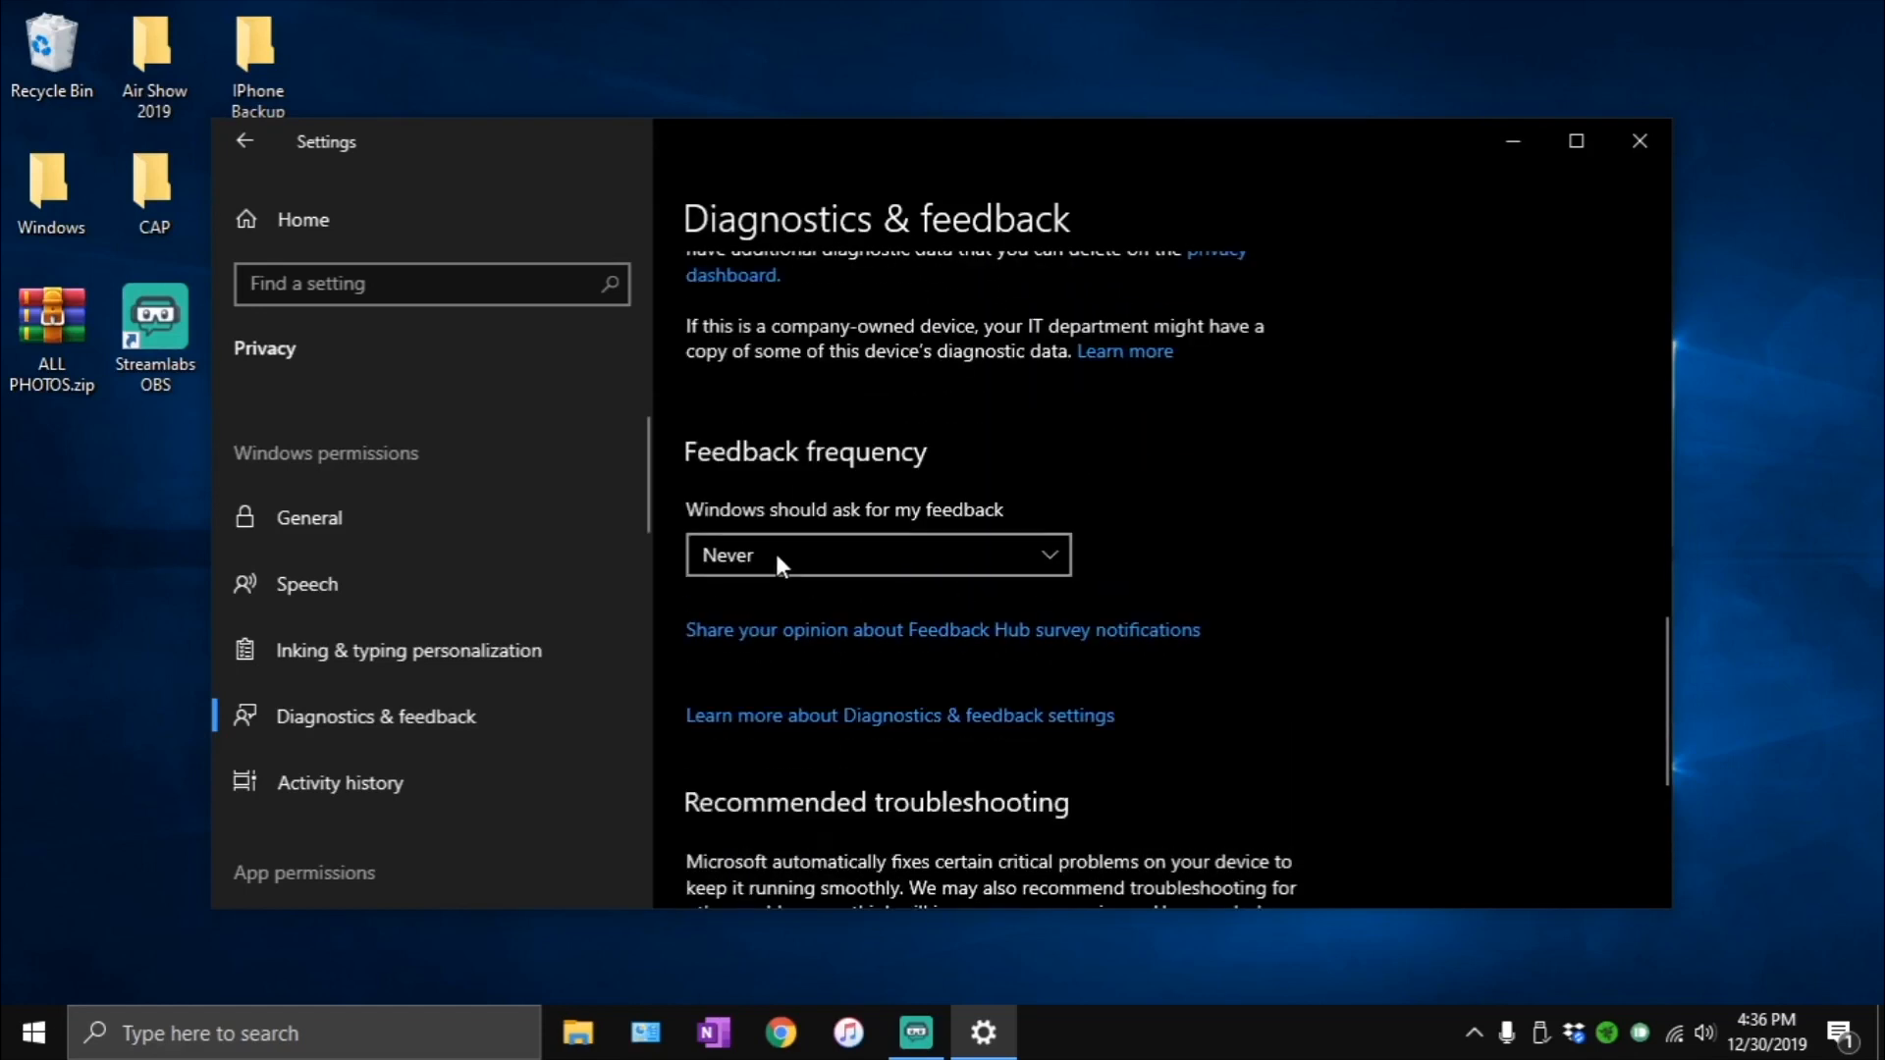
scroll(979, 544, up, 4)
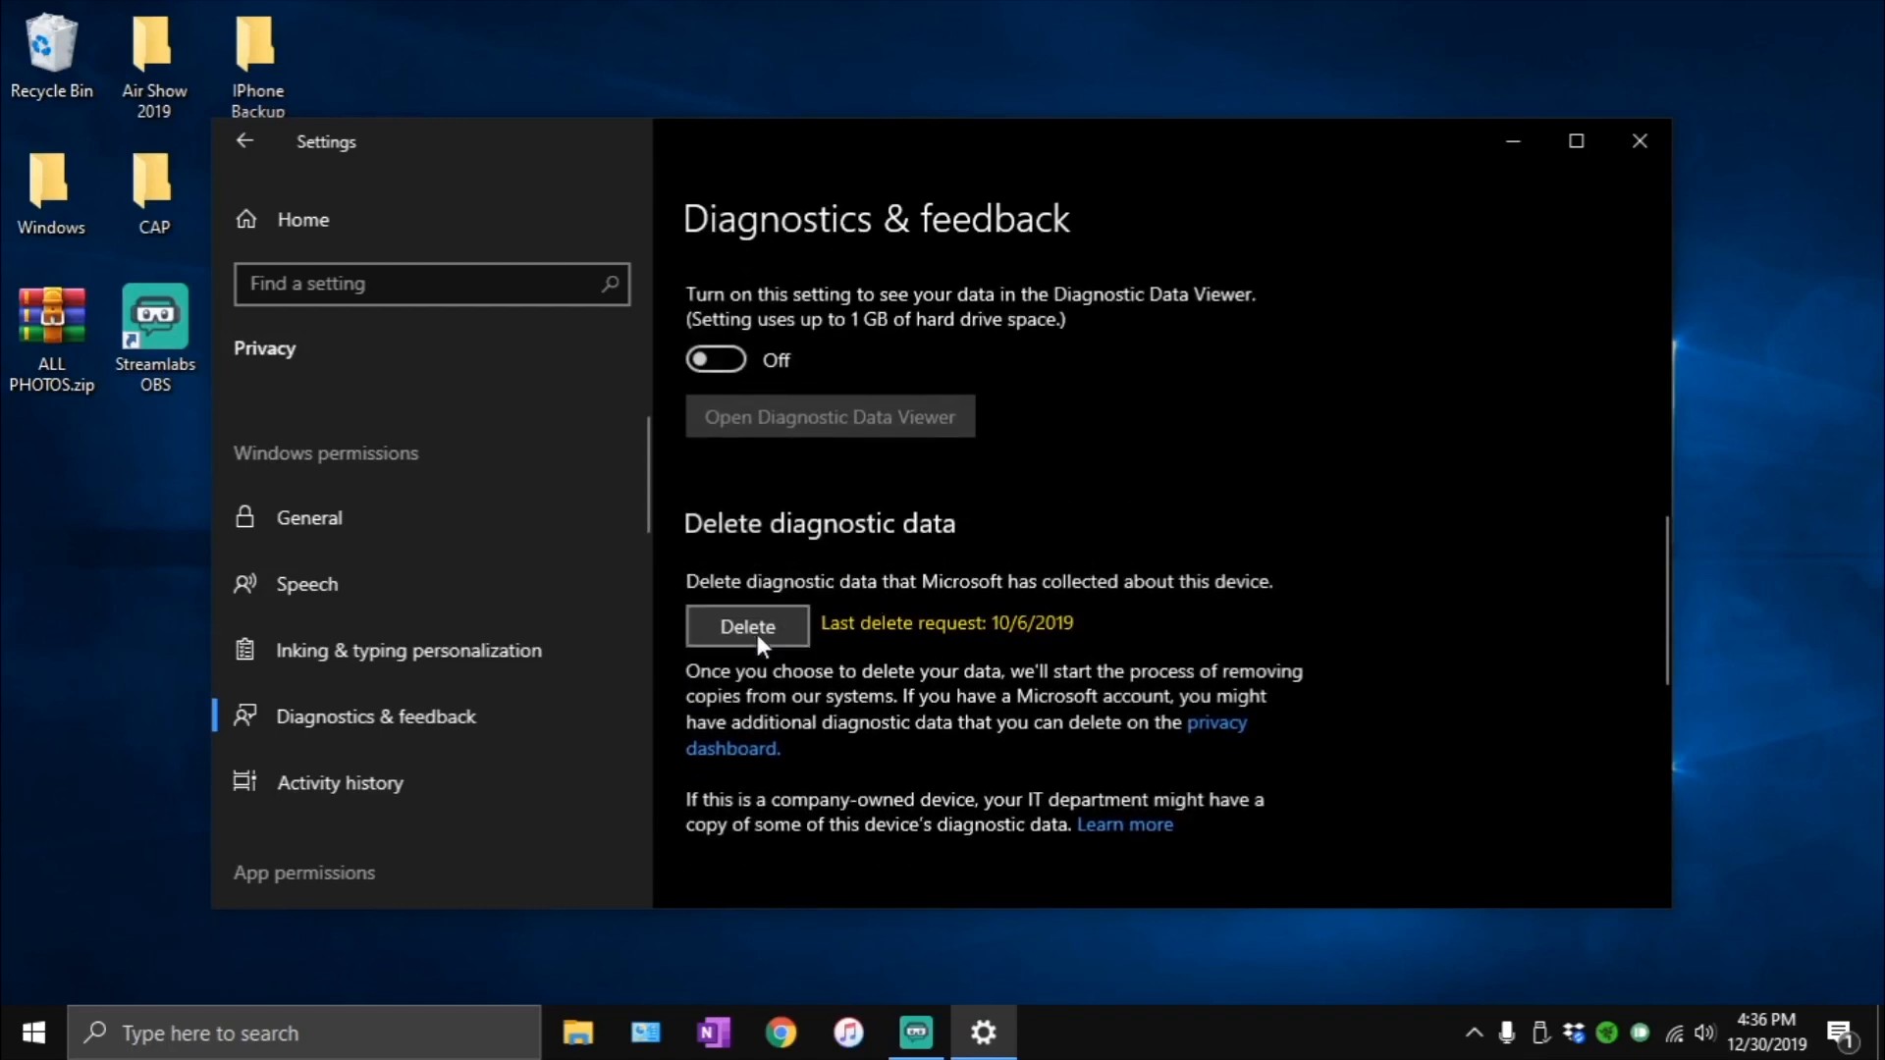
click(757, 634)
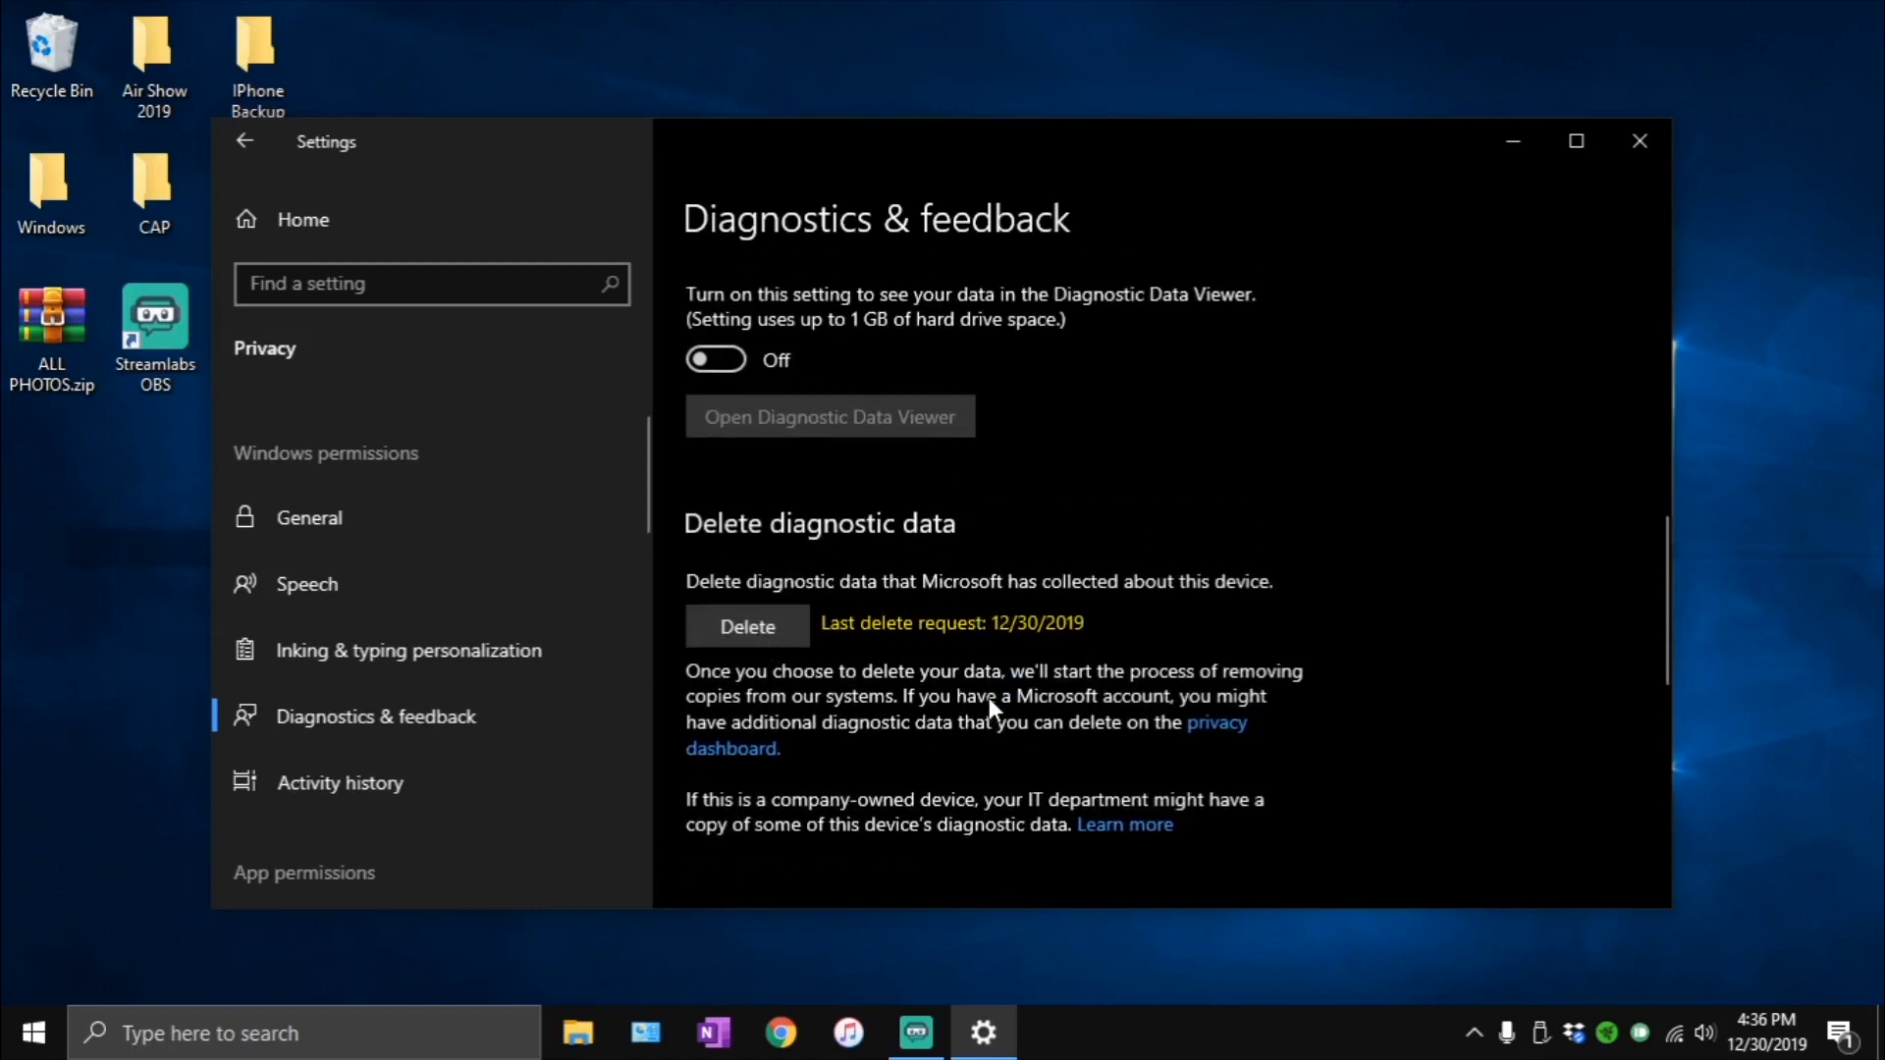
- Clear the Microsoft account's activity history from all devices on the Activity history page
click(383, 791)
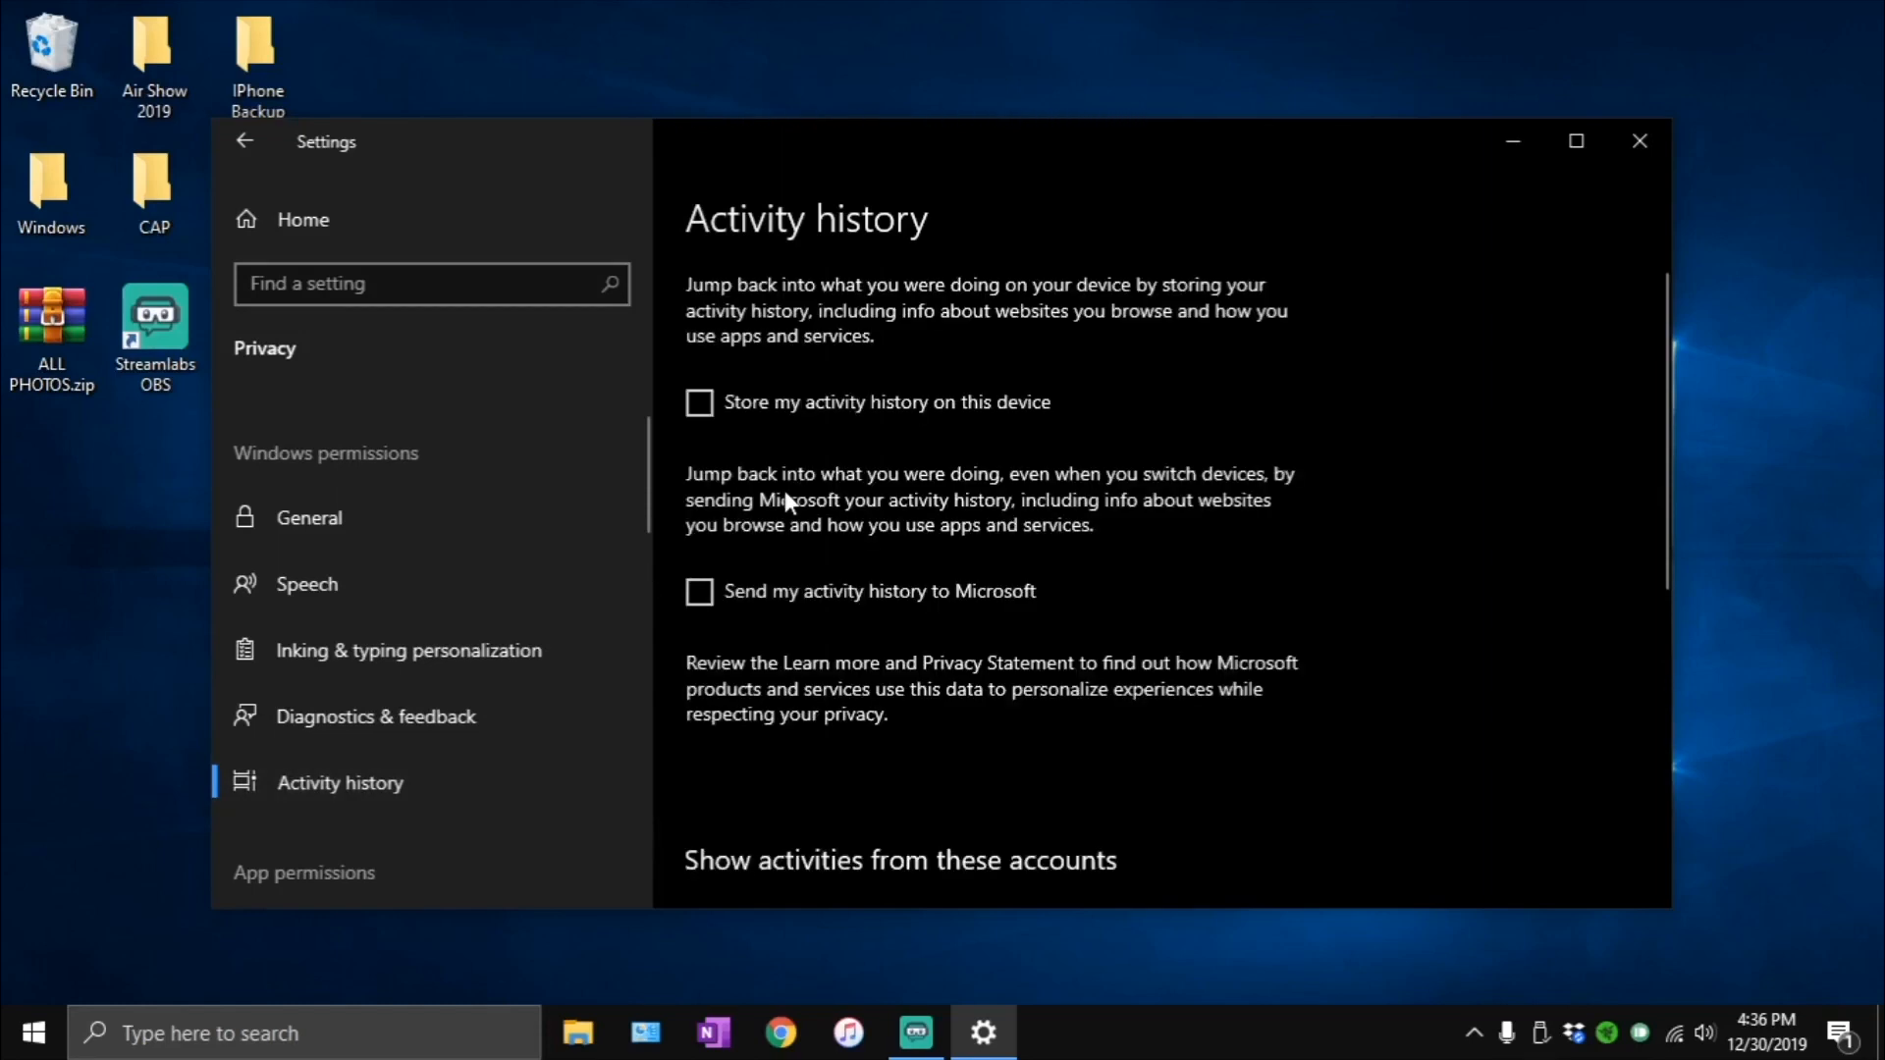
scroll(851, 657, down, 6)
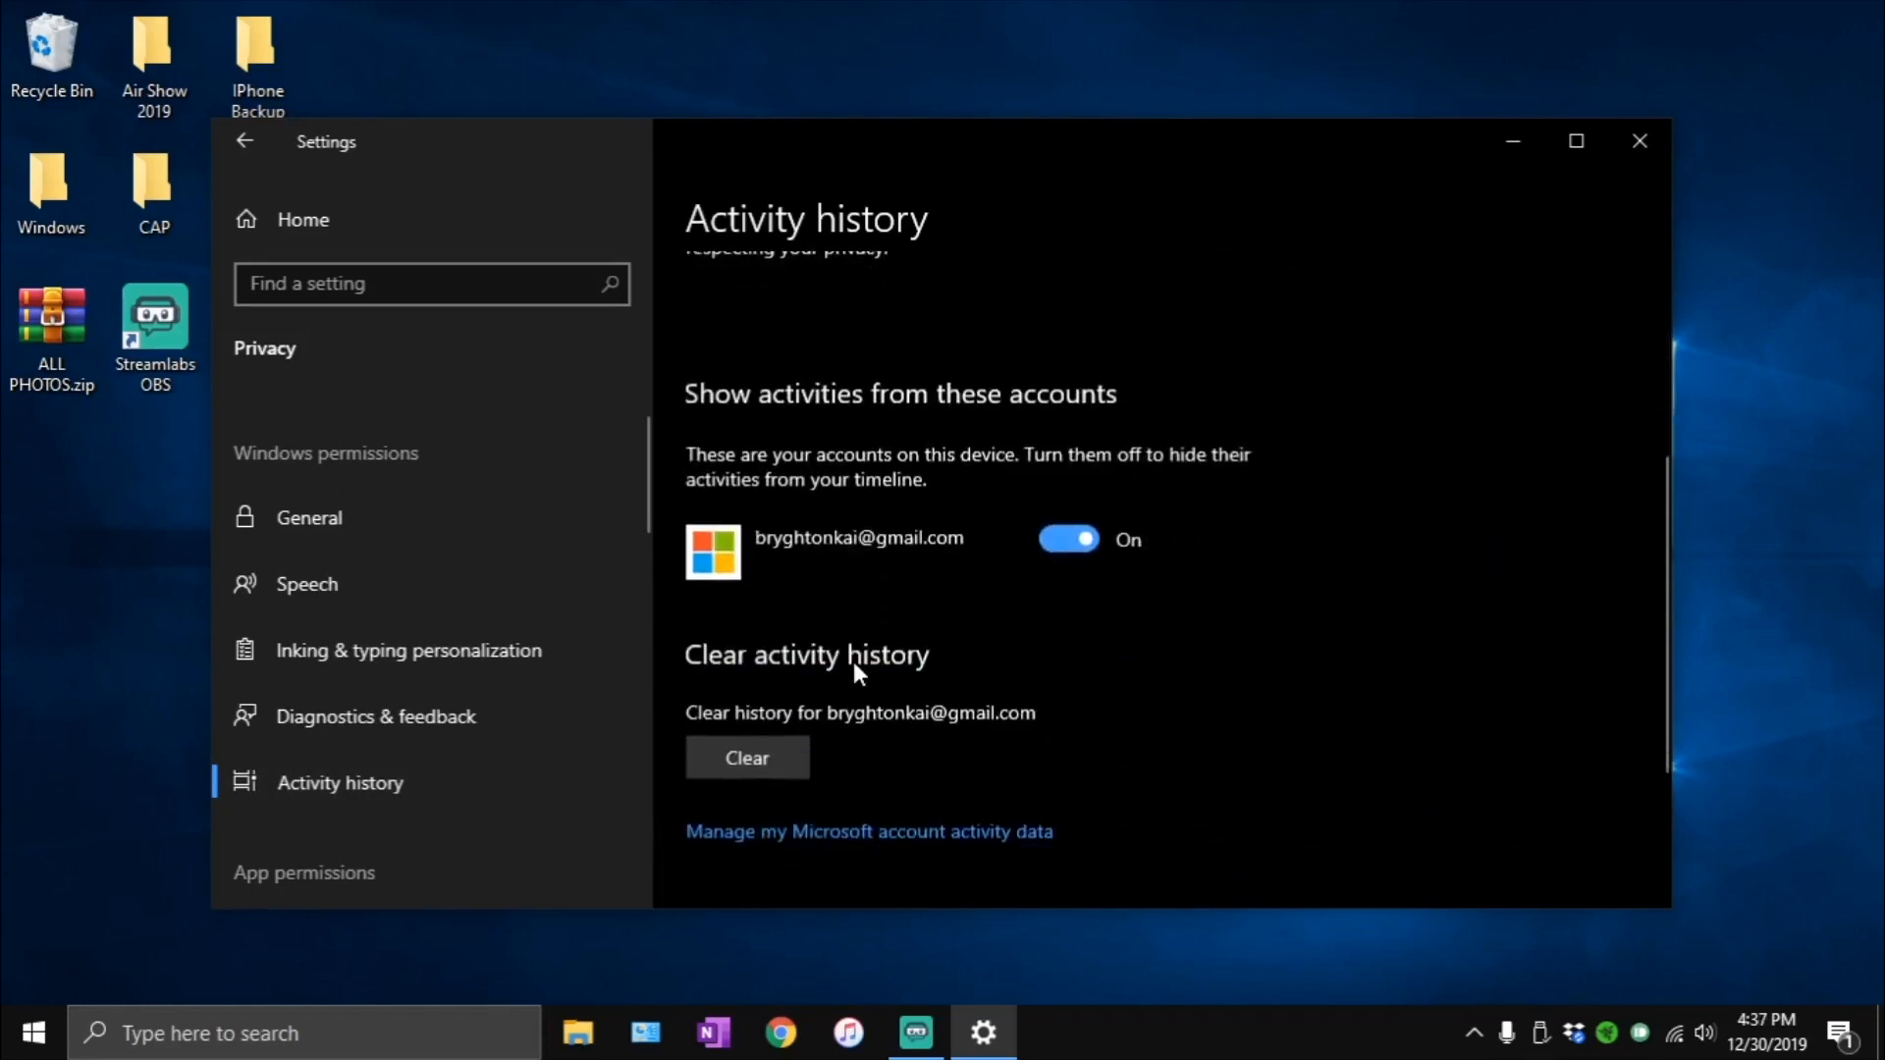
click(738, 633)
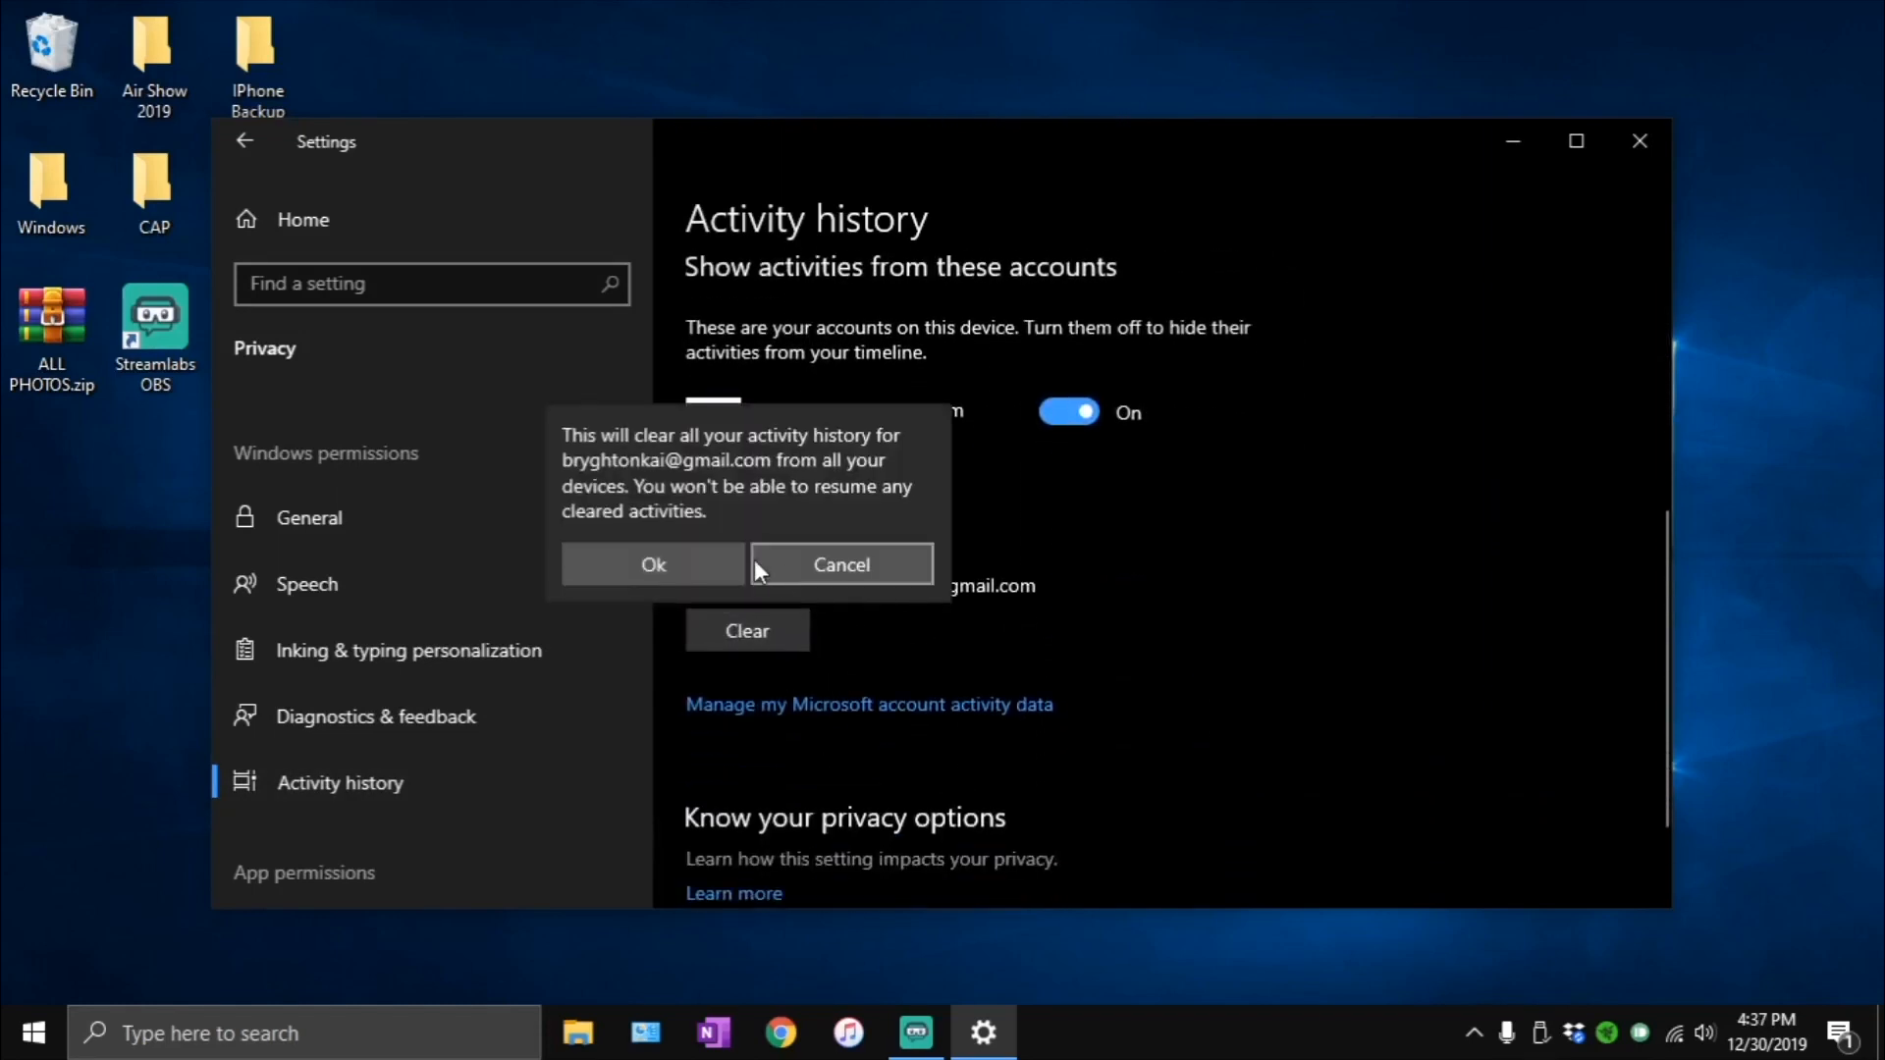
click(676, 573)
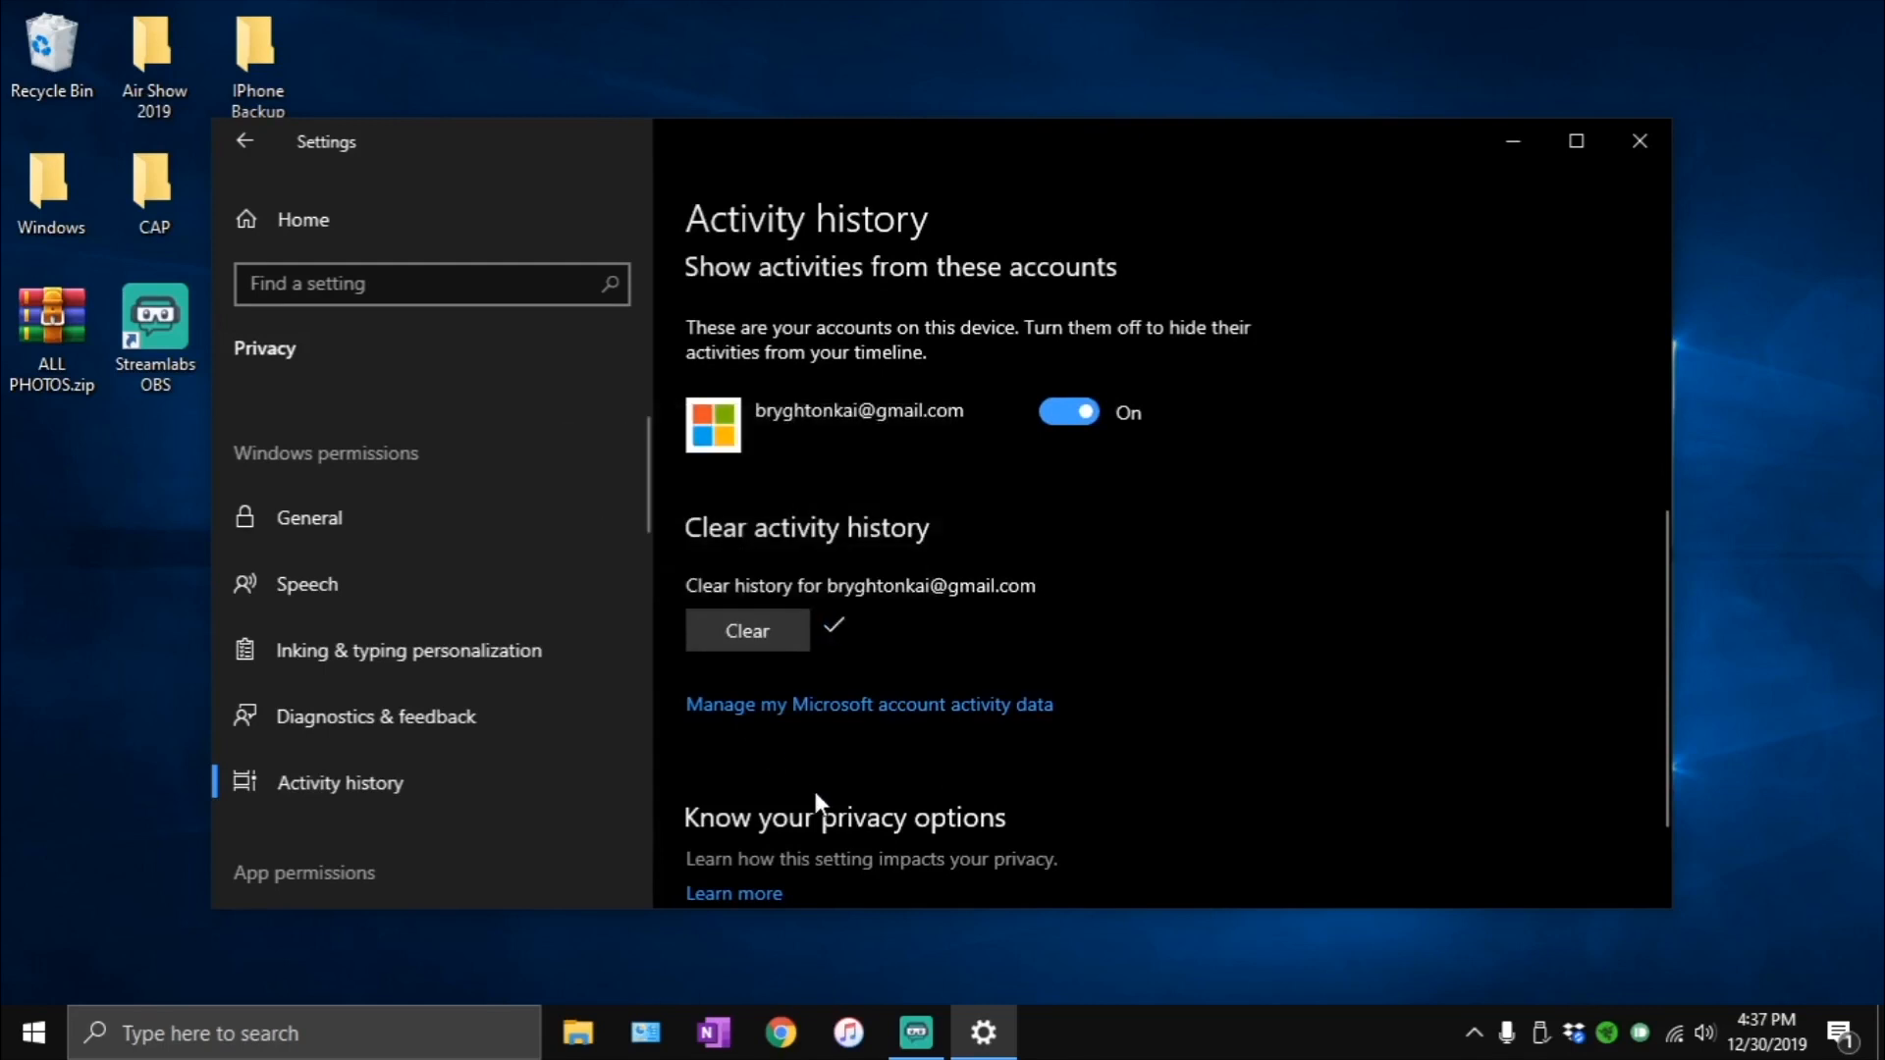
- Check the Location permissions for device access and for apps accessing the location
scroll(457, 767, down, 3)
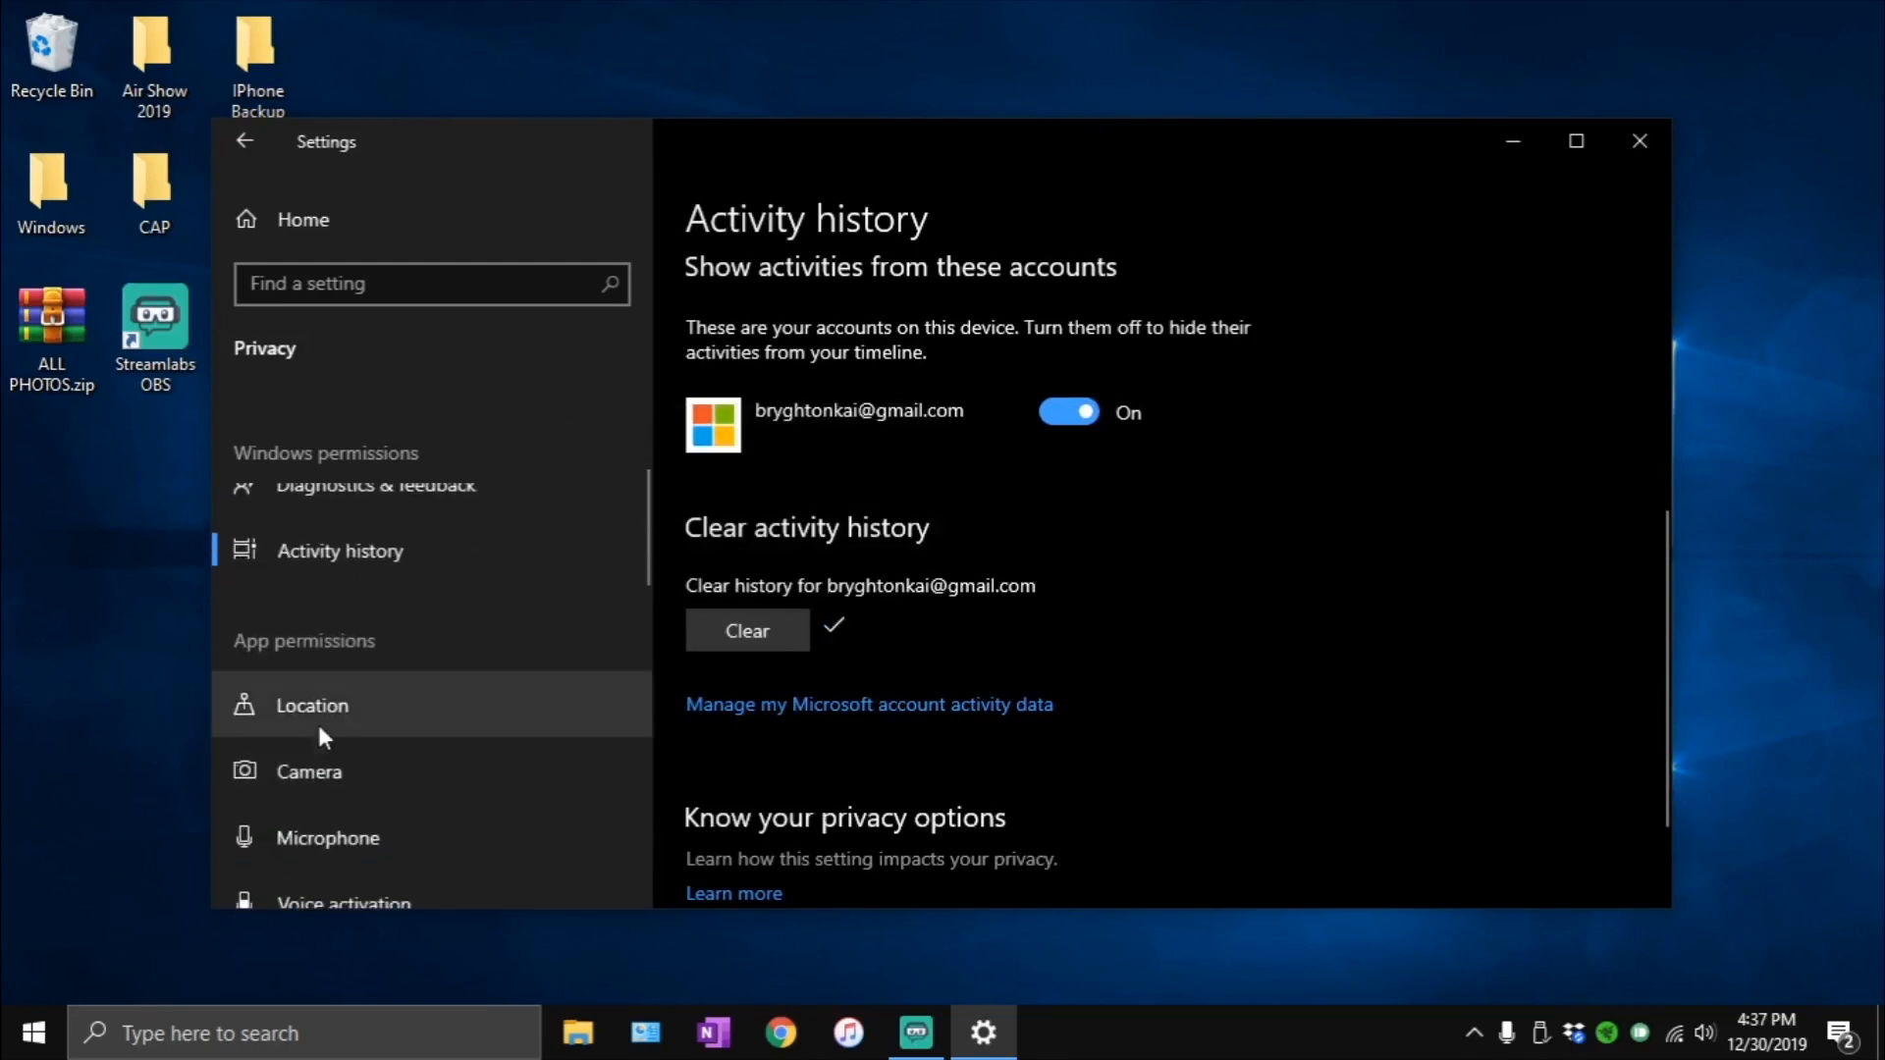
click(304, 717)
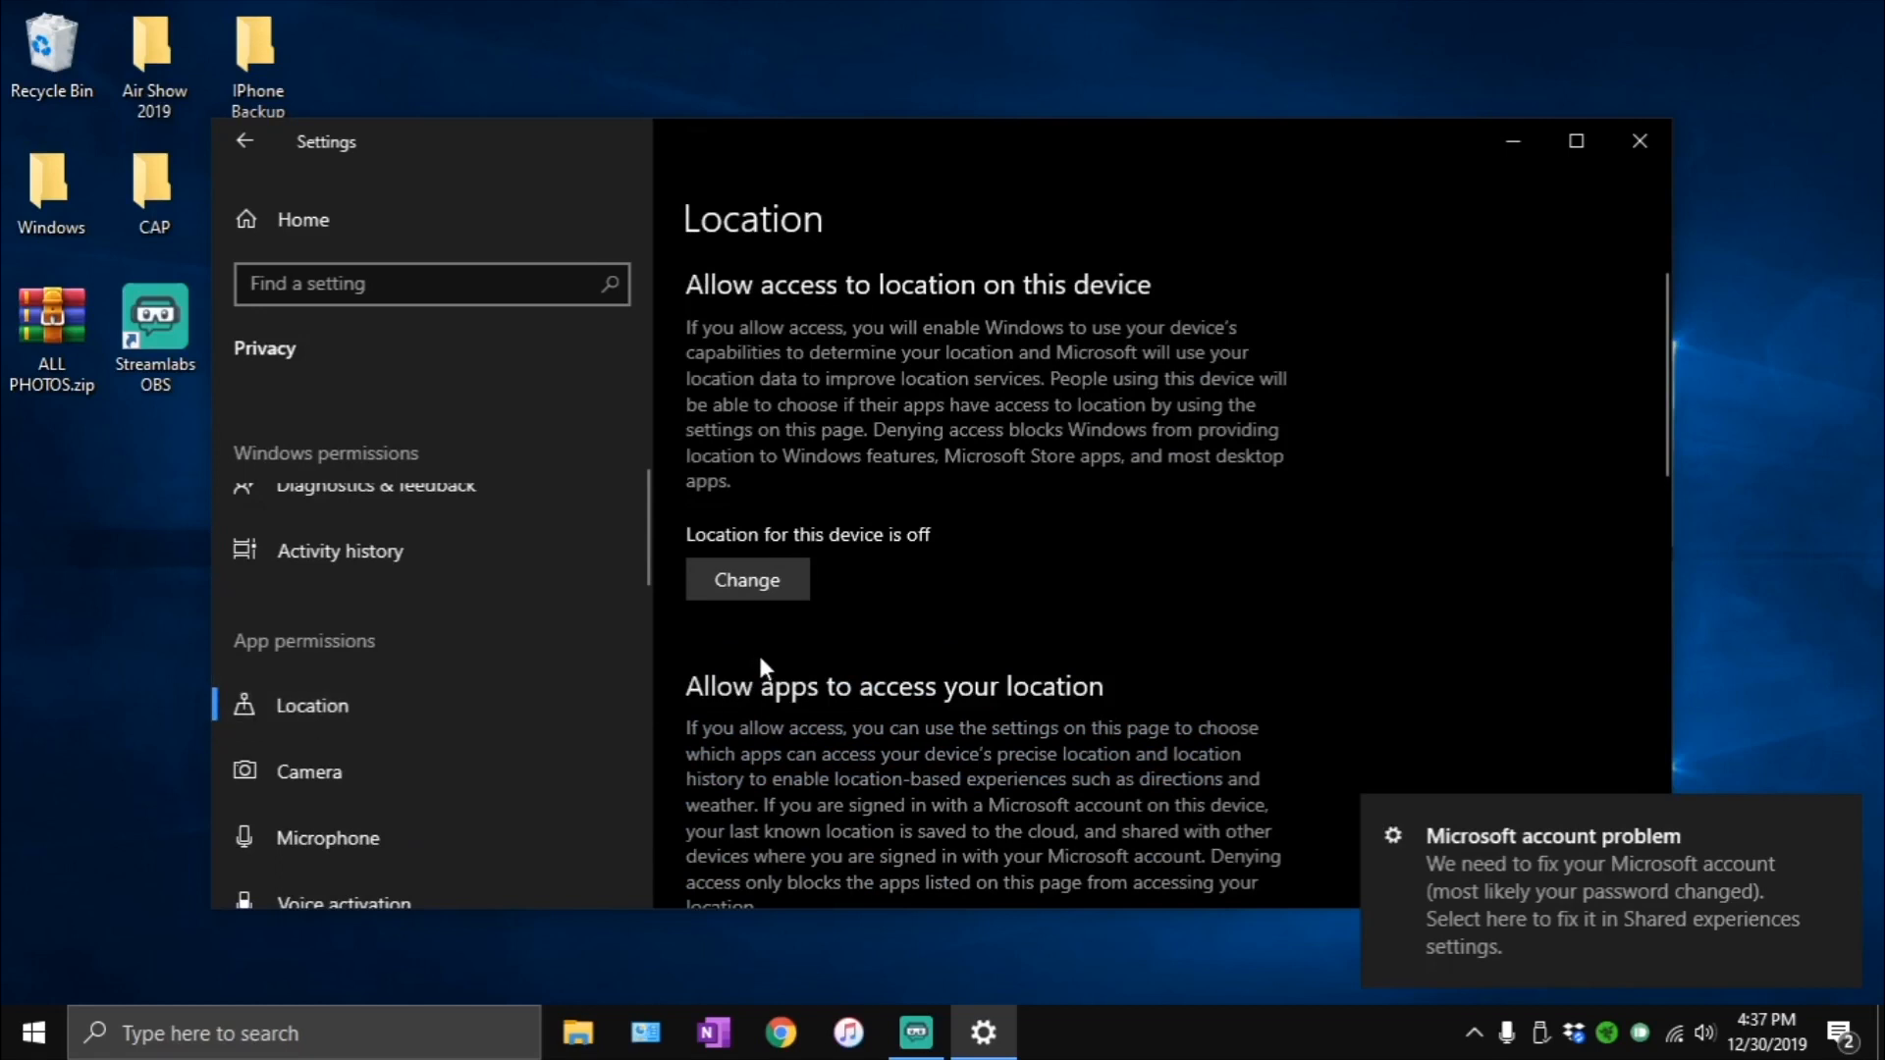
click(796, 581)
click(841, 769)
scroll(839, 768, down, 3)
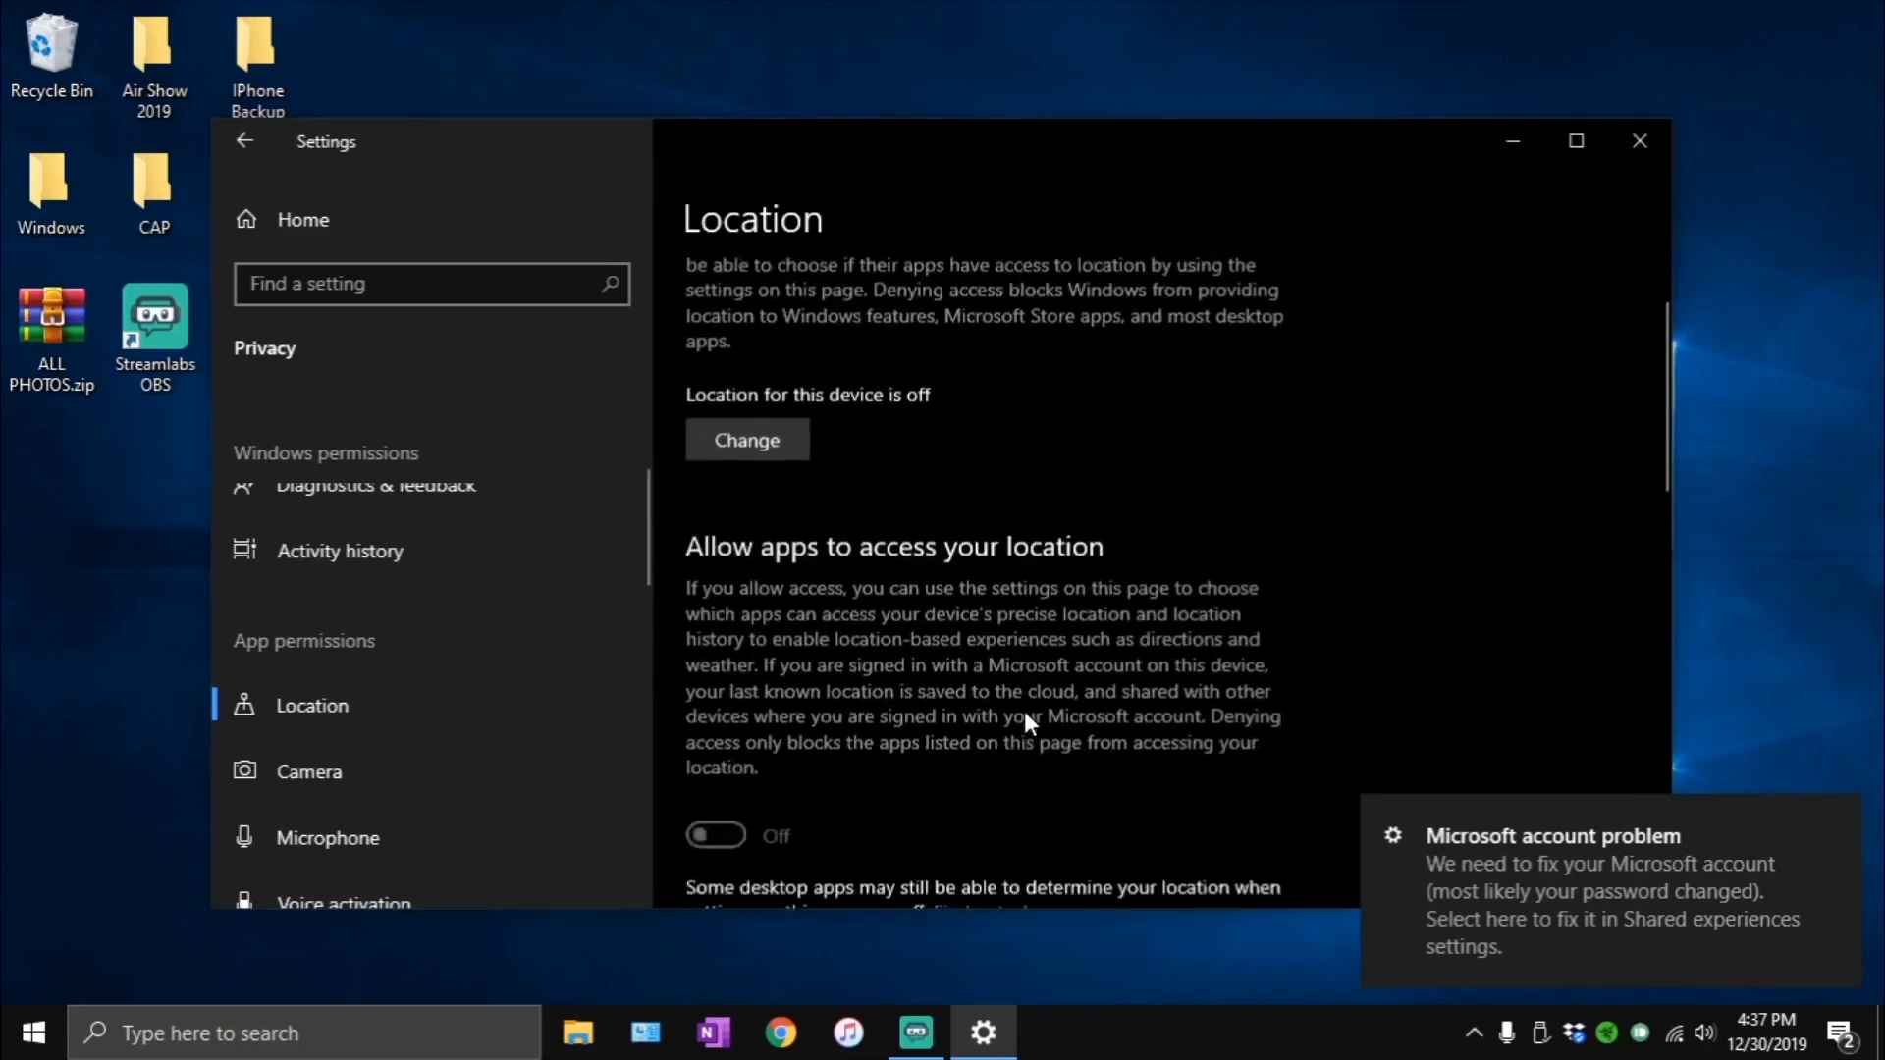
- Review which apps may access the microphone, and check the permissions for apps accessing notifications
click(398, 842)
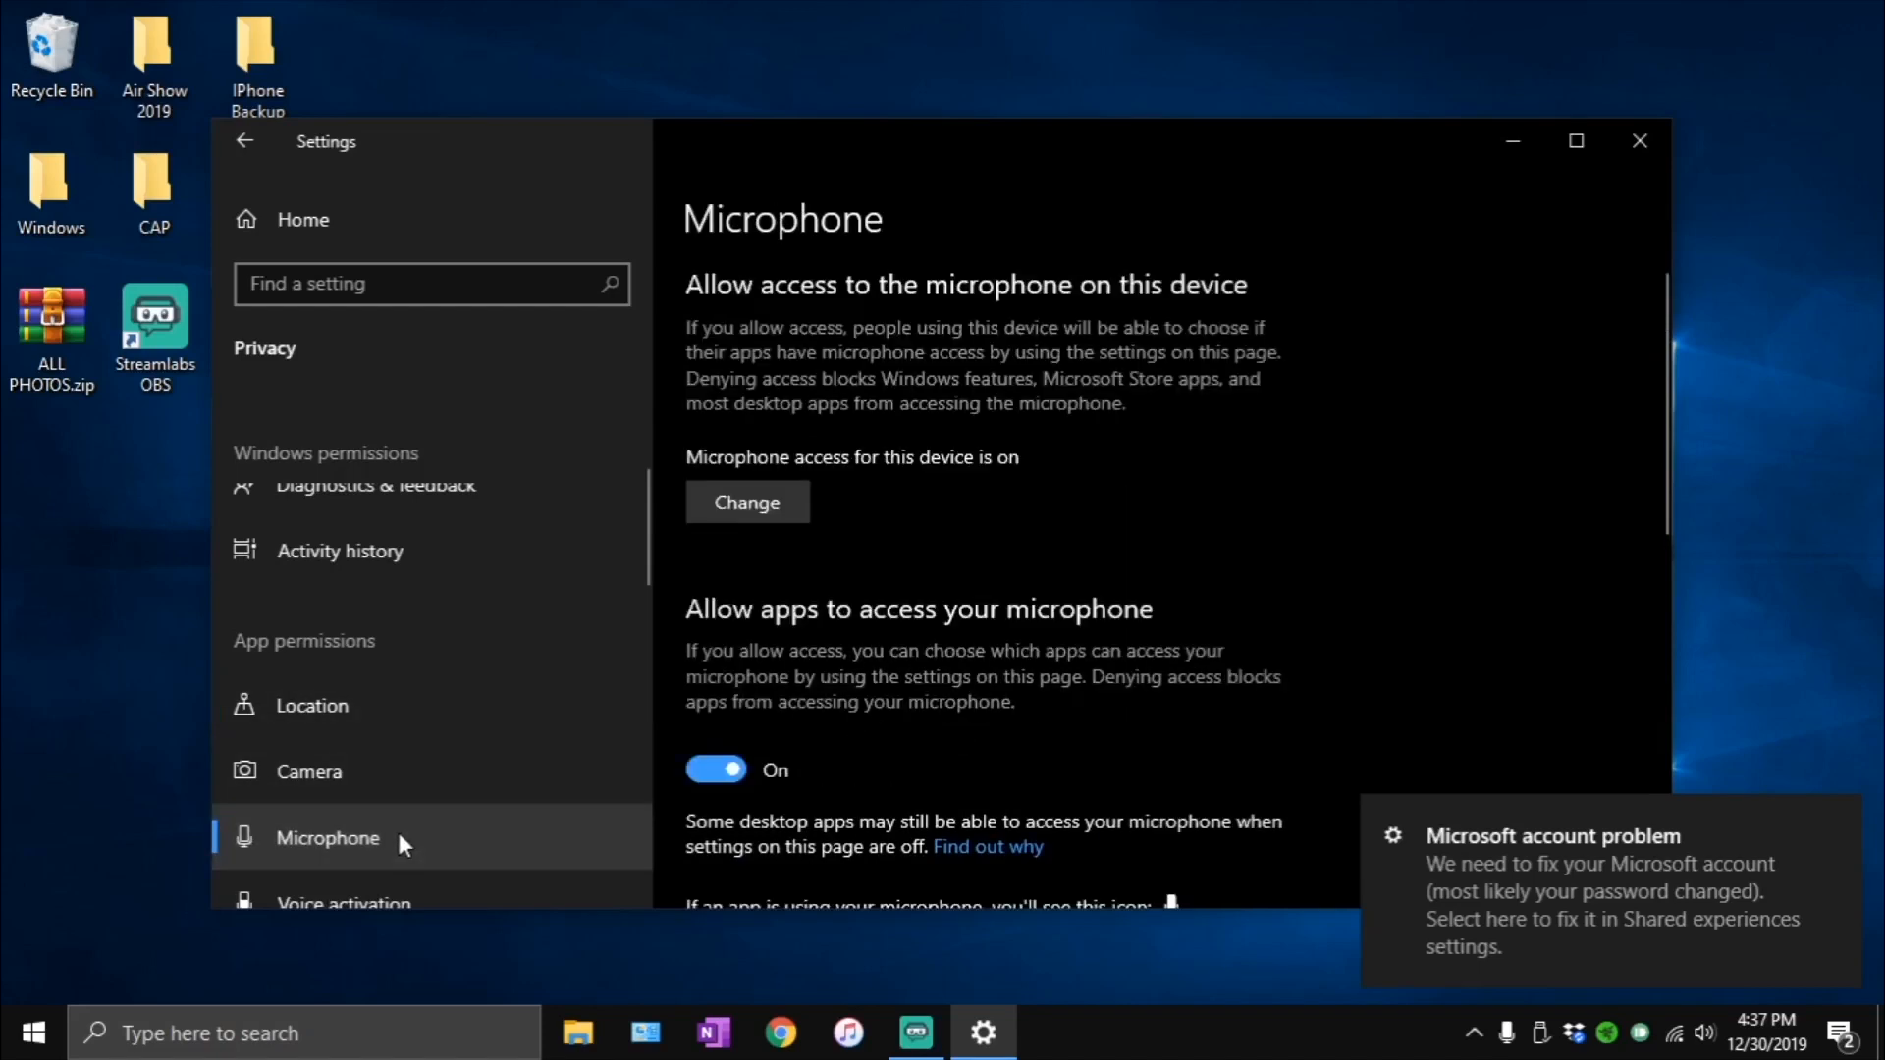
scroll(986, 648, down, 3)
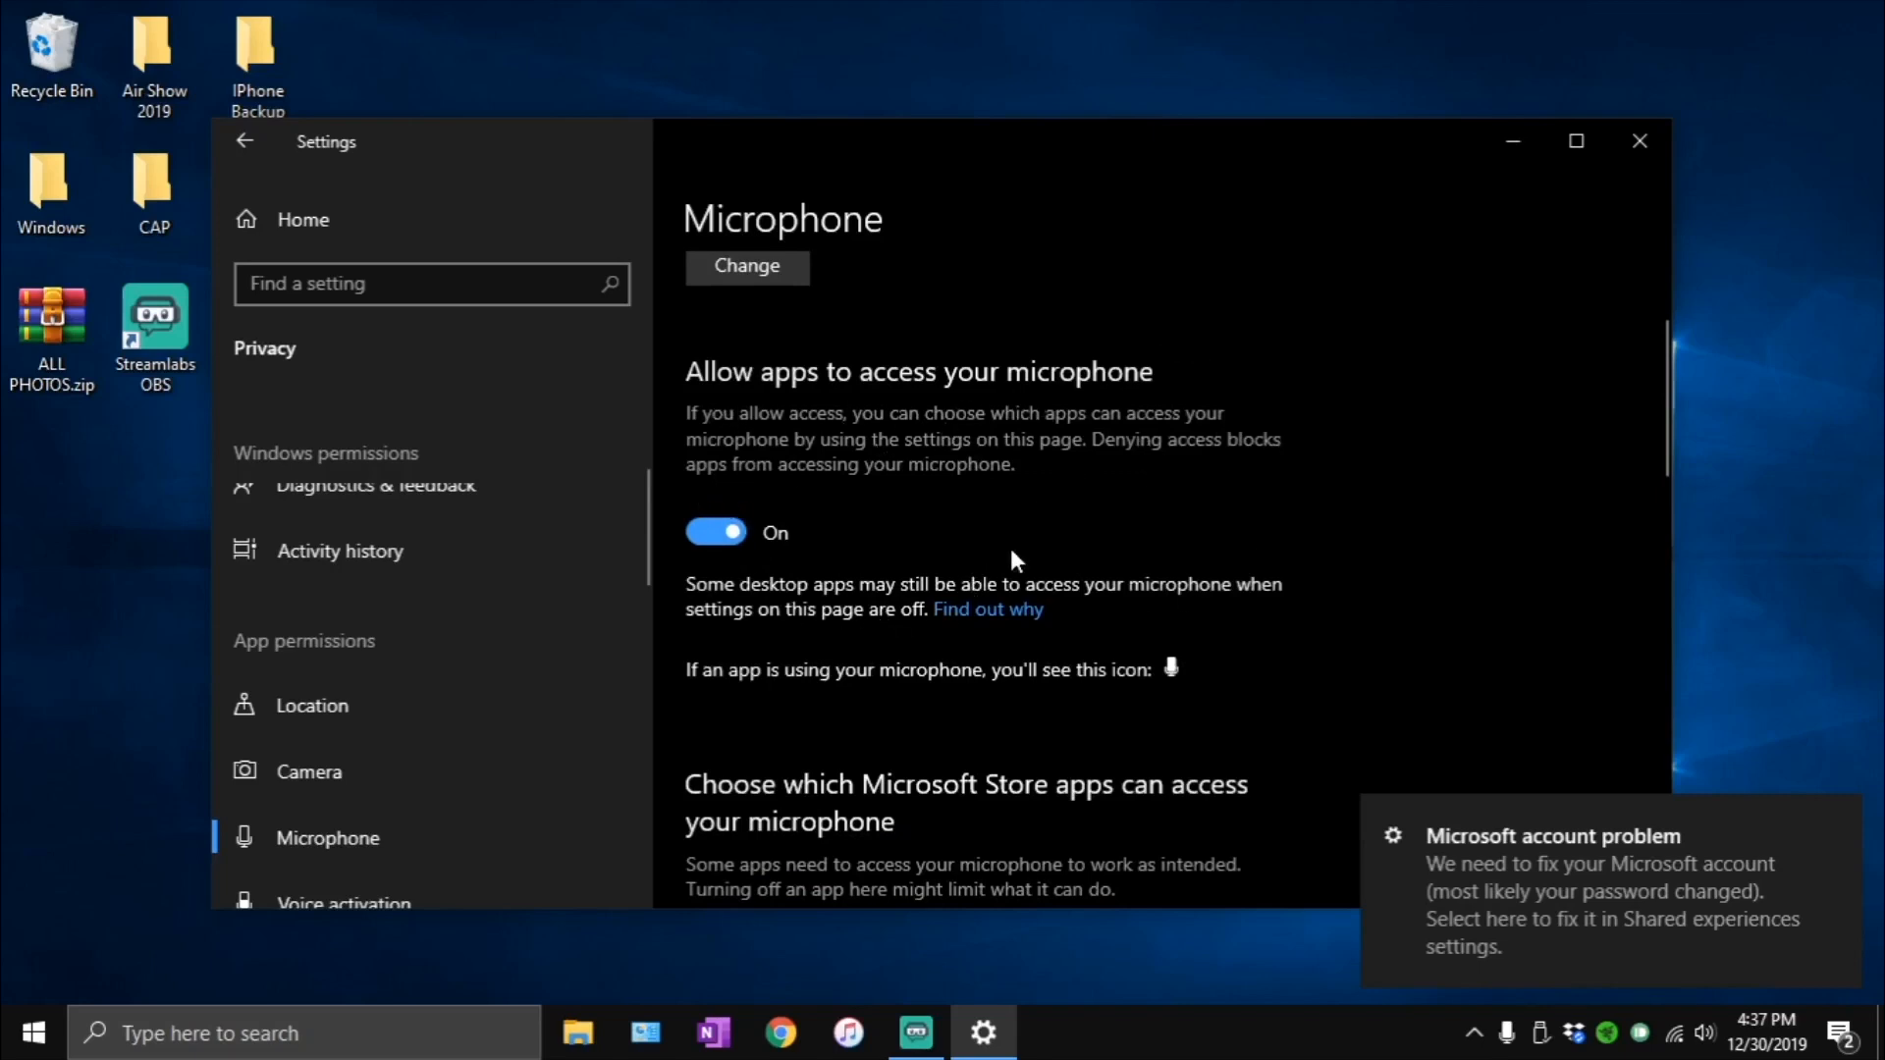
scroll(944, 622, down, 4)
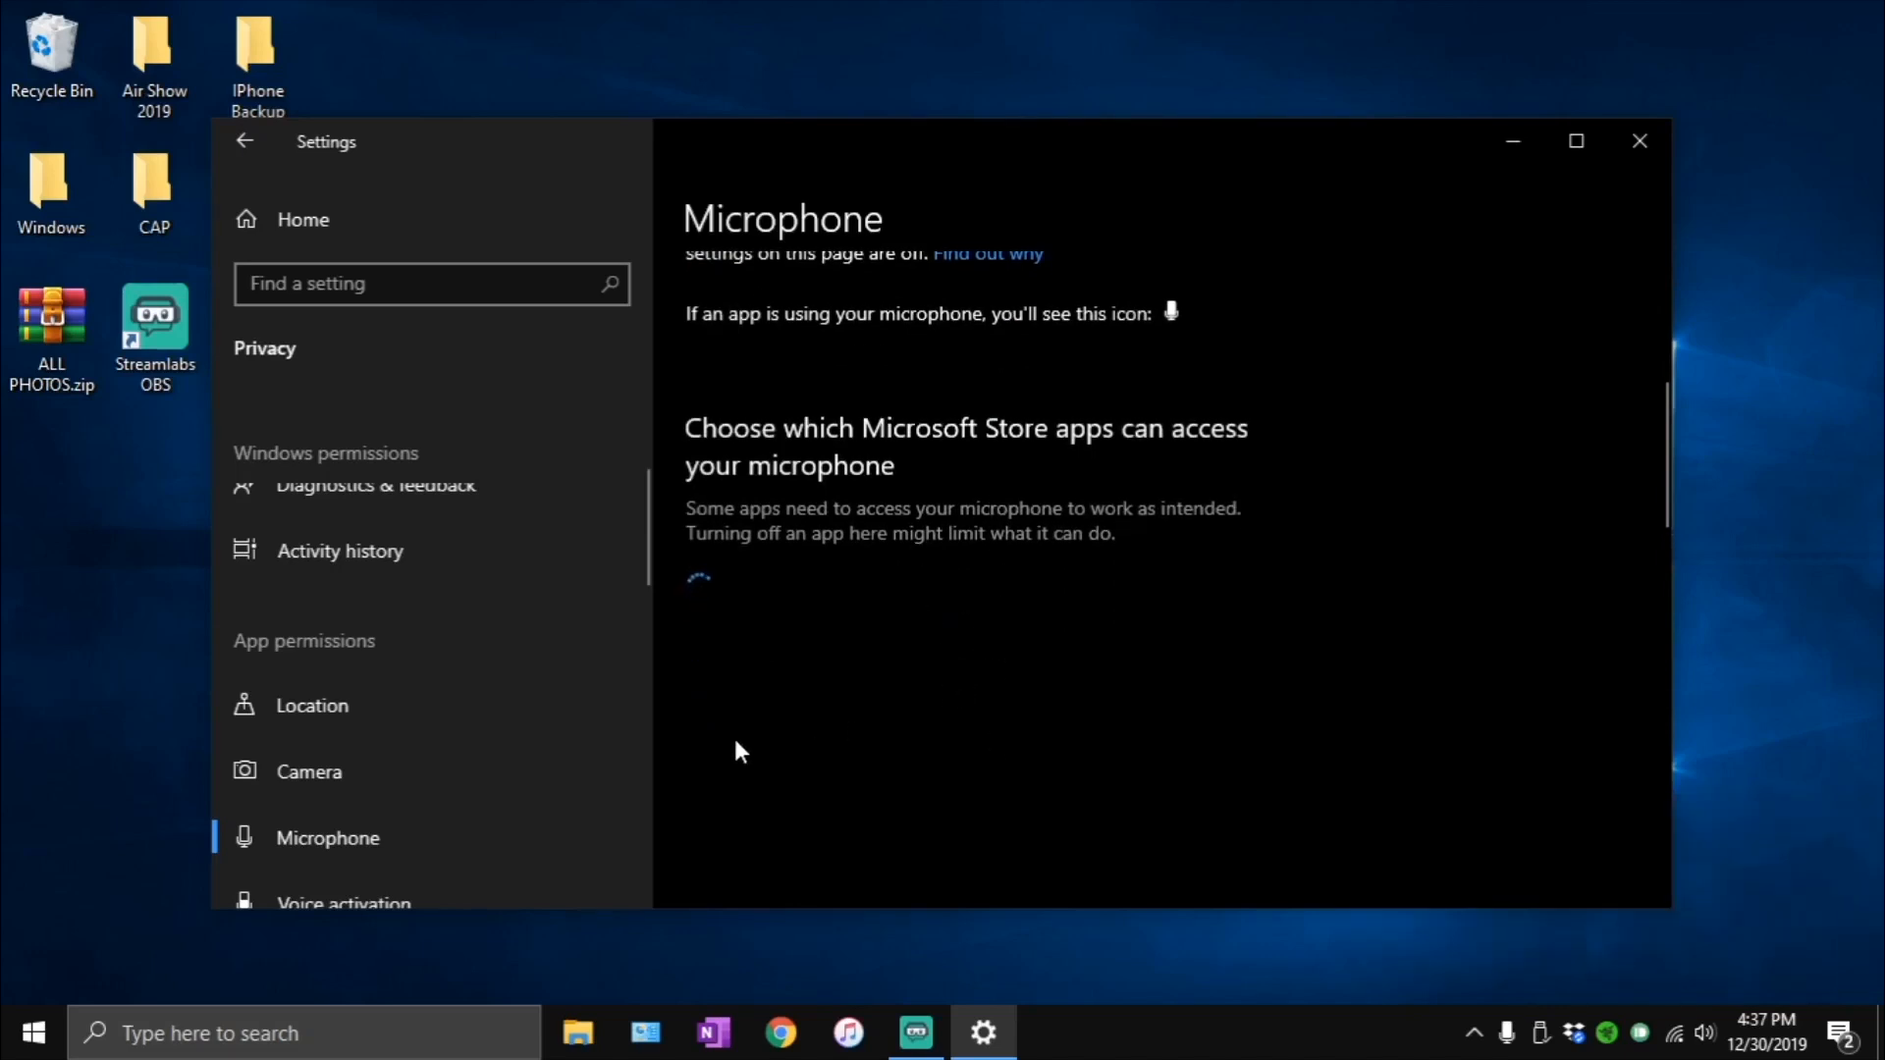
scroll(332, 821, down, 3)
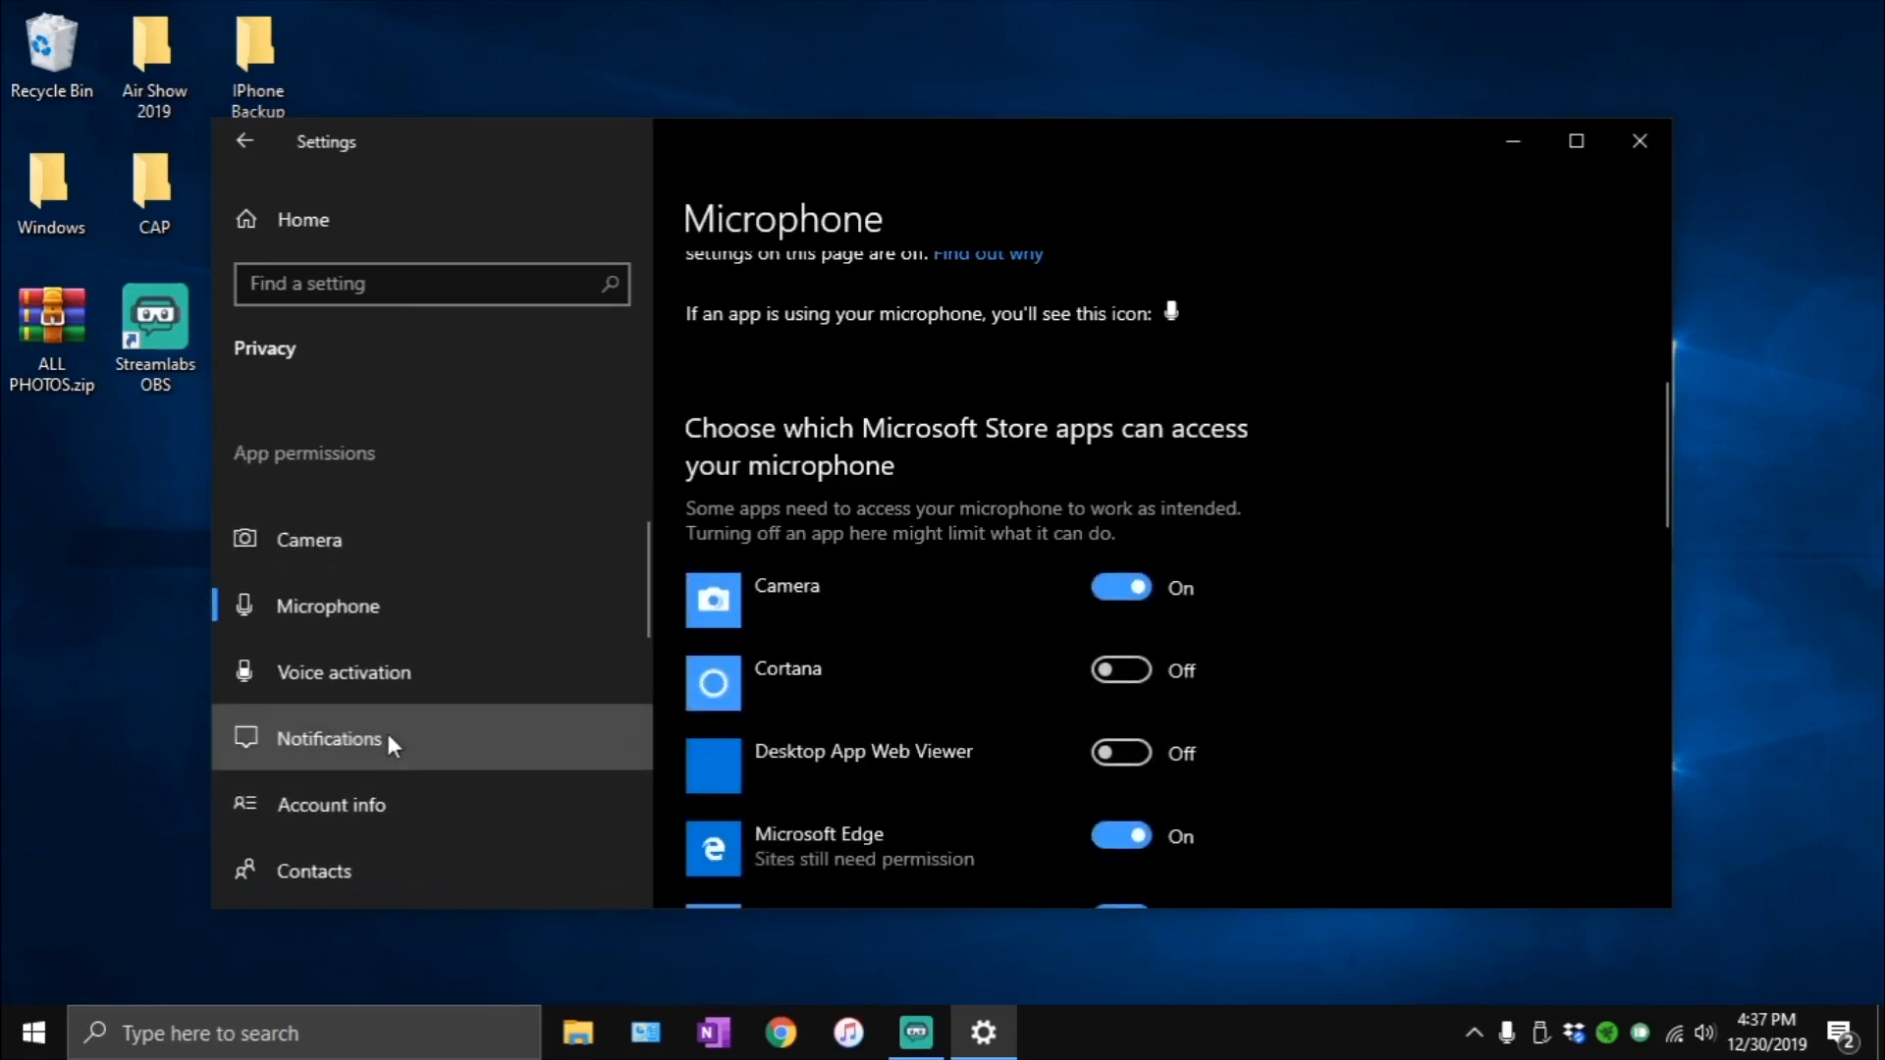
click(389, 734)
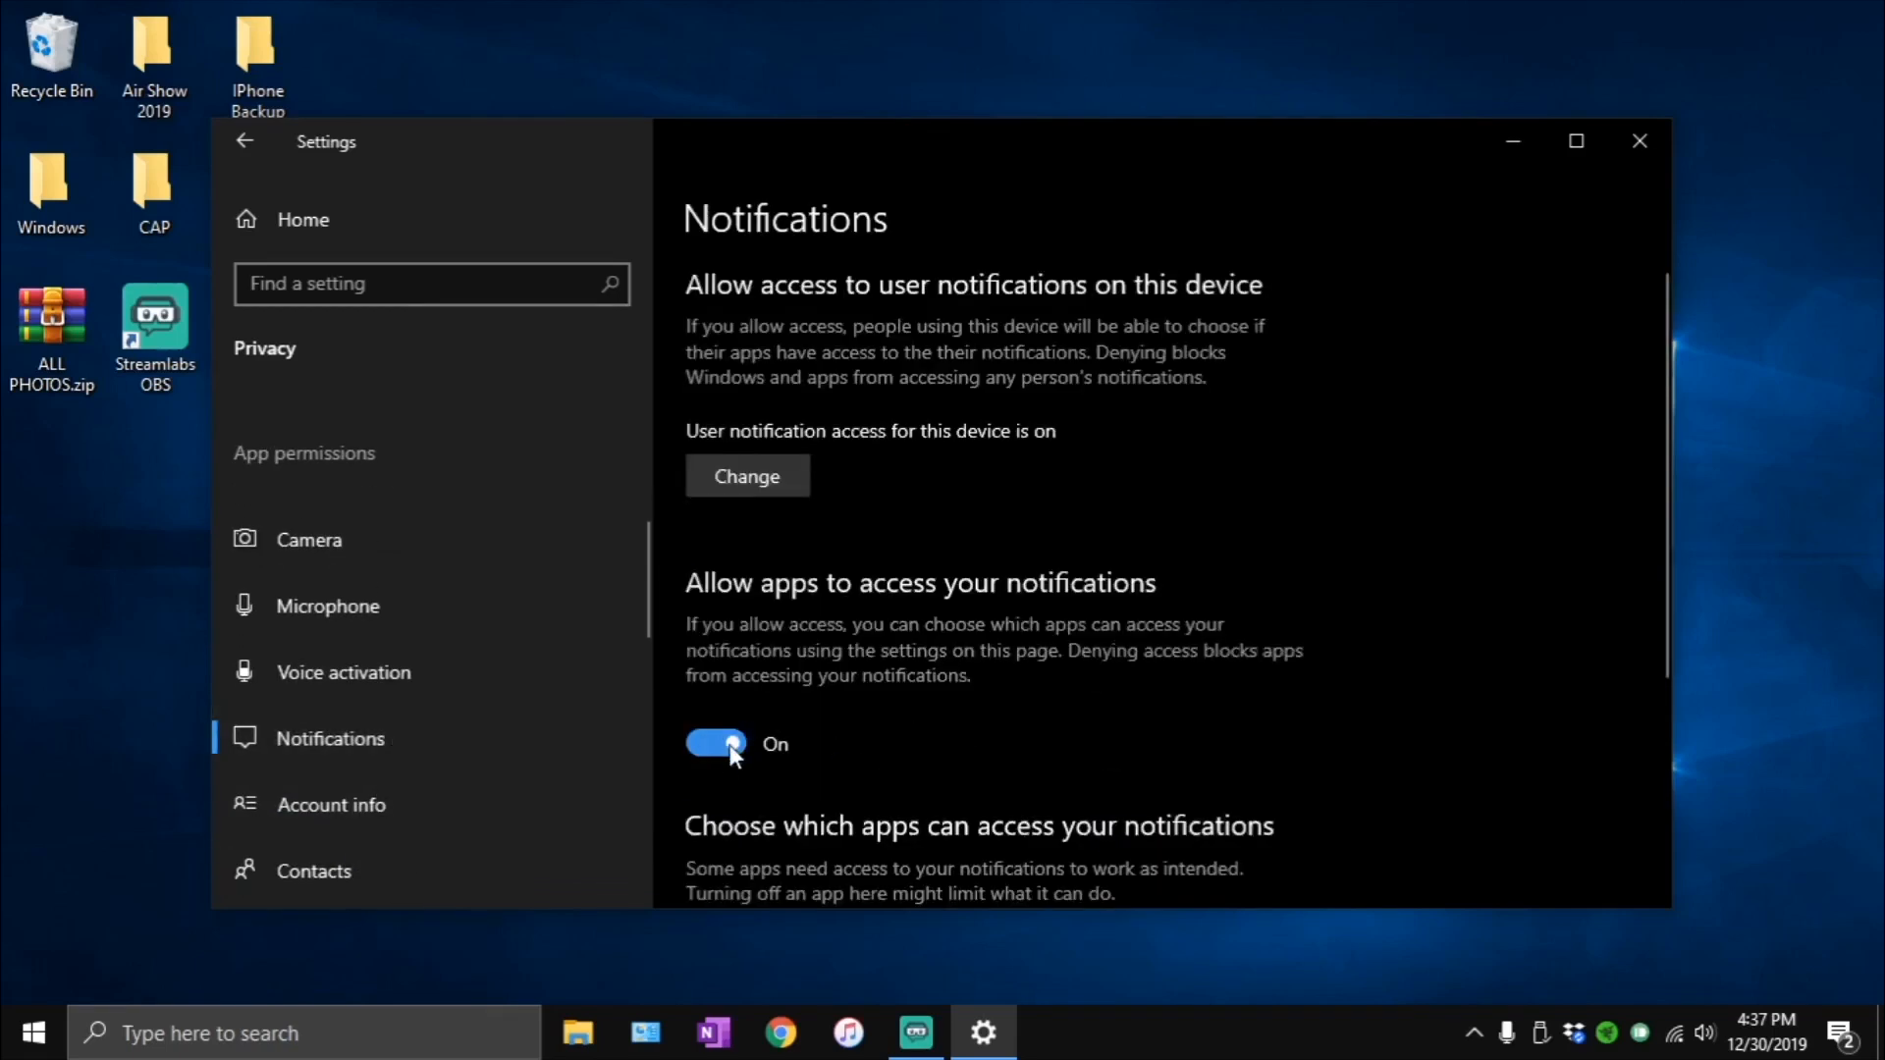
- Look through the remaining app permissions and check the Other devices and App diagnostics pages
scroll(330, 729, down, 6)
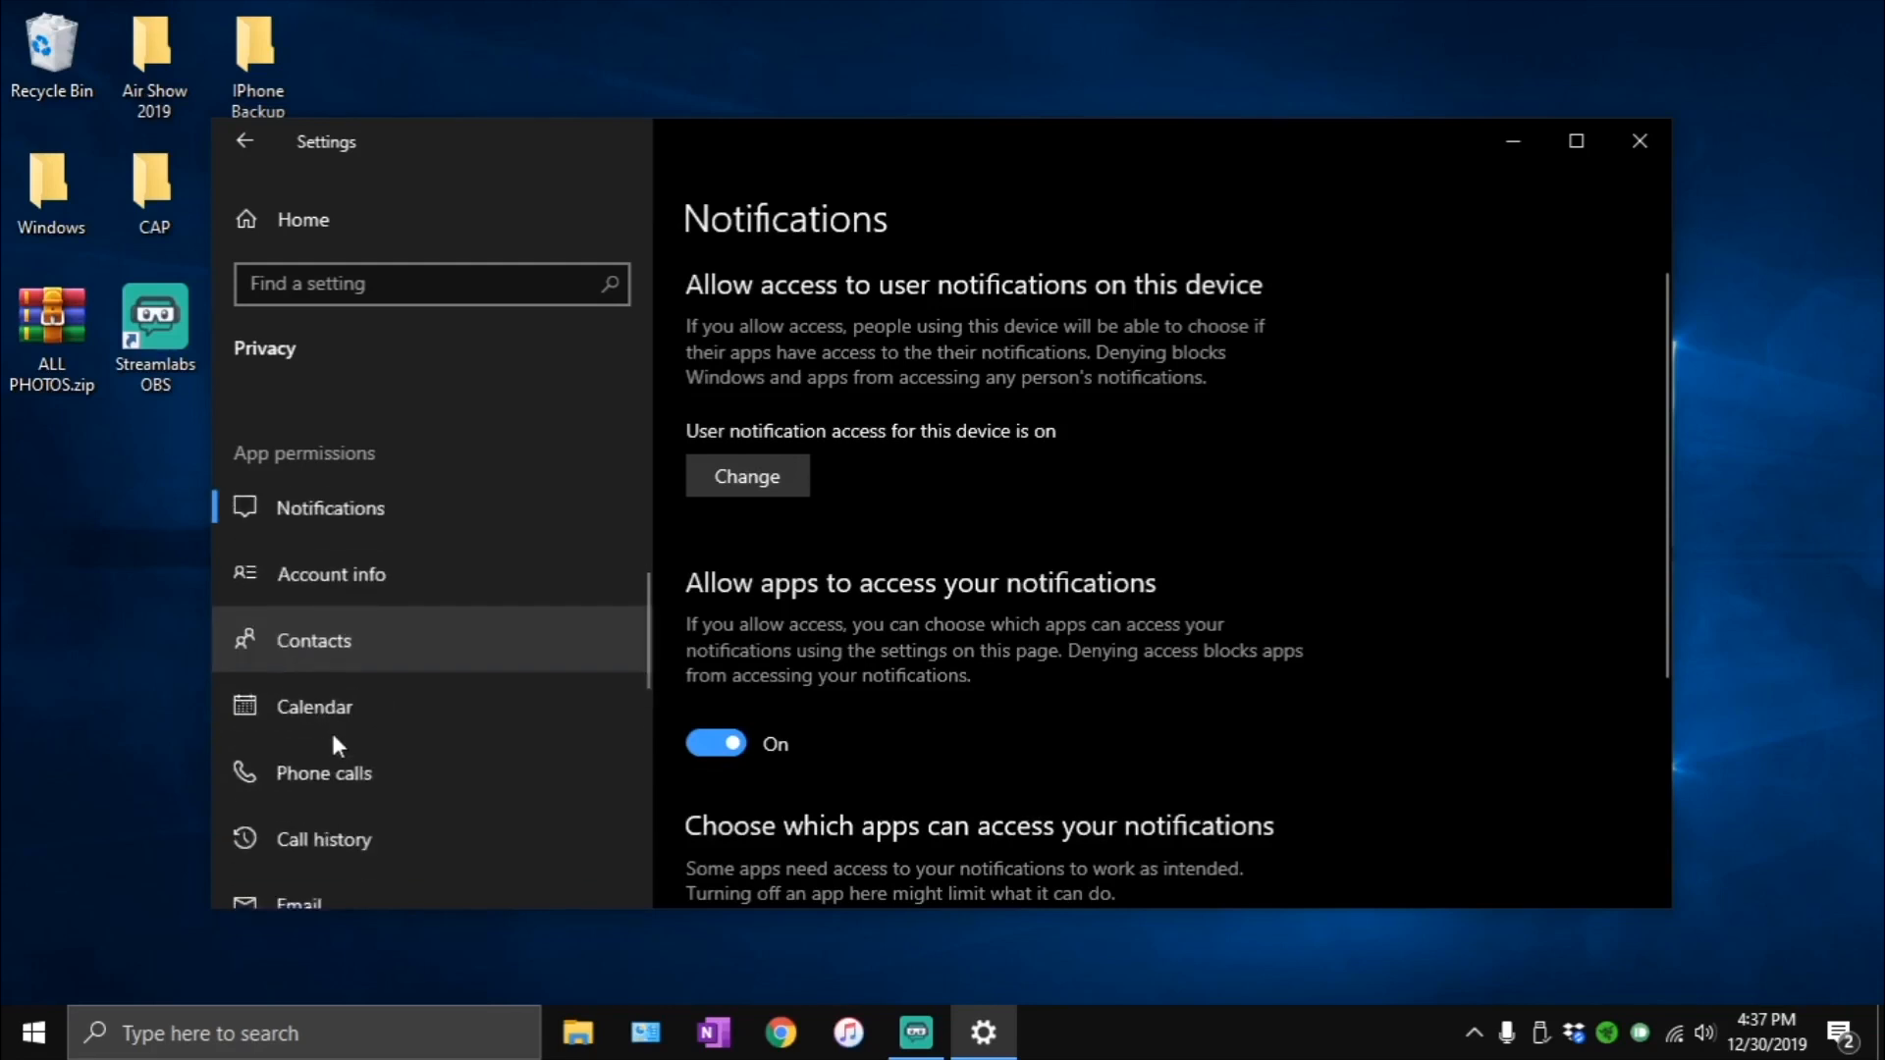
scroll(363, 684, down, 3)
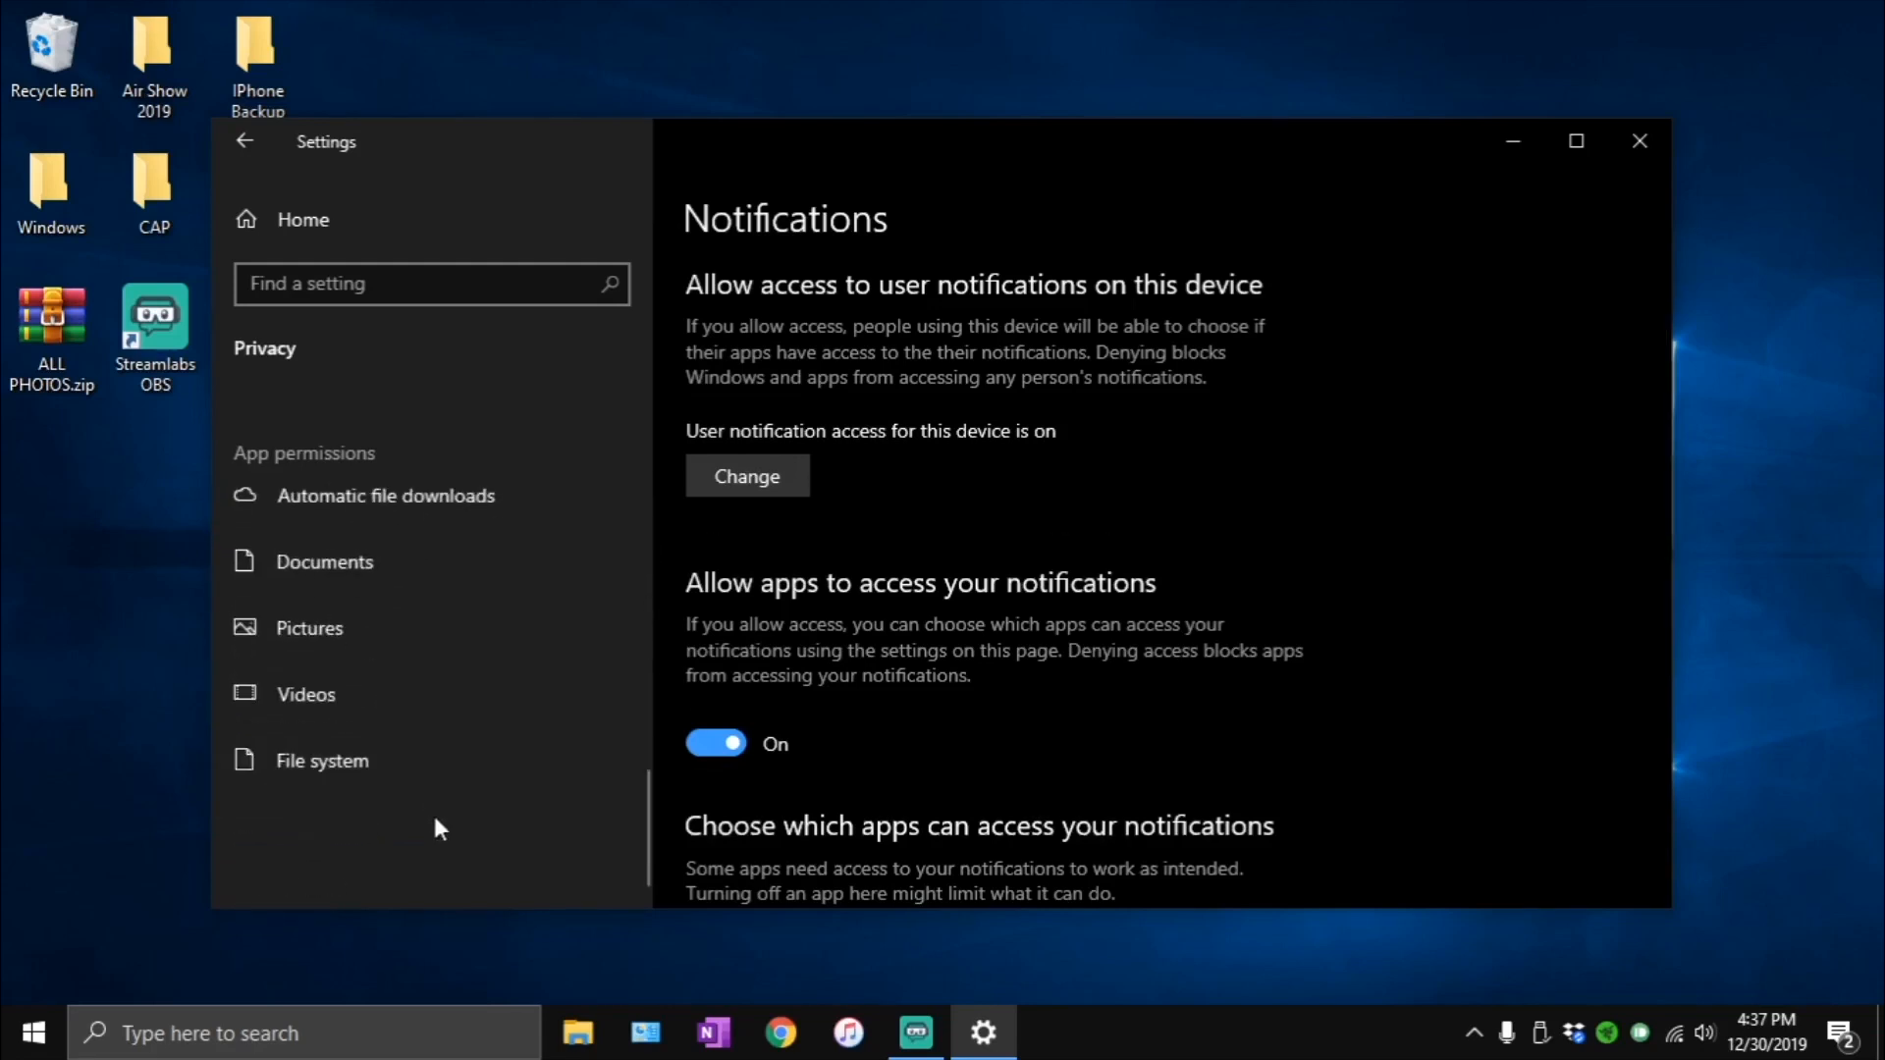
scroll(439, 829, up, 4)
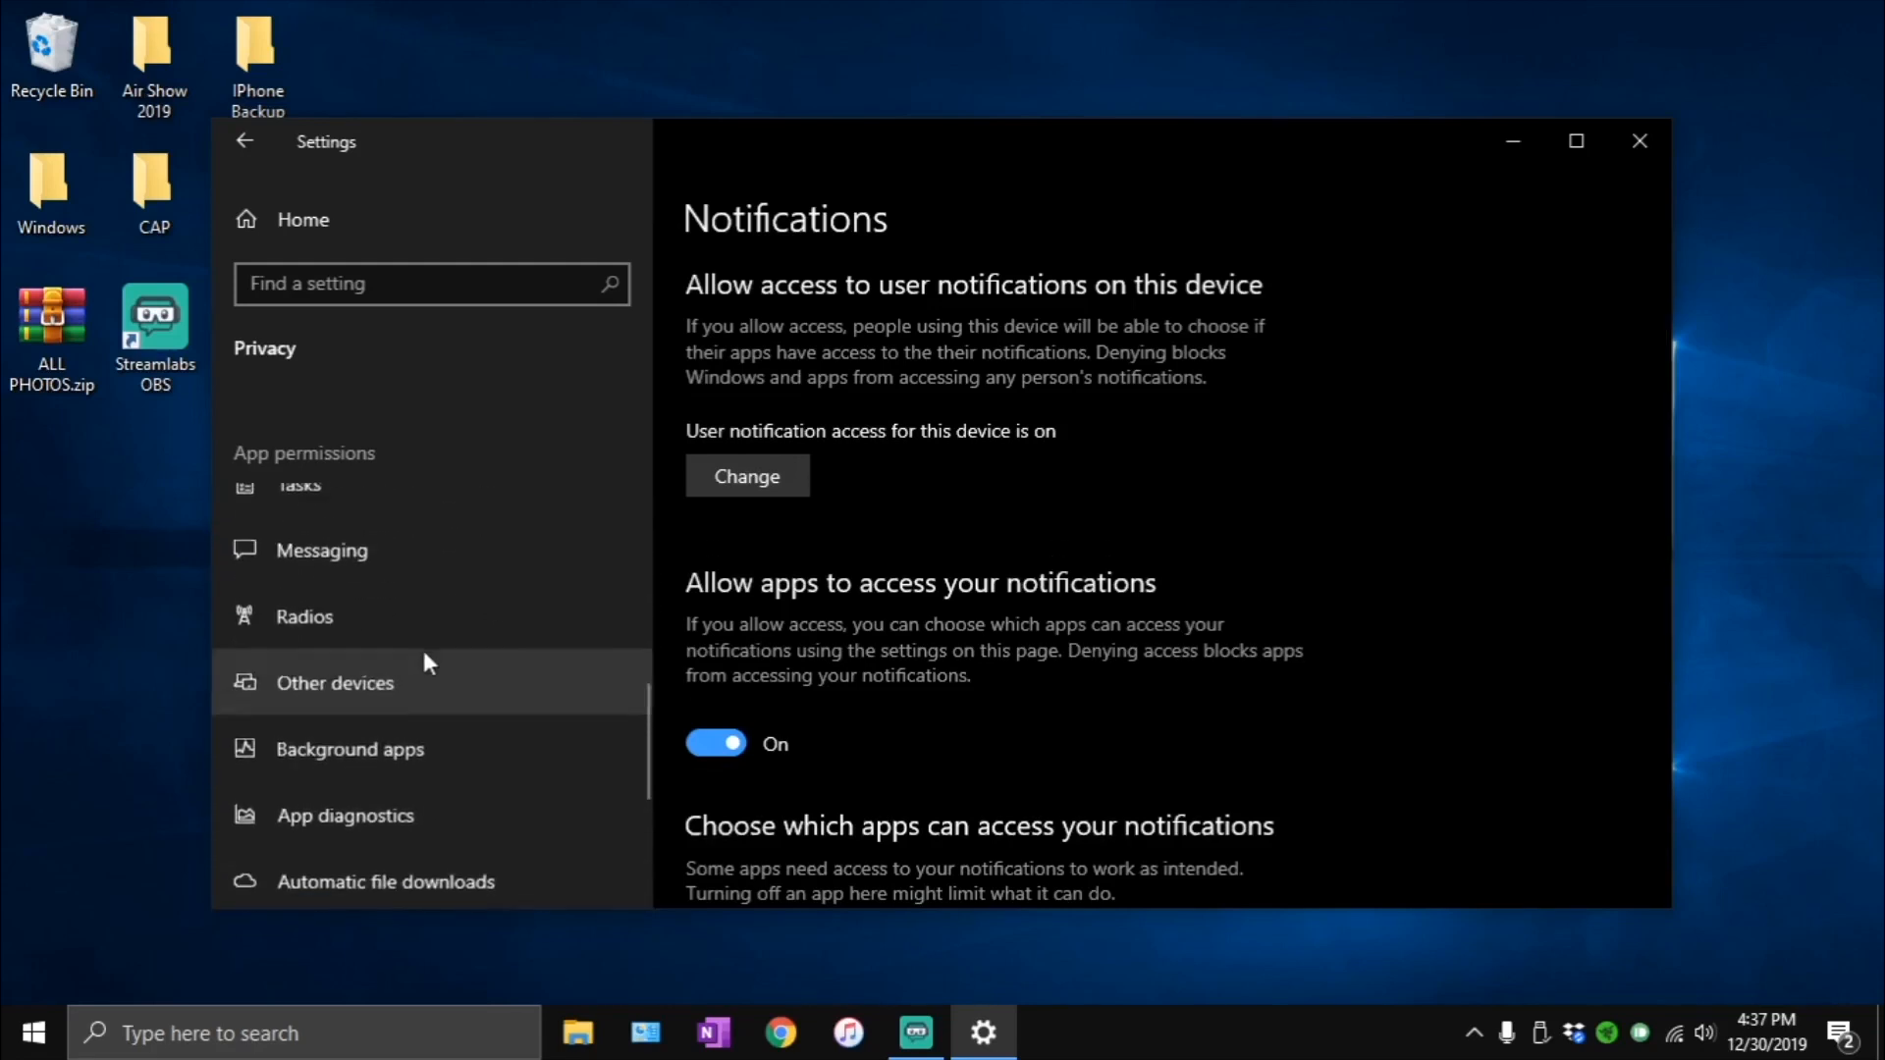
click(419, 692)
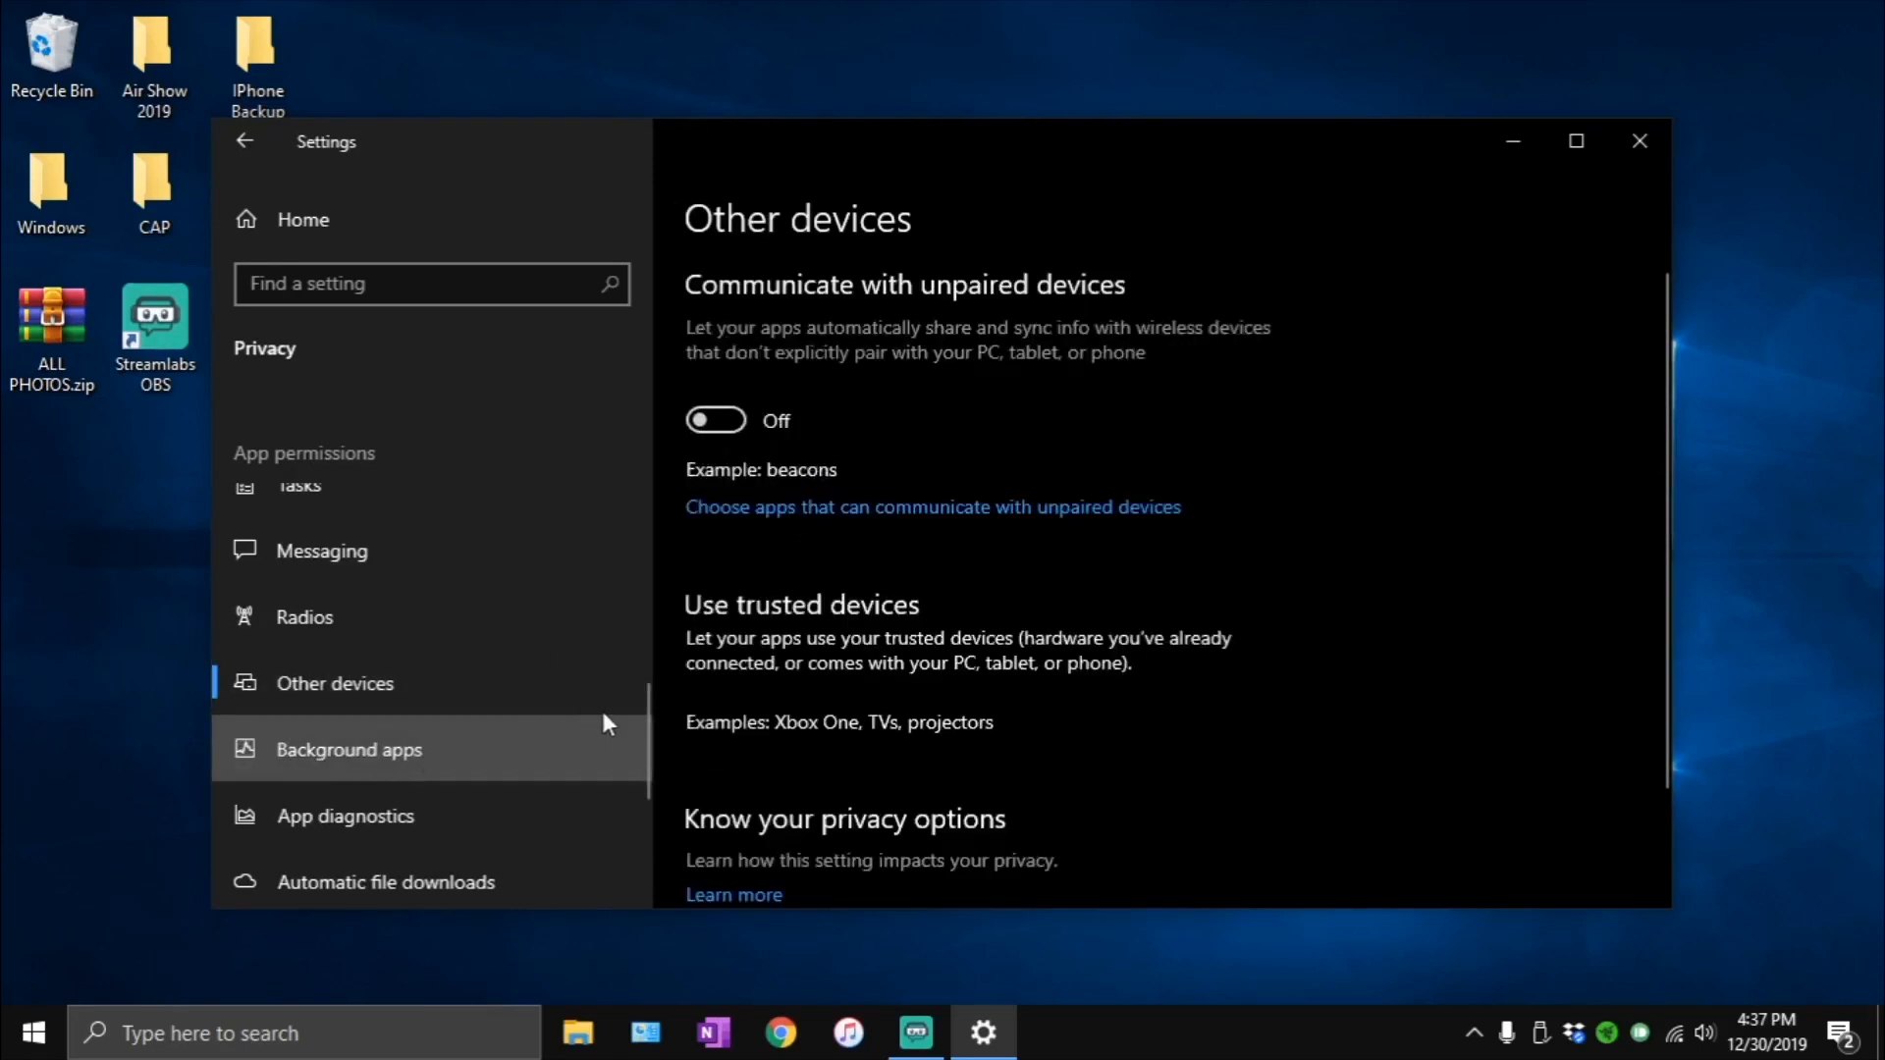
click(466, 815)
click(427, 827)
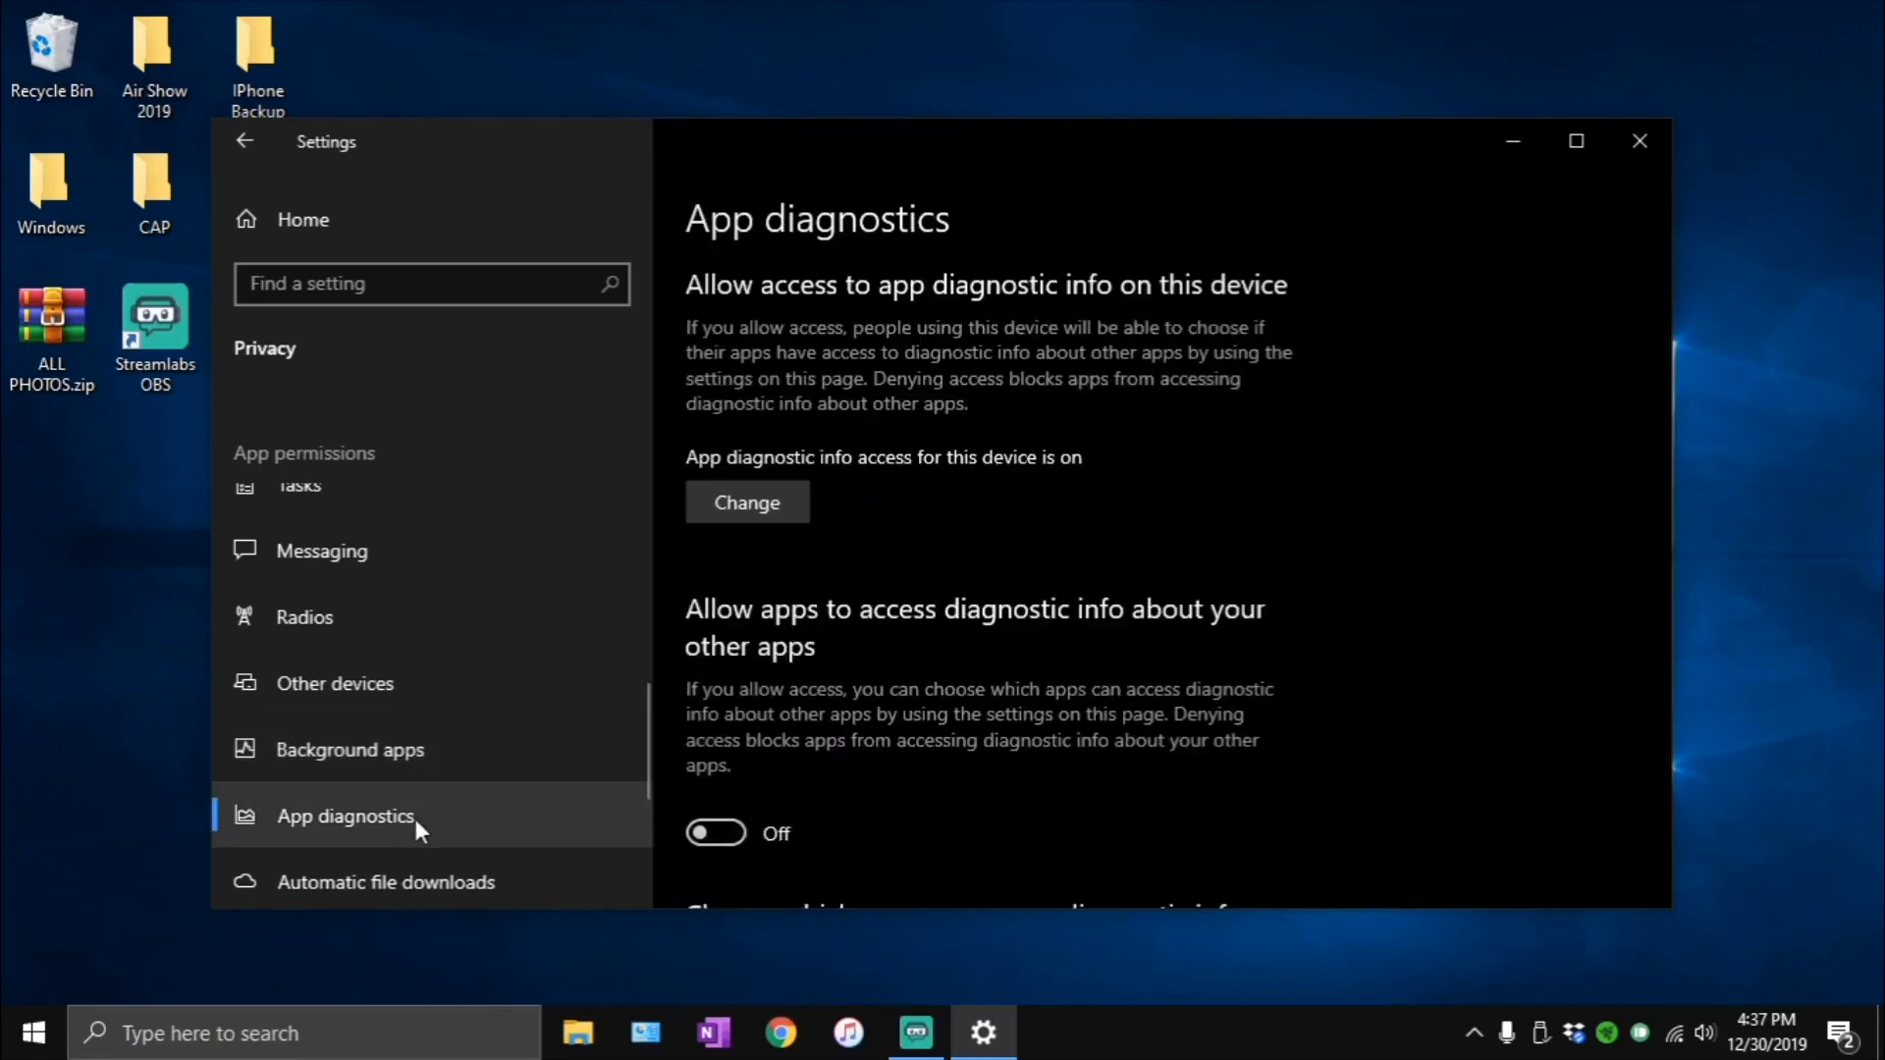
- Check the Documents, Pictures, Videos and File system access permissions
scroll(496, 744, down, 5)
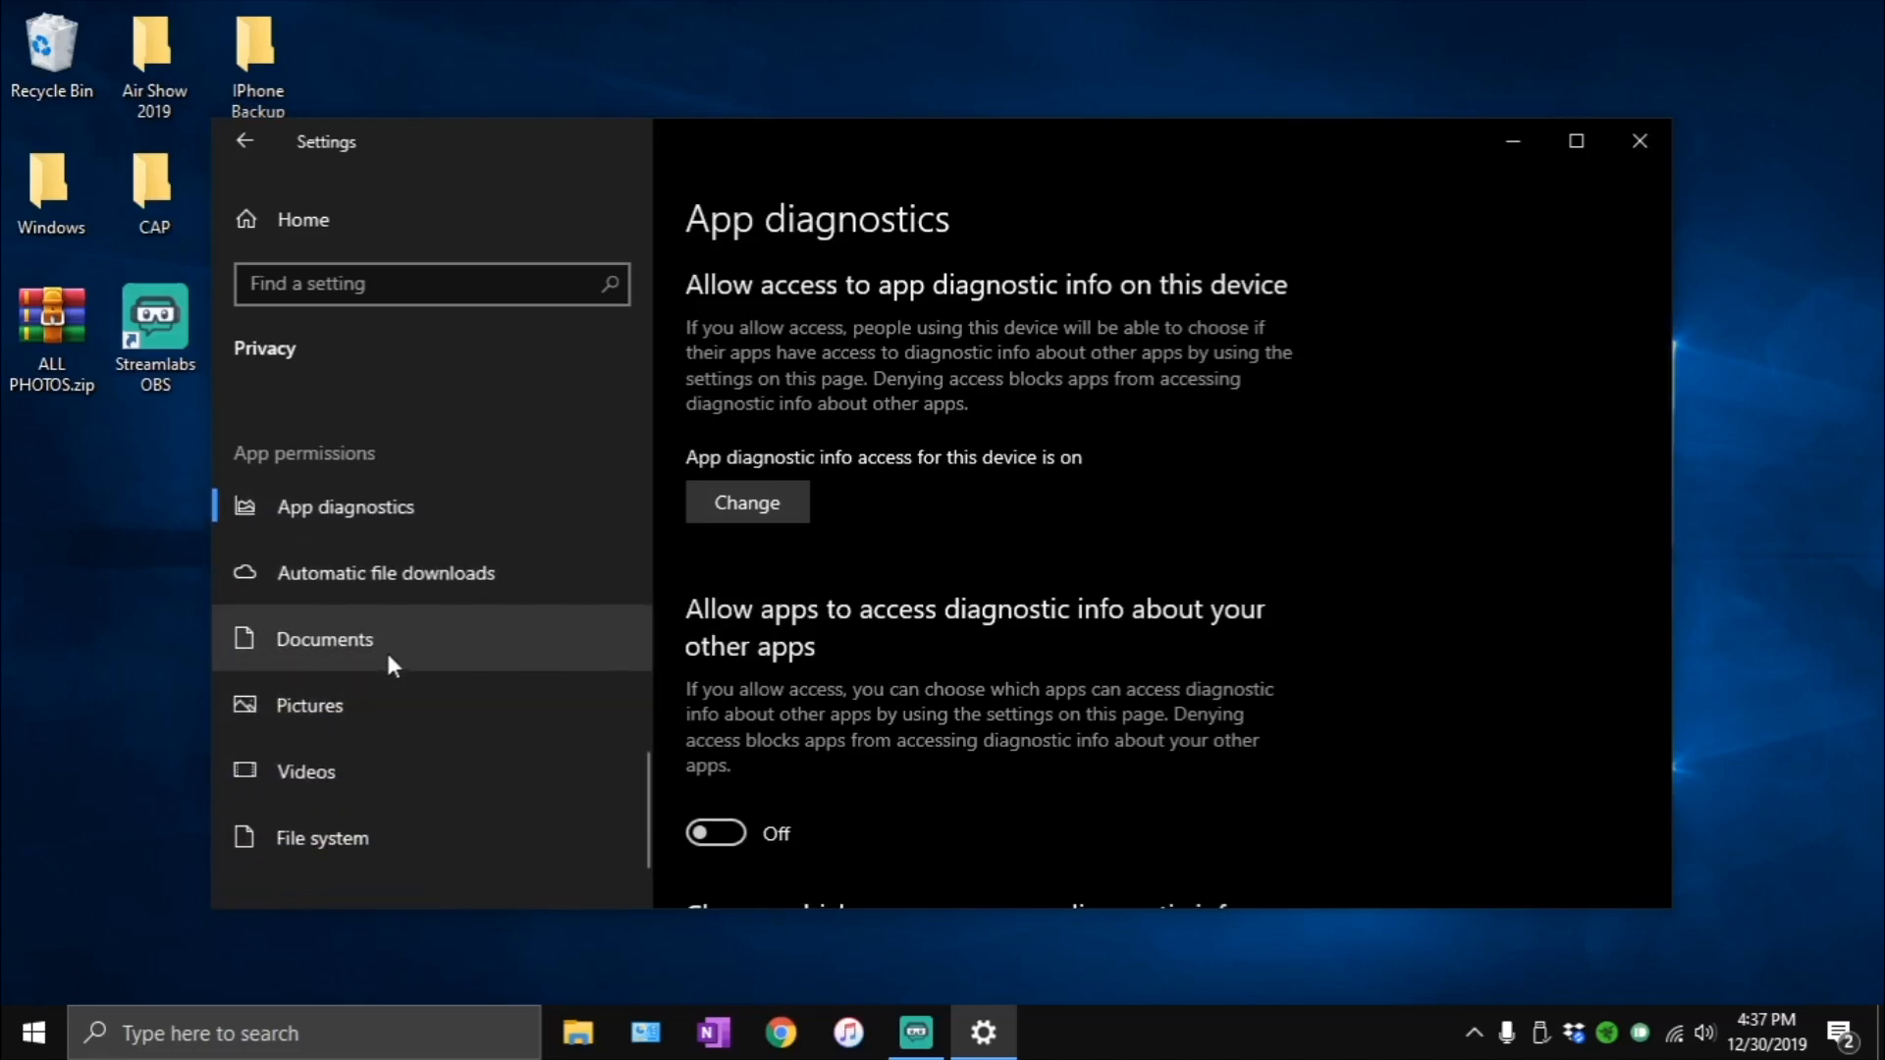
click(388, 655)
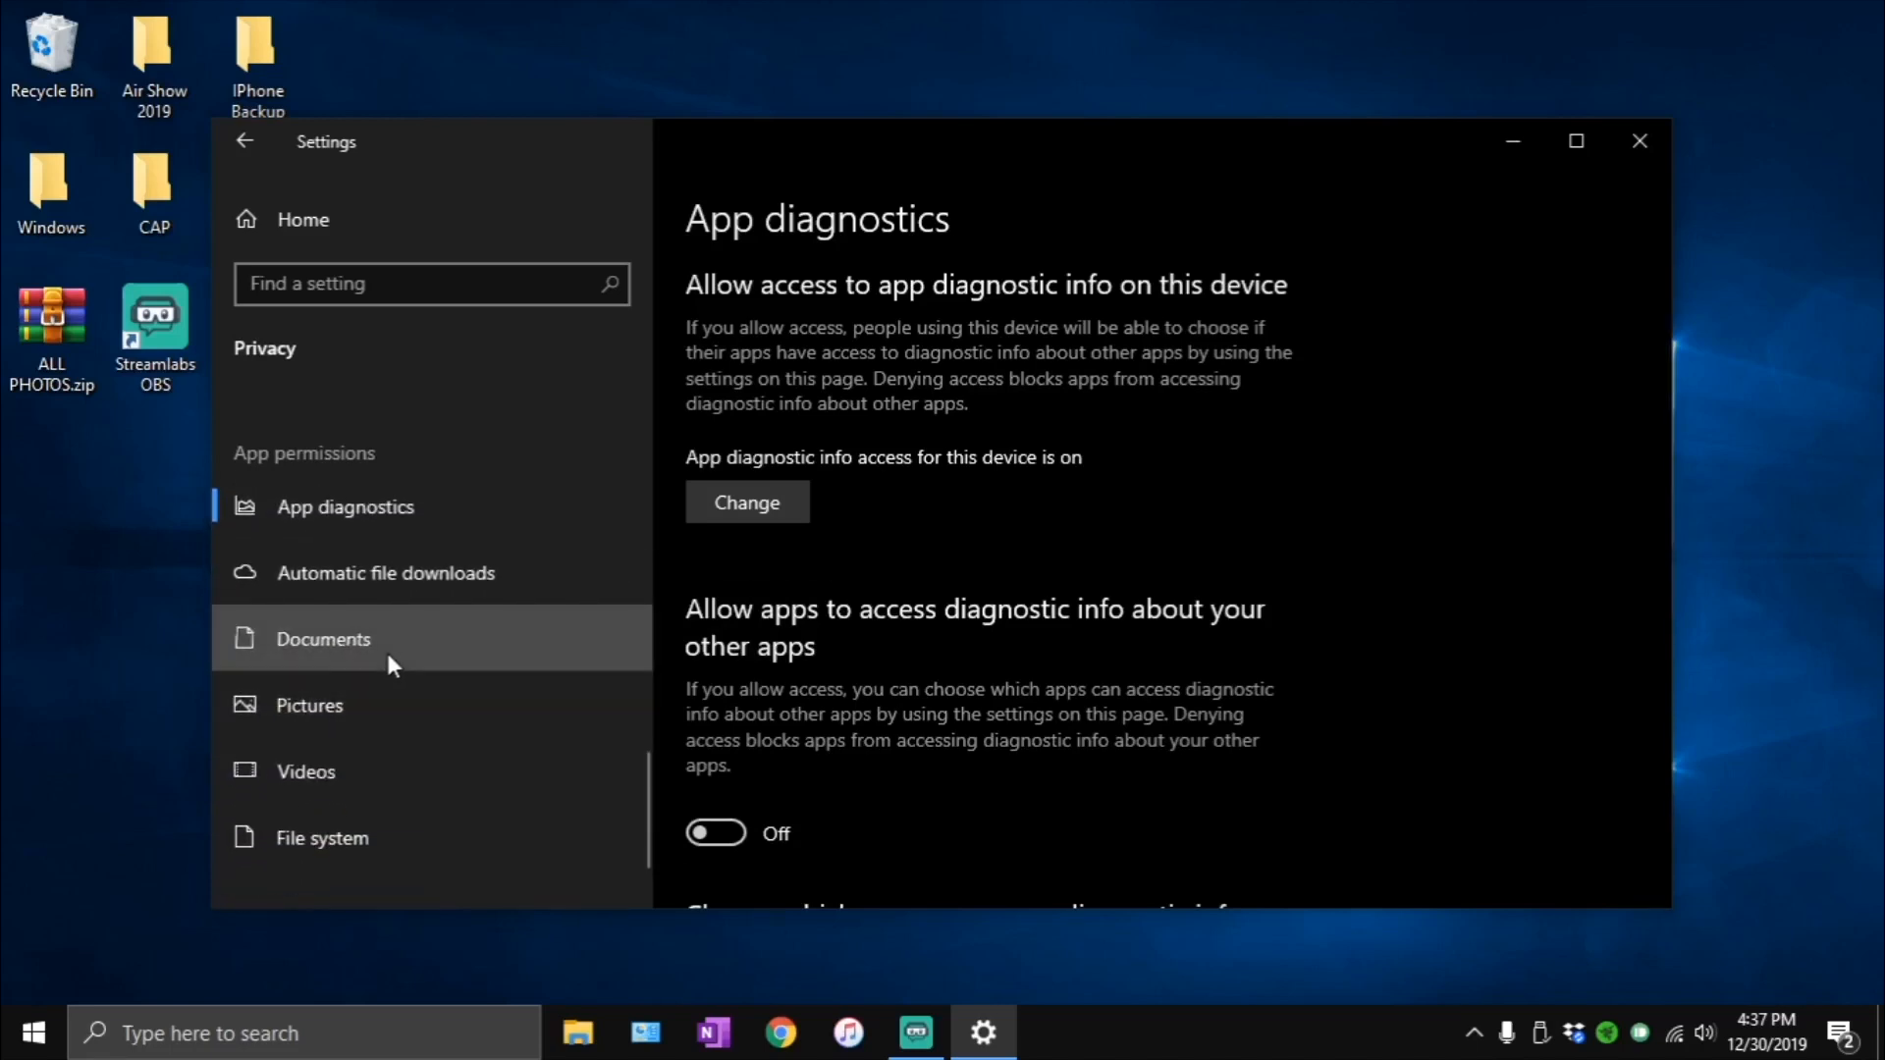
click(384, 735)
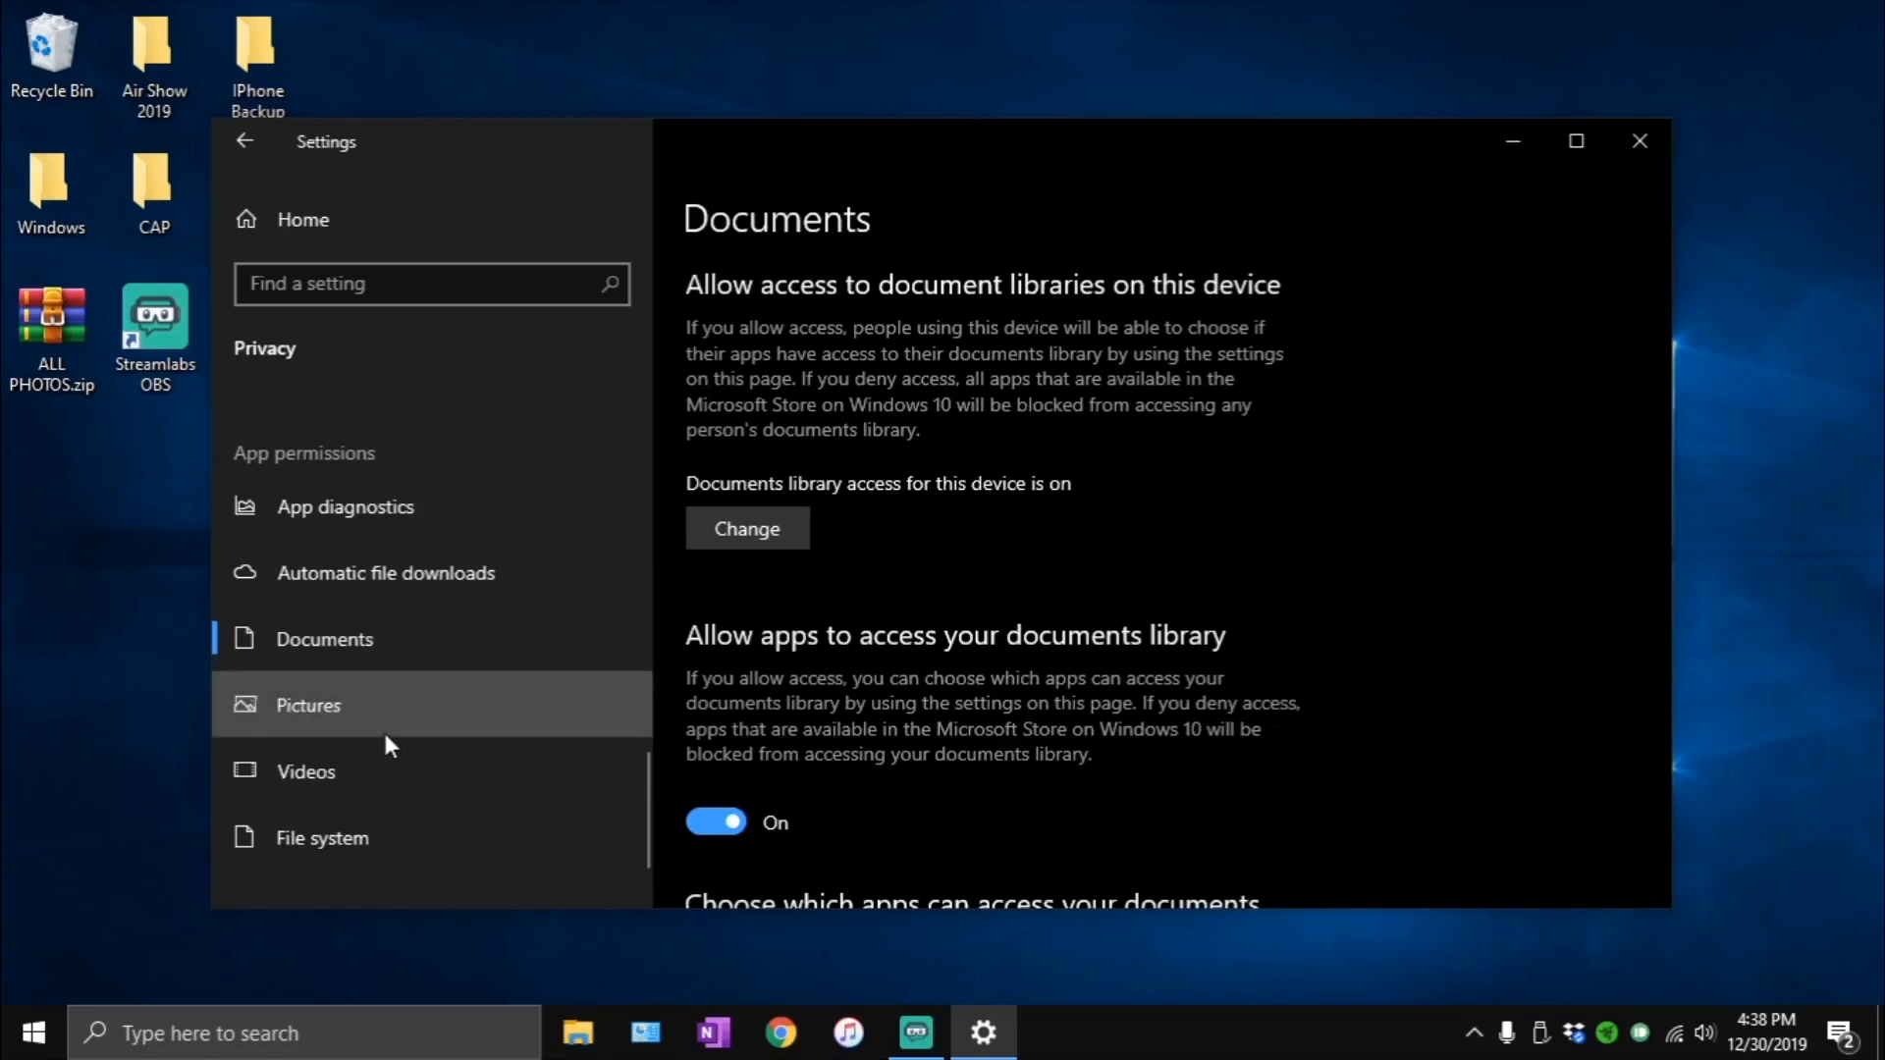
click(385, 786)
click(392, 859)
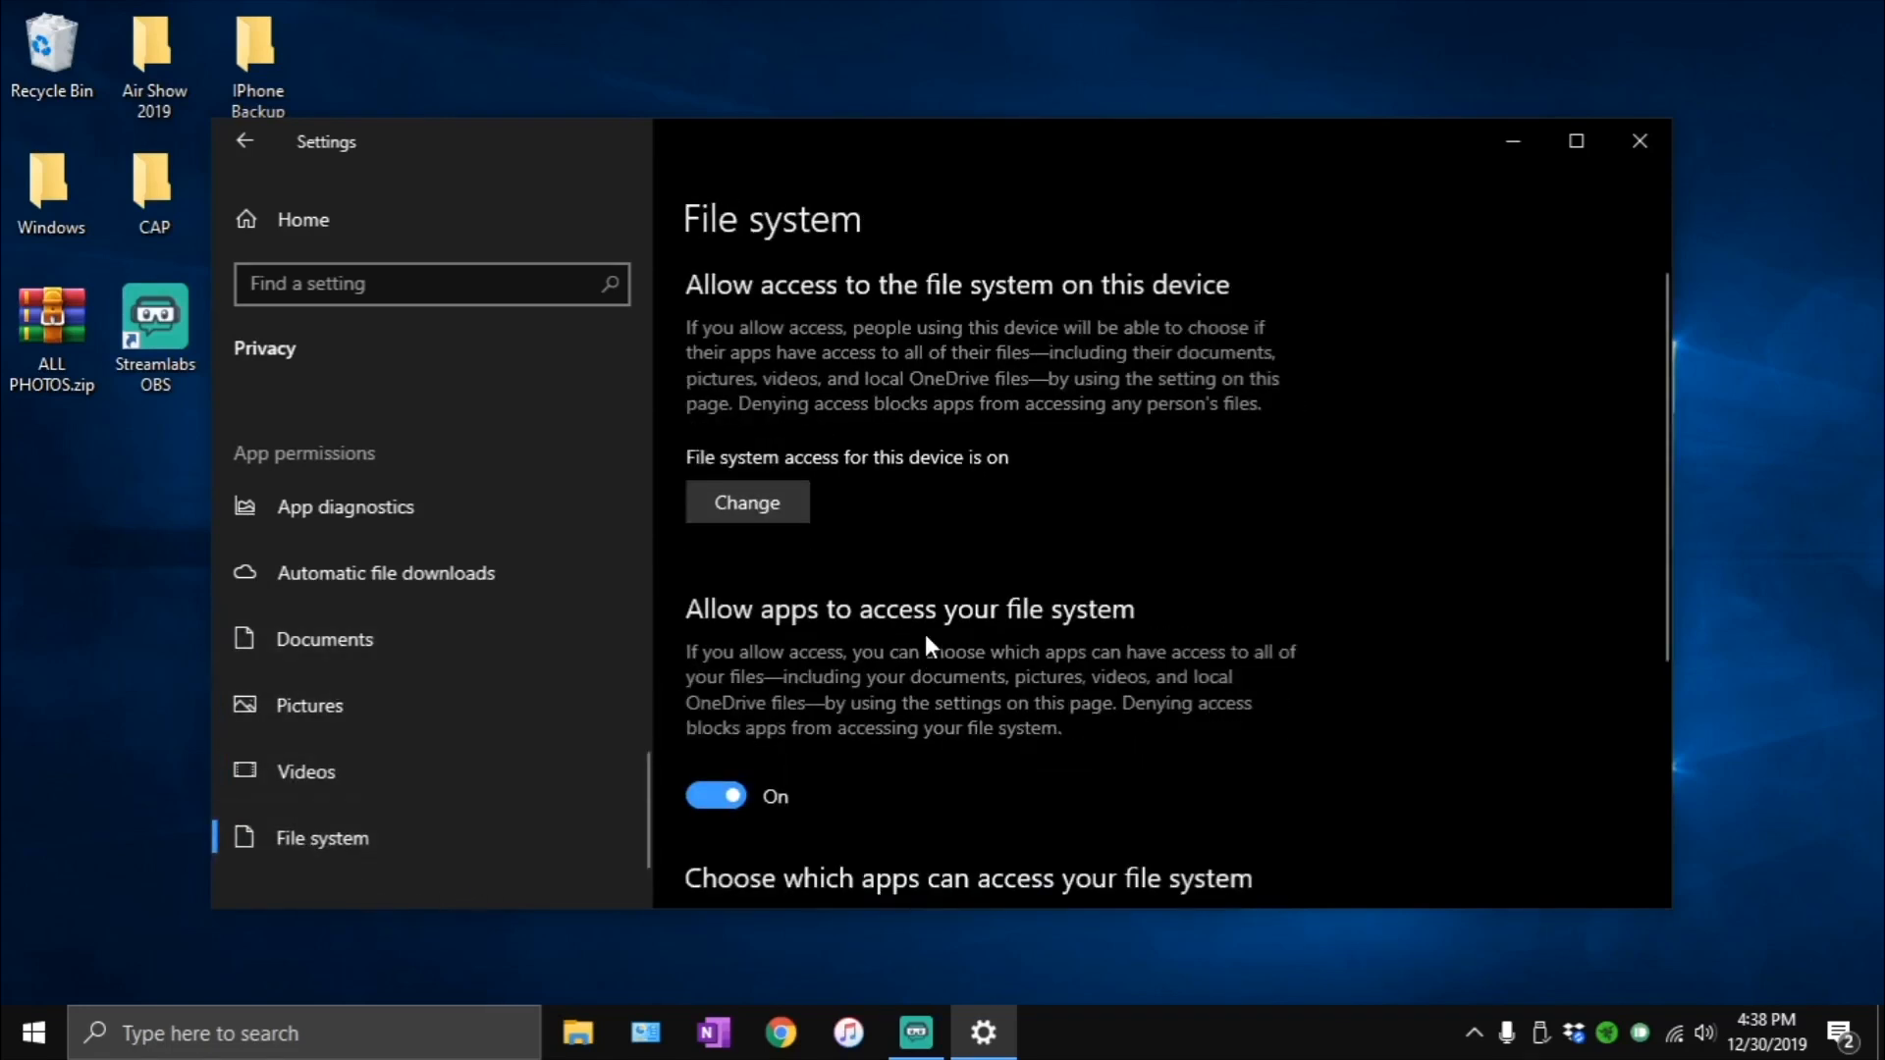
- Open the Windows Update advanced options and examine the update, notification, pause and deferral settings
click(398, 218)
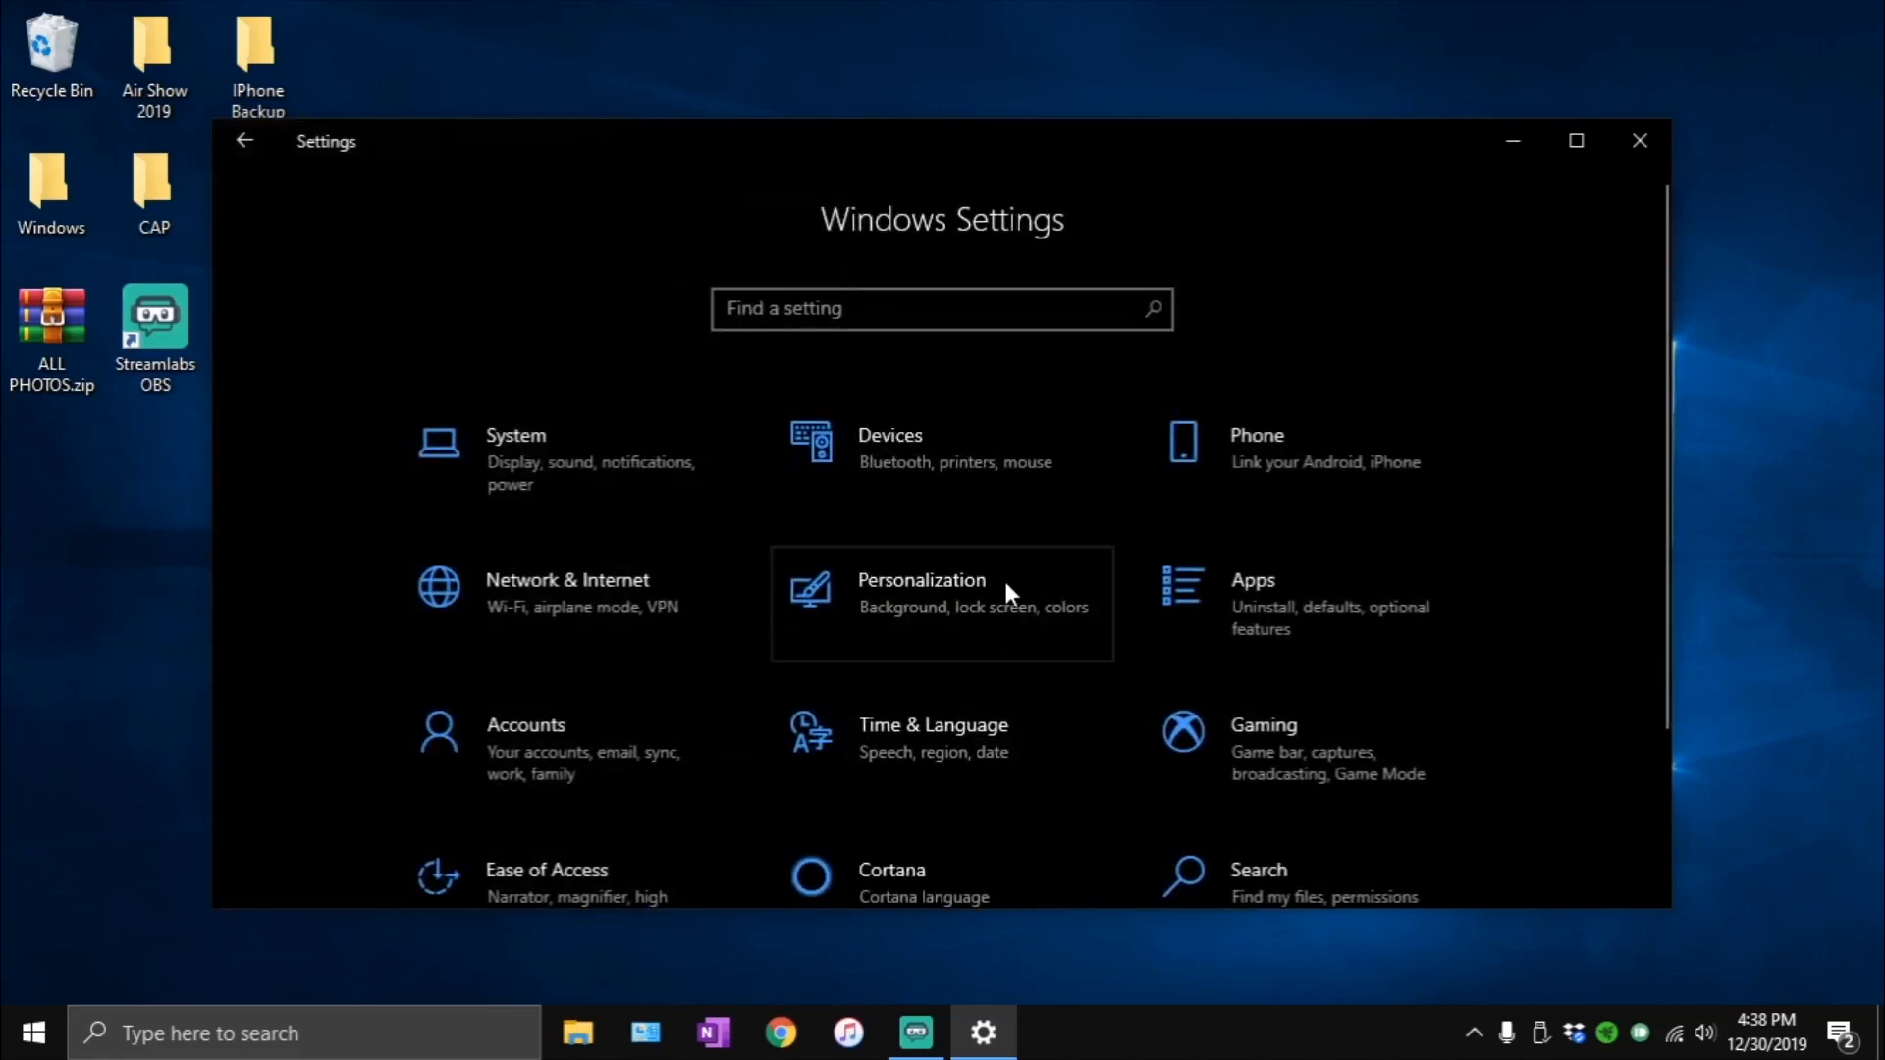
scroll(1053, 599, down, 3)
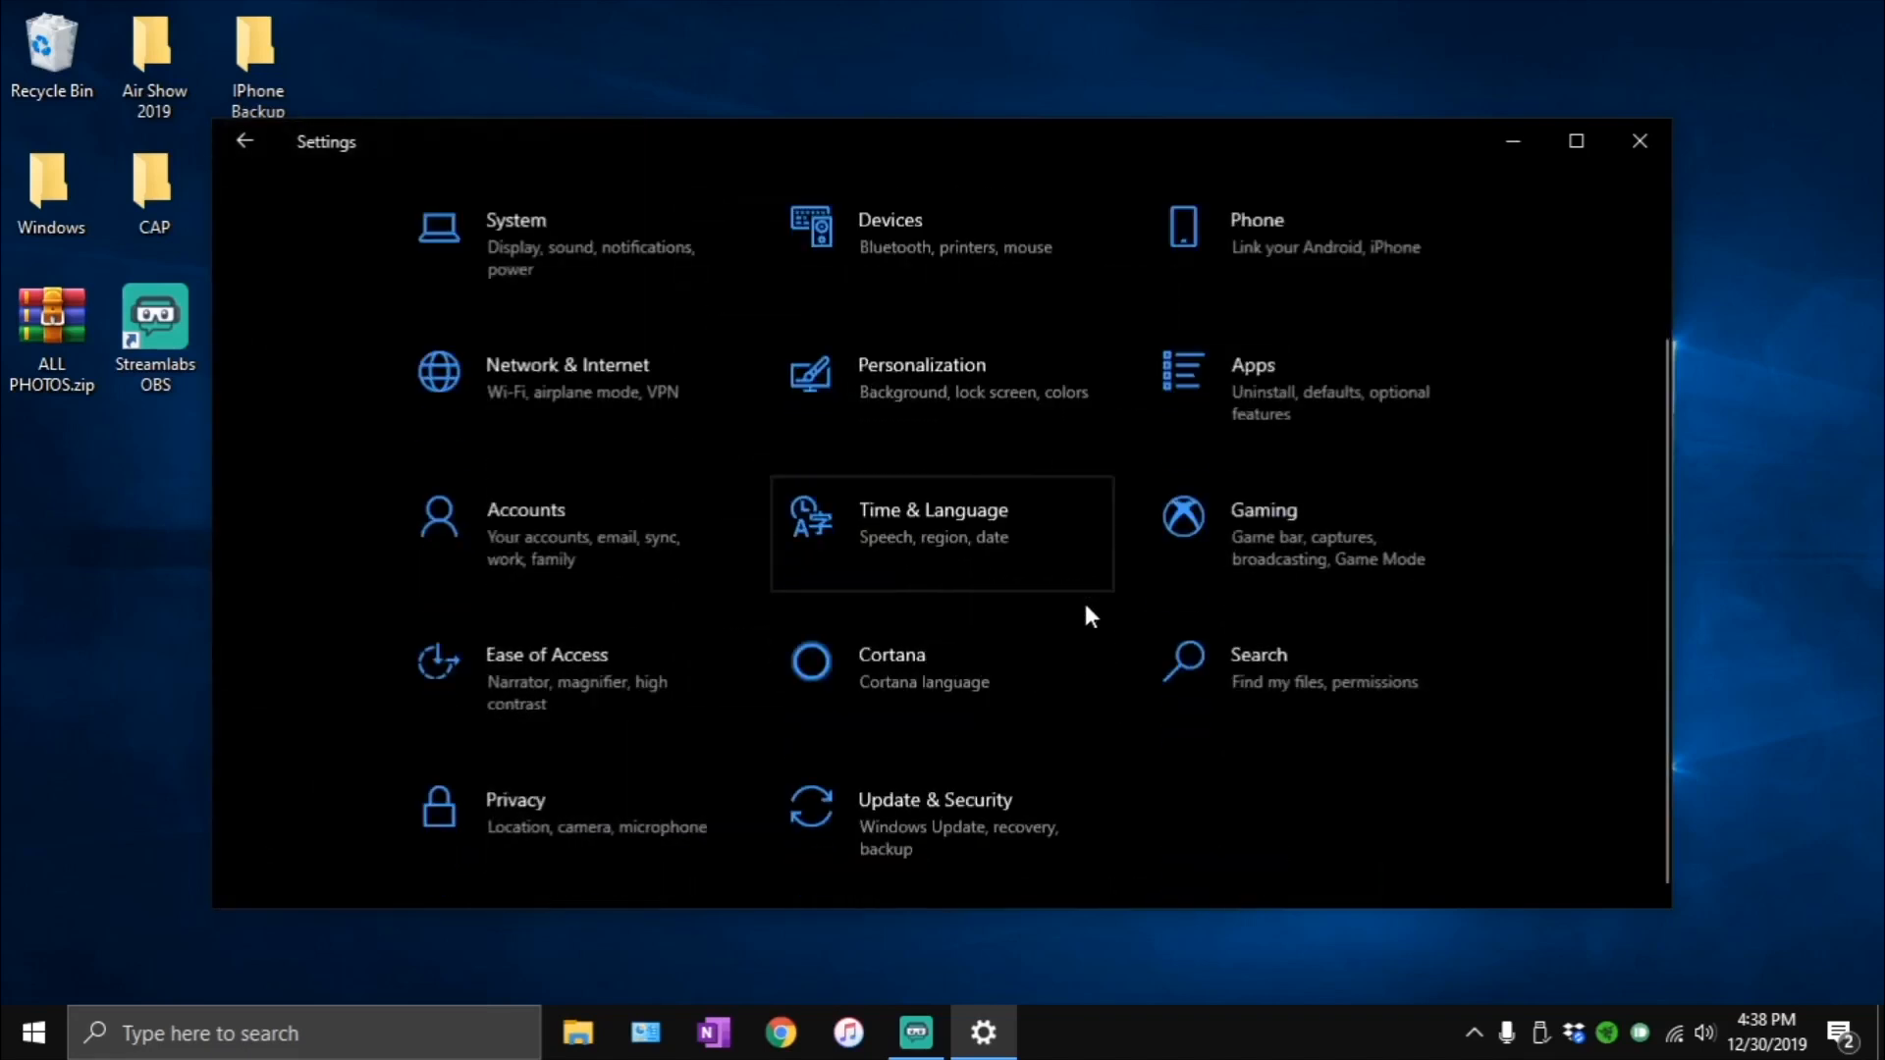
click(899, 822)
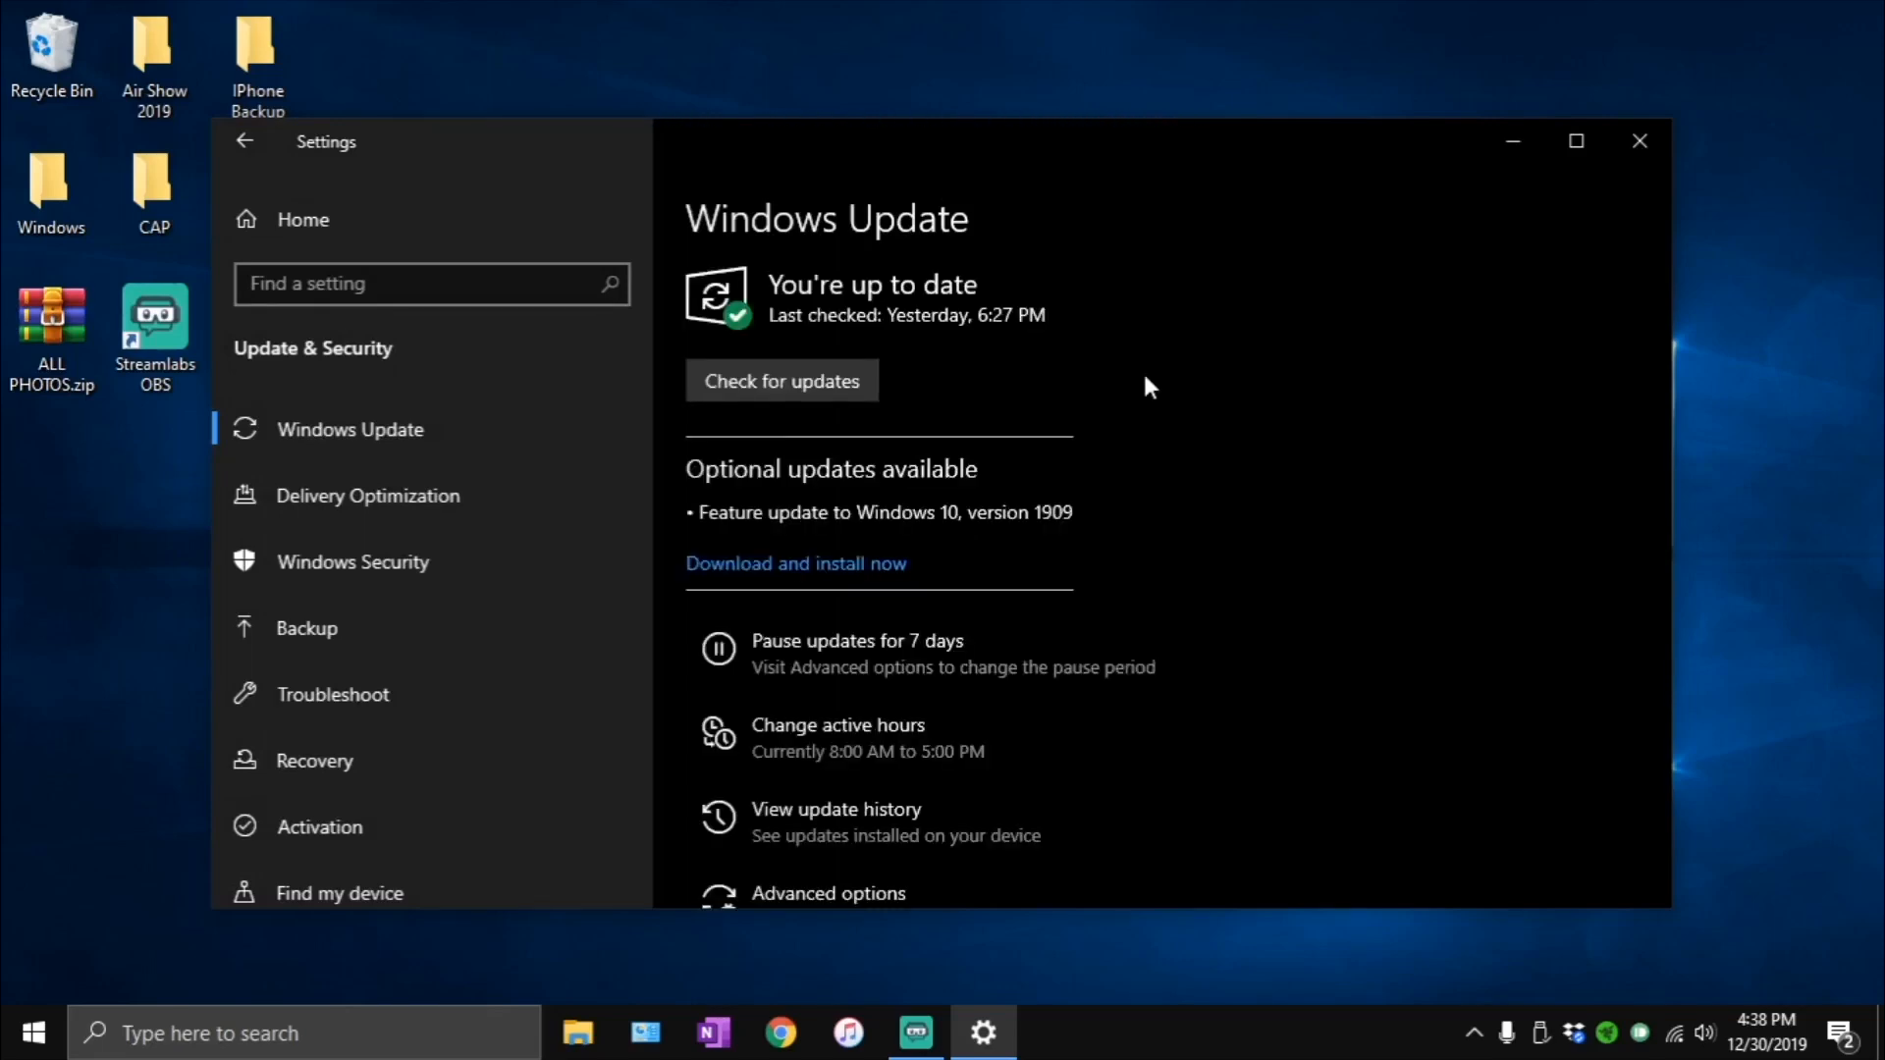
scroll(1187, 534, down, 3)
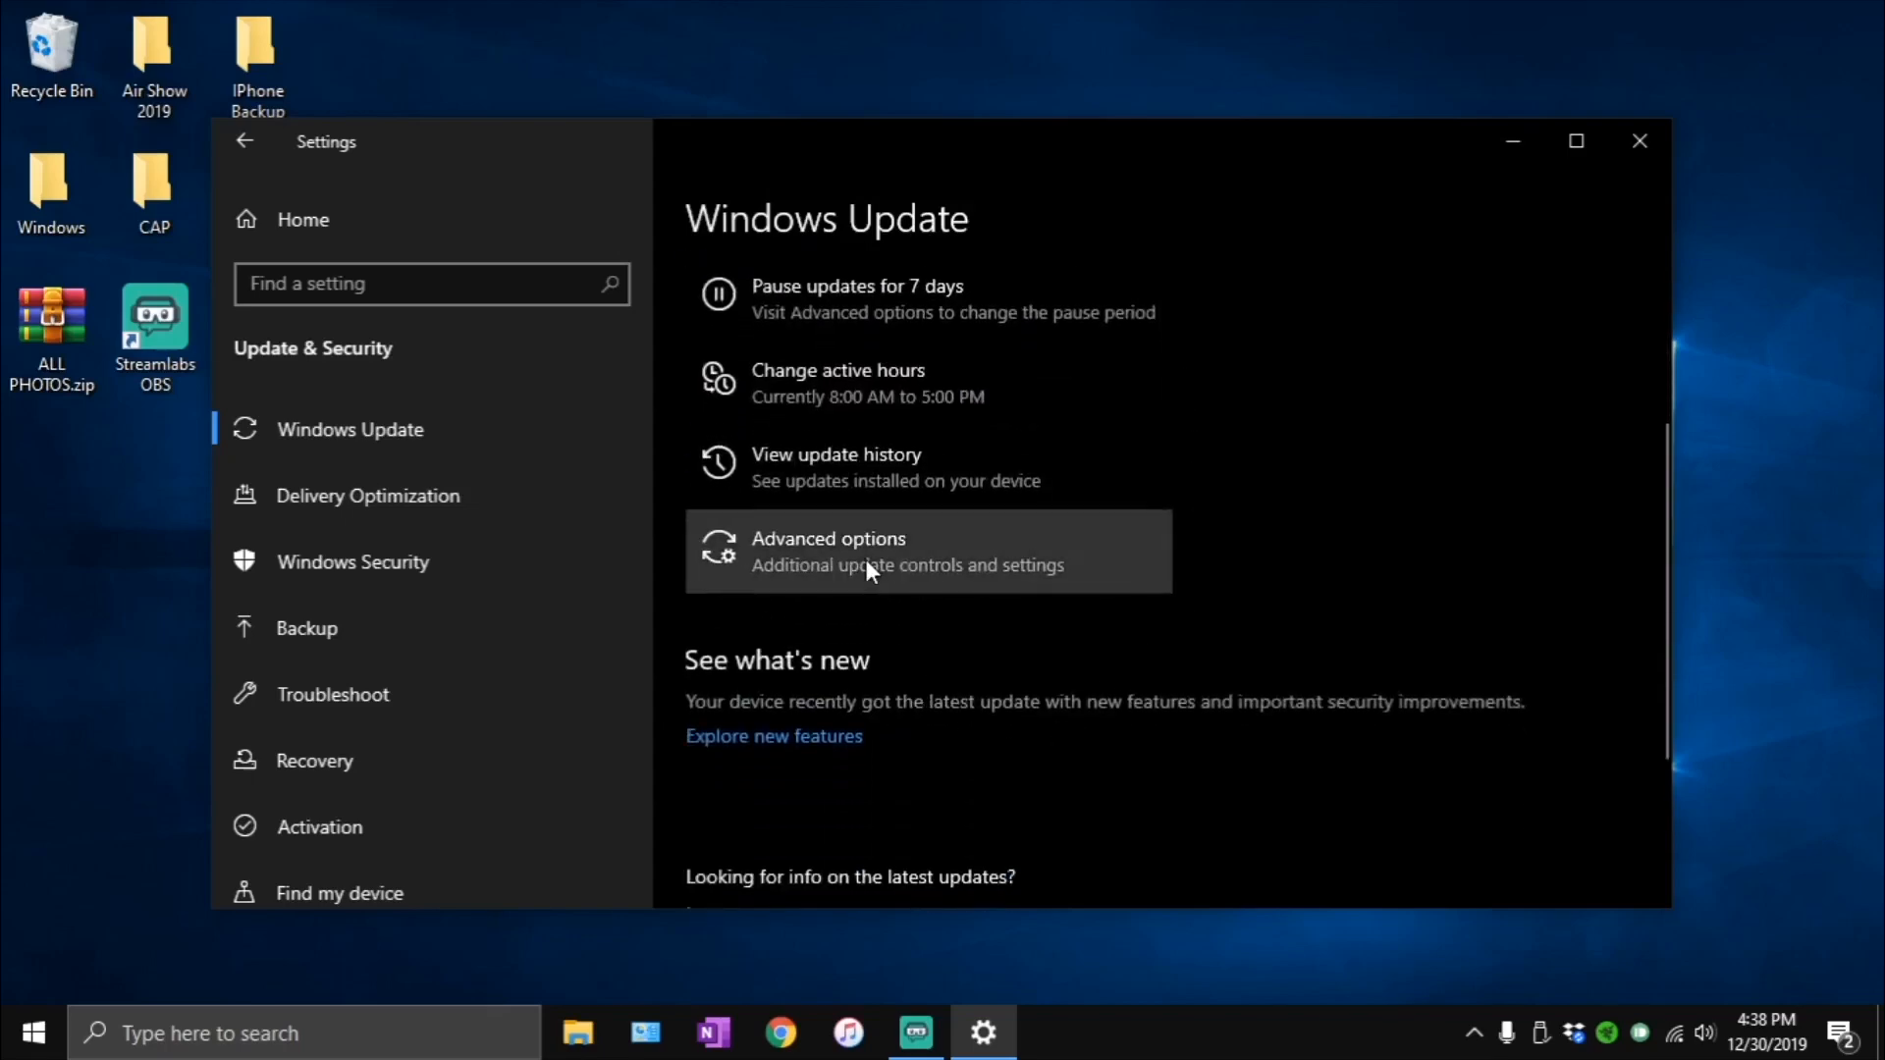
click(866, 561)
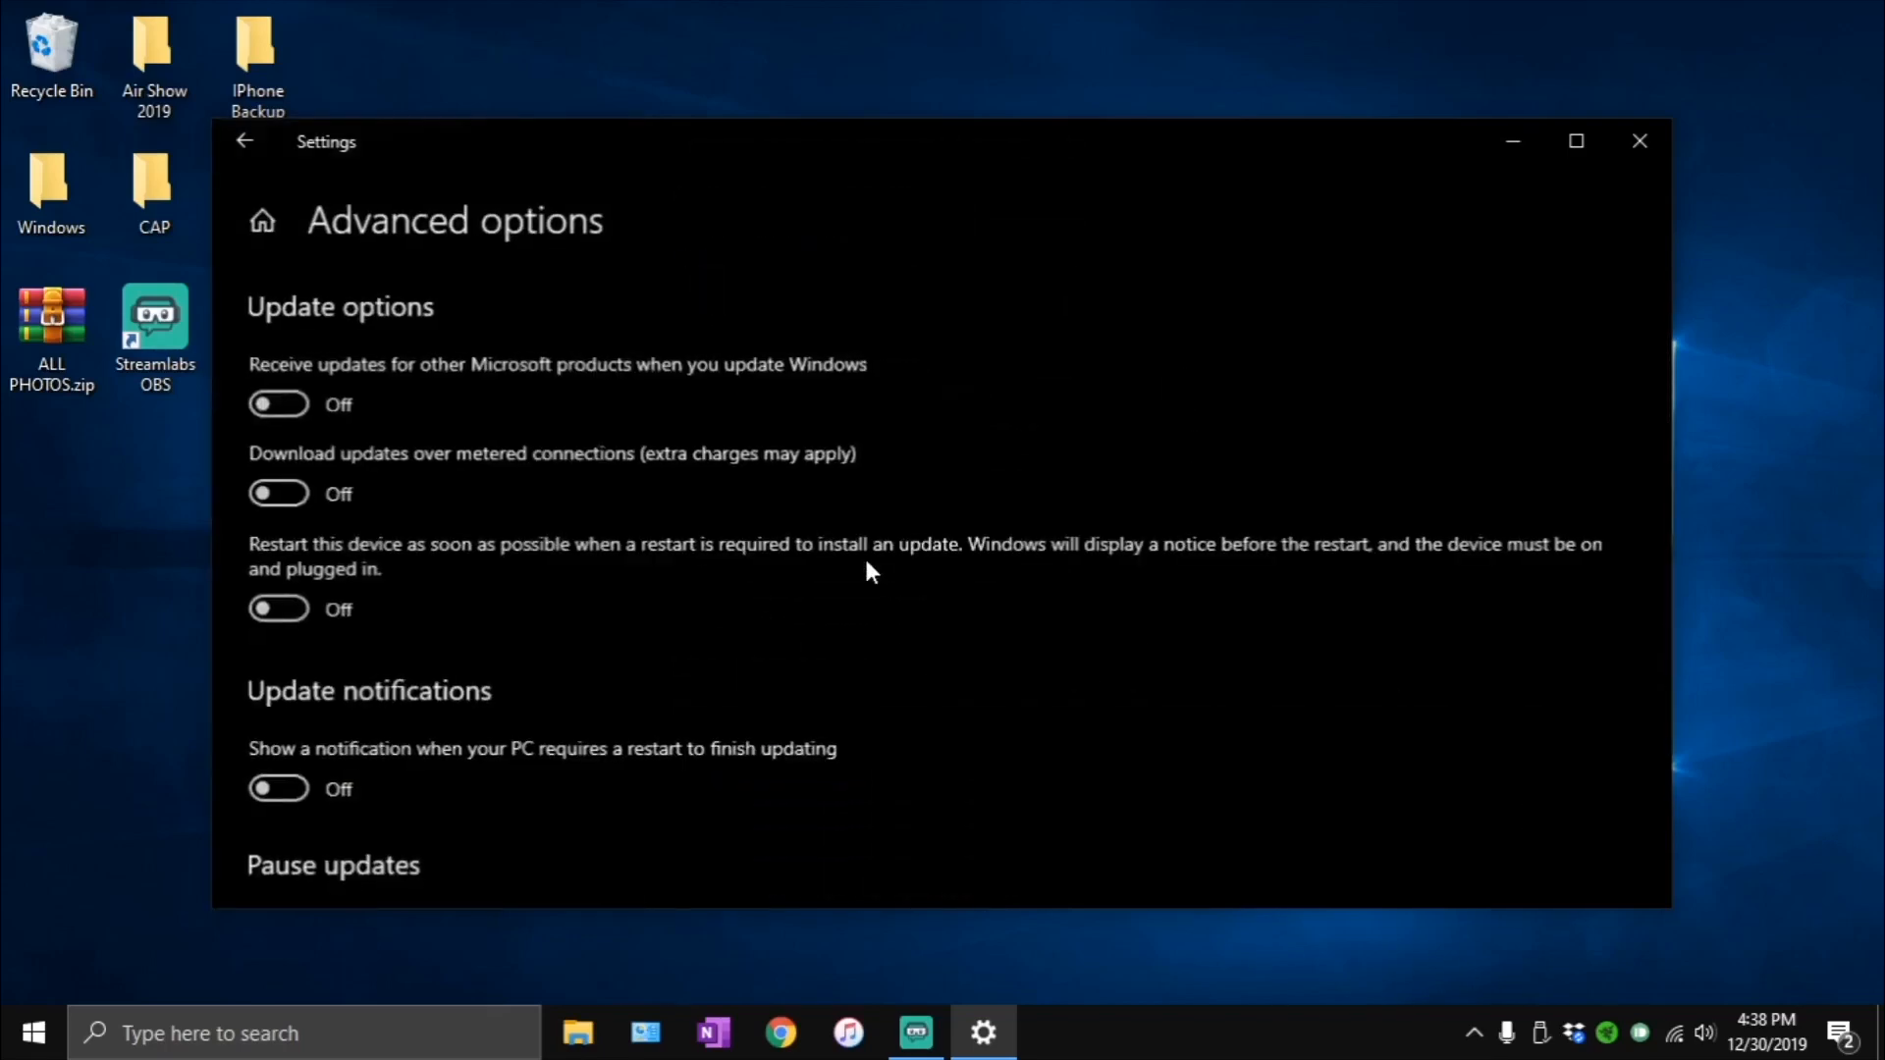
scroll(643, 474, down, 6)
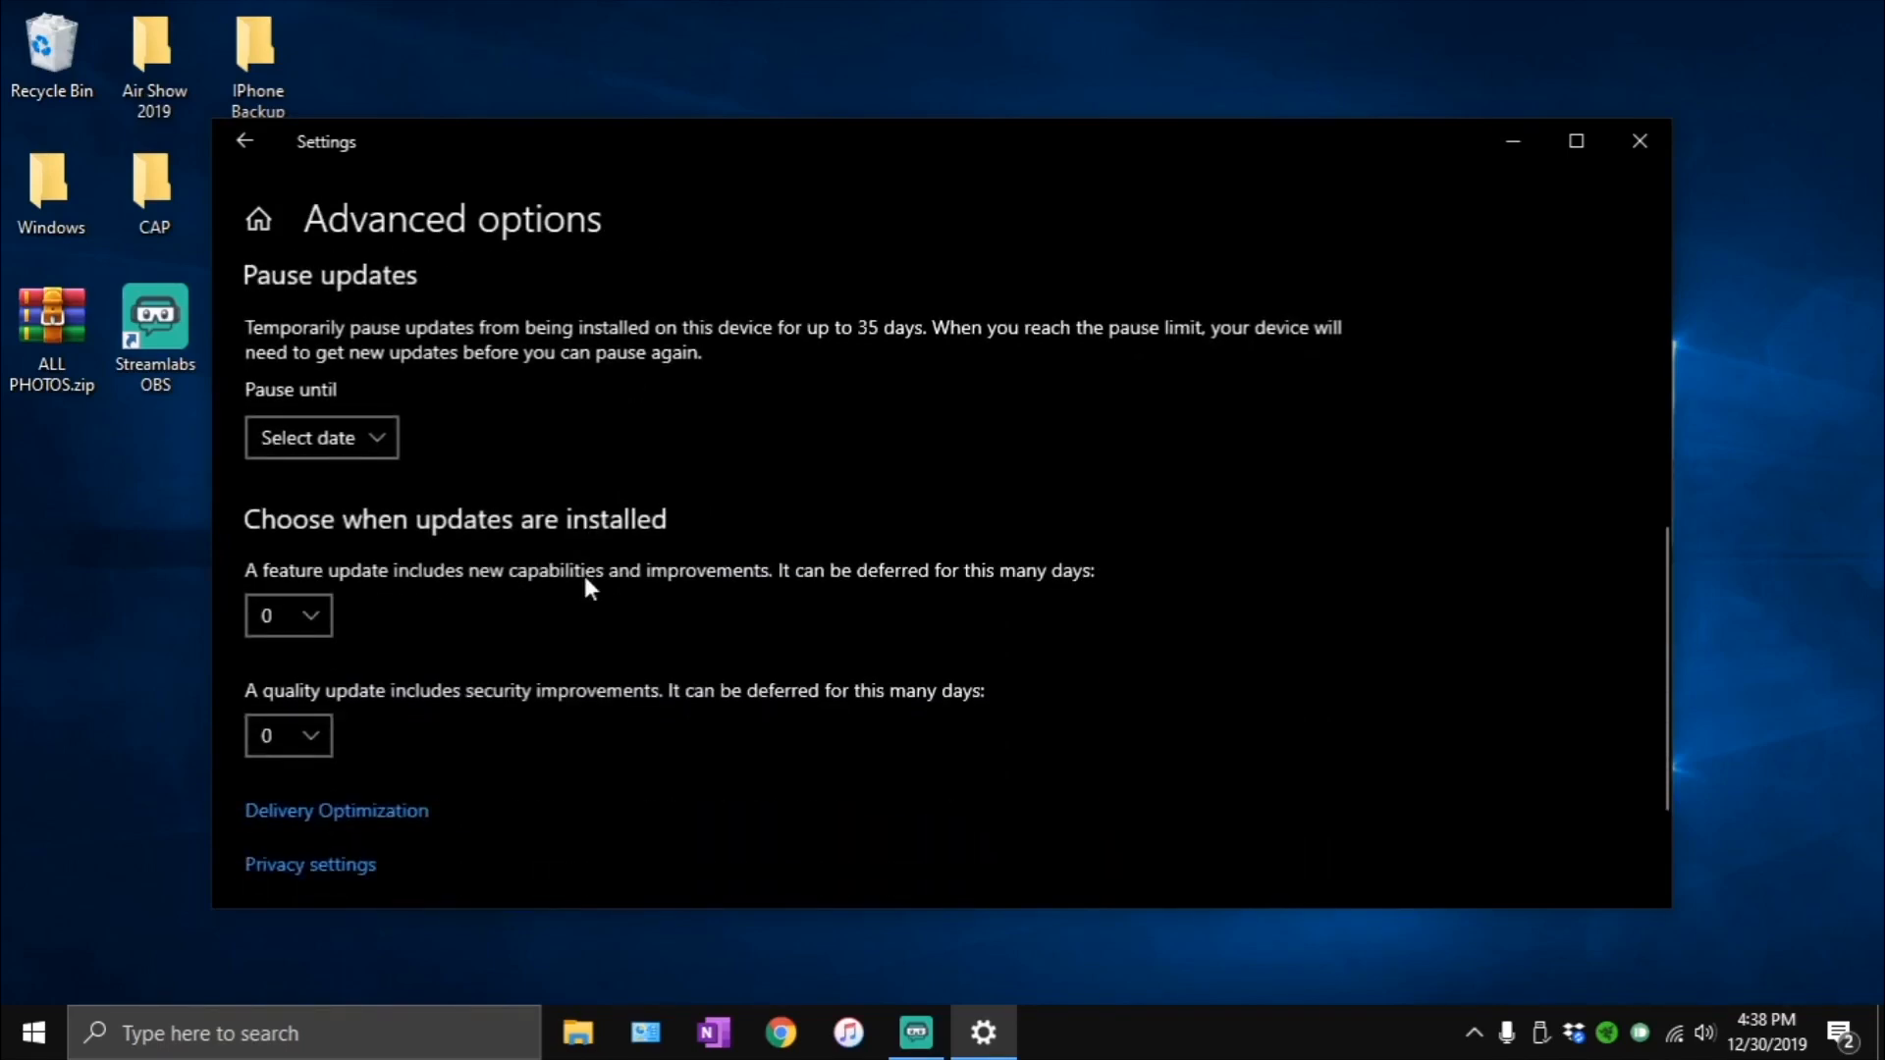
scroll(646, 714, up, 6)
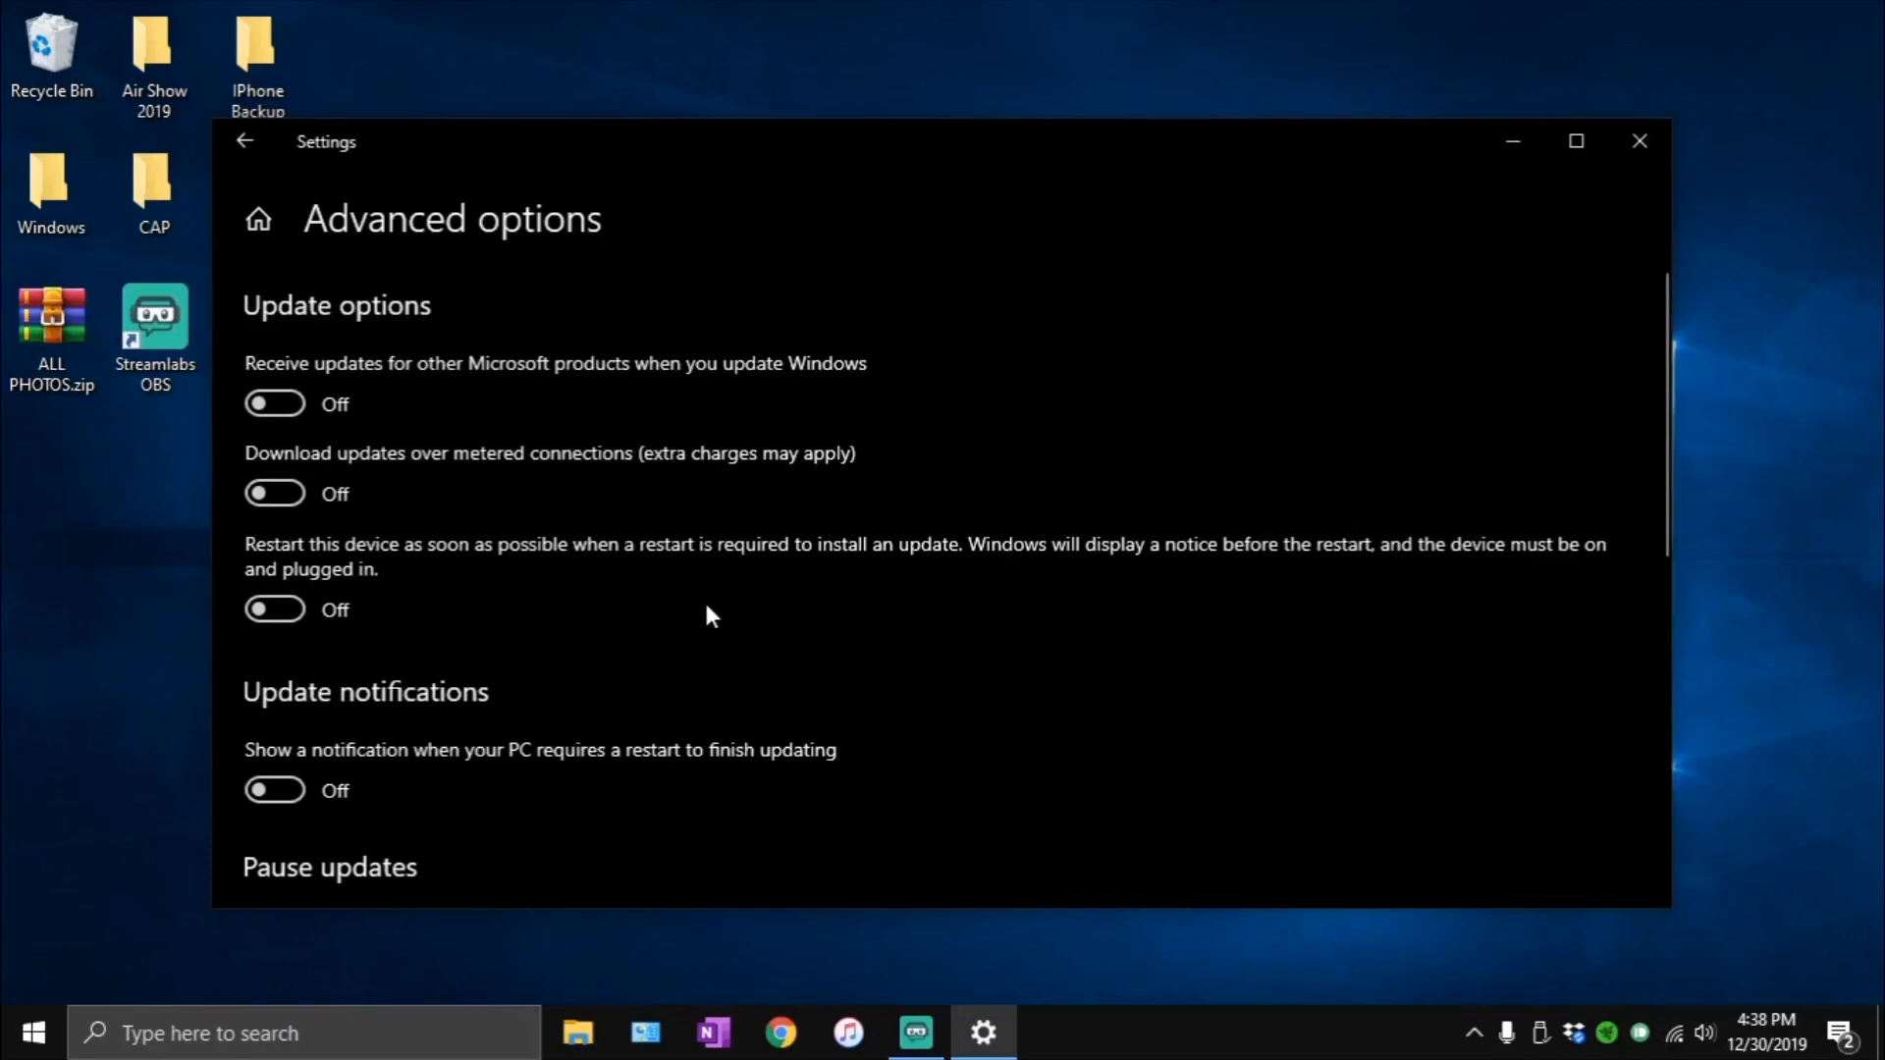
scroll(544, 757, down, 8)
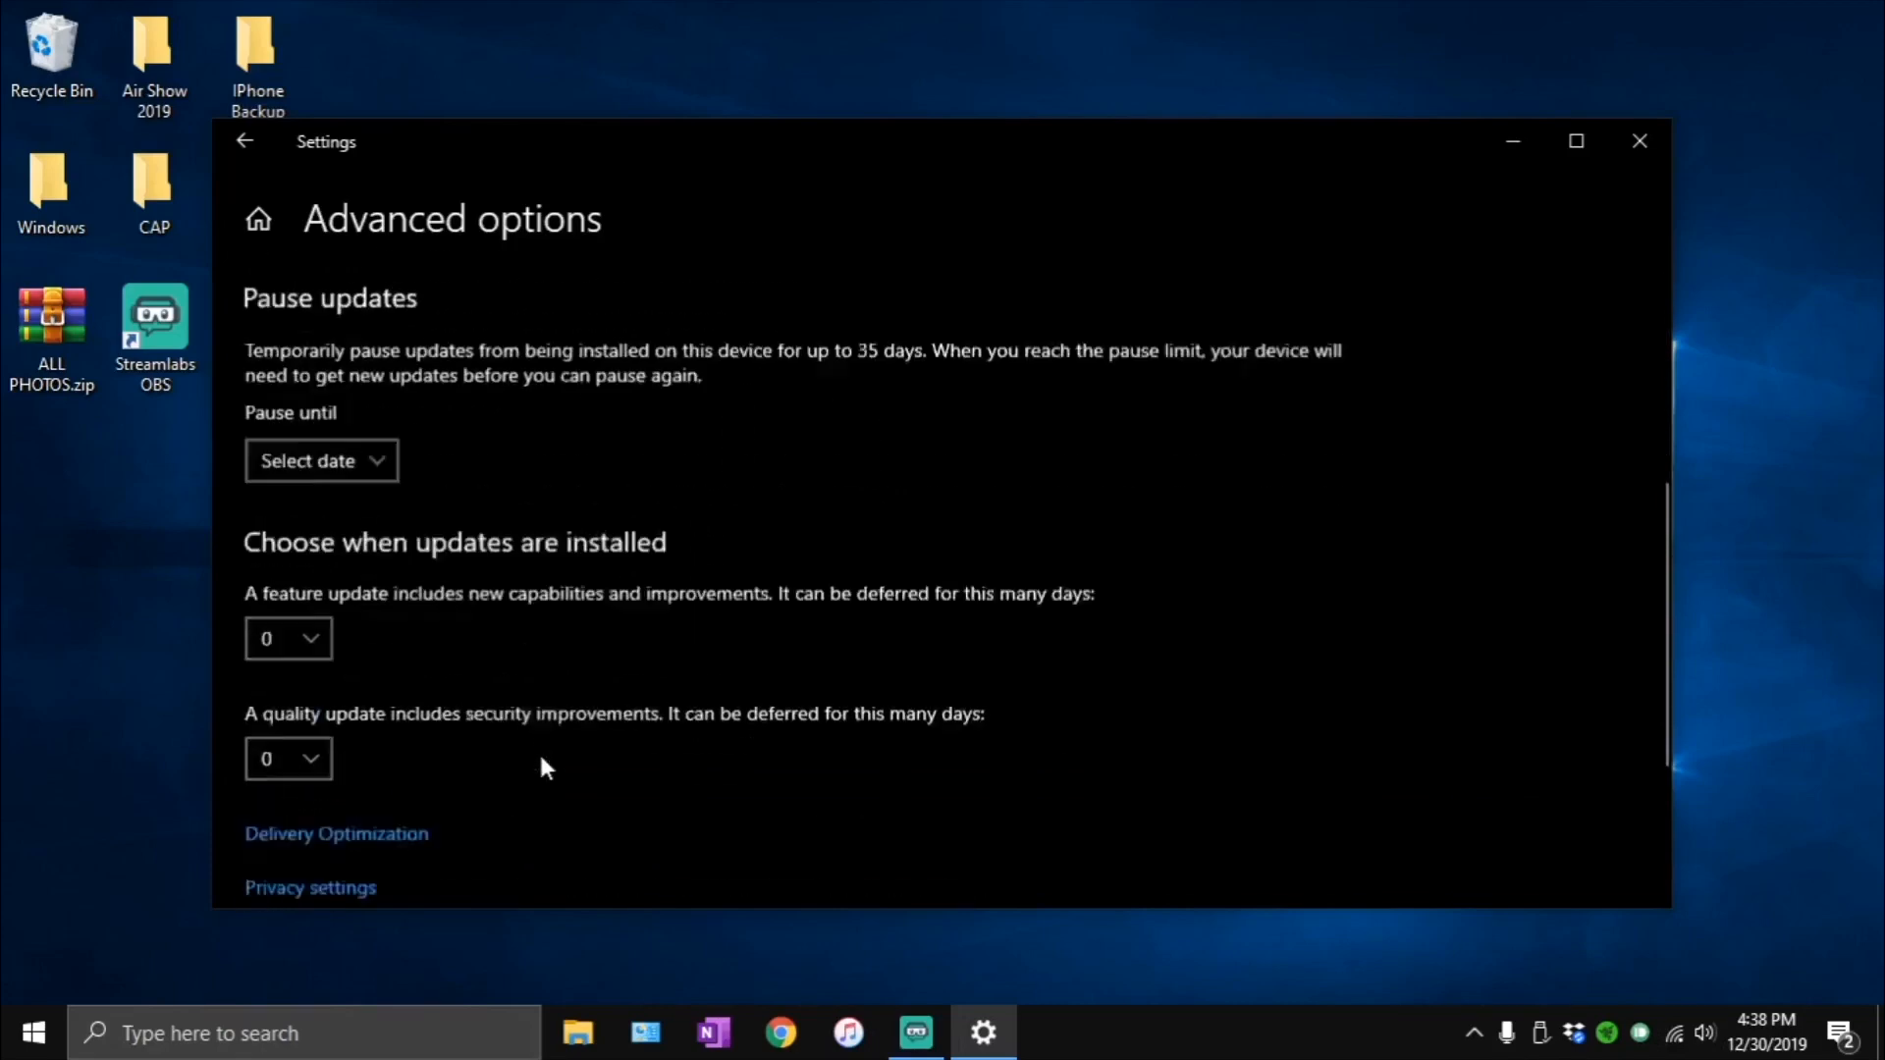
- Check the Delivery Optimization setting for downloads from other PCs, and return to the Windows Update page
click(366, 636)
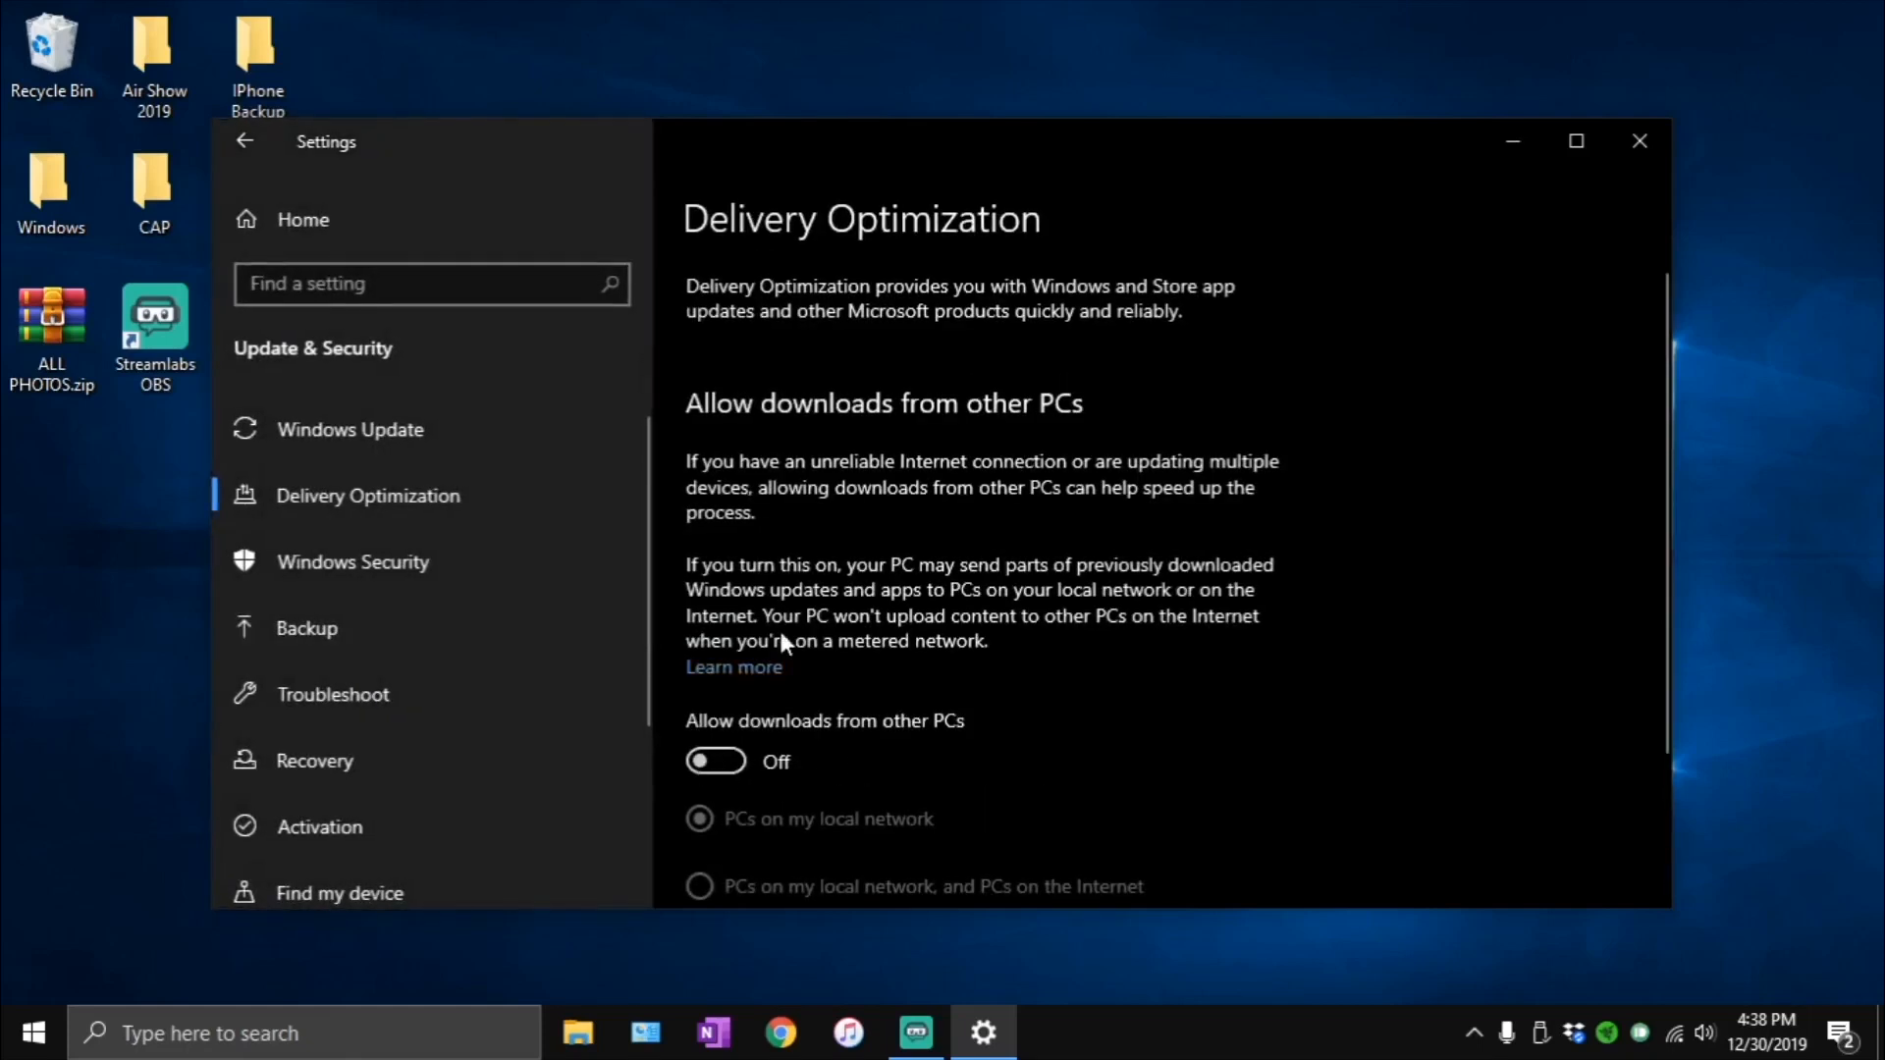
click(235, 139)
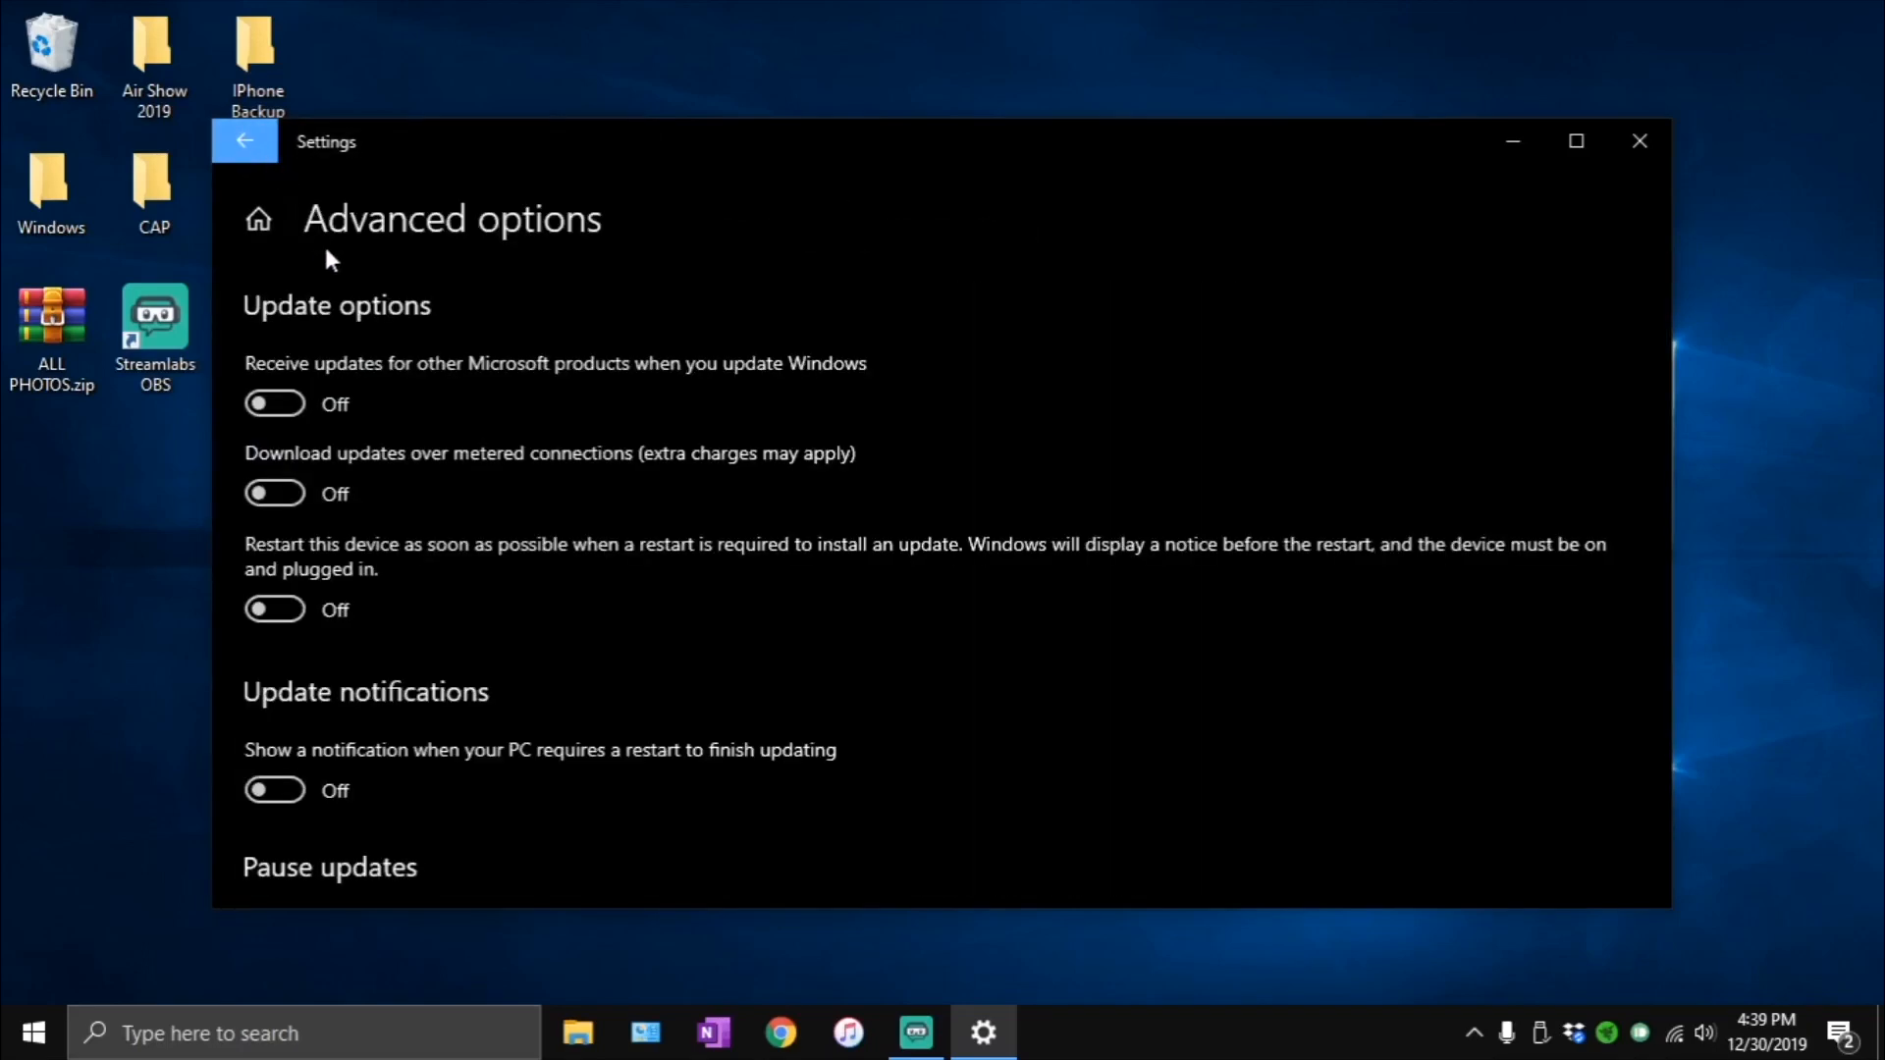
click(261, 154)
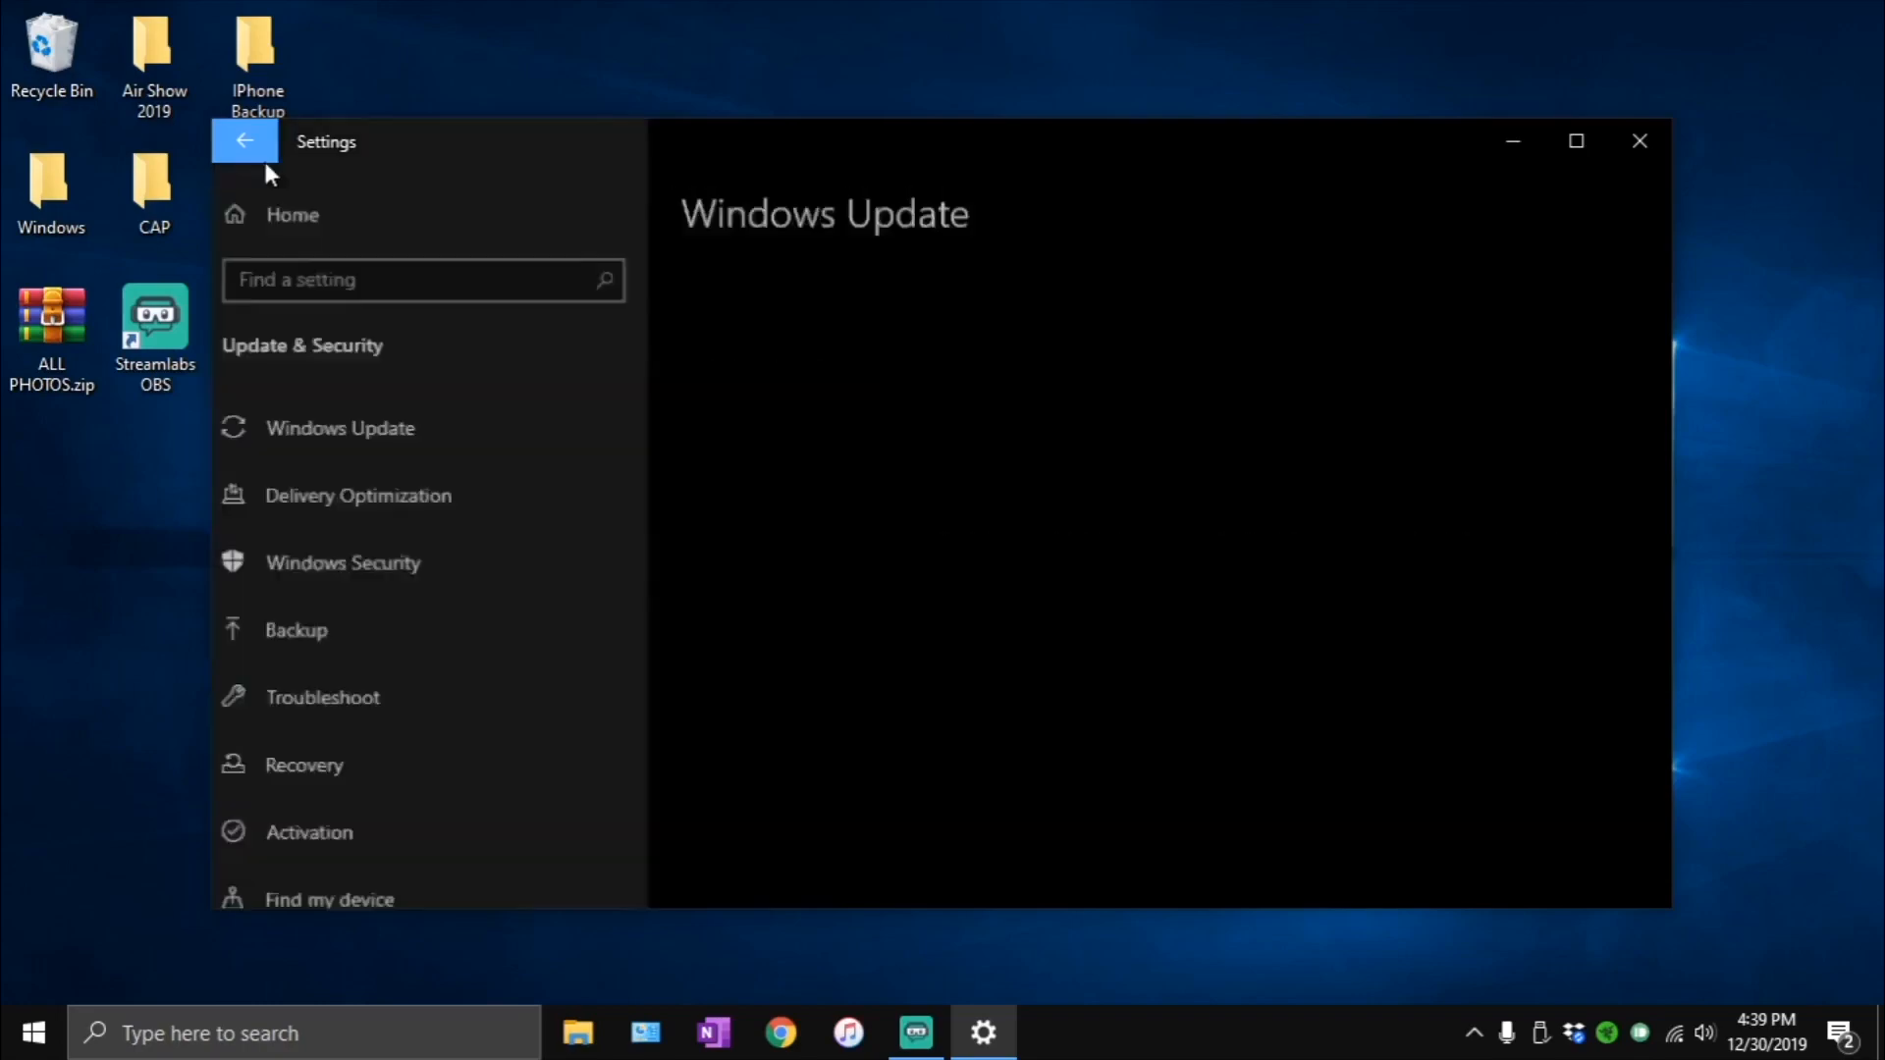
- Leave the Windows Update page and search for and open Control Panel
click(350, 233)
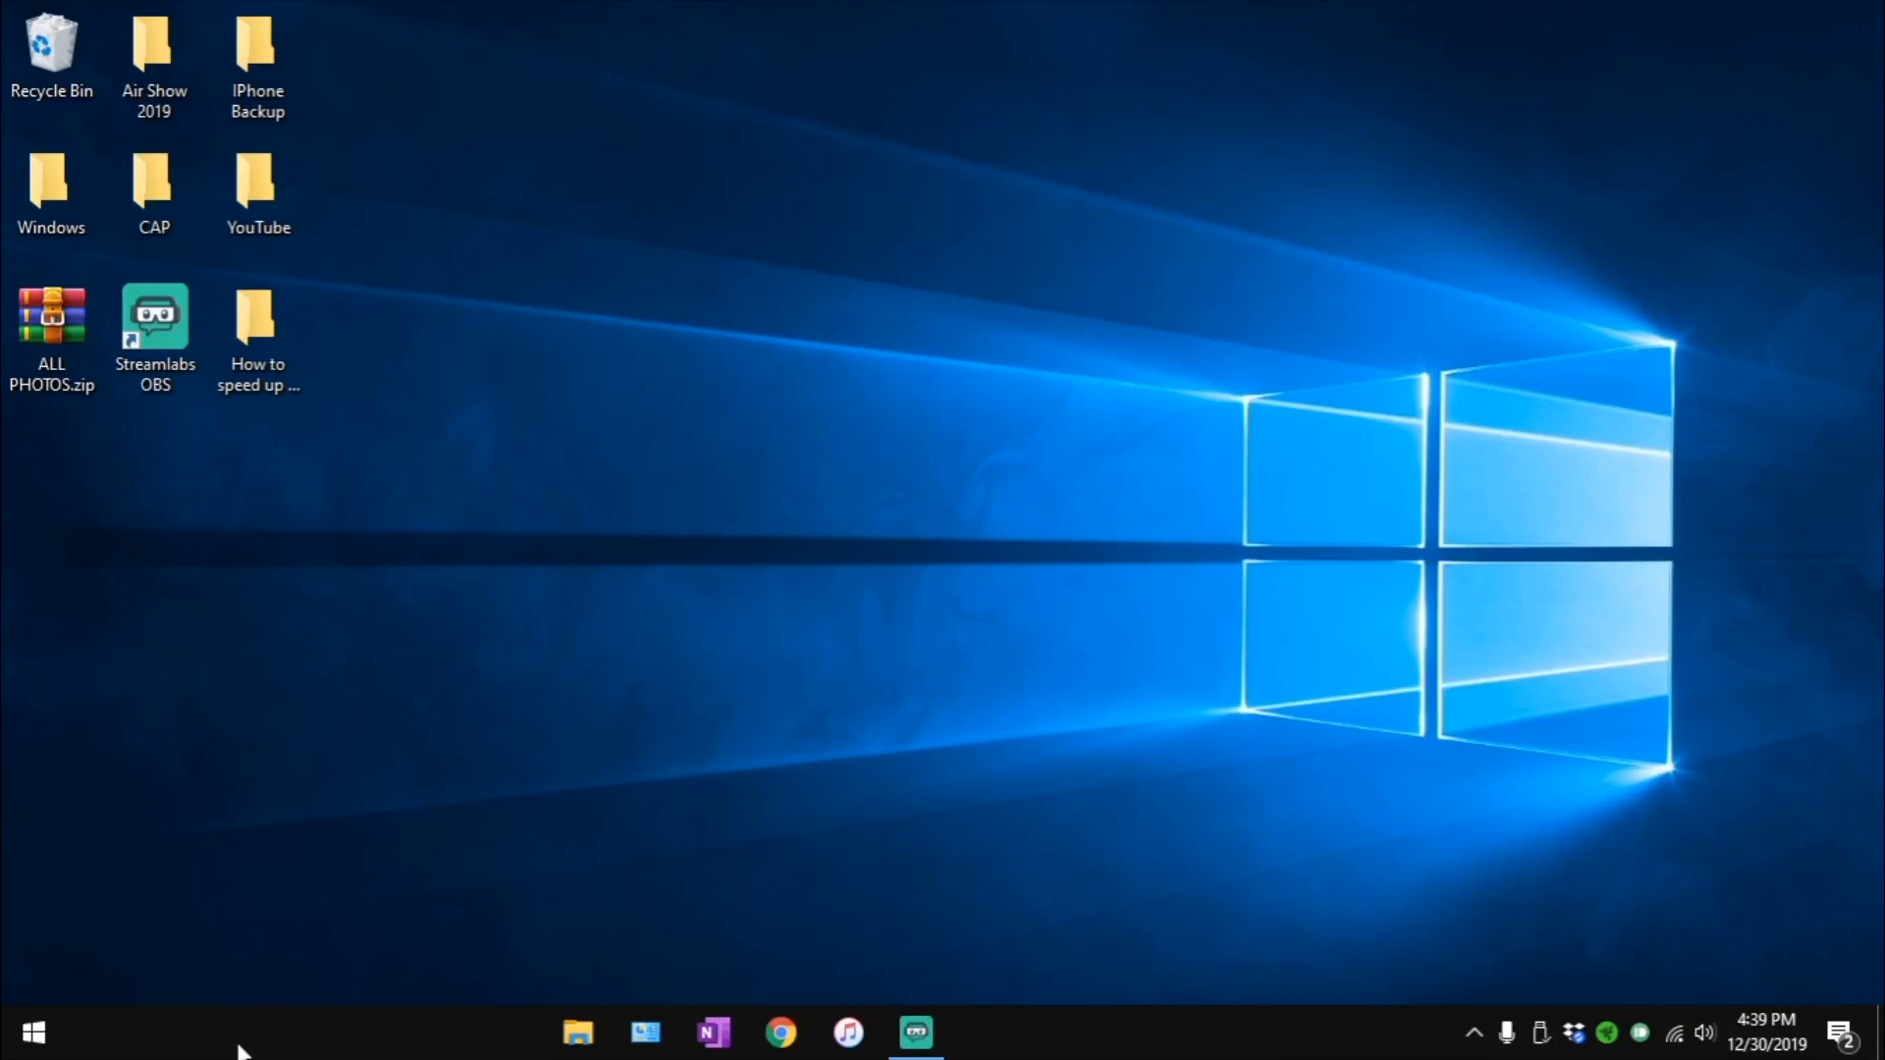
click(240, 1051)
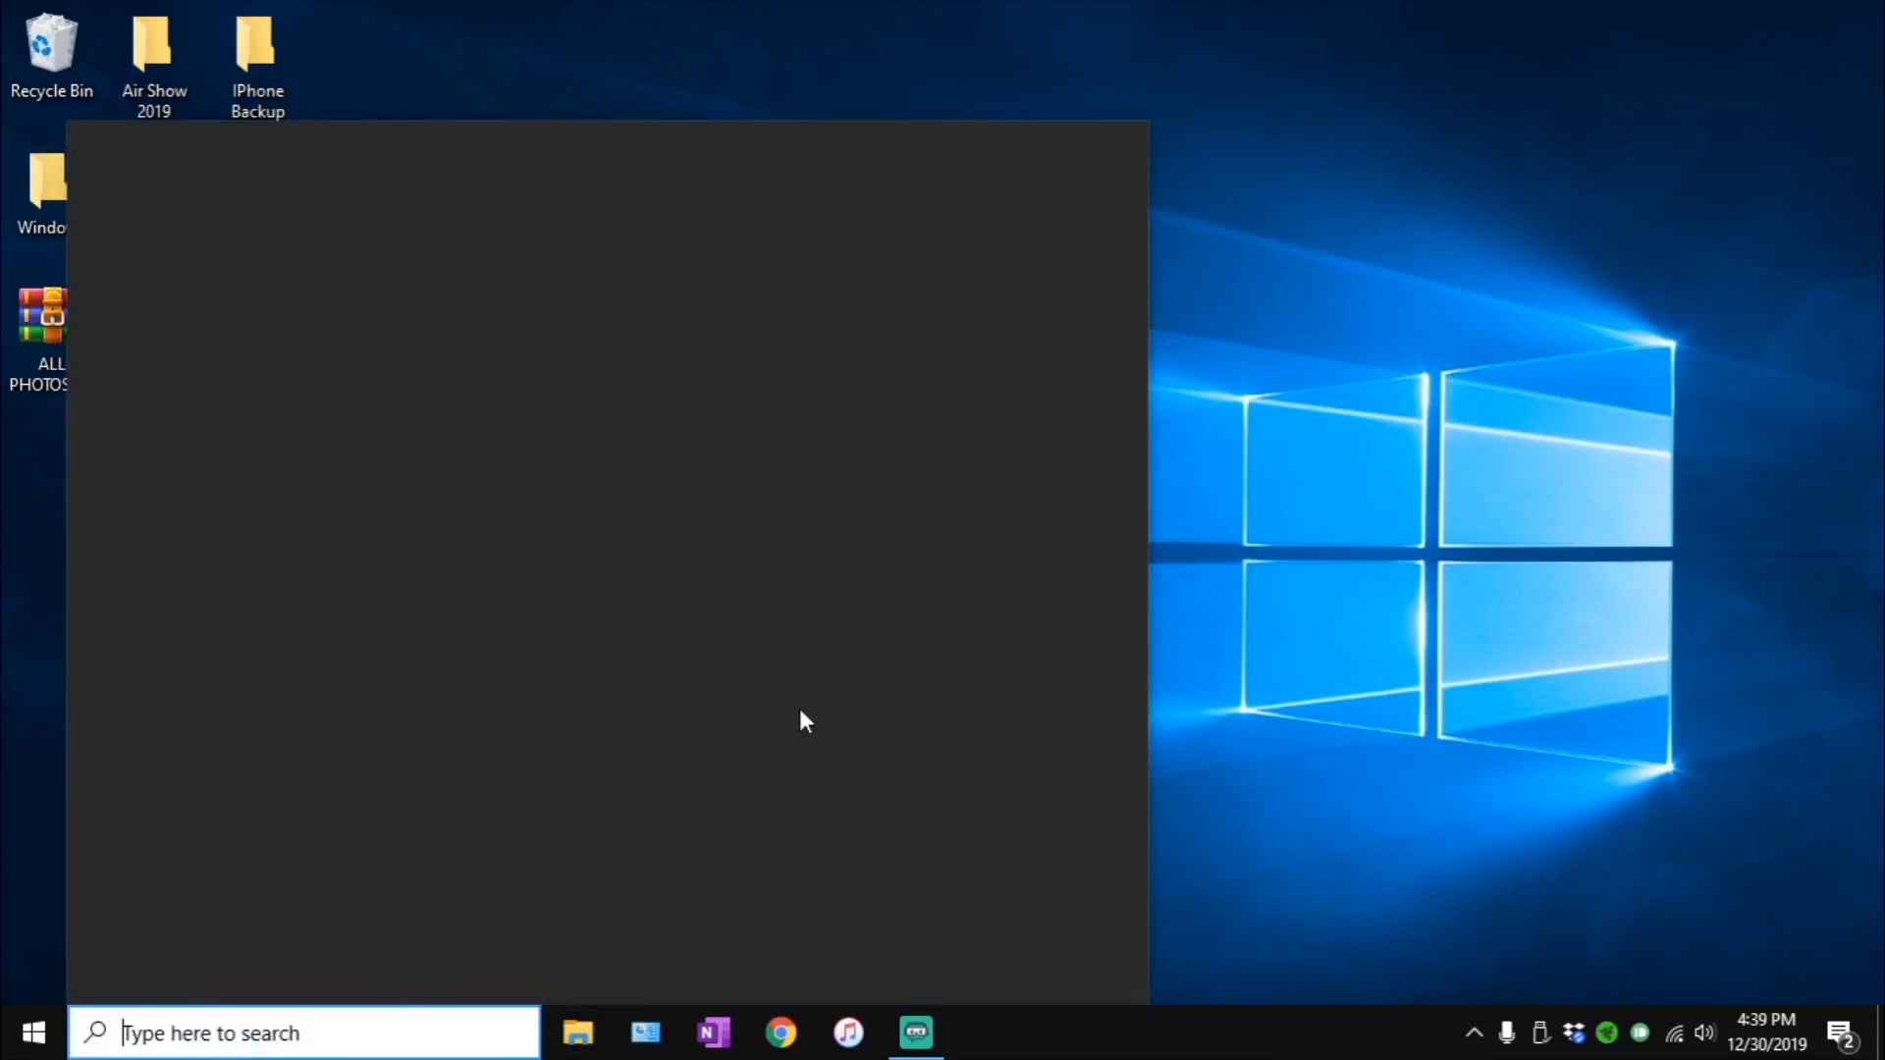
text(cont)
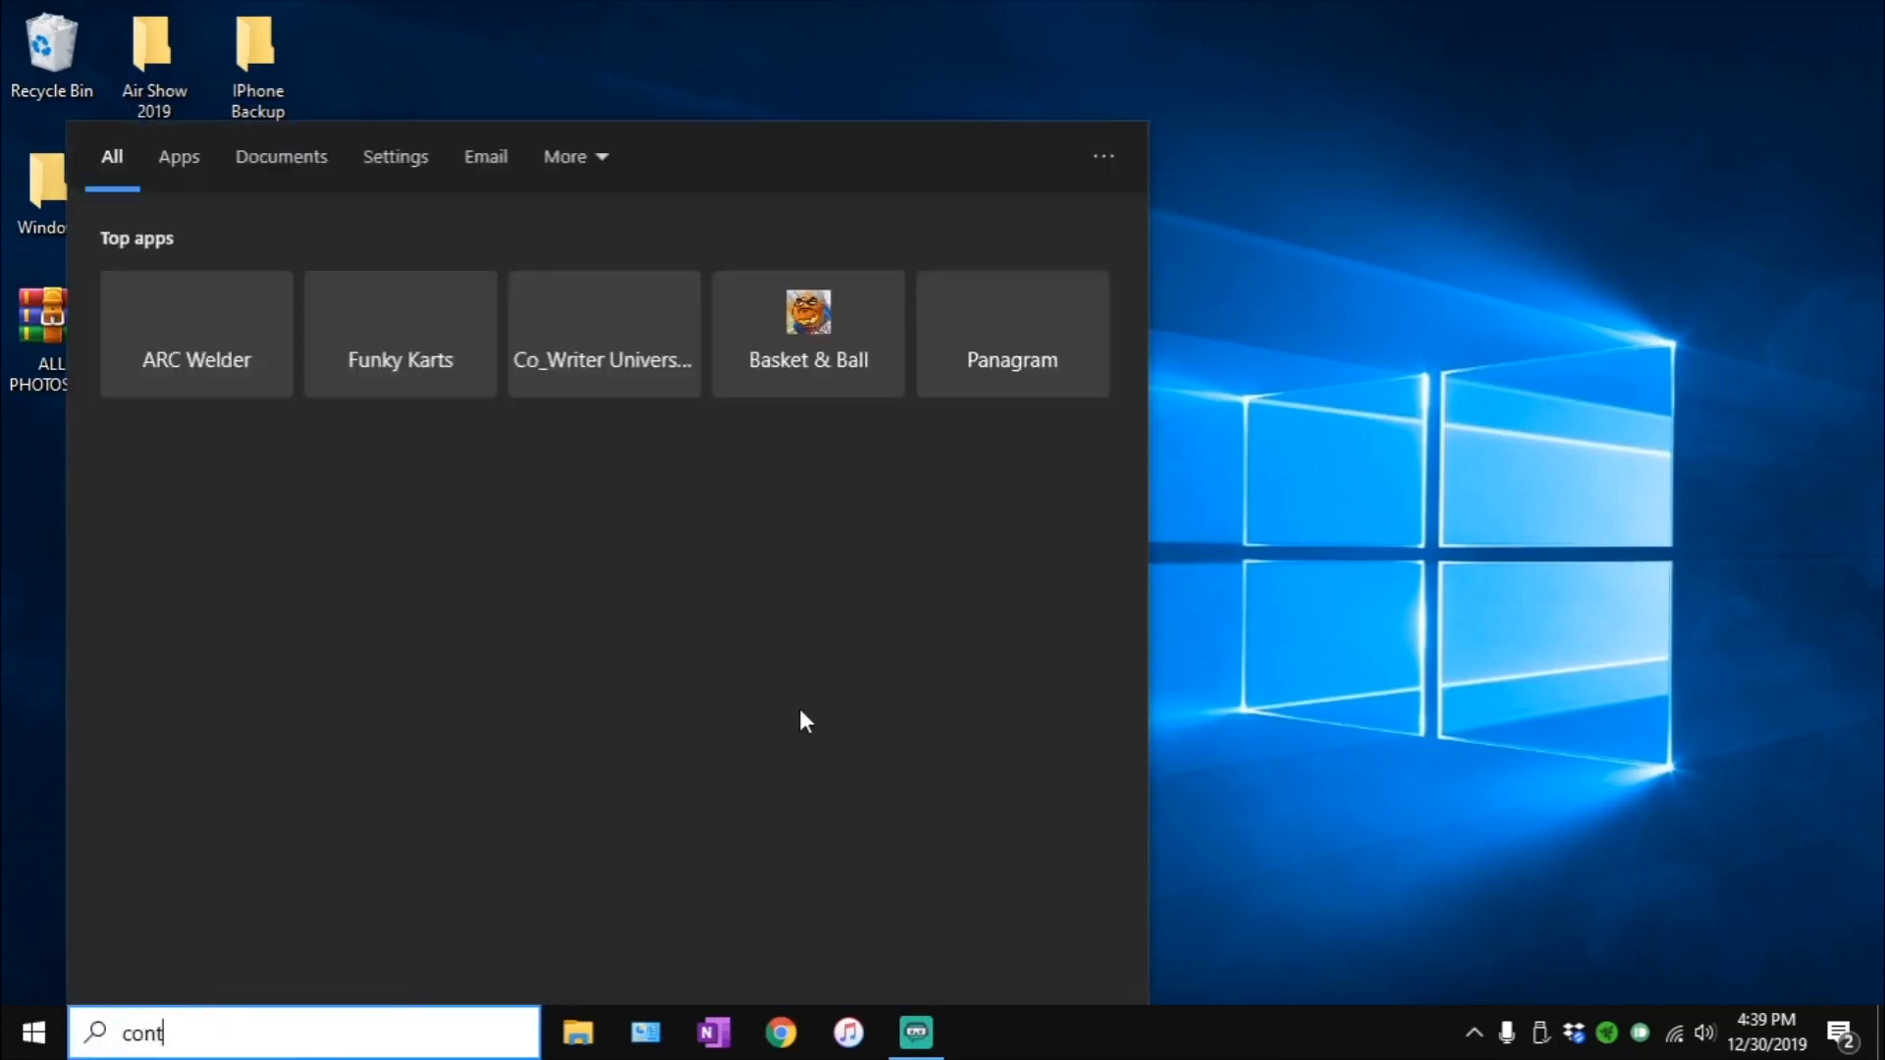
text(rol pa)
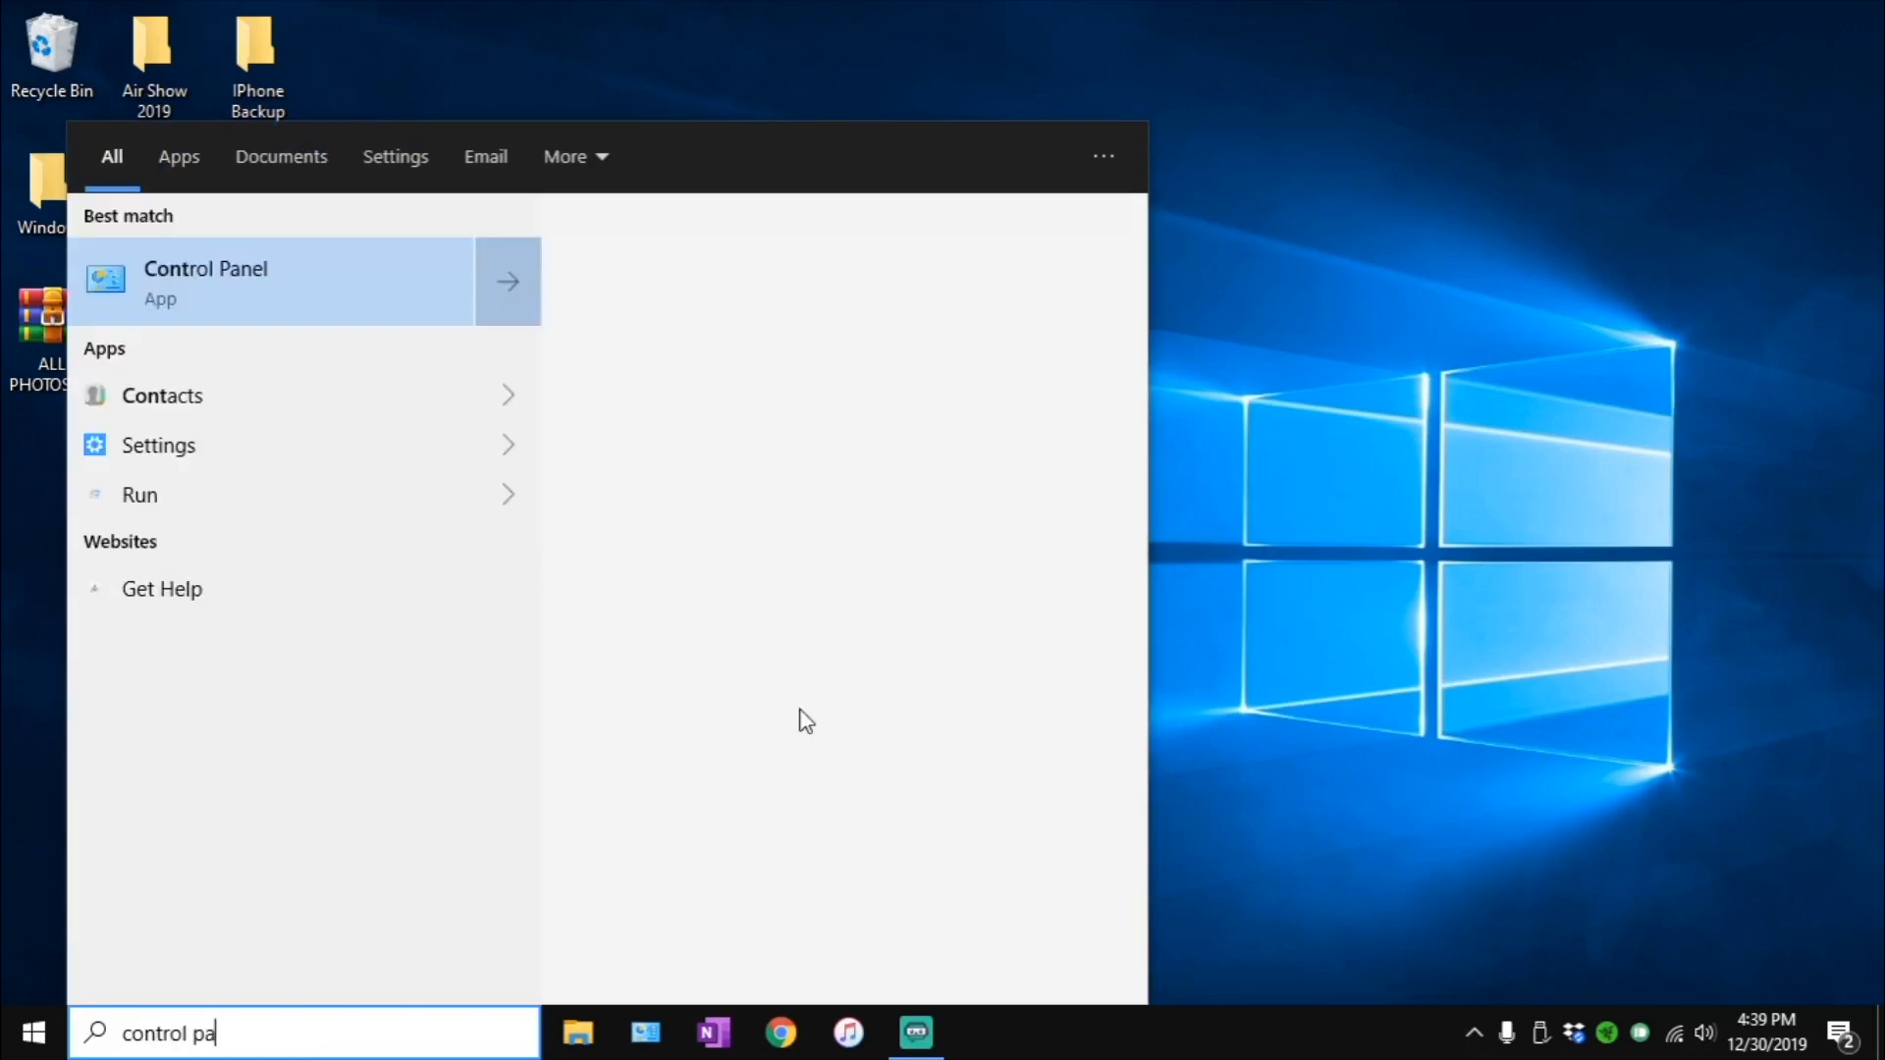
text(nel)
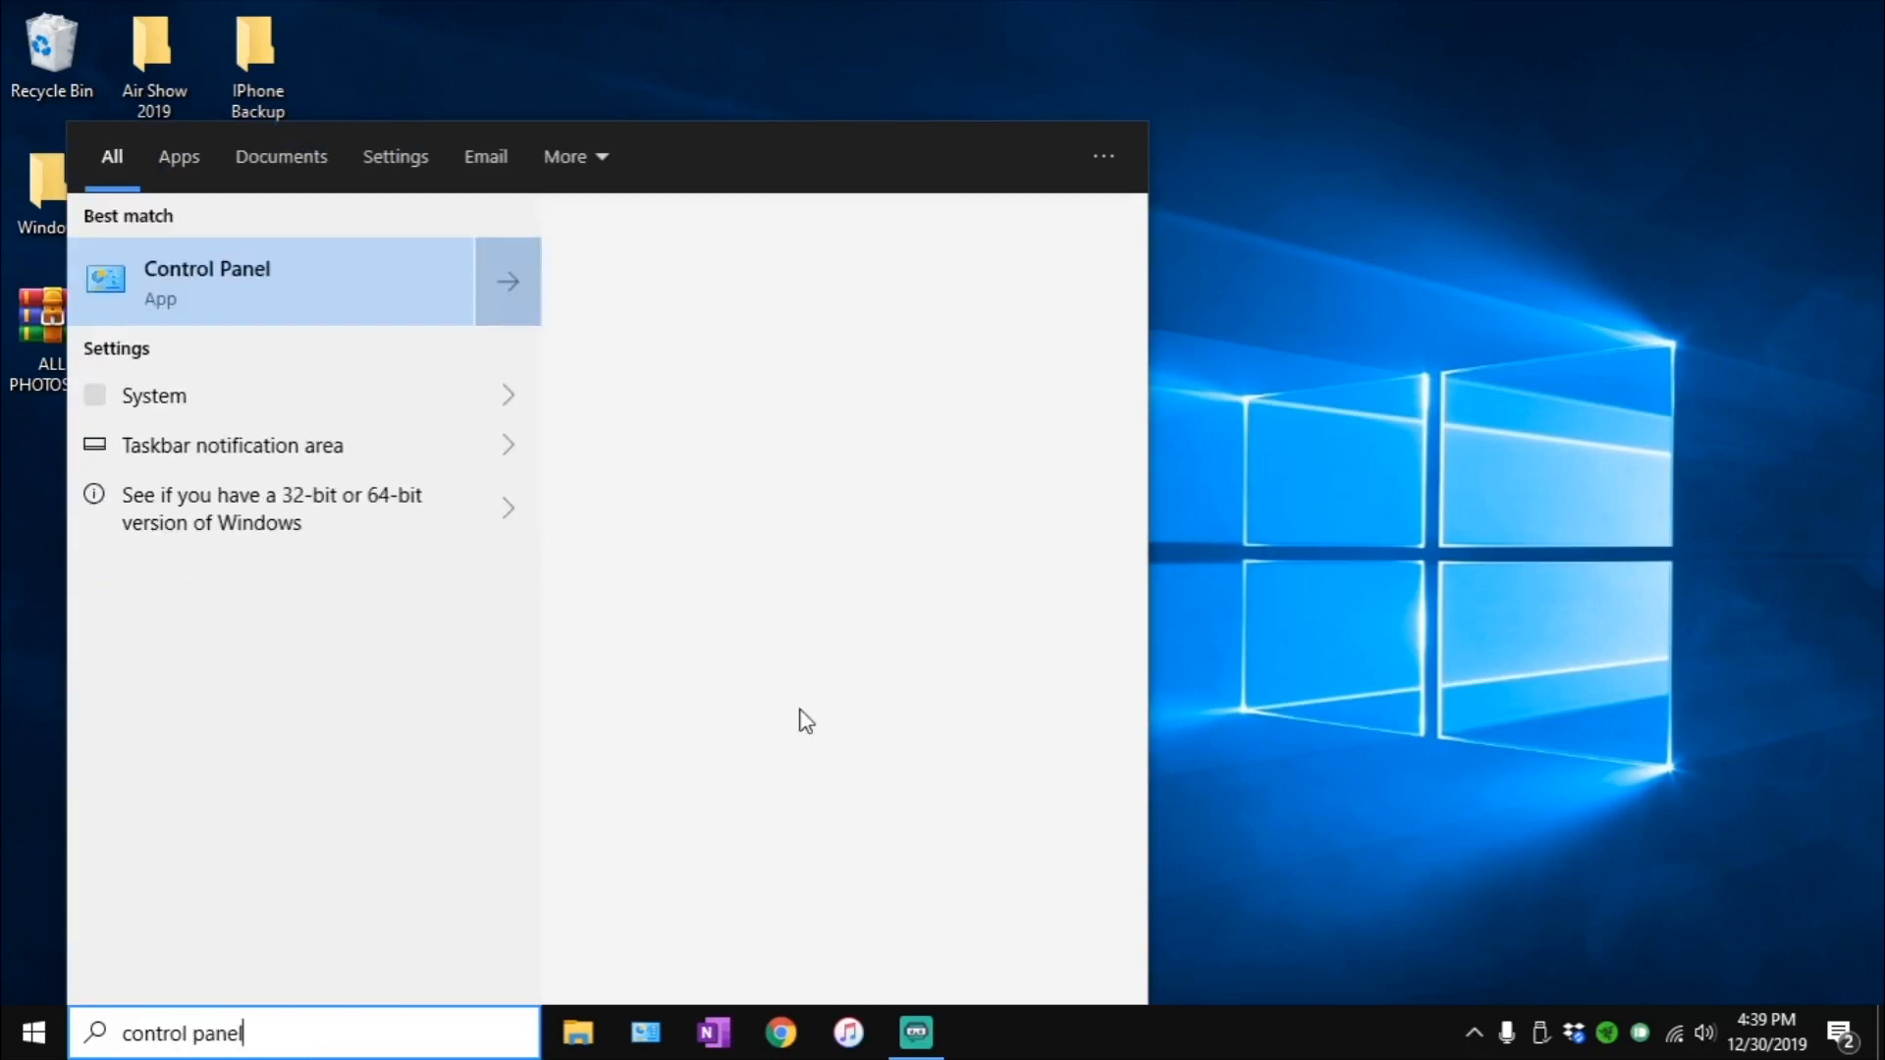
click(262, 278)
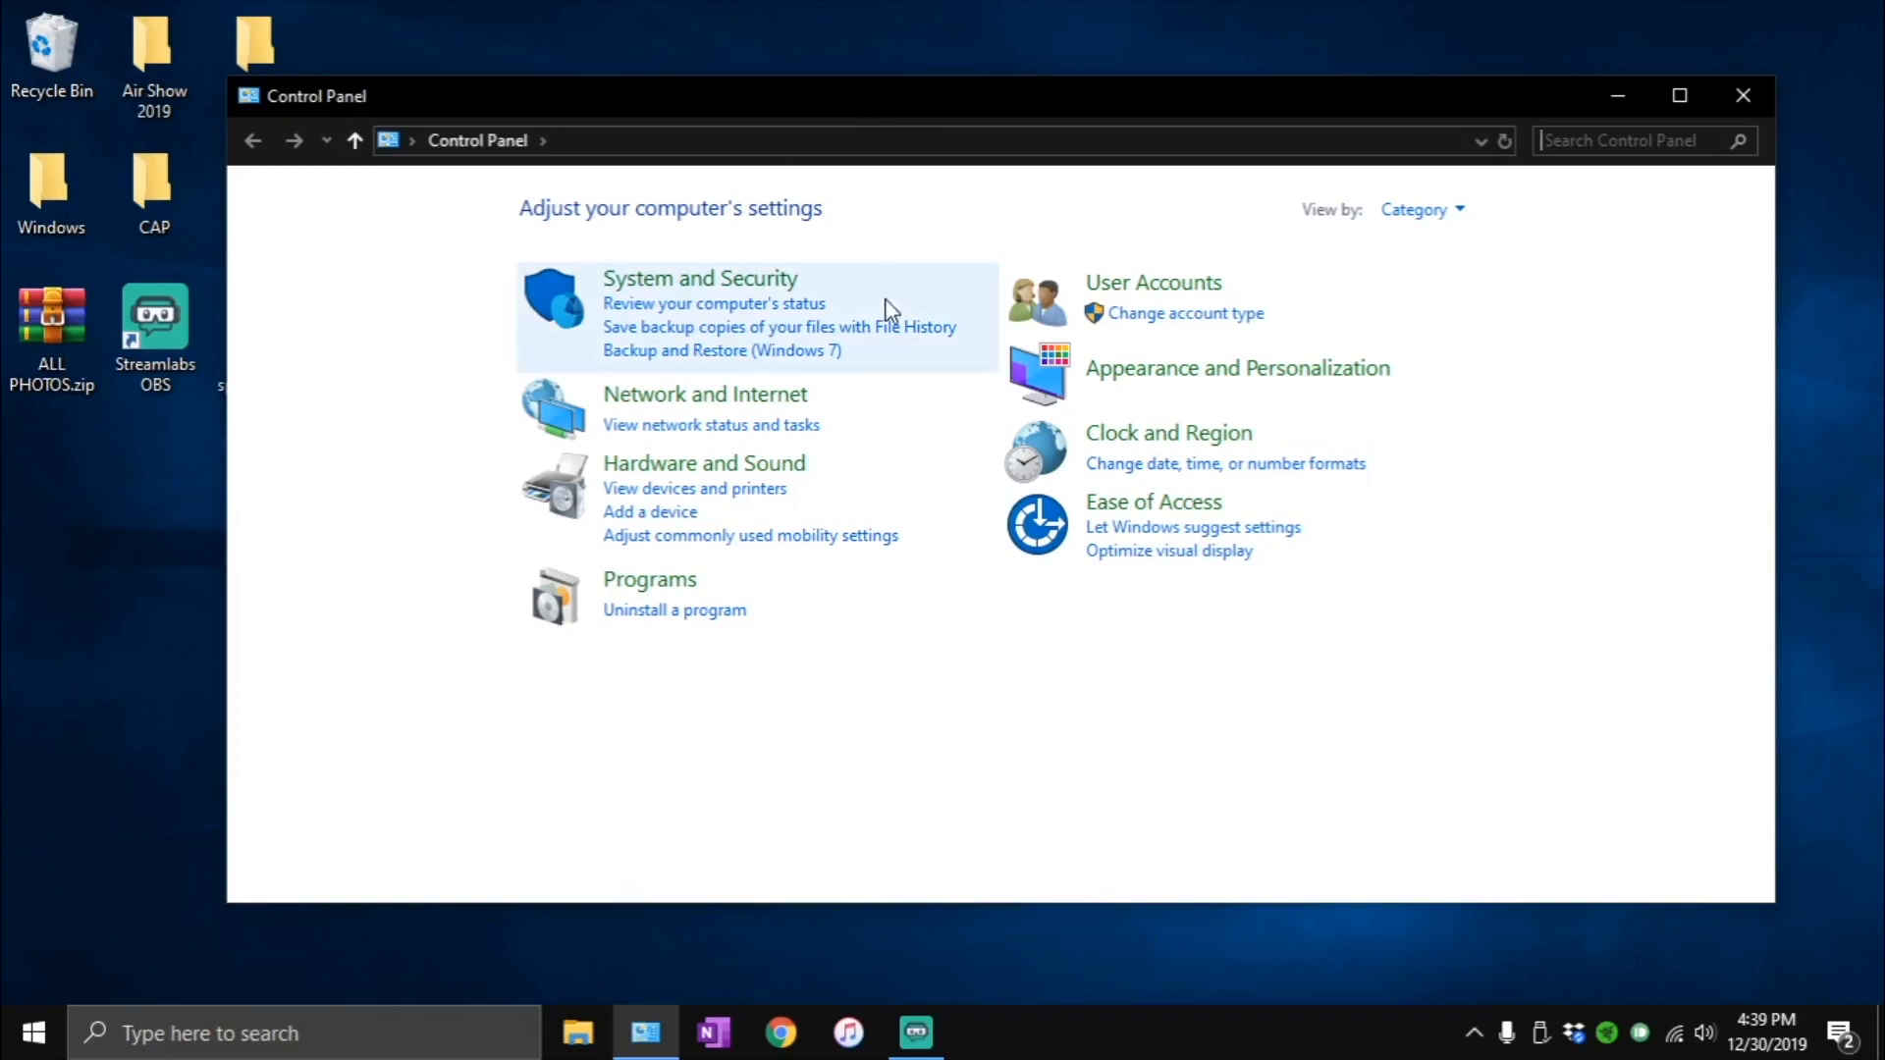
- Open the advanced system settings from System and Security and bring up the Performance Options, moved clear of System Properties
click(744, 286)
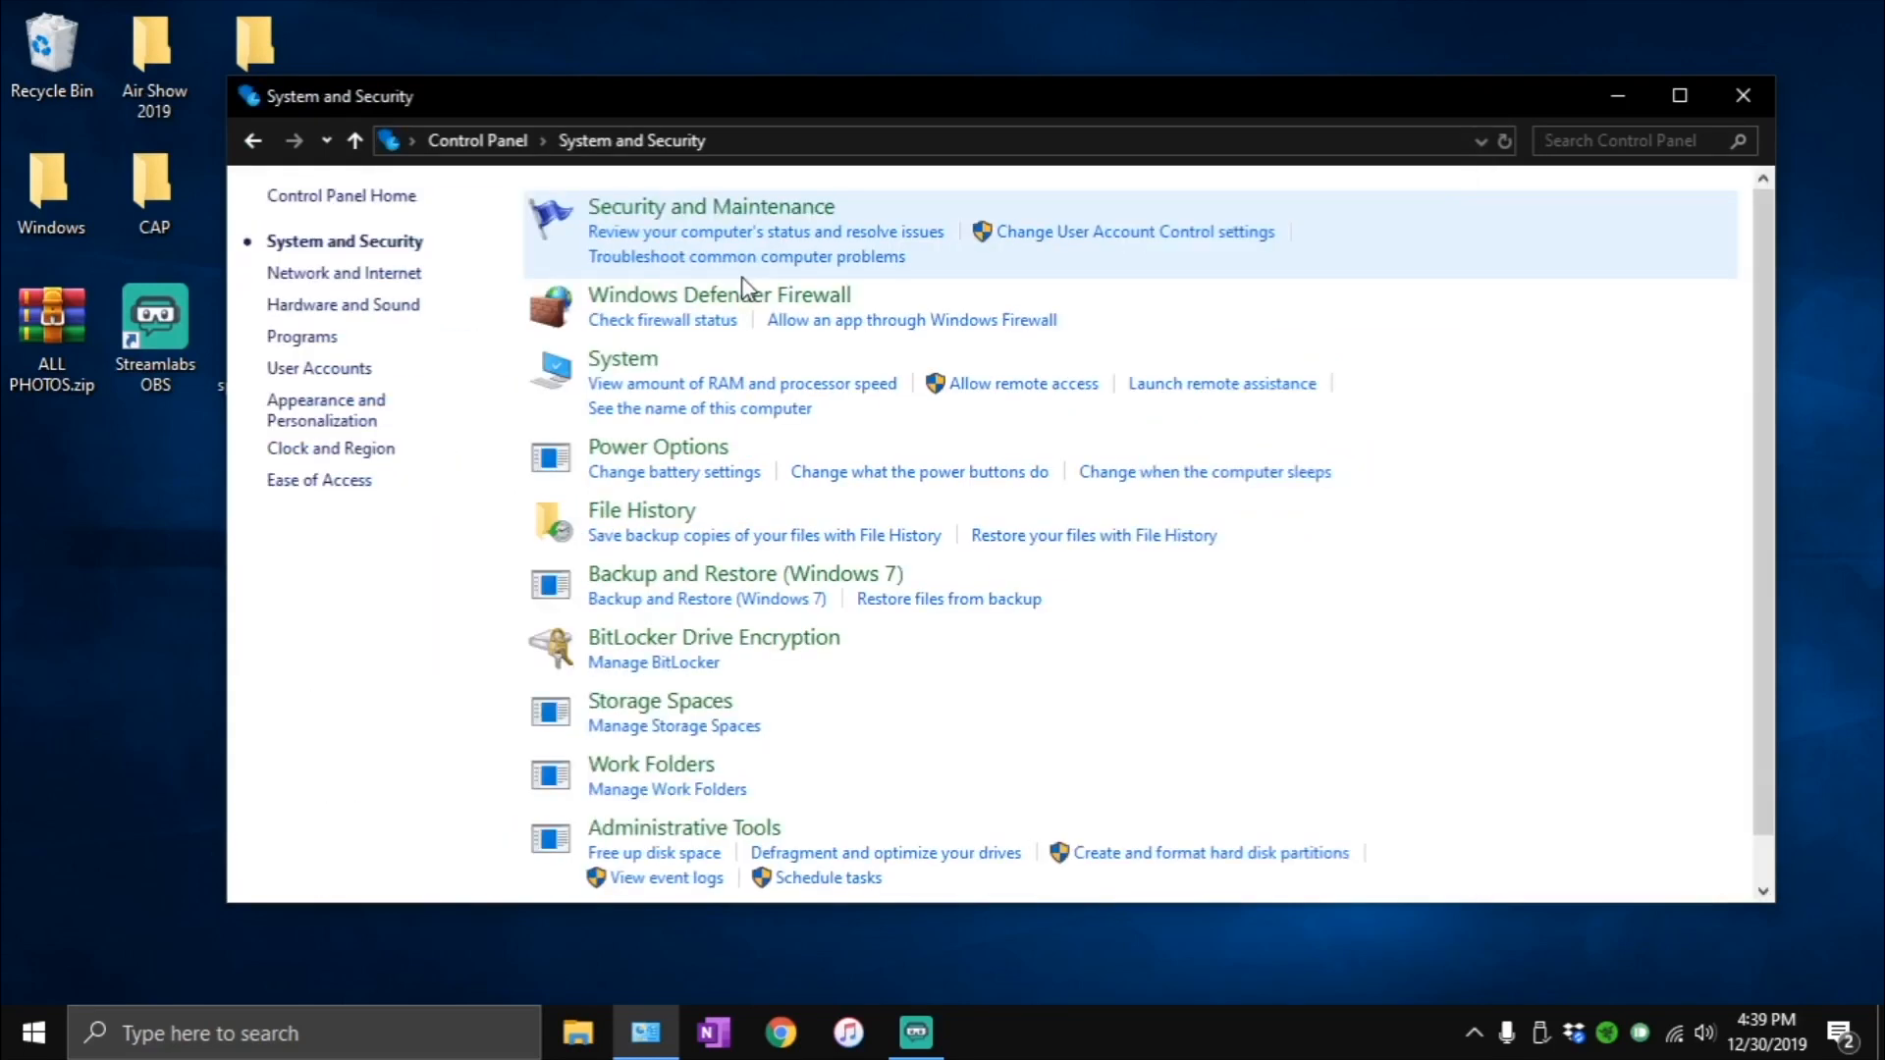
click(610, 357)
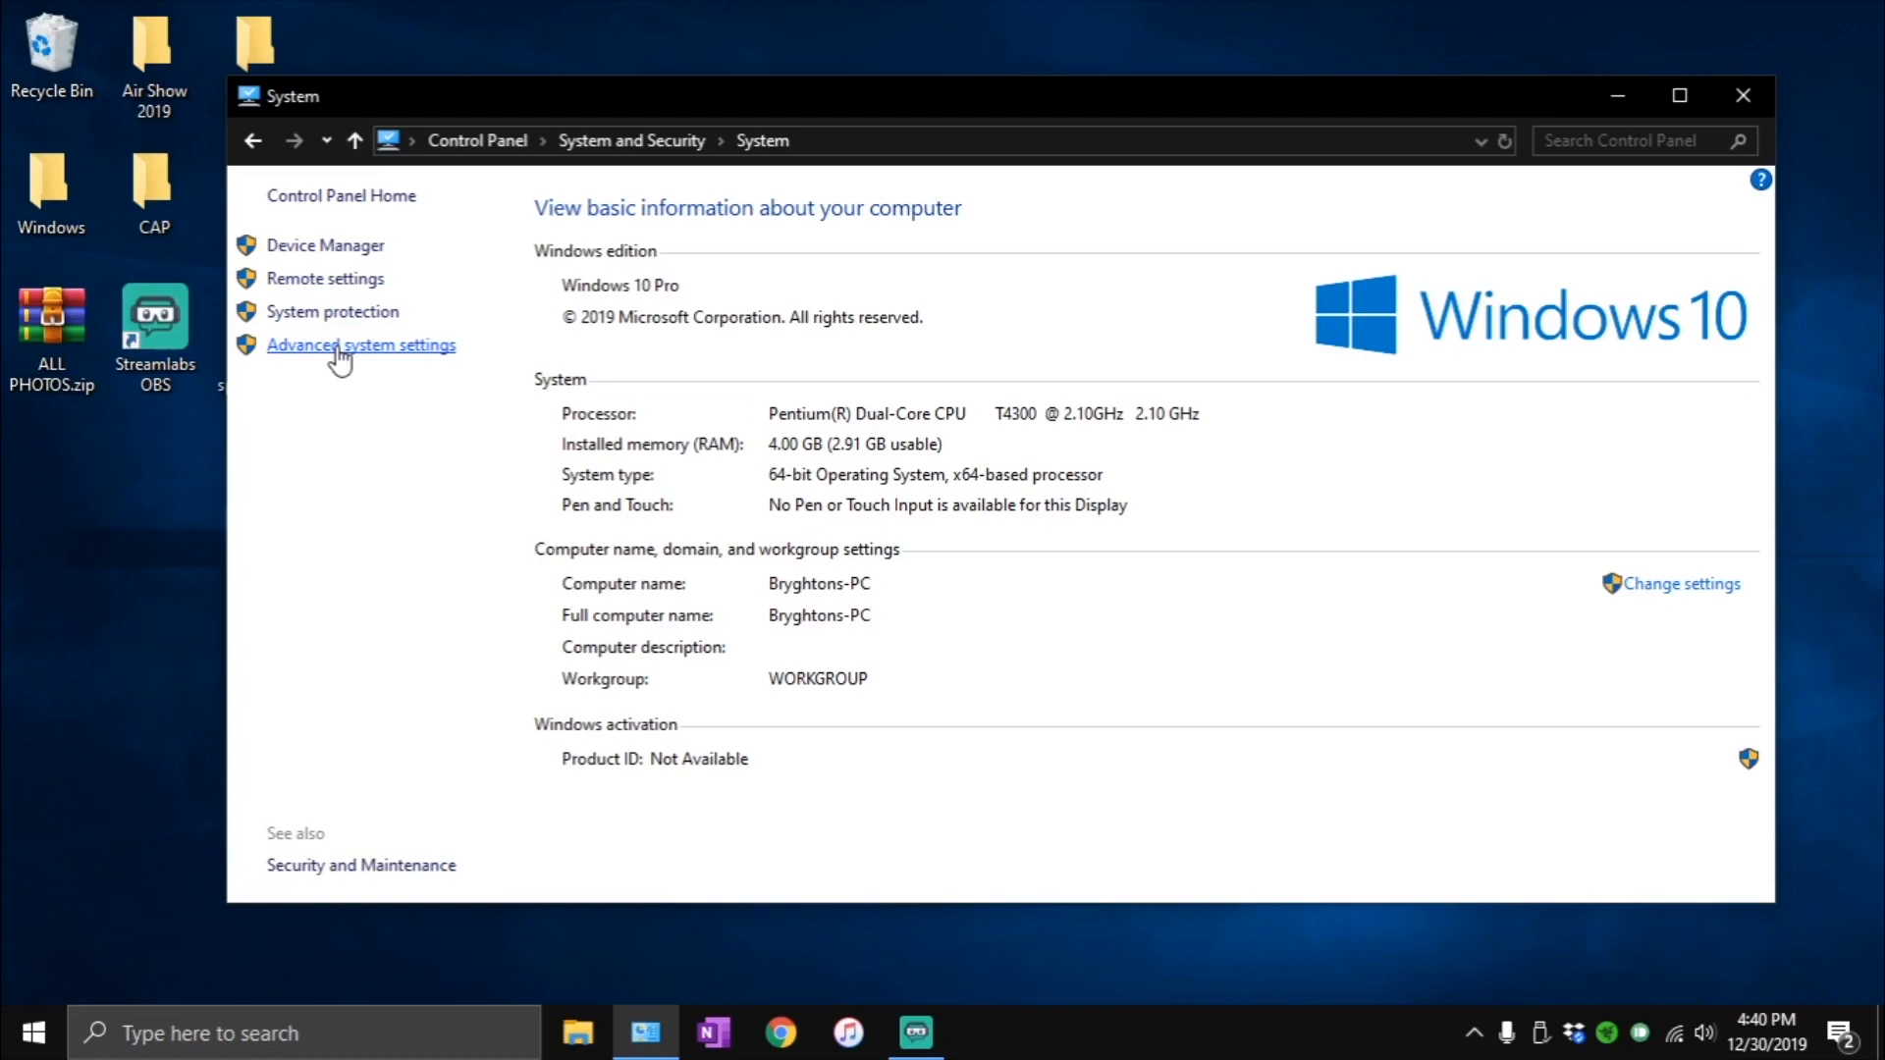
click(337, 349)
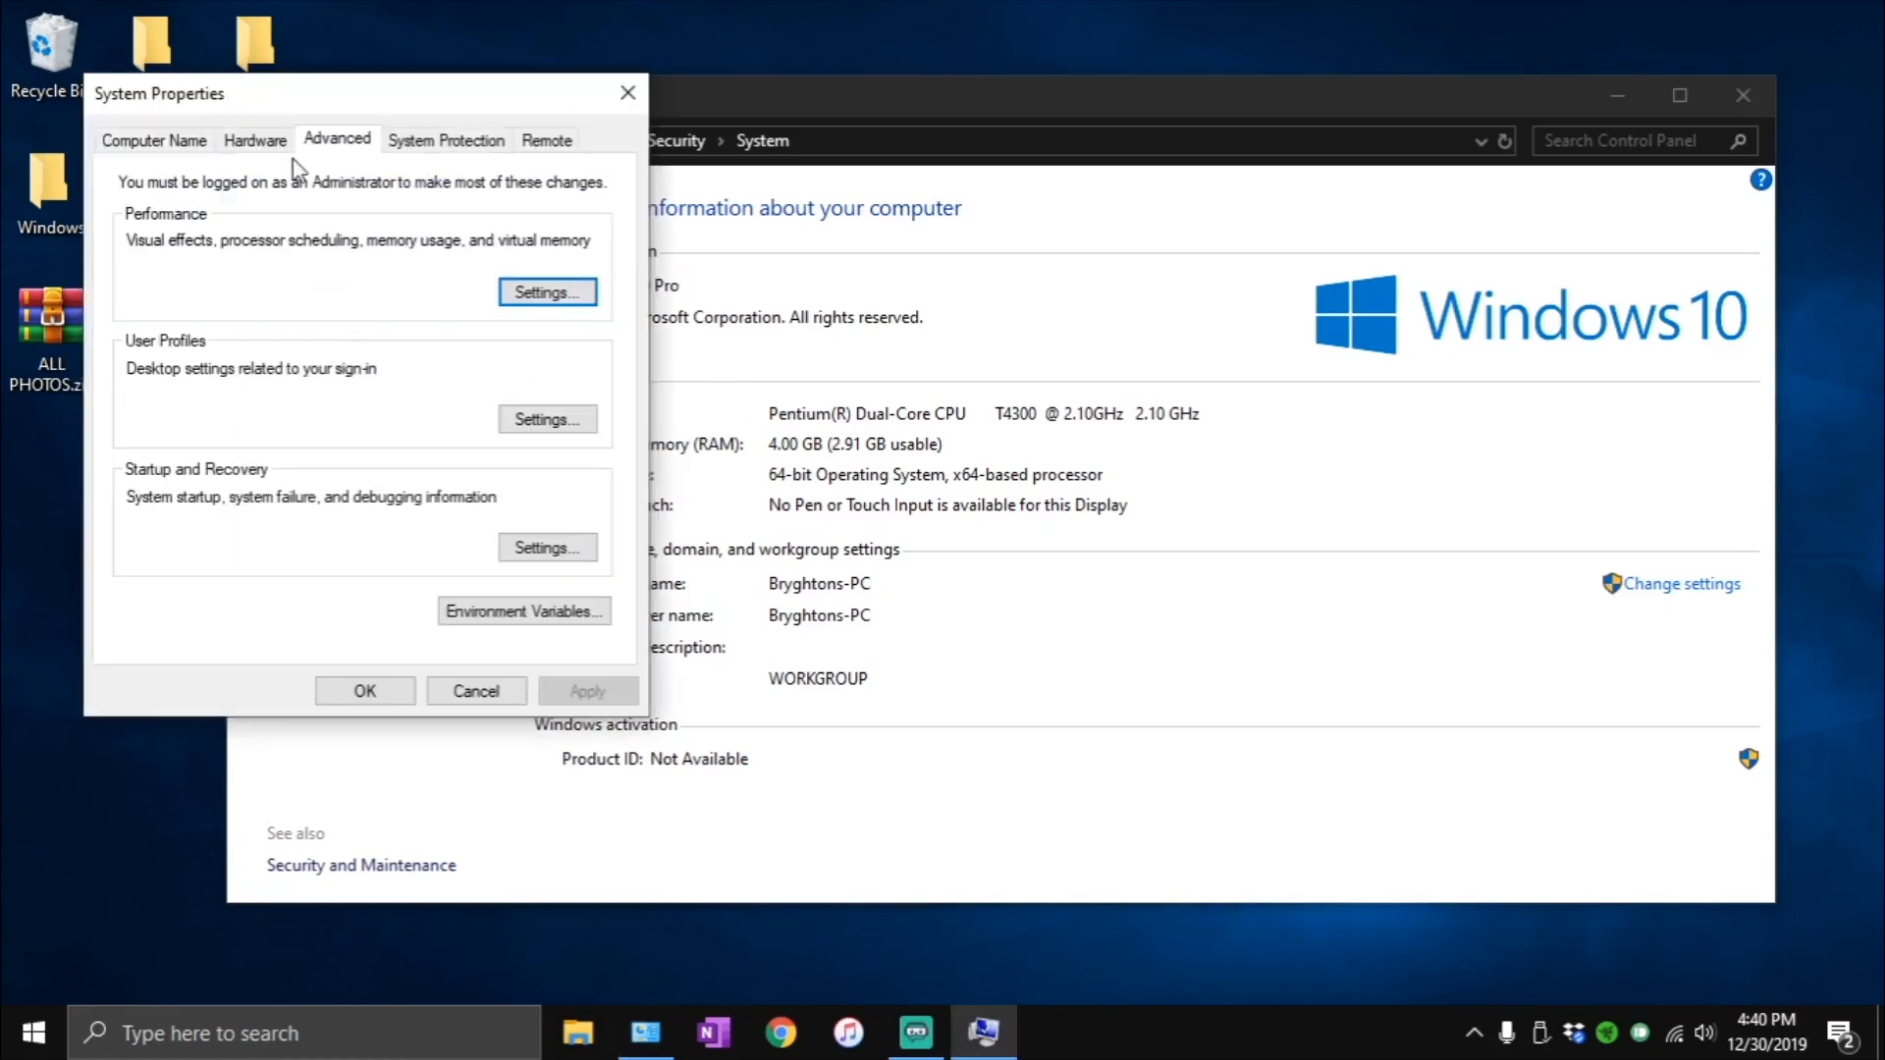
click(547, 292)
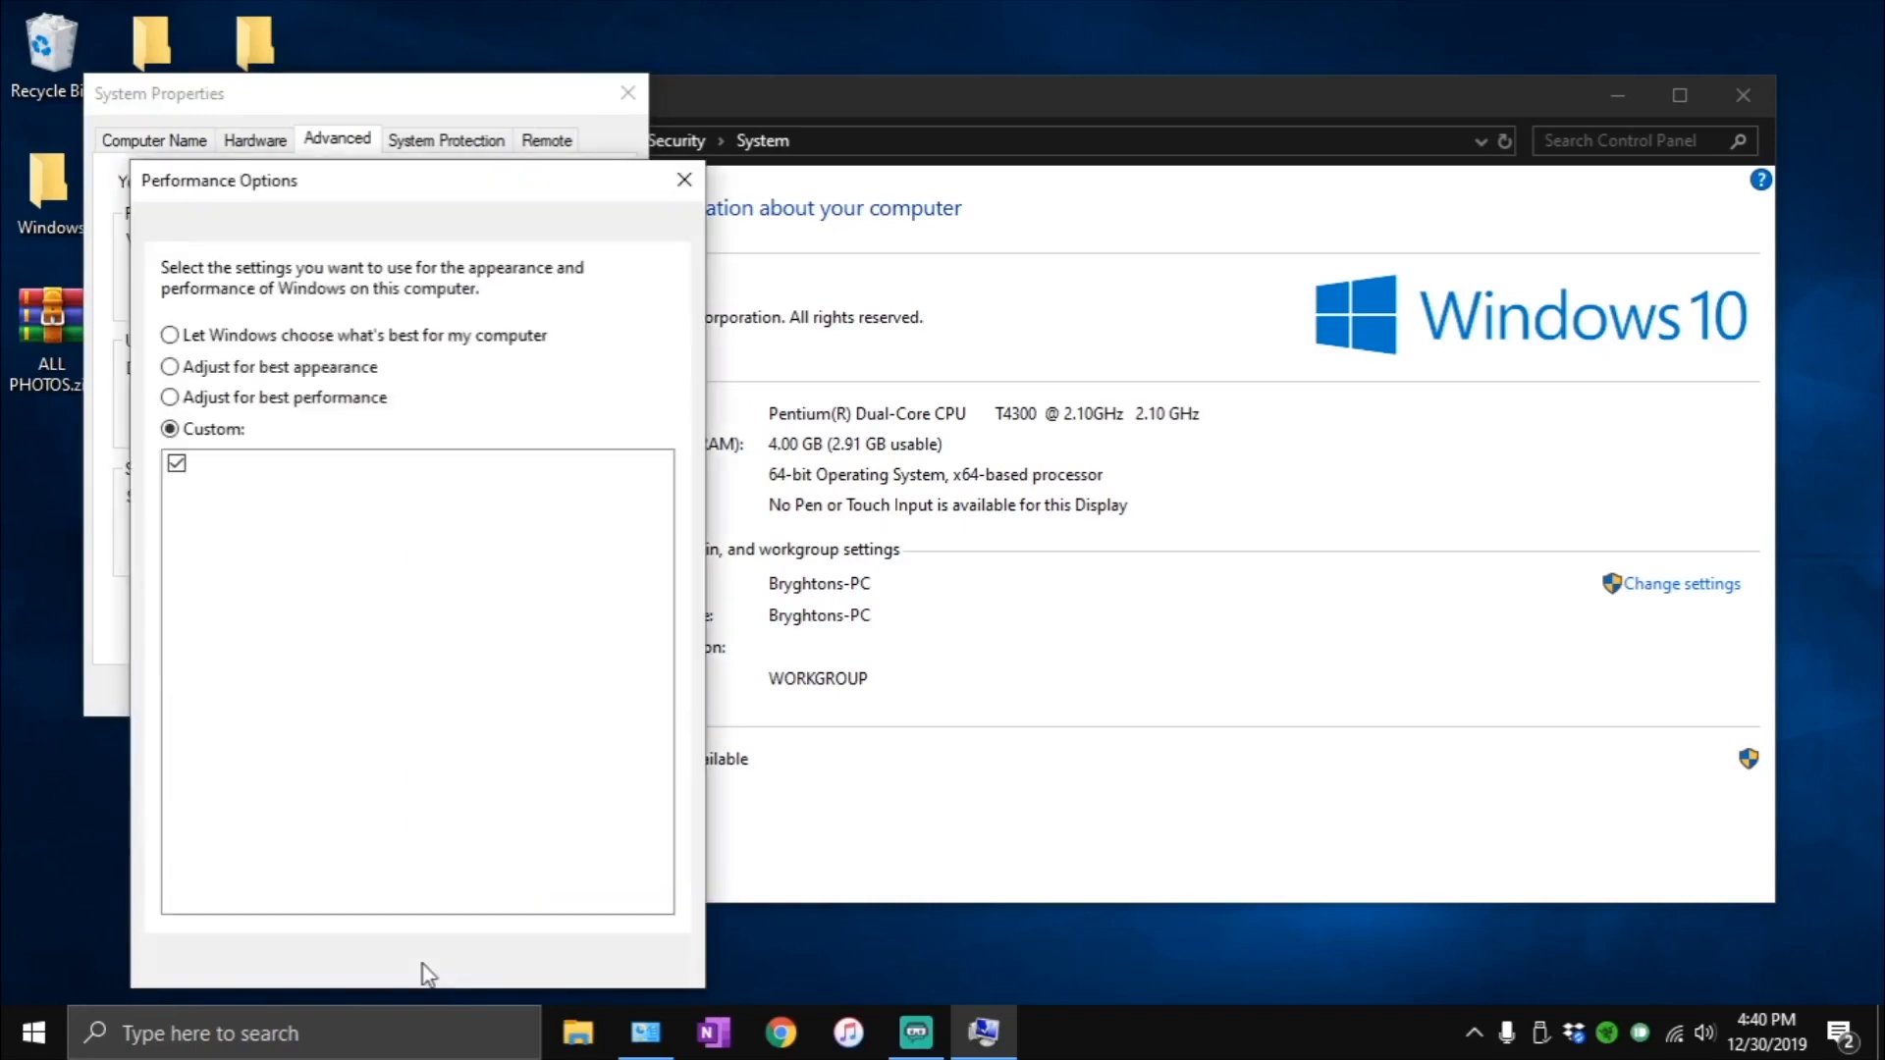
drag(392, 180, 841, 80)
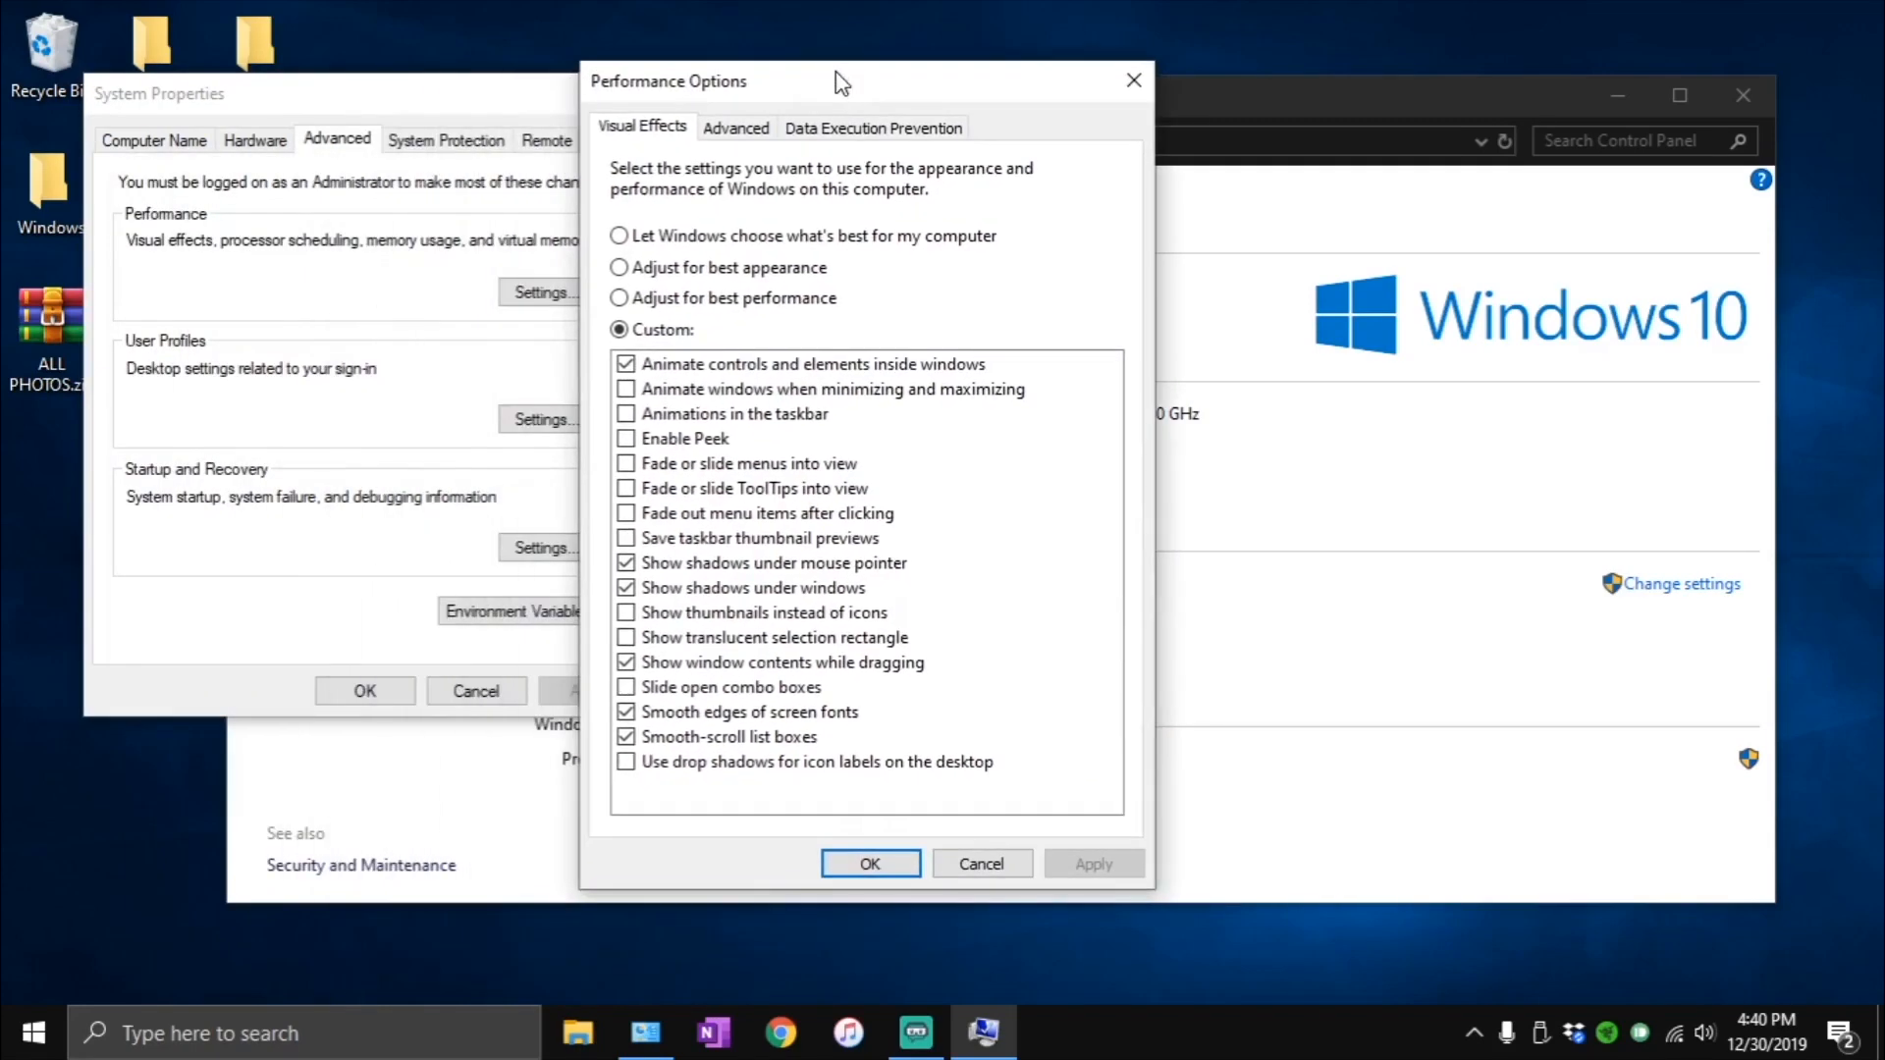
- Enable window animation when minimizing and maximizing, thumbnails instead of icons and the translucent selection rectangle, and apply the visual effects
click(732, 389)
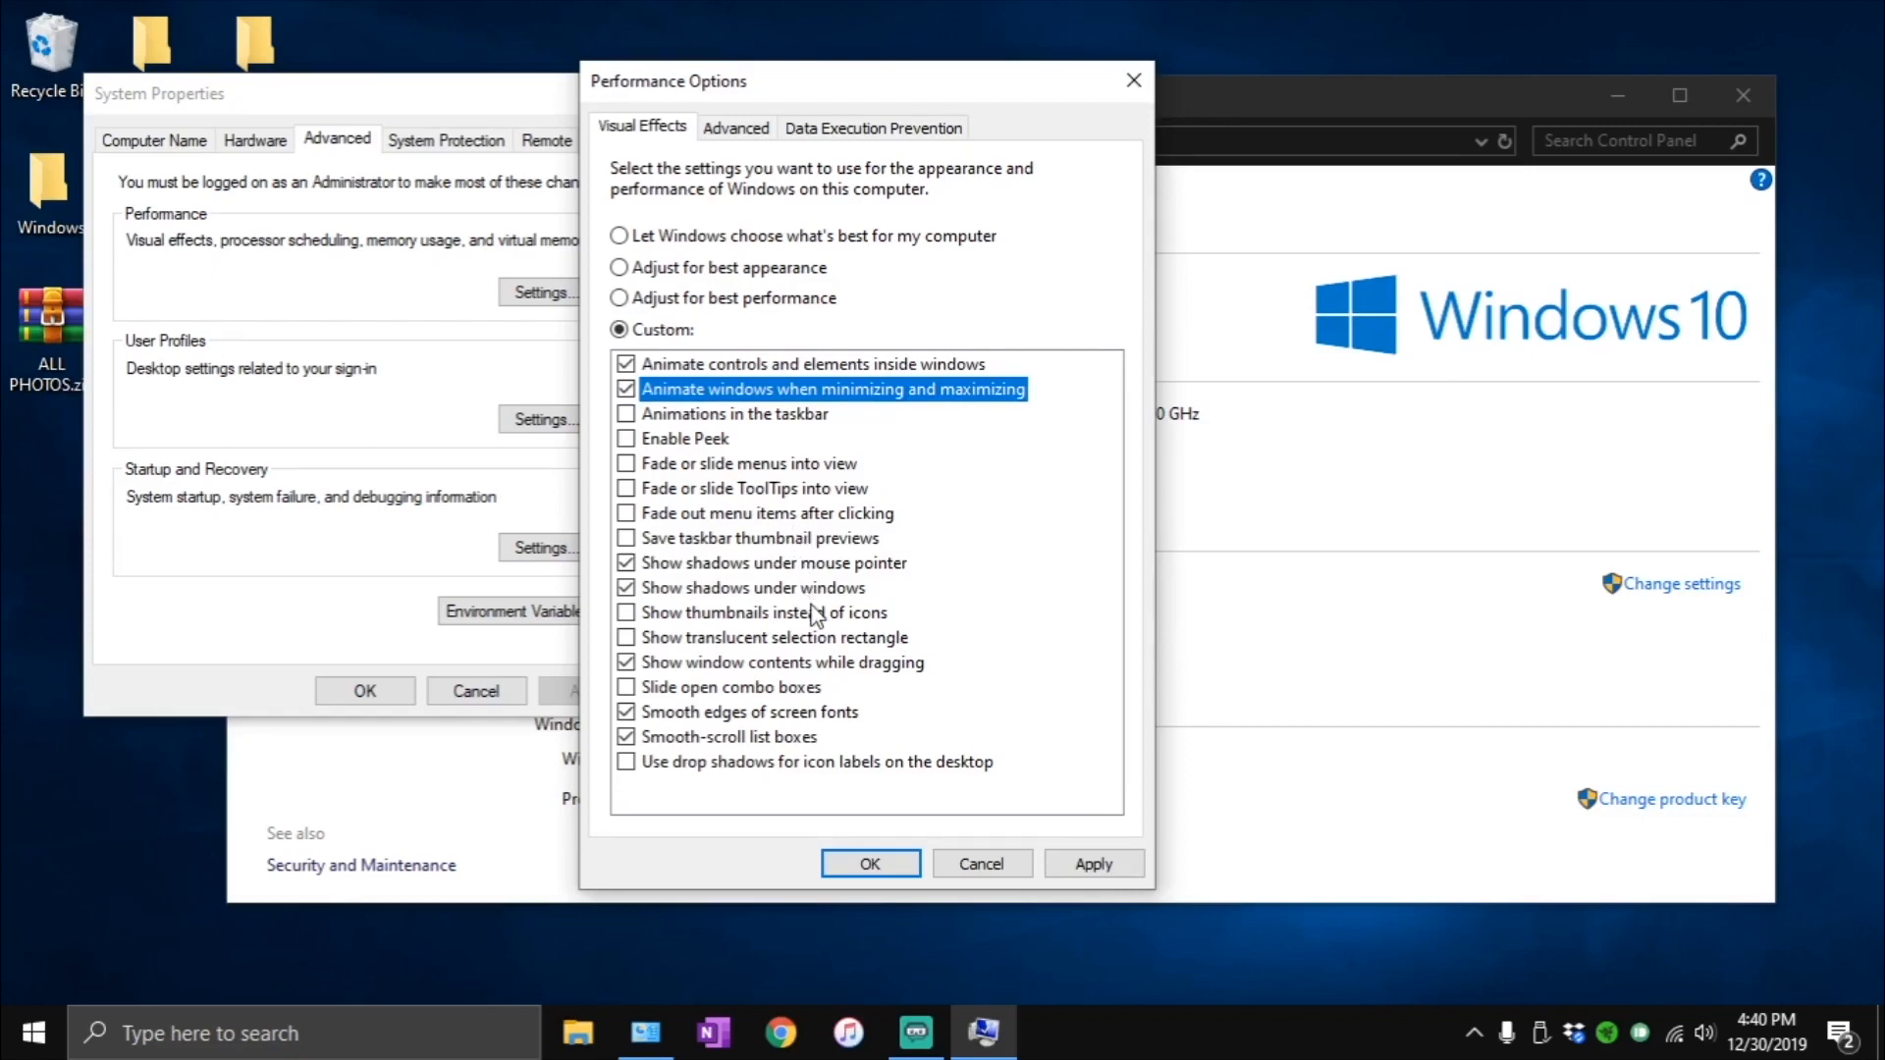
click(641, 615)
click(642, 638)
click(689, 764)
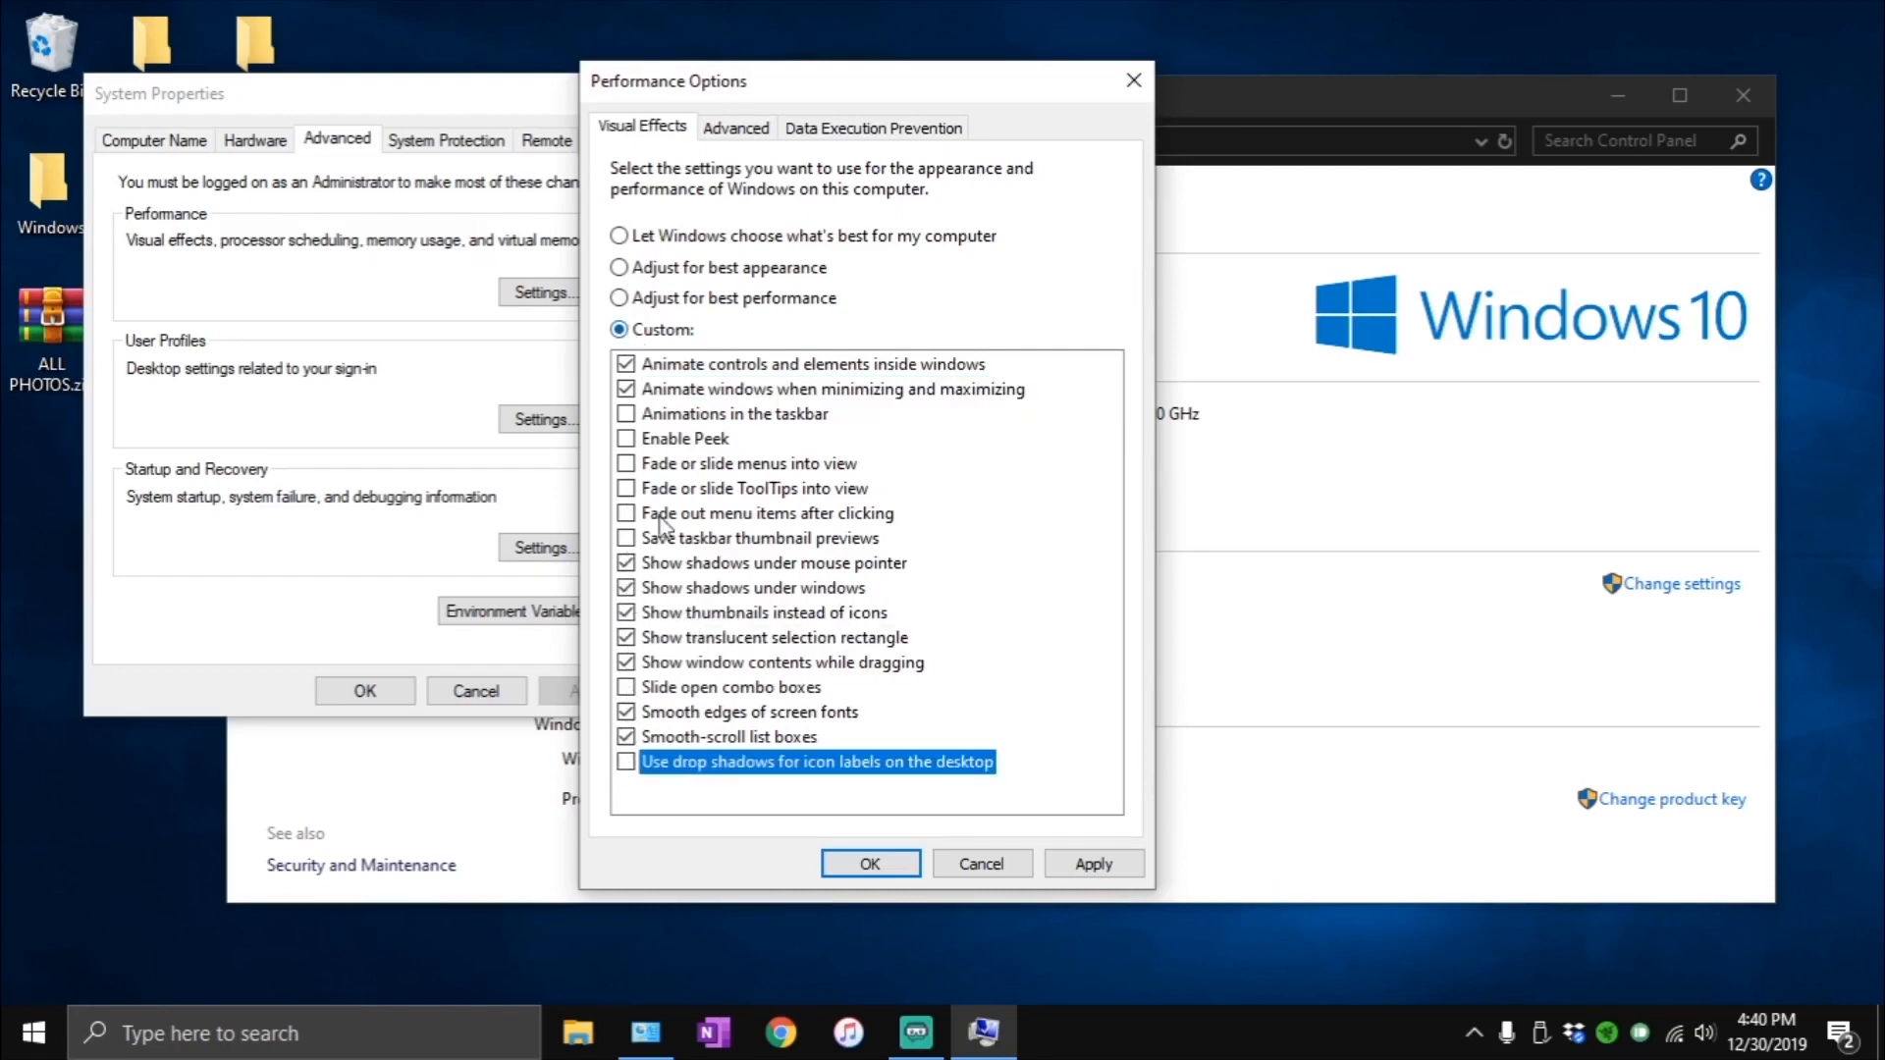
click(1113, 877)
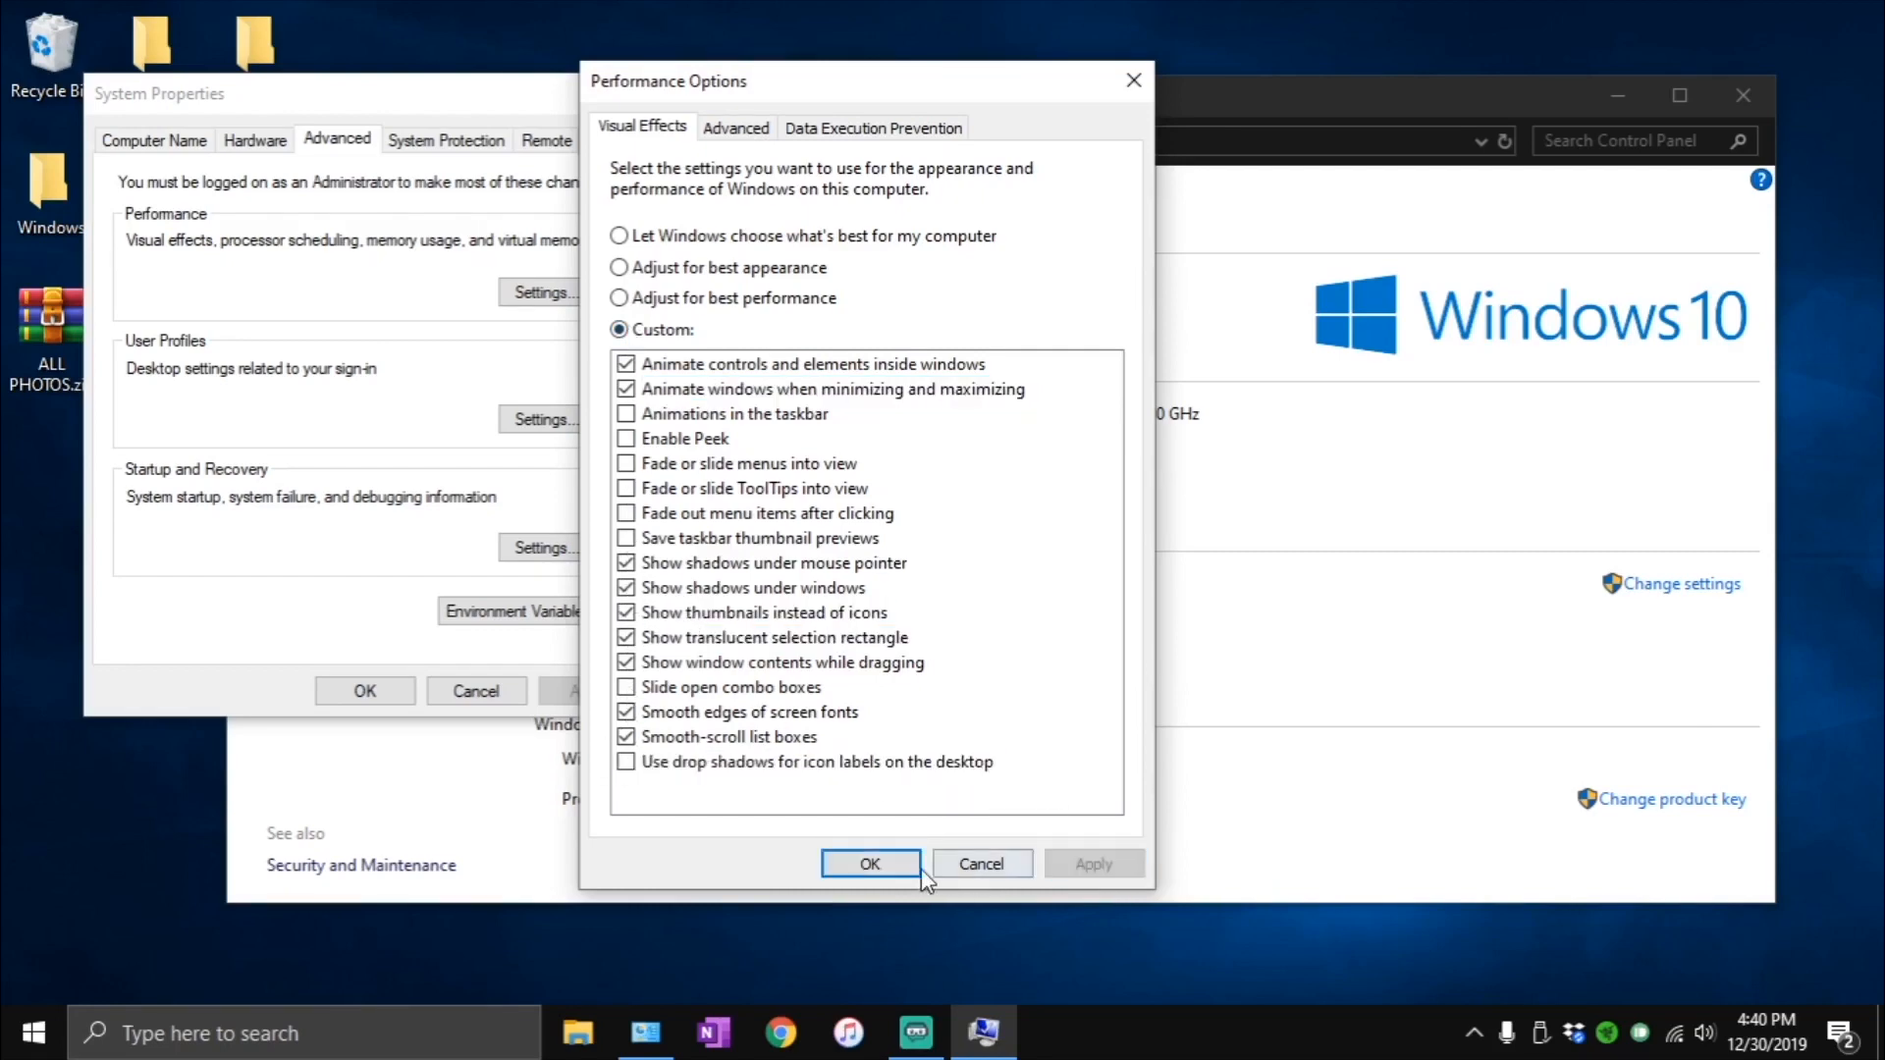
click(893, 862)
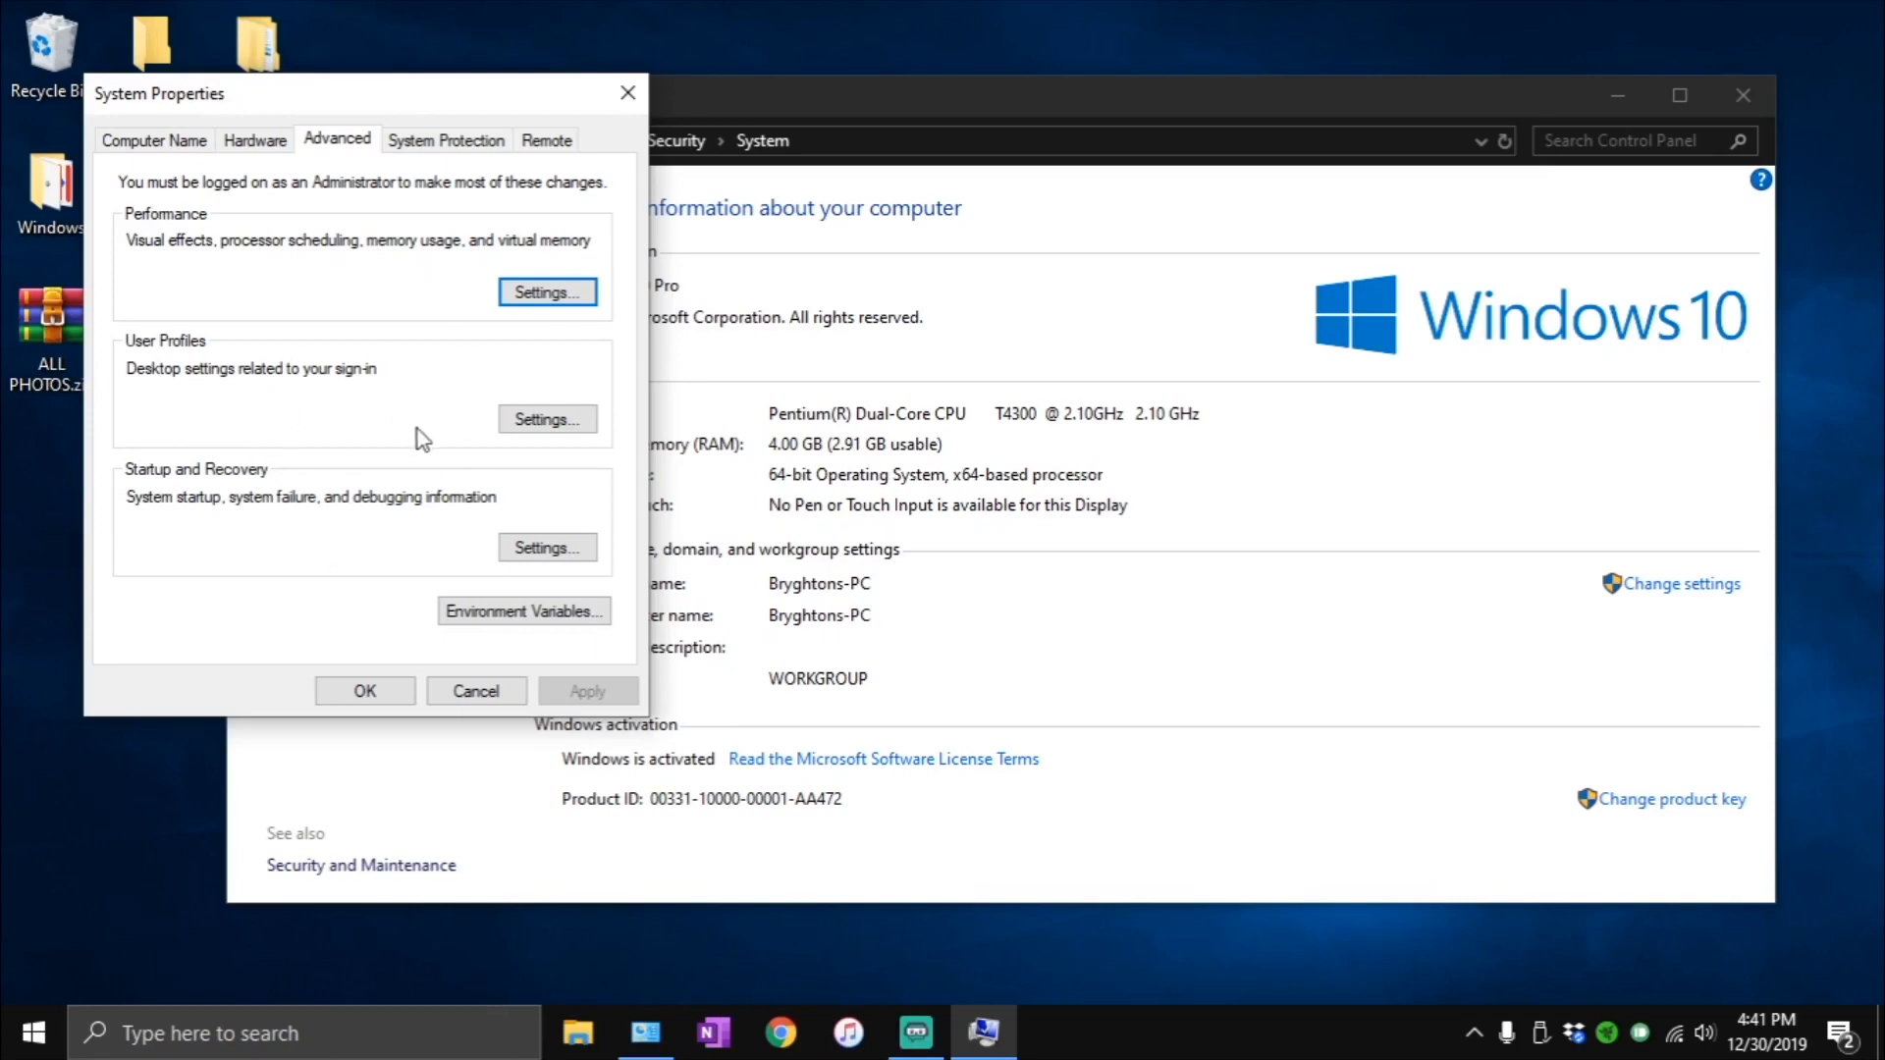
click(365, 691)
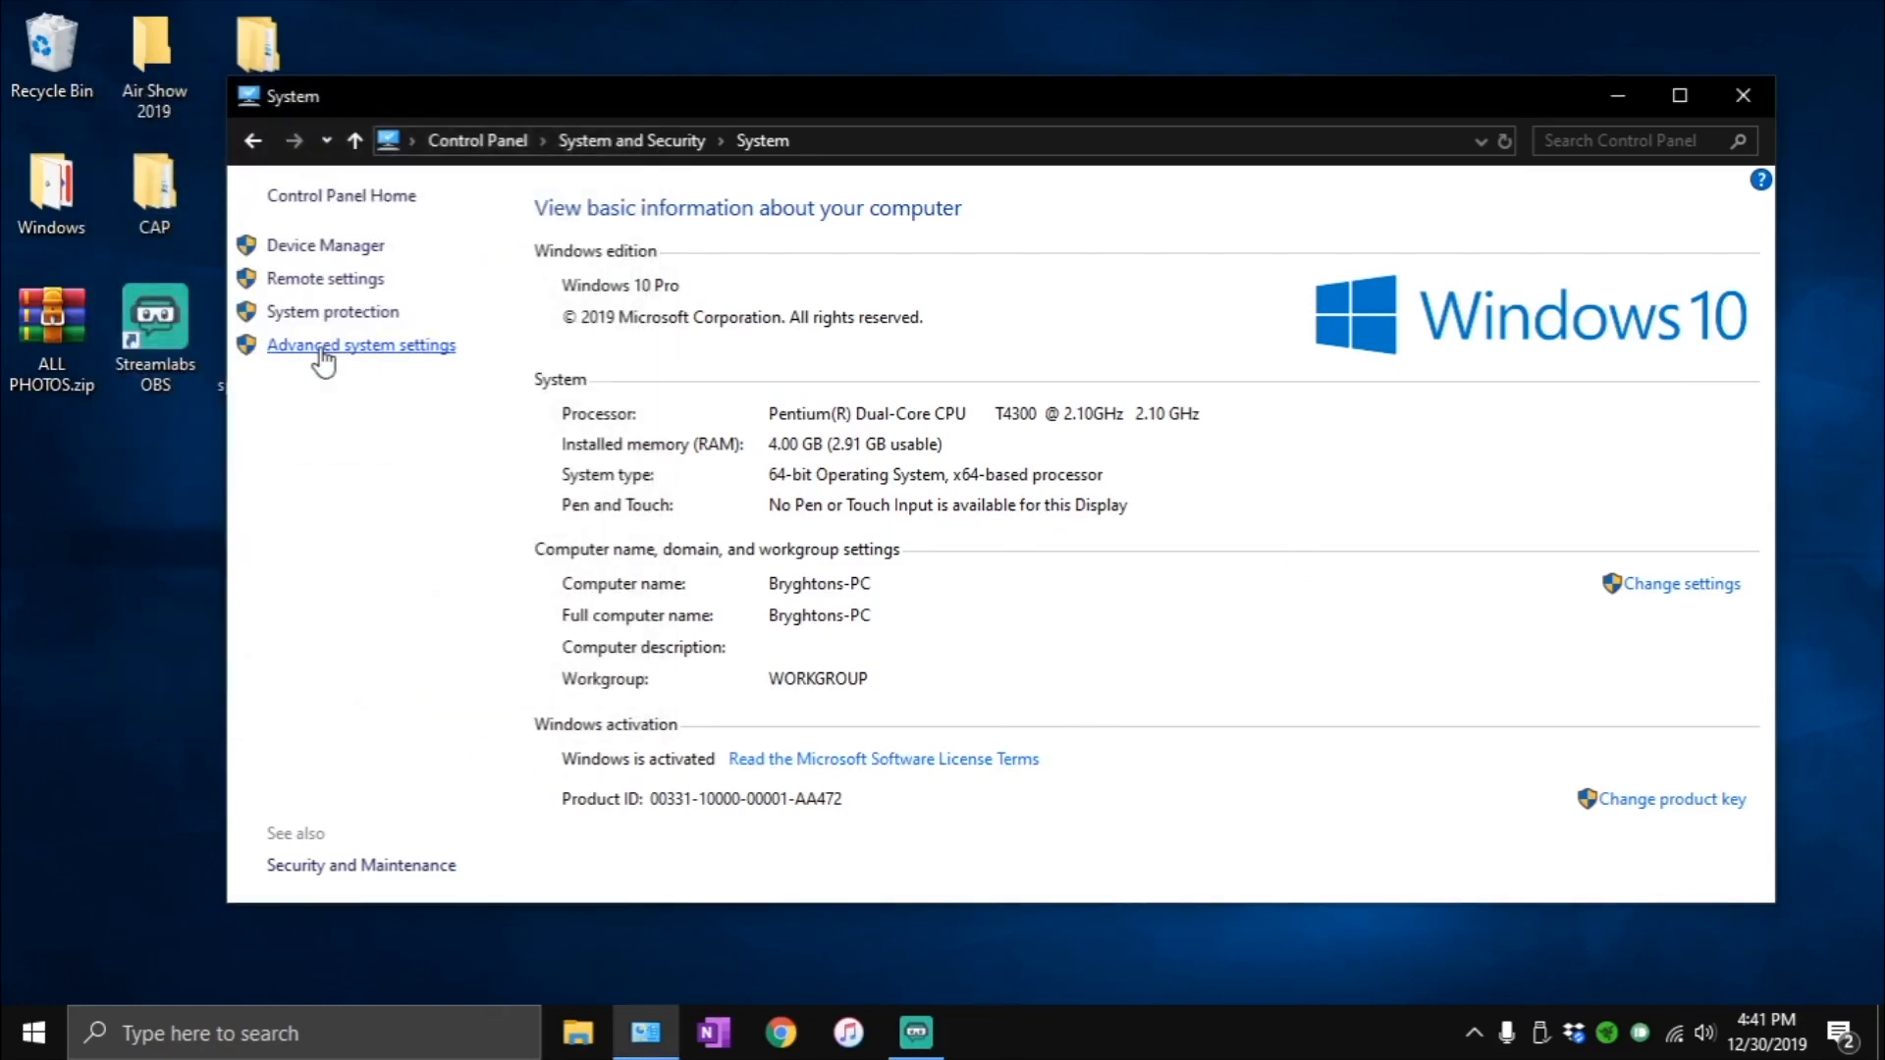
- Reopen the advanced system settings and open the Virtual Memory settings within Performance Options
click(375, 349)
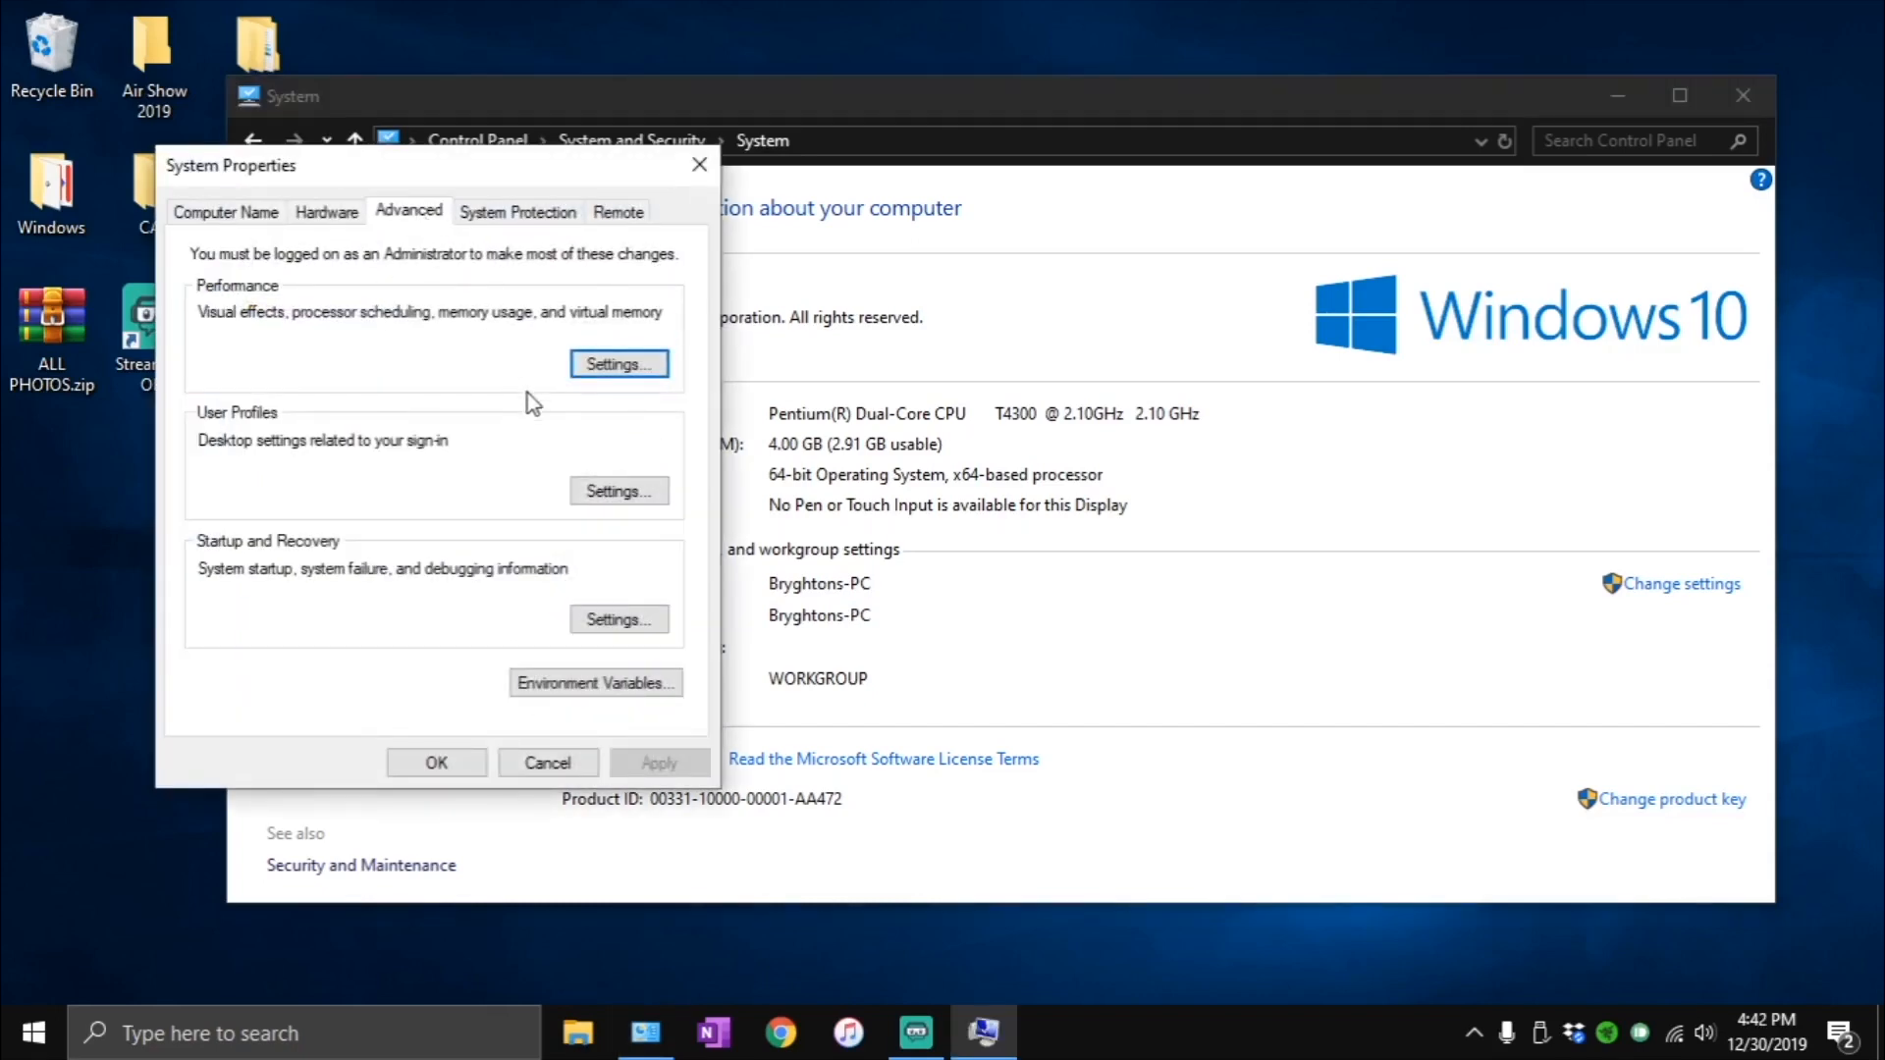
click(616, 366)
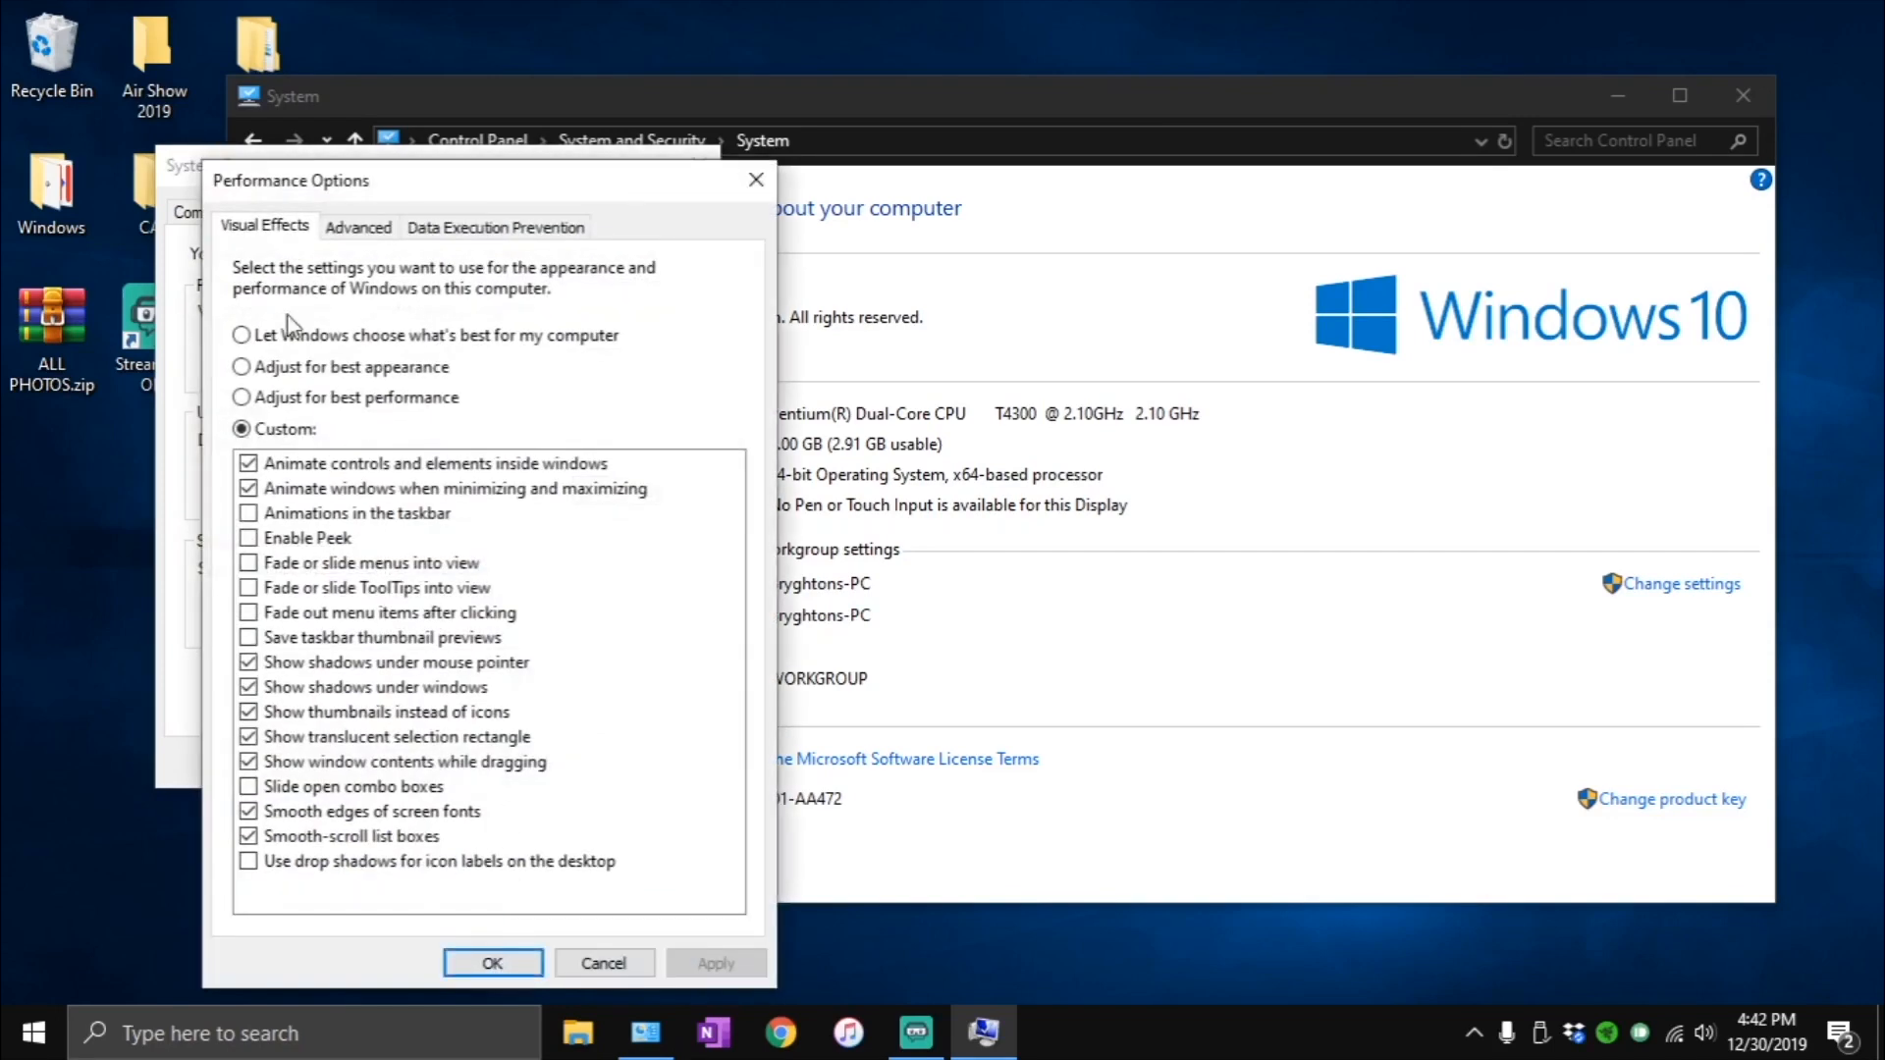
click(367, 230)
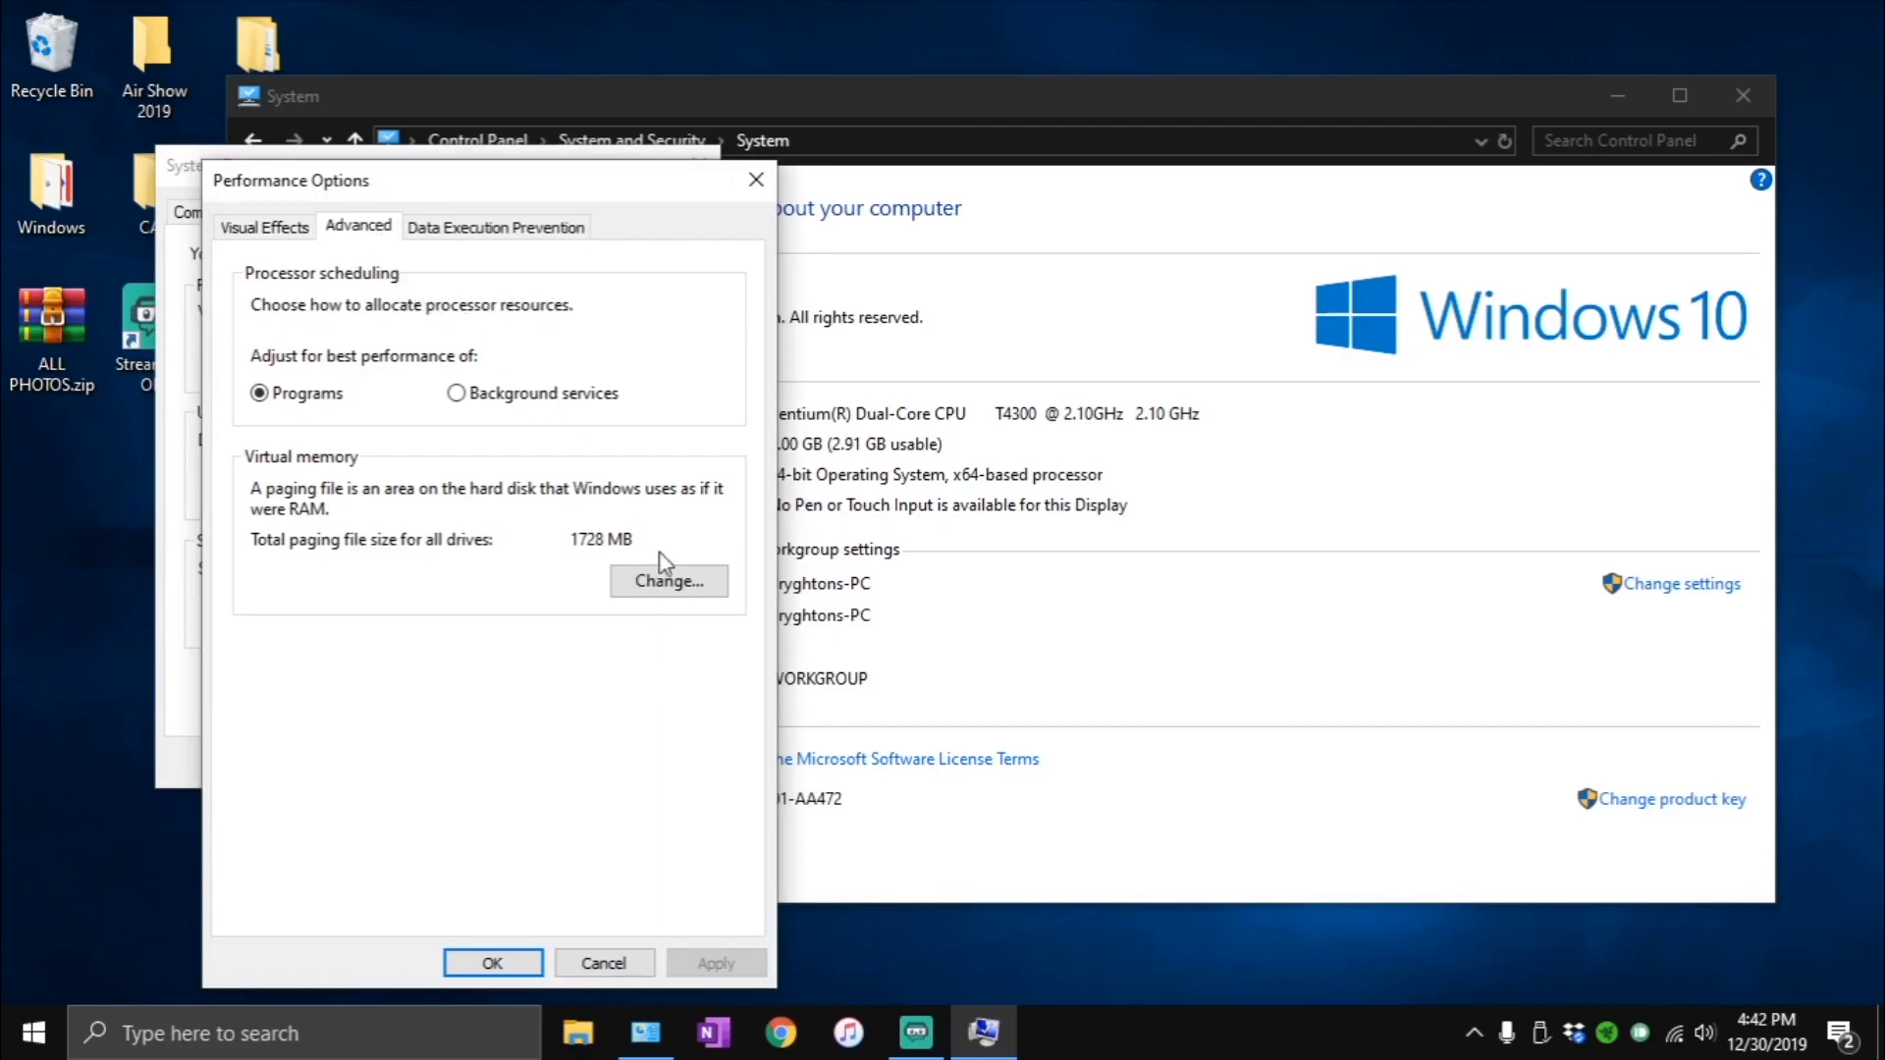
click(657, 579)
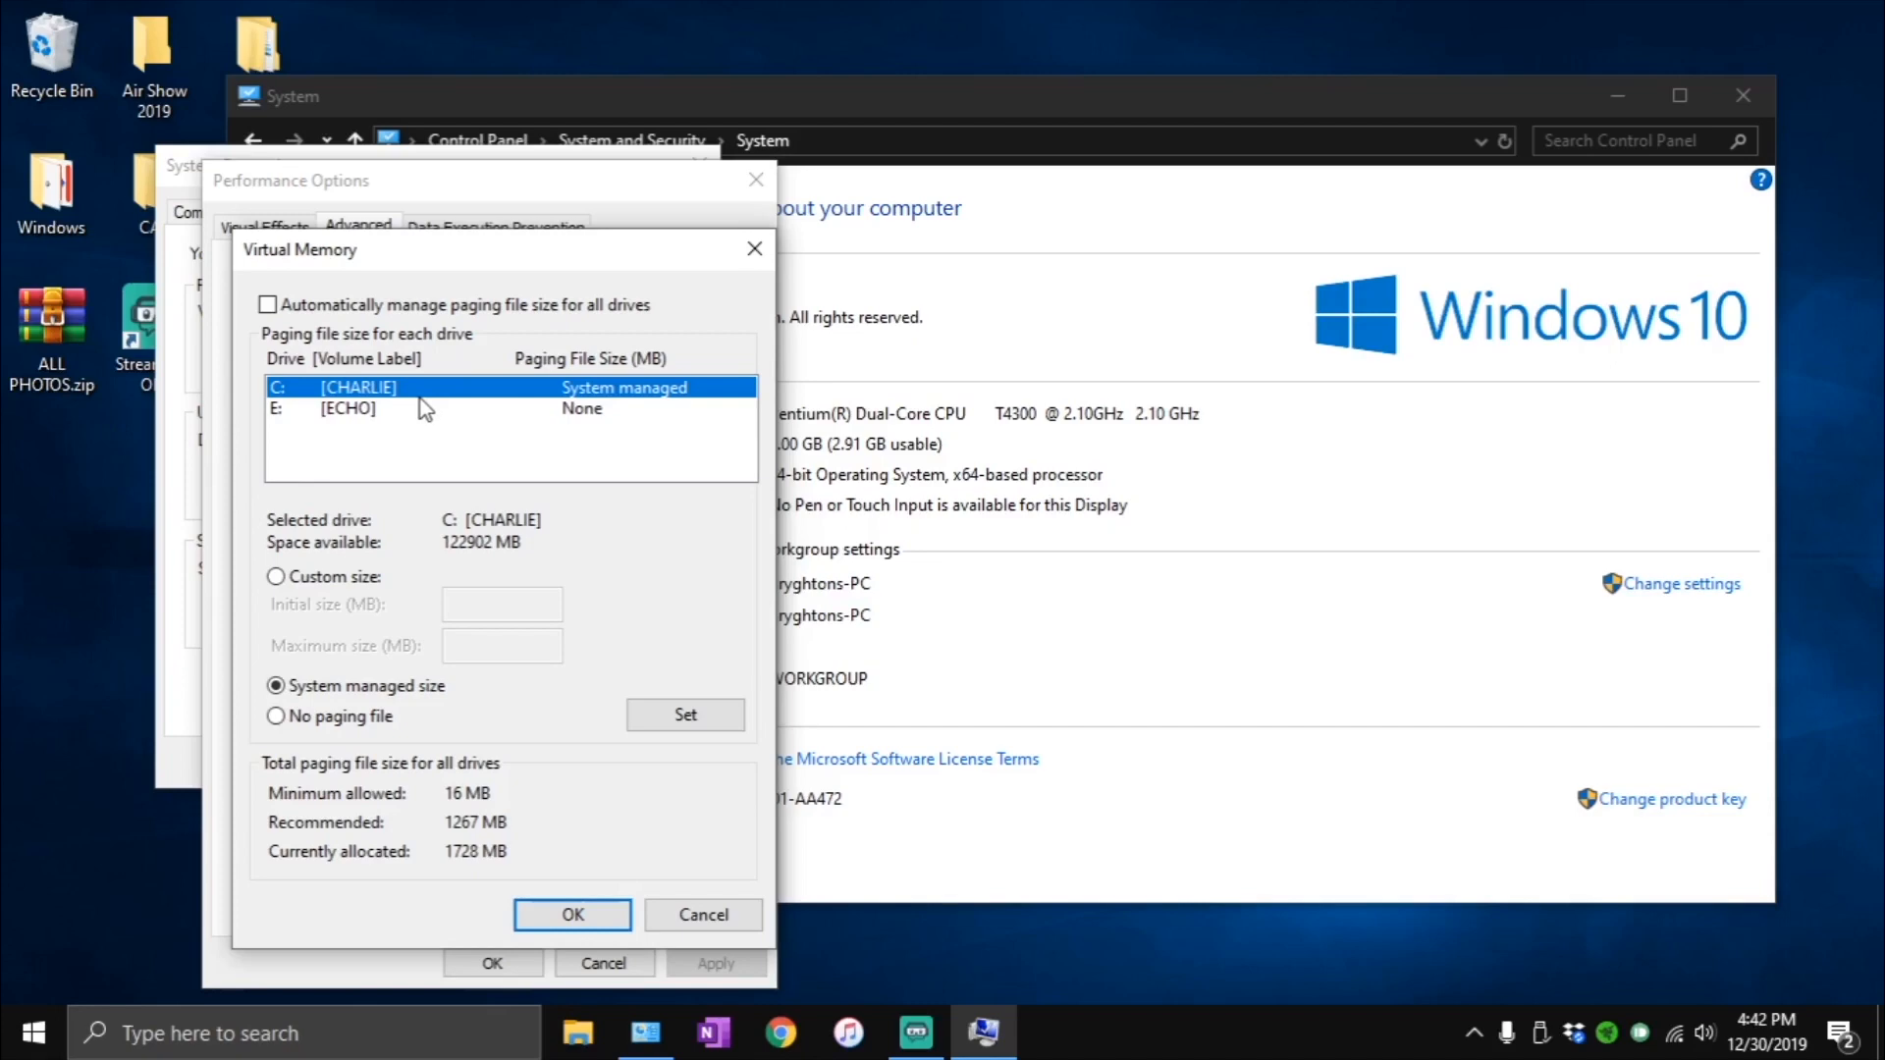
- Set drive E: to no paging file and drive C: to a system managed size, and accept the restart notice
click(588, 411)
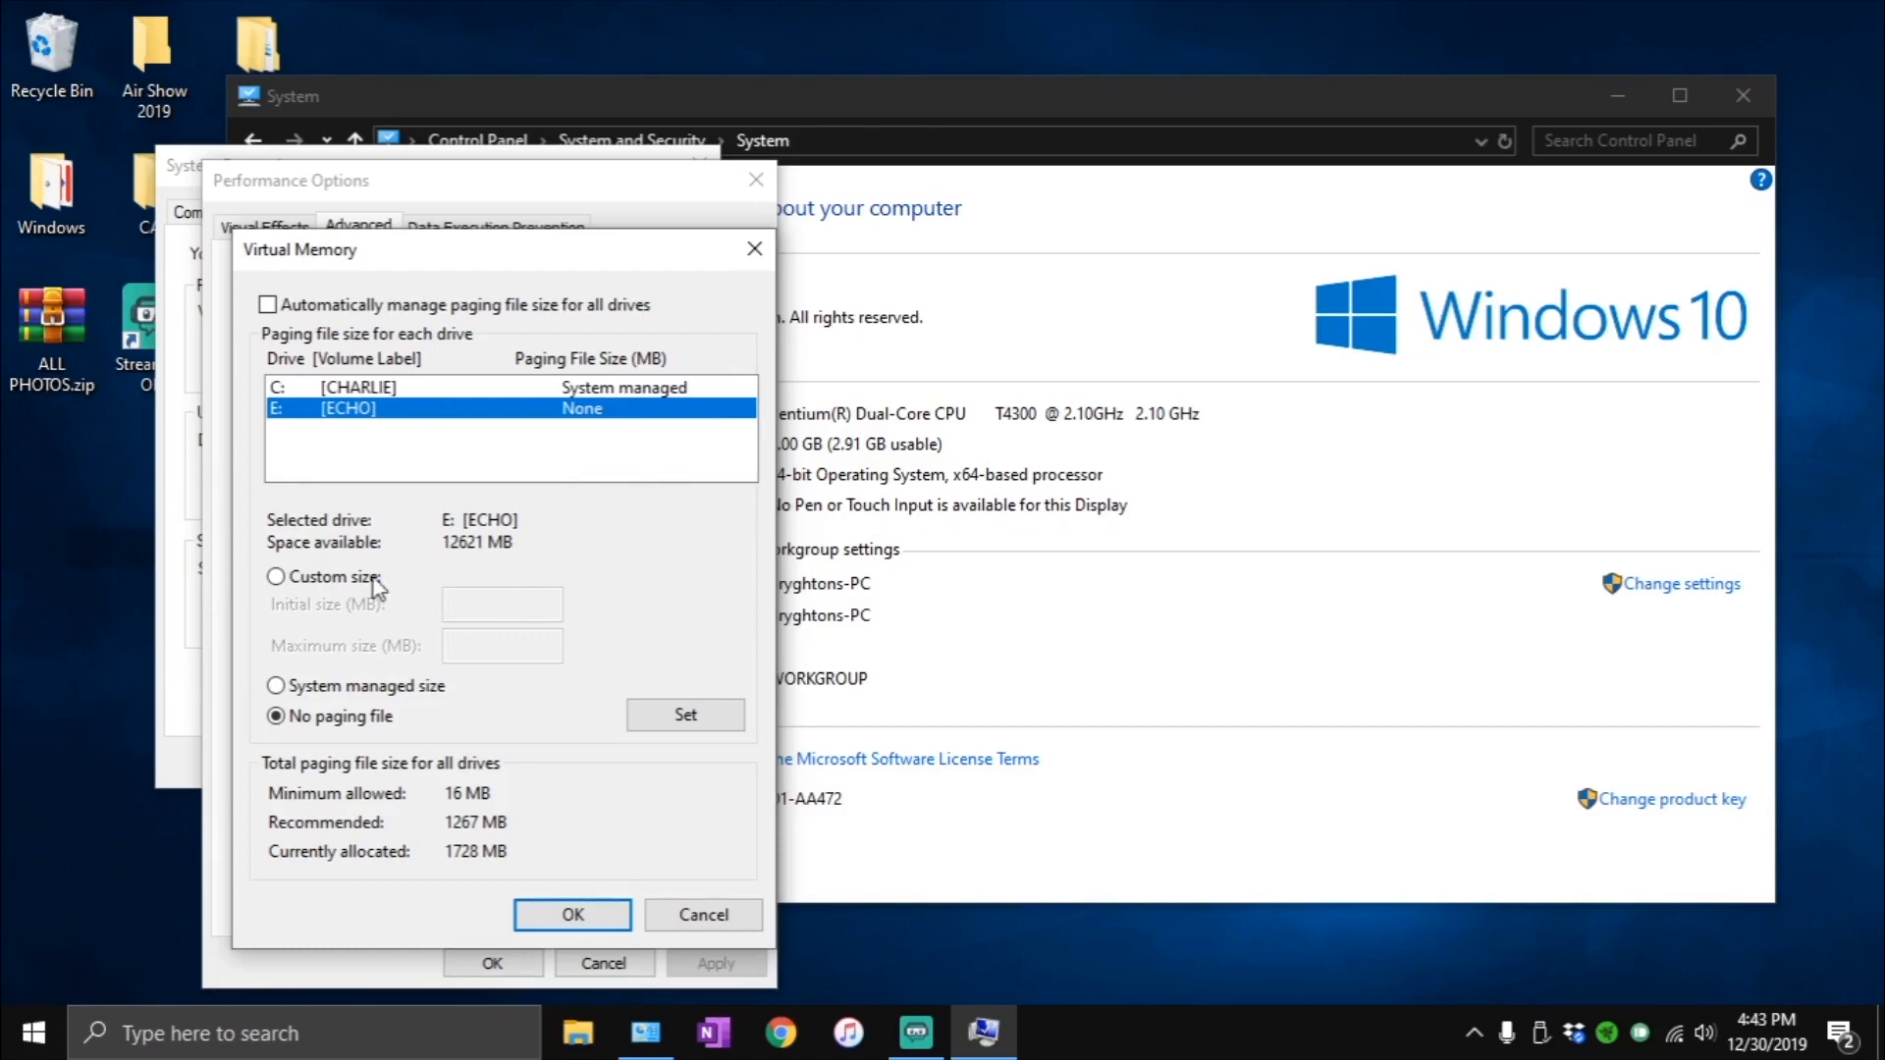
click(716, 715)
click(676, 383)
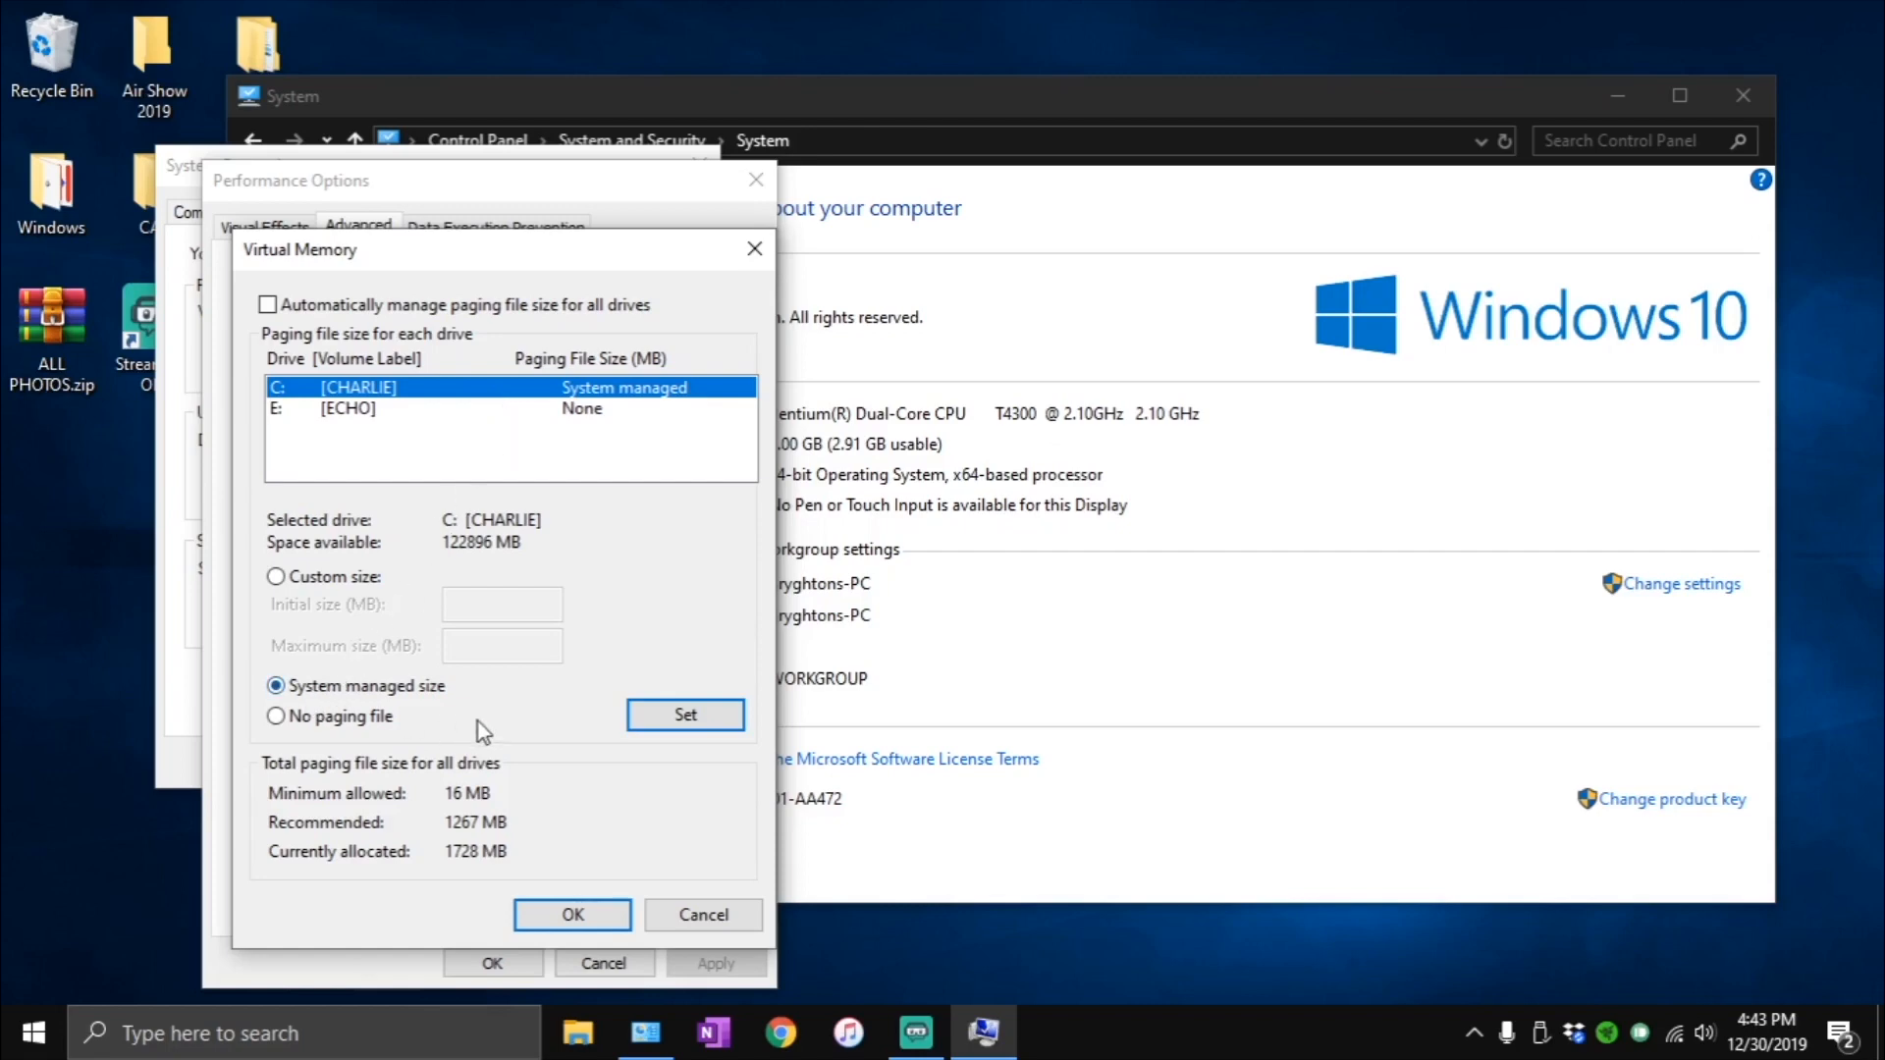
click(707, 719)
click(609, 915)
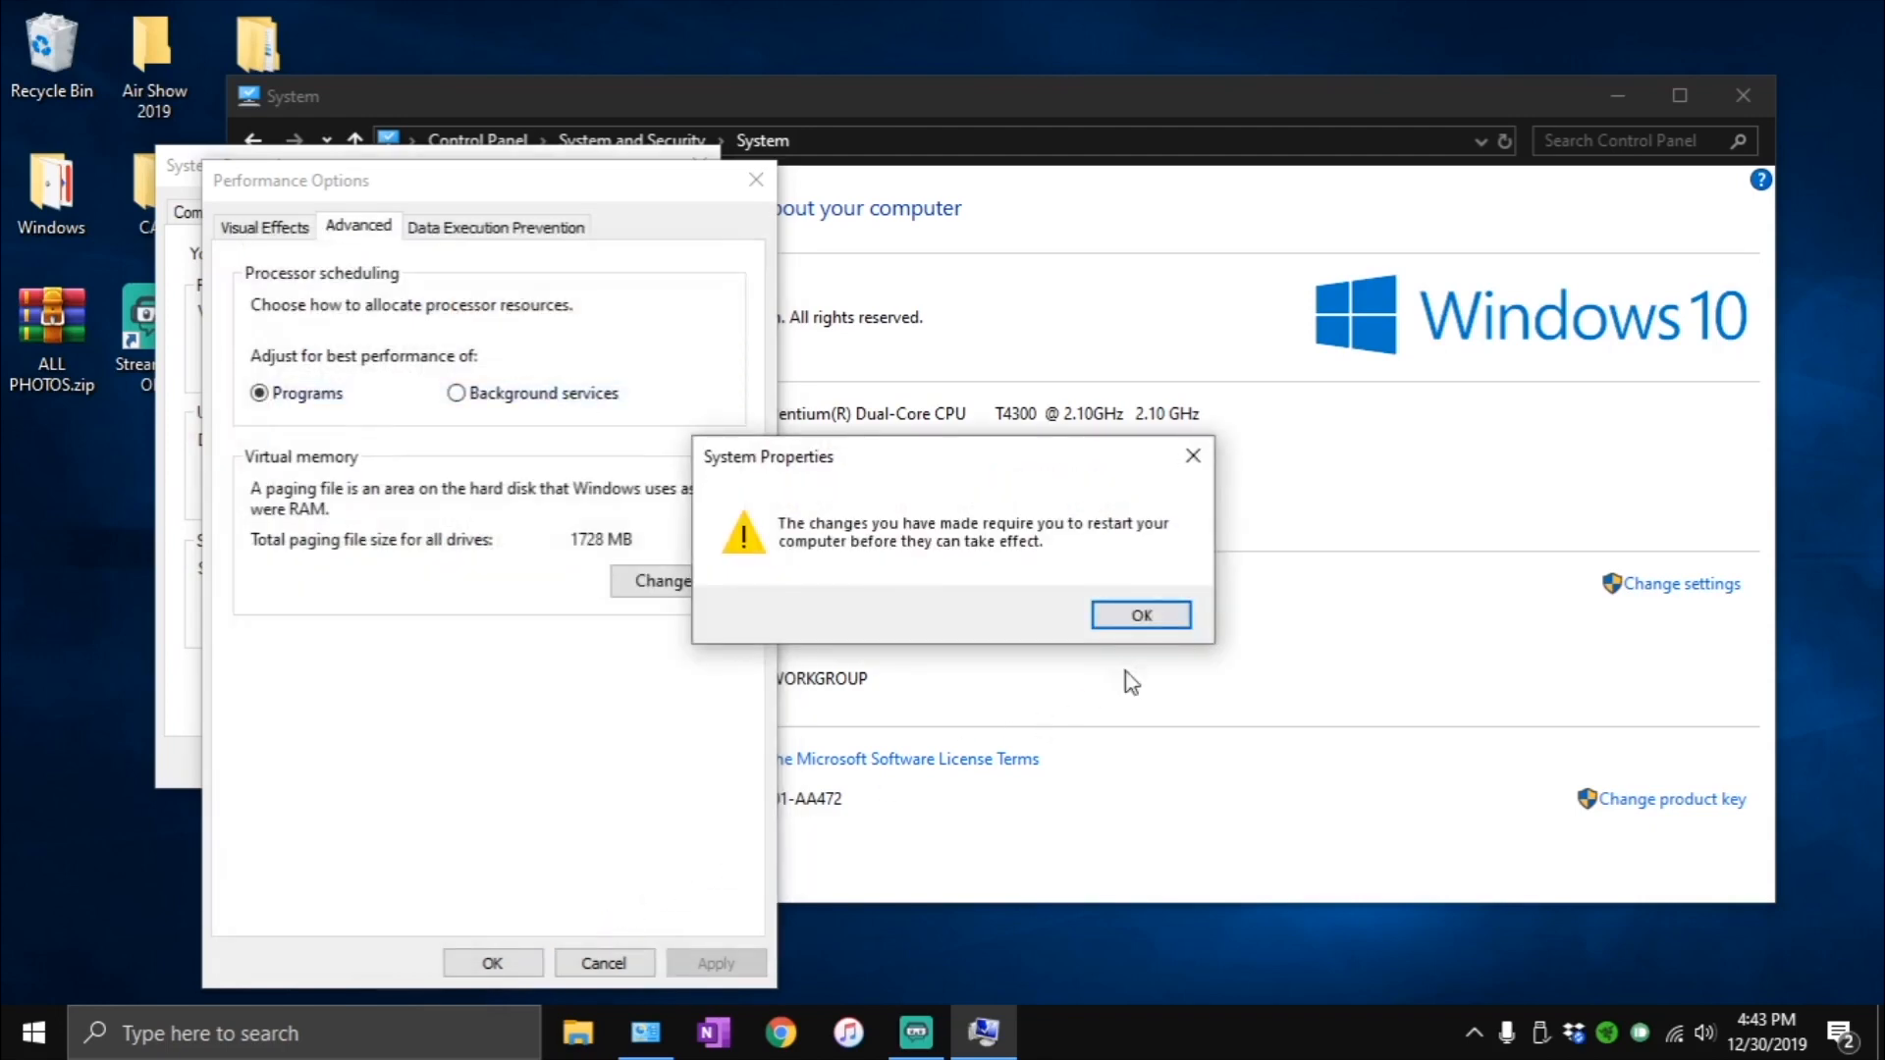
click(1165, 619)
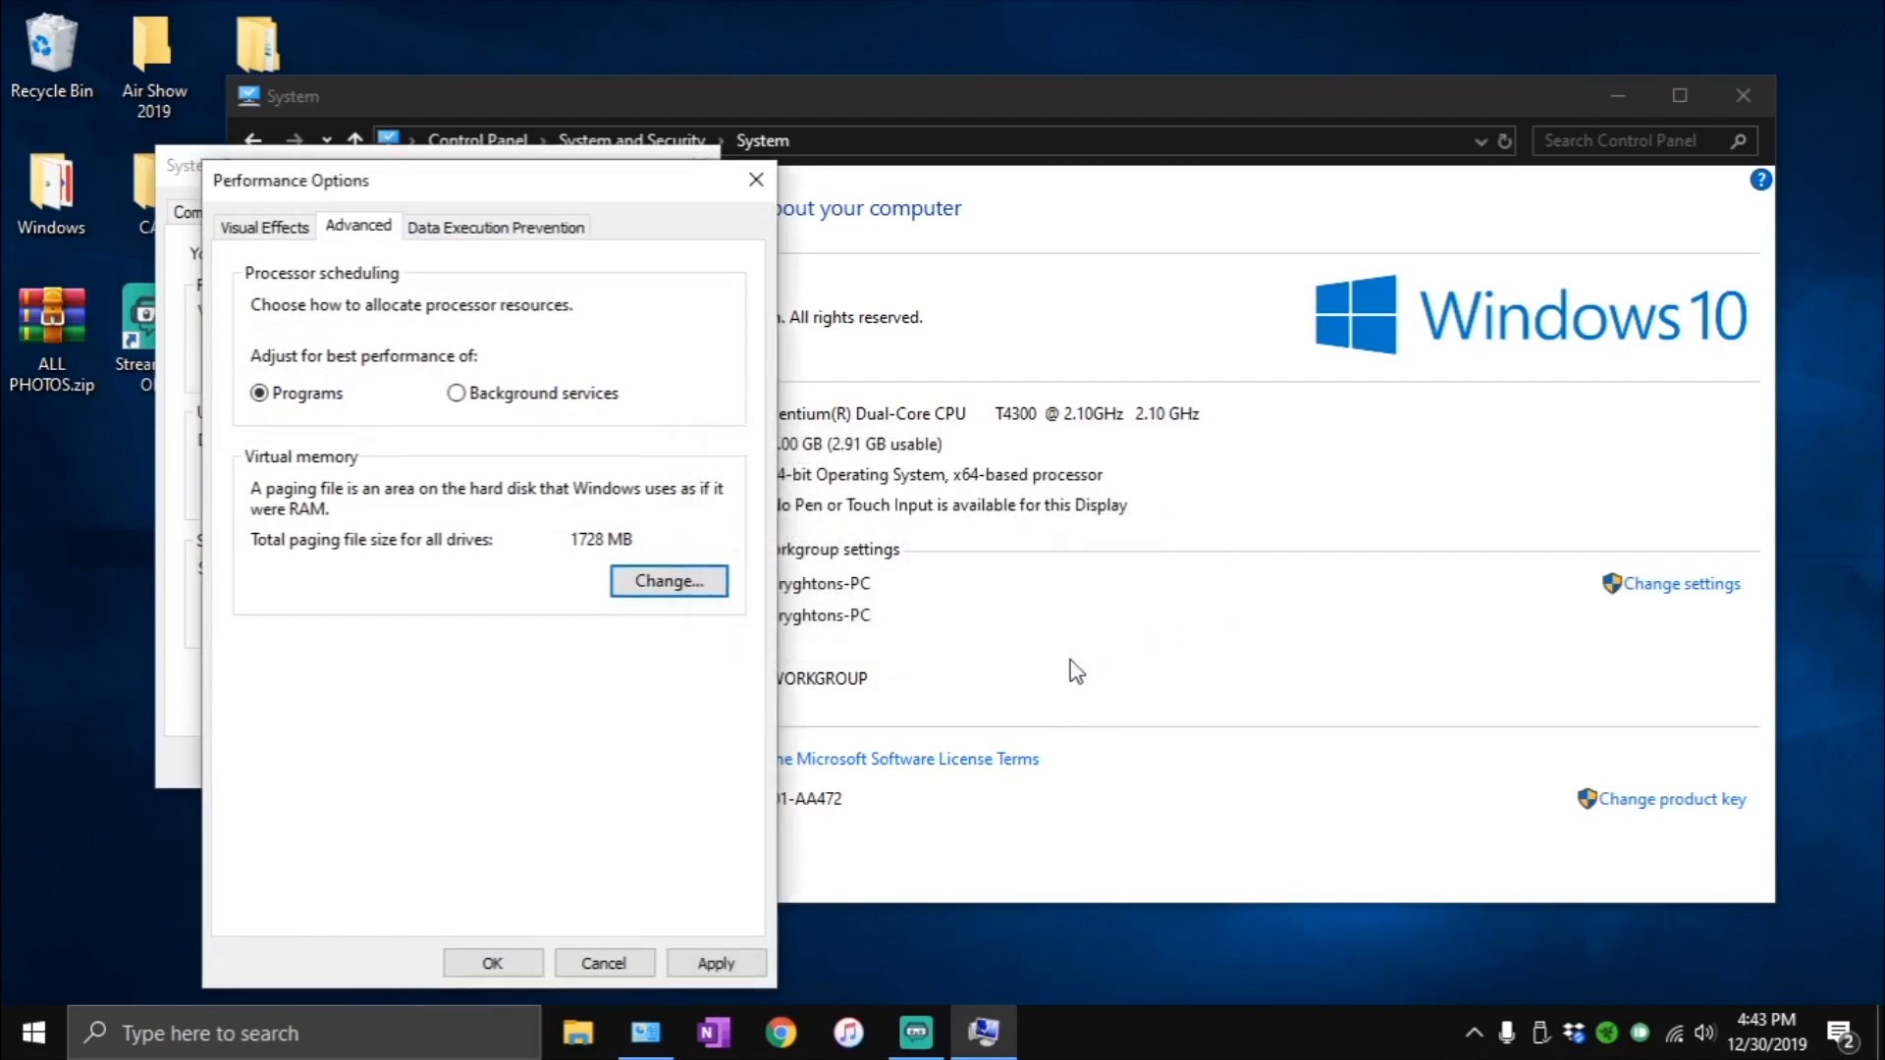
- Check the Data Execution Prevention setting, and apply and close the Performance Options
click(557, 234)
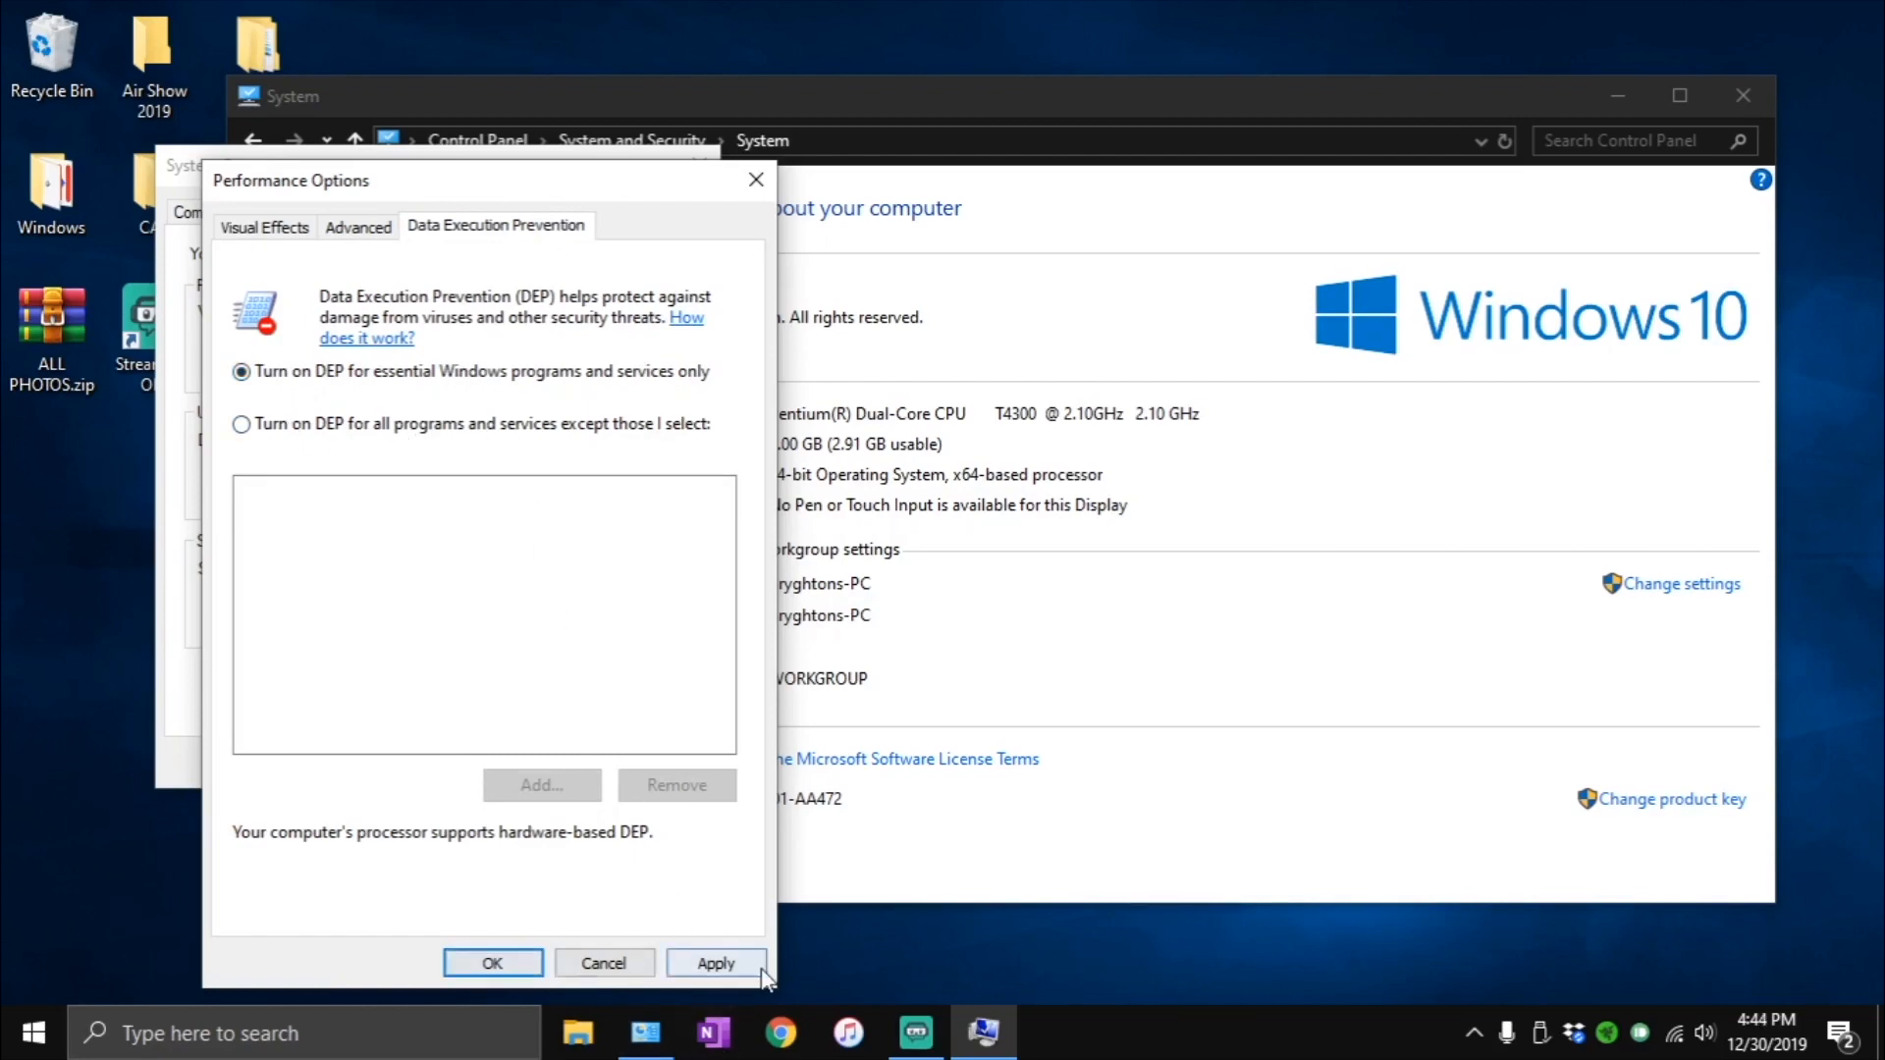
click(714, 960)
click(502, 963)
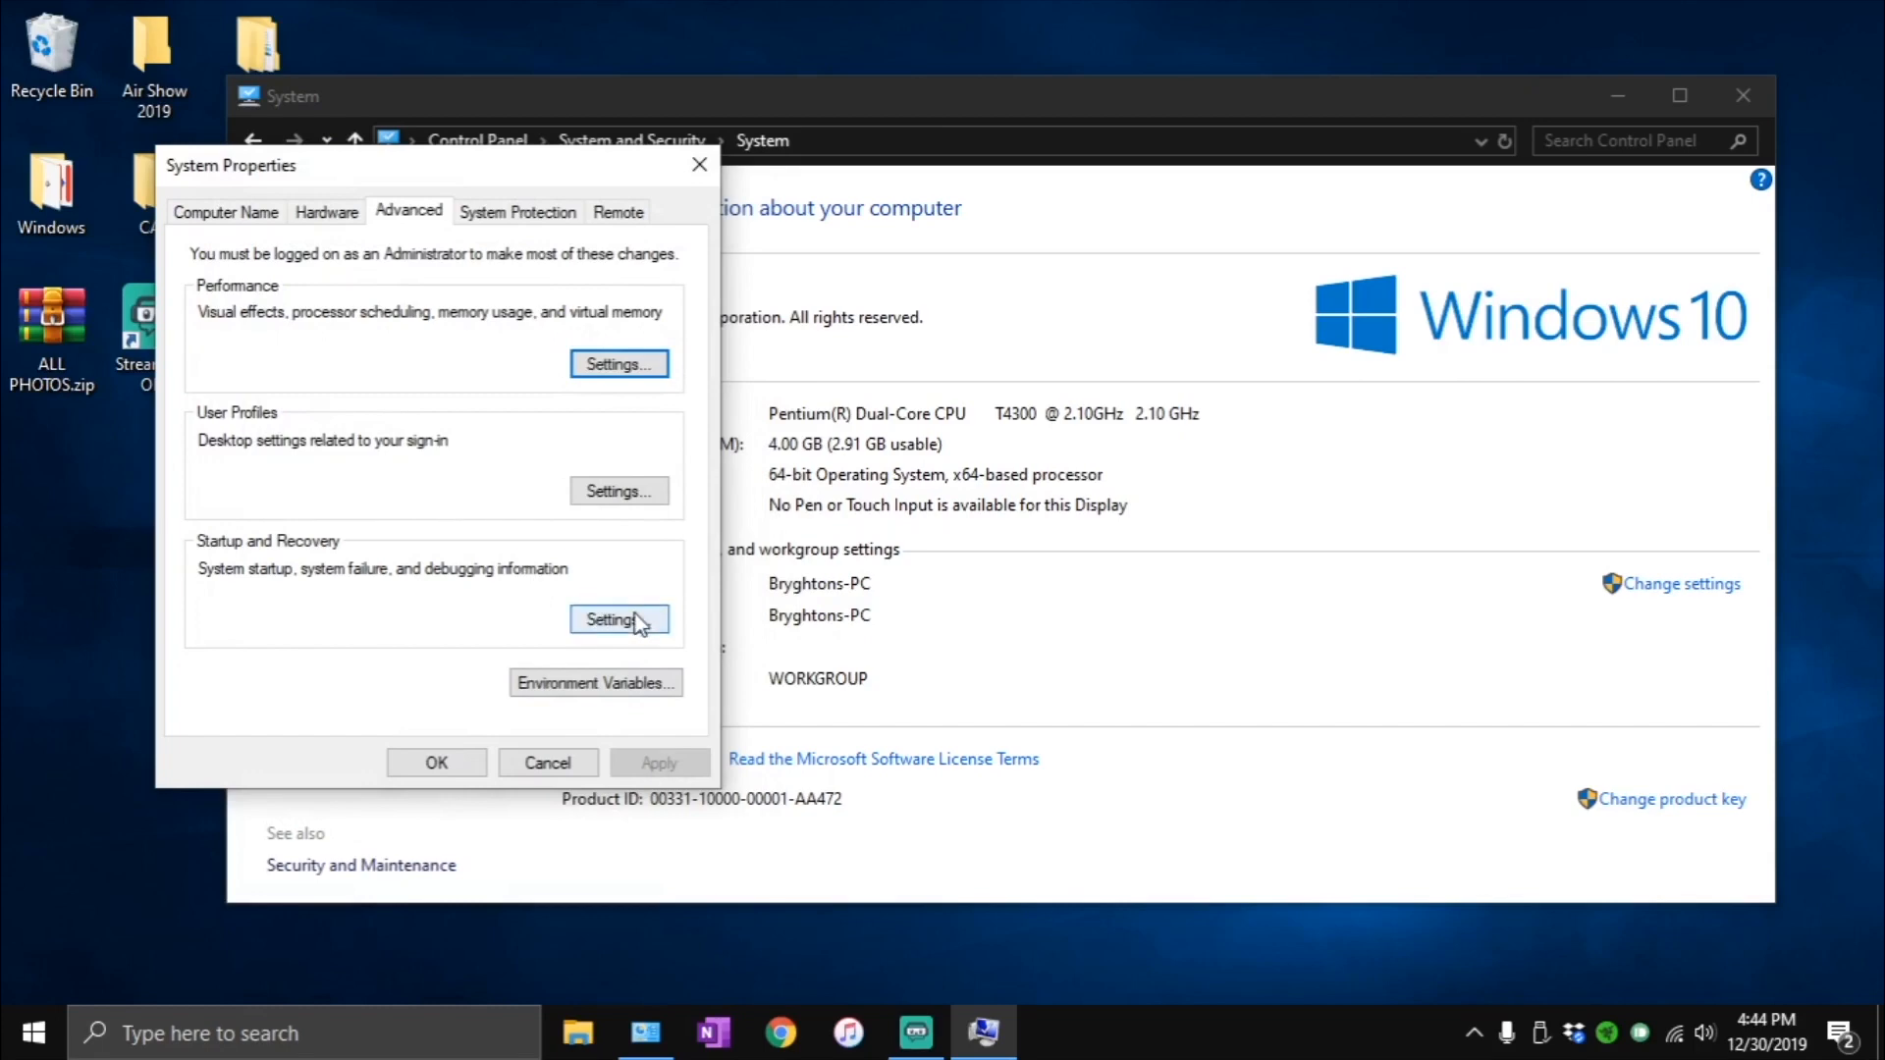
- Check the default operating system choices in the Startup and Recovery settings, and close them
click(636, 620)
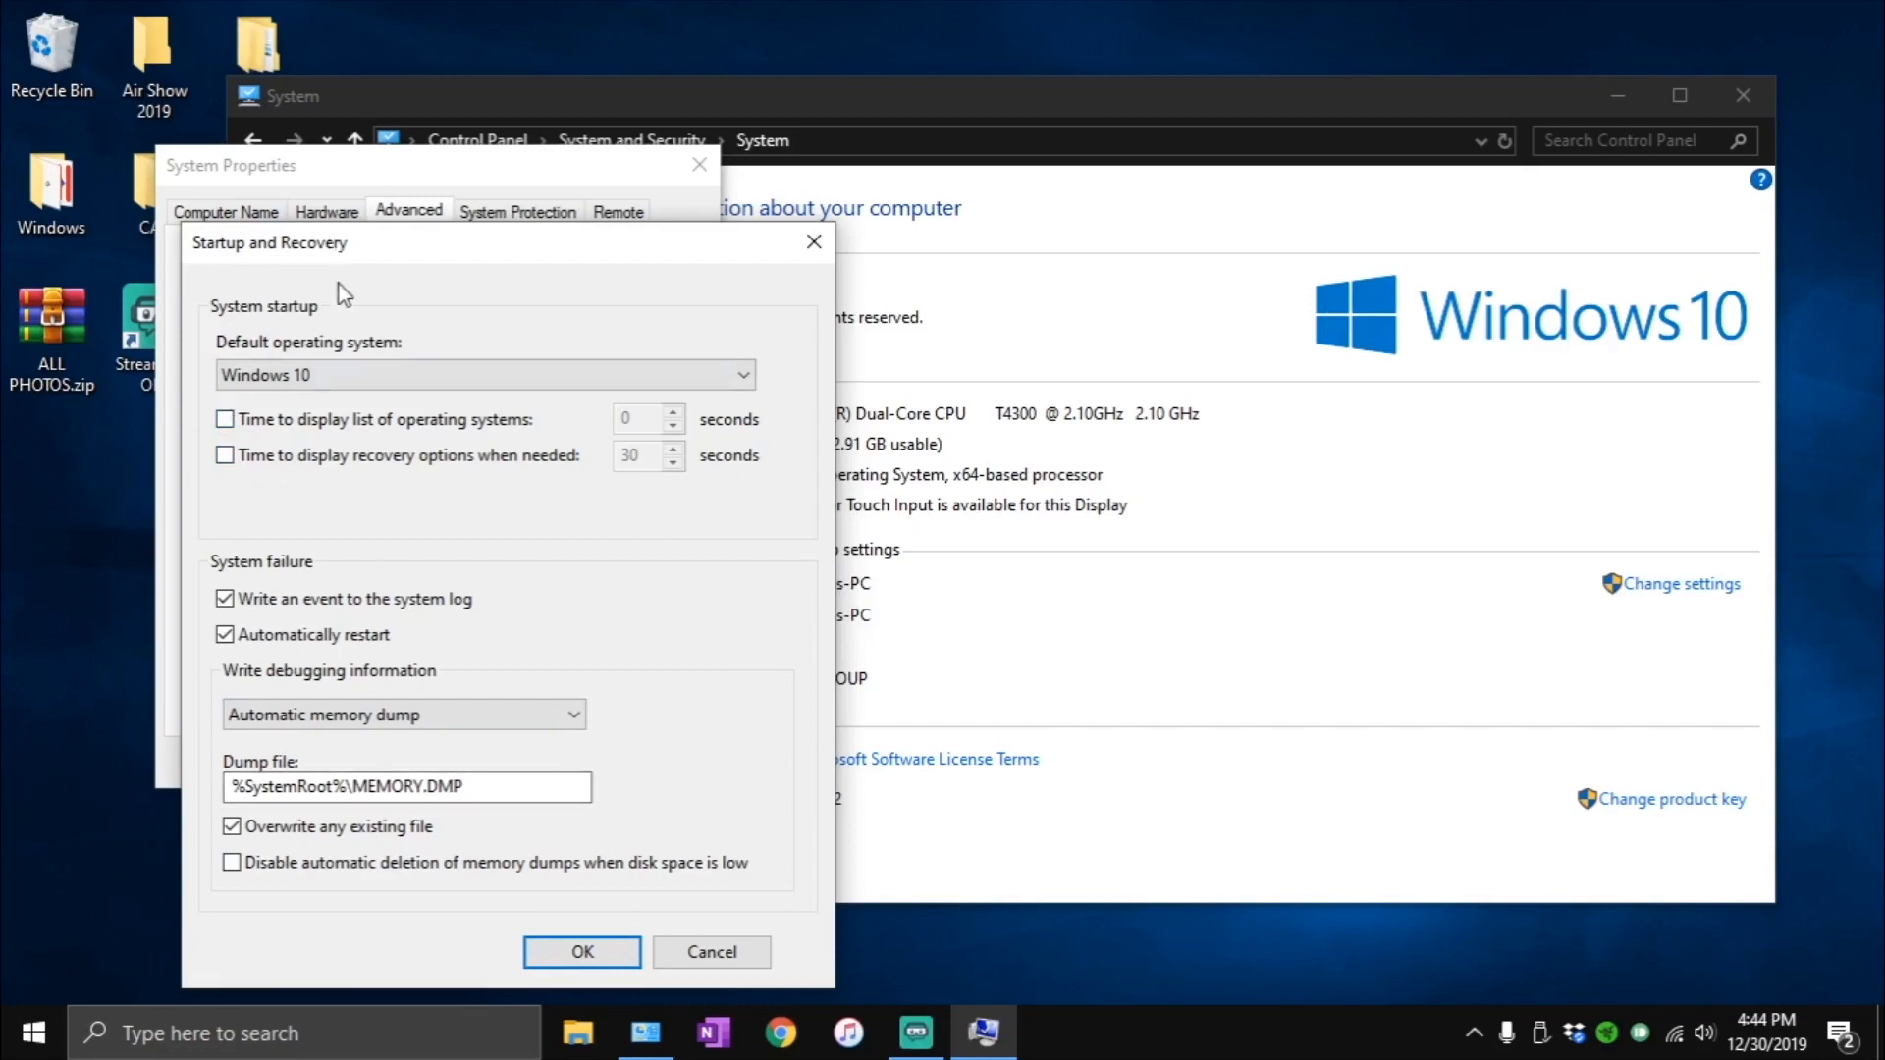
click(339, 376)
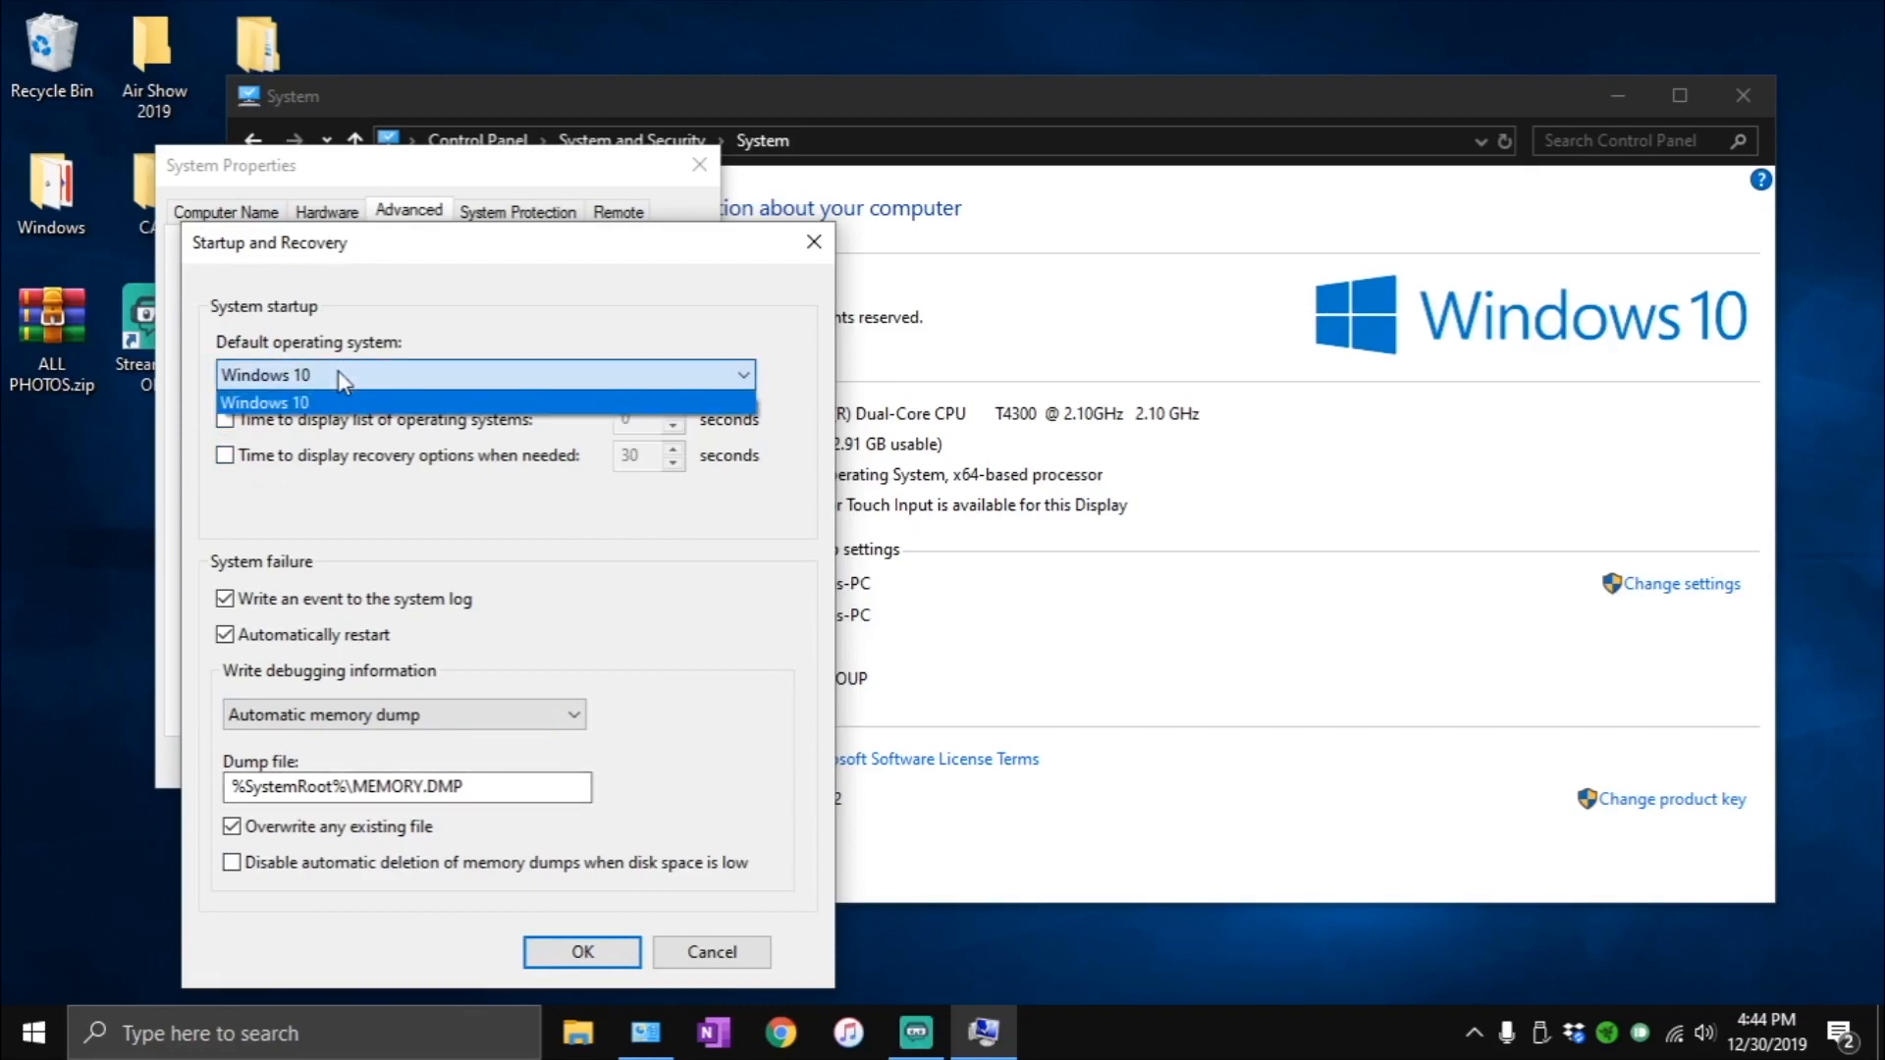
click(338, 371)
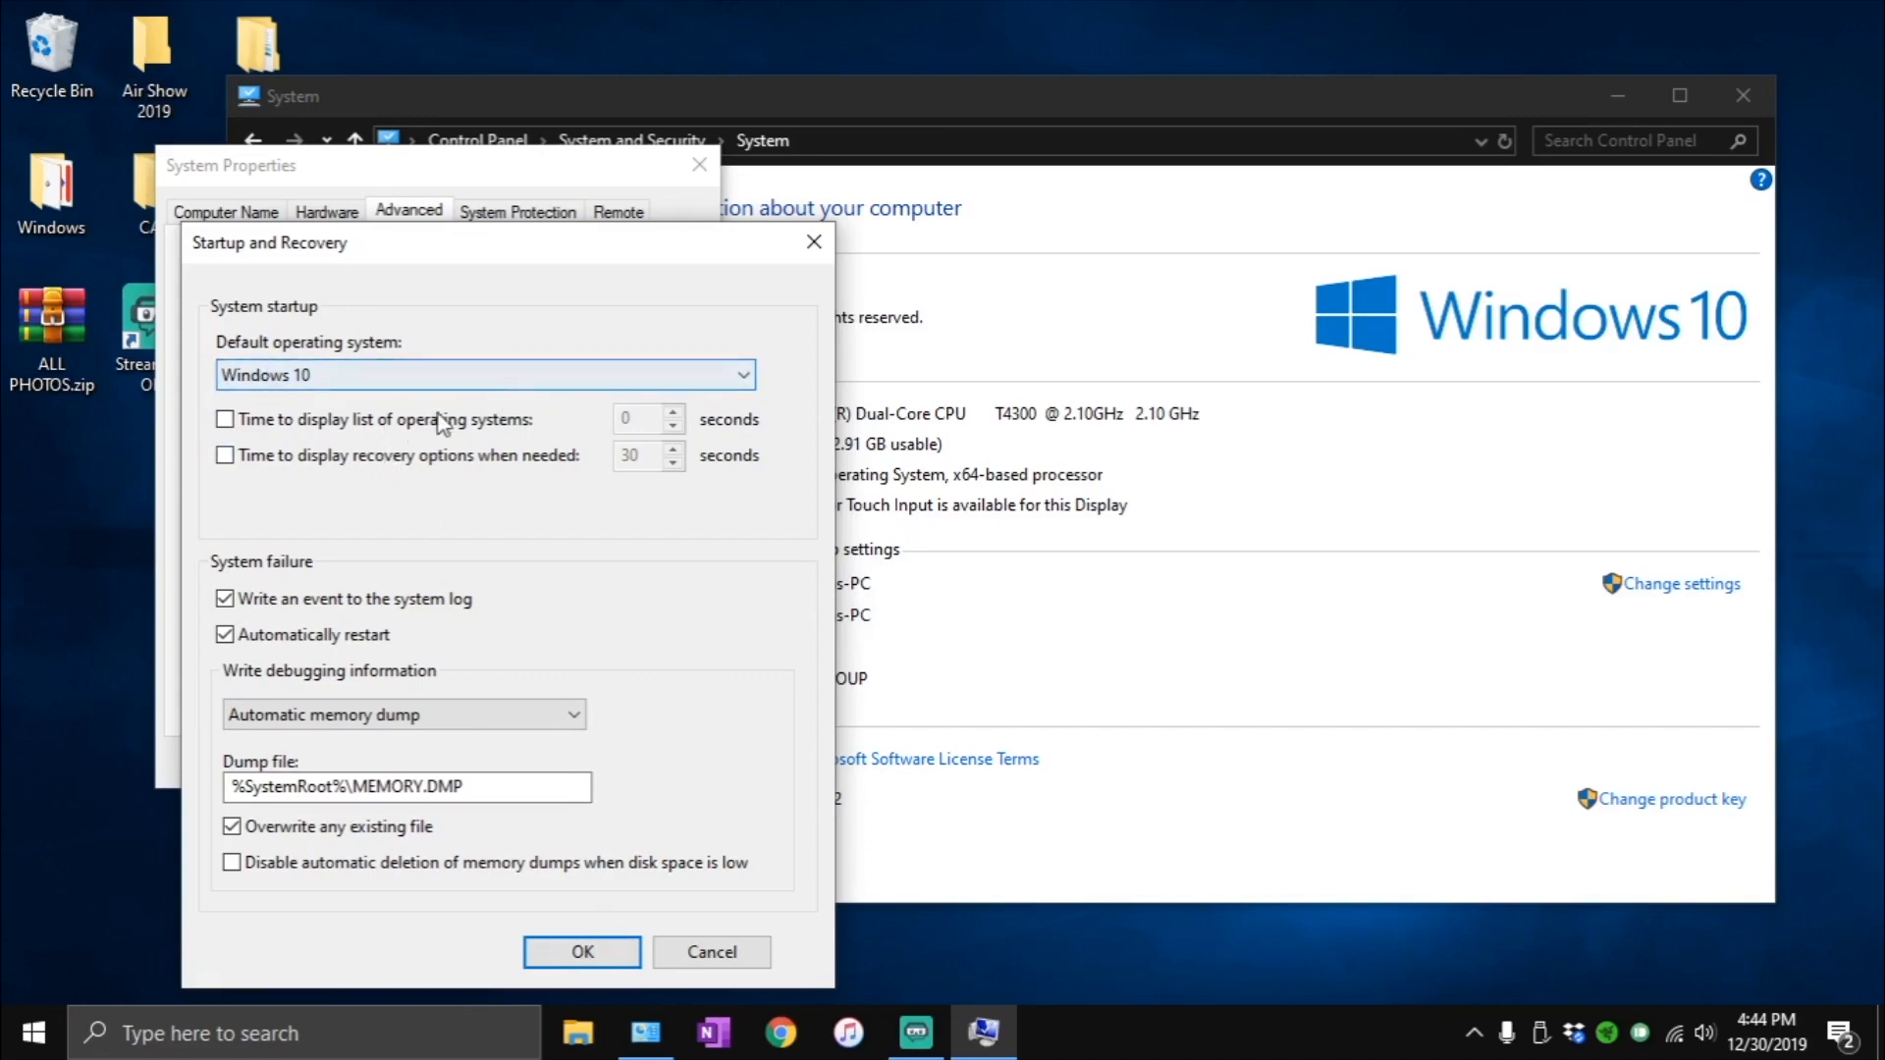
click(582, 951)
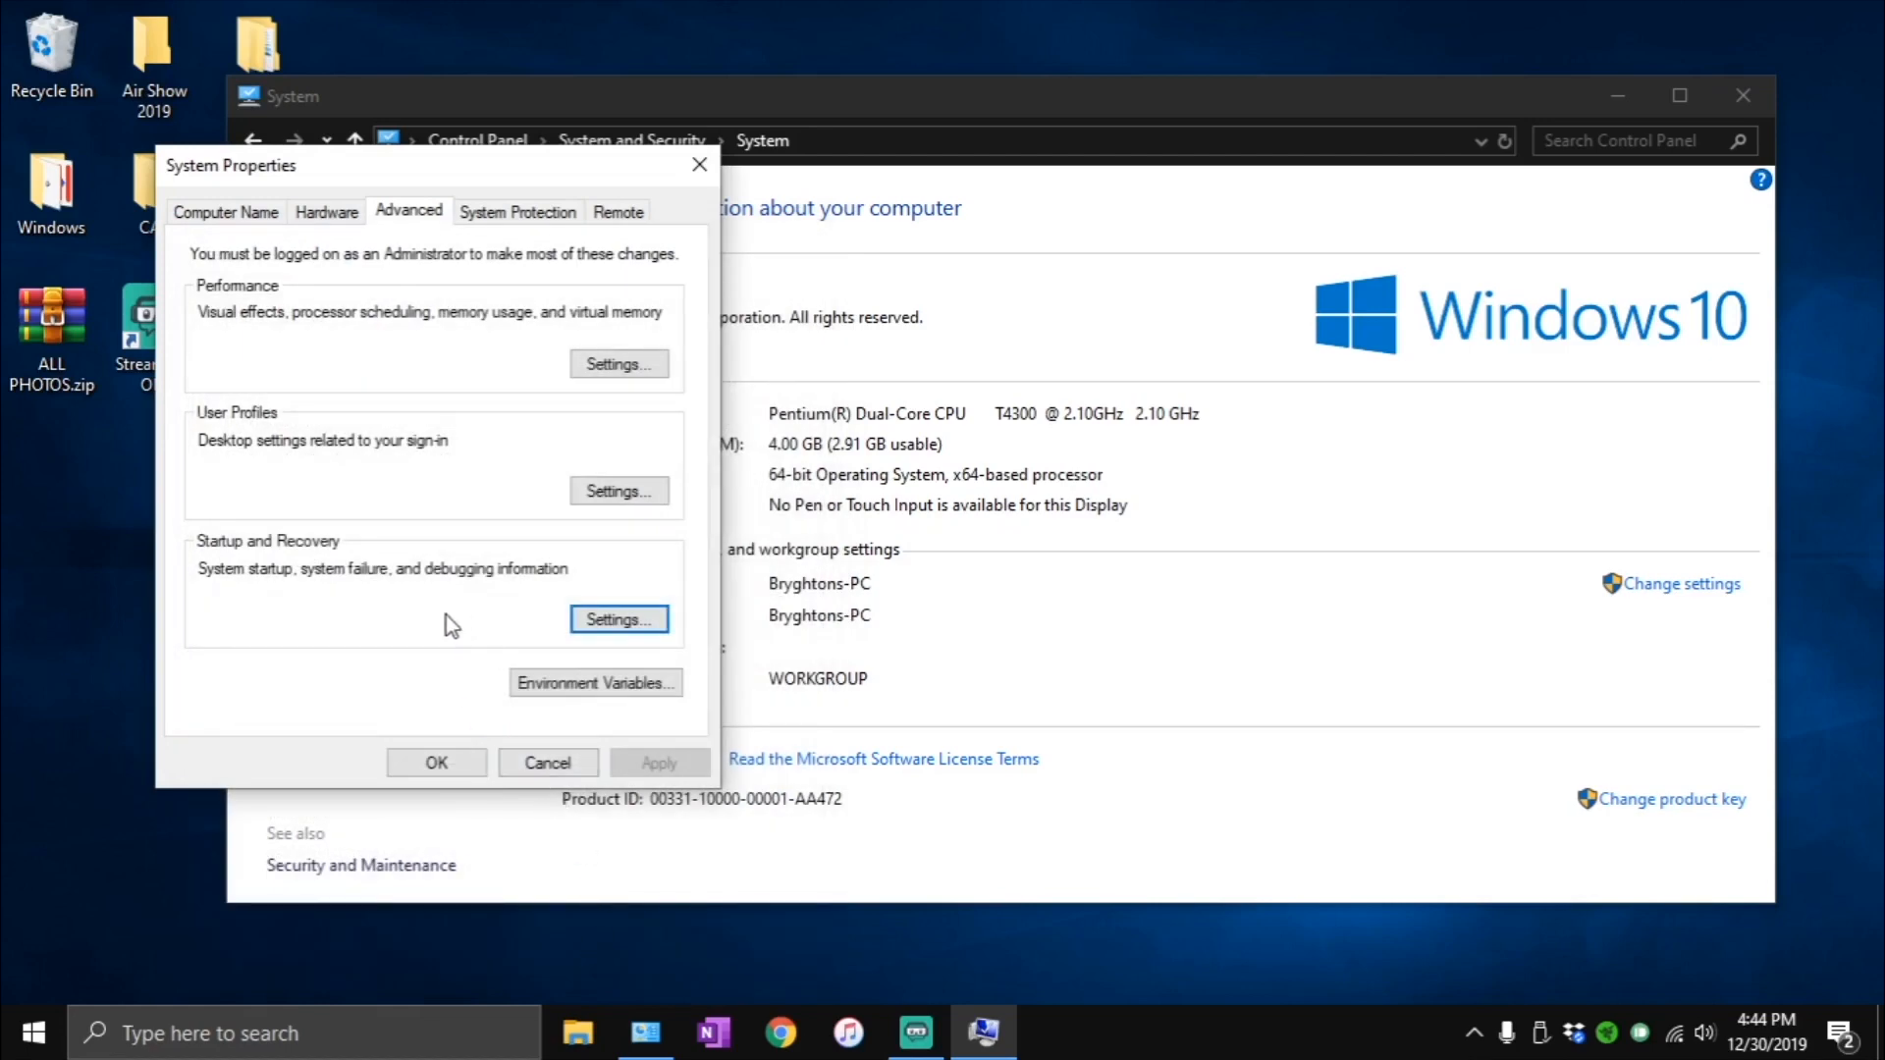
- Check the advanced Remote Assistance settings, and turn off Remote Assistance connections to this computer and apply
click(613, 208)
click(334, 292)
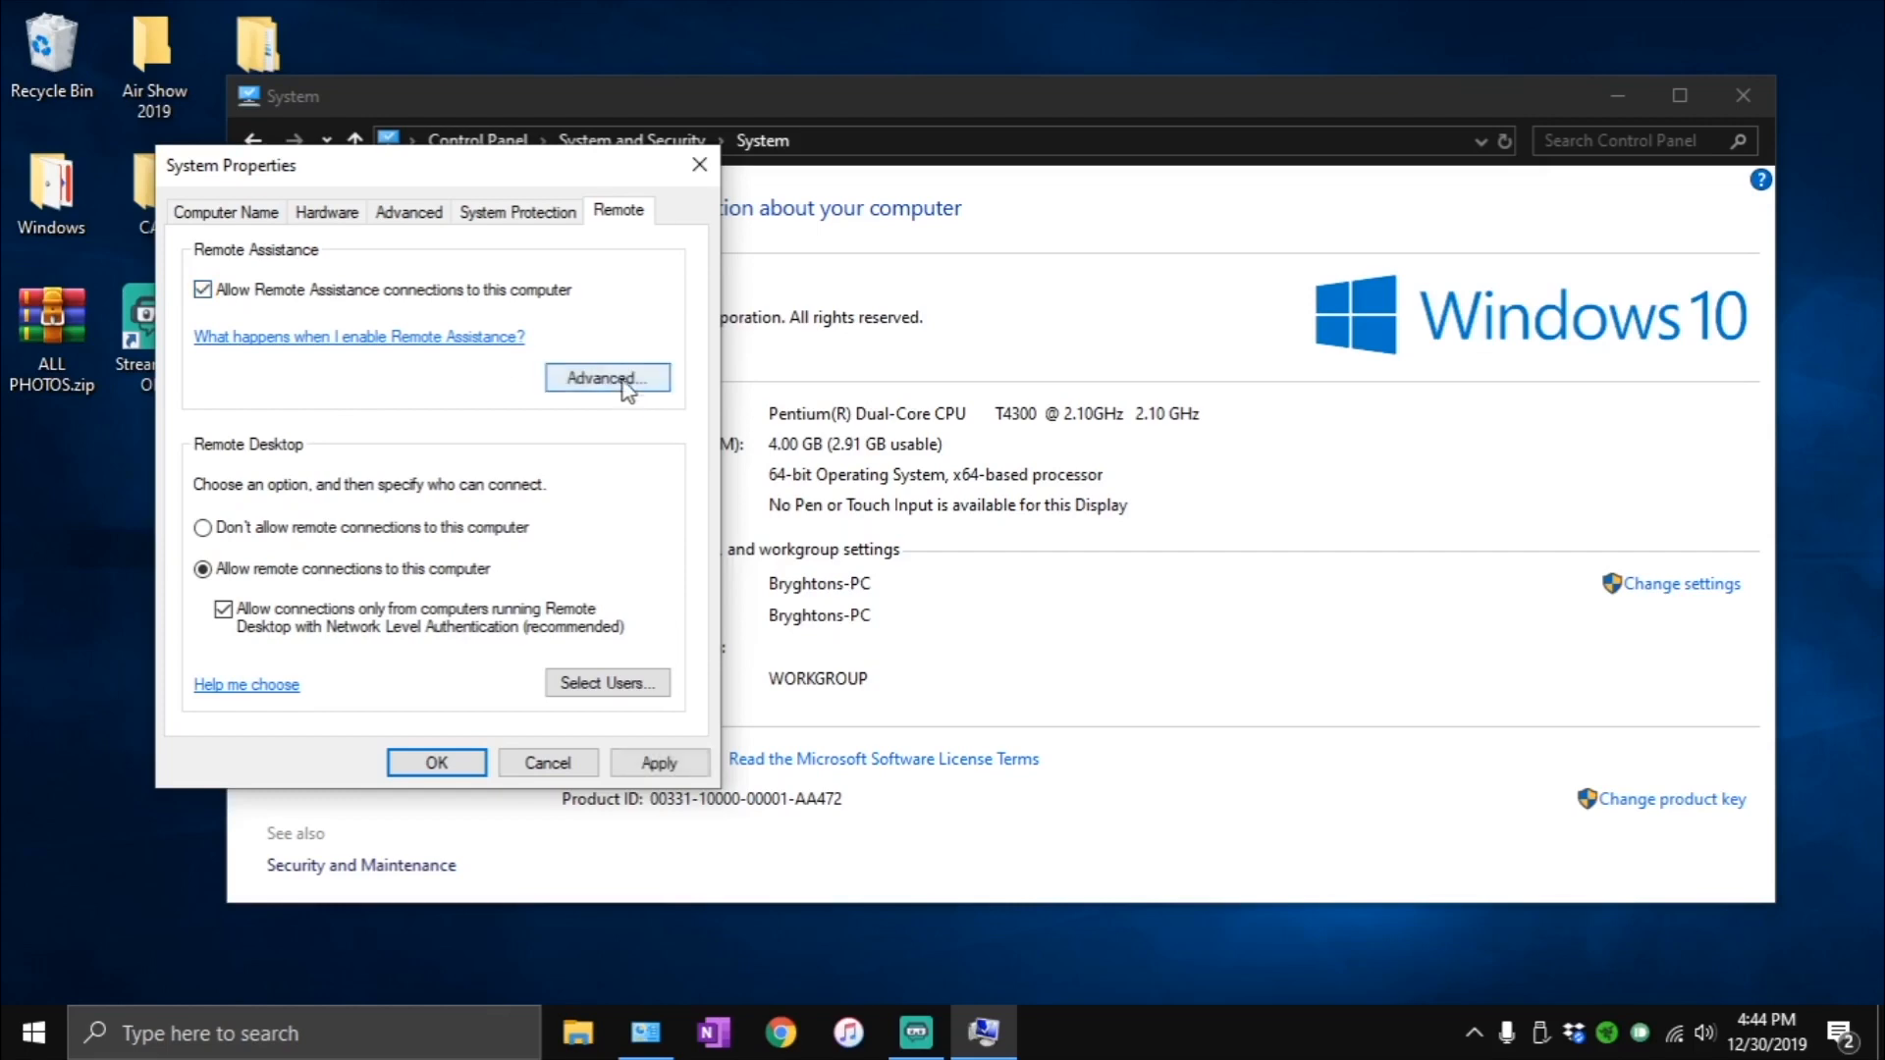
click(607, 379)
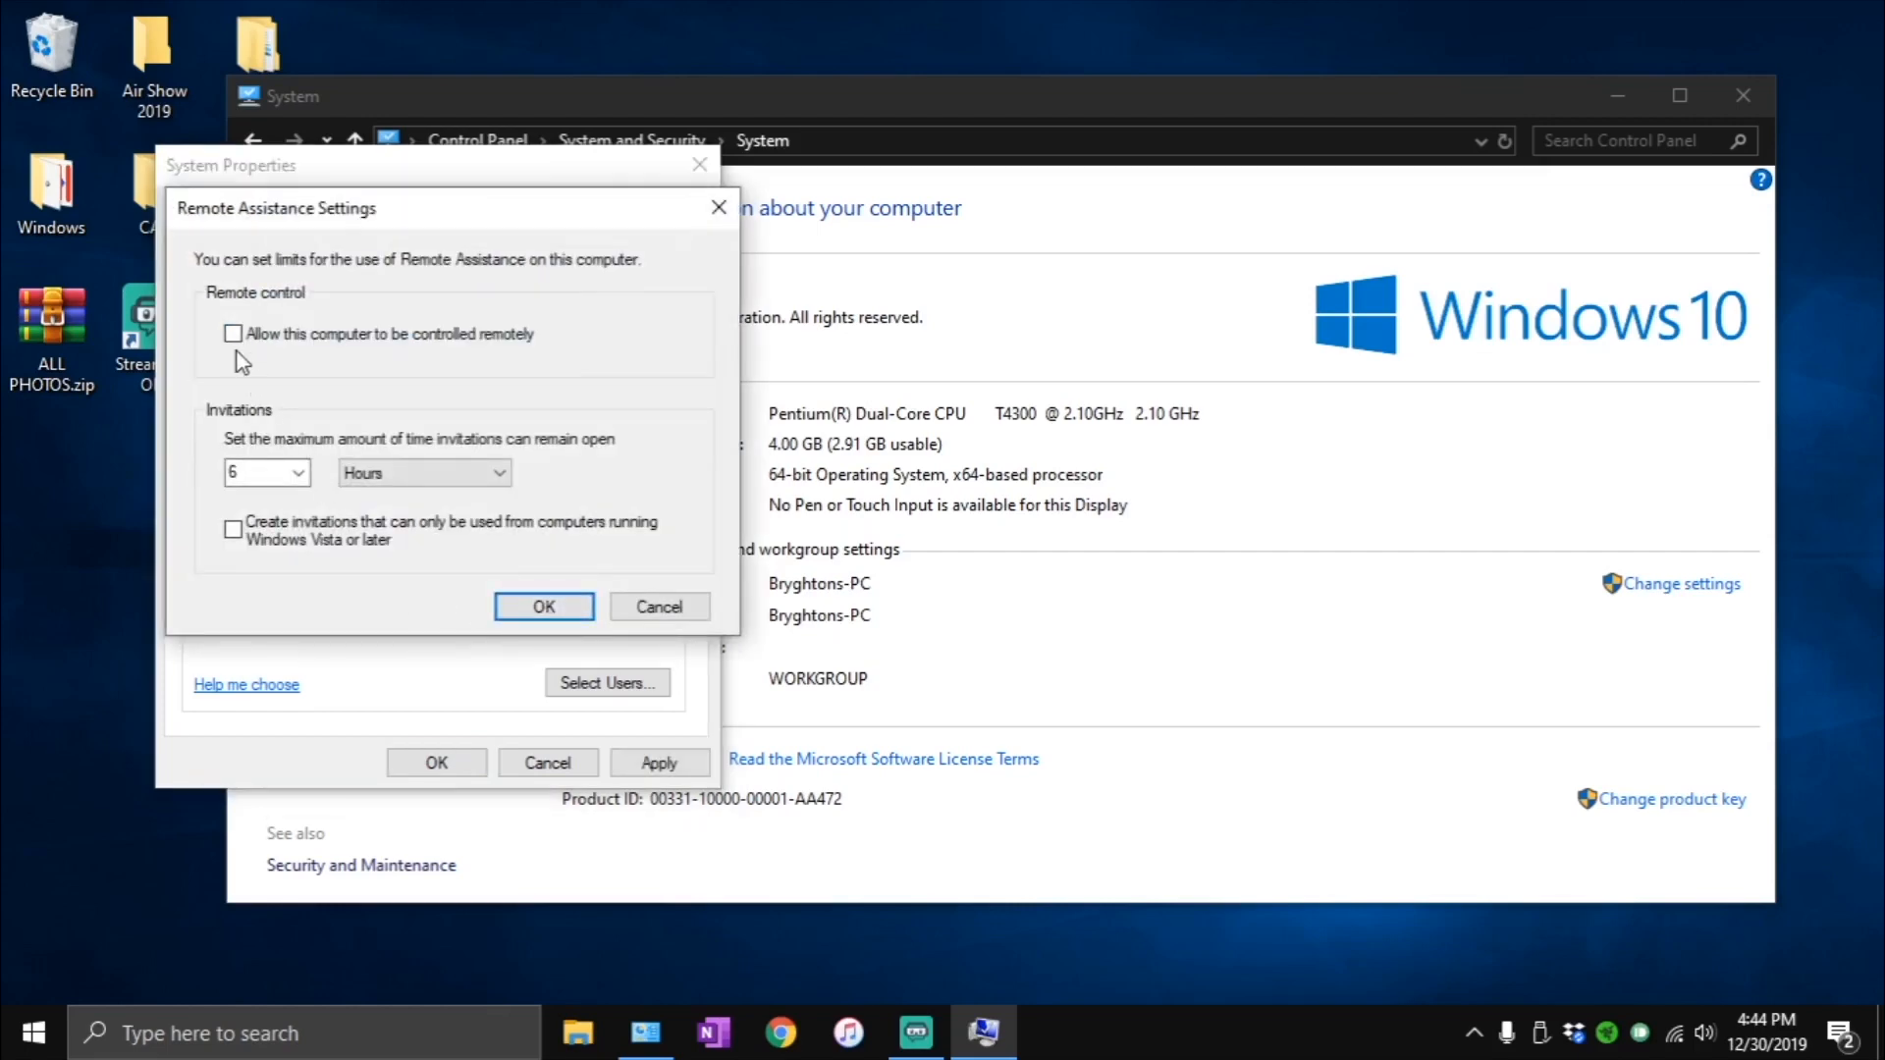
click(555, 606)
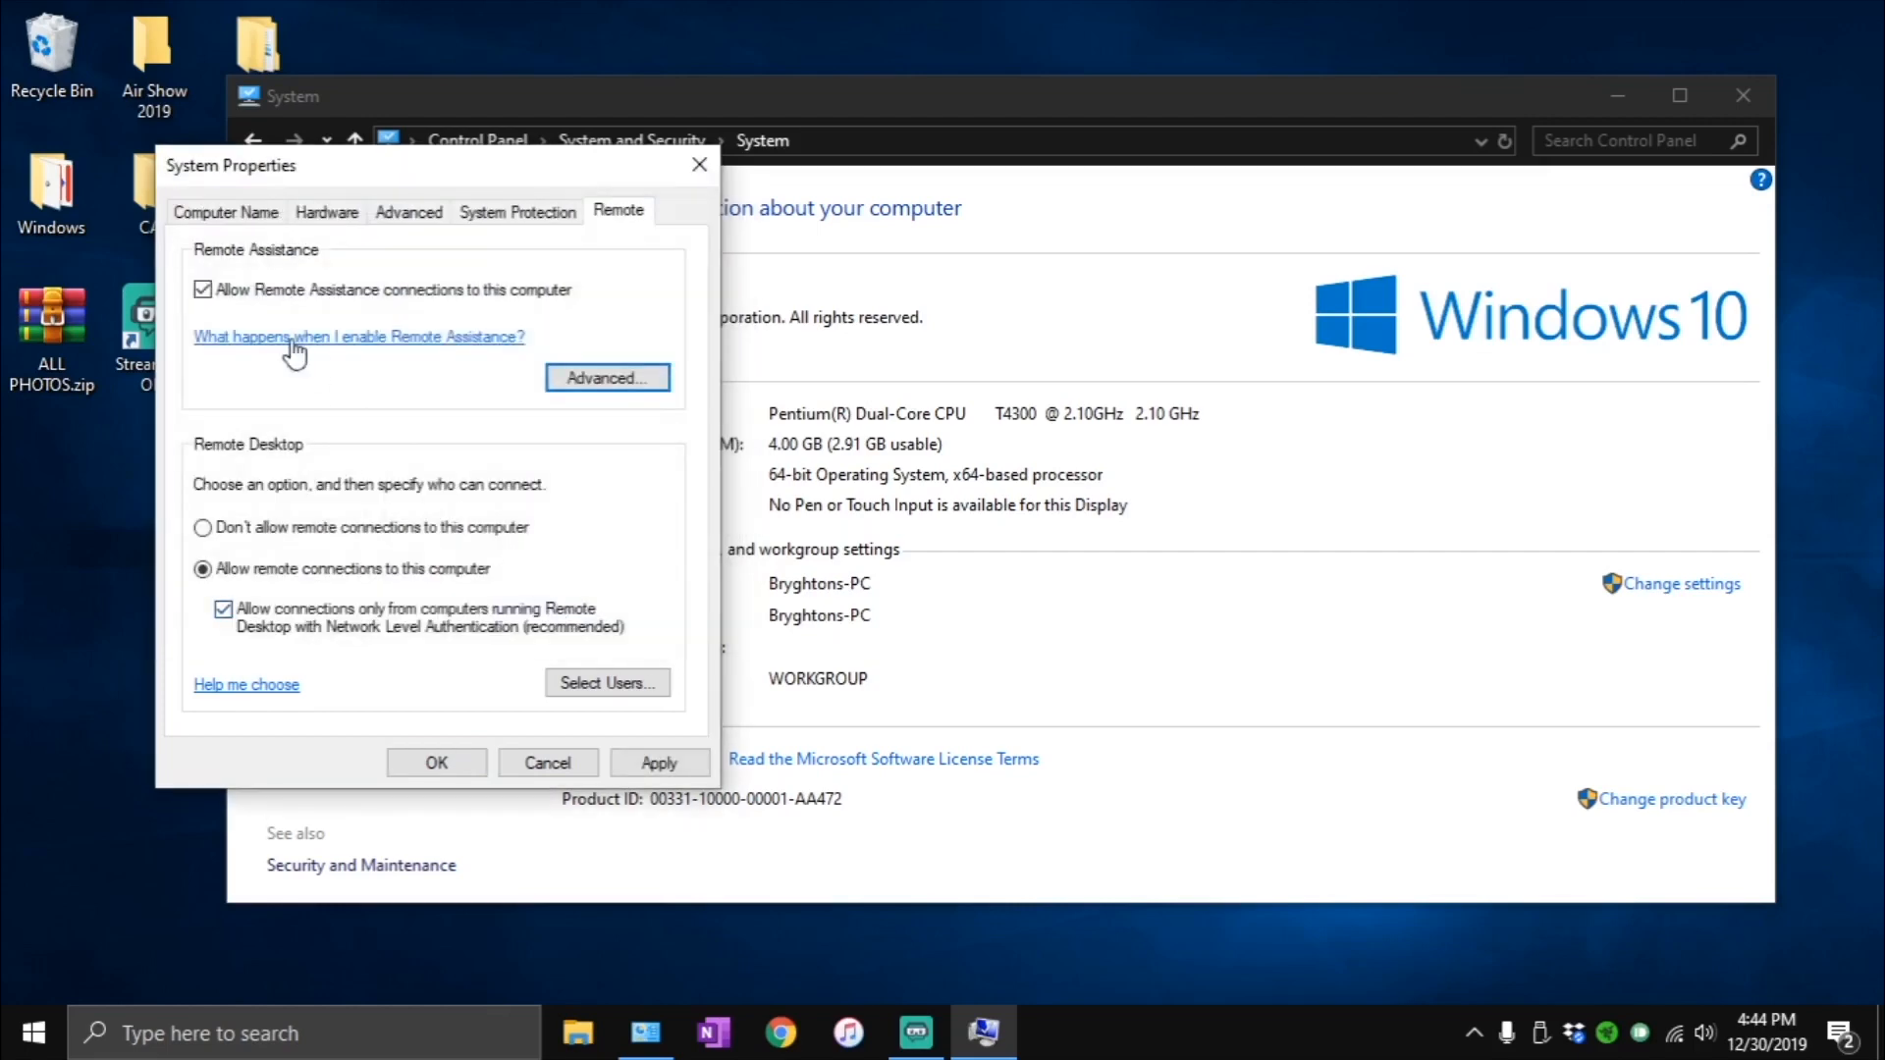
click(203, 290)
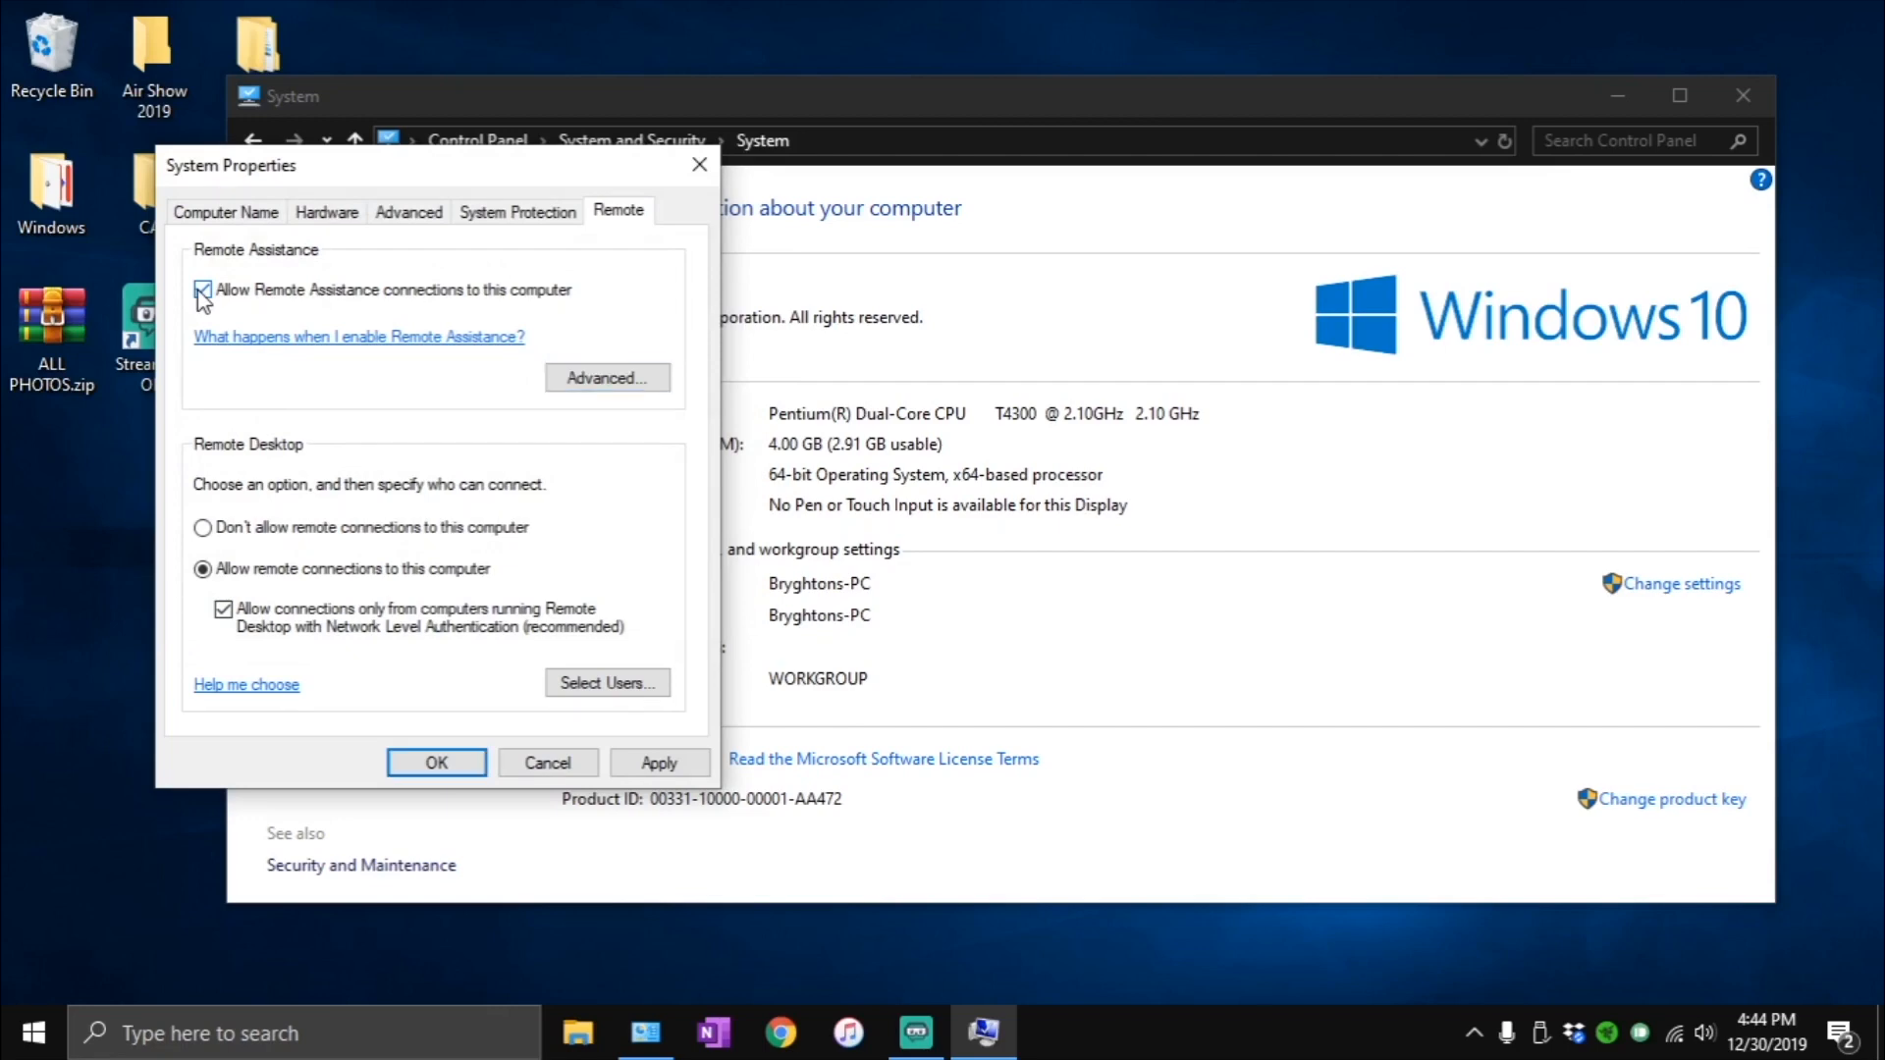
click(659, 763)
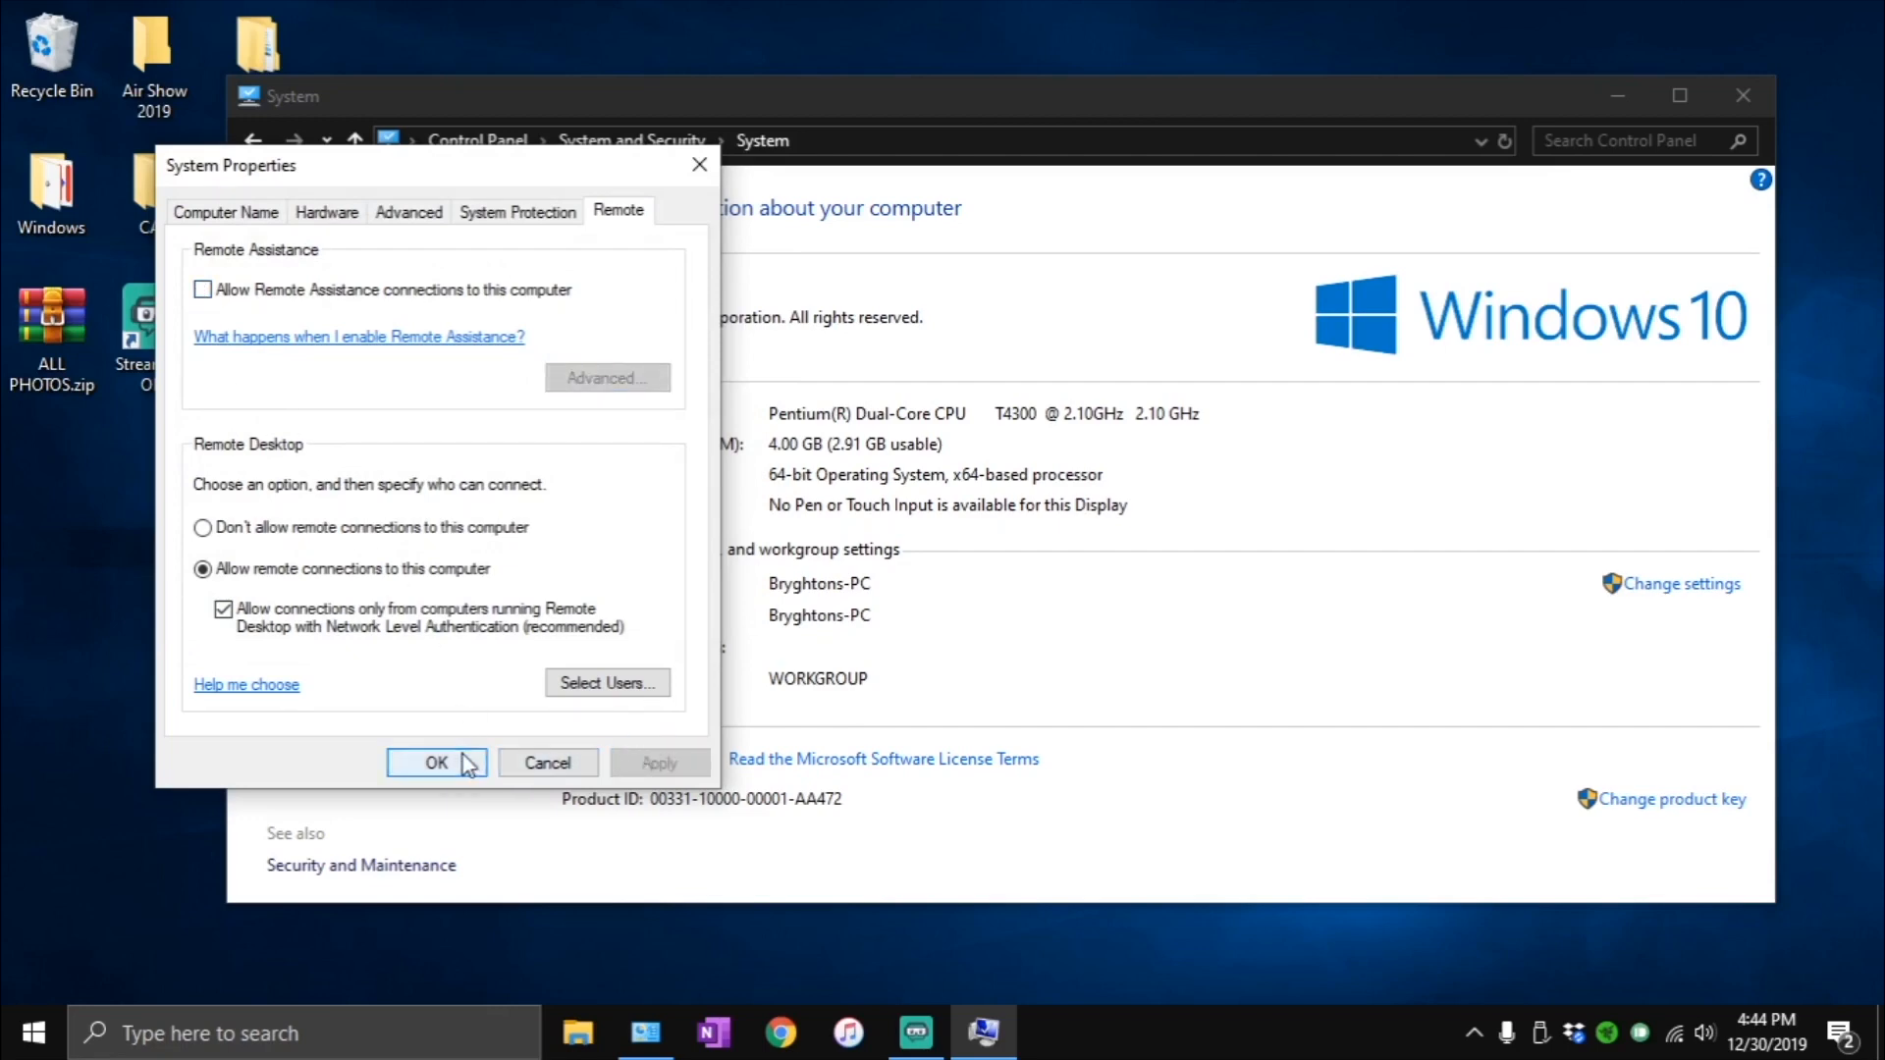
- Confirm the System Properties, postpone the restart, and return to the Control Panel home
click(462, 756)
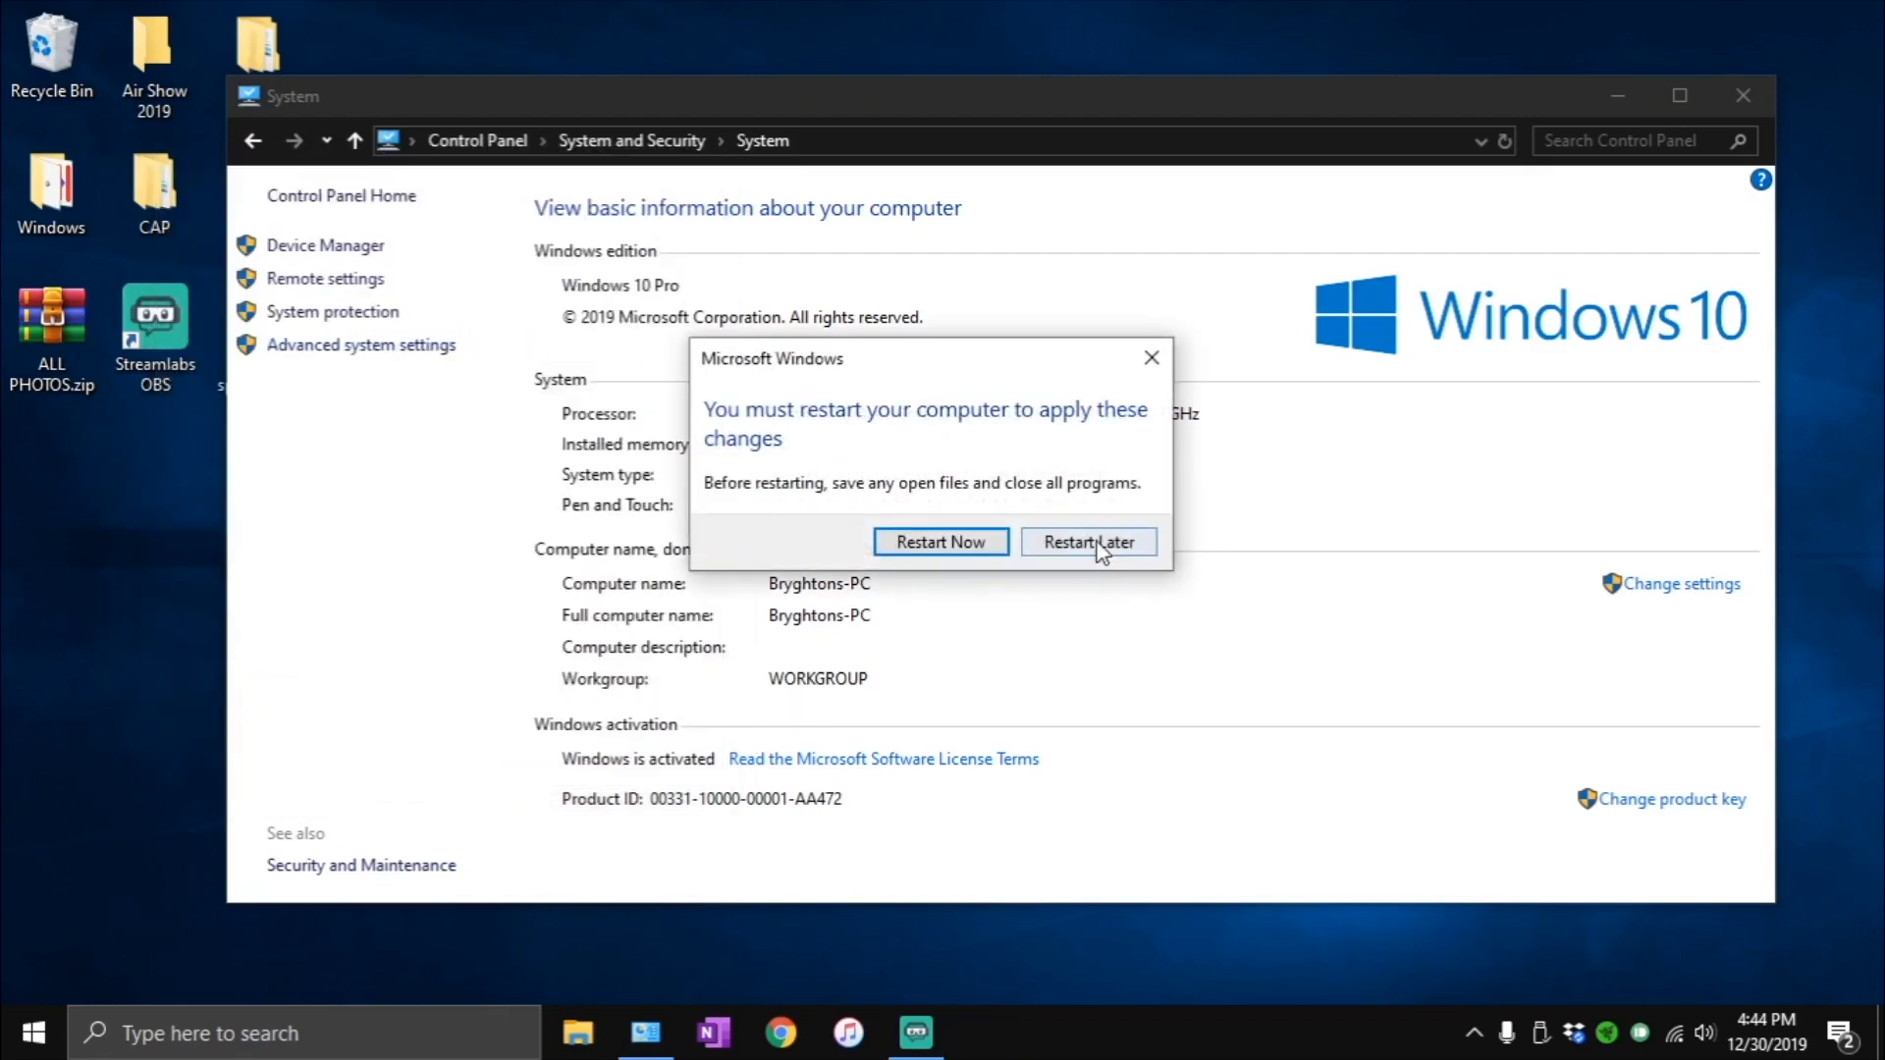
click(1099, 543)
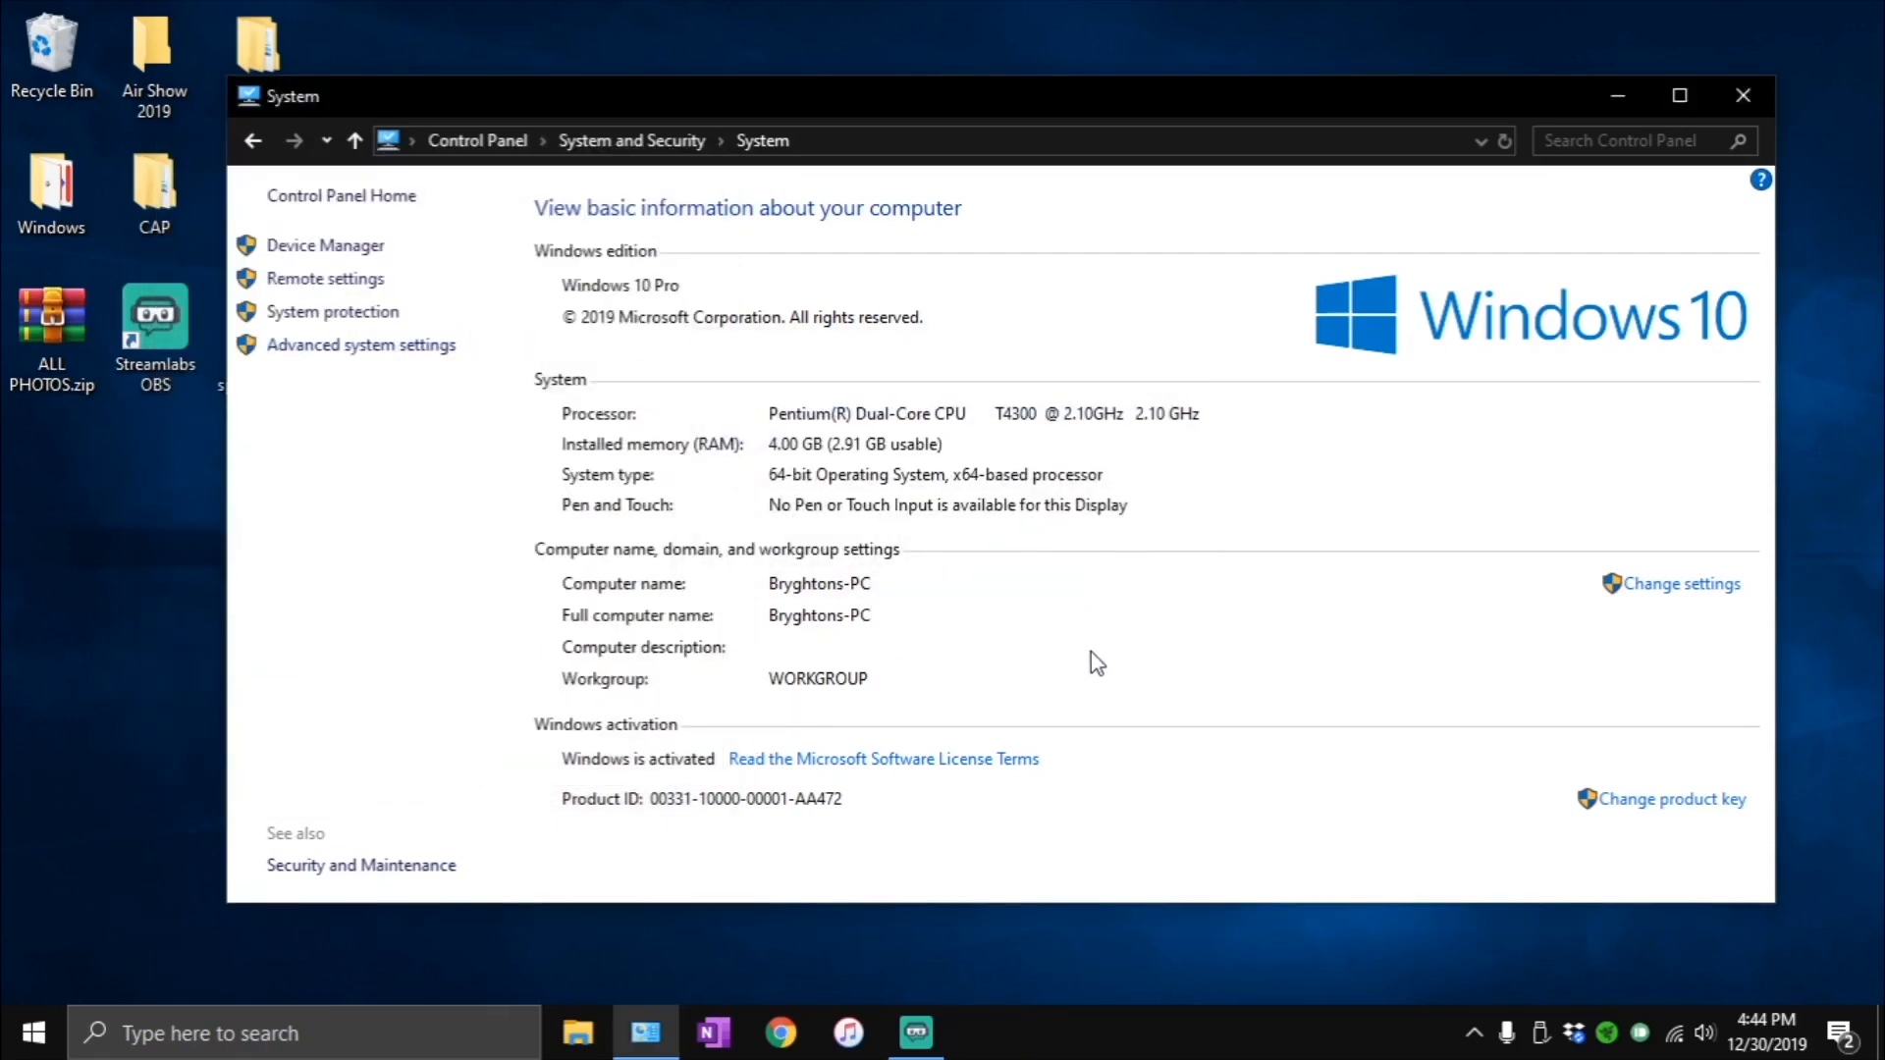
click(485, 134)
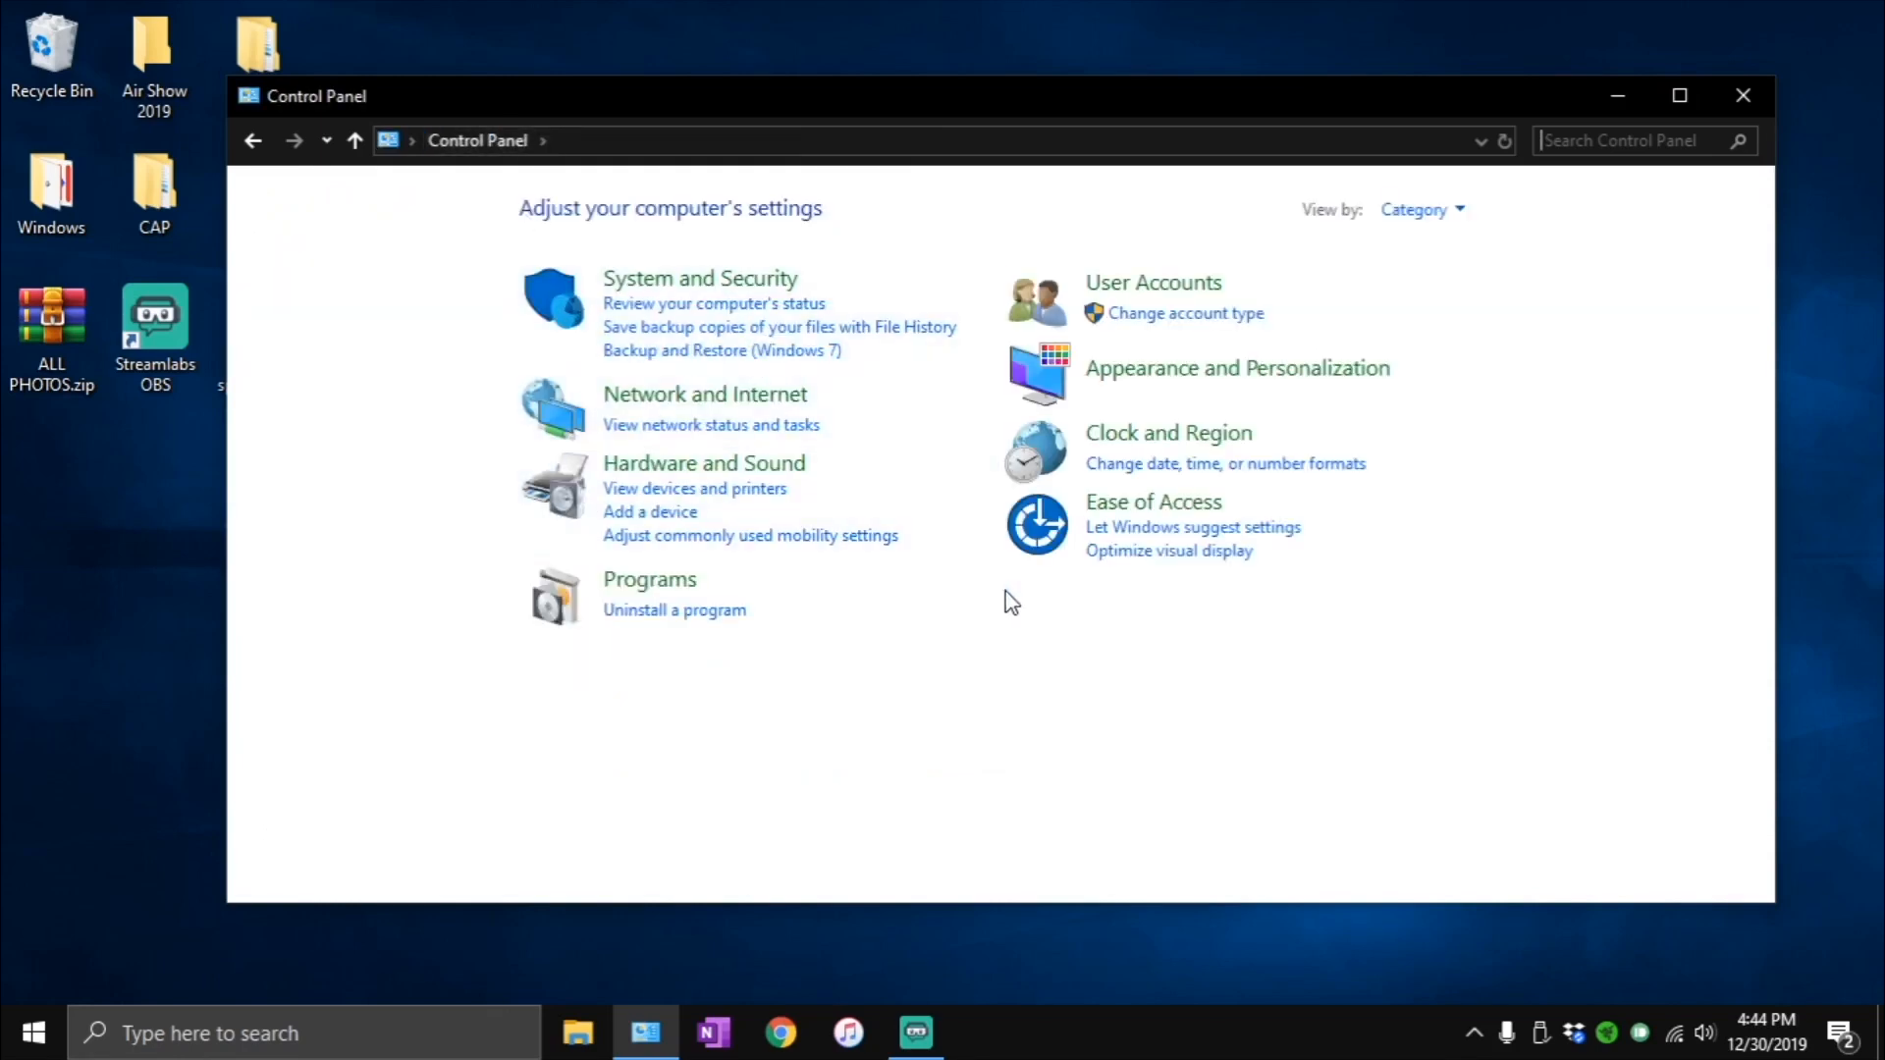
- Review the options for making the computer easier to see in the Ease of Access Center, and confirm them
click(1146, 505)
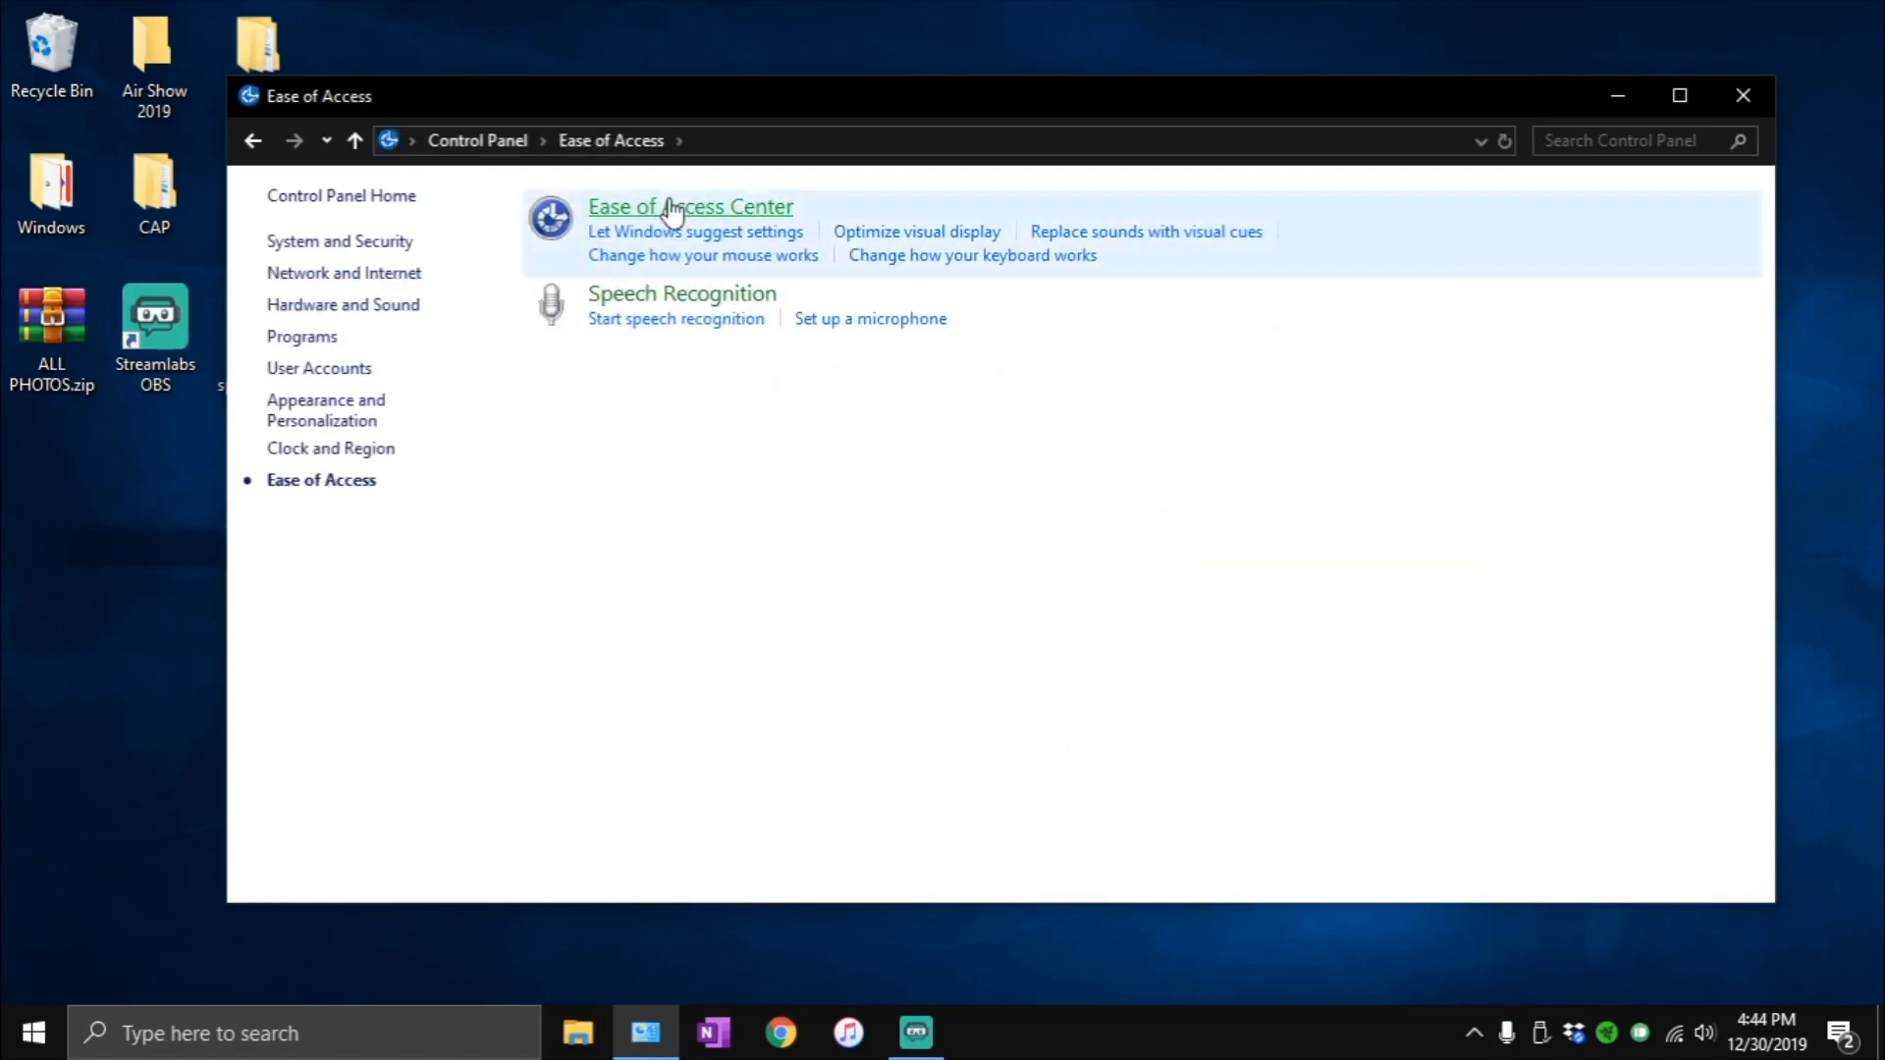
click(673, 207)
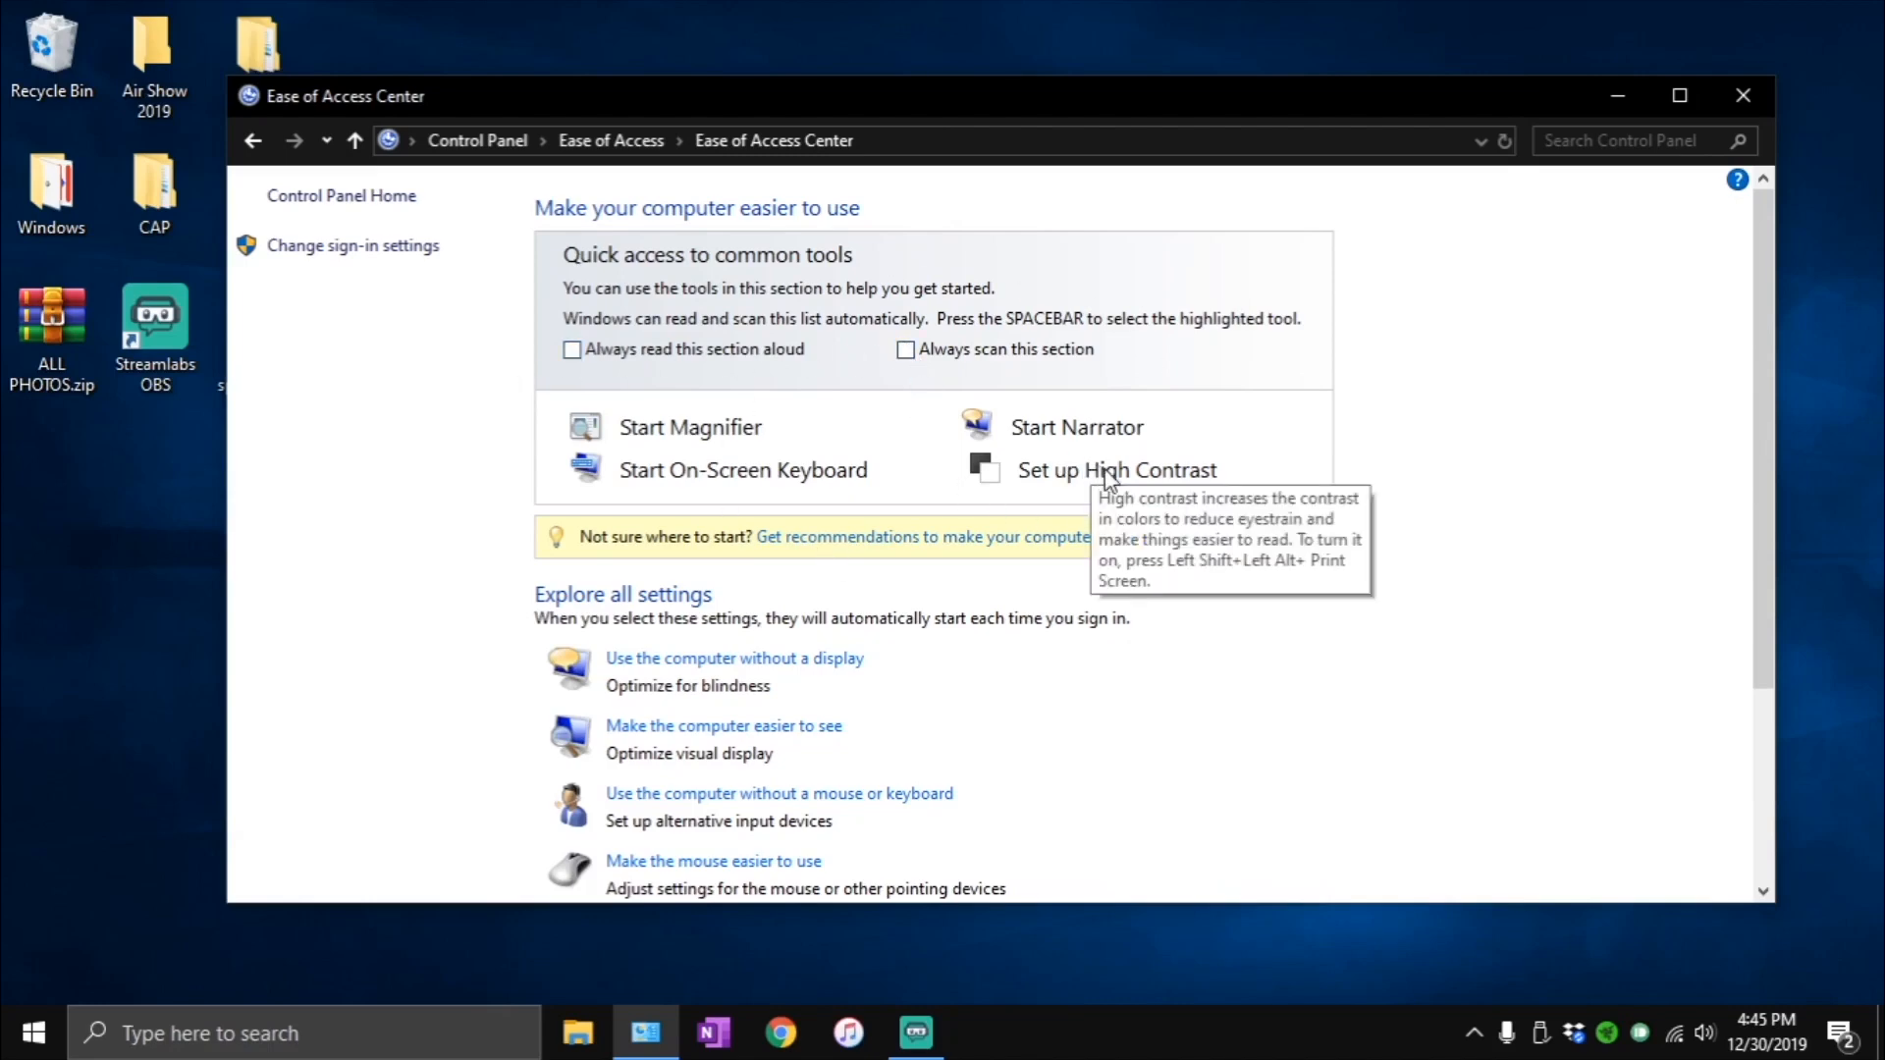
scroll(1383, 630, down, 3)
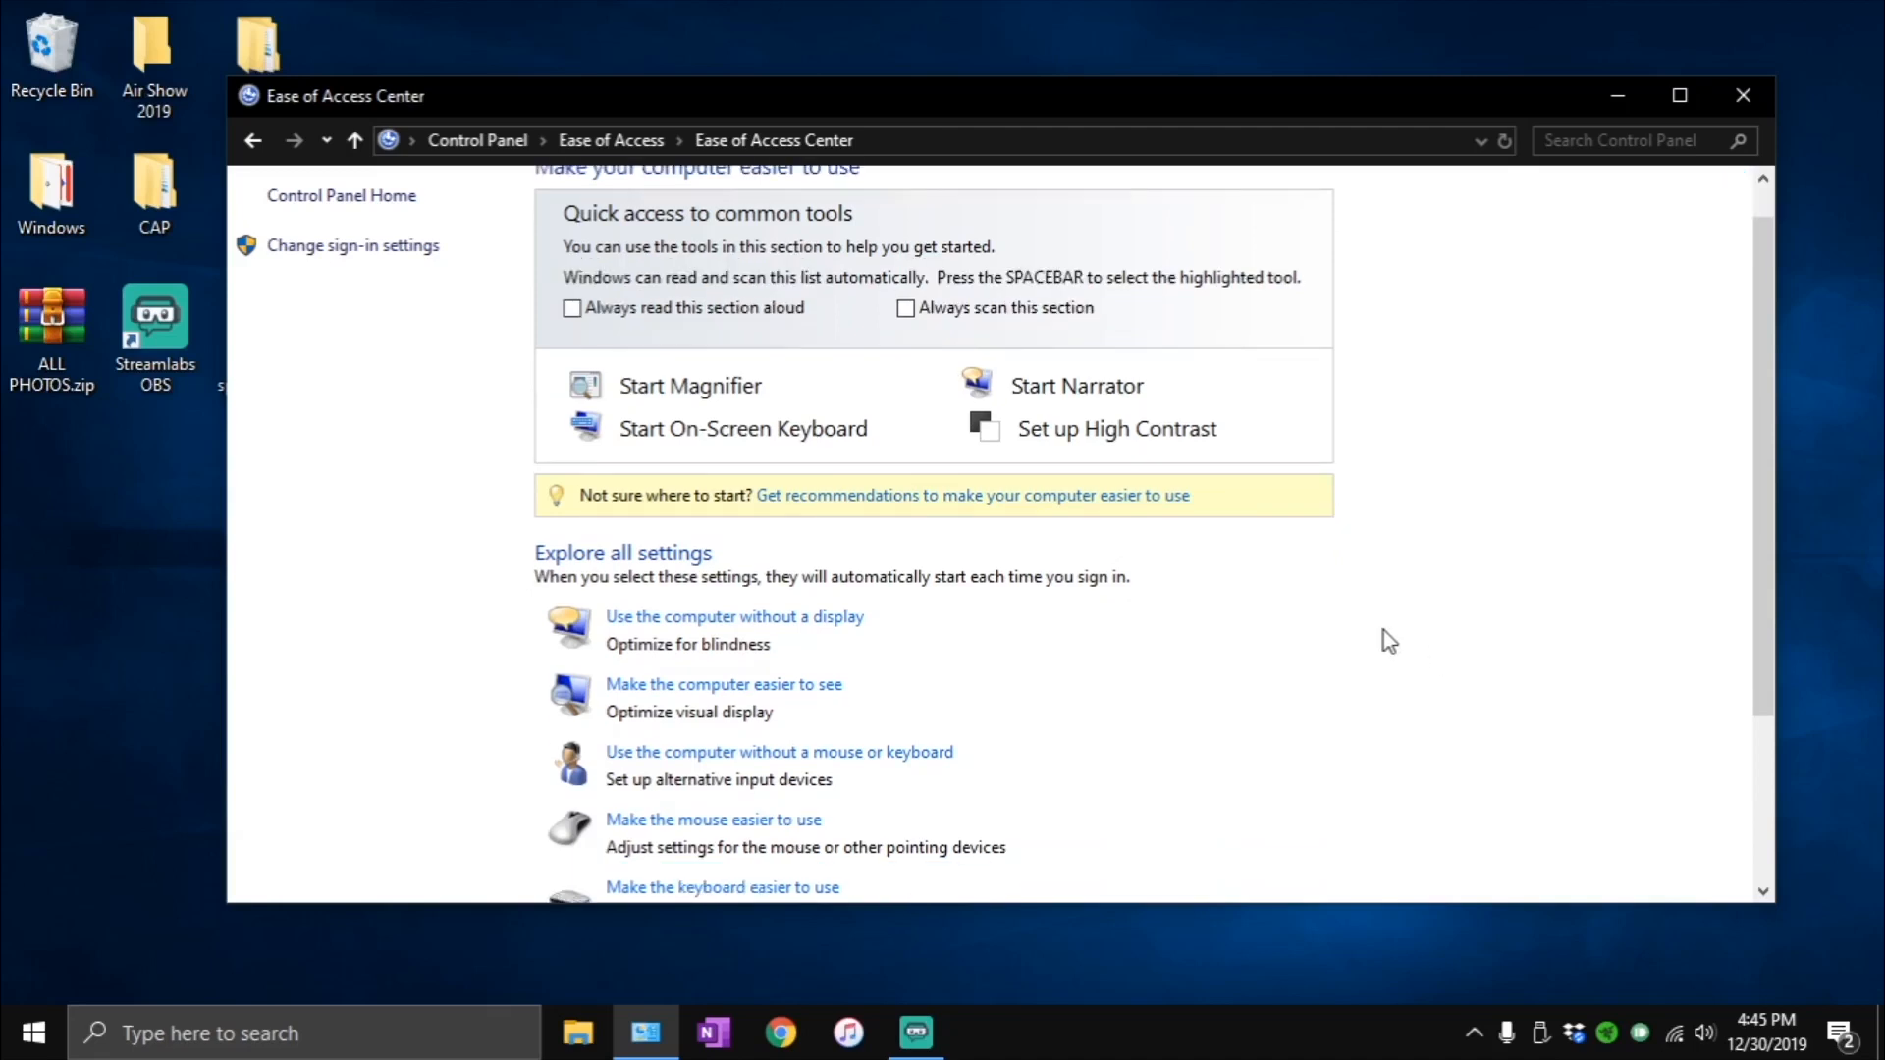
scroll(1382, 630, down, 1)
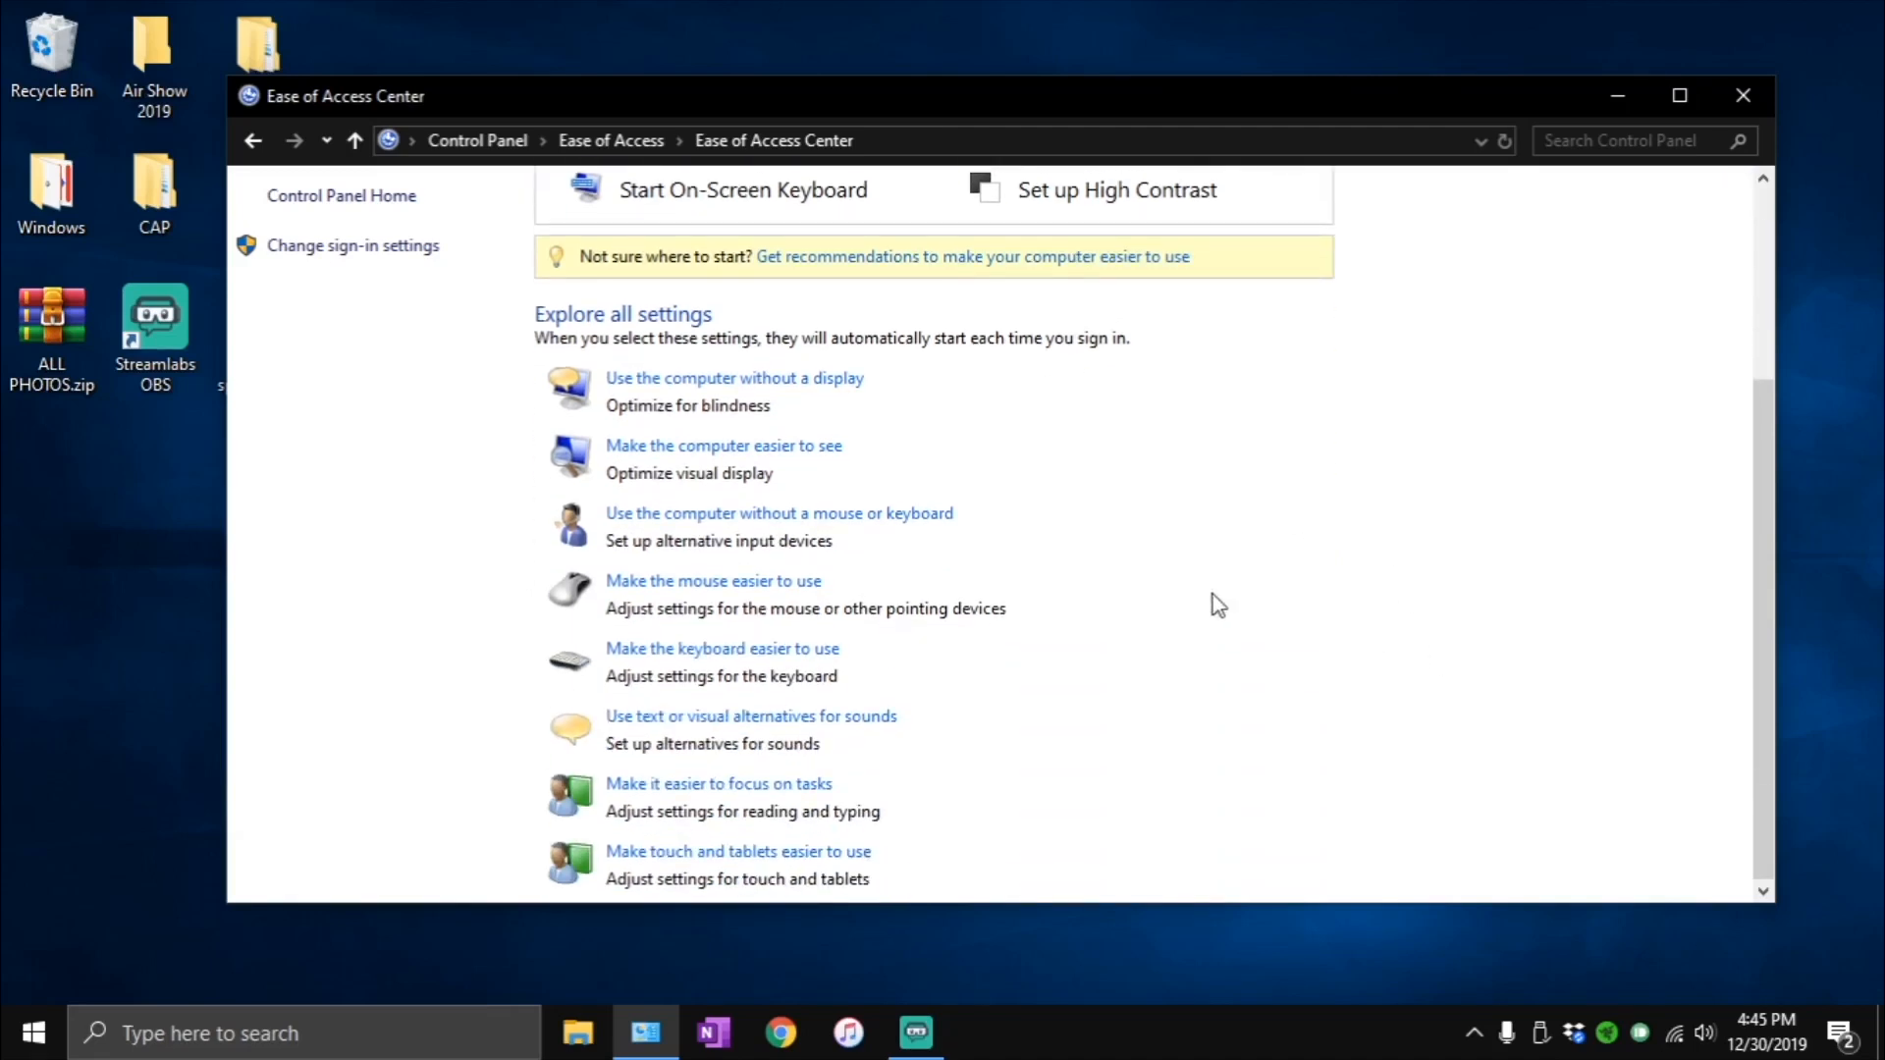
click(751, 448)
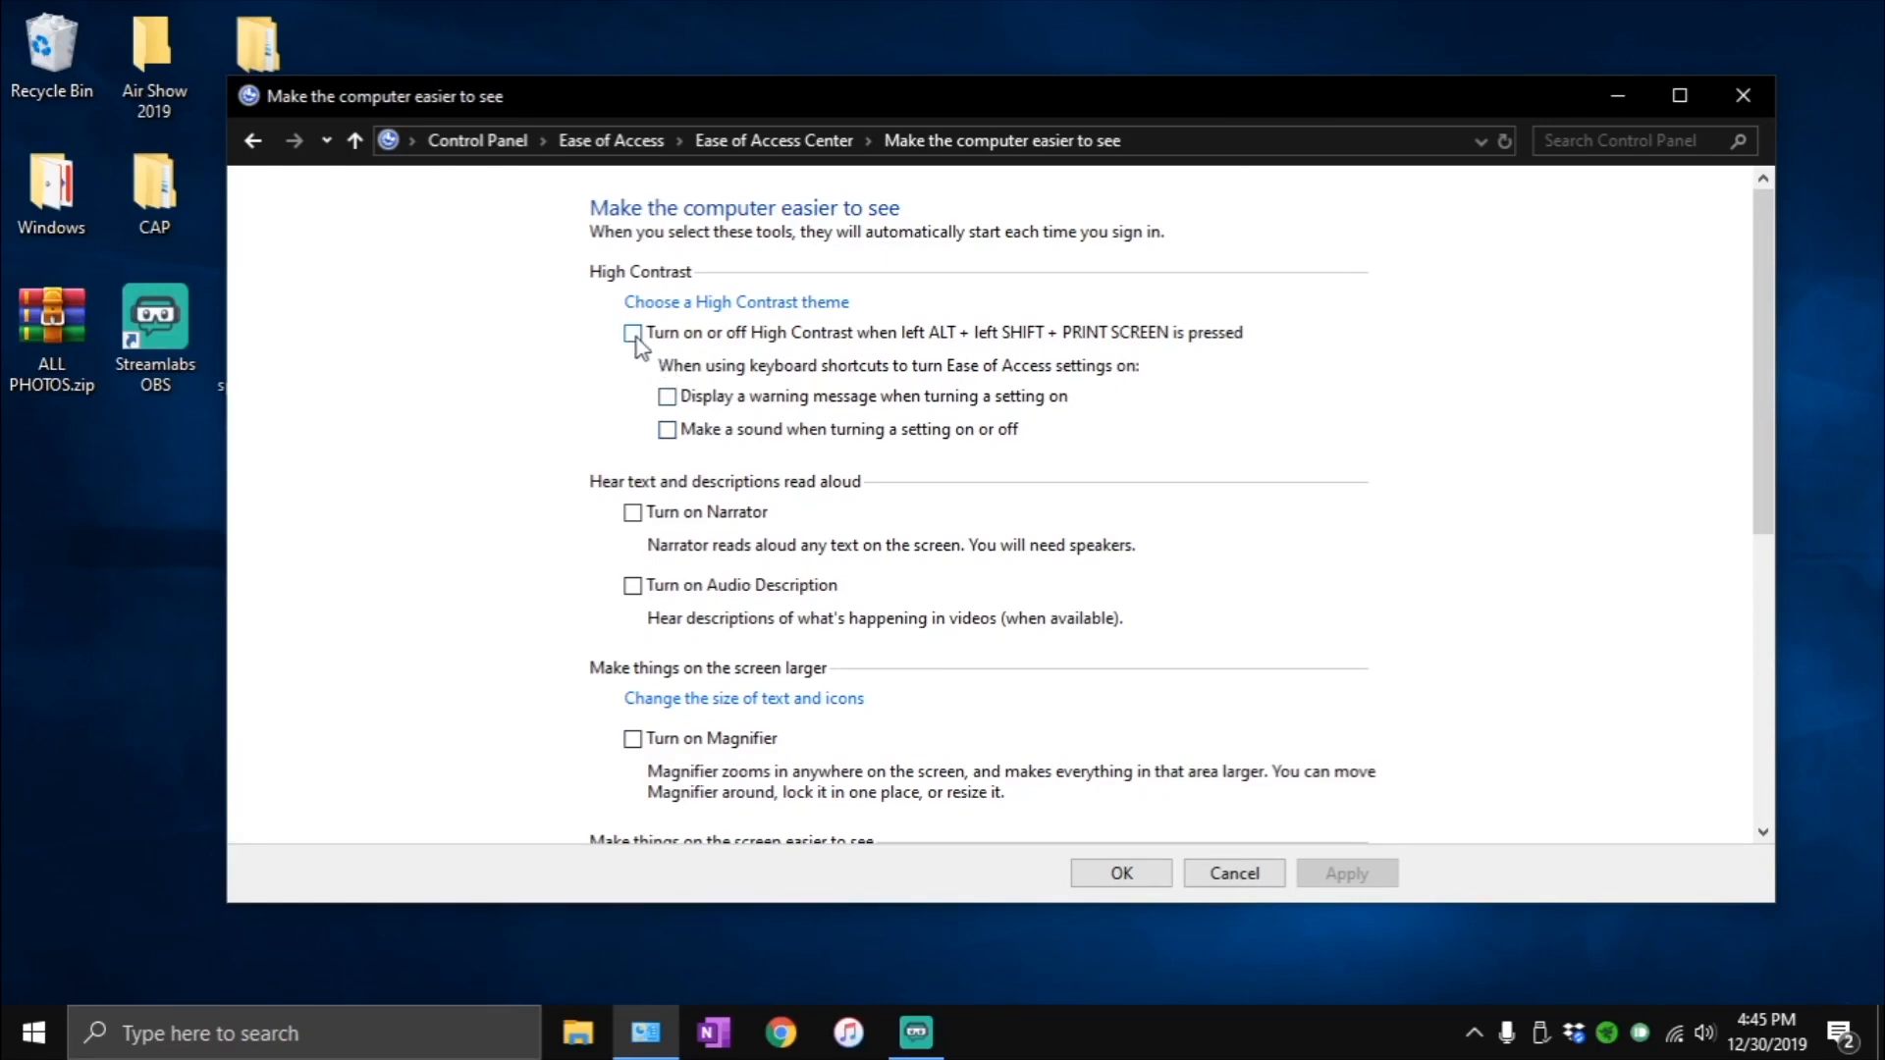
scroll(887, 444, down, 4)
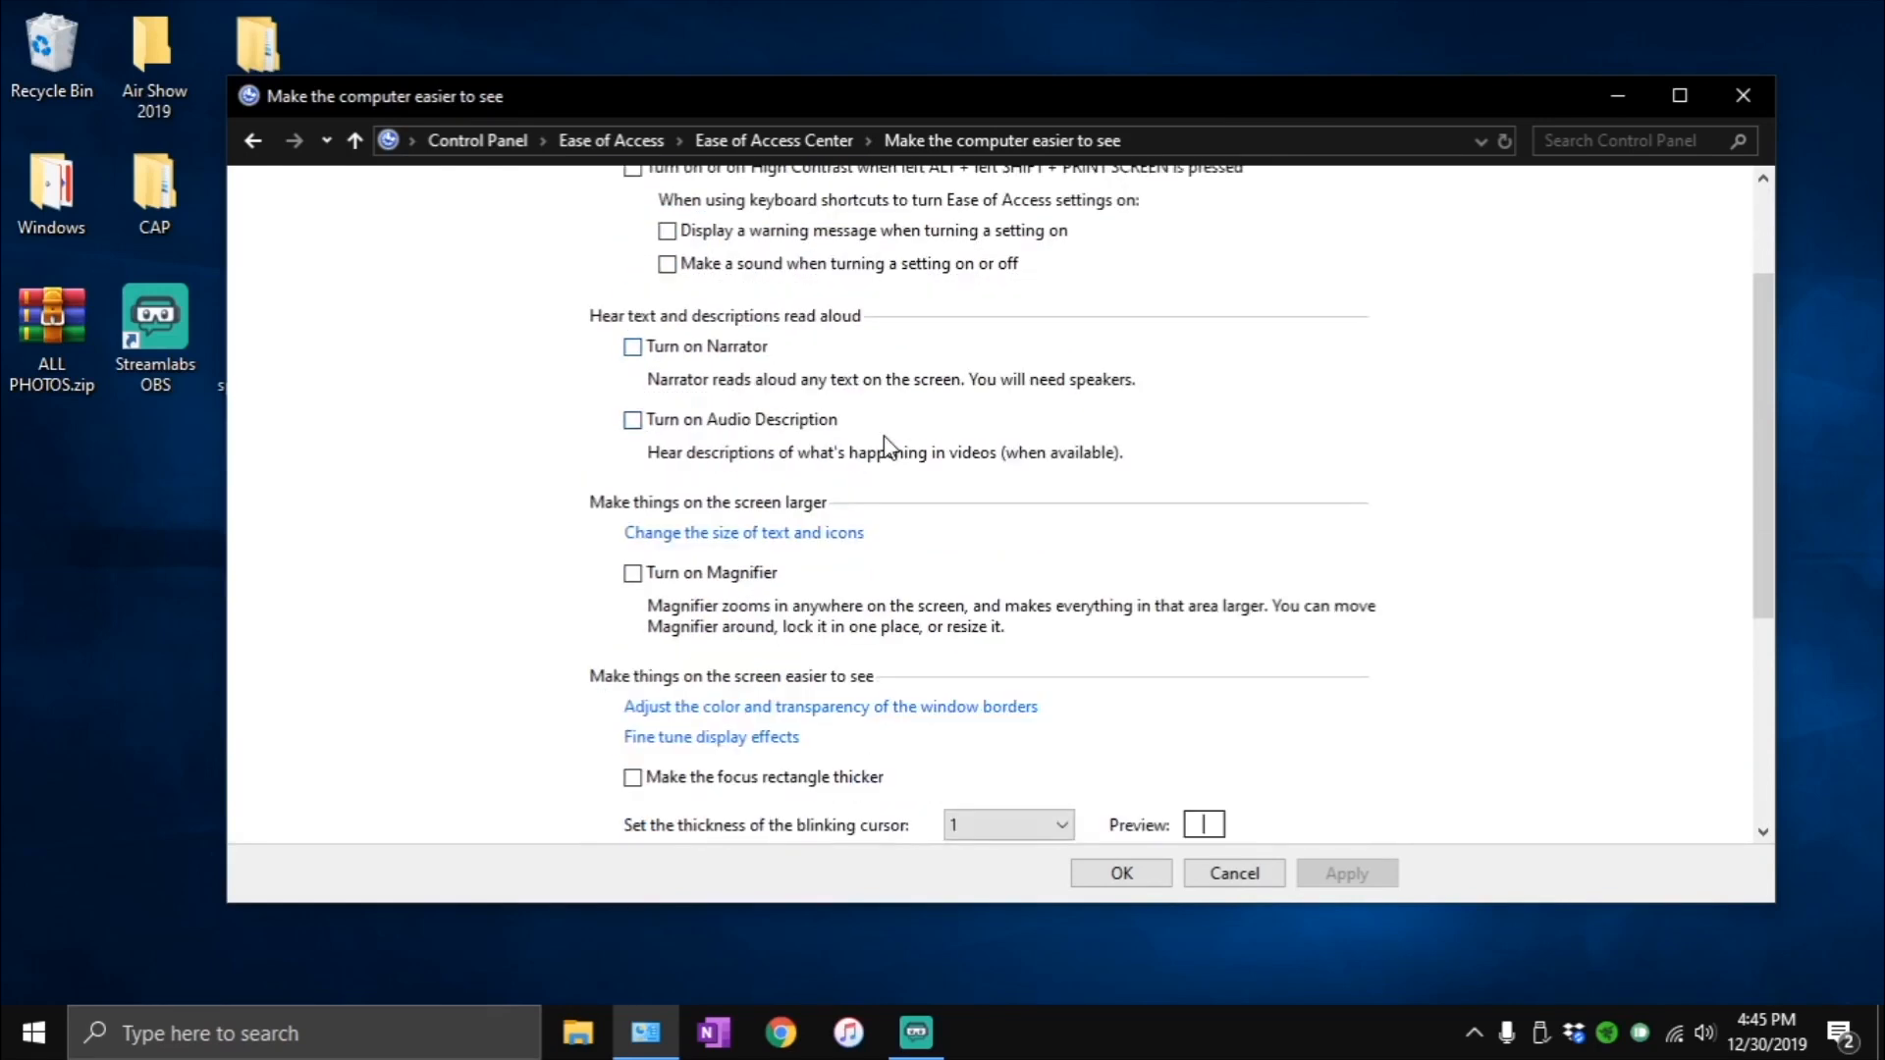
scroll(889, 447, down, 2)
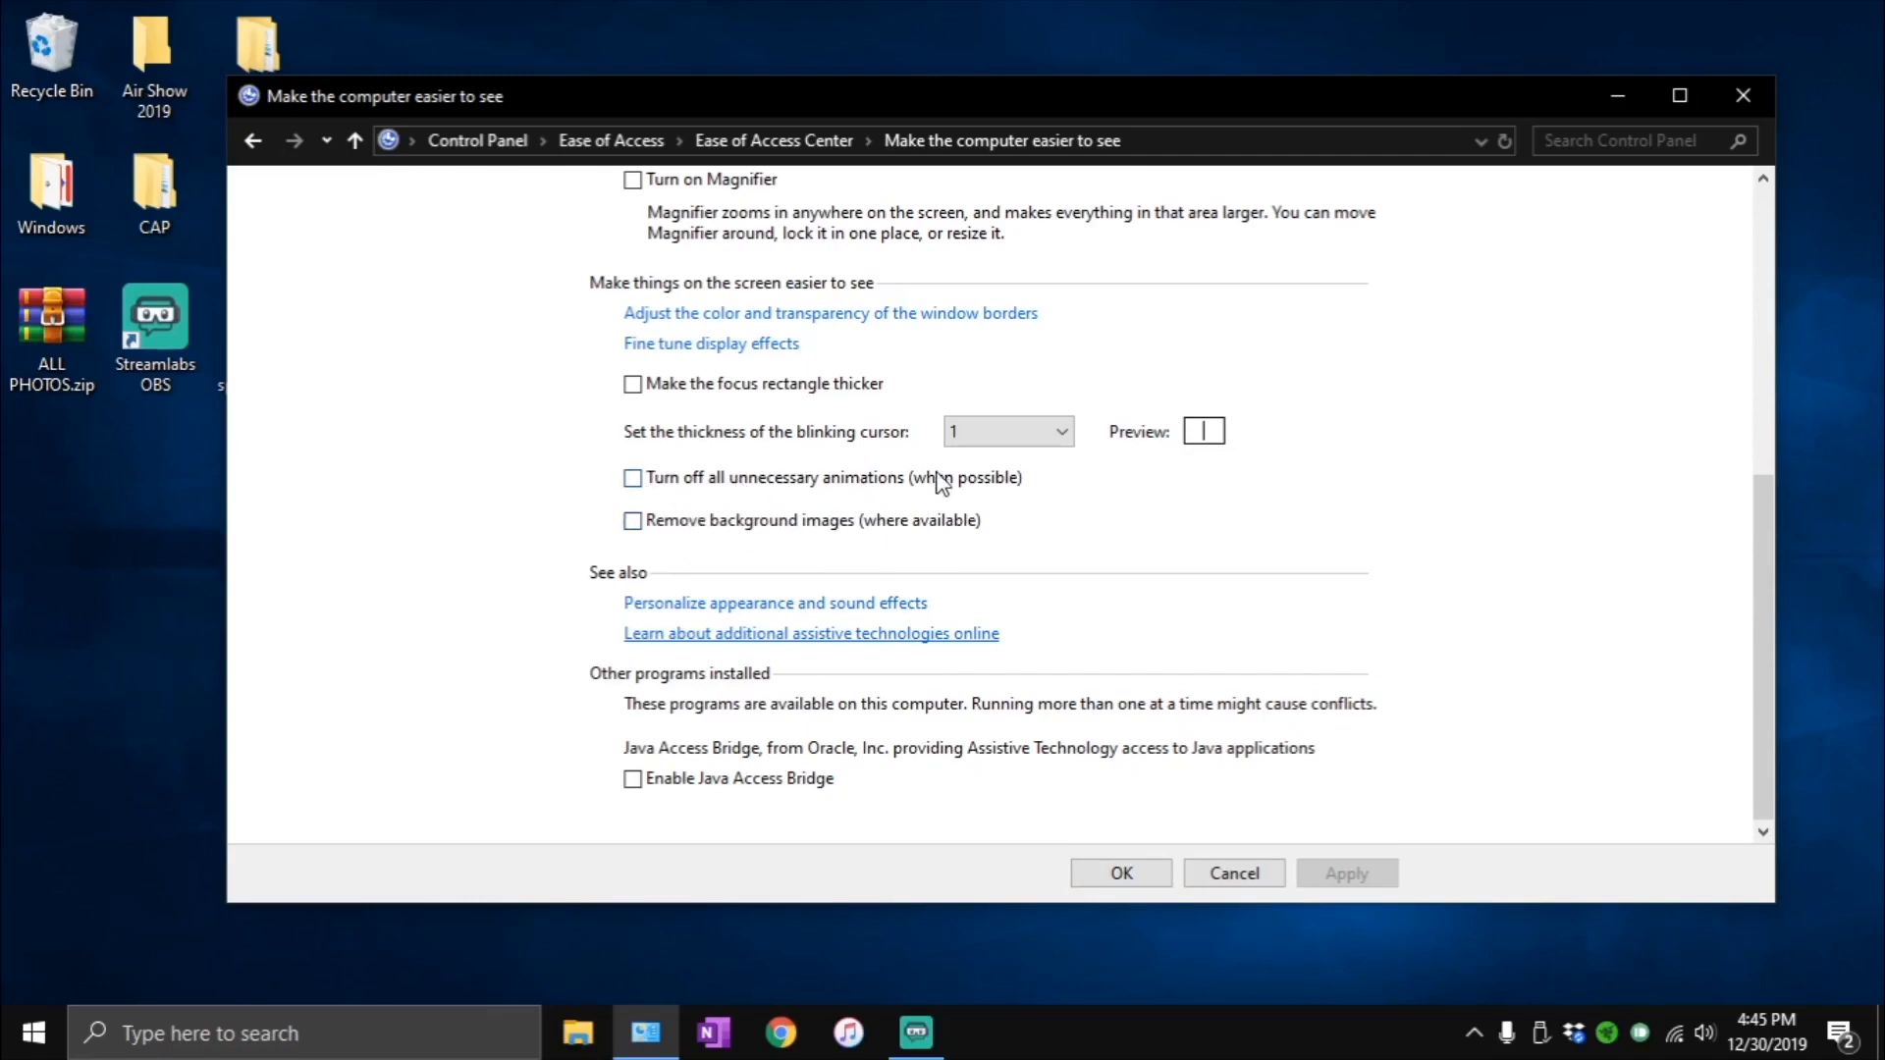
click(1115, 866)
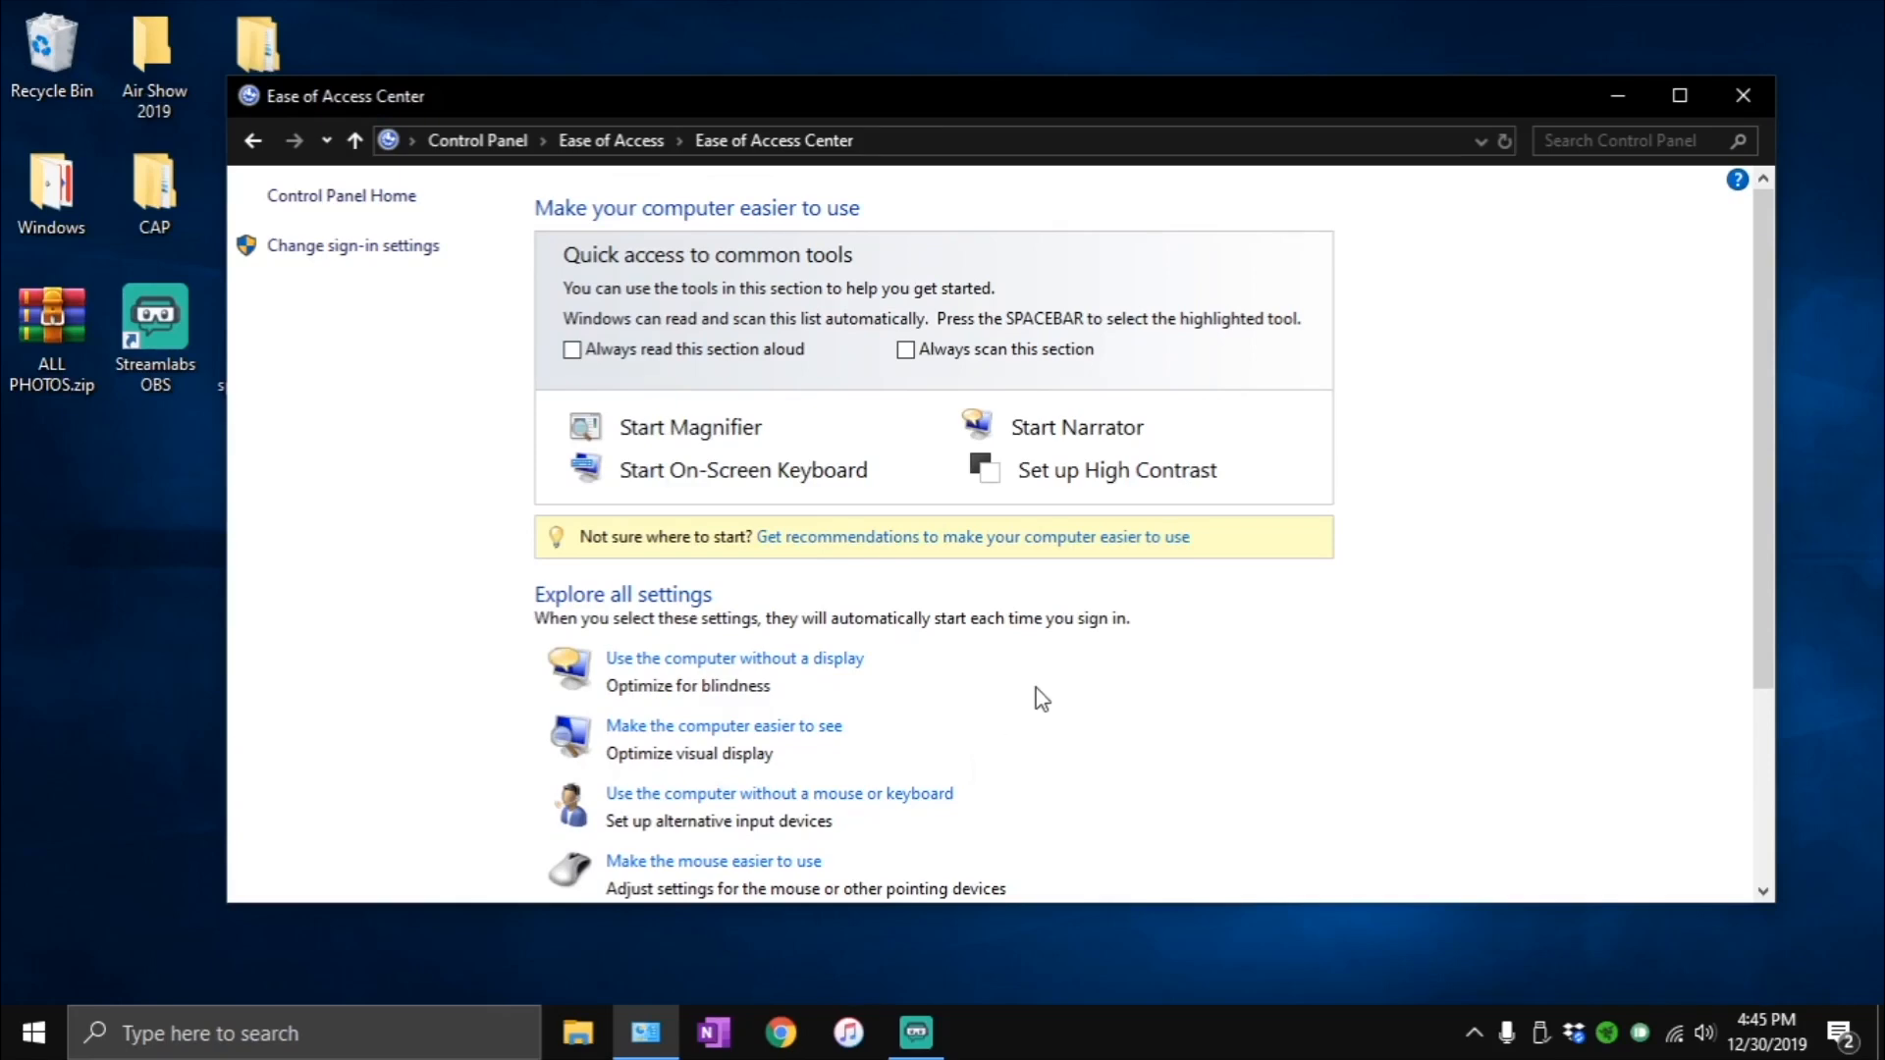
- In the keyboard accessibility settings, set Mouse Keys use with NUM LOCK to Off, and confirm the Mouse Keys setup
scroll(959, 665, down, 2)
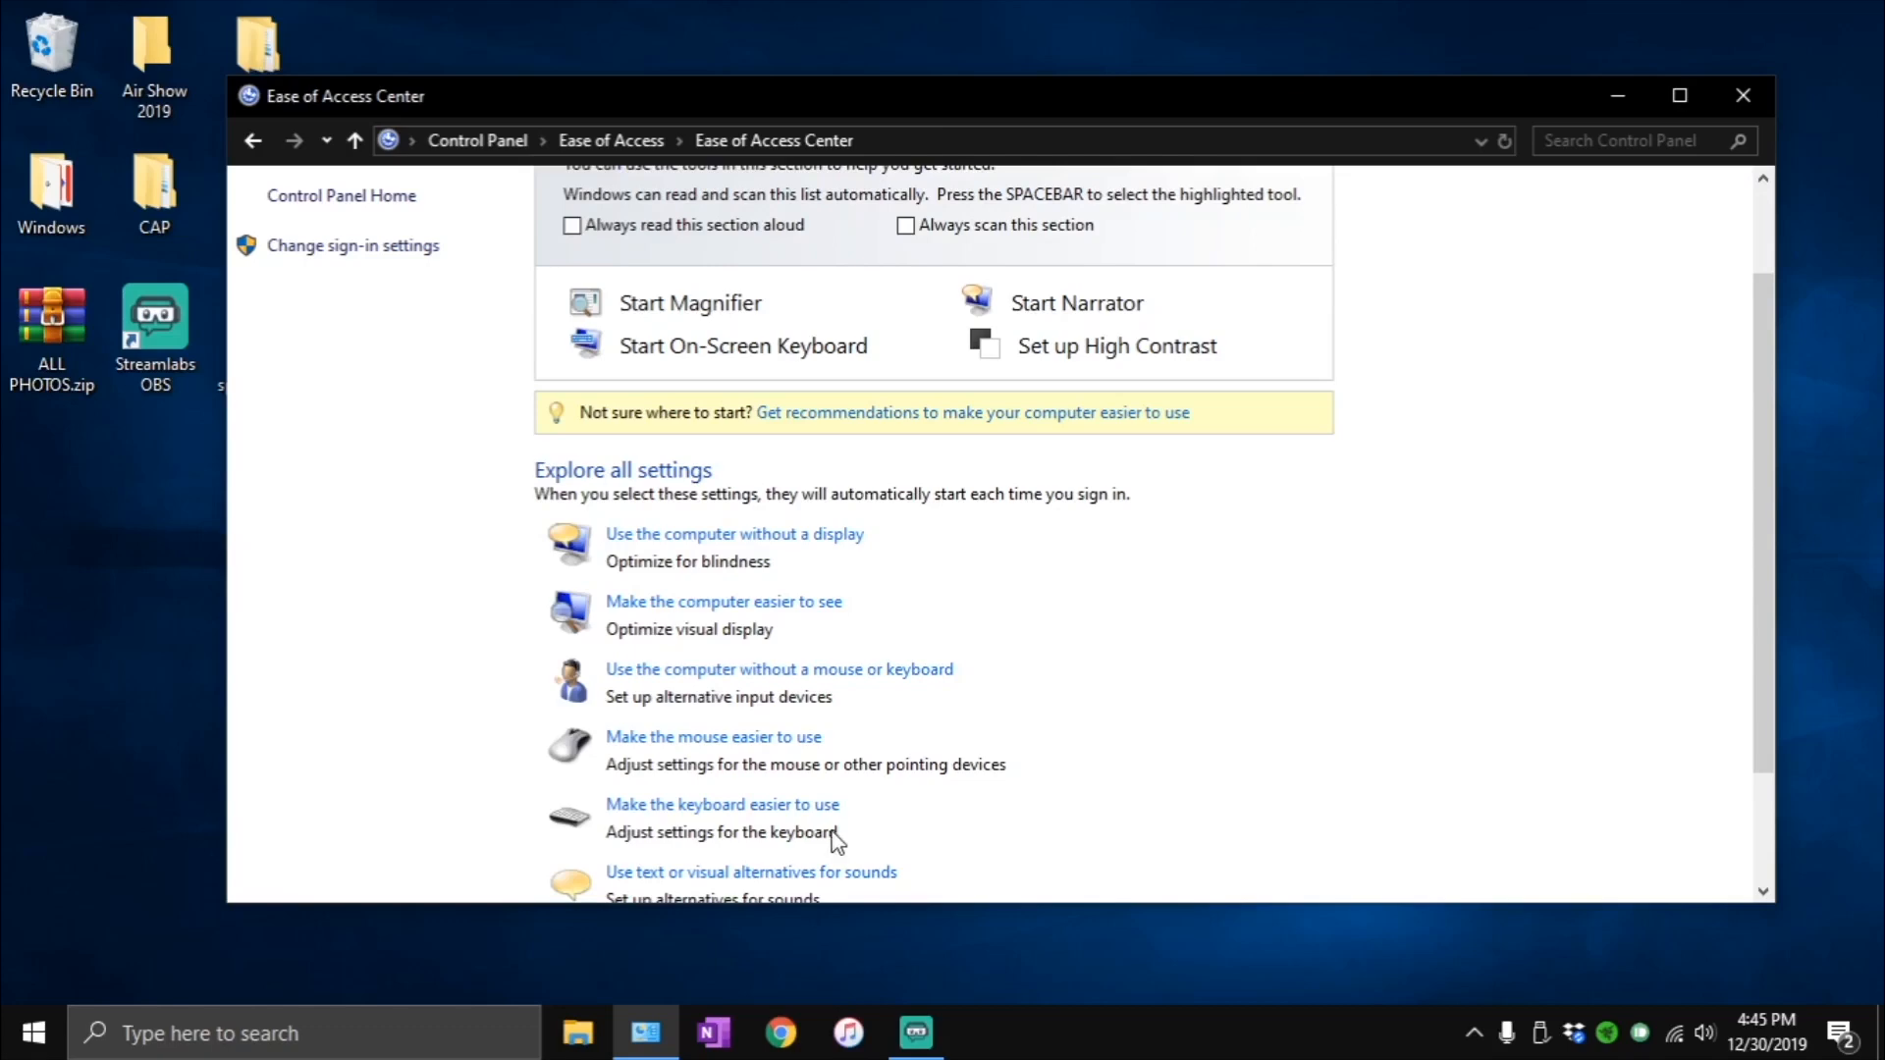
click(737, 805)
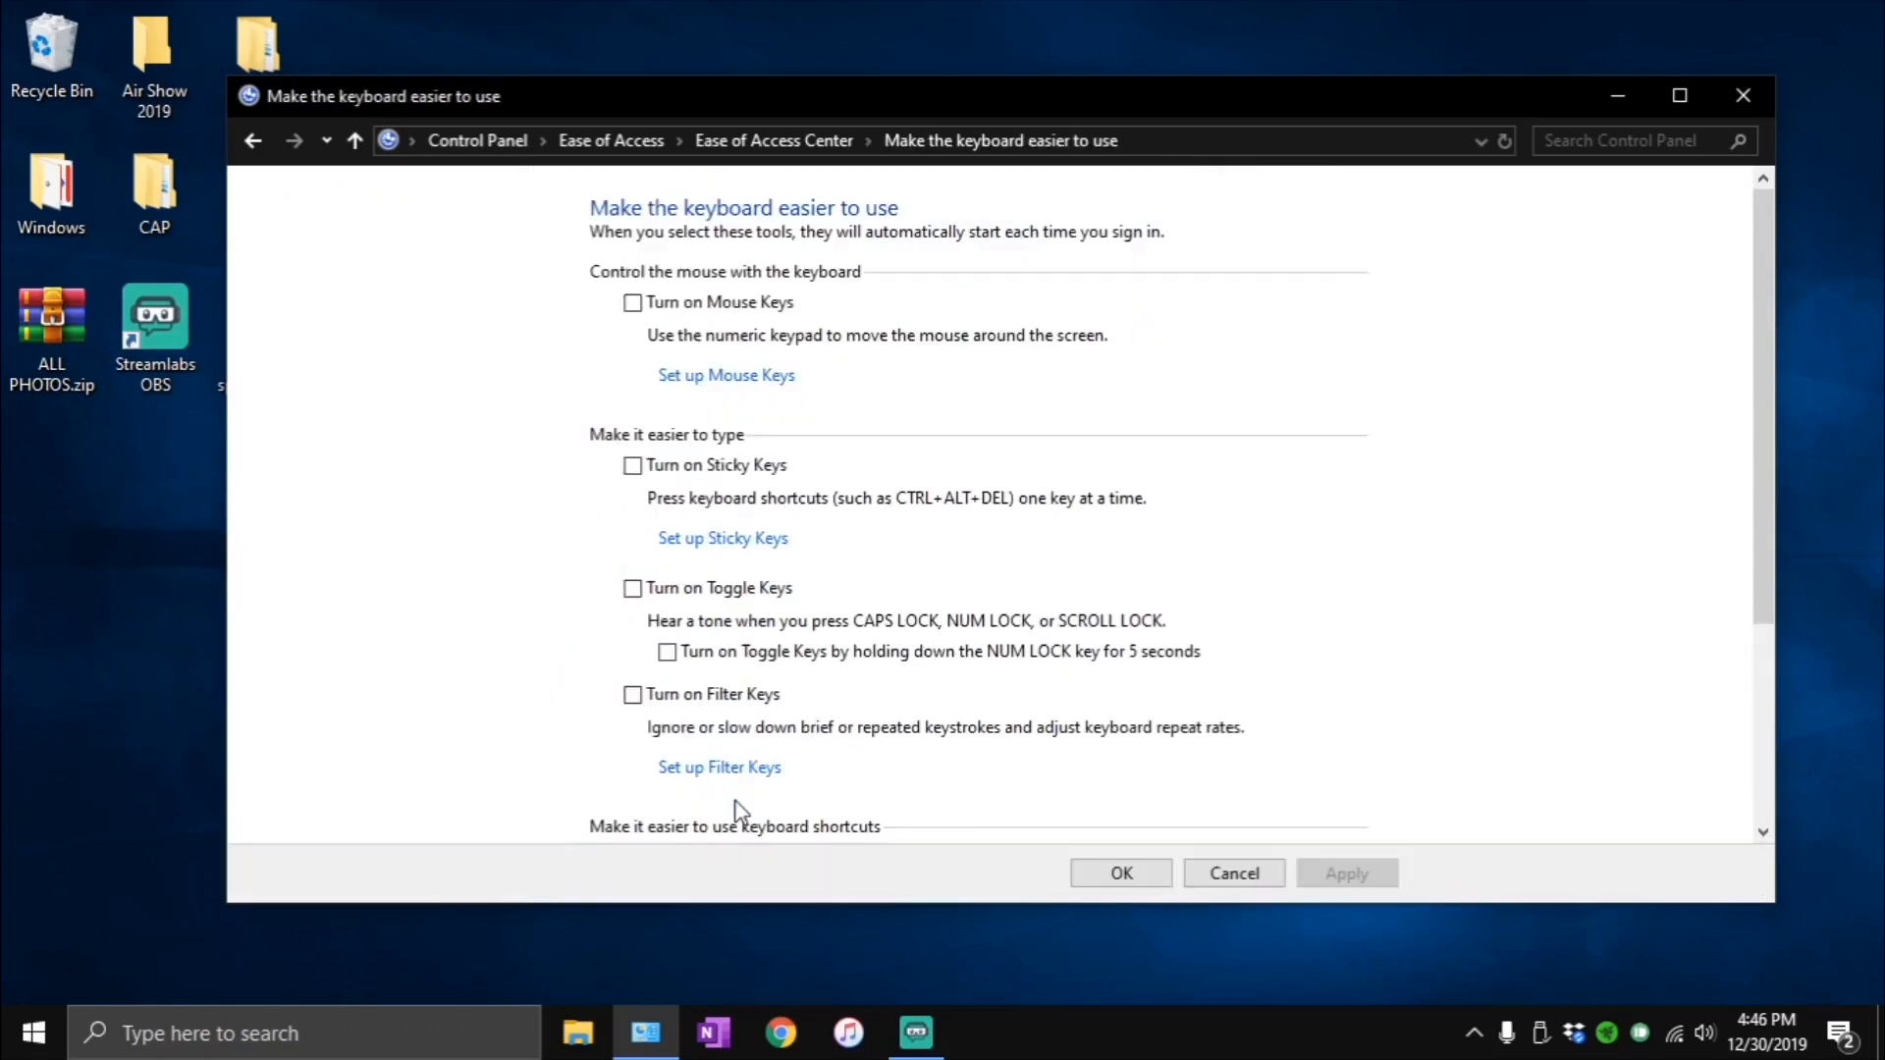
click(715, 380)
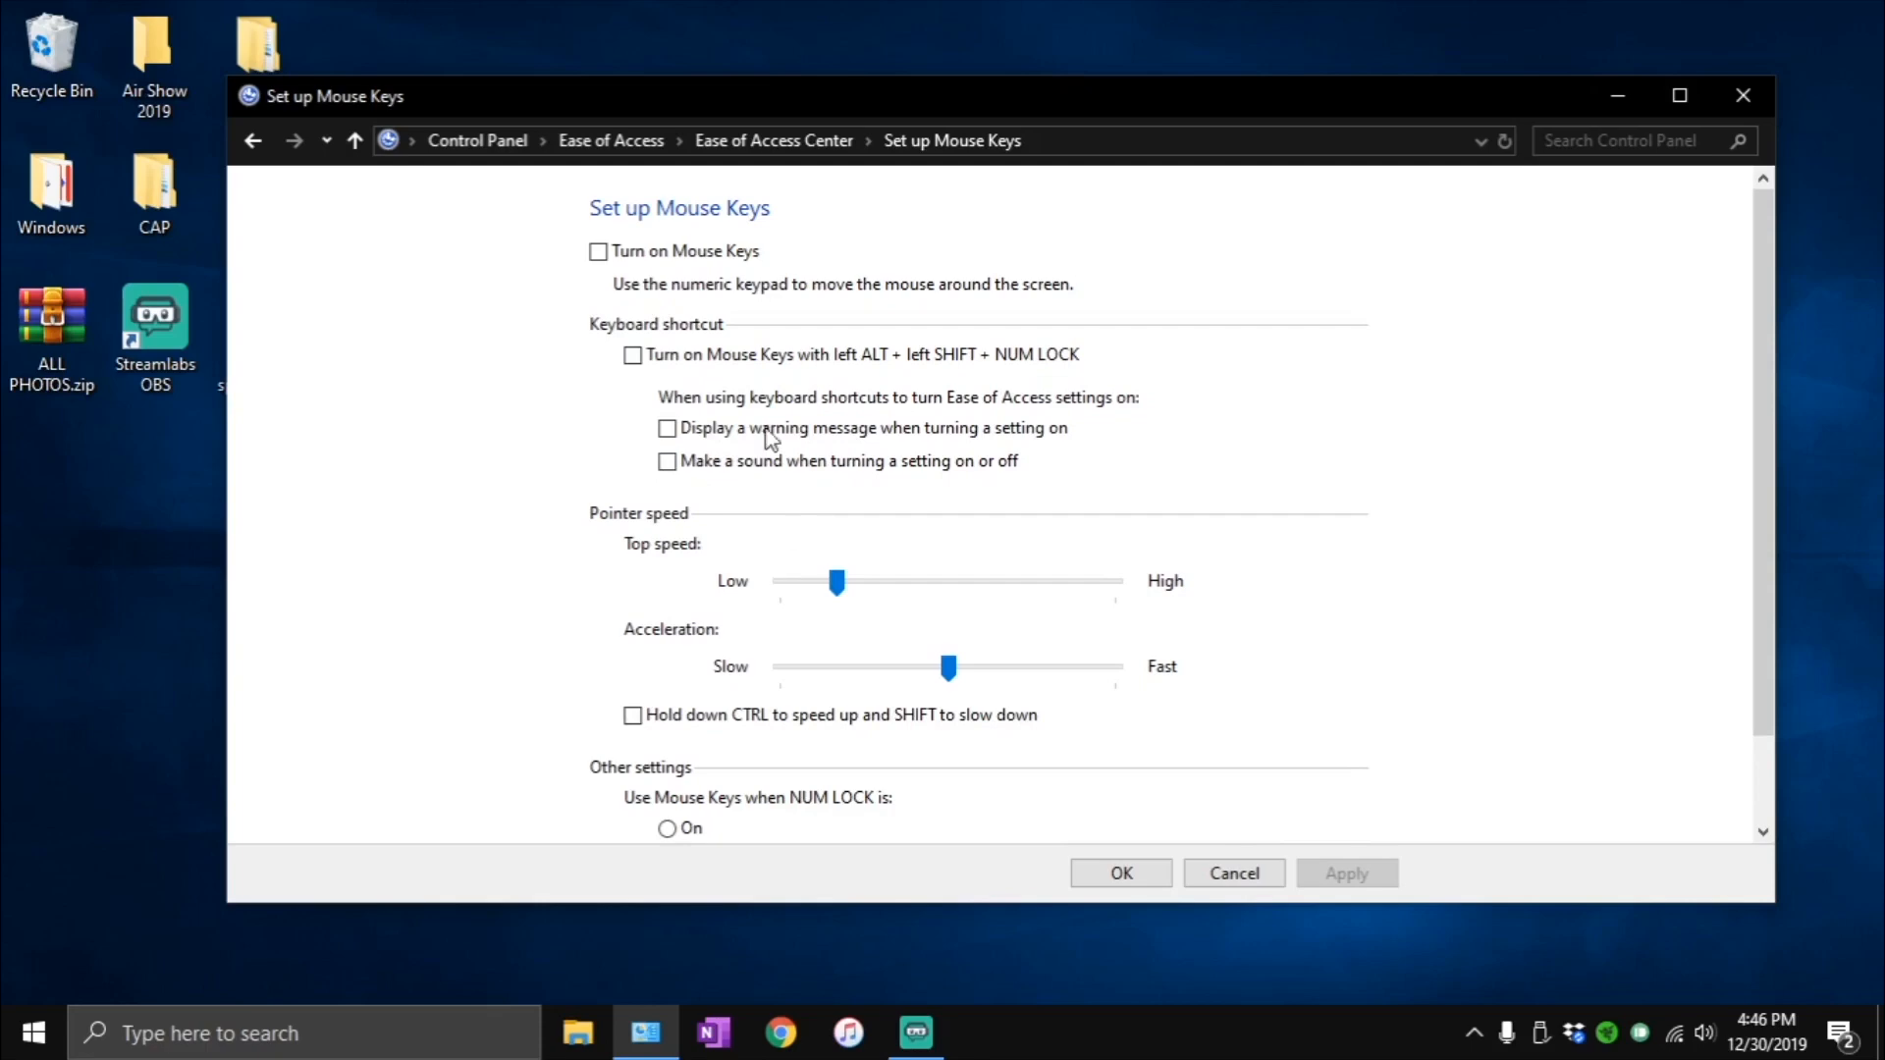
scroll(694, 667, down, 2)
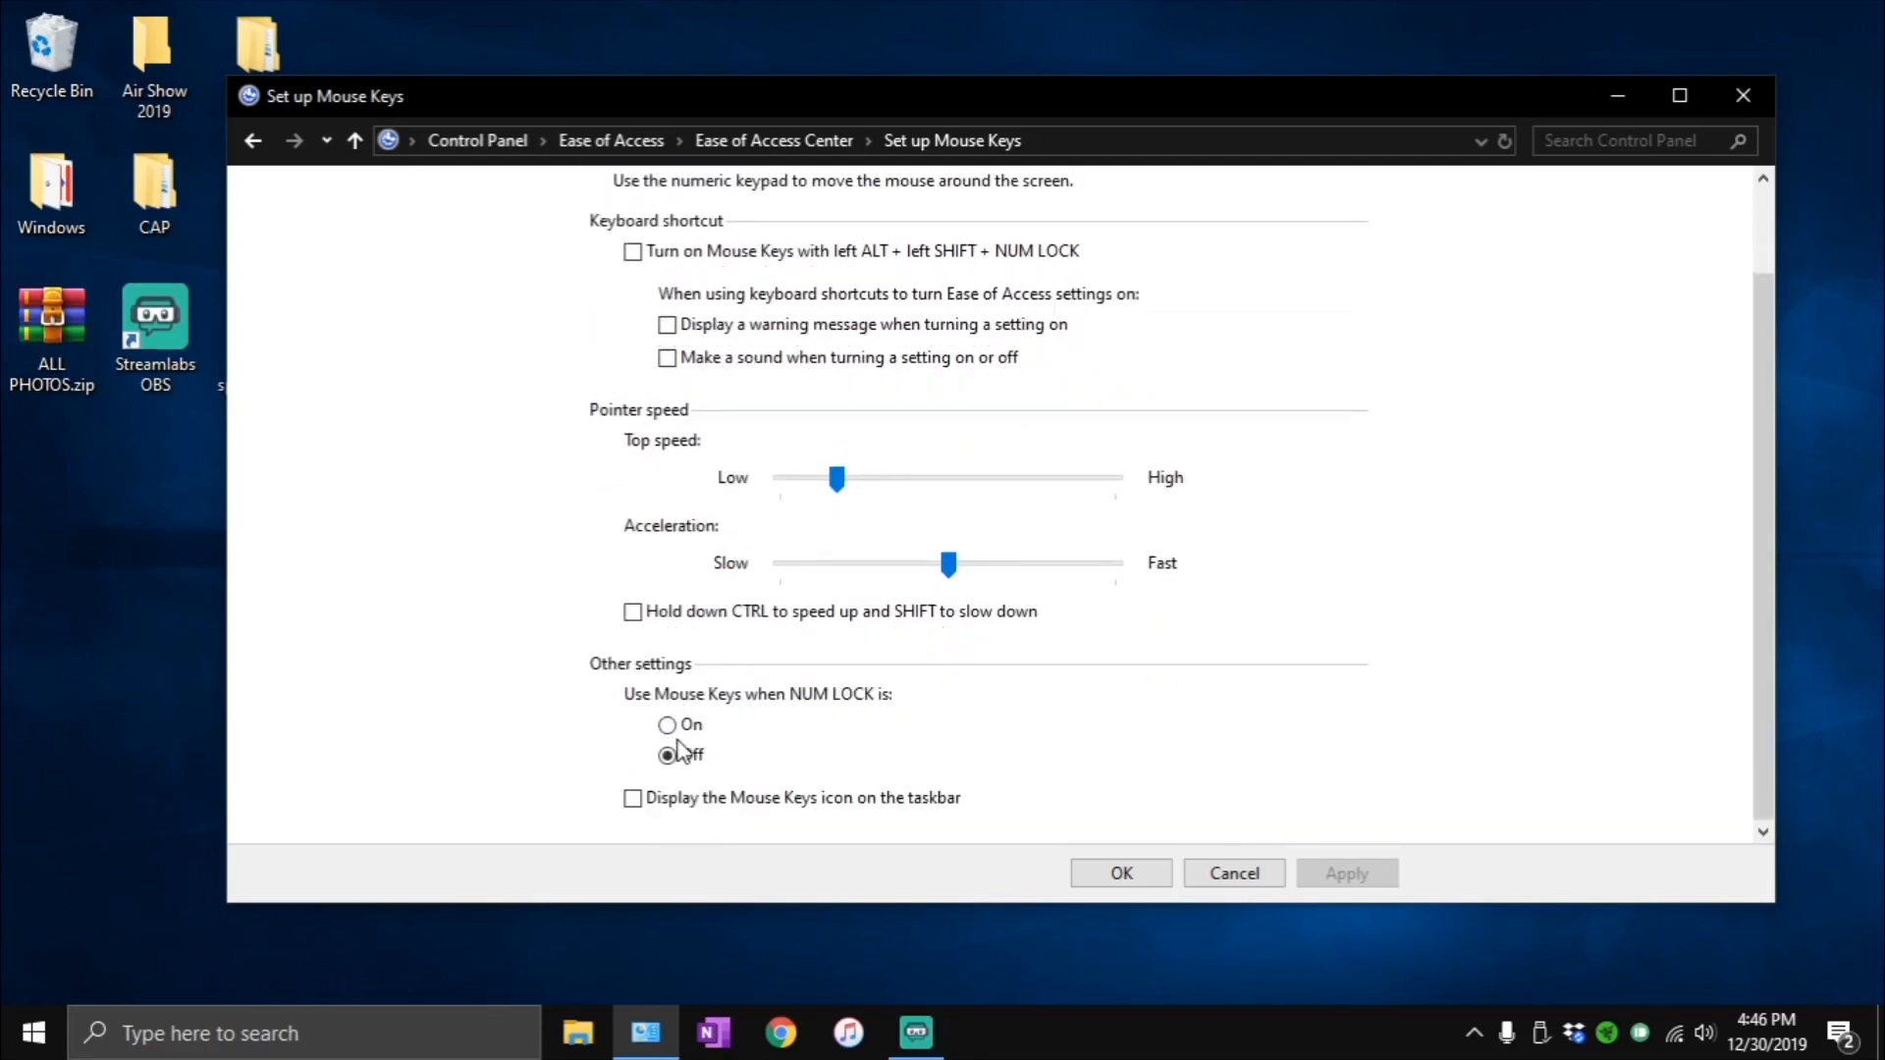
click(669, 762)
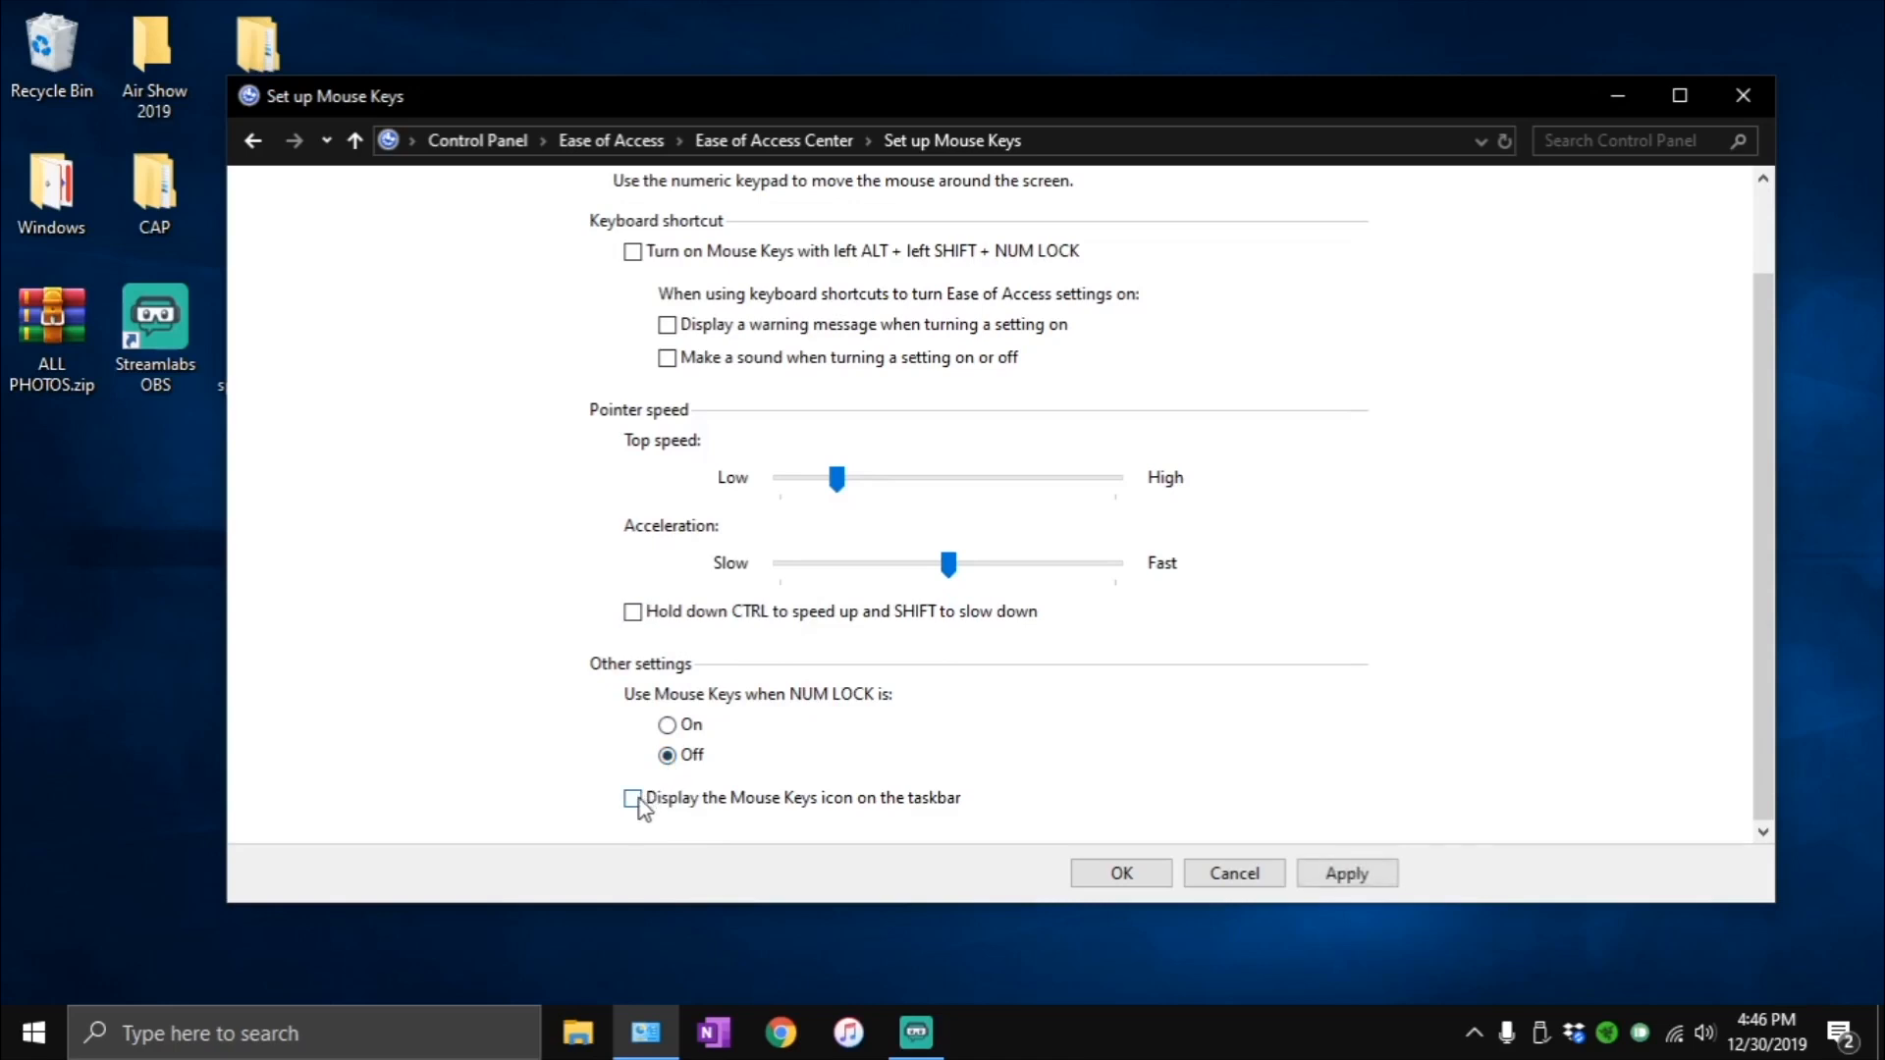
click(1126, 875)
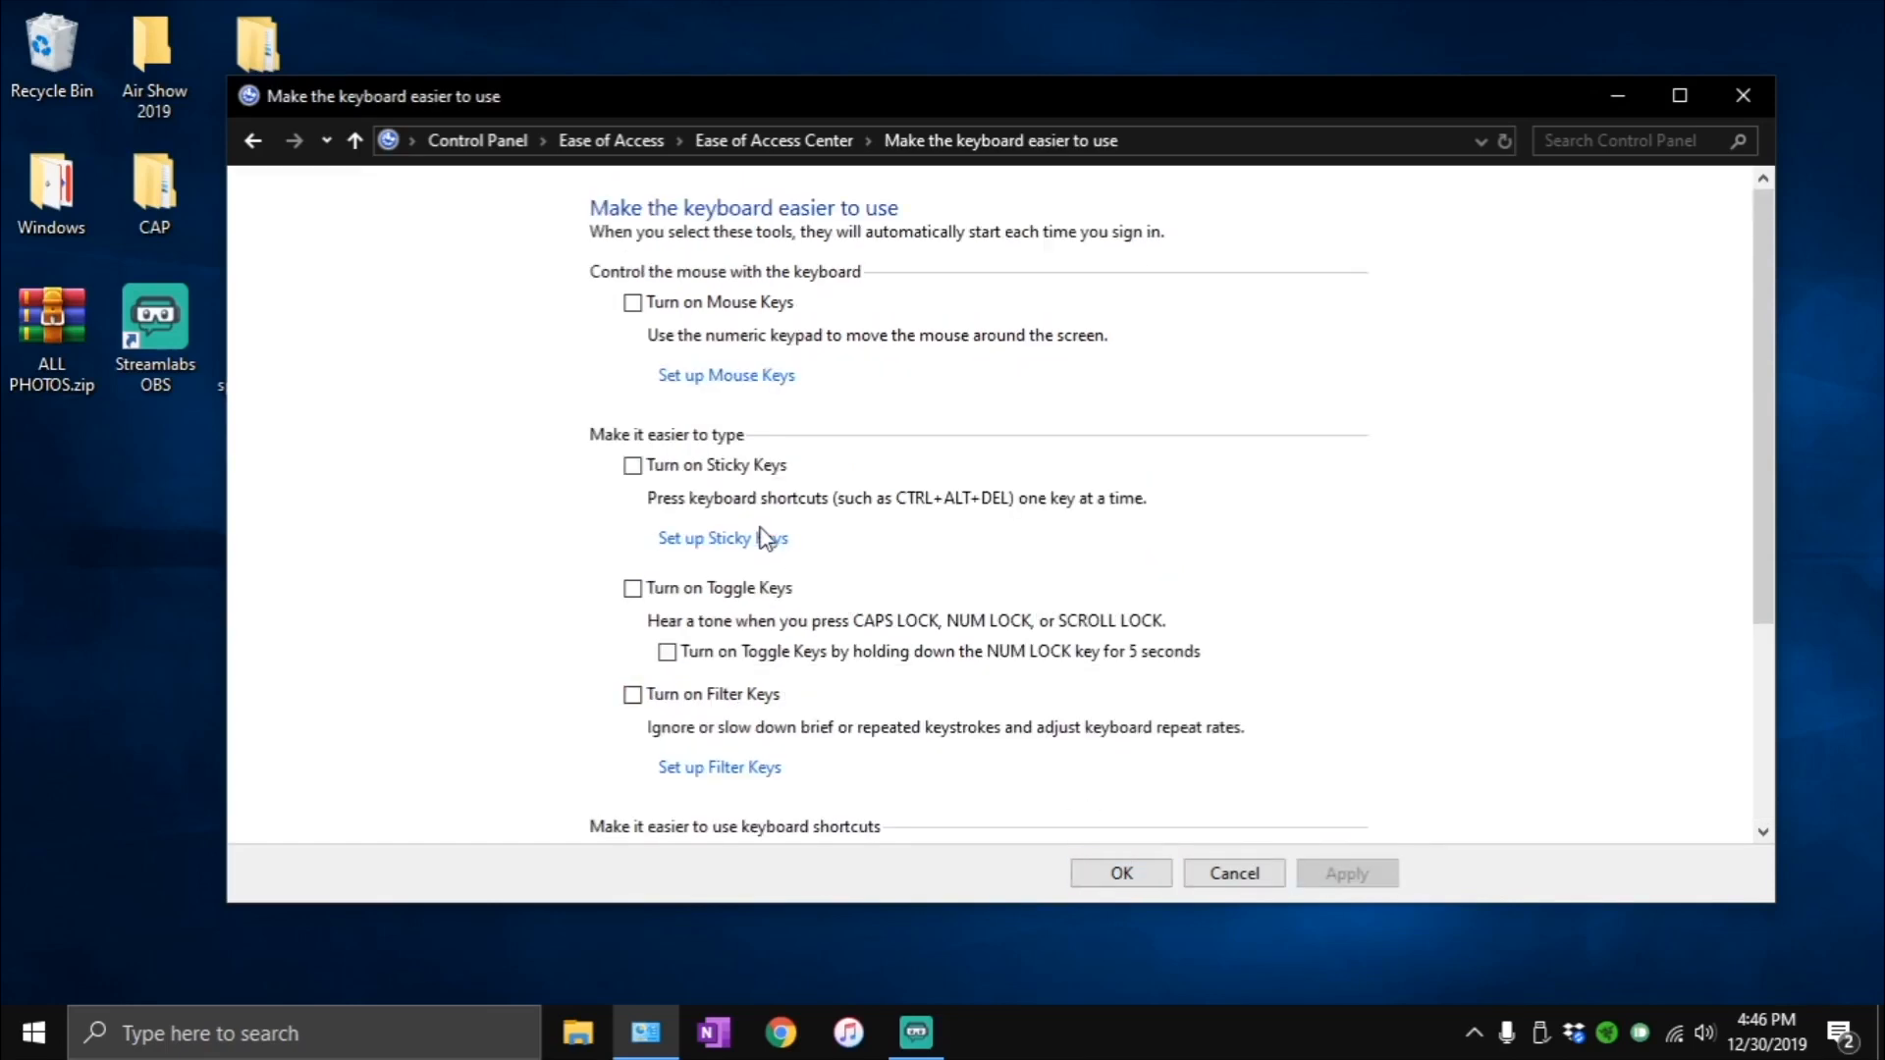
- Check the Sticky Keys and Filter Keys setup options, and confirm the keyboard accessibility settings
click(763, 540)
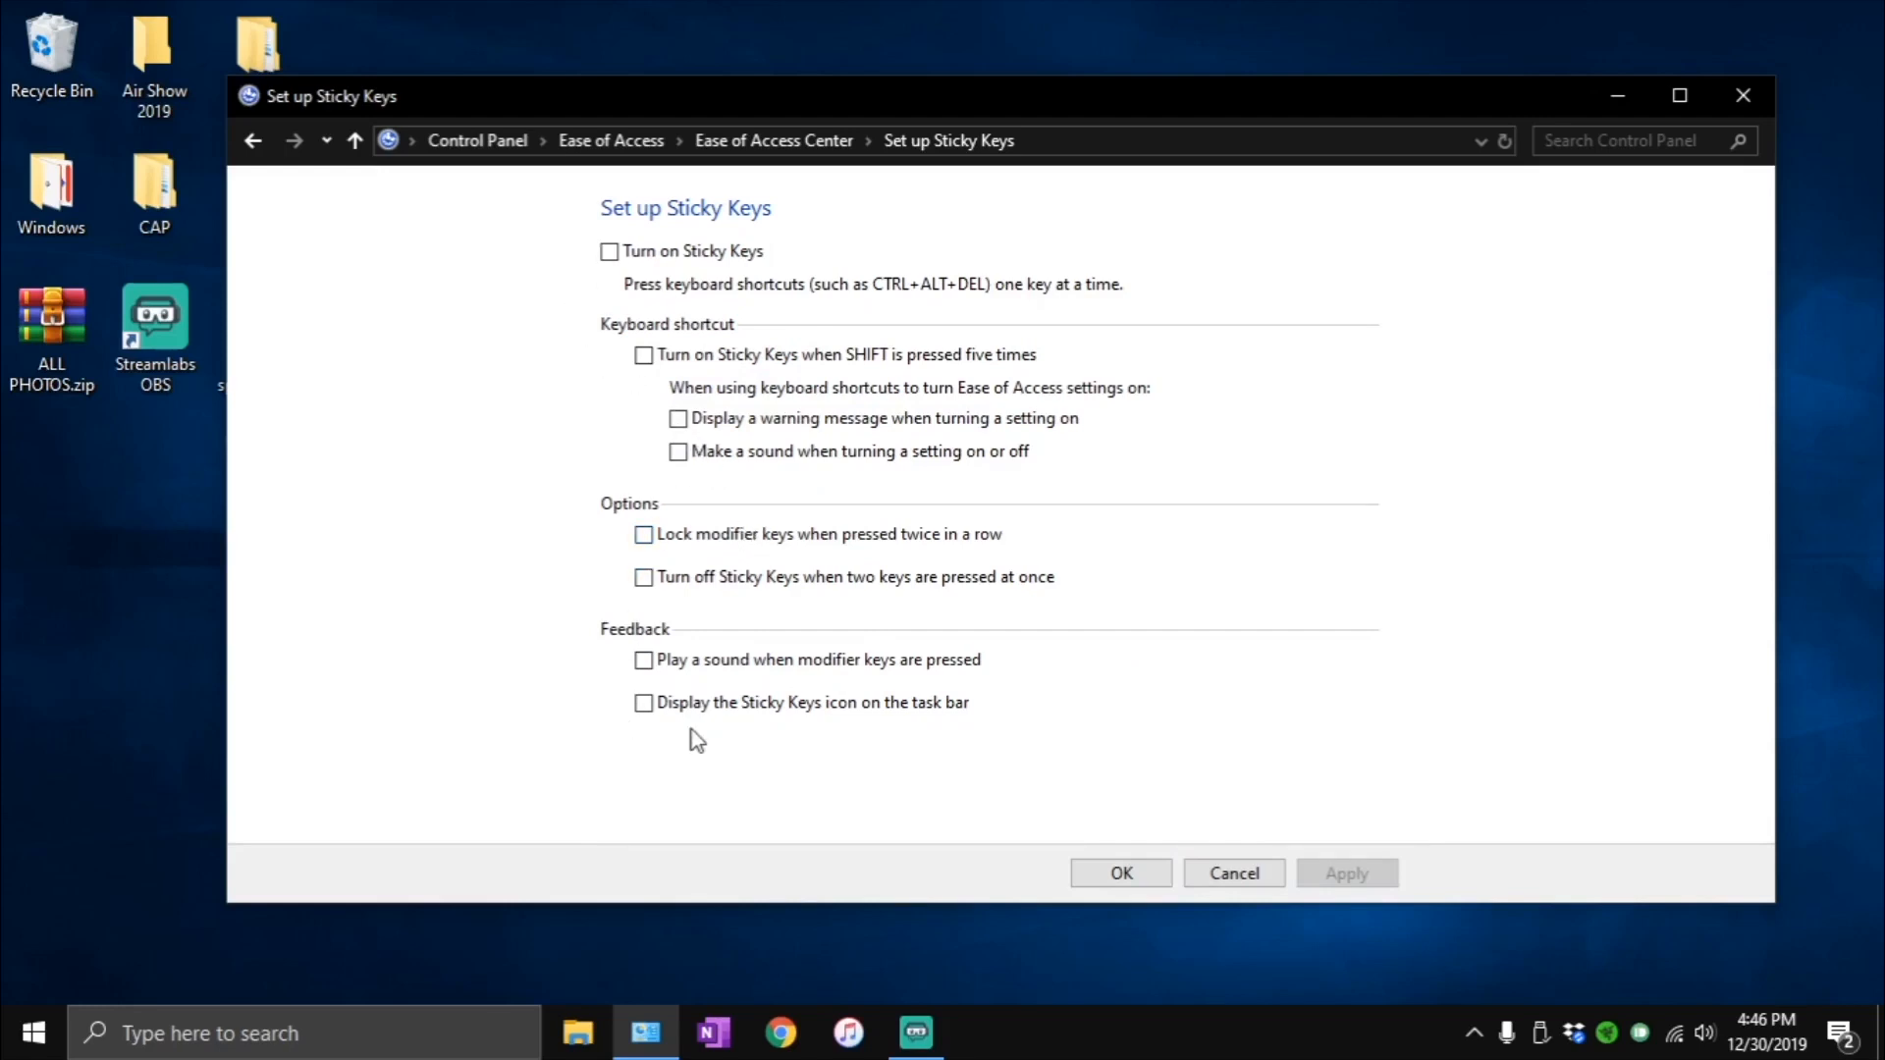
click(1119, 877)
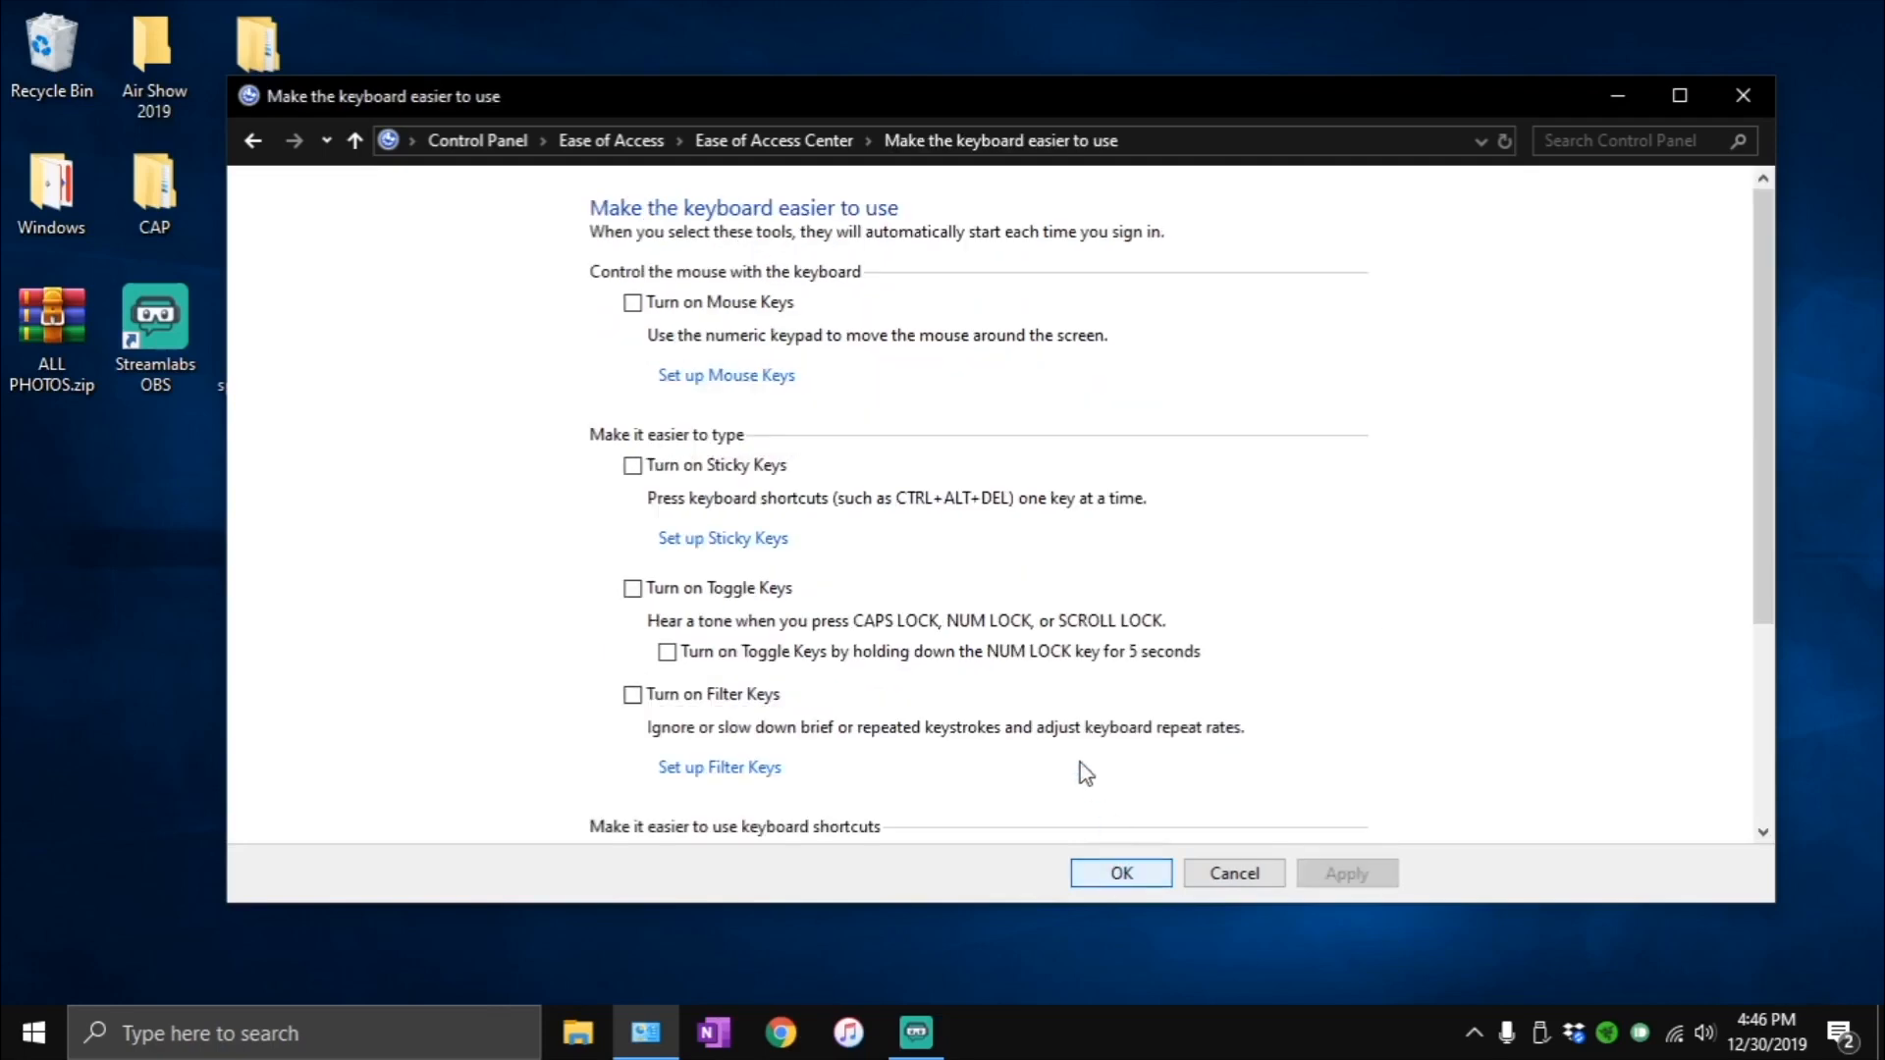
click(750, 775)
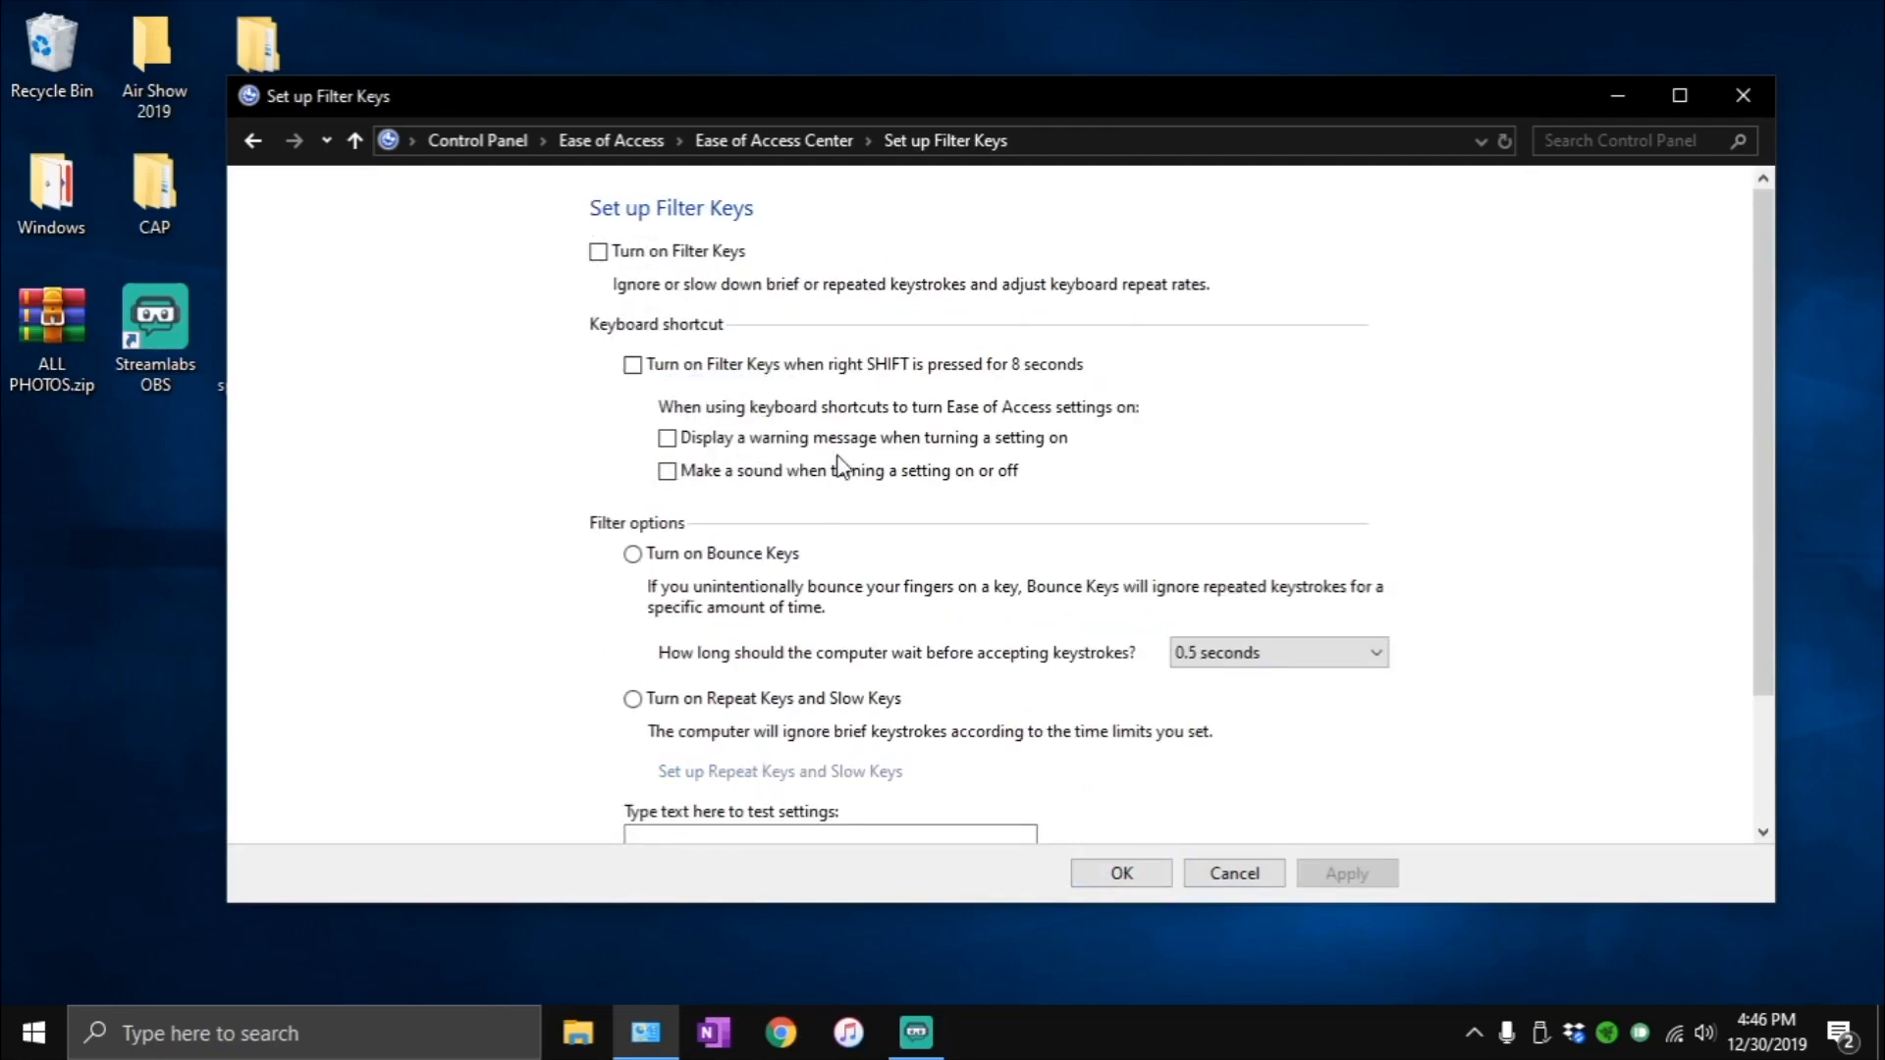
scroll(852, 520, down, 3)
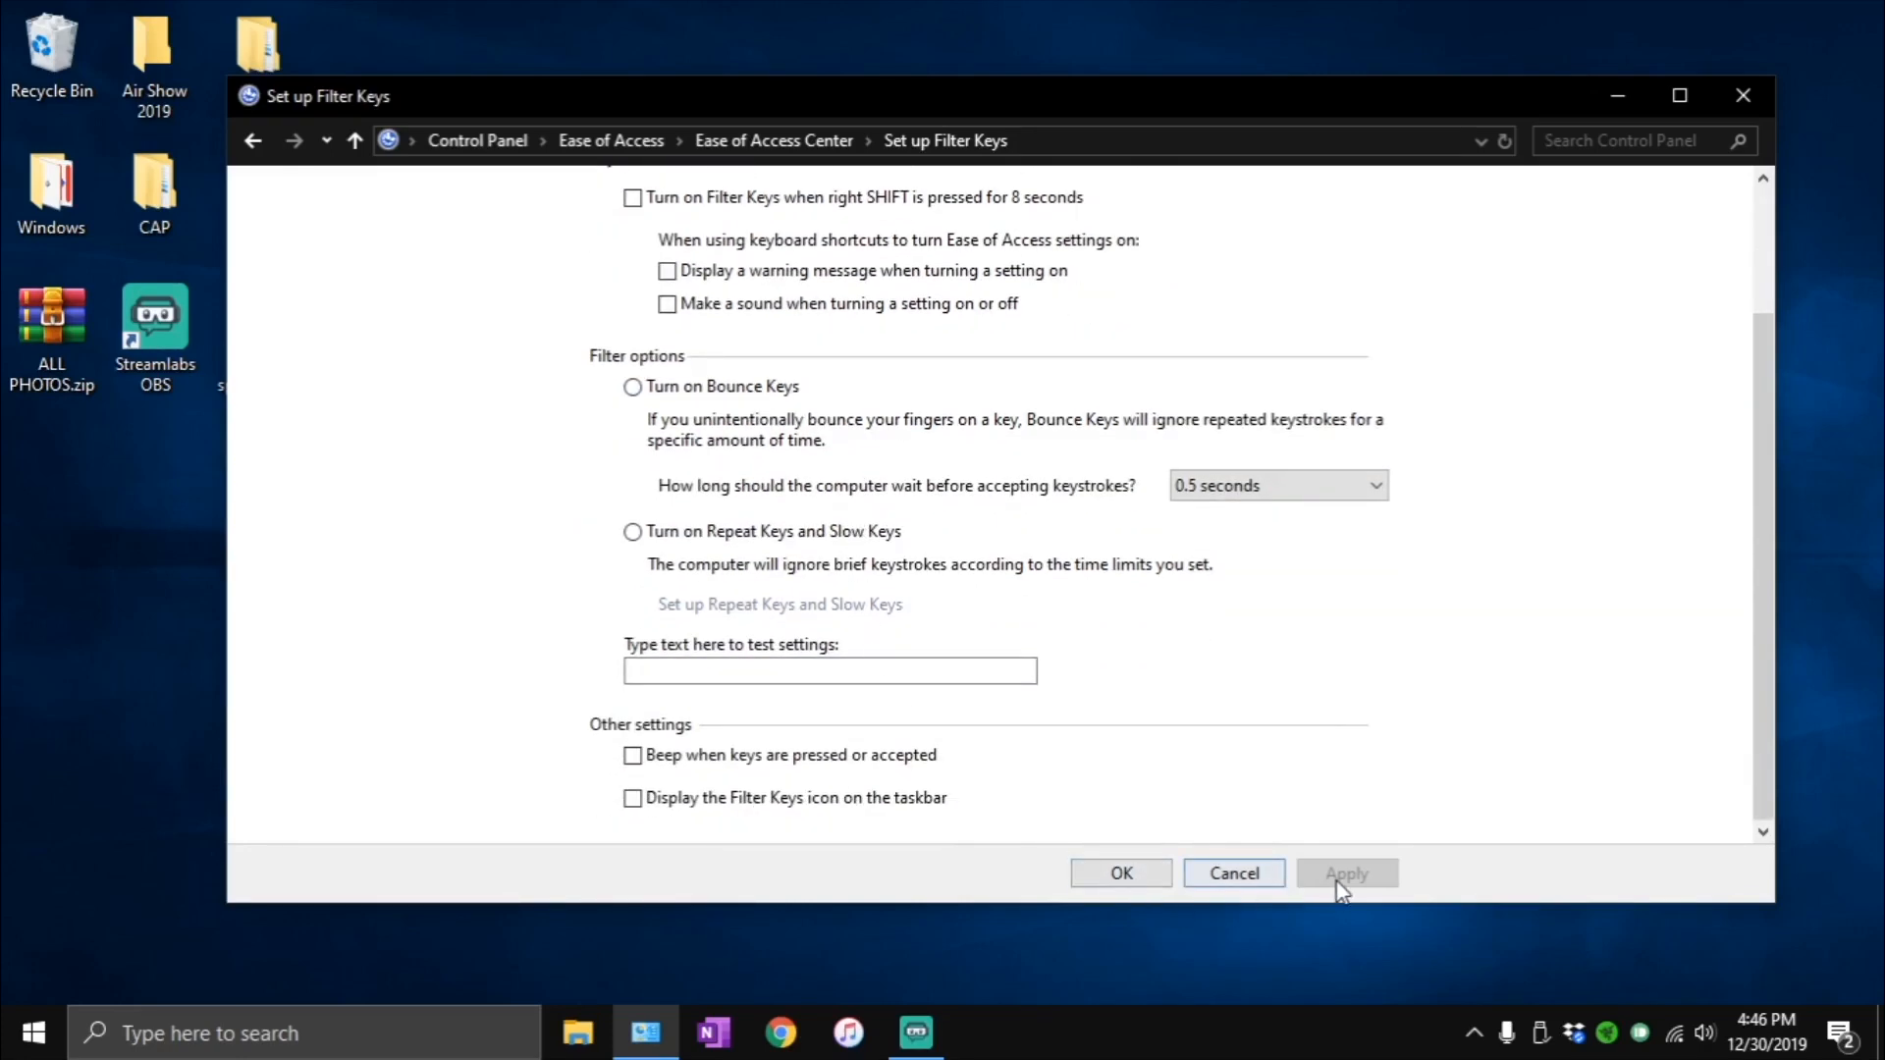
click(1148, 876)
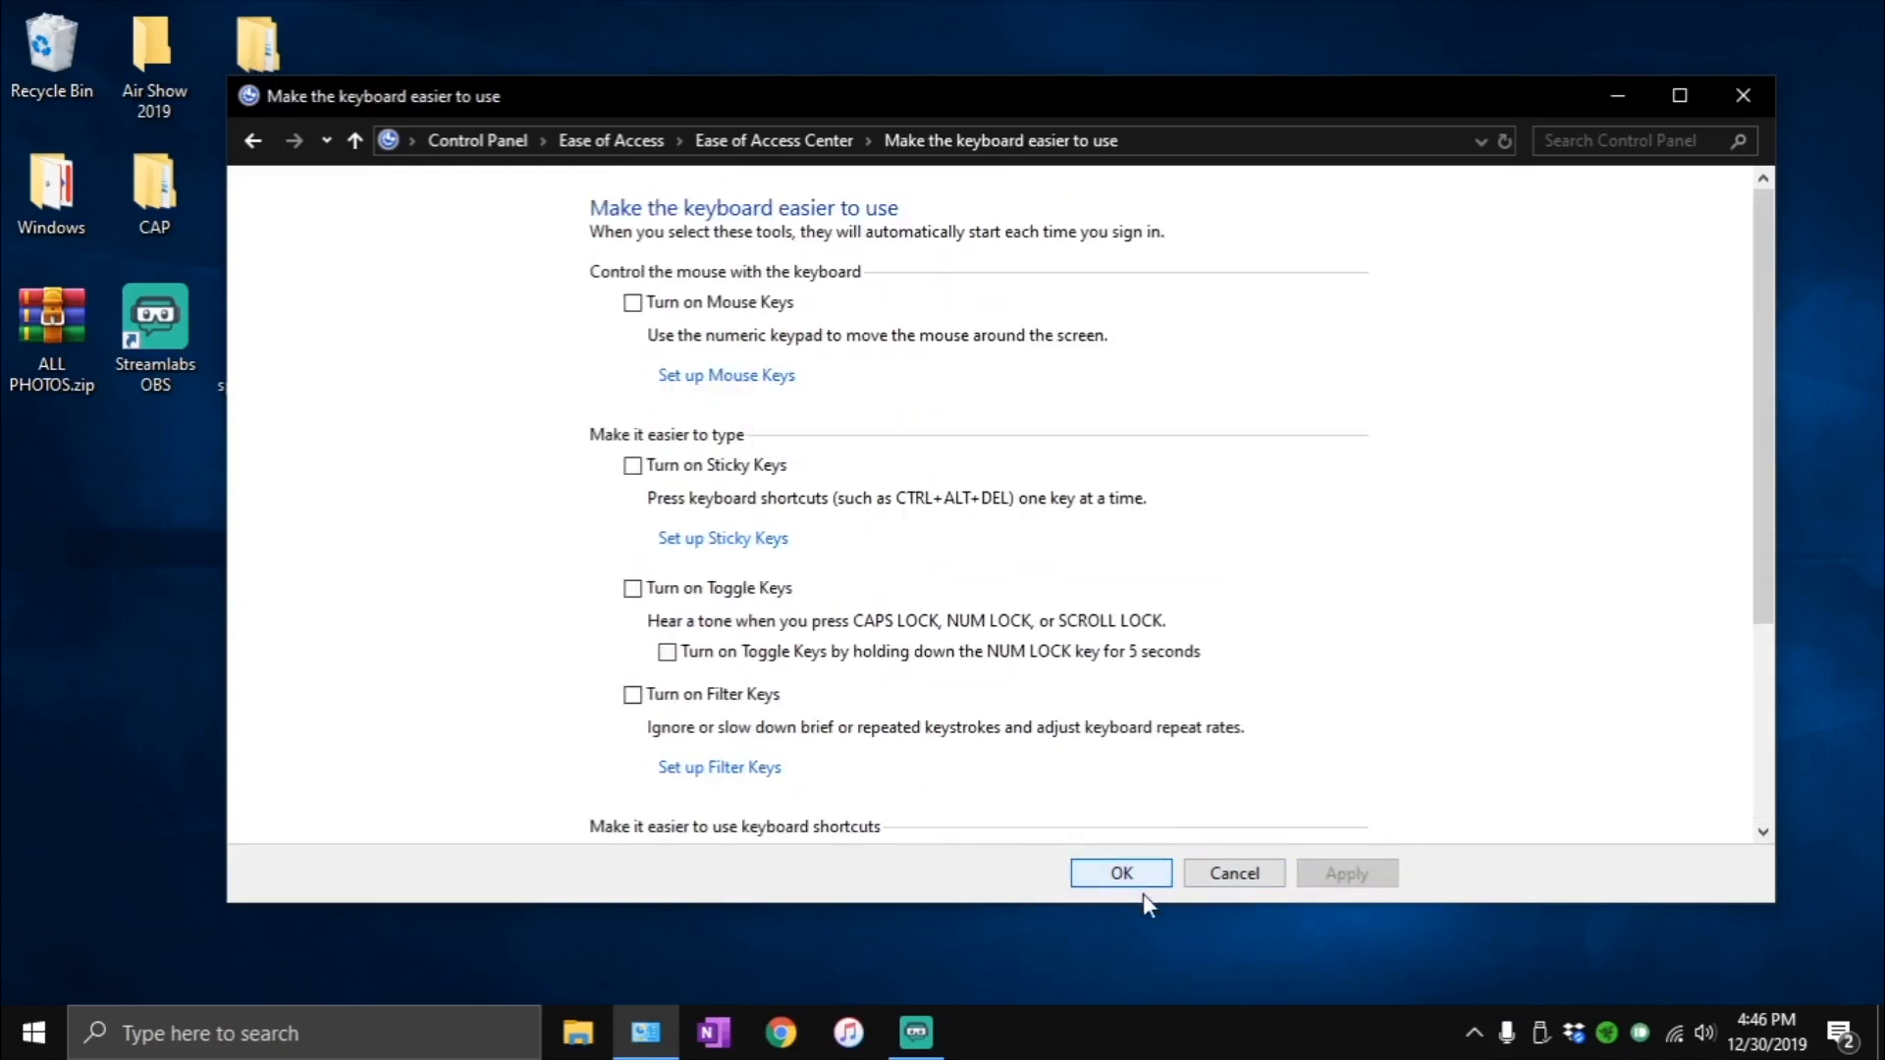
click(1122, 873)
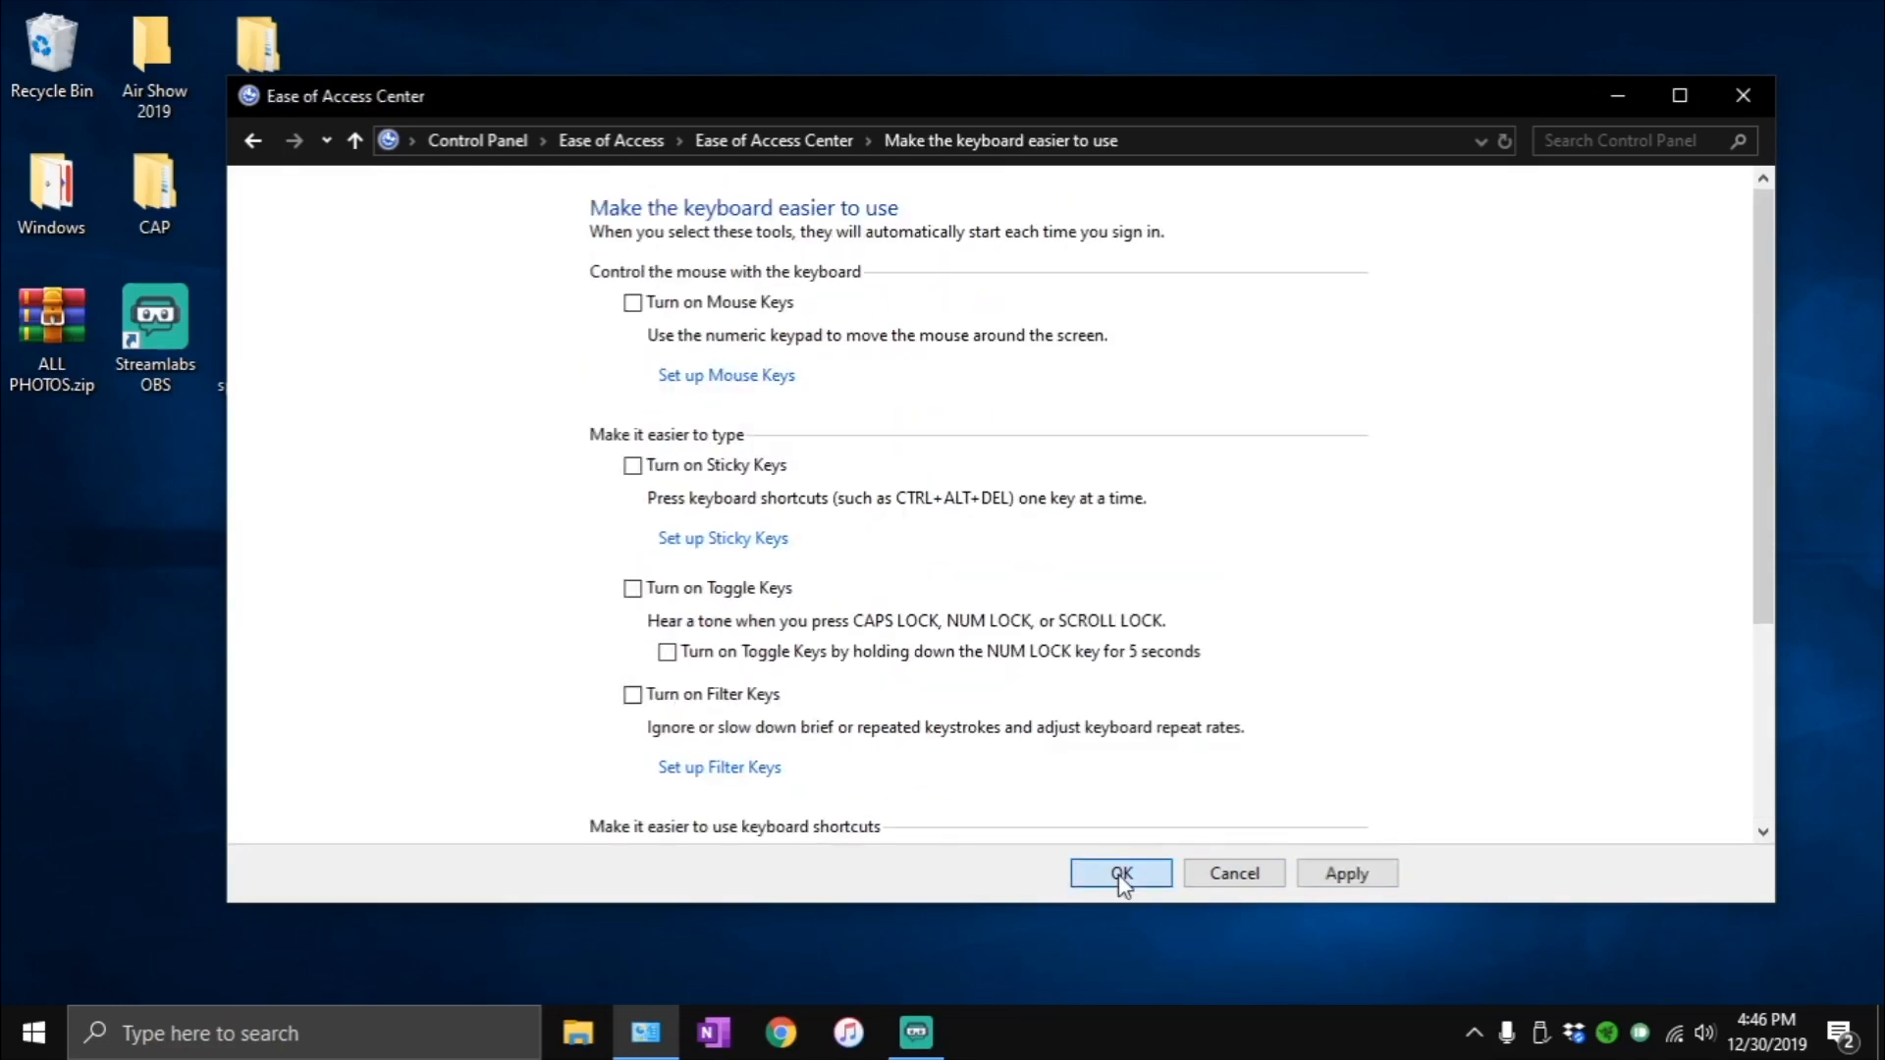
- Check the text and visual alternatives for sounds in the Ease of Access Center, and confirm them
scroll(937, 722, down, 3)
scroll(937, 722, down, 1)
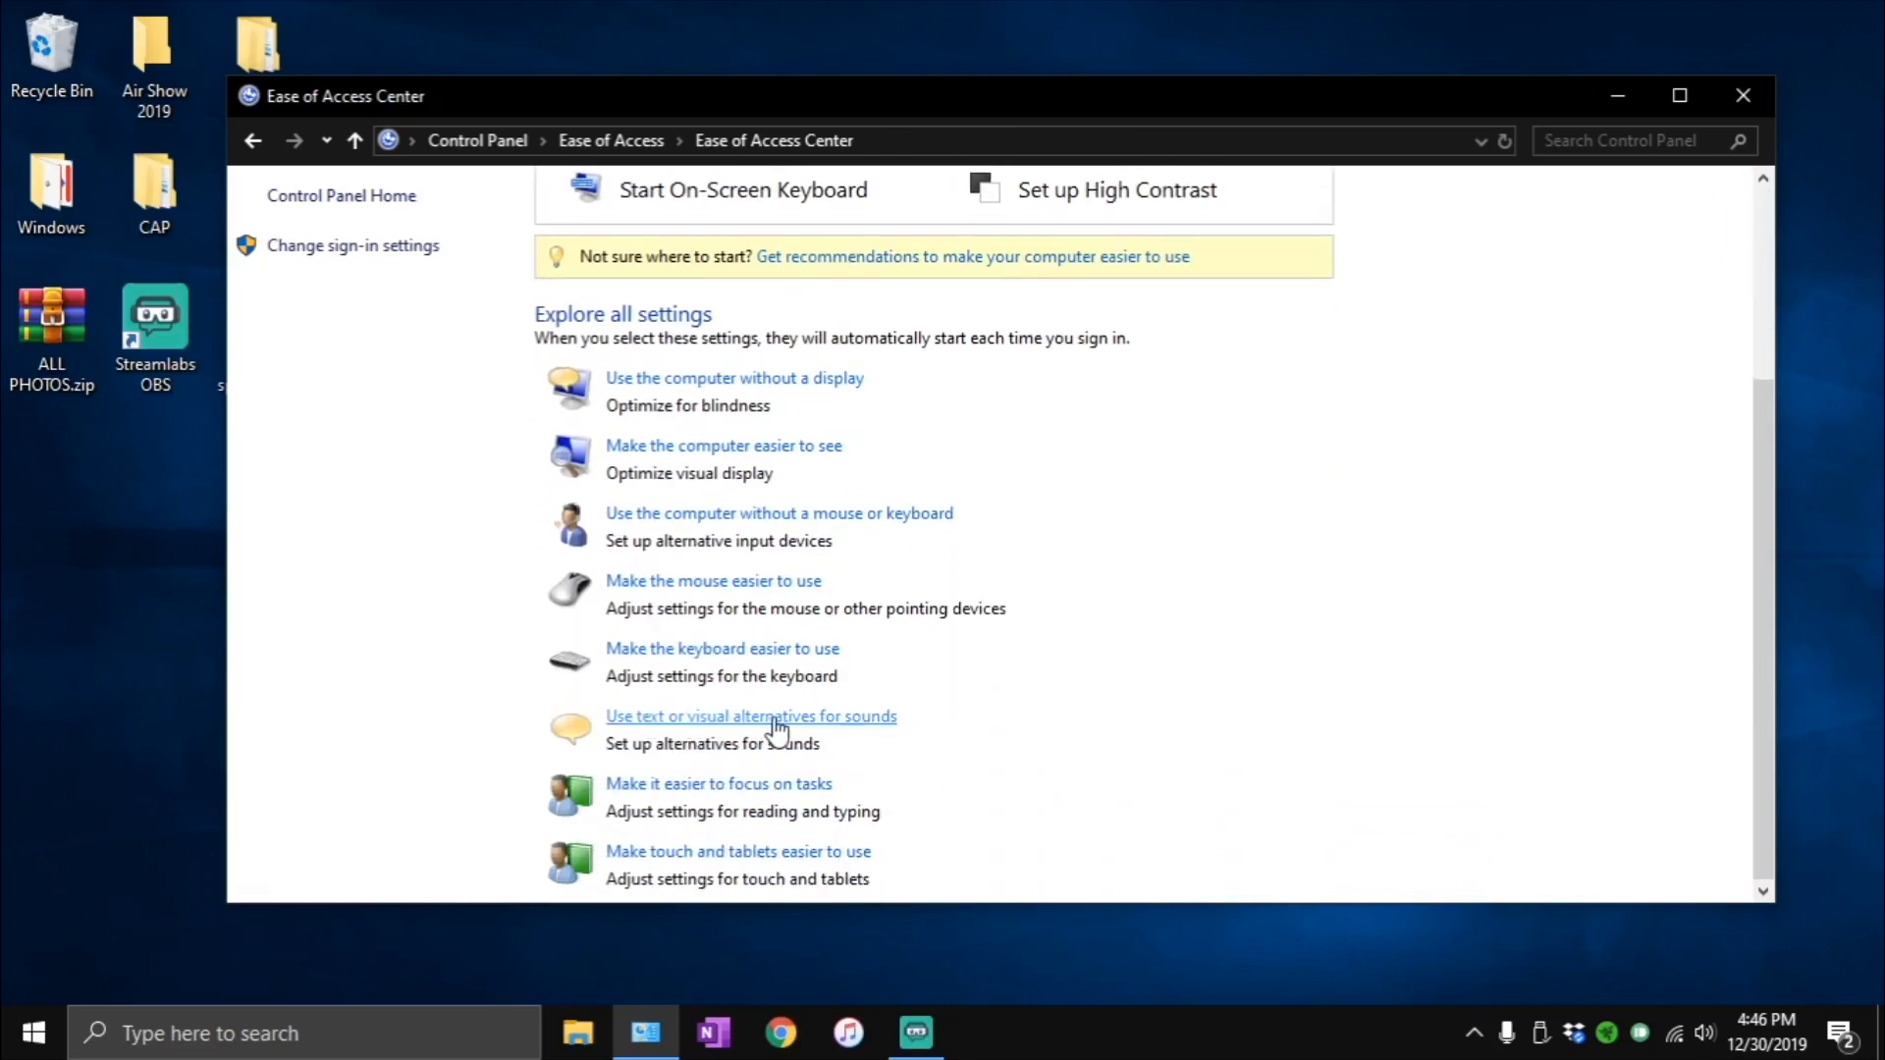
click(823, 726)
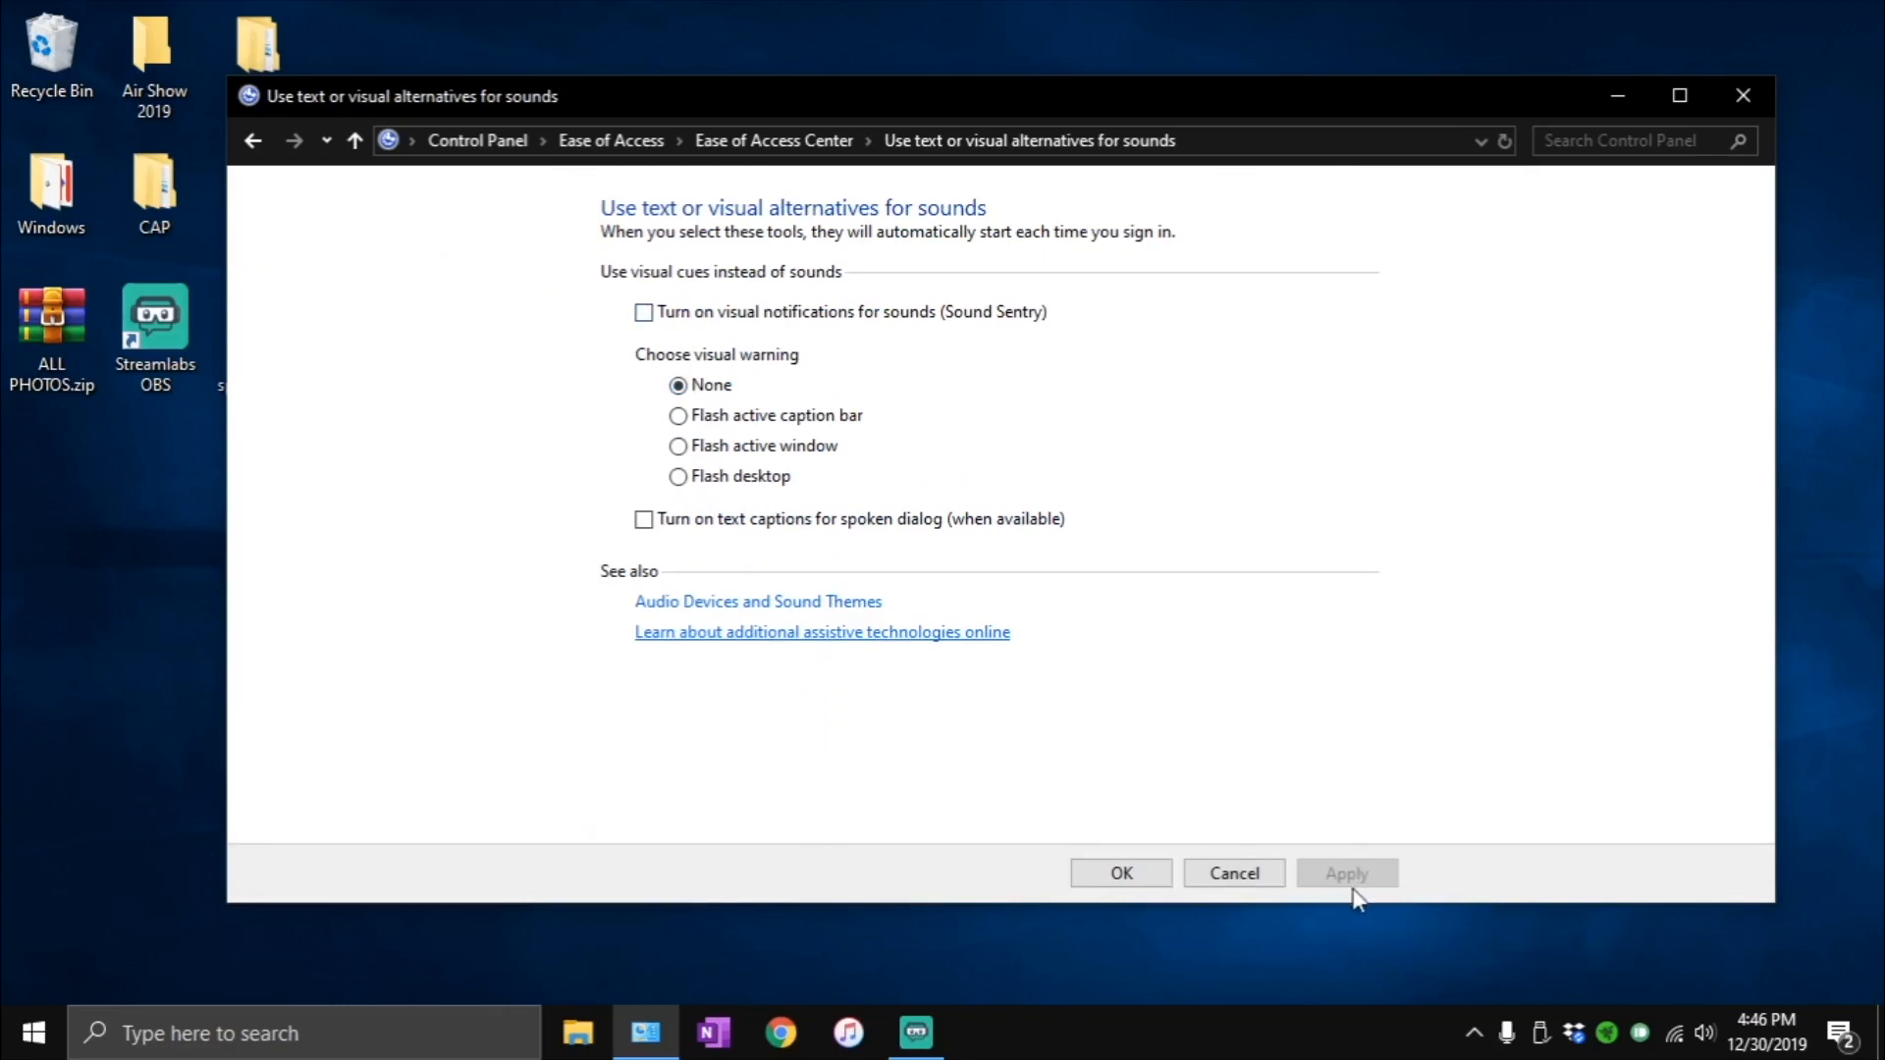
click(1120, 872)
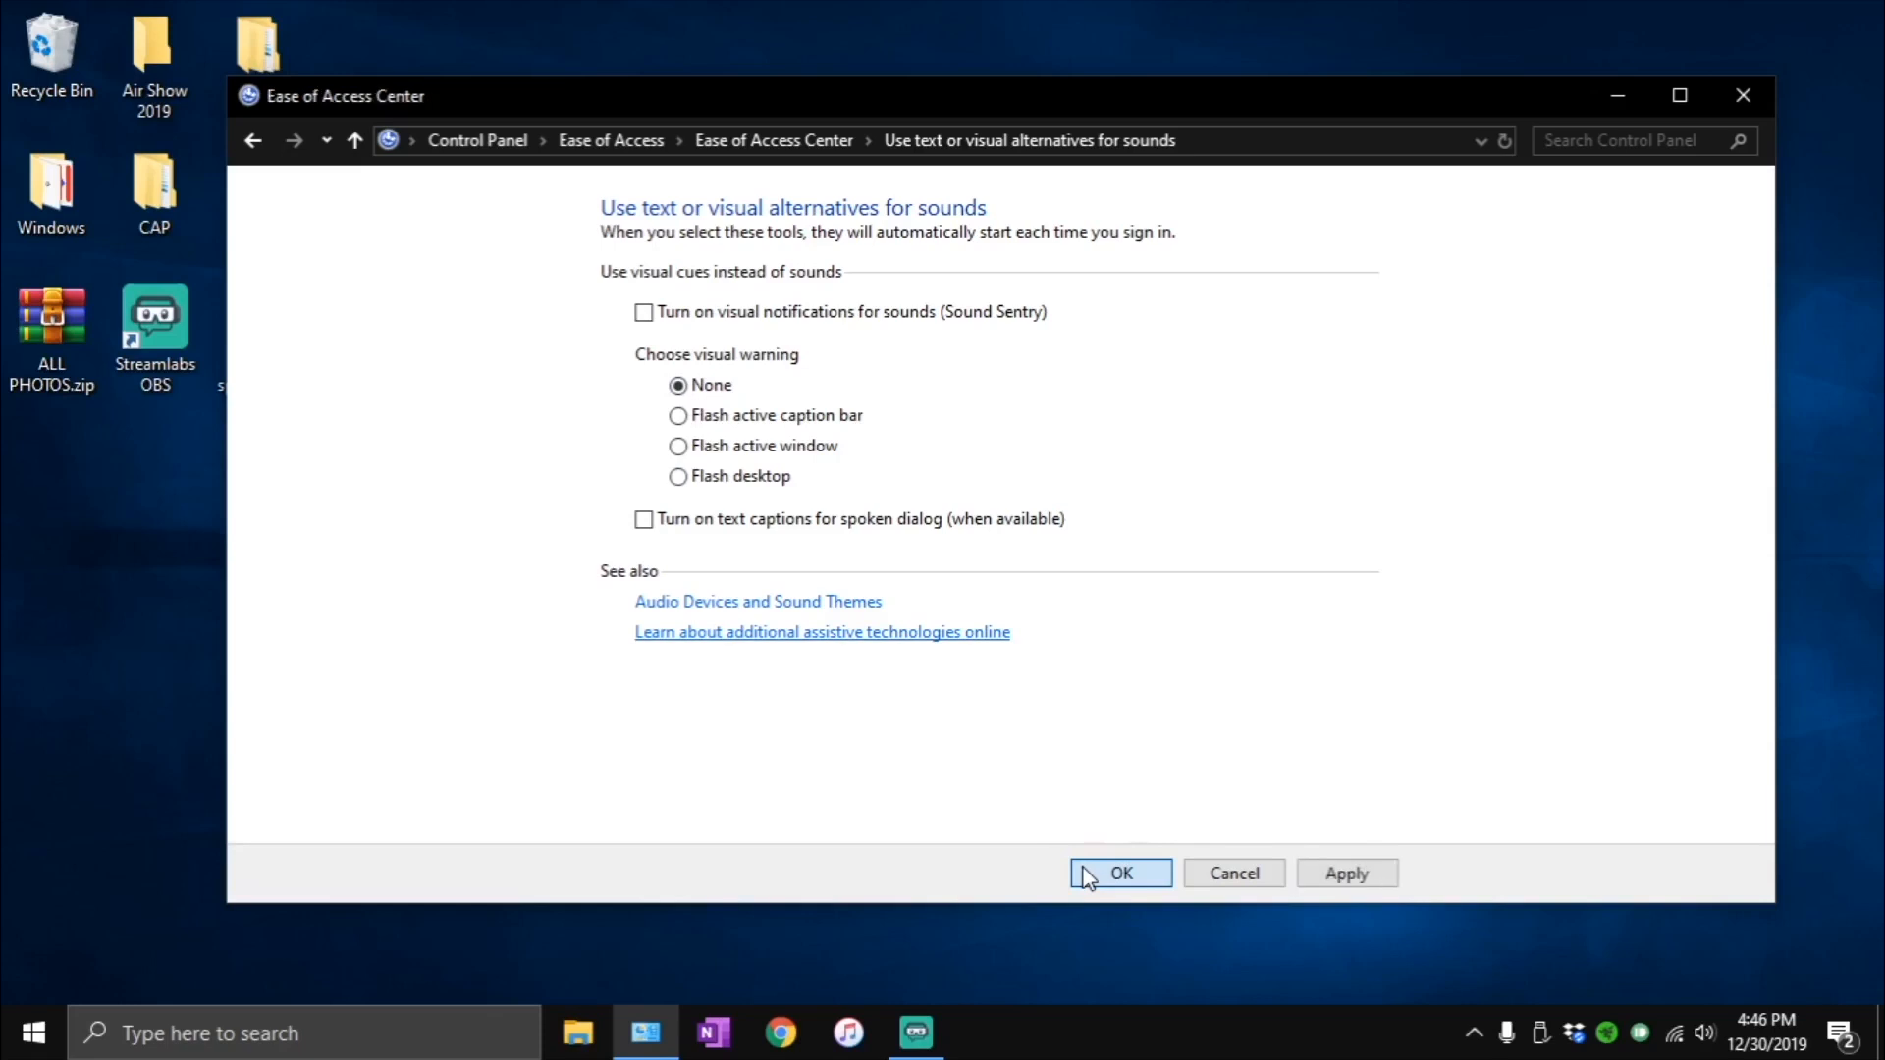
- Set the accessibility tool launched from touch and tablet devices to None, and confirm
scroll(761, 648, down, 1)
scroll(761, 653, down, 3)
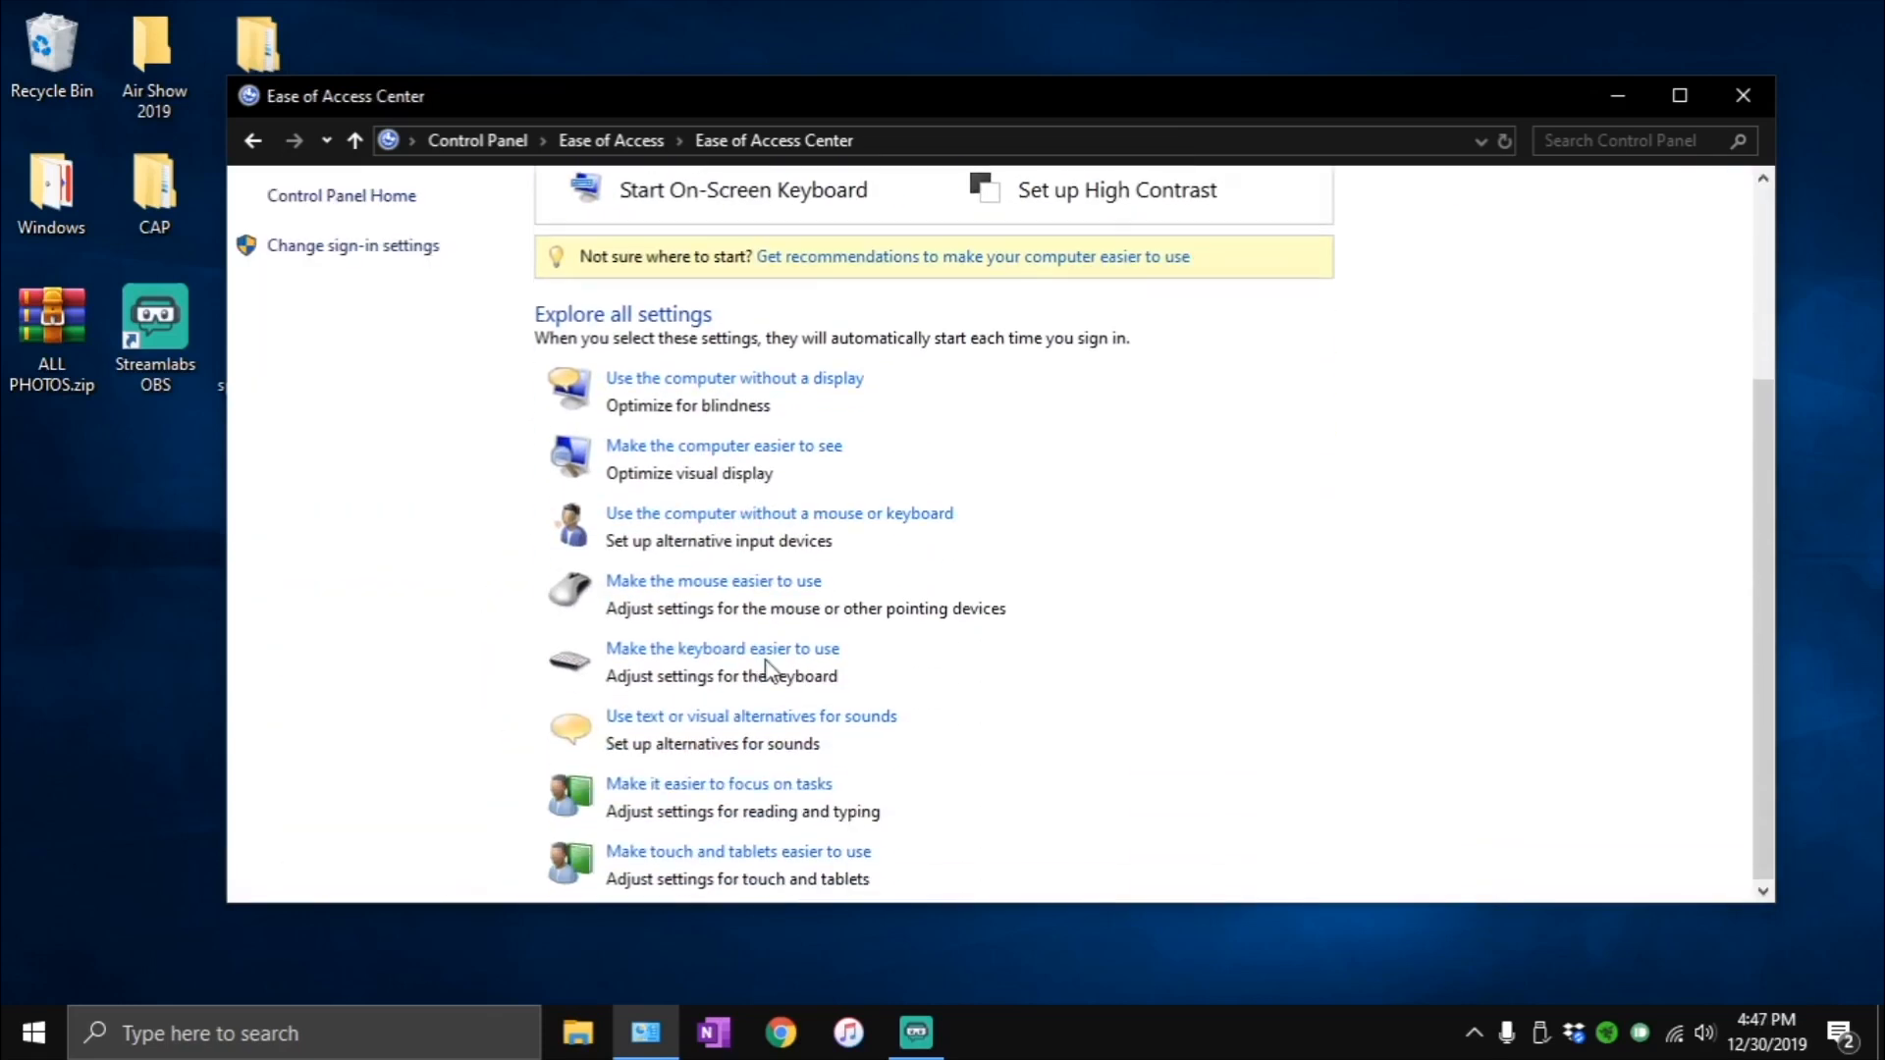
click(719, 852)
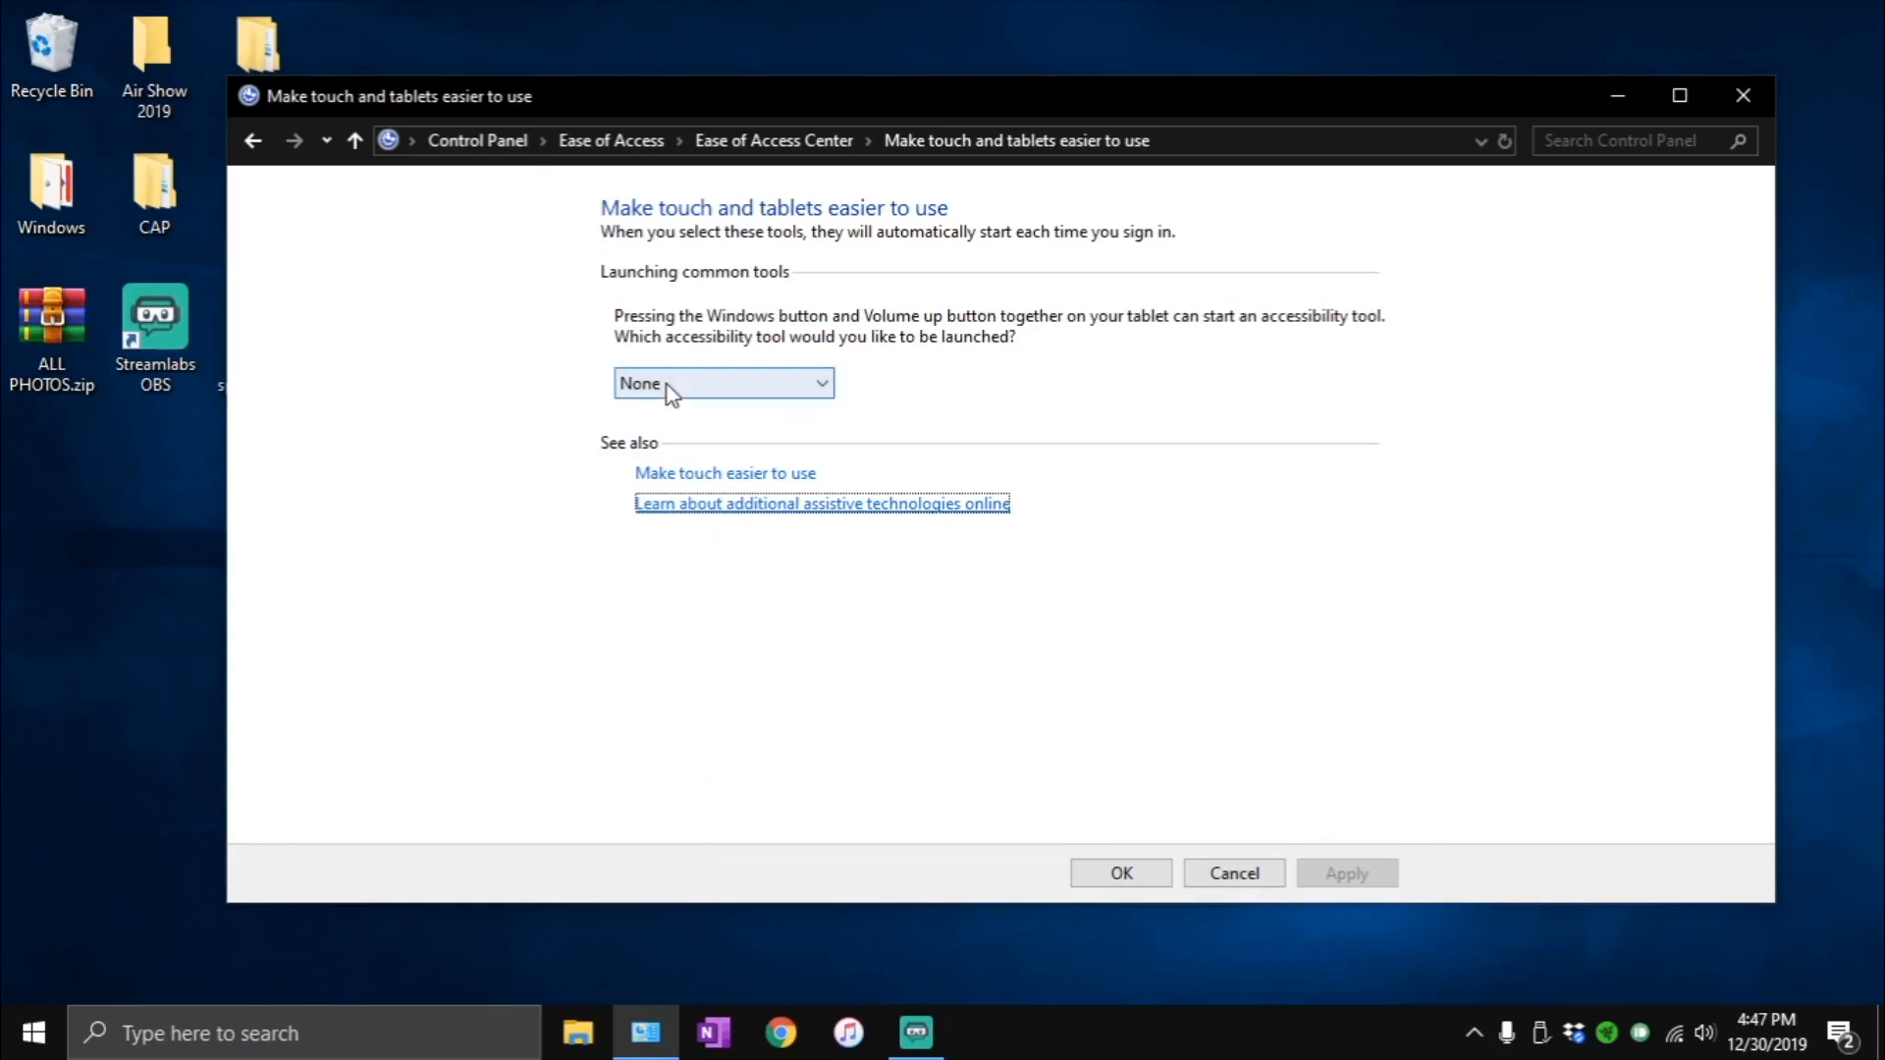
click(663, 387)
click(670, 402)
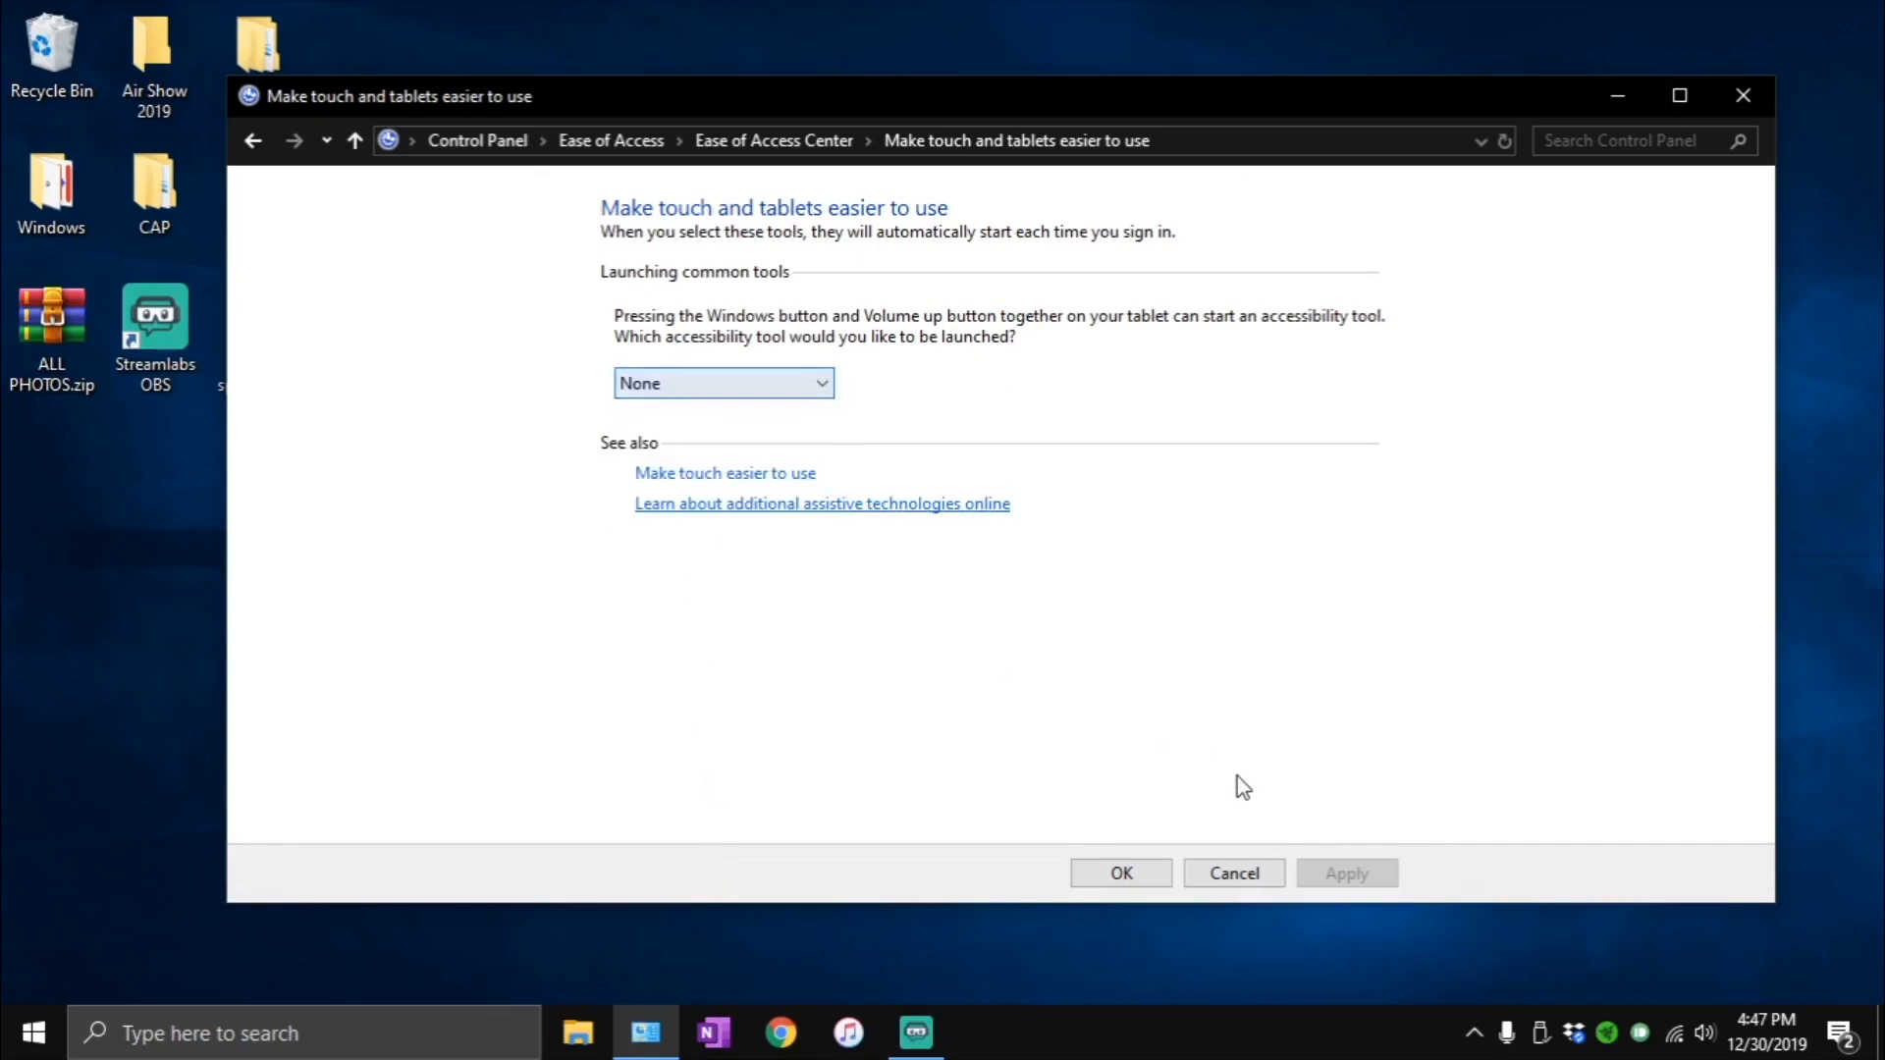
click(1122, 873)
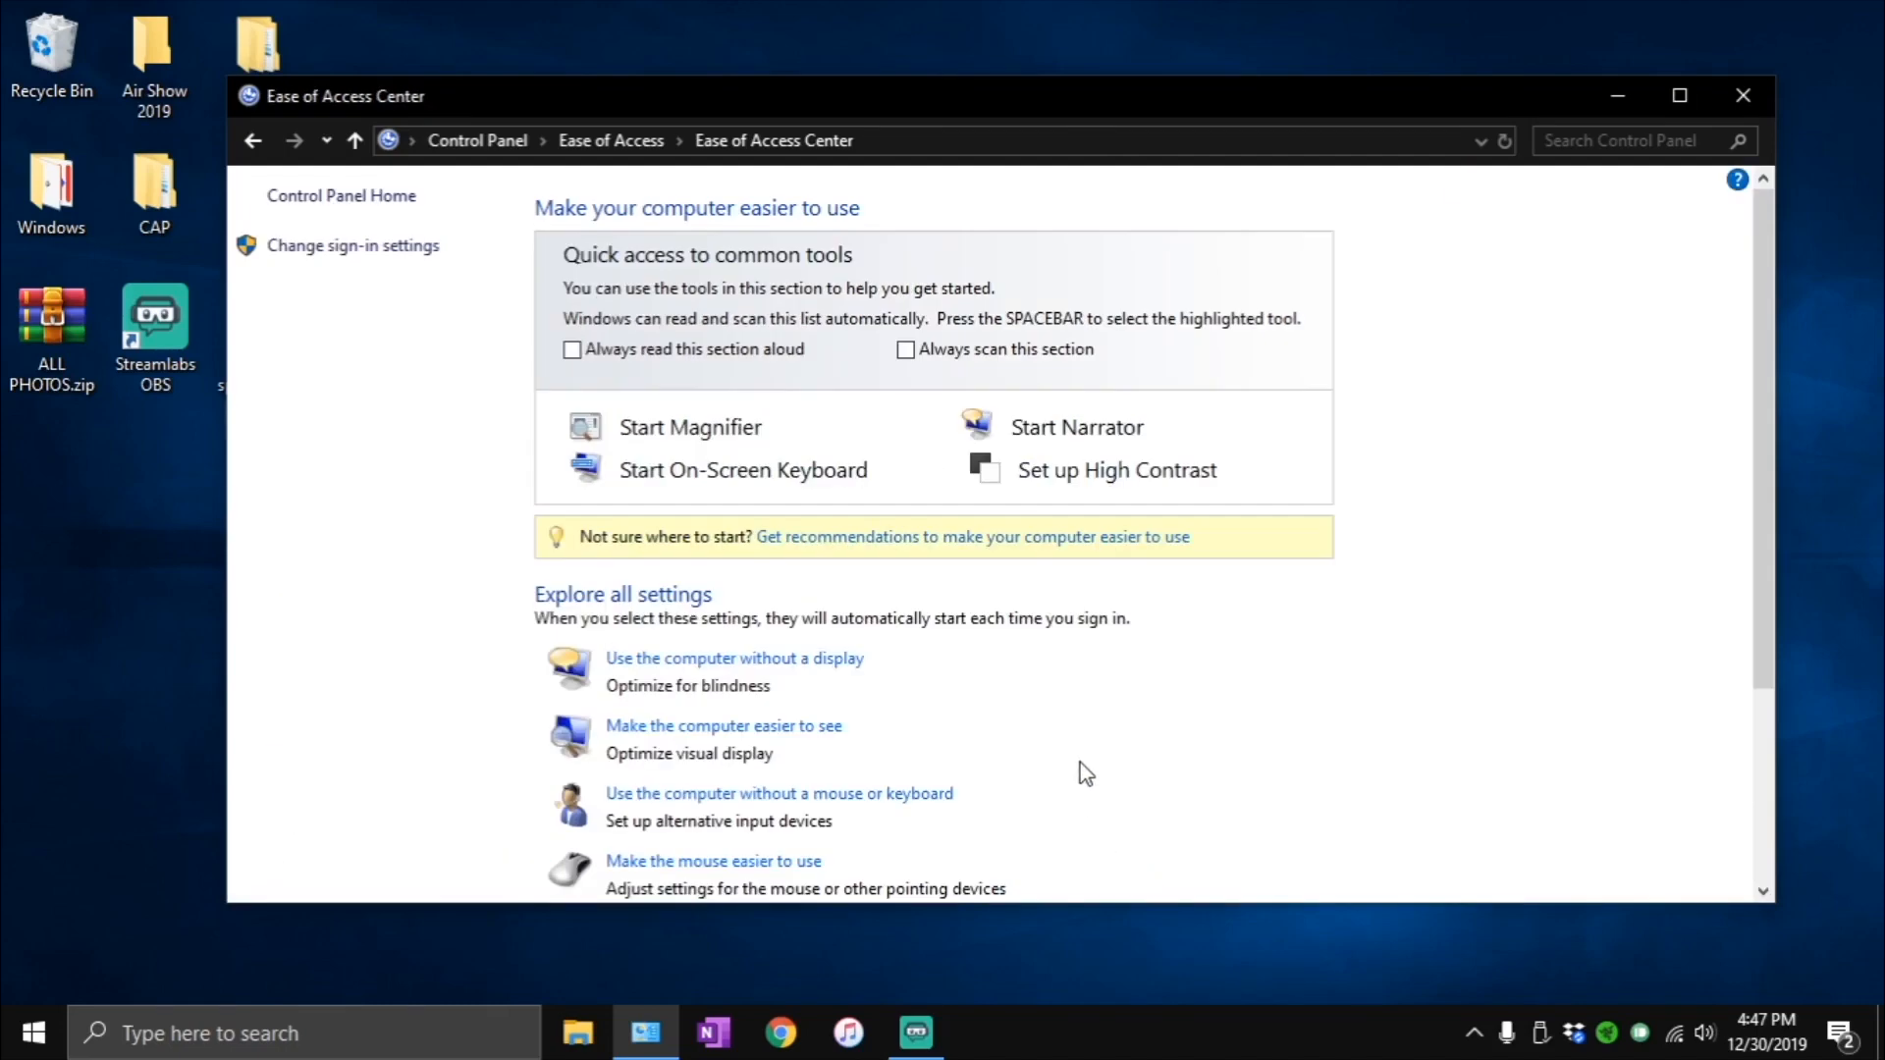
- Search Control Panel for "mouse", and open the Pointer Options of the Mouse Properties
click(475, 139)
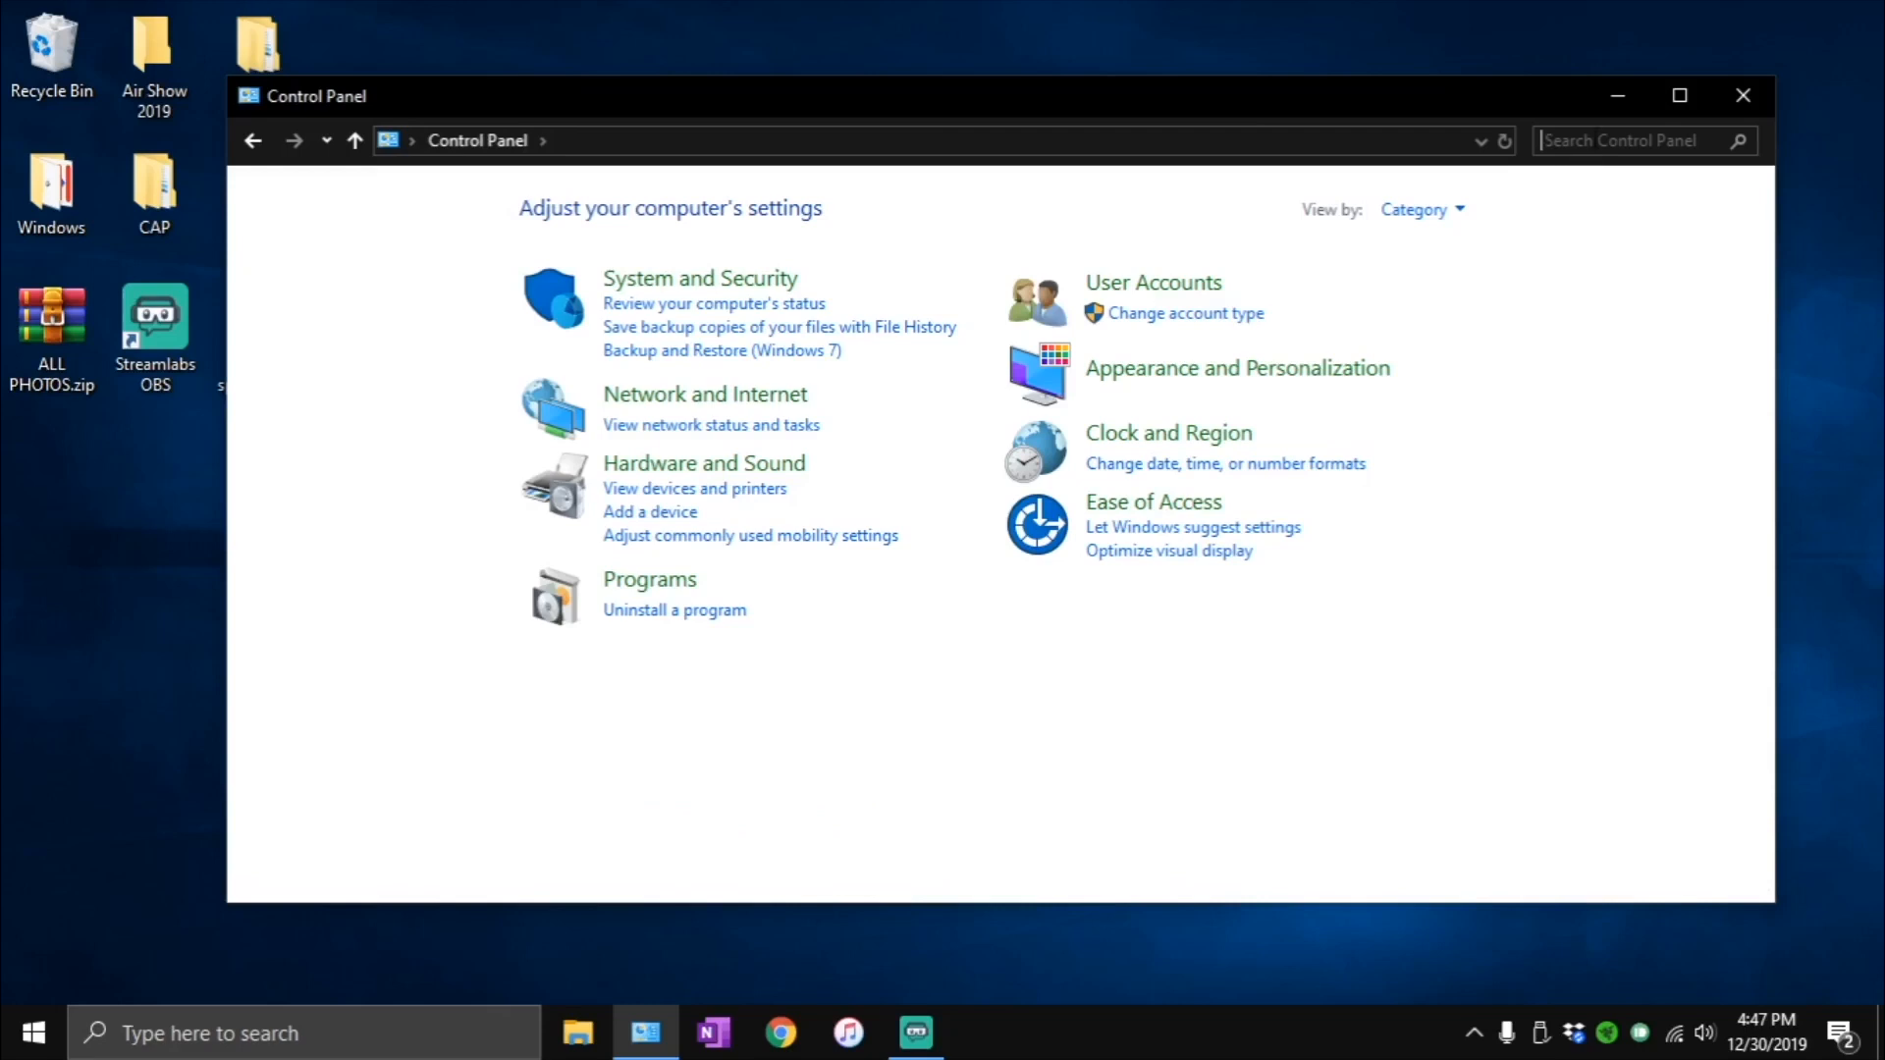
click(1593, 140)
text(mo)
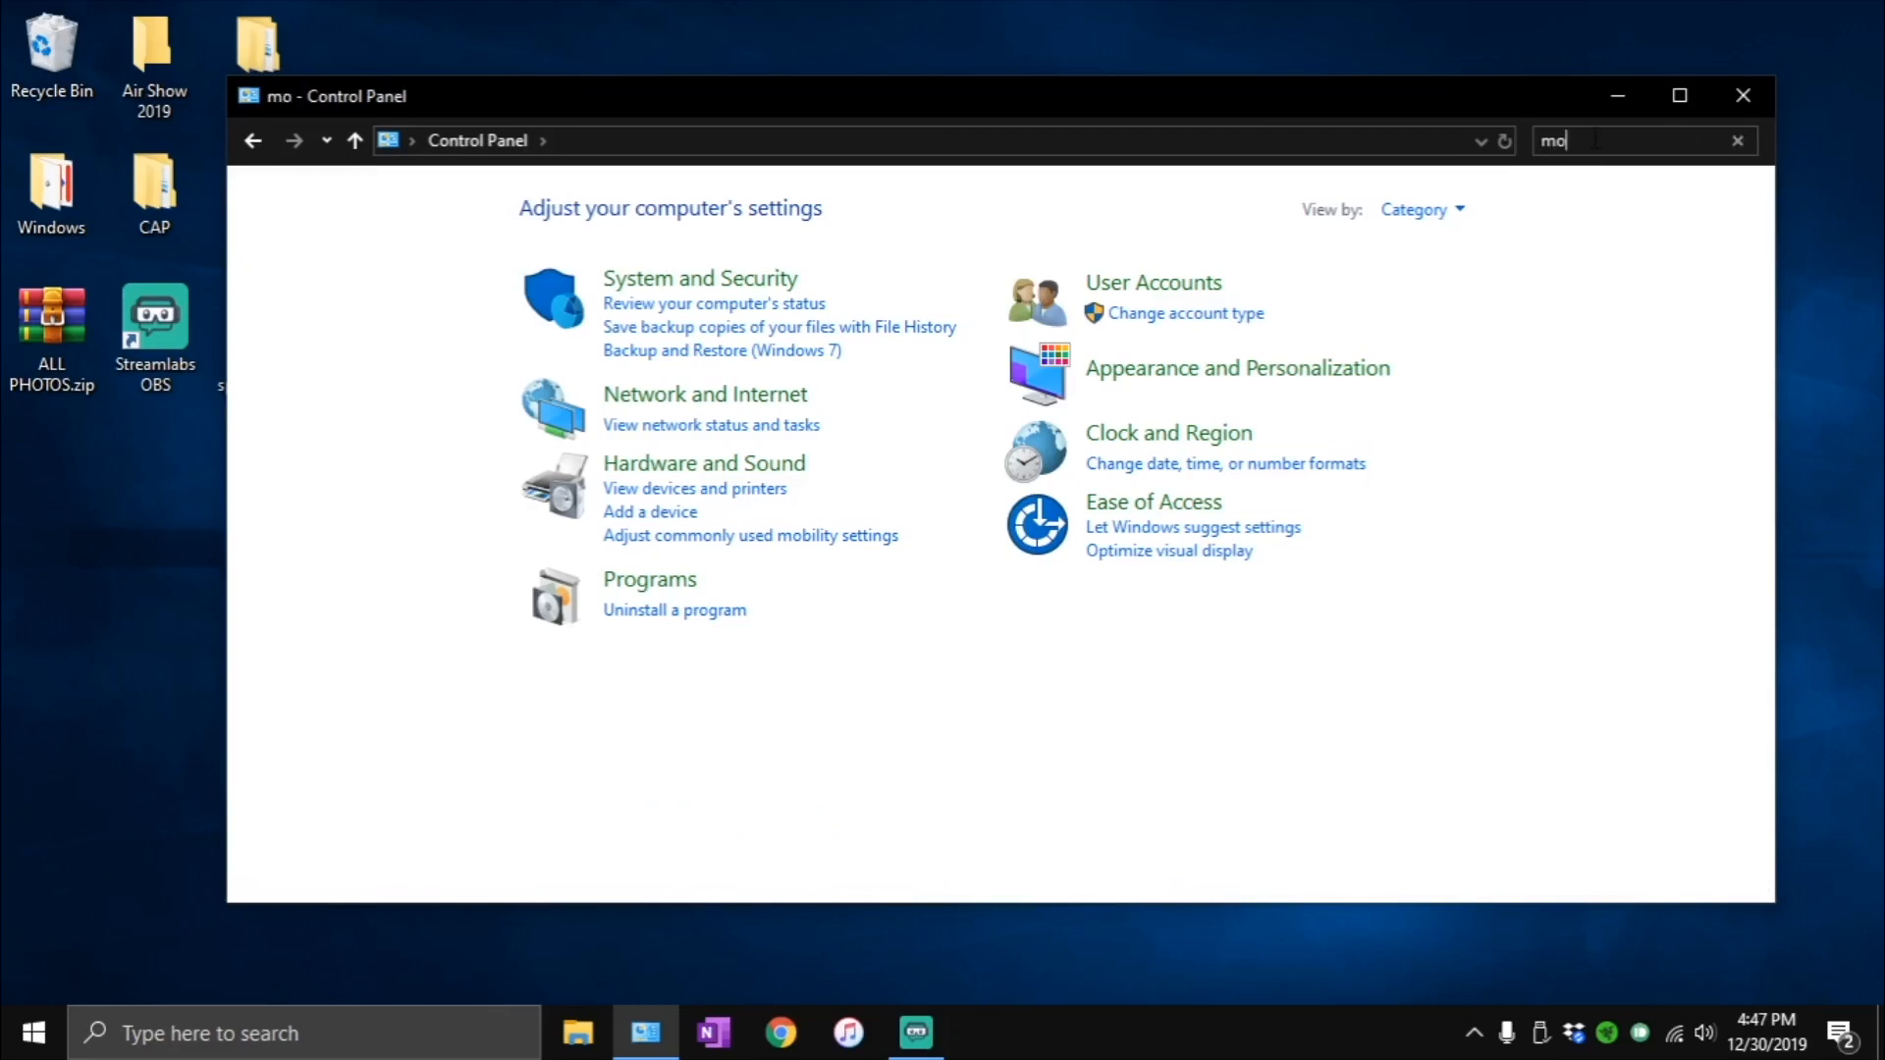
text(use)
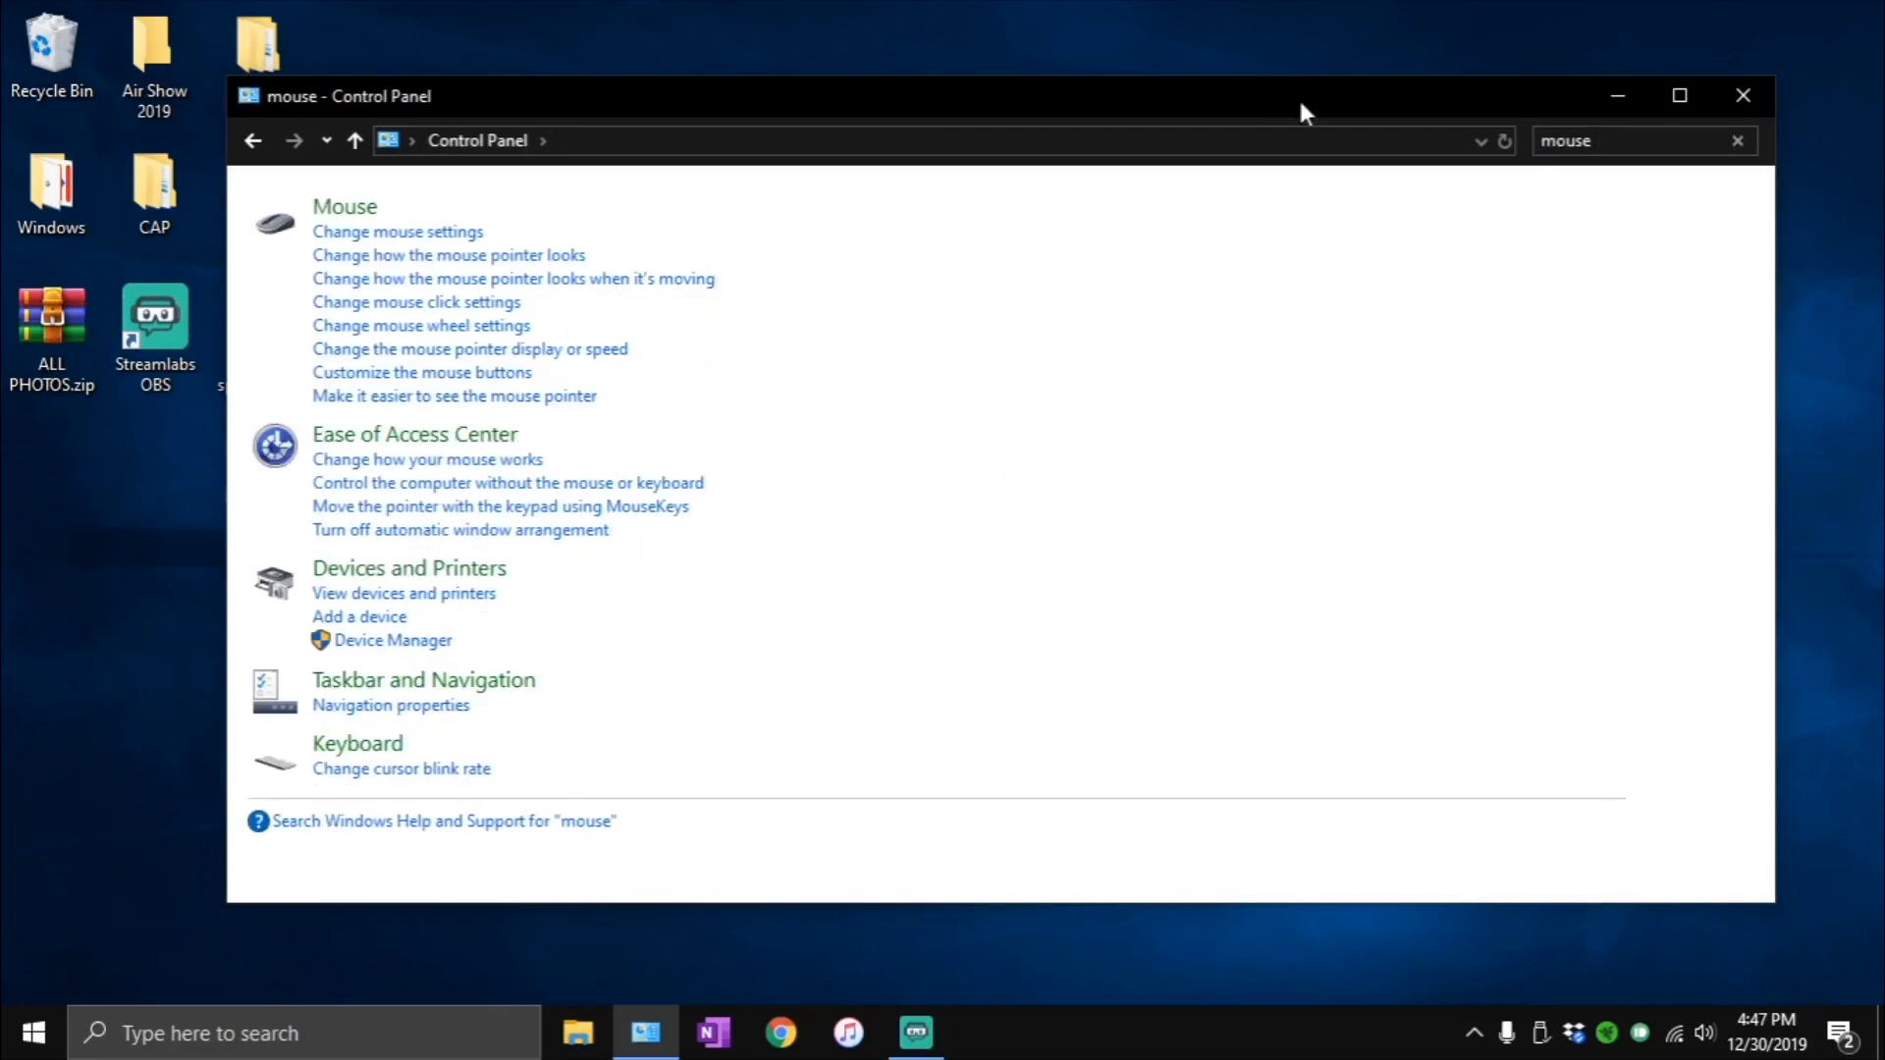
click(322, 214)
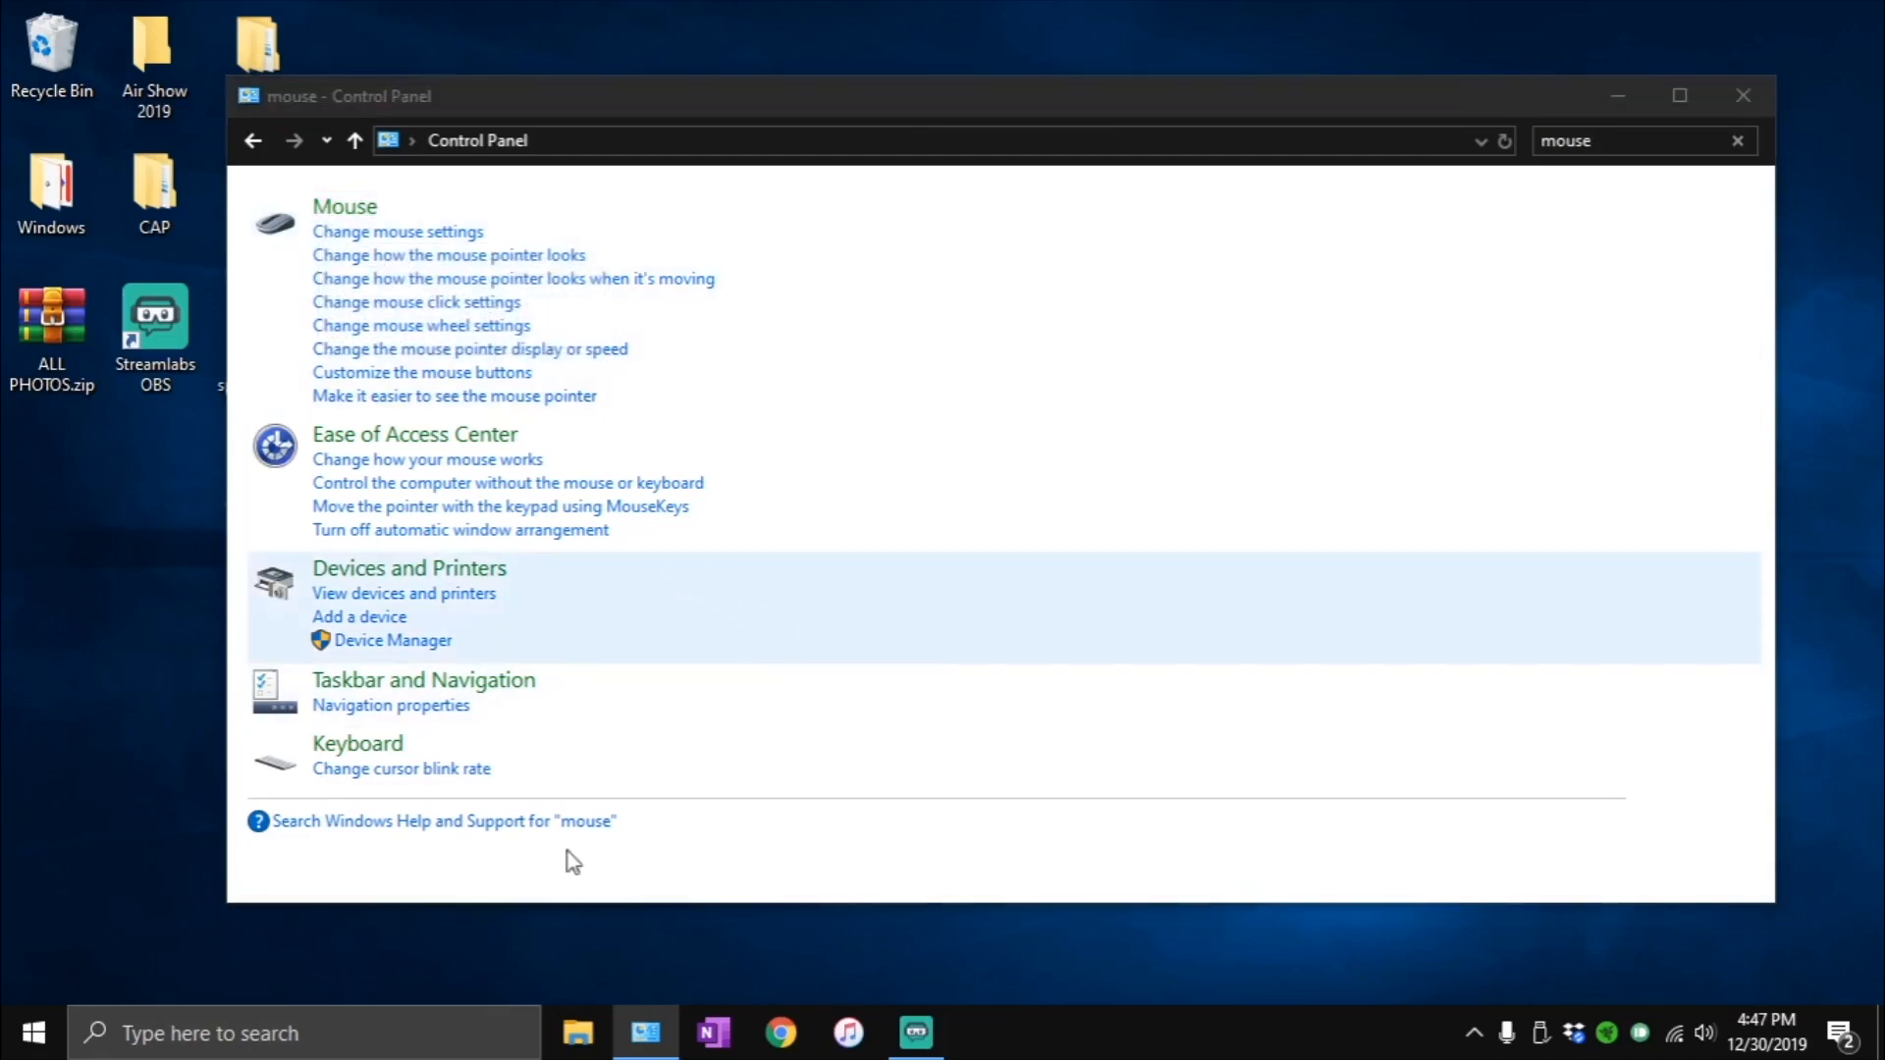
drag(458, 220, 738, 147)
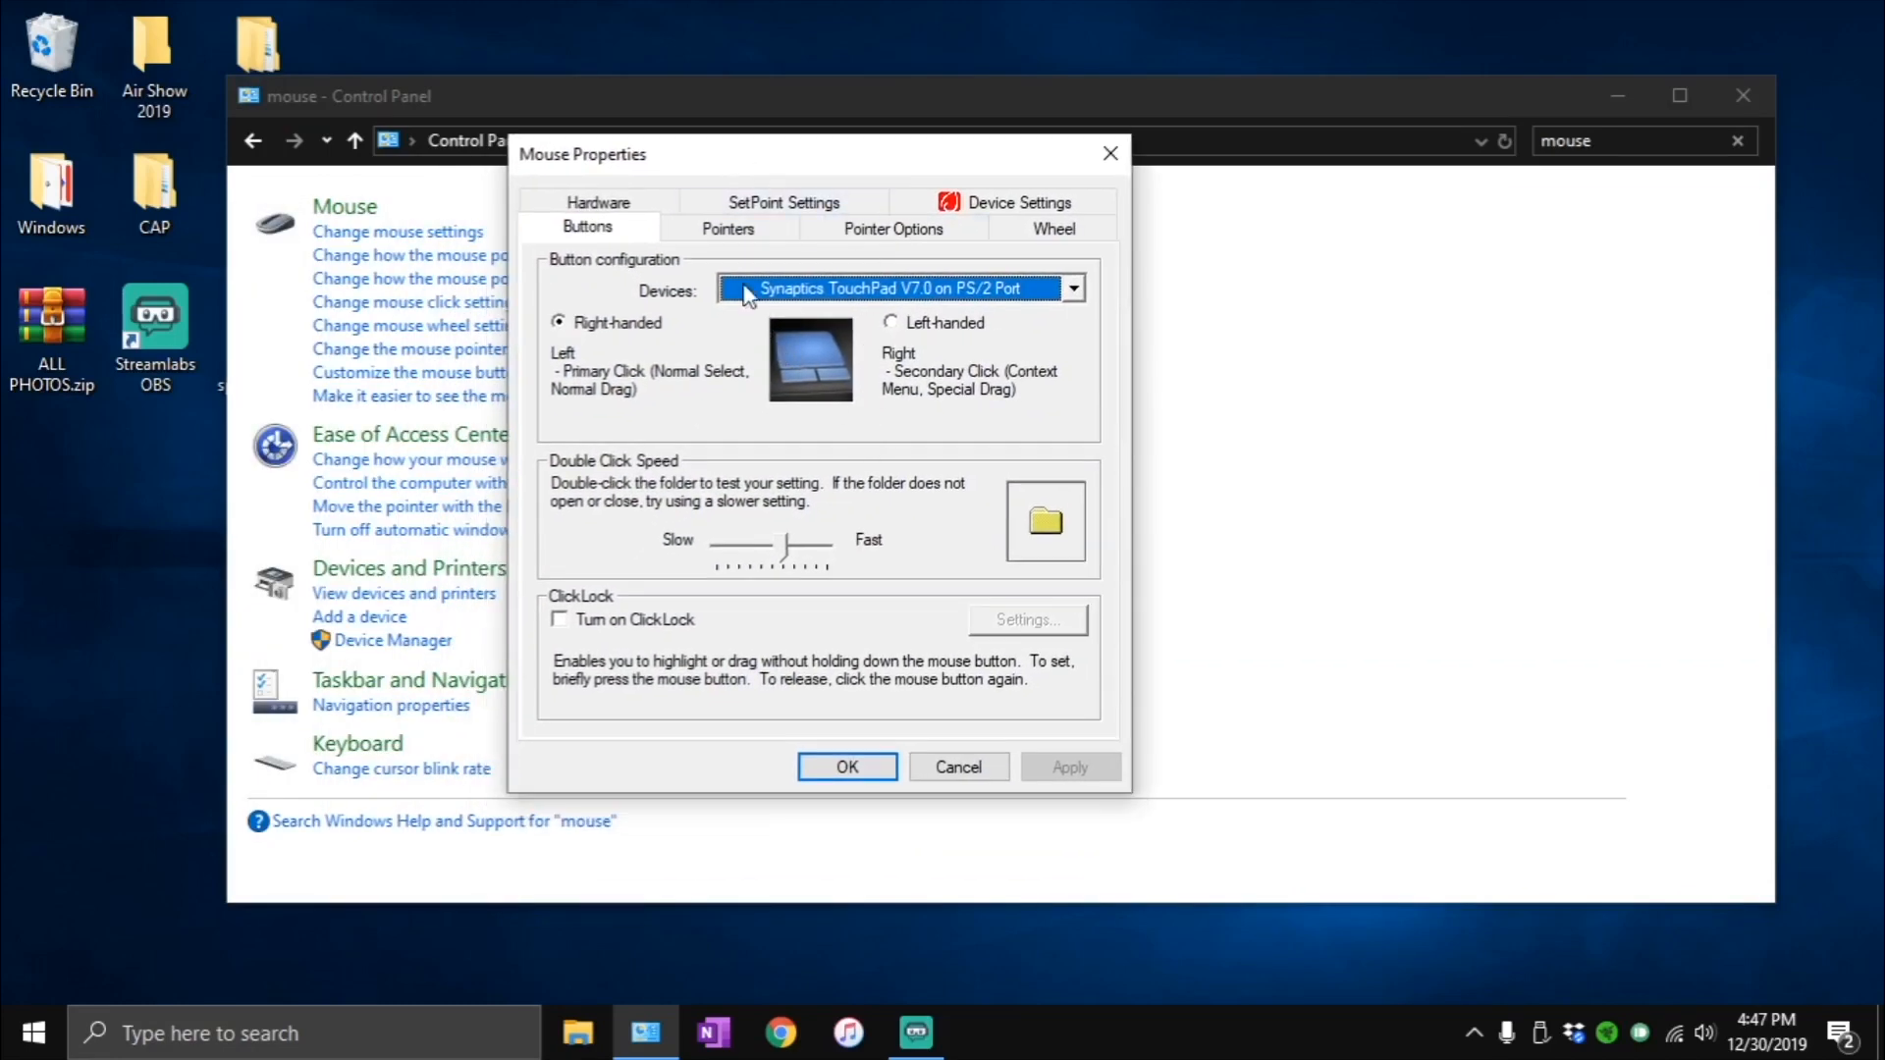
click(844, 228)
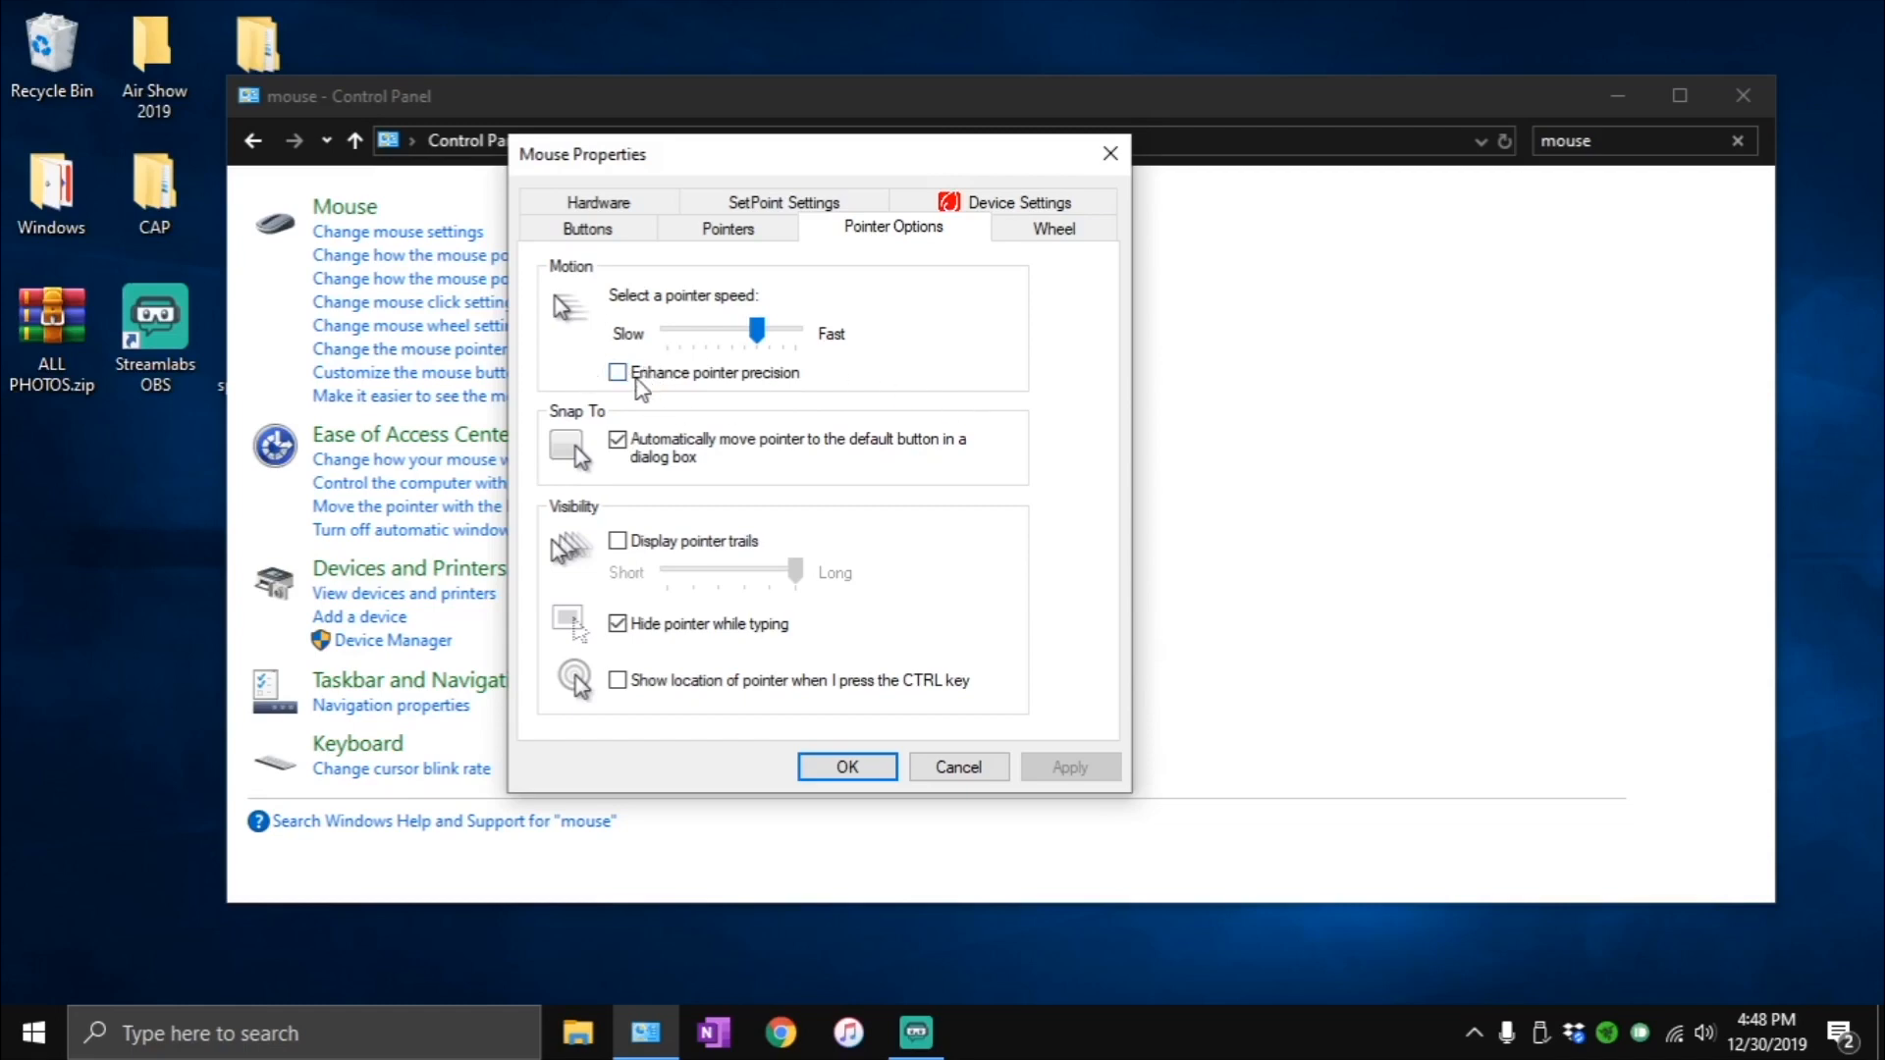
- Confirm the mouse pointer options, closing them along with Control Panel, and open File Explorer
click(850, 767)
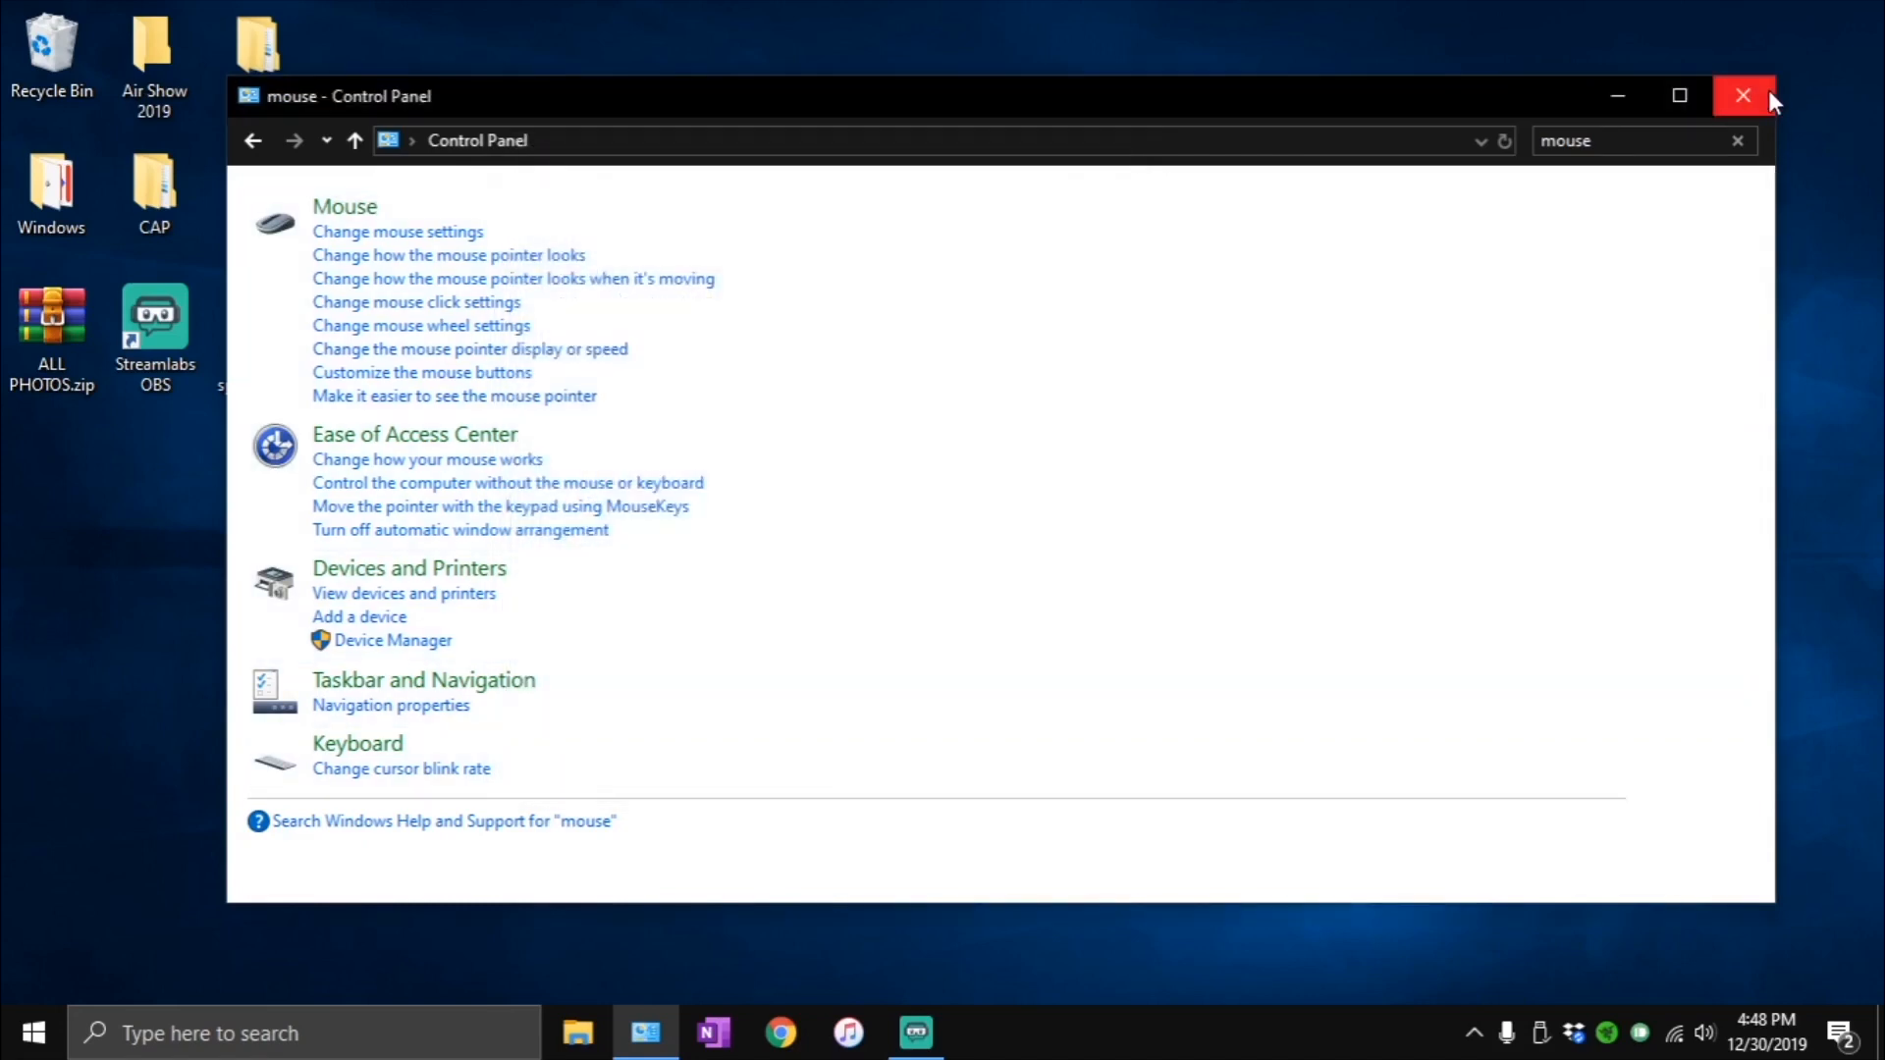
click(1743, 95)
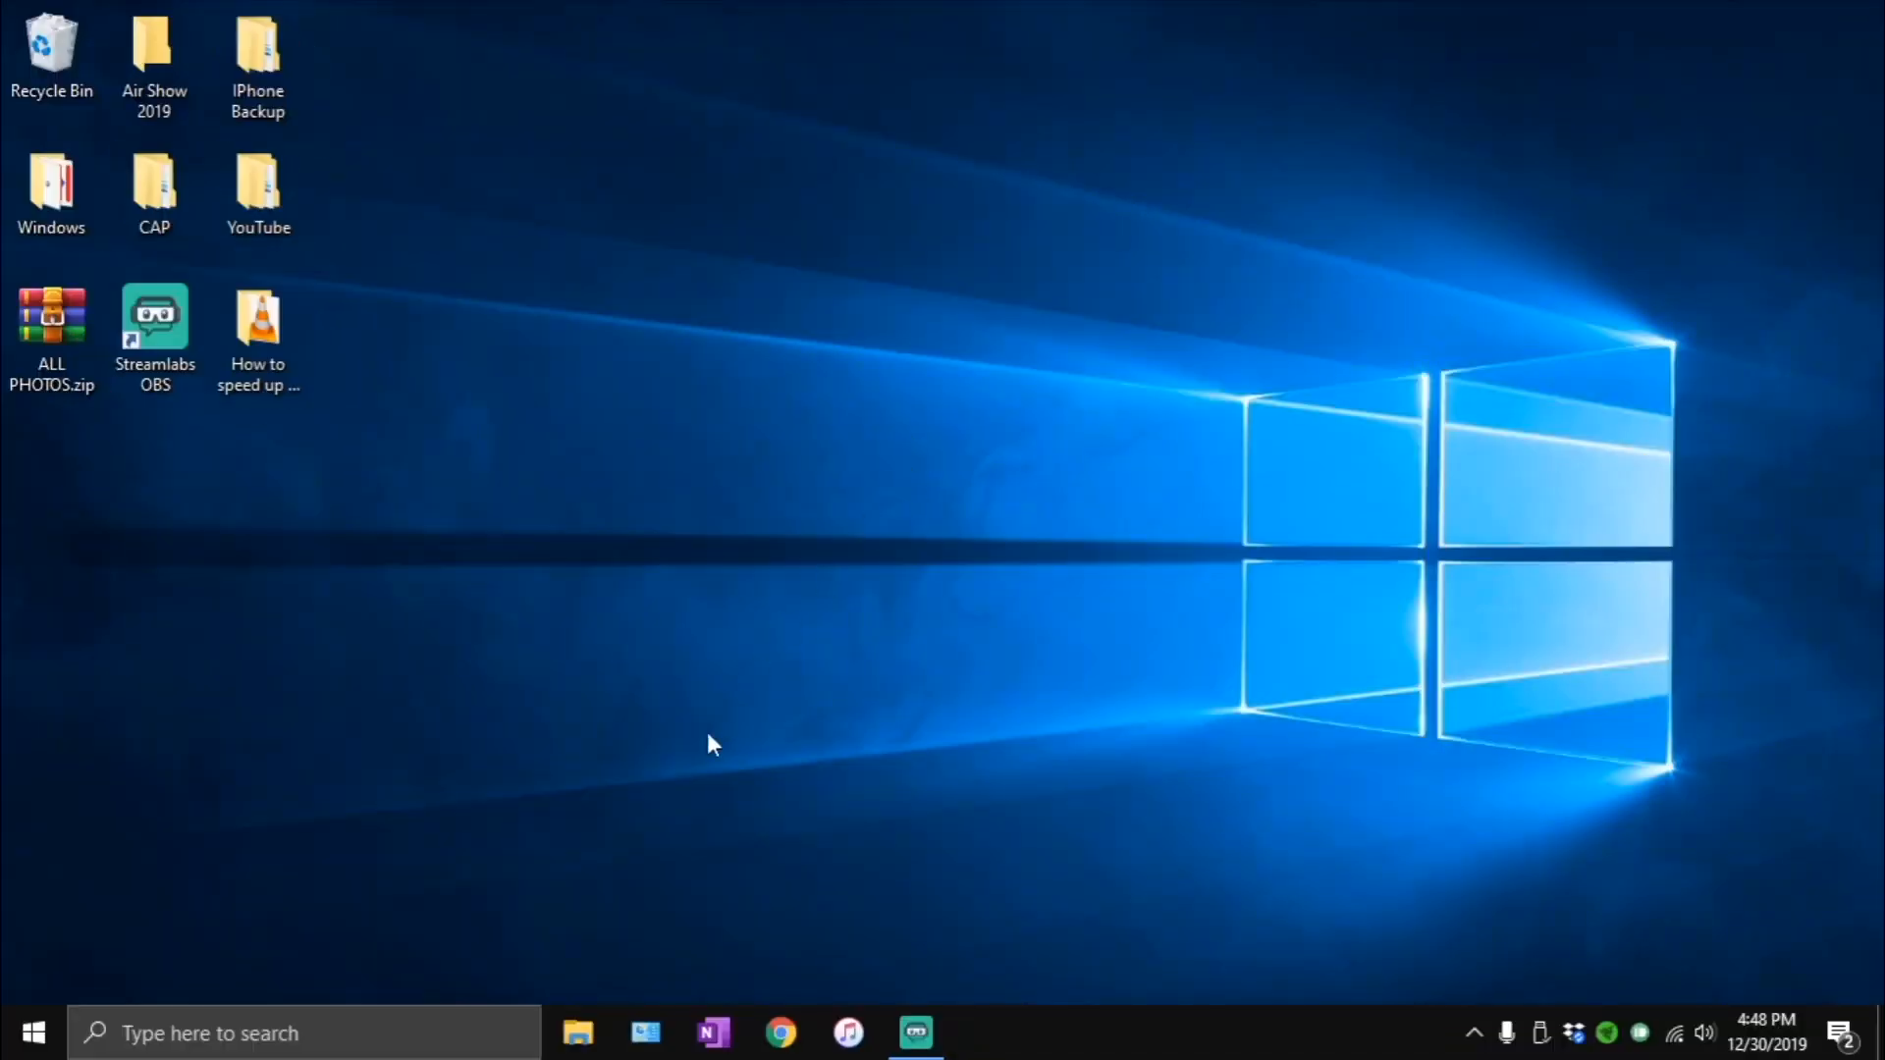
click(580, 1033)
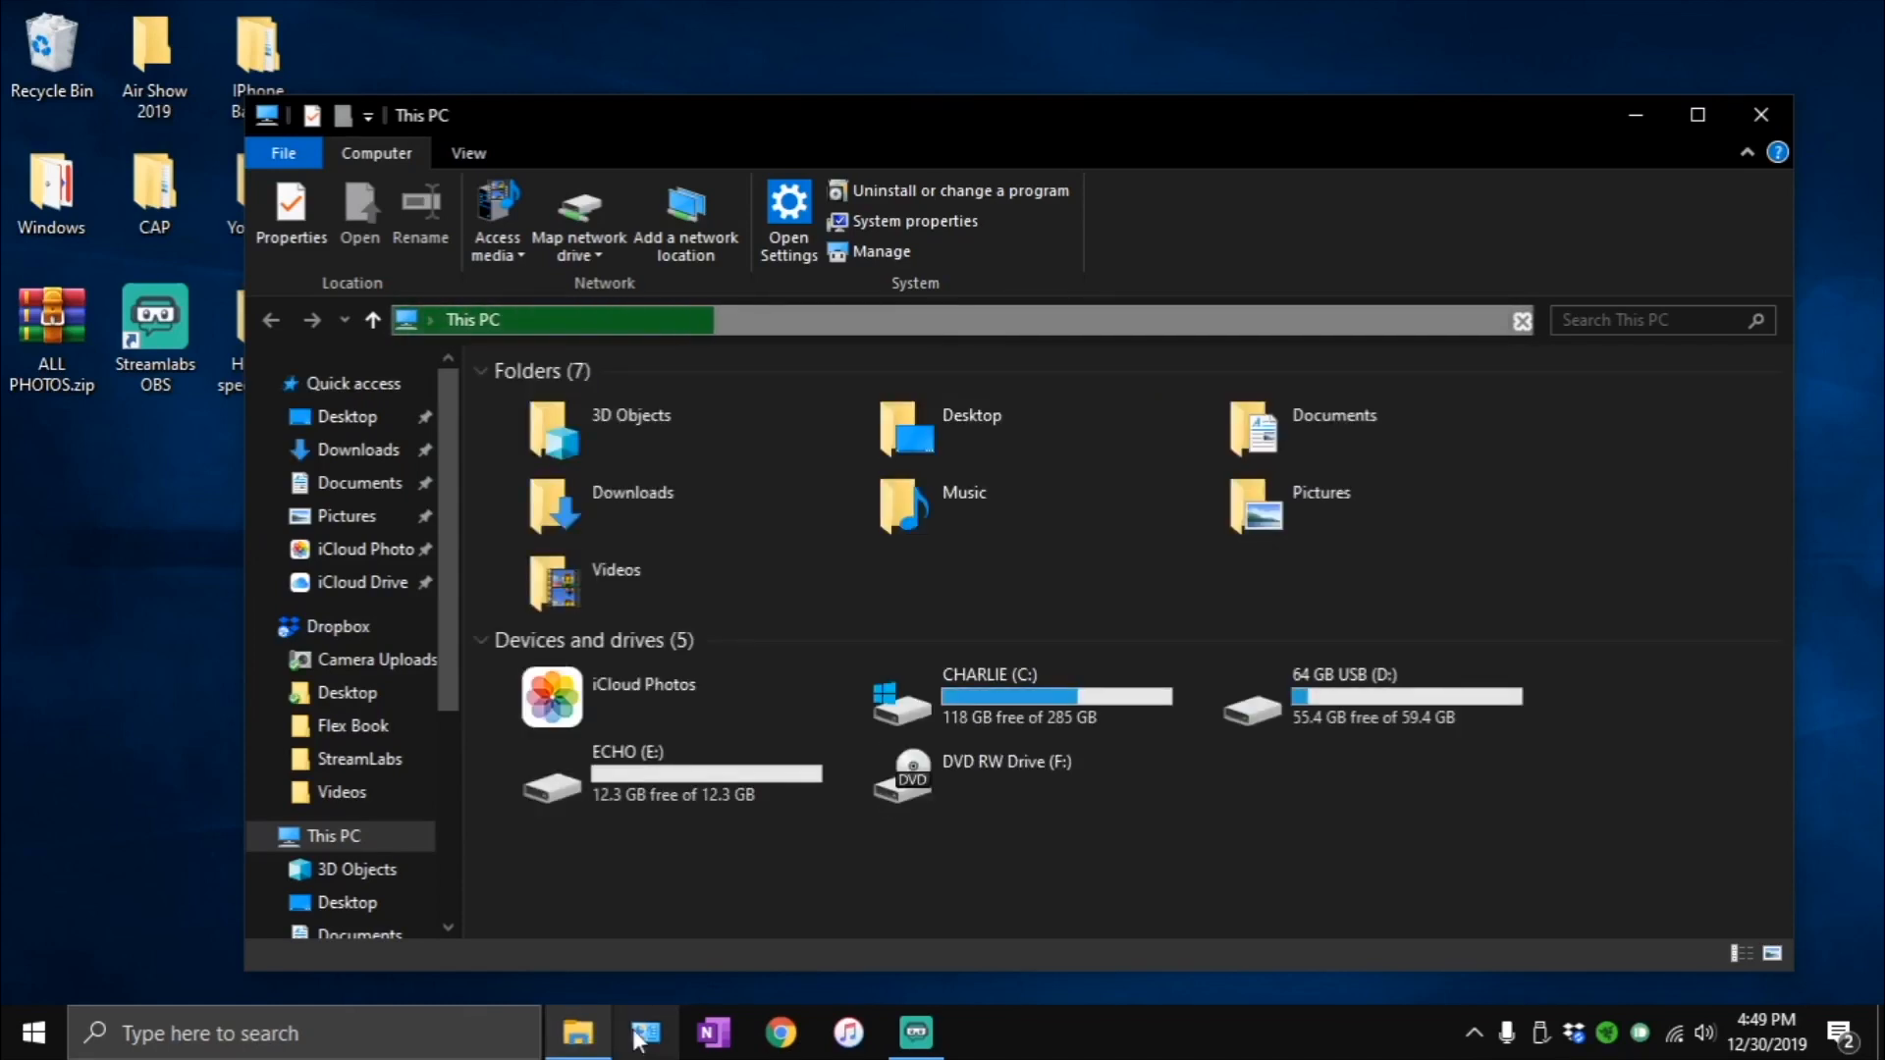
- Search Windows for "file explorer", and dismiss the search to return to the open This PC window
click(194, 1044)
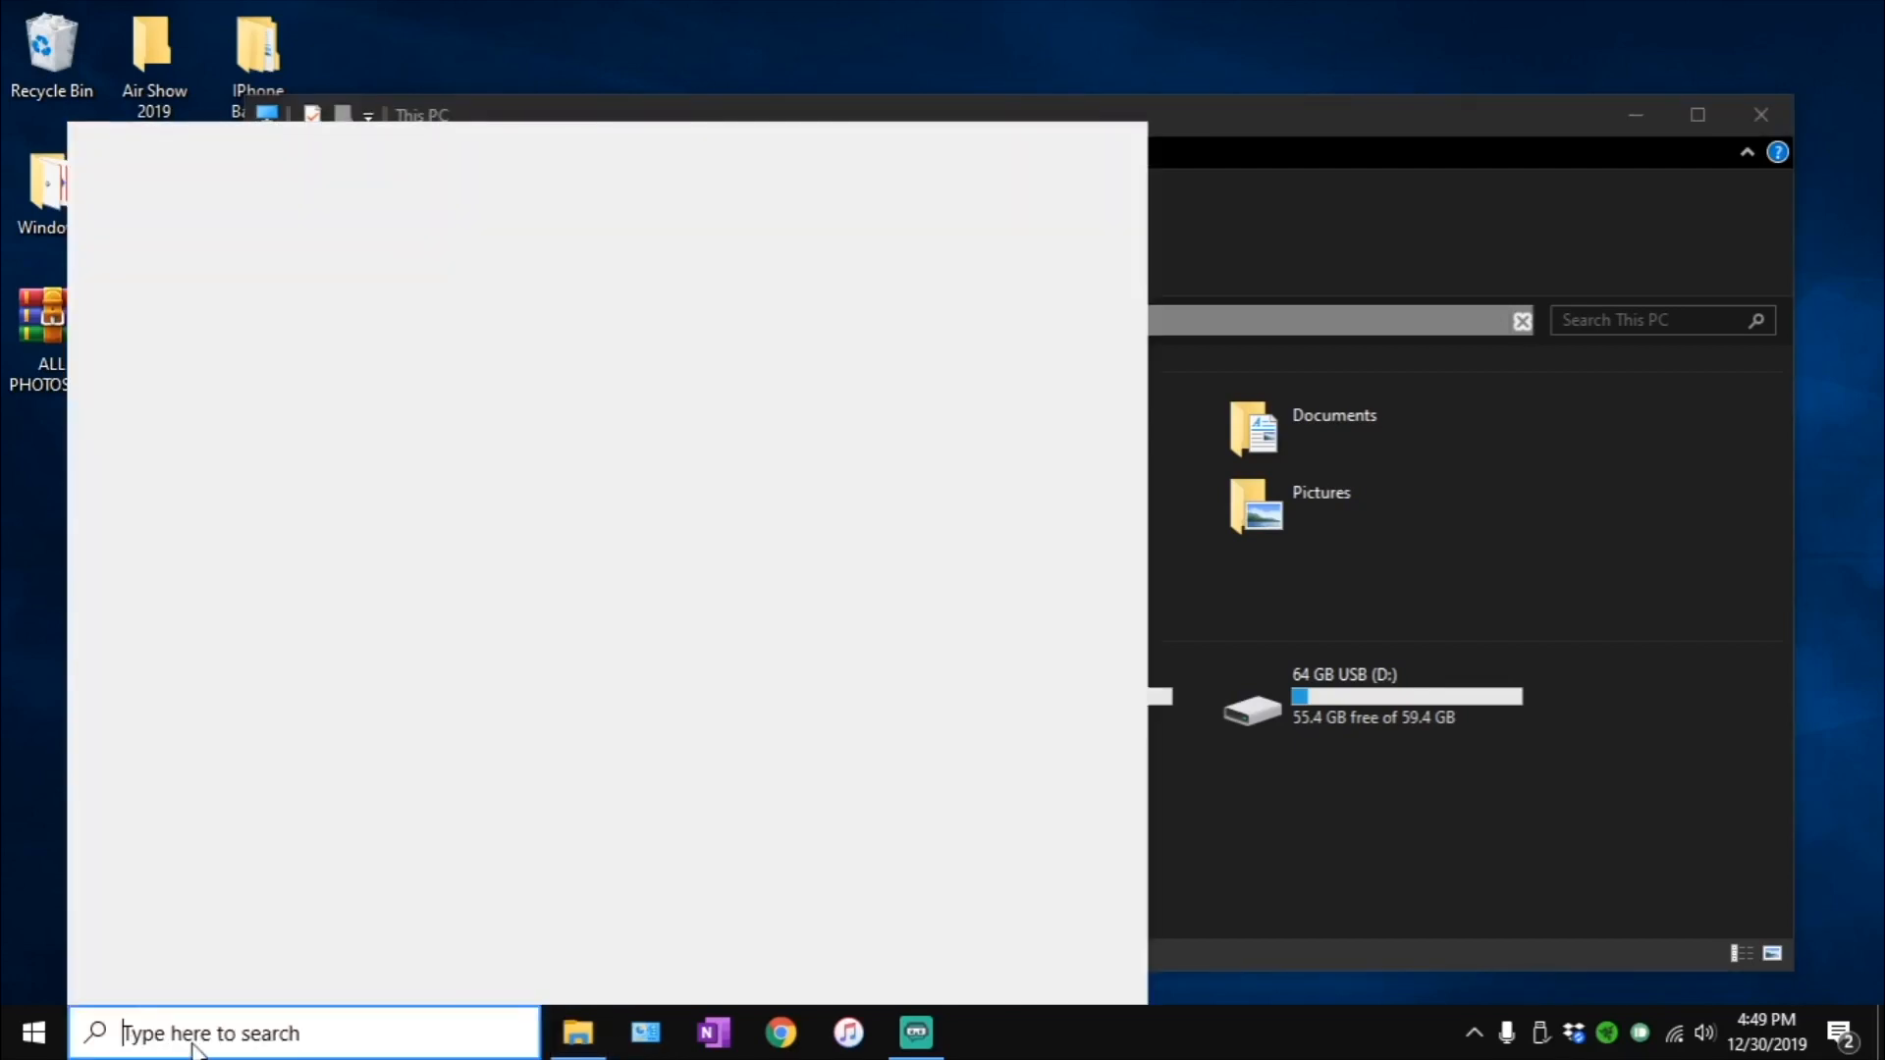
text(file )
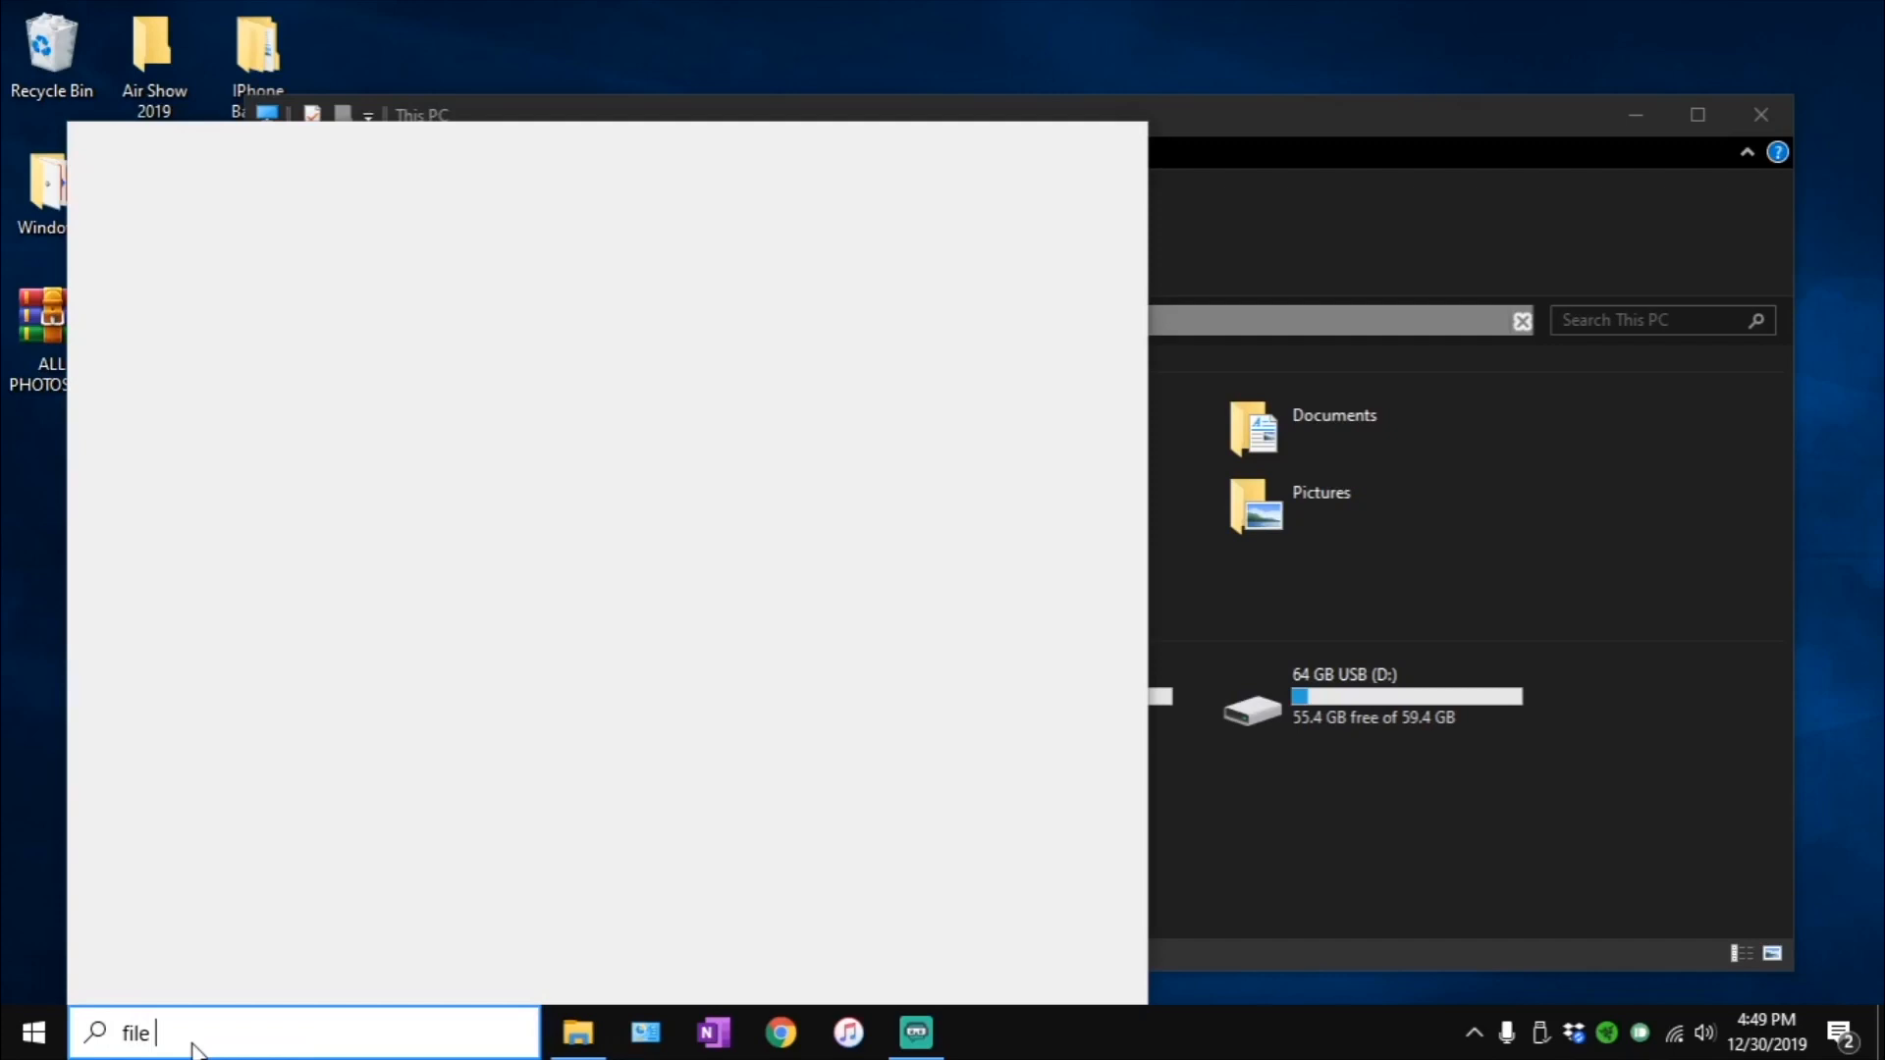
text(explorer)
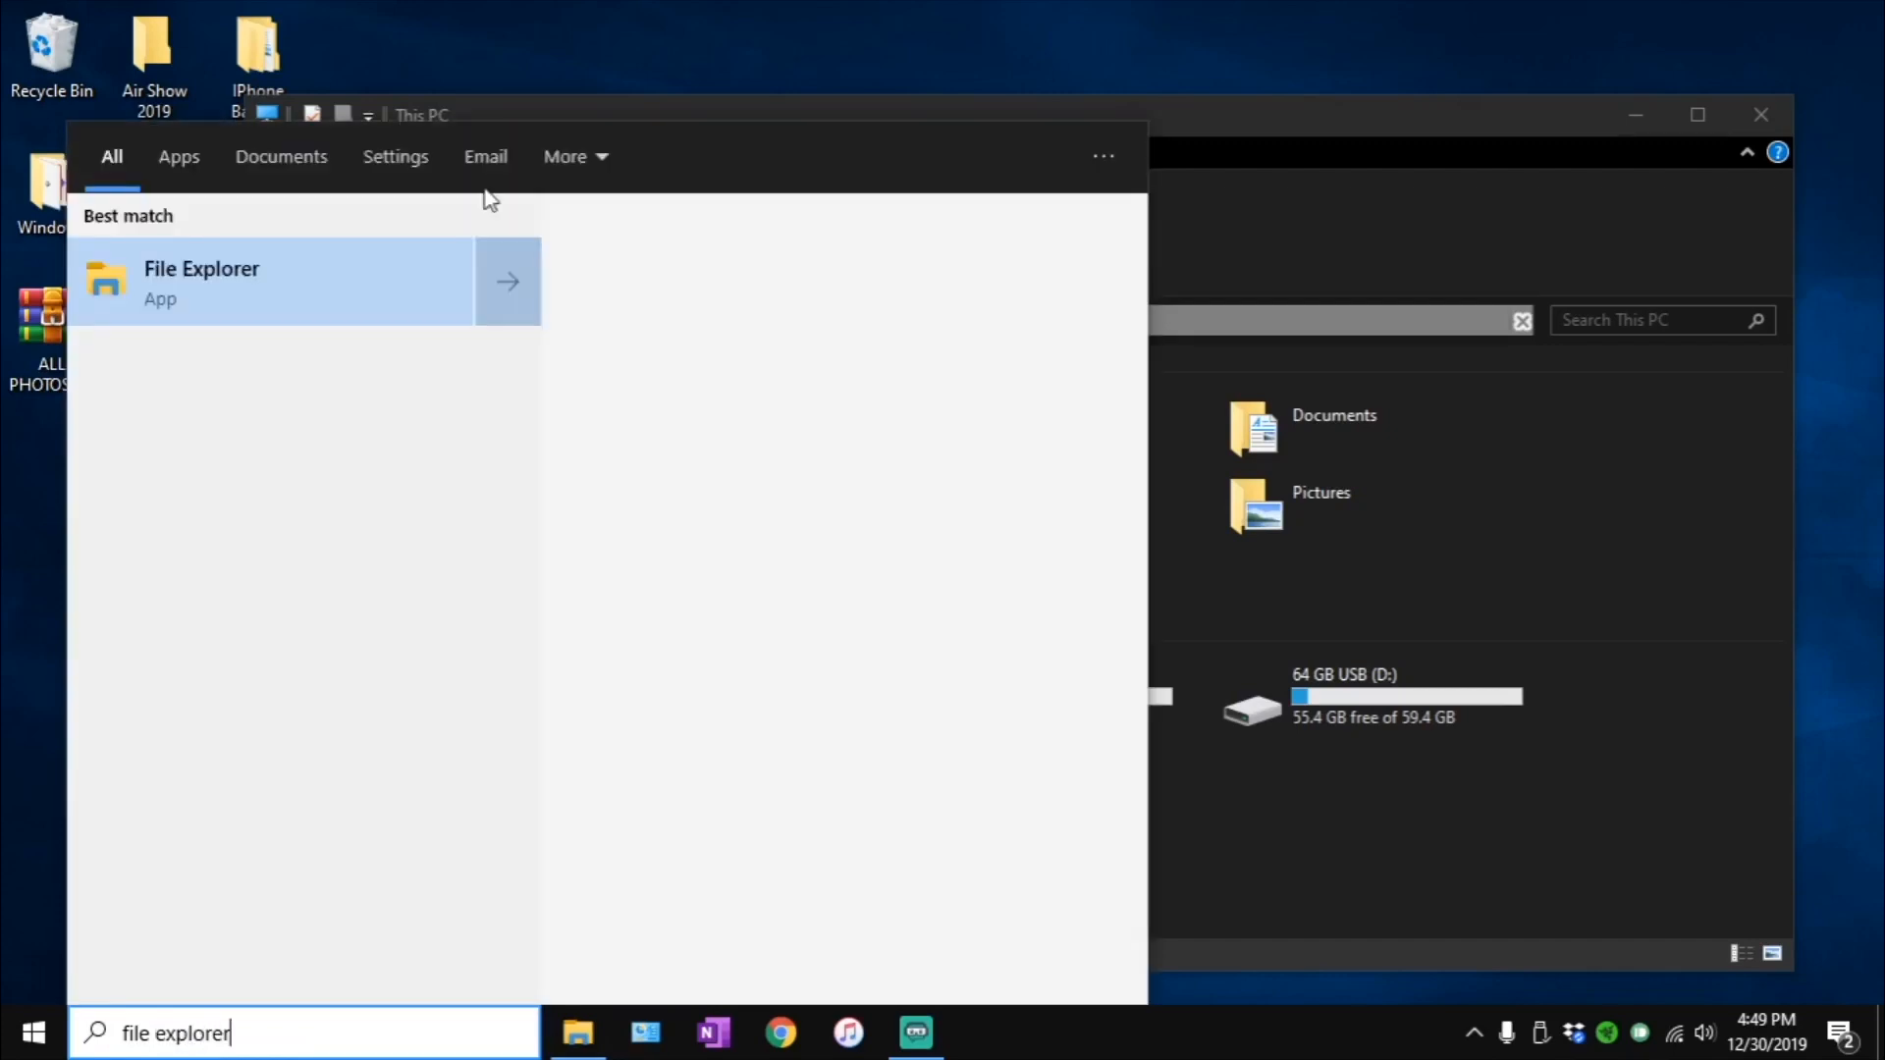
click(1284, 847)
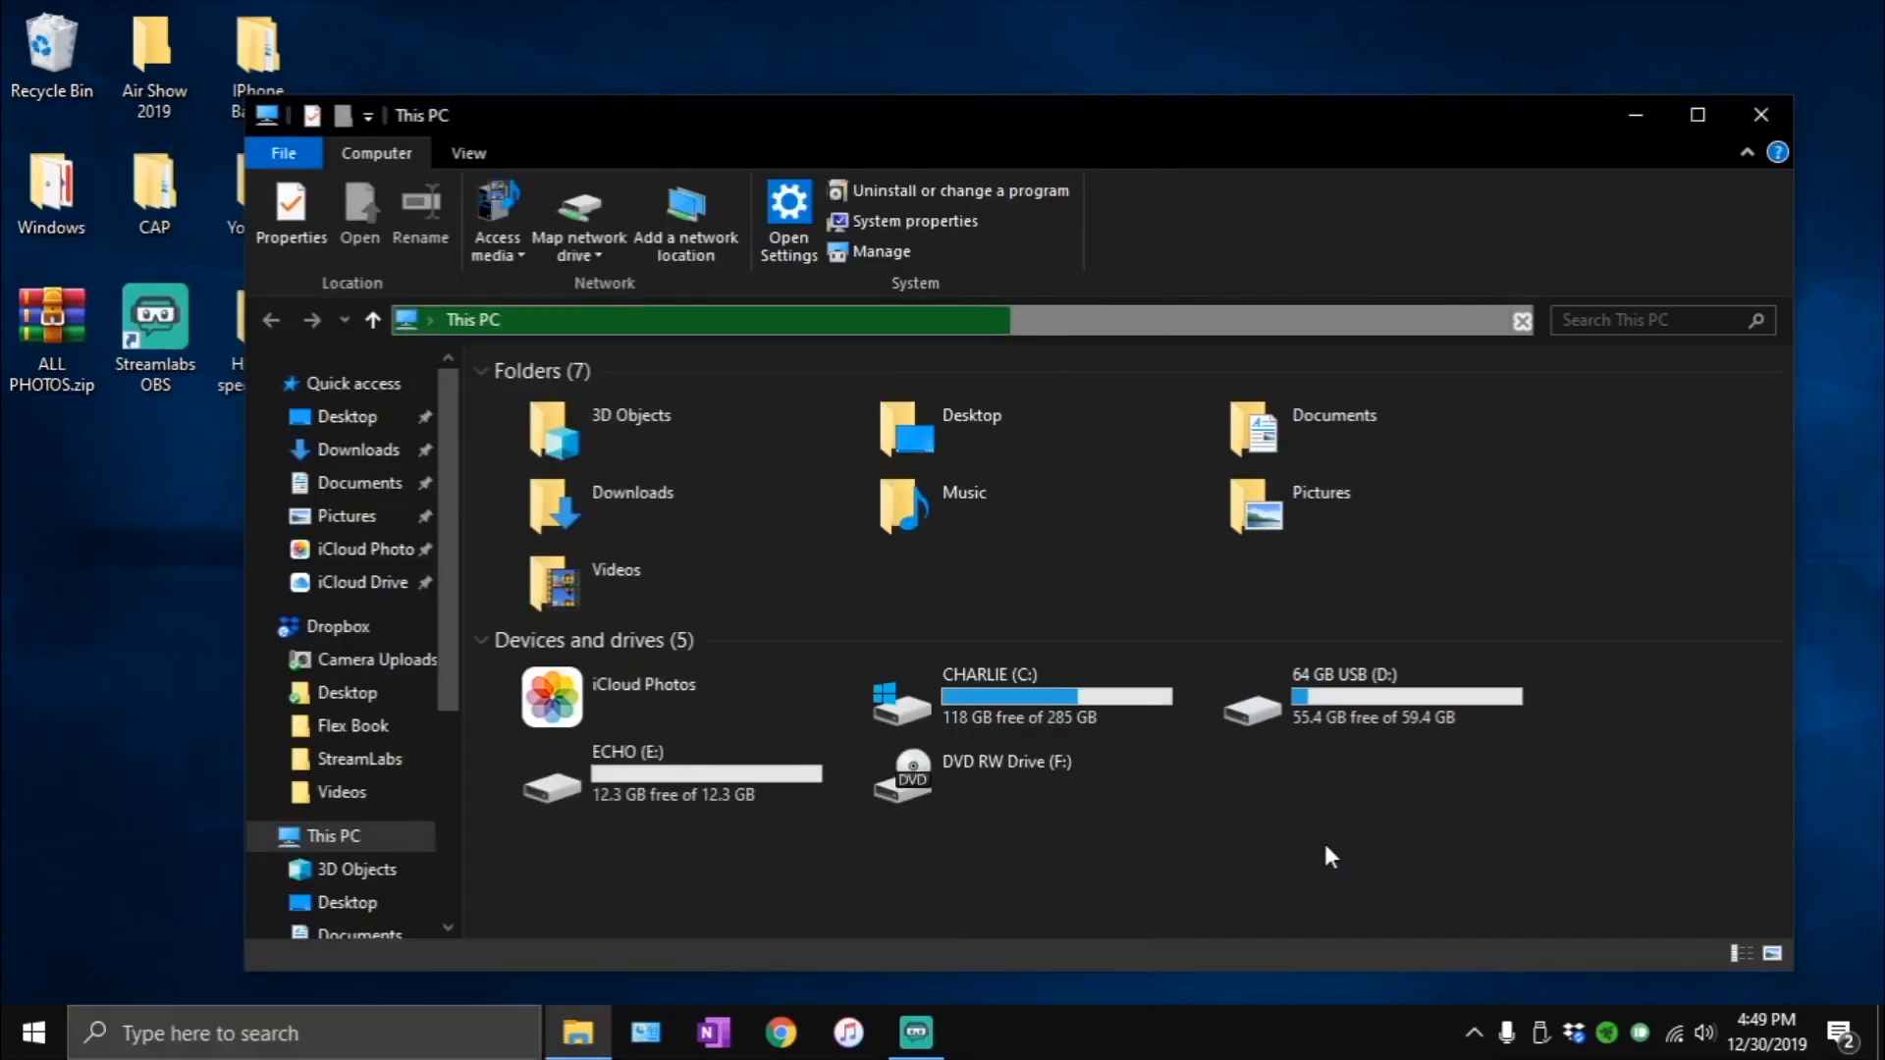
- Look through the files in the Downloads folder, and return to This PC to check the drives
click(475, 156)
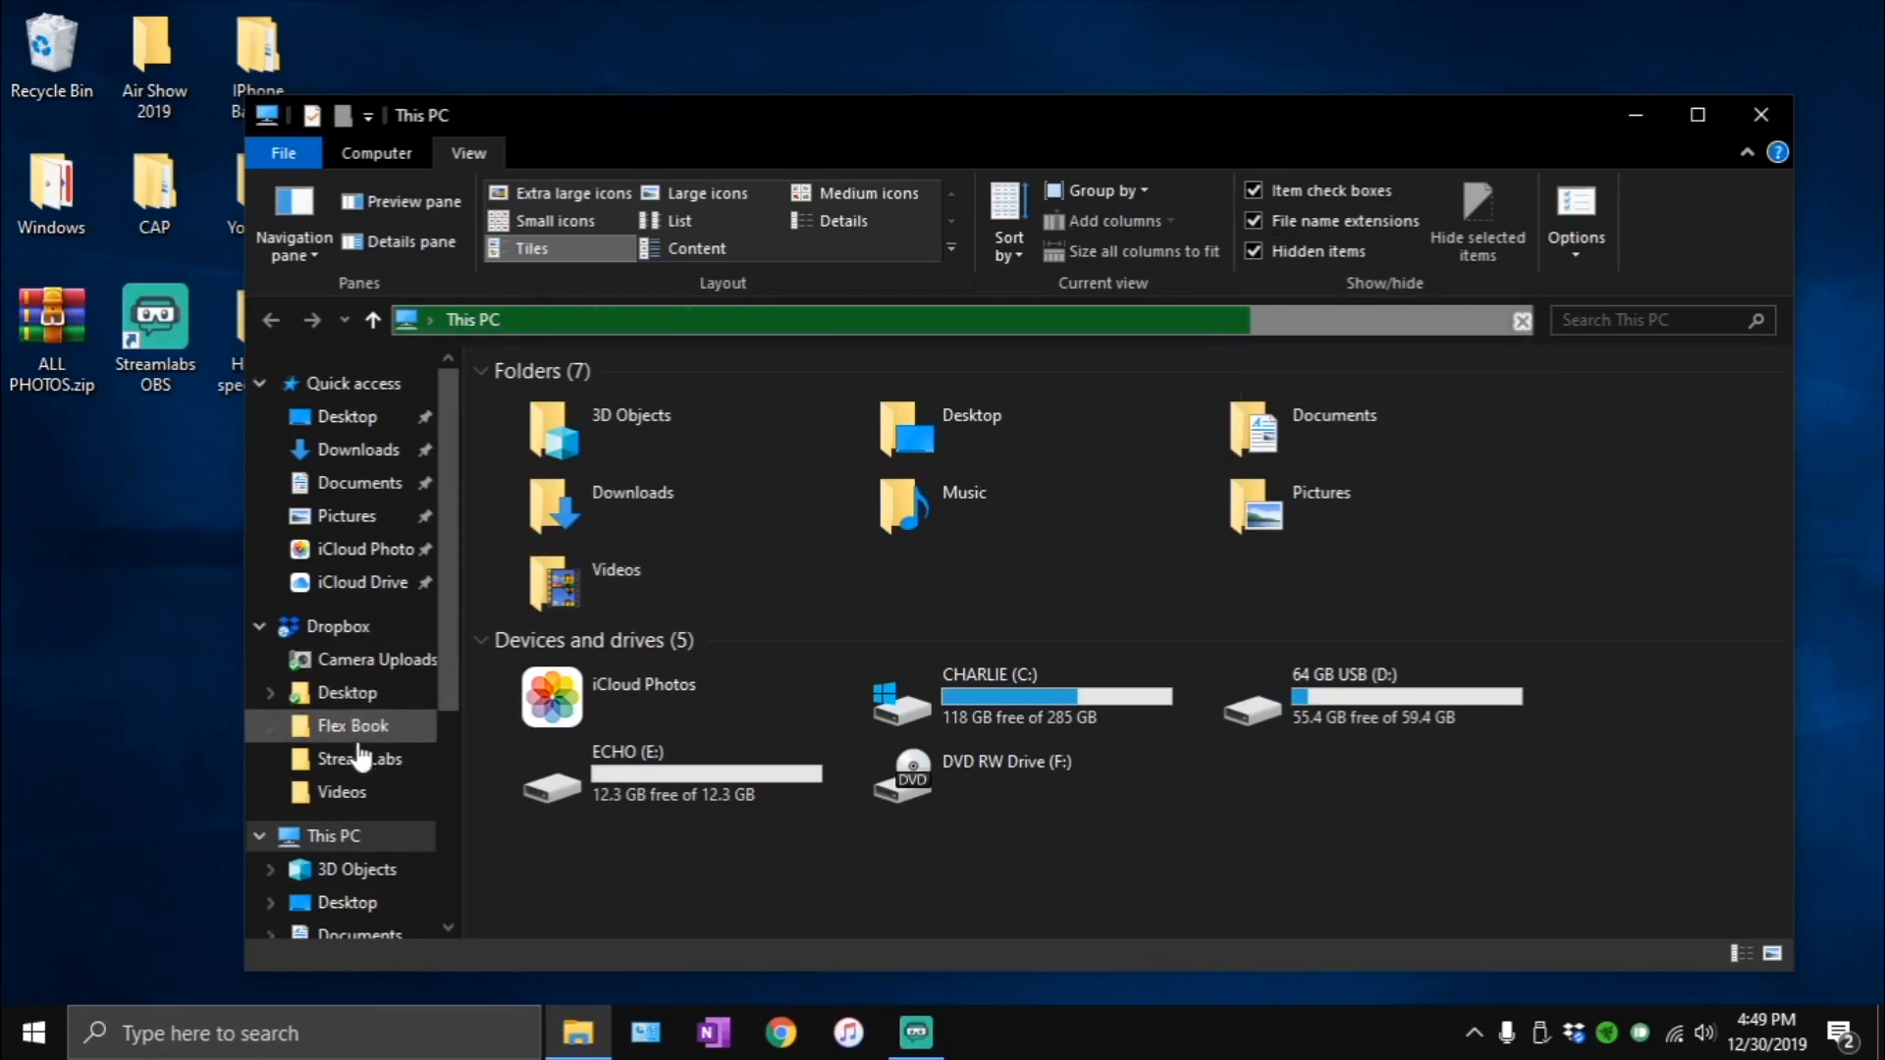
scroll(352, 756, down, 2)
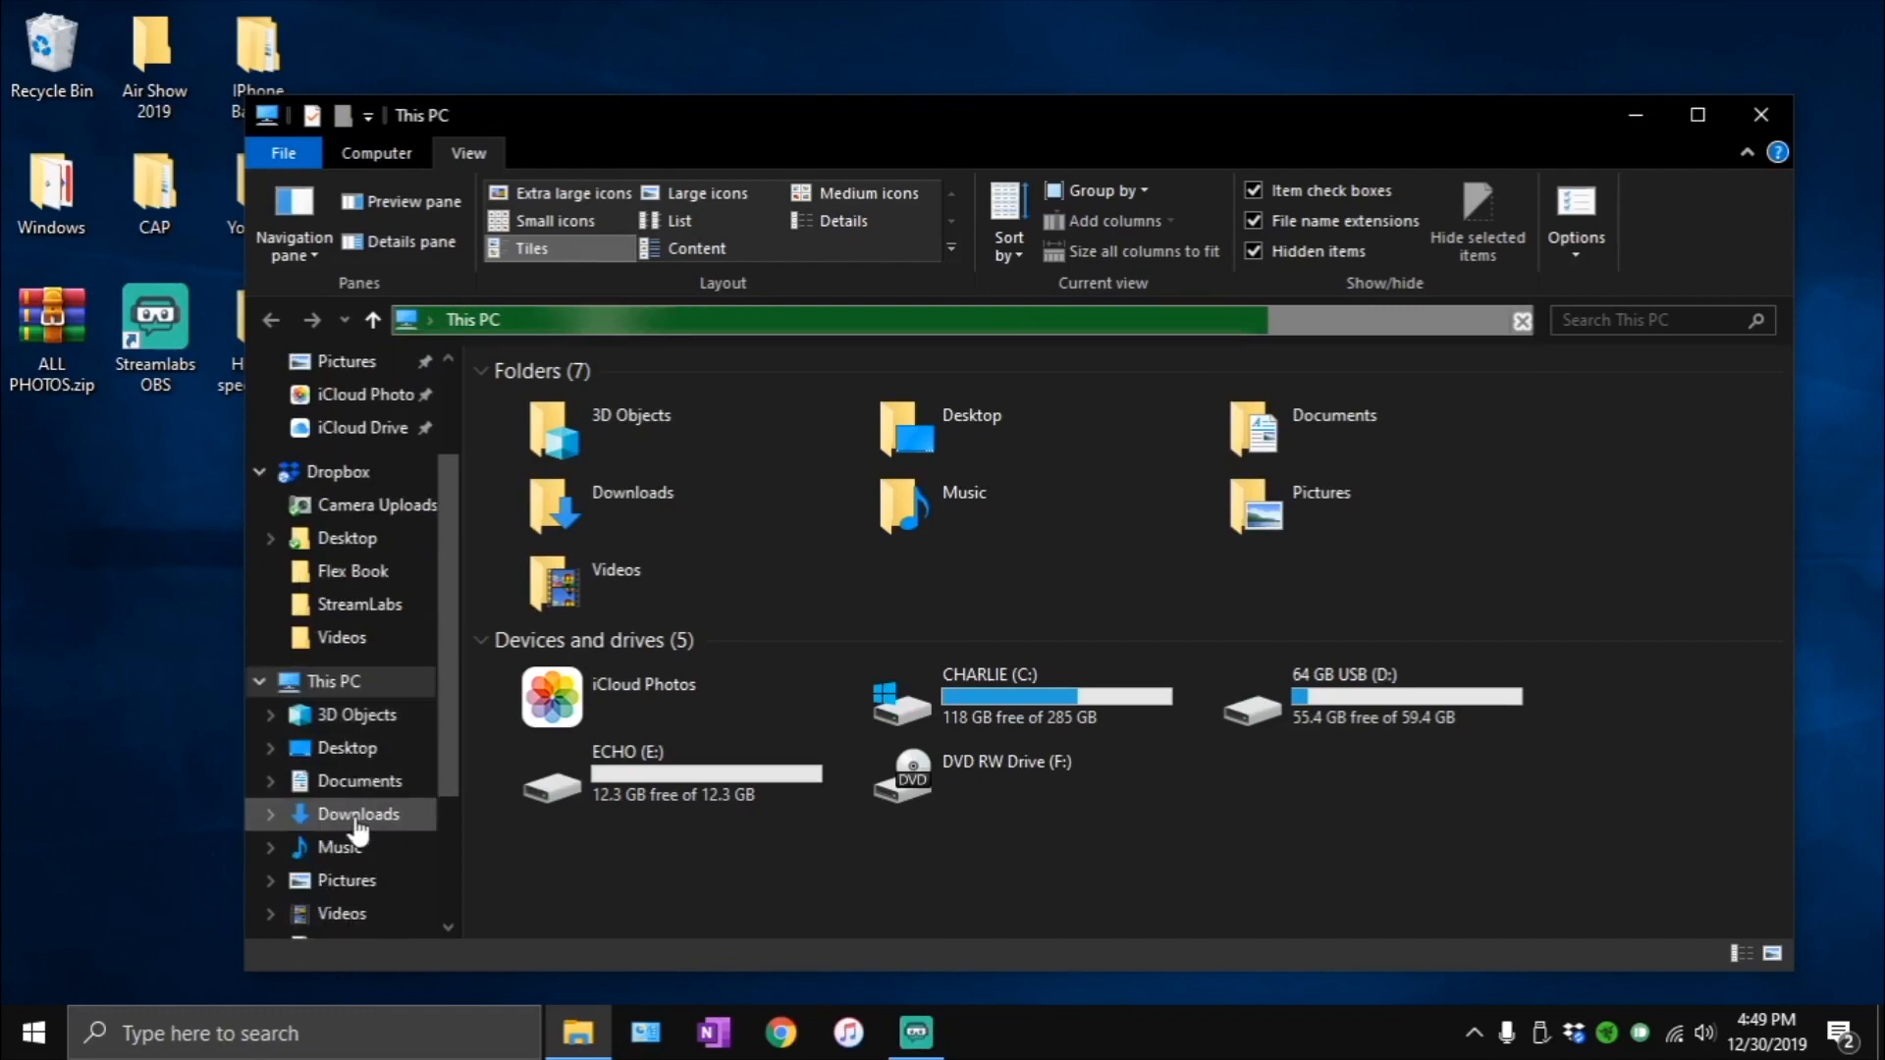
click(357, 823)
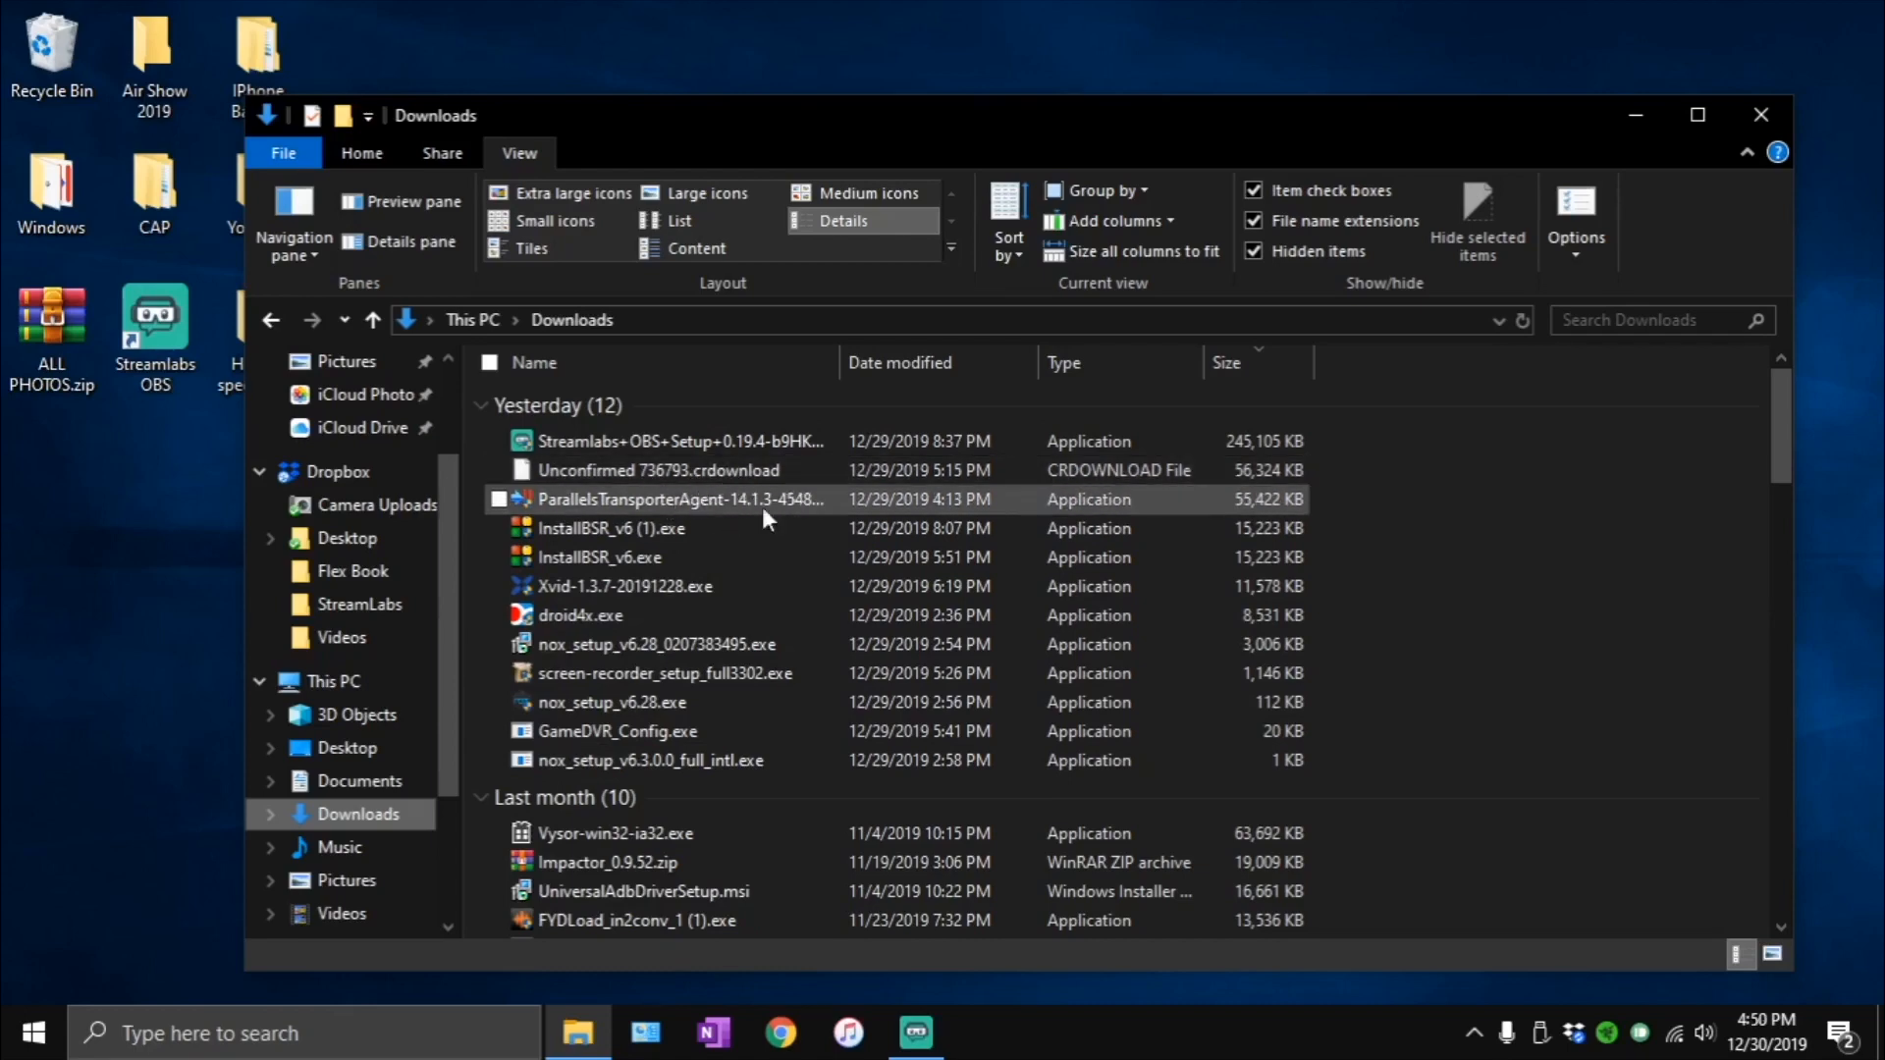
scroll(785, 559, down, 3)
scroll(805, 598, down, 1)
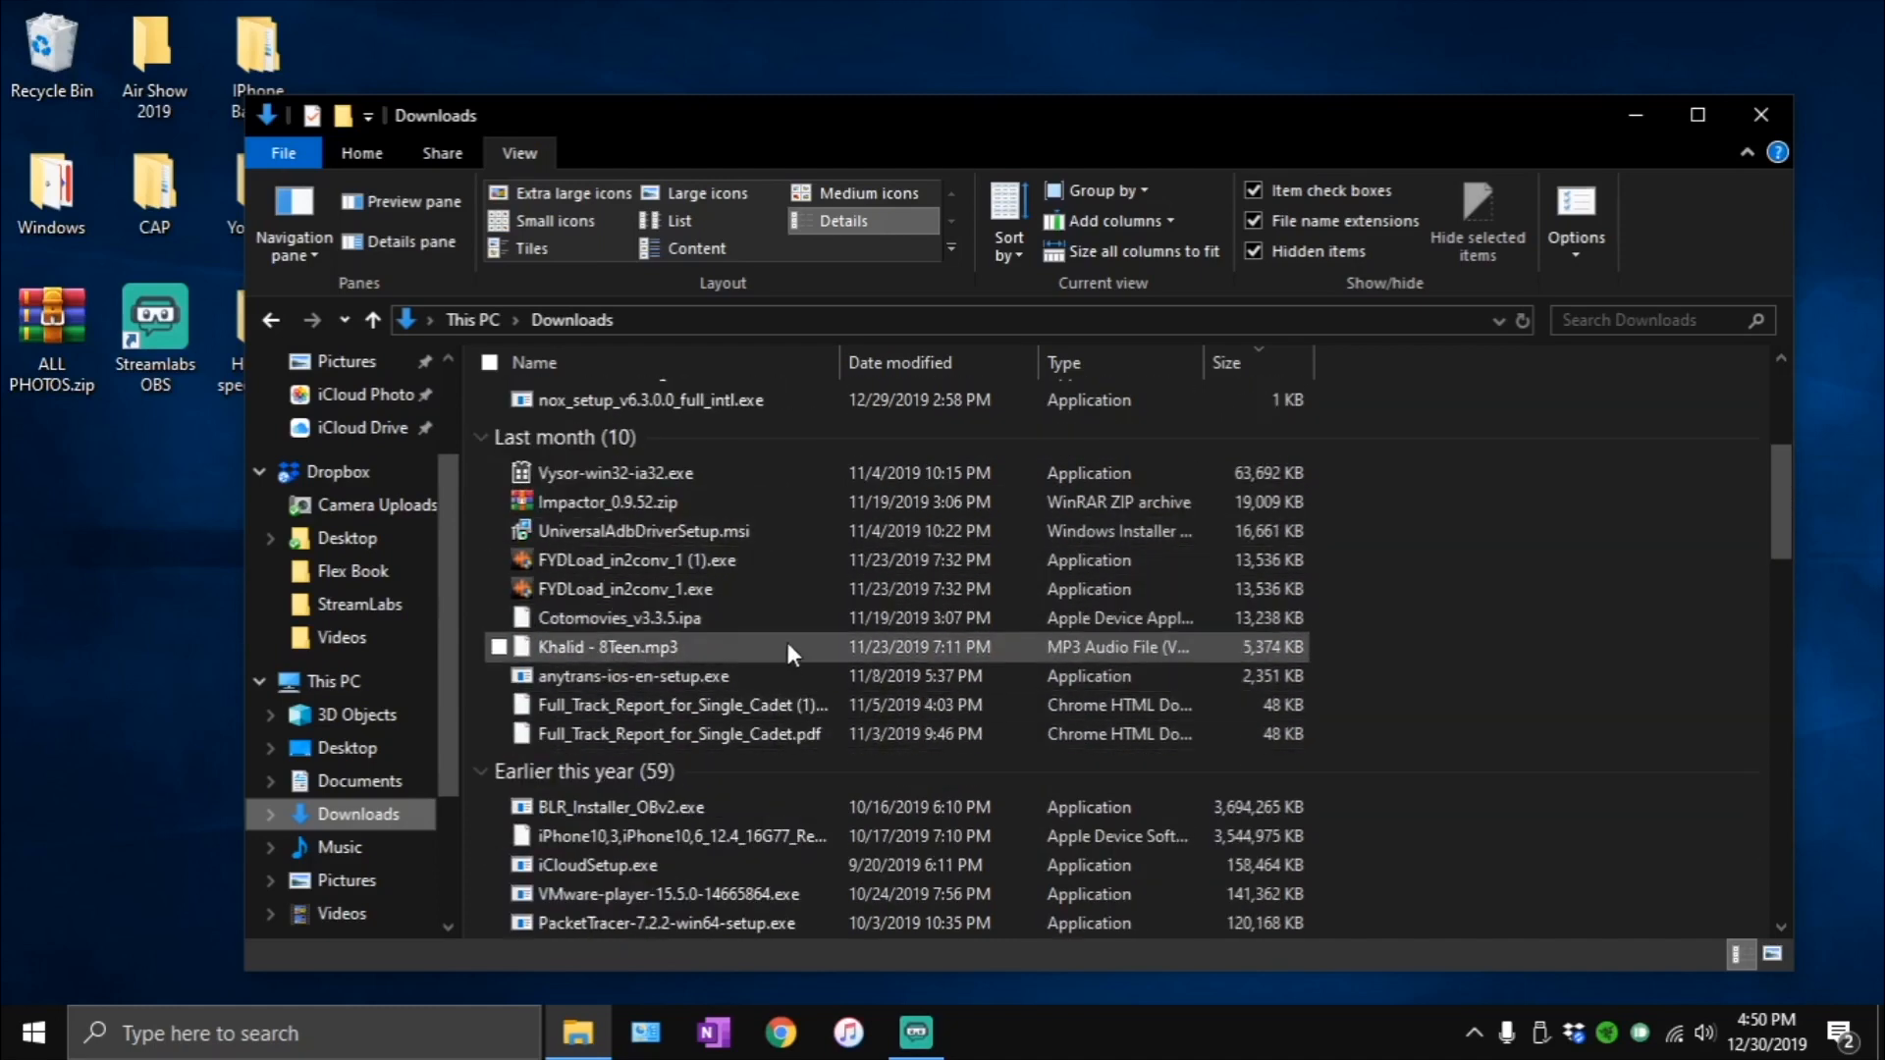
scroll(864, 775, up, 4)
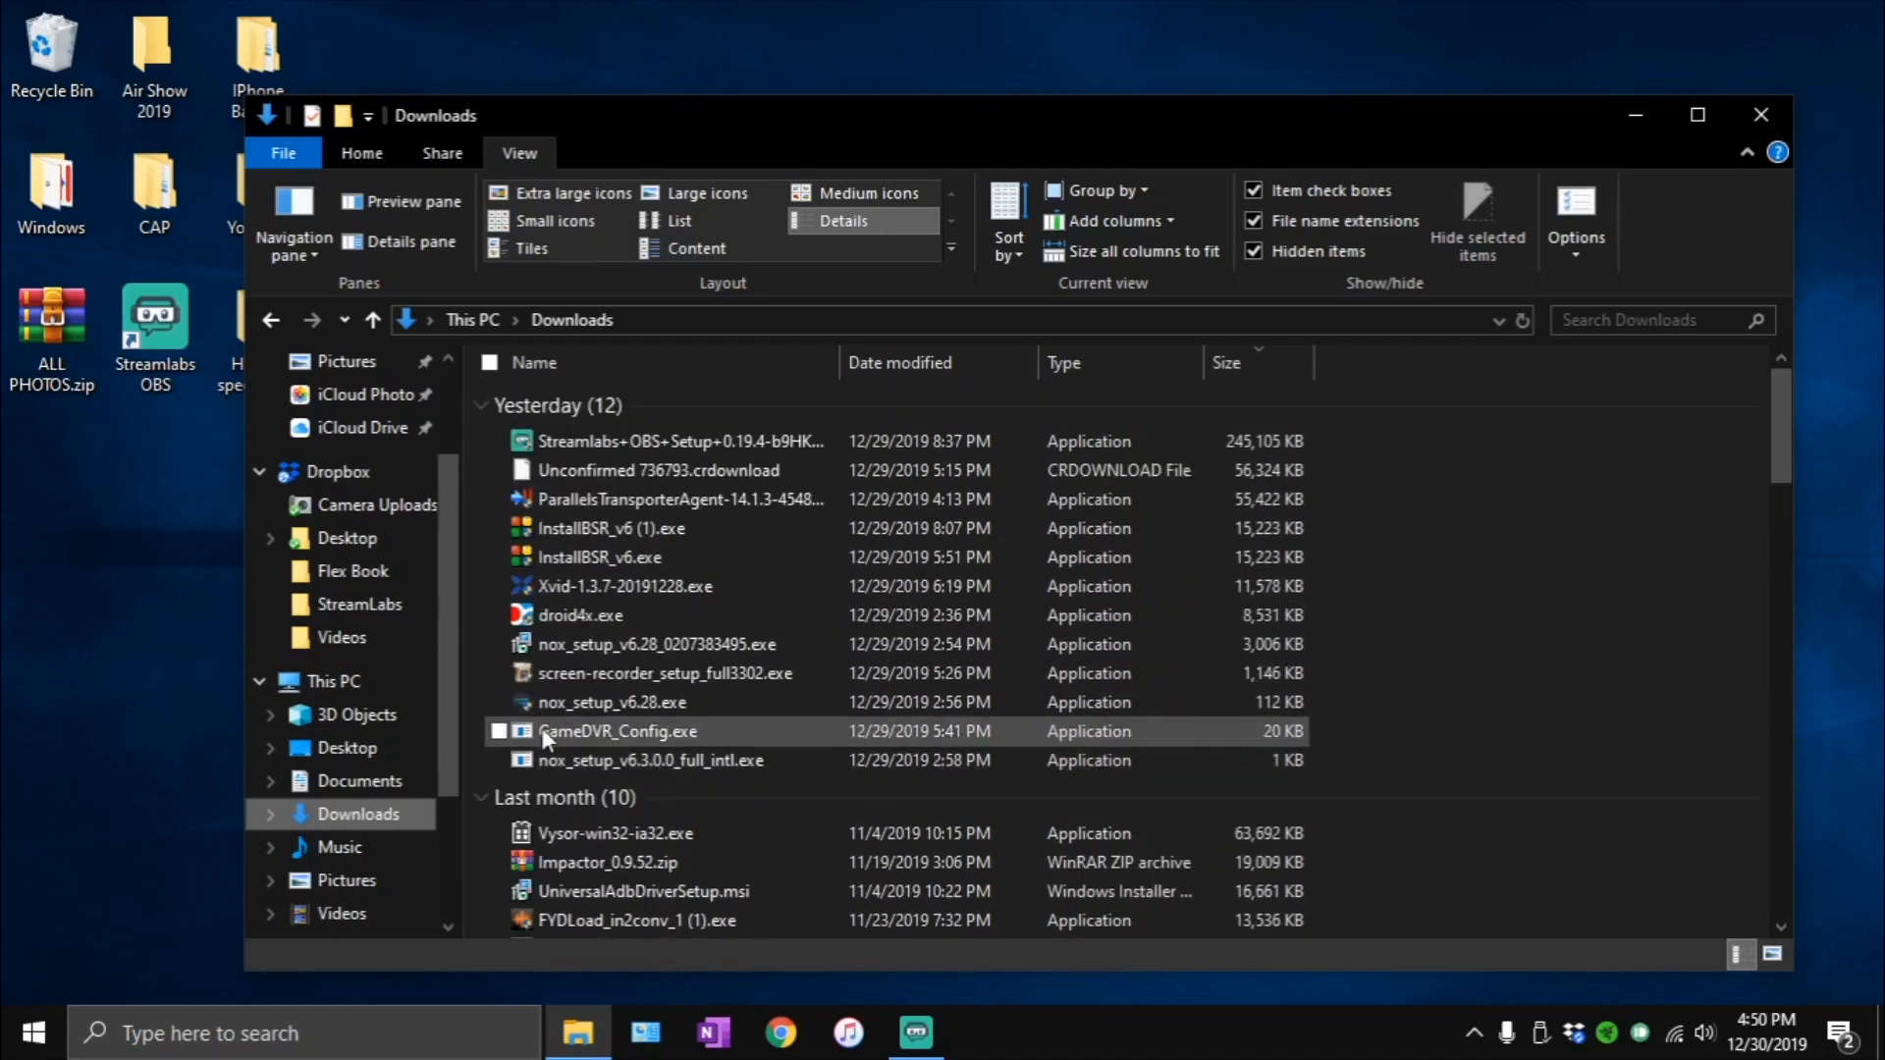
click(337, 687)
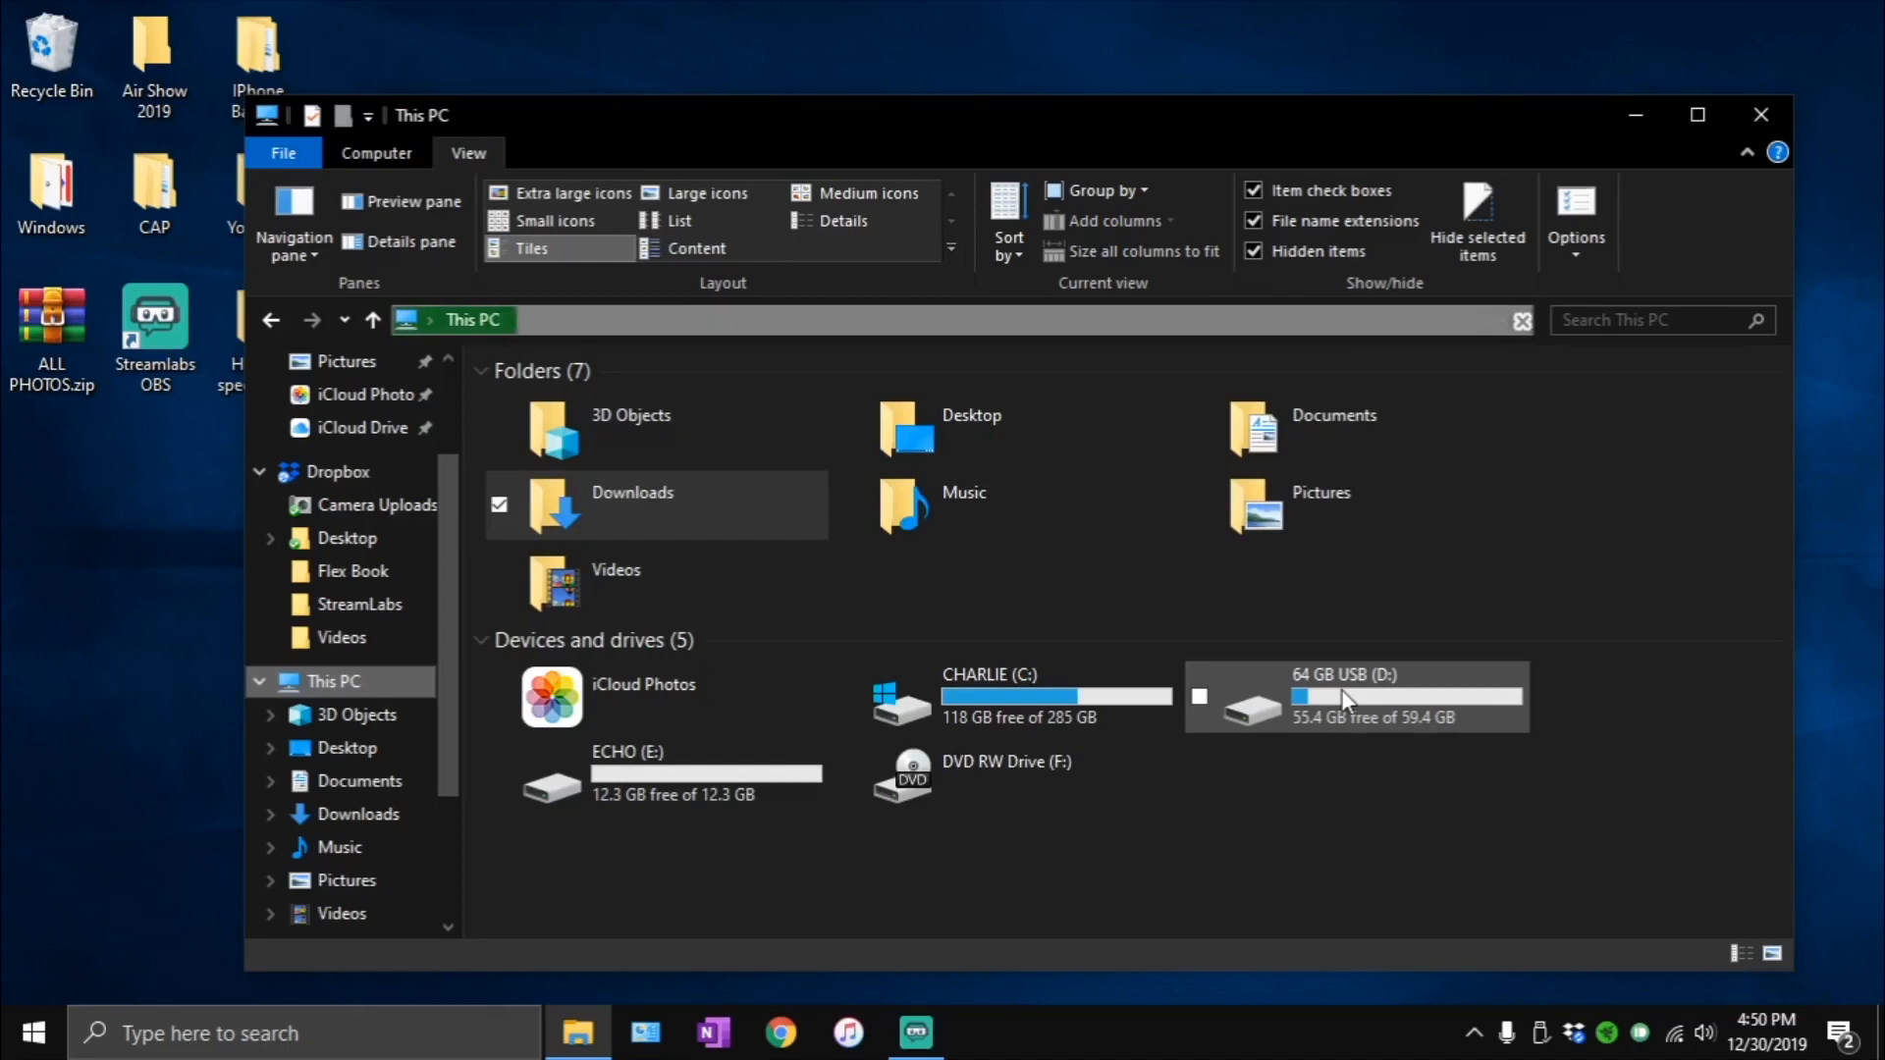
mouse_move(1341, 689)
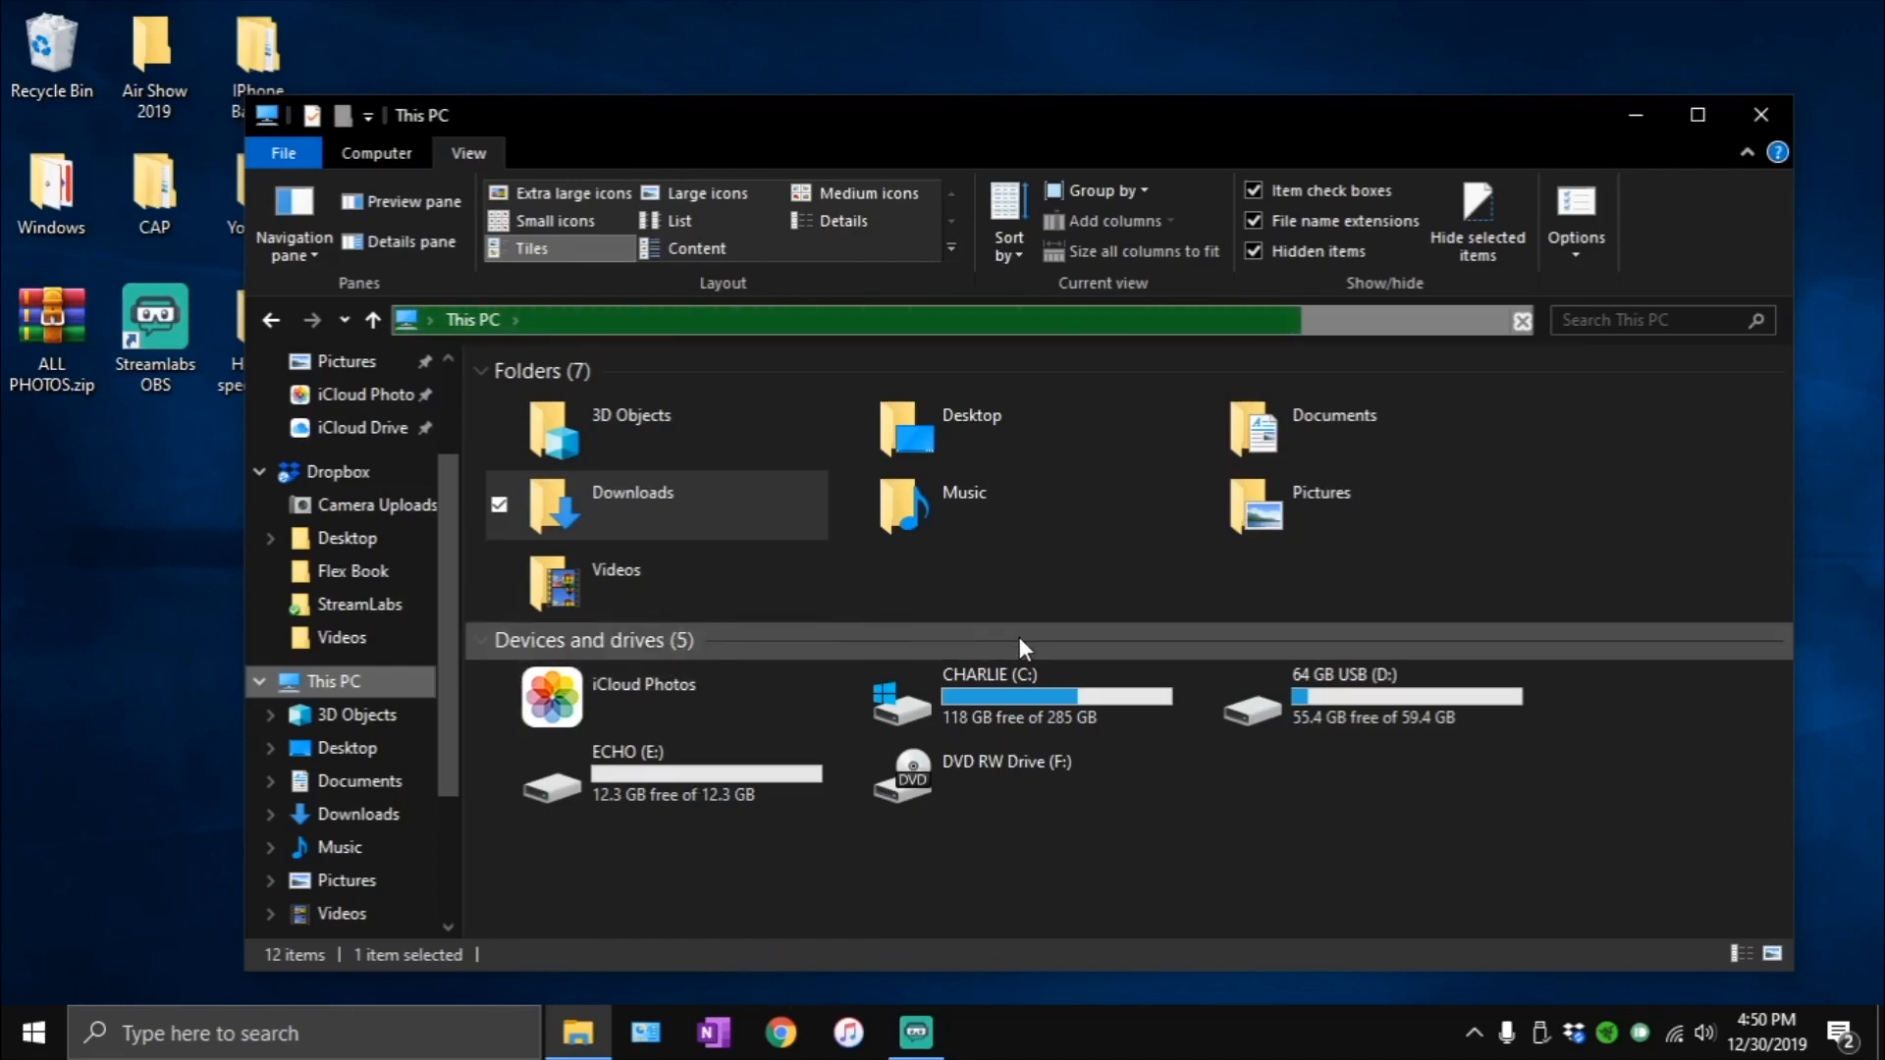
- Apply the Folder Options with frequently used folders shown in Quick access, and close File Explorer
click(1561, 208)
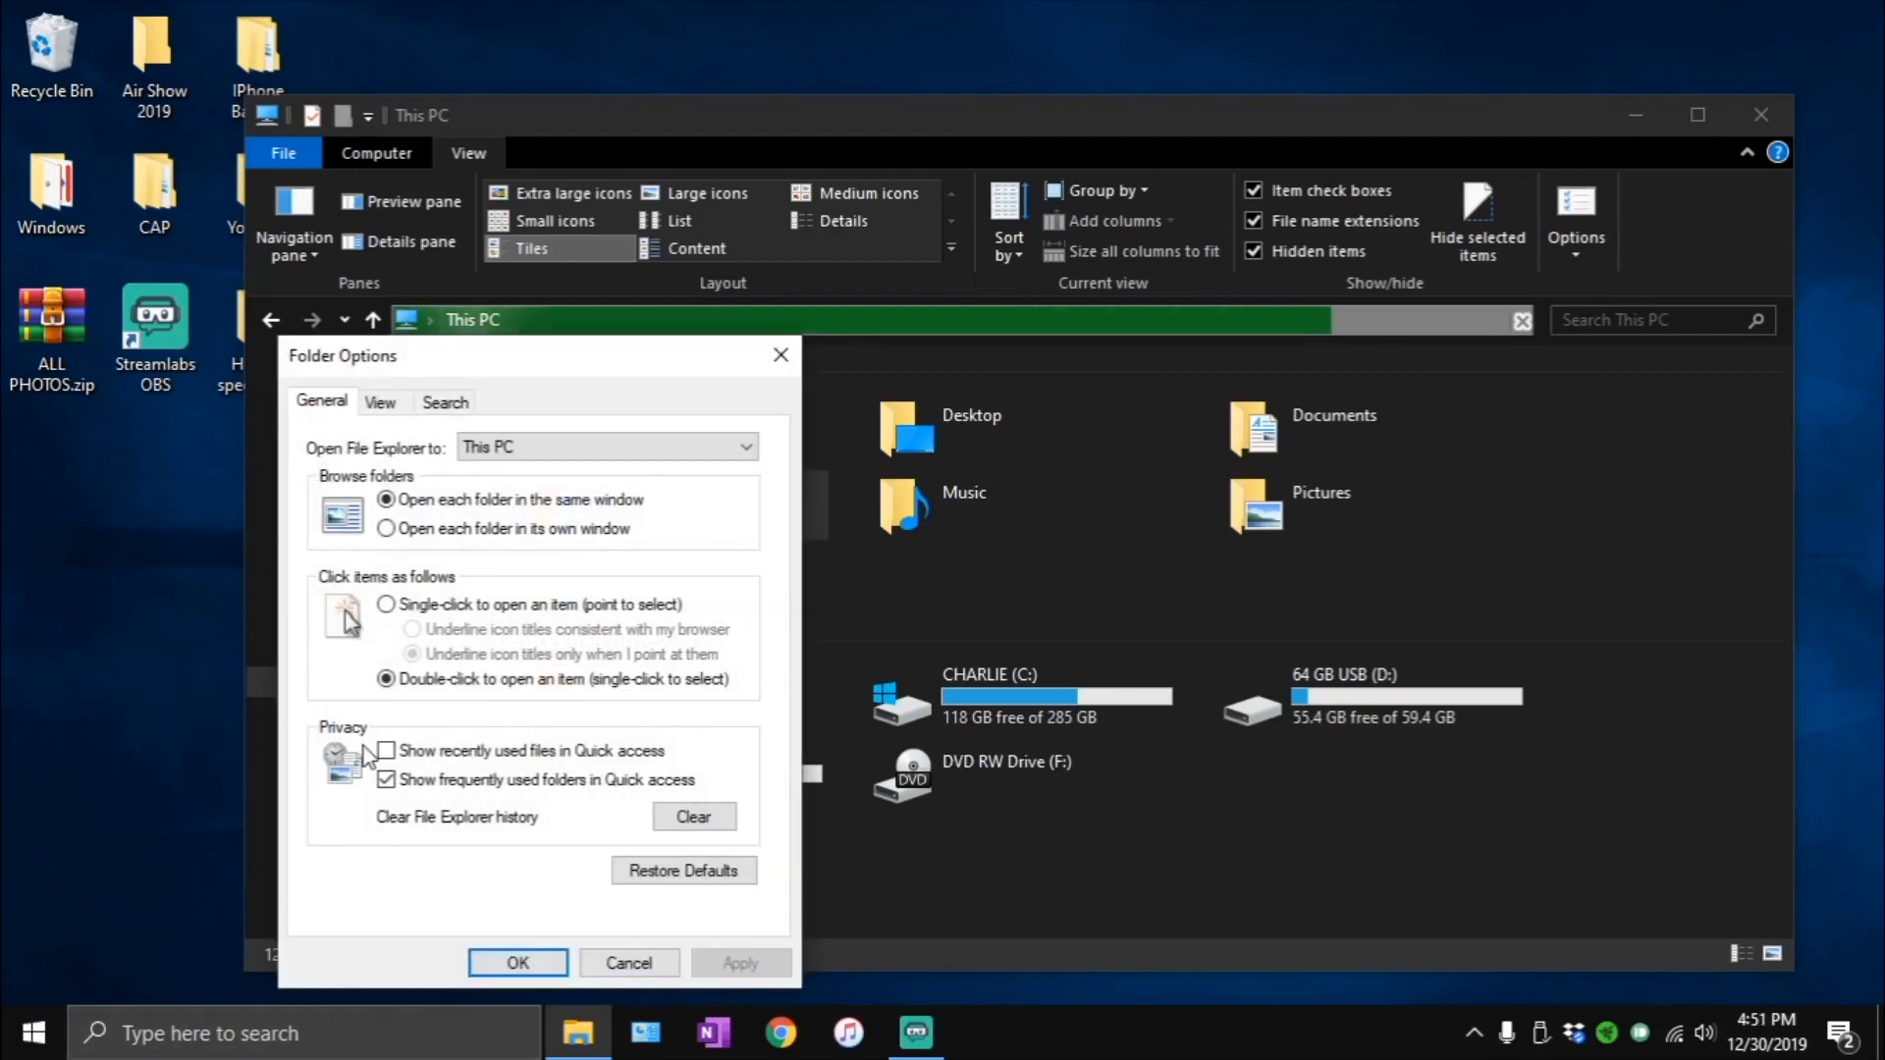
click(401, 782)
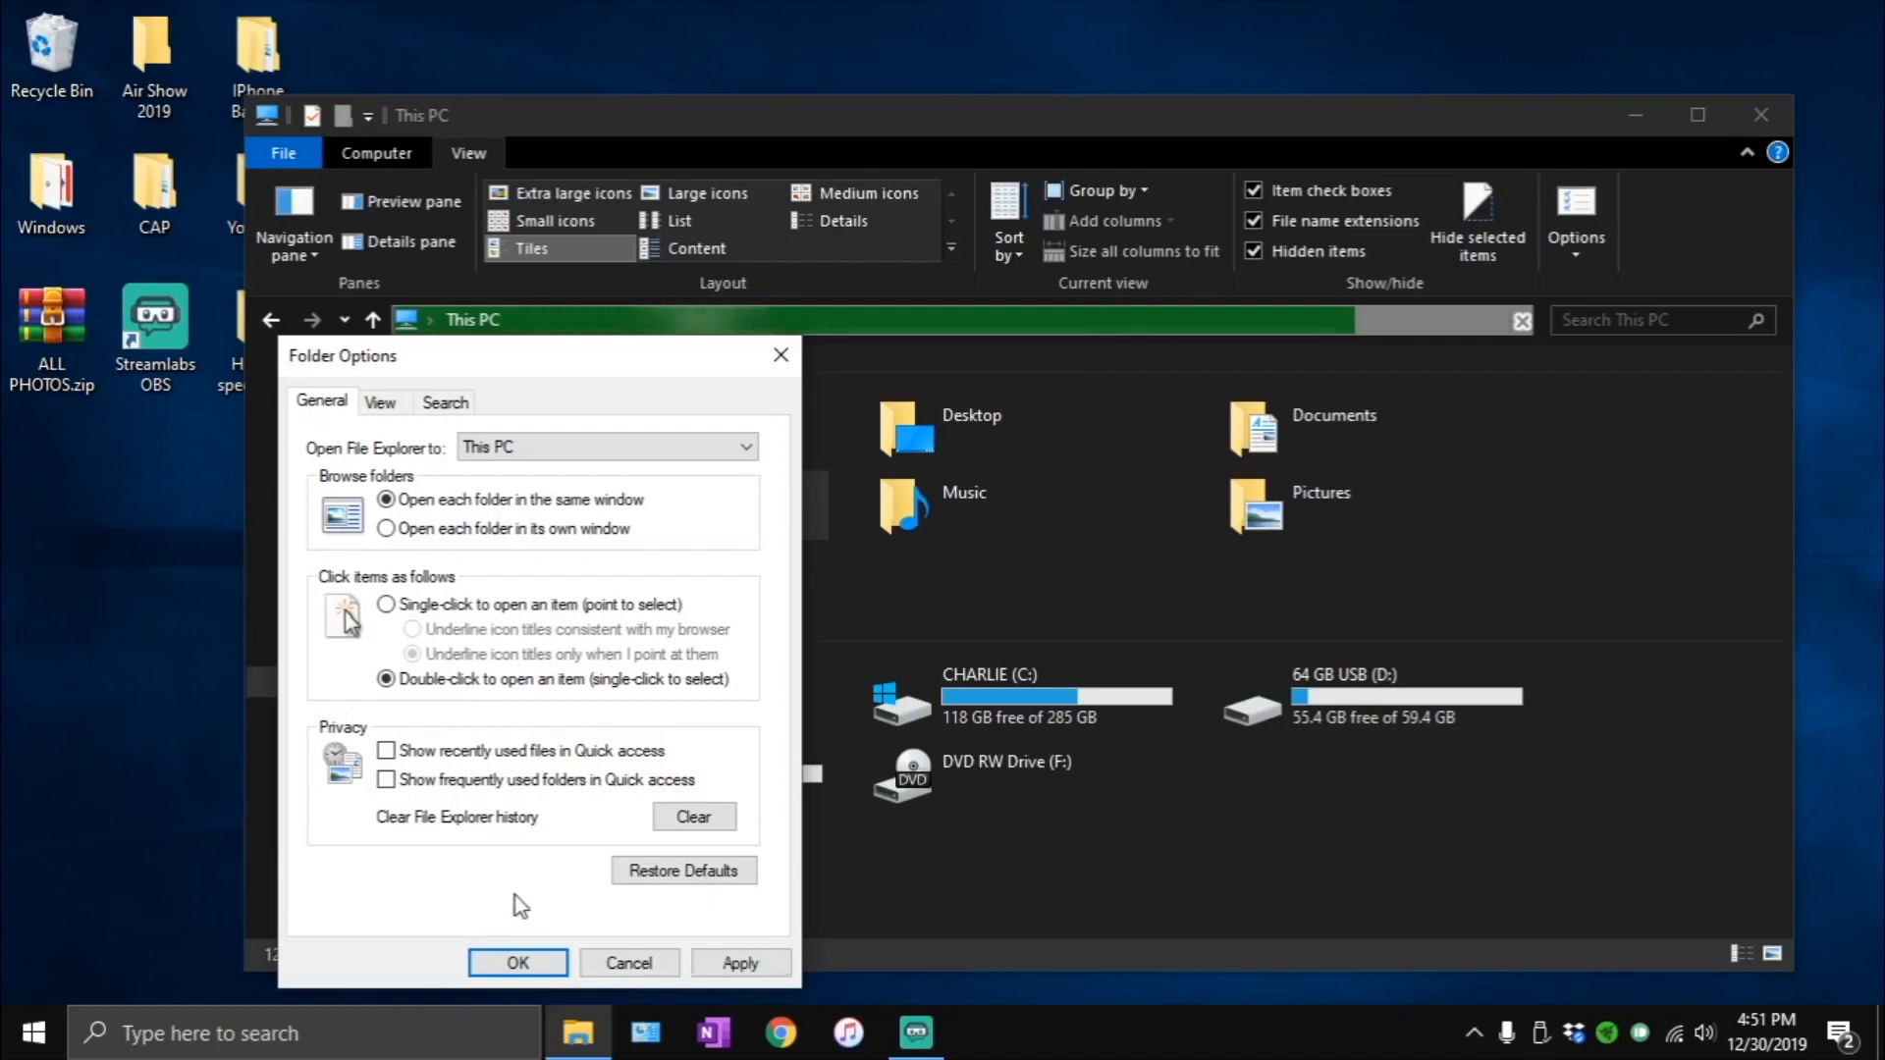
click(469, 782)
click(699, 968)
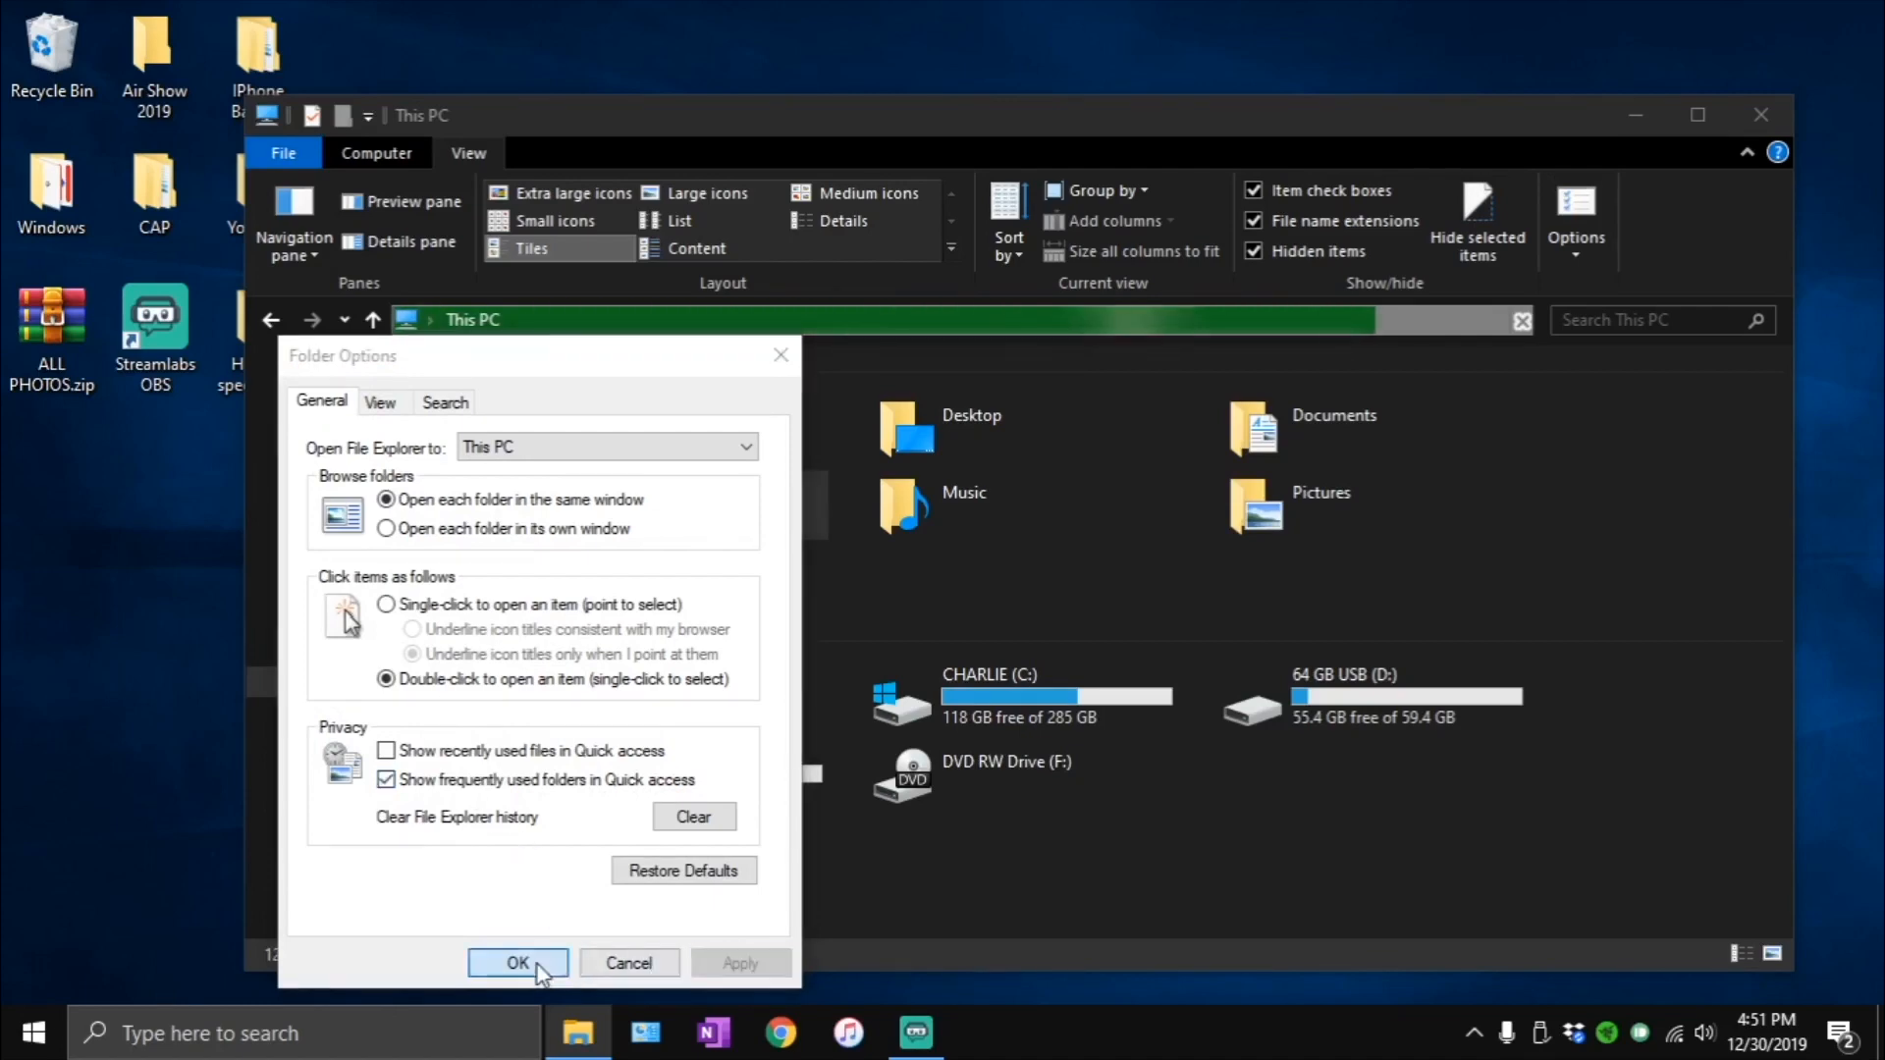
click(535, 964)
click(1757, 132)
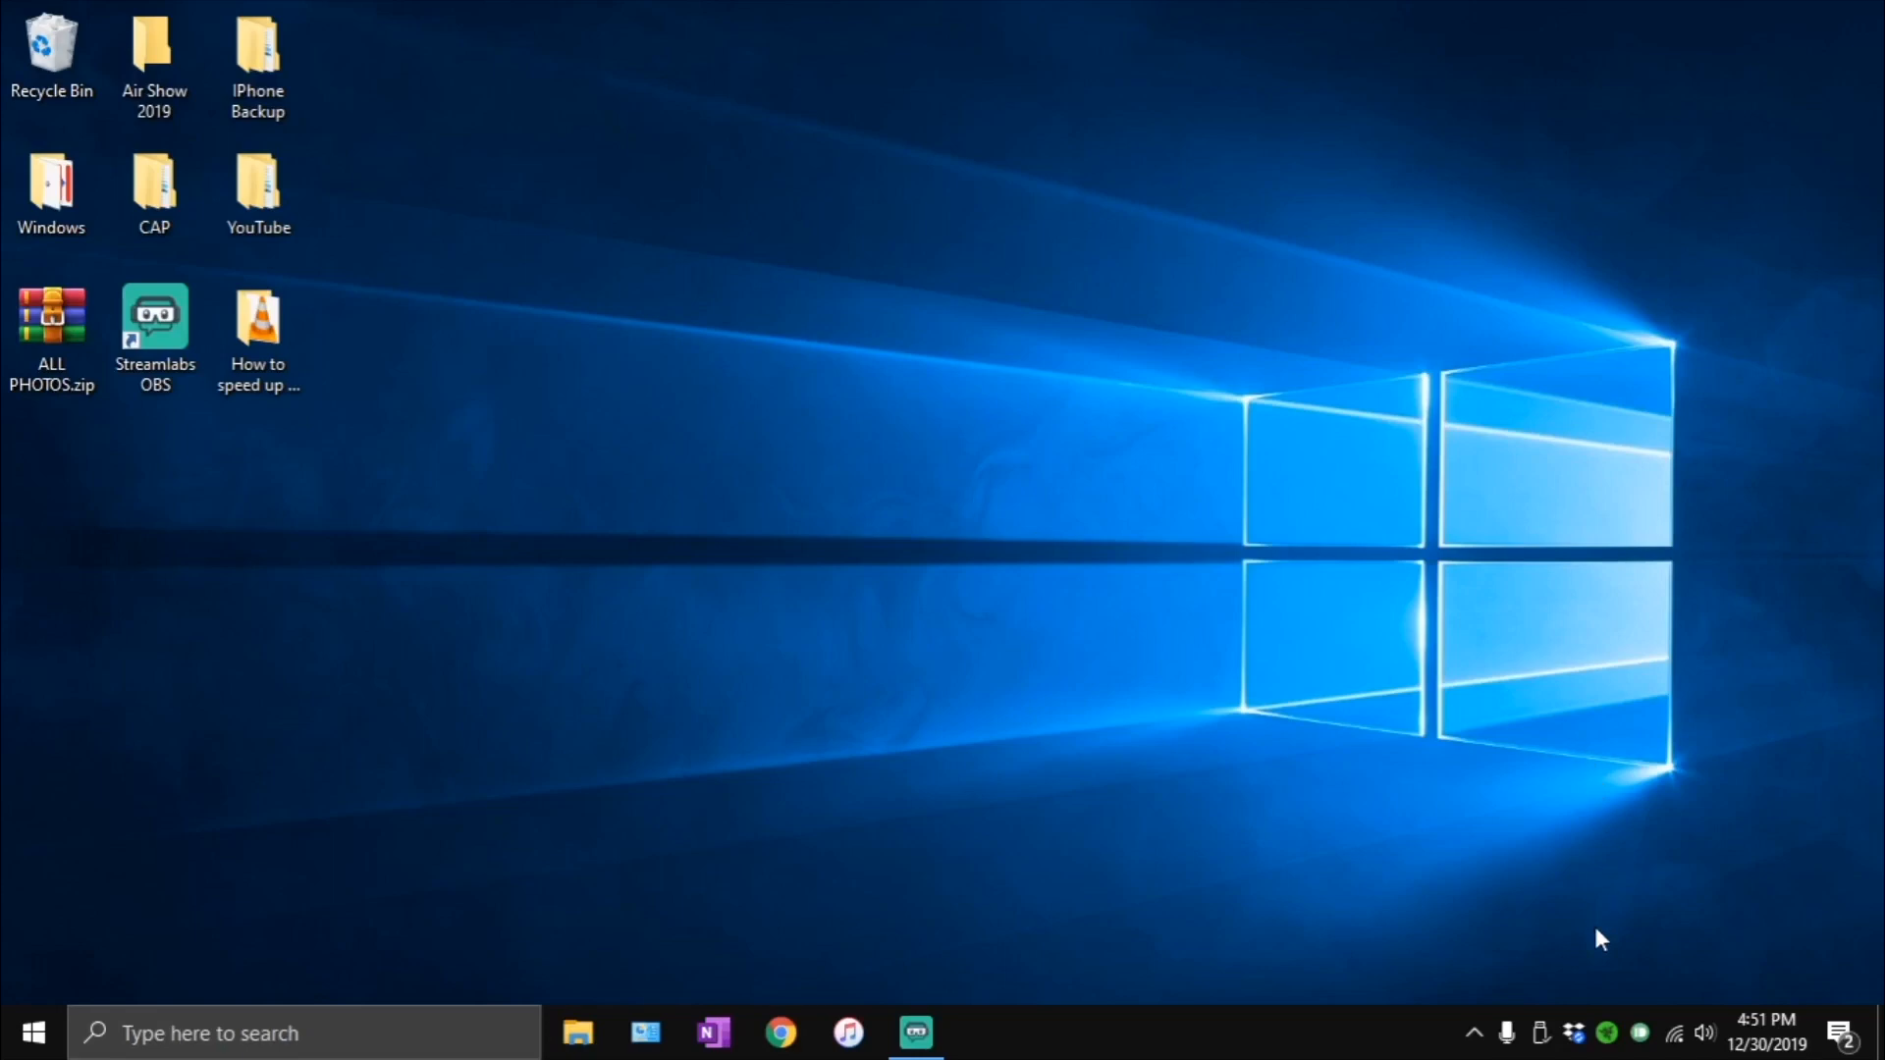
- Open the Windows sound settings, check the input and output devices under Manage sound devices, and go back
click(1709, 1053)
right_click(1709, 1053)
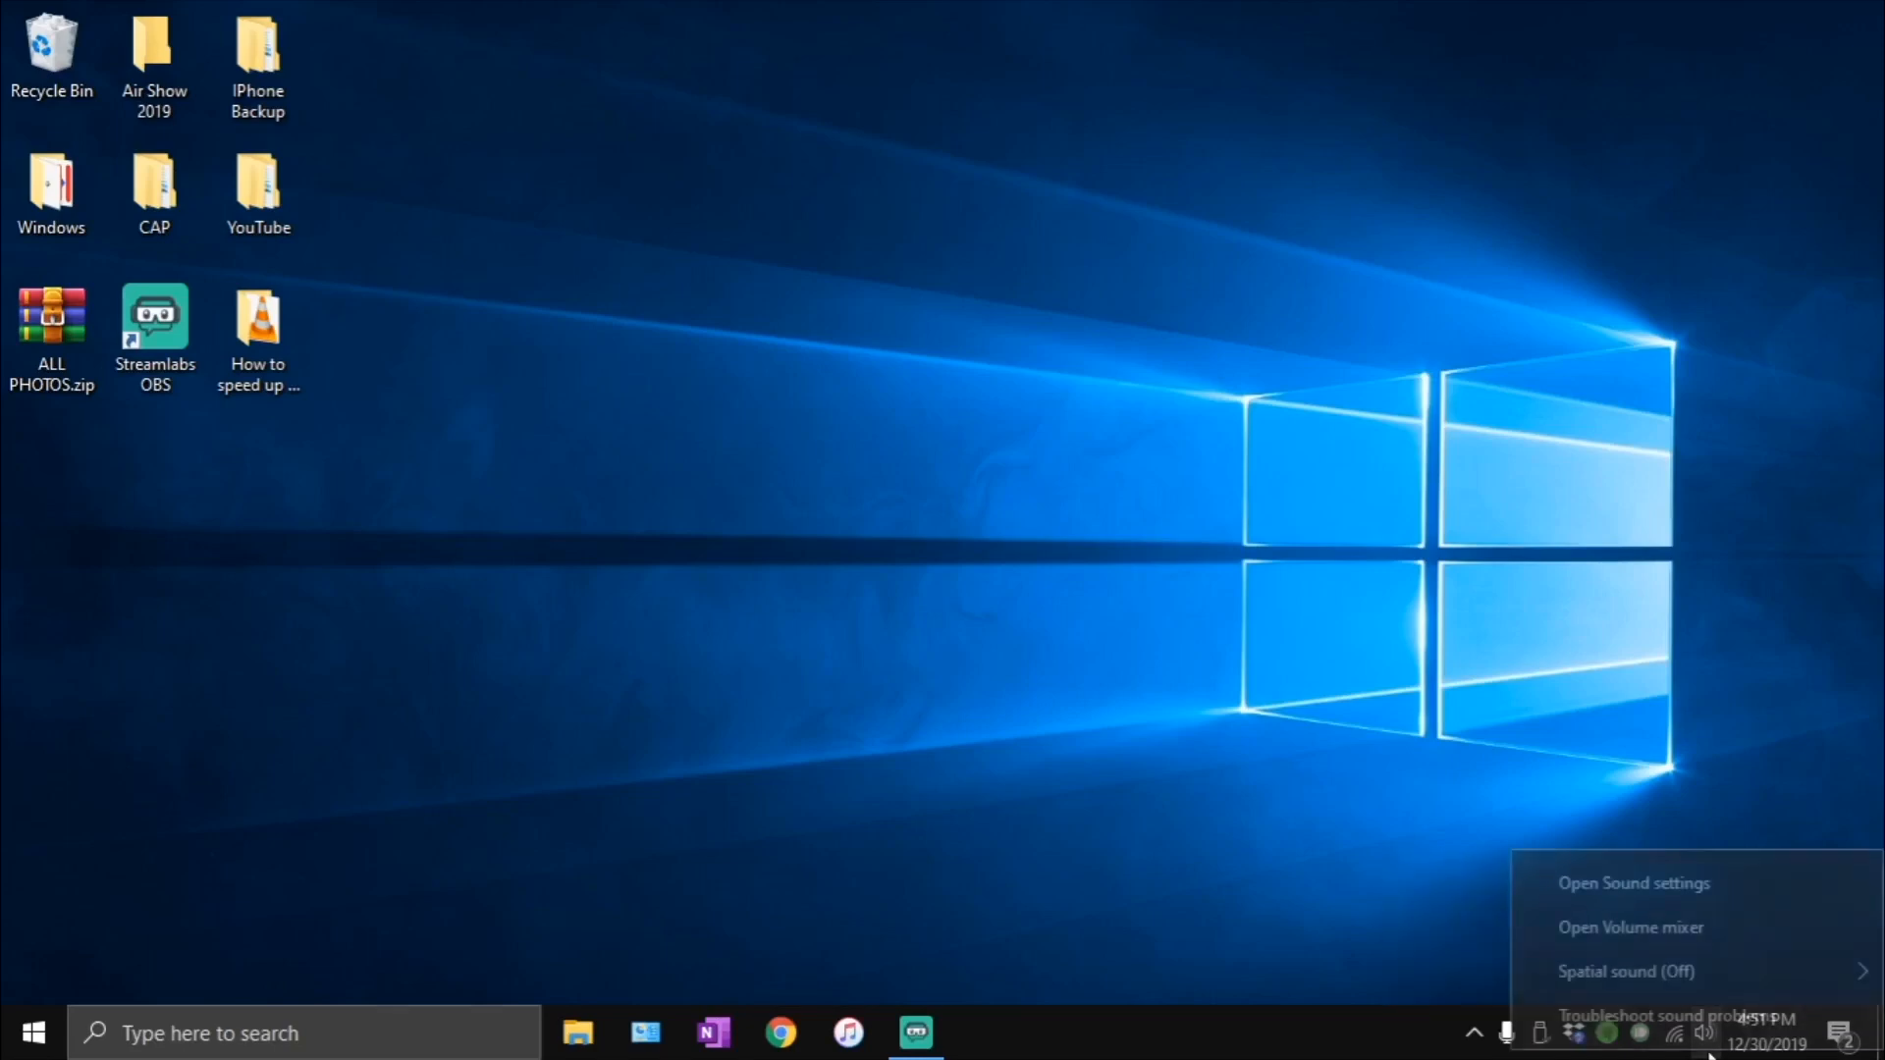
click(1629, 880)
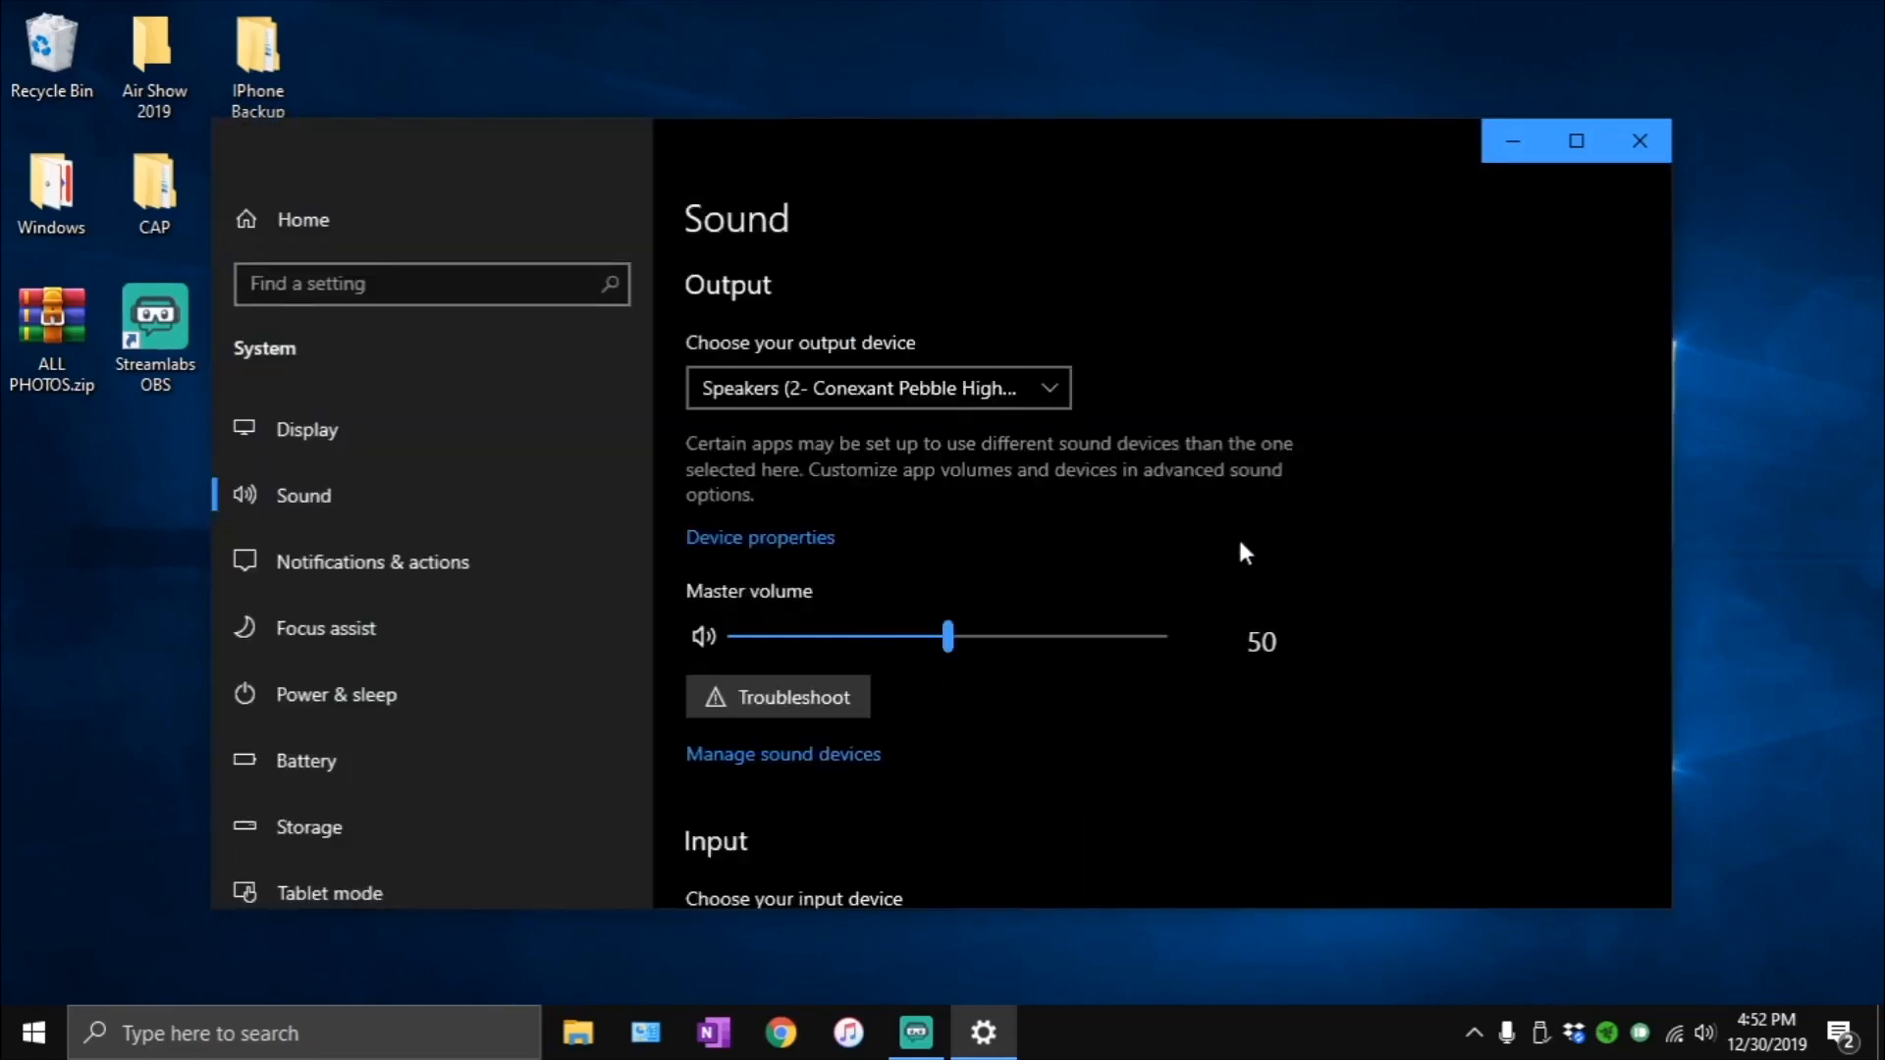
scroll(945, 716, down, 2)
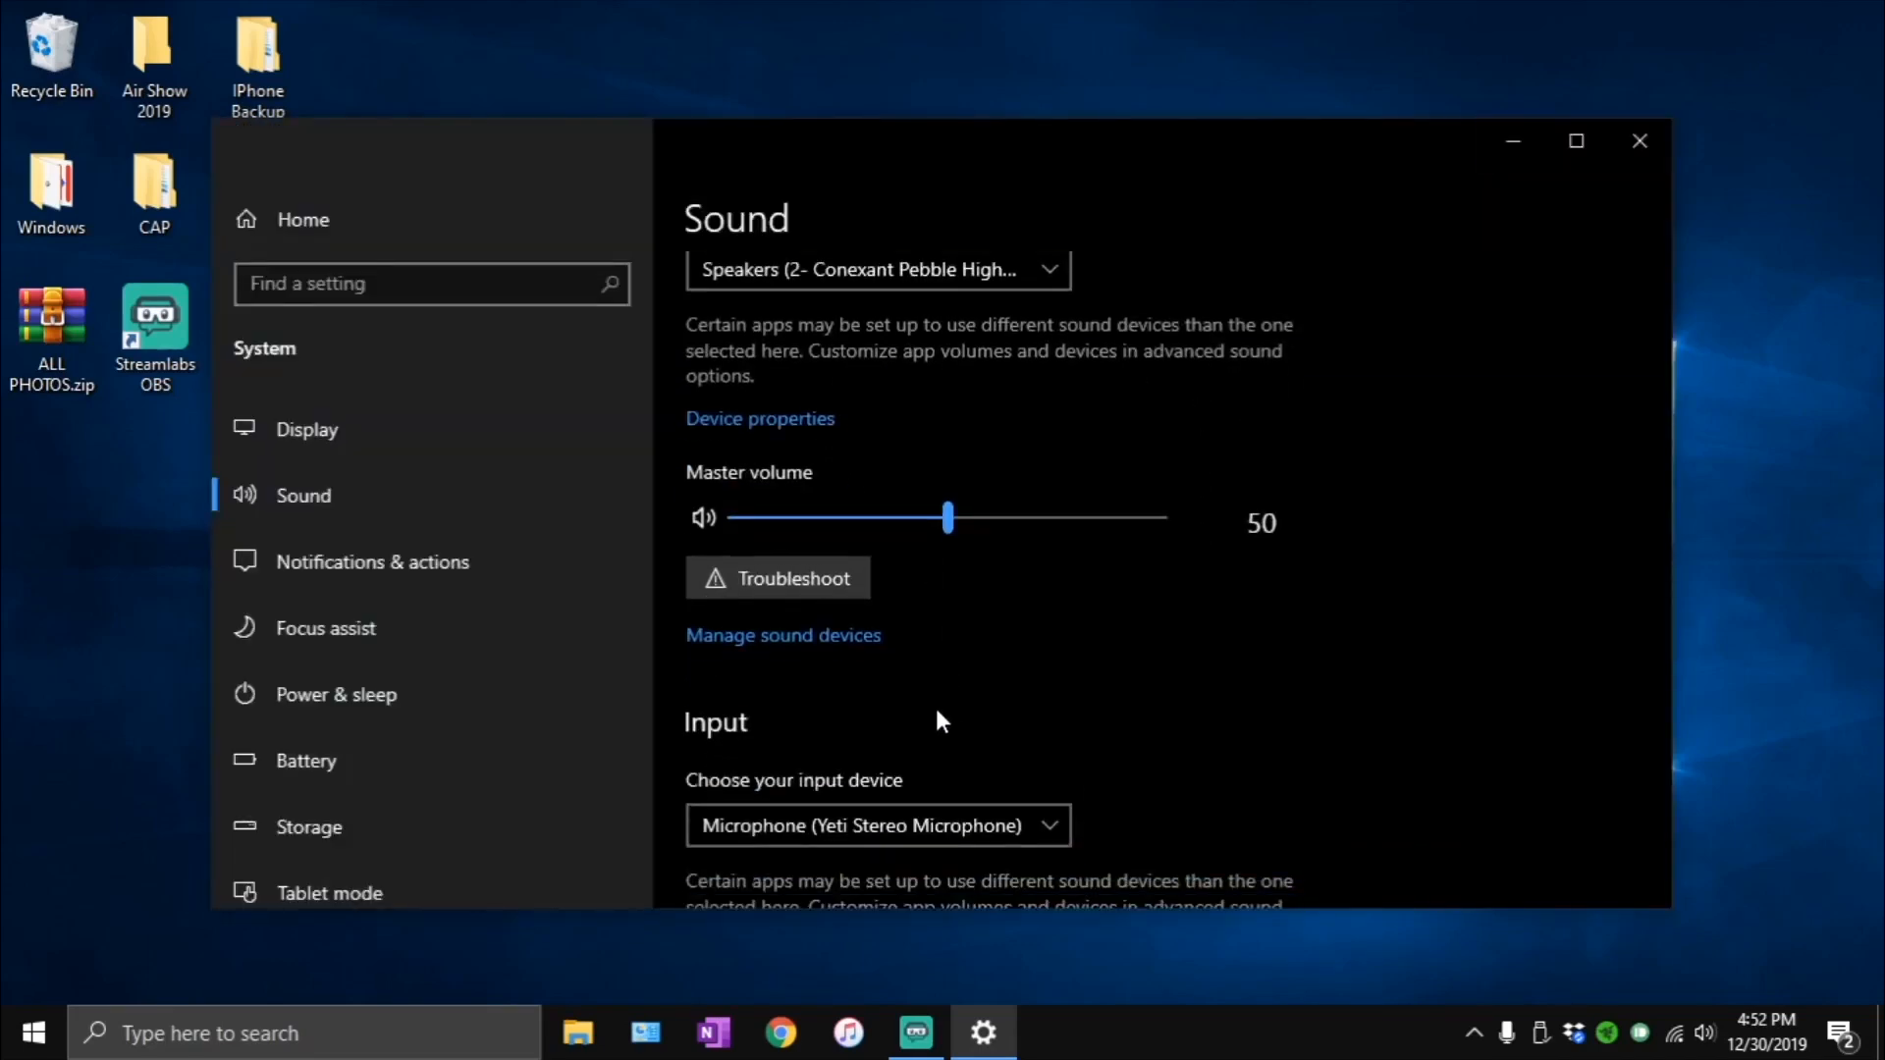
click(862, 636)
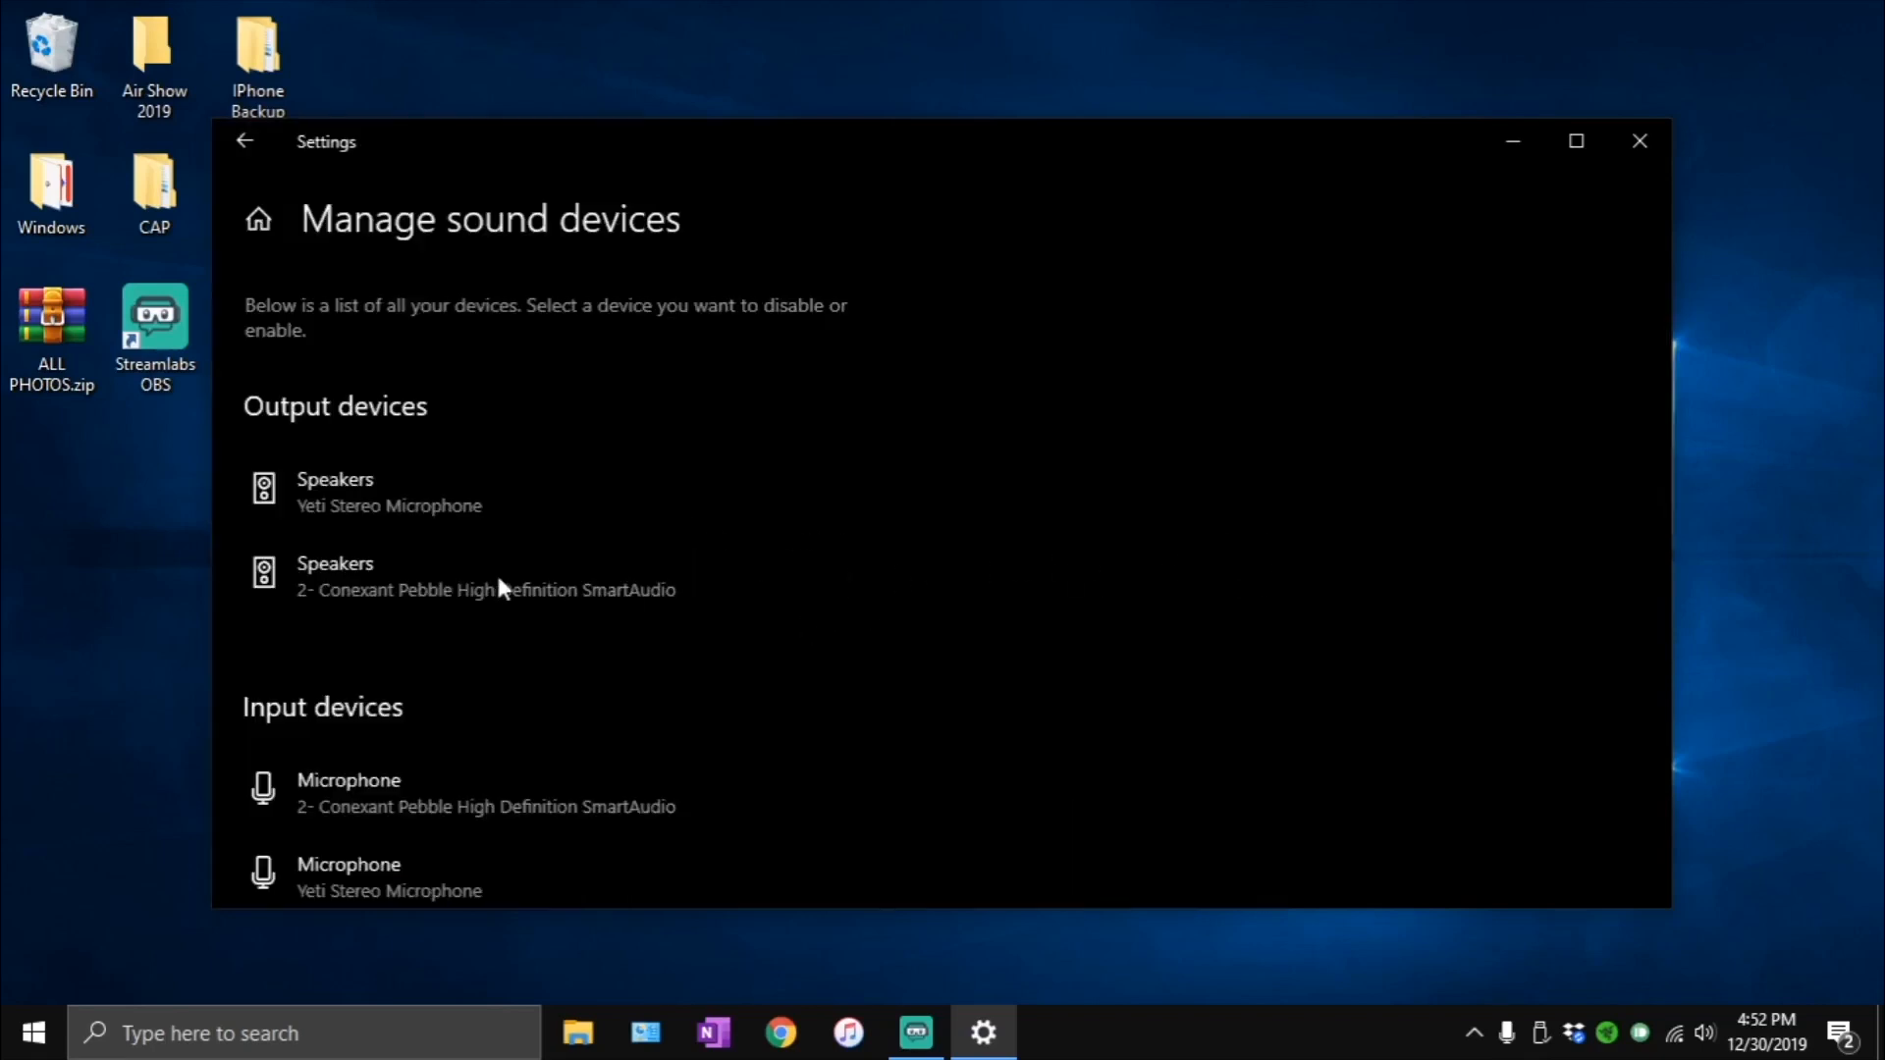
click(252, 140)
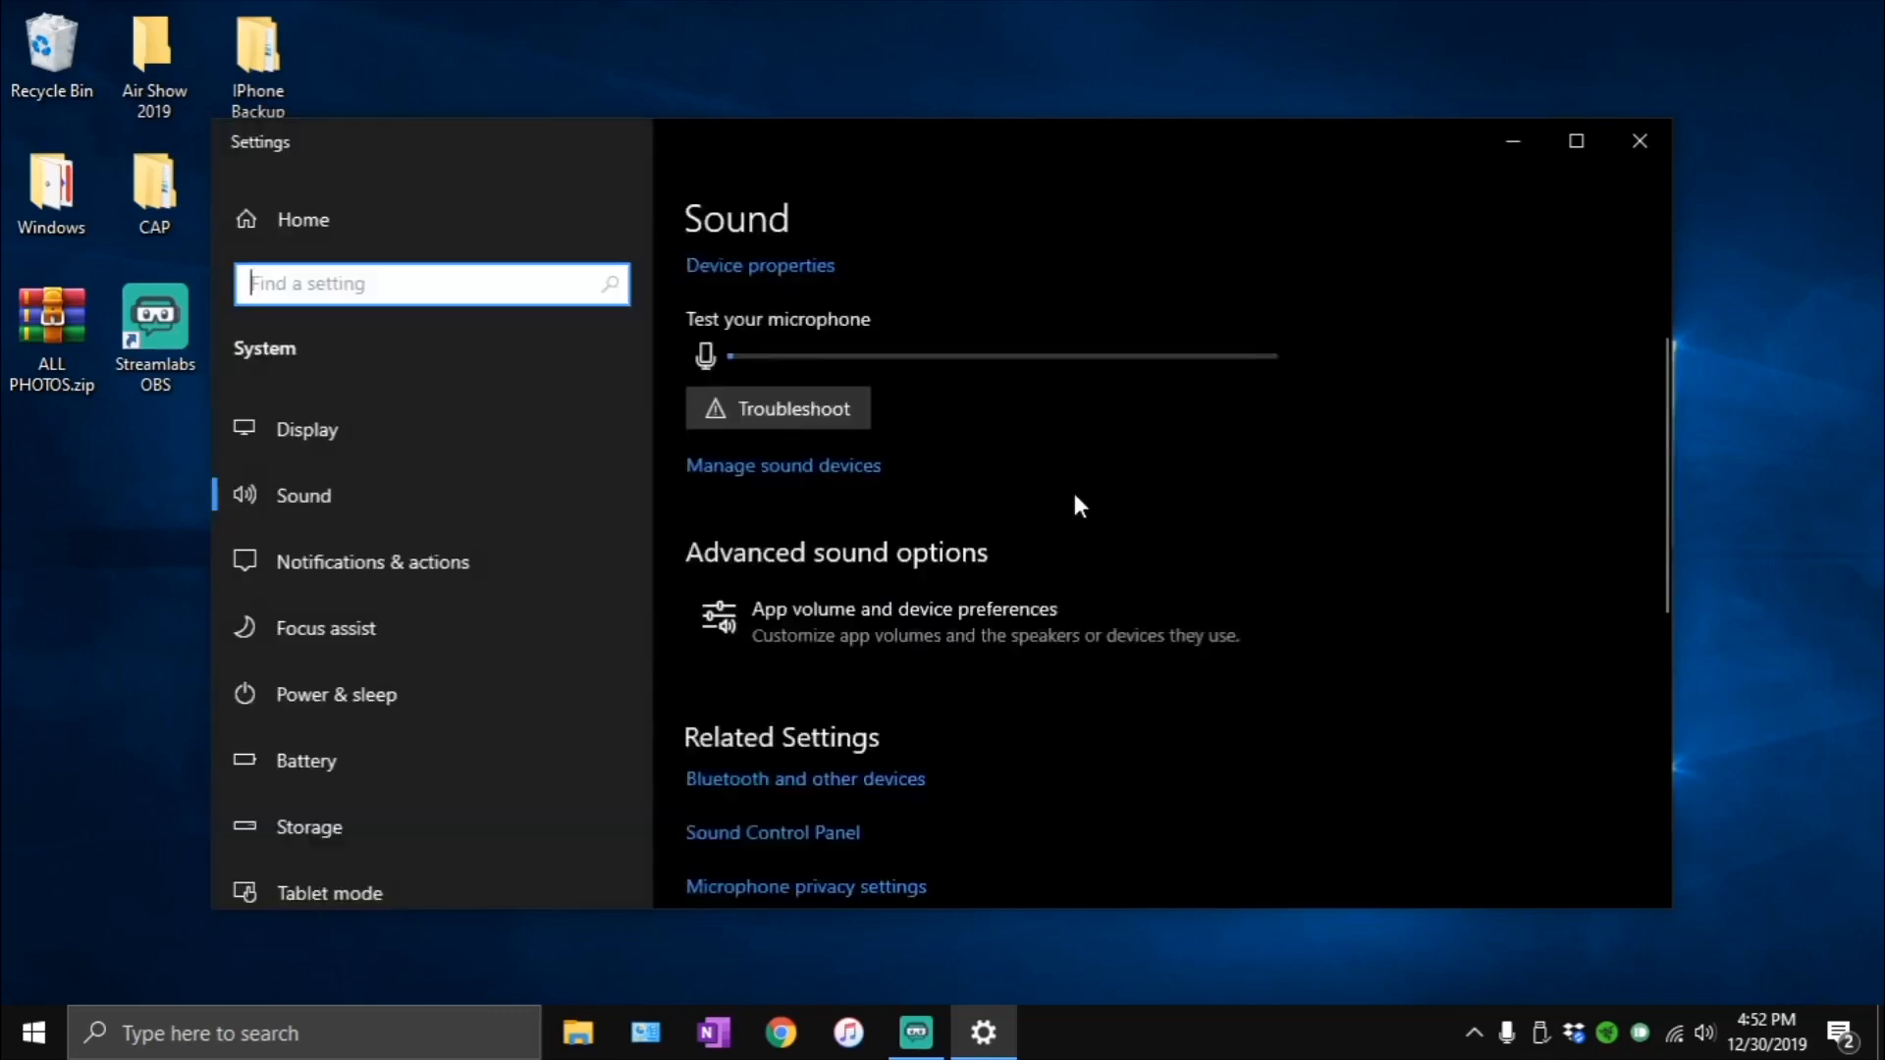
- Open the Sound Control Panel from the related settings, and open the properties of the Conexant Pebble speakers
scroll(1074, 505, down, 2)
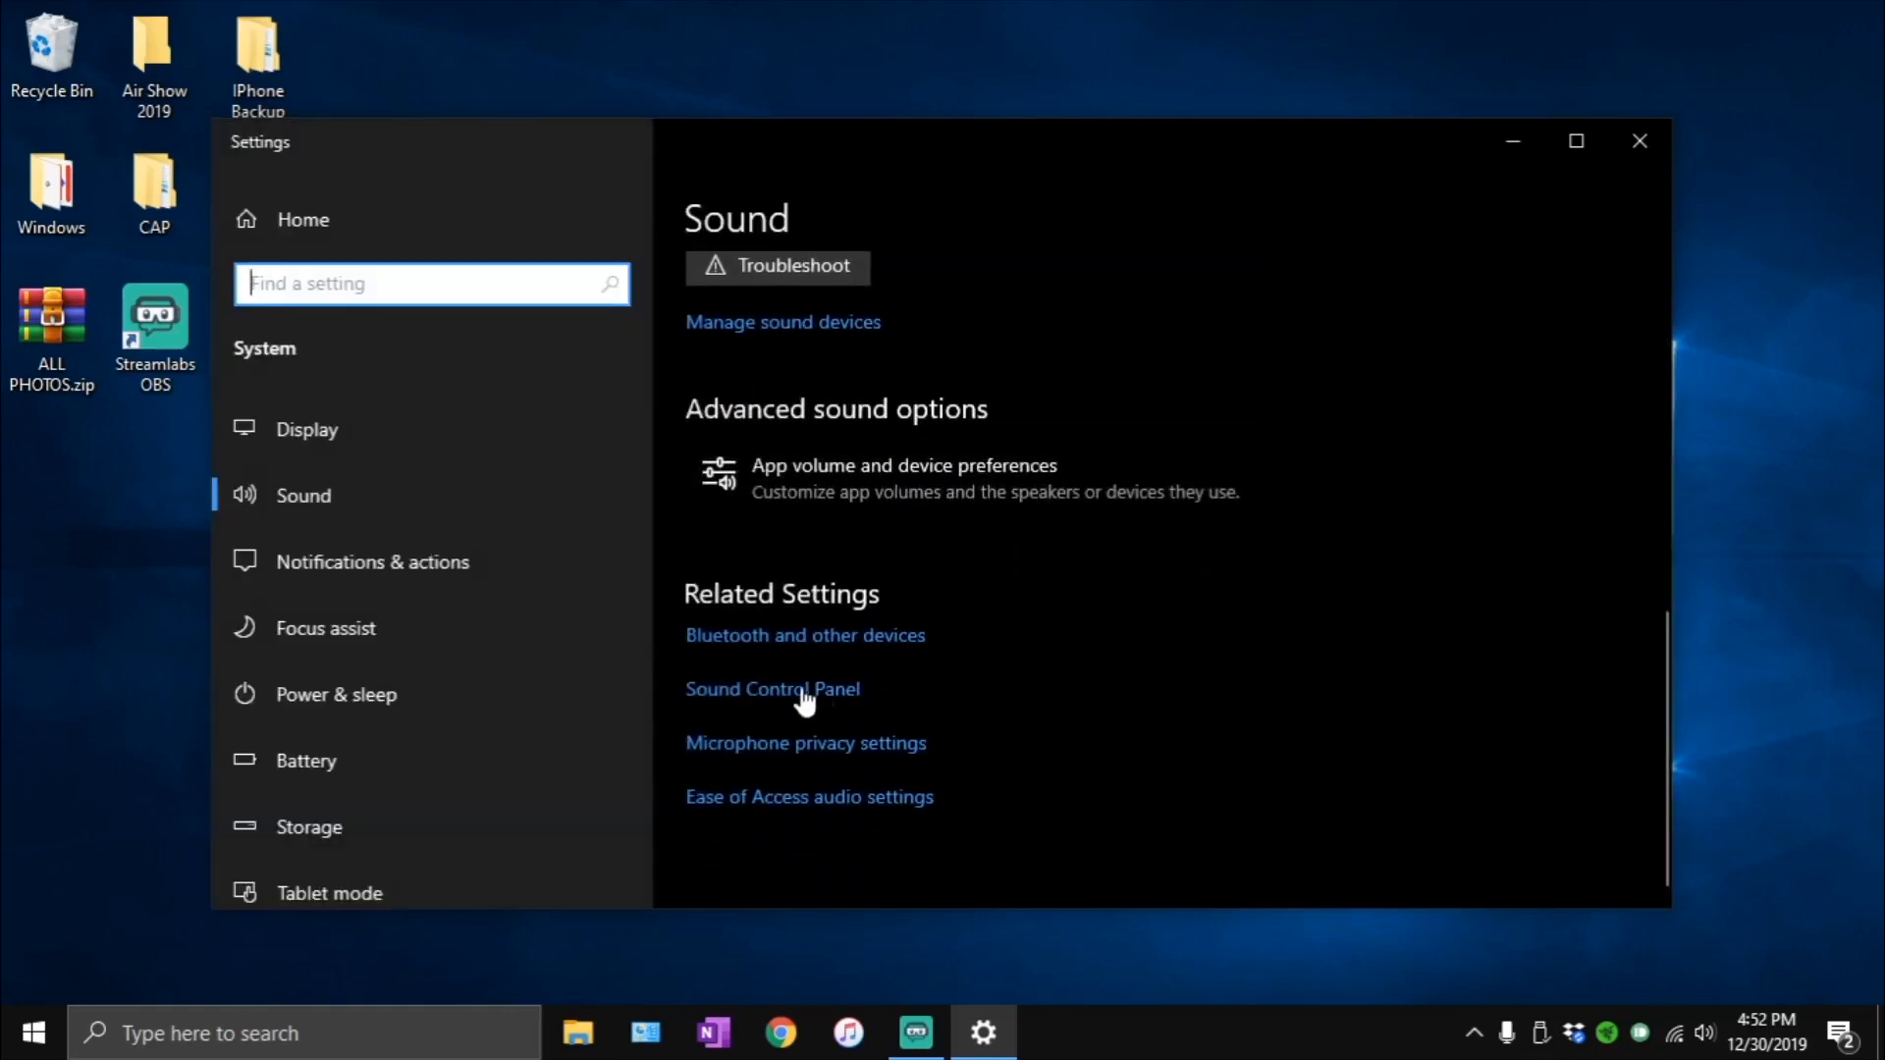
click(752, 690)
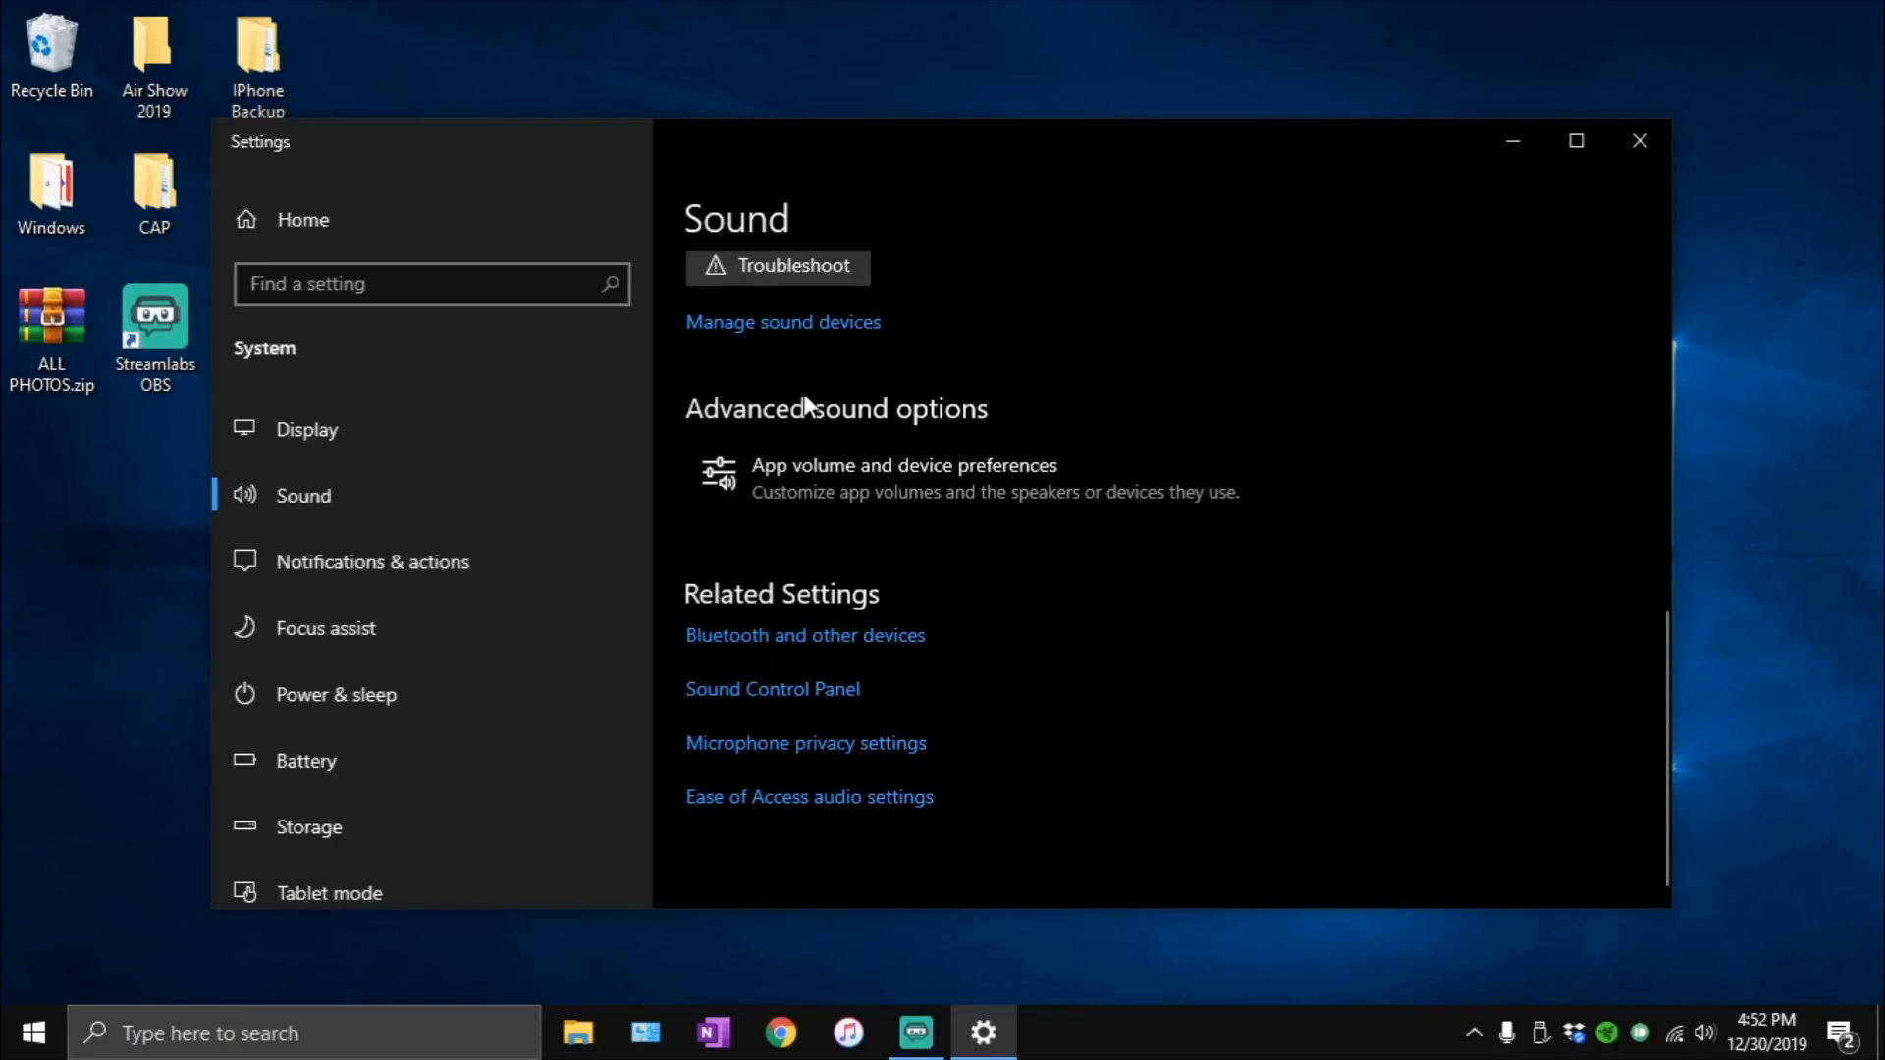
click(773, 689)
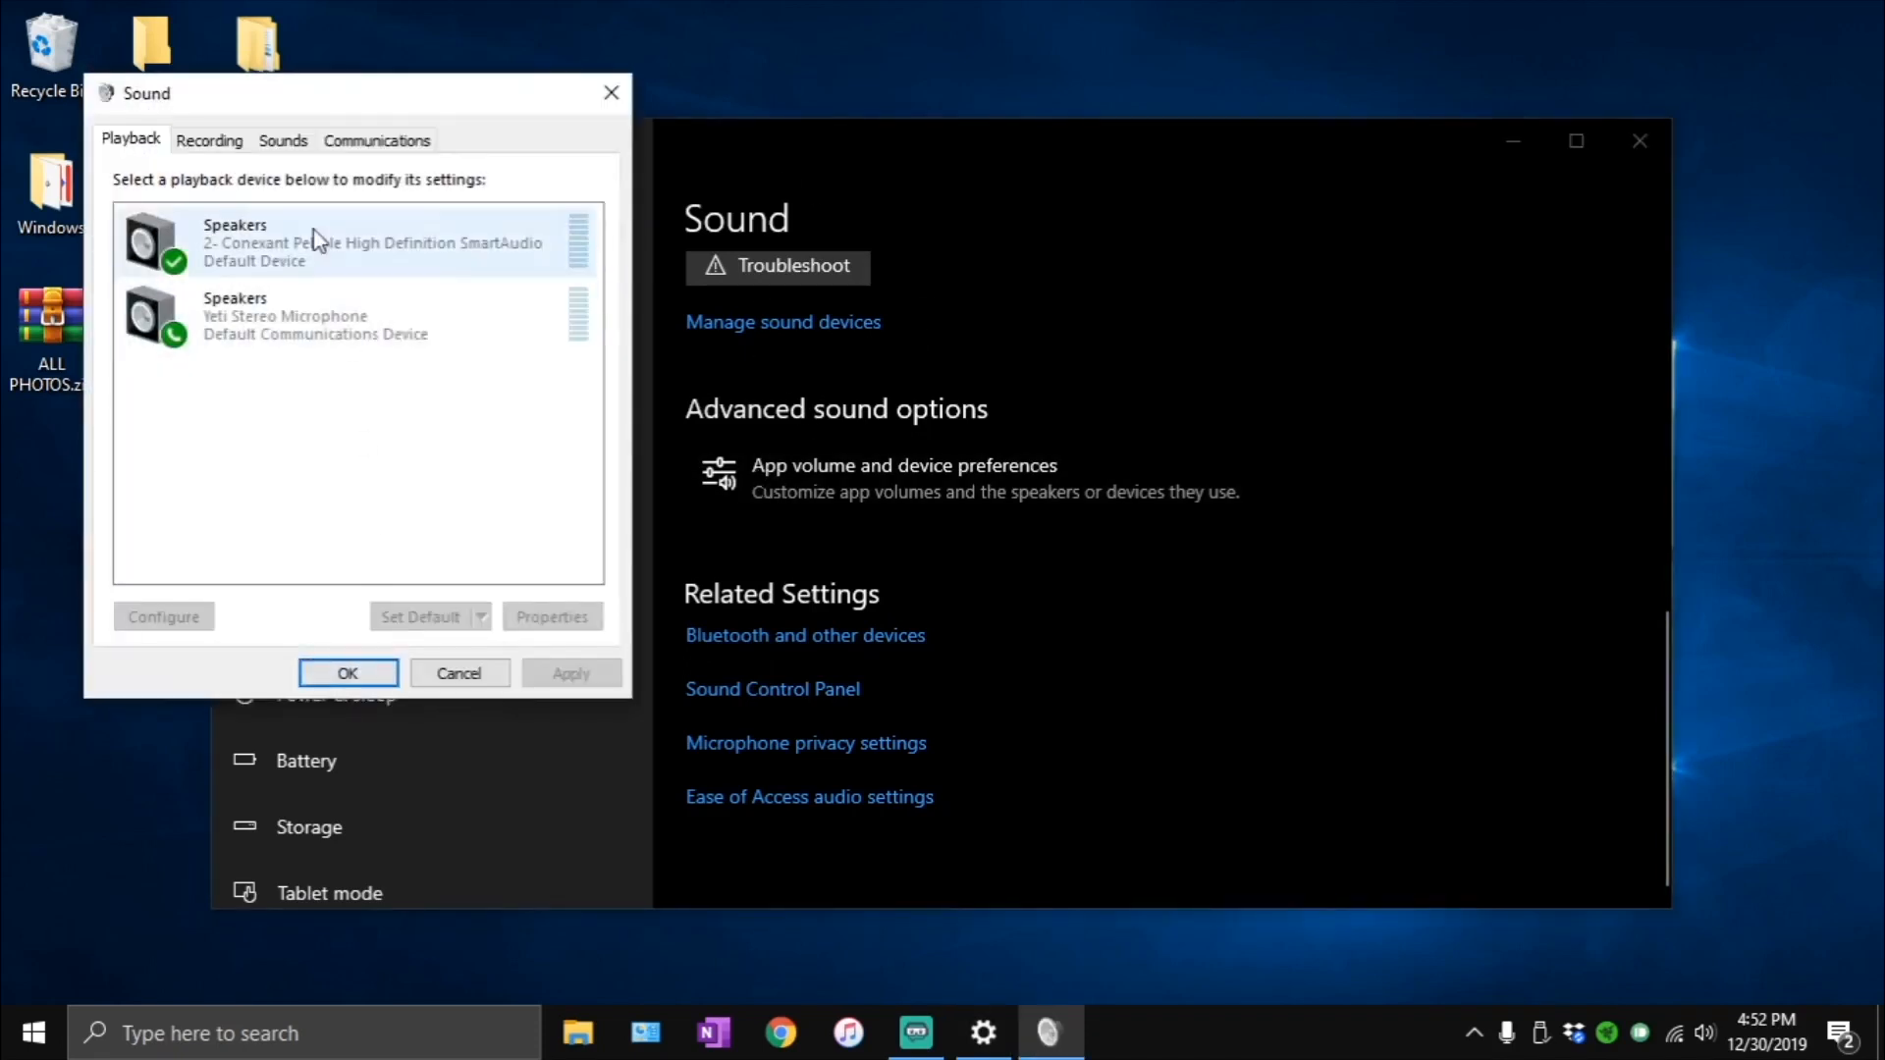
drag(250, 101, 813, 239)
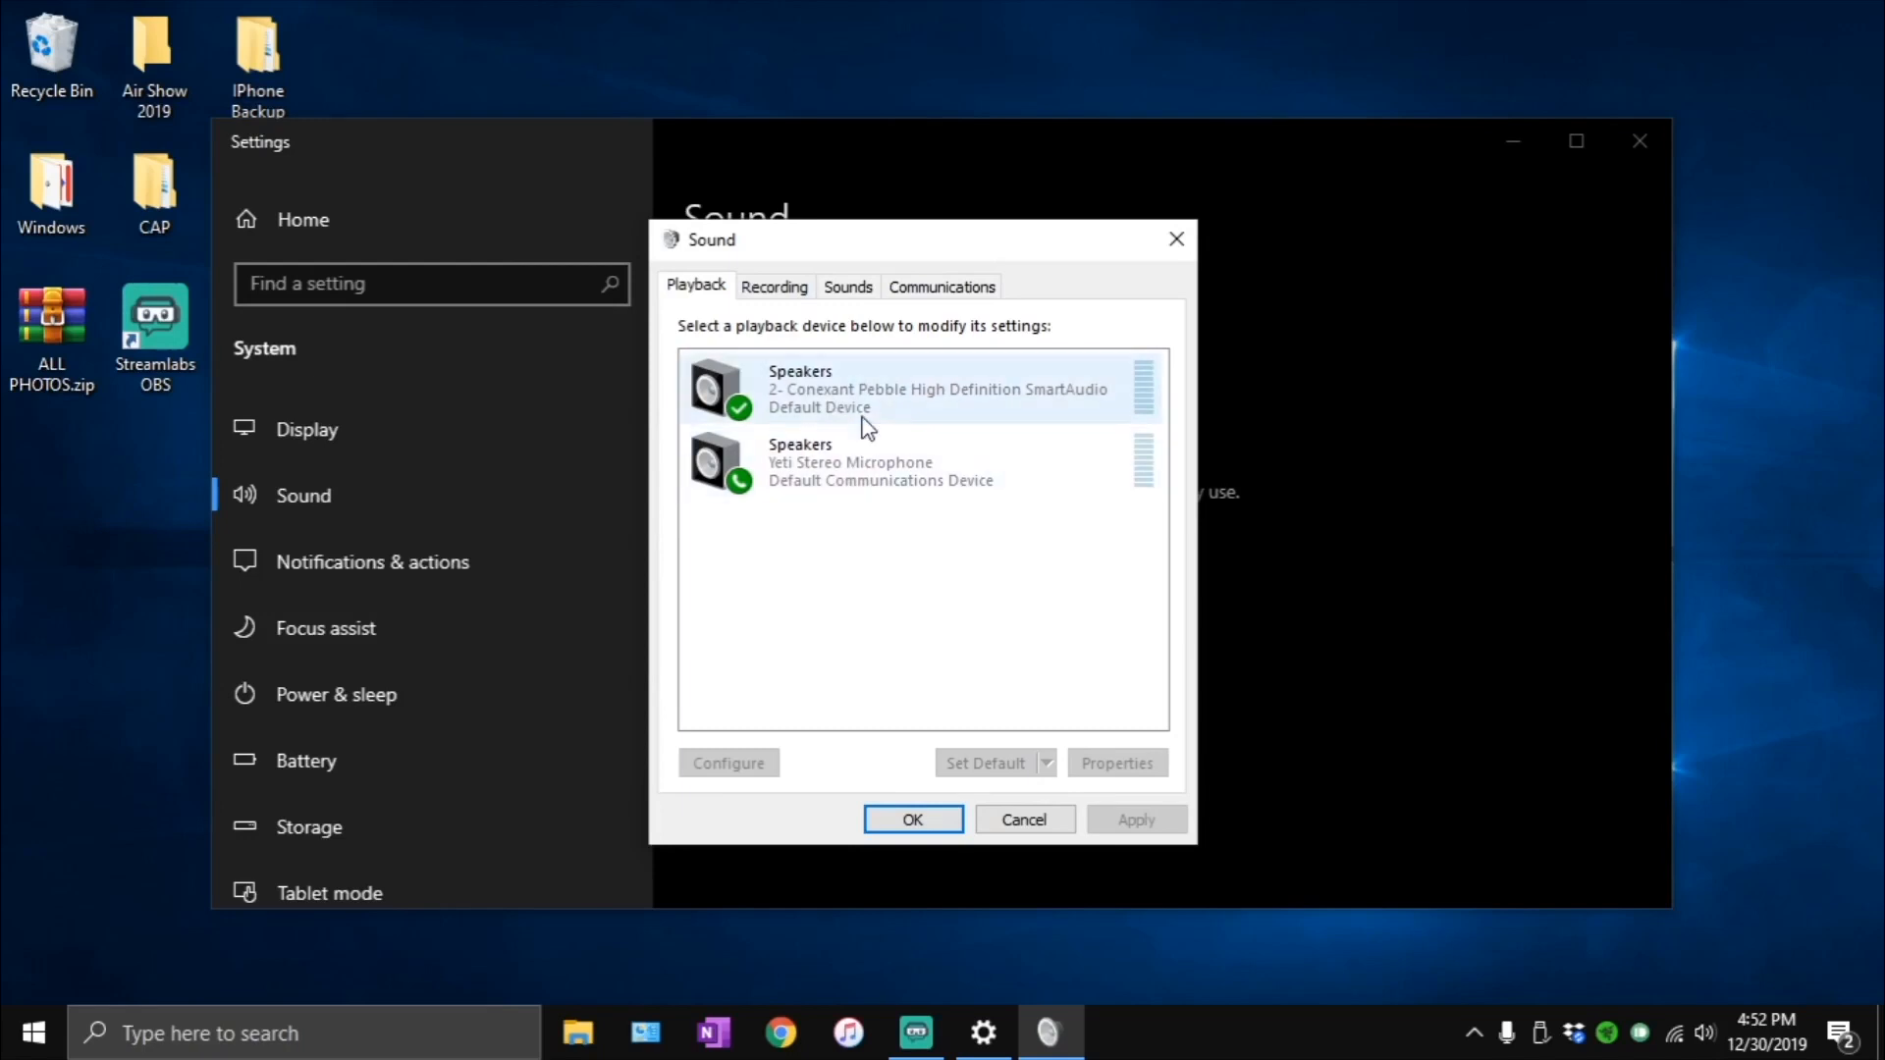
right_click(762, 406)
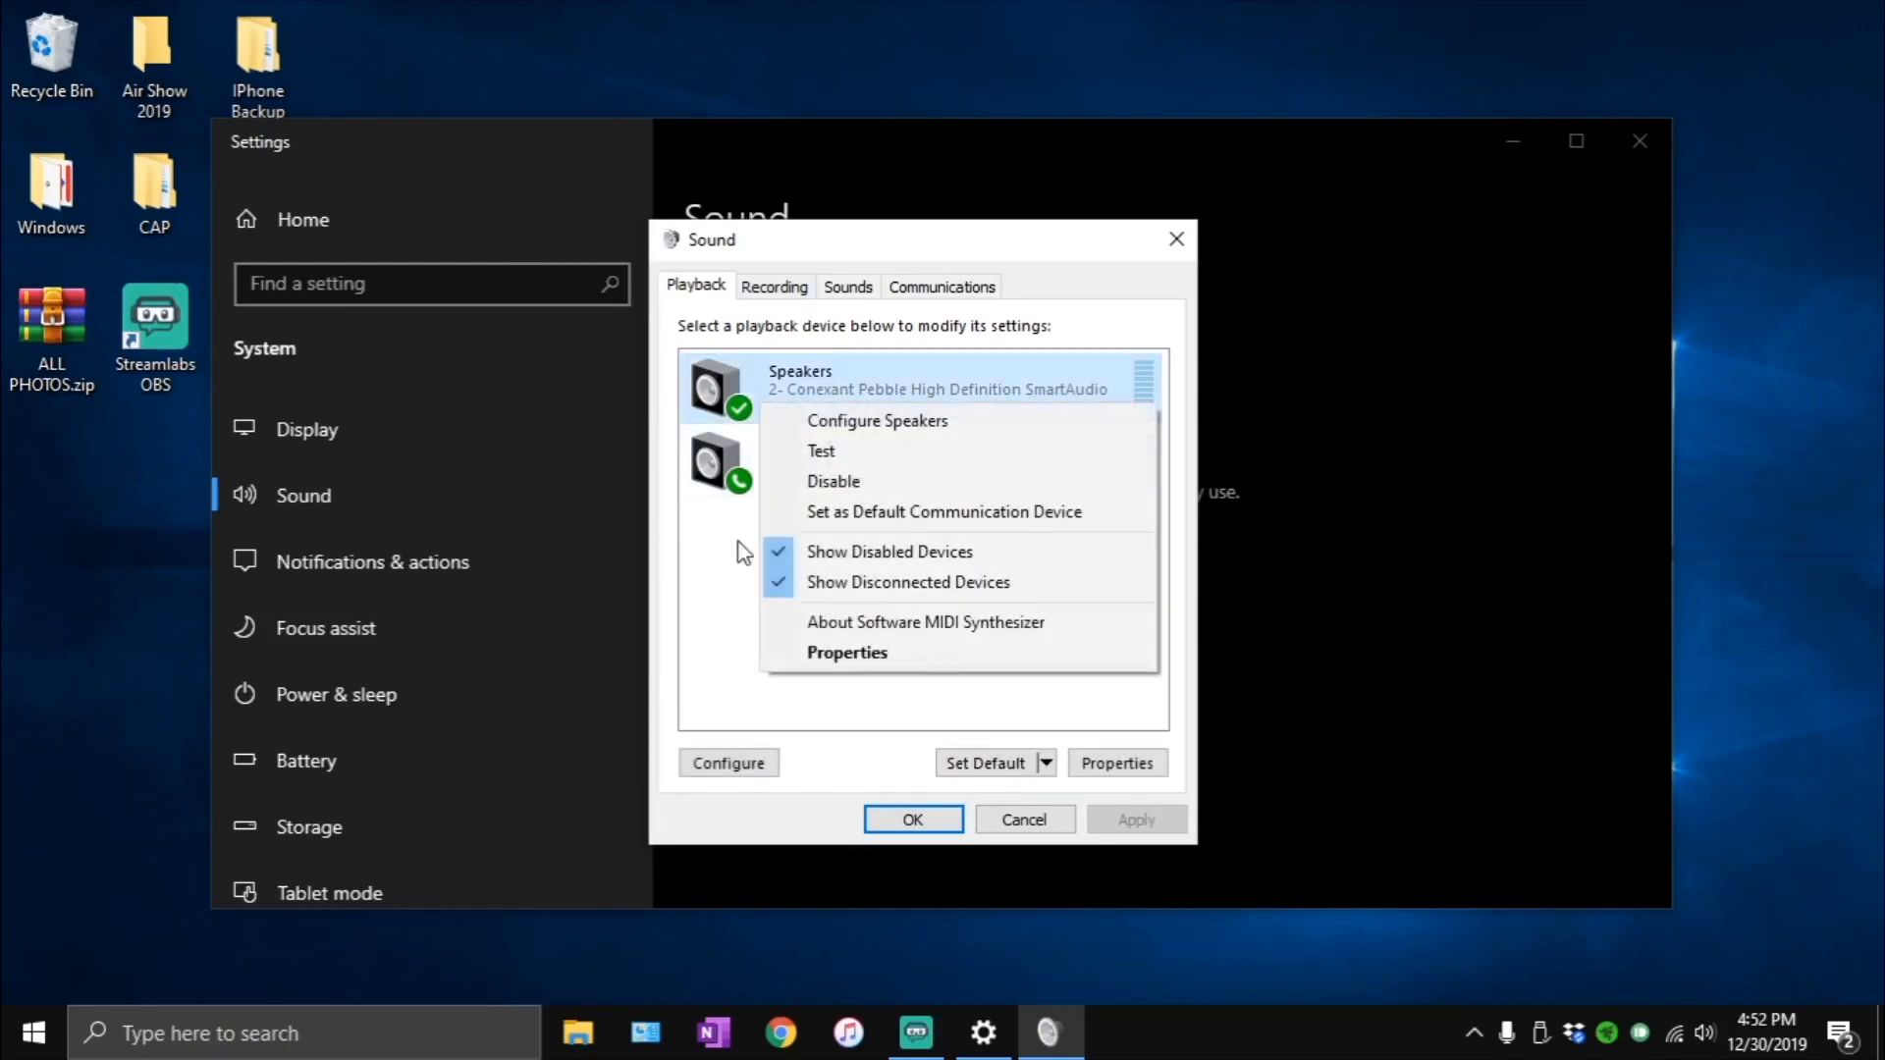
click(797, 388)
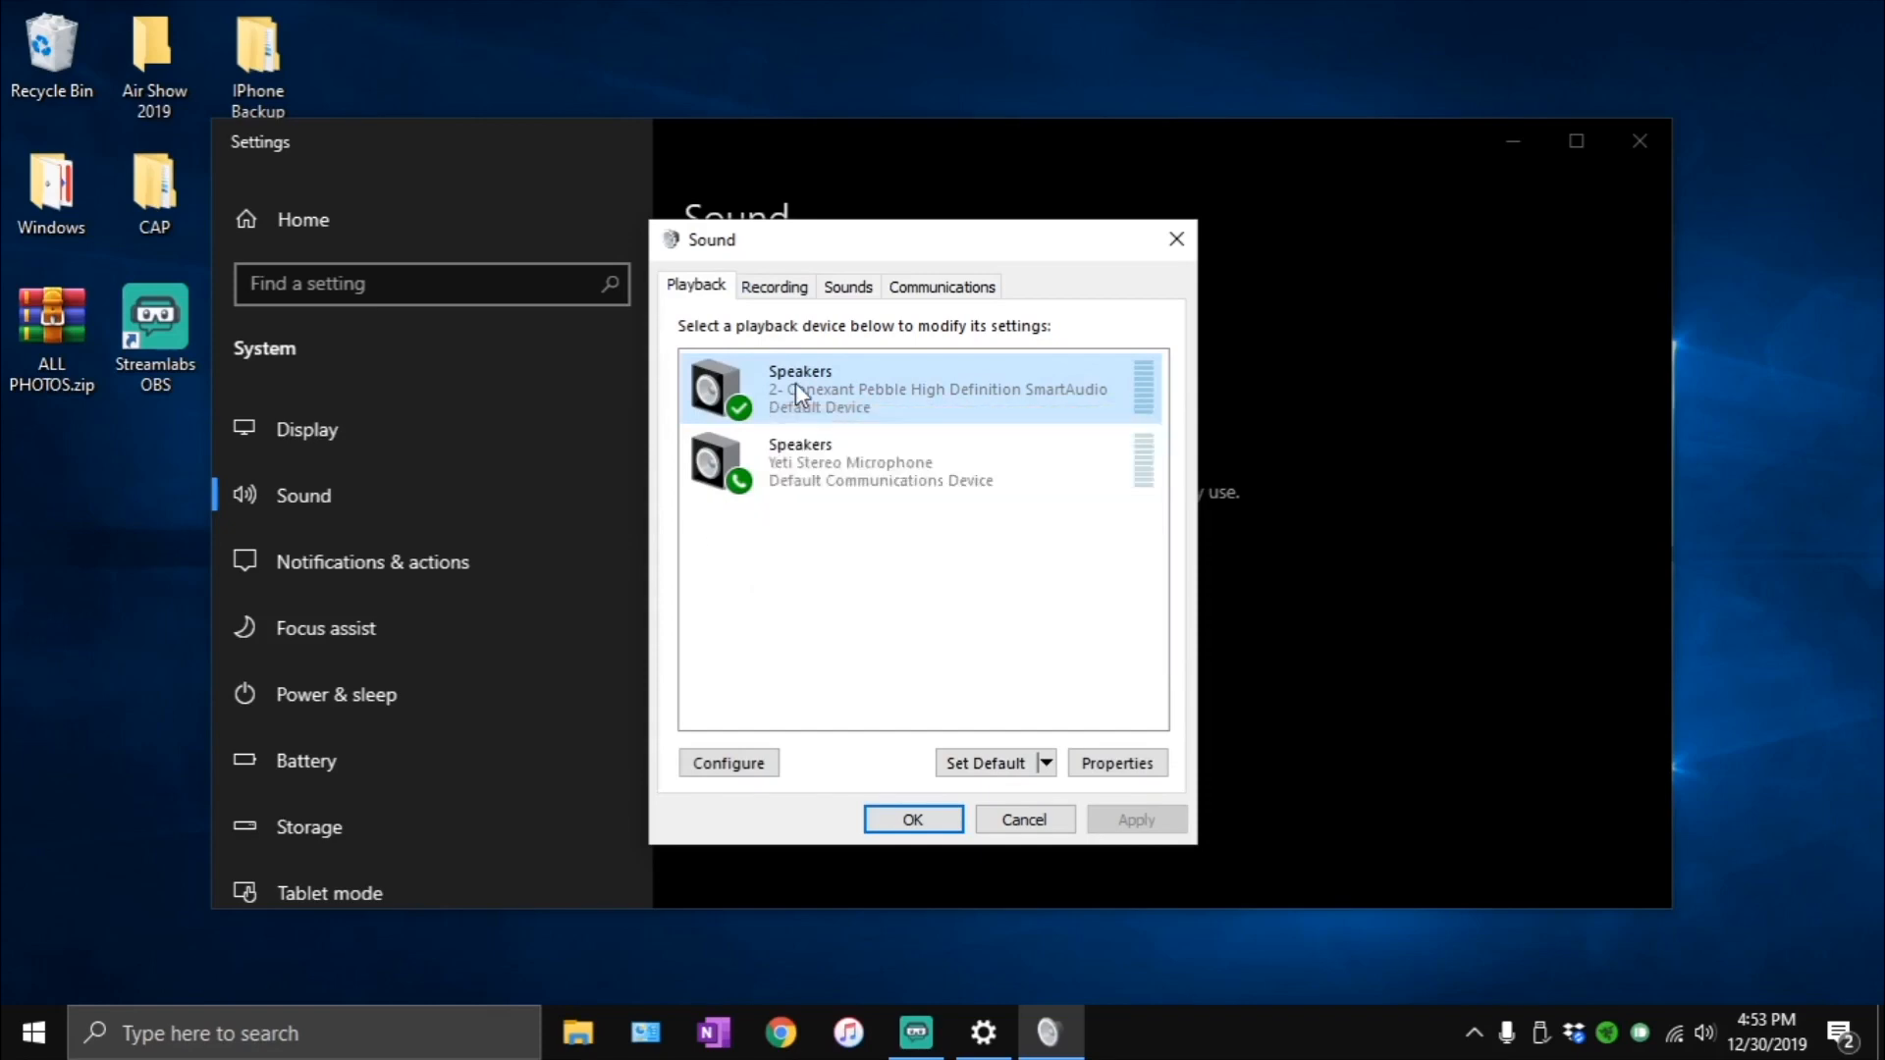
right_click(797, 387)
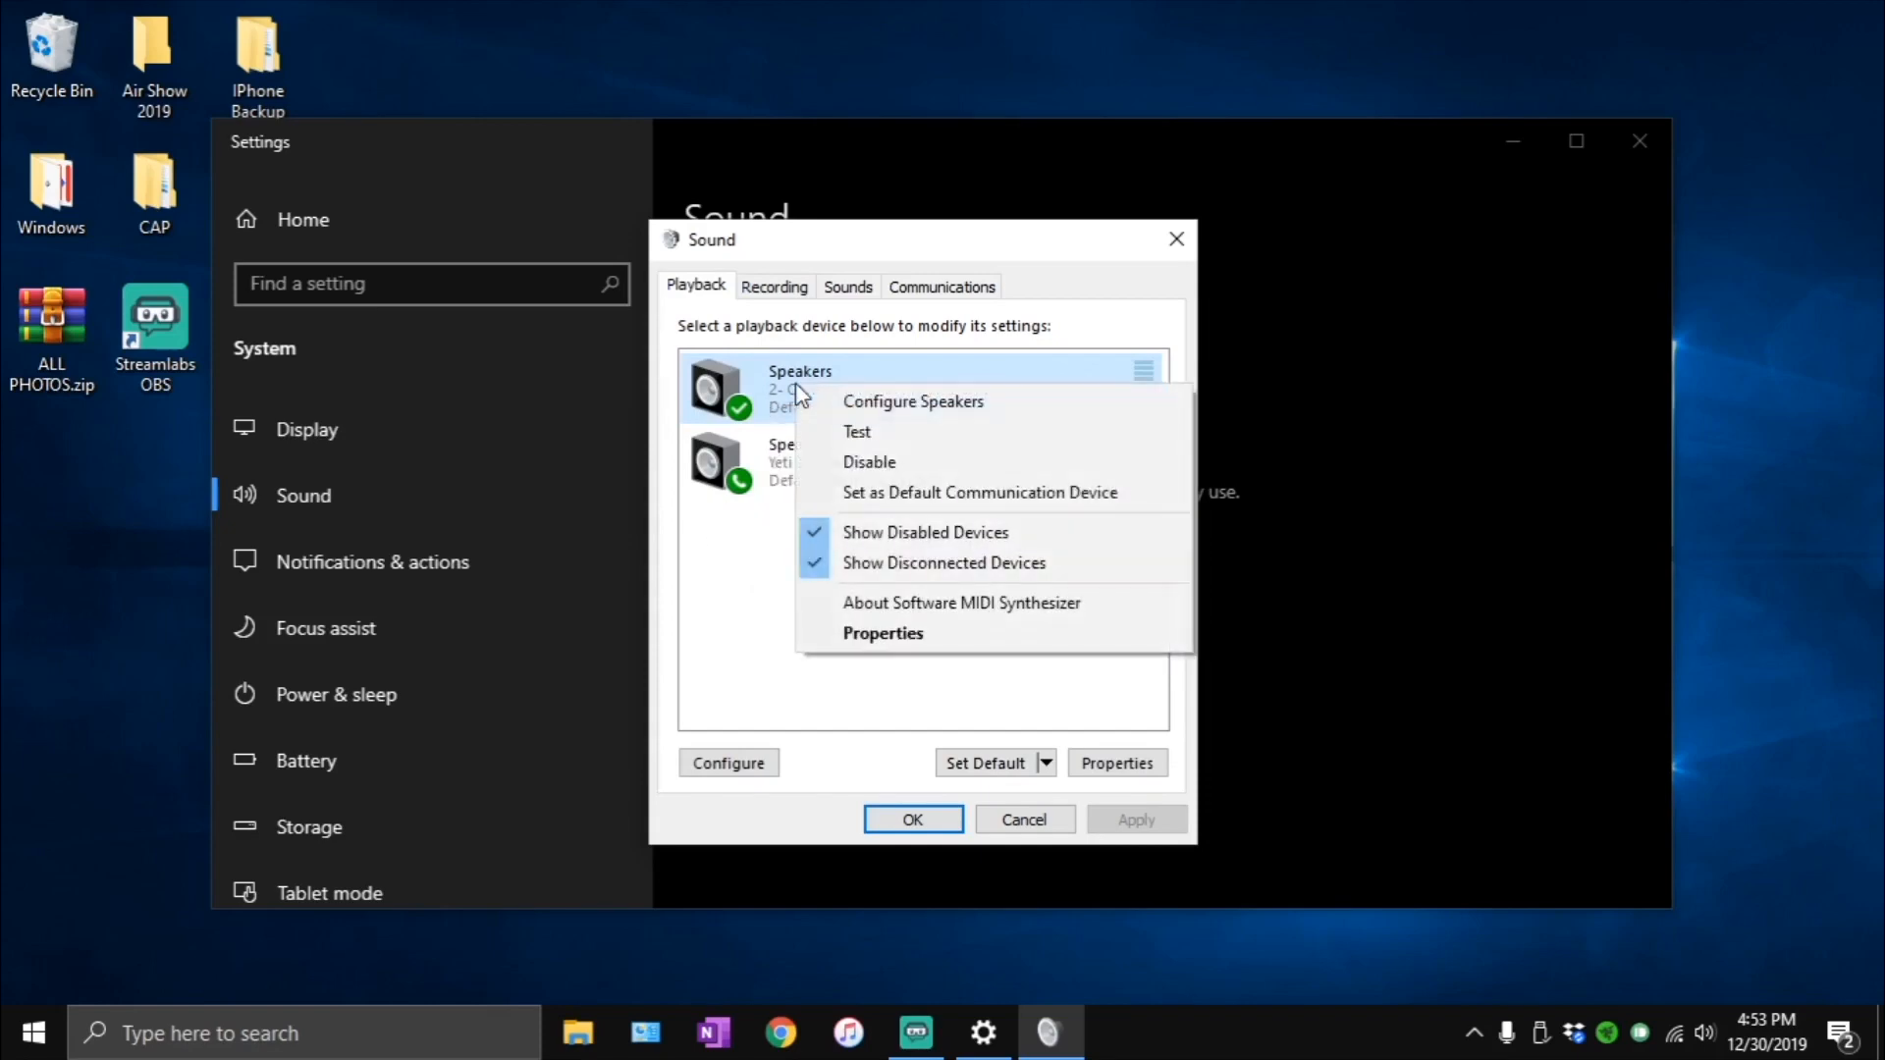
click(904, 646)
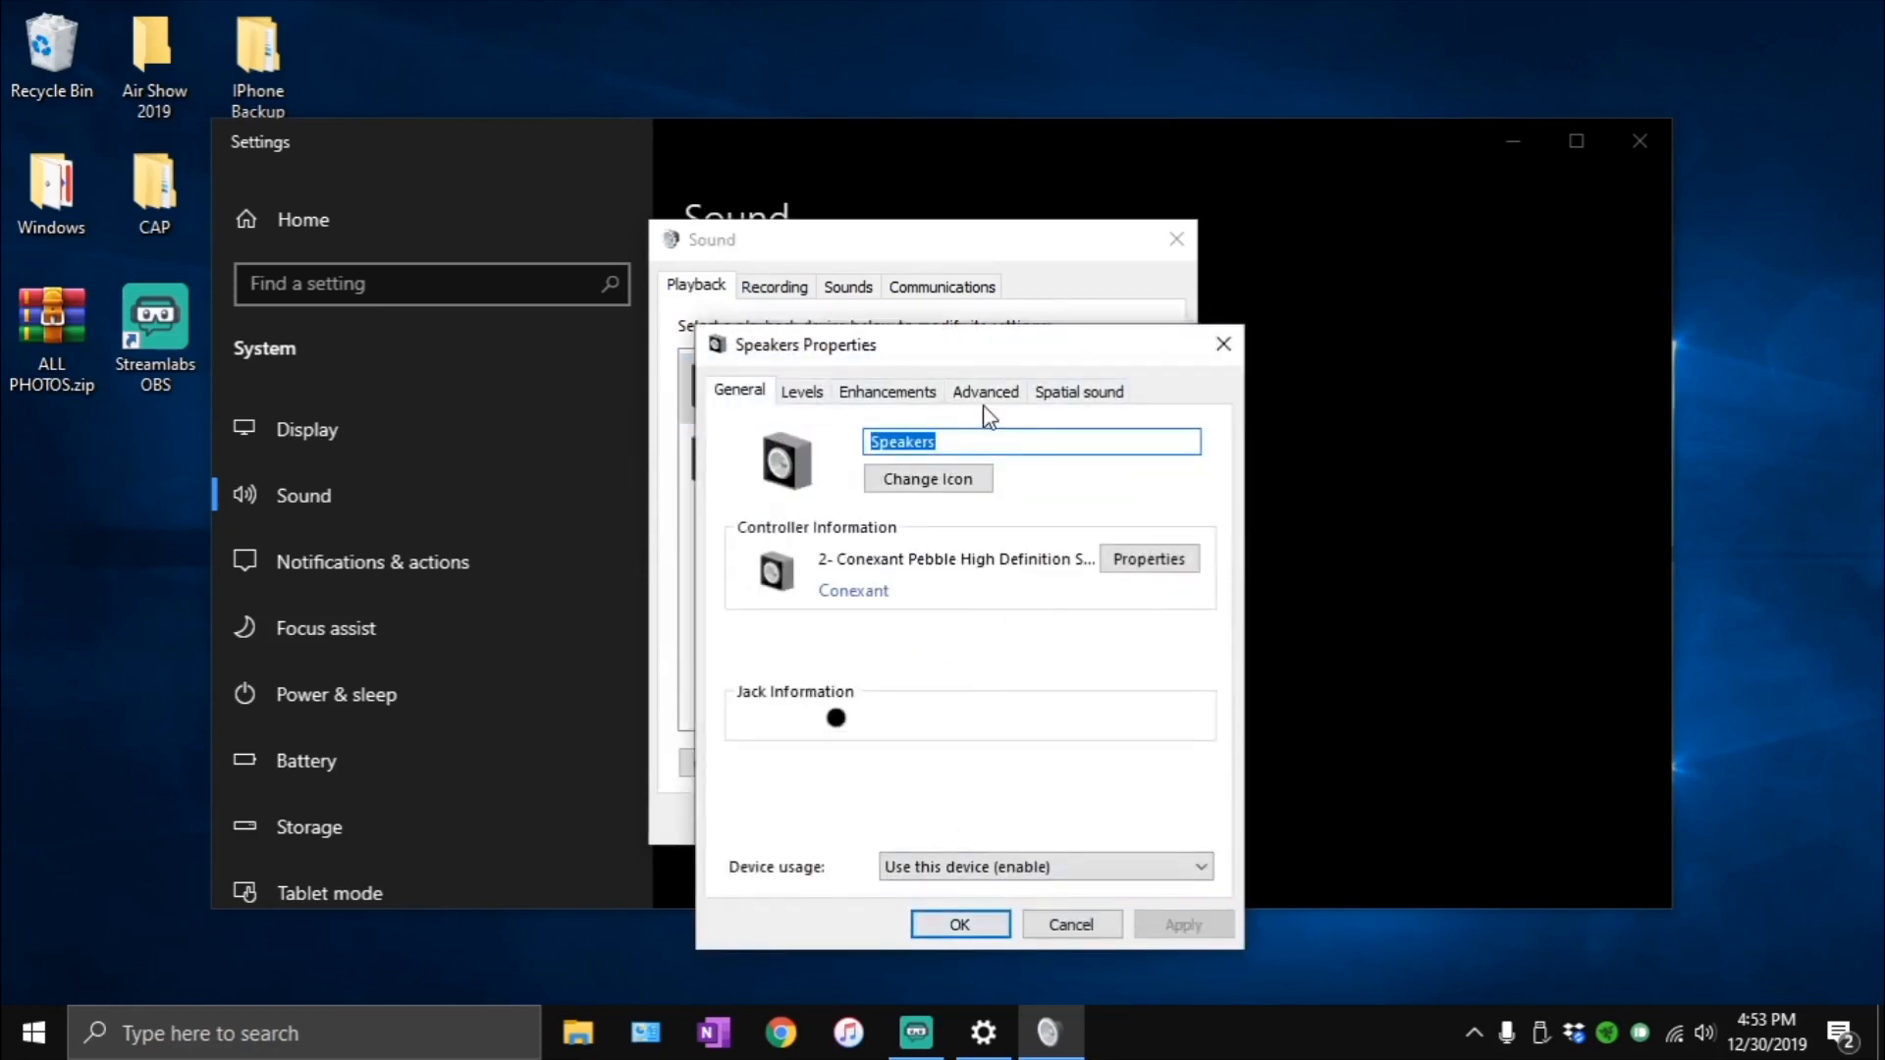
- Set the speakers' default format to 16 bit, 48000 Hz (DVD Quality) and the spatial sound format to Off, and confirm the properties
click(985, 394)
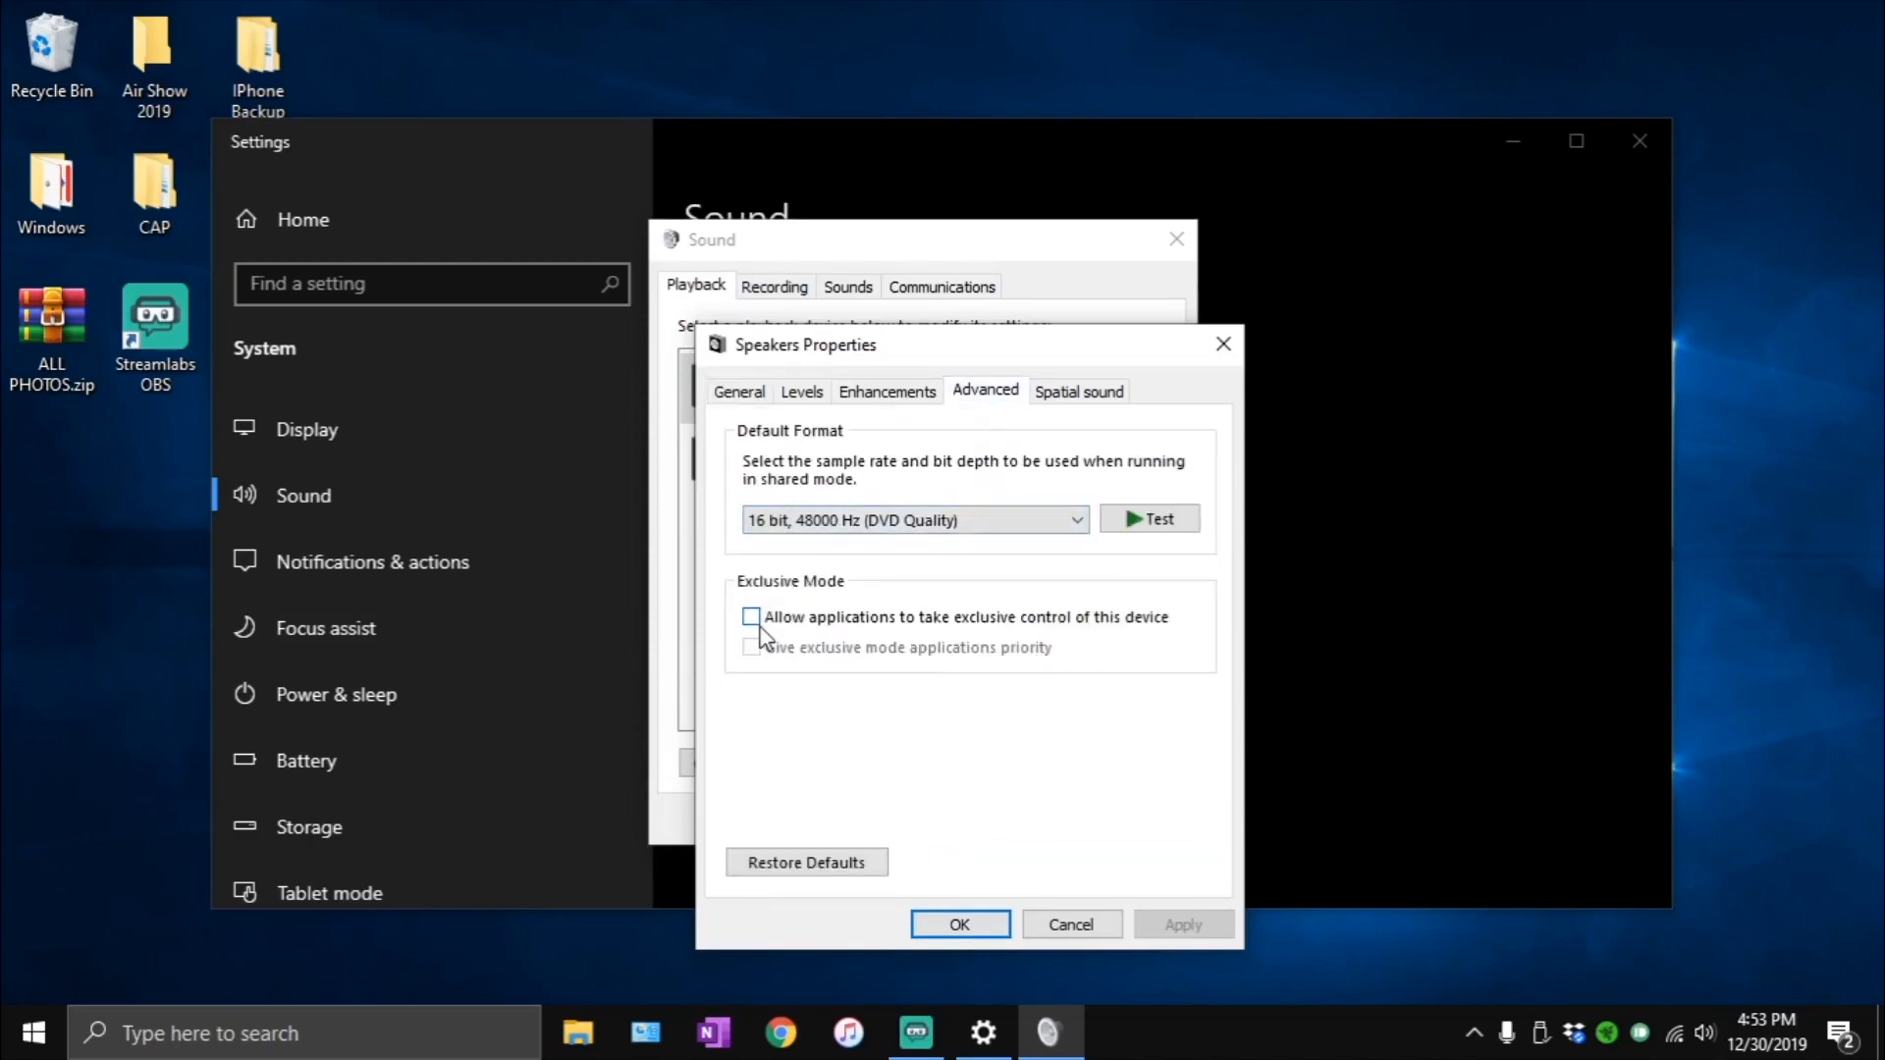
click(798, 522)
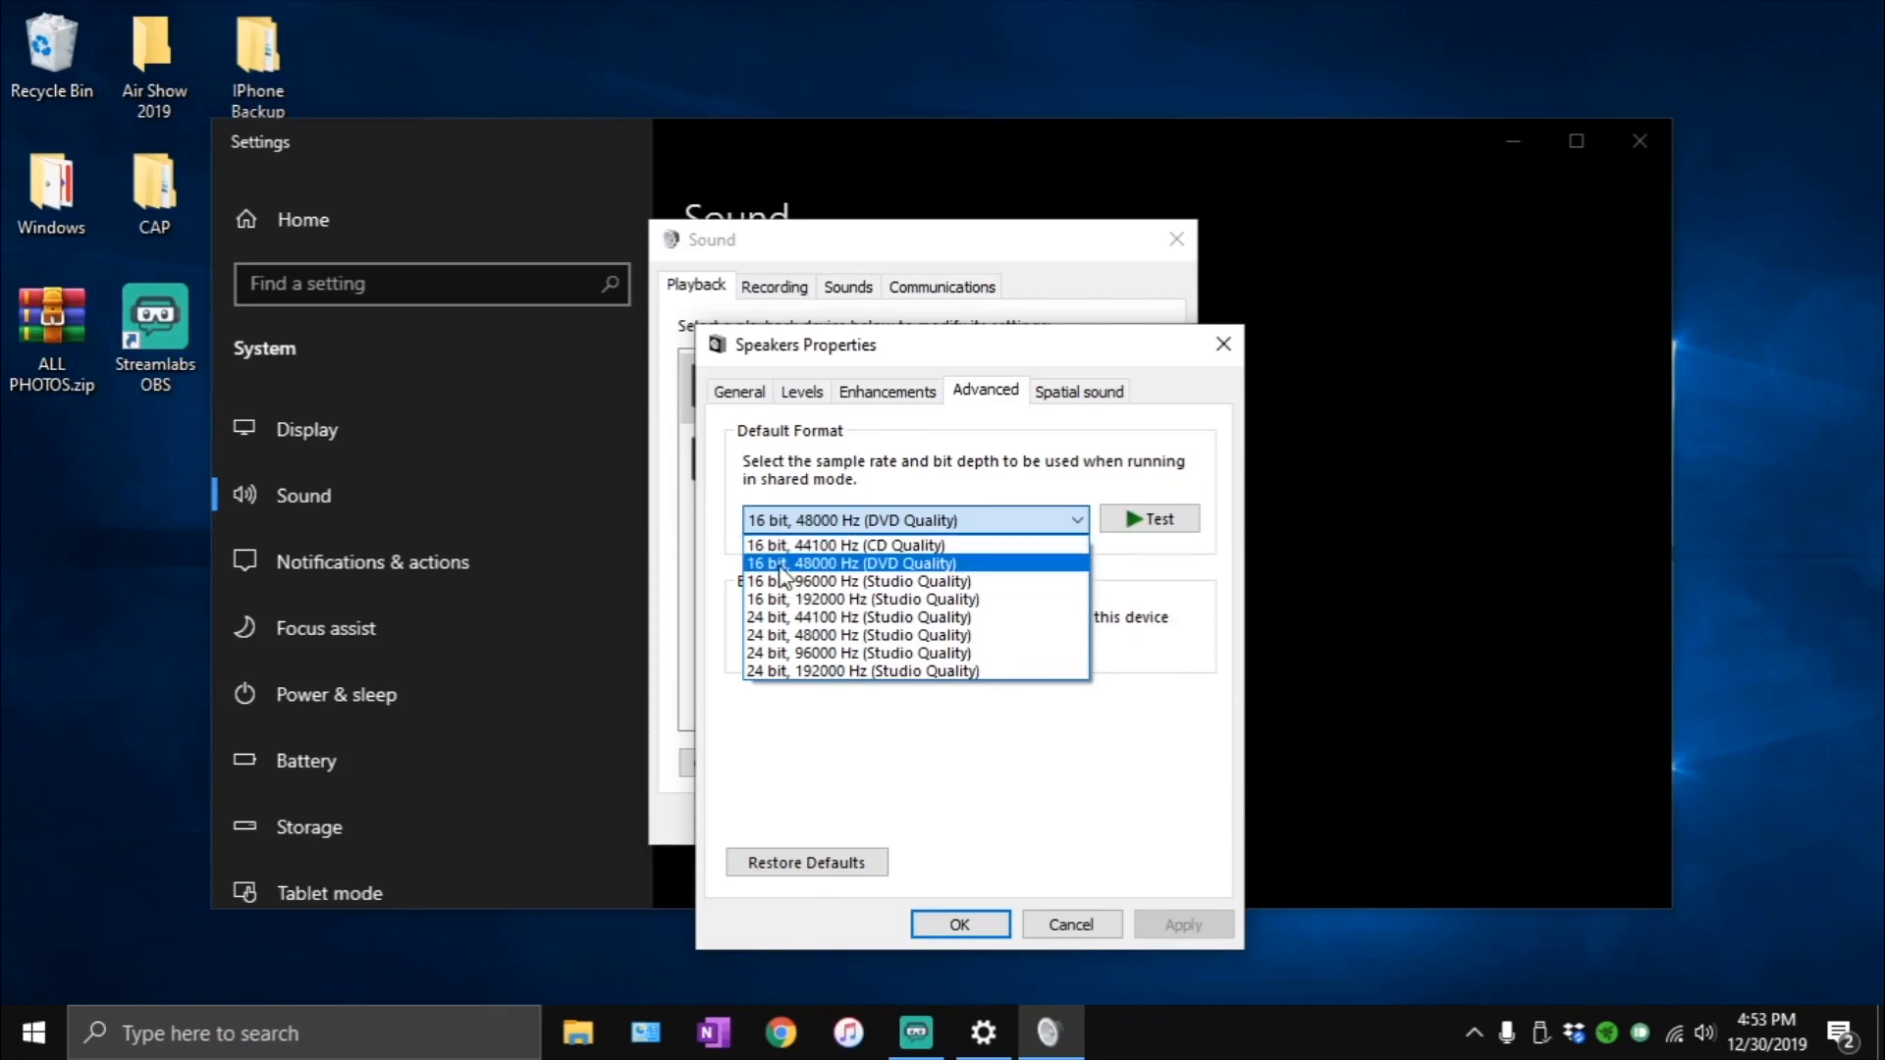
click(780, 566)
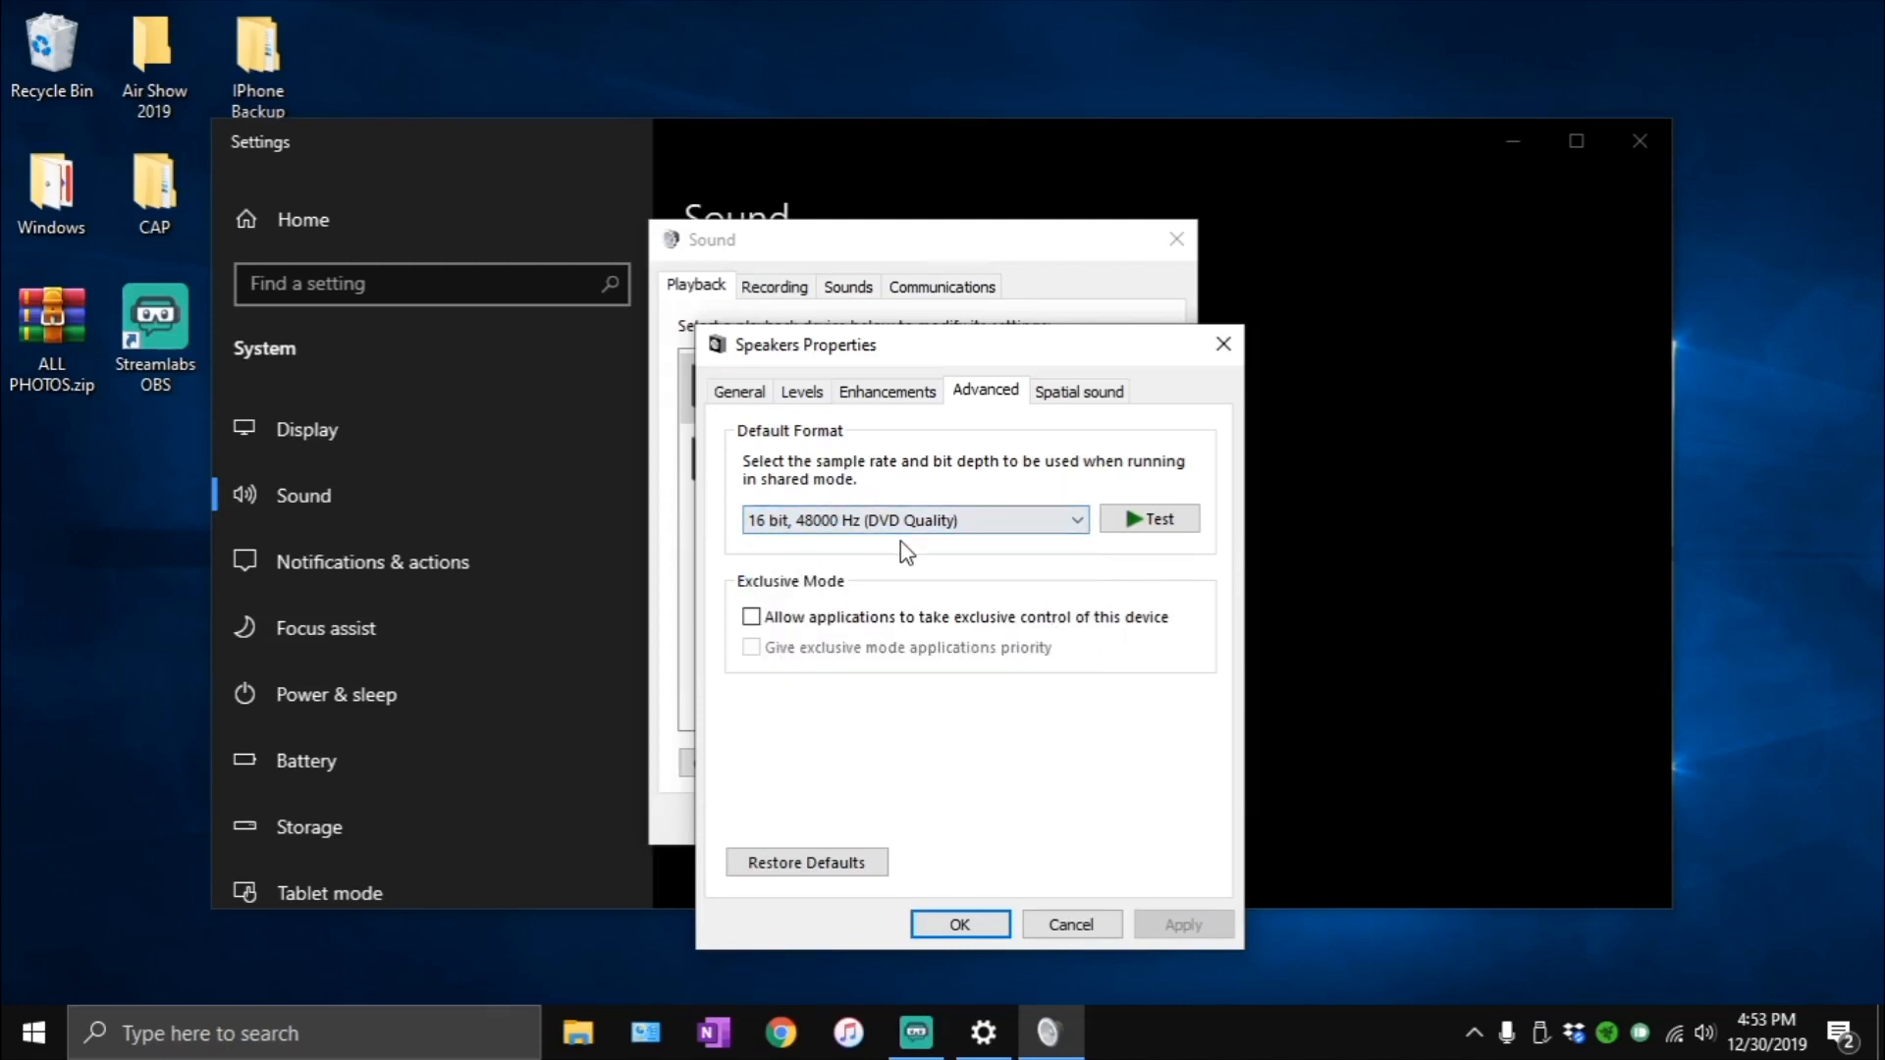
click(1125, 399)
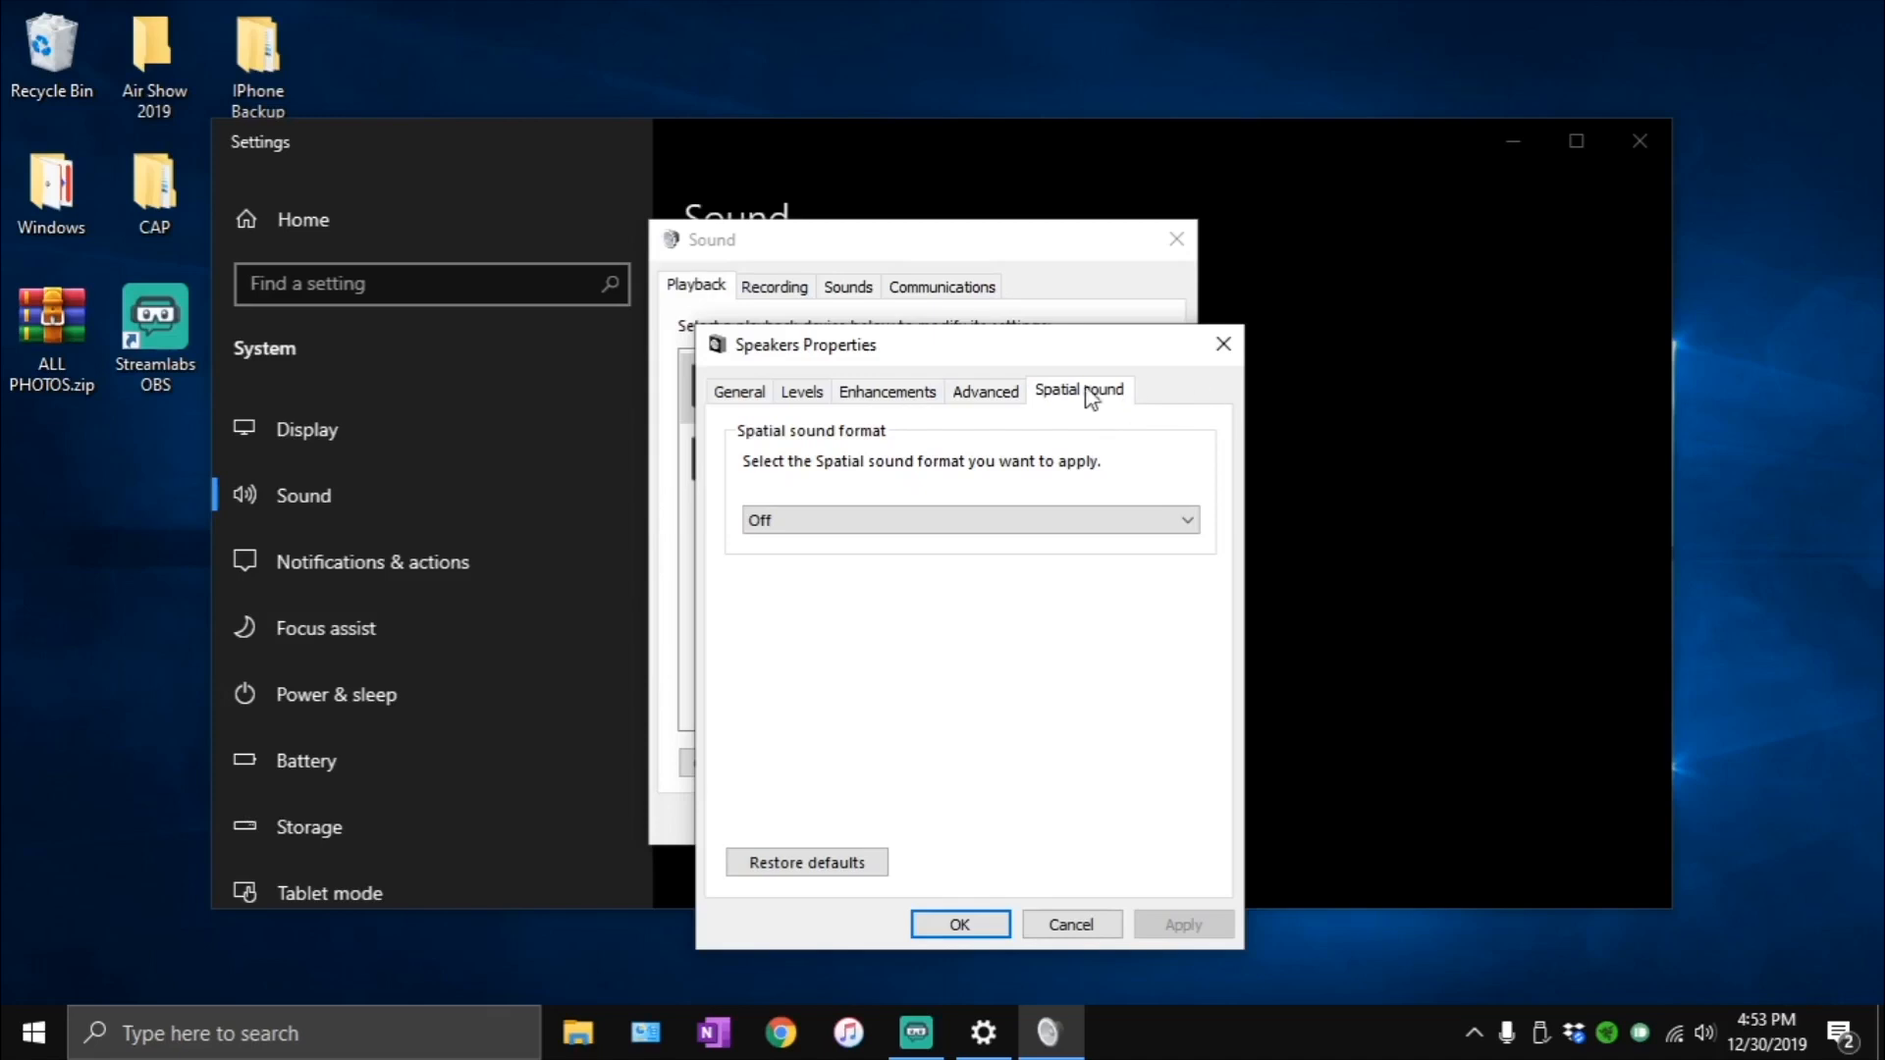
click(896, 530)
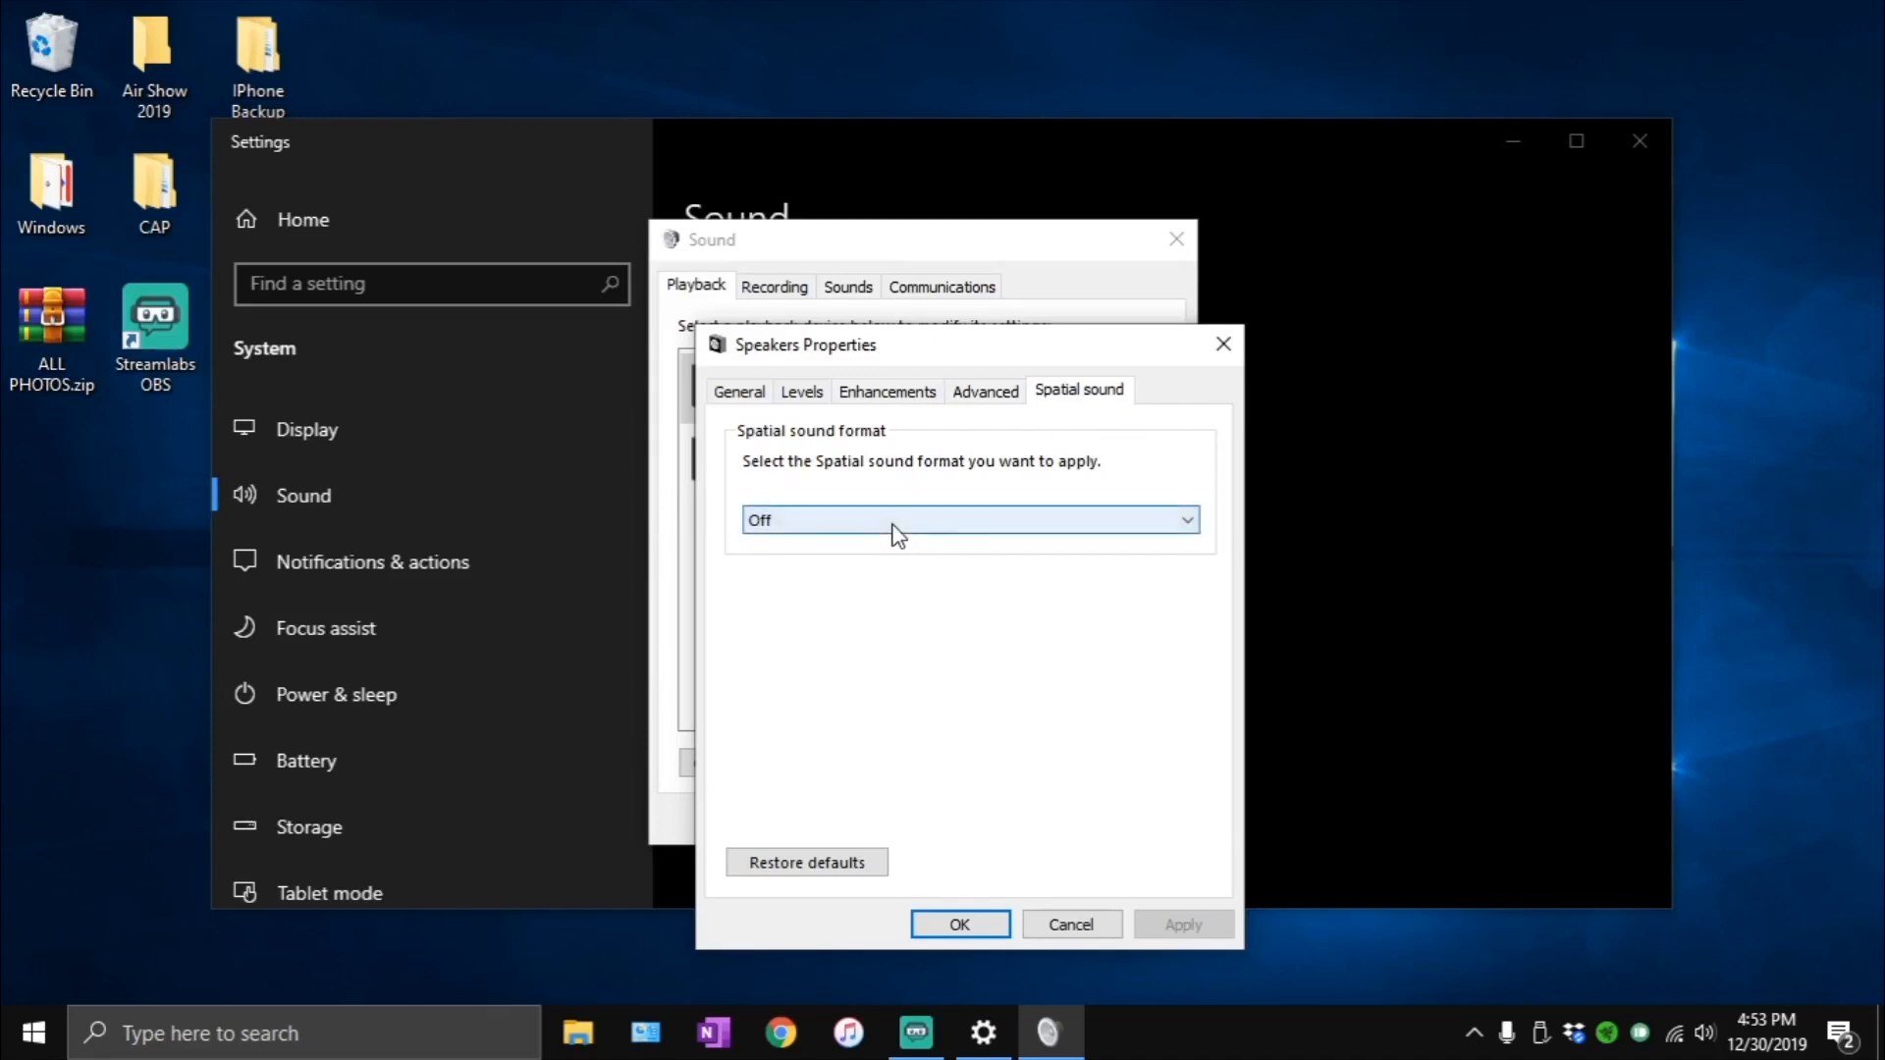
click(875, 573)
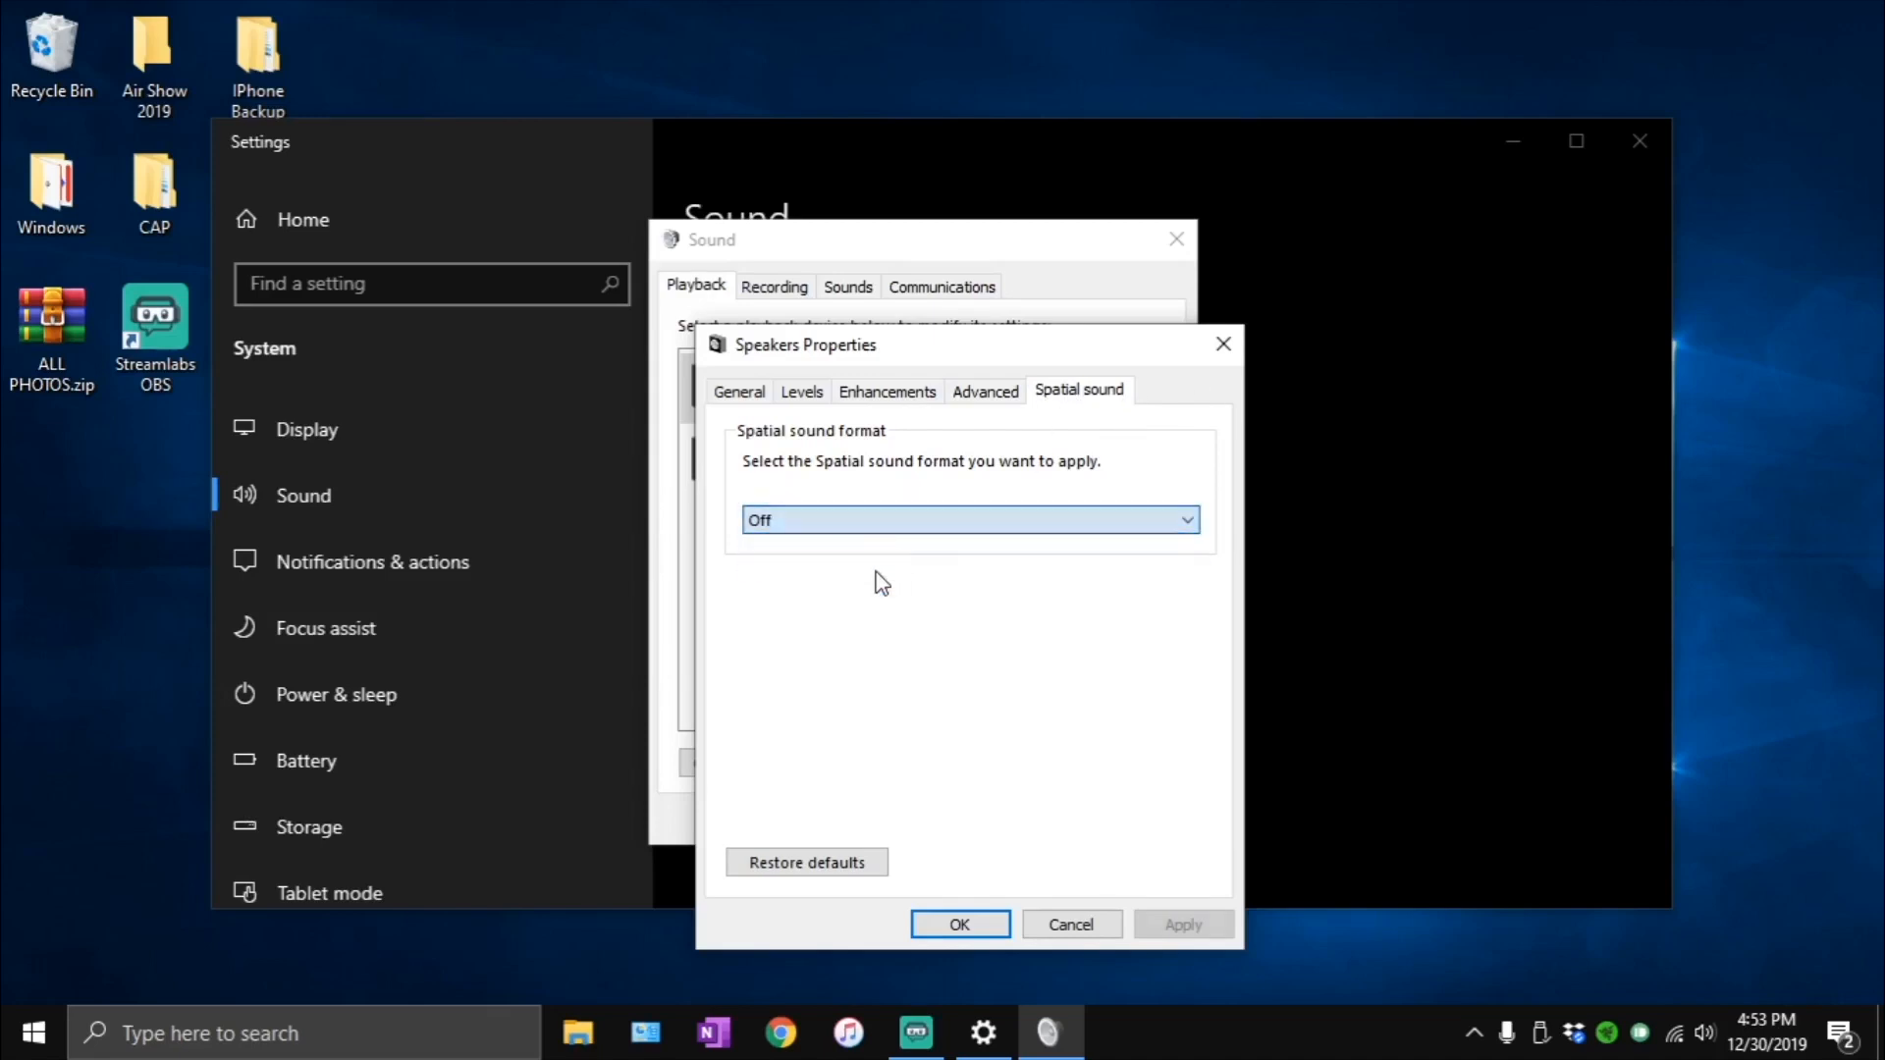
click(972, 922)
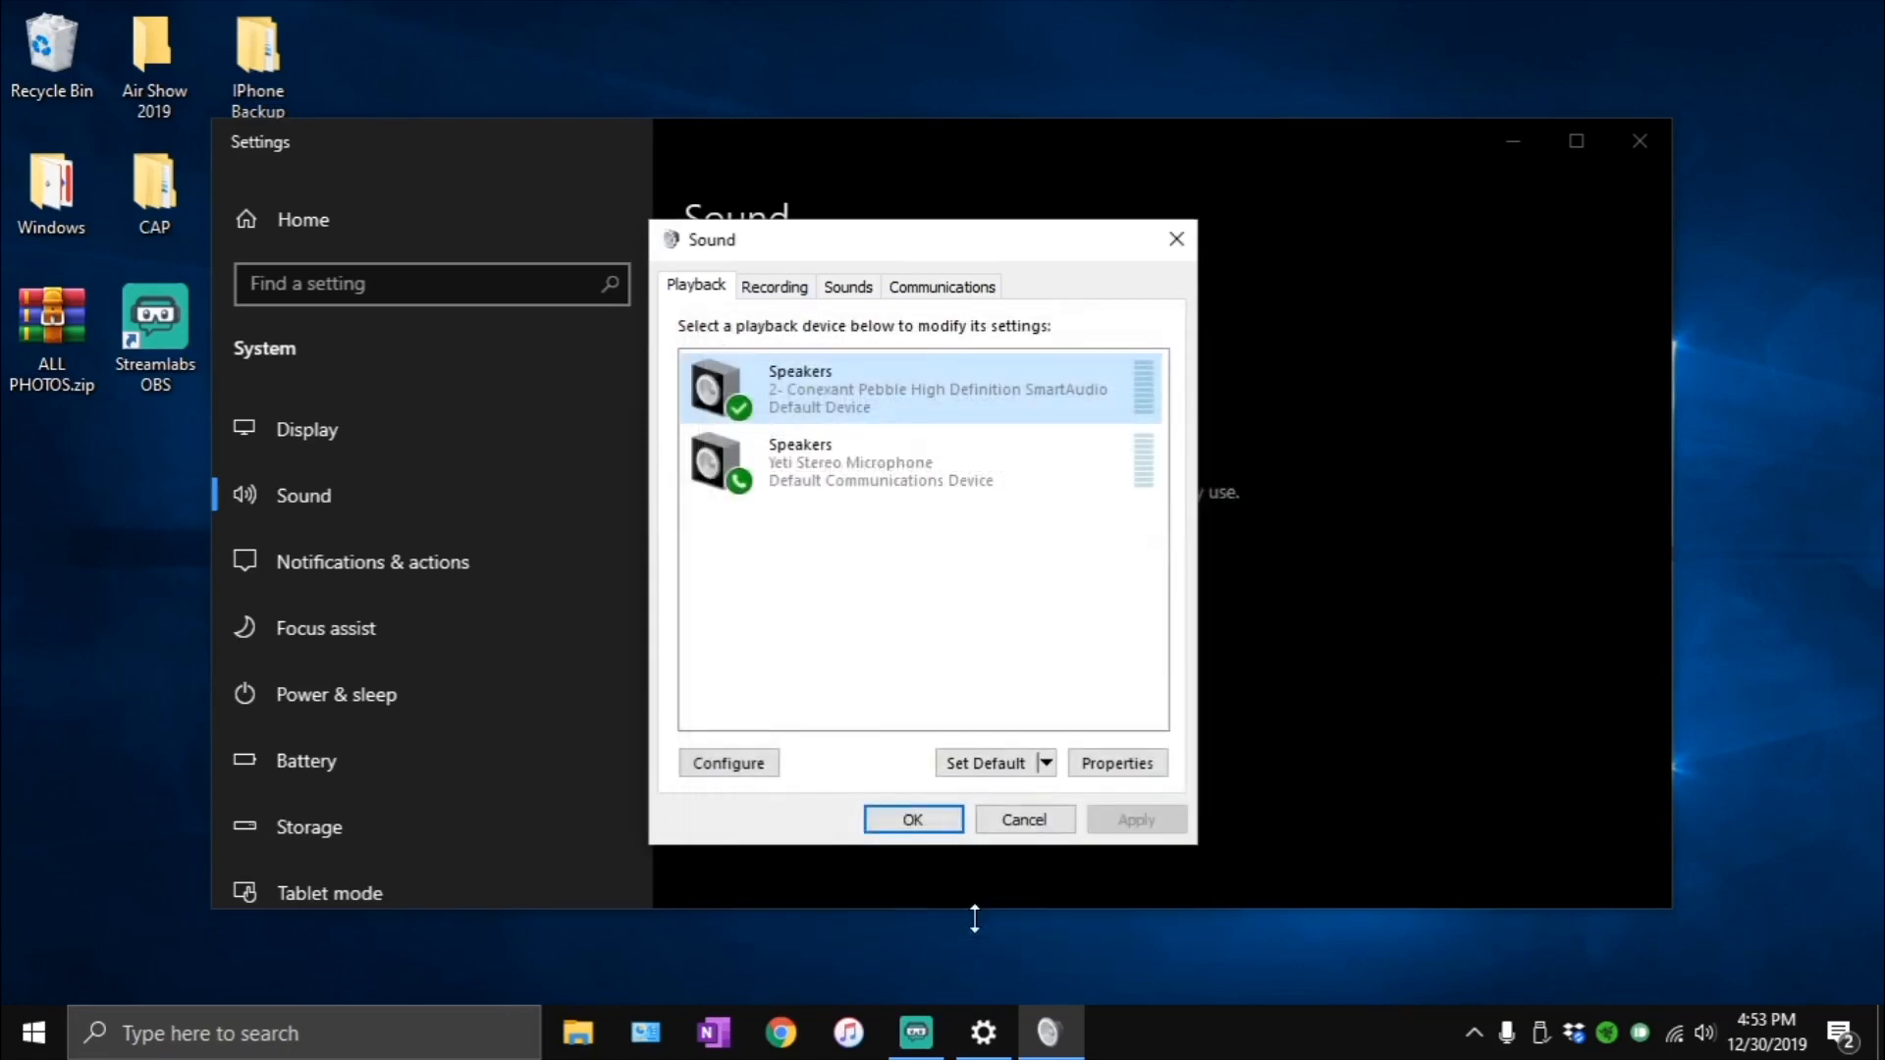
- Set the Conexant Pebble recording microphone's default format to 2 channel, 16 bit, 44100 Hz (CD Quality), and confirm its properties
click(766, 286)
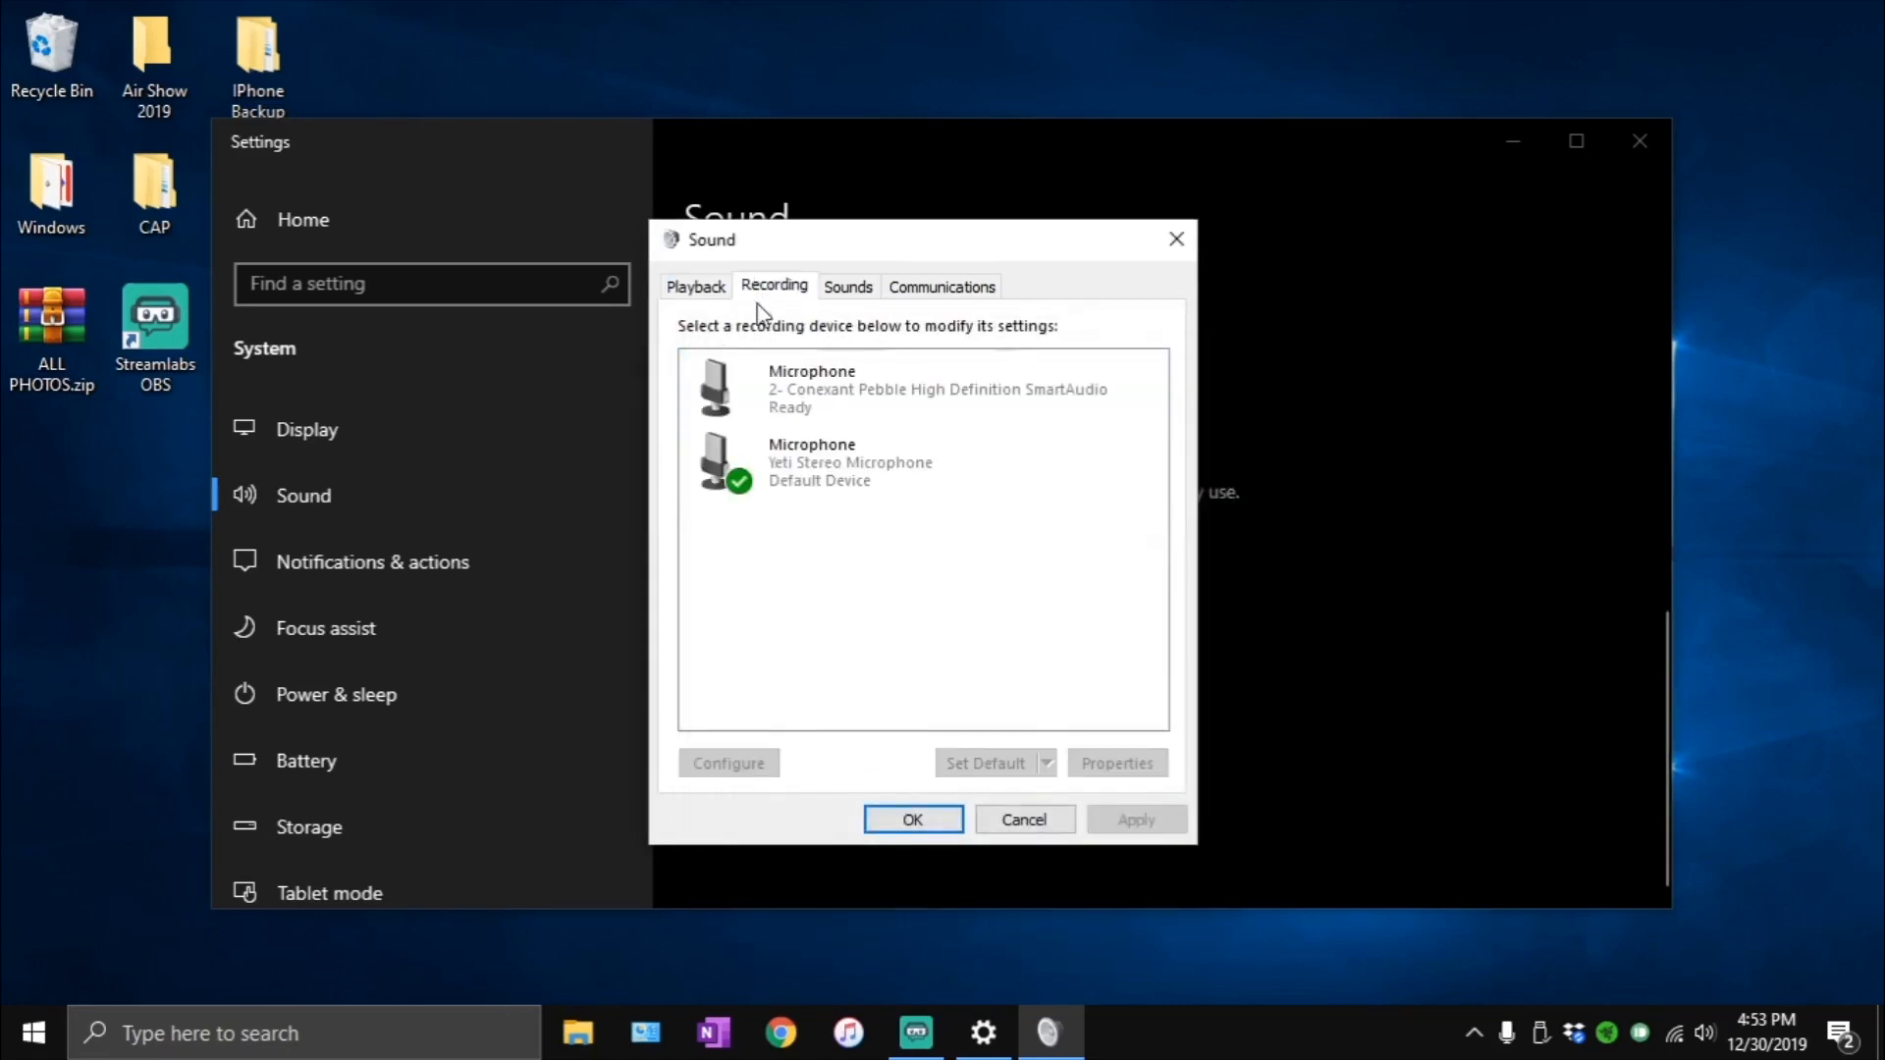
click(823, 458)
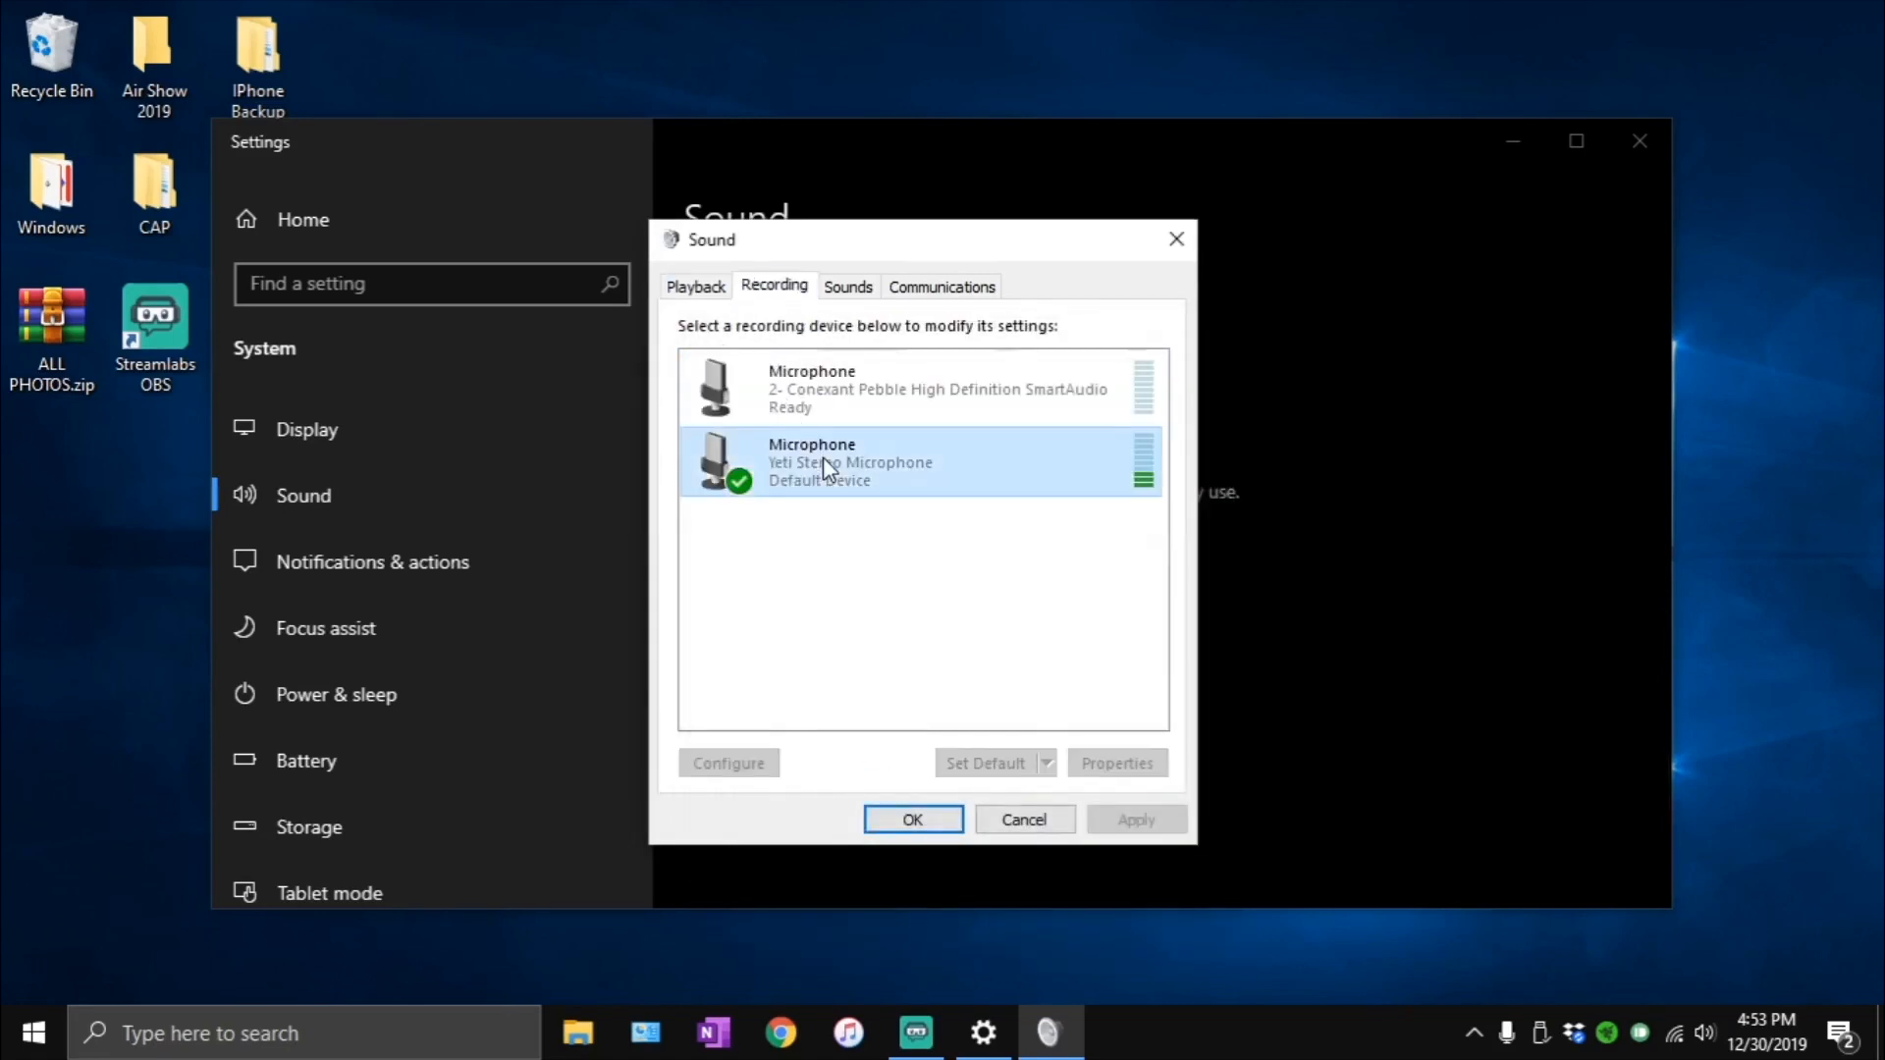
right_click(823, 457)
click(785, 603)
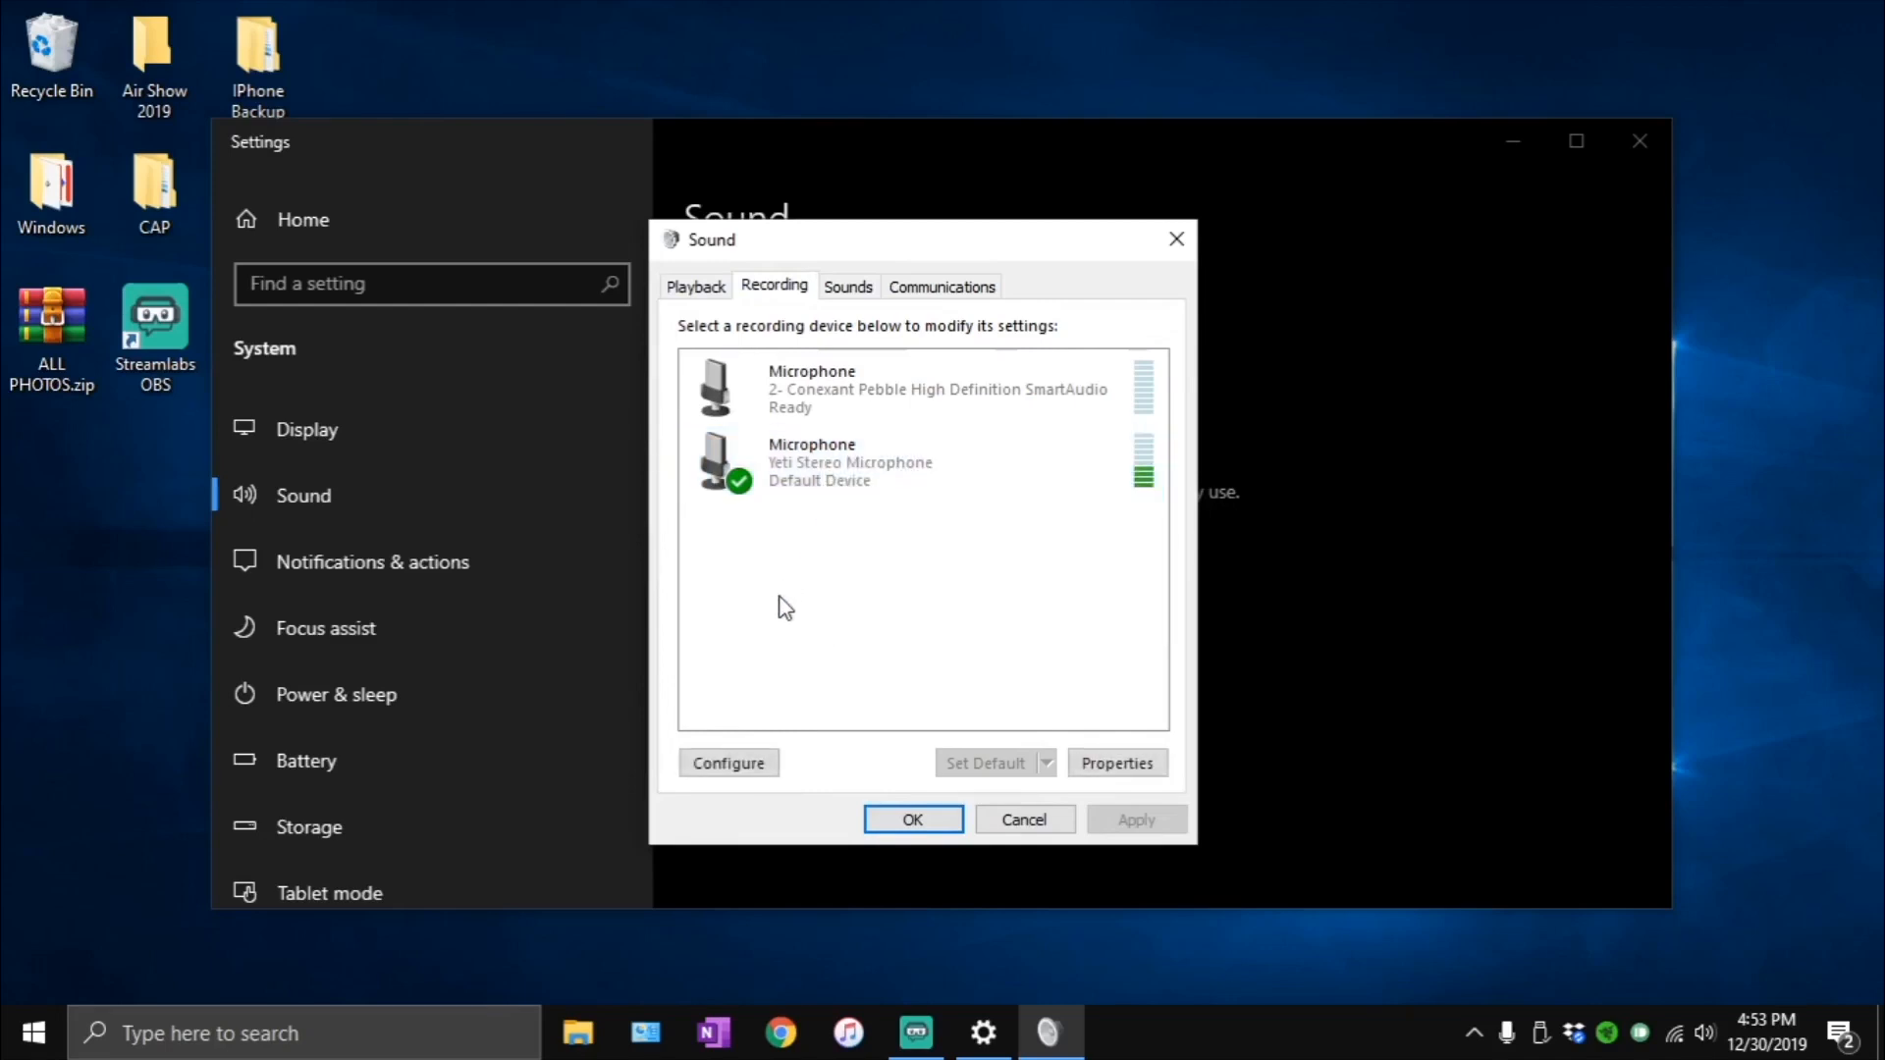
right_click(800, 385)
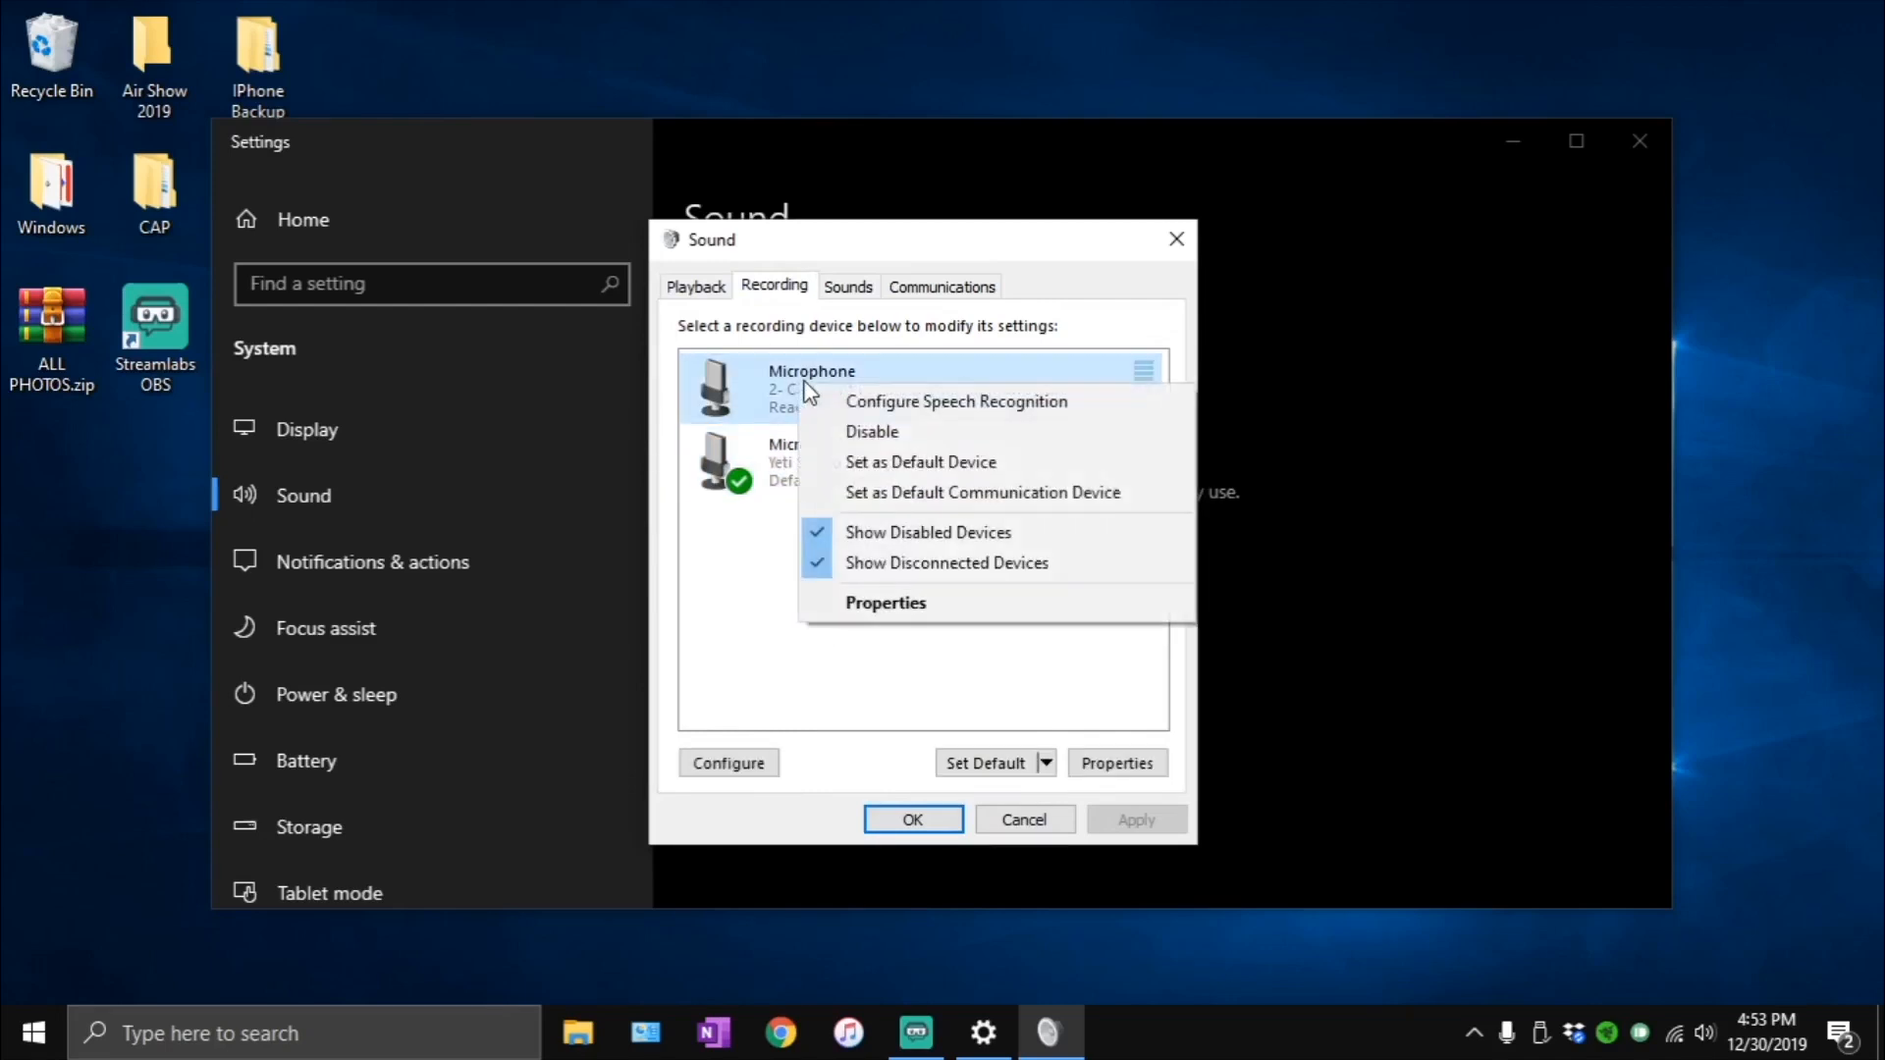
click(889, 606)
click(924, 398)
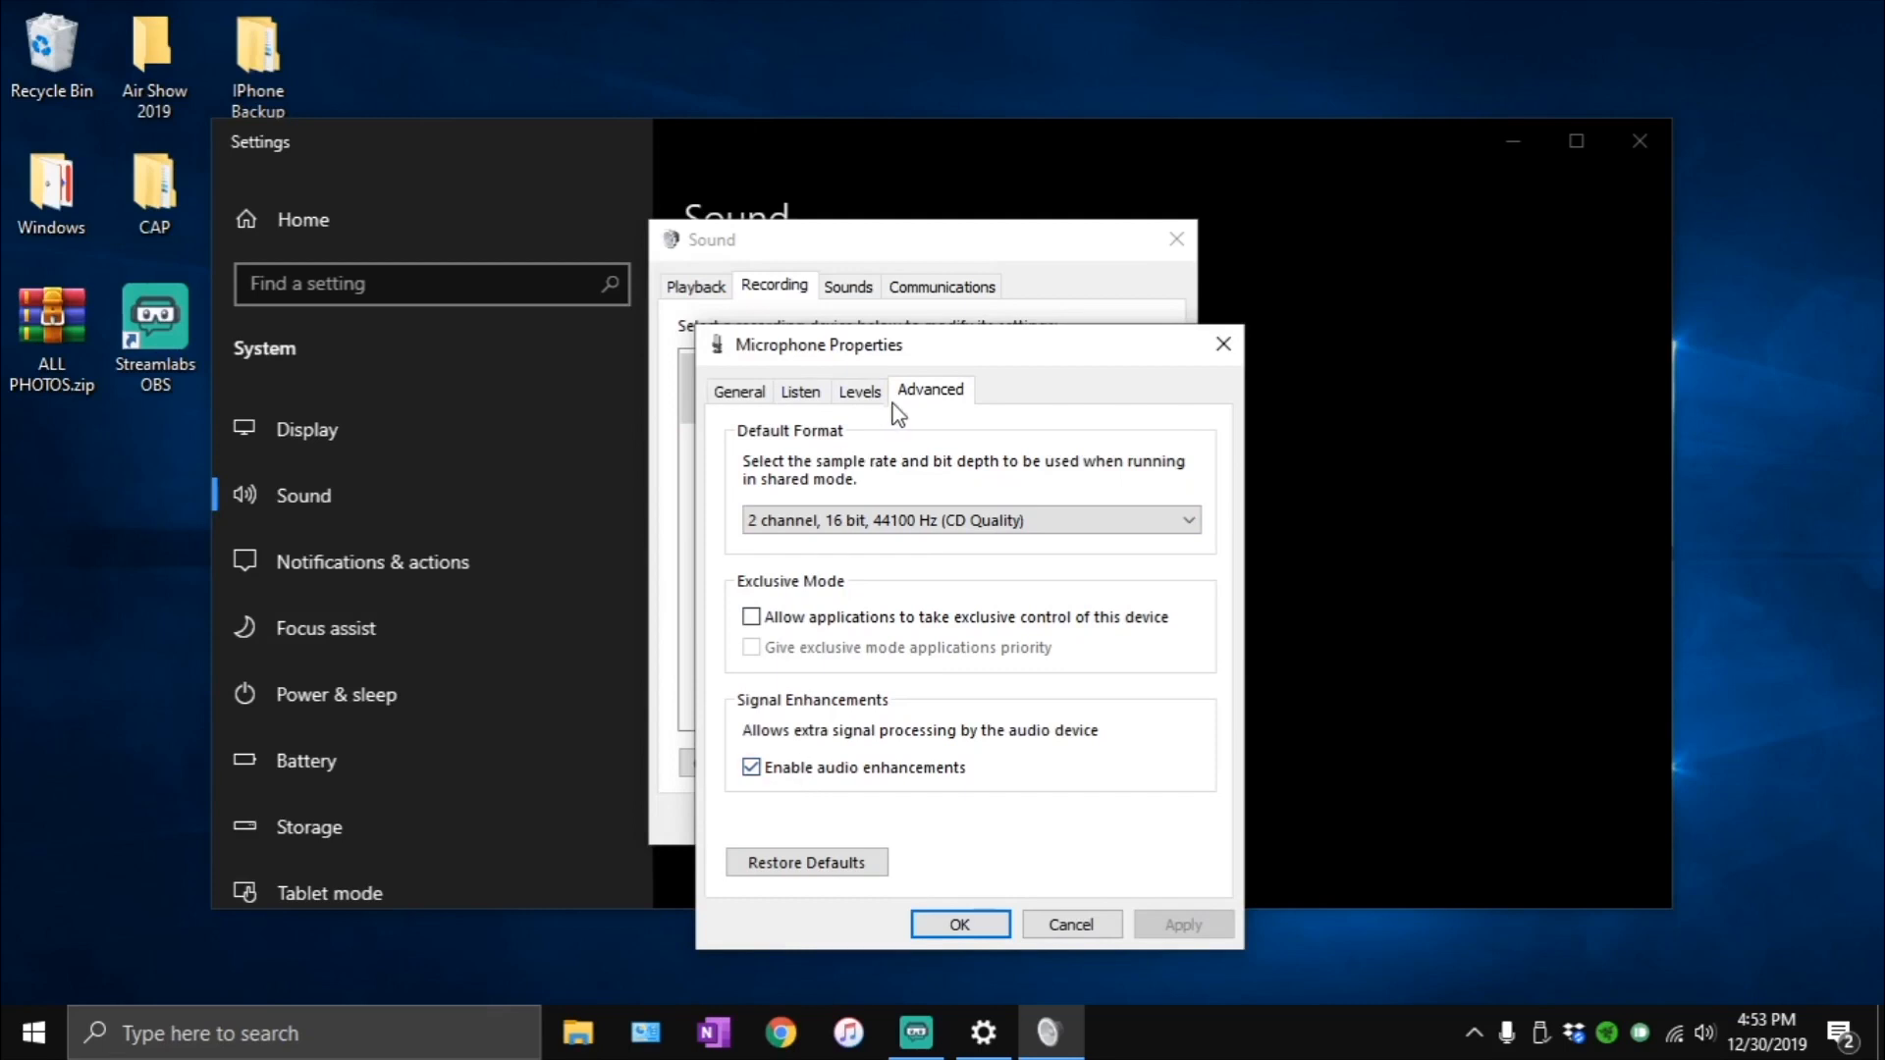
click(808, 531)
click(808, 544)
click(977, 924)
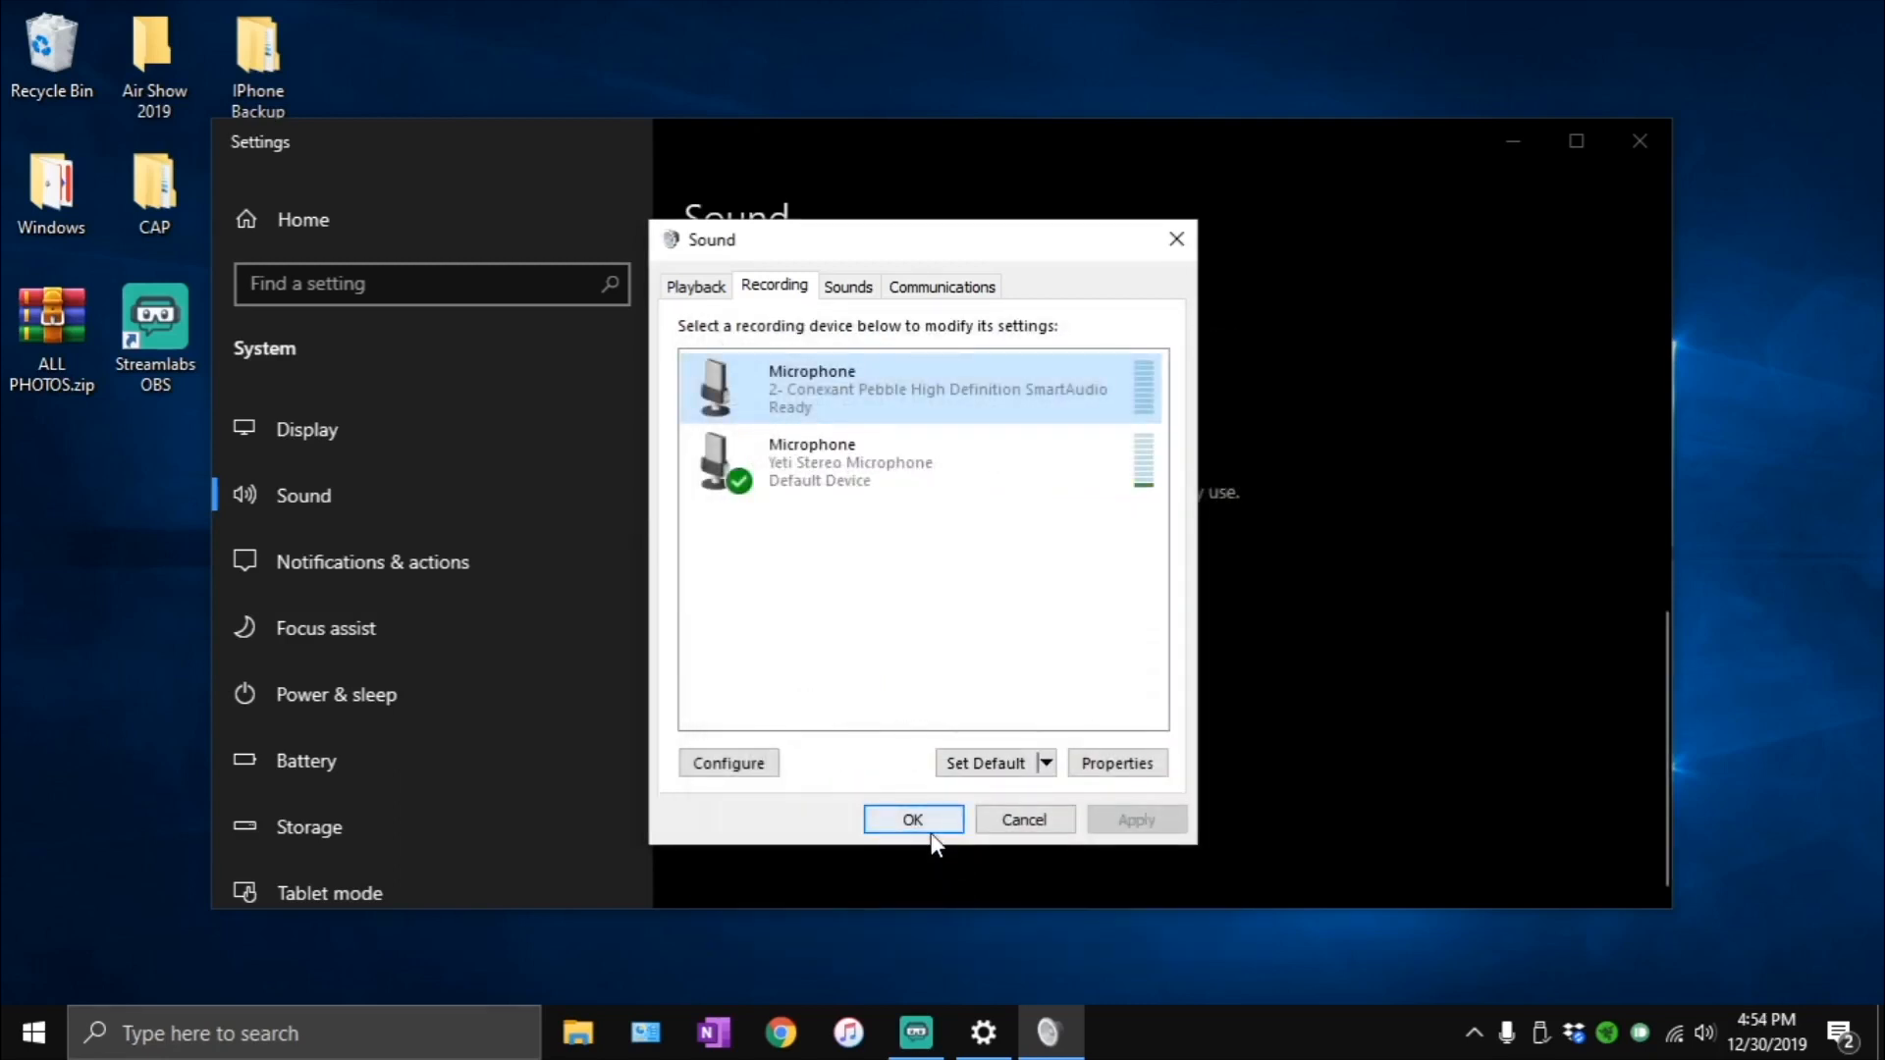
- Check the response to communications activity in the Sound dialog, and close the dialog and Settings
click(948, 288)
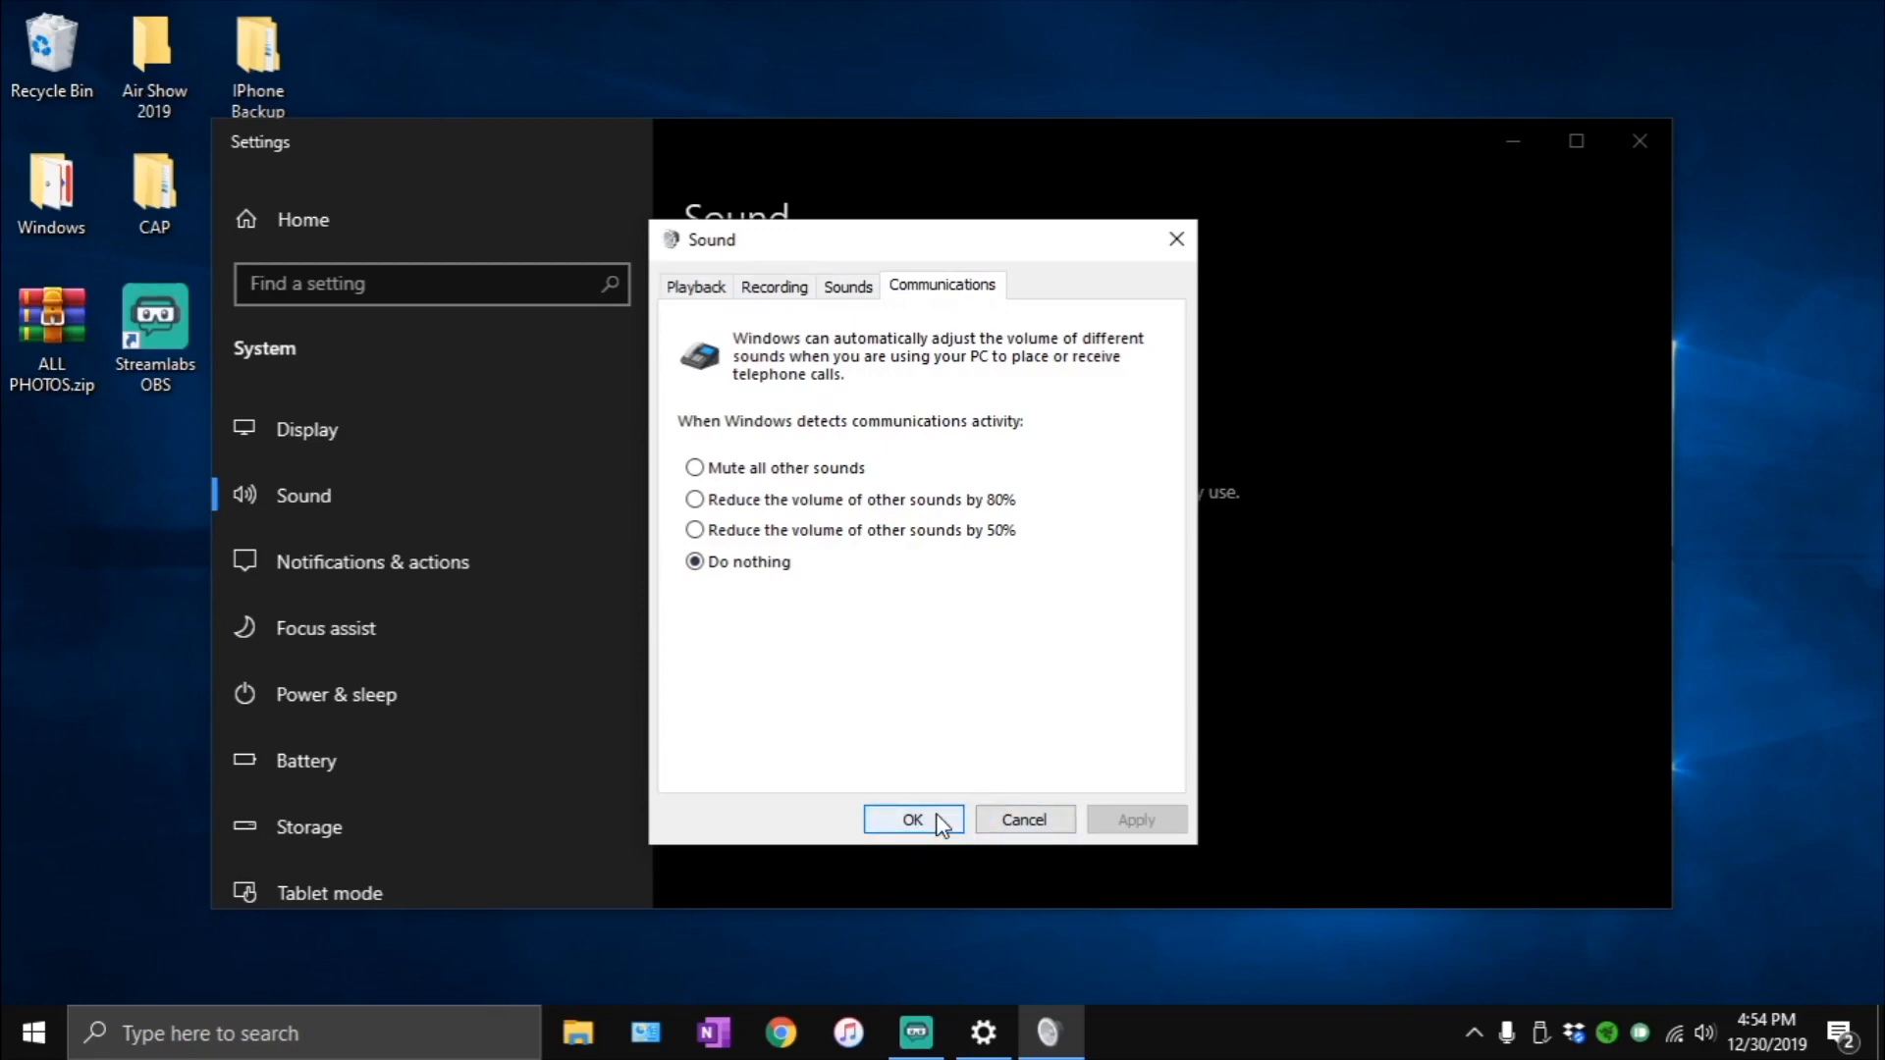
click(911, 823)
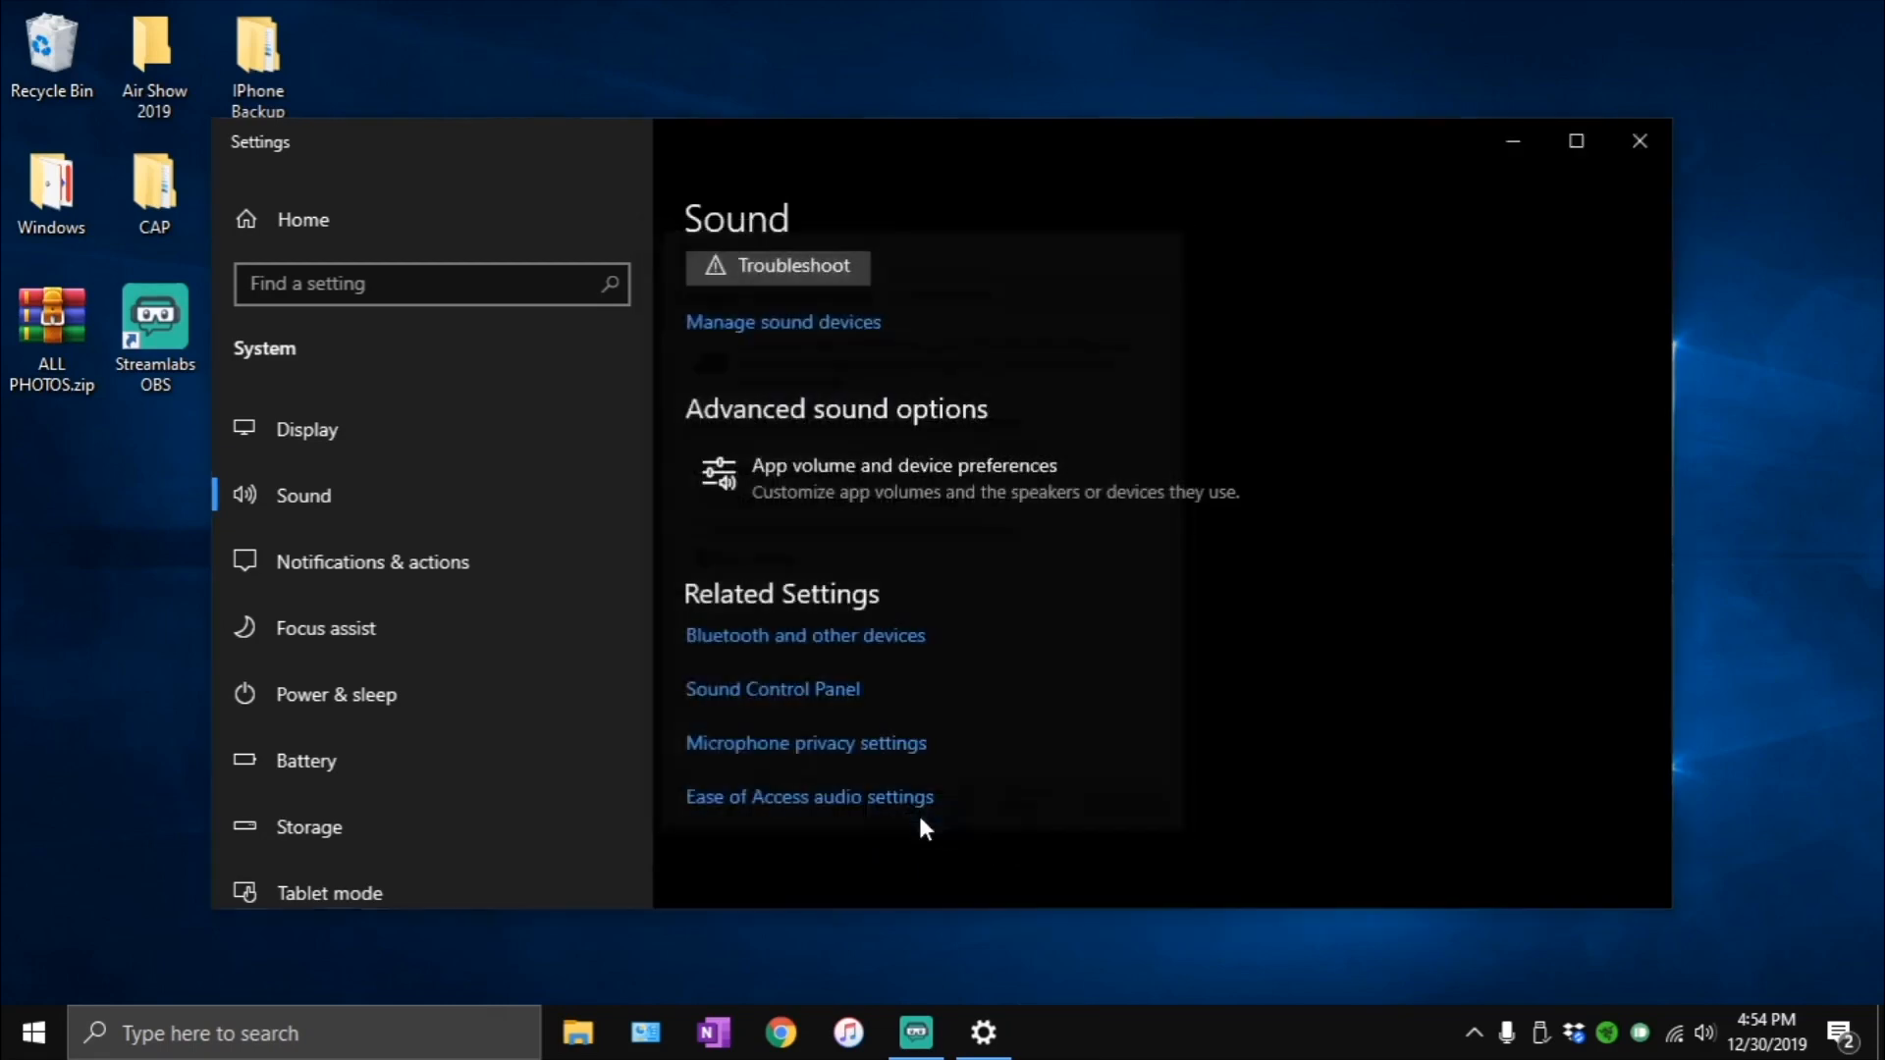
click(1637, 142)
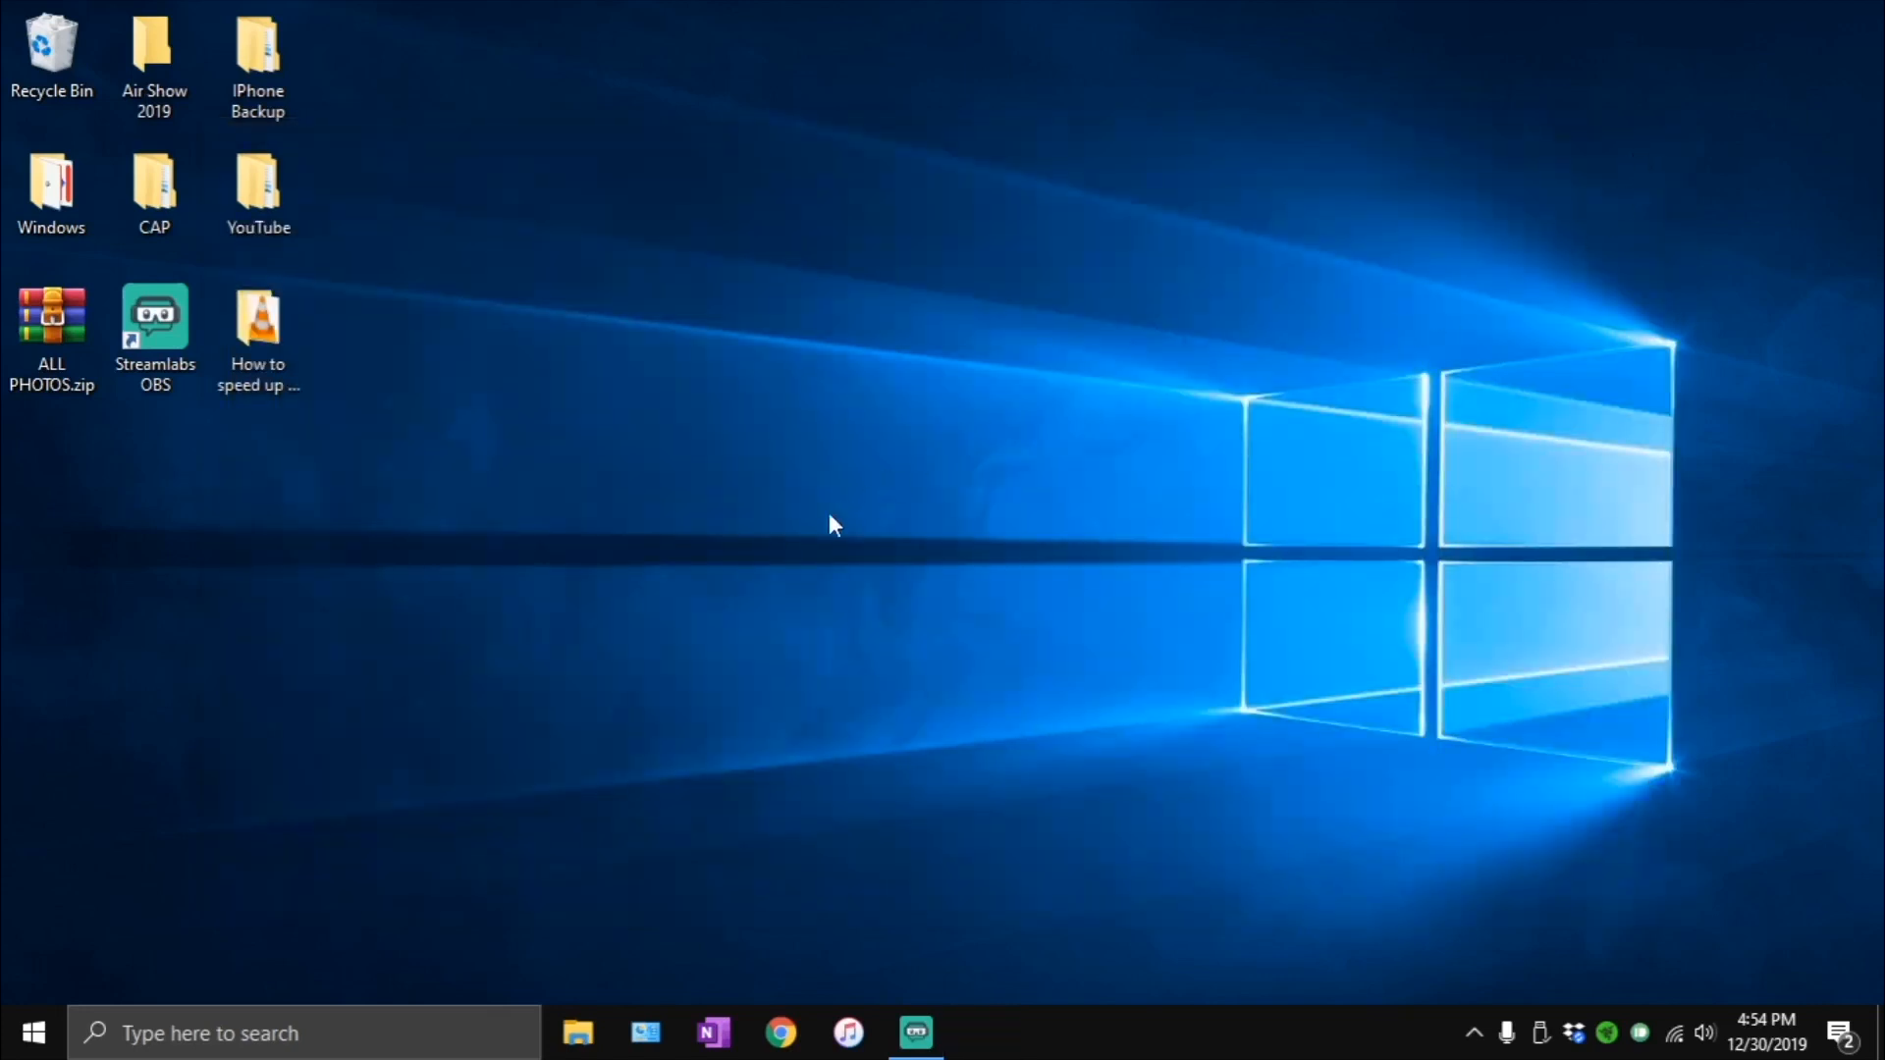
- Search Windows for %appdata% and open the matching file folder
click(284, 1033)
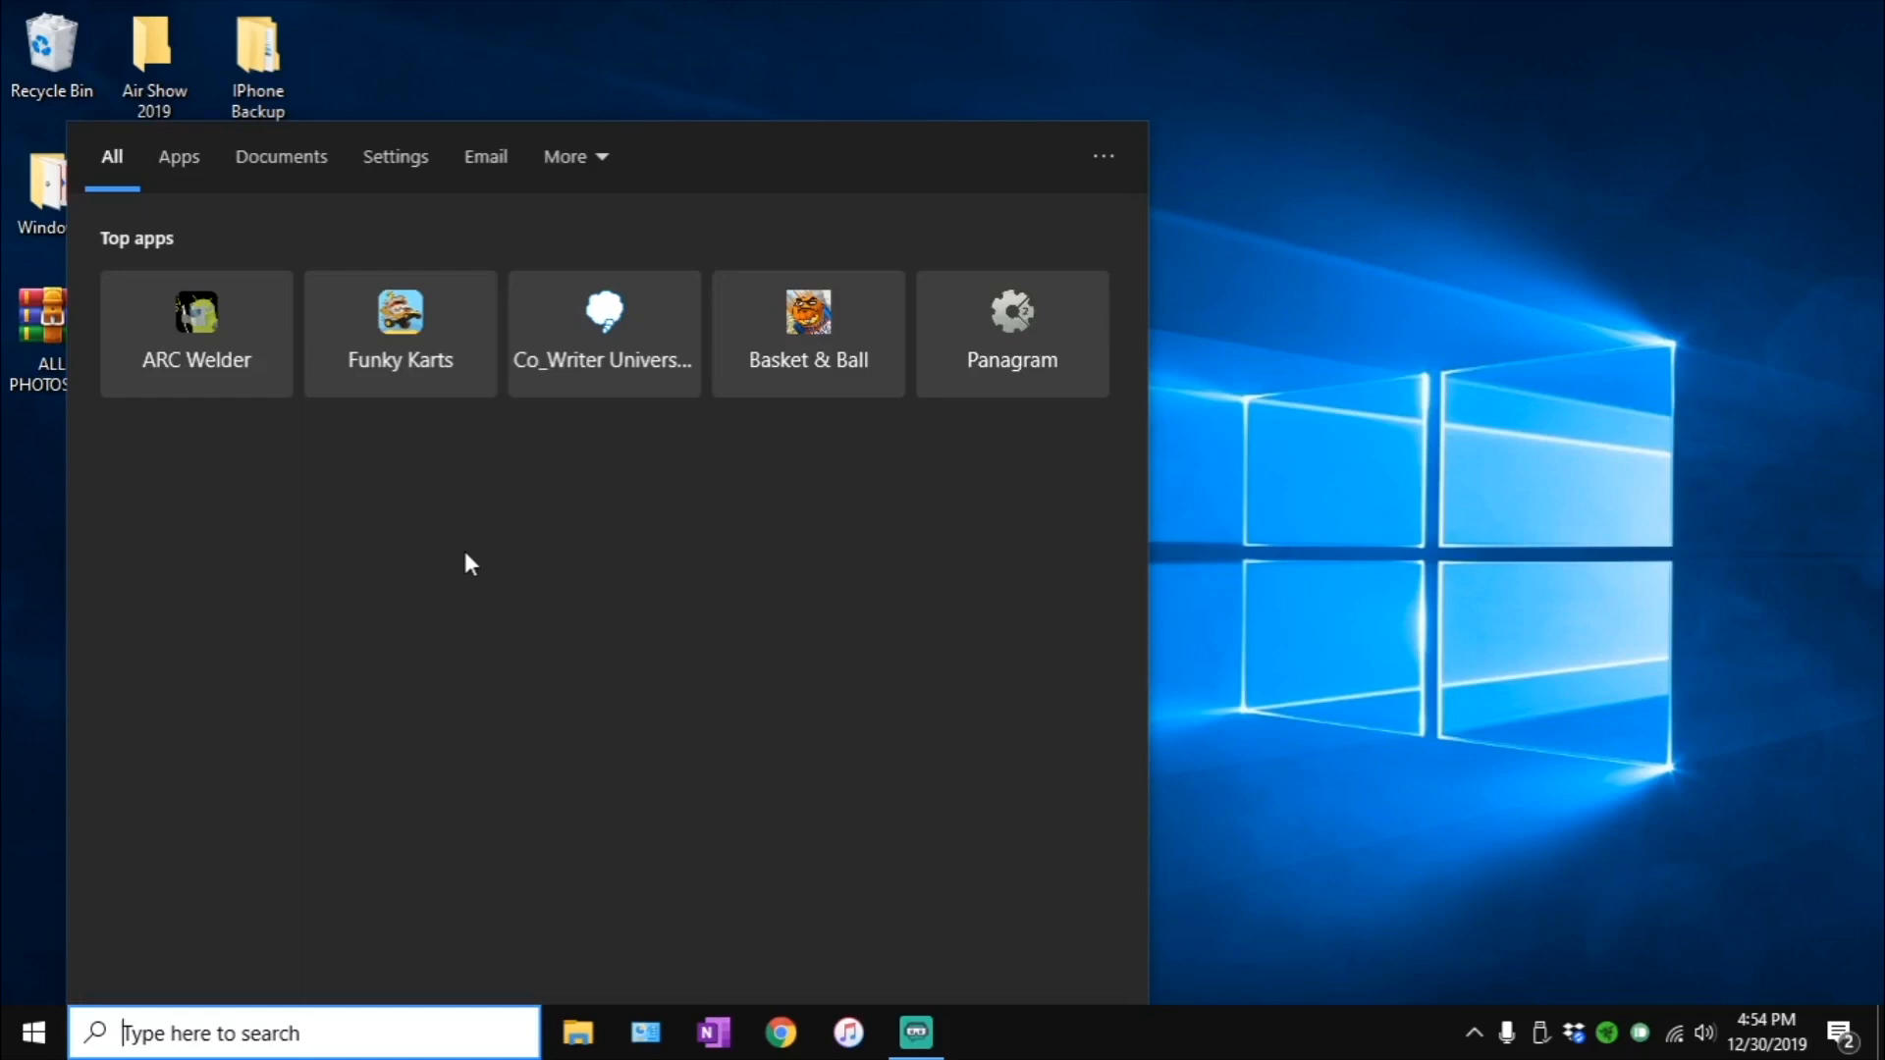
text(%app)
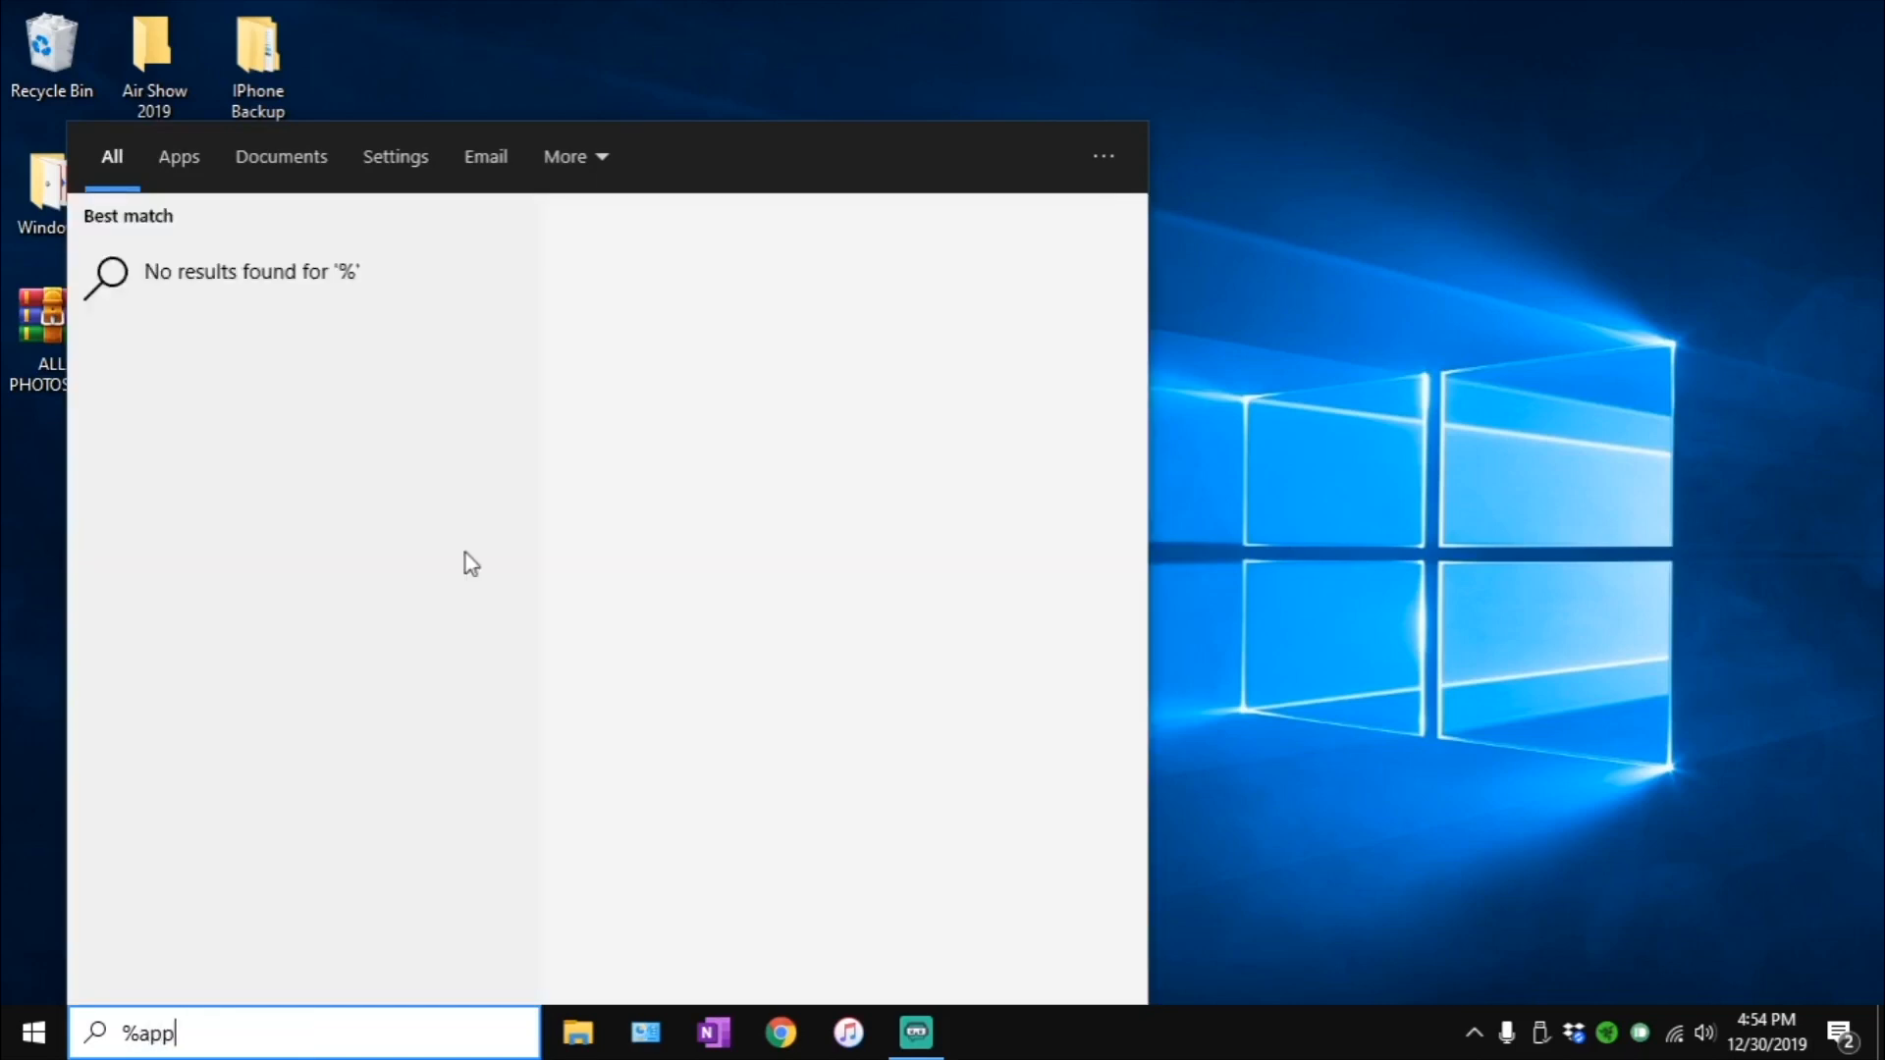
text(data)
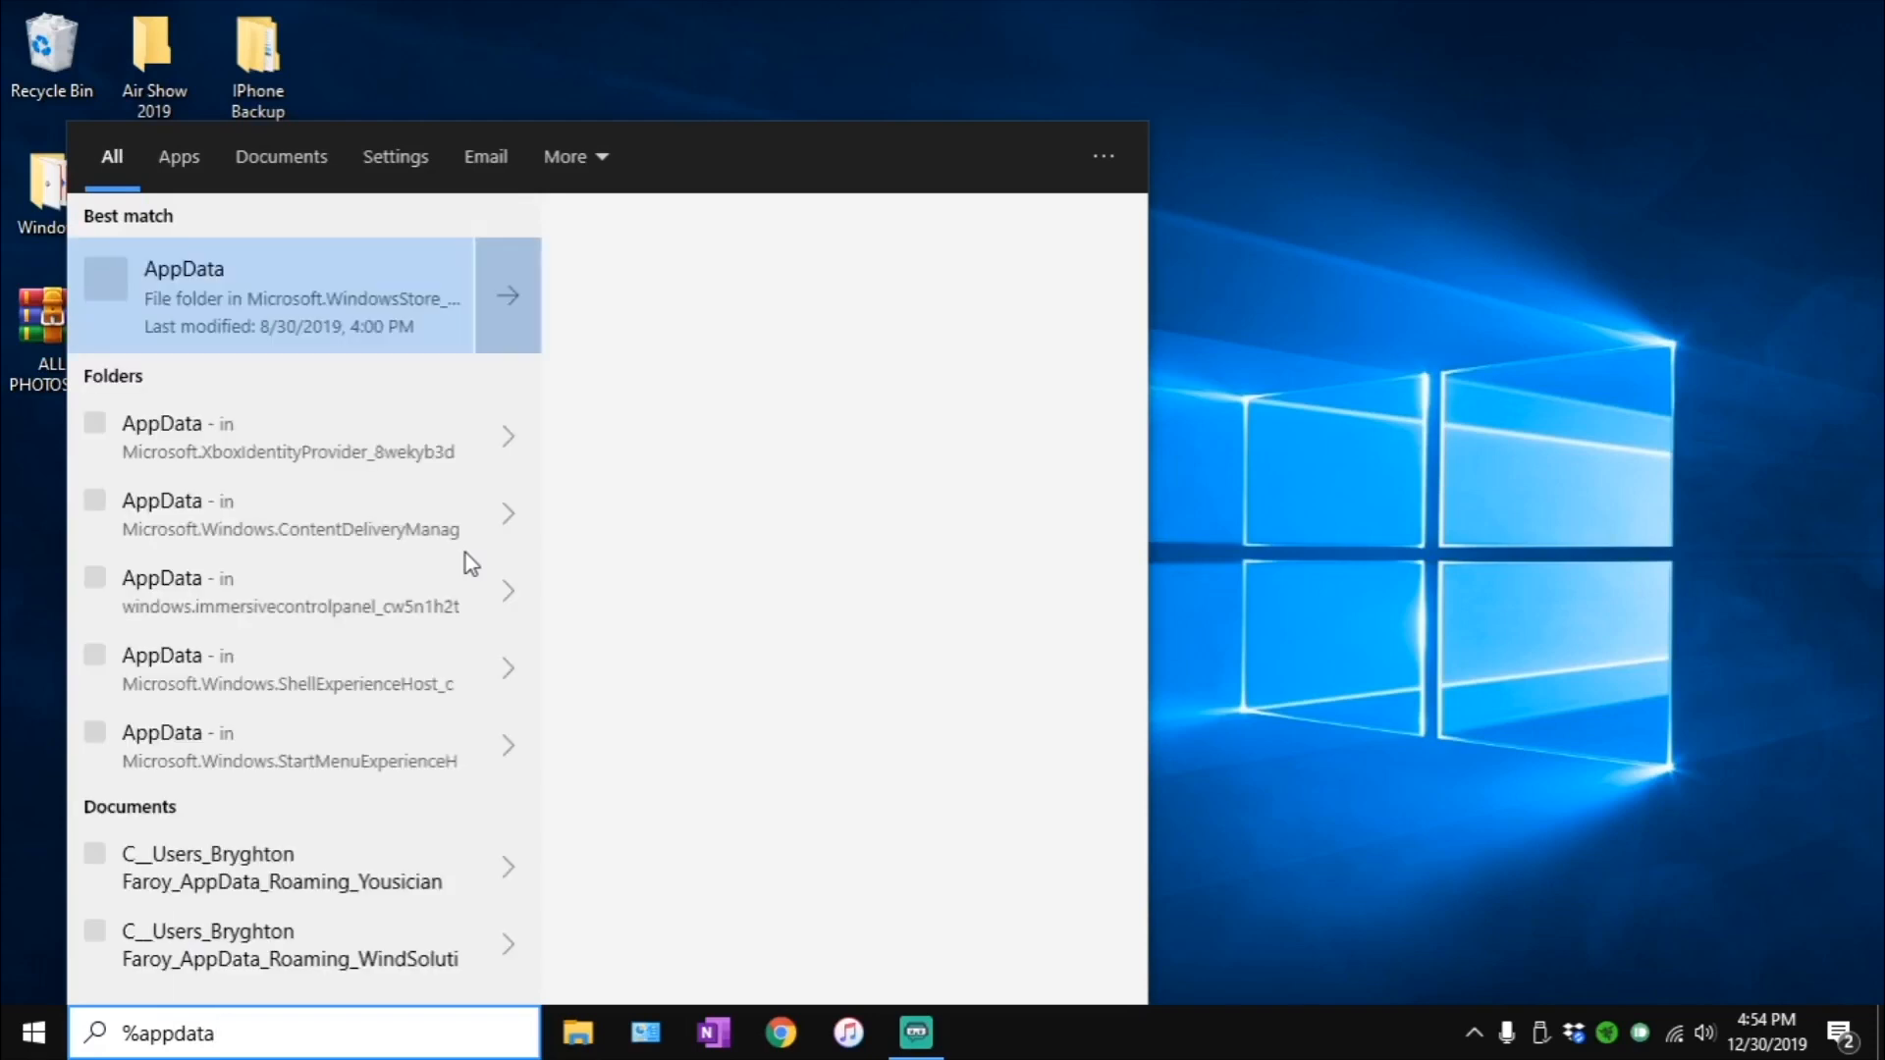
text(%)
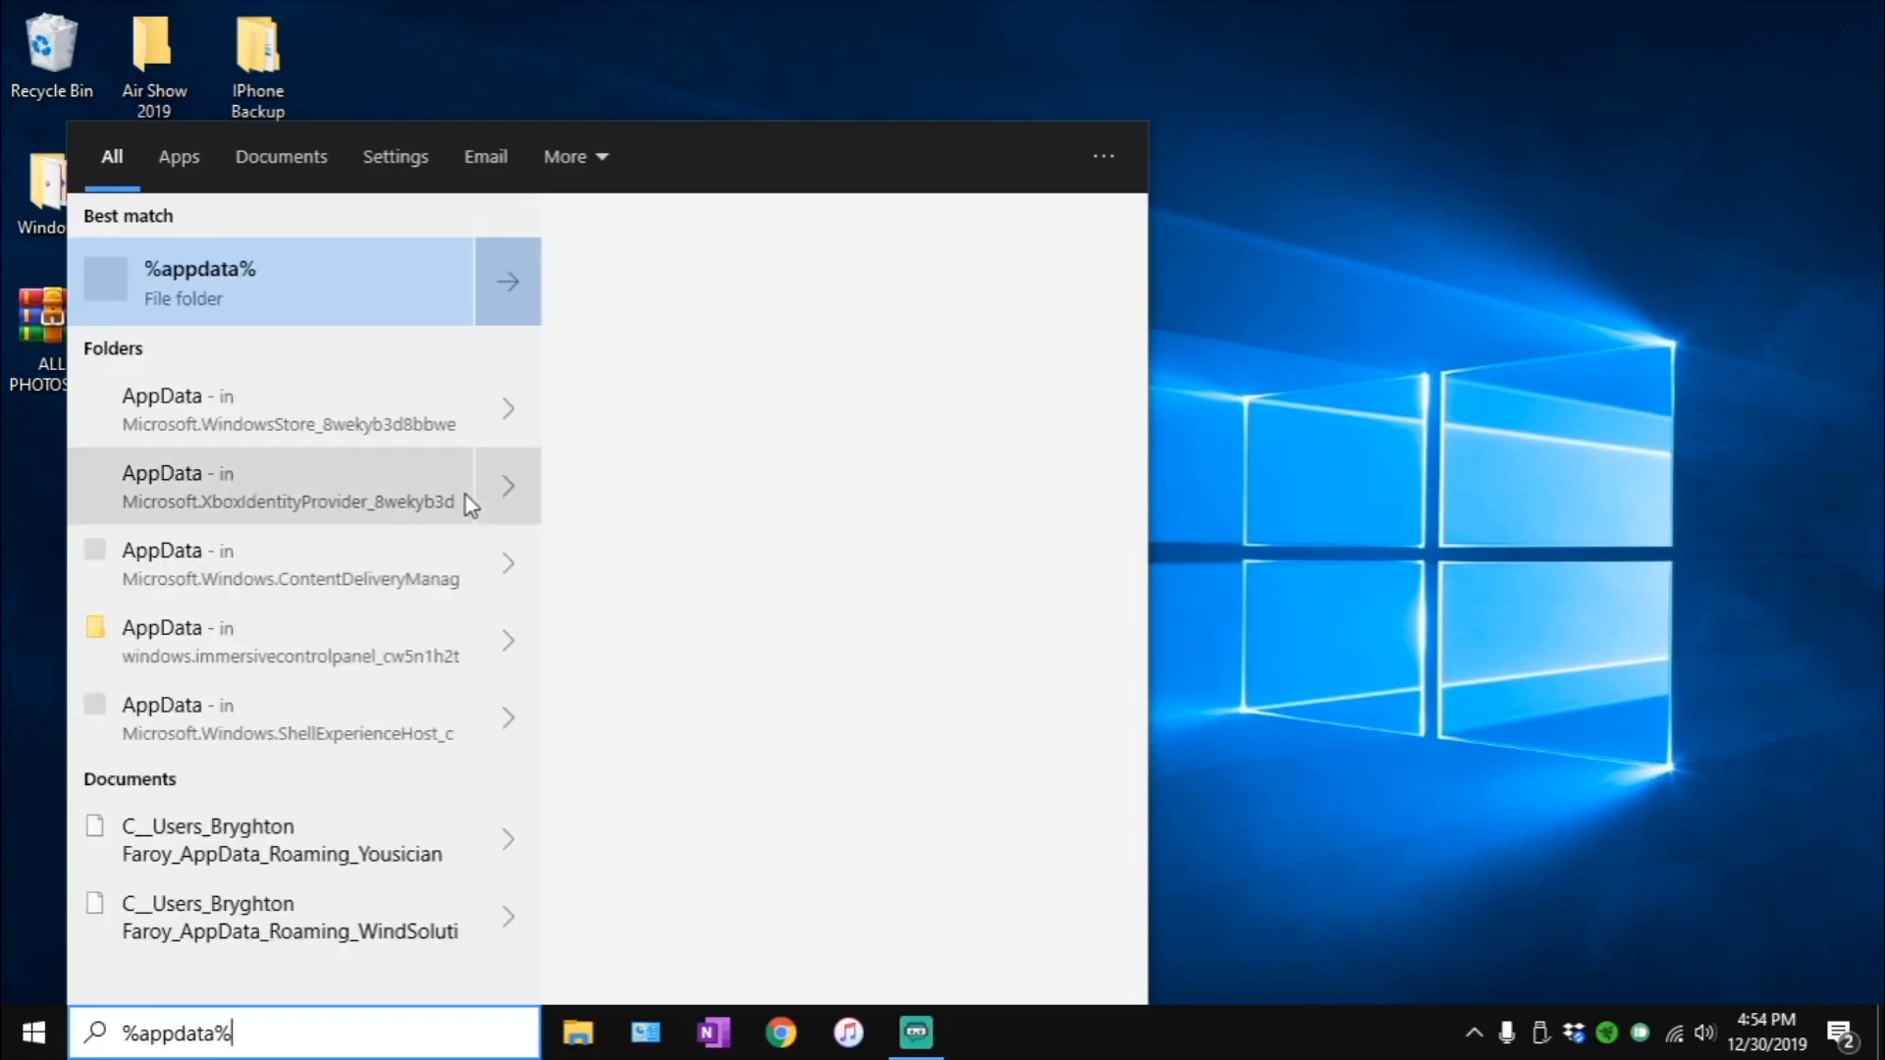
click(164, 271)
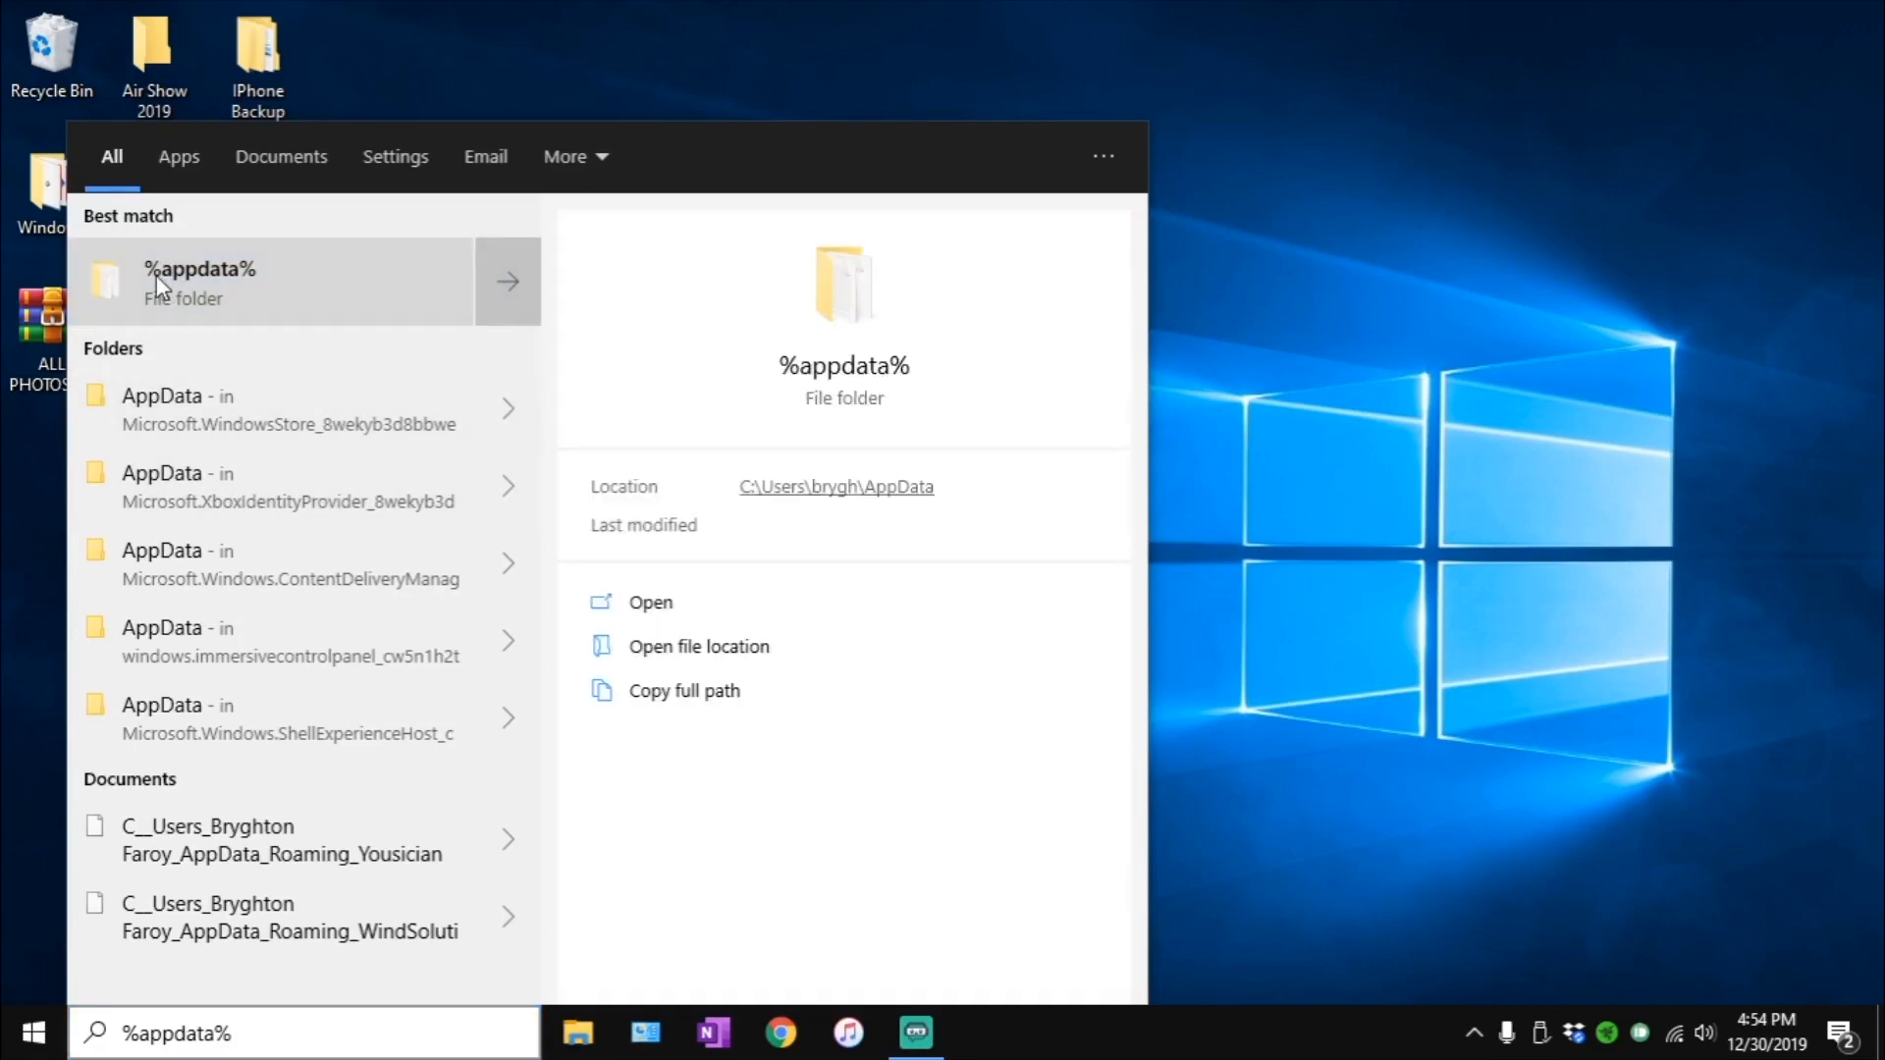
click(156, 275)
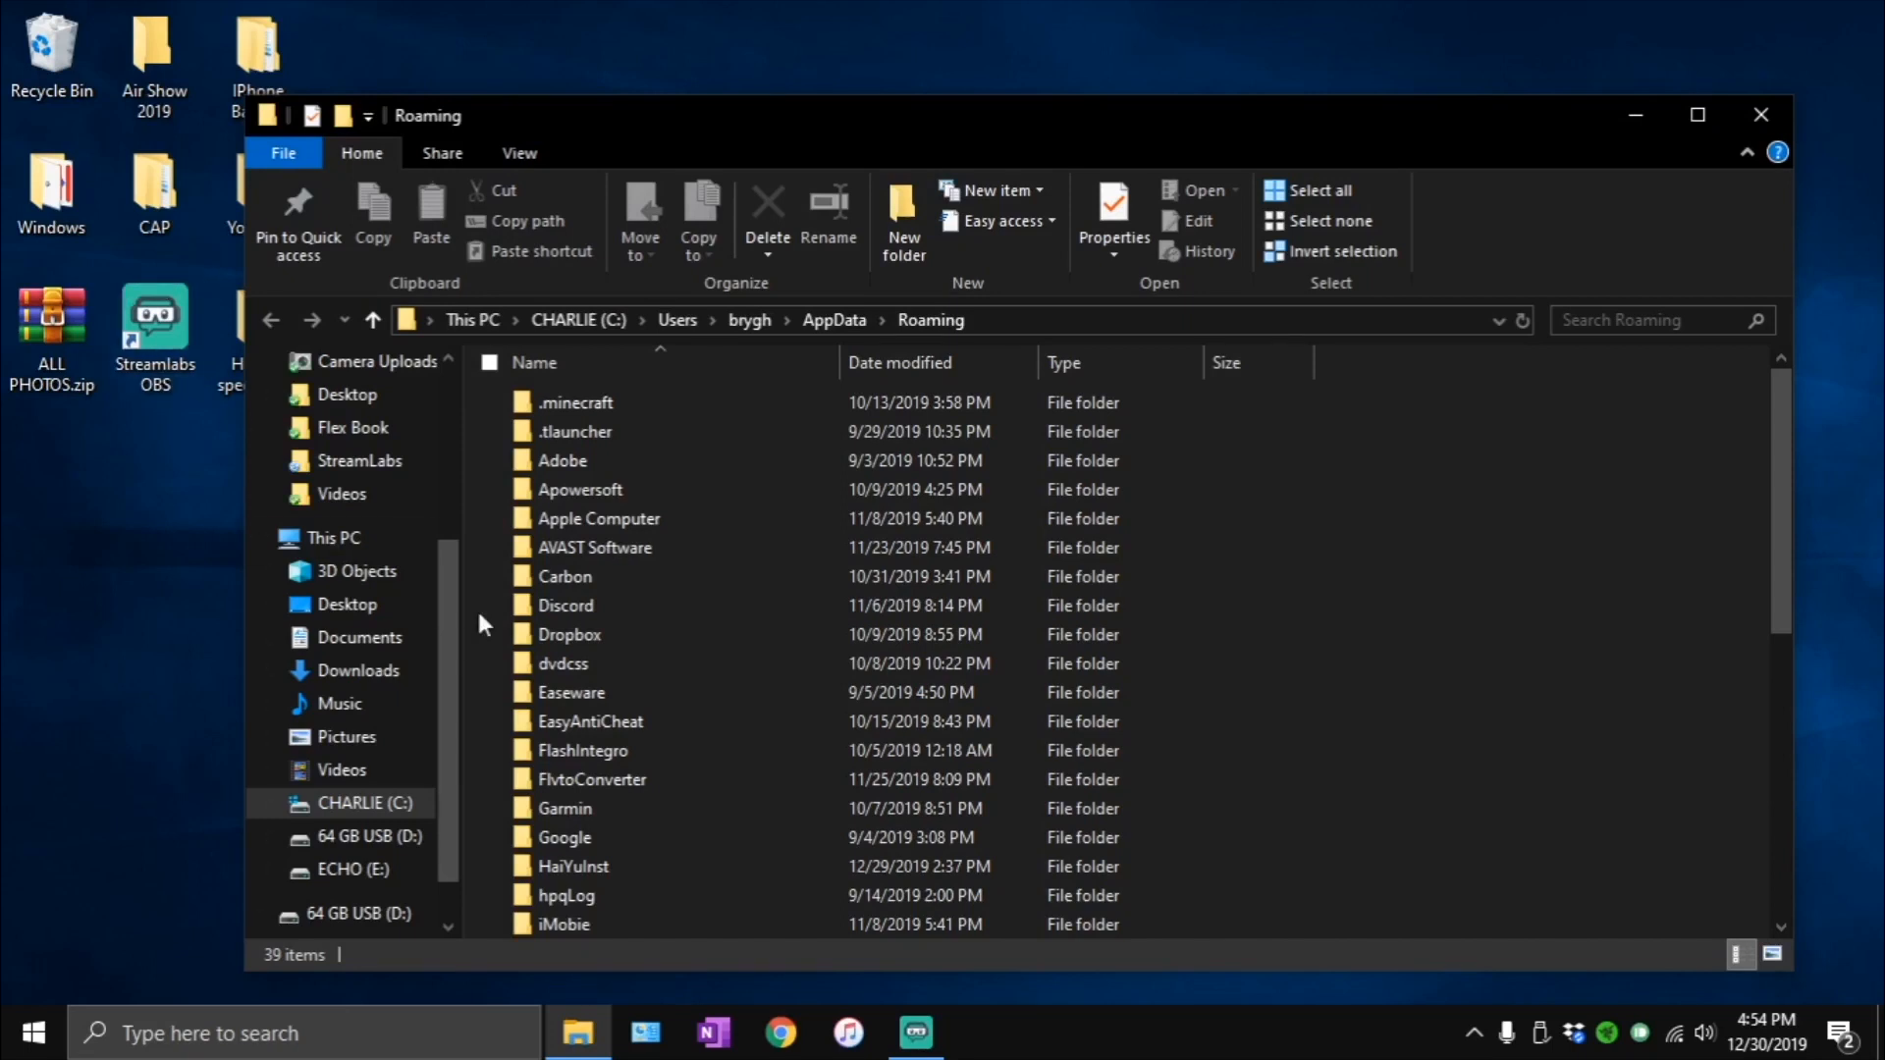
- Go up to the AppData folder and open the Temp folder inside Local
click(826, 328)
double_click(650, 404)
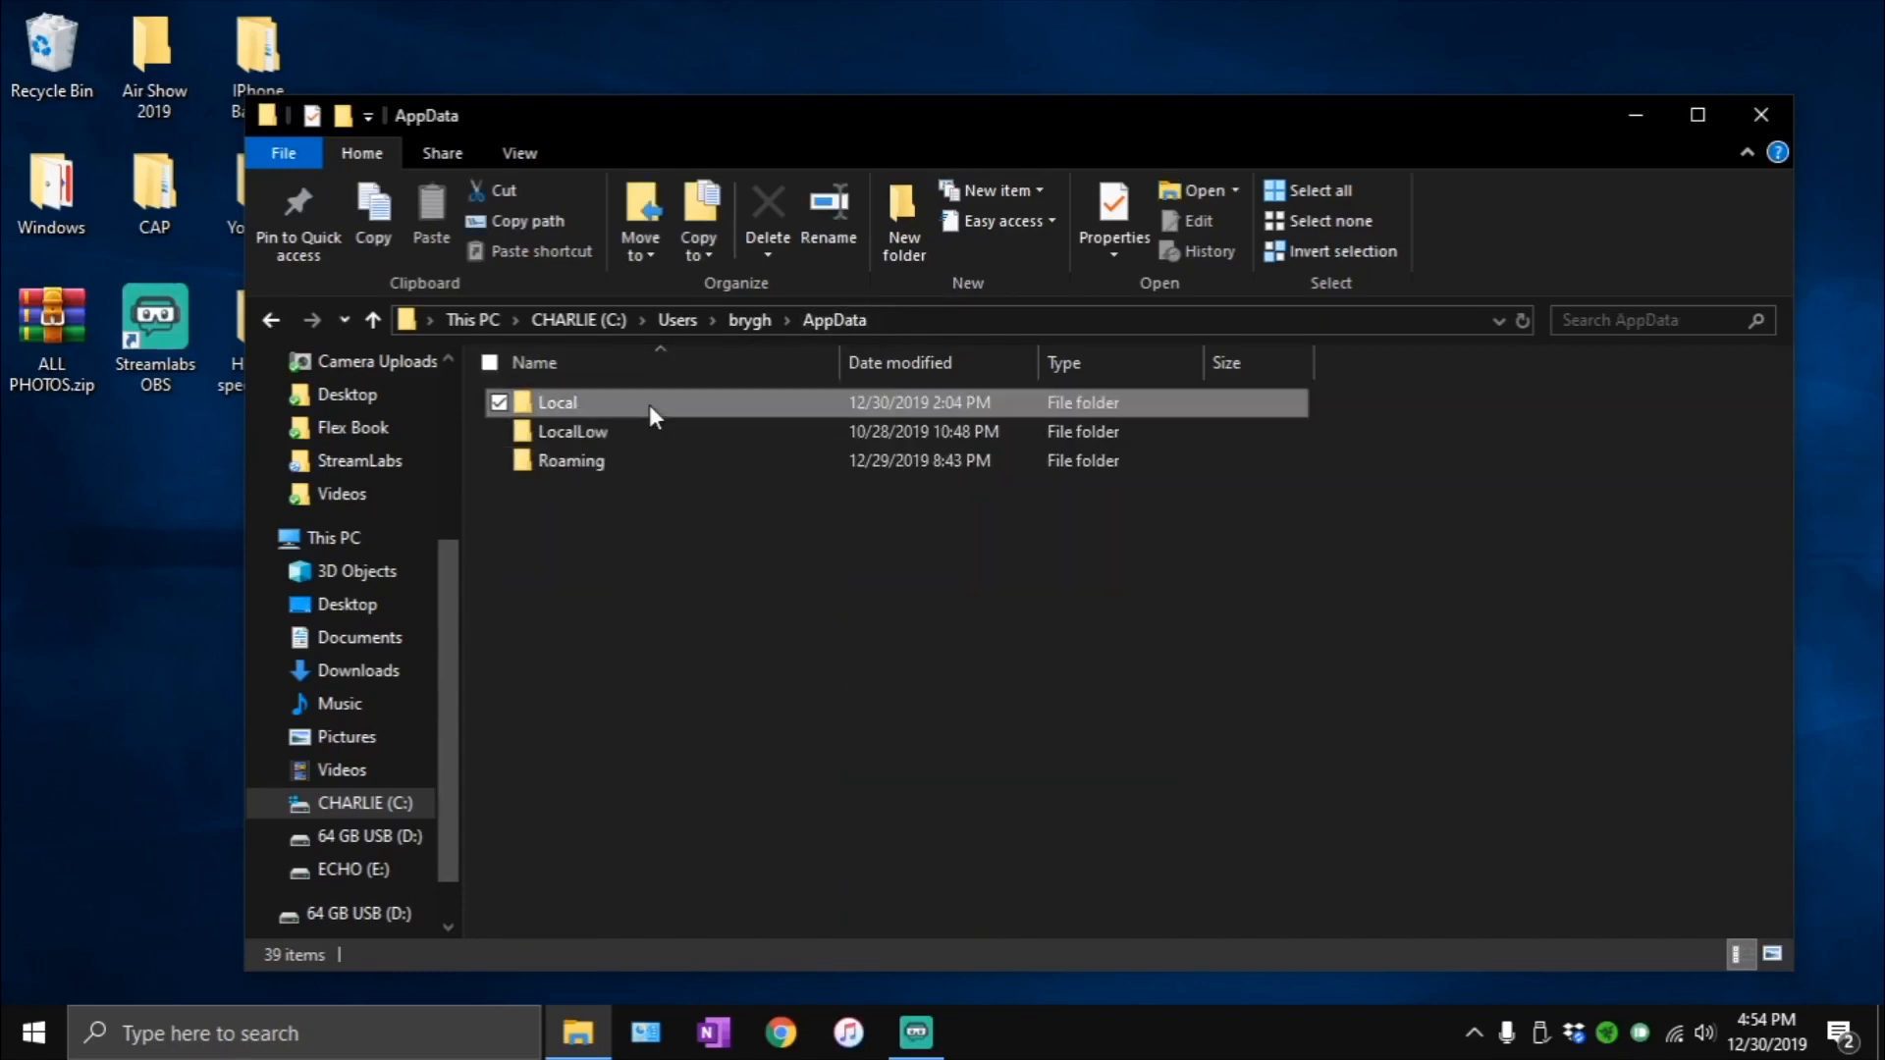
scroll(746, 423, down, 6)
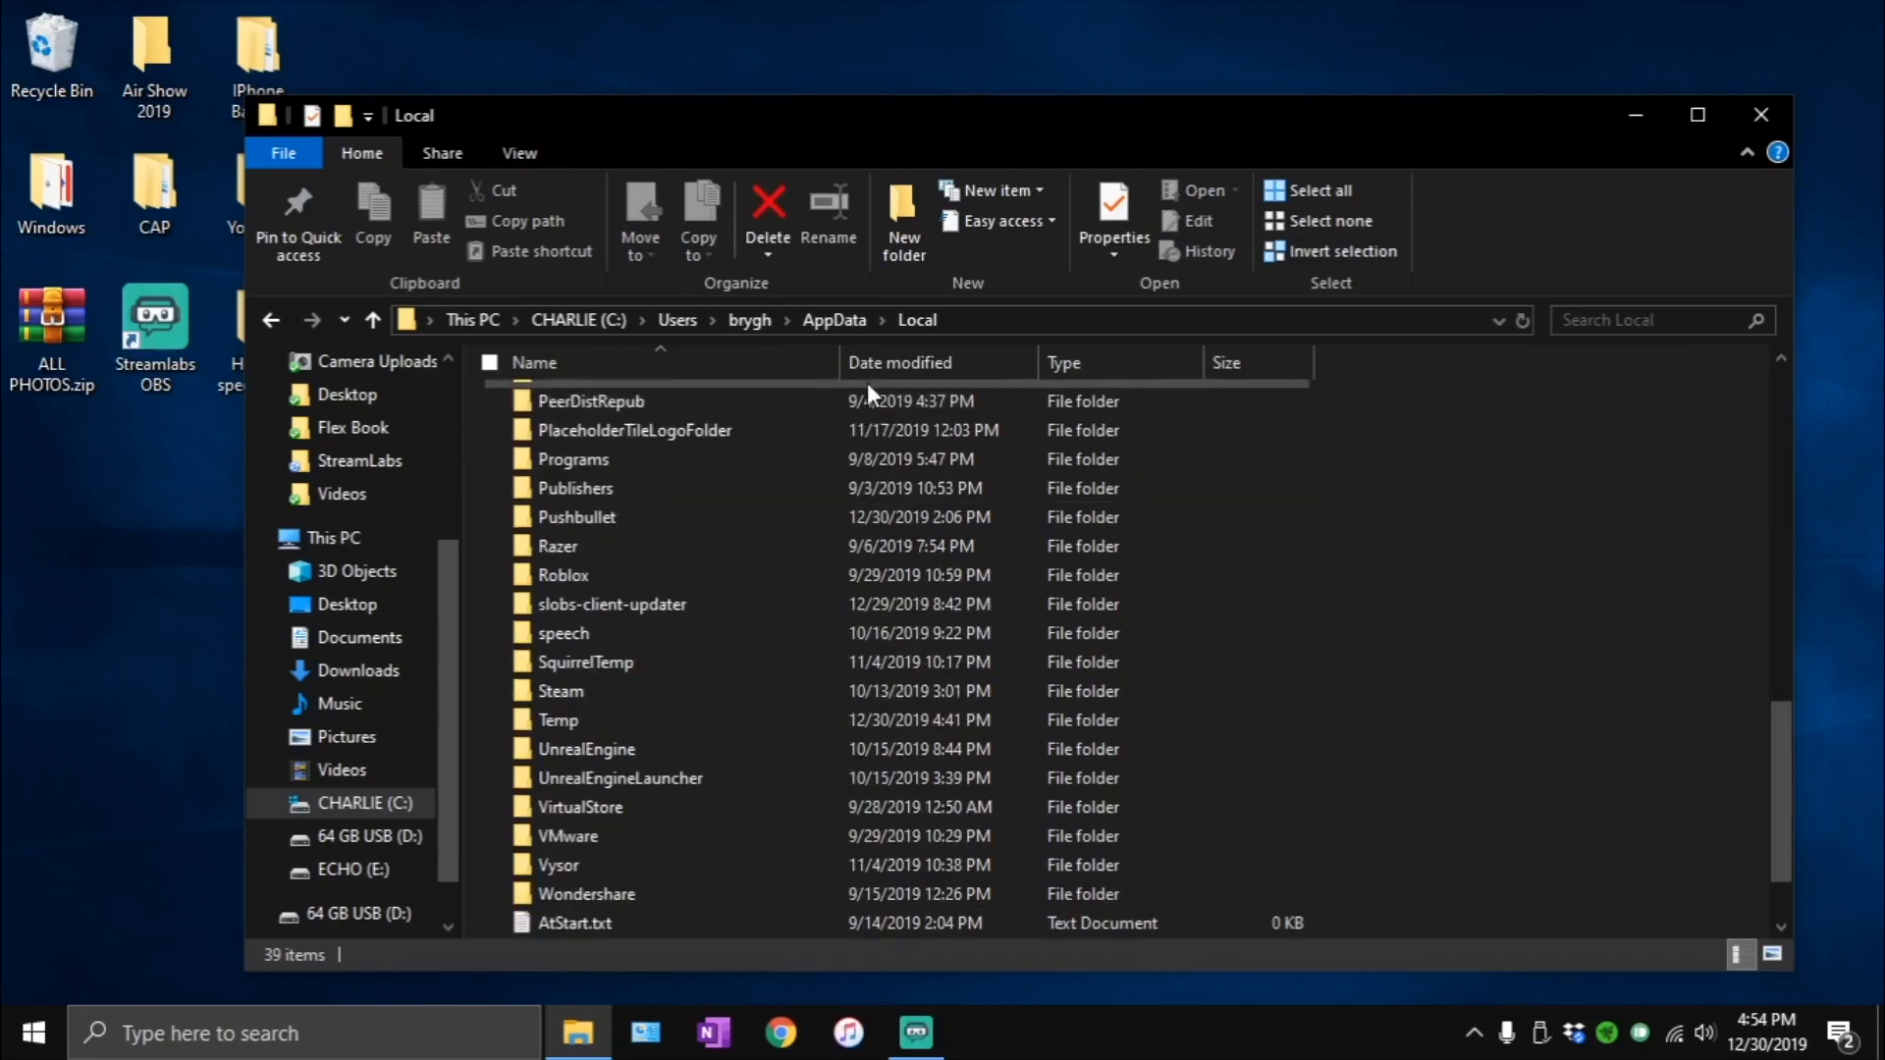
scroll(756, 540, down, 1)
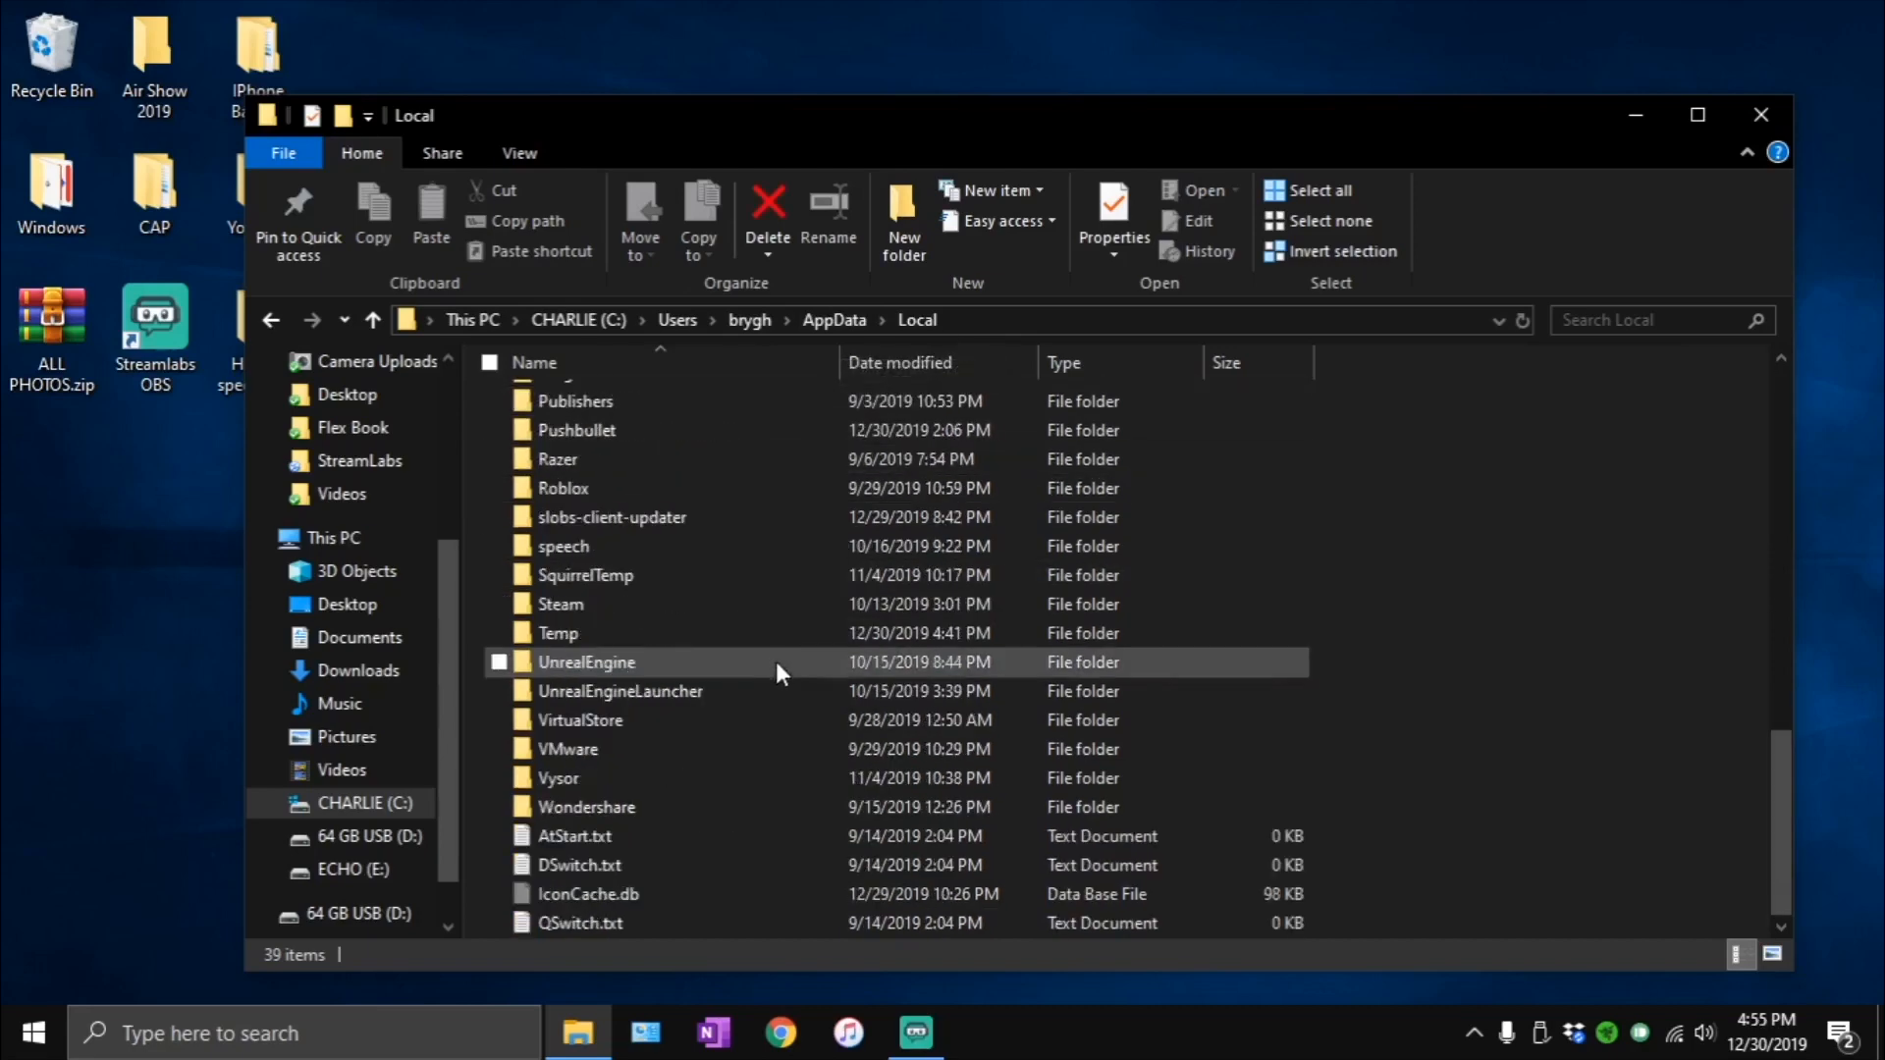
click(622, 636)
double_click(621, 636)
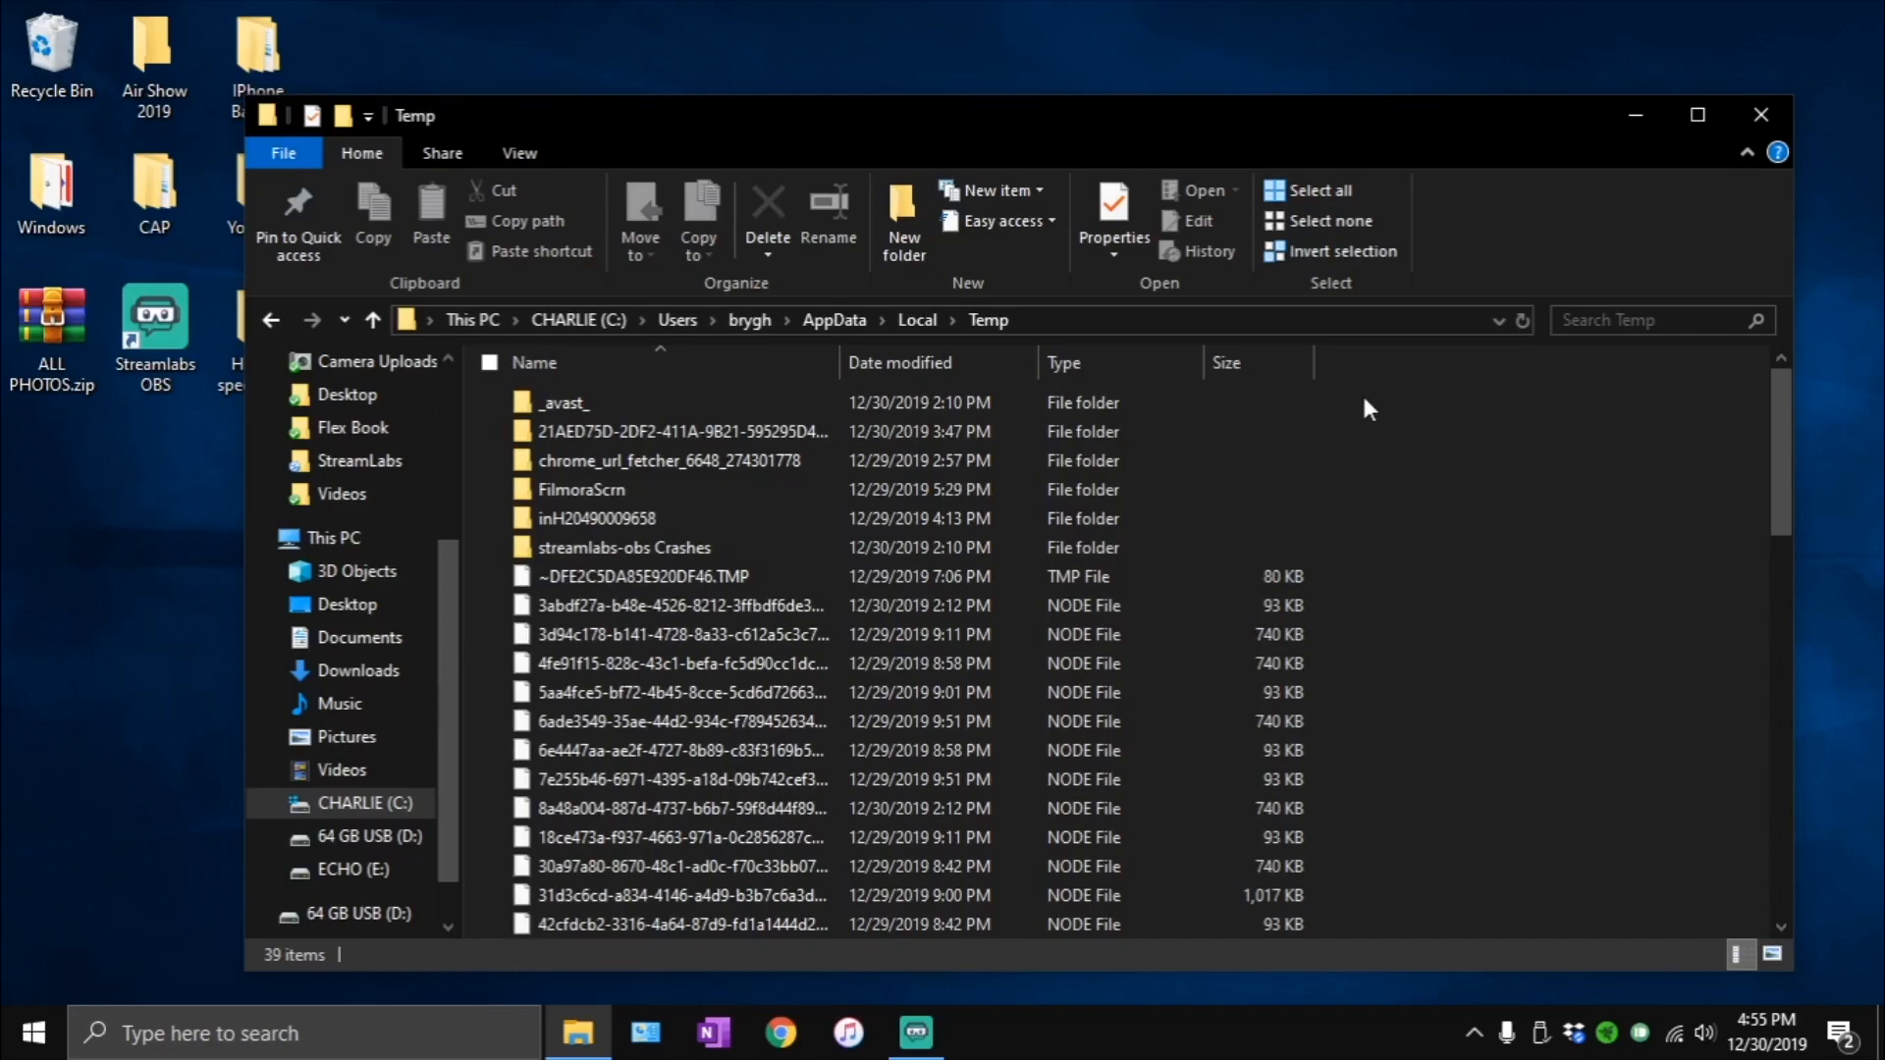
- Delete all files and folders in the Temp folder, skipping the items in use for all current items
key(ctrl+a)
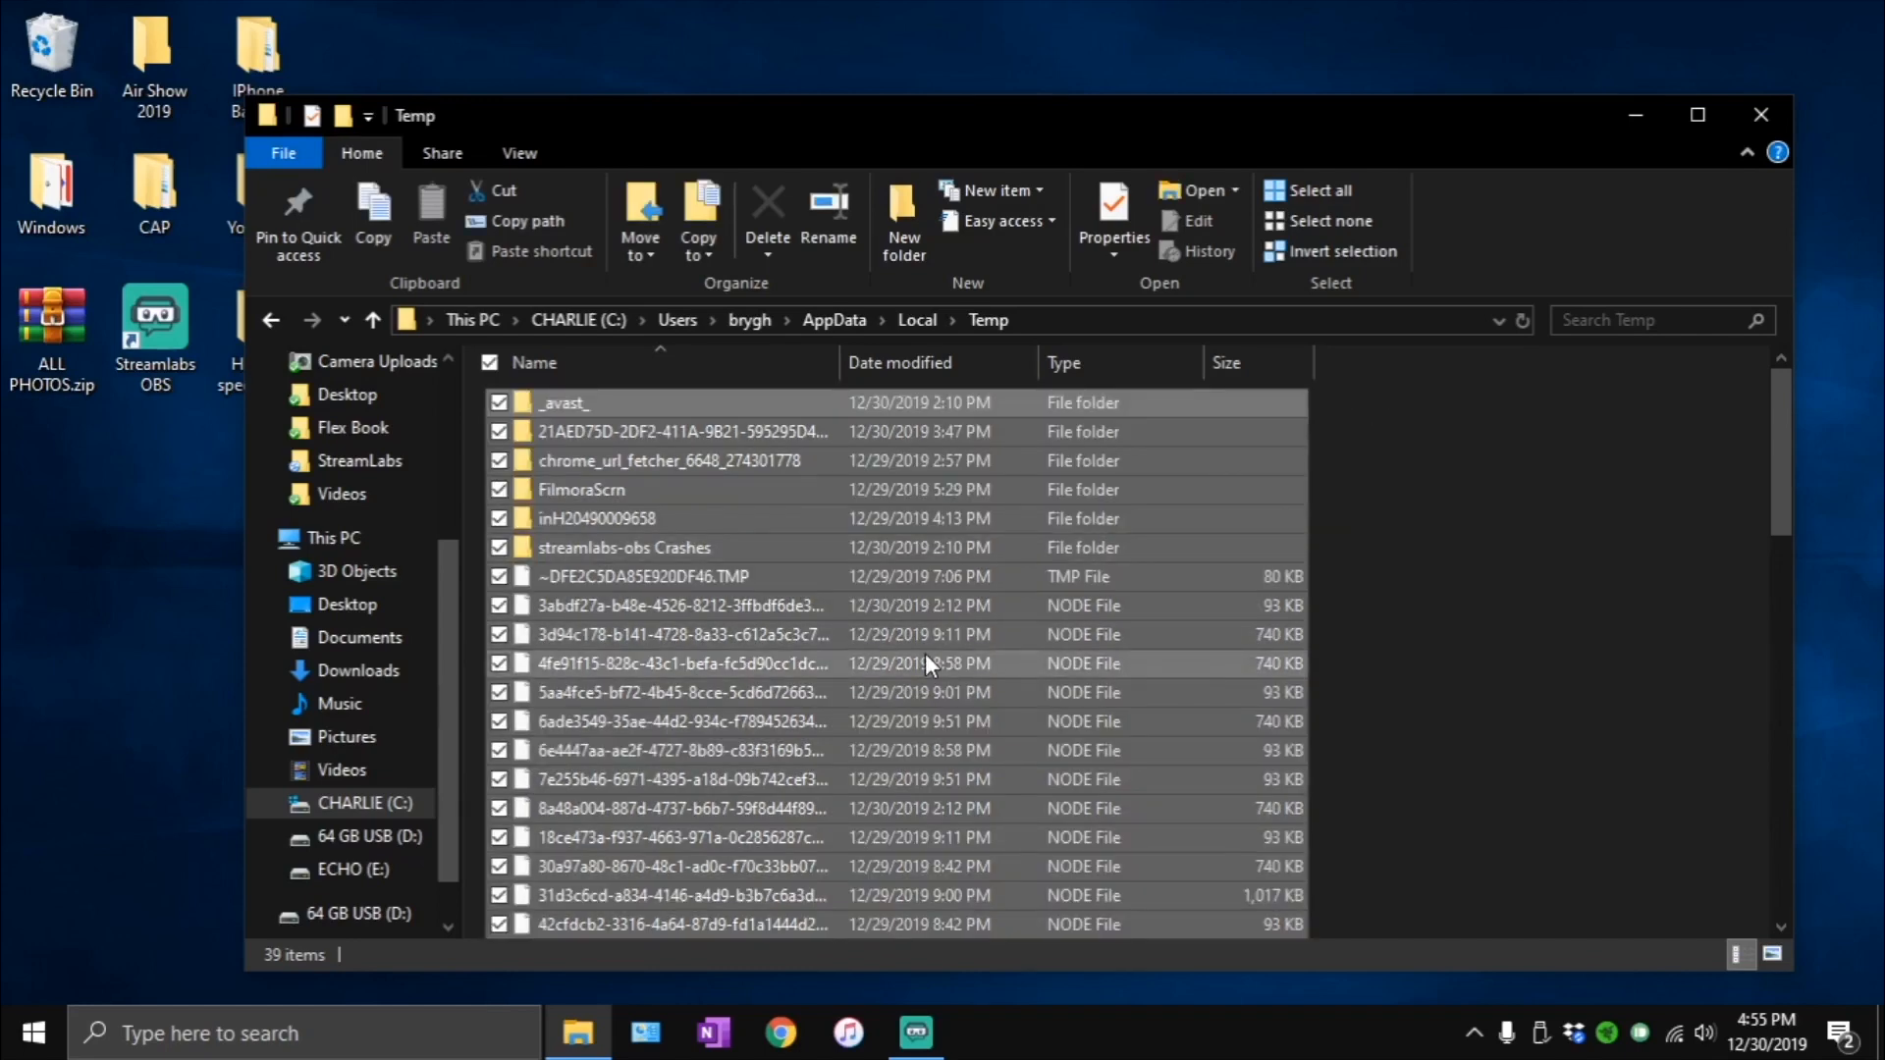
right_click(925, 655)
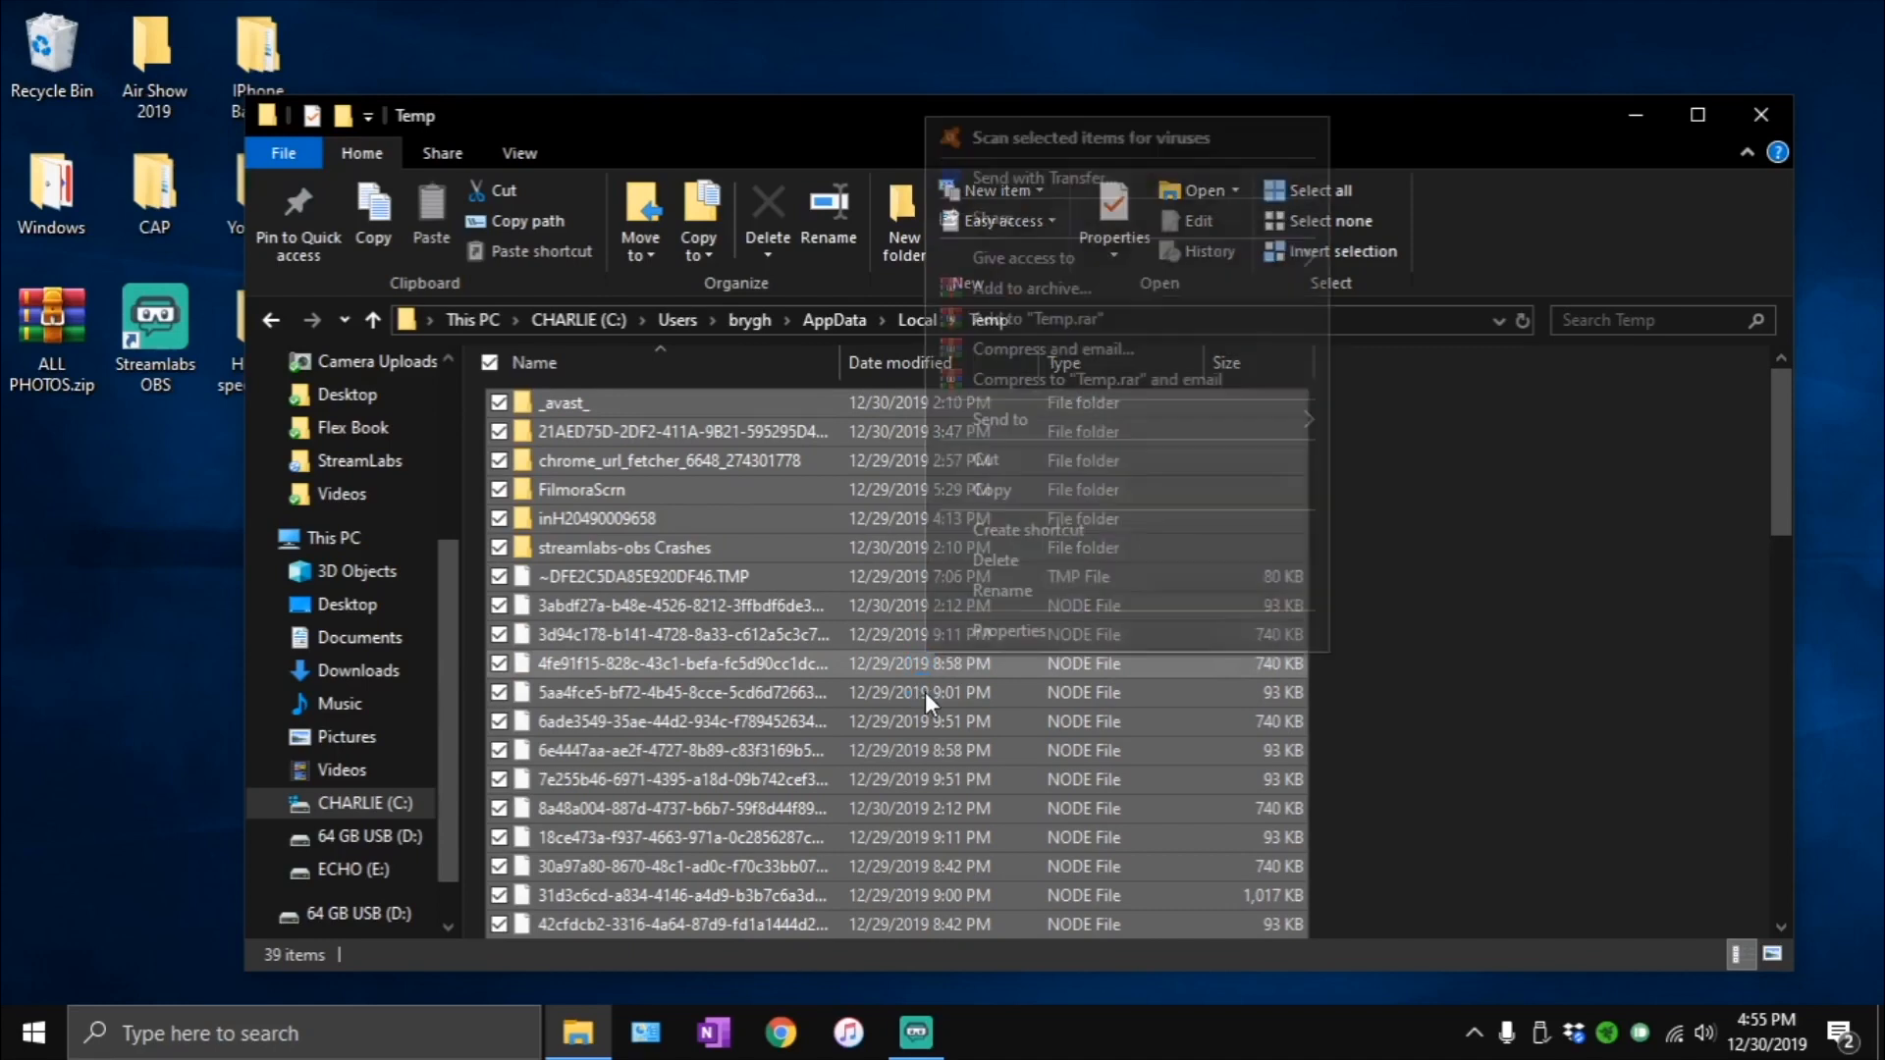
click(1035, 555)
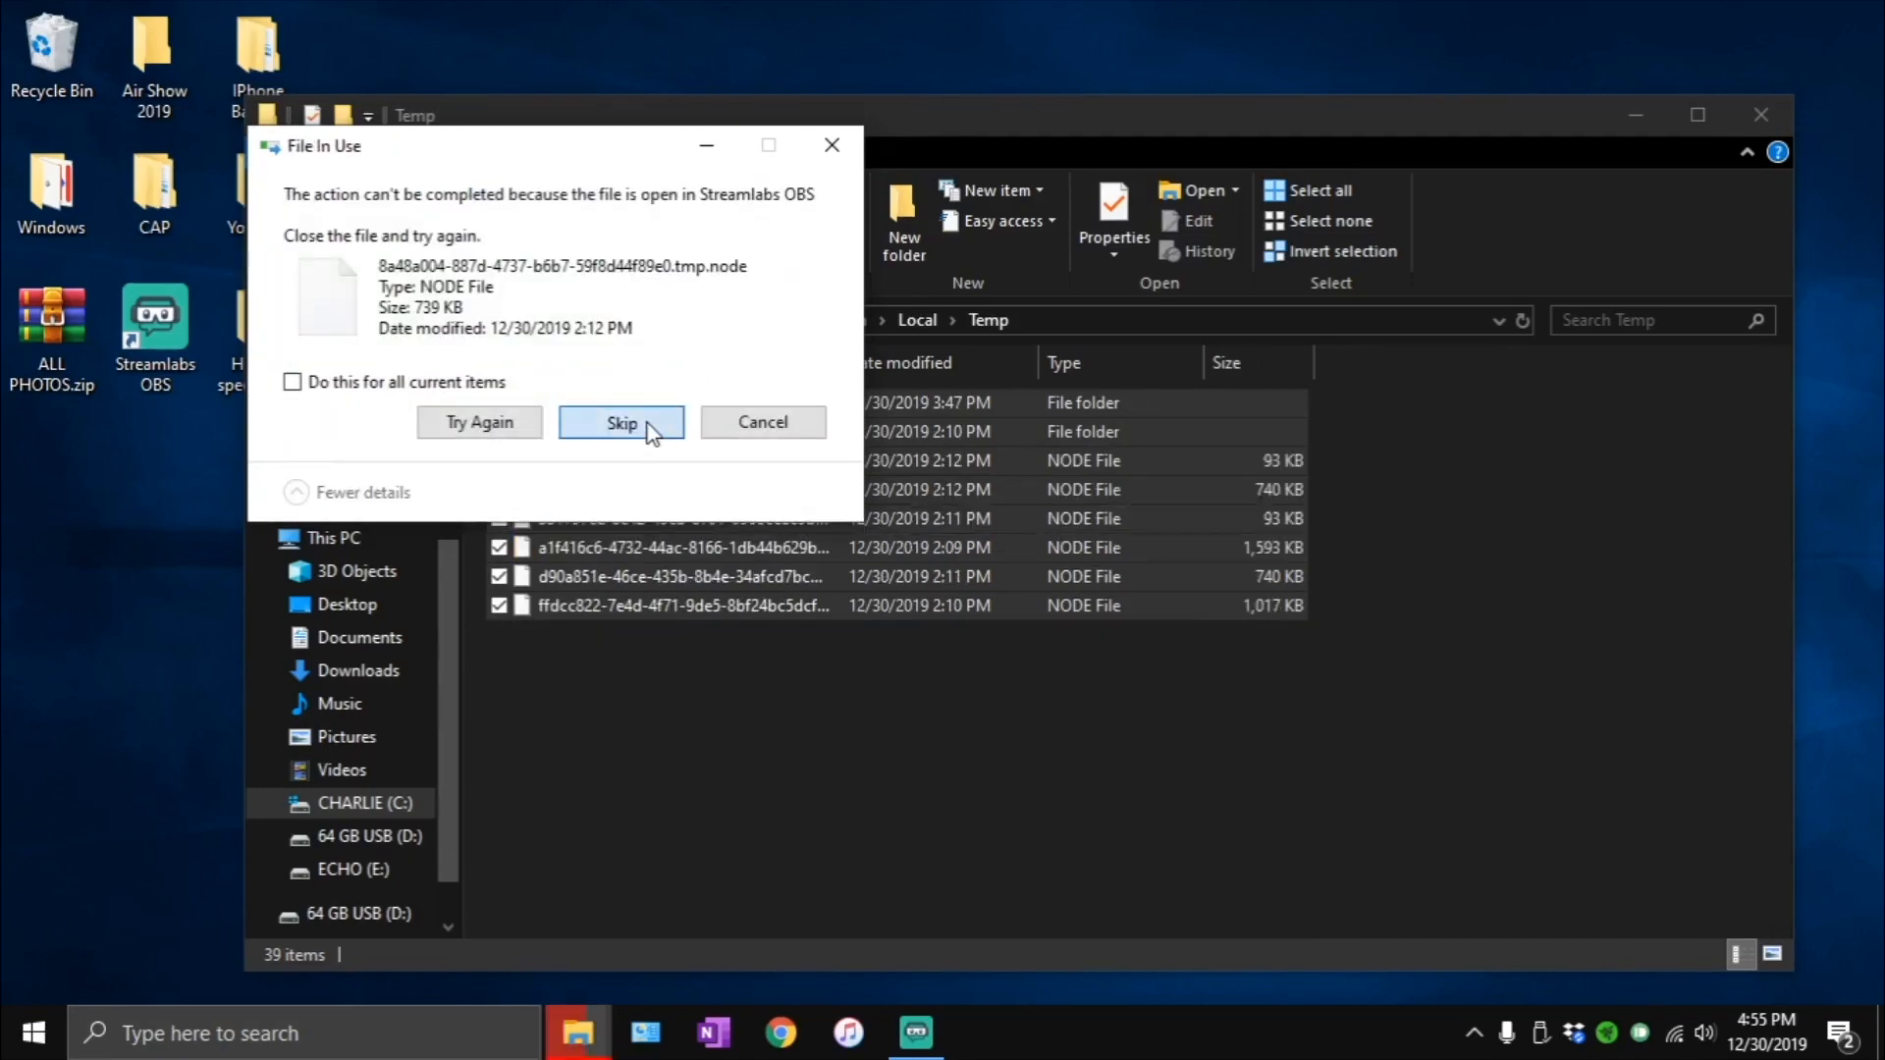
click(621, 423)
click(621, 423)
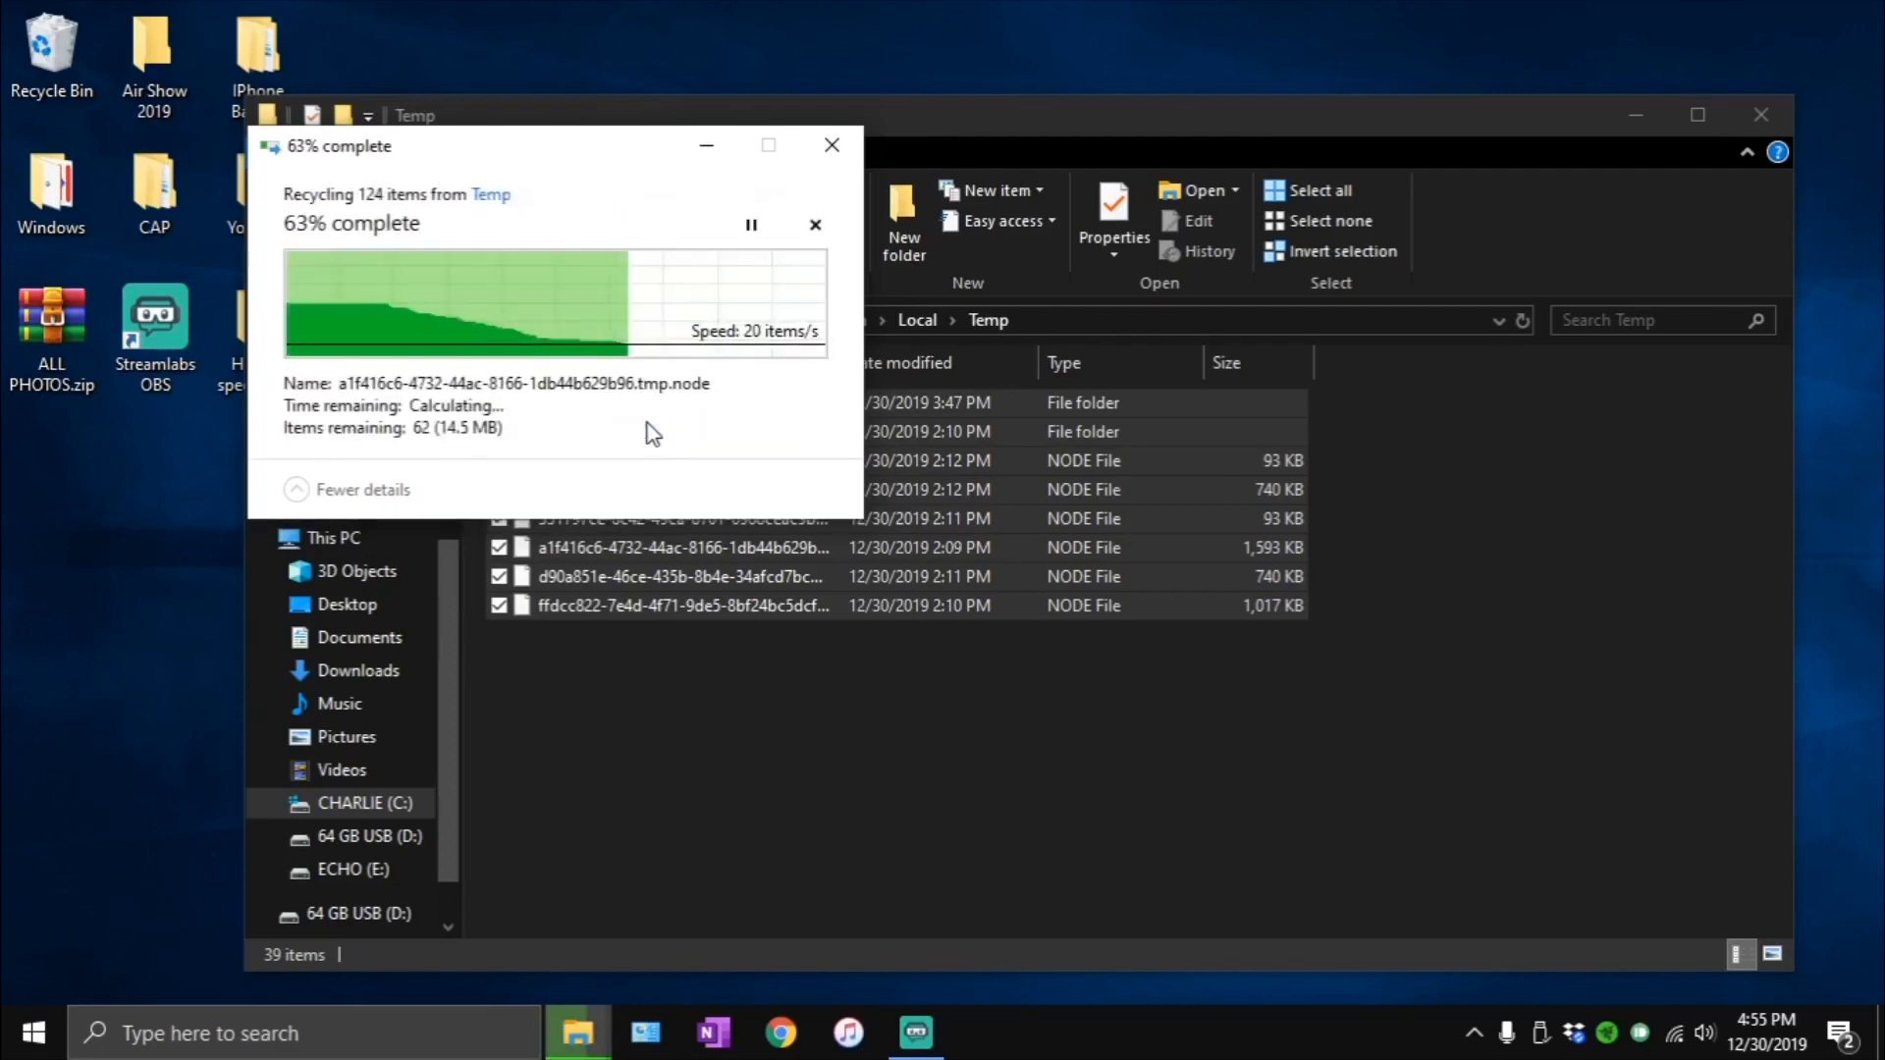
click(651, 424)
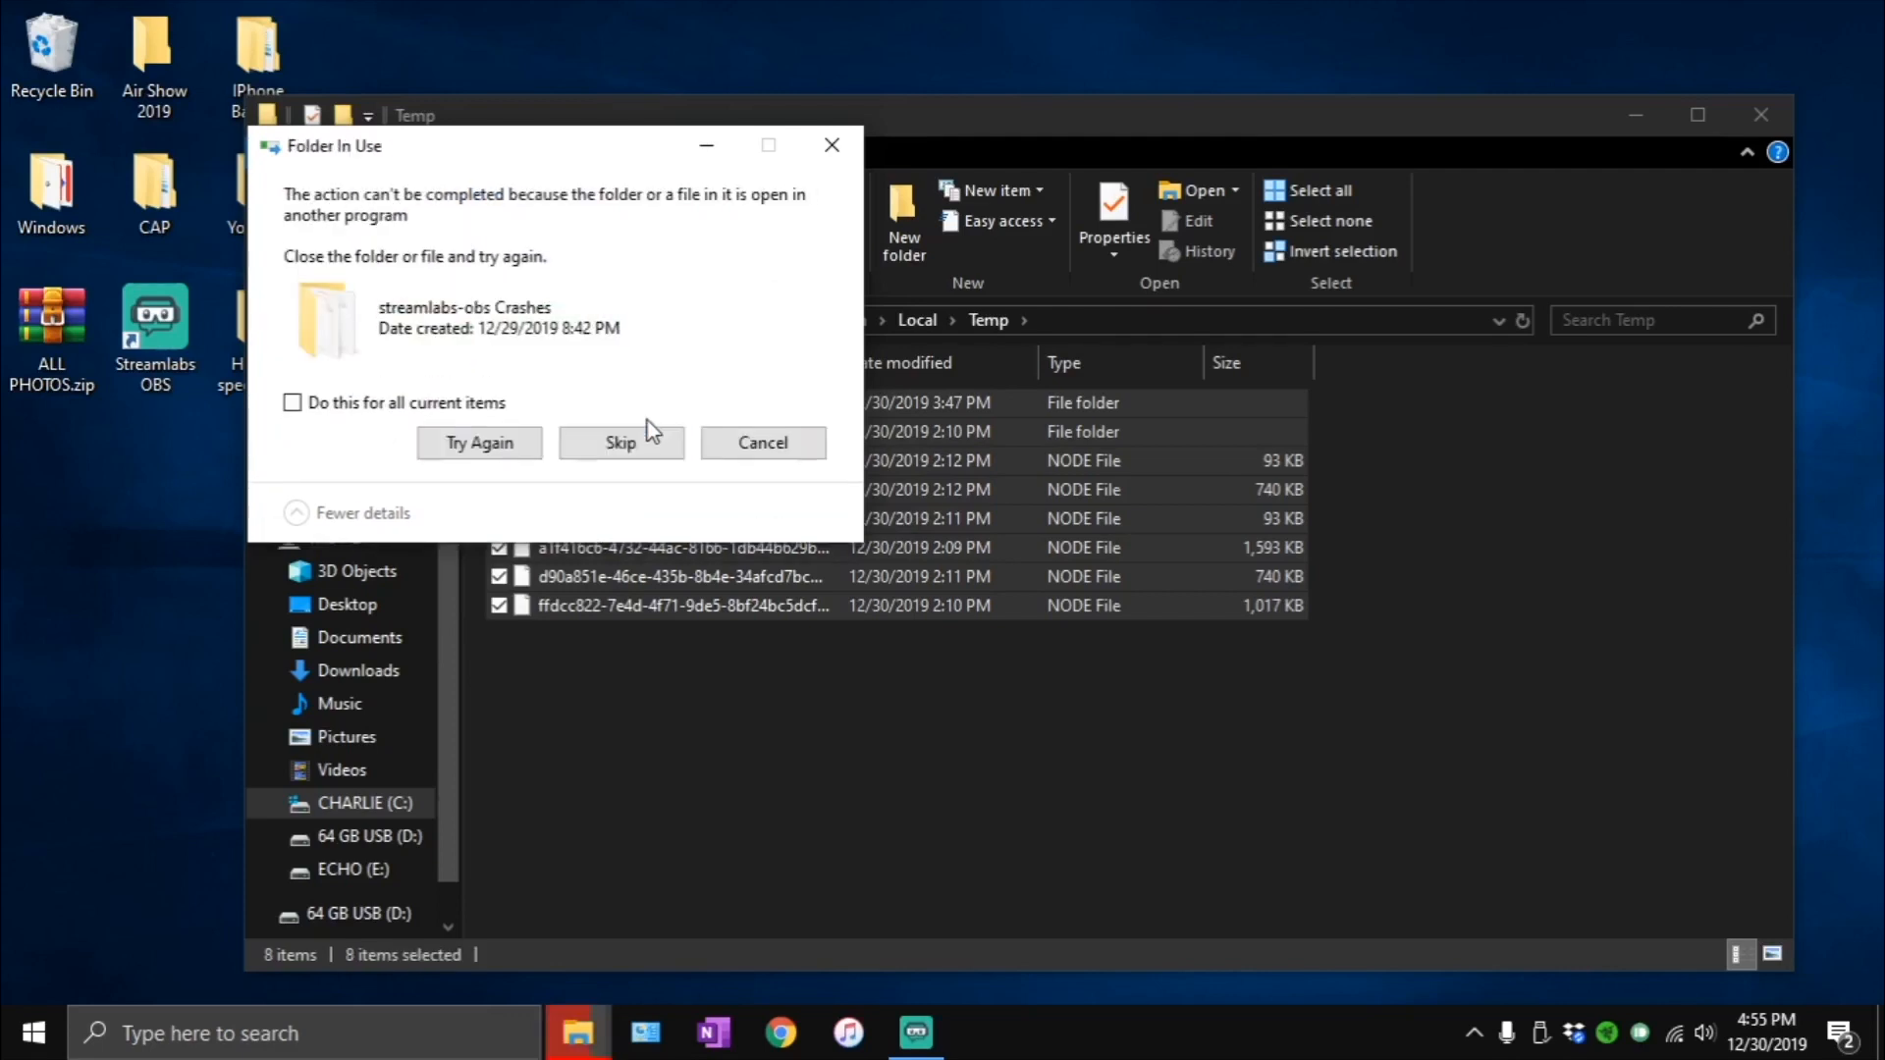
click(644, 432)
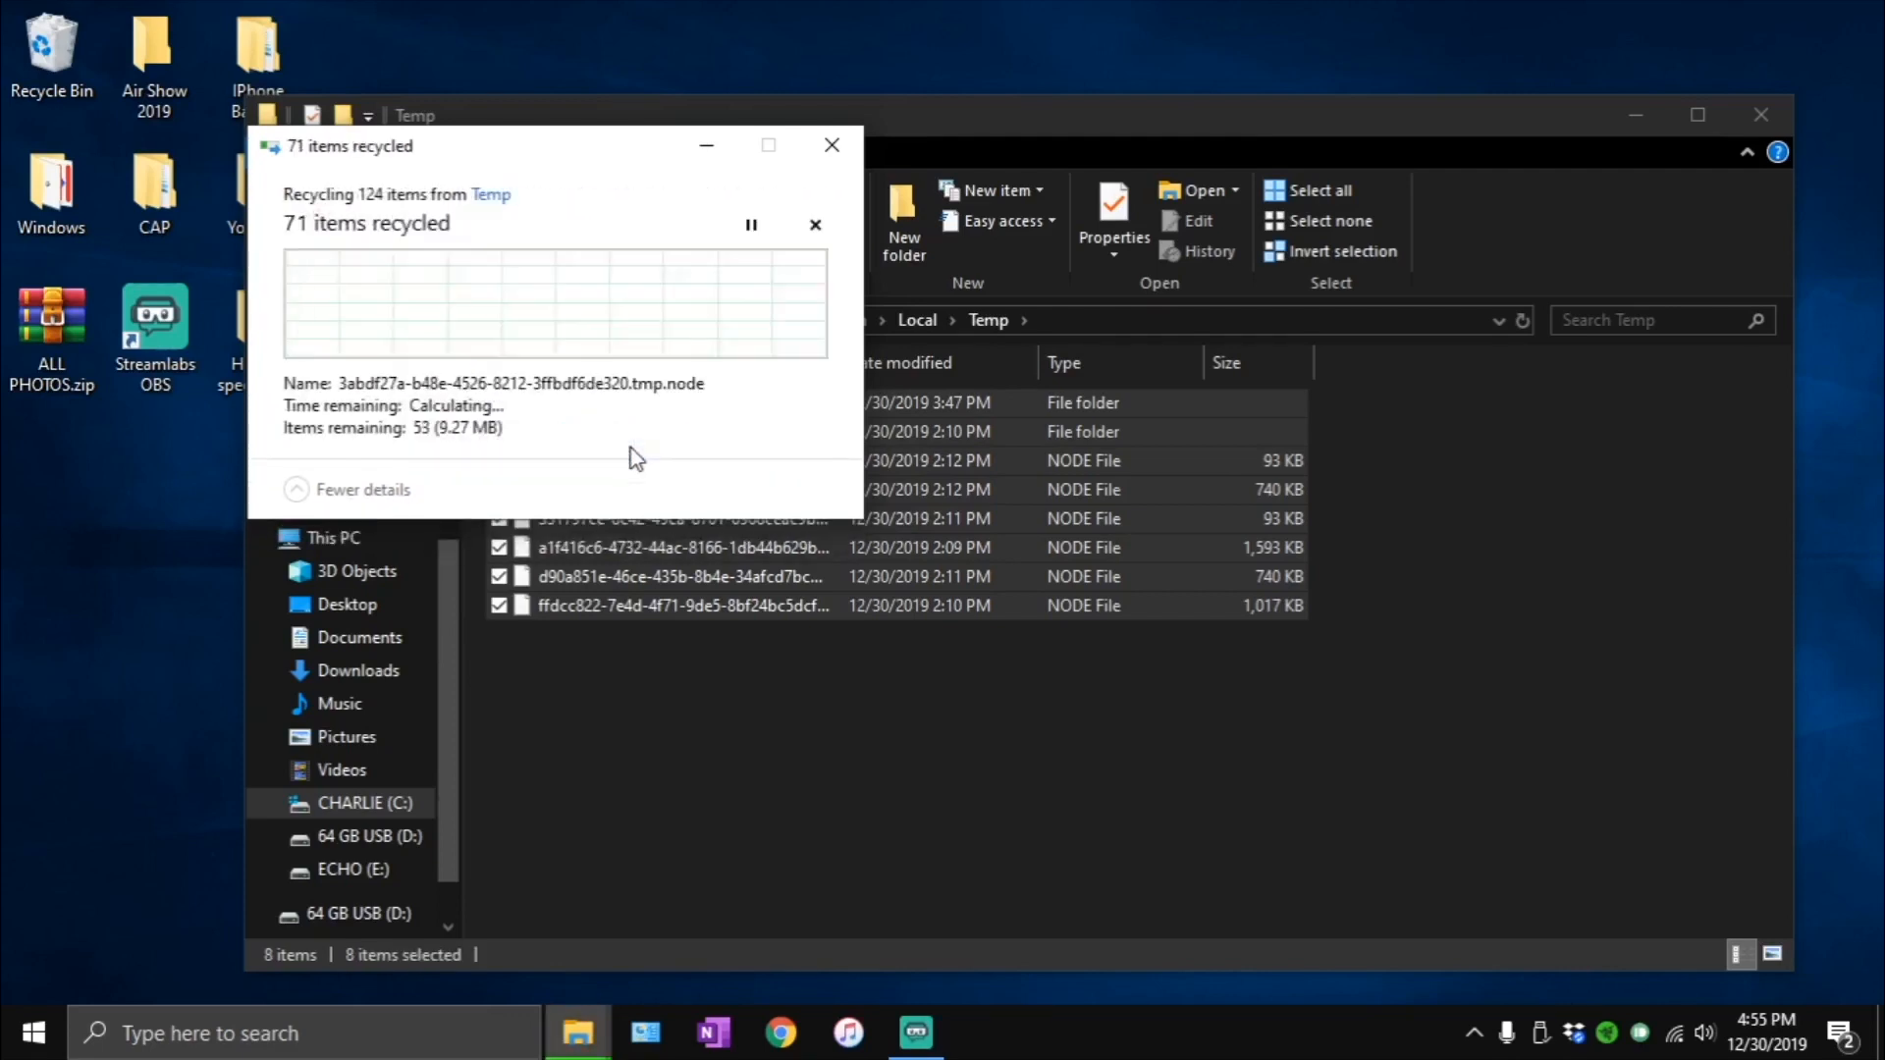
click(361, 379)
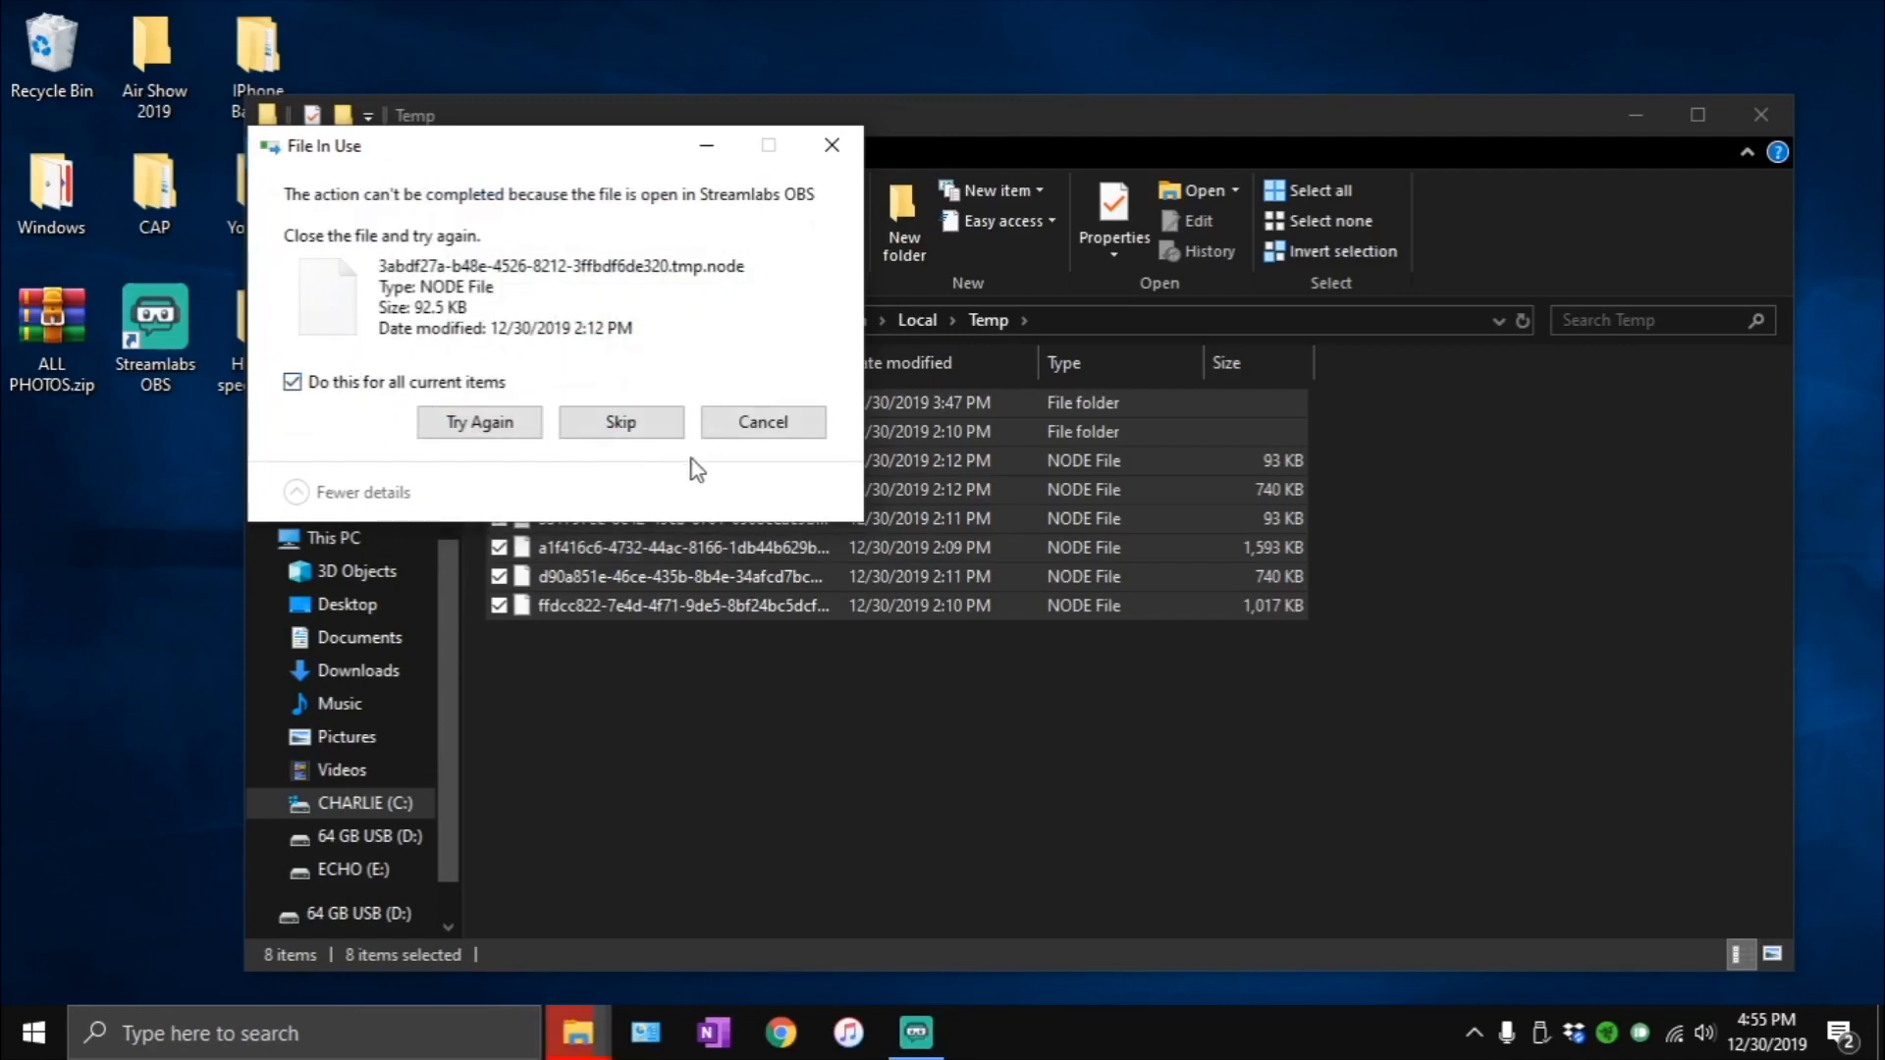
click(601, 420)
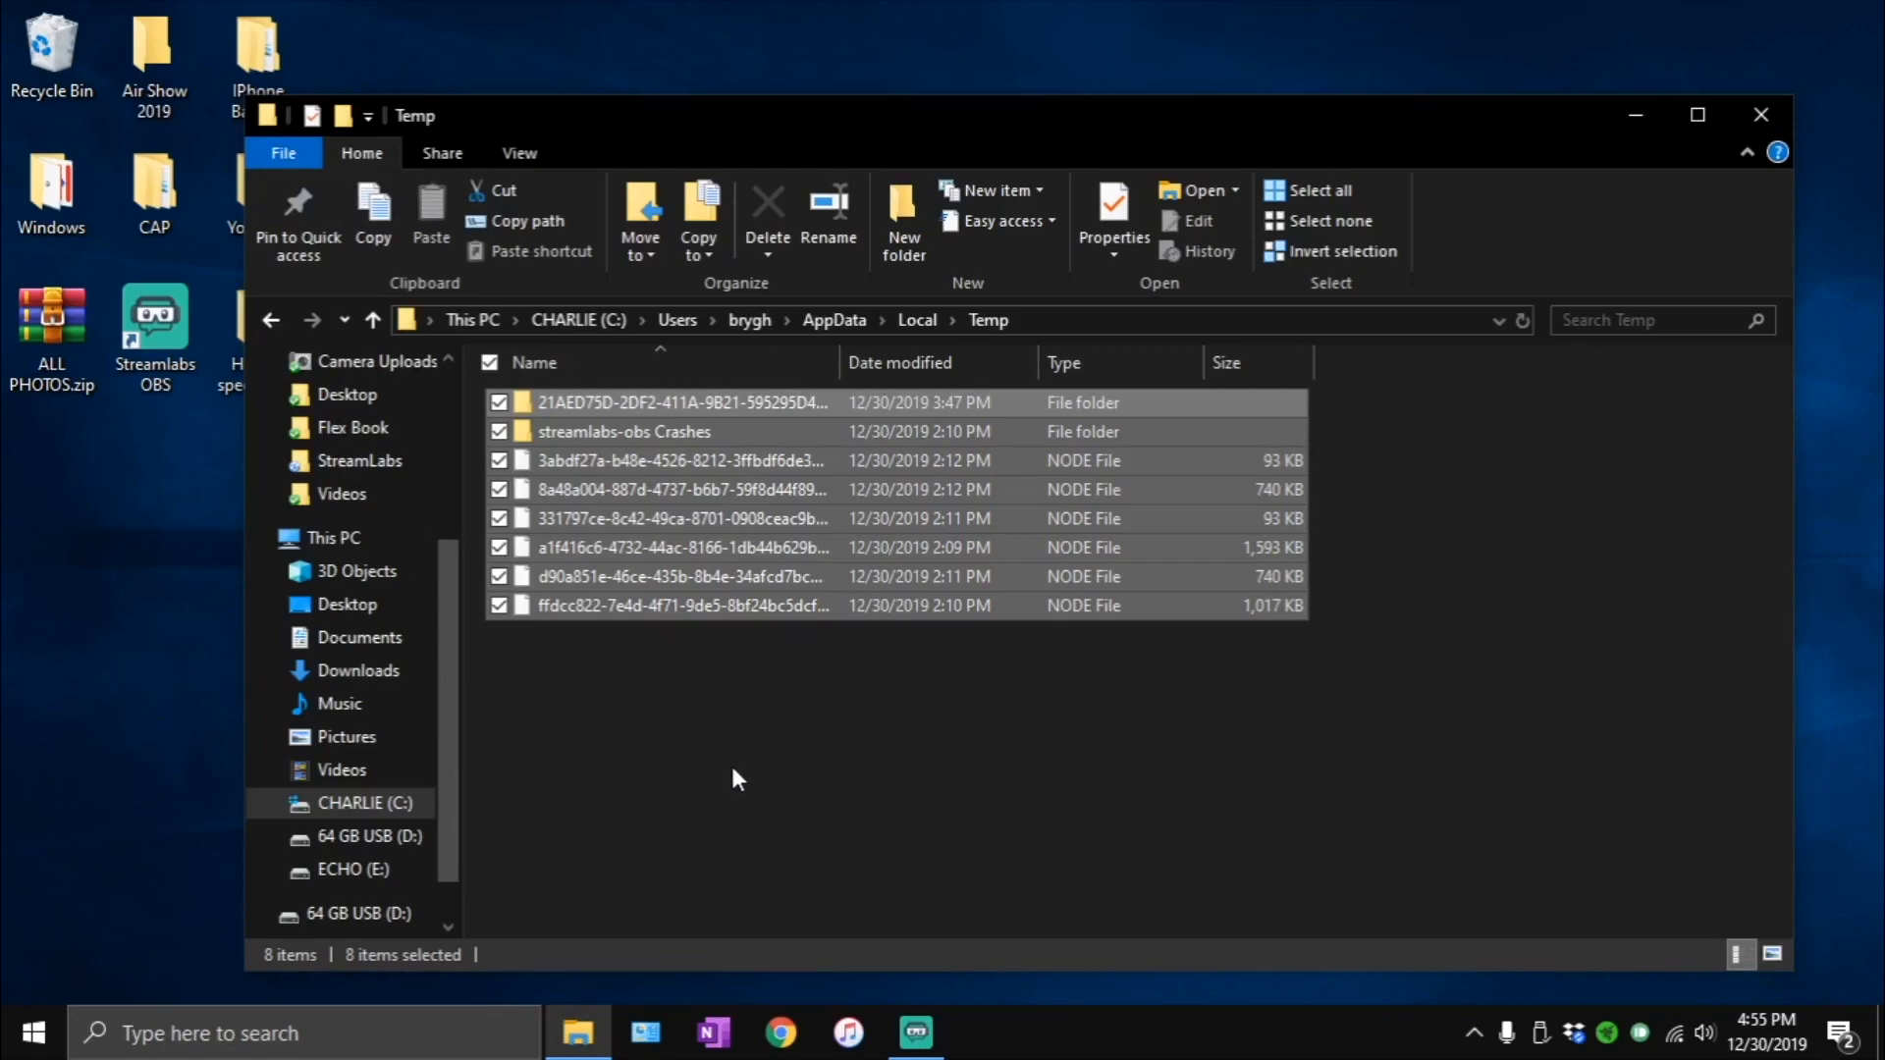
- Try again to delete the remaining items in the Temp folder, skipping all those in use, and close the folder window
key(Delete)
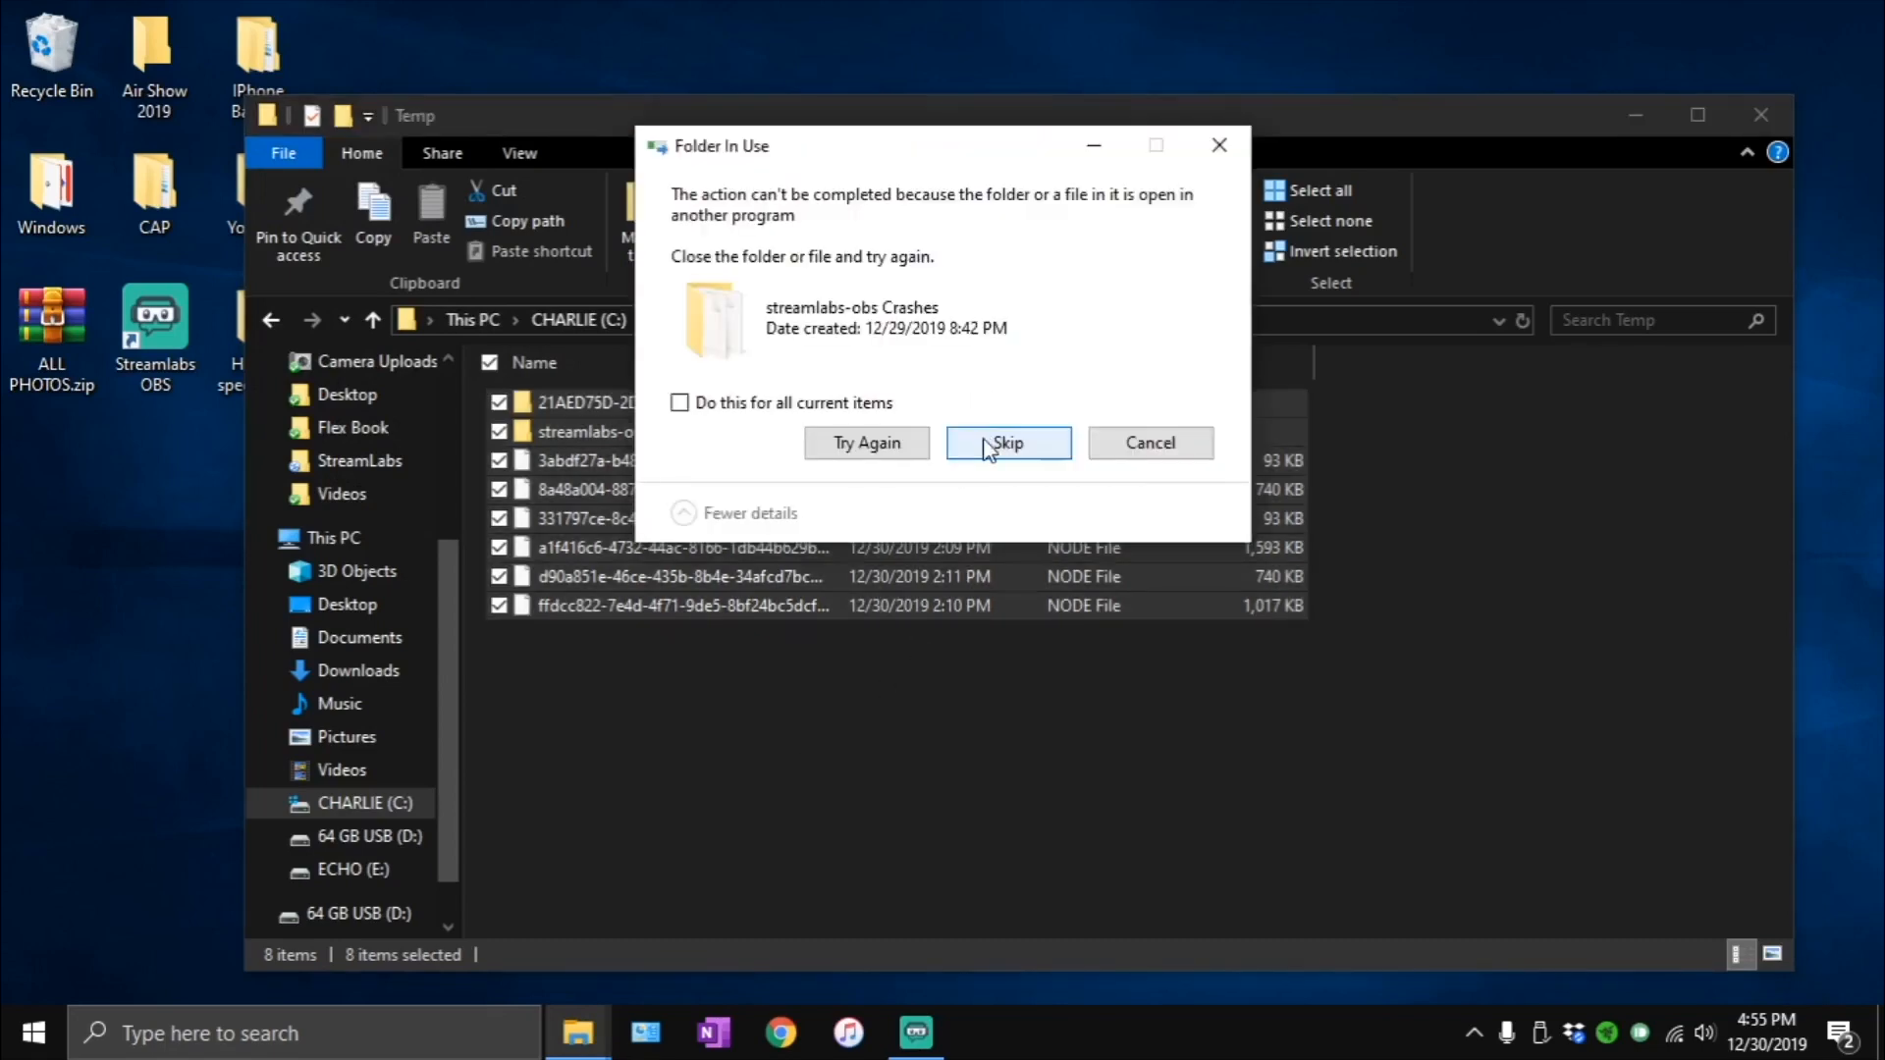
click(988, 444)
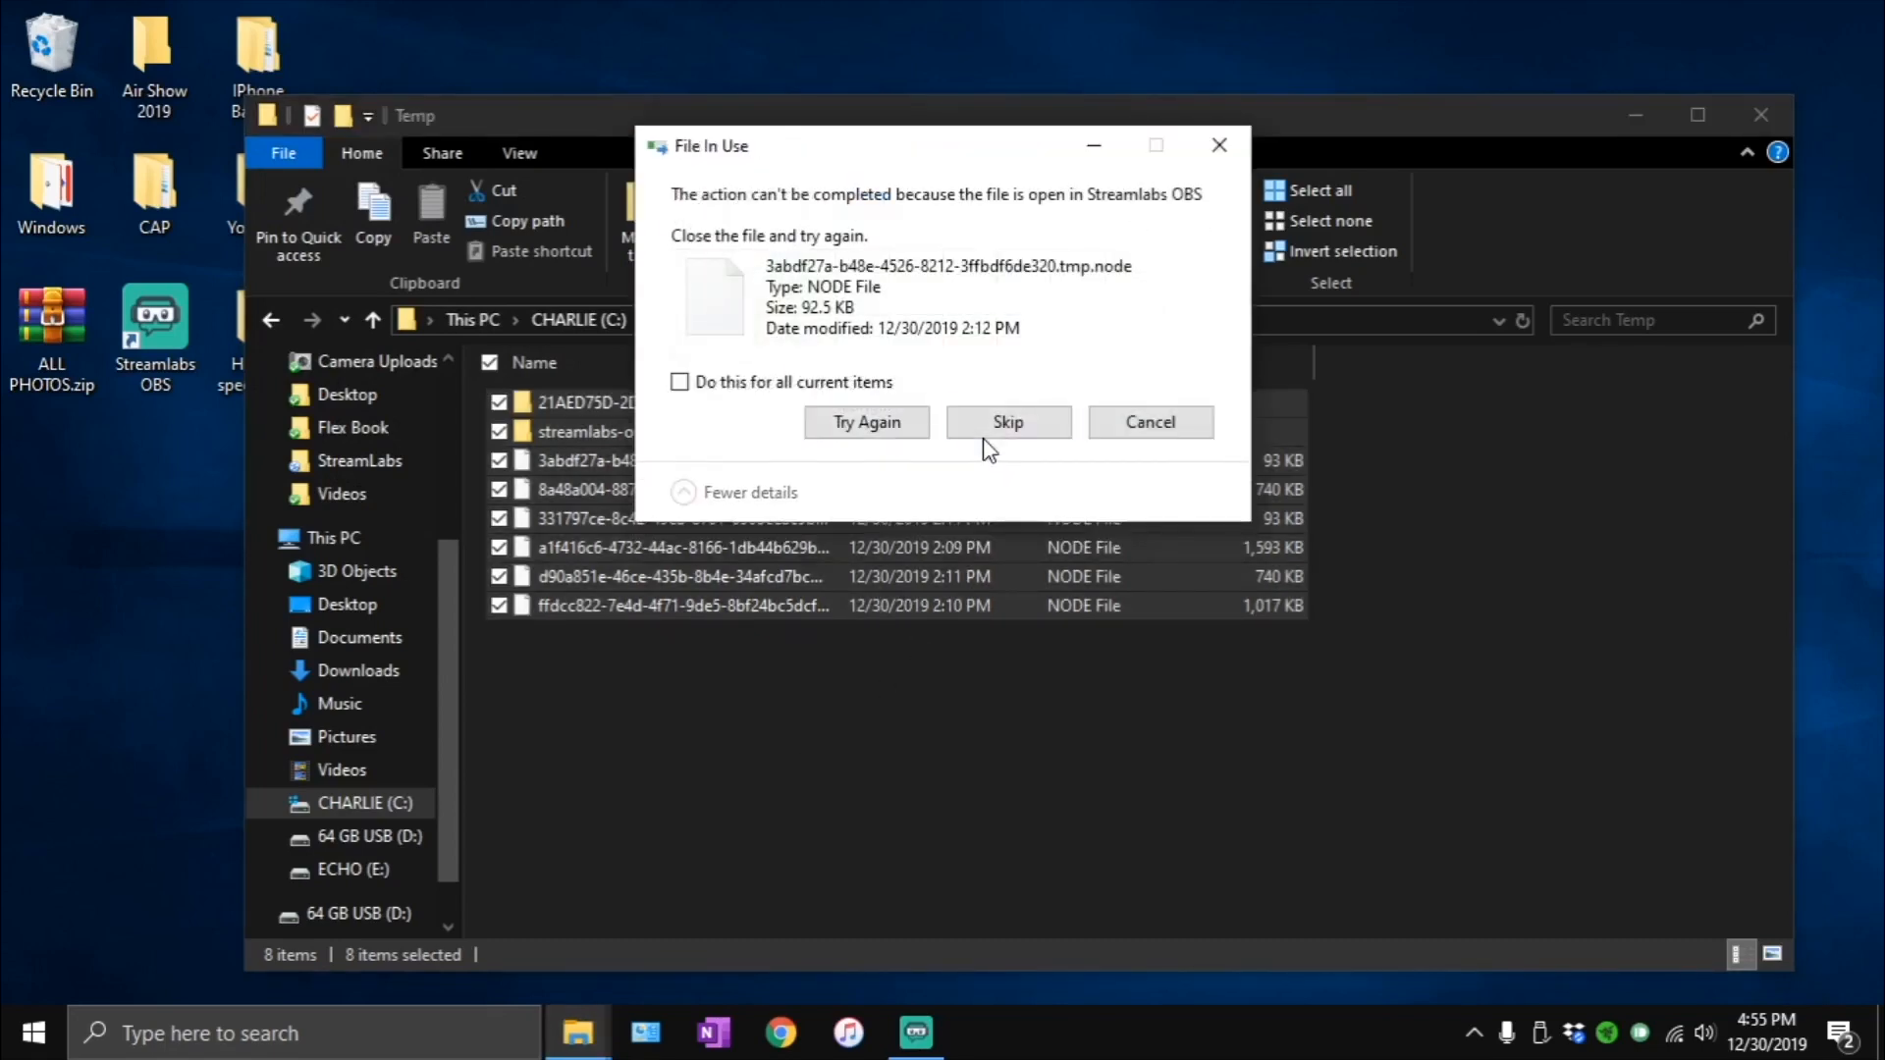
click(985, 438)
click(986, 438)
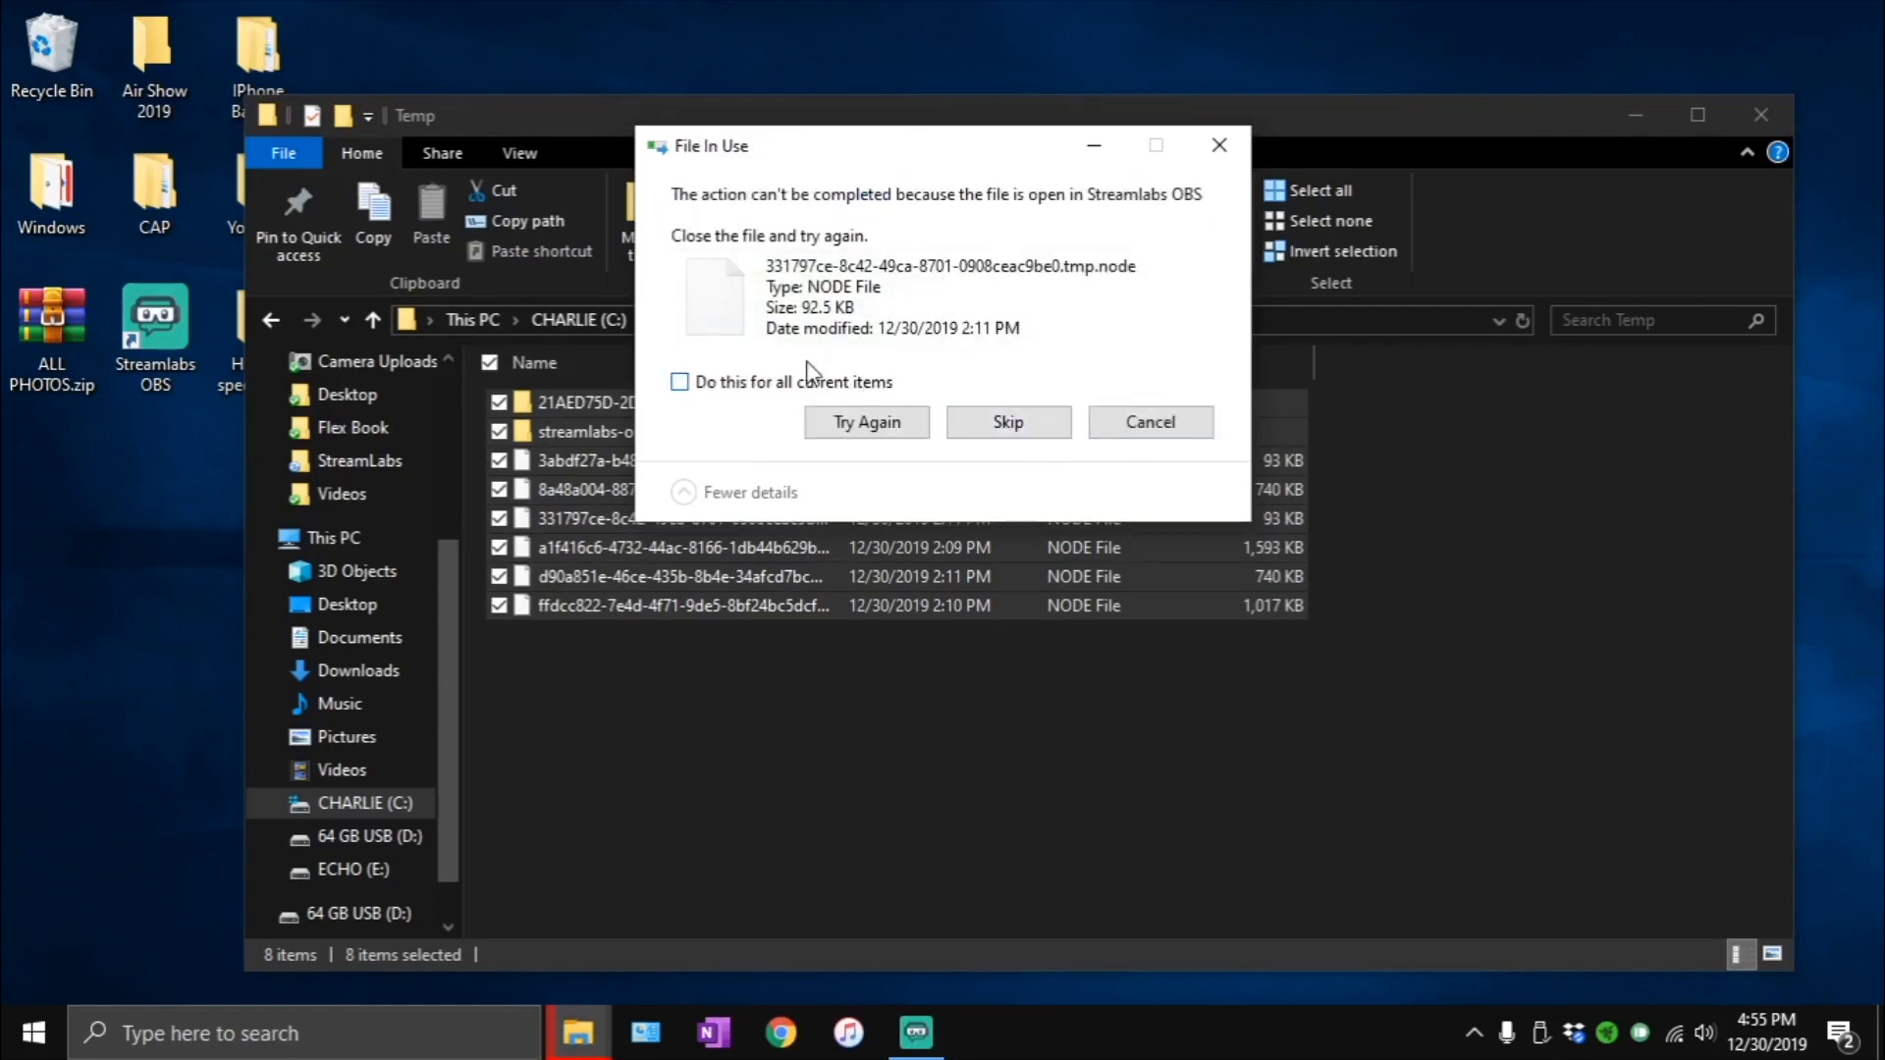
click(807, 386)
click(1048, 439)
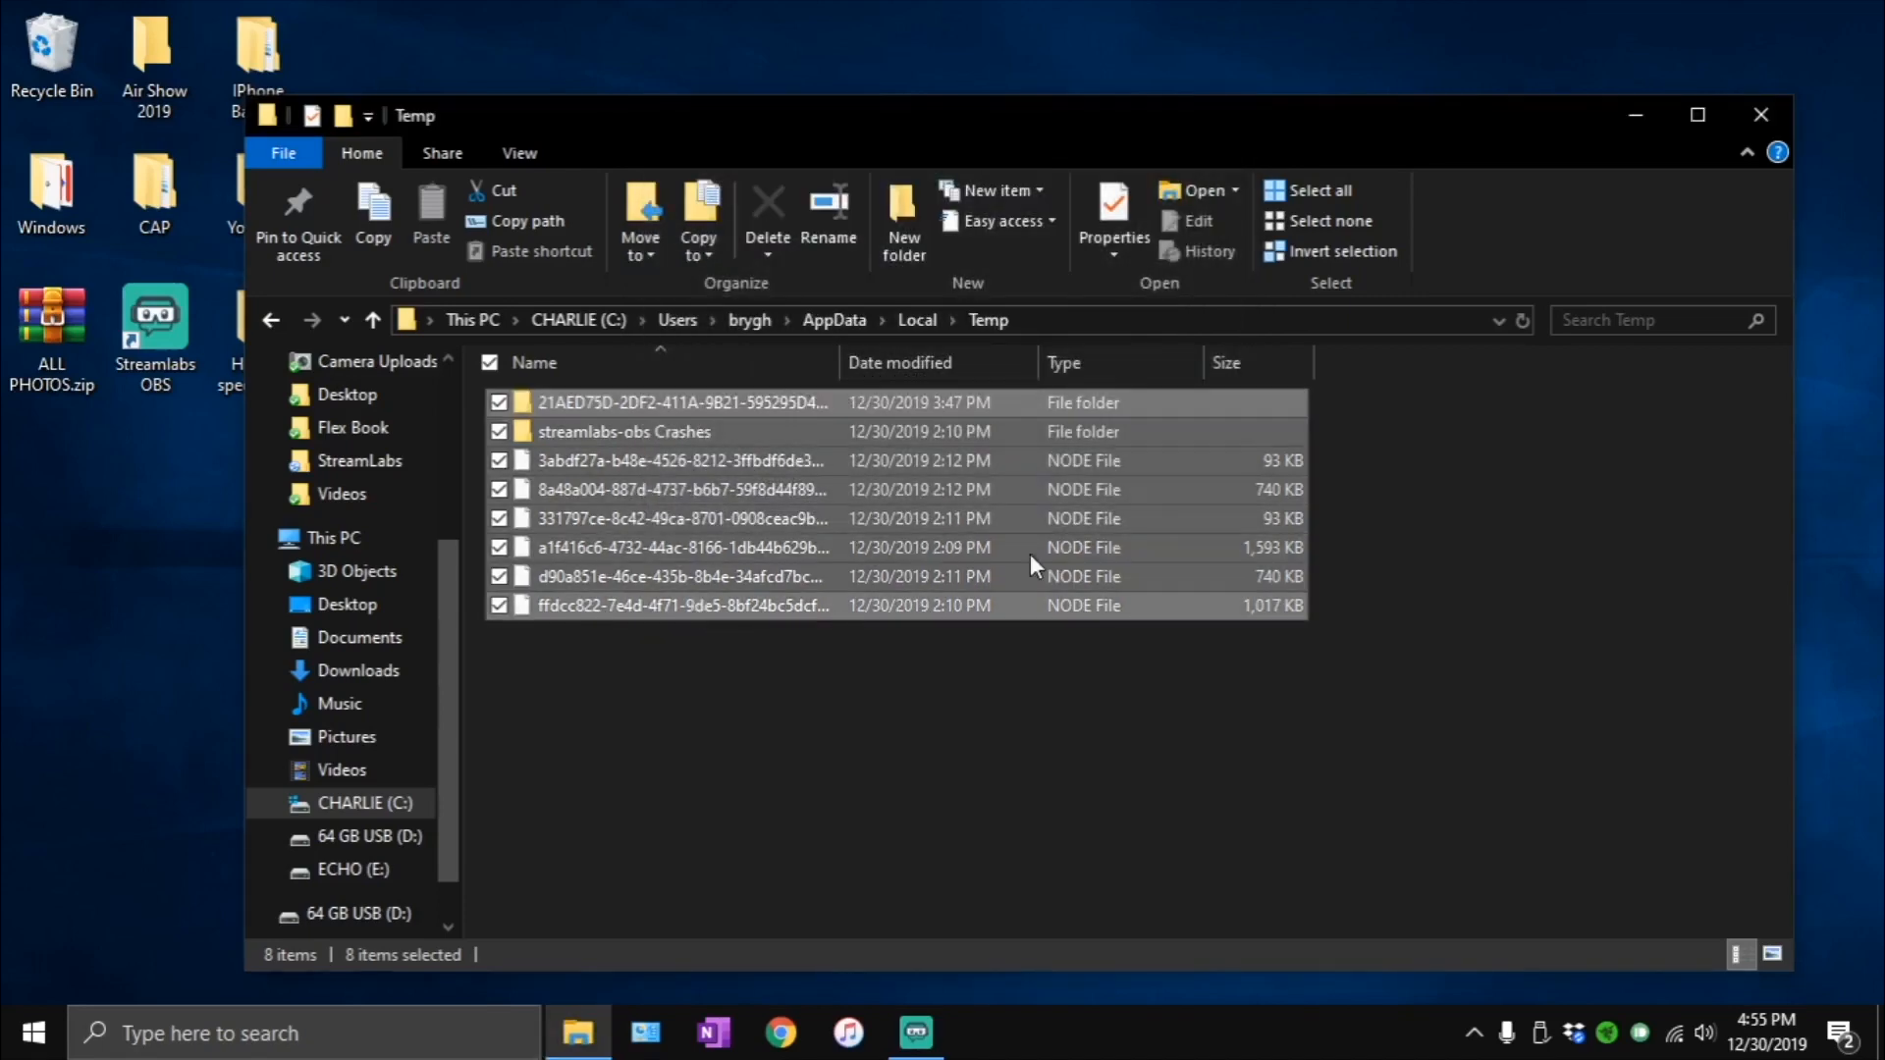
click(1763, 125)
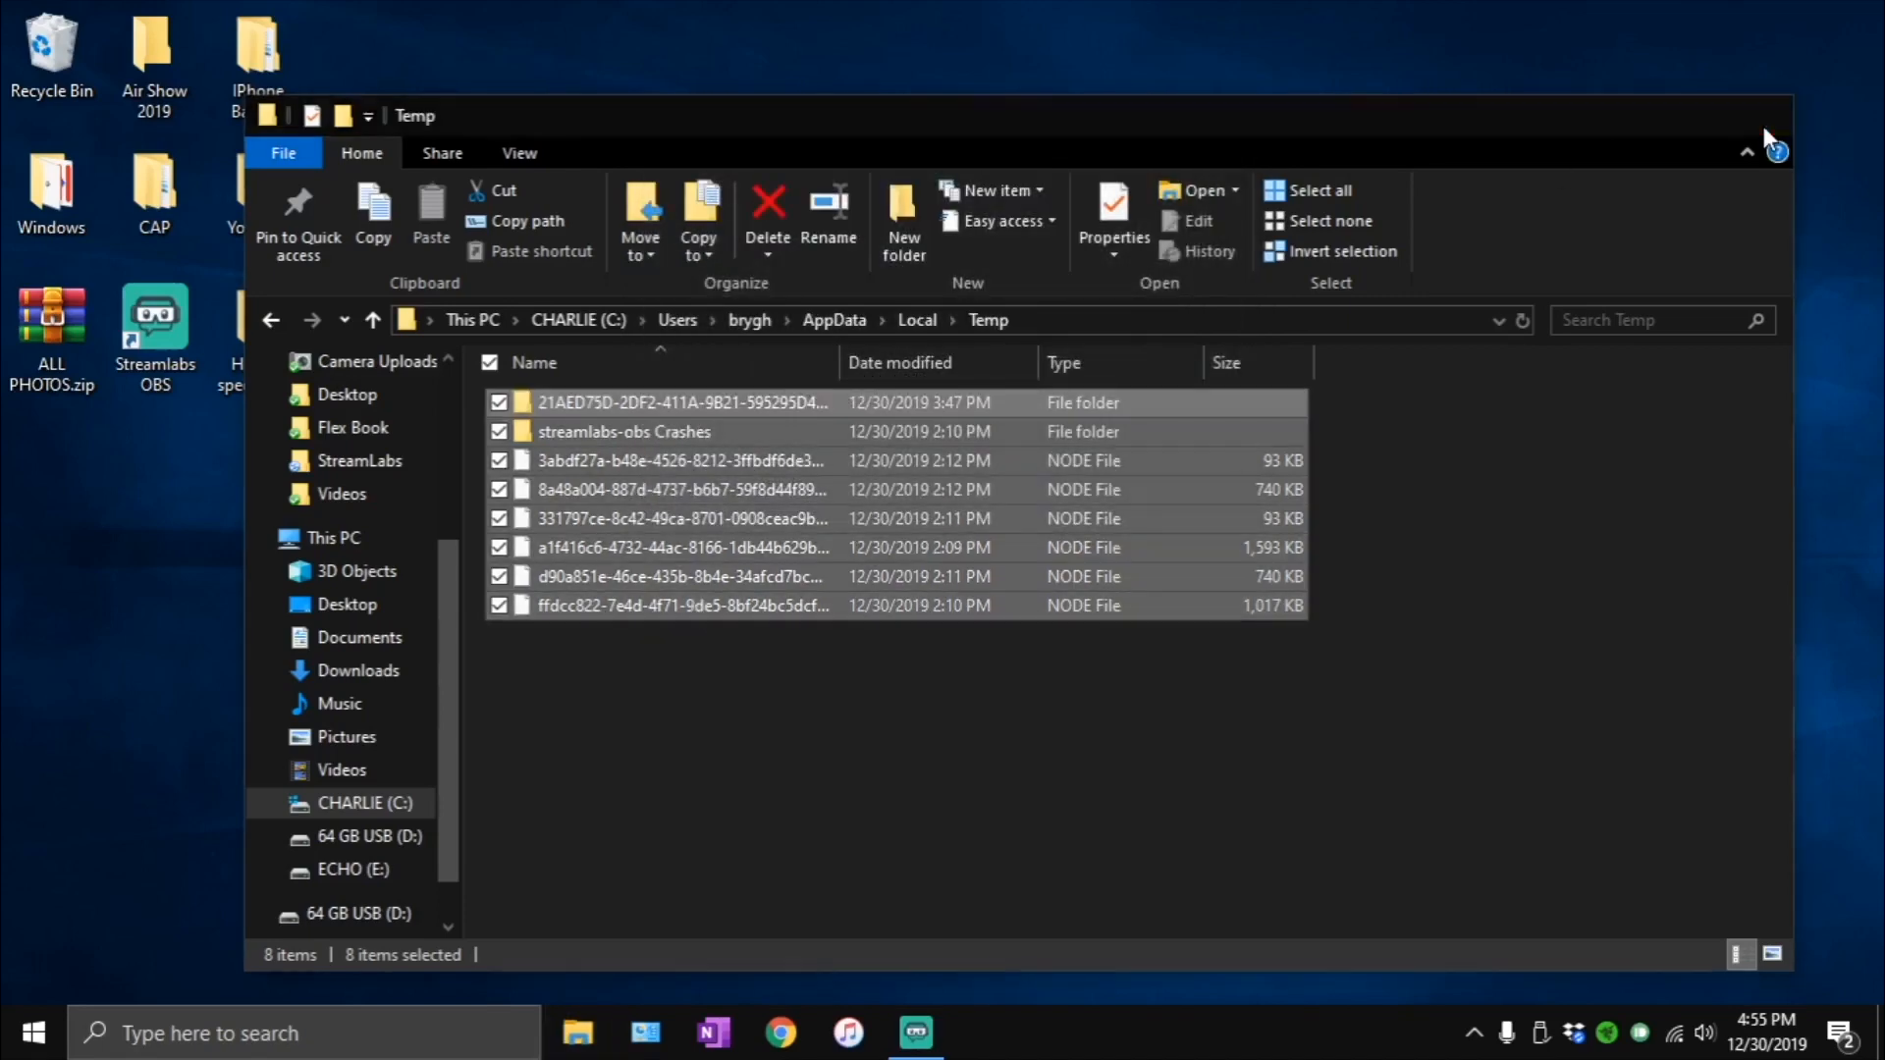
- Empty the Recycle Bin and confirm the permanent deletion of its contents
right_click(59, 45)
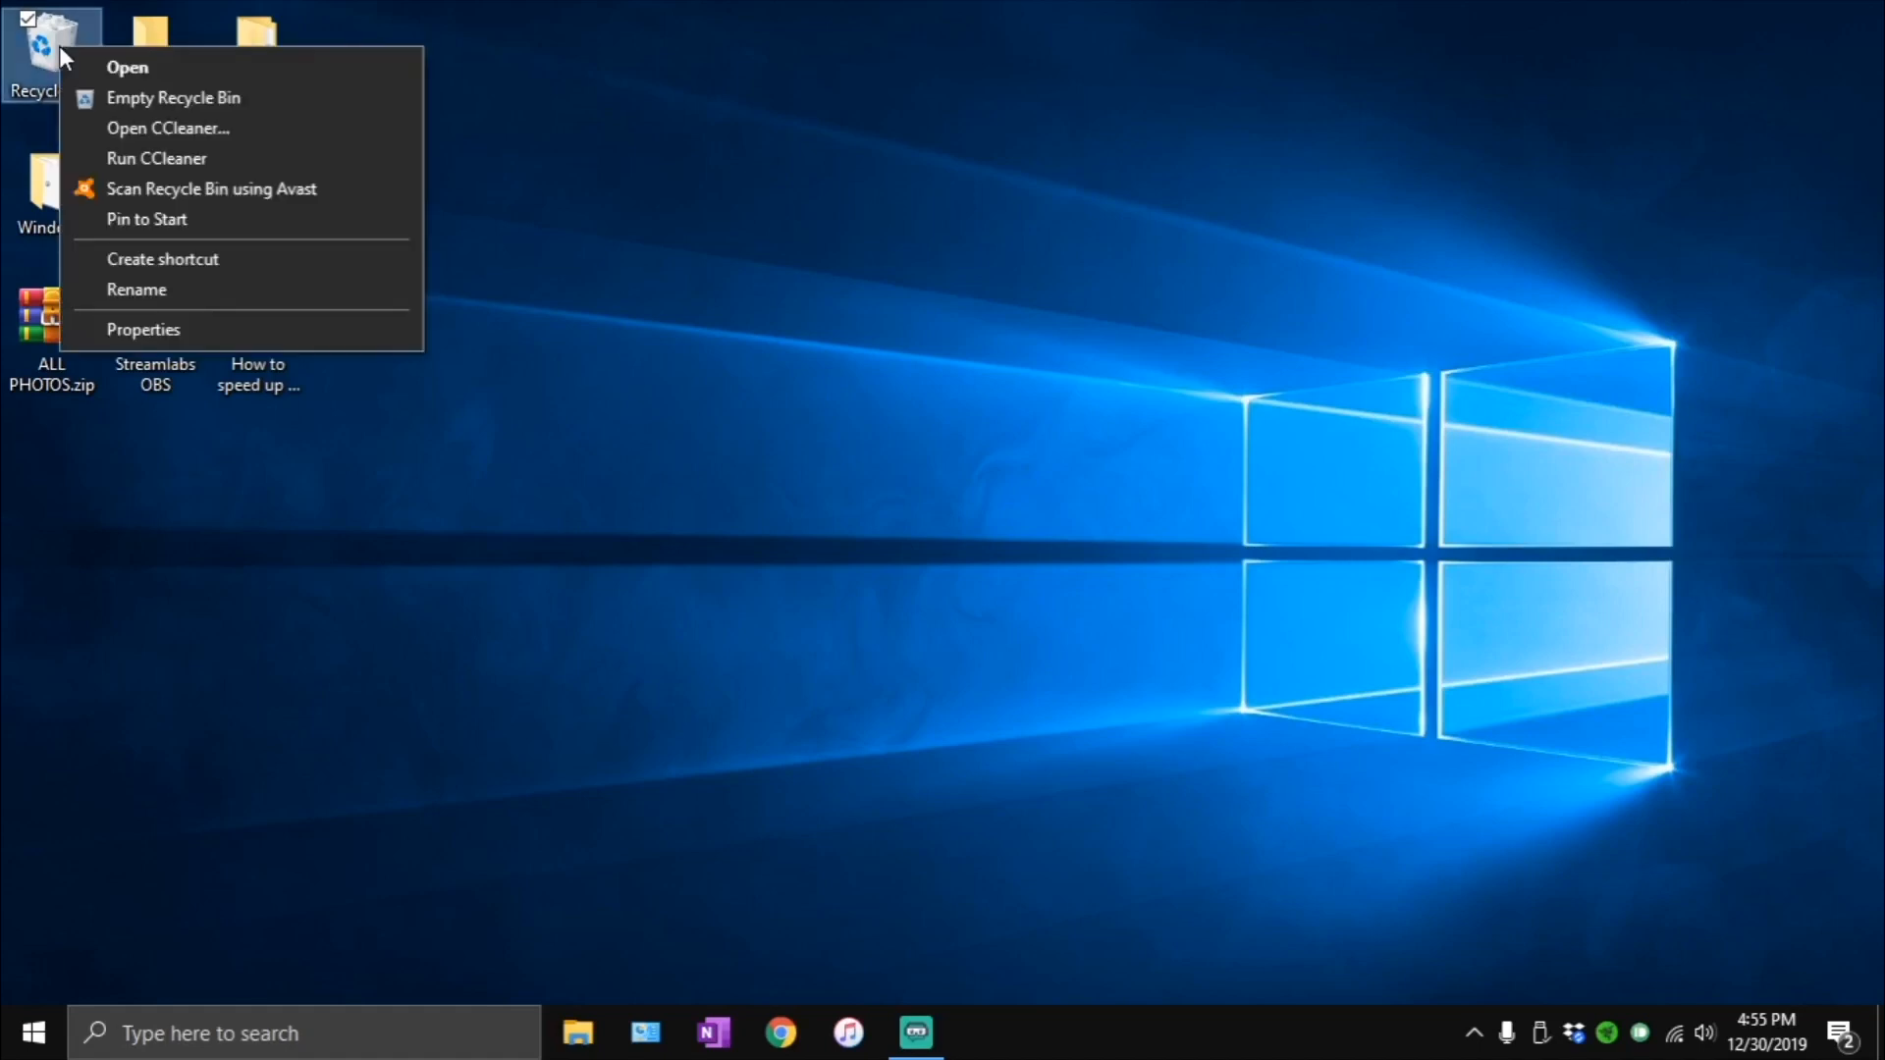
click(103, 99)
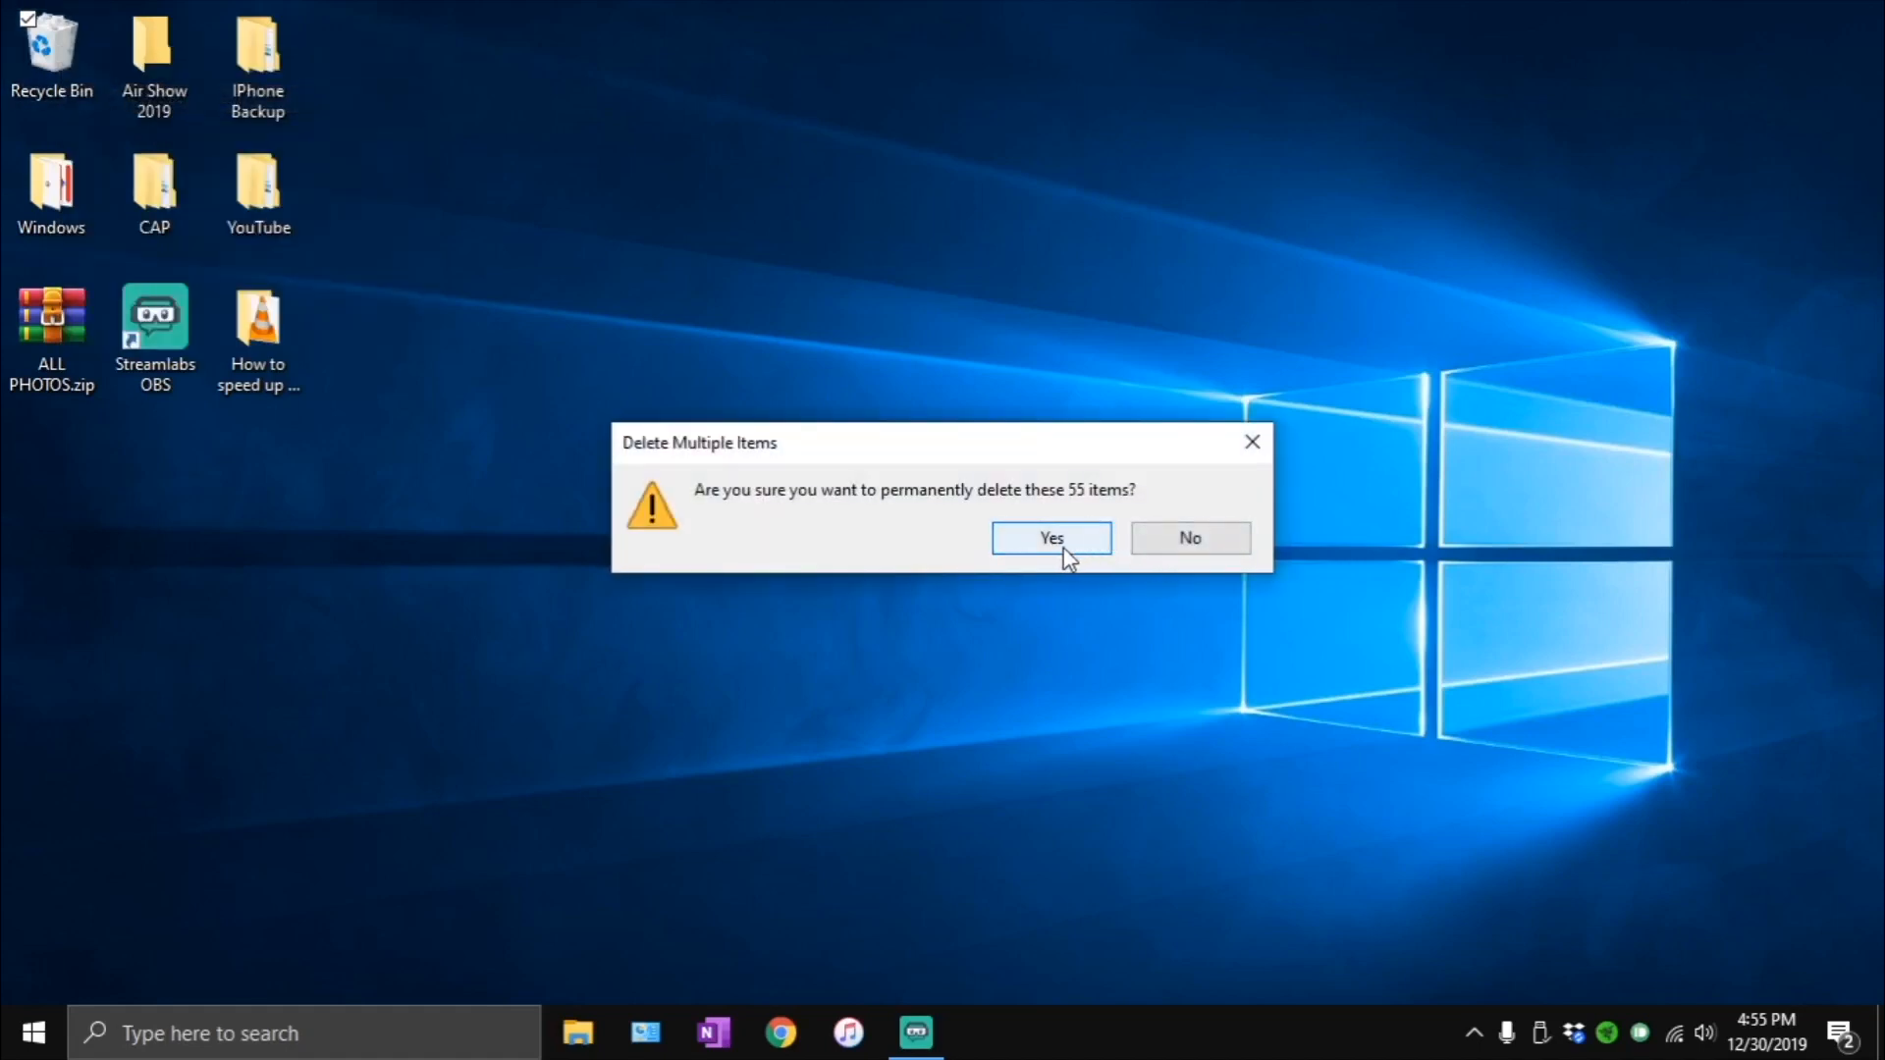
click(1058, 540)
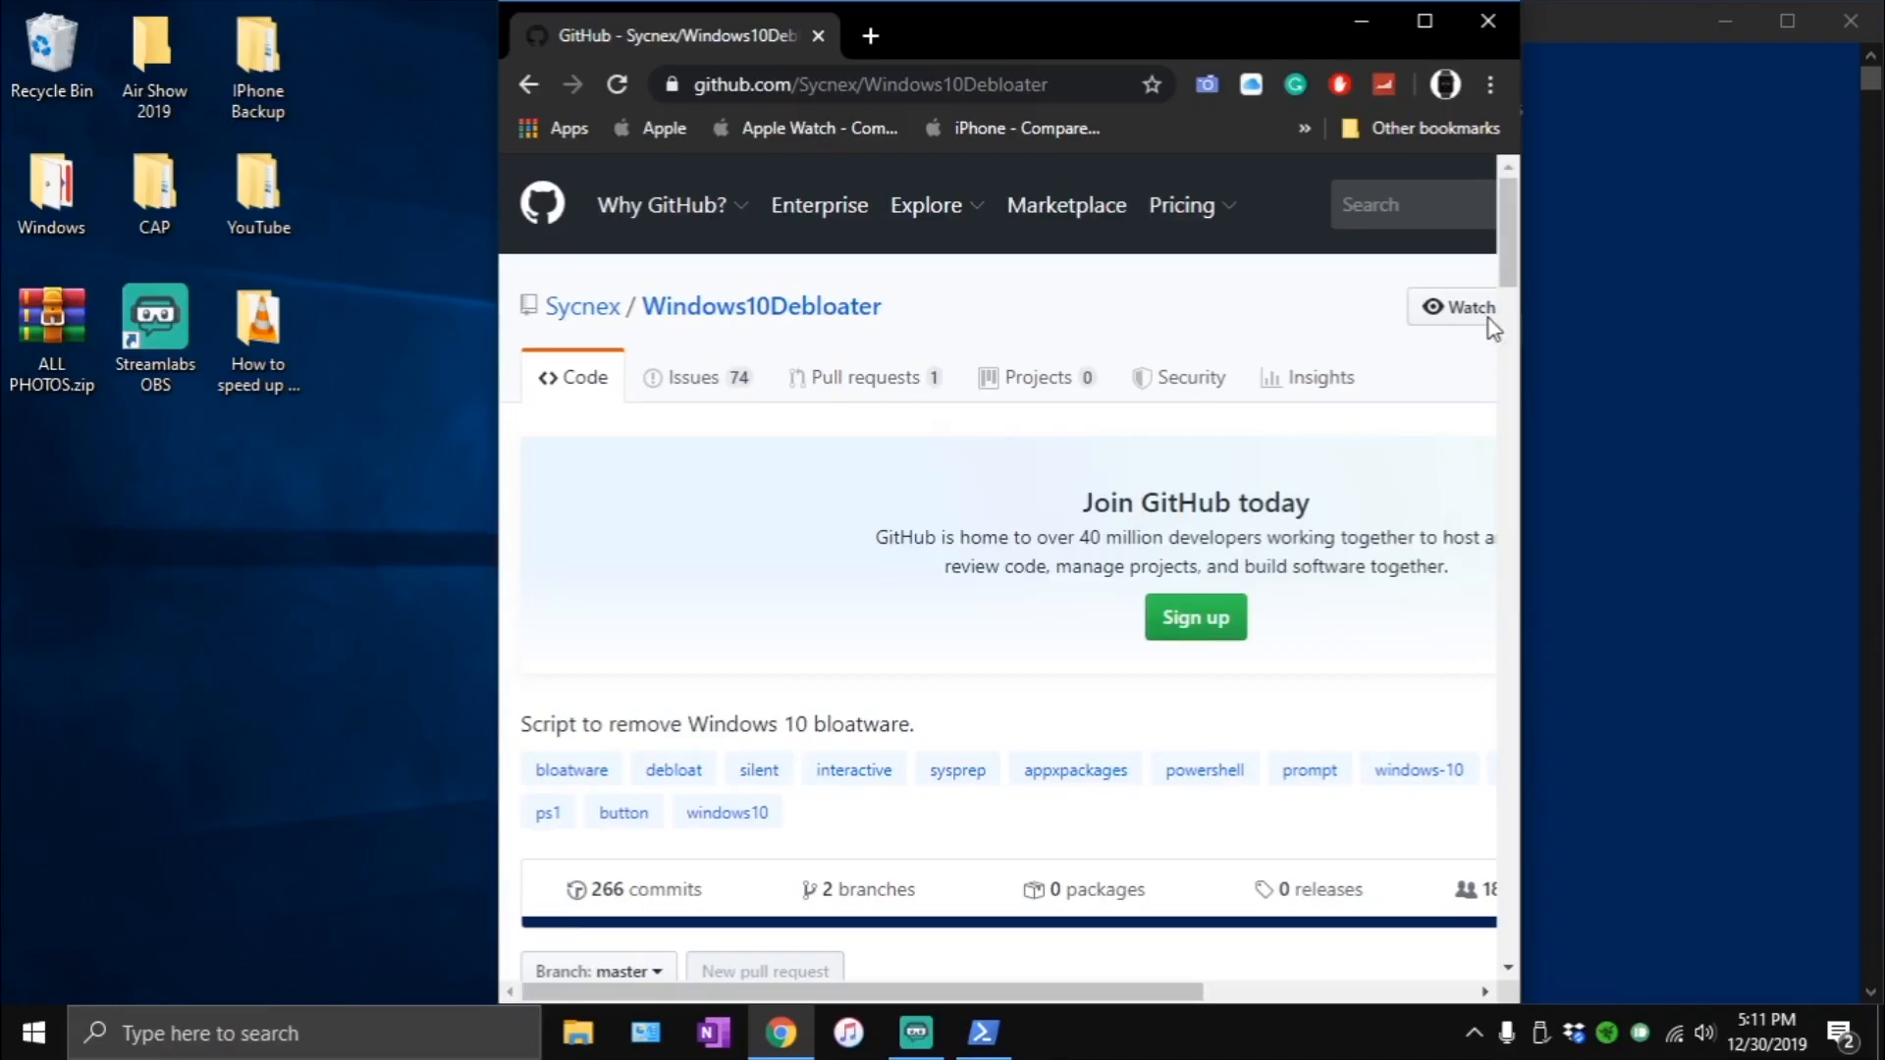
- Download the Sycnex/Windows10Debloater repository from GitHub as a ZIP file with the Chrome window maximized
click(868, 98)
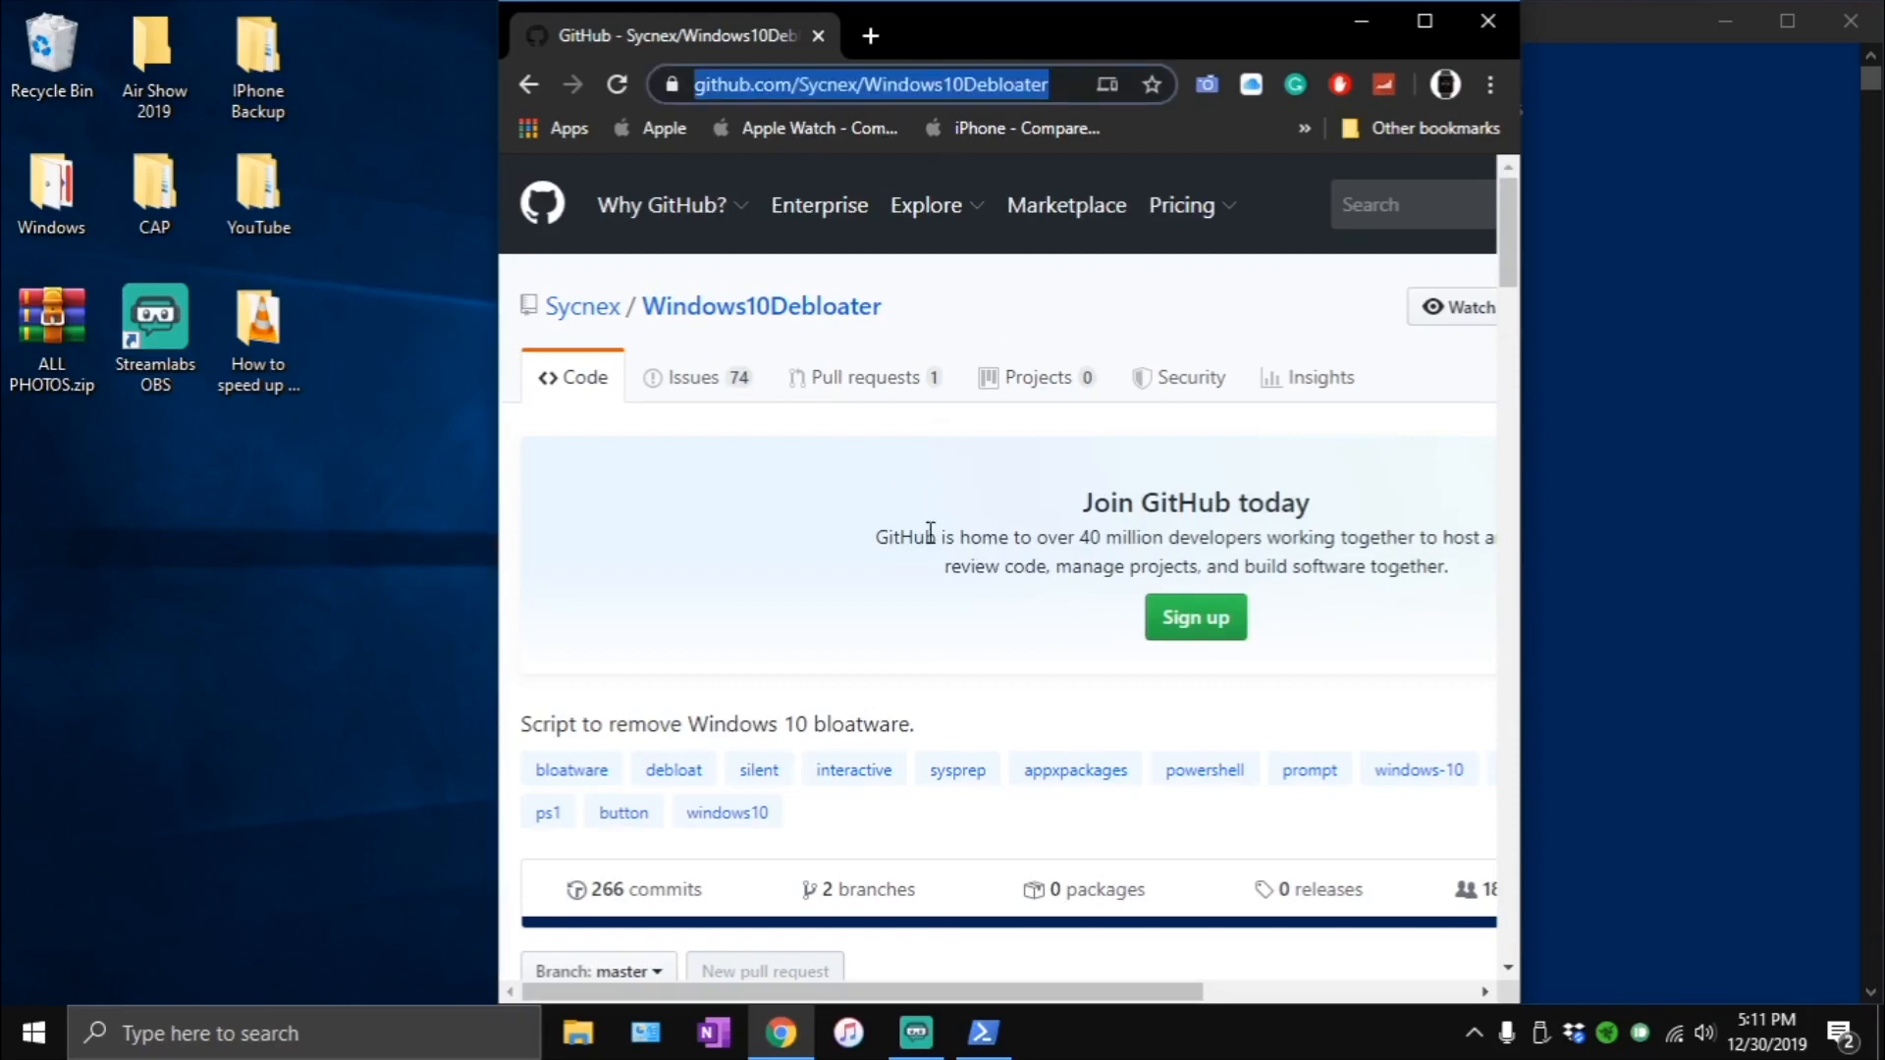
click(743, 561)
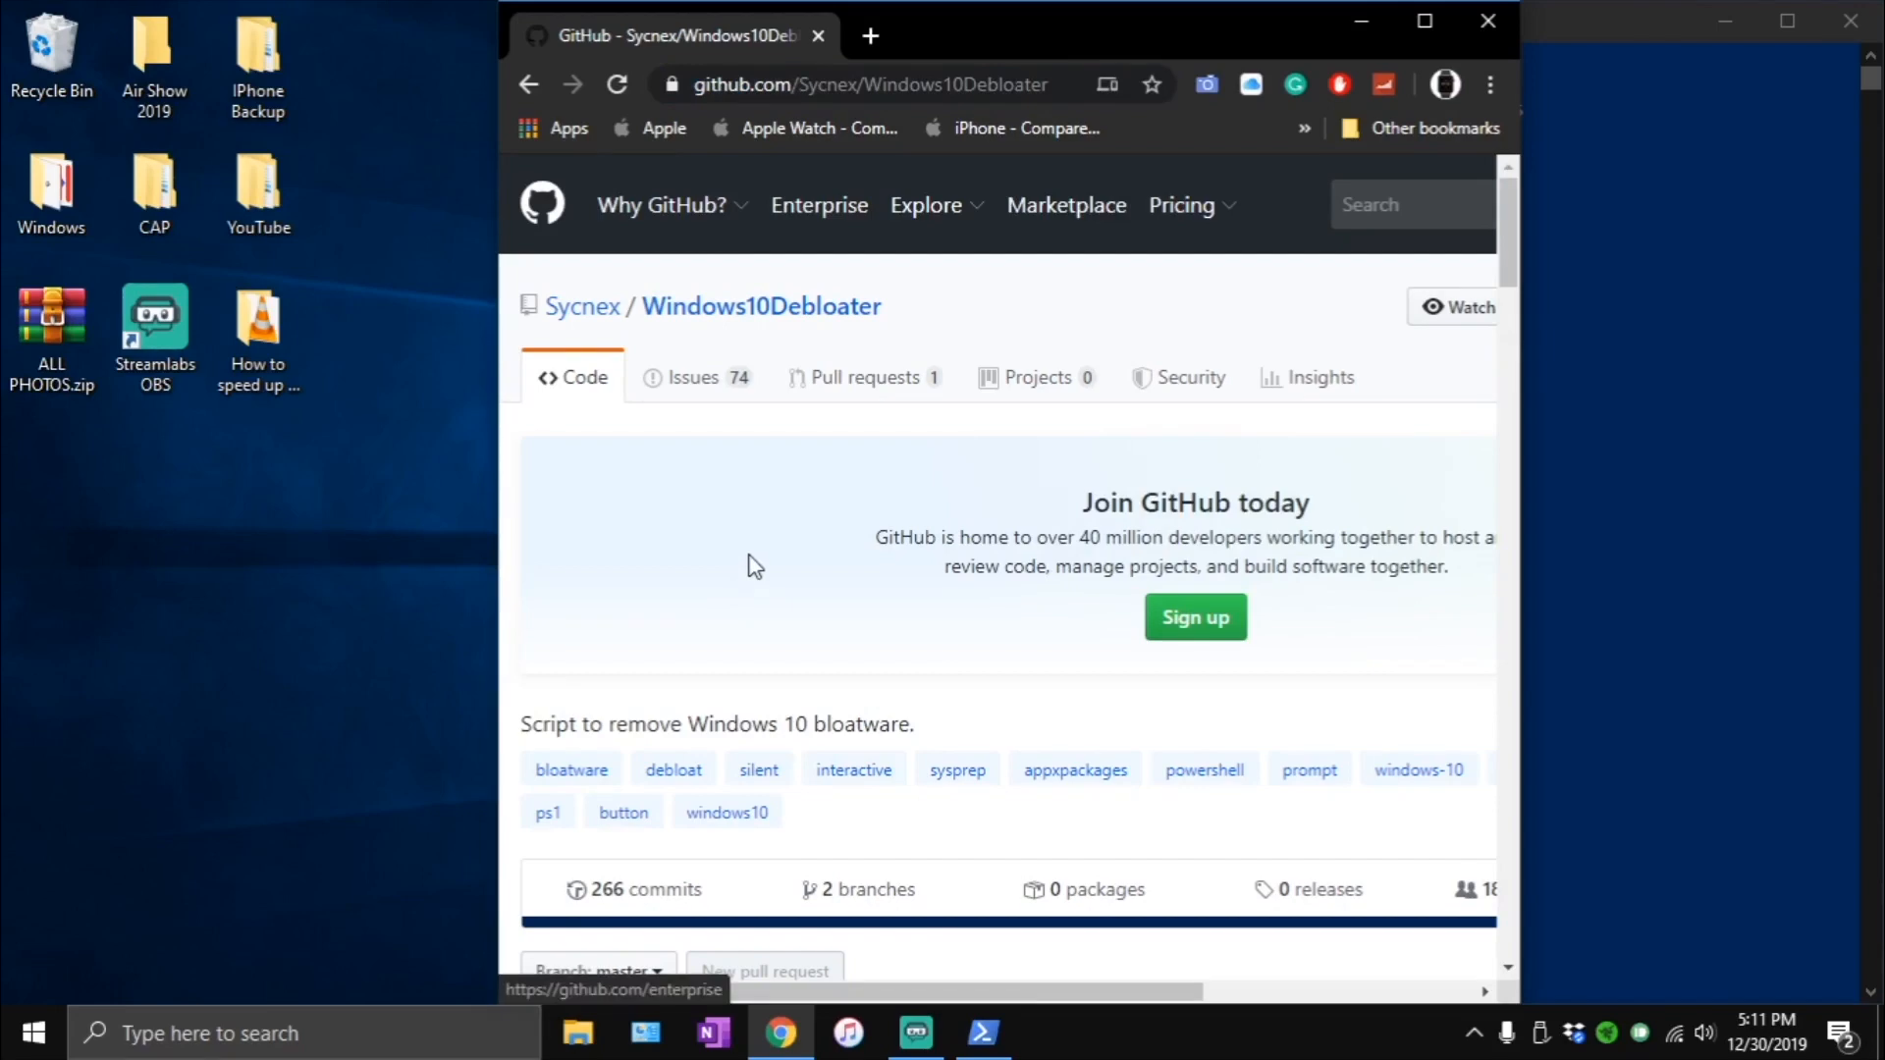
scroll(1309, 535, down, 4)
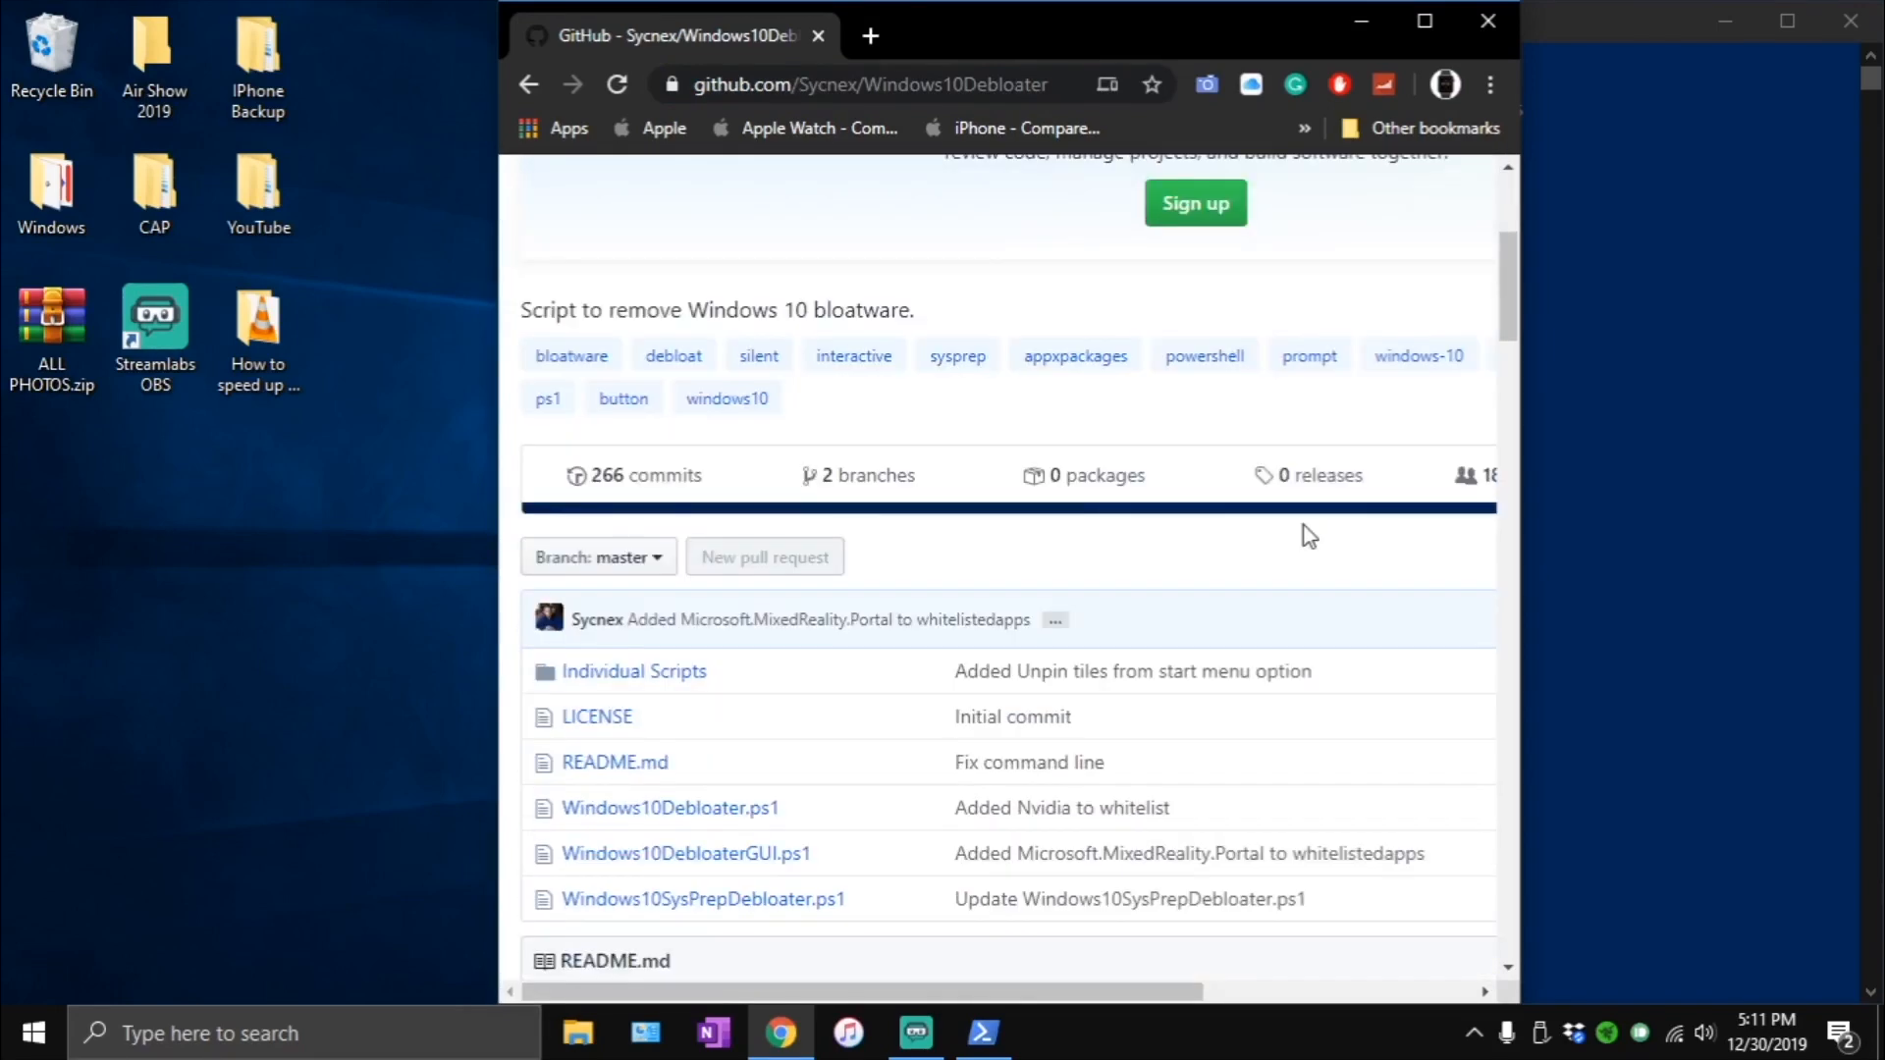
scroll(1309, 535, down, 1)
drag(1129, 988, 1512, 969)
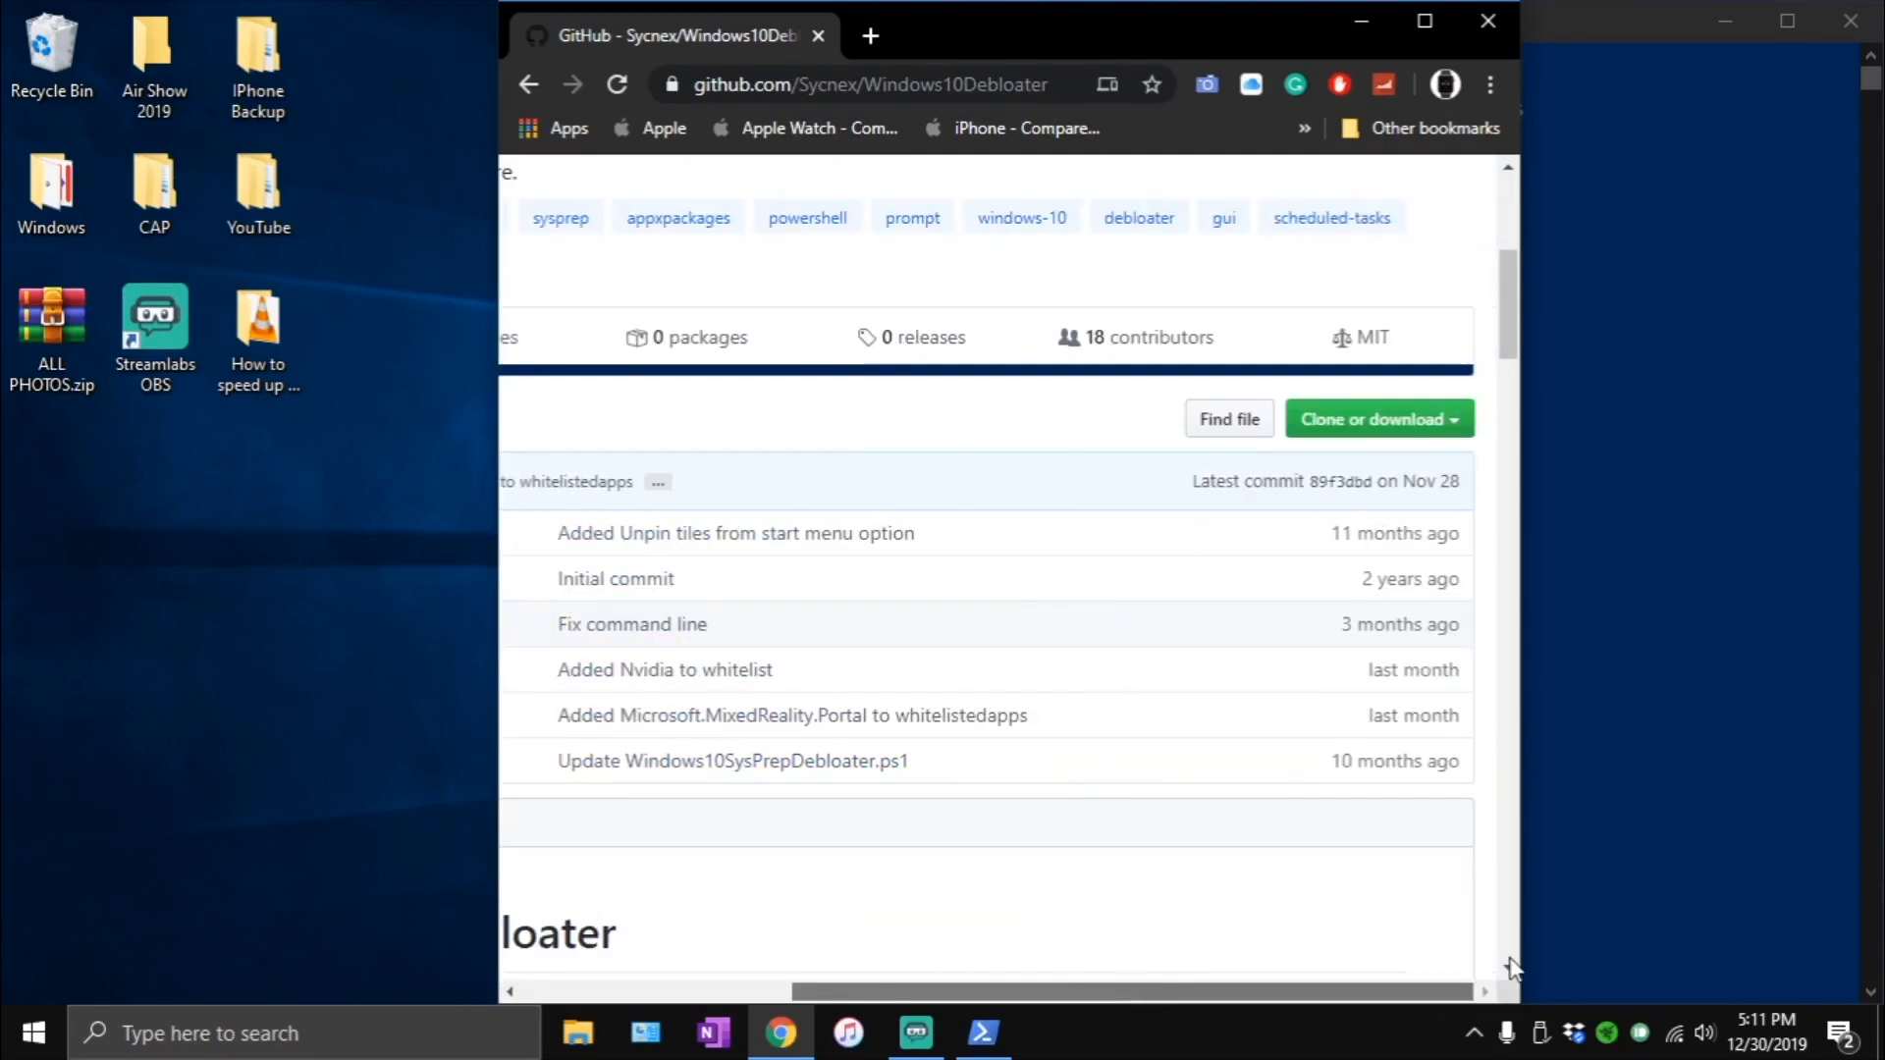
click(1423, 22)
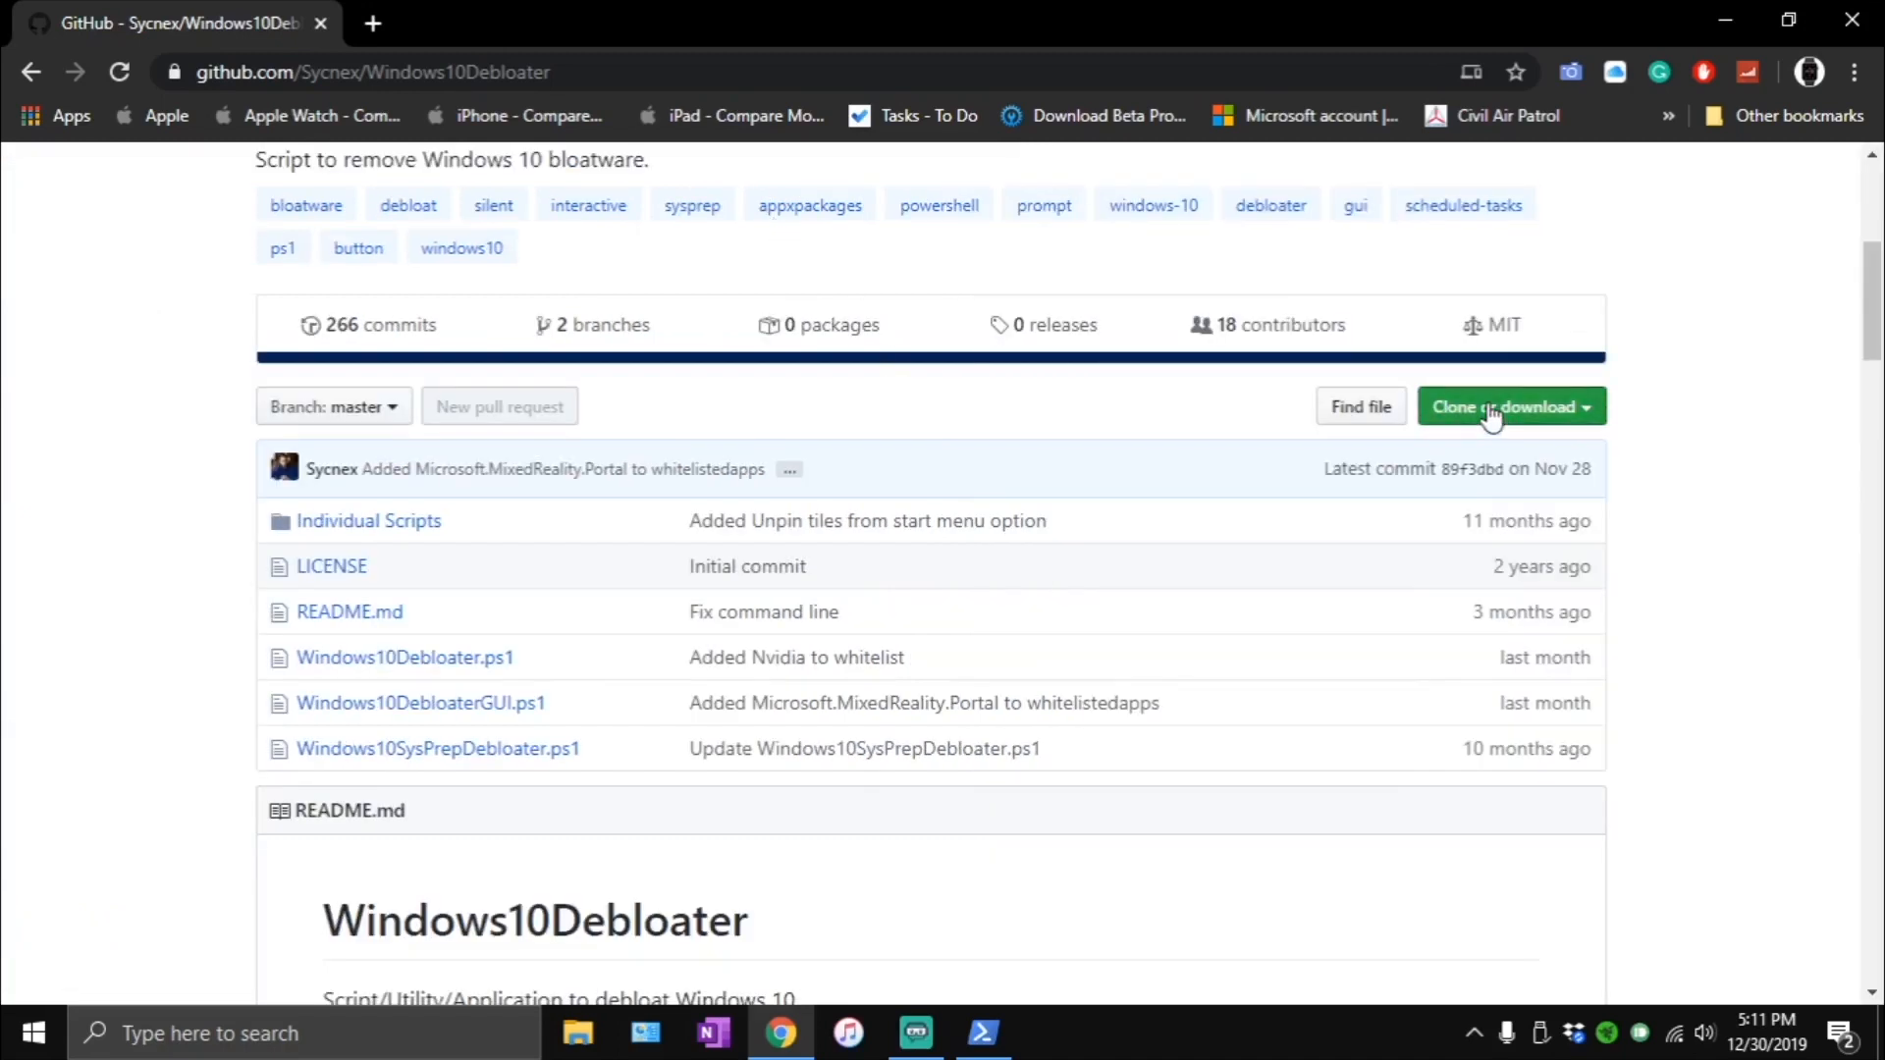
click(1492, 412)
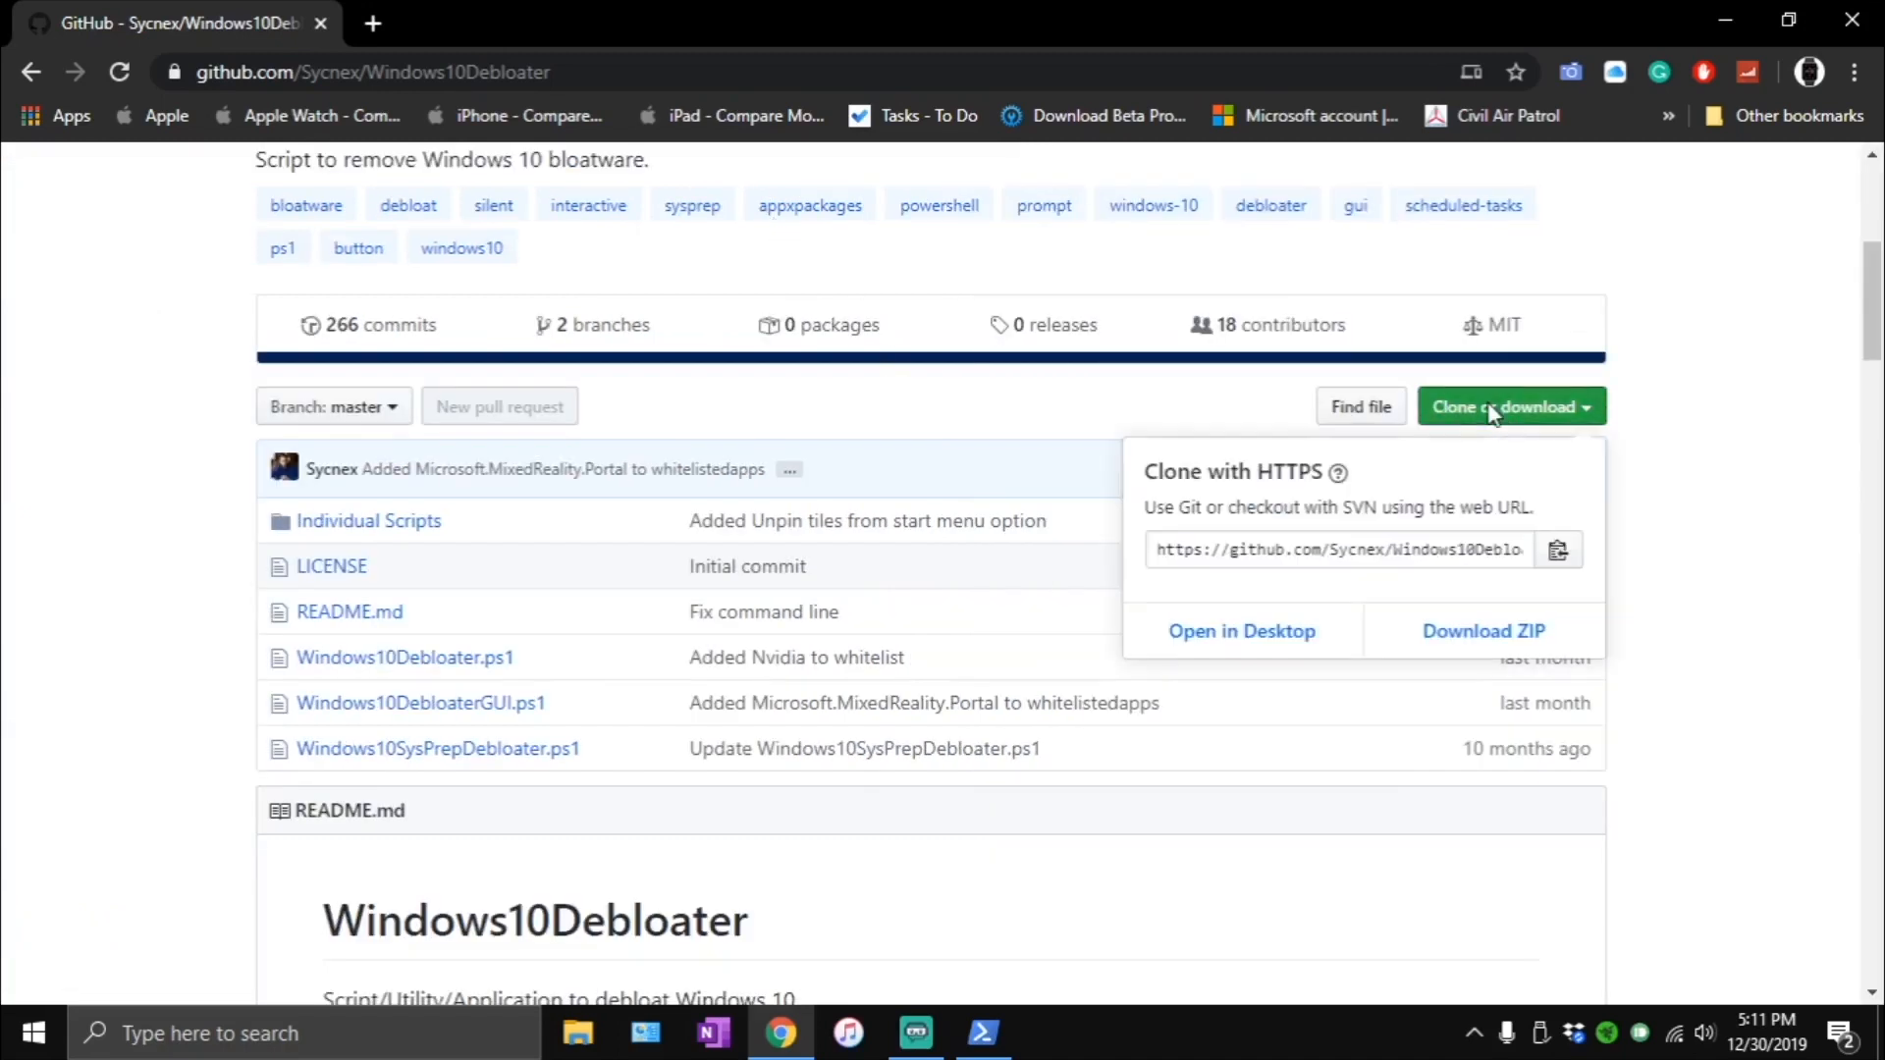
click(1488, 629)
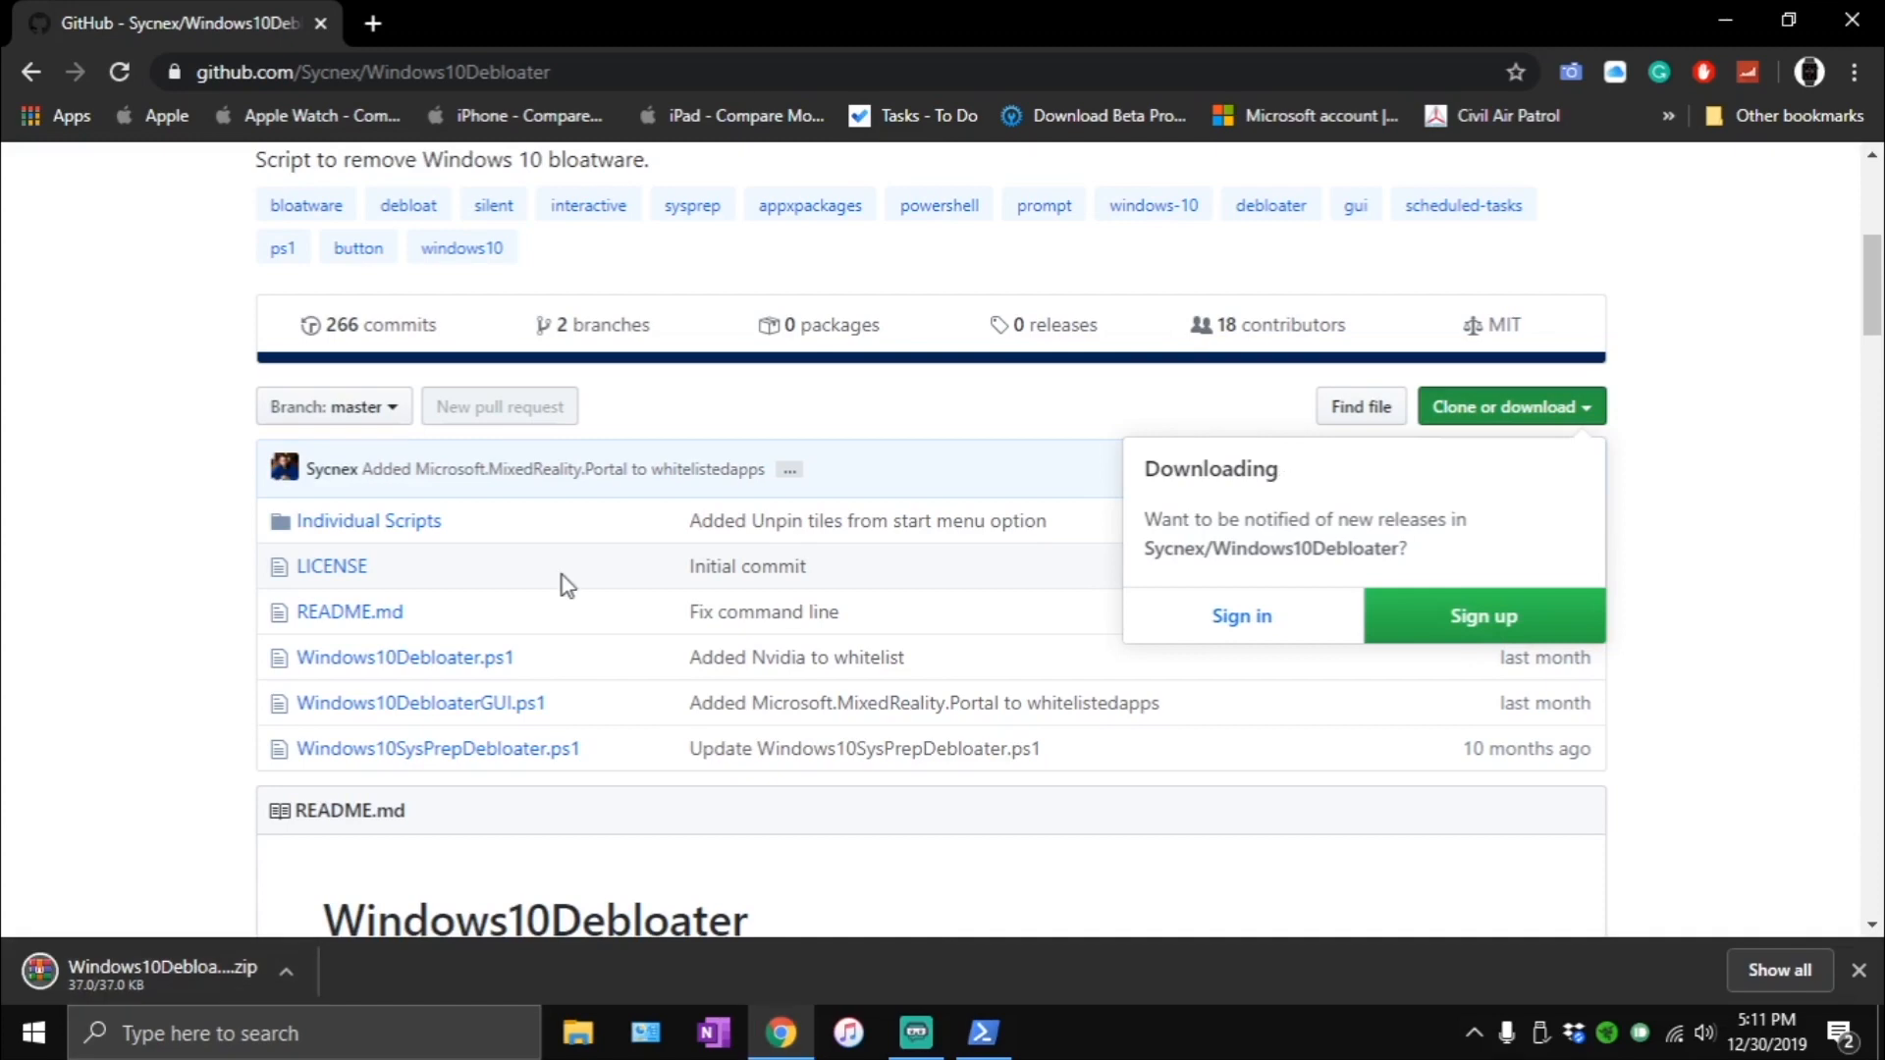
- Place Windows10Debloater-master.zip from Chrome's download list on the desktop, and minimize the browser
key(ctrl+j)
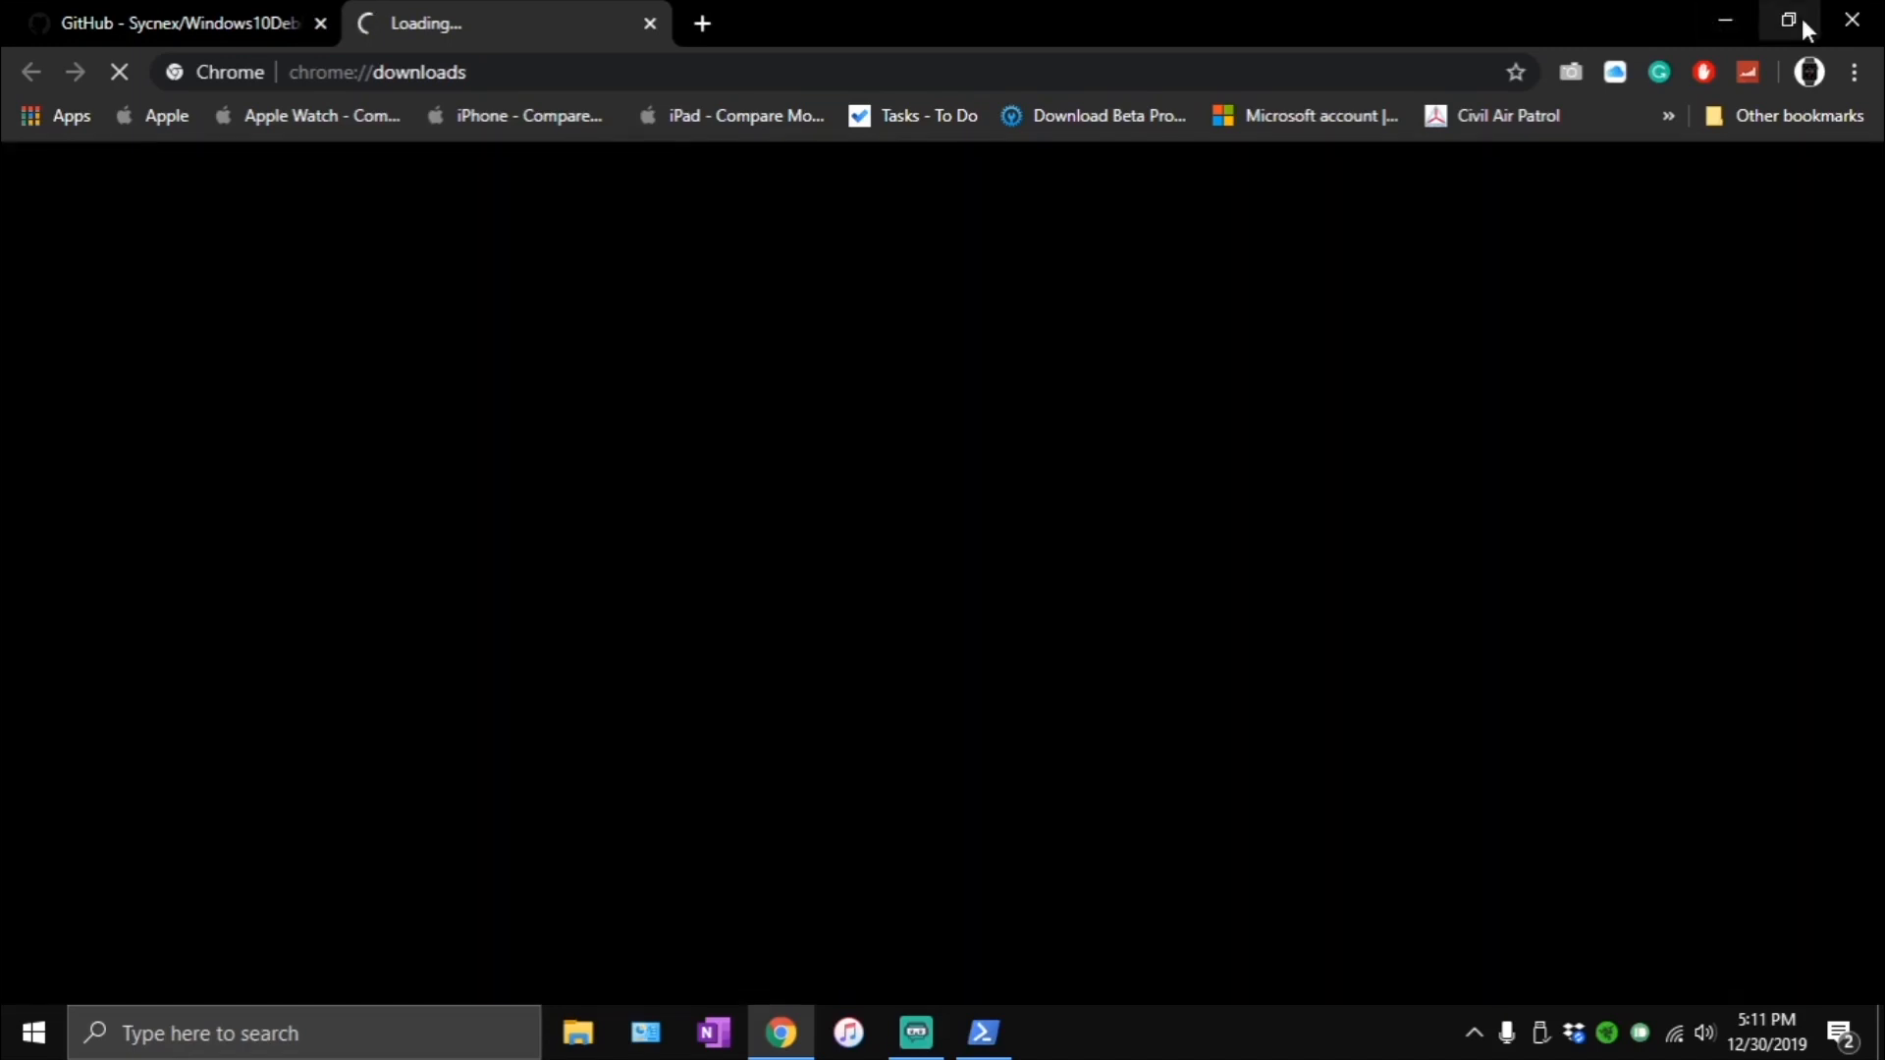
click(1803, 22)
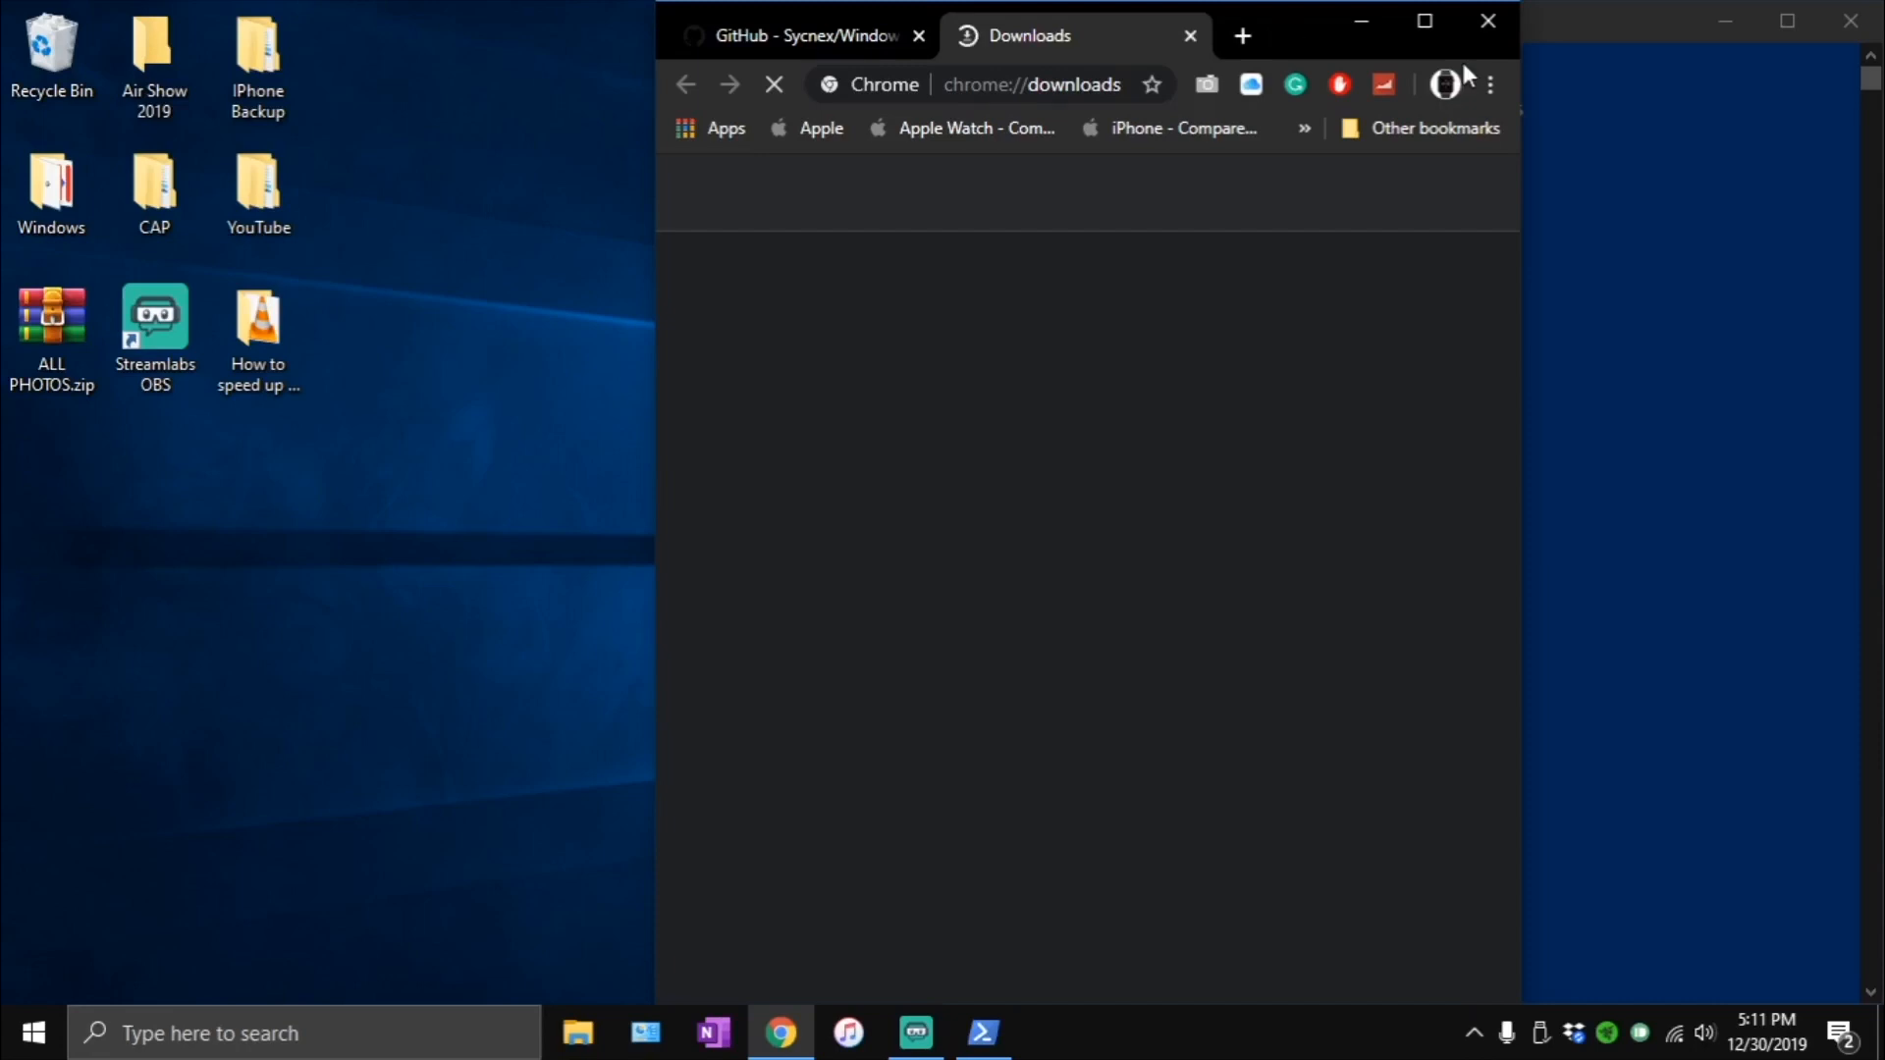
drag(655, 2, 553, 4)
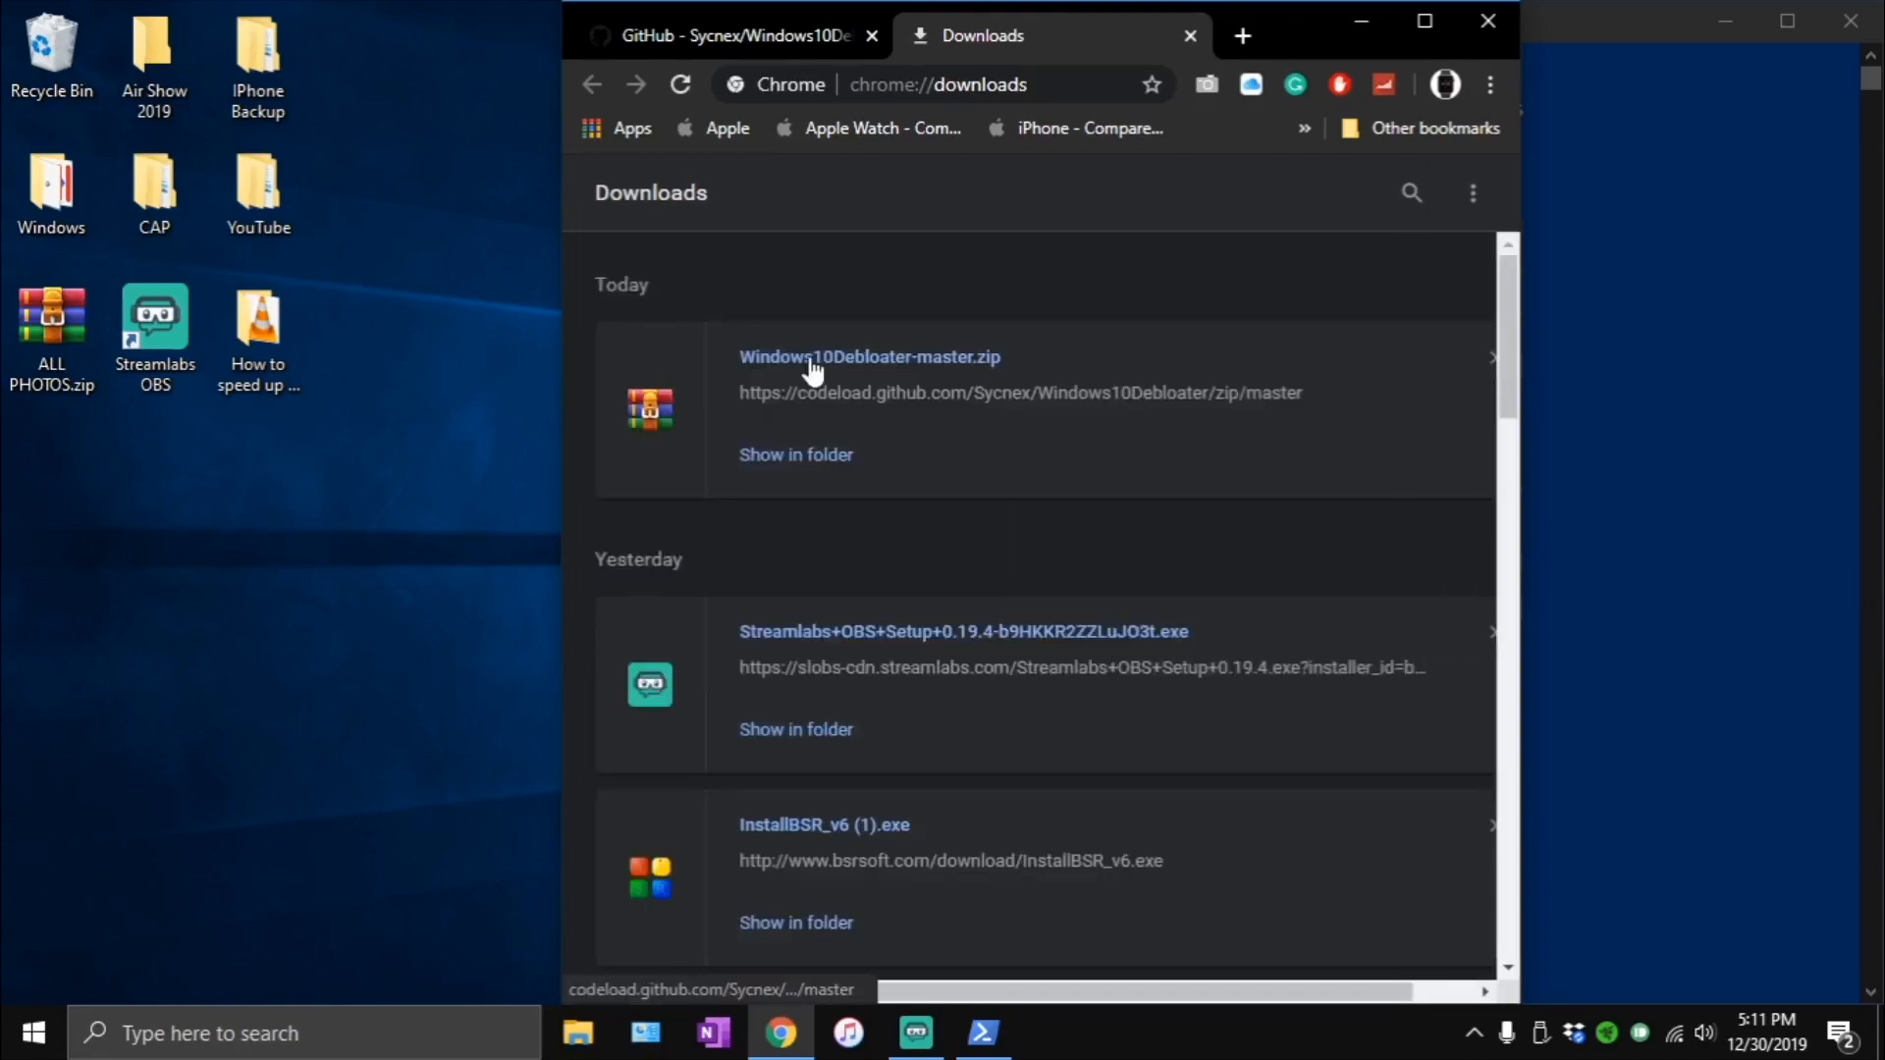
drag(811, 368, 55, 464)
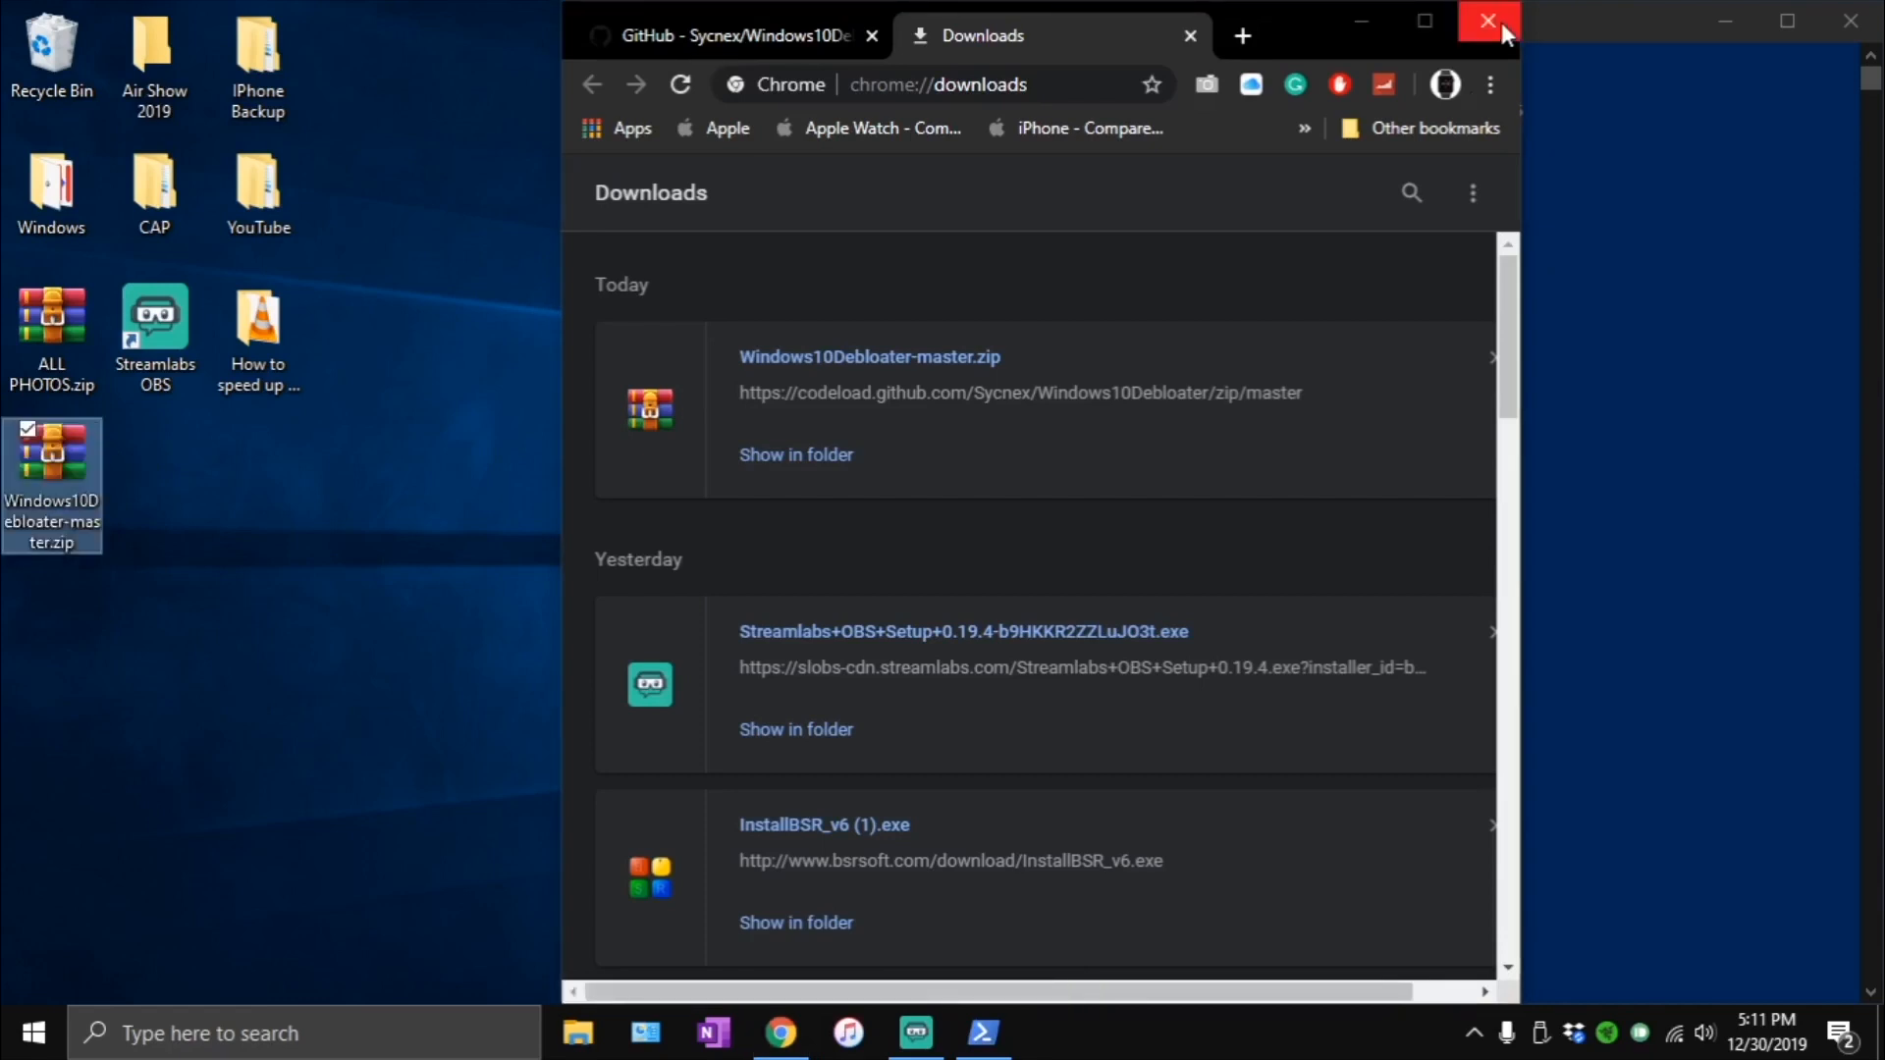
click(1364, 20)
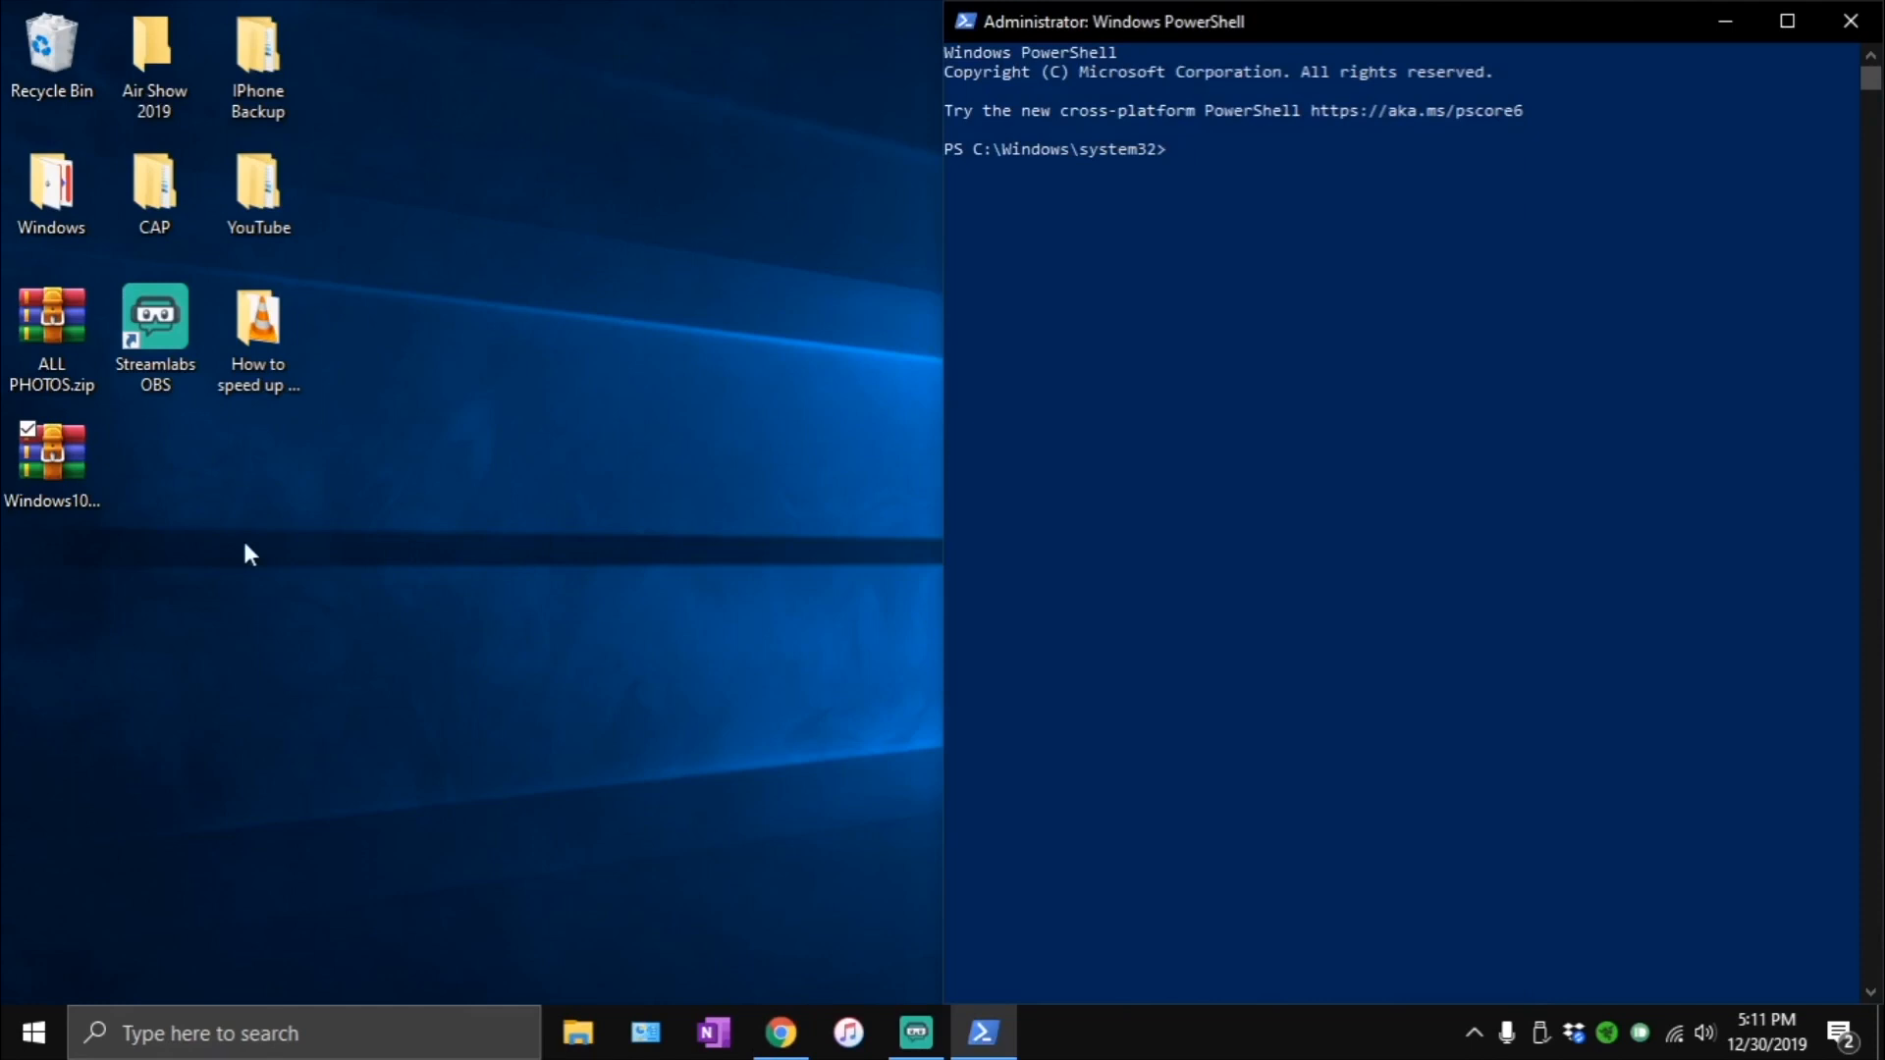
- Extract the Windows10Debloater-master folder from the zip straight to the Desktop with WinRAR, and close the archive
double_click(39, 473)
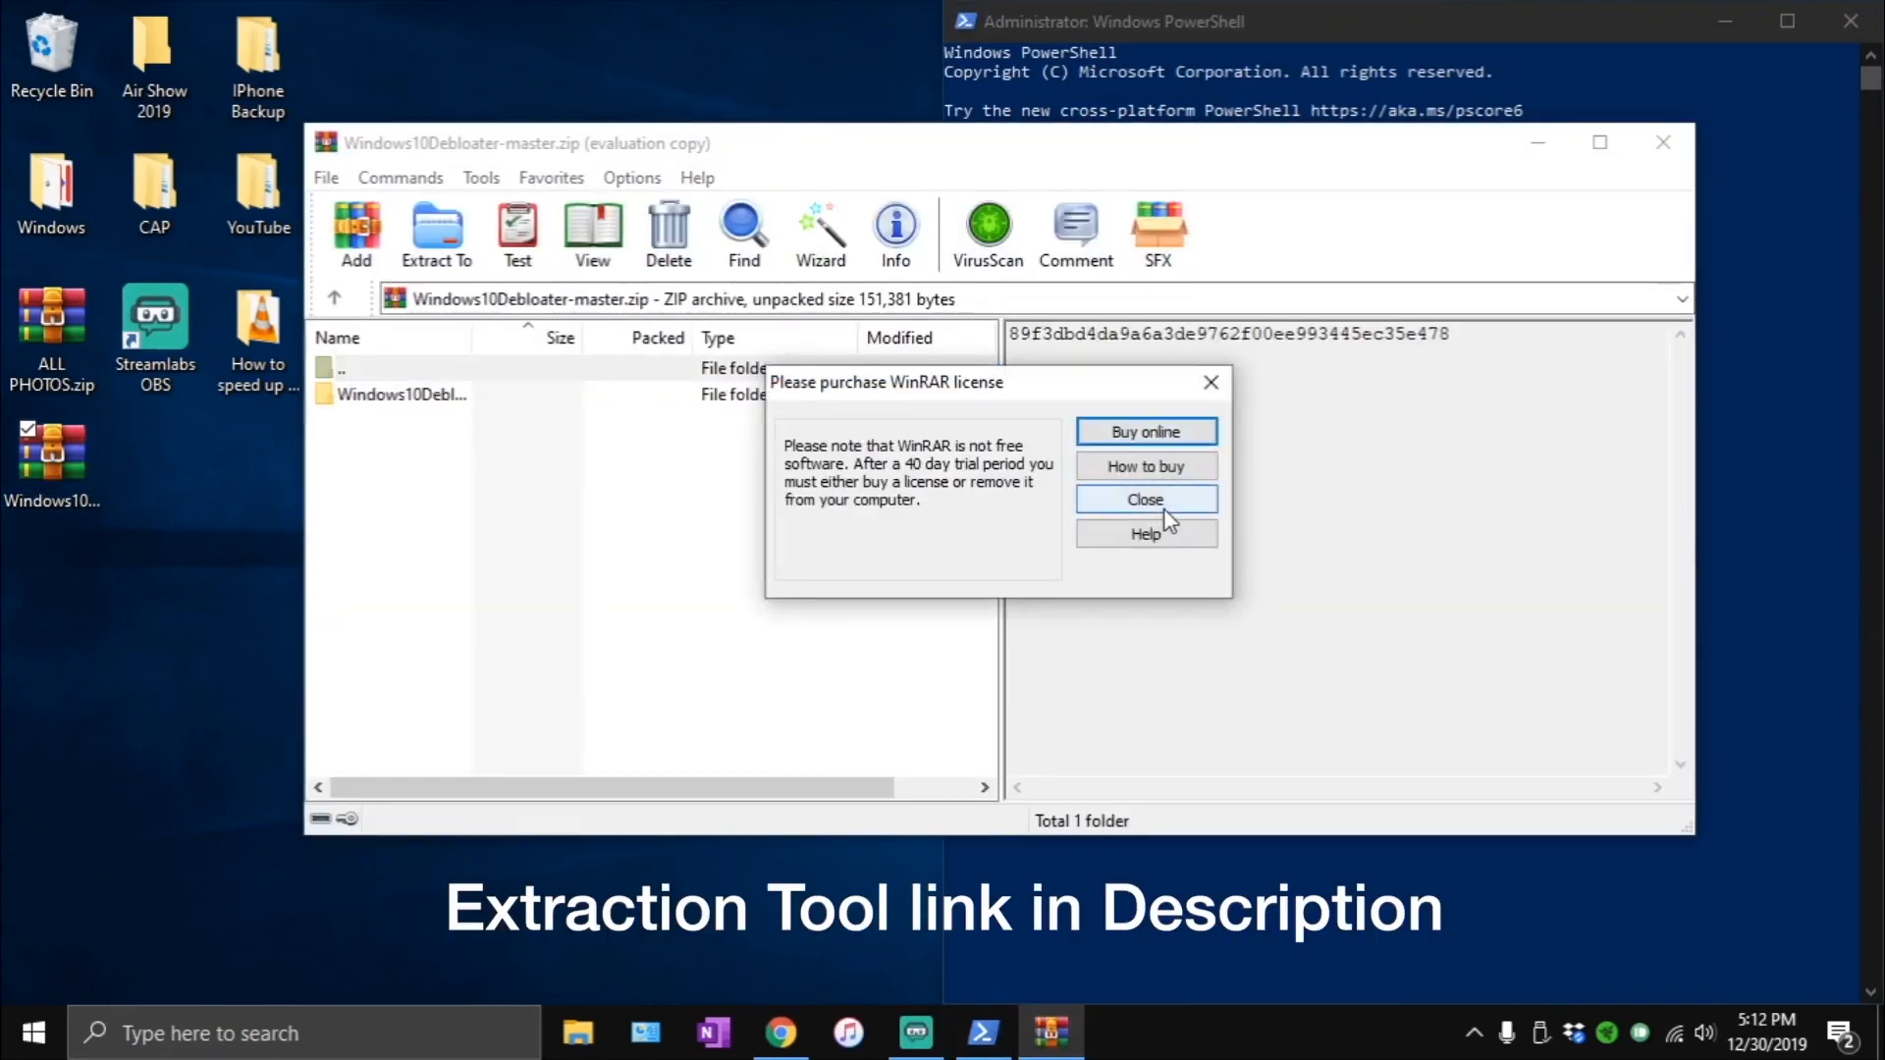
click(1145, 503)
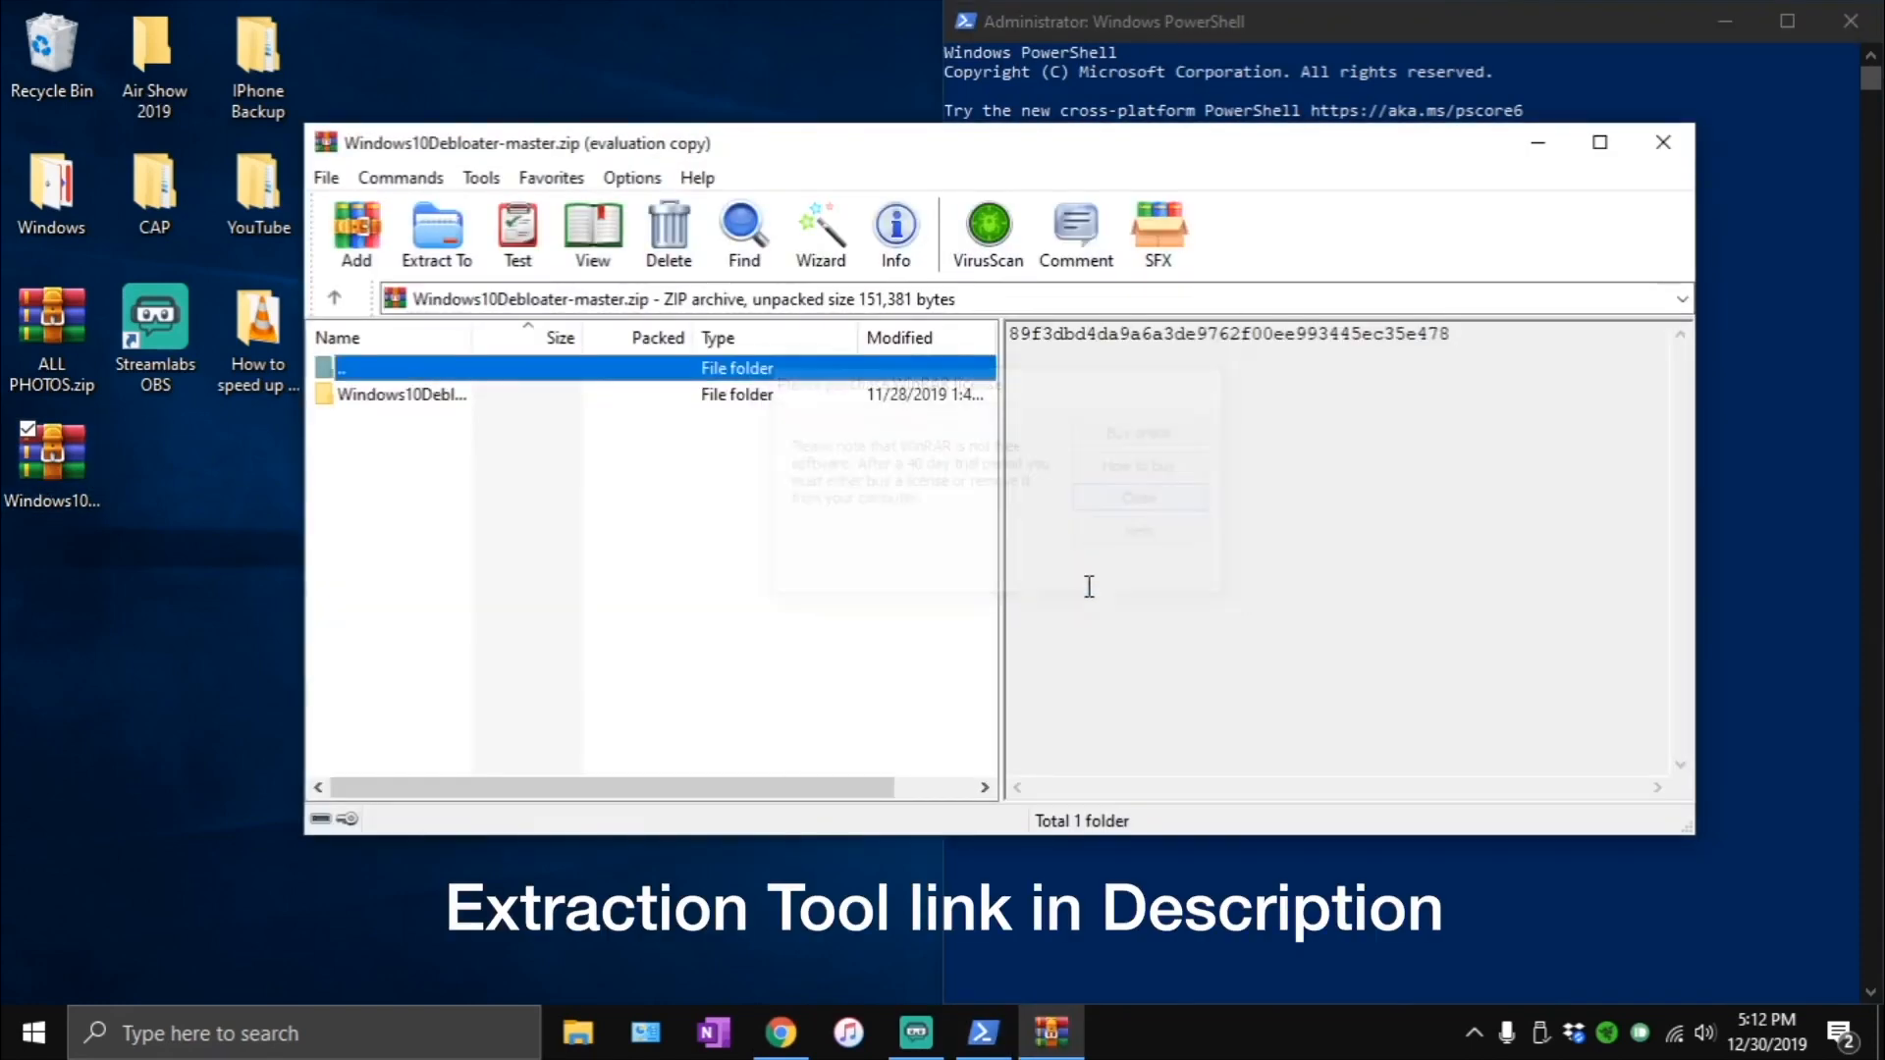
click(357, 394)
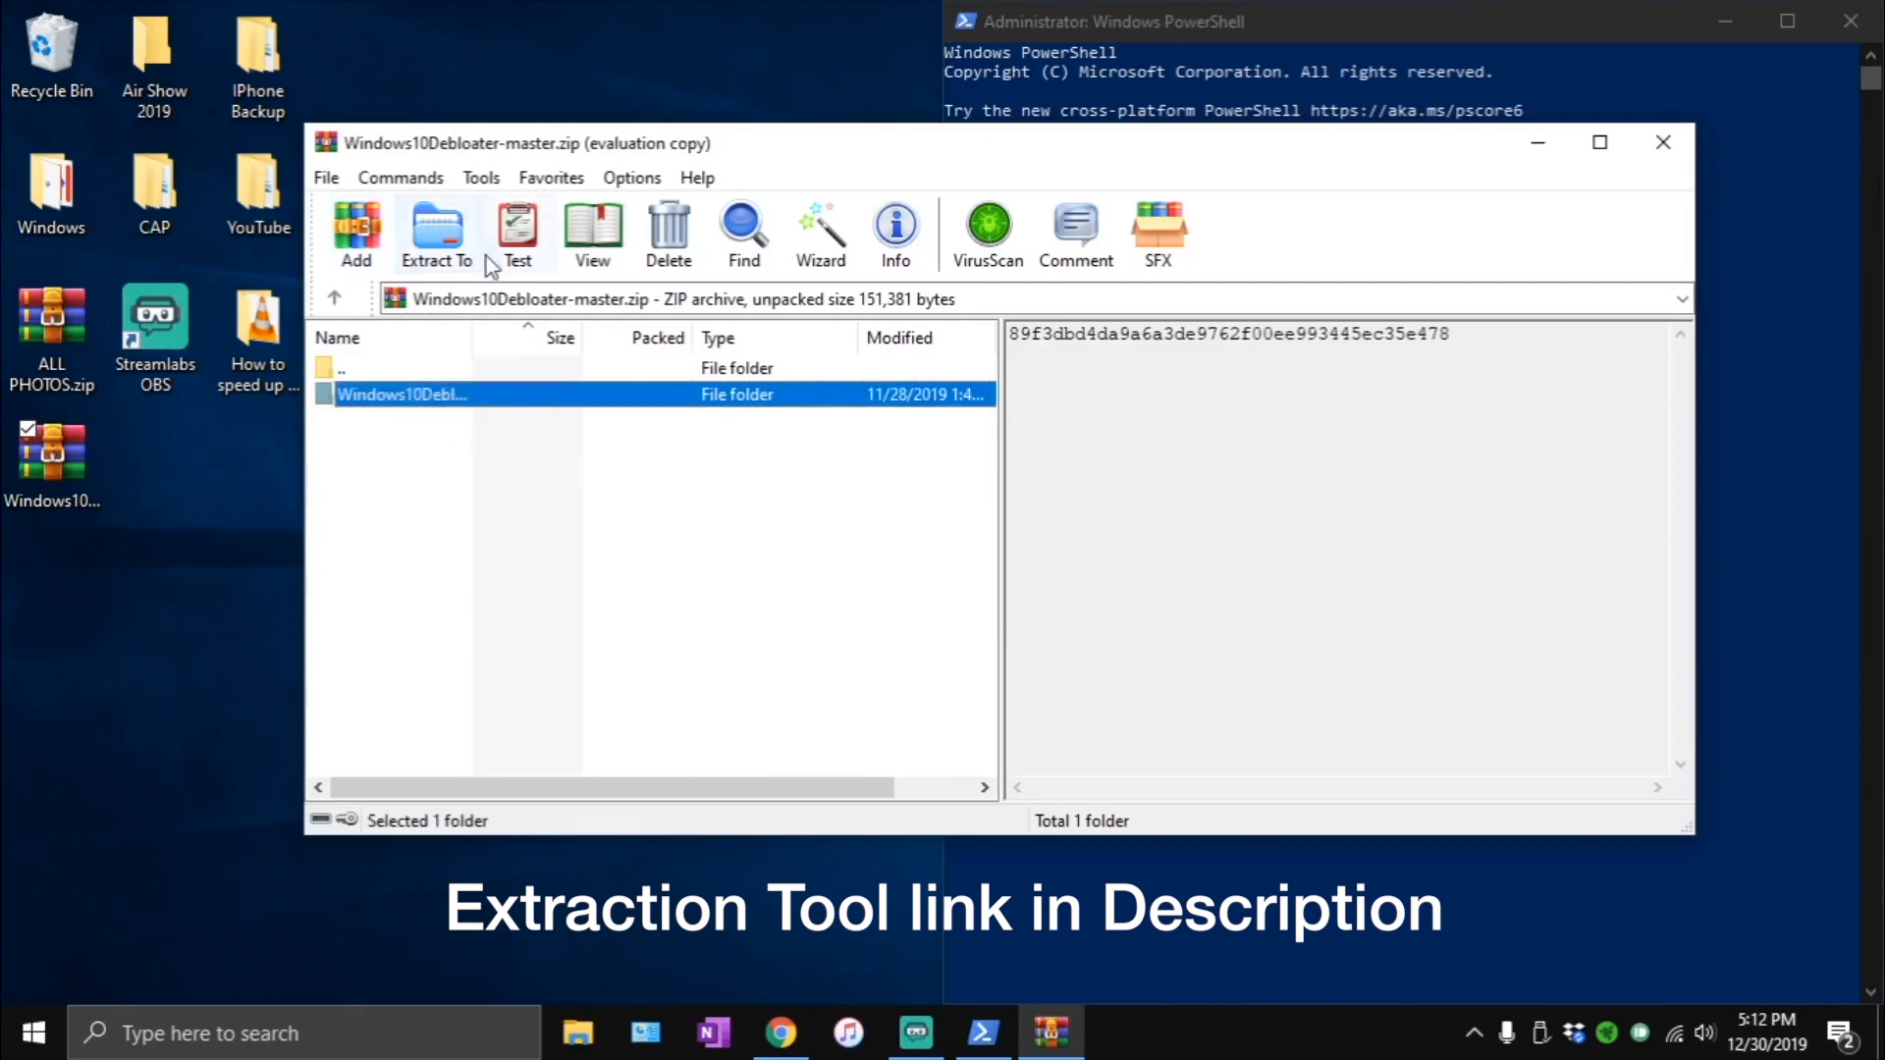
click(439, 243)
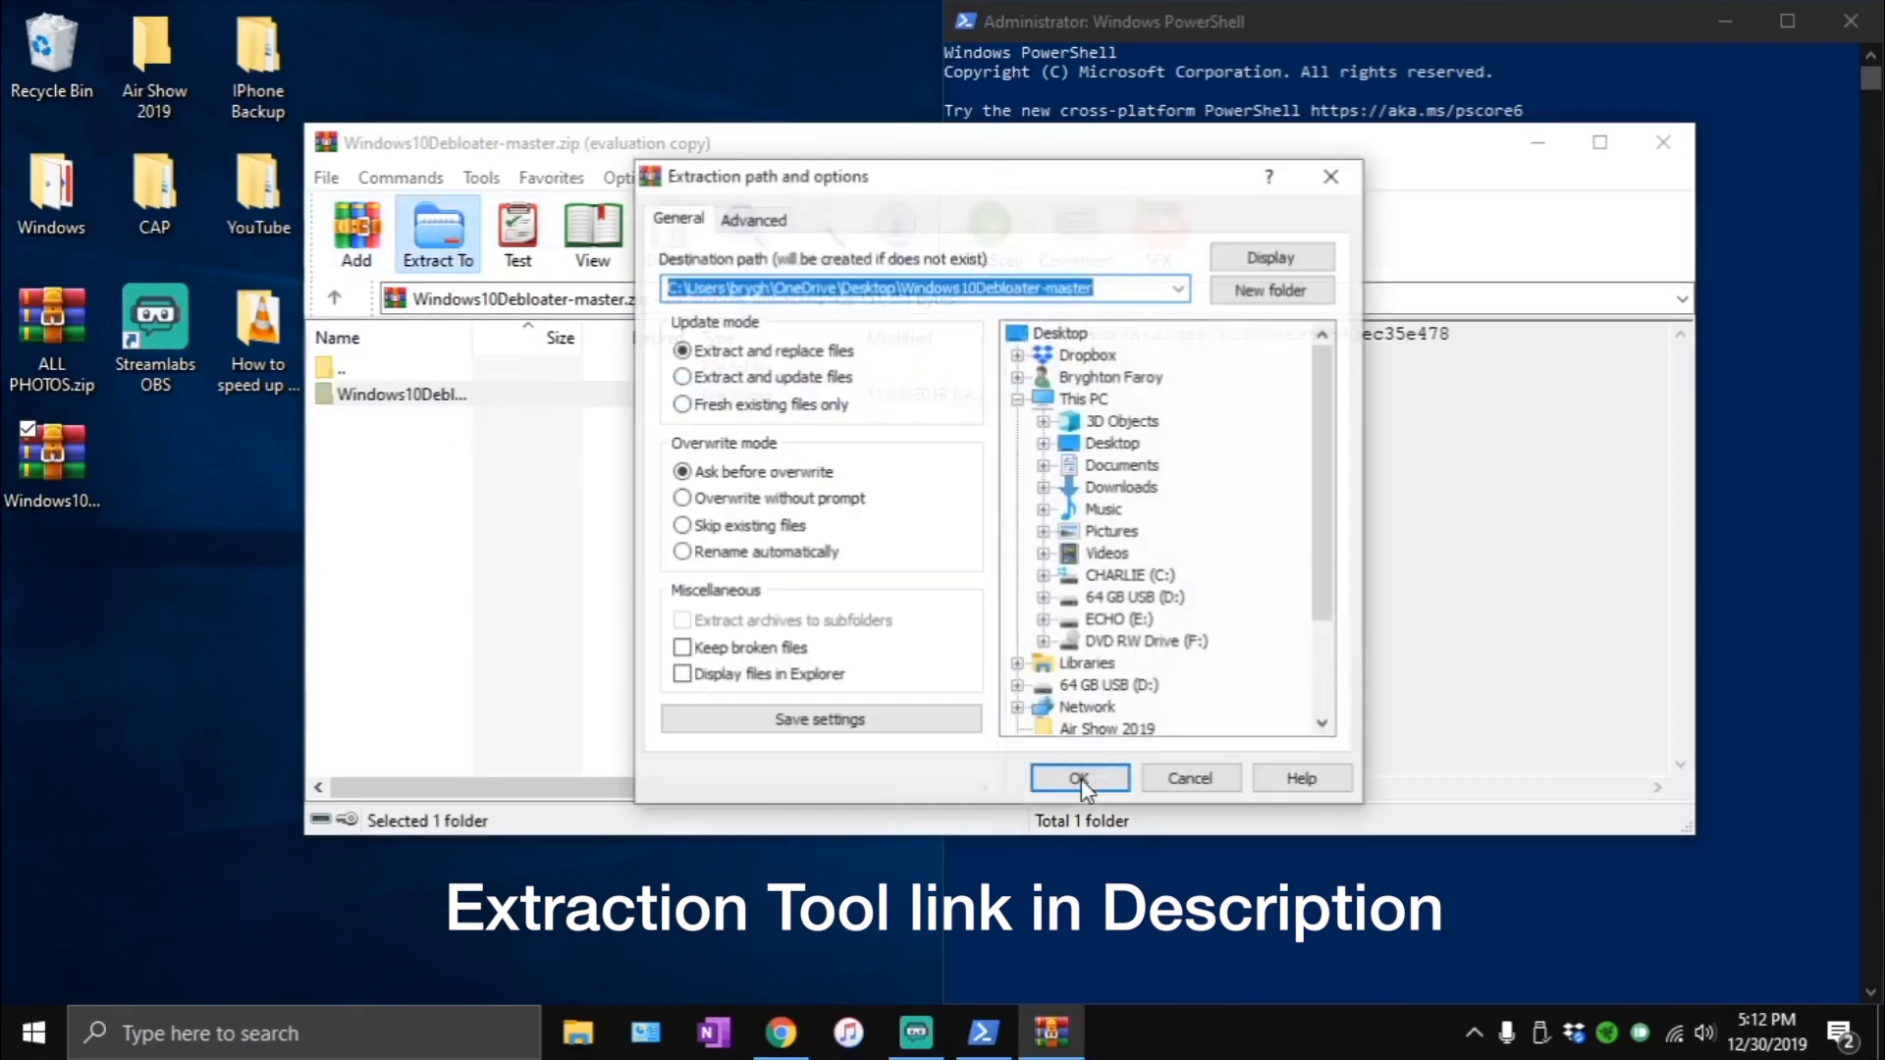
click(774, 351)
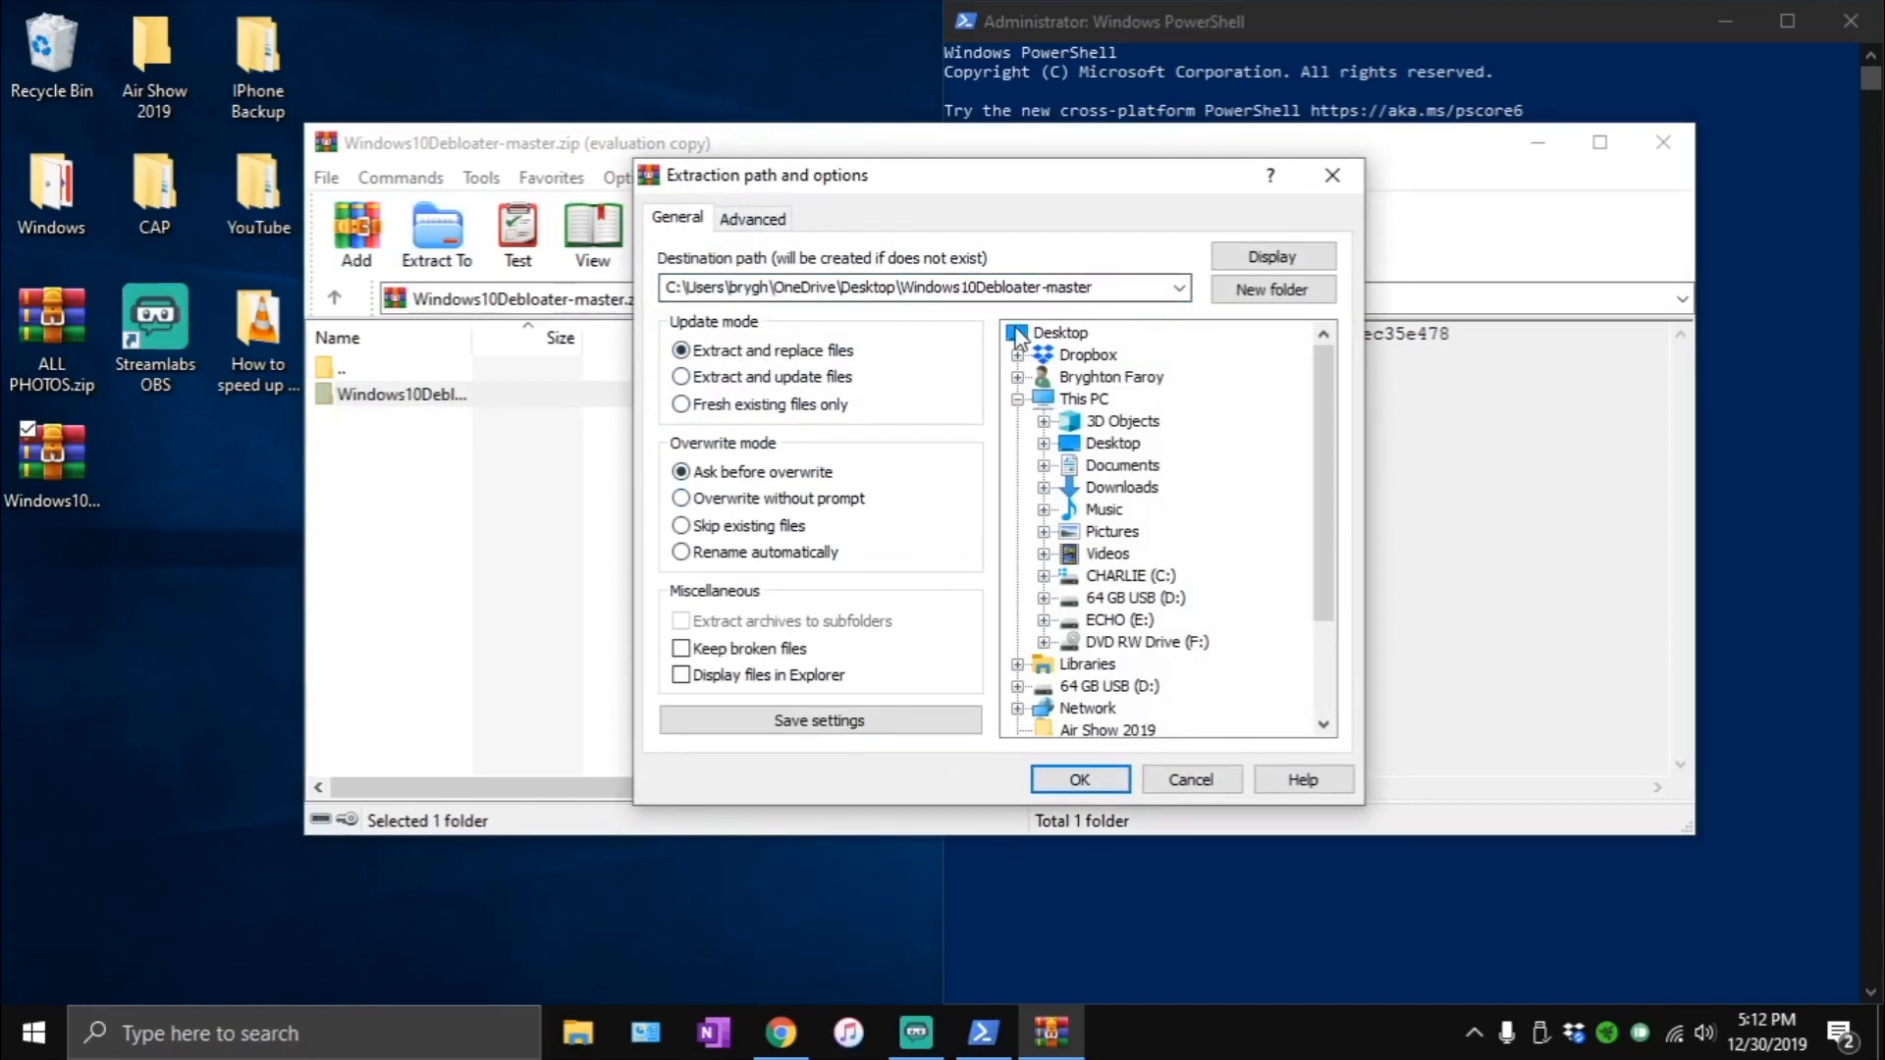
click(1017, 336)
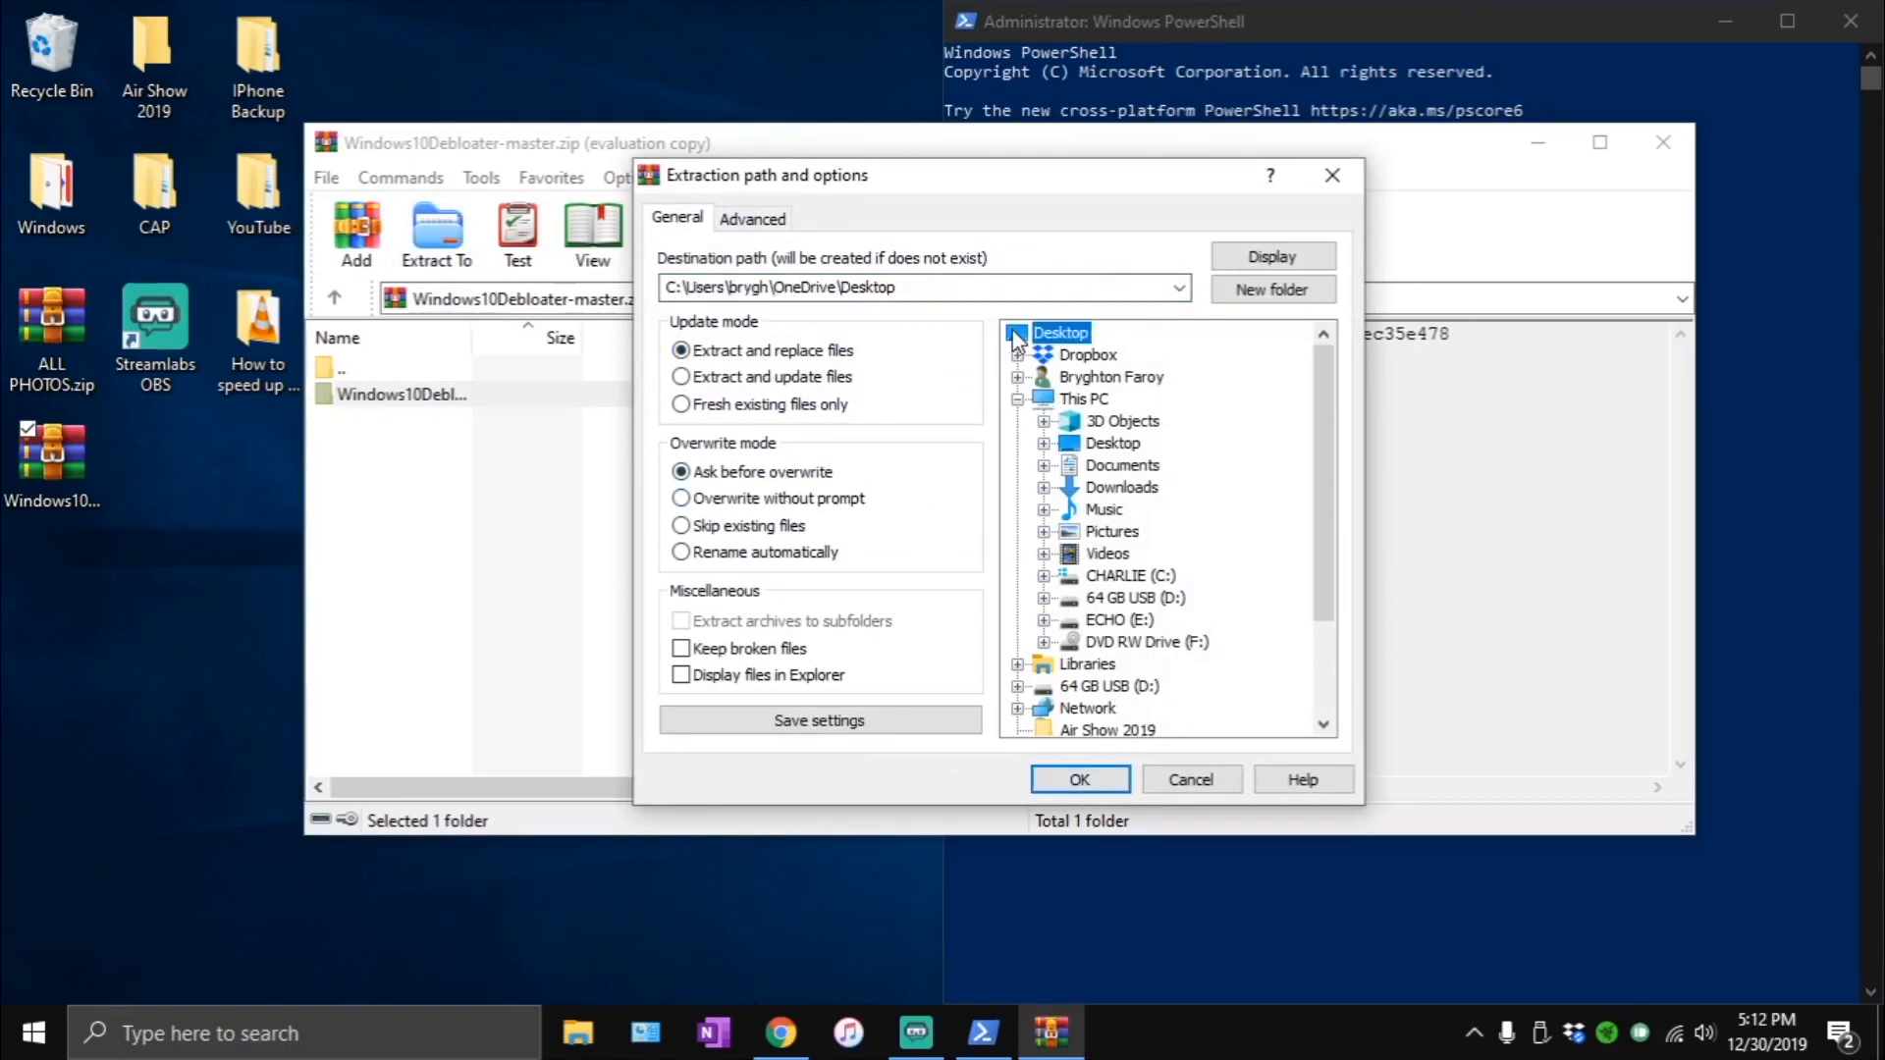
click(1084, 780)
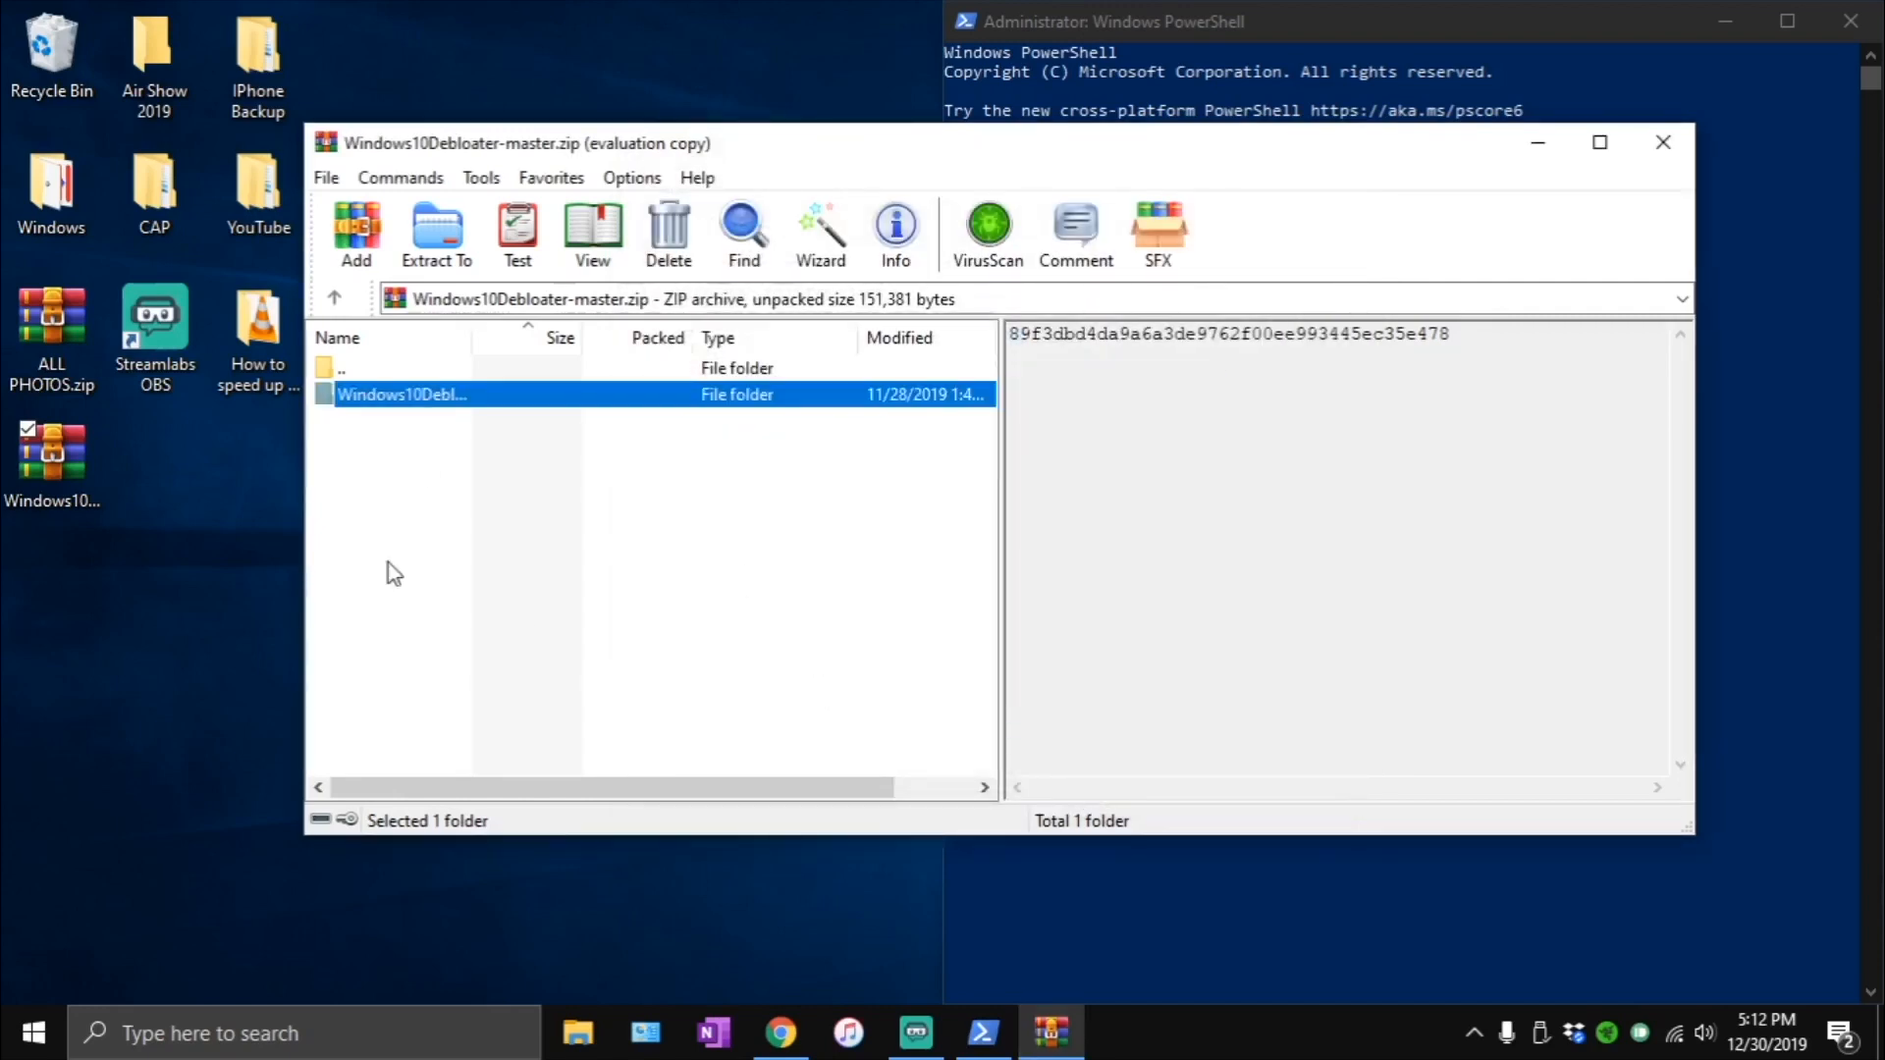
click(1663, 144)
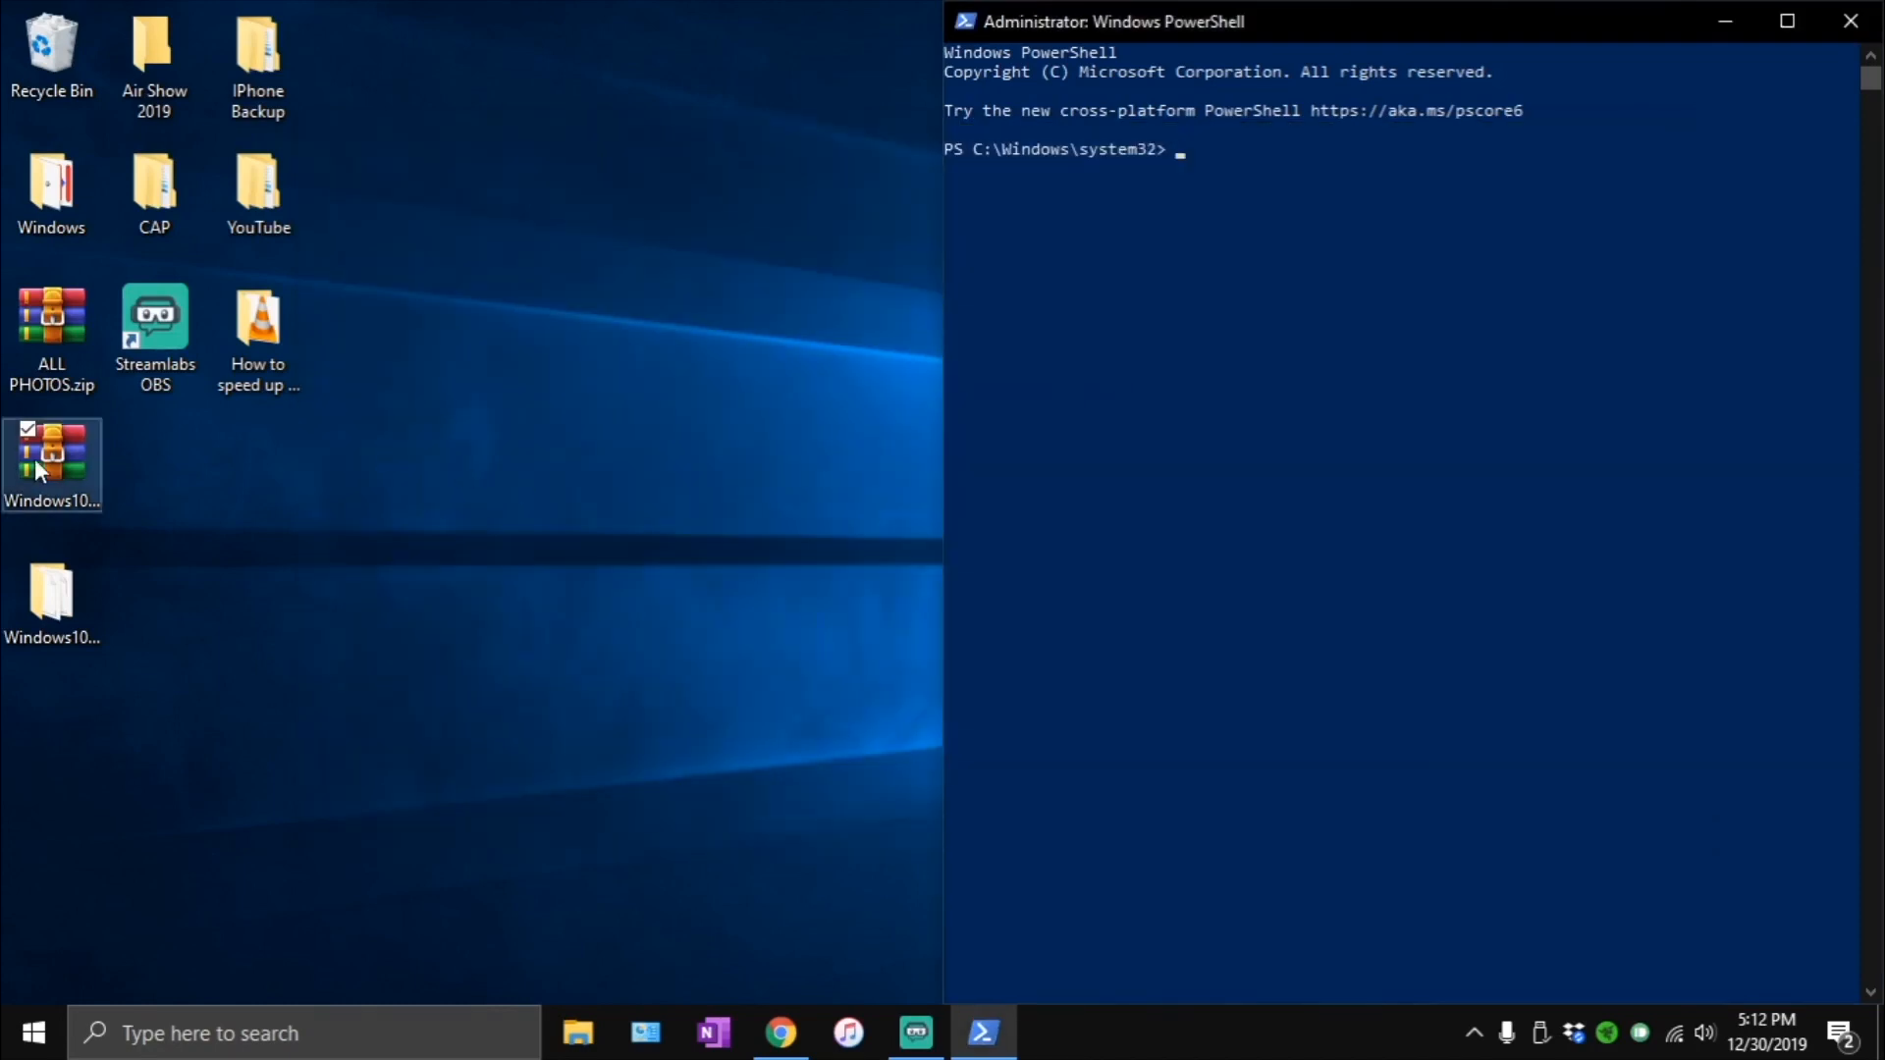
- Move the downloaded zip off the desktop, and open the extracted Windows10Debloater-master folder in a window snapped beside PowerShell
drag(34, 466, 15, 191)
drag(12, 623, 59, 473)
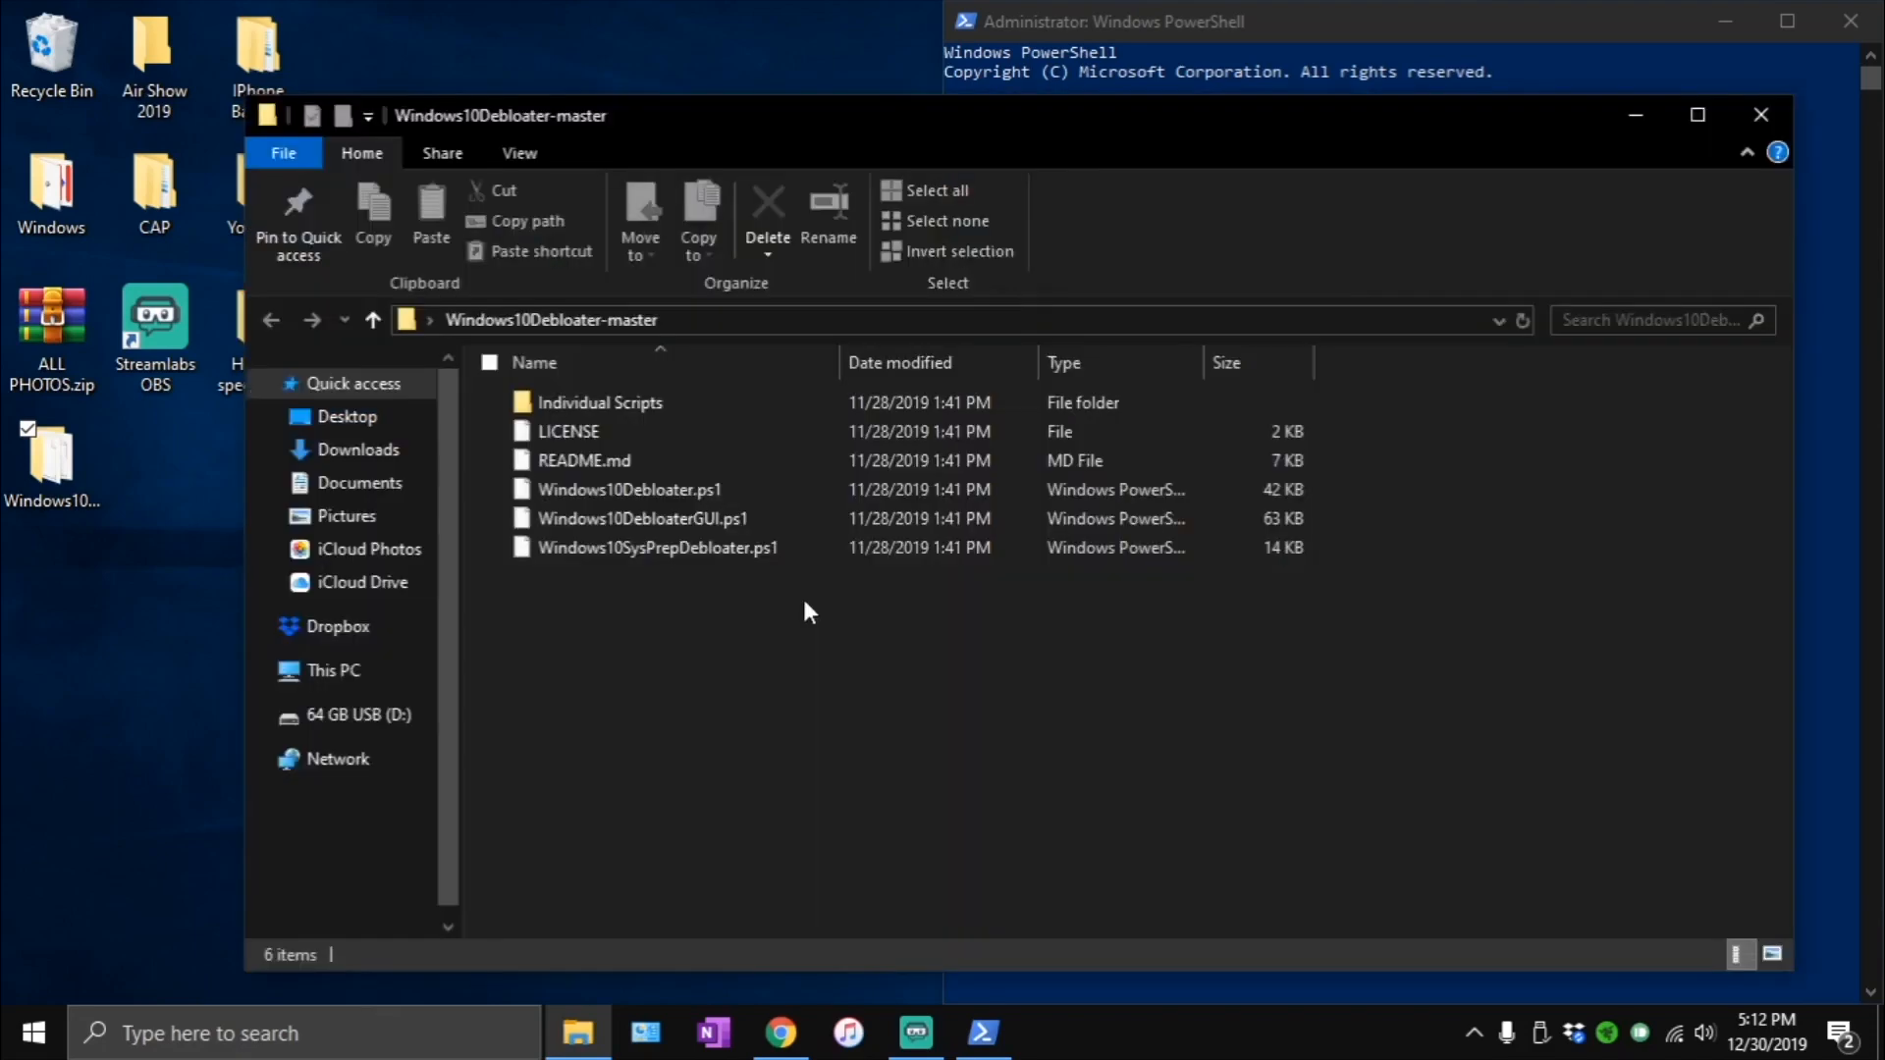
drag(940, 121, 17, 315)
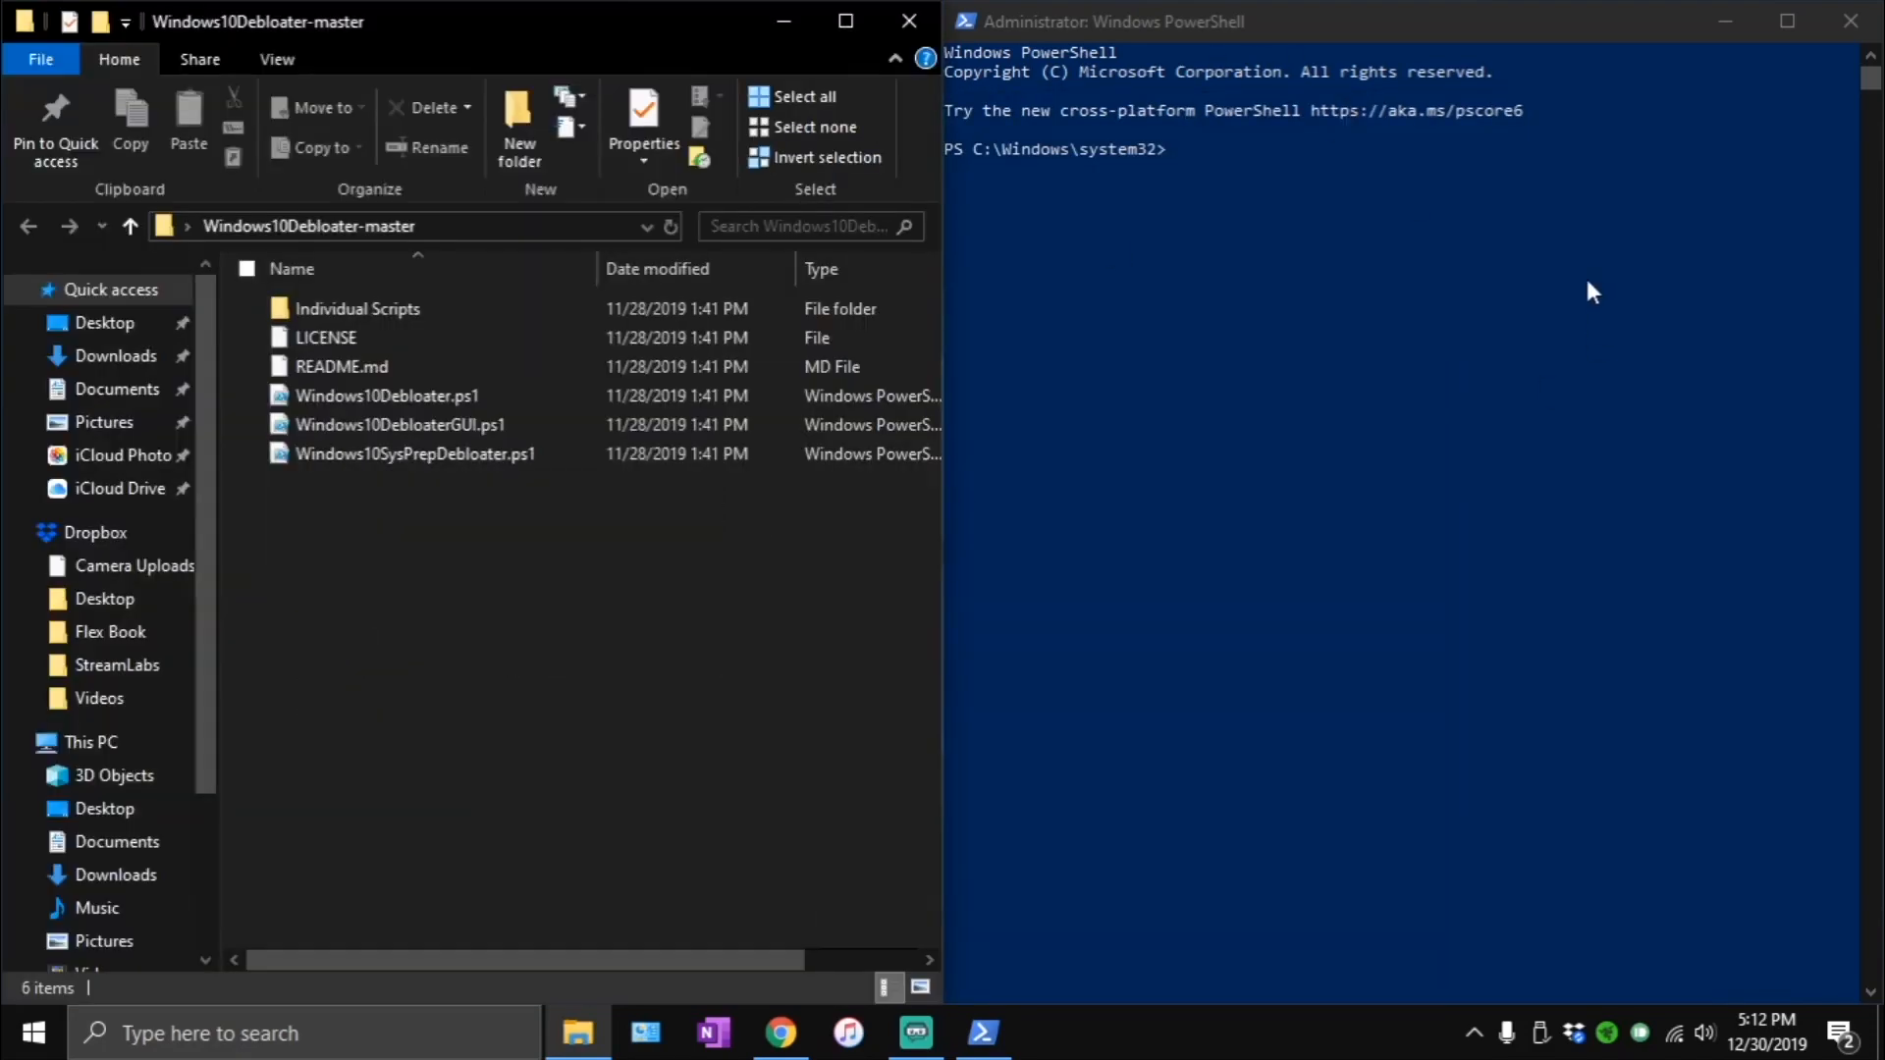
- Look up Windows PowerShell in the system search to view its option for running as administrator, and return to the open PowerShell window
key(alt)
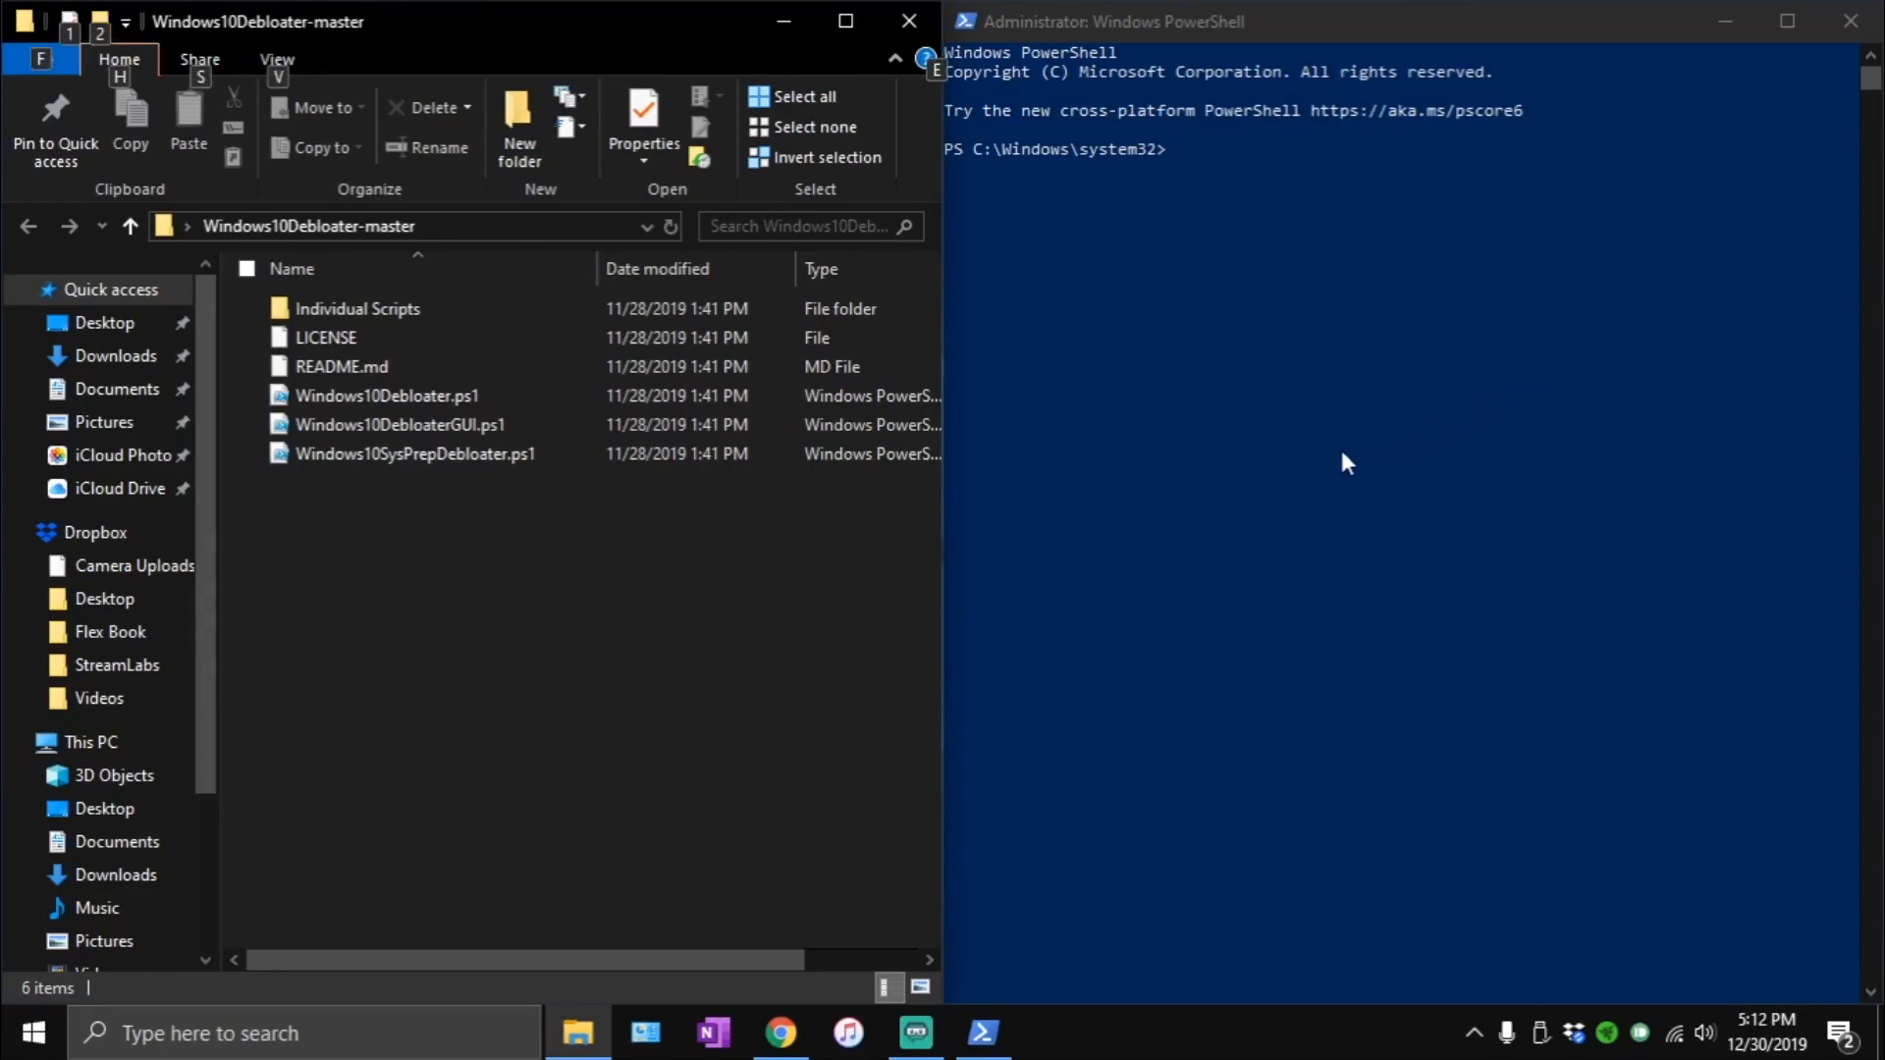
key(super+x)
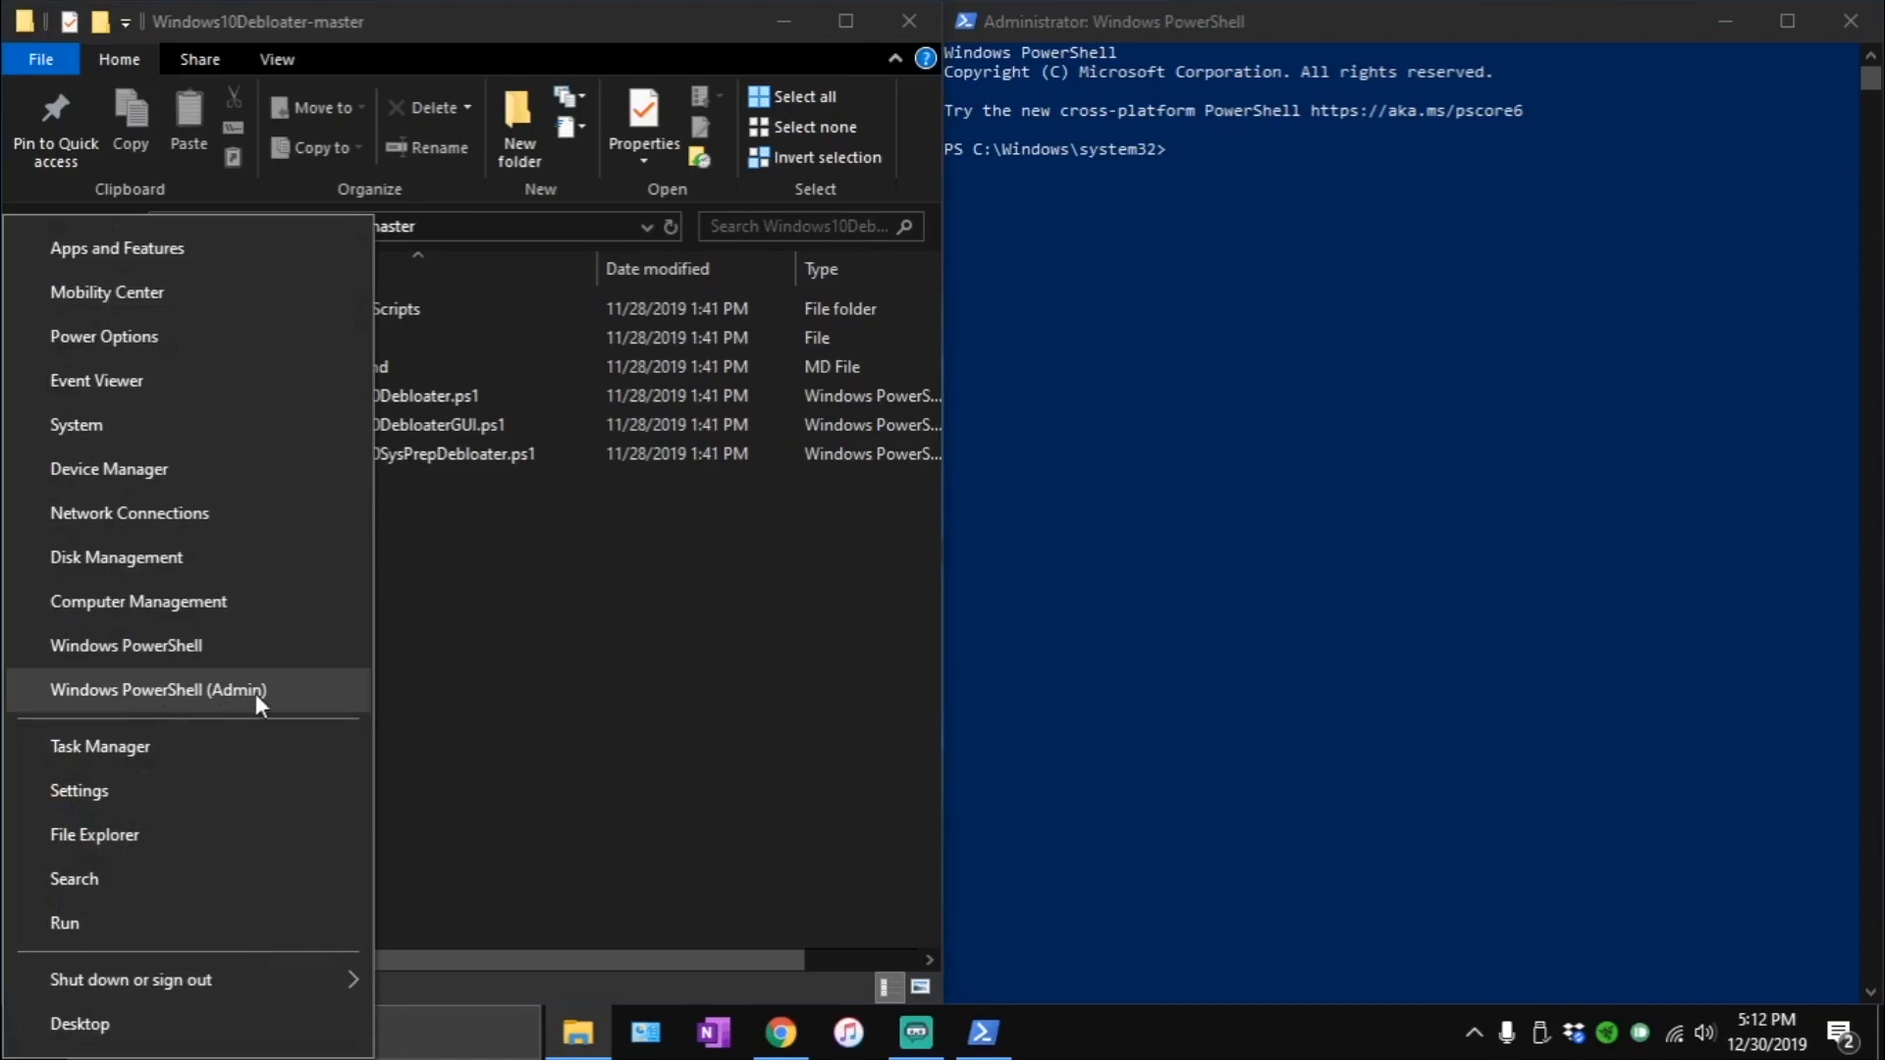
click(450, 1036)
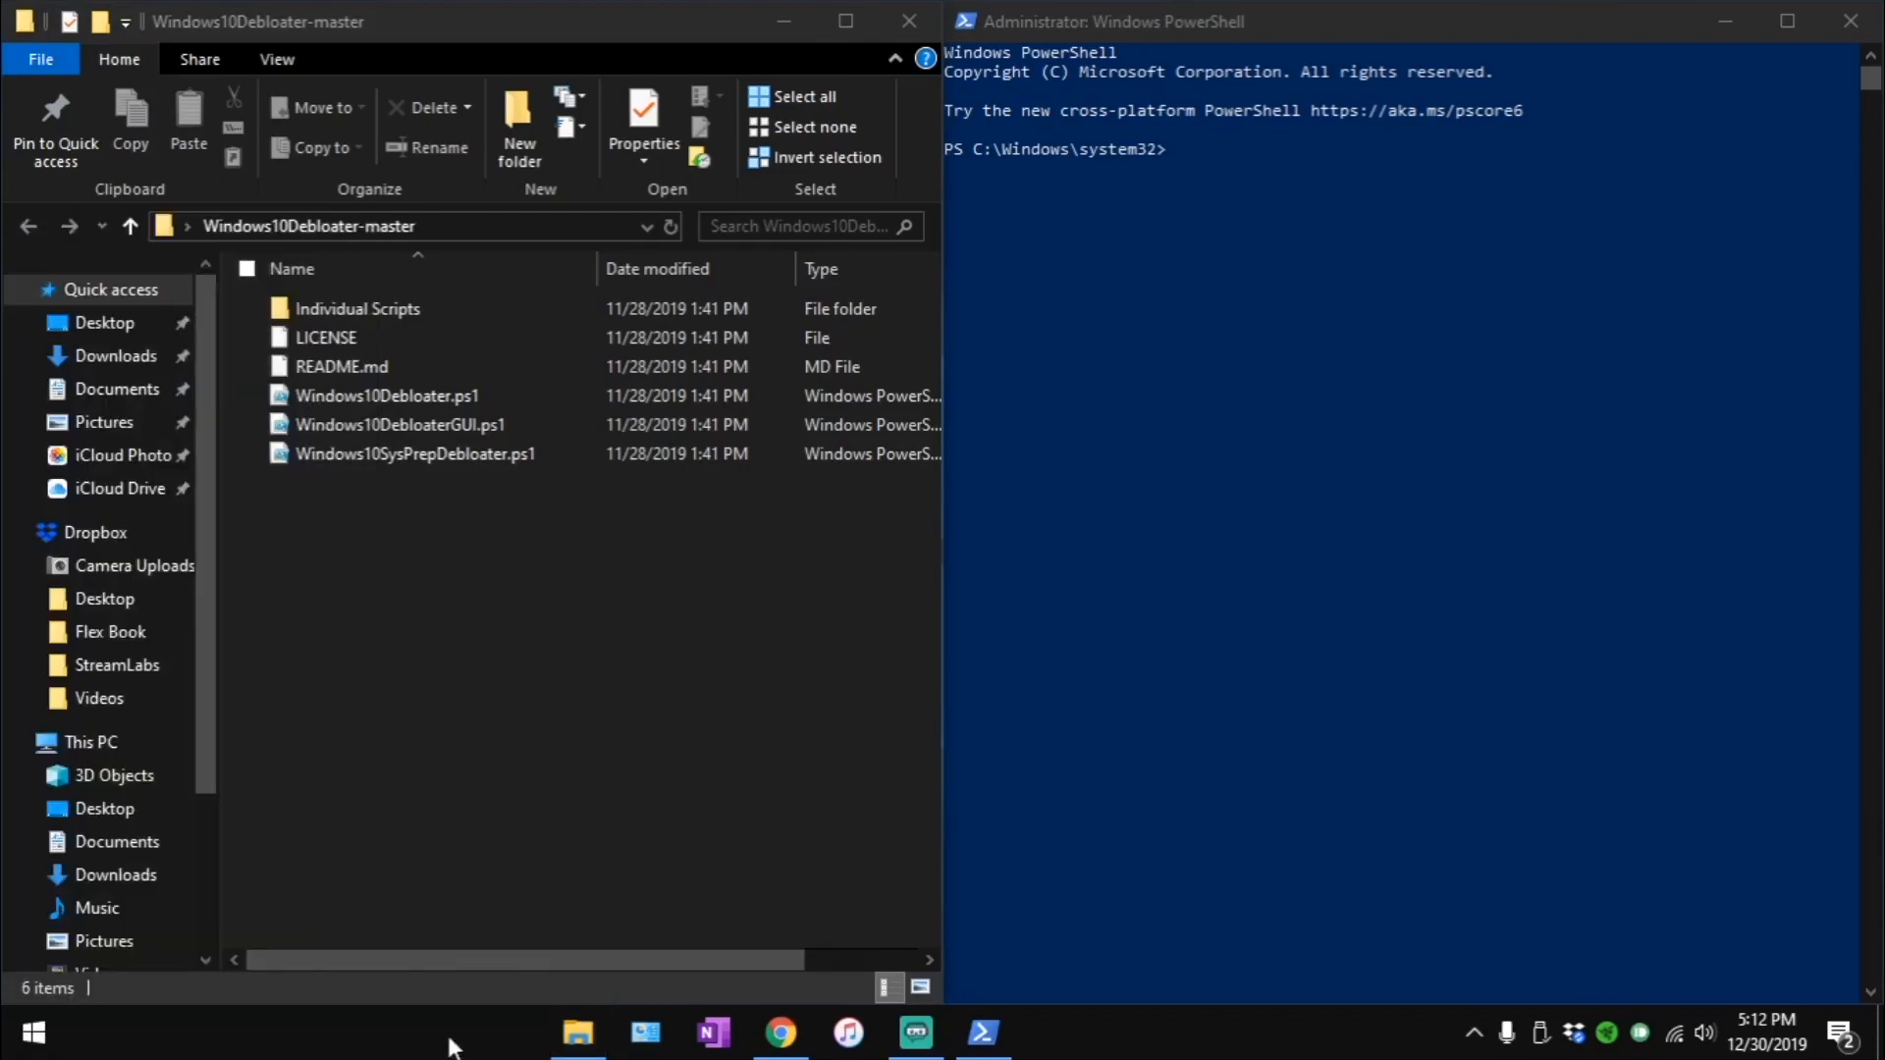
text(pow)
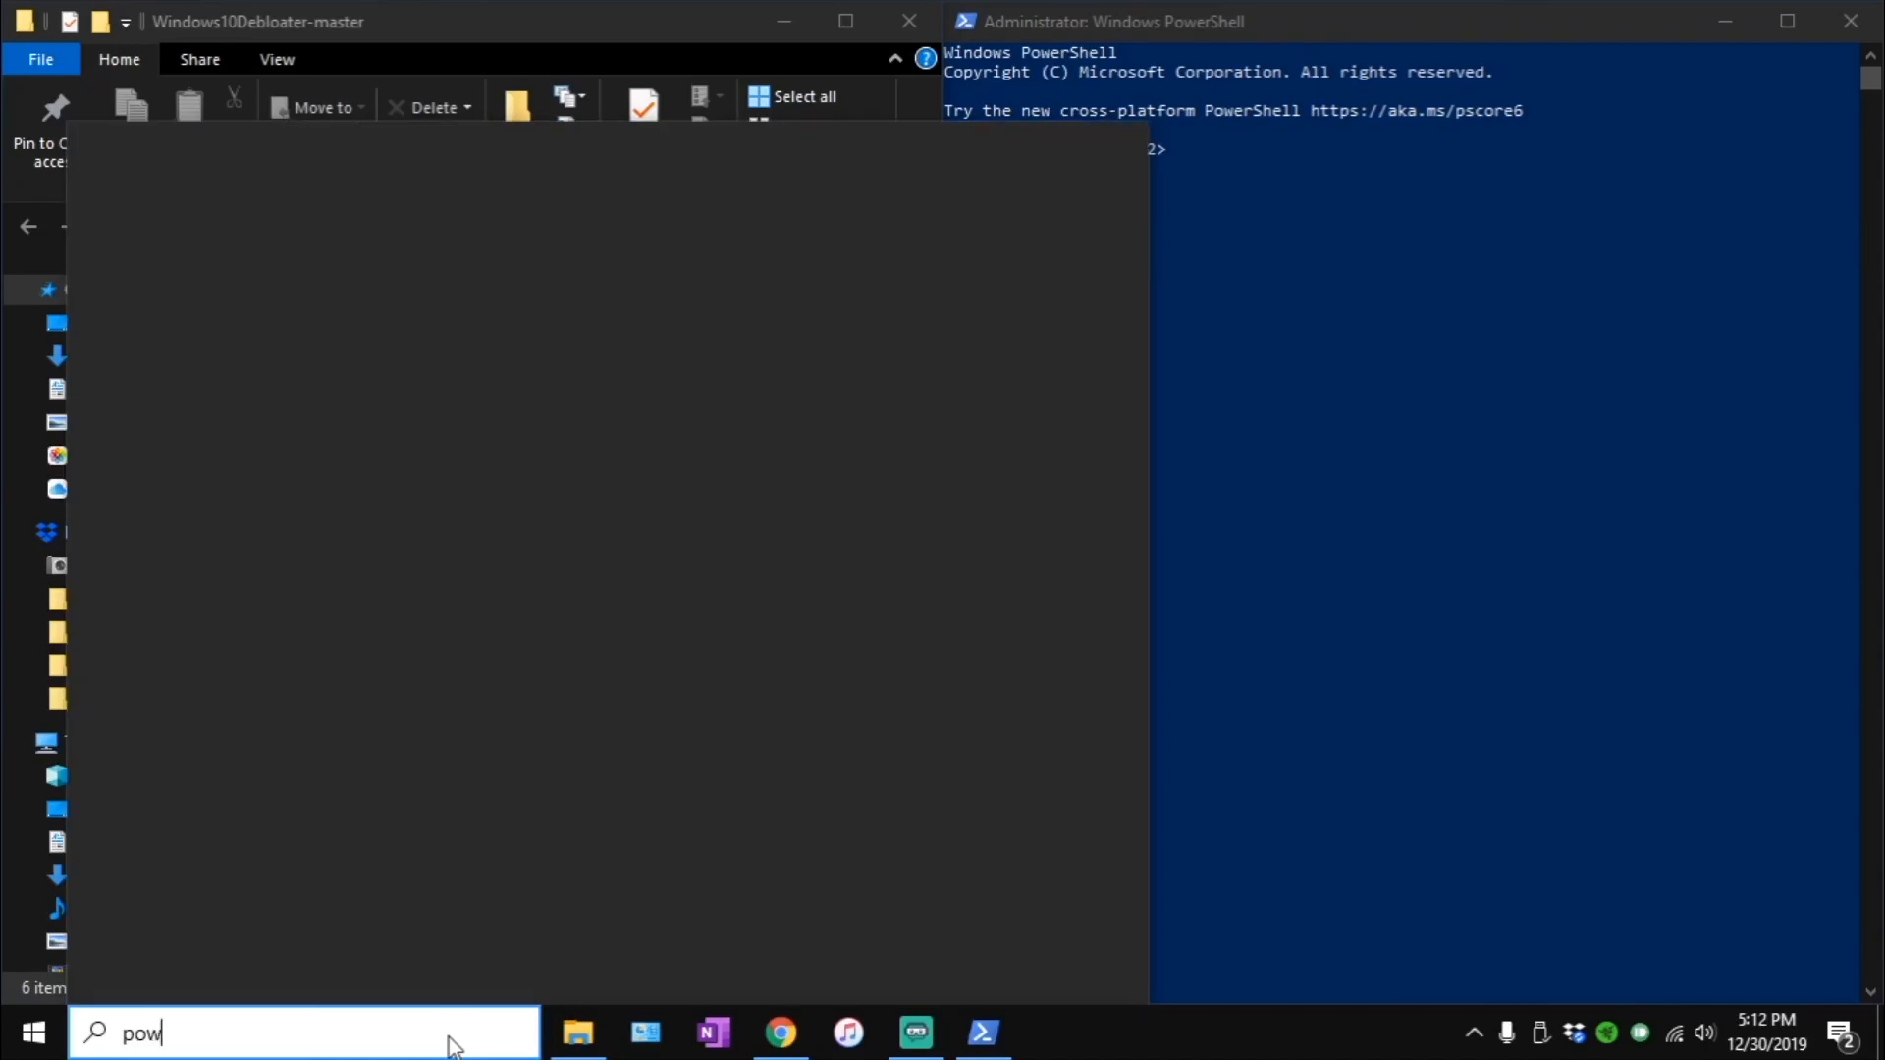
text(ershell)
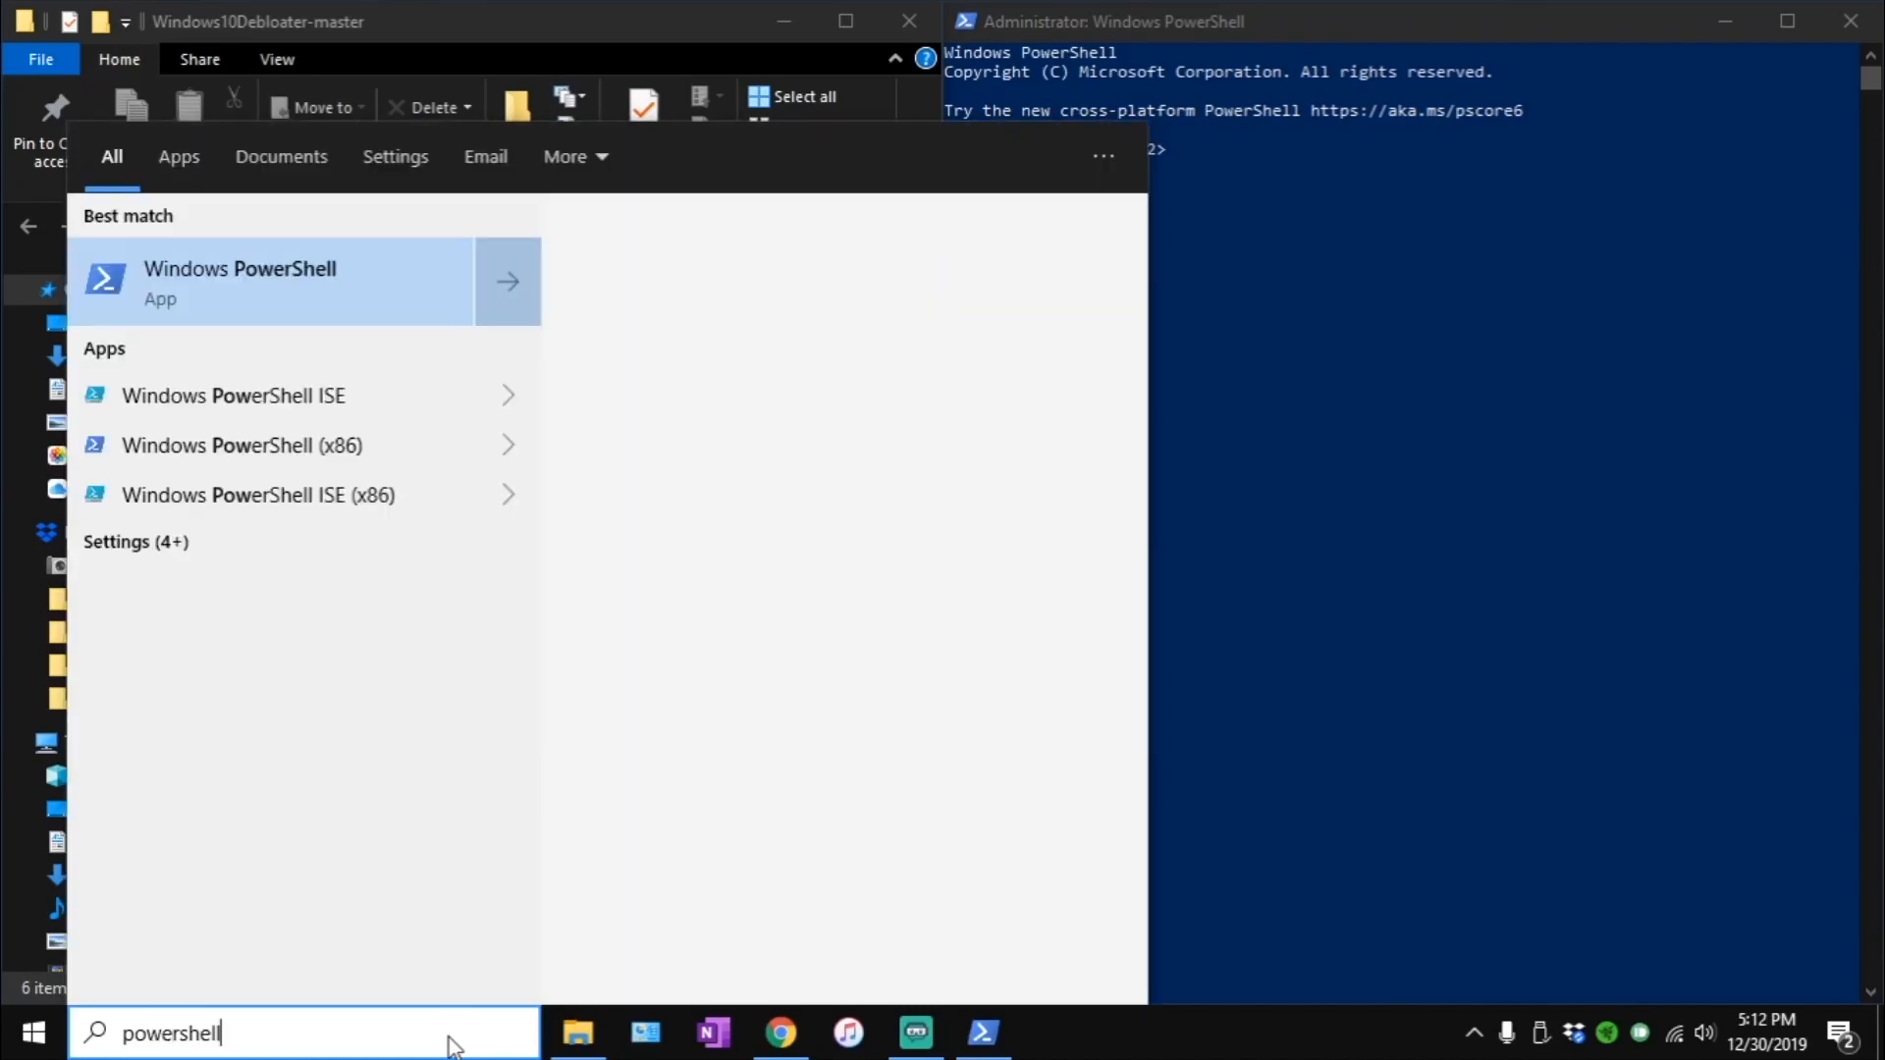
click(509, 306)
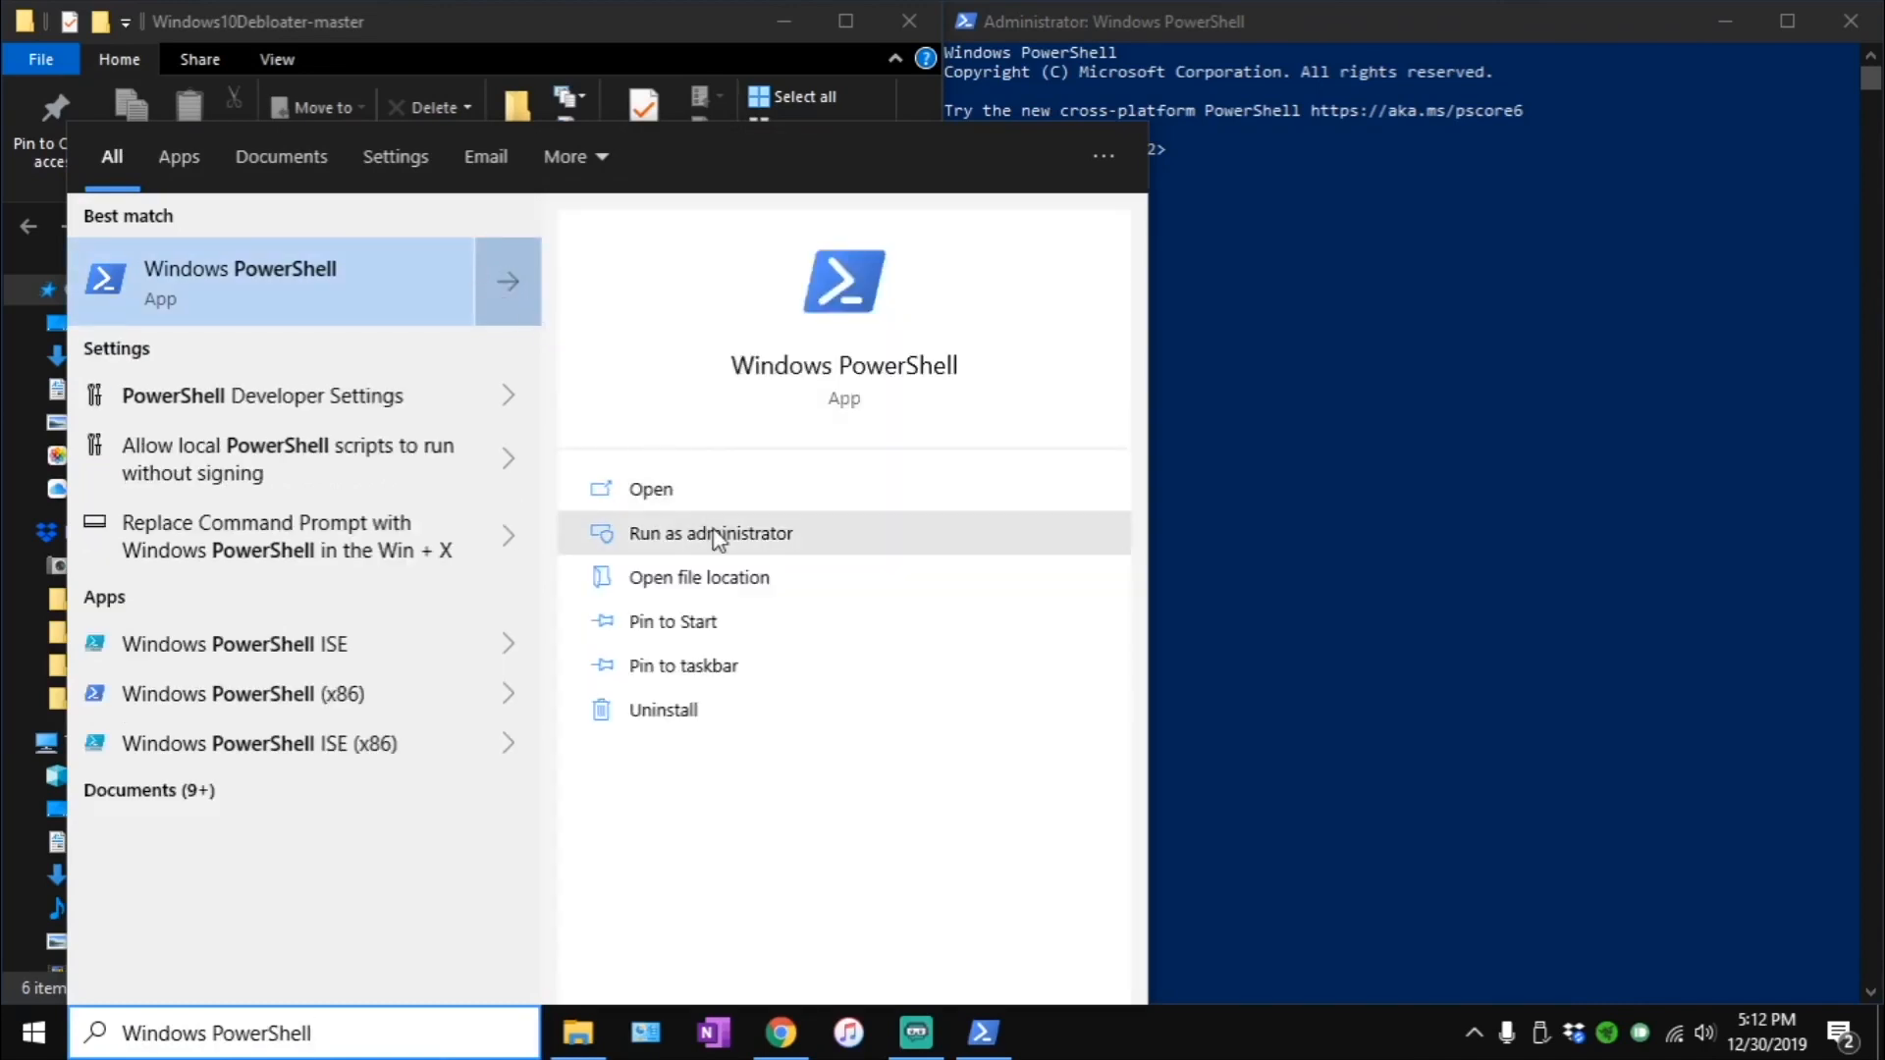
click(1257, 15)
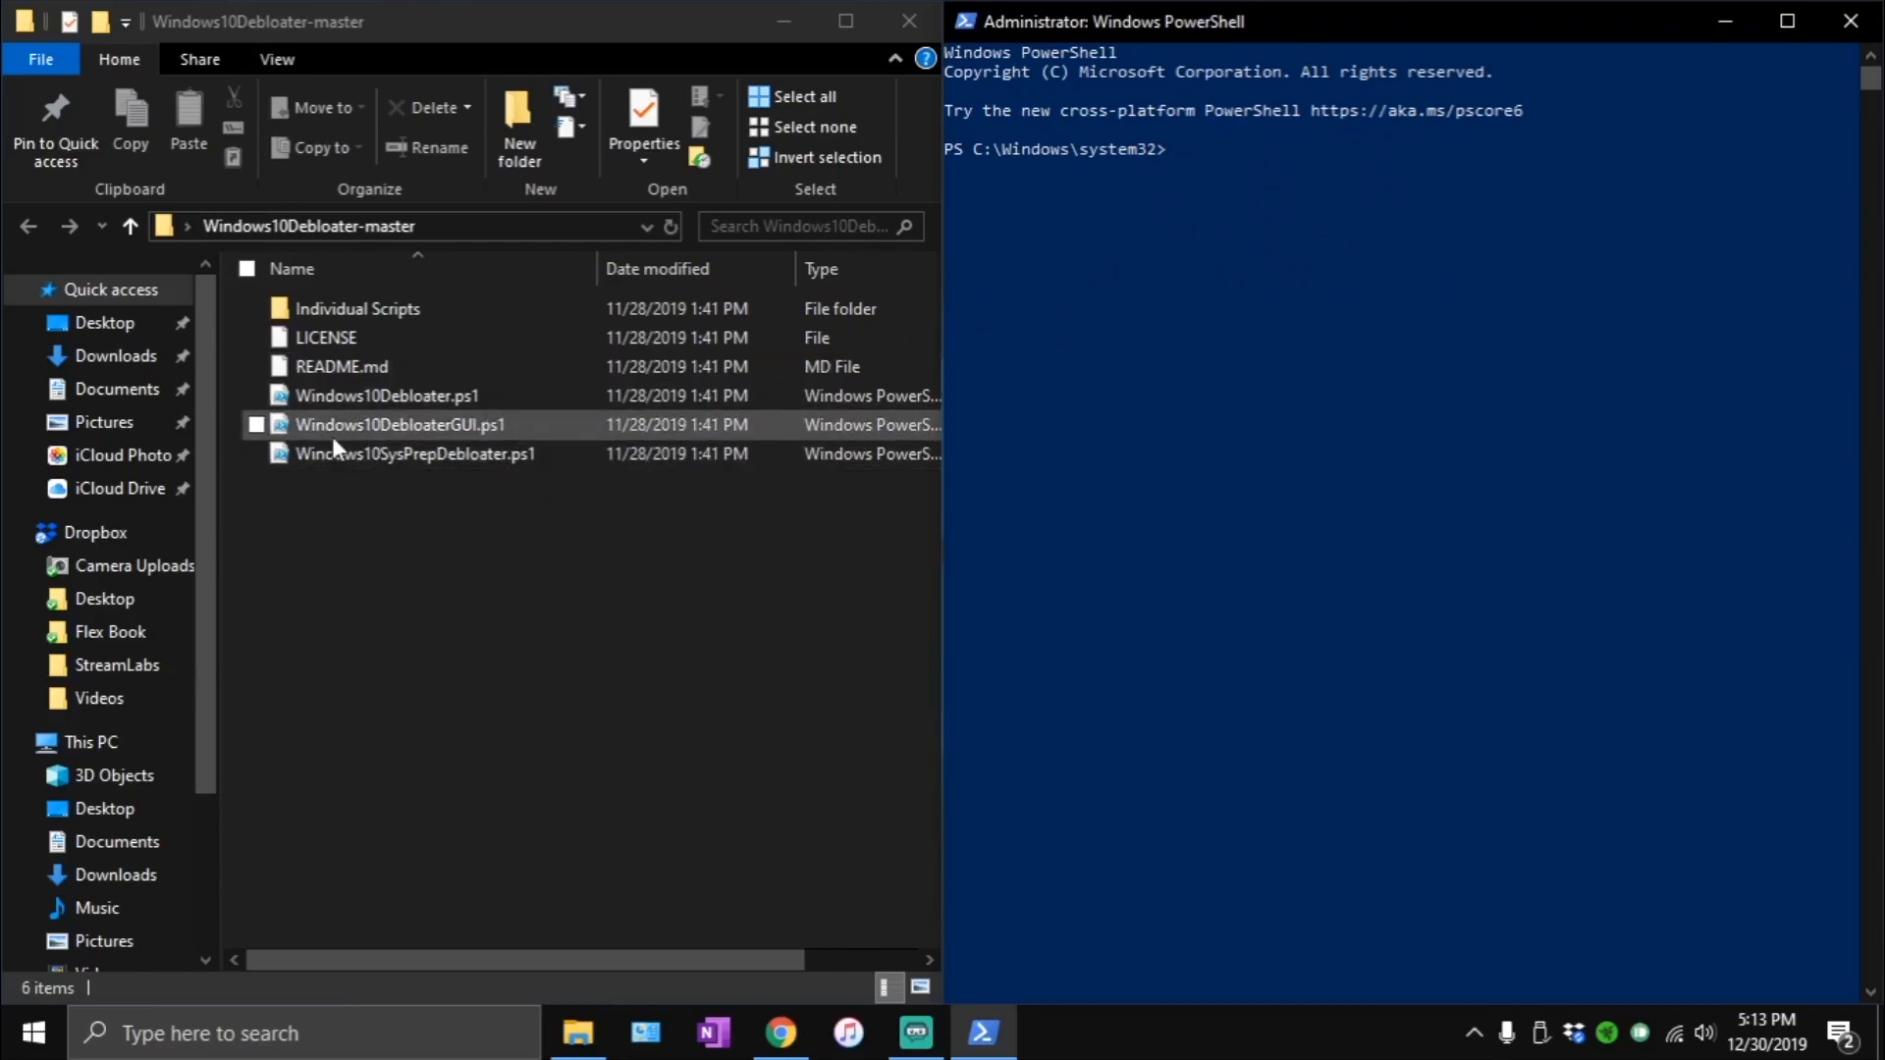
- Open Windows10DebloaterGUI.ps1 in Notepad, copy its entire script, and close the file
click(448, 424)
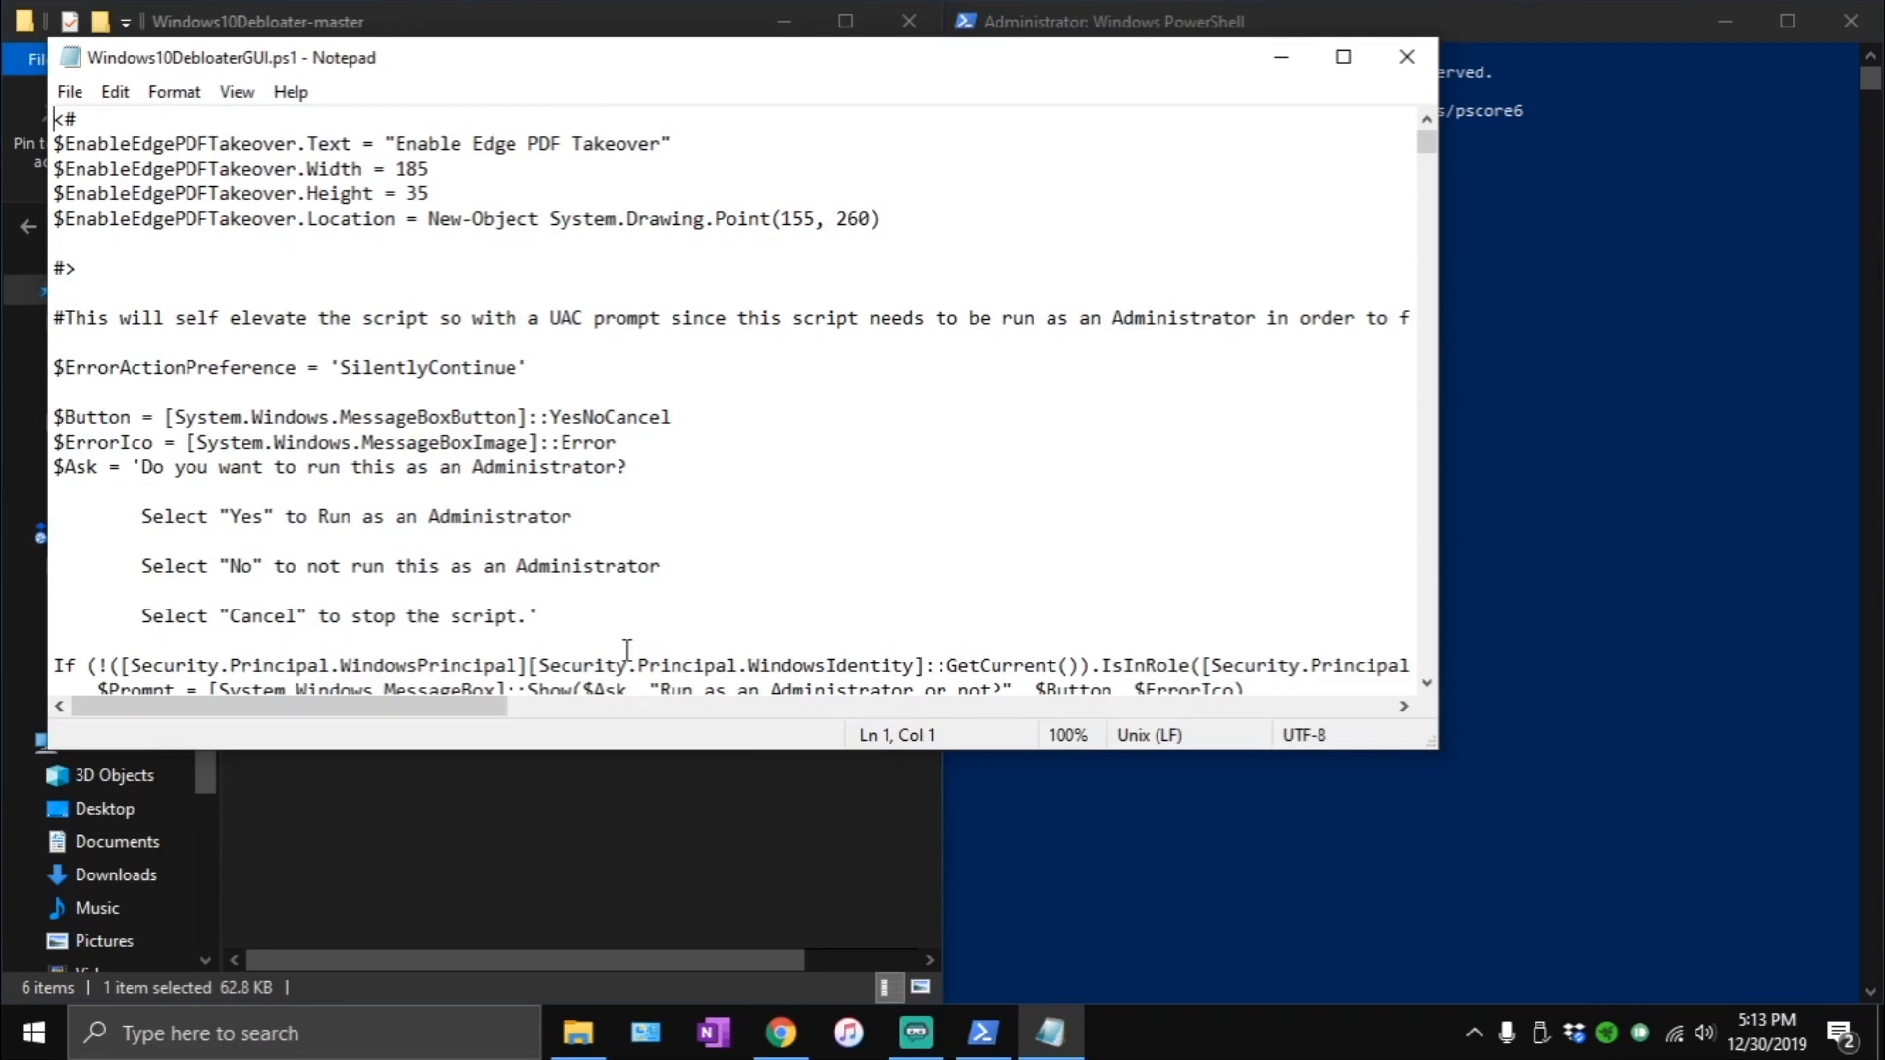
click(396, 417)
key(ctrl+a)
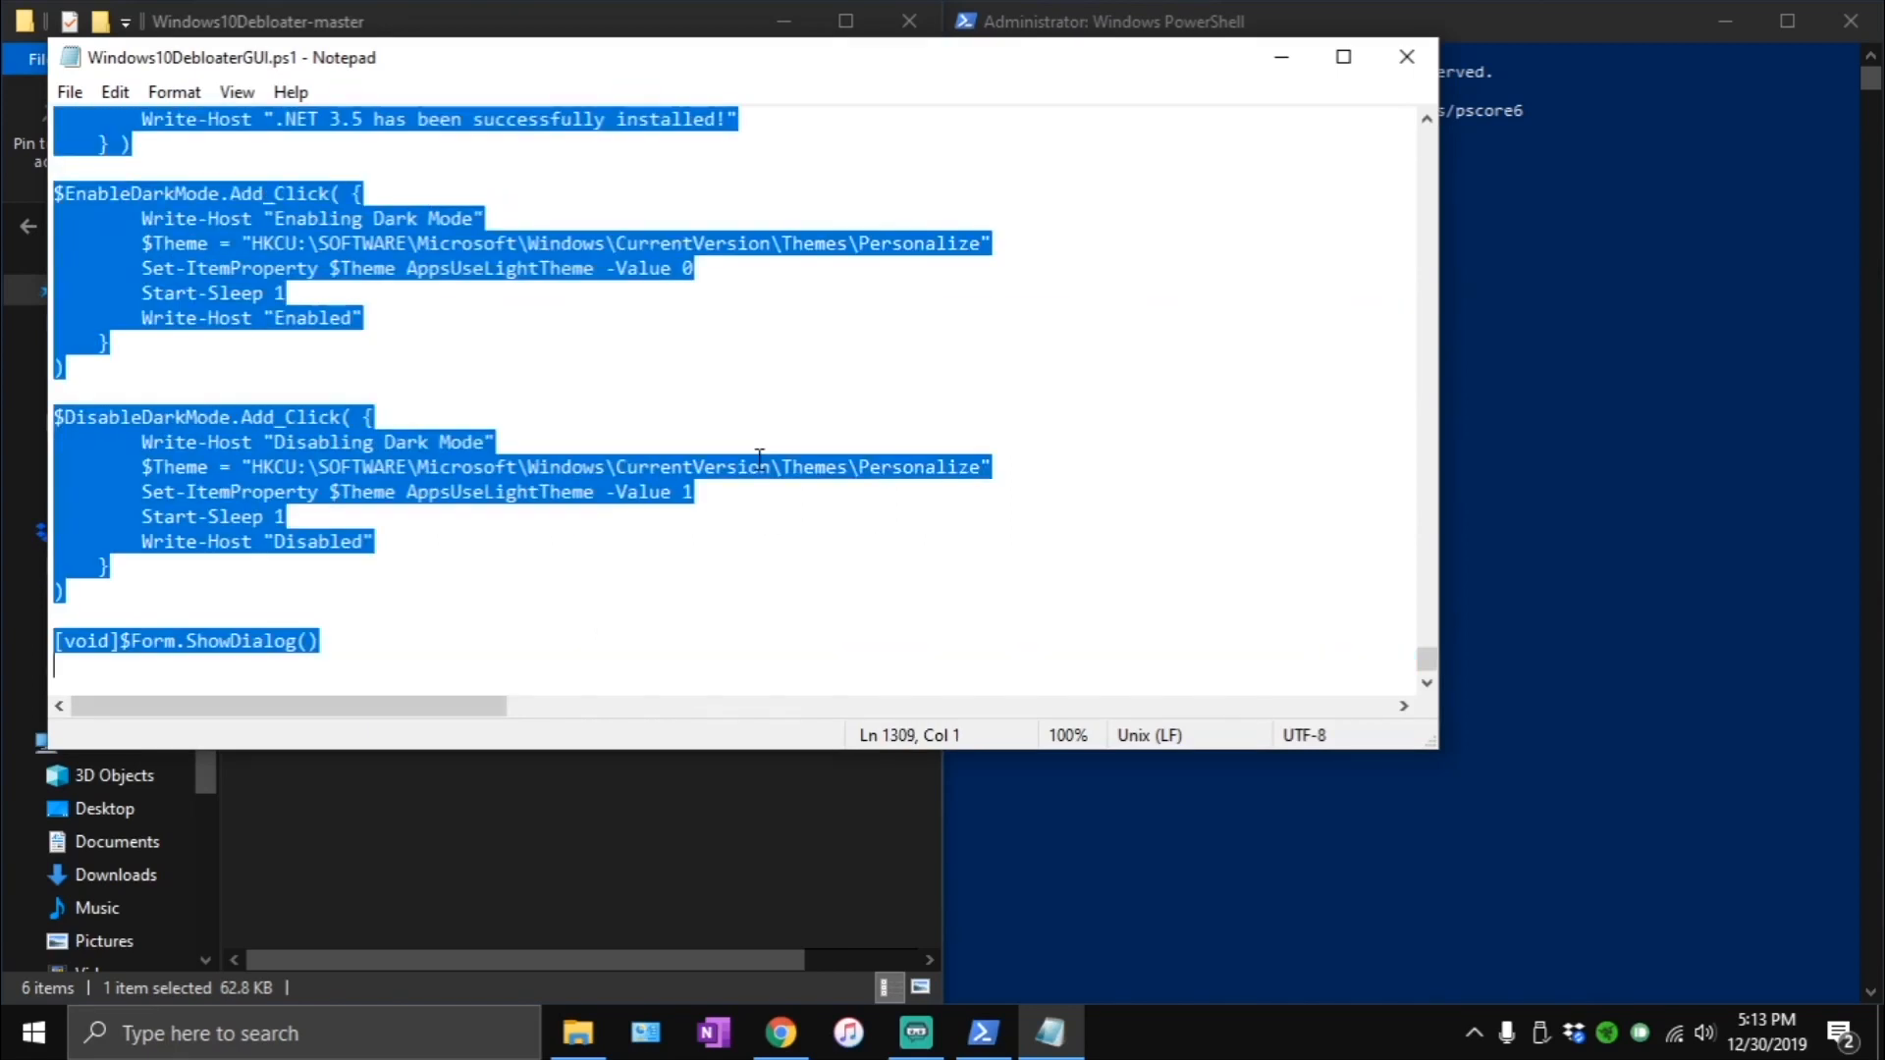
right_click(293, 467)
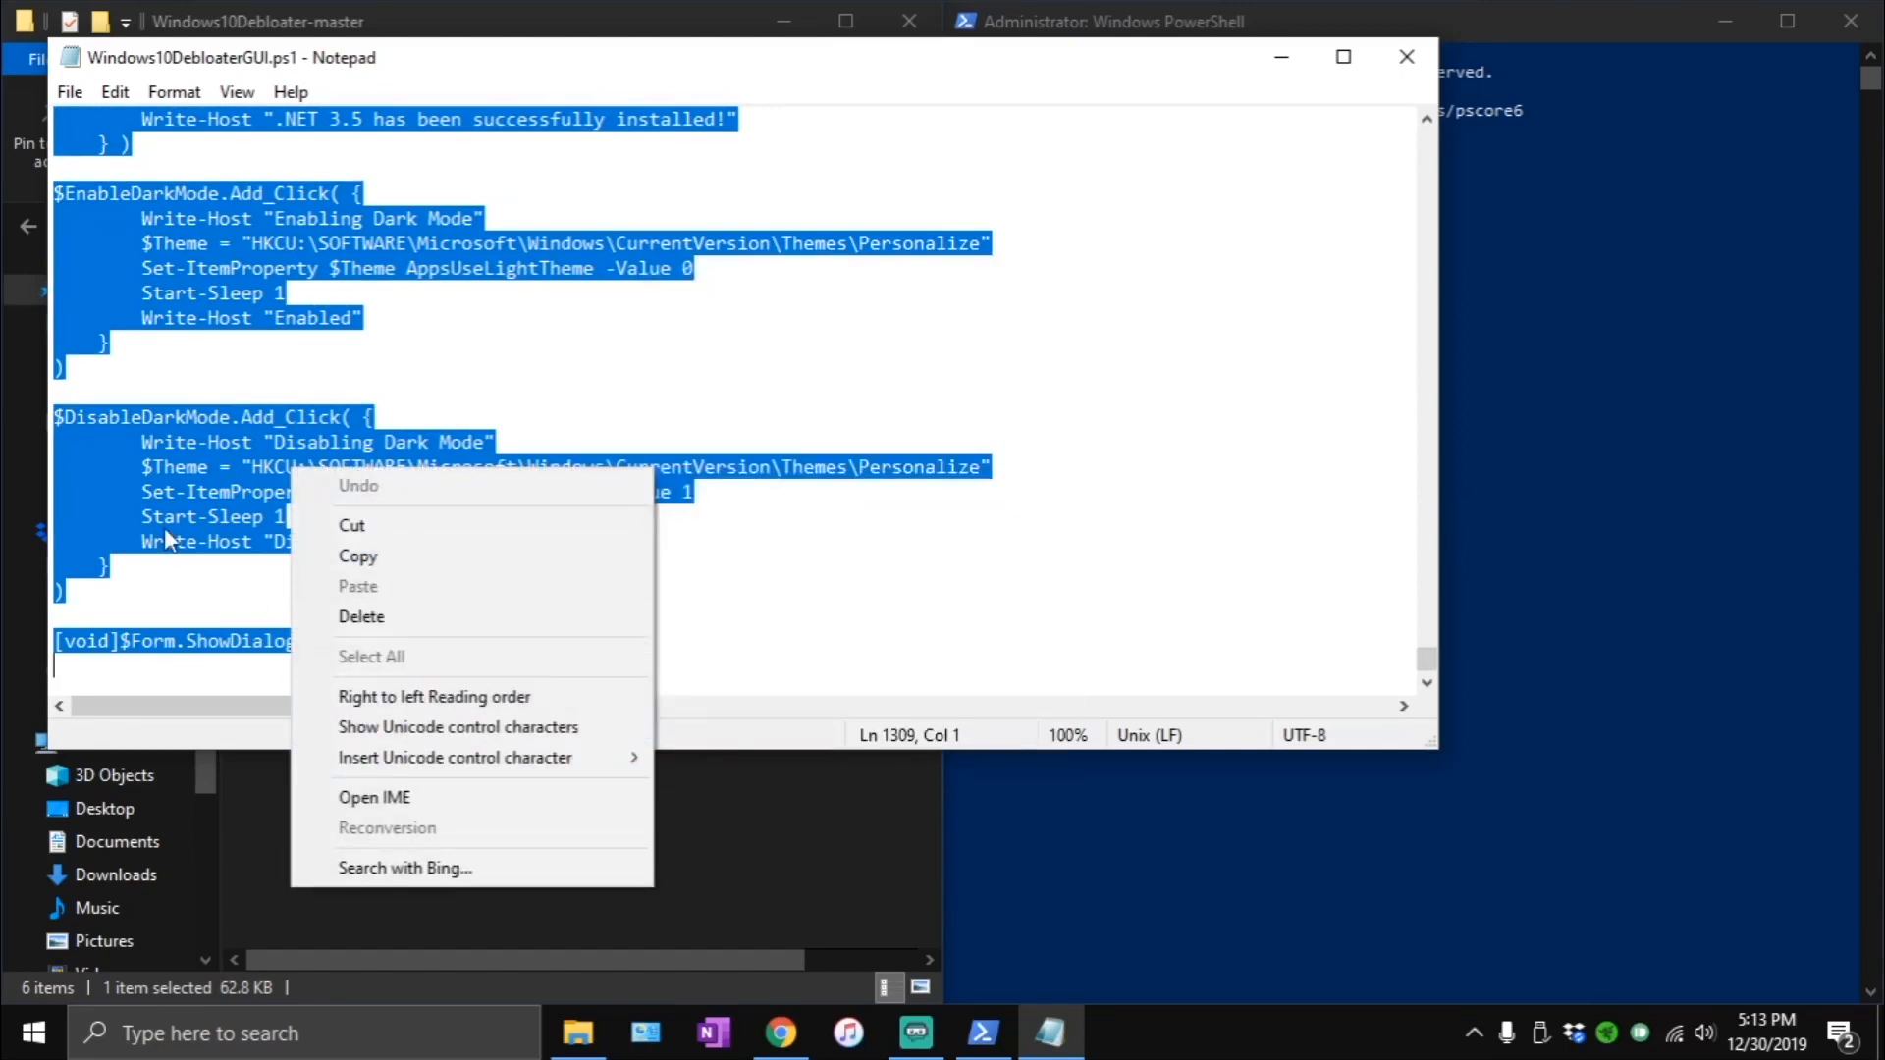
click(163, 525)
right_click(188, 513)
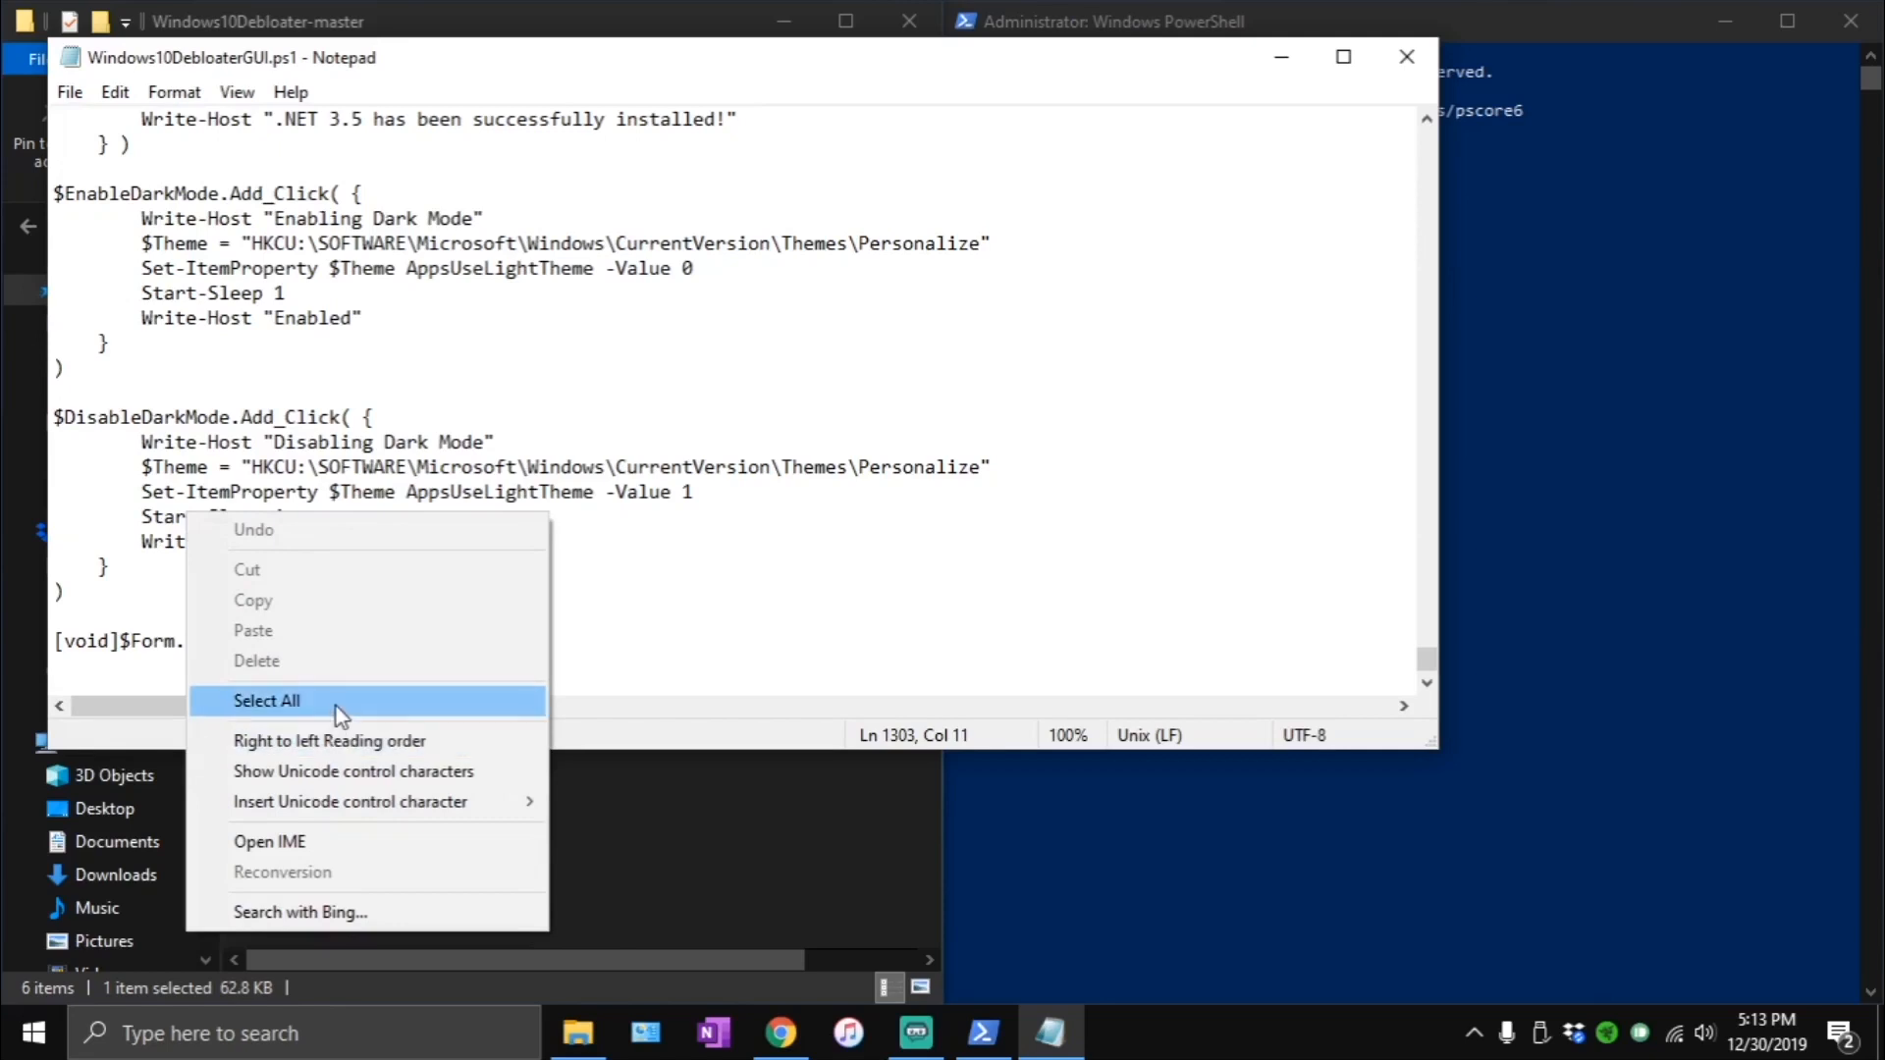
click(266, 700)
right_click(203, 469)
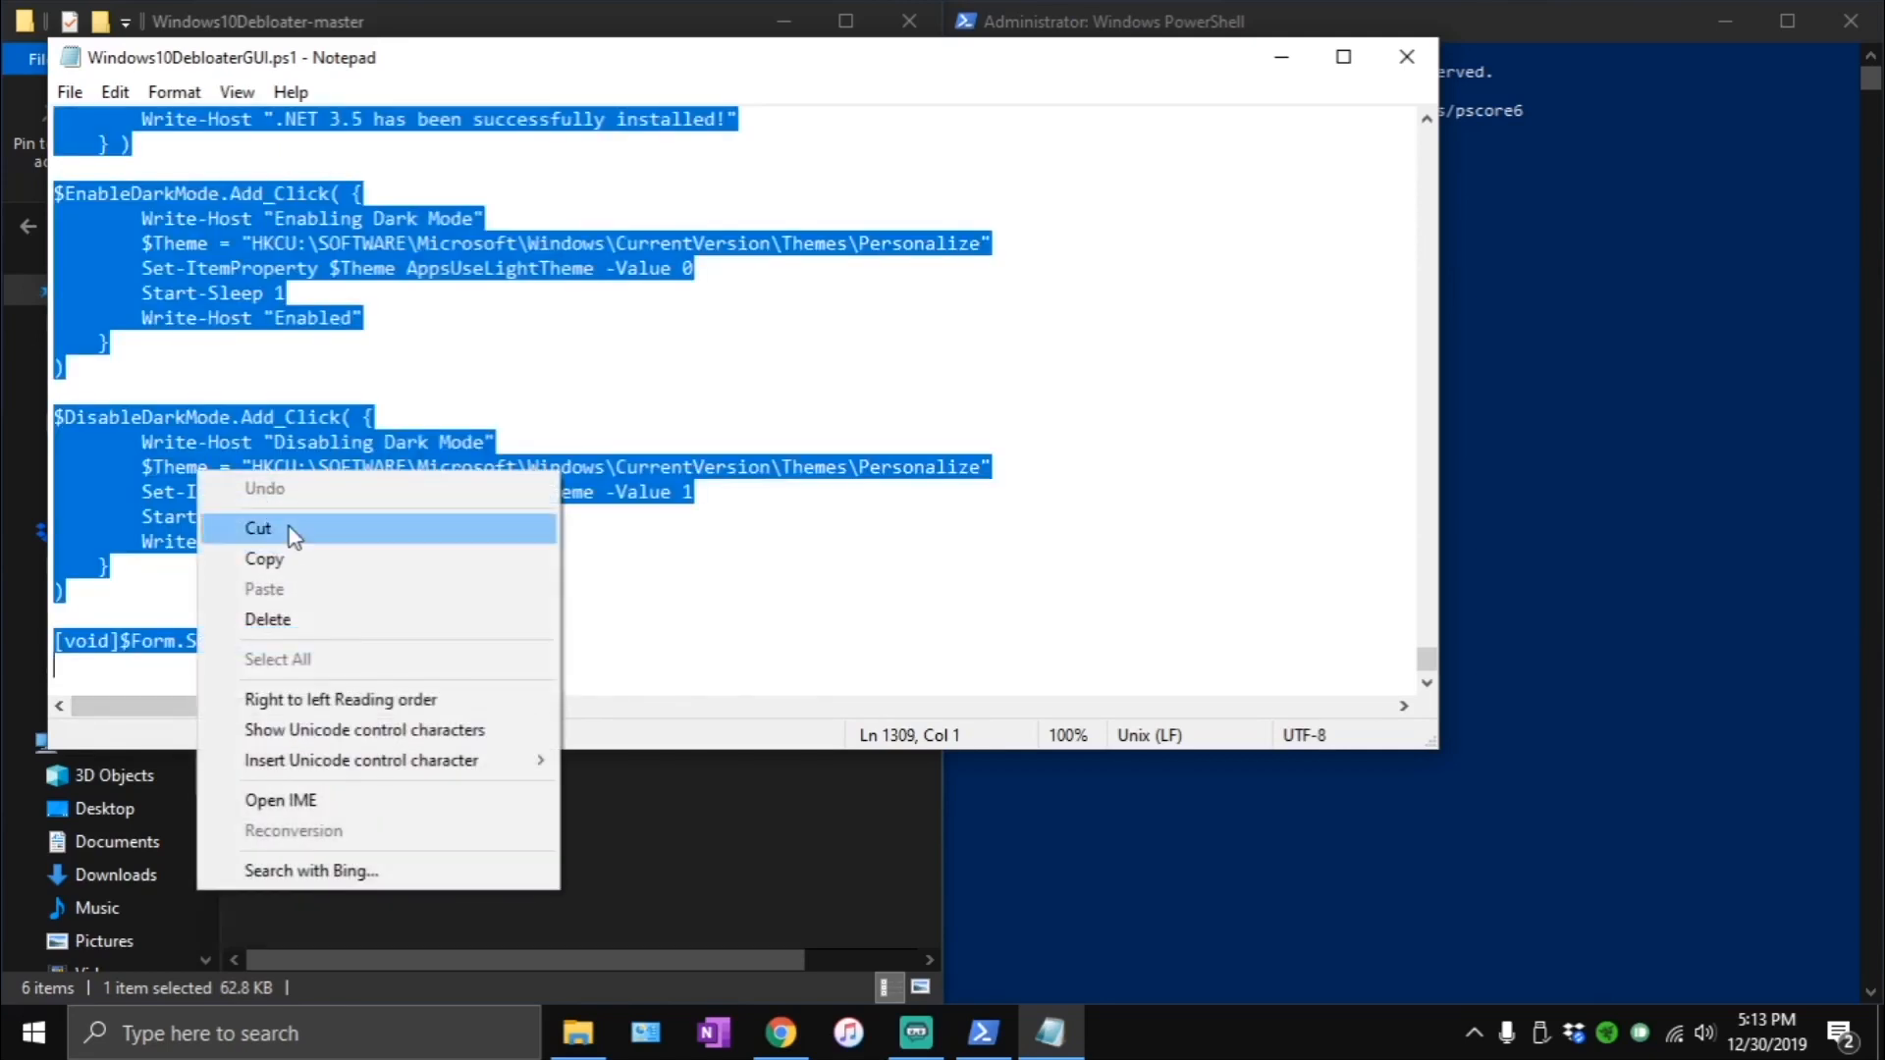
click(295, 567)
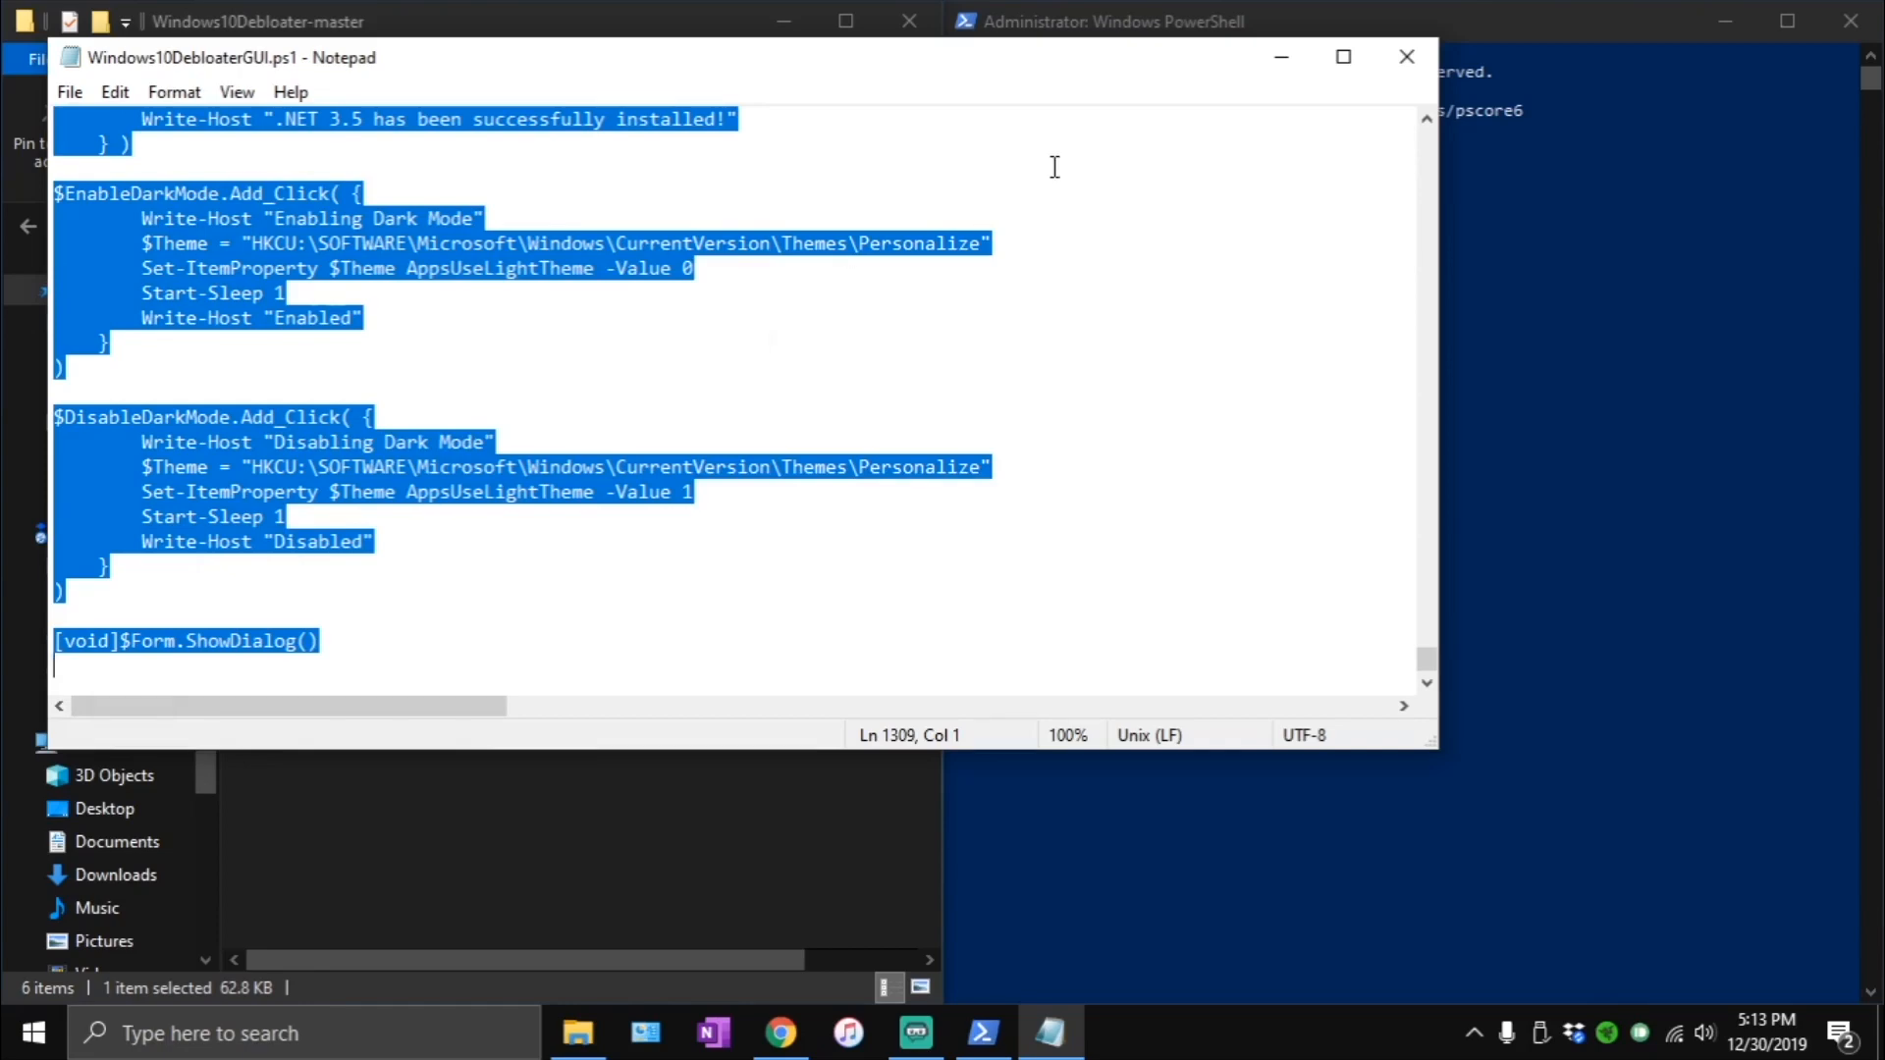
click(1406, 57)
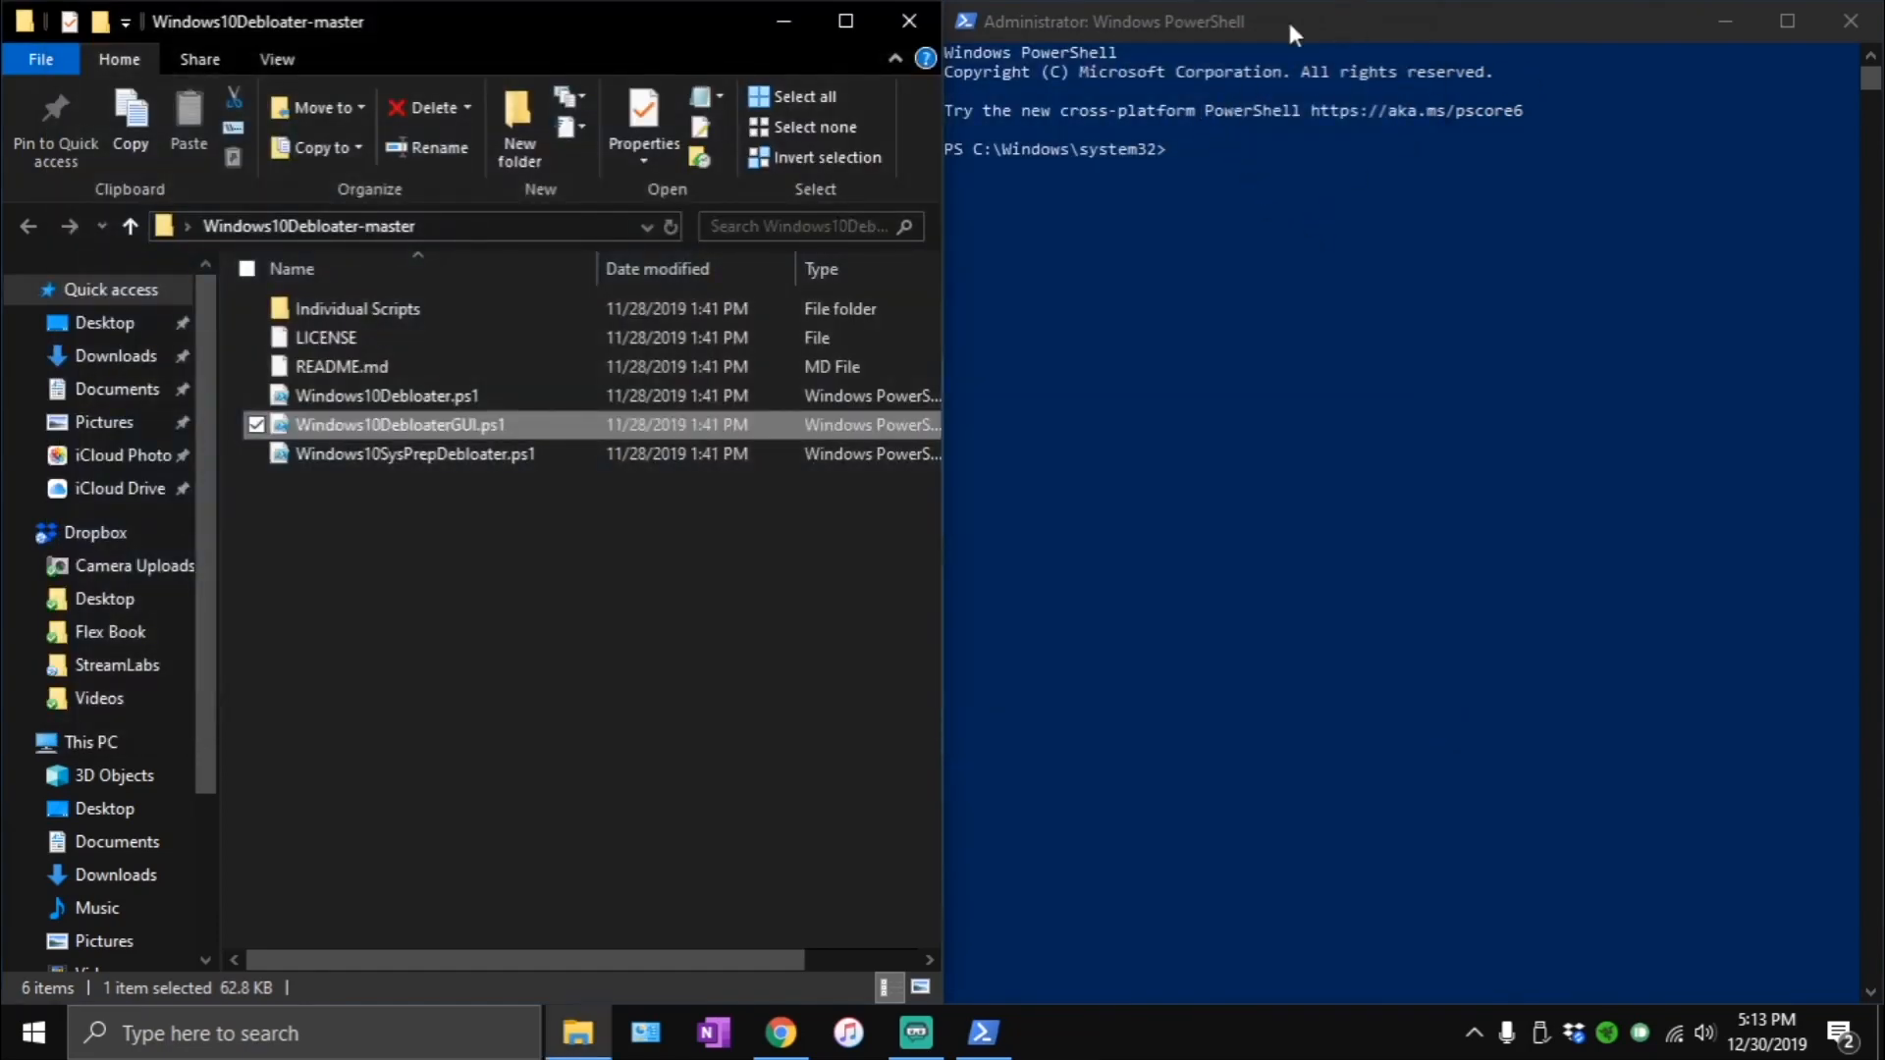
- Paste and run the copied script in the administrator PowerShell, close the folder window, and snap the Windows10Debloater window beside PowerShell
click(1222, 24)
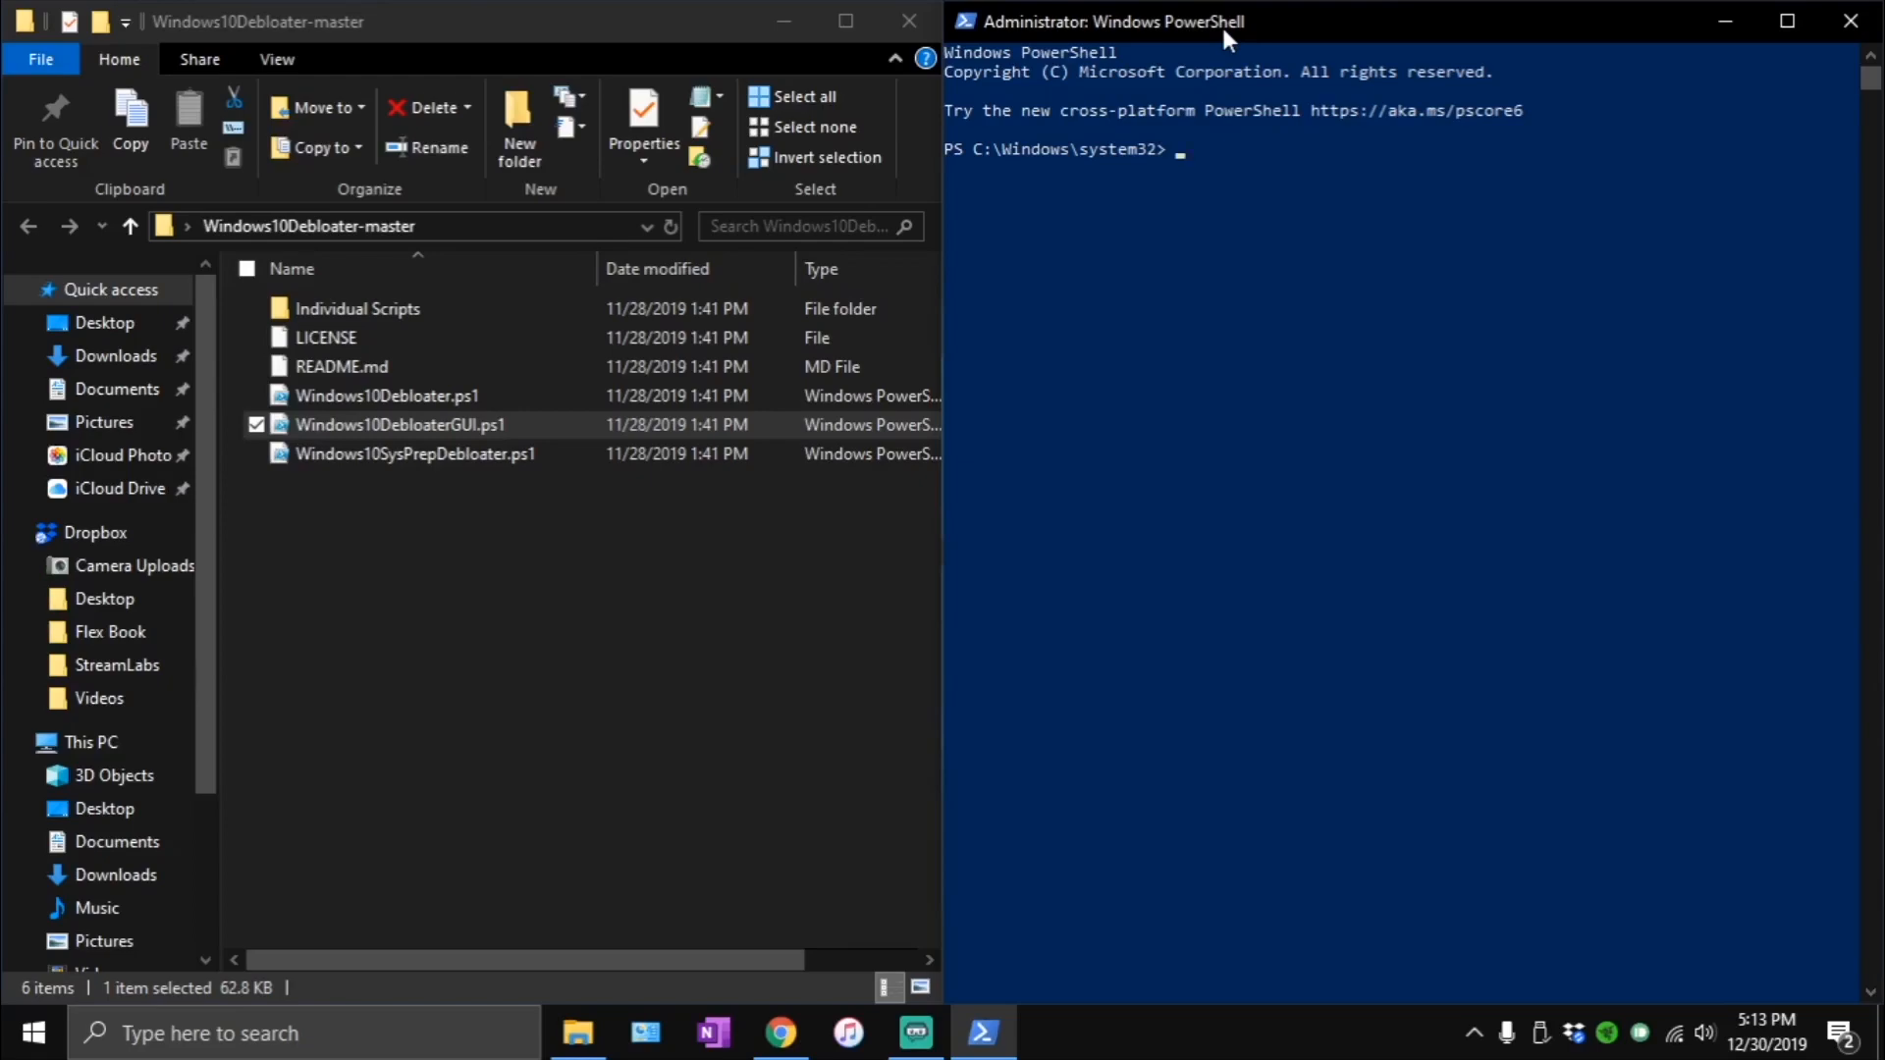
text(<#)
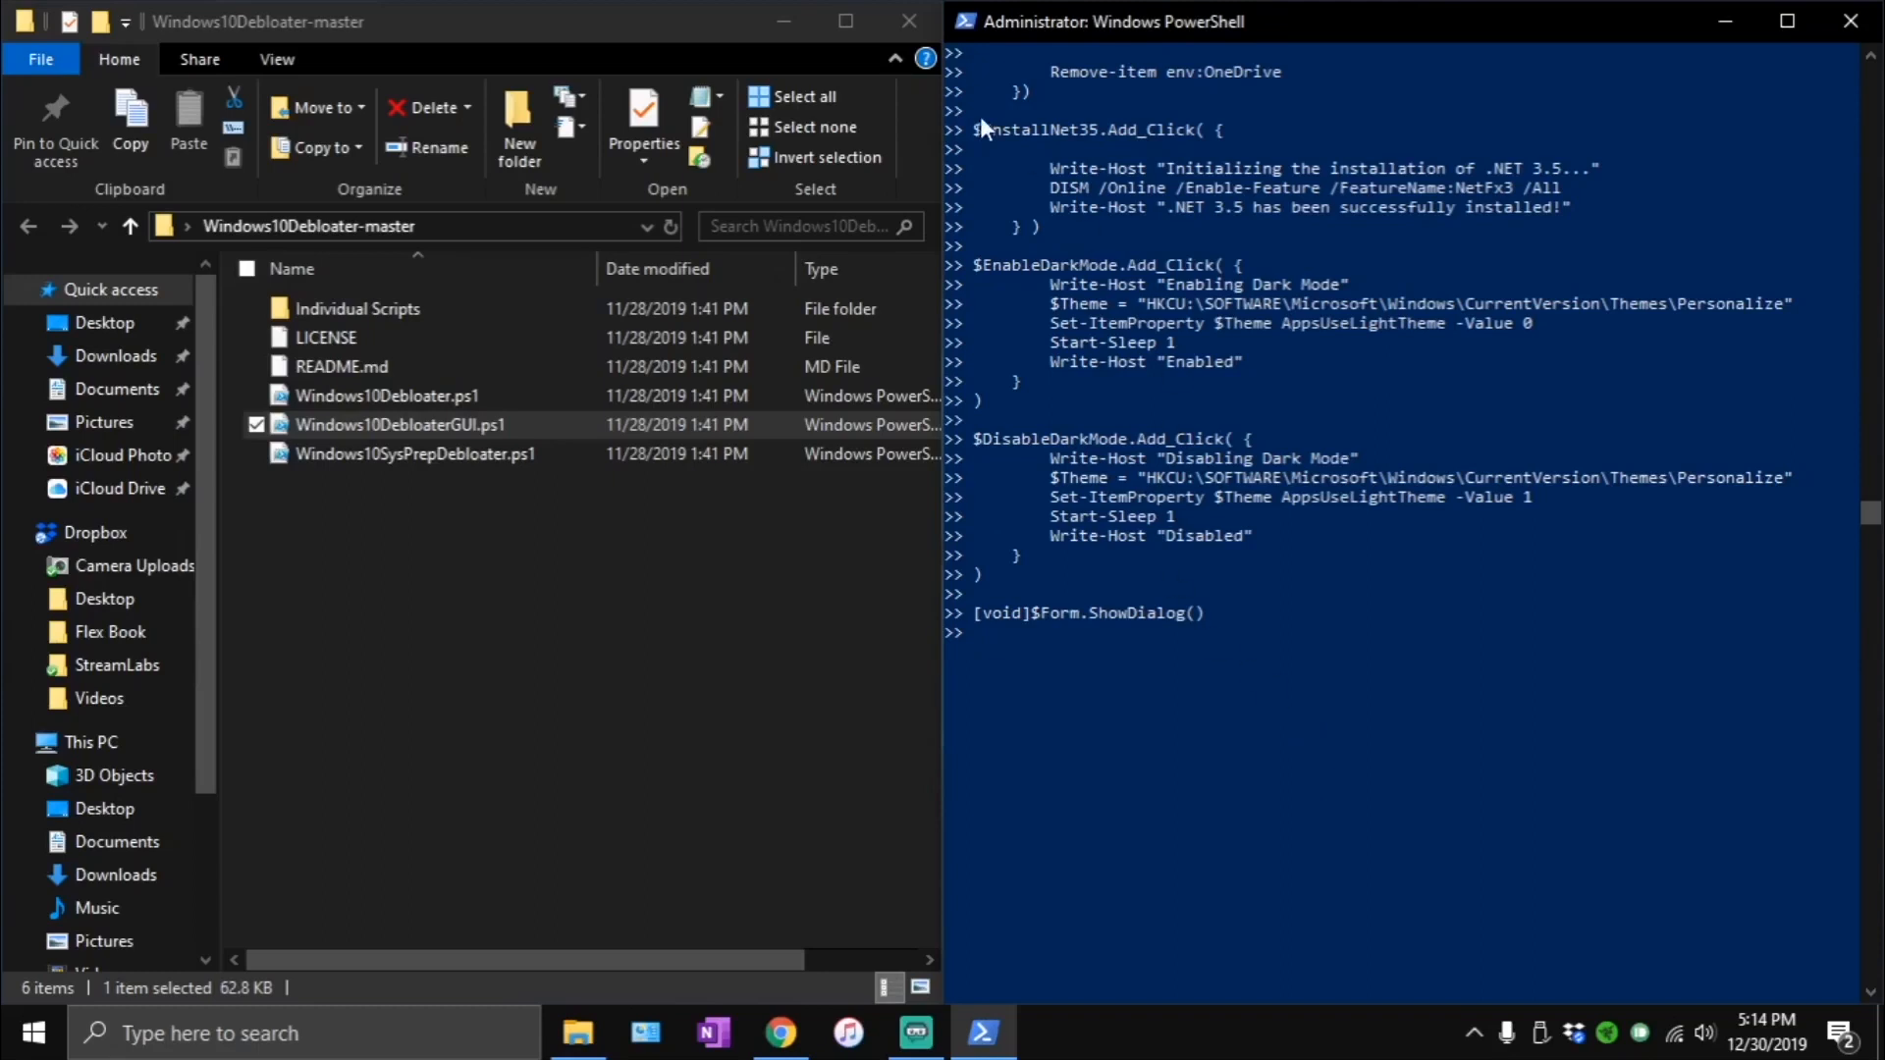
click(886, 27)
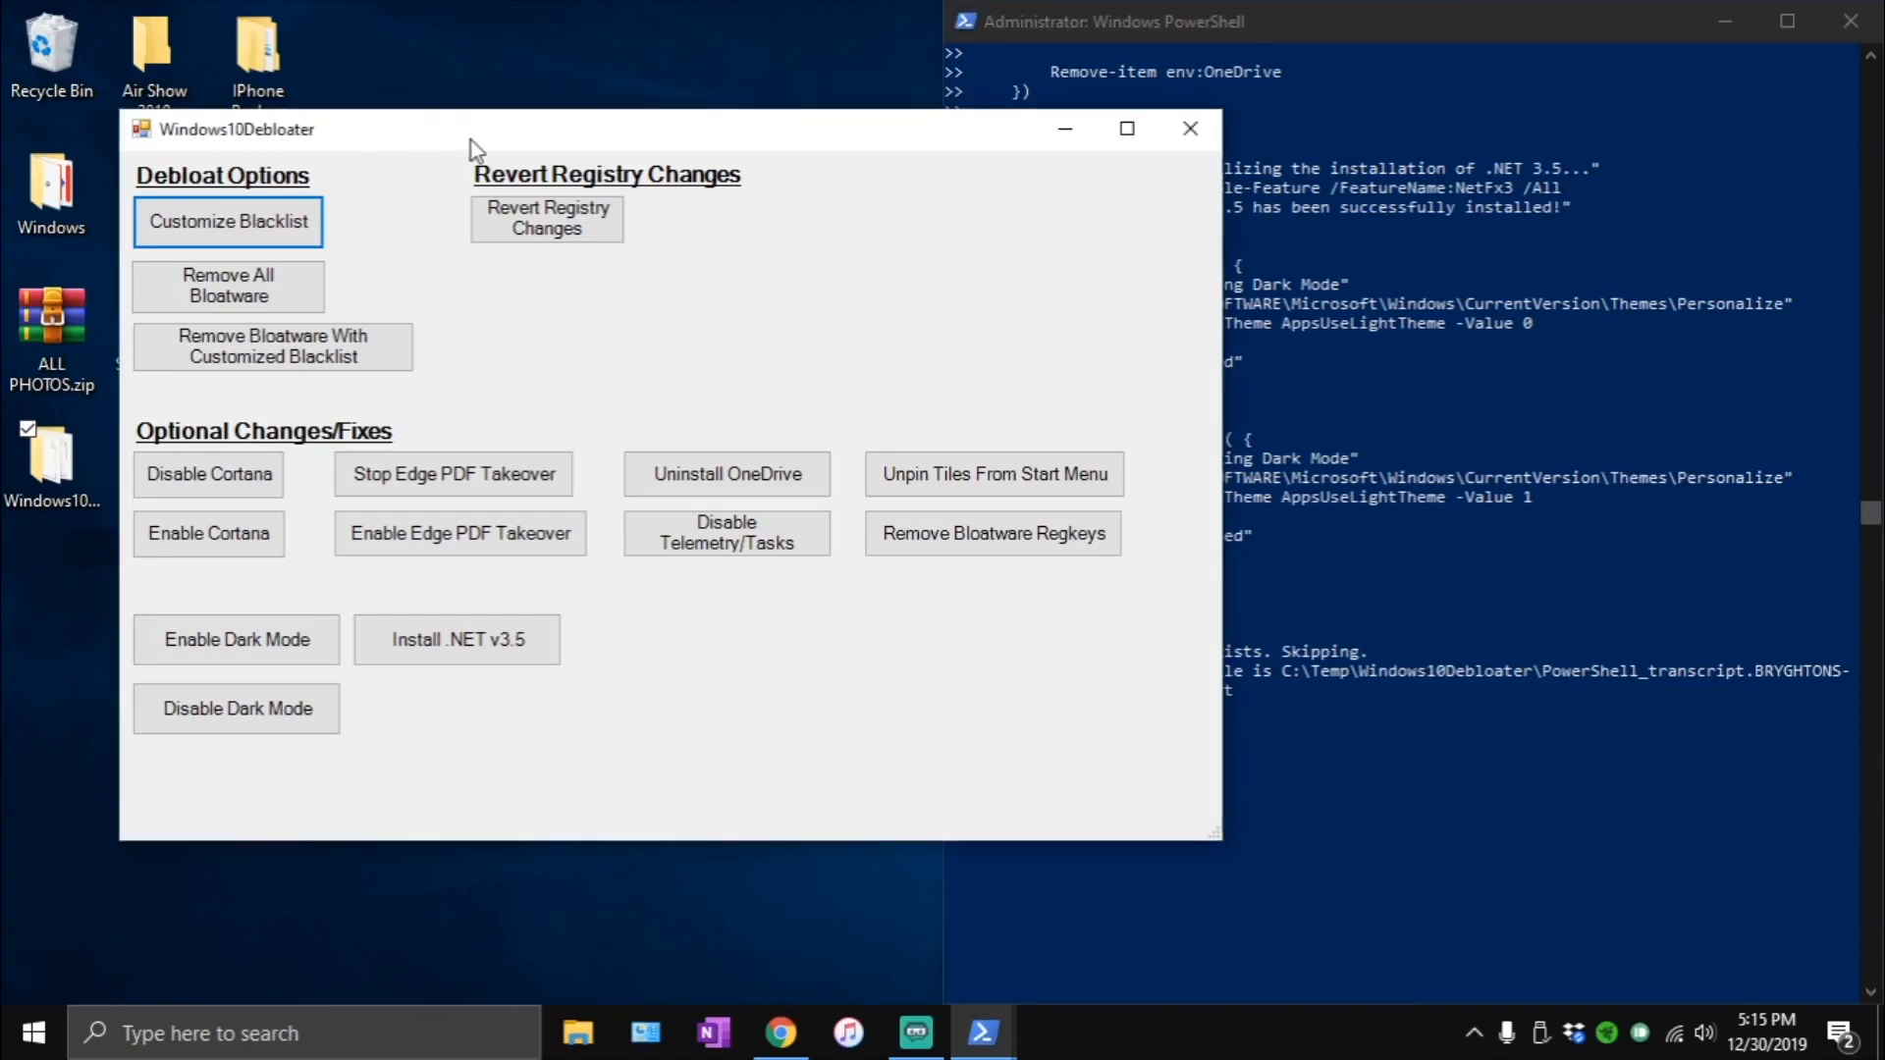
drag(472, 140, 2, 457)
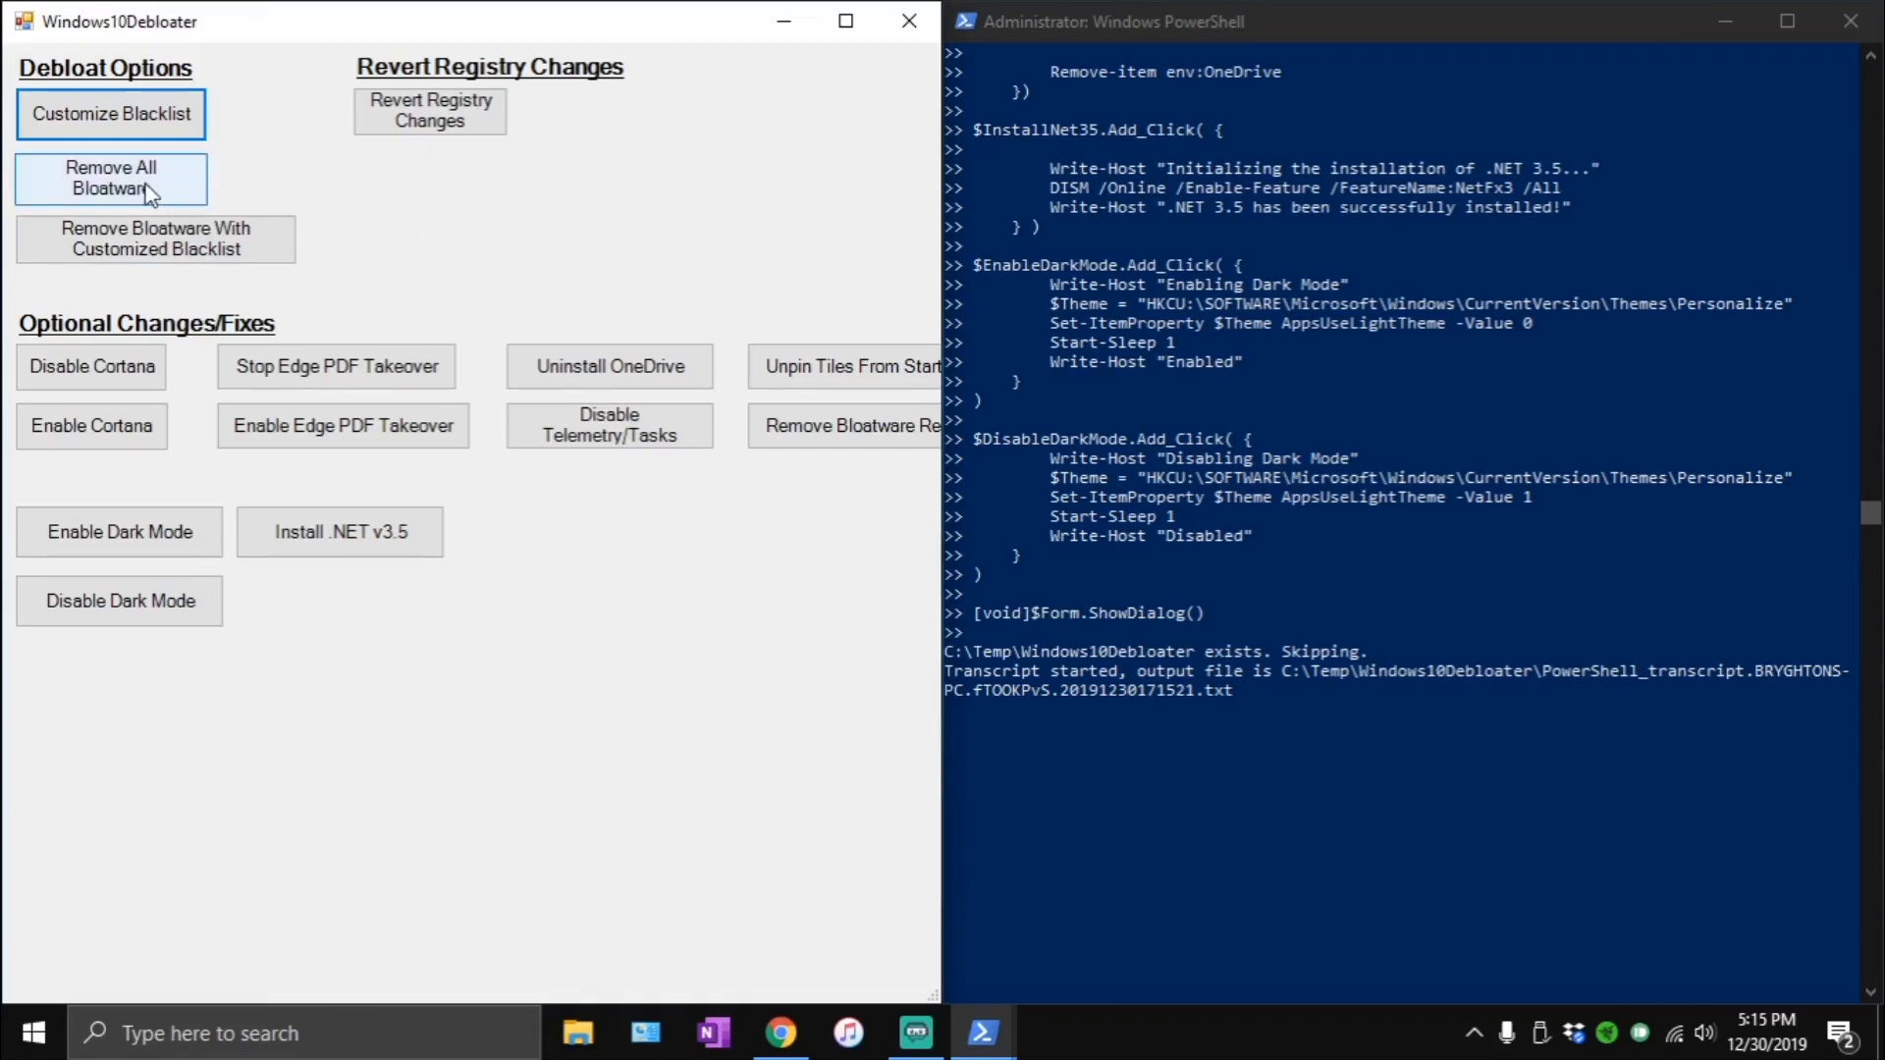
- Disable Cortana and stop the Edge PDF takeover with Windows10Debloater, and close both it and PowerShell
click(103, 376)
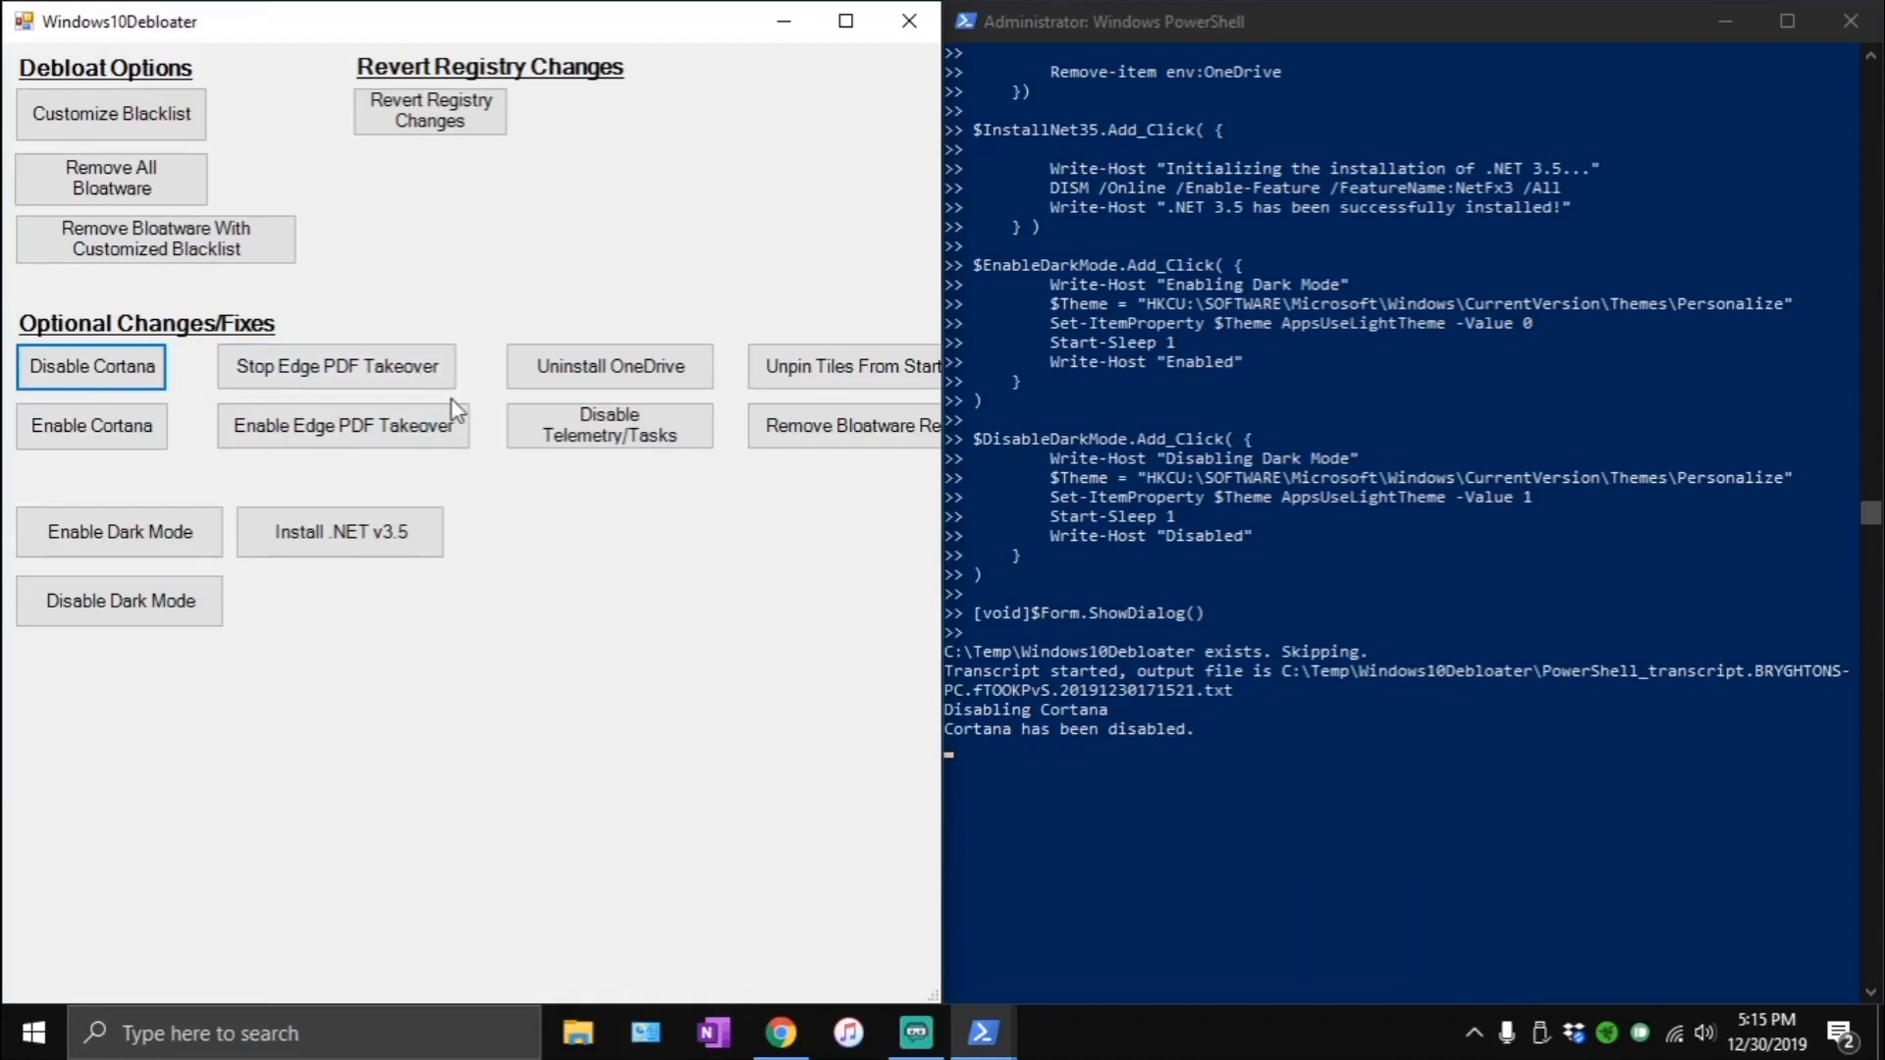
click(402, 372)
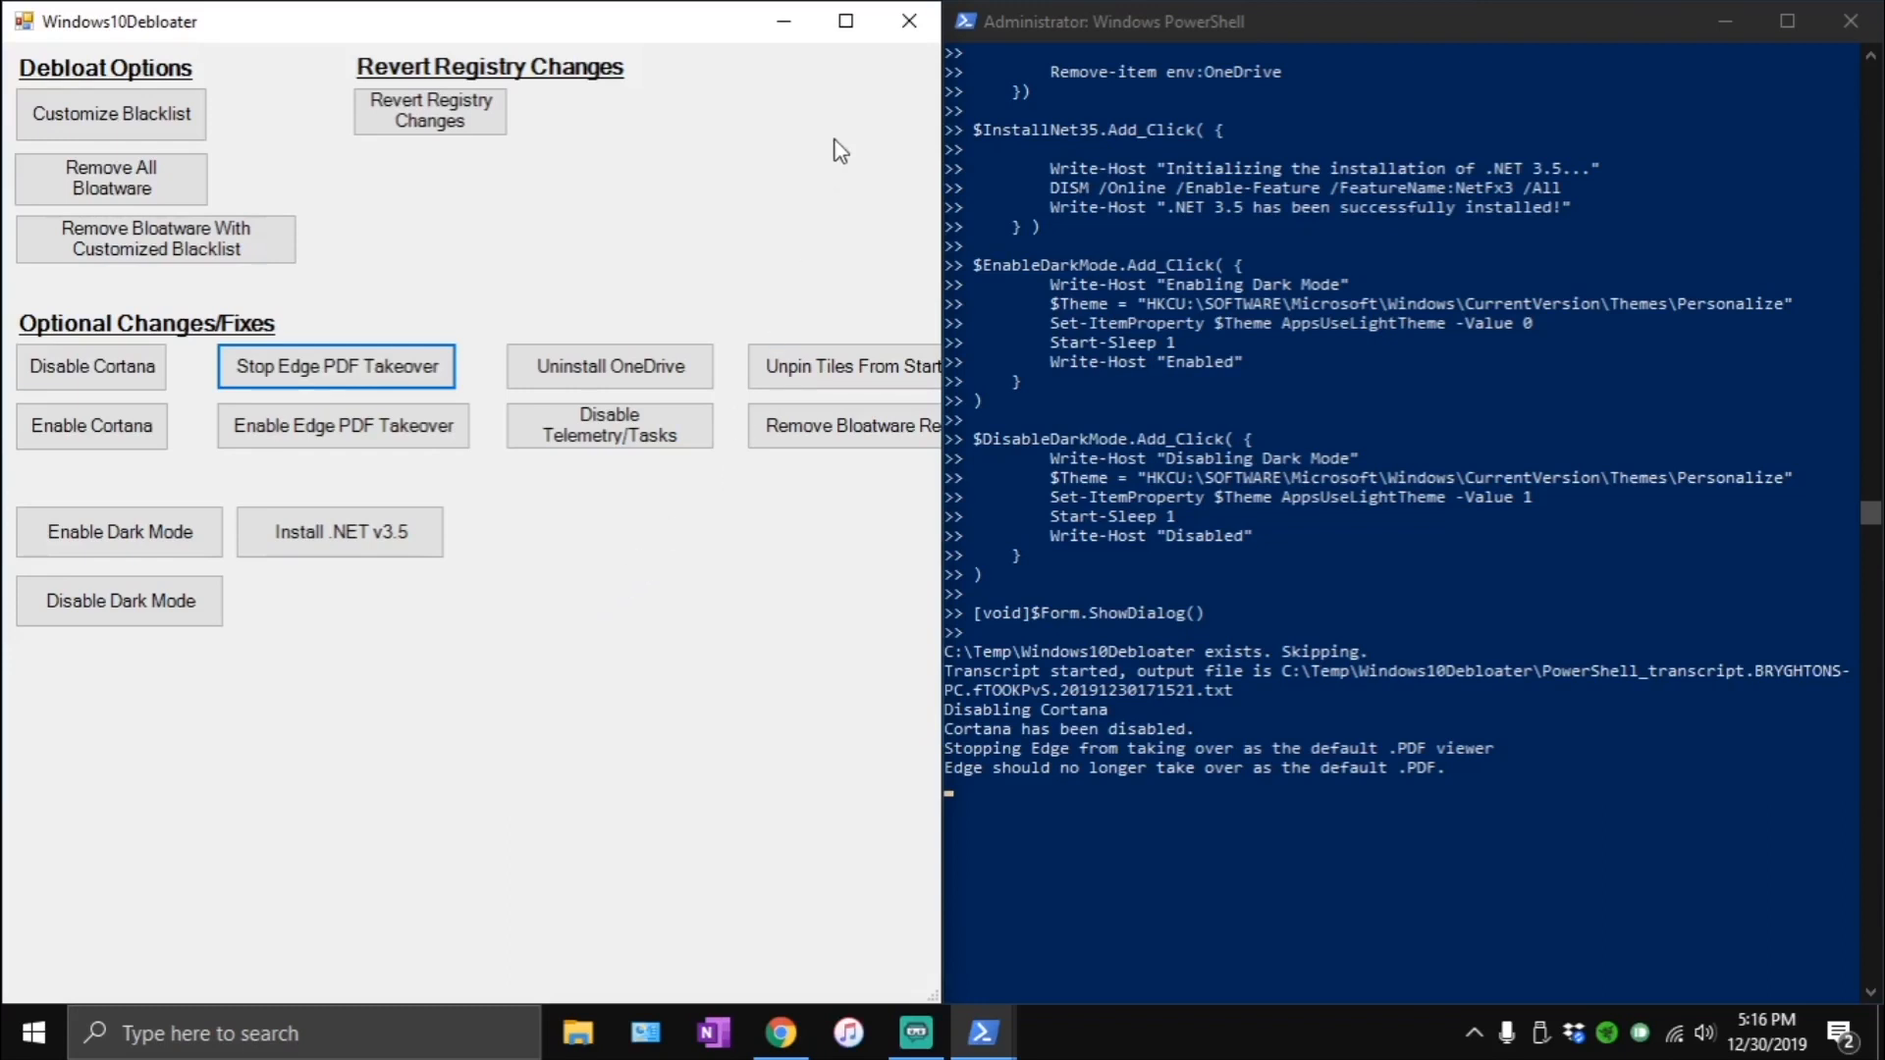
click(913, 24)
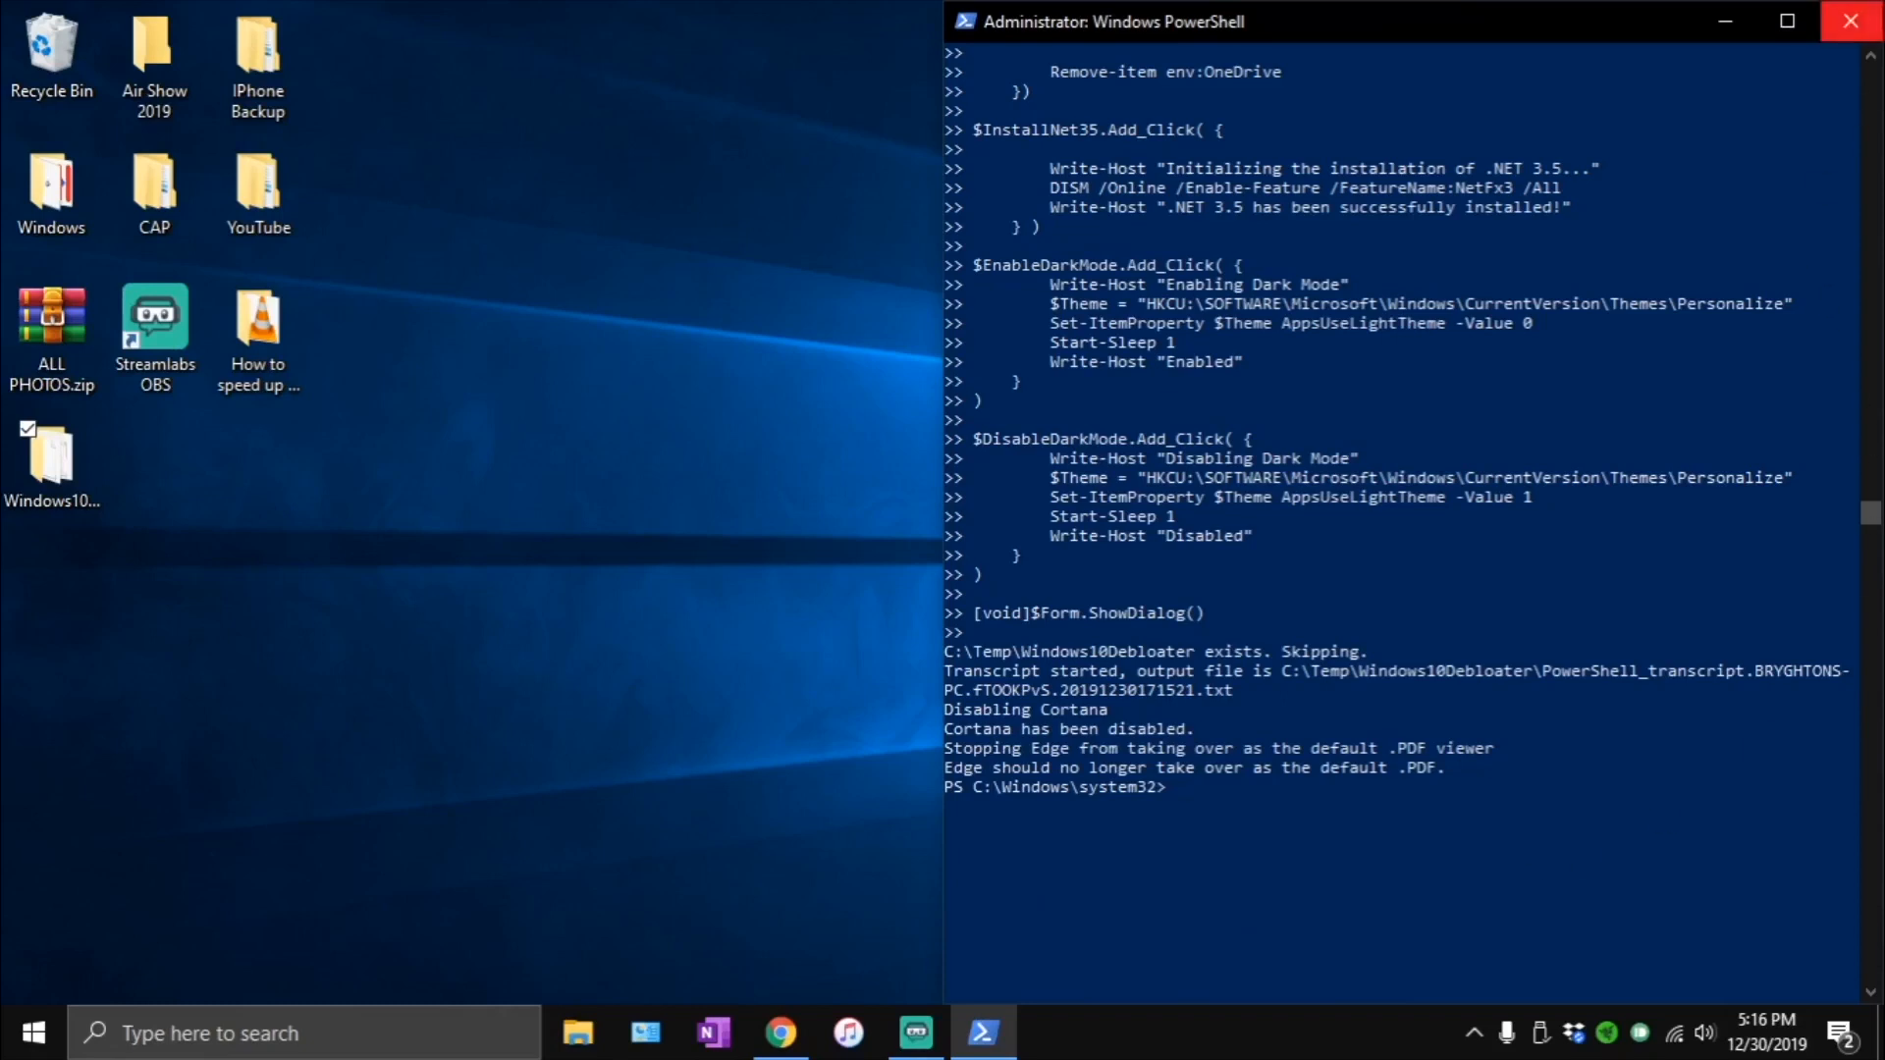
click(1851, 20)
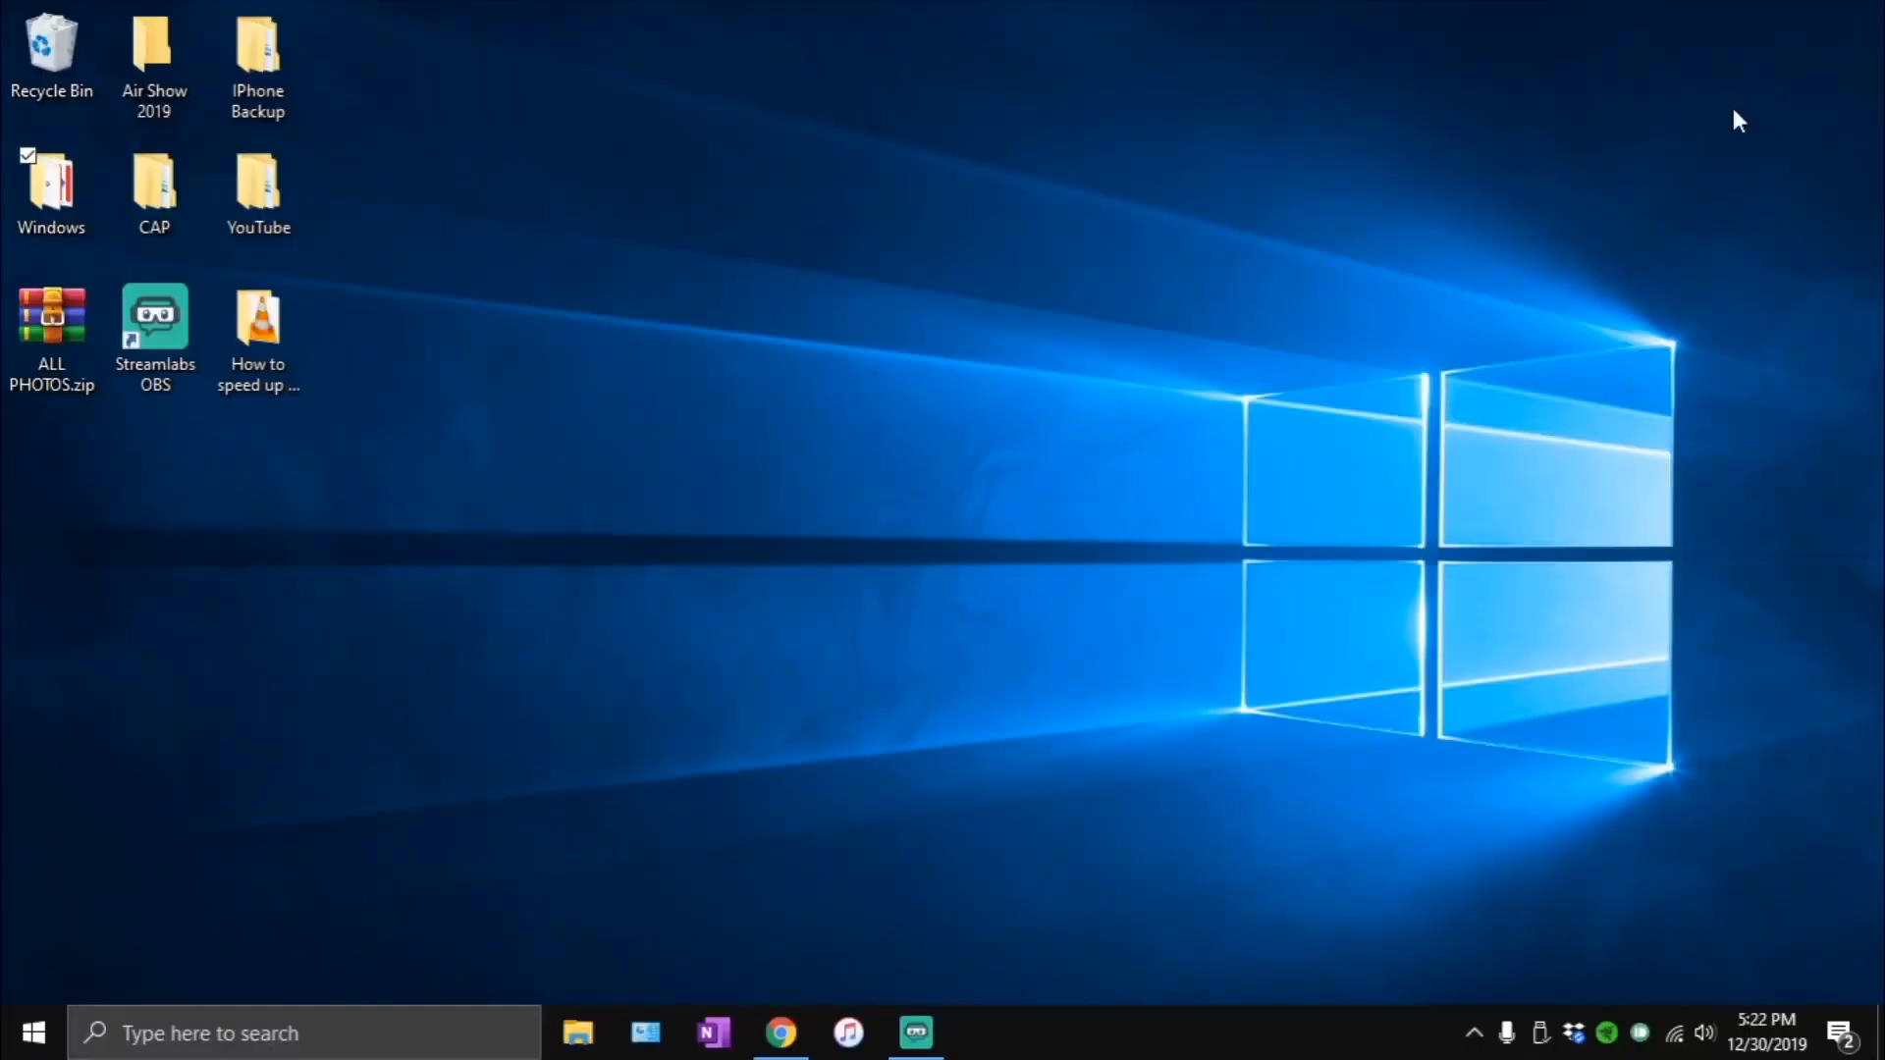
- Search Windows for "defrag" and open Defragment and Optimize Drives as administrator
click(809, 428)
key(super)
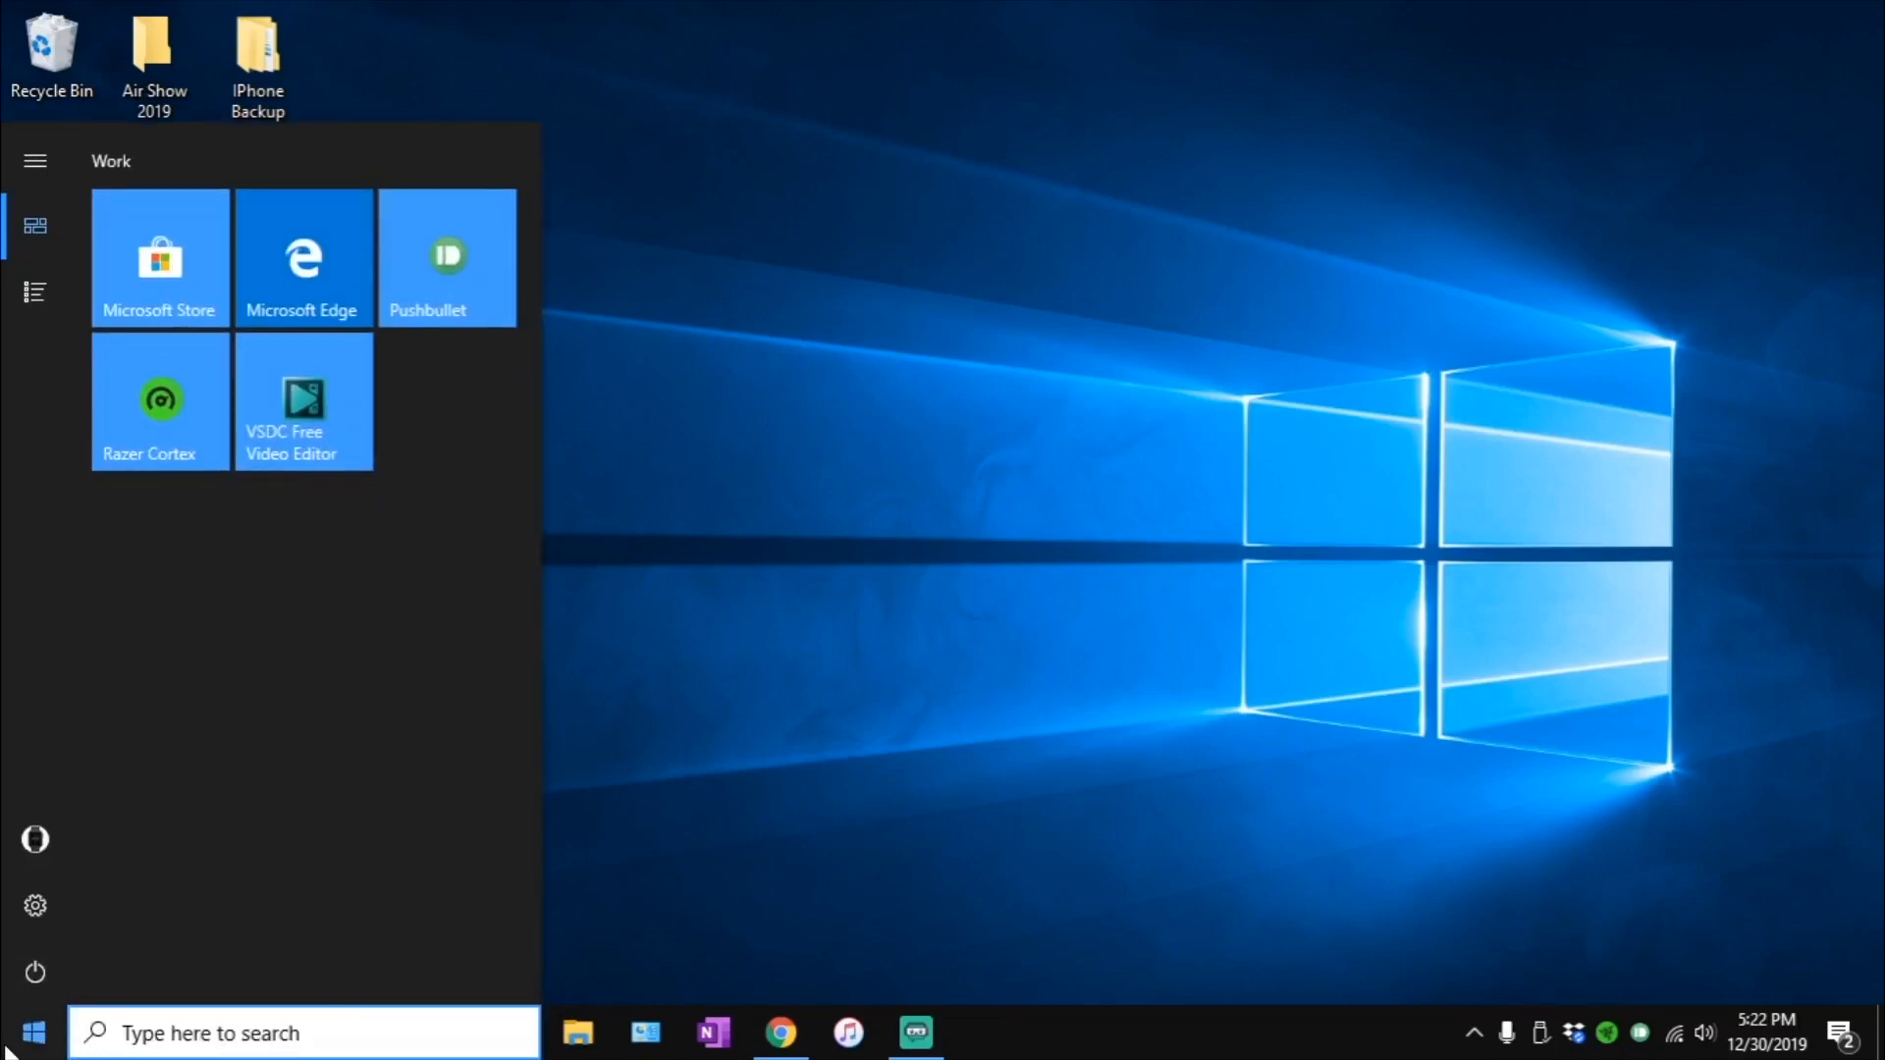
text(d)
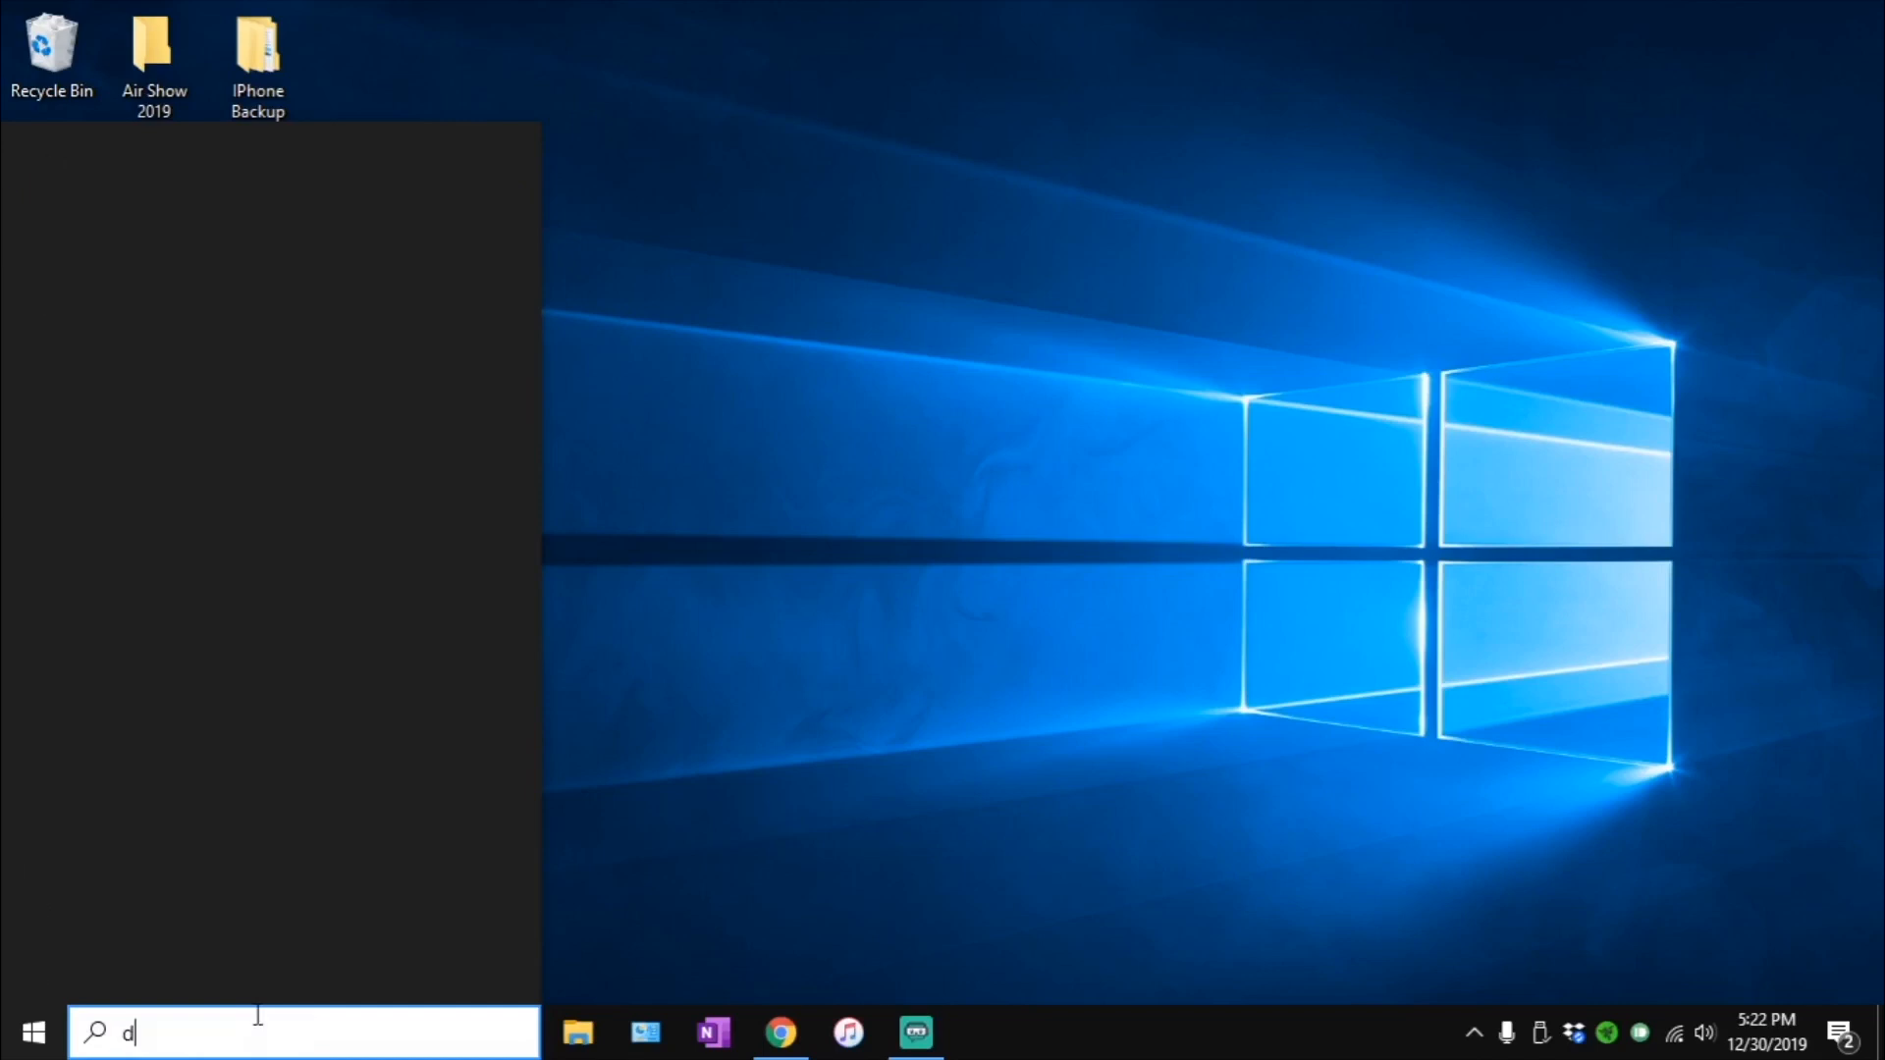
text(efrag)
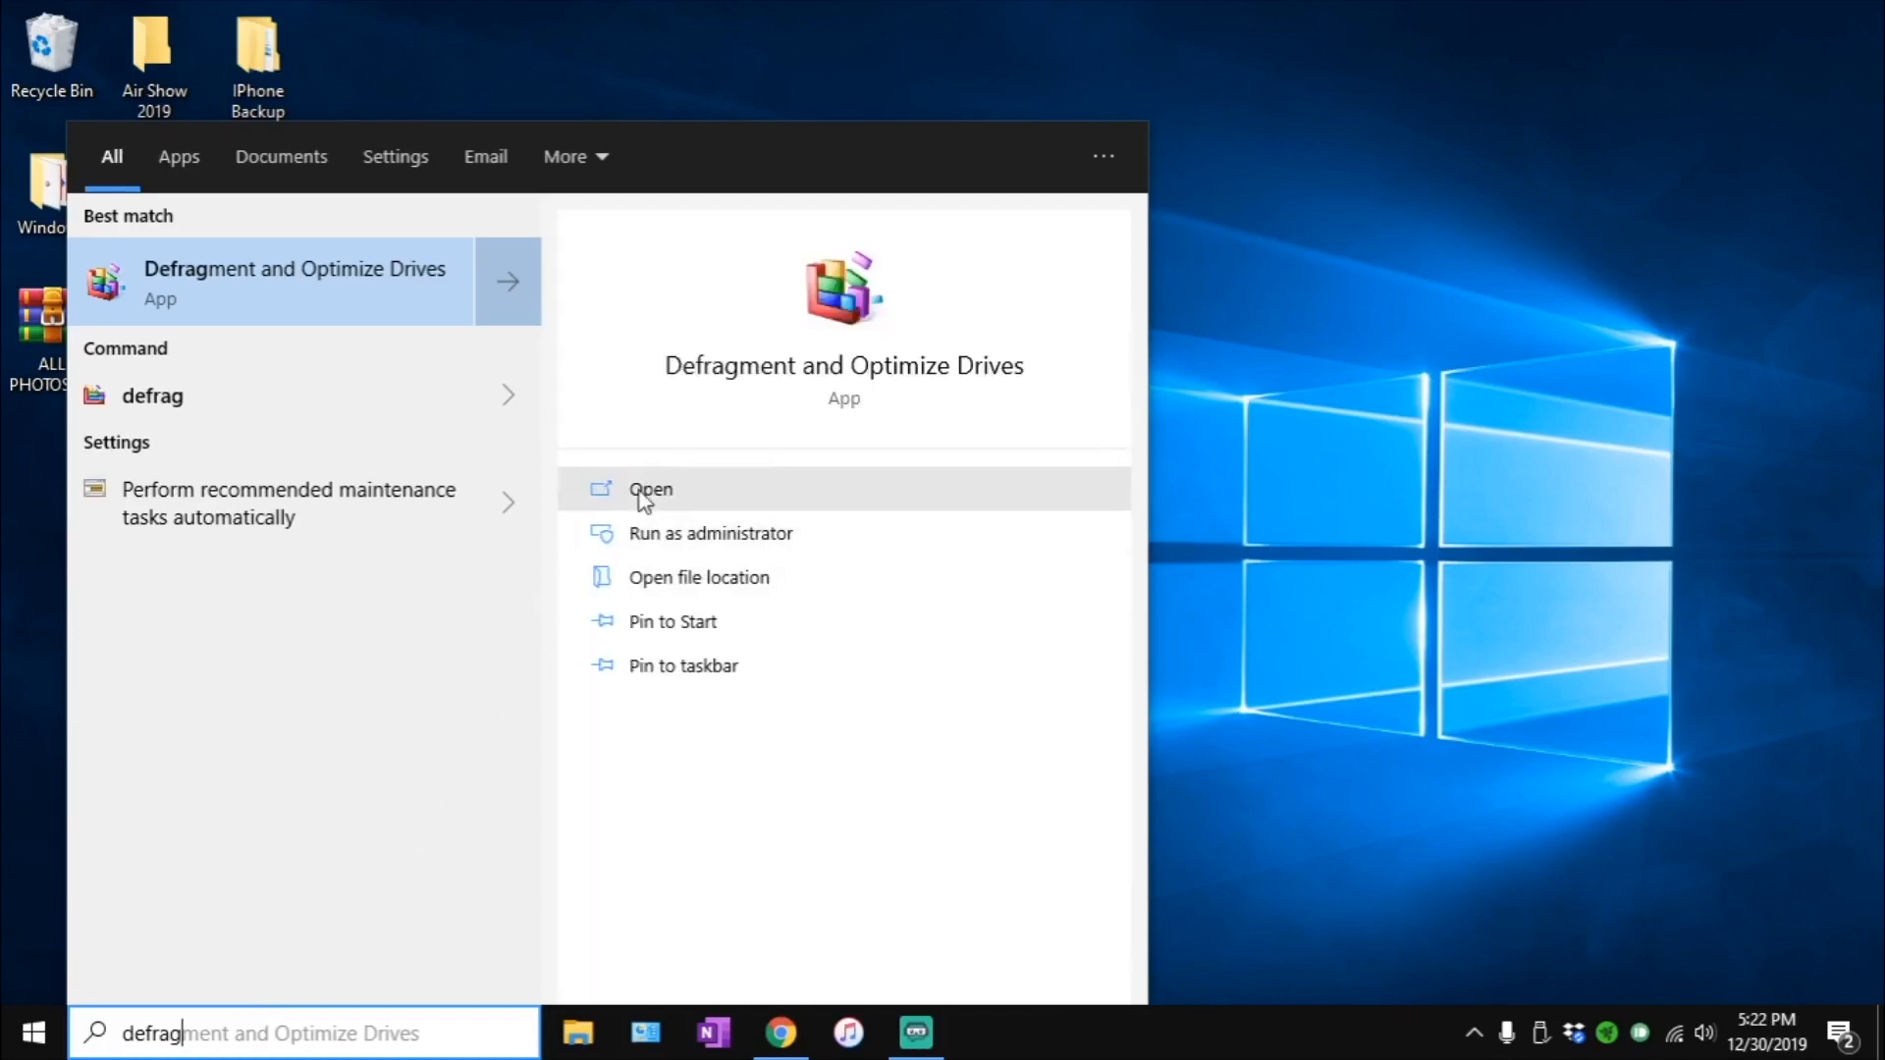
click(681, 553)
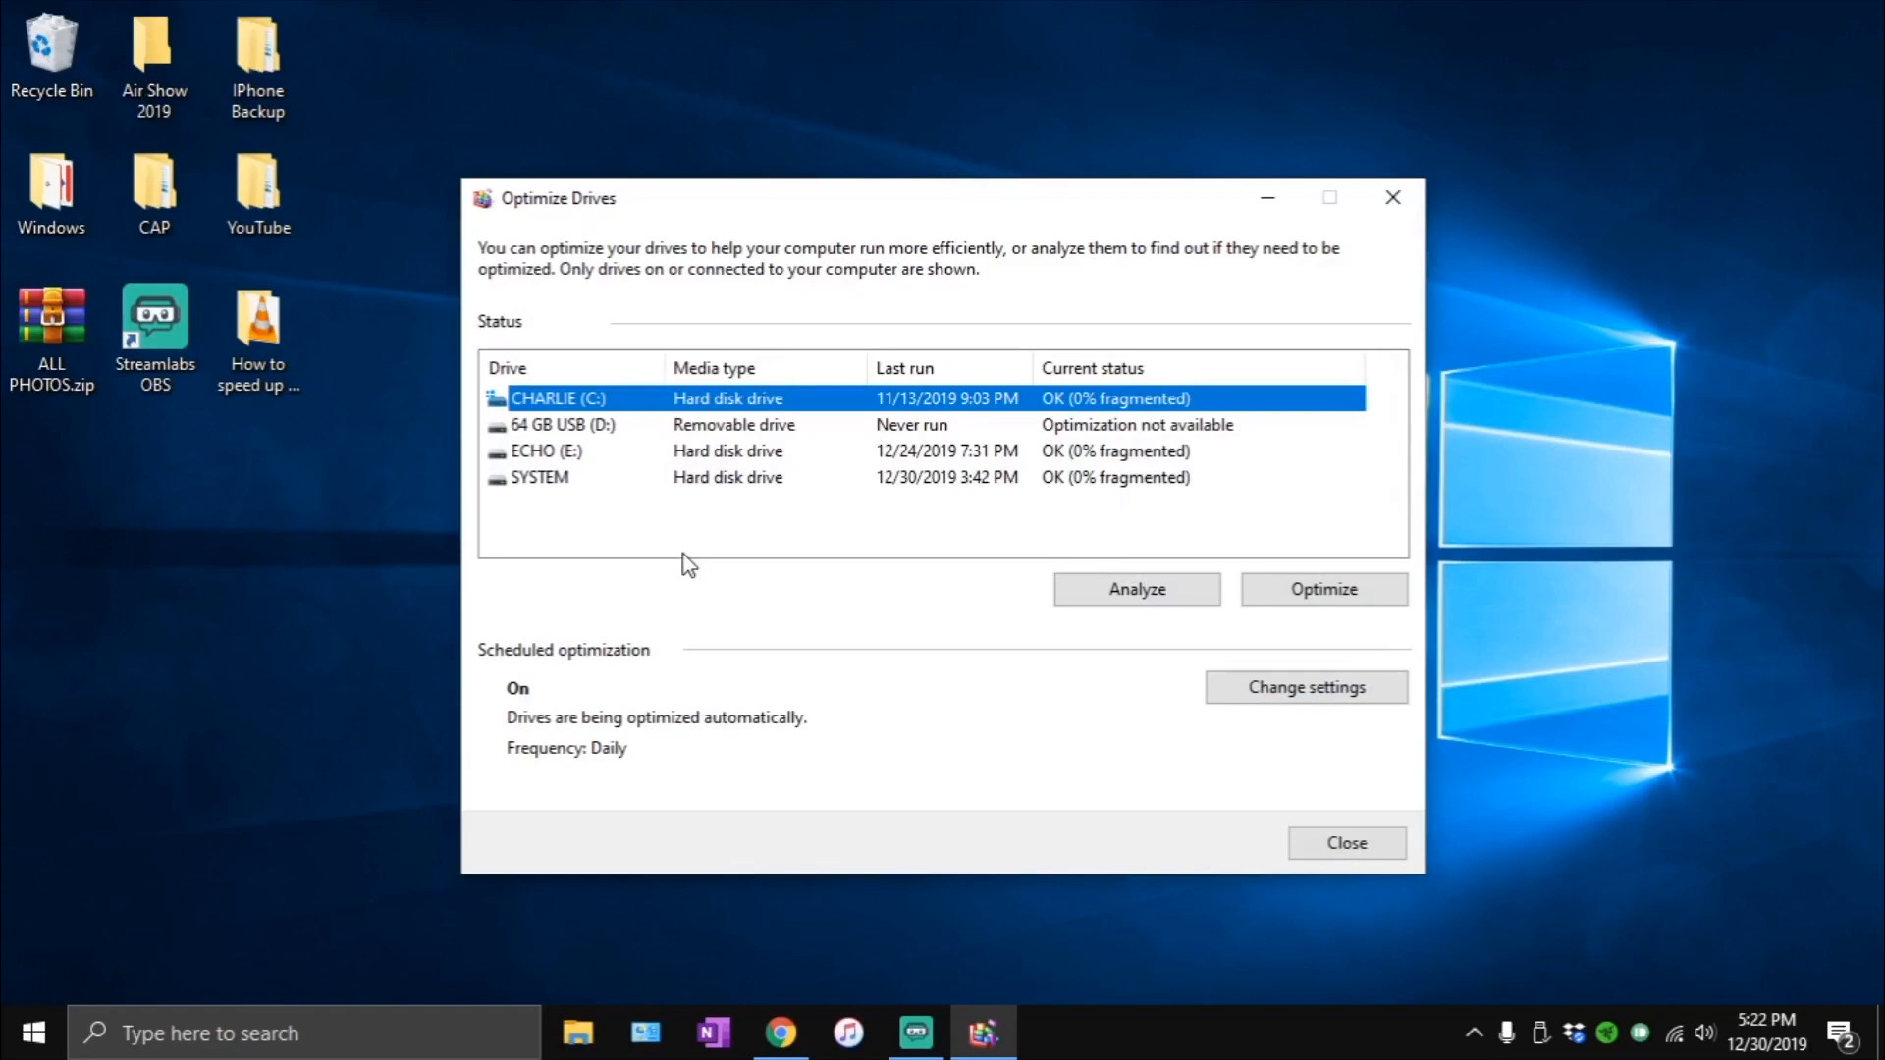
- Start an analysis of all listed drives, and stop it for the C:, E: and SYSTEM drives
key(ctrl+a)
click(1139, 599)
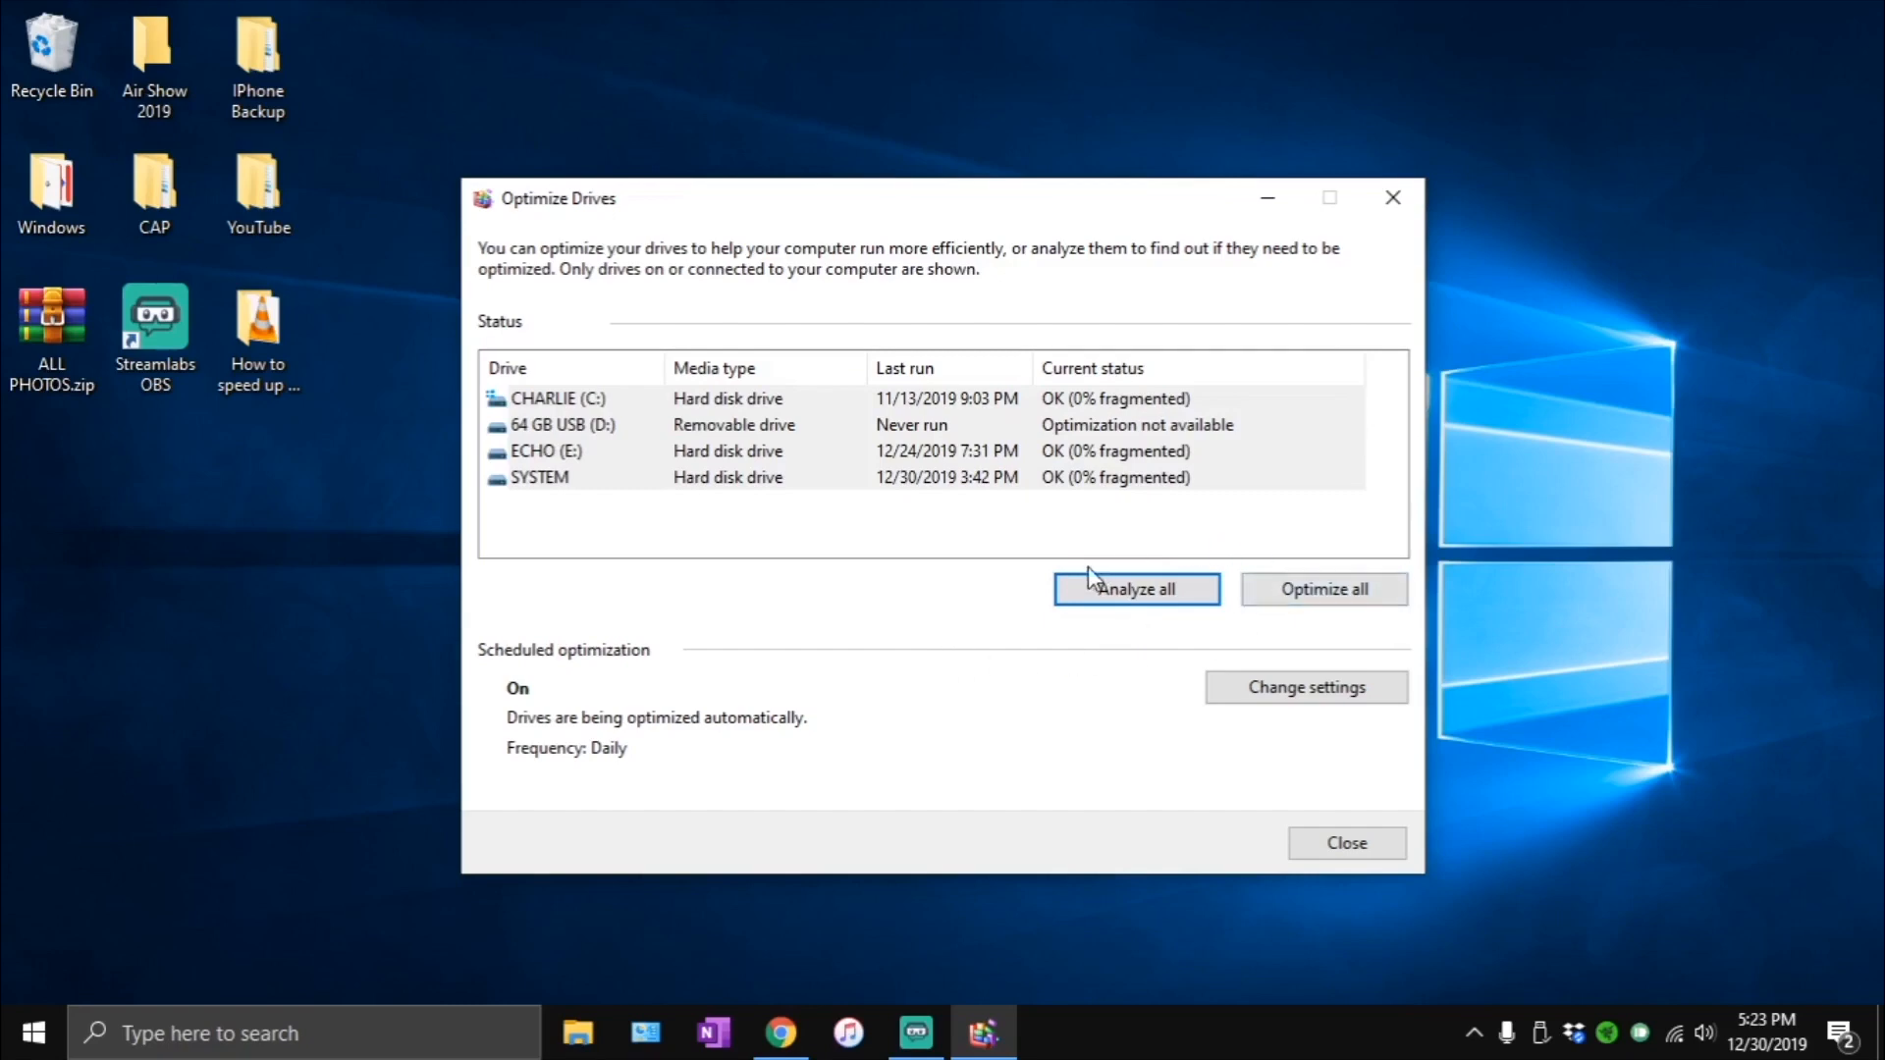
click(1026, 542)
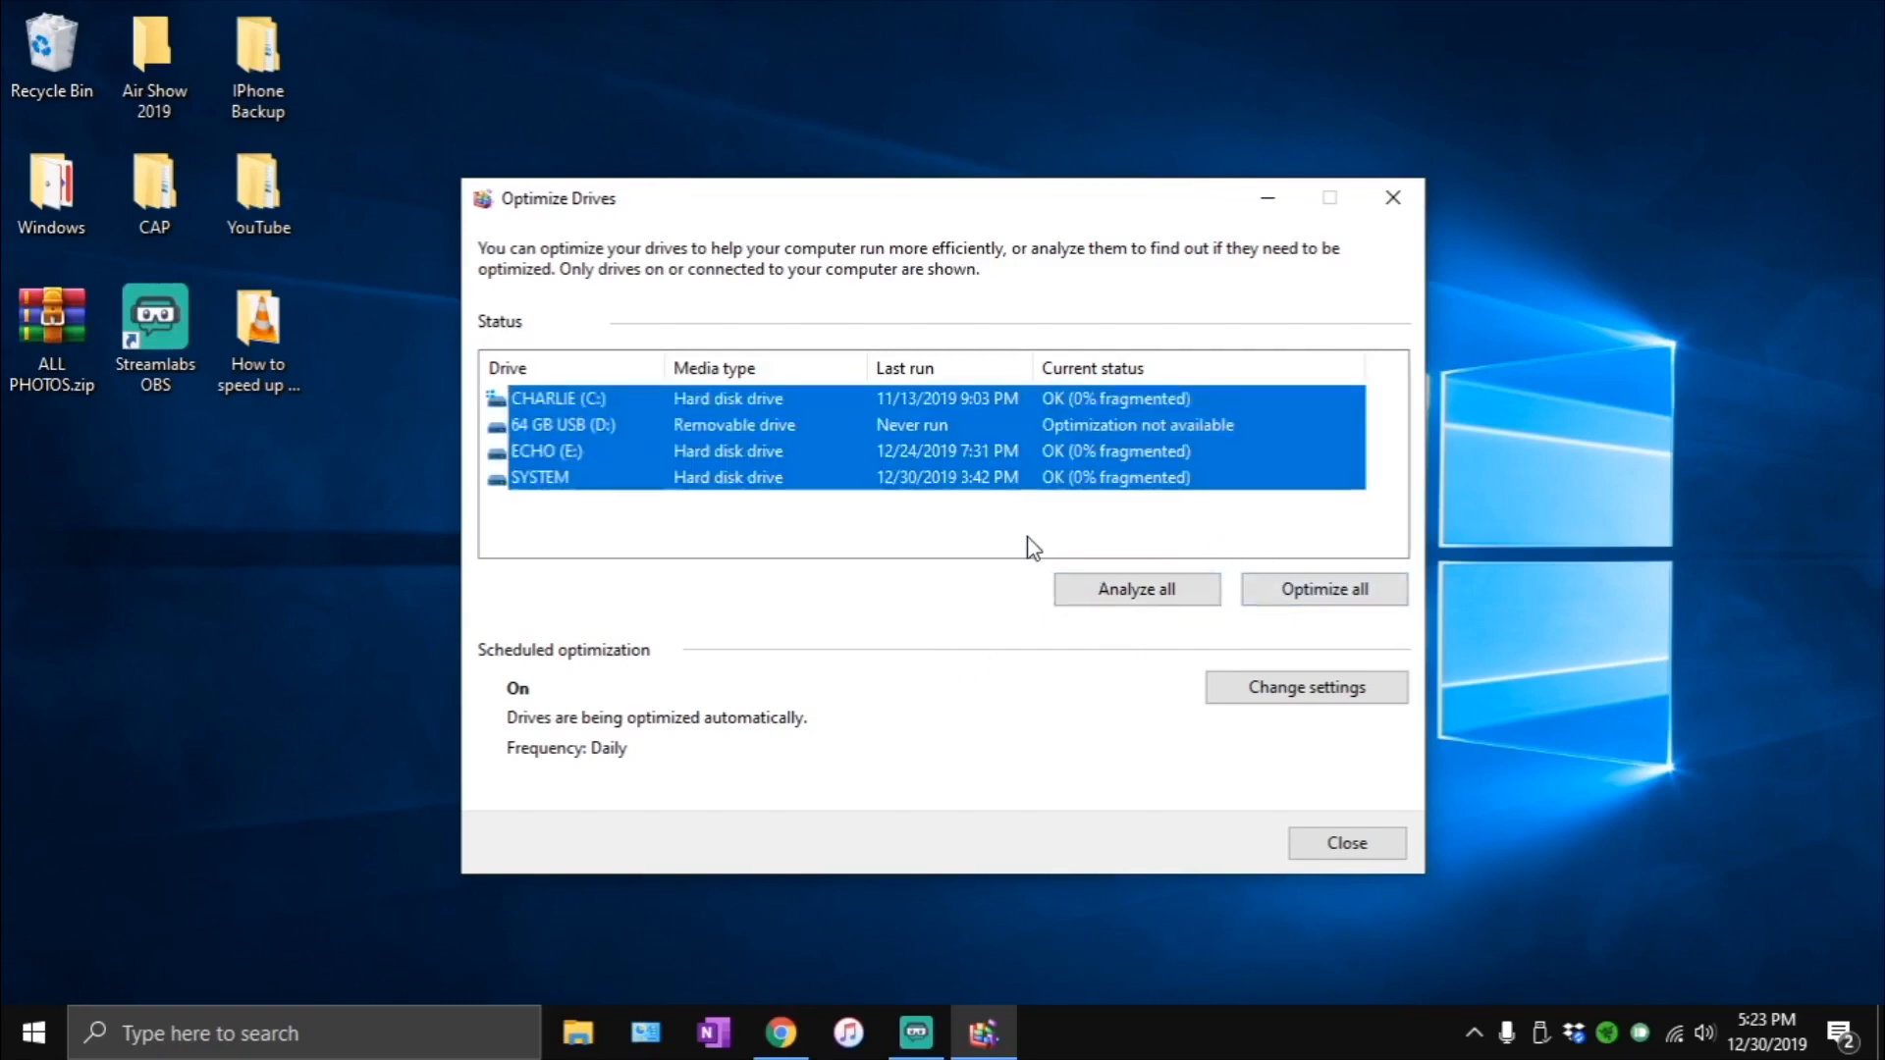
click(1106, 483)
ctrl+click(1121, 457)
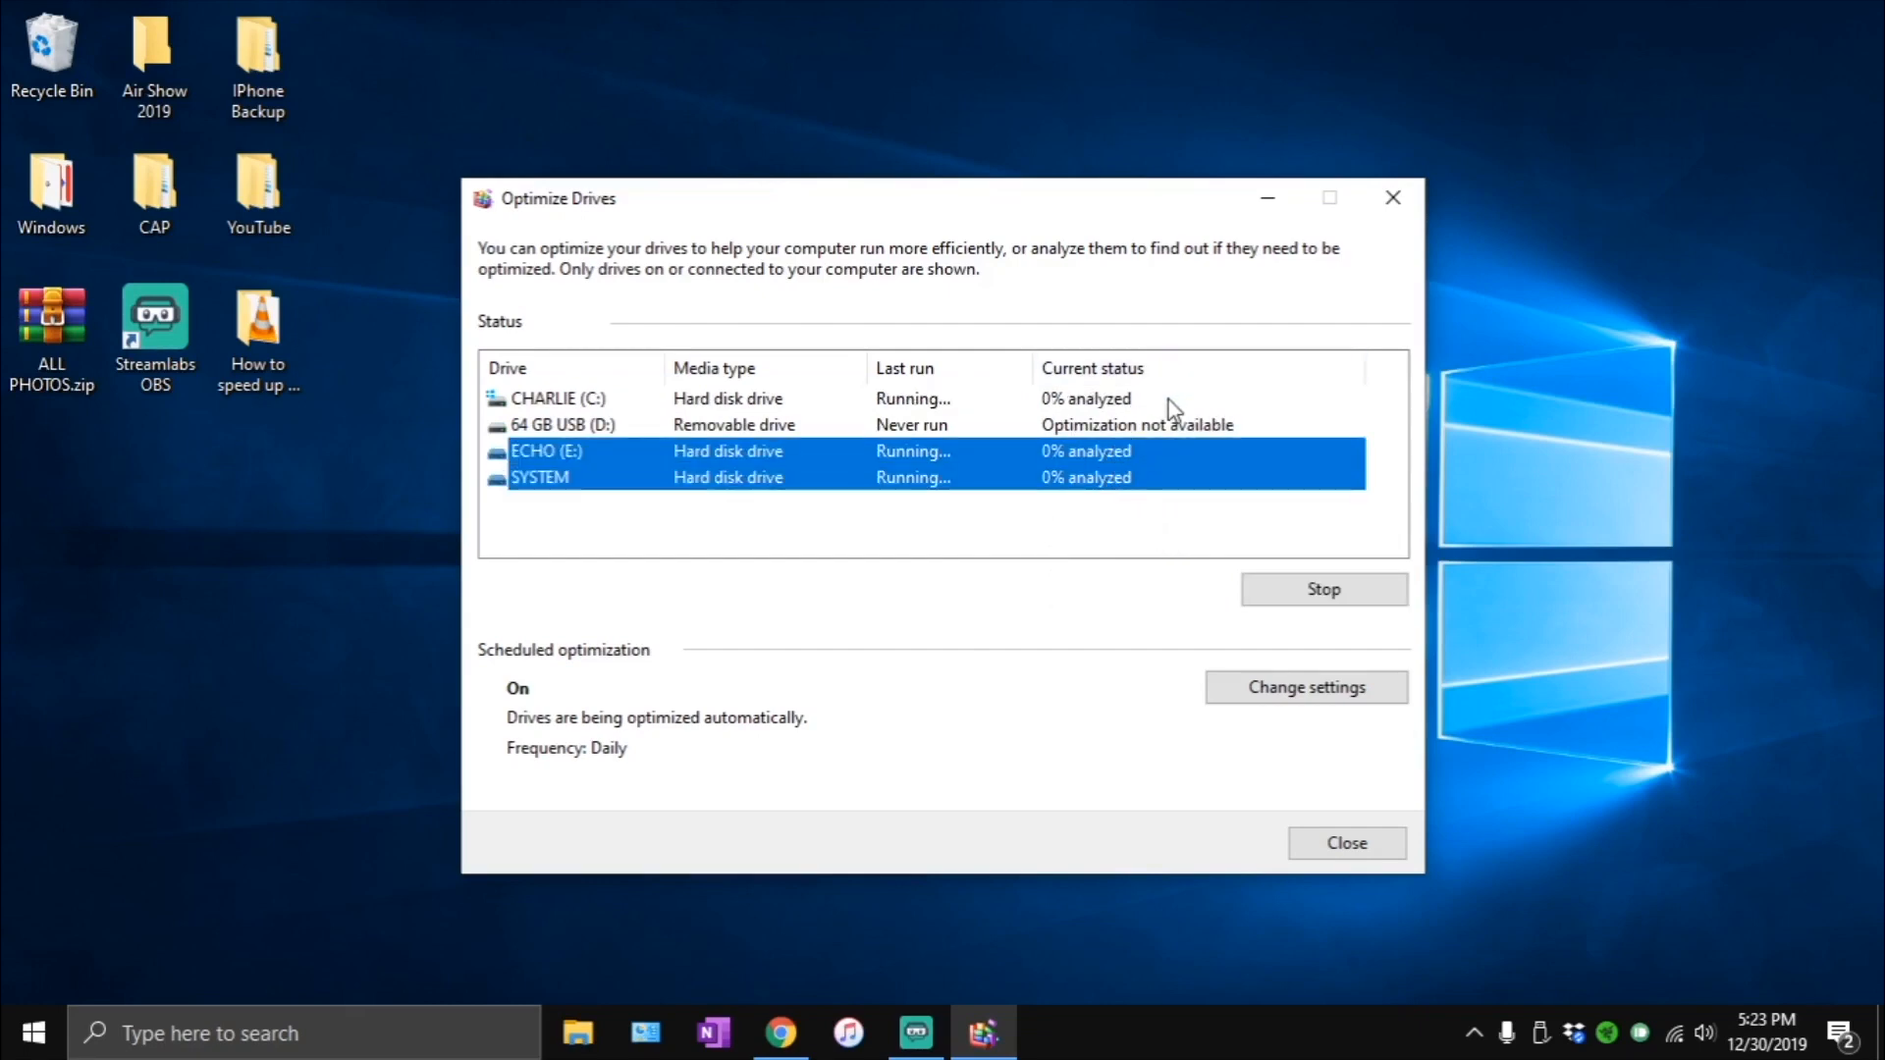
ctrl+click(1168, 399)
click(1323, 592)
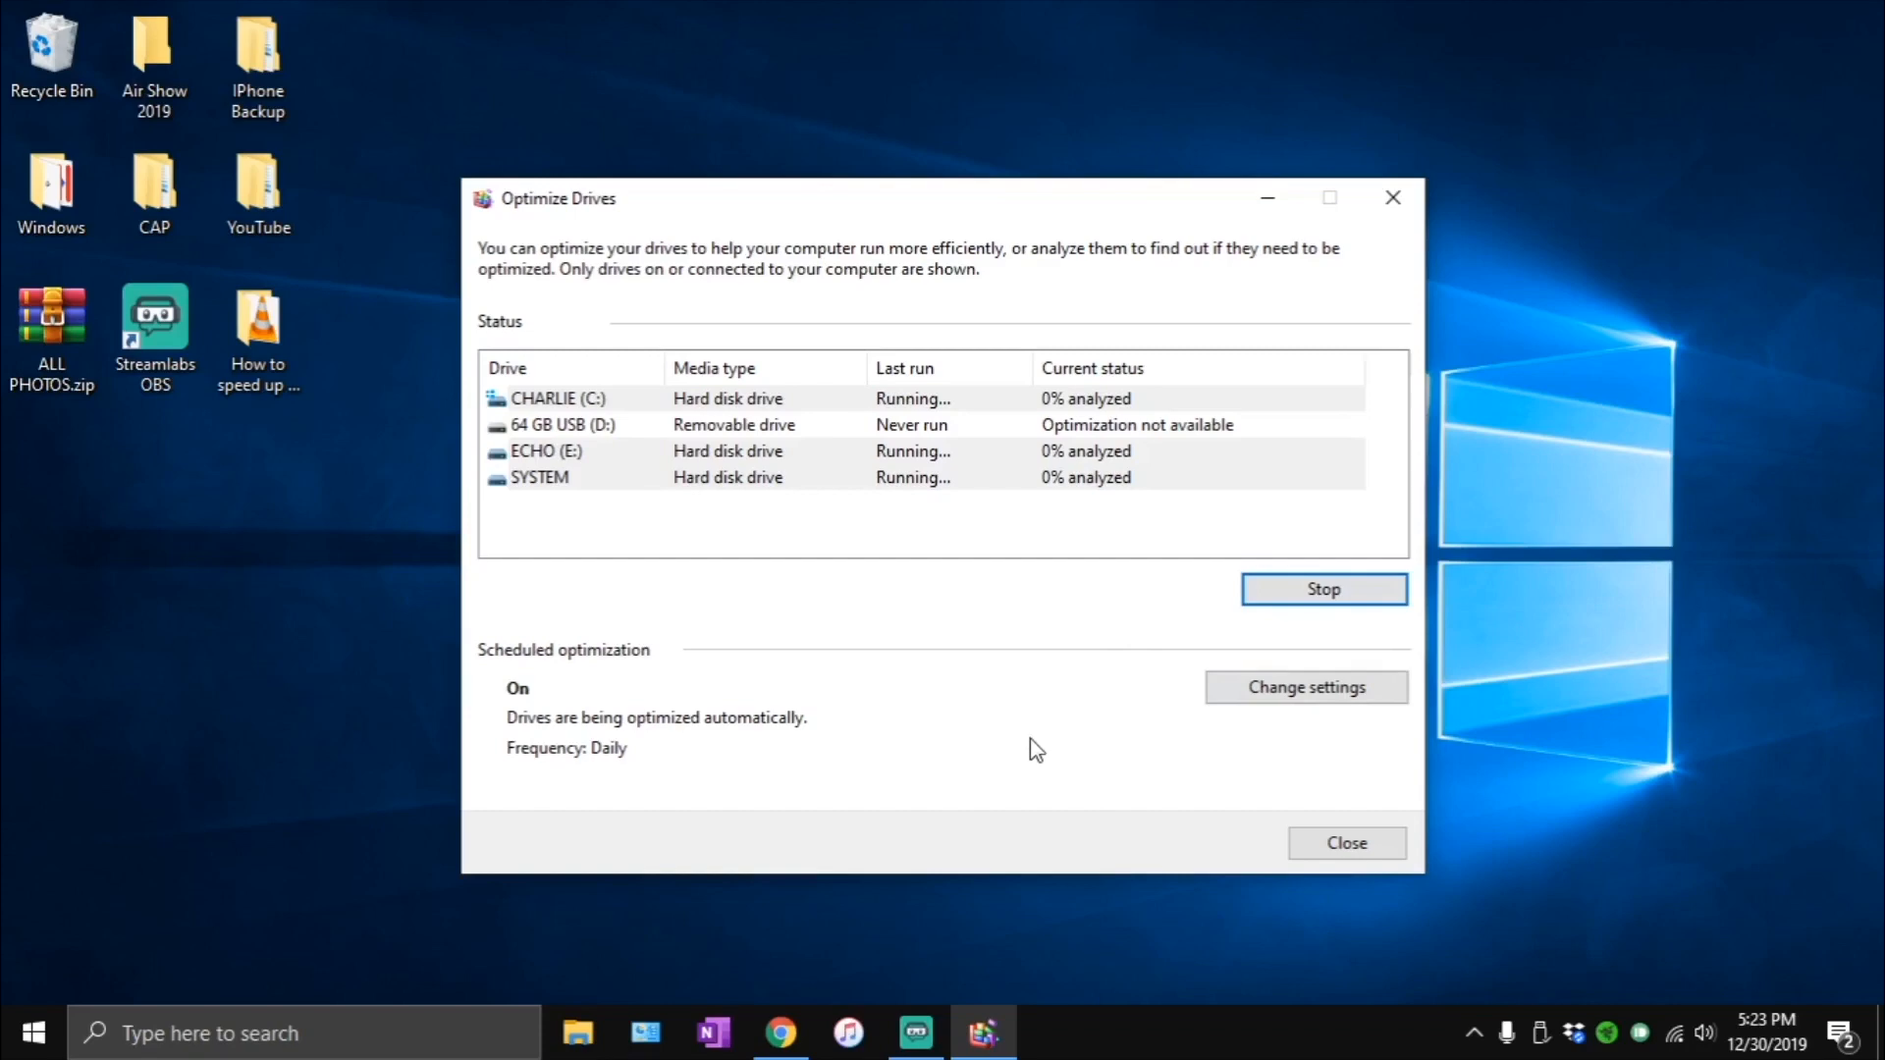
- Review the optimization schedule's frequency options and the drives it covers, and cancel out without changing anything
click(1330, 695)
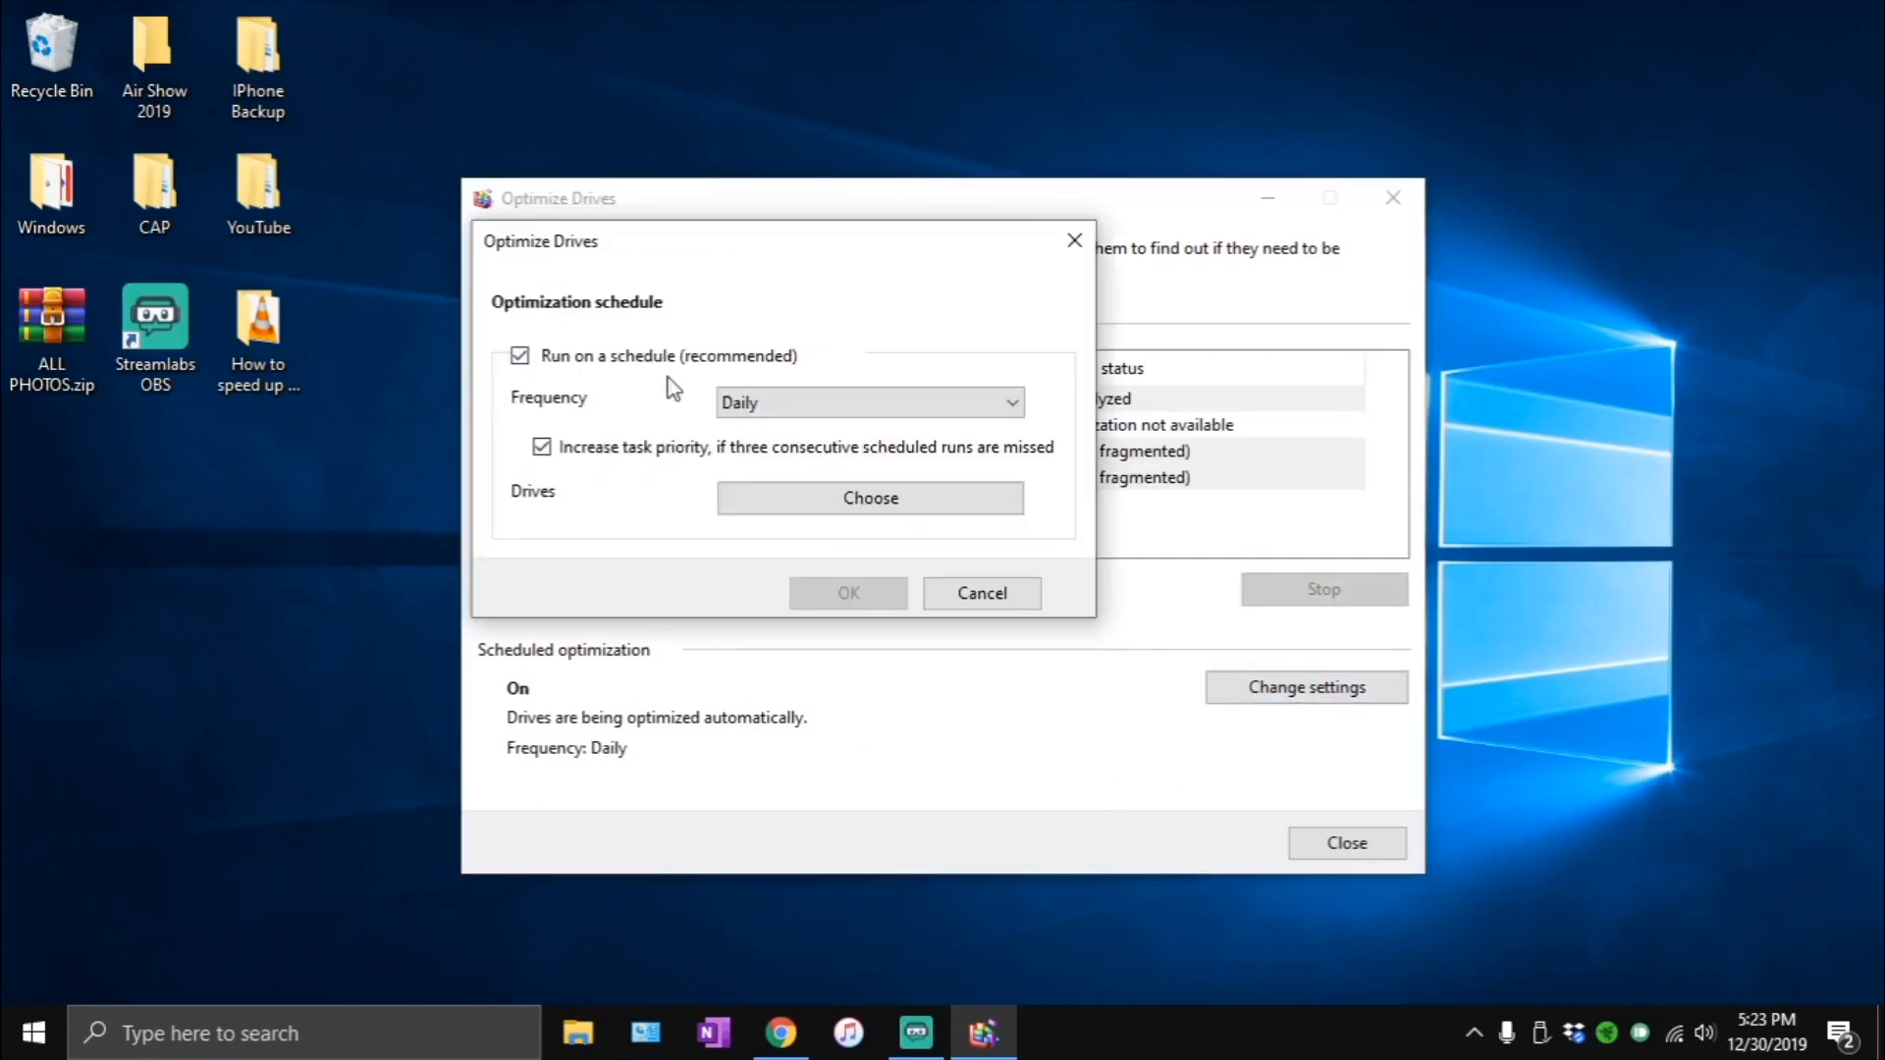
click(762, 395)
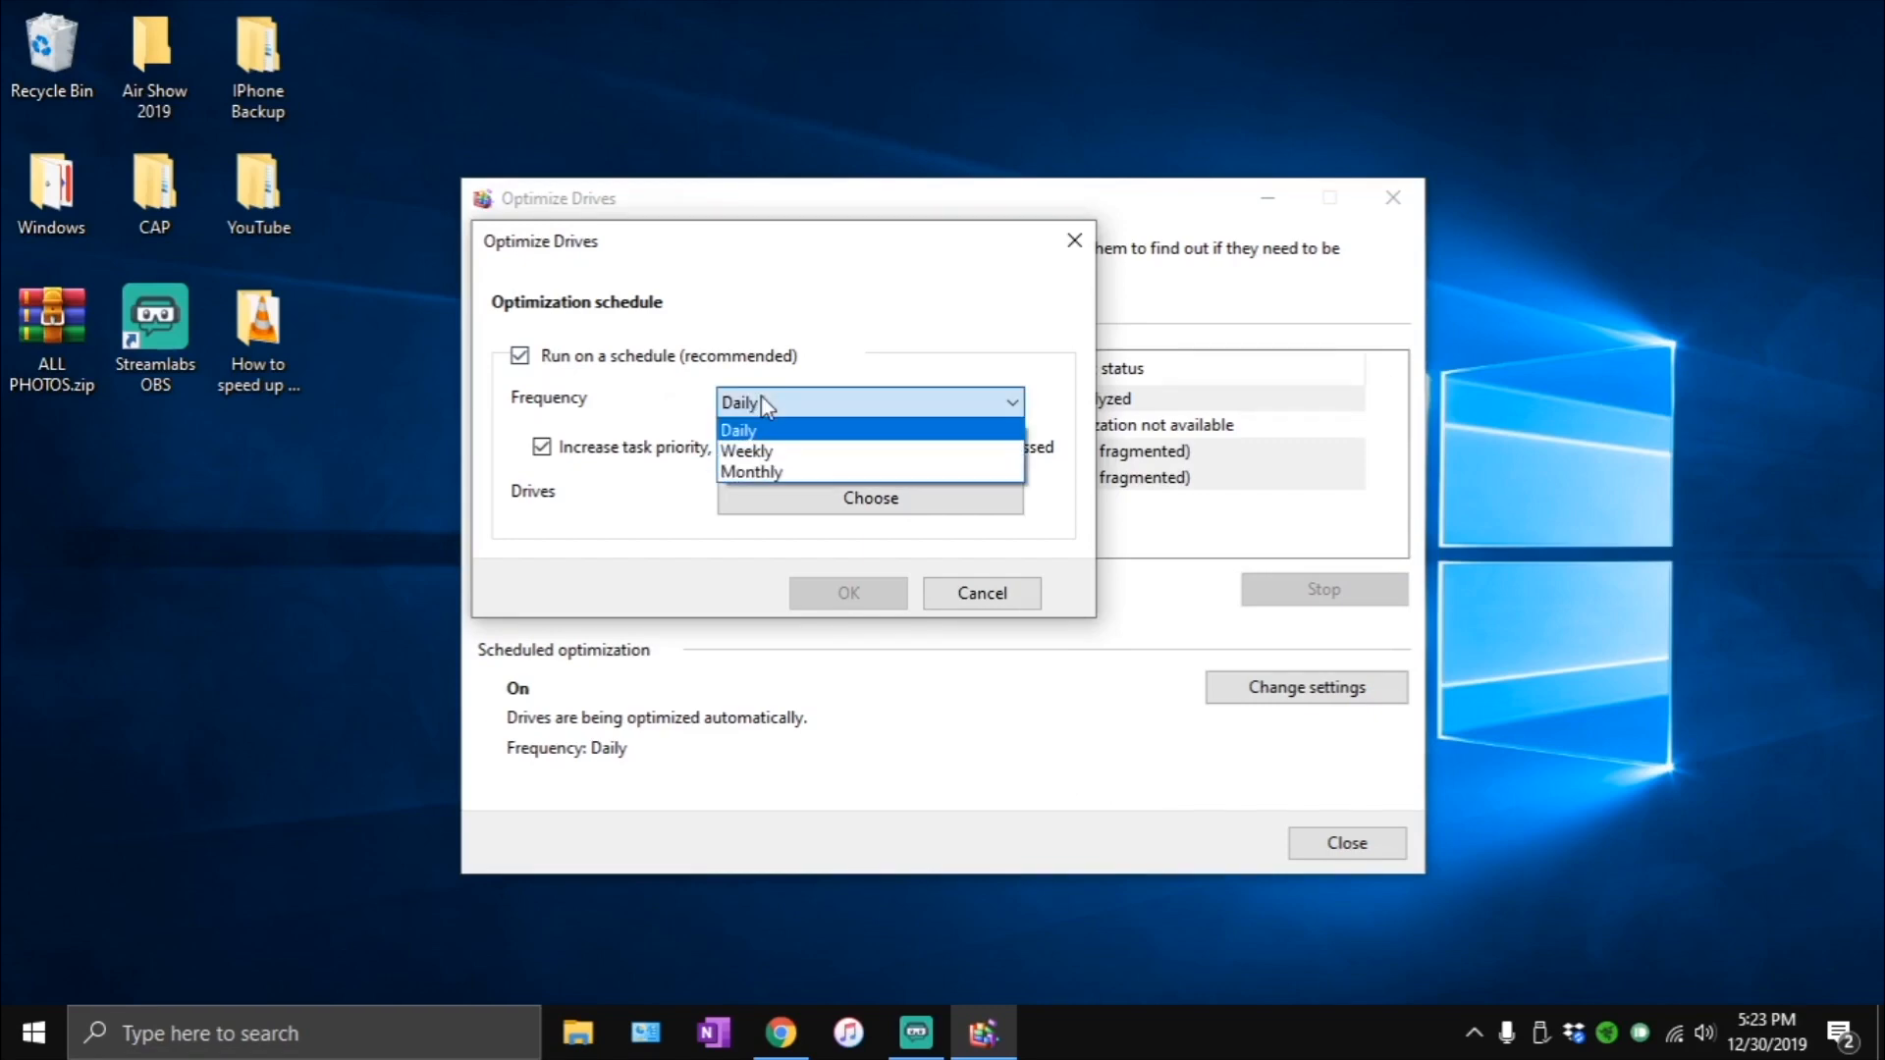
click(764, 400)
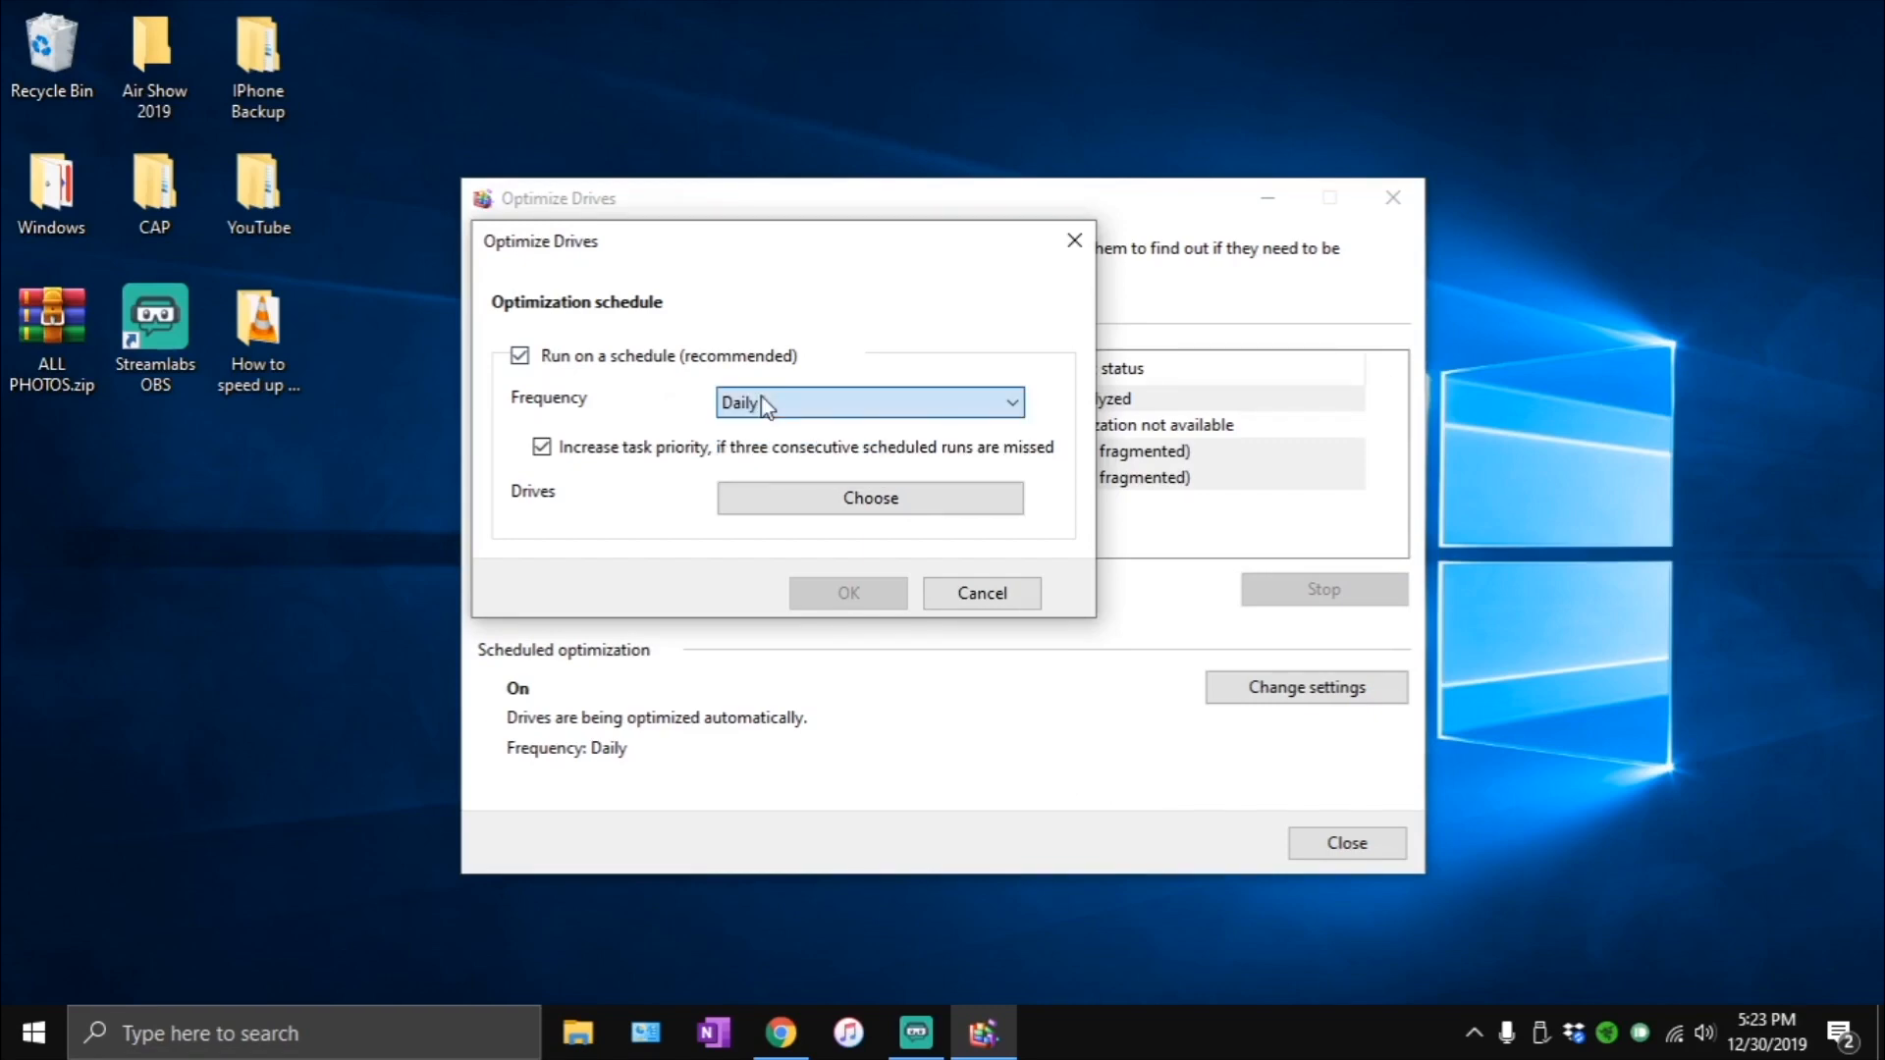
click(819, 410)
click(825, 425)
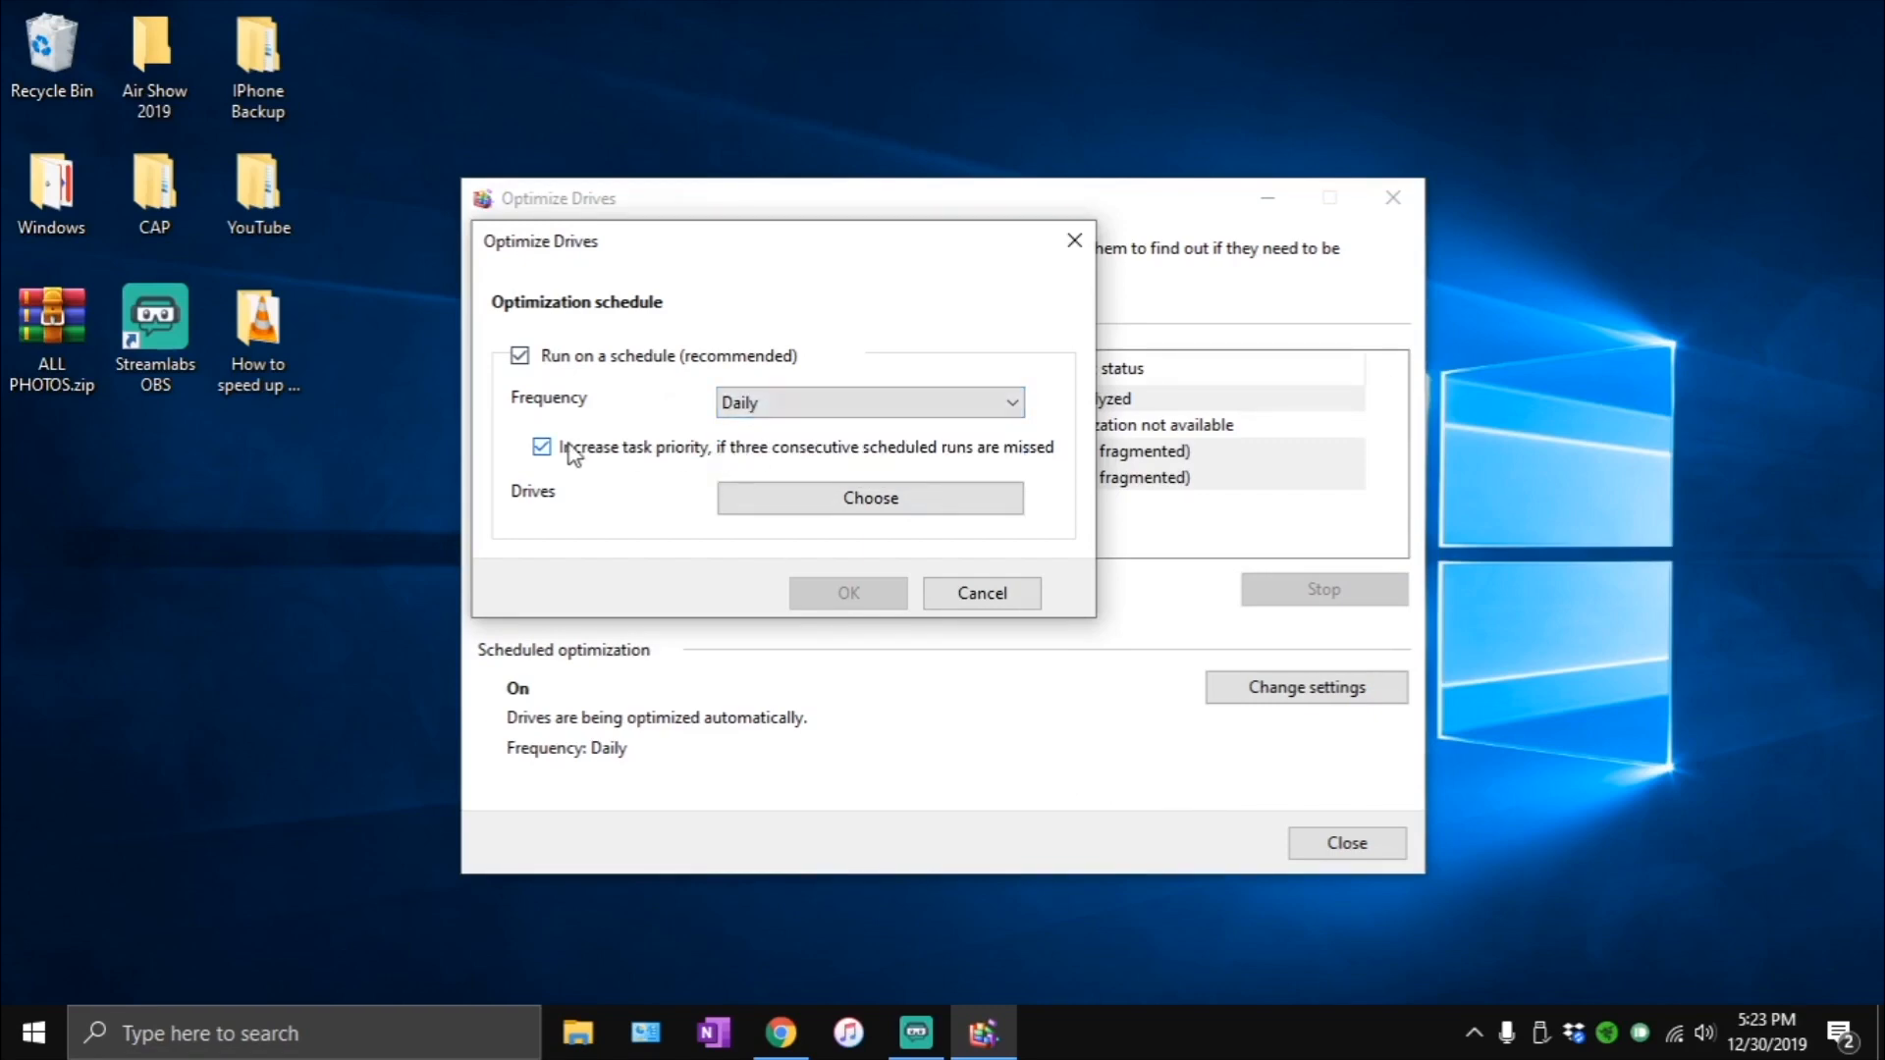
click(757, 500)
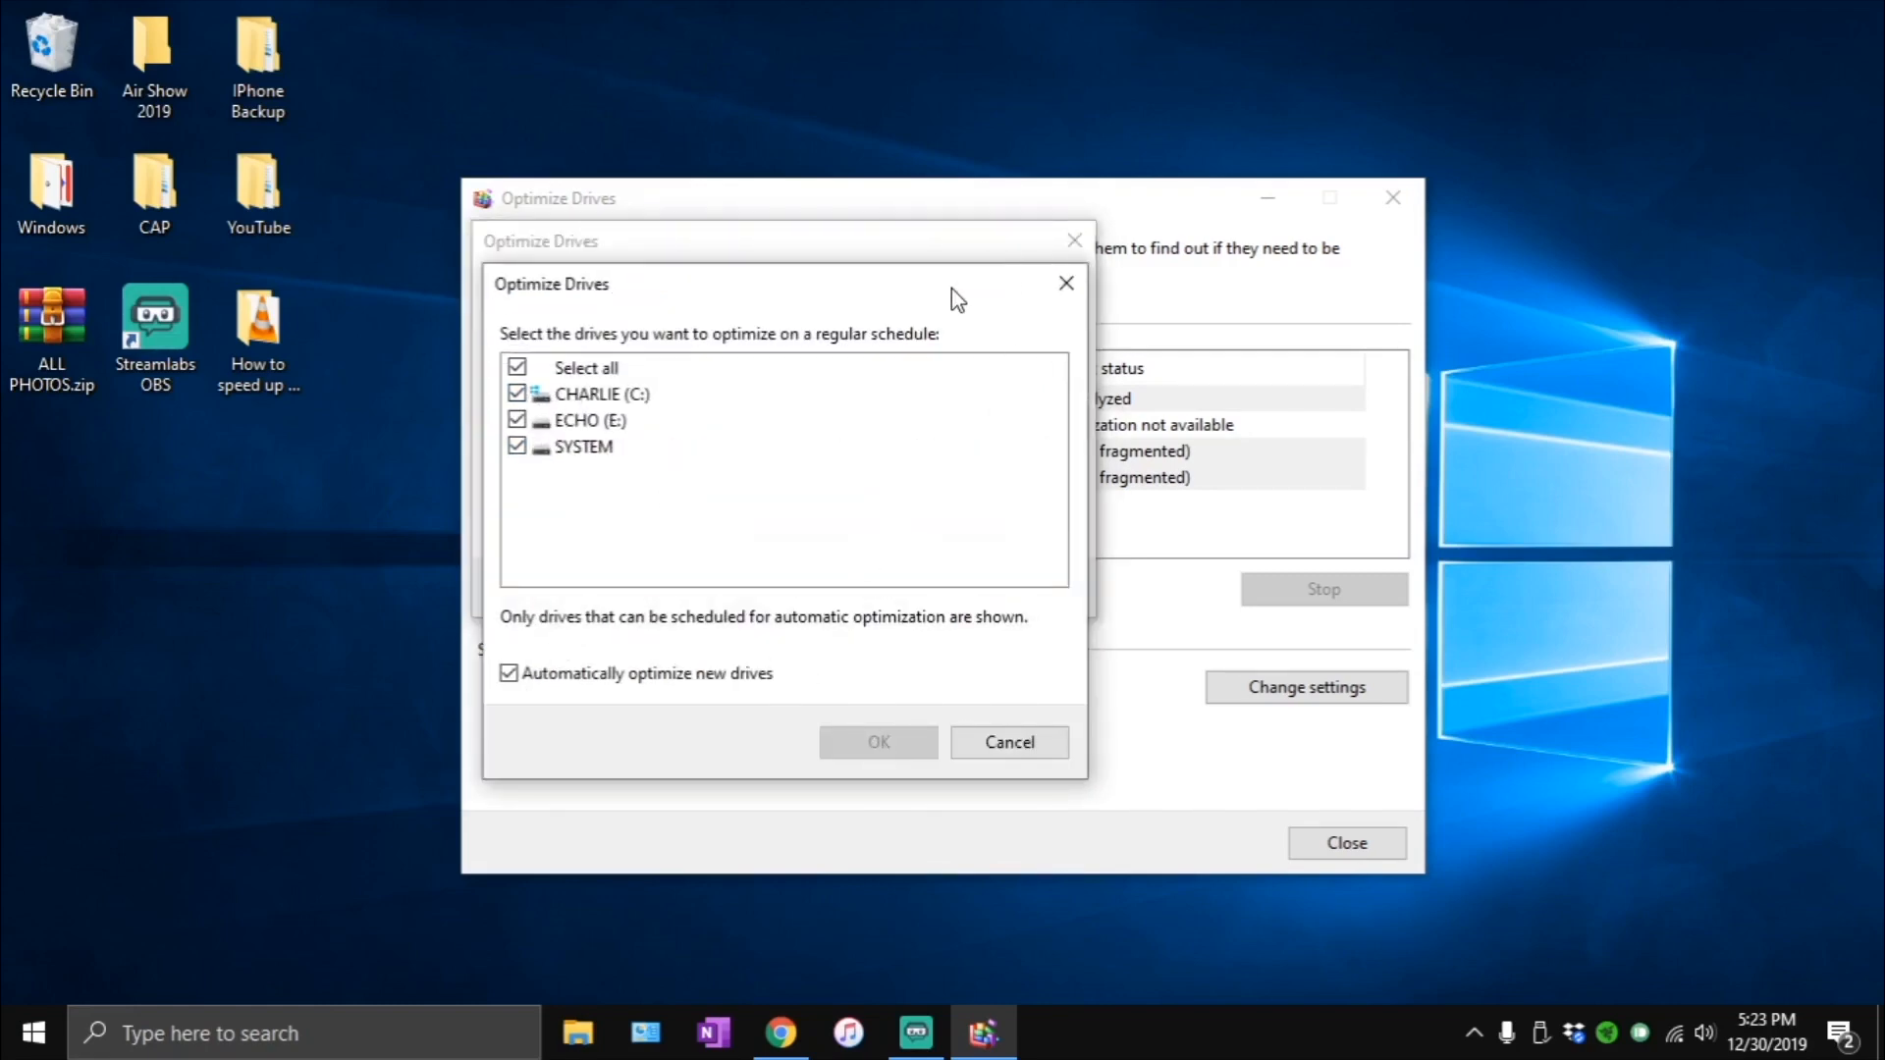
drag(951, 287, 1026, 265)
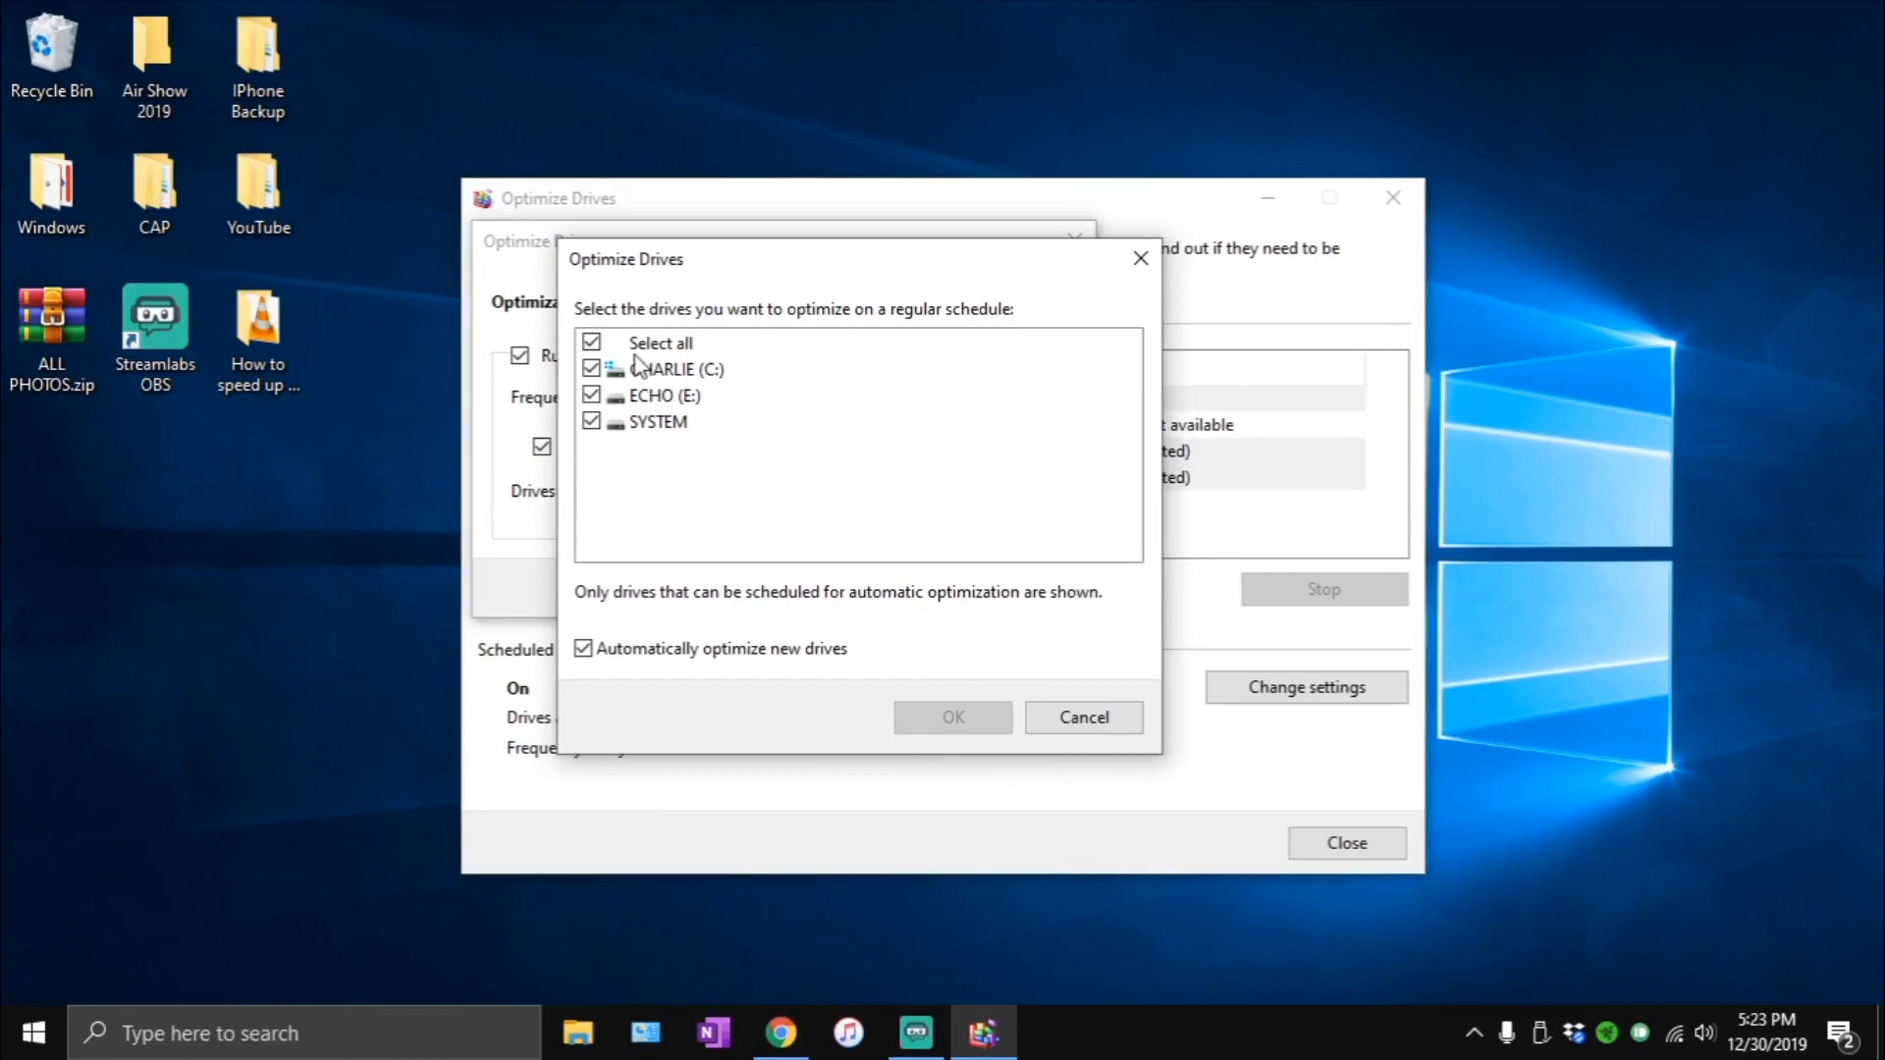
click(1043, 716)
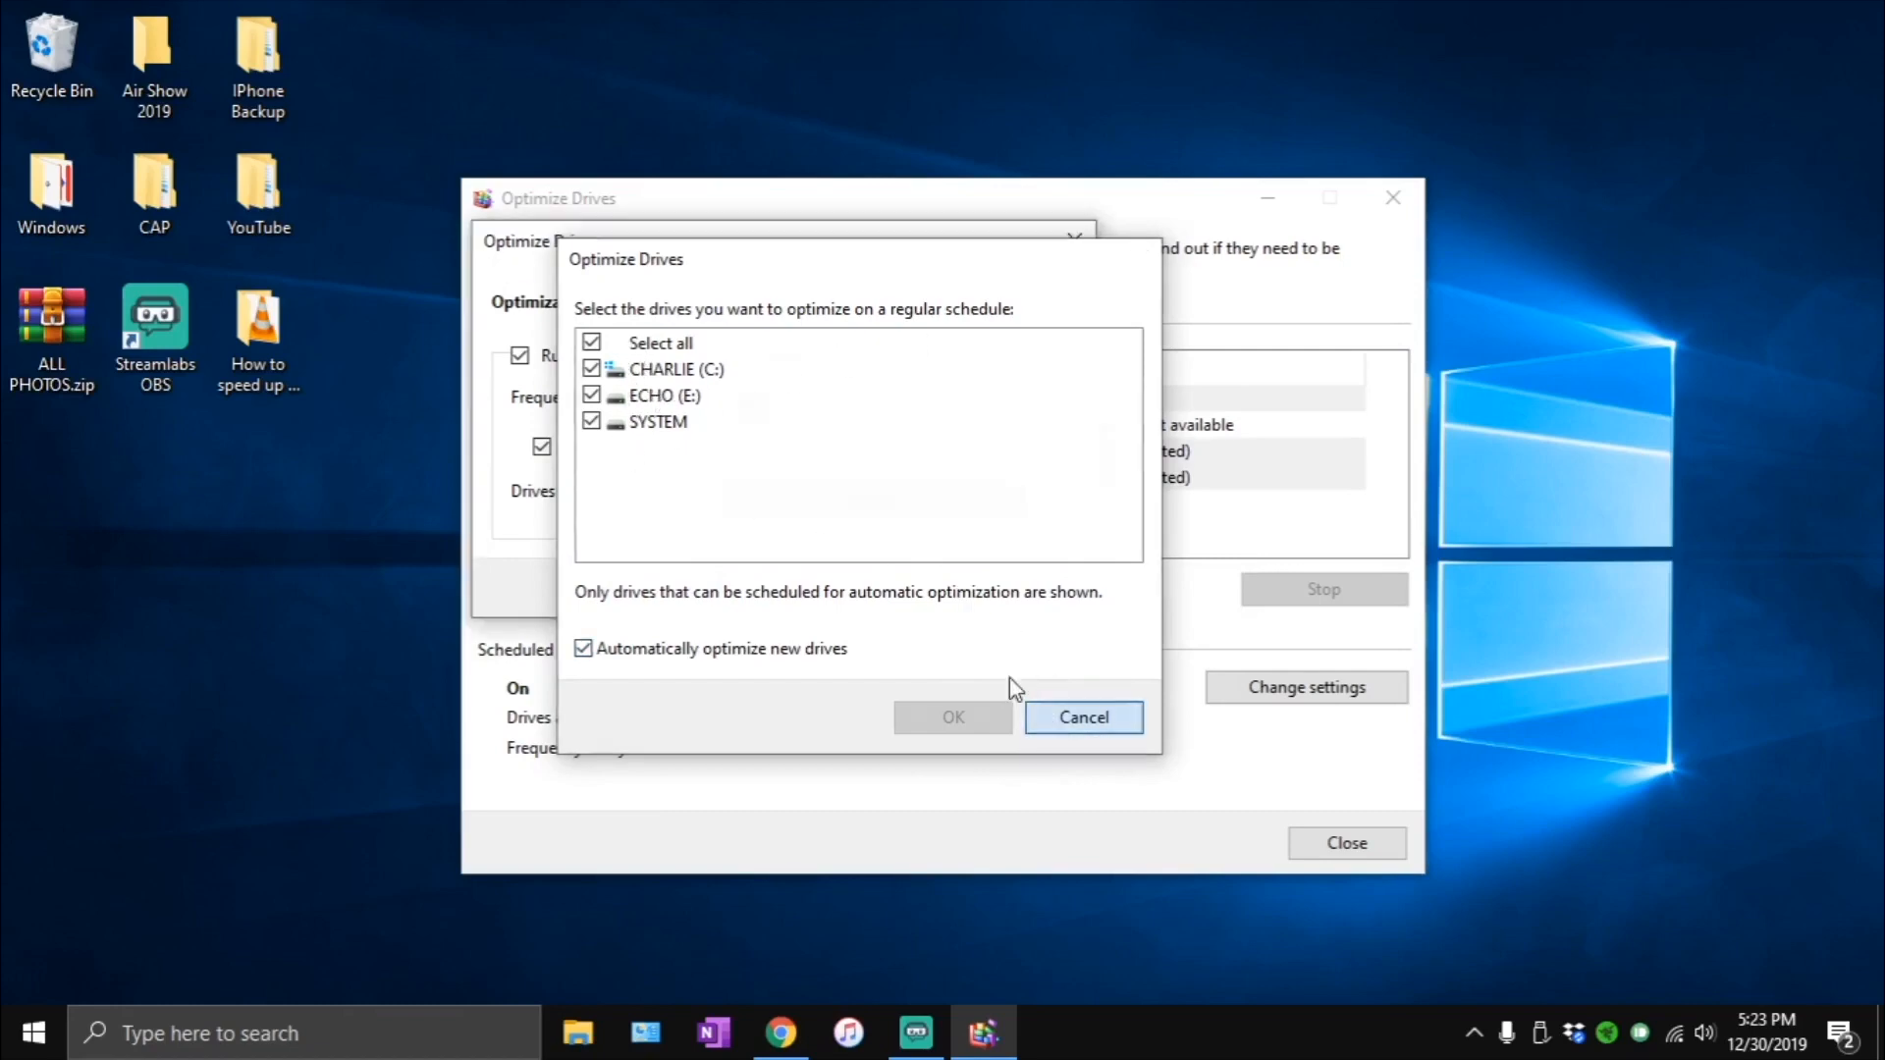
click(985, 593)
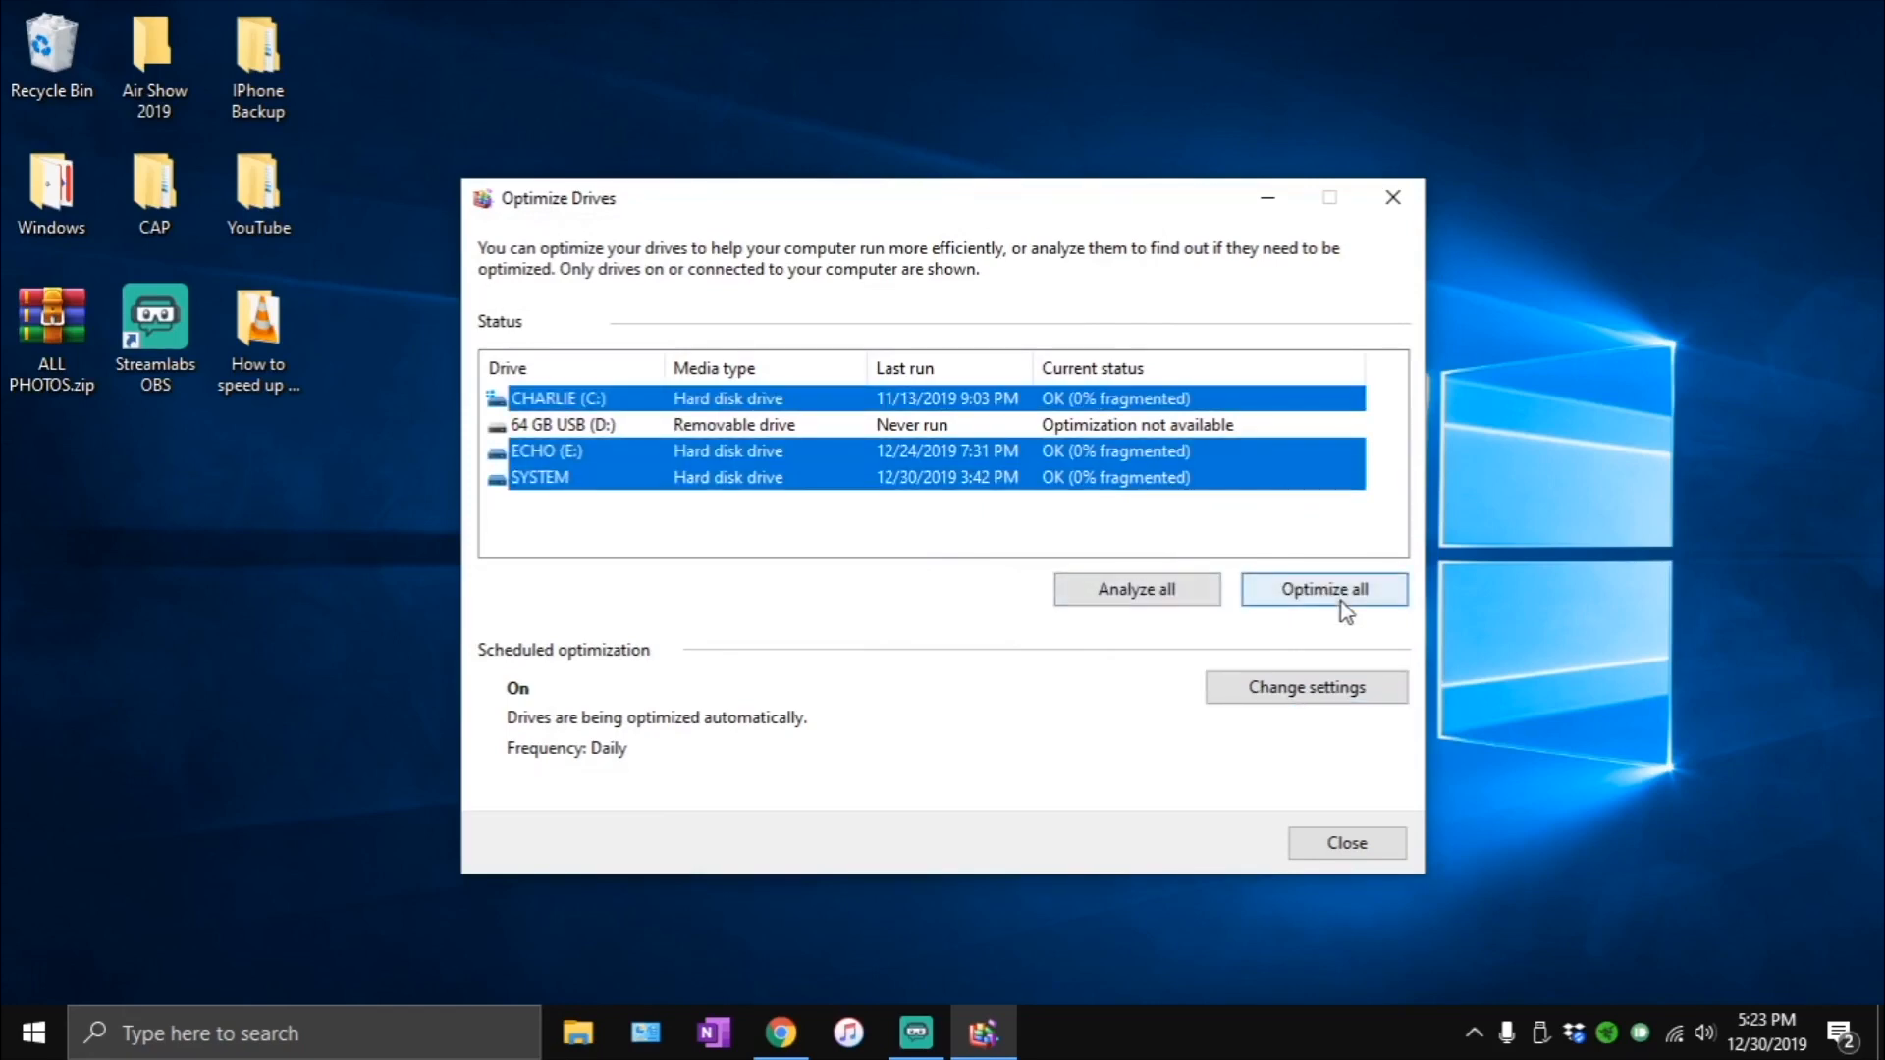
- Optimize all the selected drives: CHARLIE (C:), ECHO (E:) and SYSTEM
click(1346, 593)
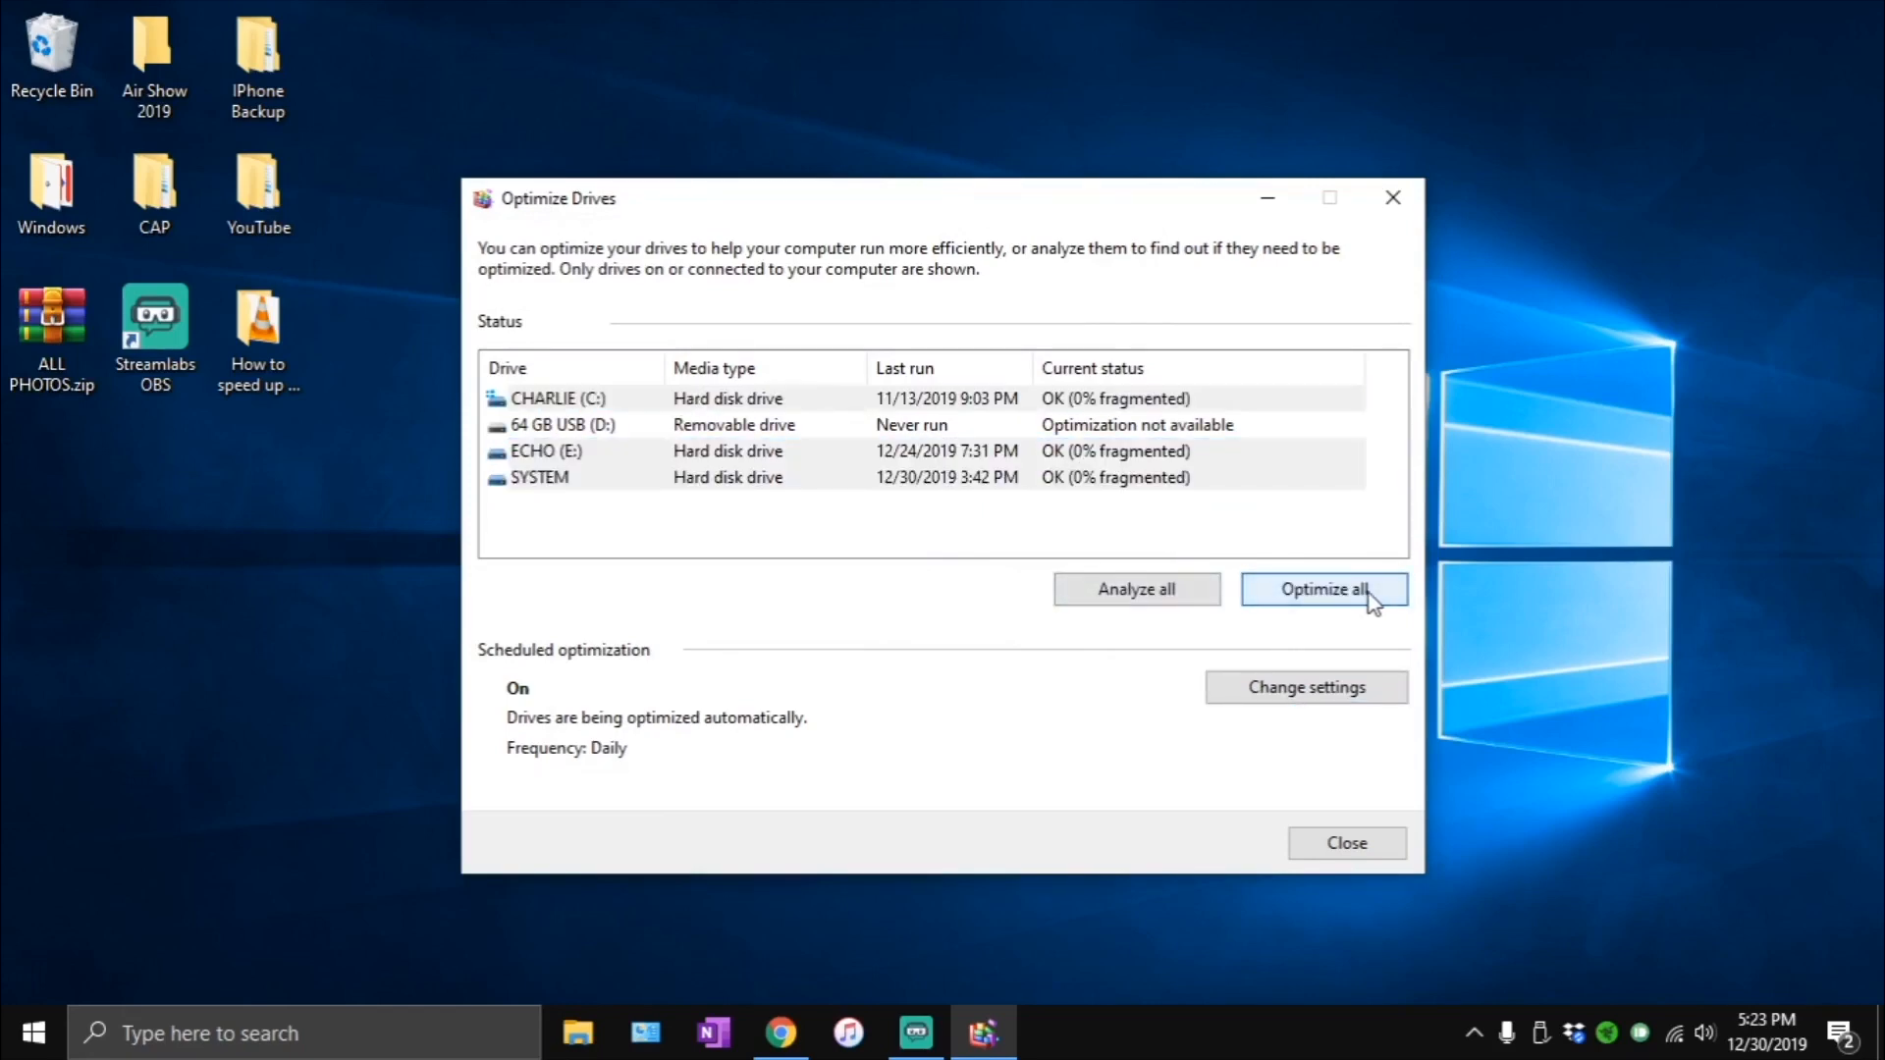
click(930, 535)
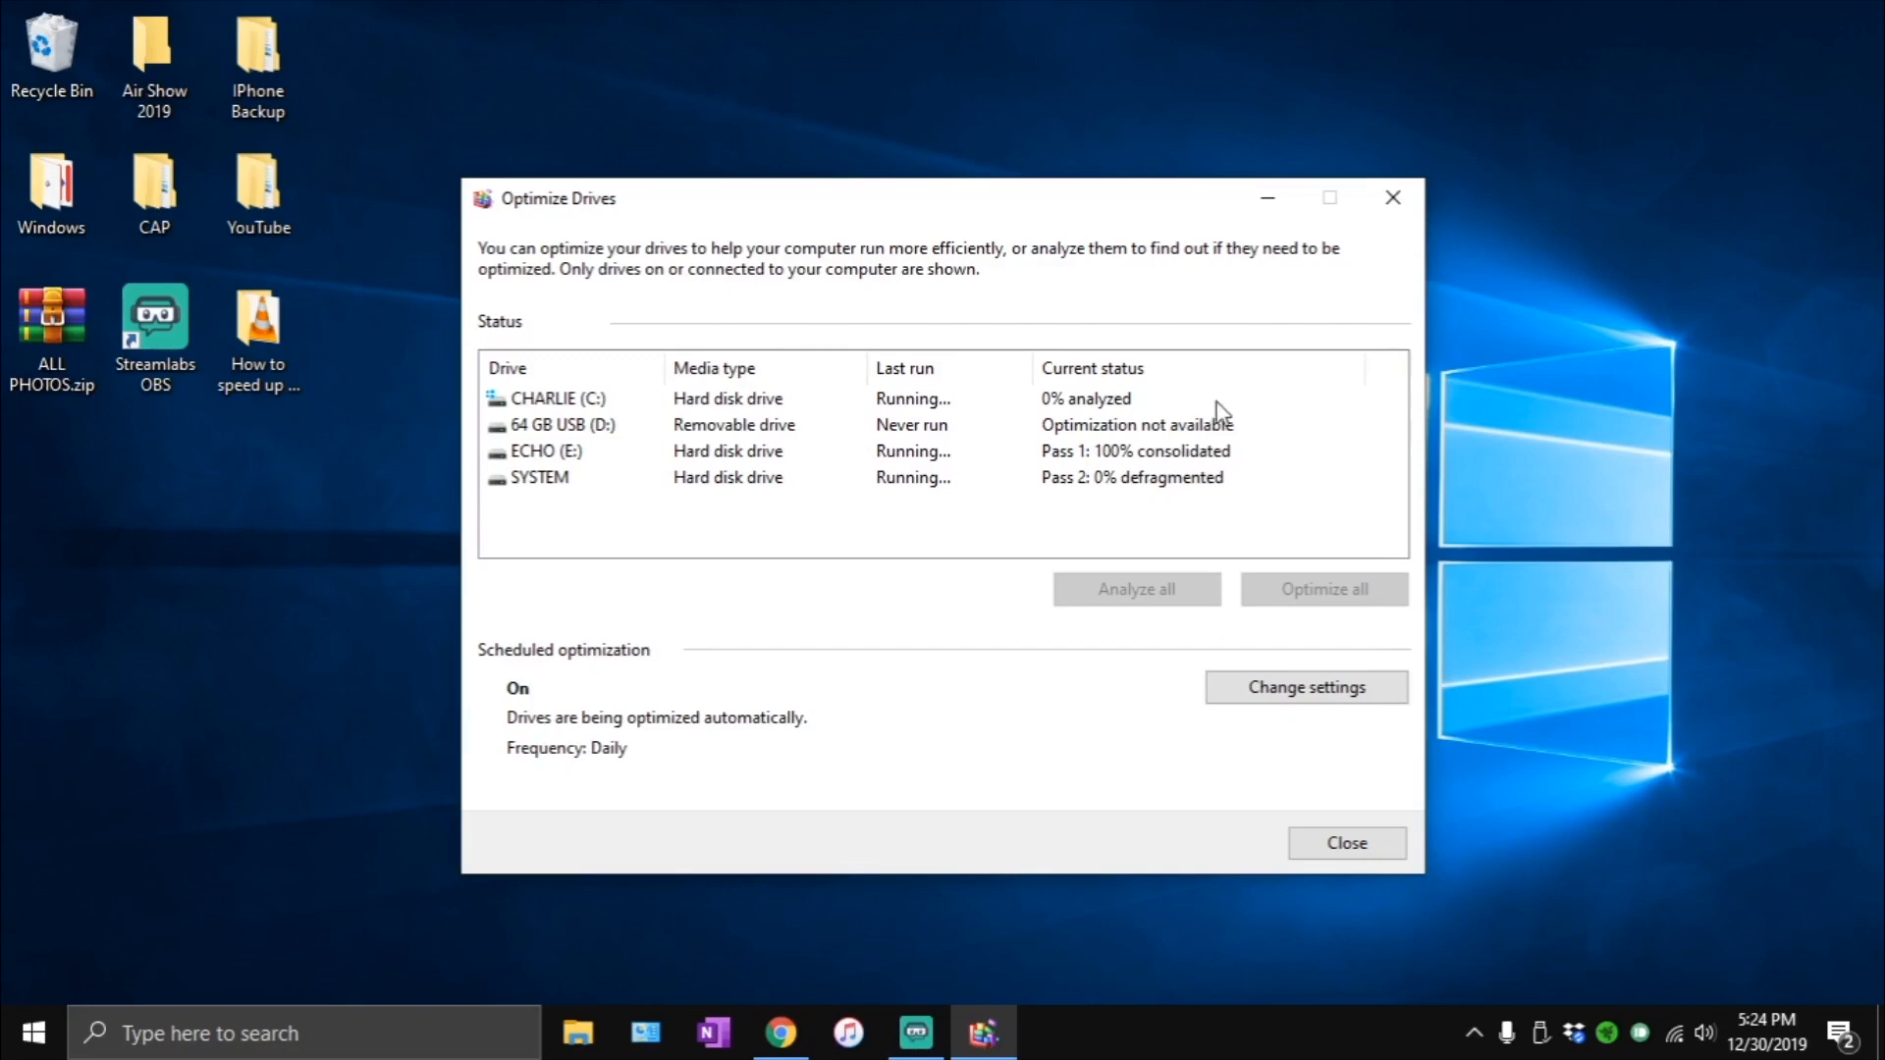
click(1112, 401)
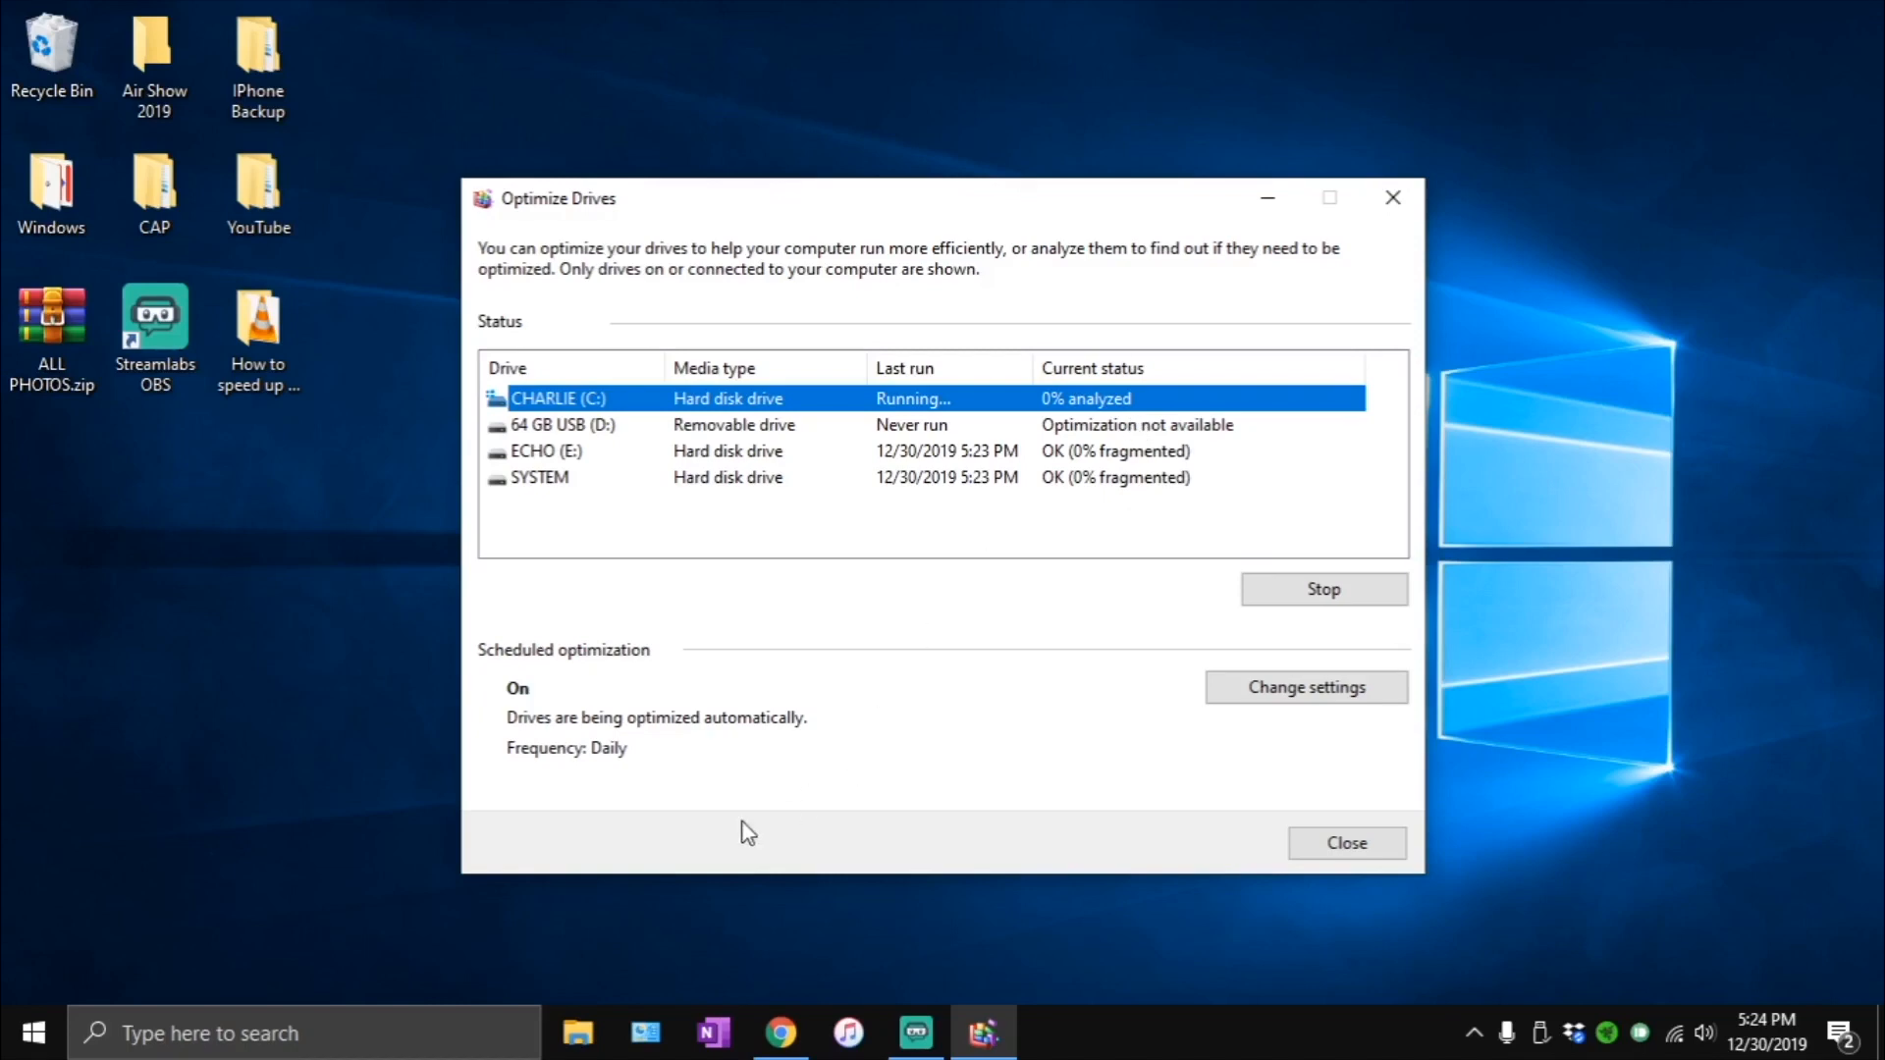
- Open File Explorer at This PC and select the 64 GB USB (D:) drive
click(570, 1035)
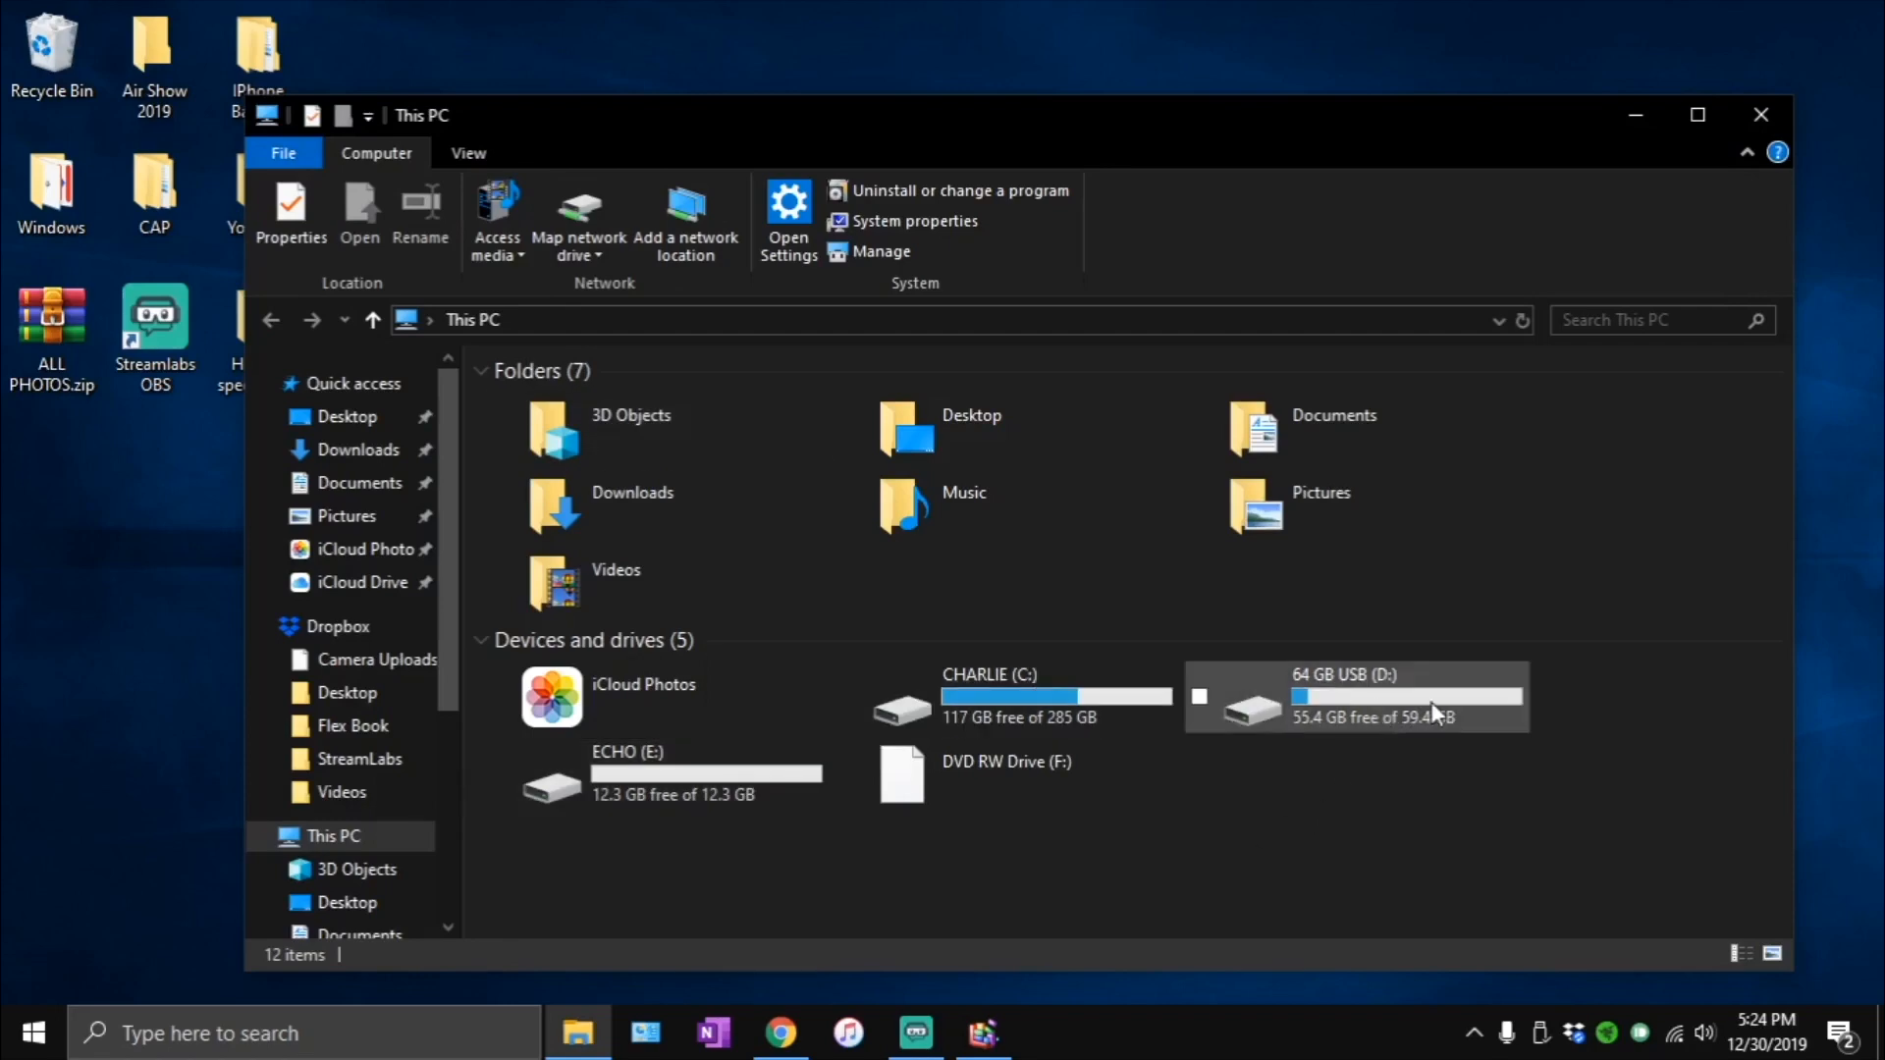
click(1364, 727)
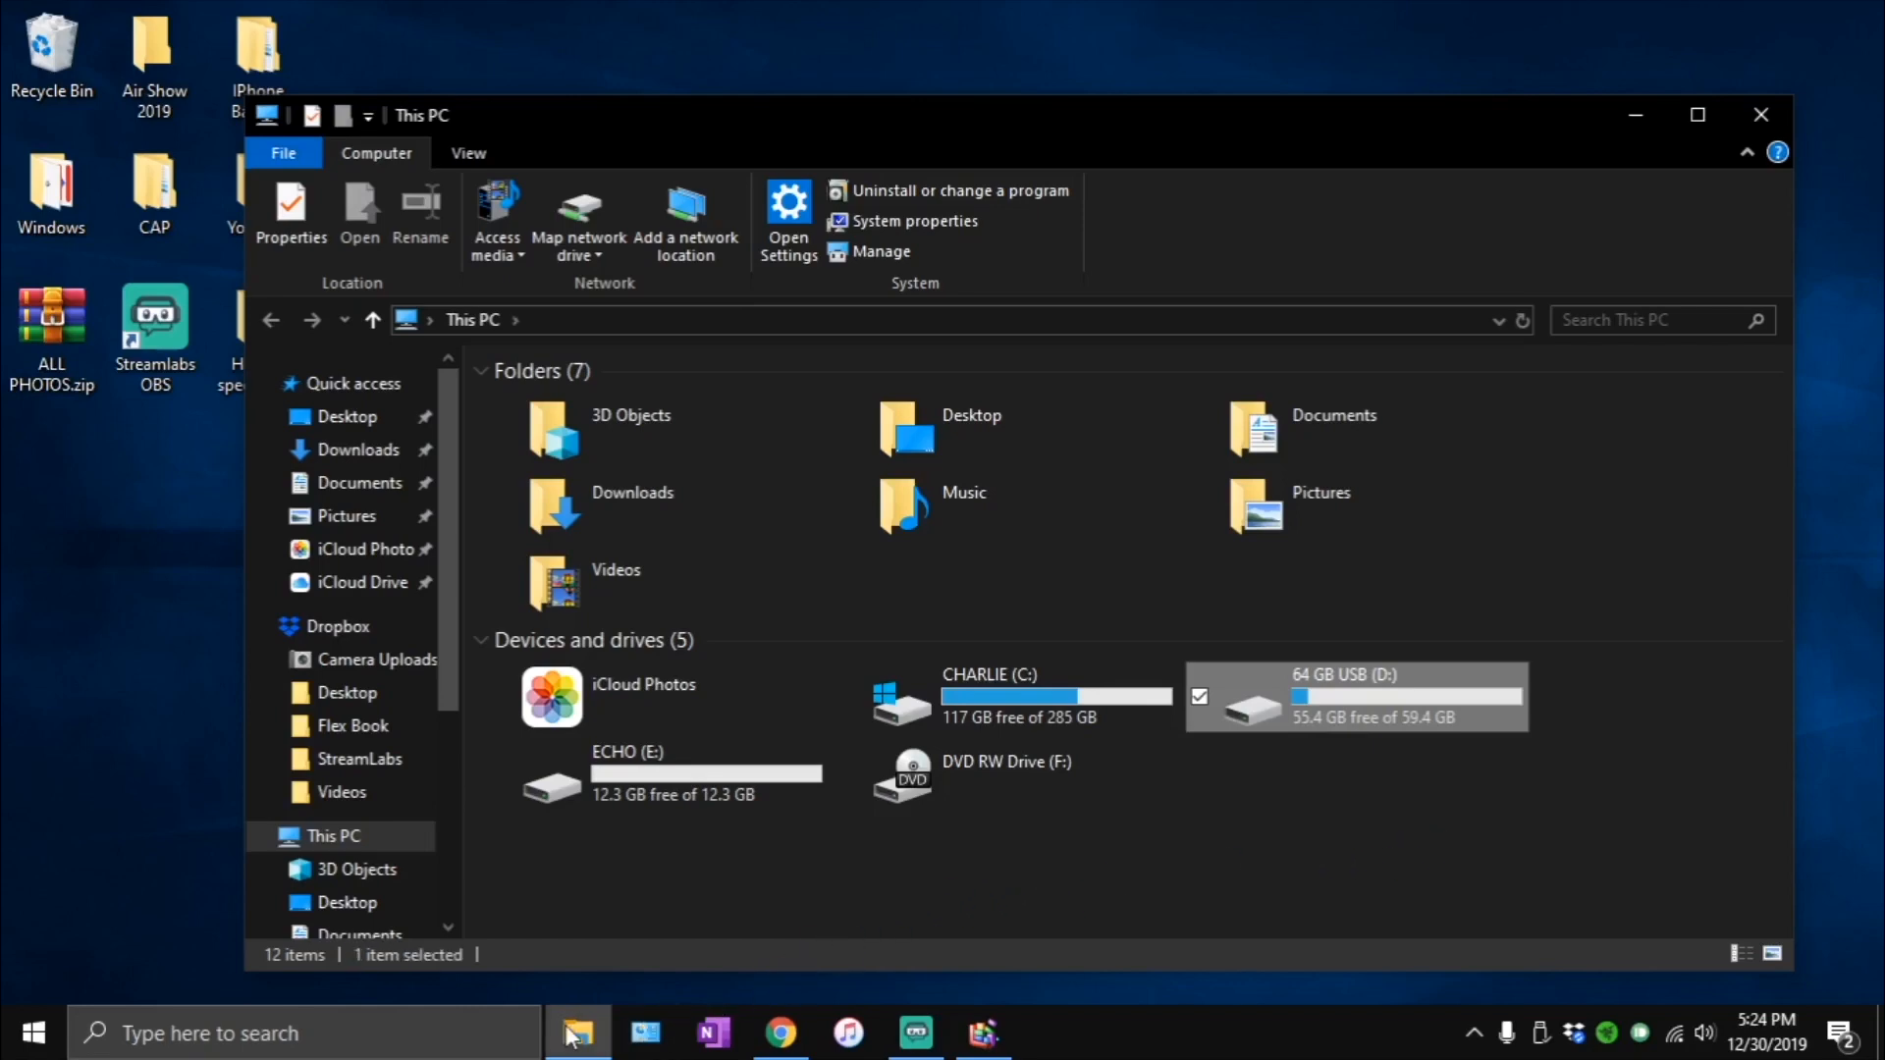
- Search Windows for the File Explorer app with "file ex", and dismiss the results to return to This PC
mouse_move(574, 1036)
click(406, 1046)
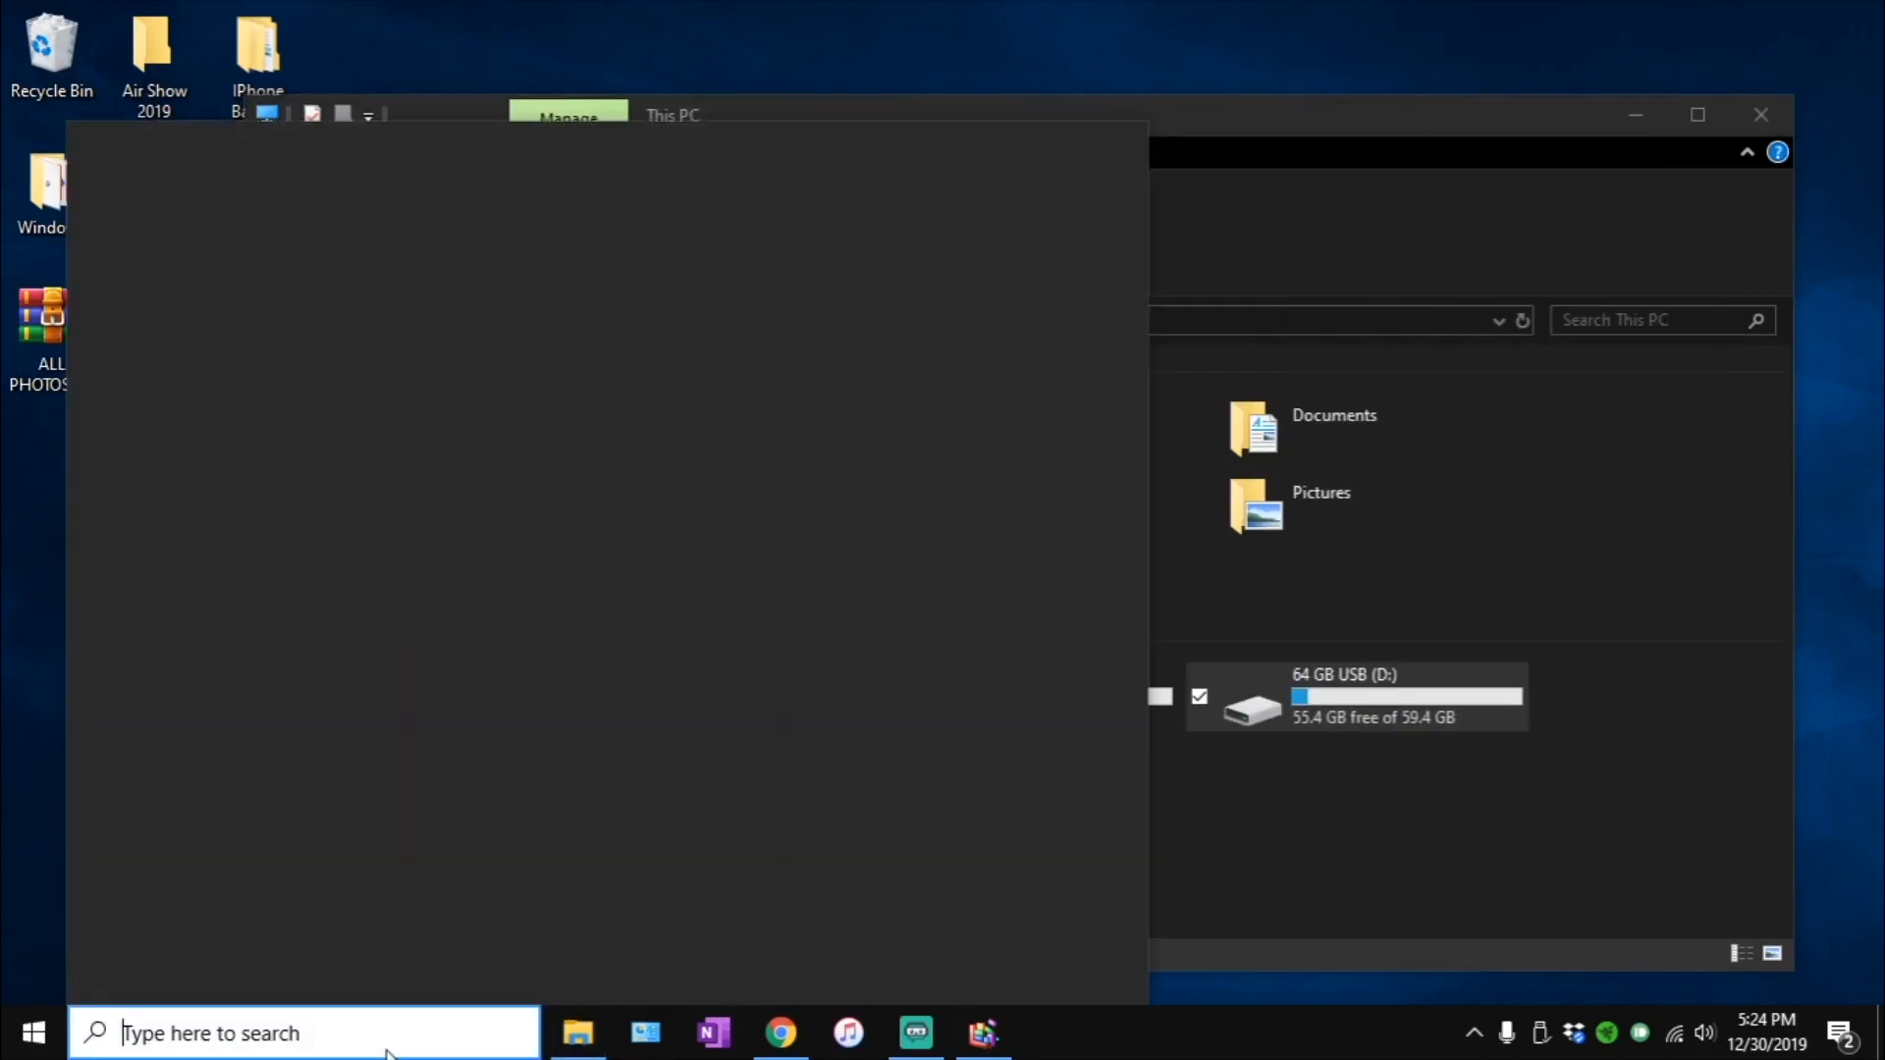
text(filew)
key(BackSpace)
key(BackSpace)
key(BackSpace)
text(le)
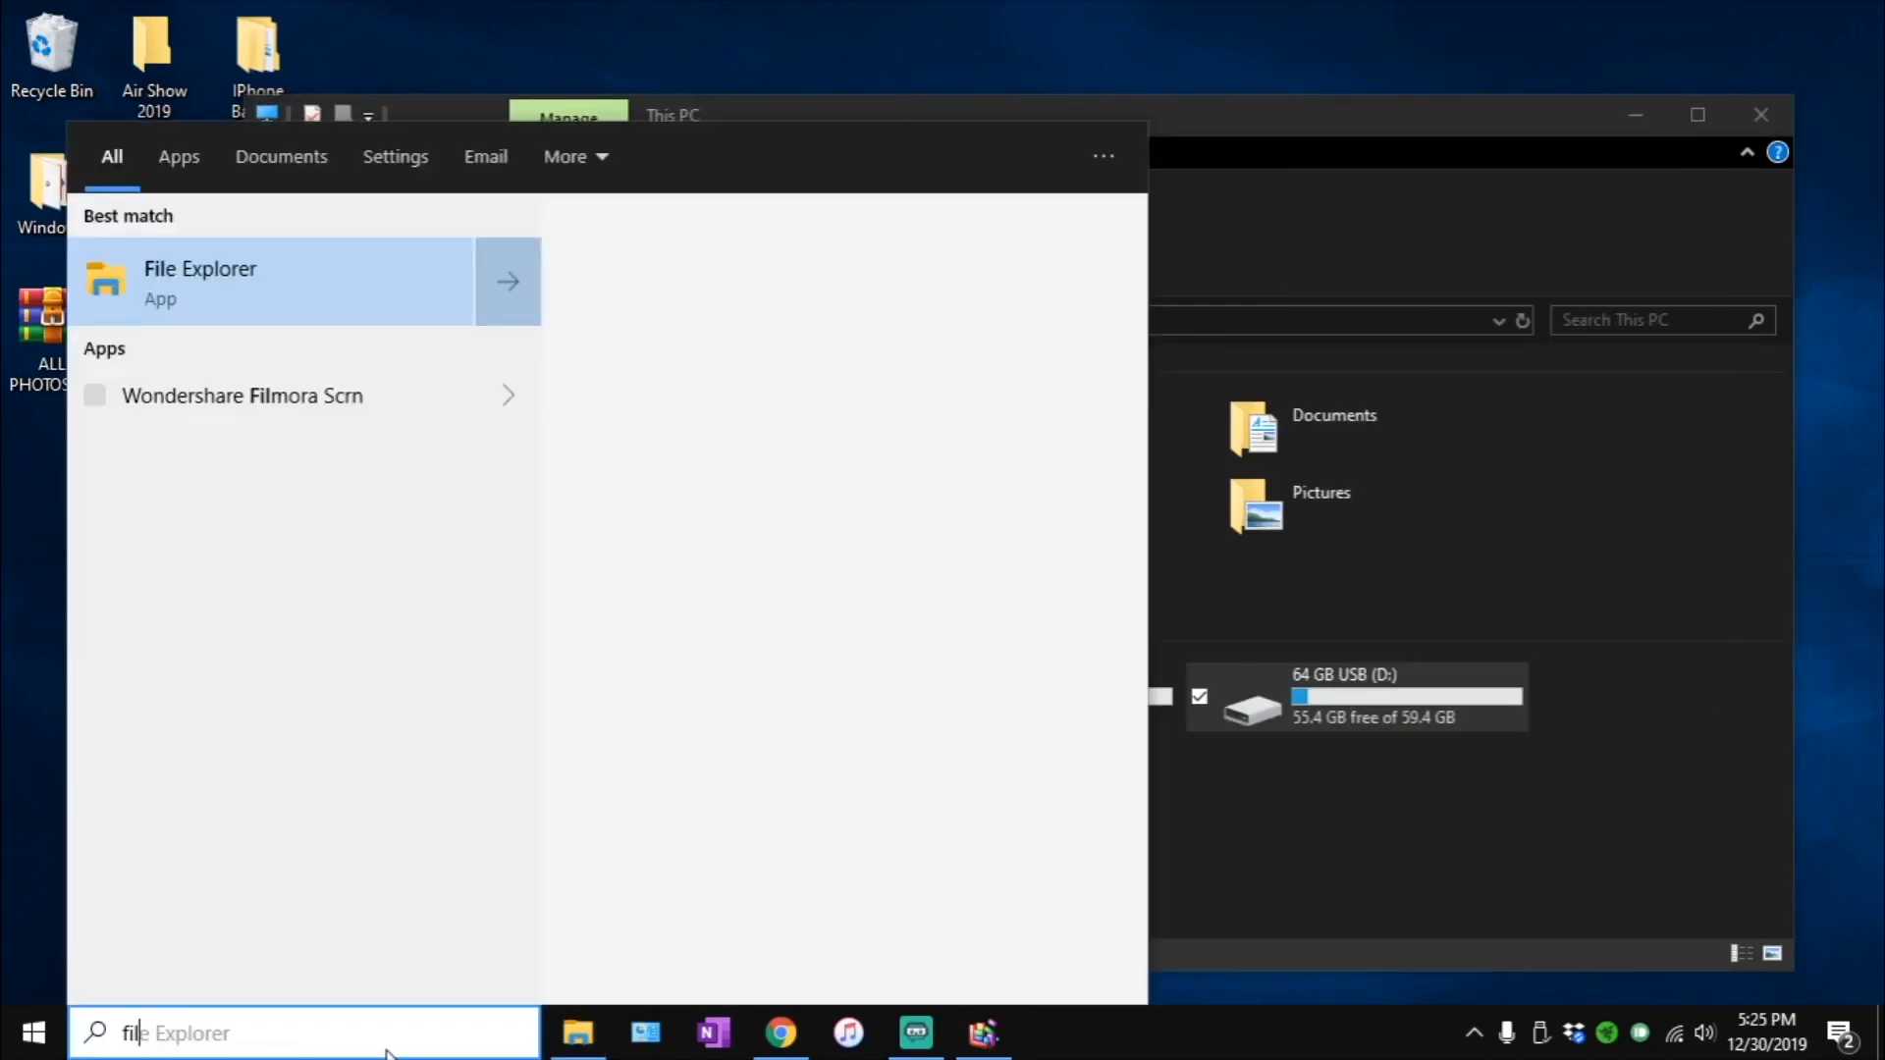
text( ex)
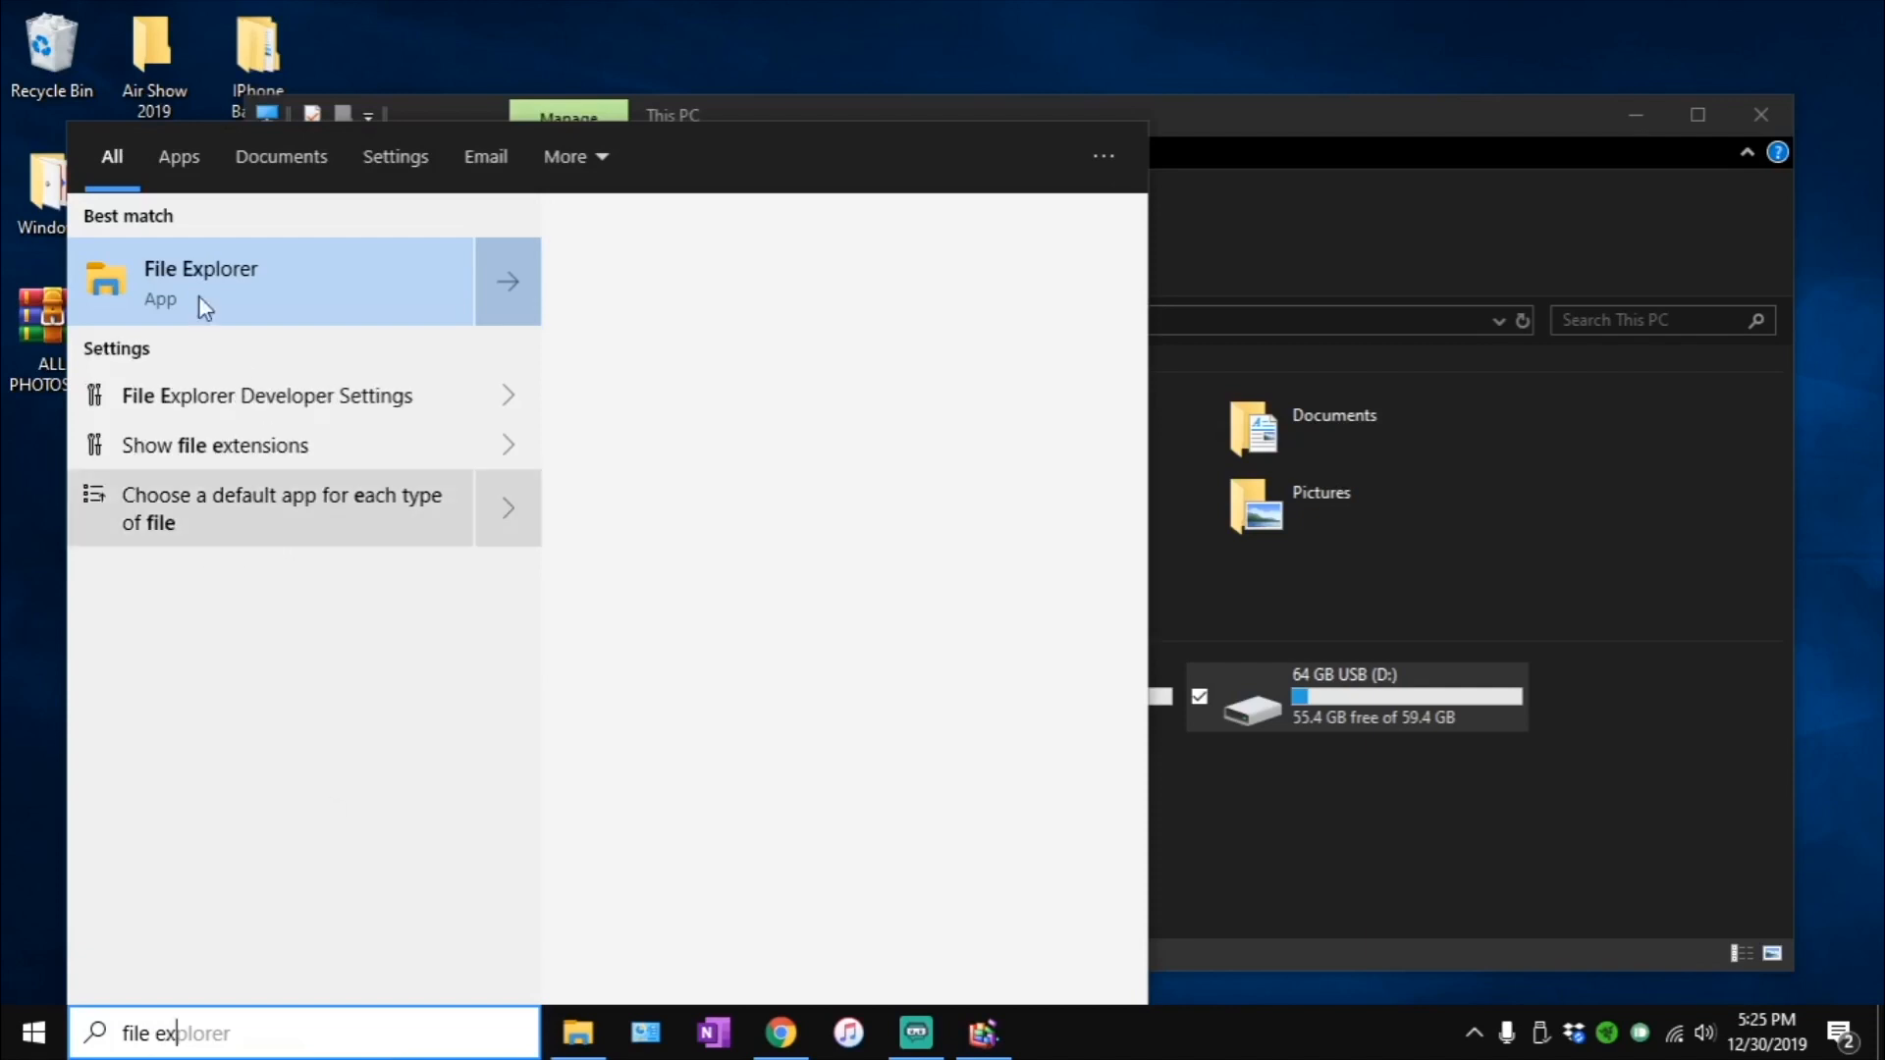
click(1323, 905)
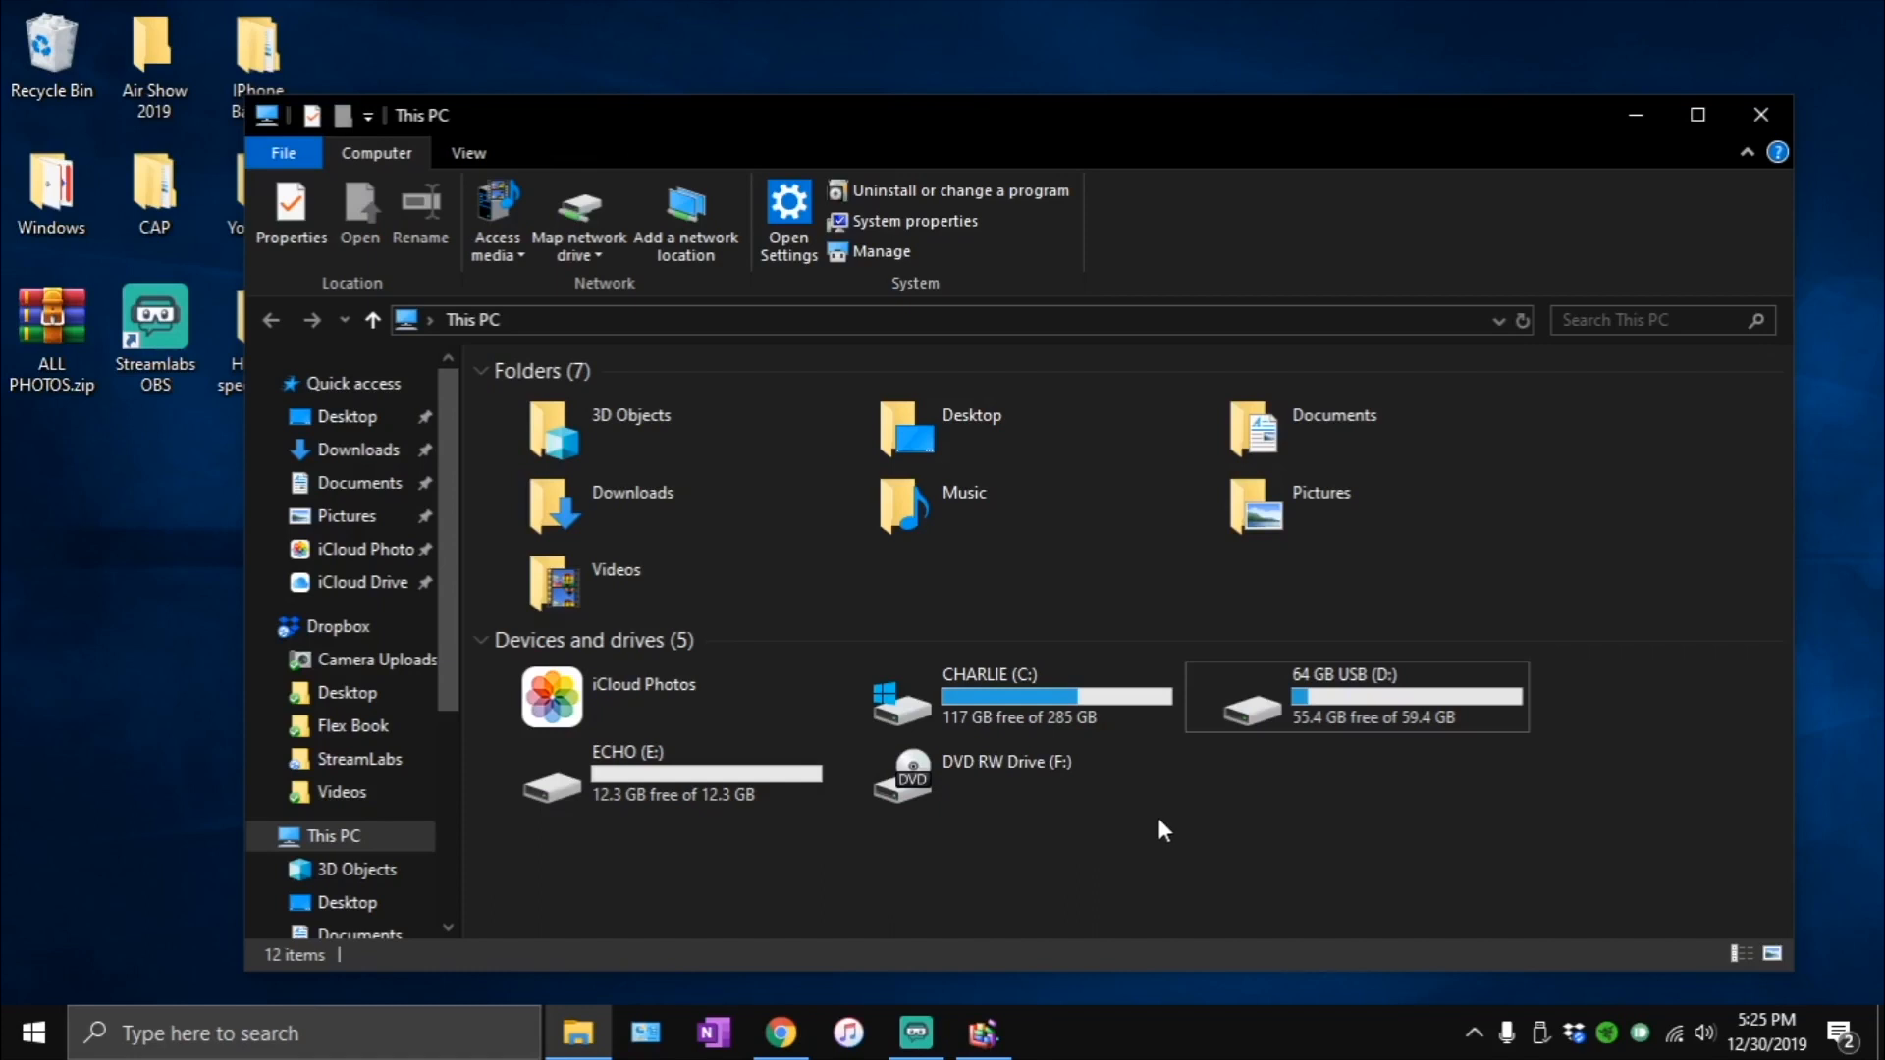
- Open the properties of the 64 GB USB (D:) drive and display its ReadyBoost settings
click(1249, 707)
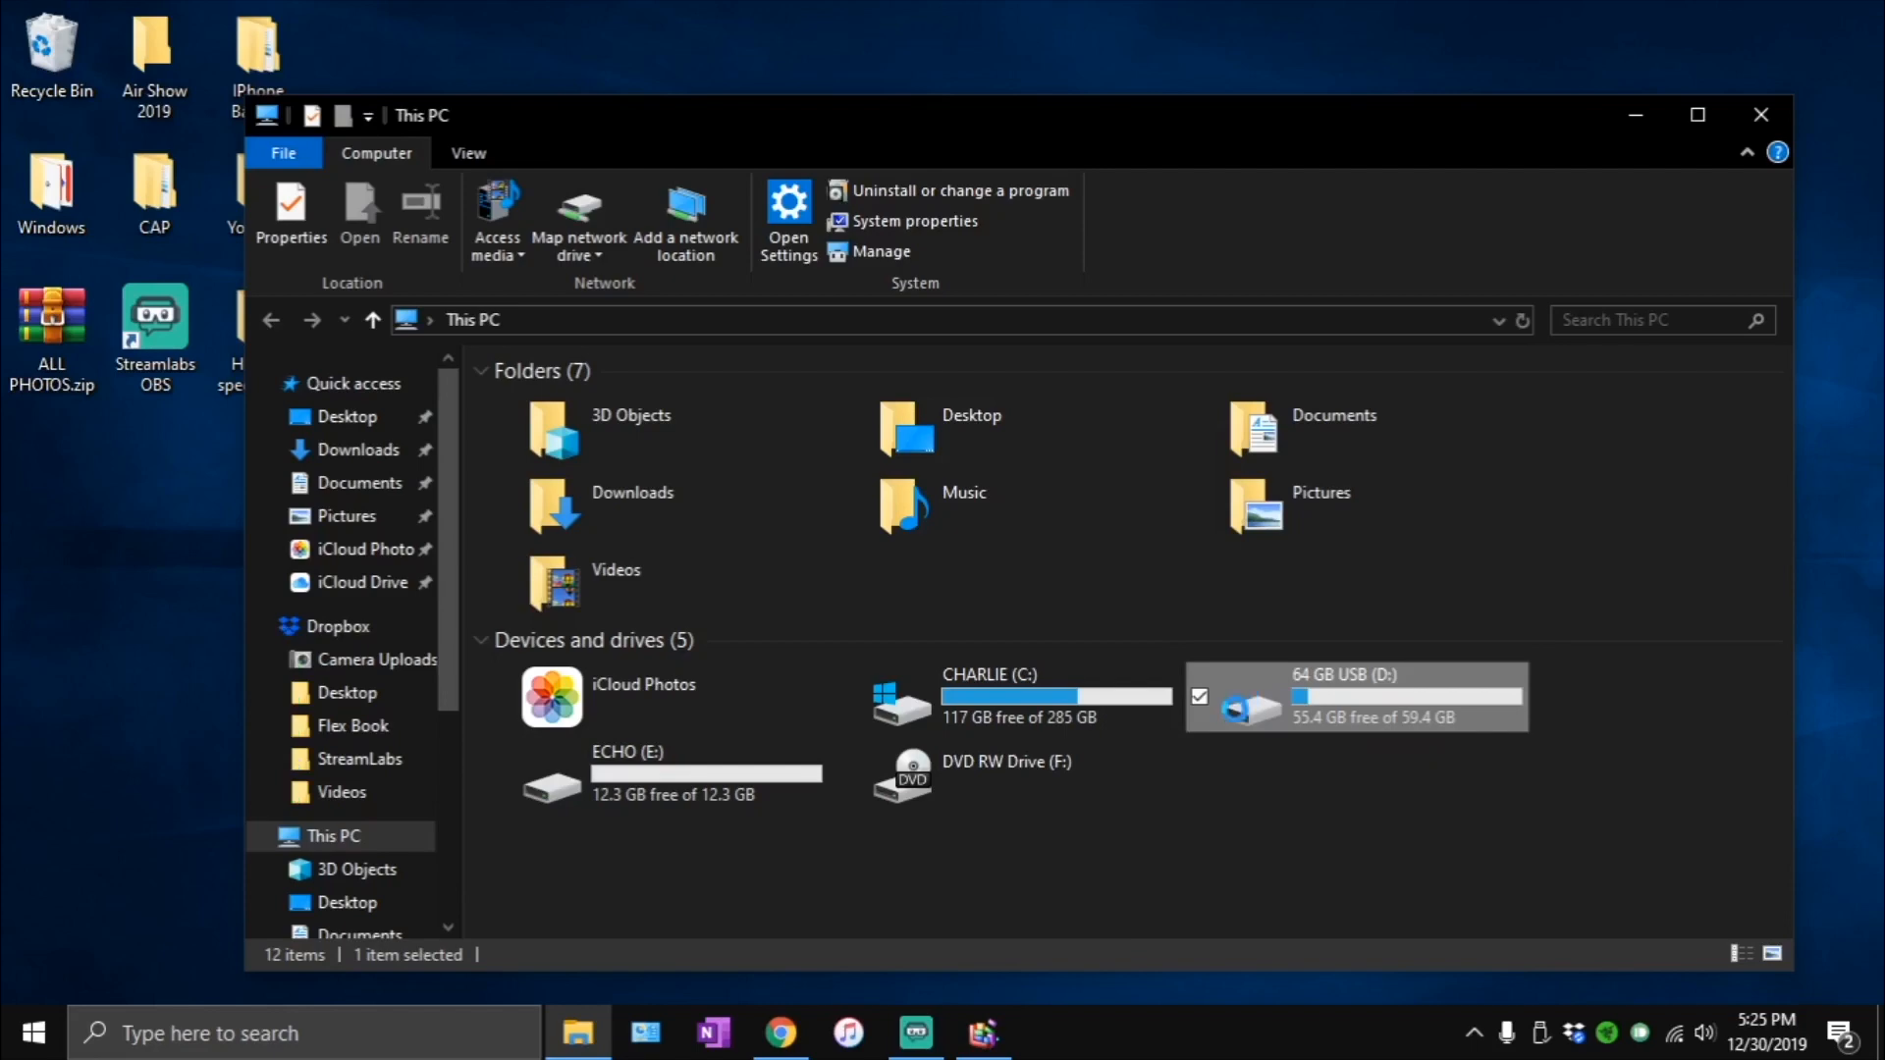
right_click(1243, 697)
click(1331, 673)
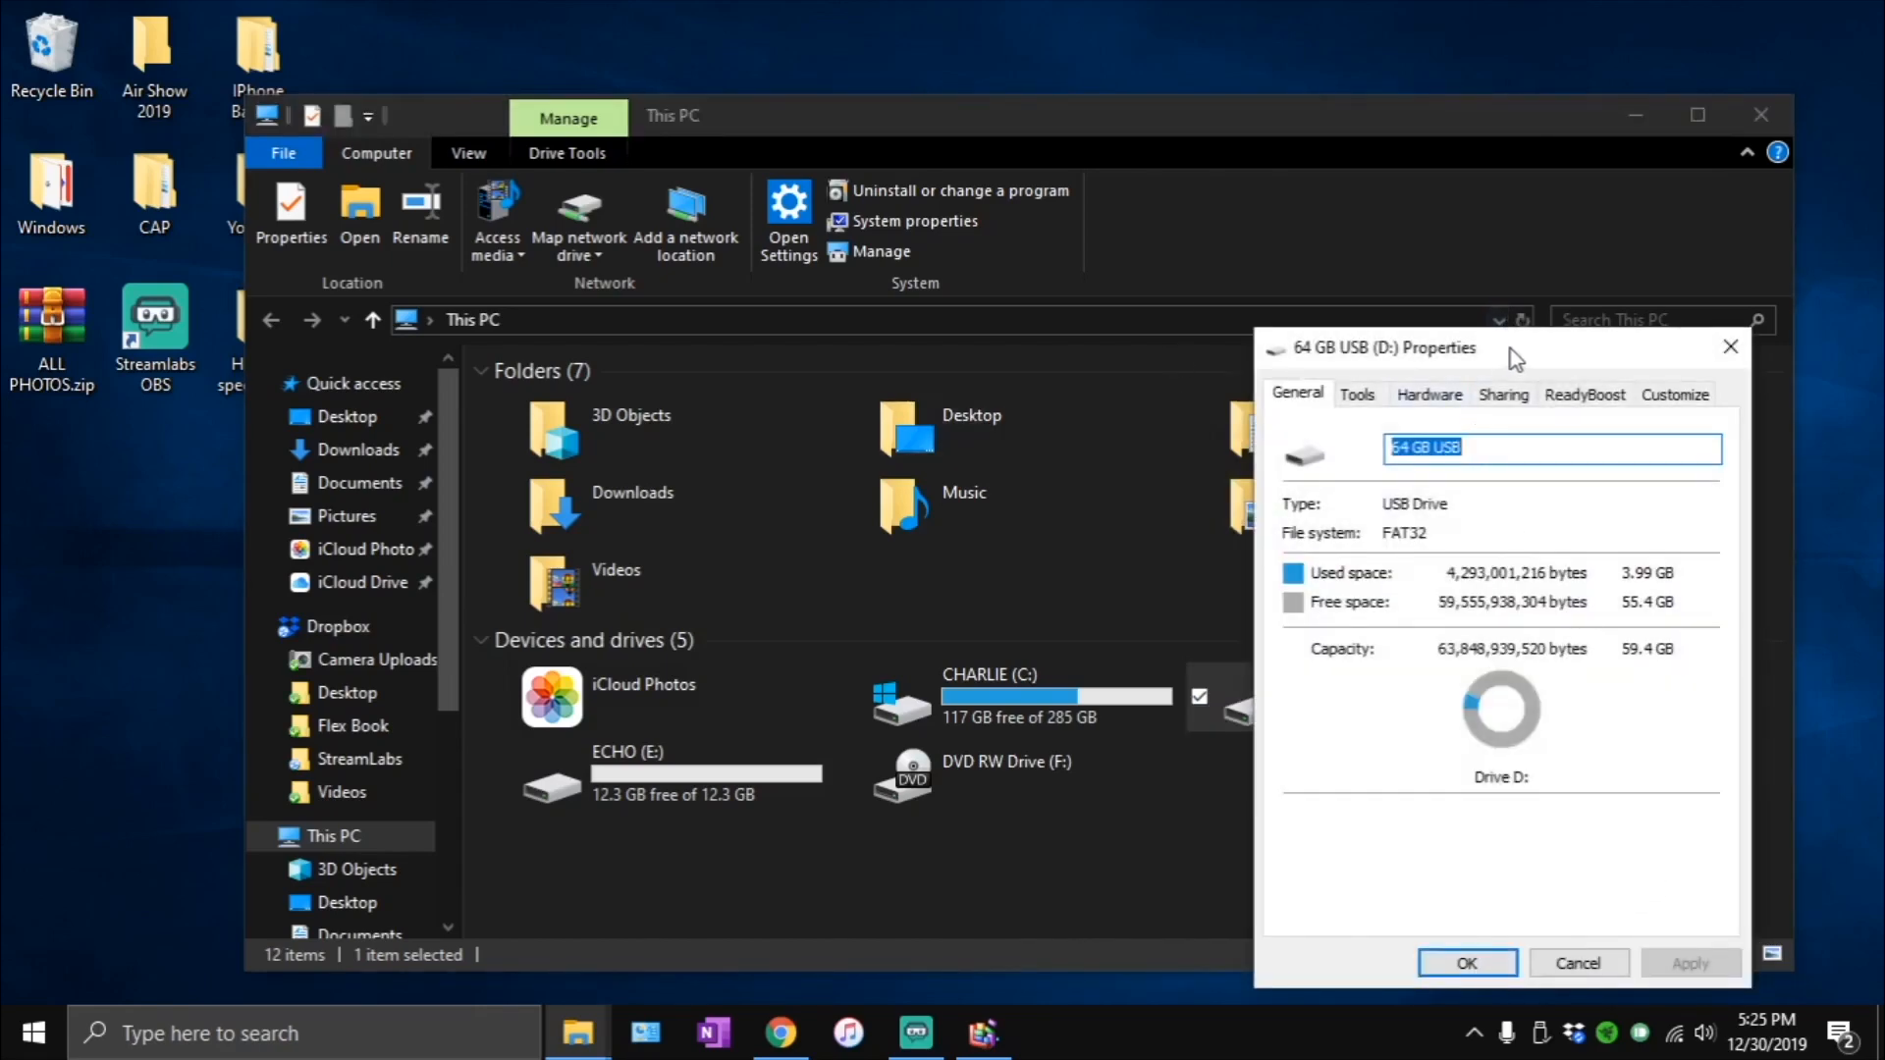
drag(1507, 350, 985, 152)
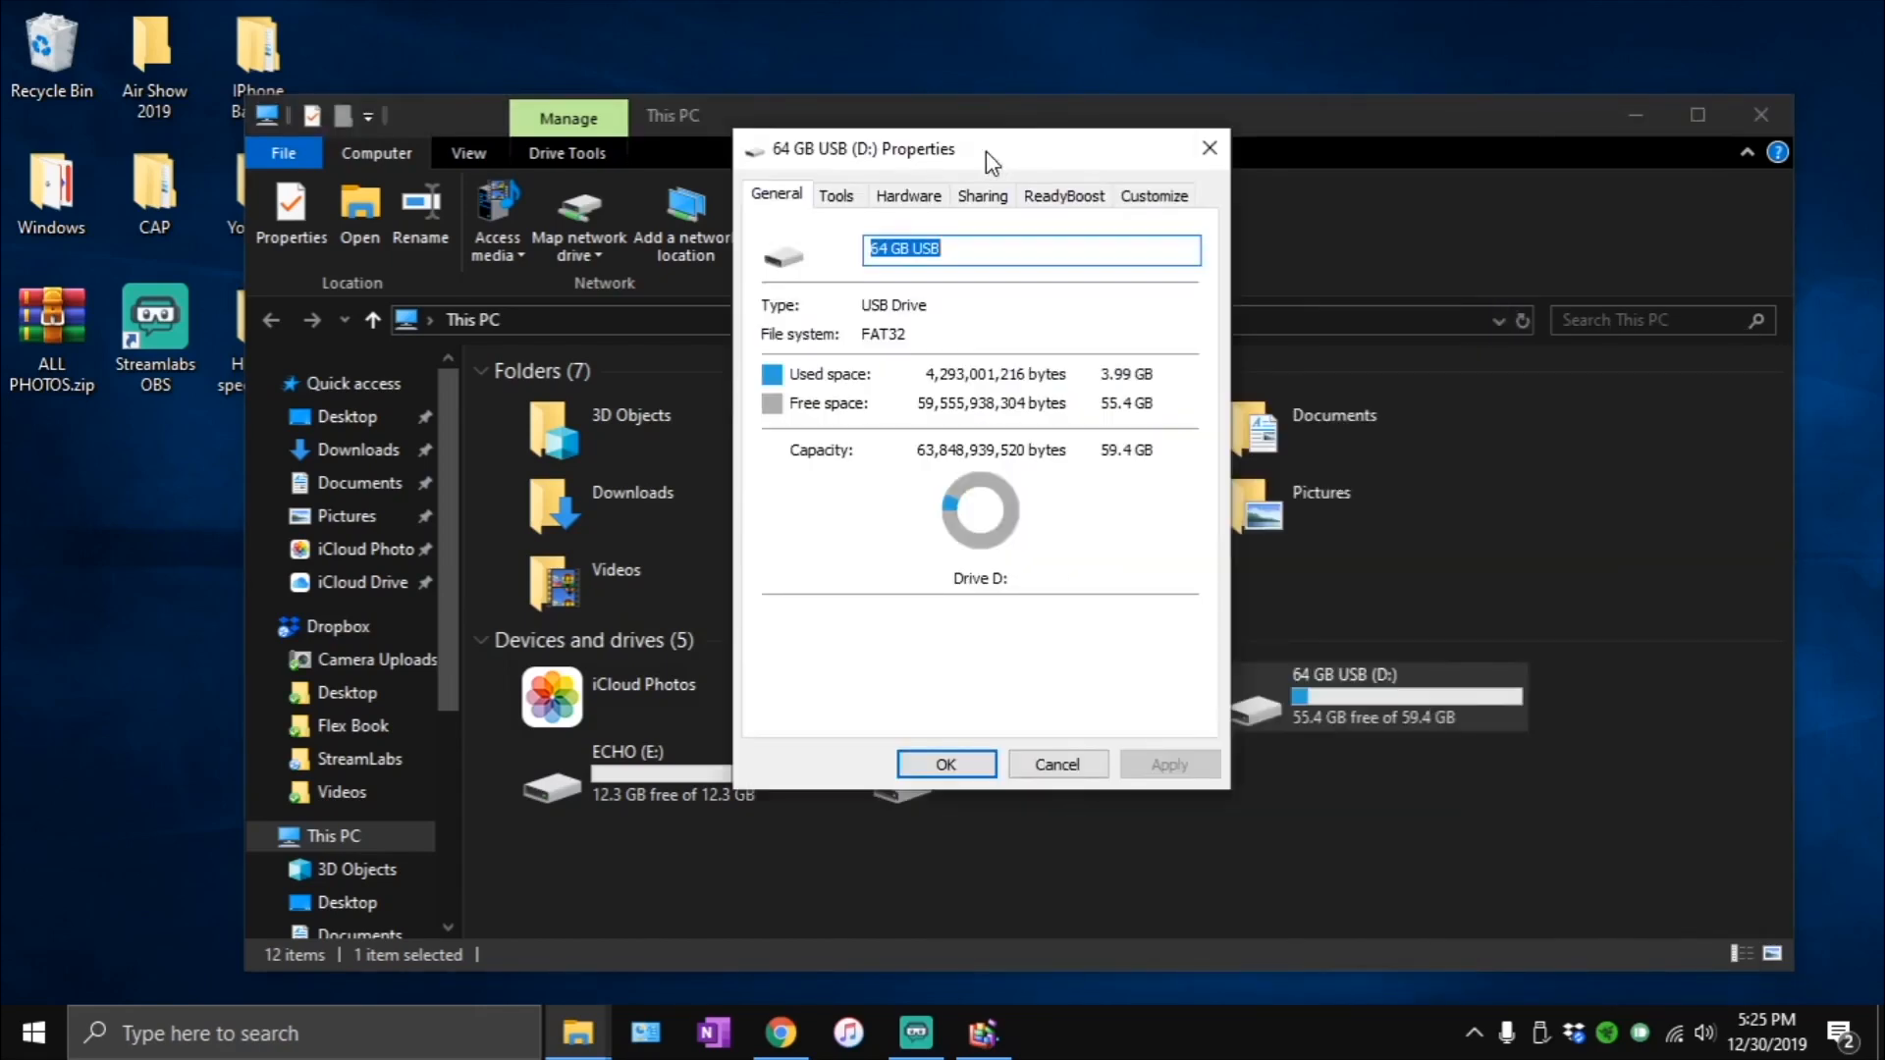
click(1049, 197)
- Enable ReadyBoost on the 64 GB USB (D:) drive with 4094 MB reserved, apply it and close the properties
click(841, 312)
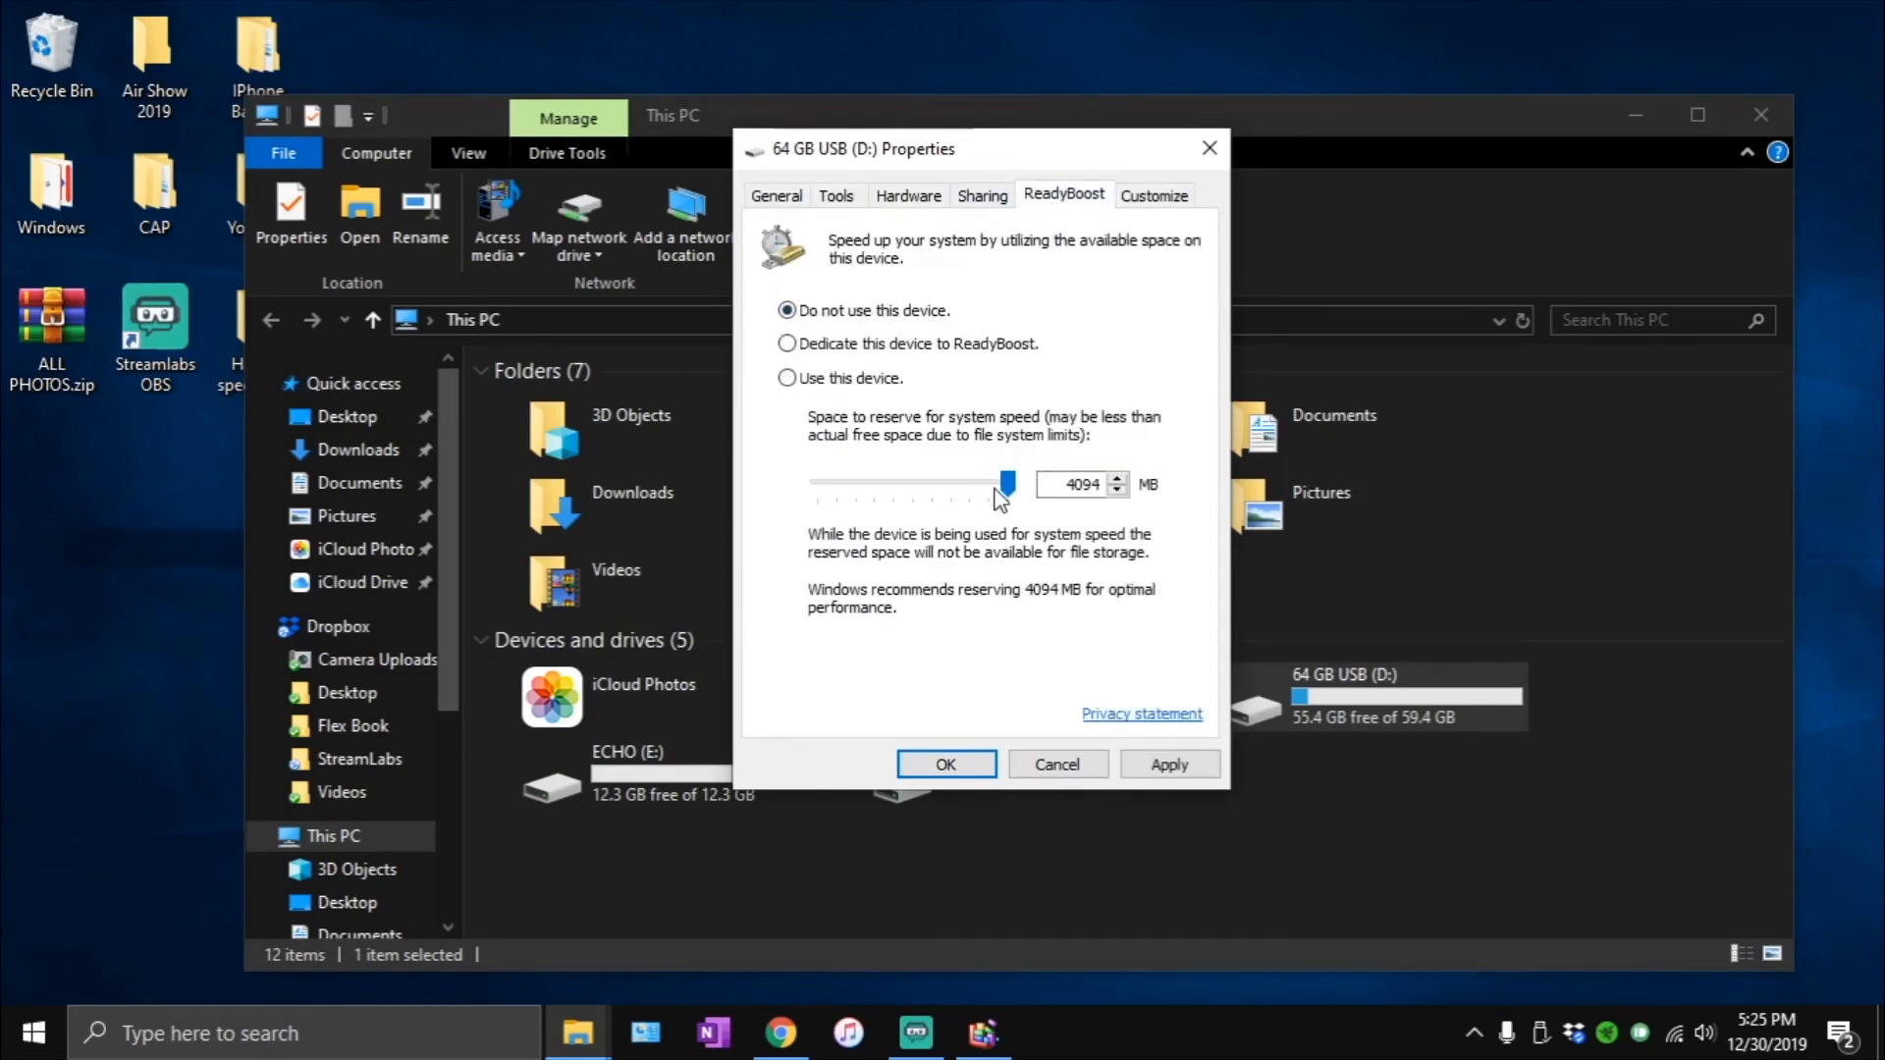
drag(1006, 483, 1182, 534)
click(881, 346)
click(1168, 765)
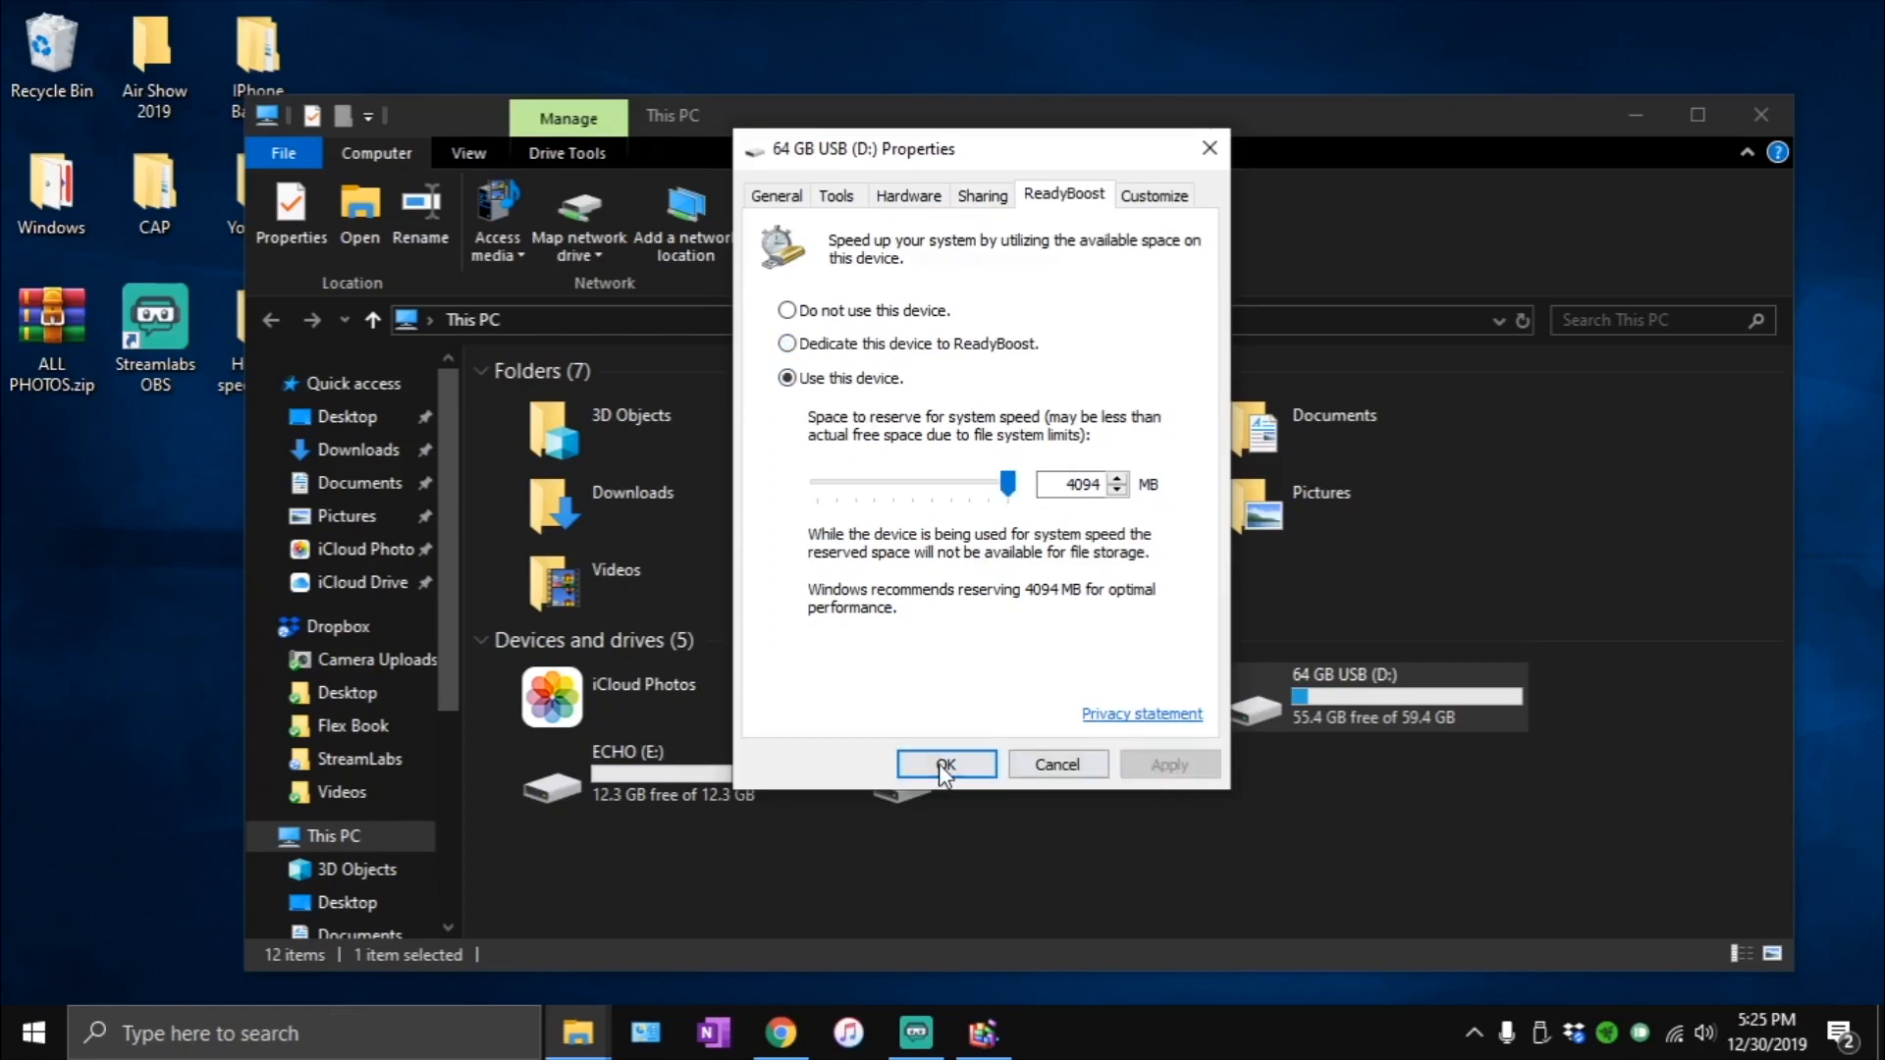
click(946, 765)
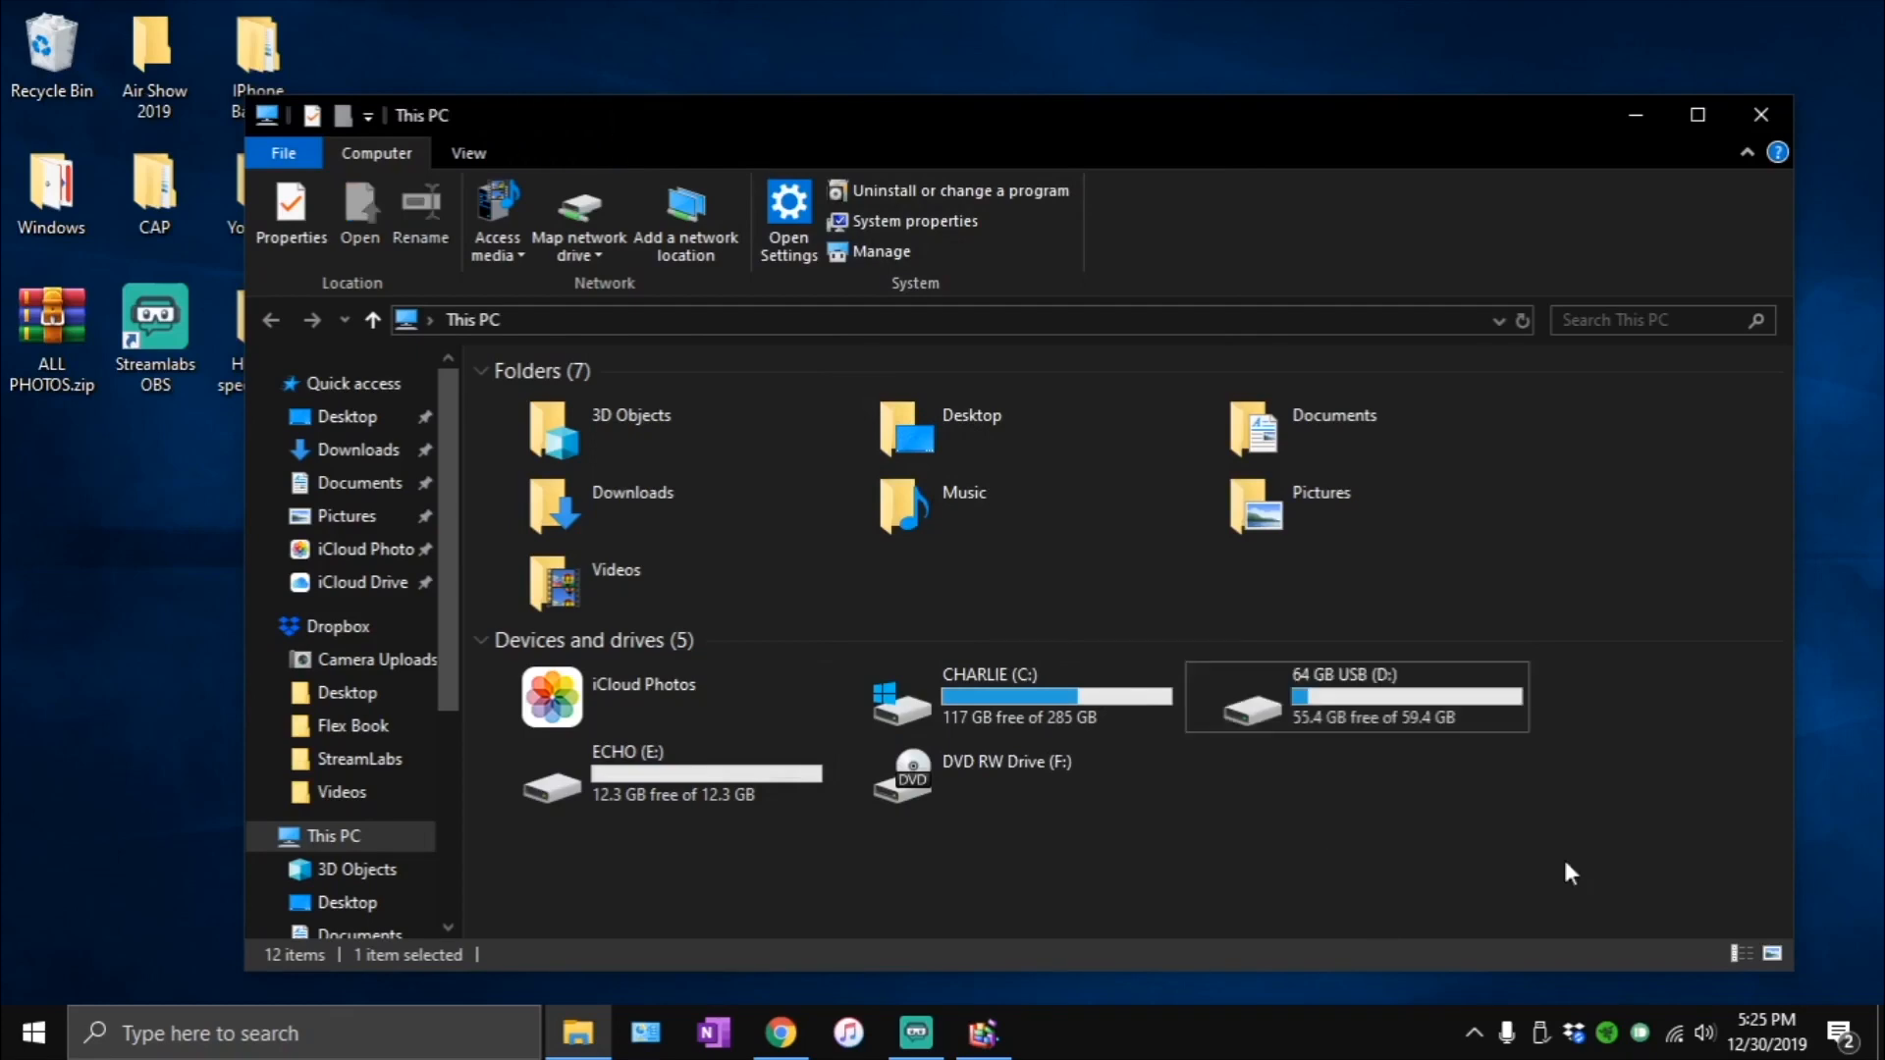
drag(1434, 834, 776, 702)
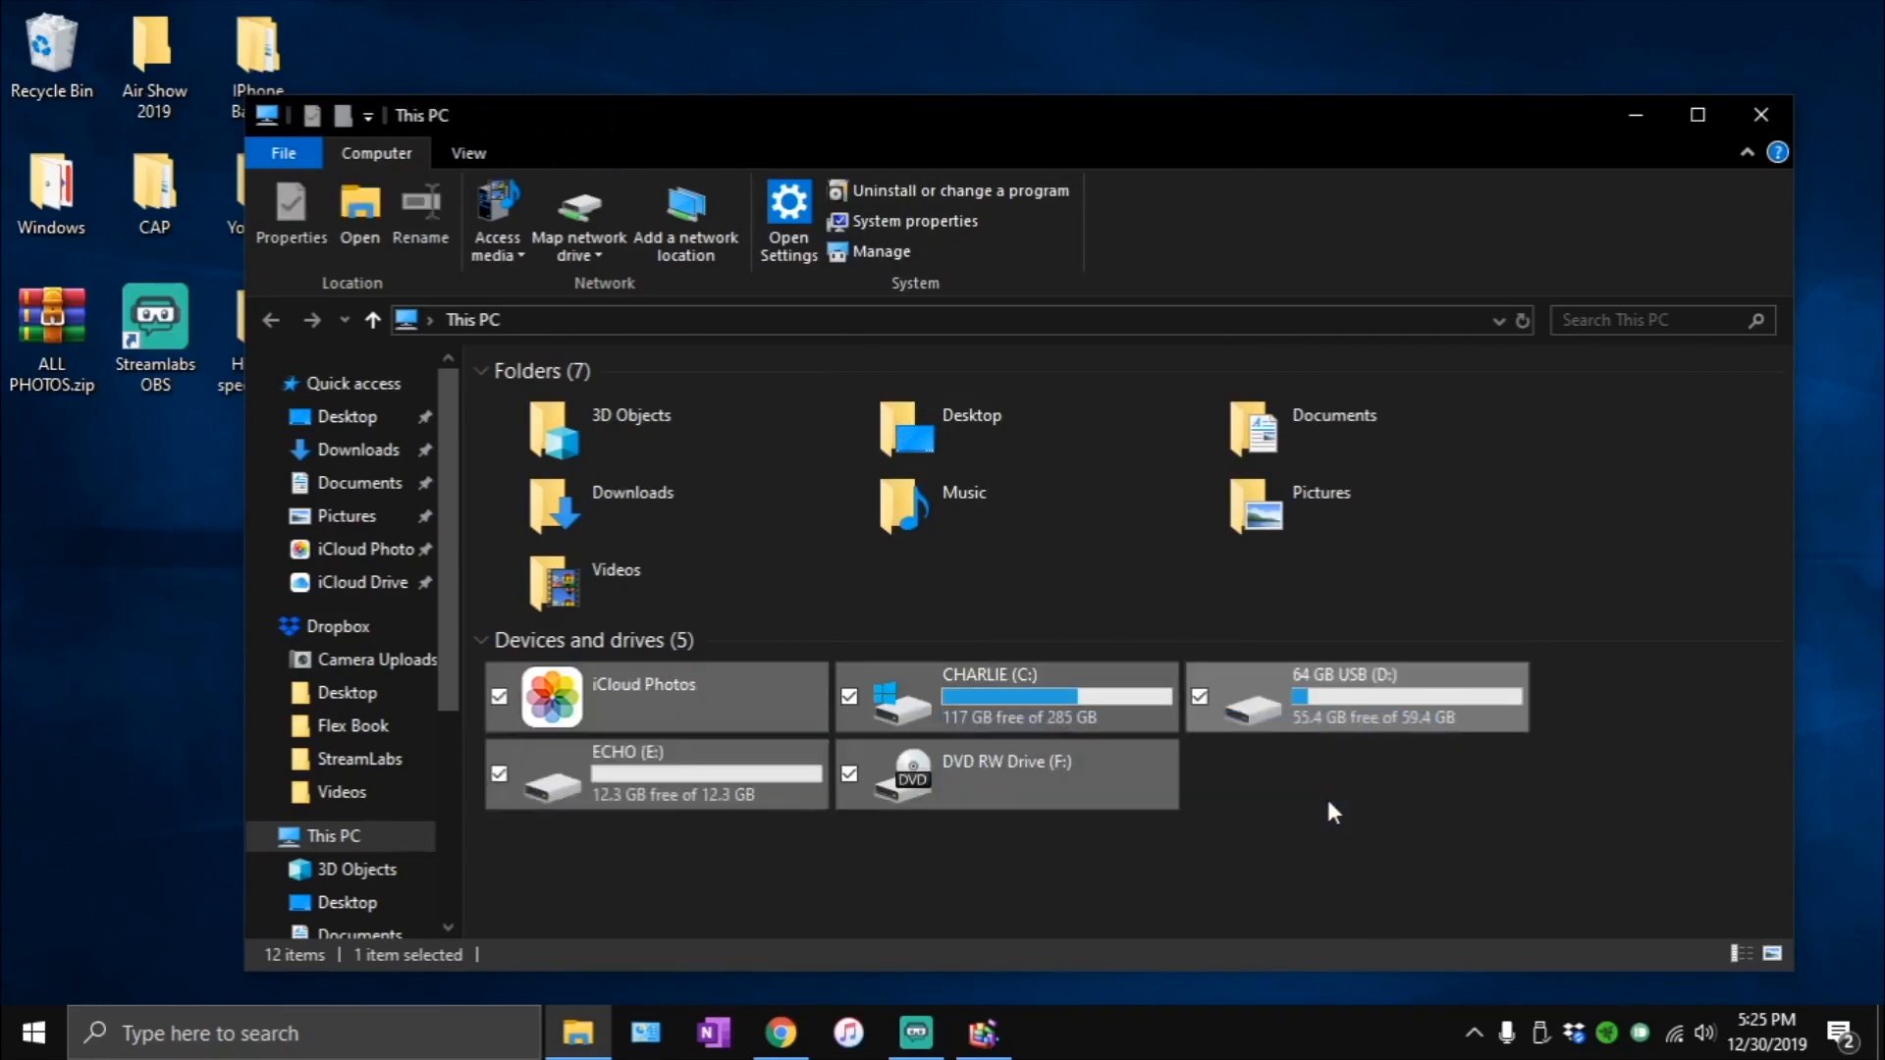
drag(1400, 823, 780, 717)
right_click(1360, 711)
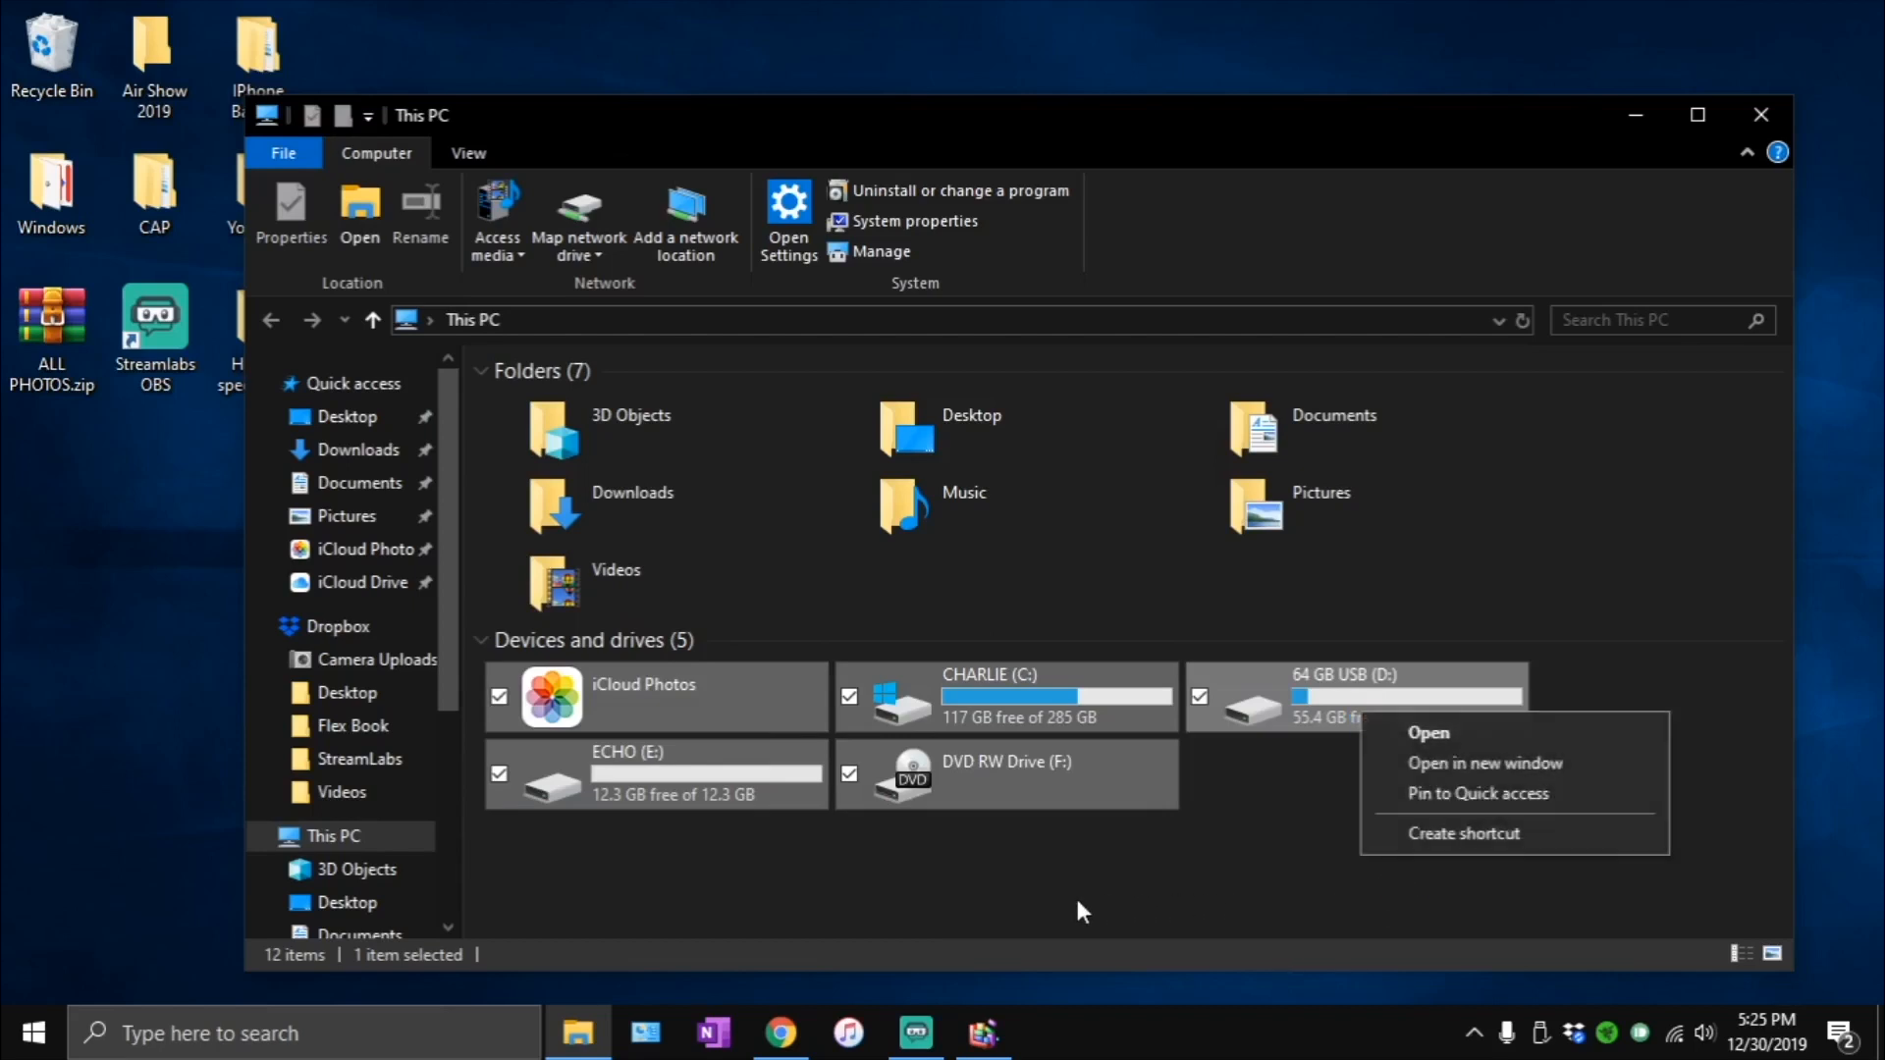
click(1362, 815)
- Reopen the ReadyBoost settings in the 64 GB USB (D:) drive's properties
right_click(1387, 694)
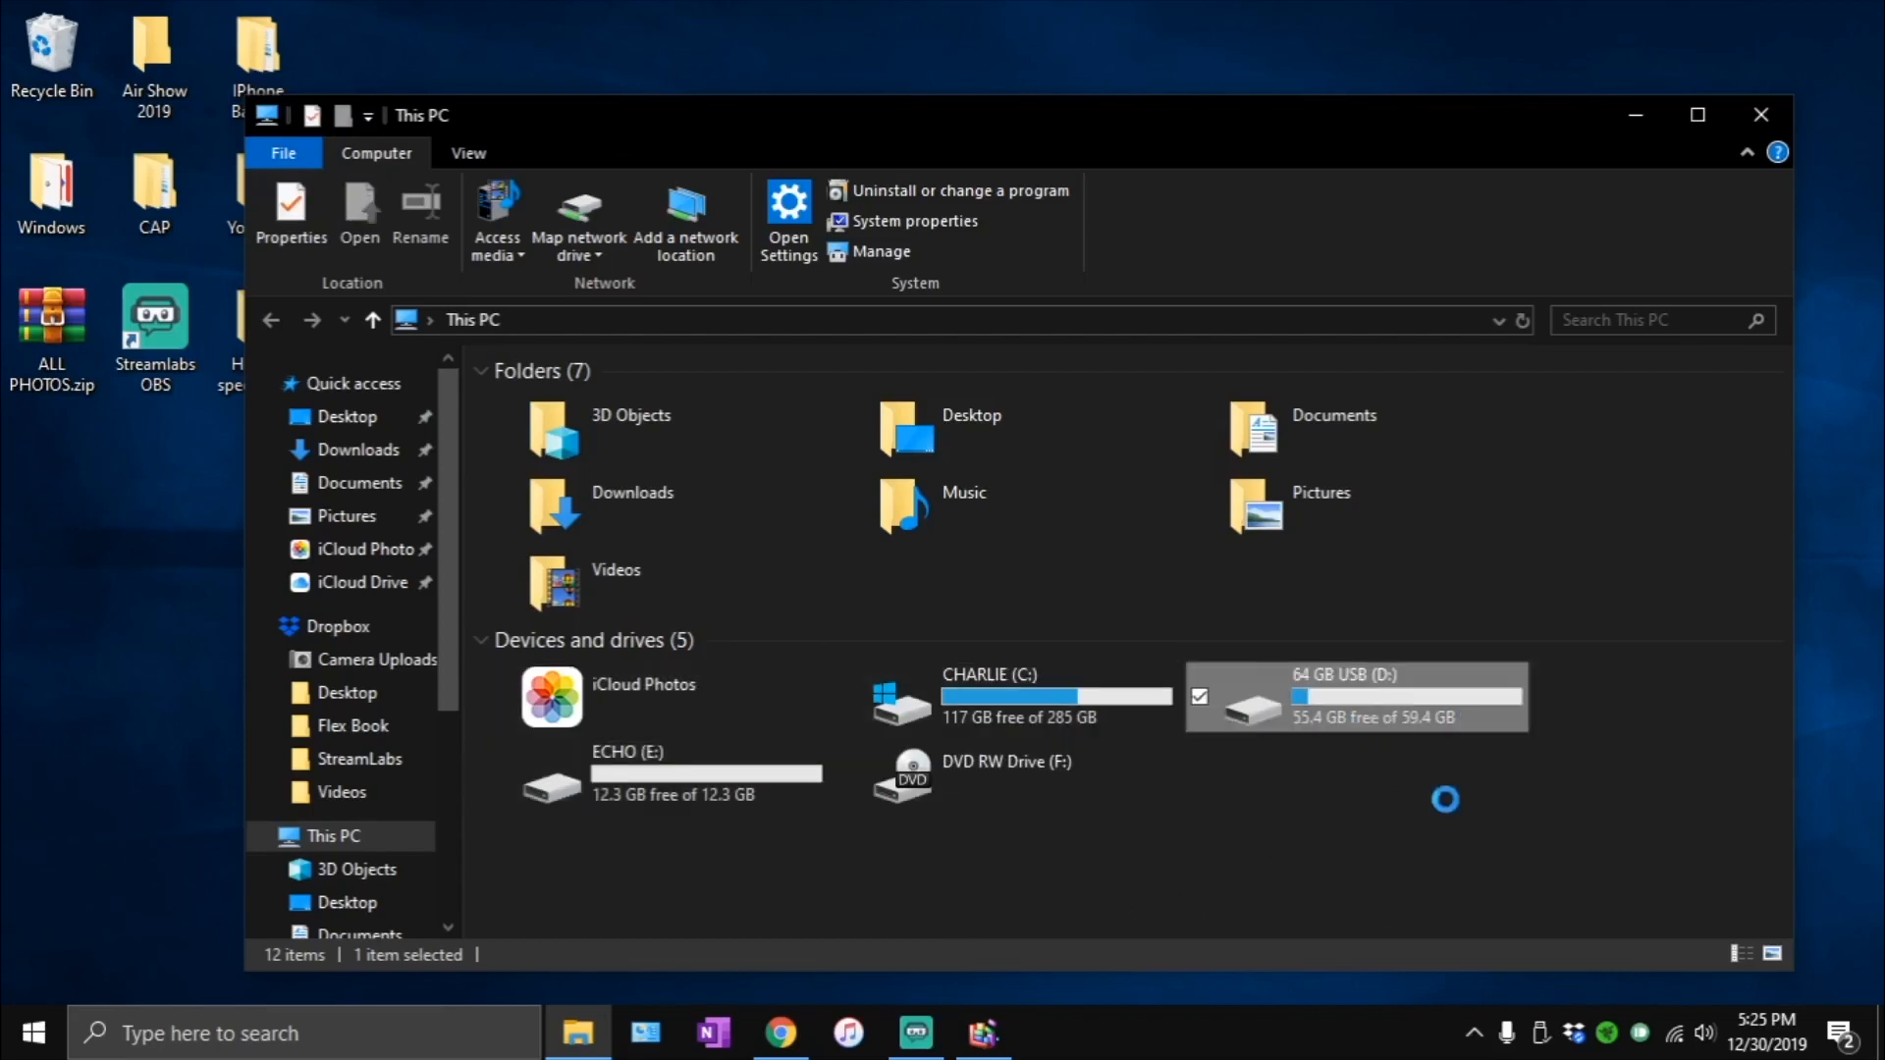
click(1470, 679)
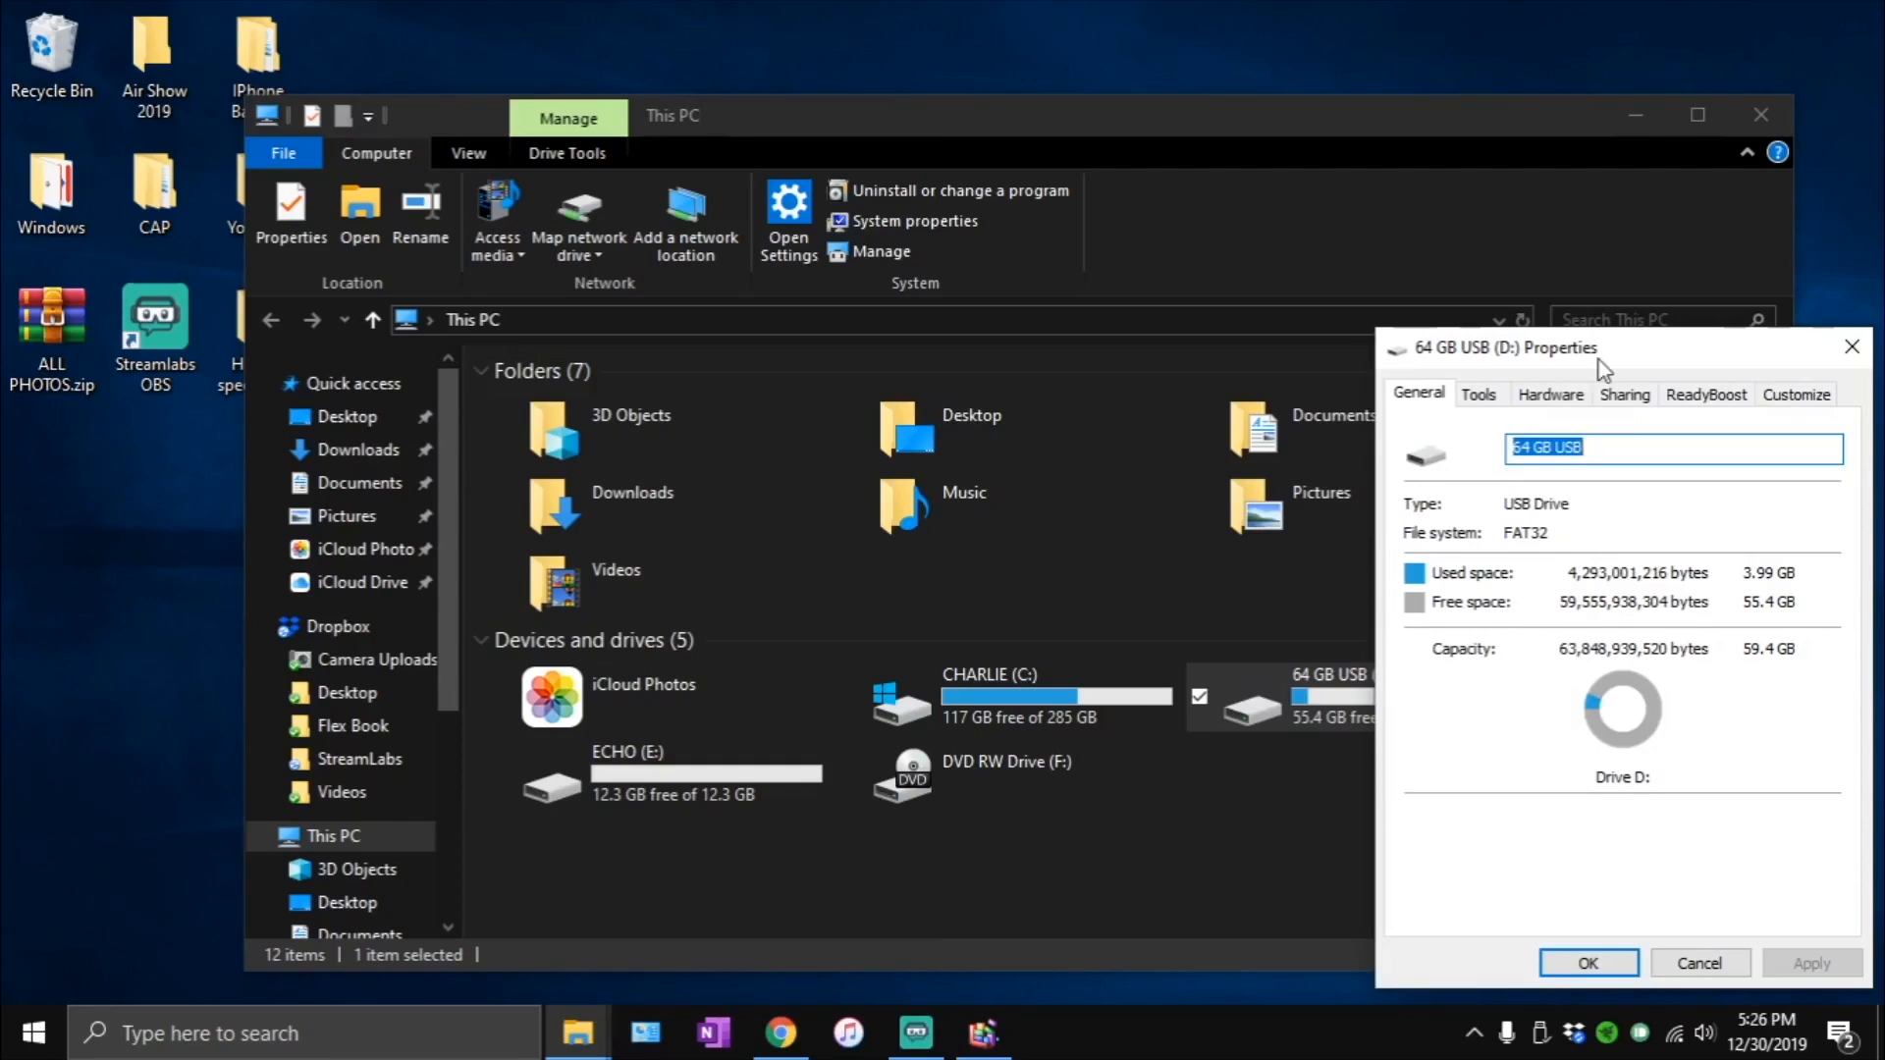
drag(1597, 358, 1047, 98)
click(1169, 137)
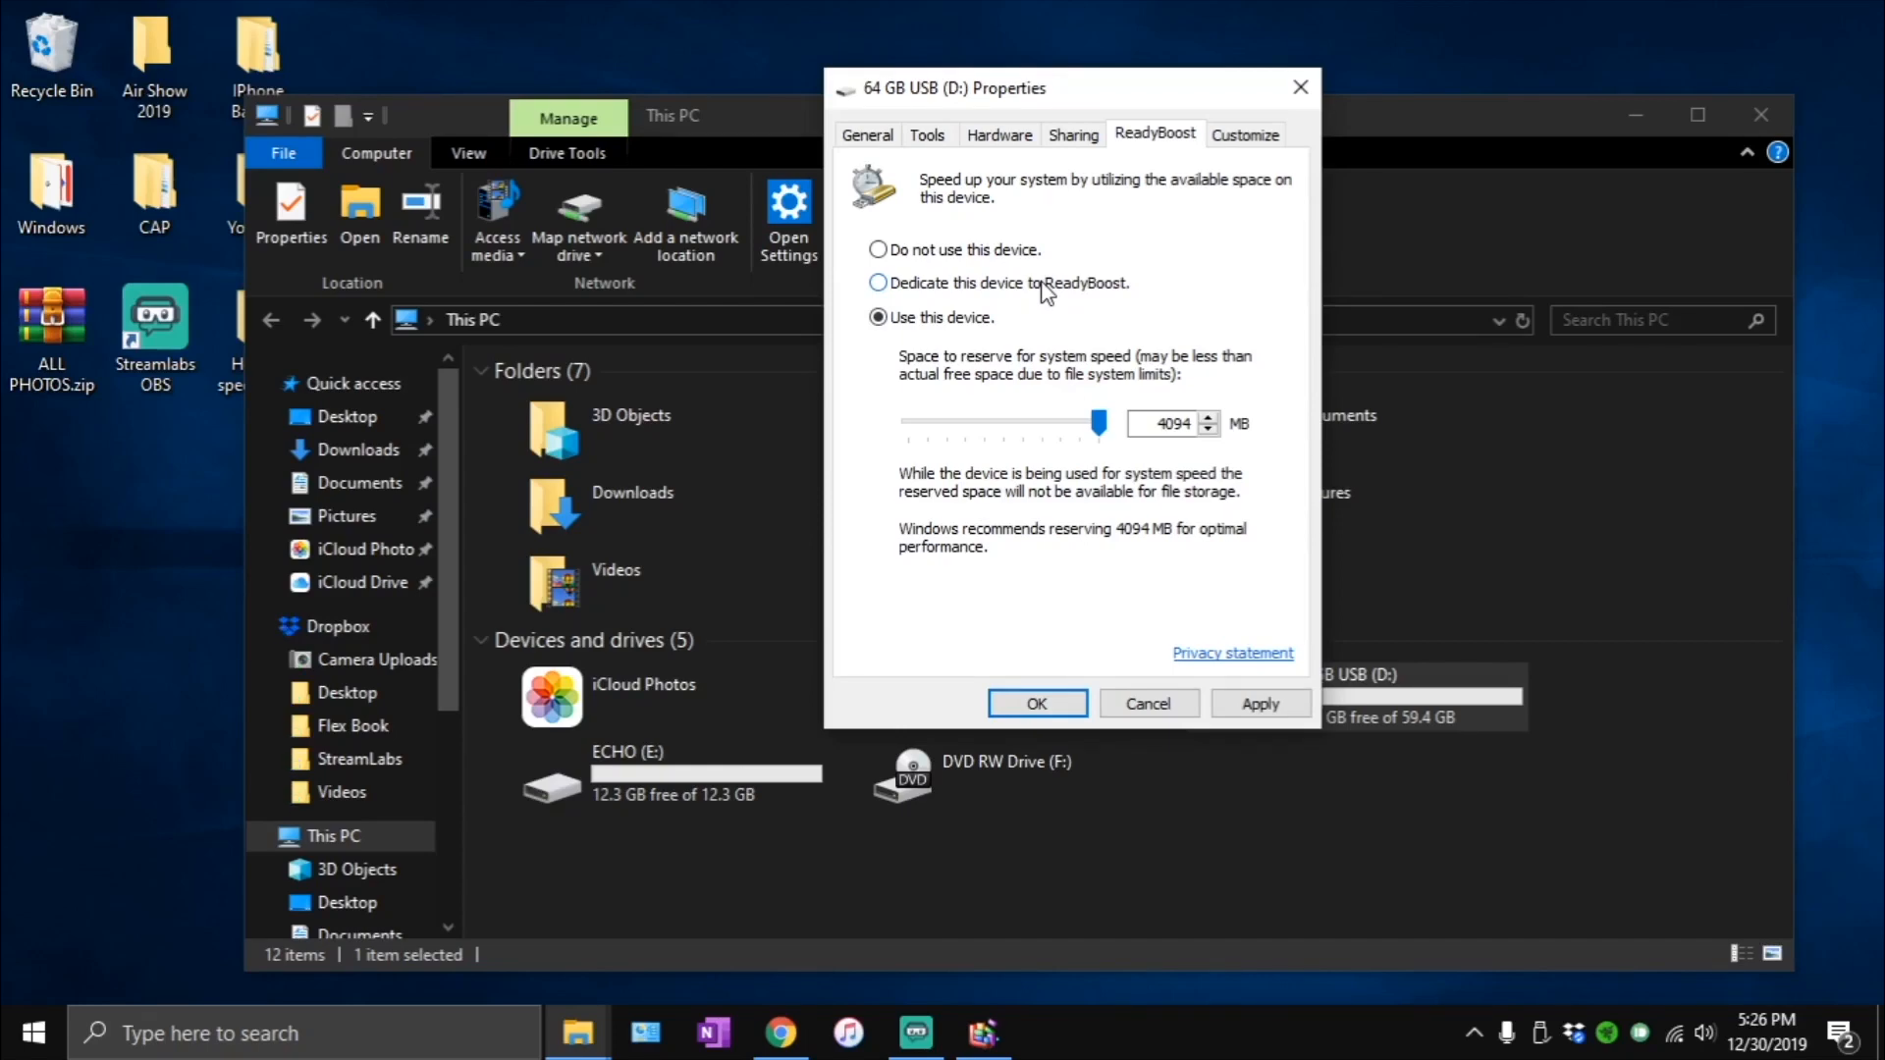
- Set ReadyBoost on the USB drive to "Use this device", apply it and close the properties
click(1043, 283)
click(905, 317)
click(1235, 707)
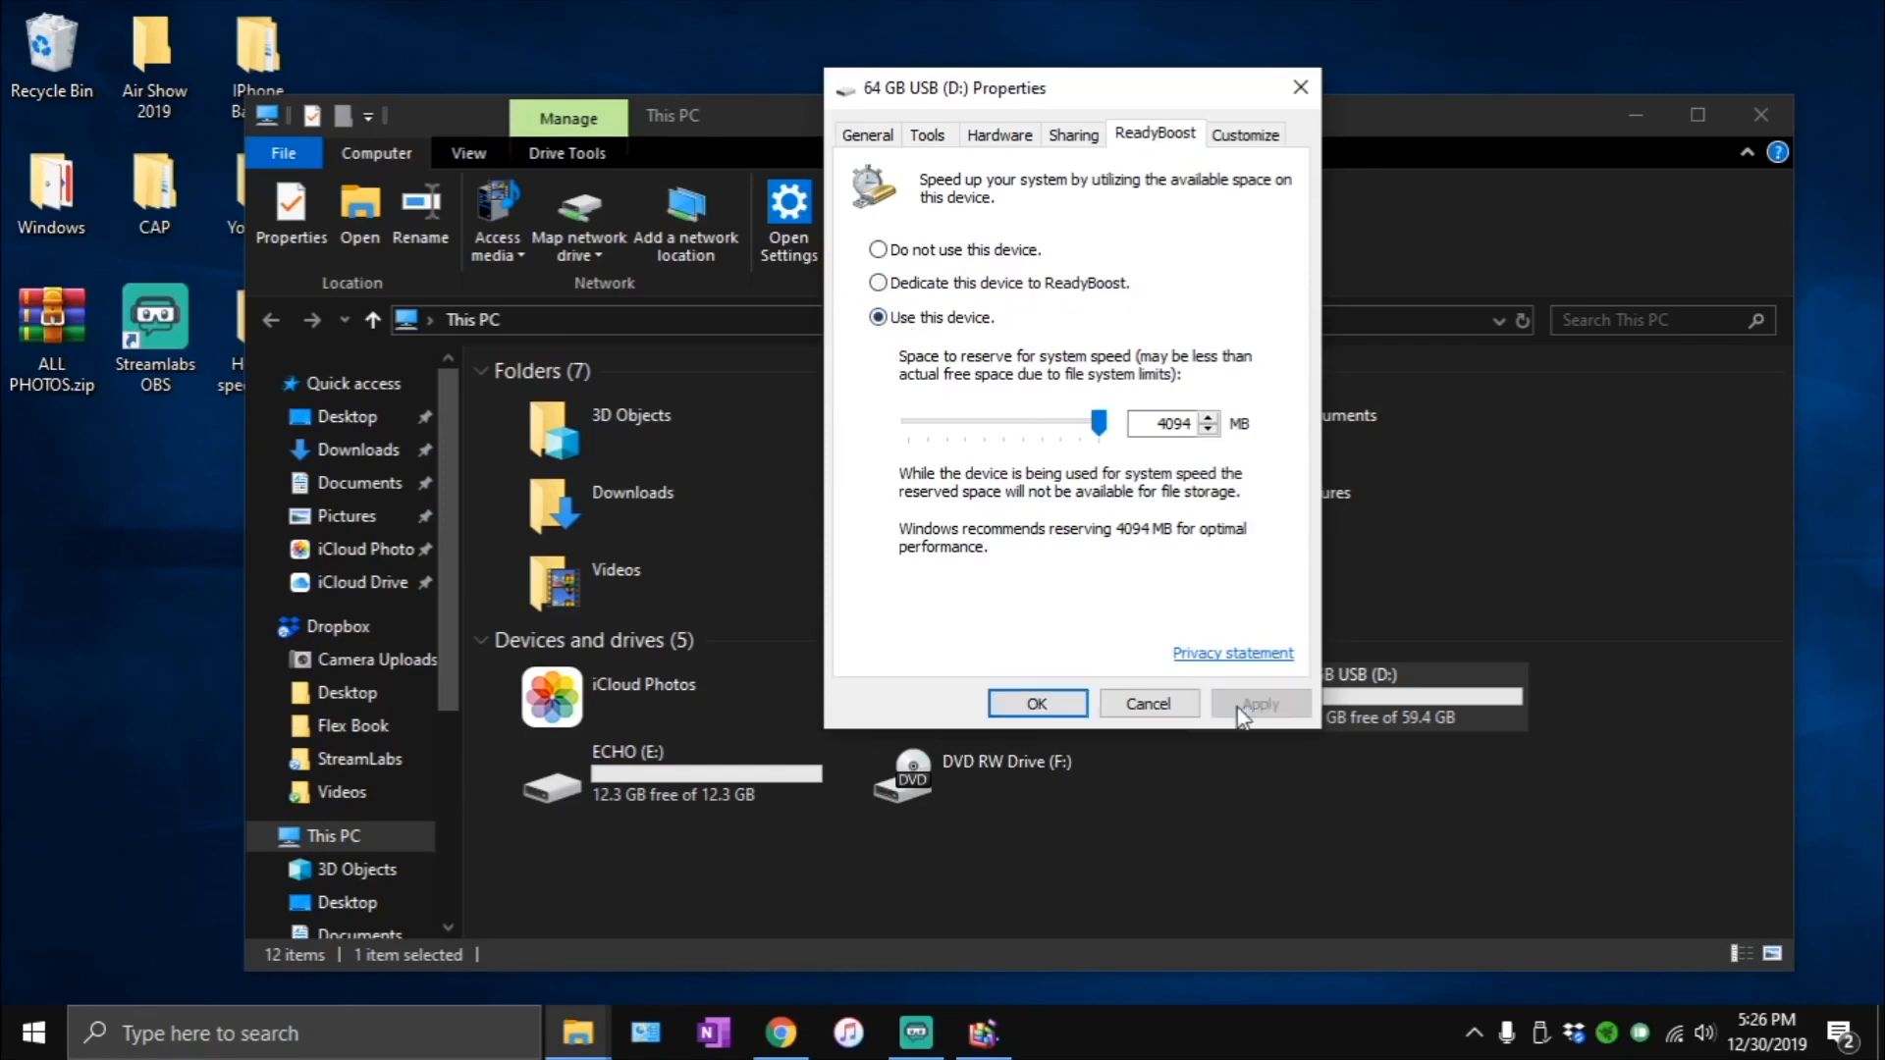
click(1014, 701)
- Show the desktop, reopen This PC, and minimize it to bring back the Optimize Drives window
drag(1407, 816, 1239, 820)
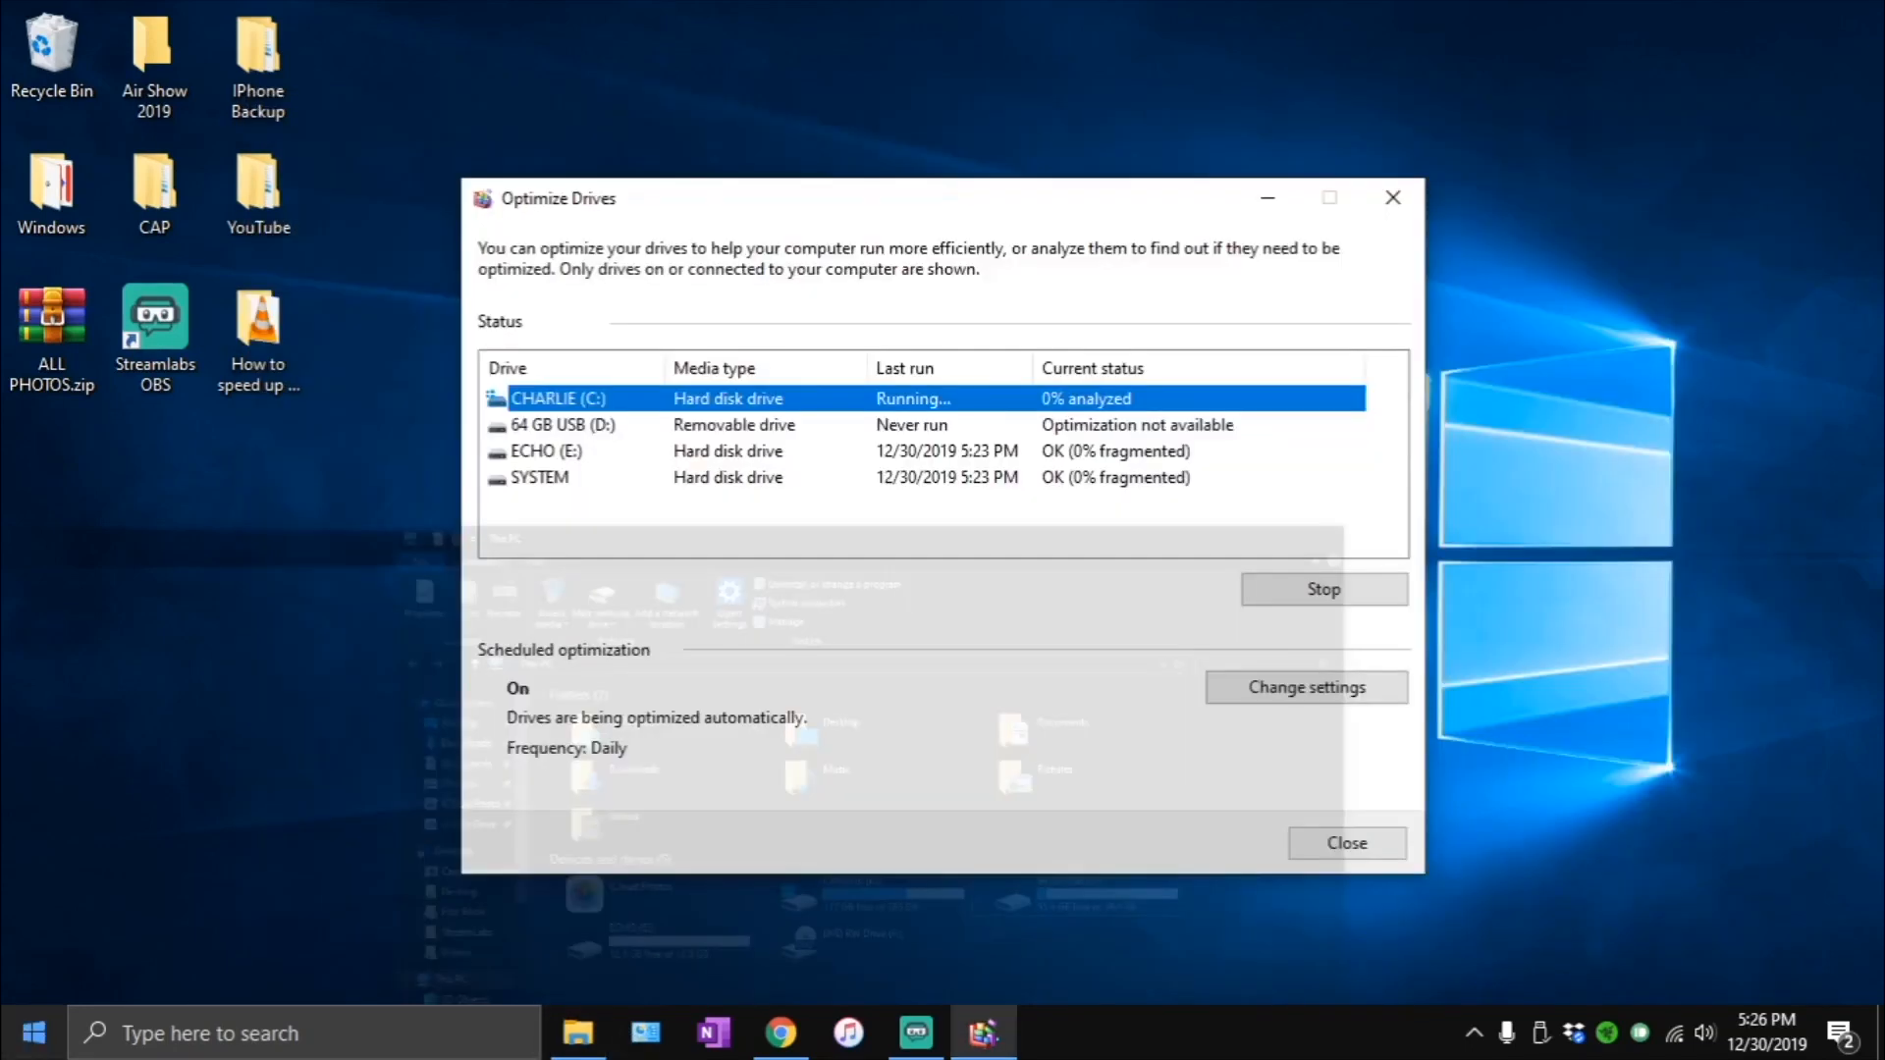
key(super)
key(super)
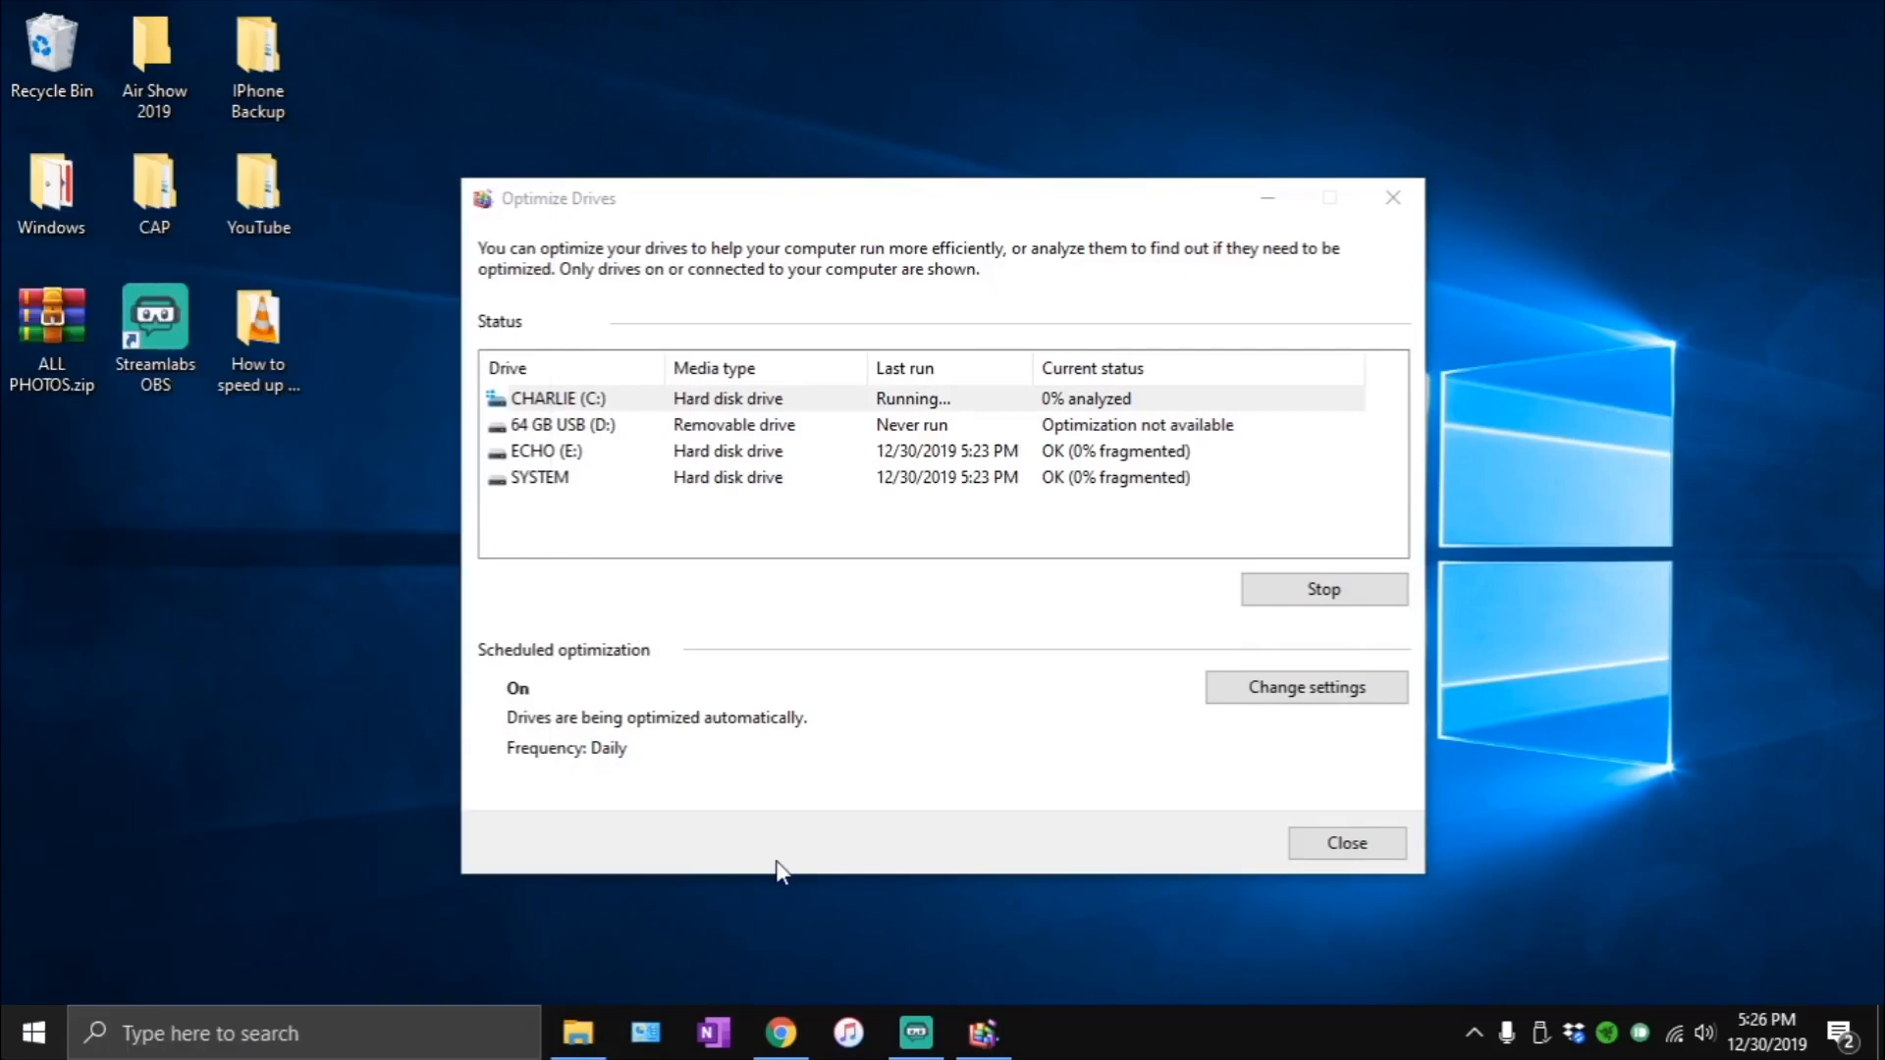
key(super+d)
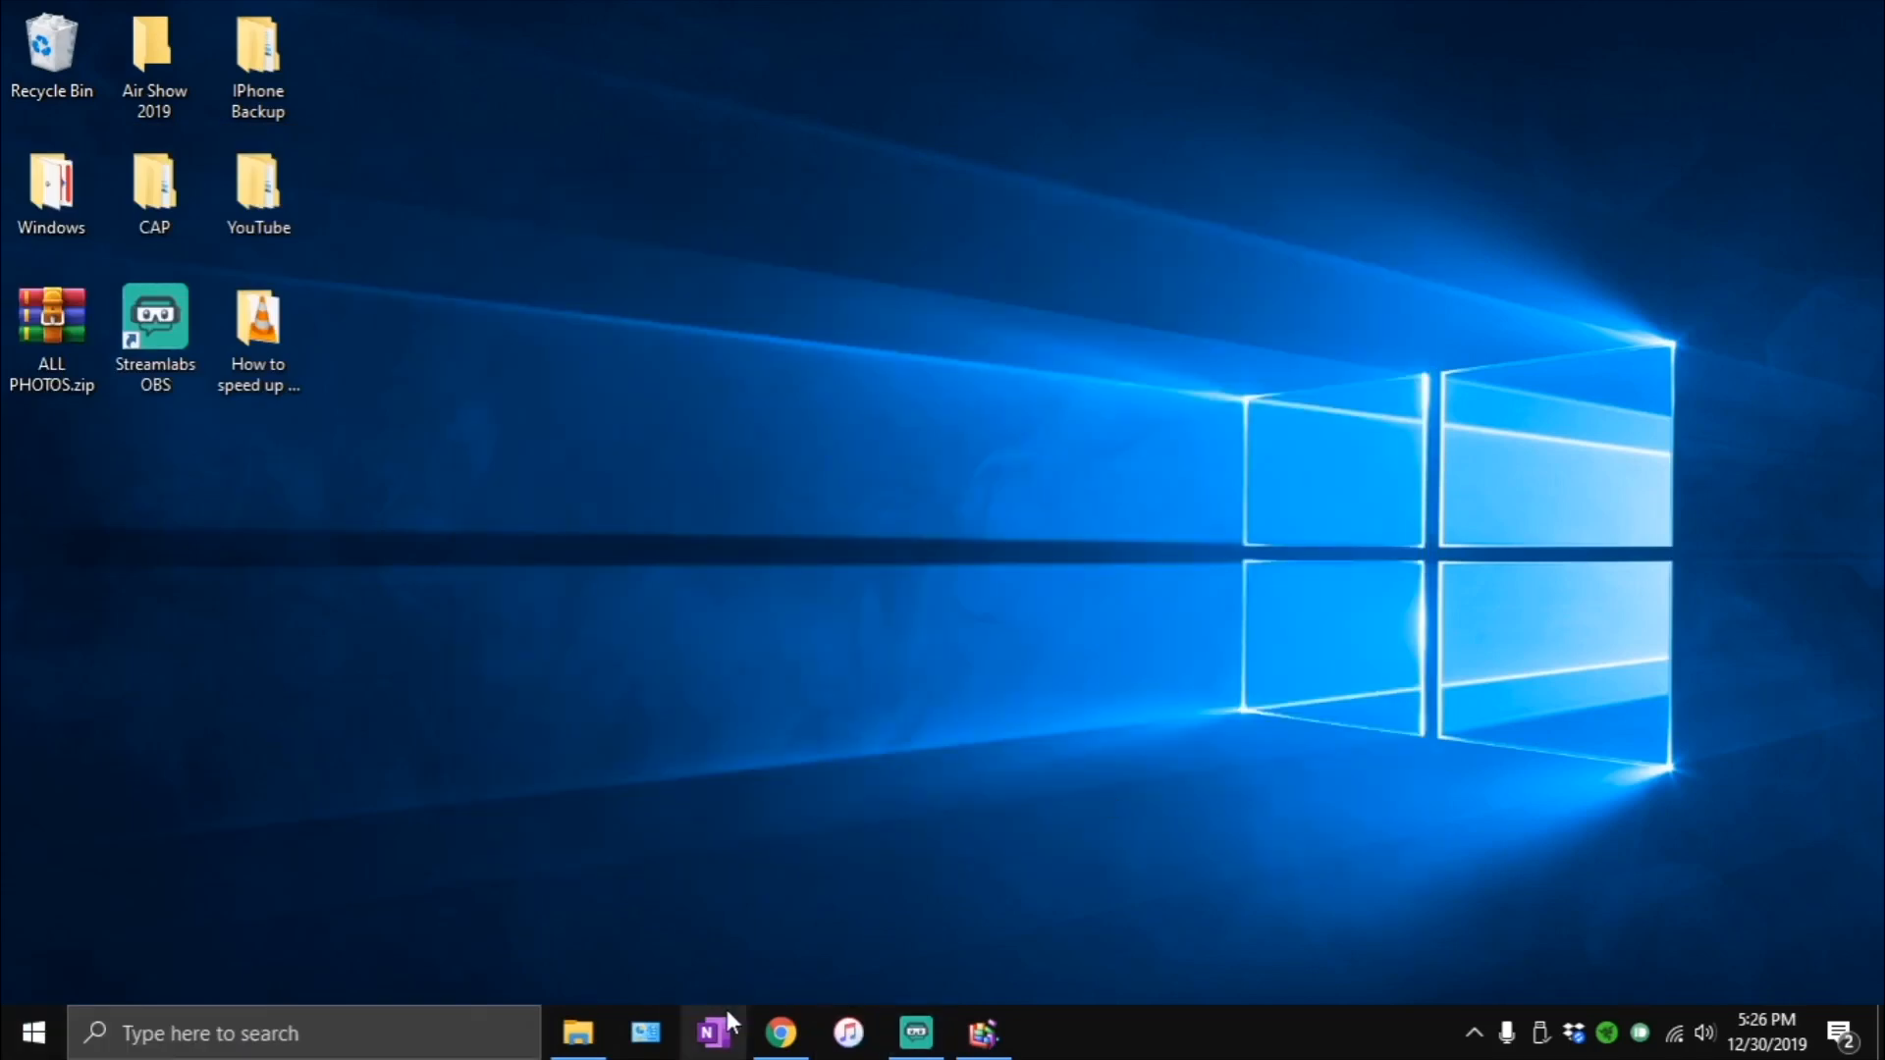
key(super+e)
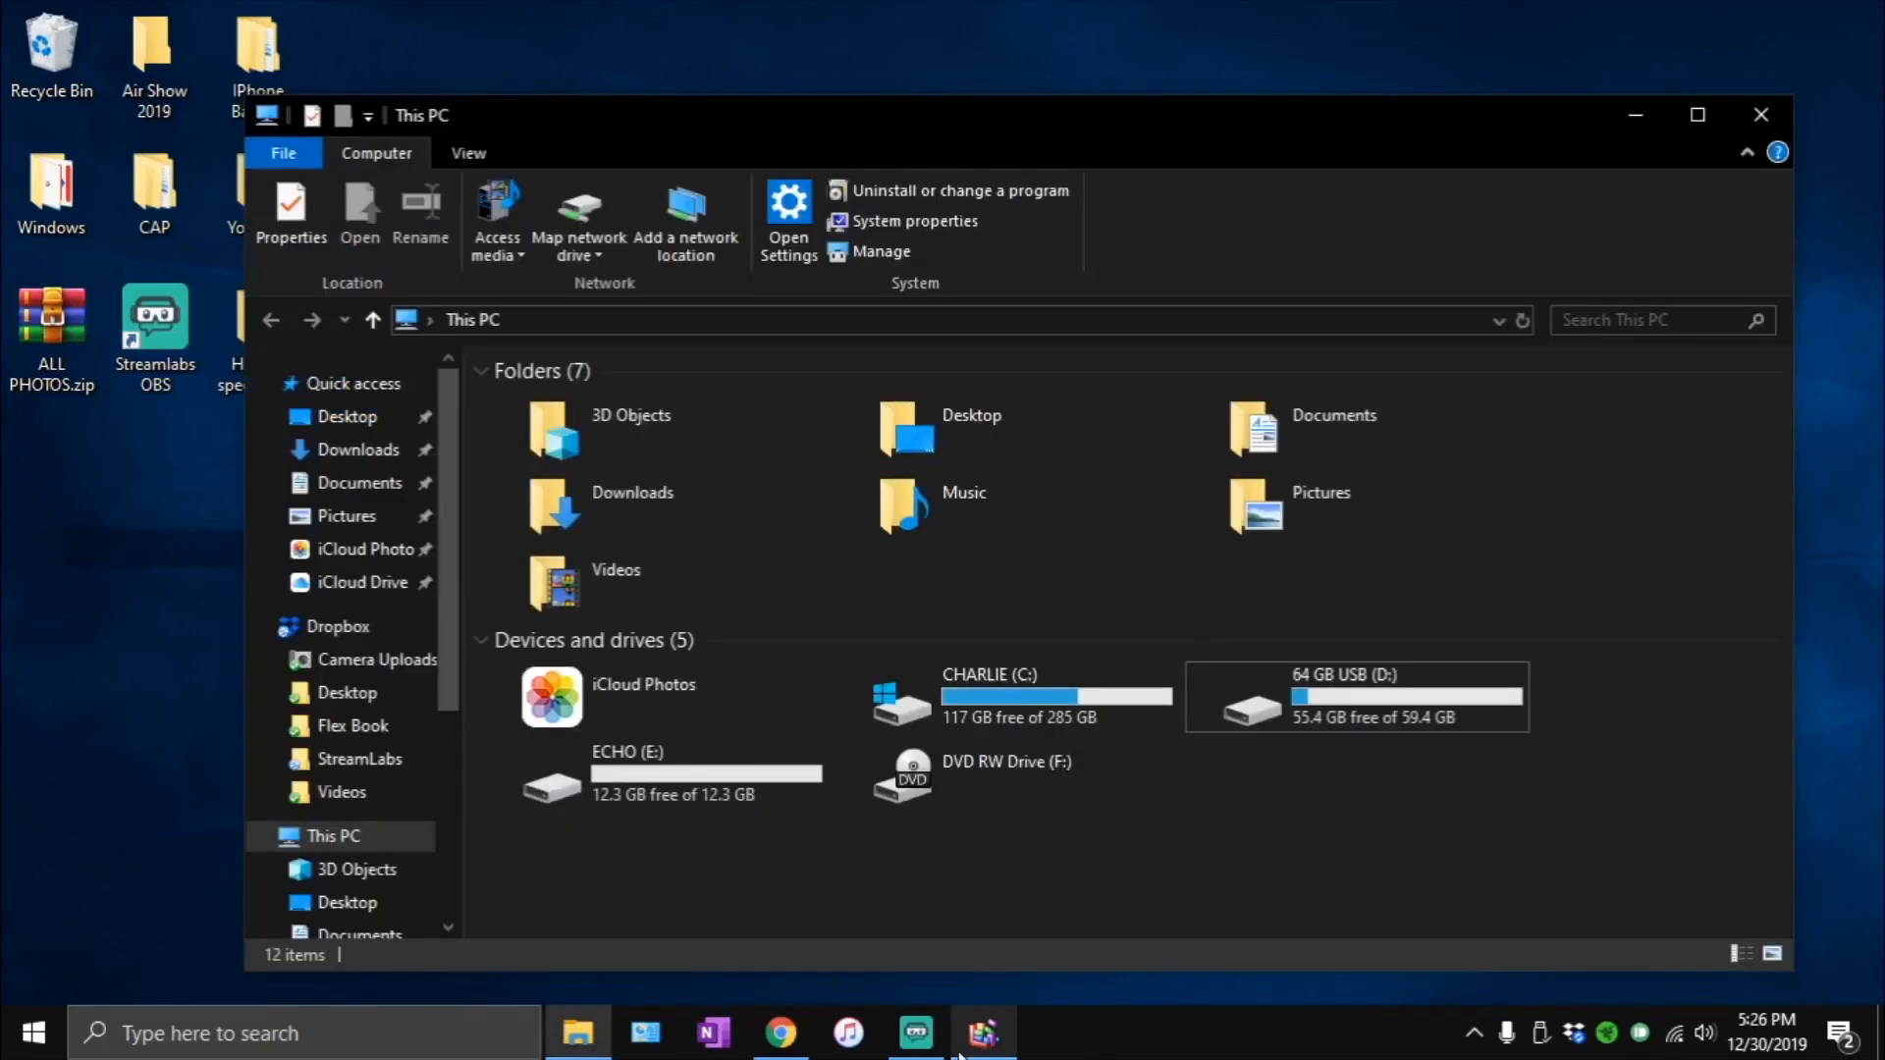
click(962, 1048)
click(1300, 140)
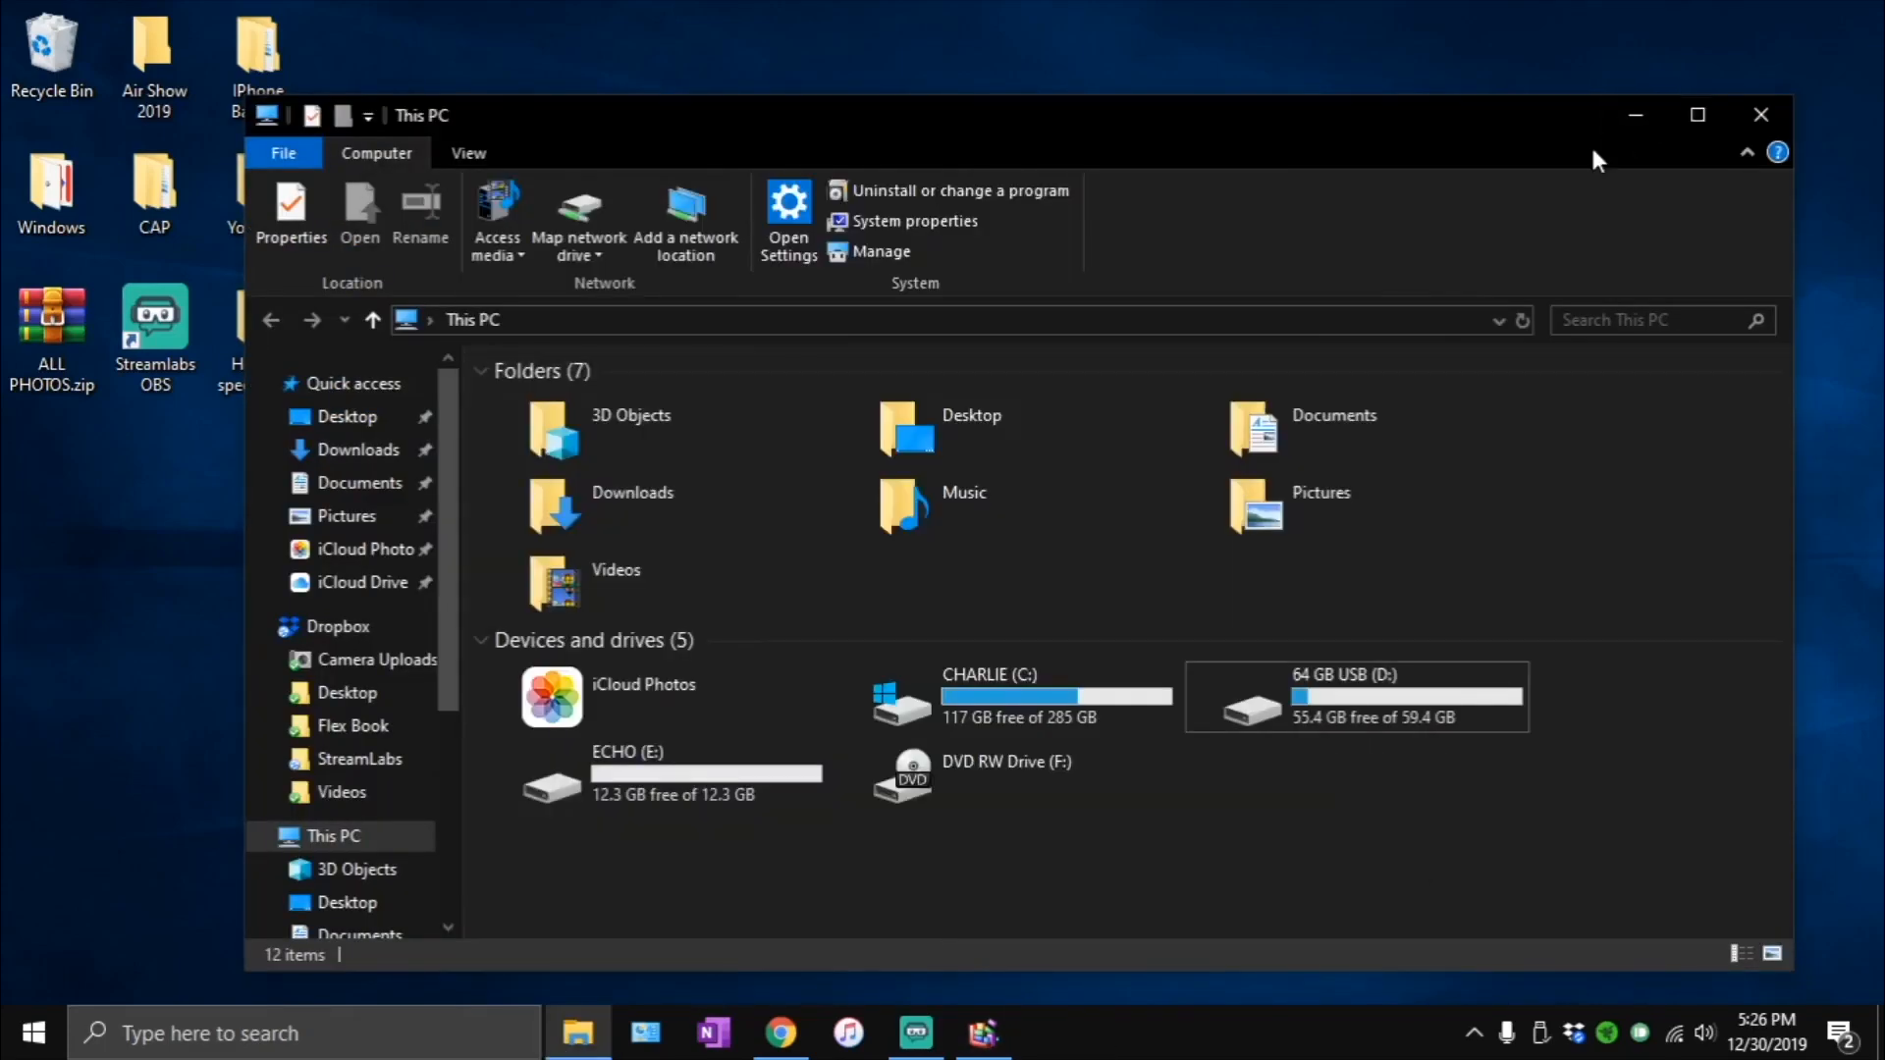
click(1635, 116)
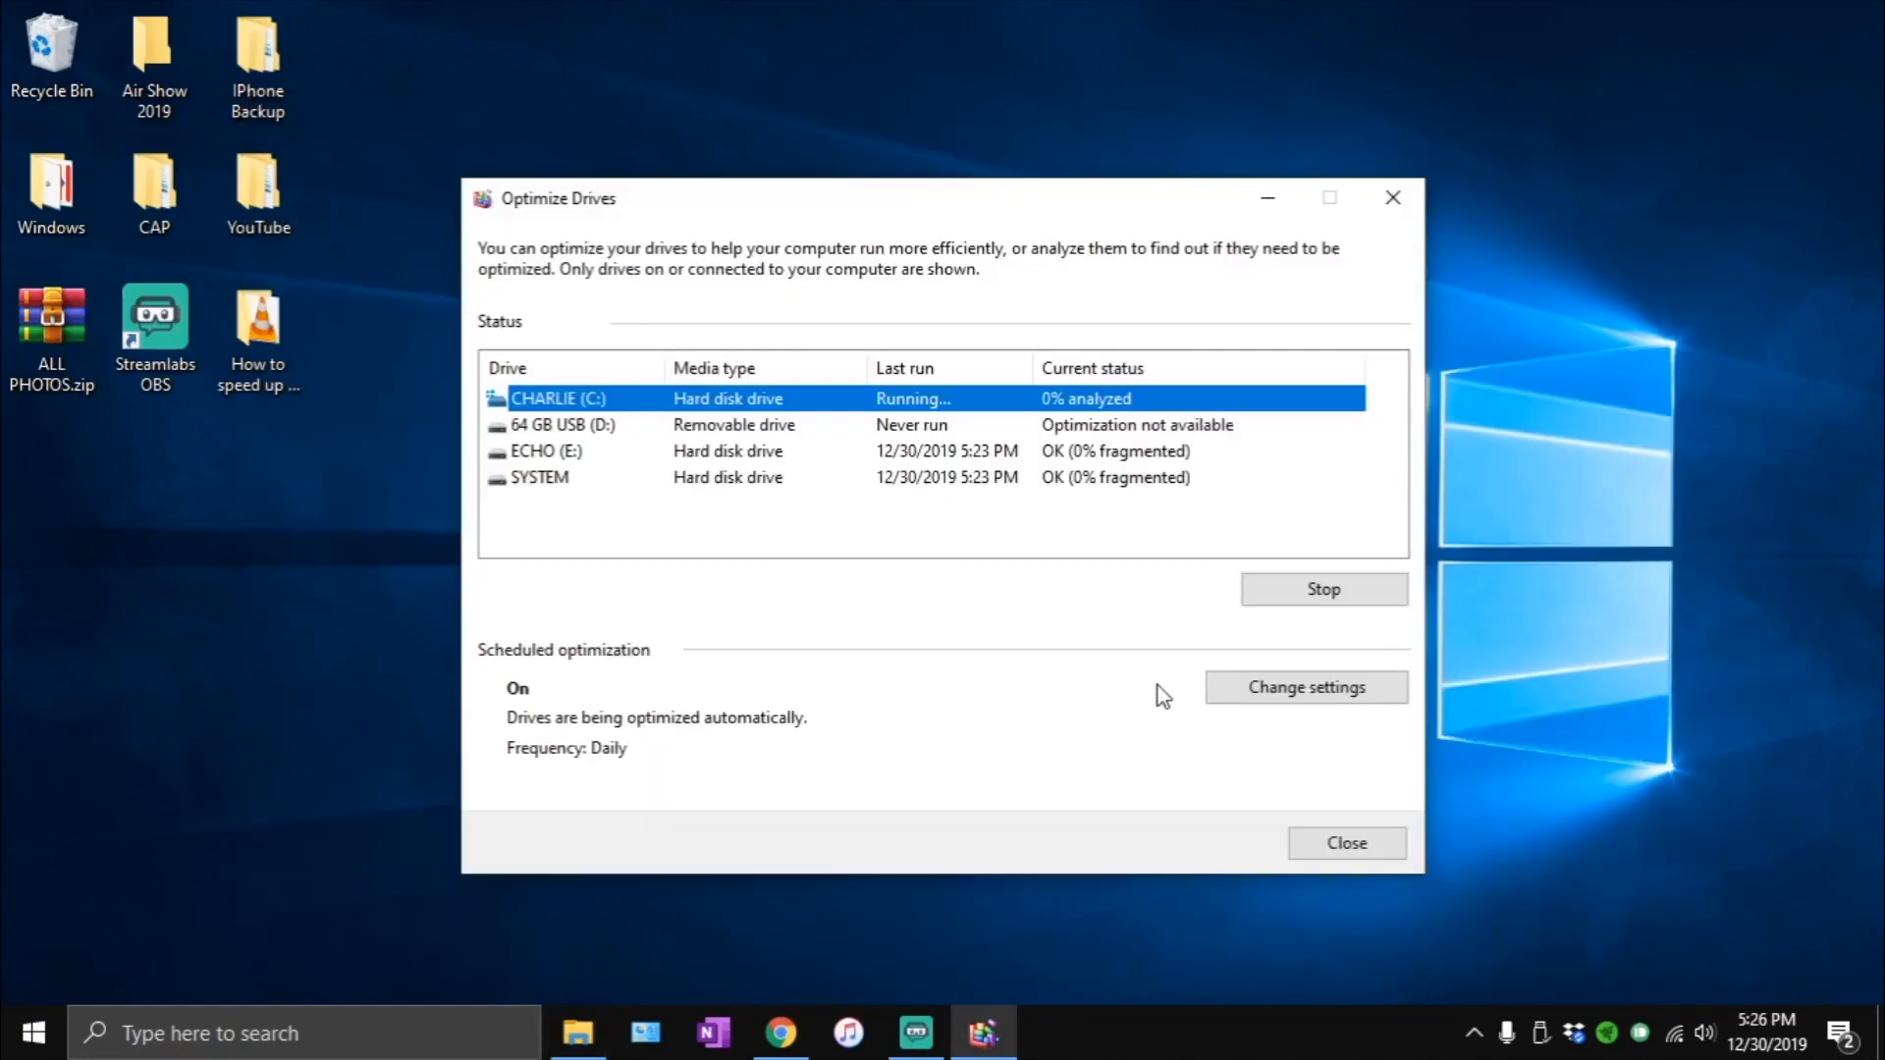
- Clear all notifications in the Windows action center and return to the Optimize Drives window
click(593, 518)
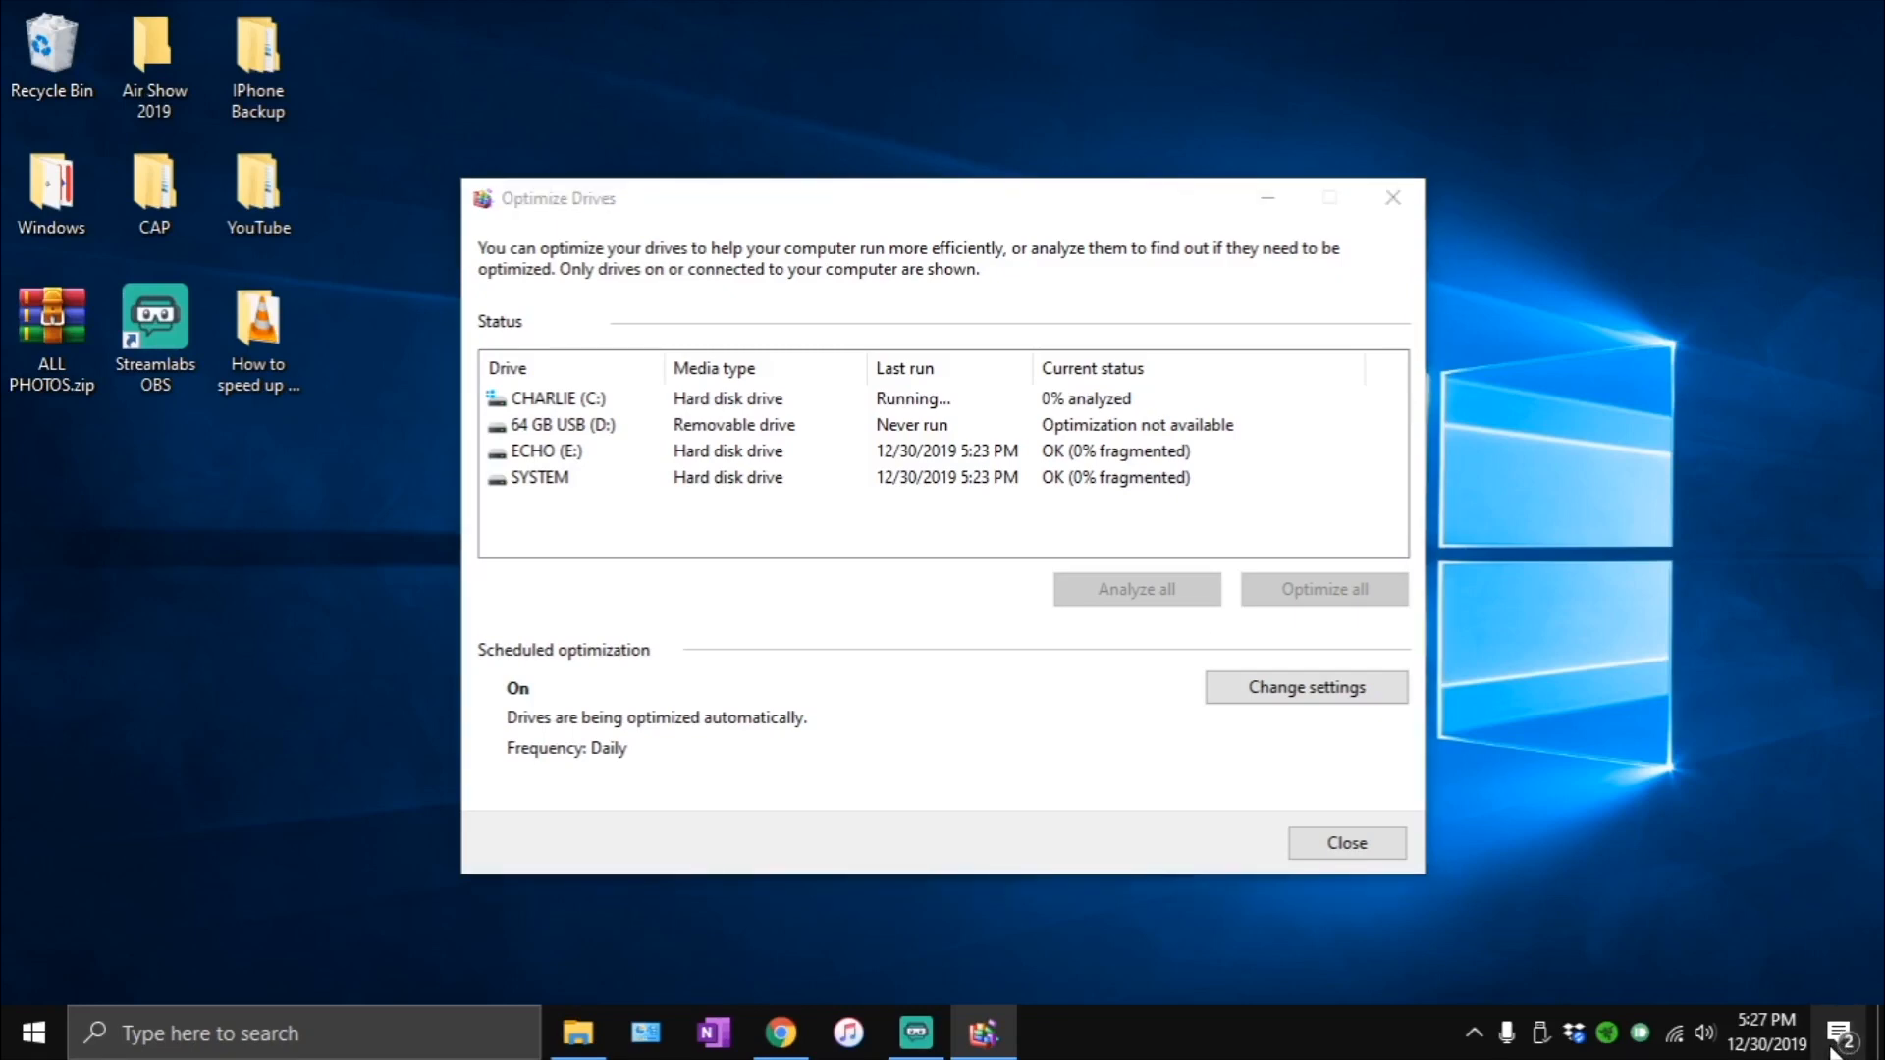
click(1840, 1033)
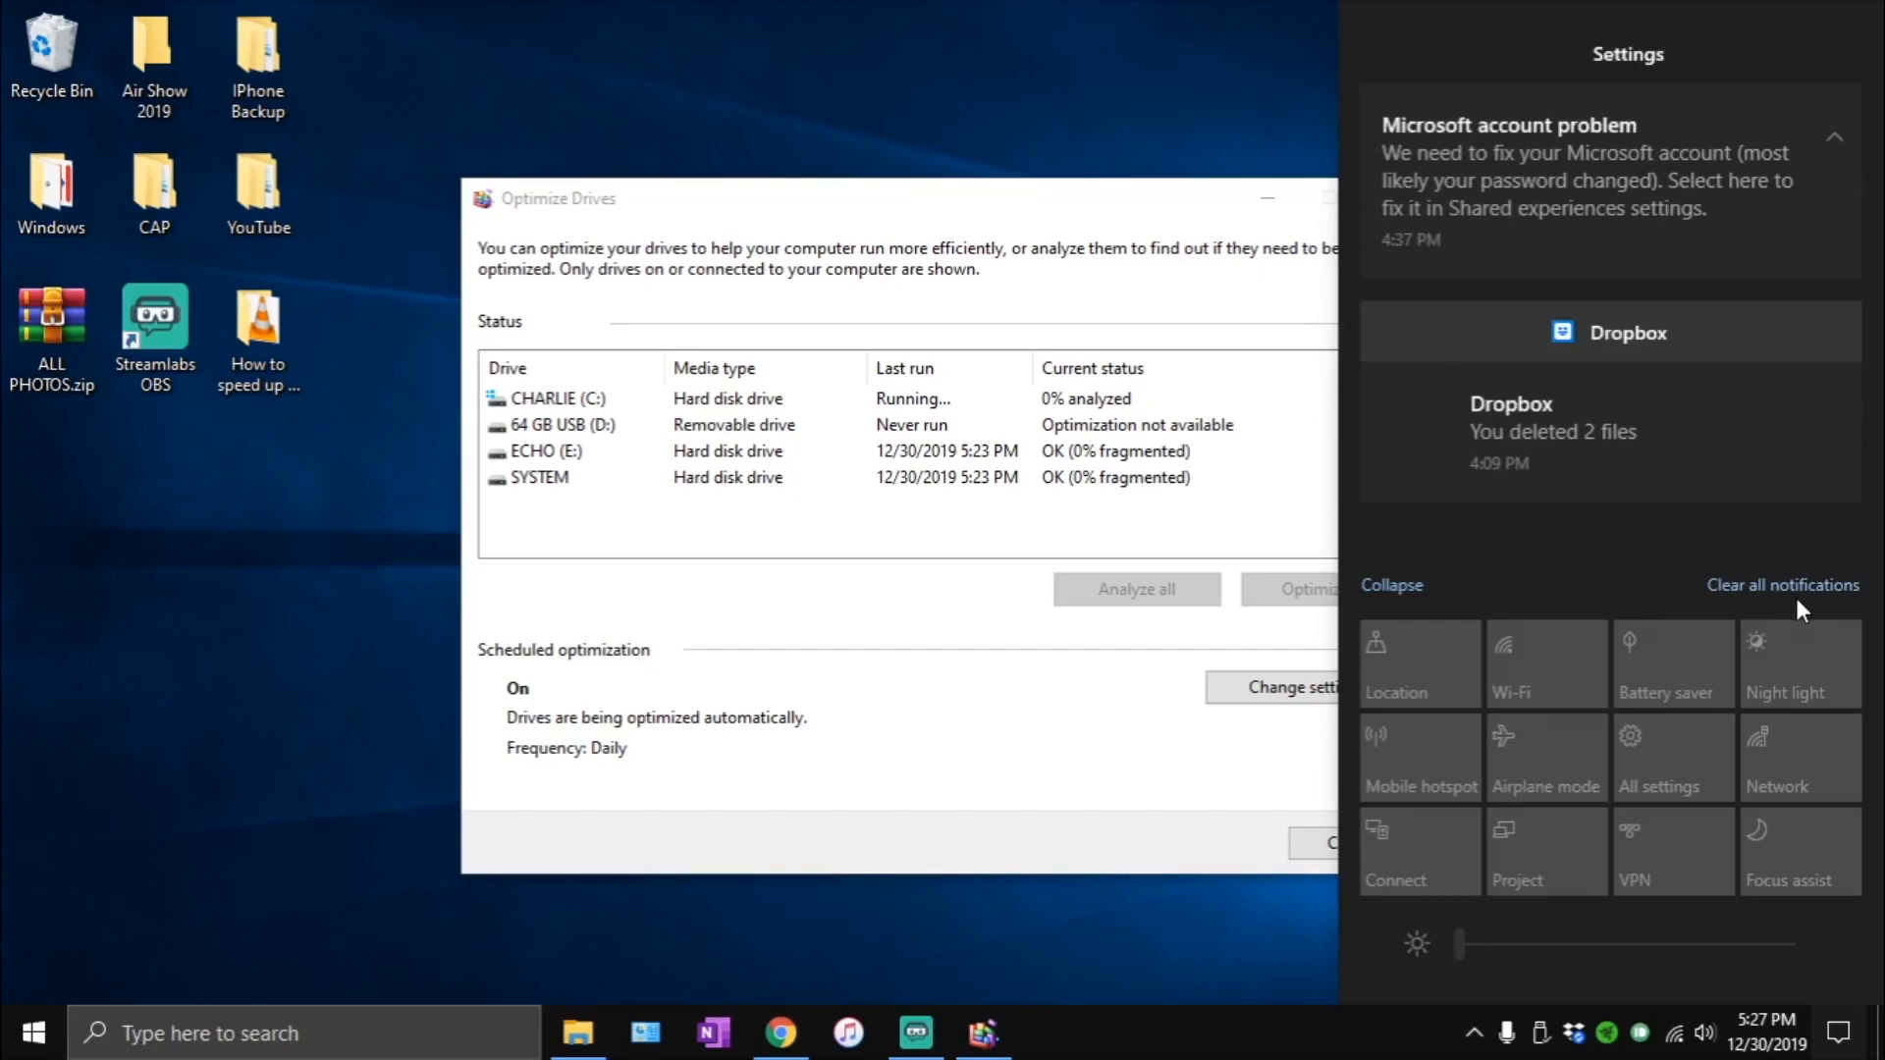
click(1794, 585)
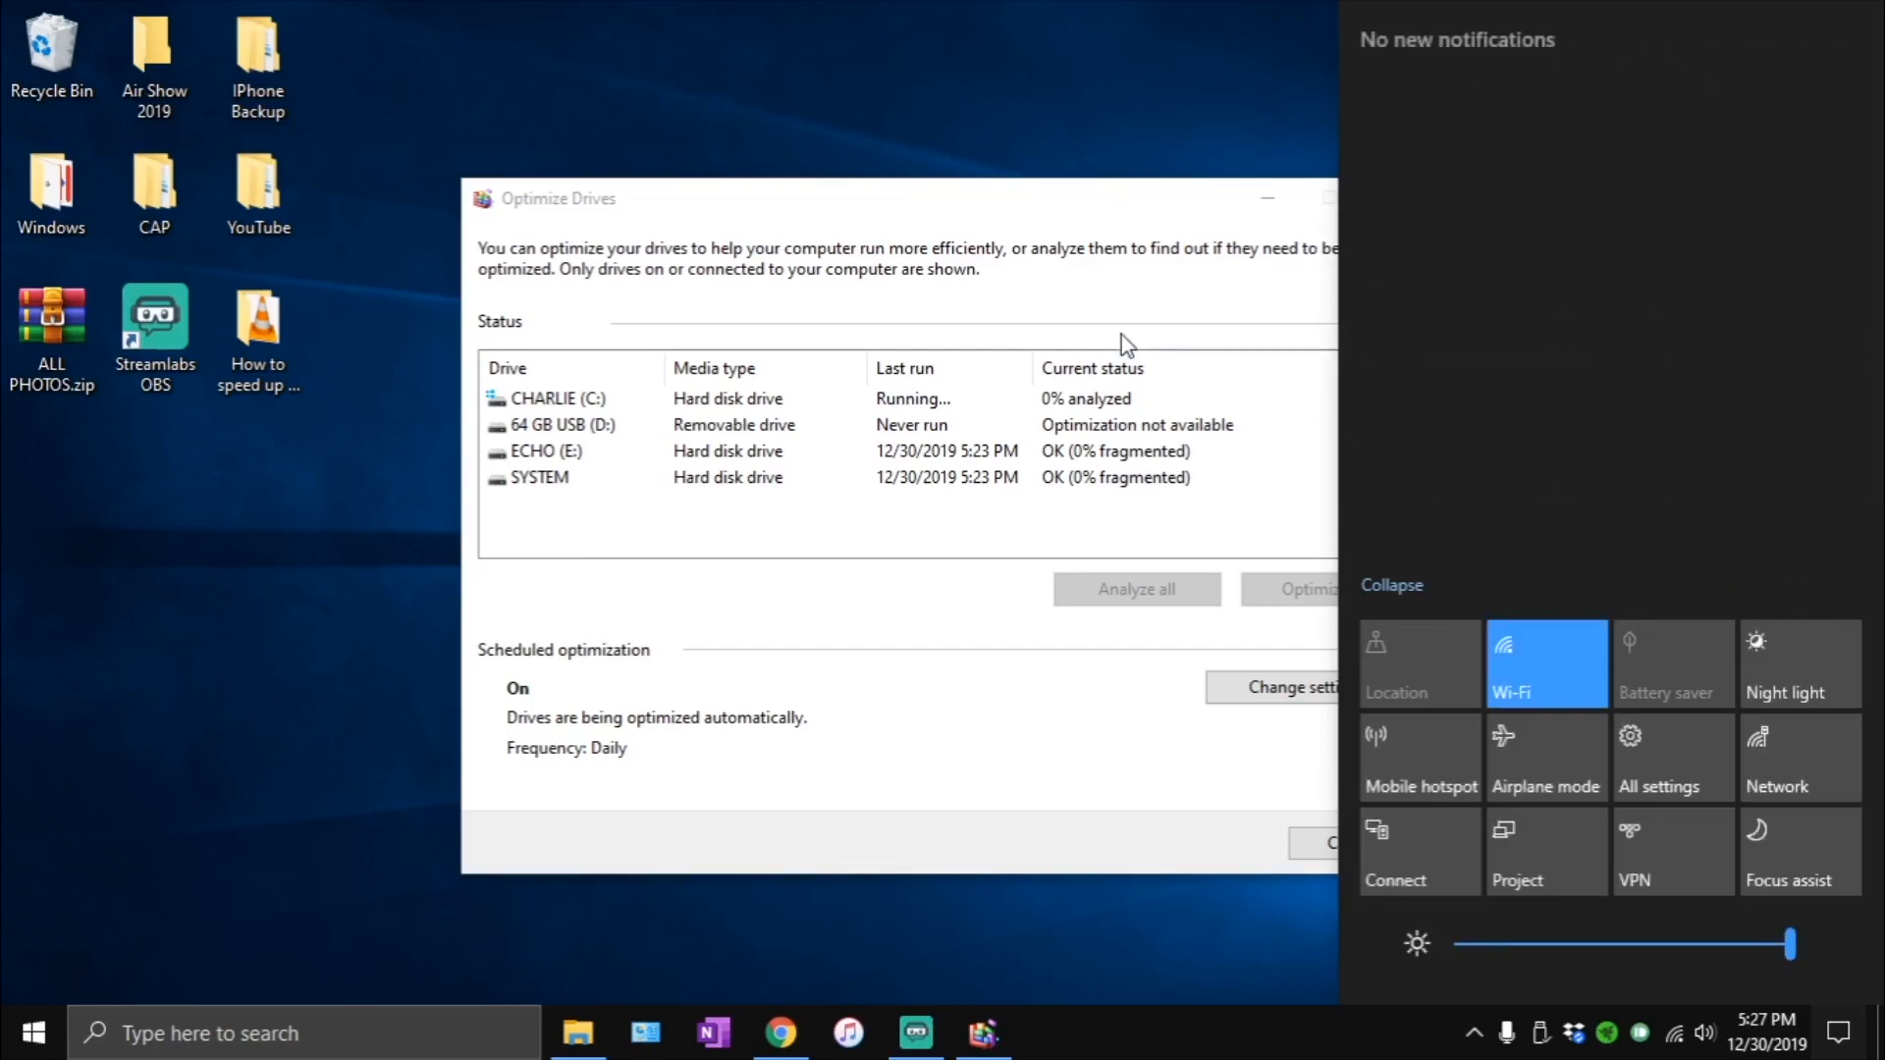
click(846, 245)
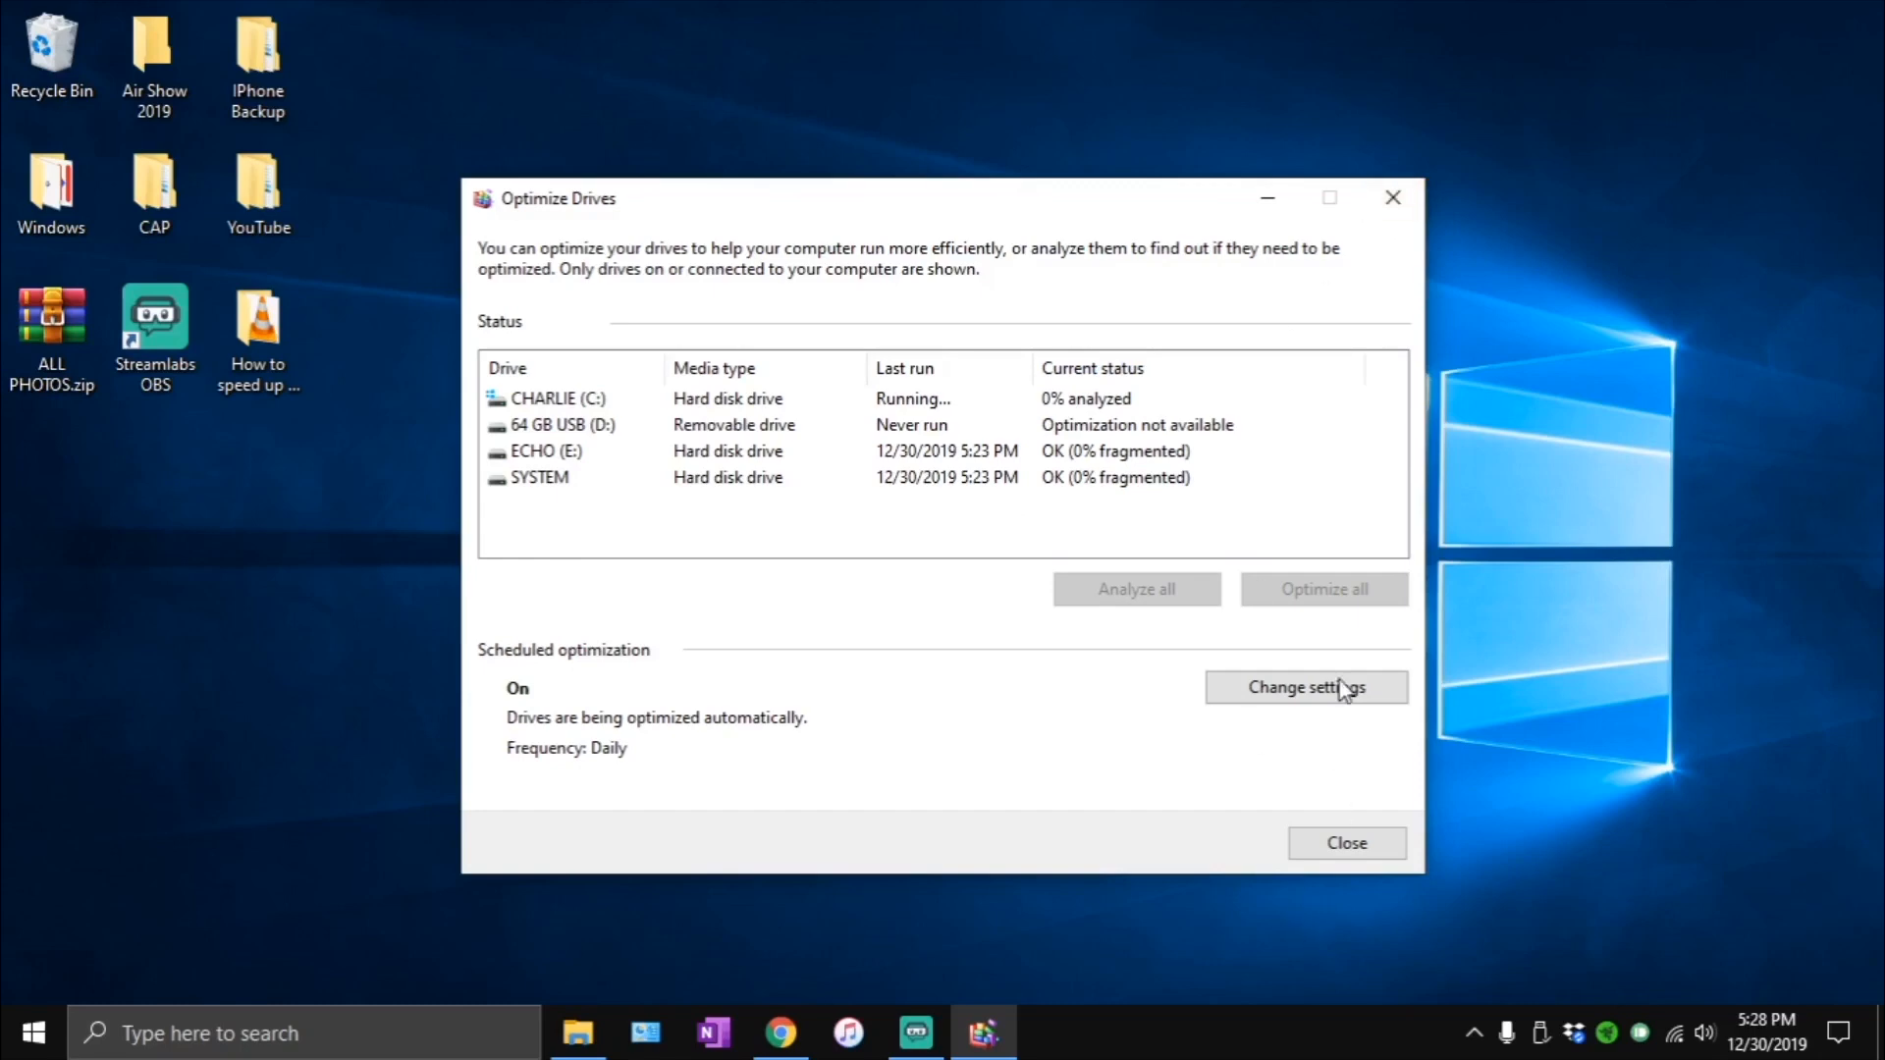
- Close the Optimize Drives, This PC and Chrome windows to leave a clean desktop
click(1392, 197)
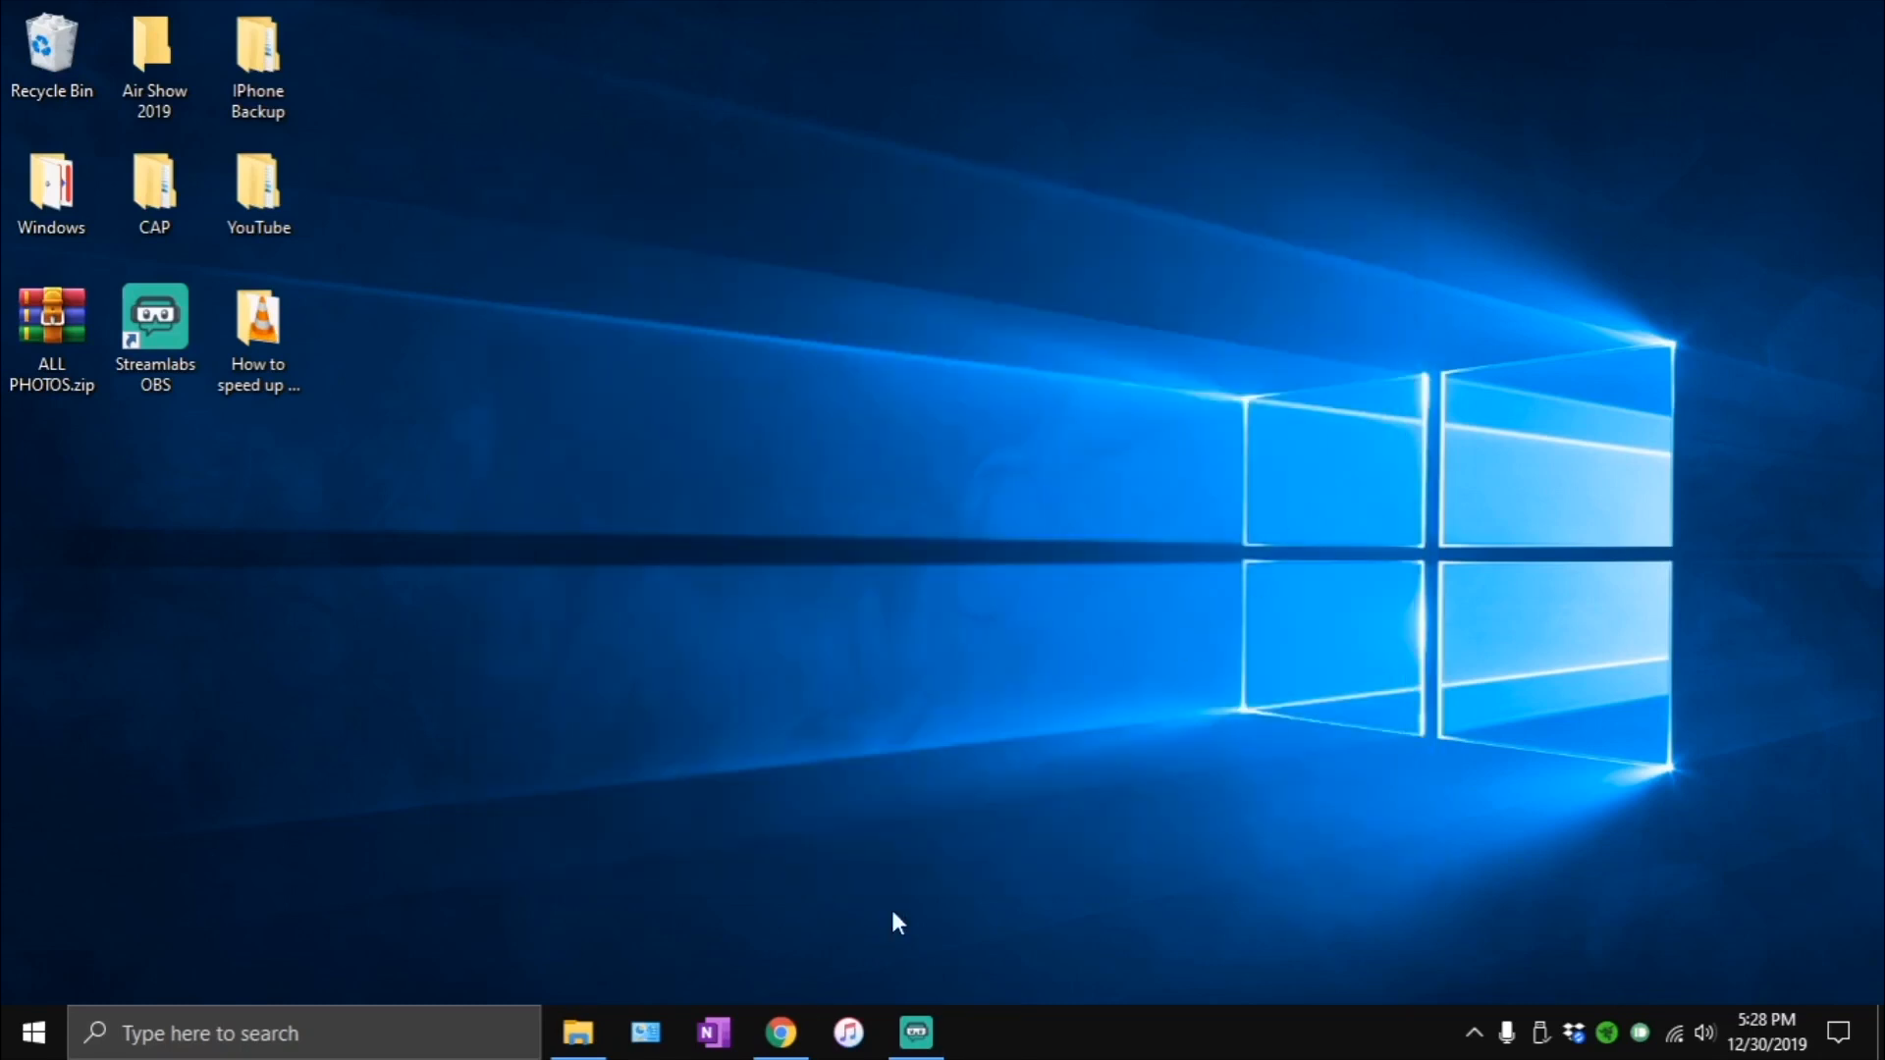
click(578, 1033)
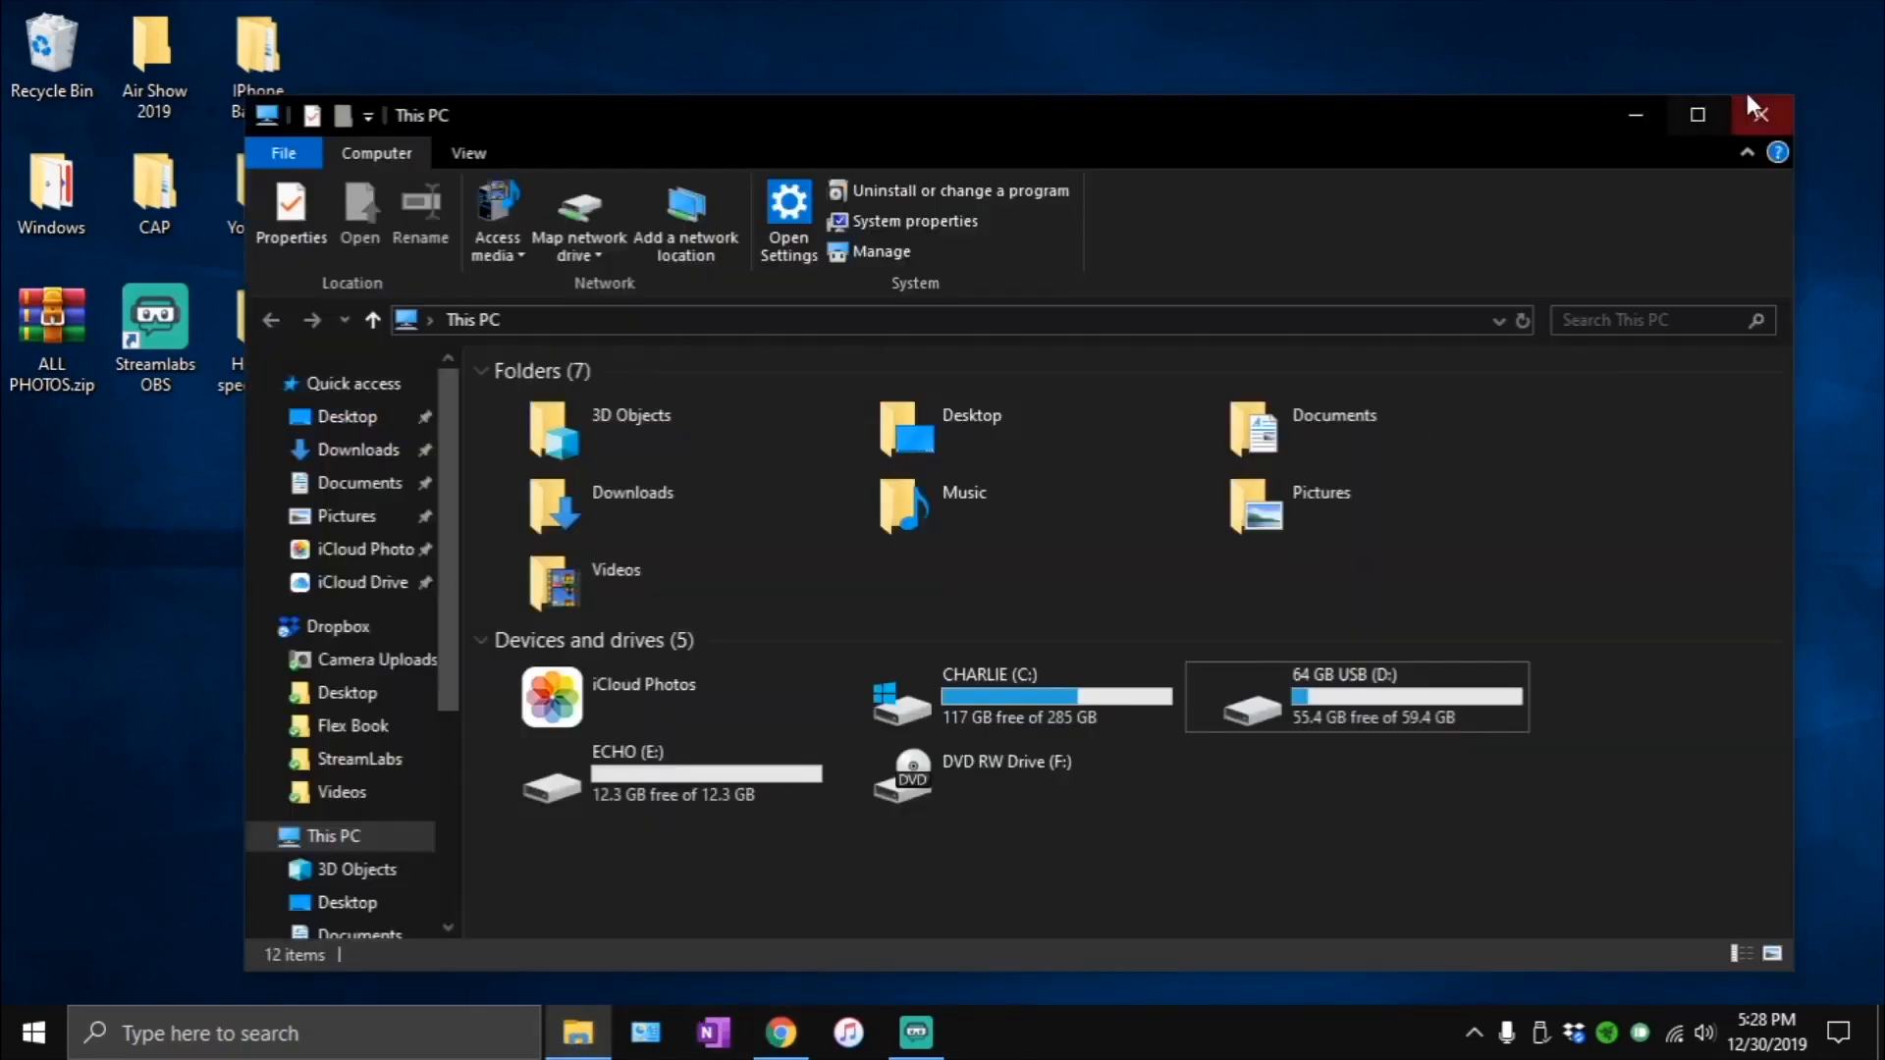
click(1757, 110)
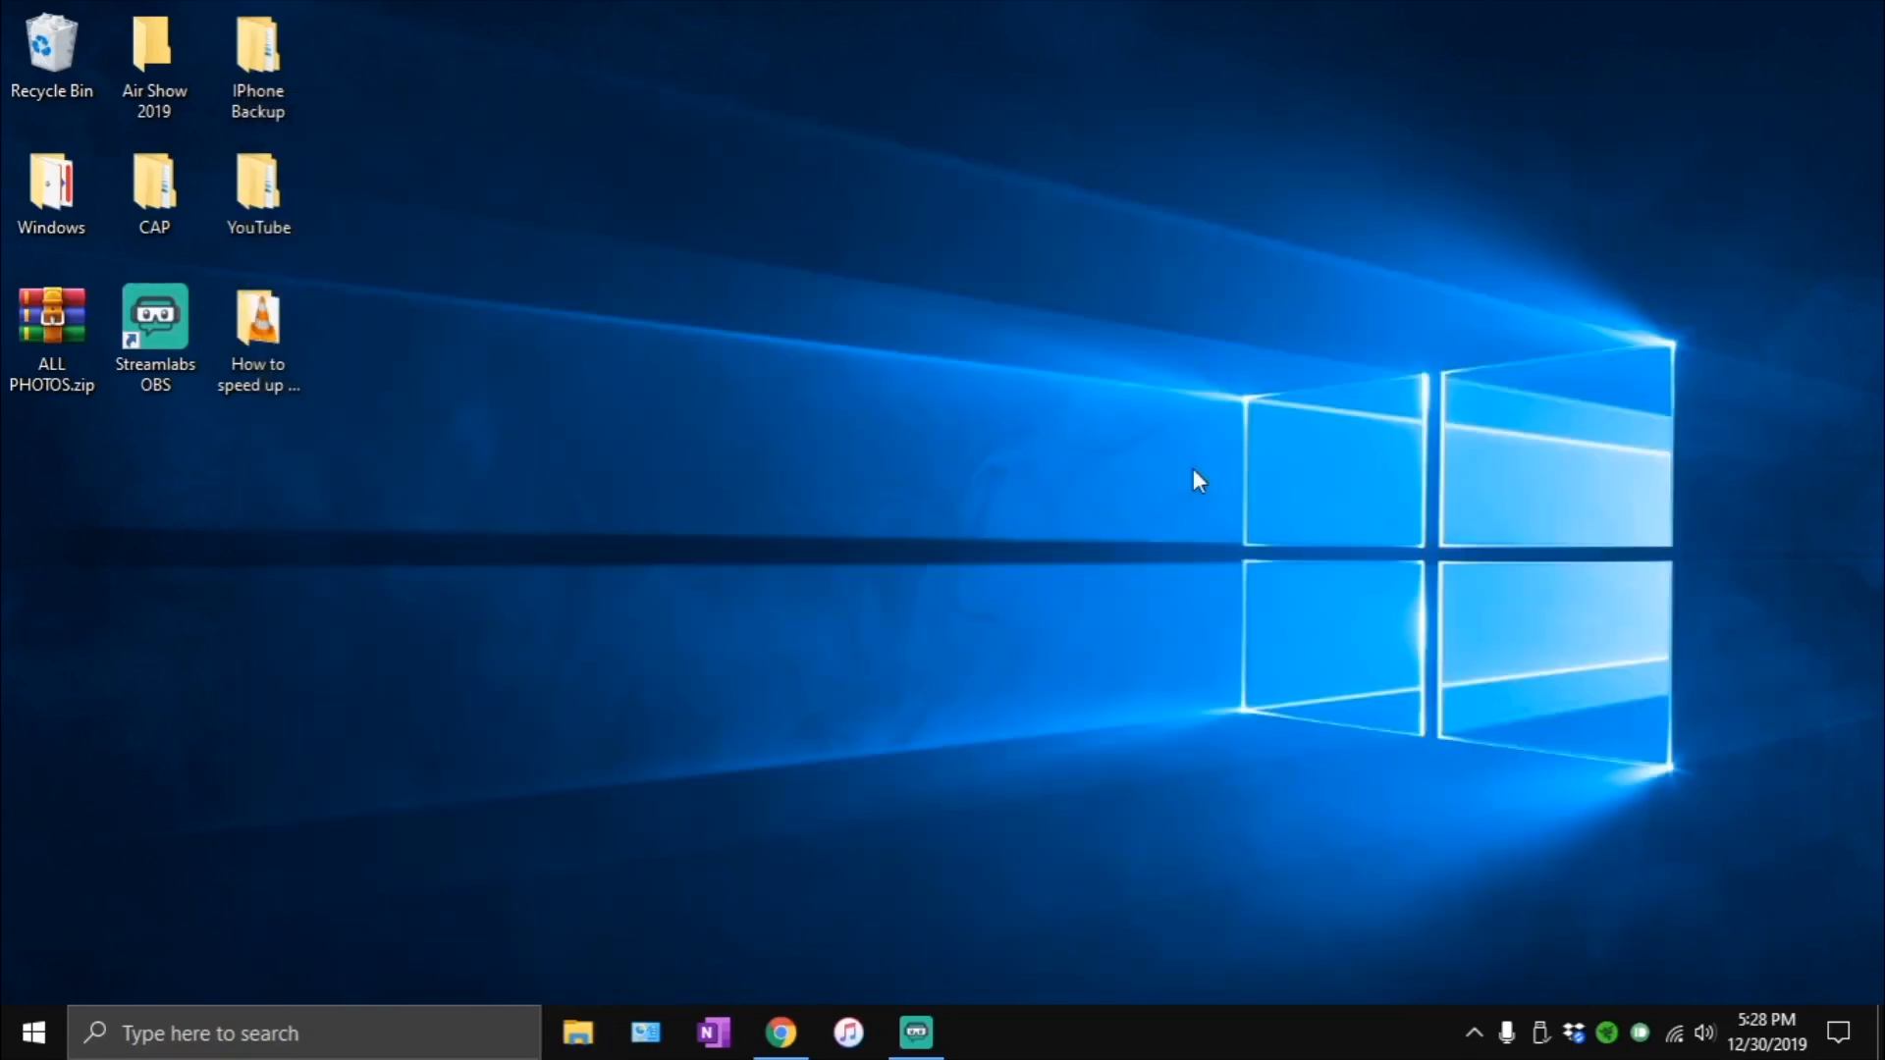
click(780, 1030)
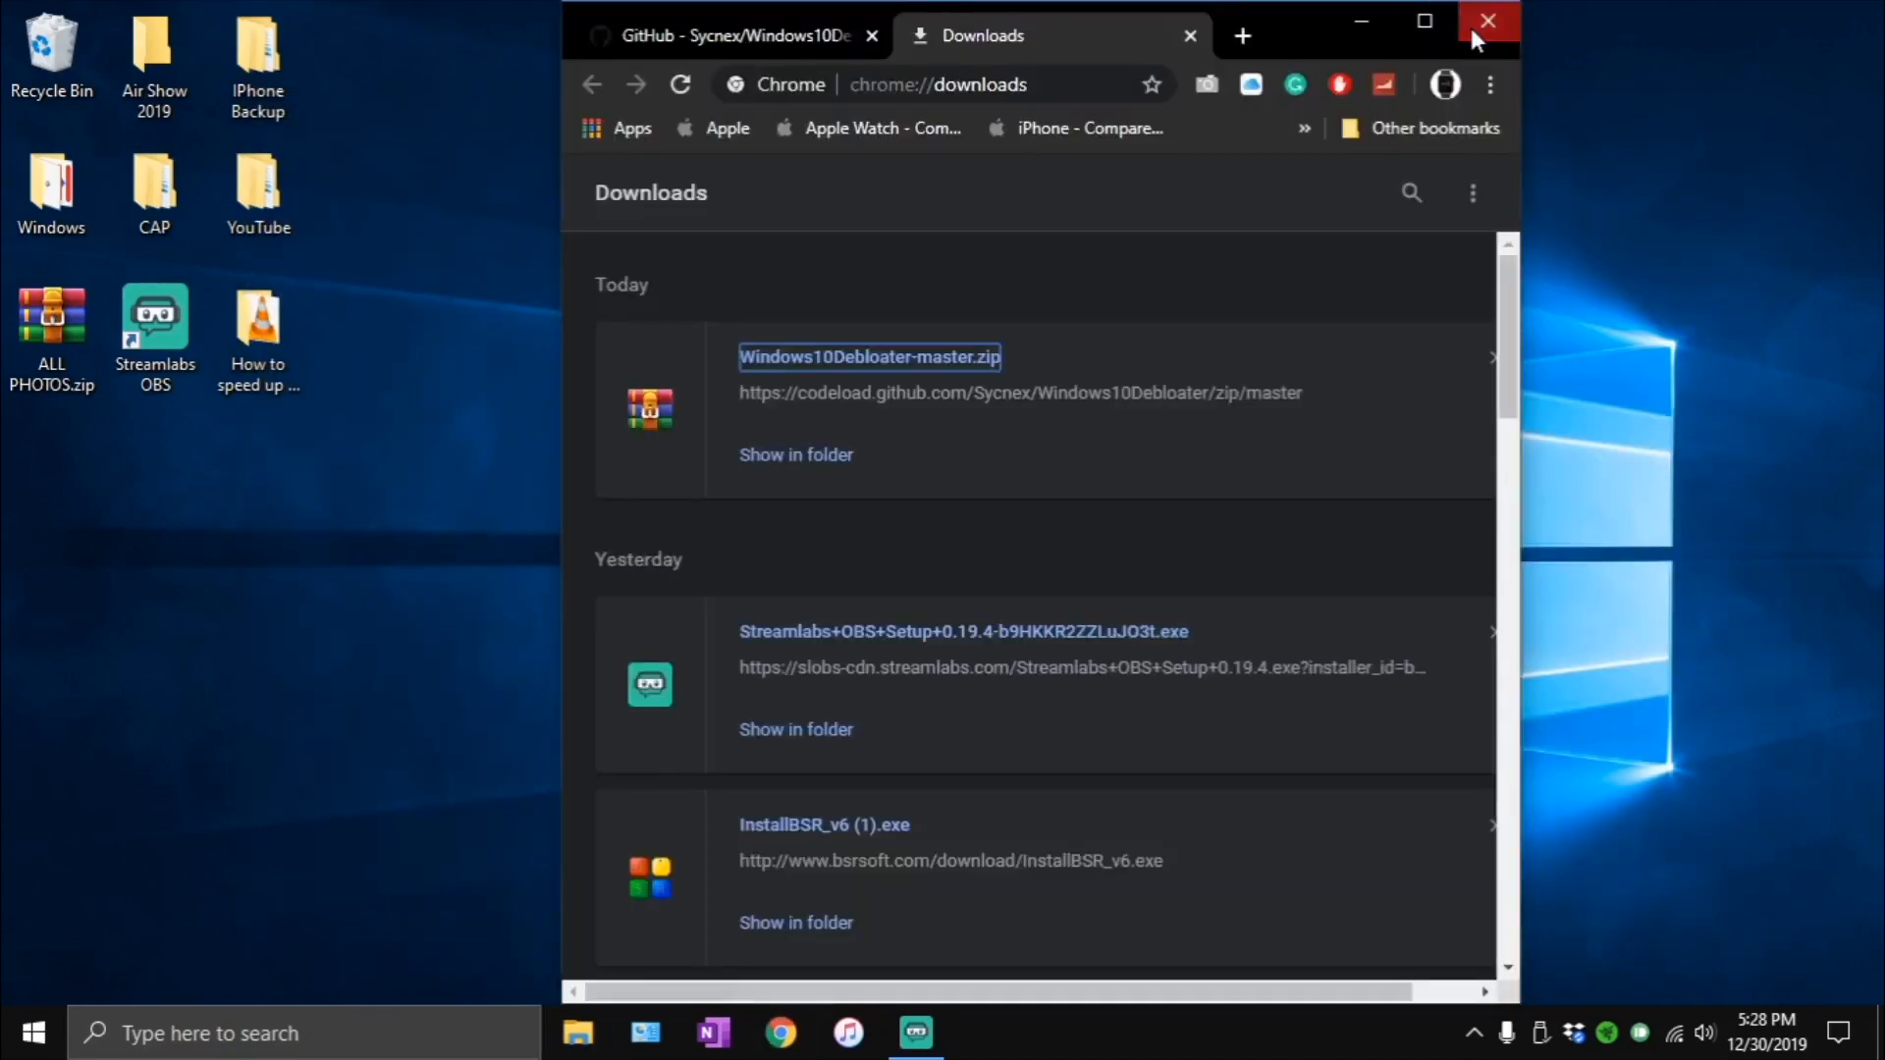
click(1502, 22)
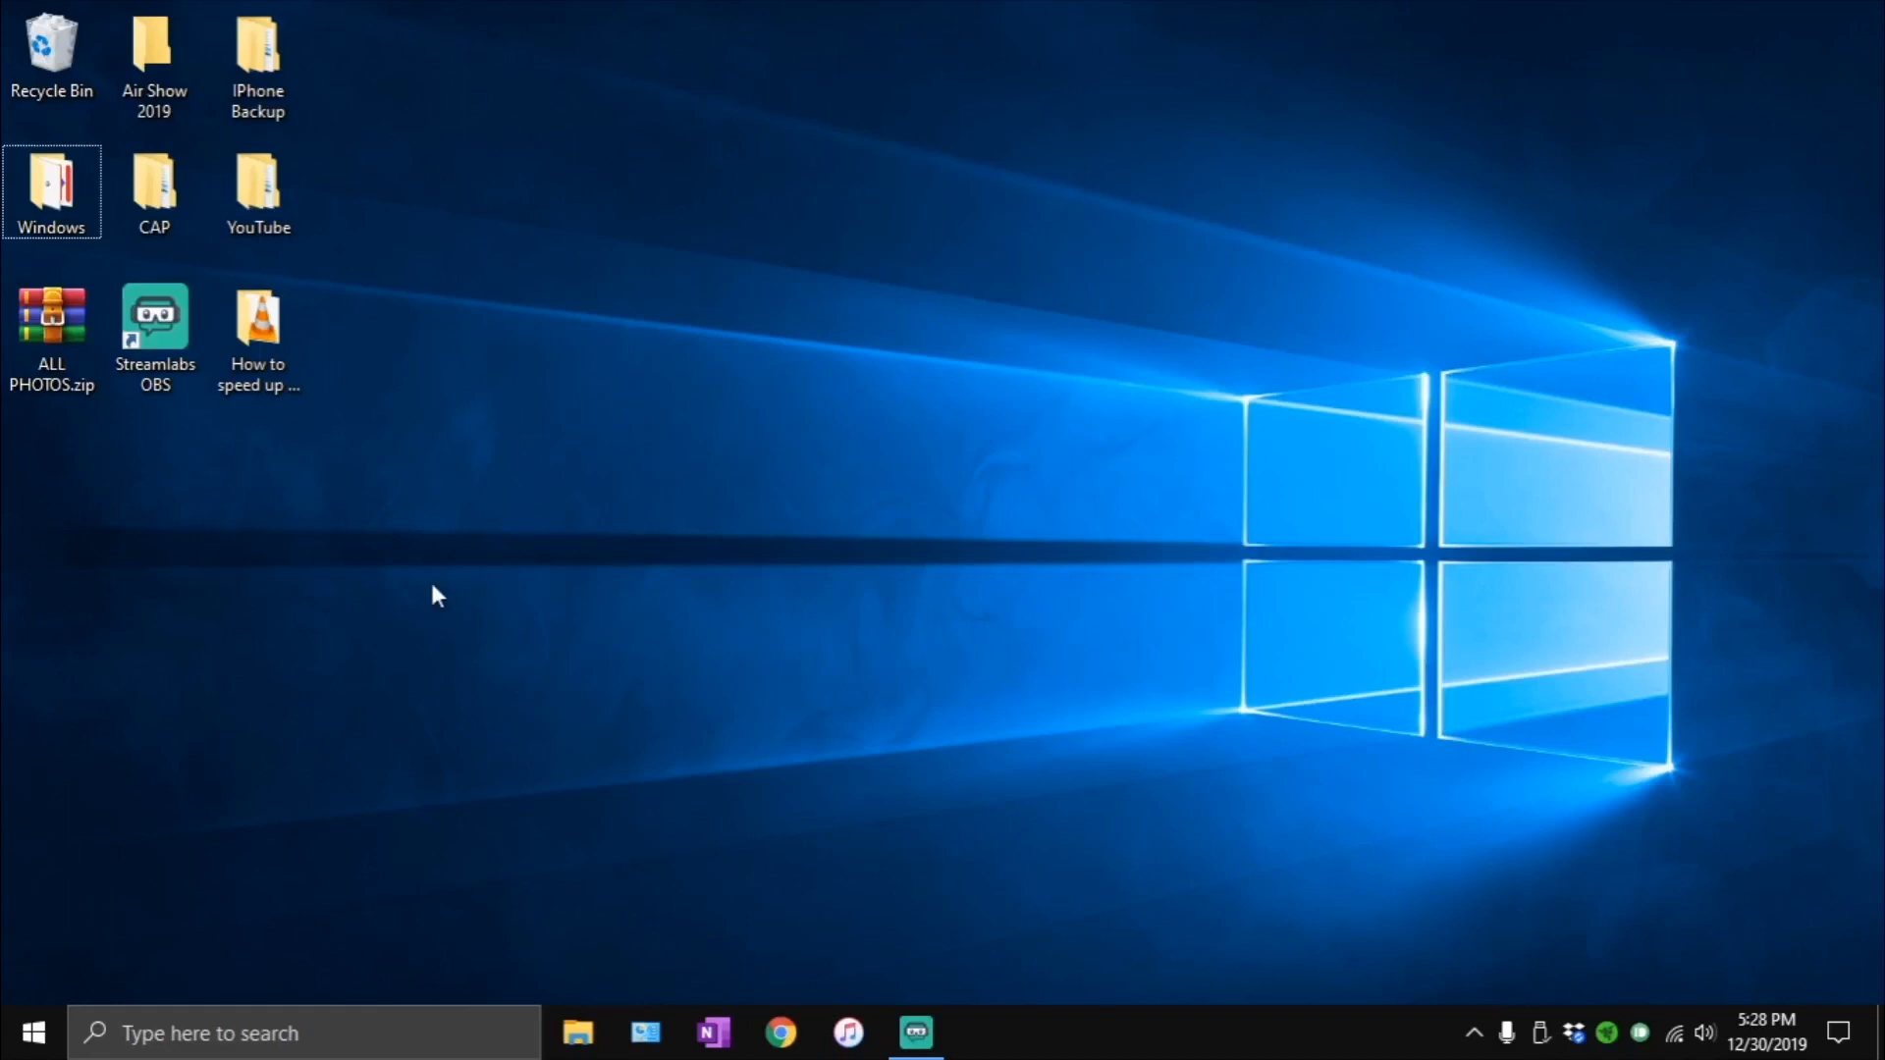
drag(51, 210, 811, 378)
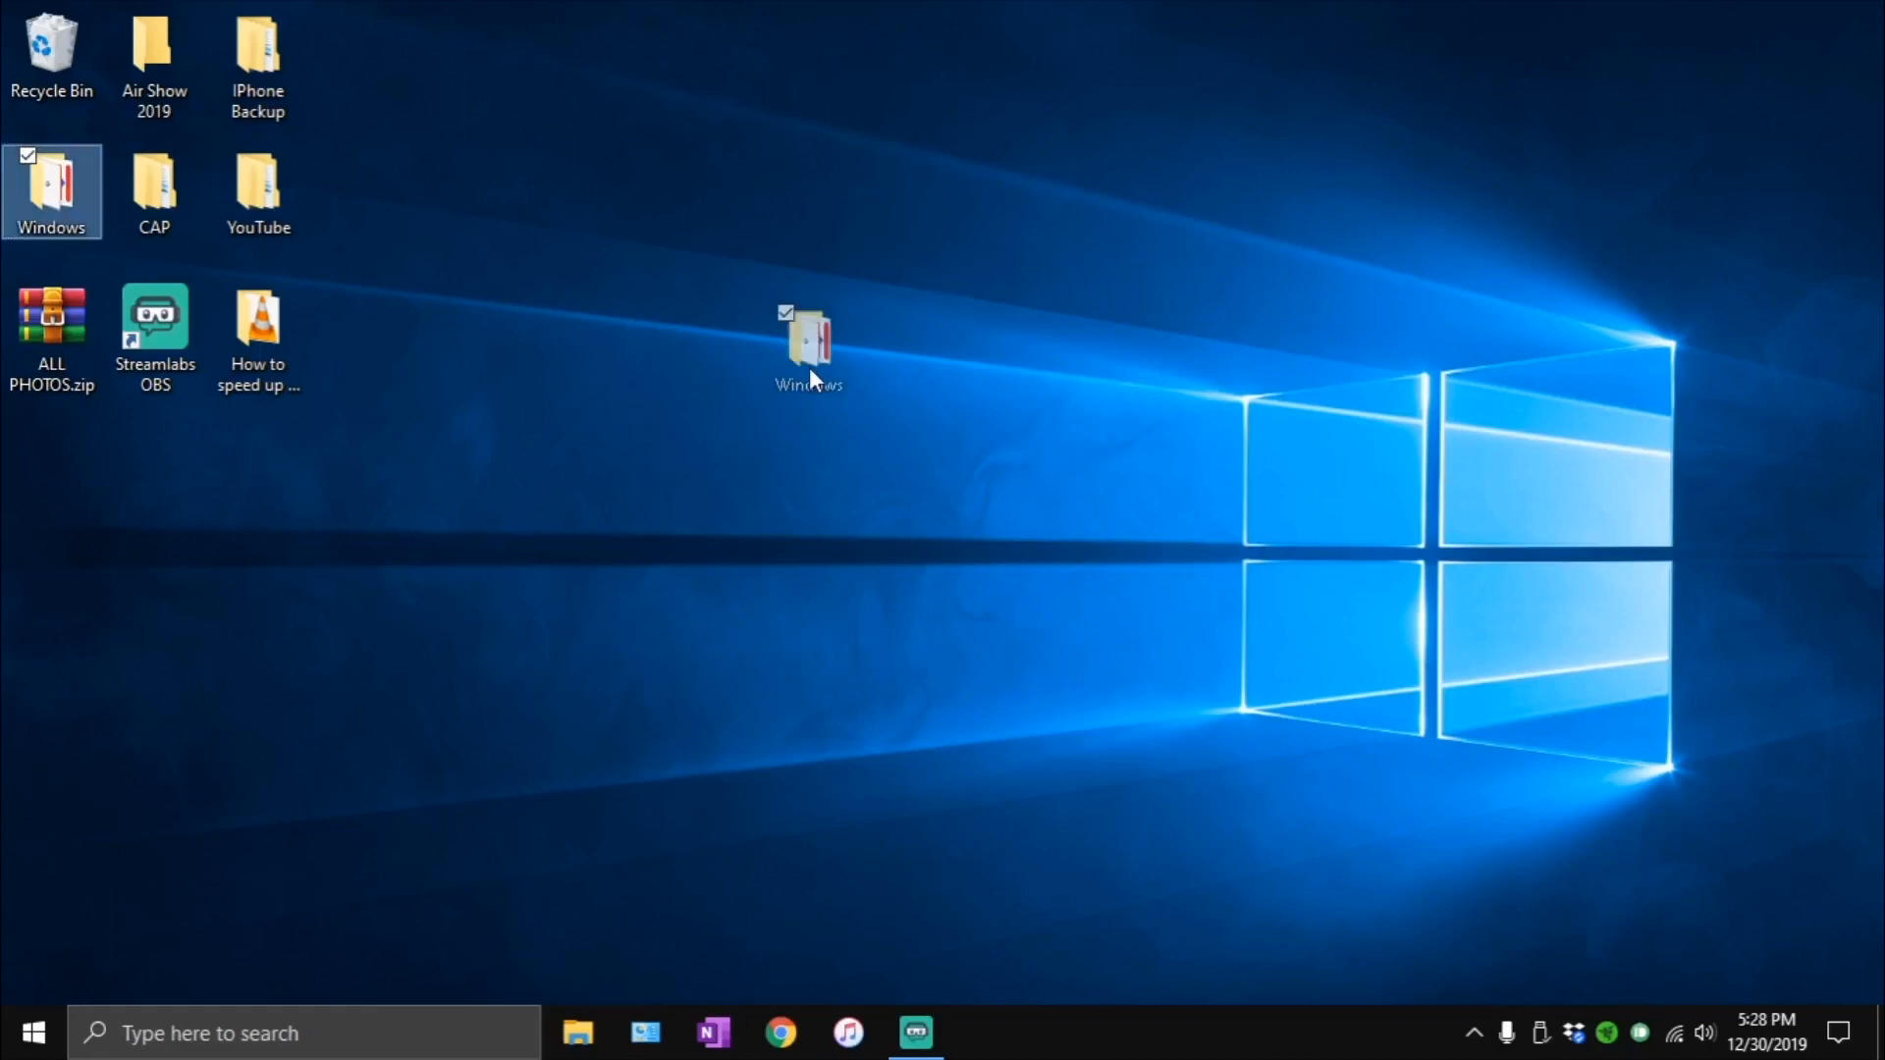
click(586, 293)
drag(495, 1, 1688, 708)
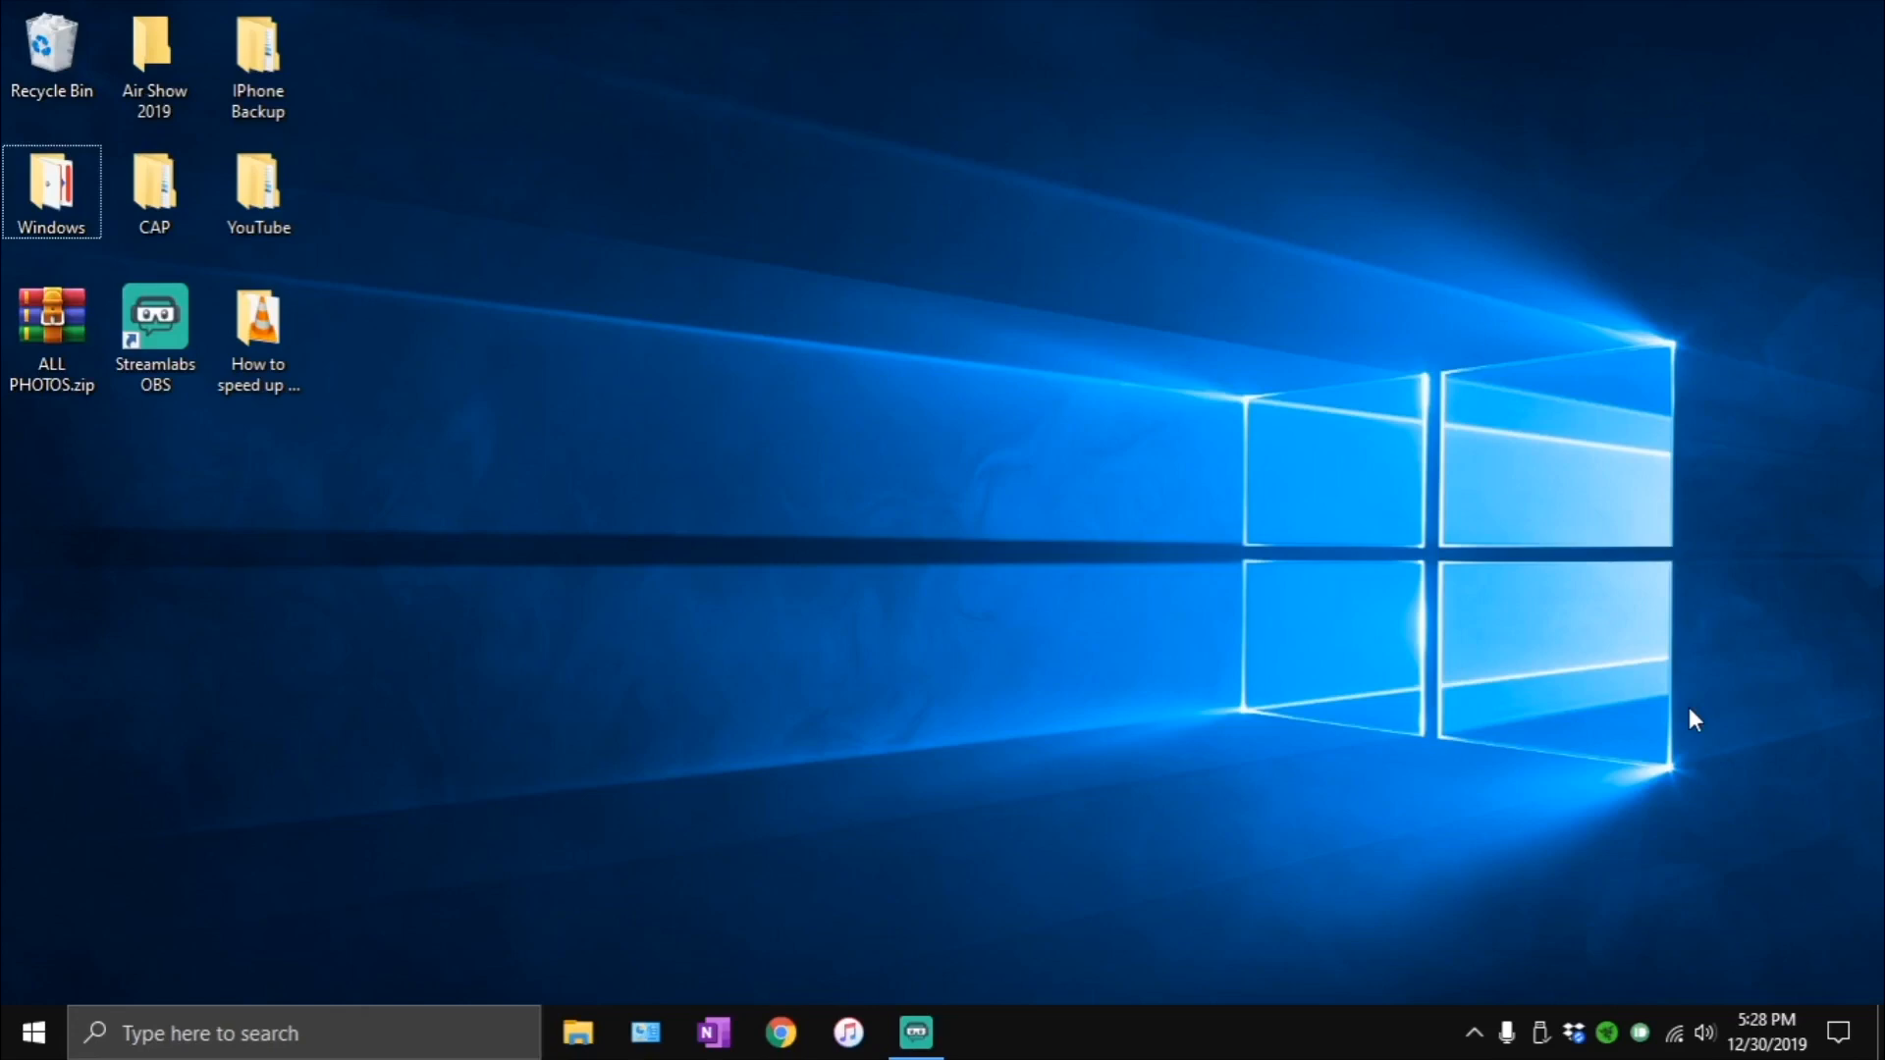
click(916, 1030)
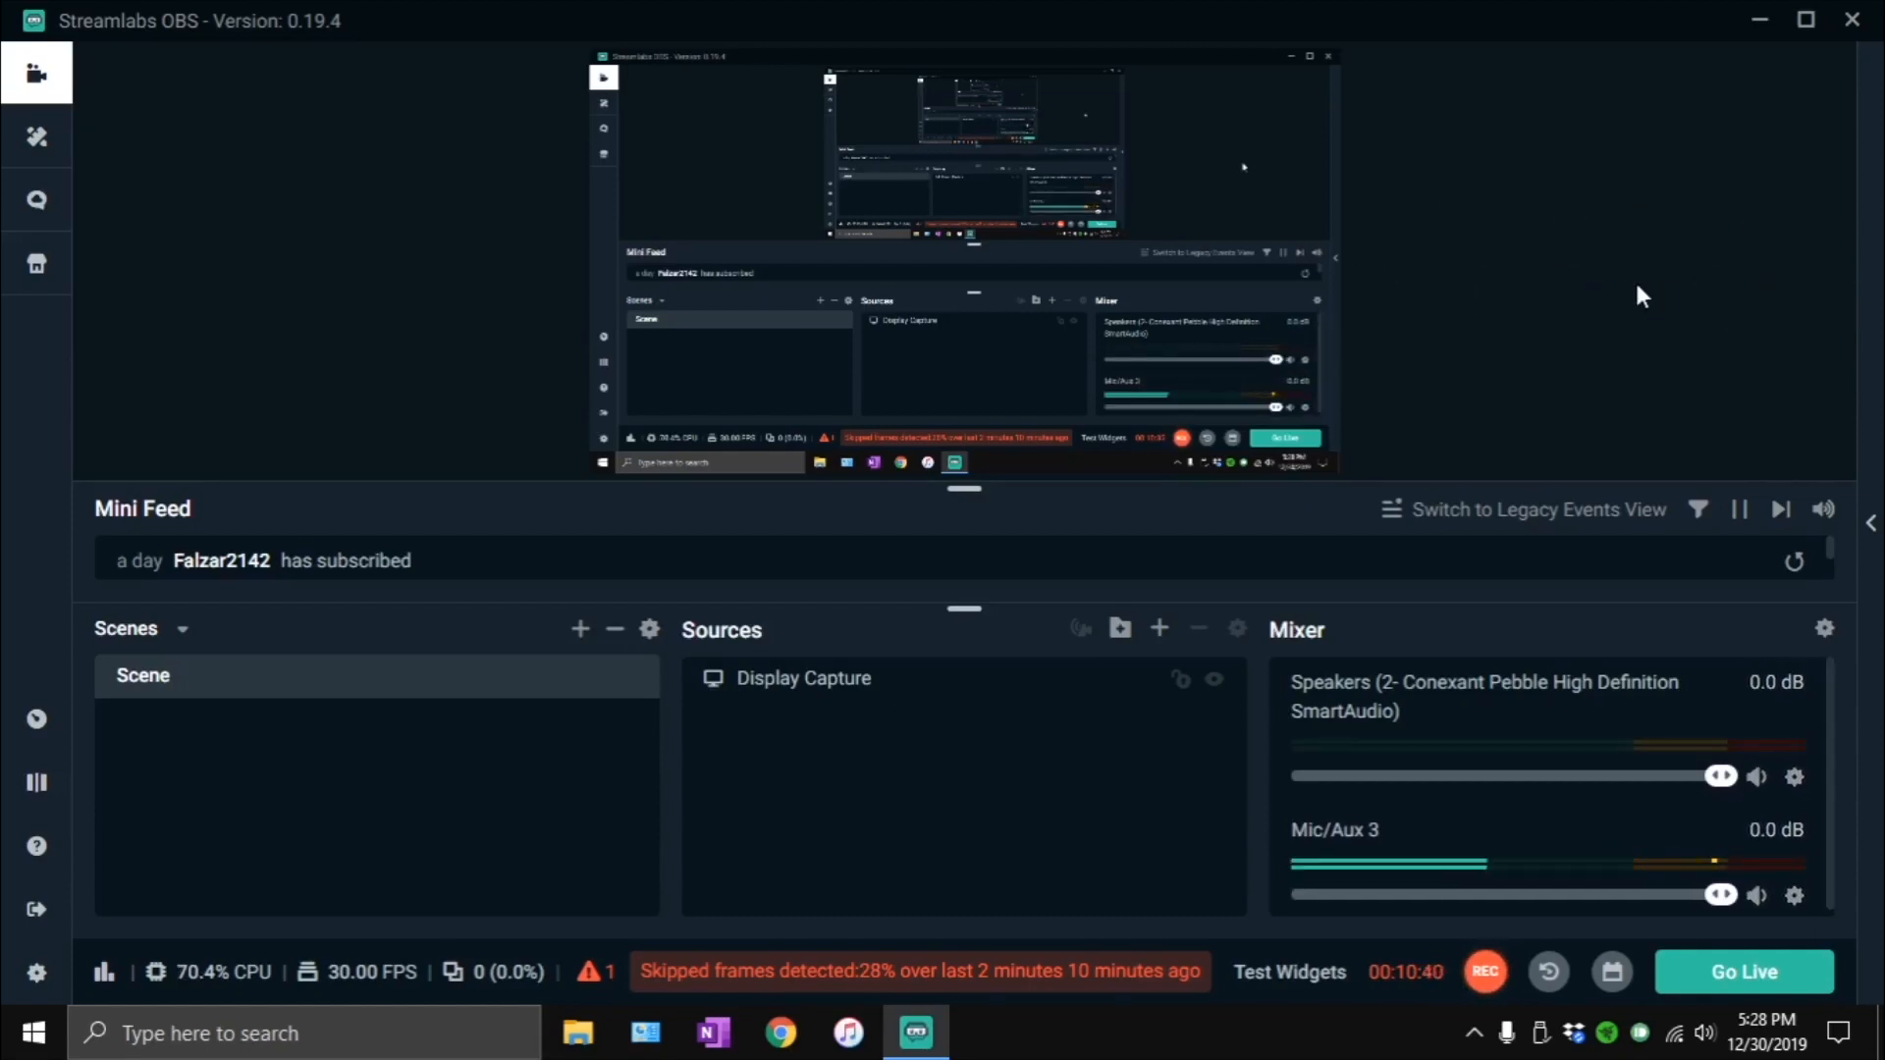
click(1759, 20)
drag(451, 114, 1859, 761)
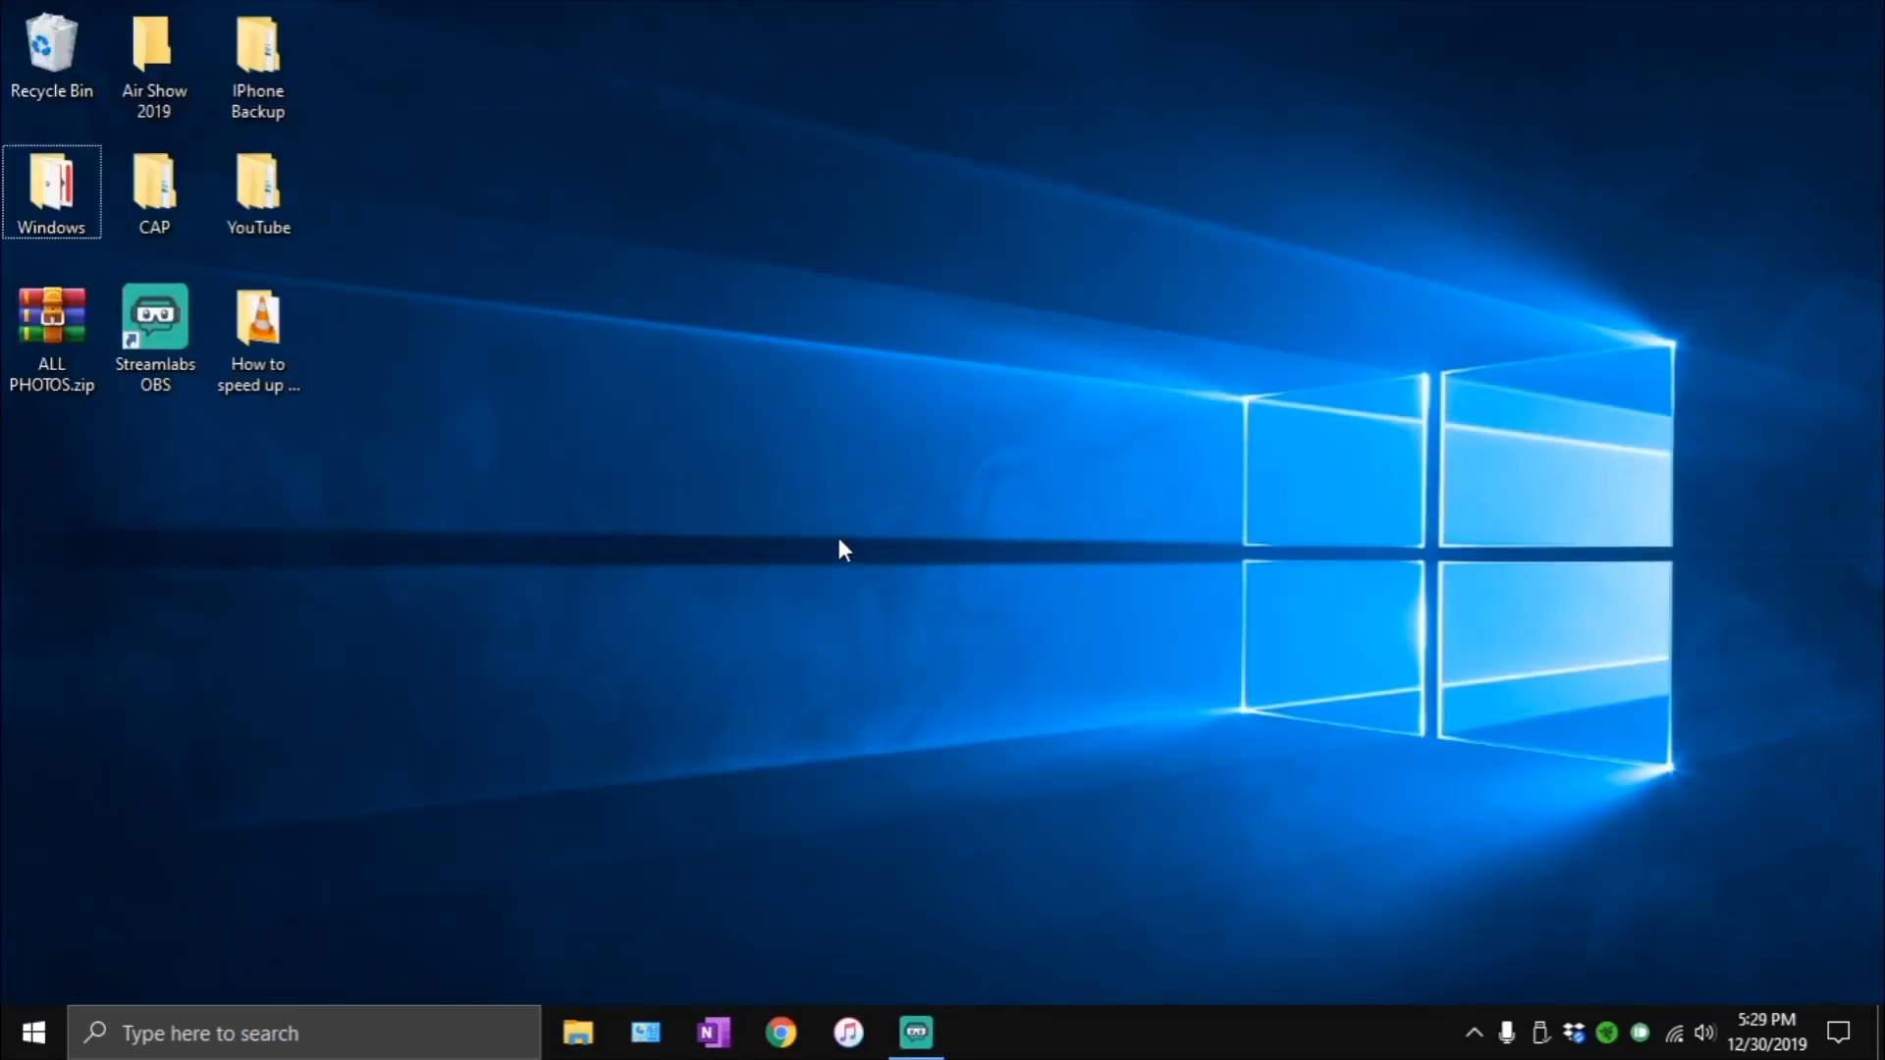